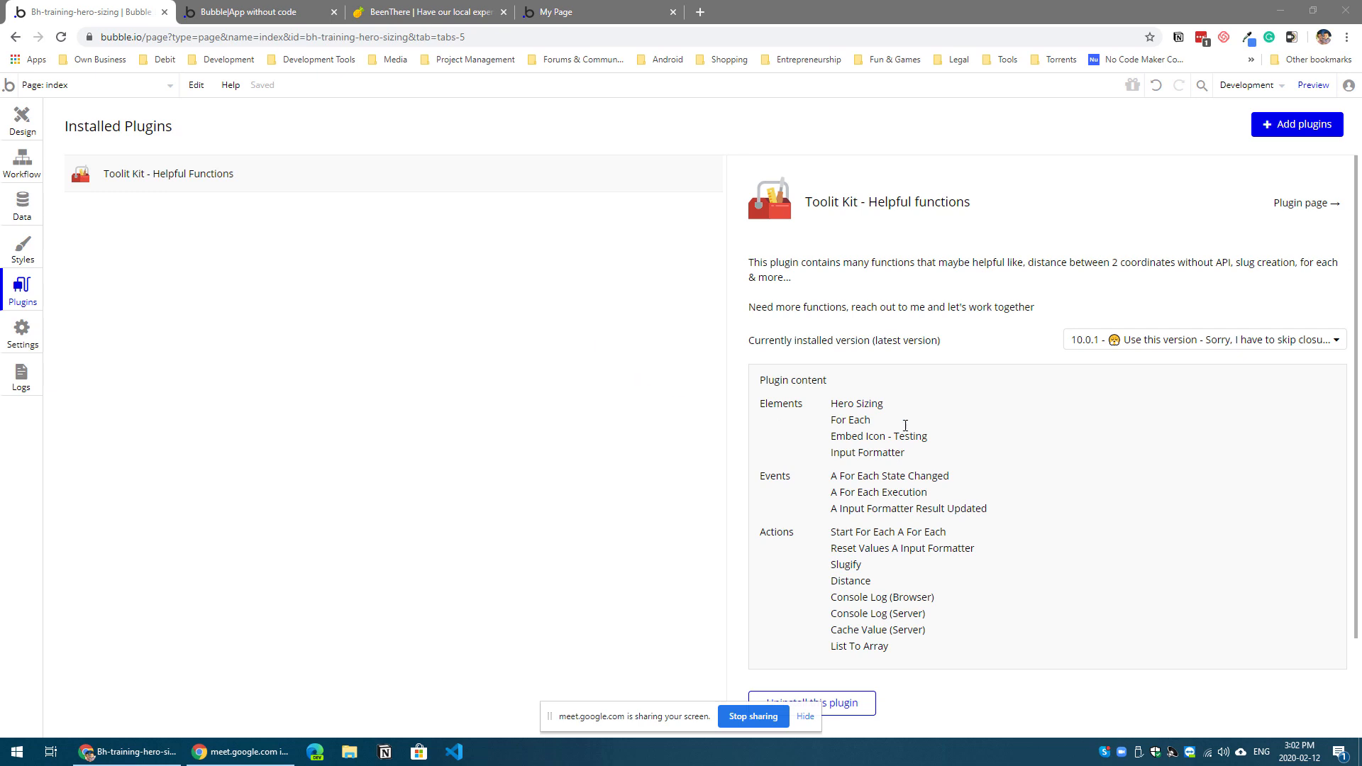
left_click(835, 410)
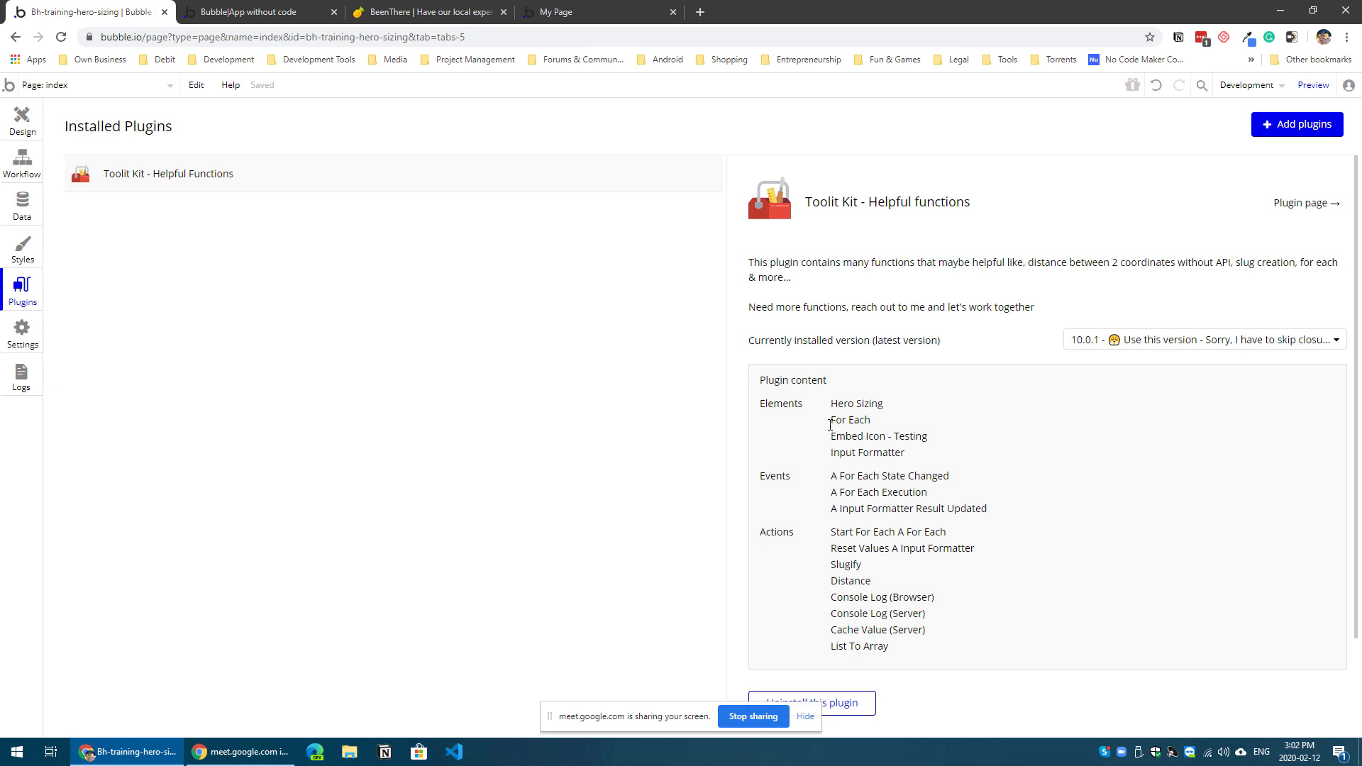
left_click_drag(830, 424, 866, 424)
left_click(946, 402)
Step: Create a new page named simple-example from the design editor
left_click(26, 137)
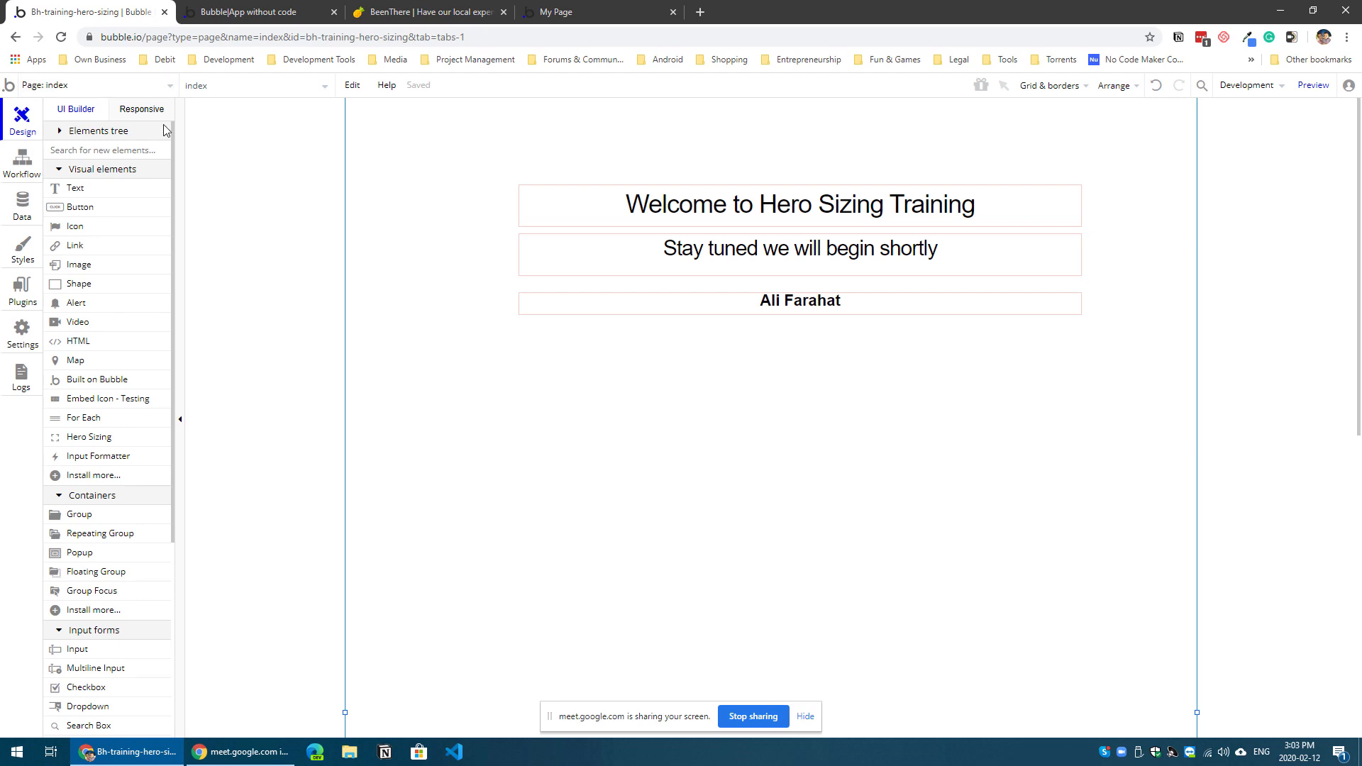
left_click(112, 95)
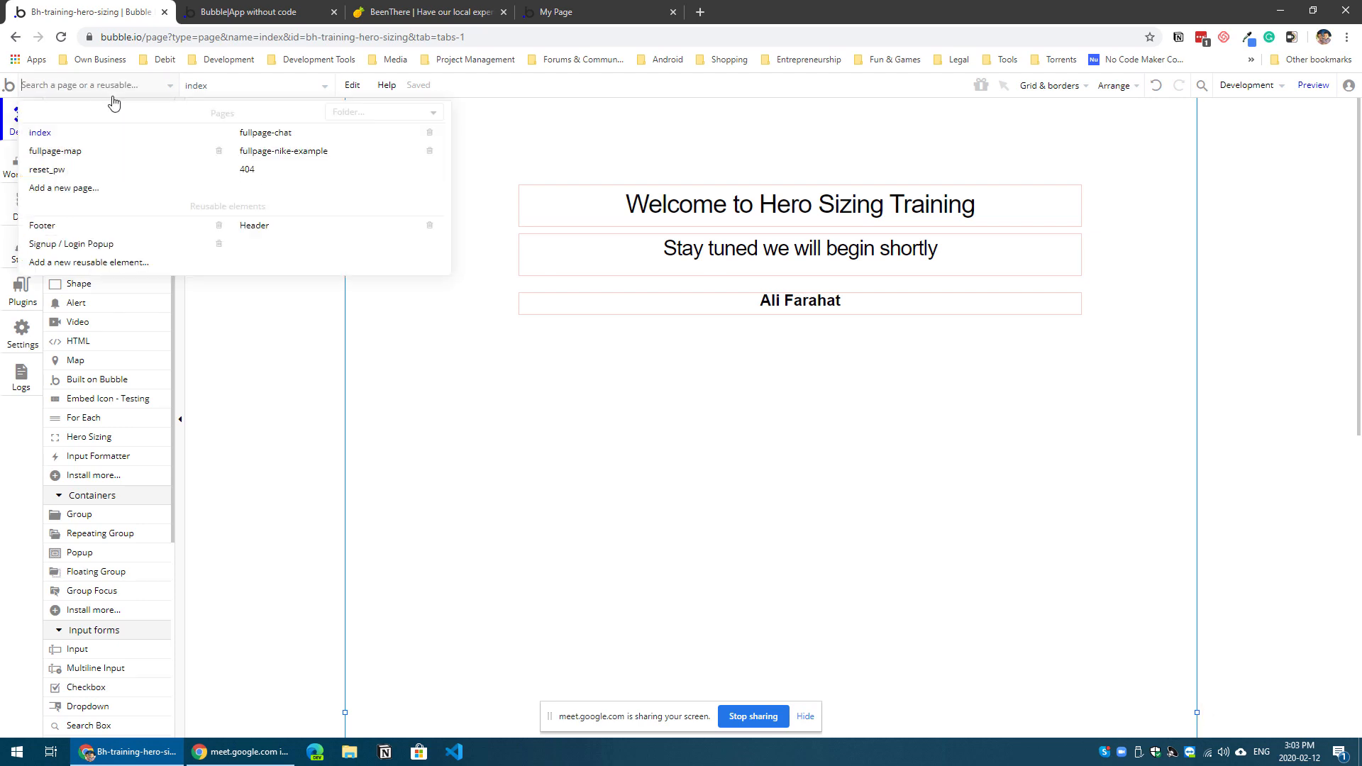
left_click(114, 190)
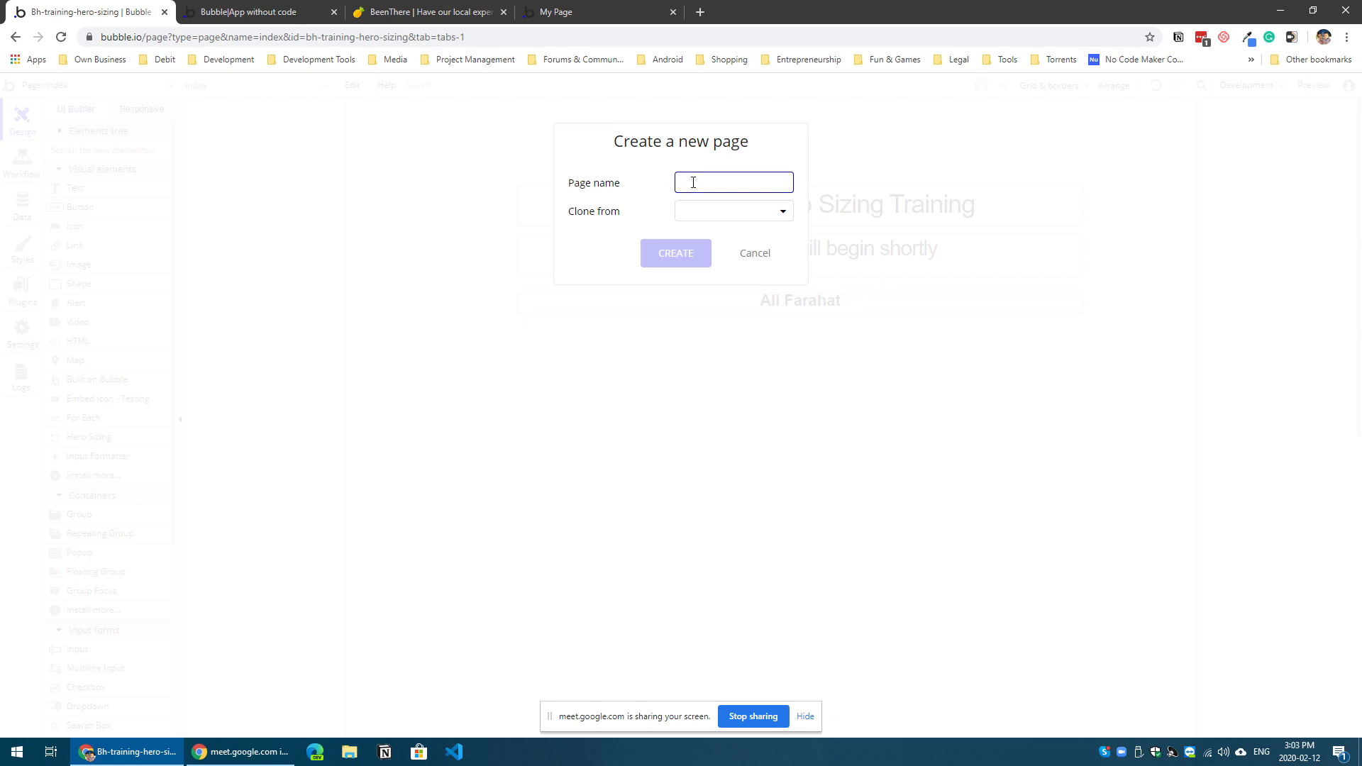
type("simple-example")
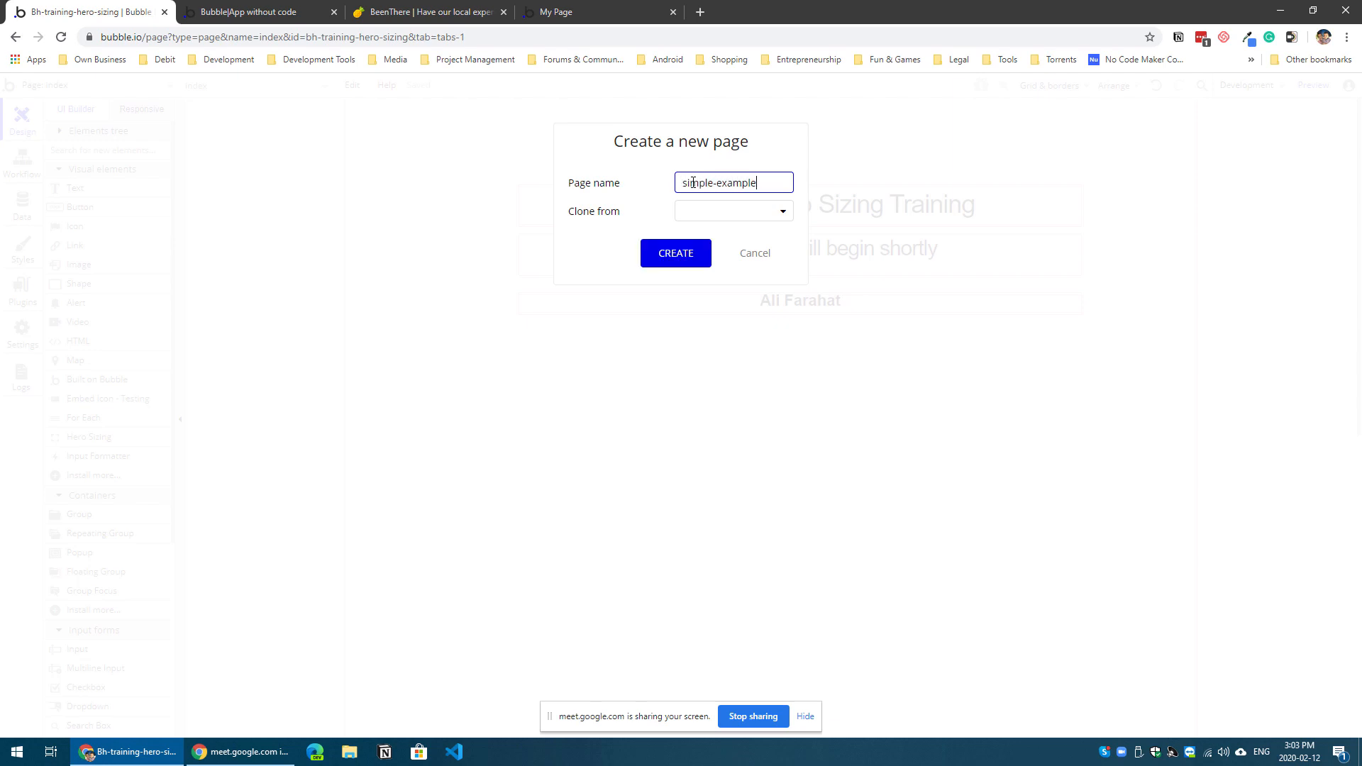
key("Return")
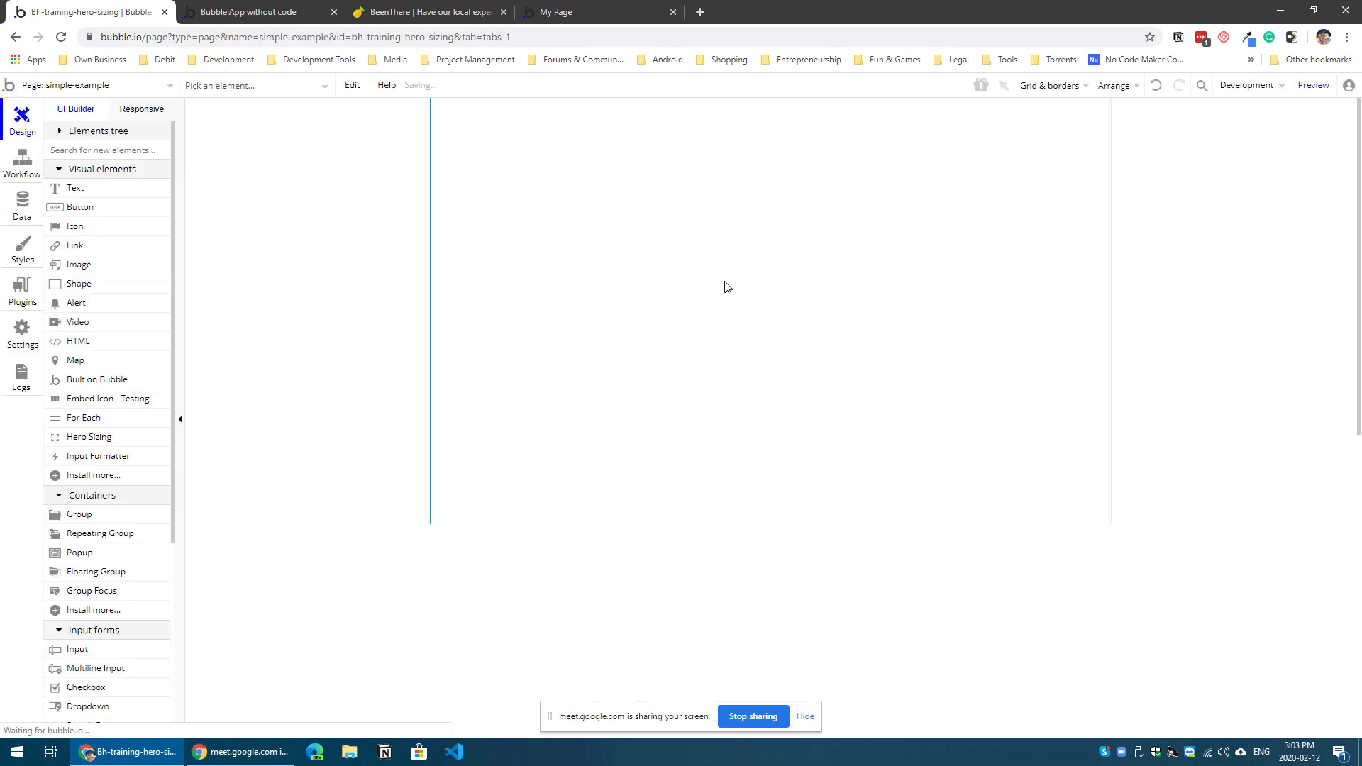
Step: Turn off the page's fixed-width option, set its preset width to Full width and extend its height to about 699 px
double_click(728, 305)
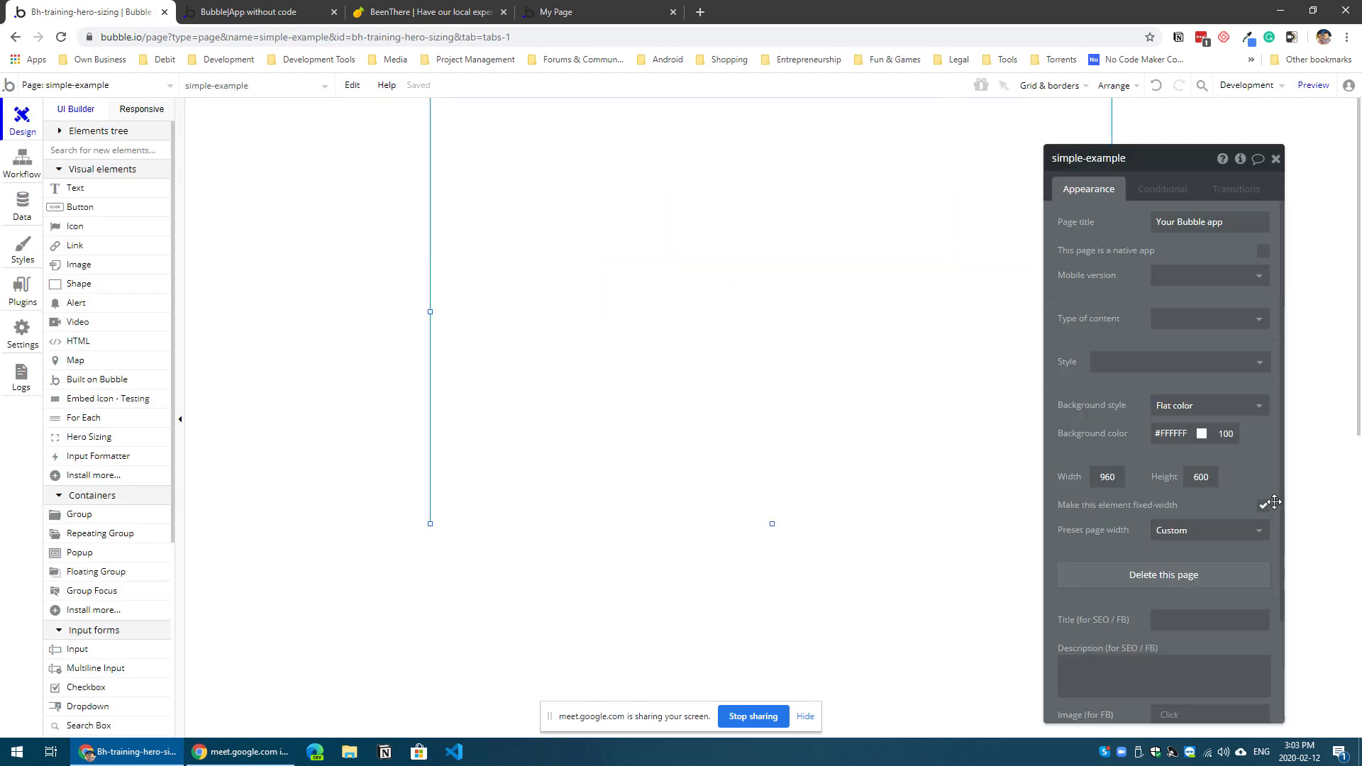
left_click(1264, 507)
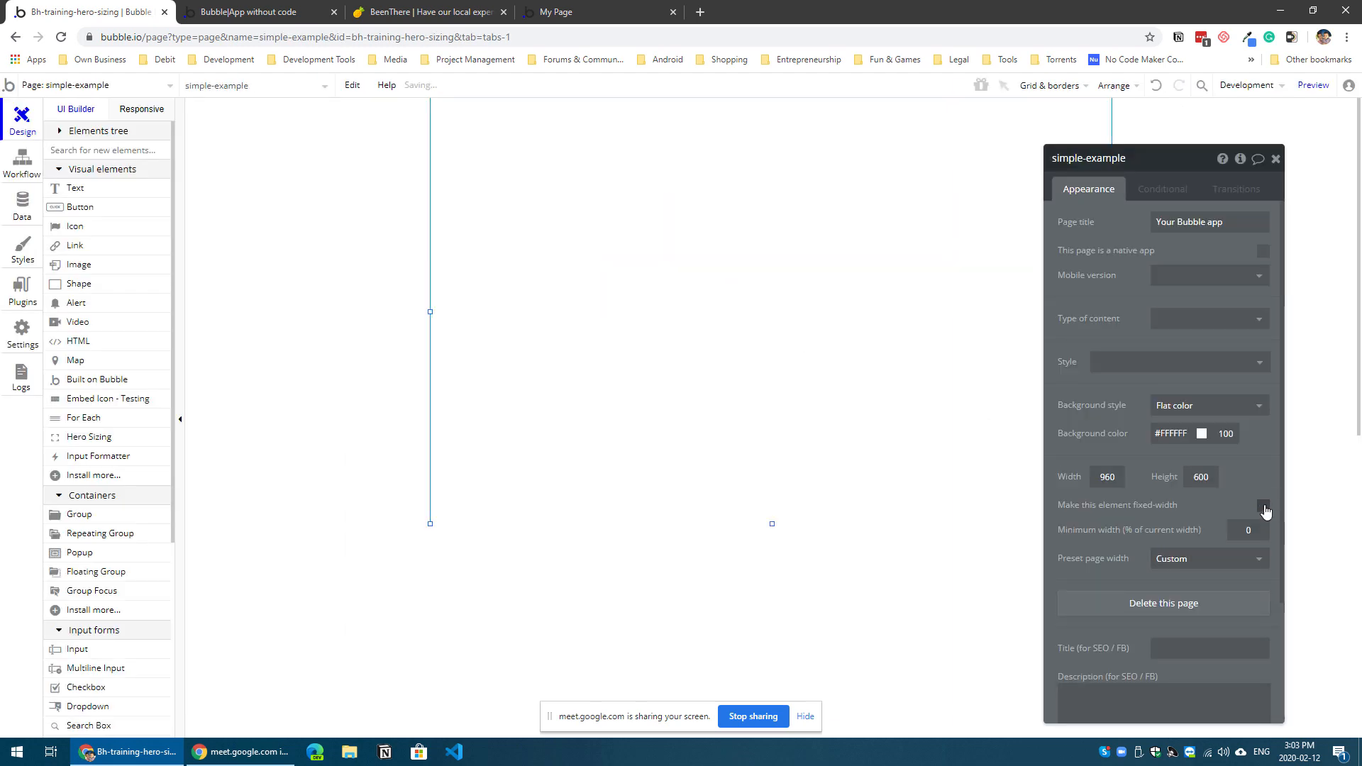
left_click(1216, 562)
left_click(1211, 613)
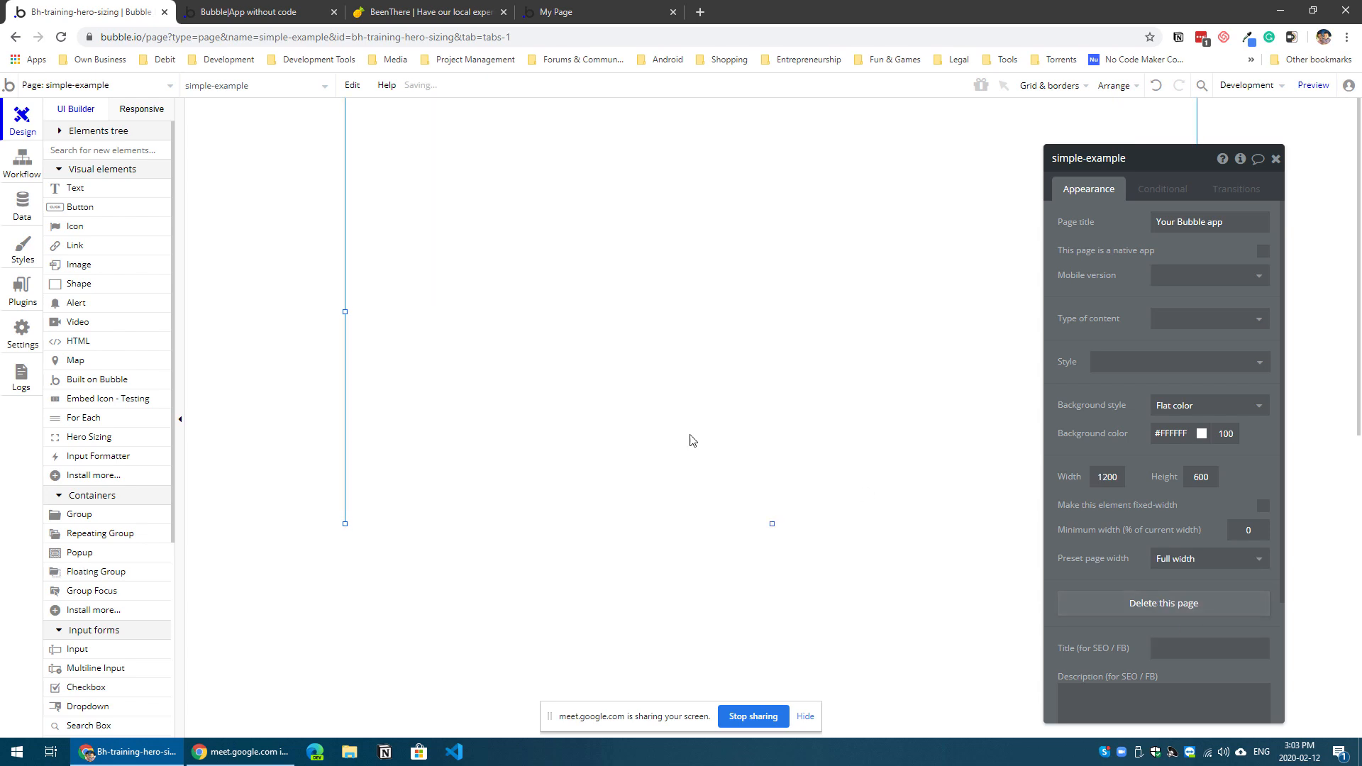
left_click_drag(771, 523, 771, 594)
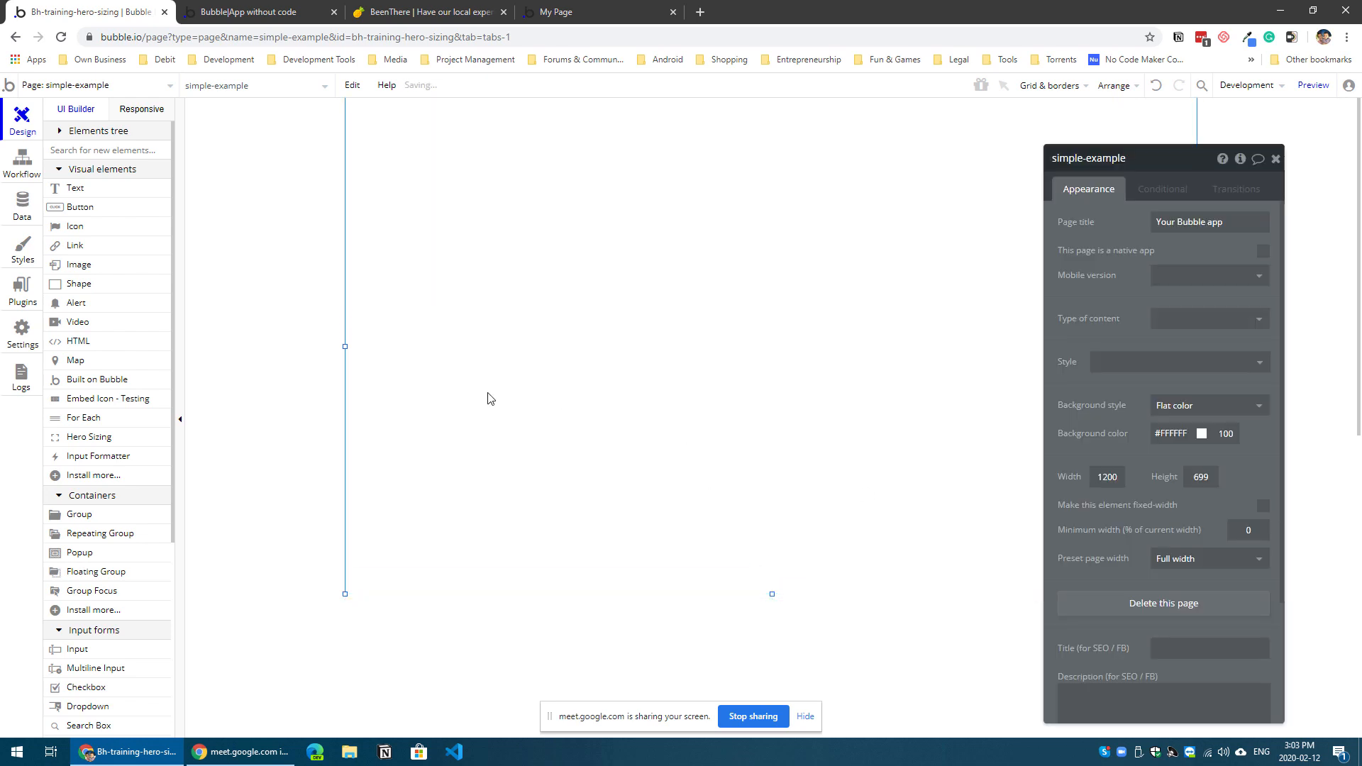
Step: Place a Hero Sizing element about 487 by 122 px at the page's top centre and set its identifier to a
left_click(90, 437)
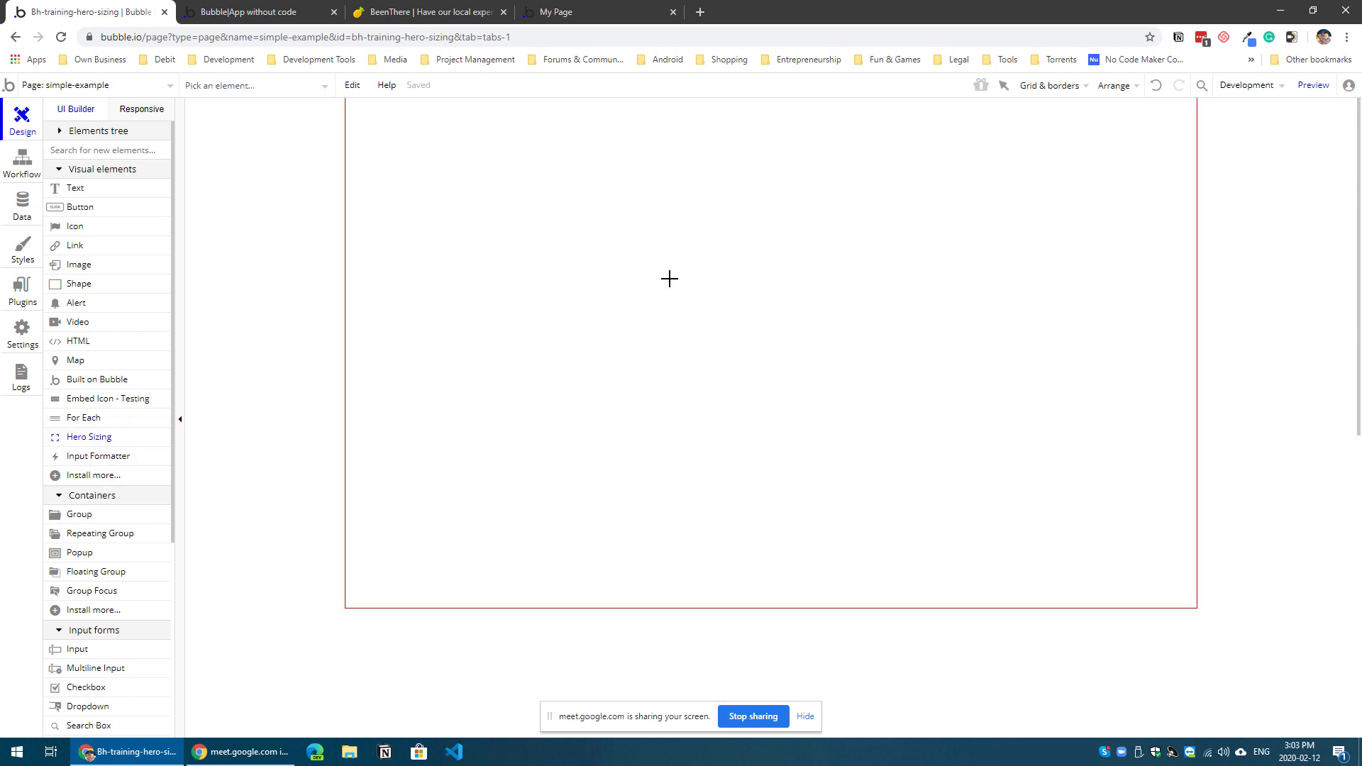
left_click_drag(619, 199, 964, 286)
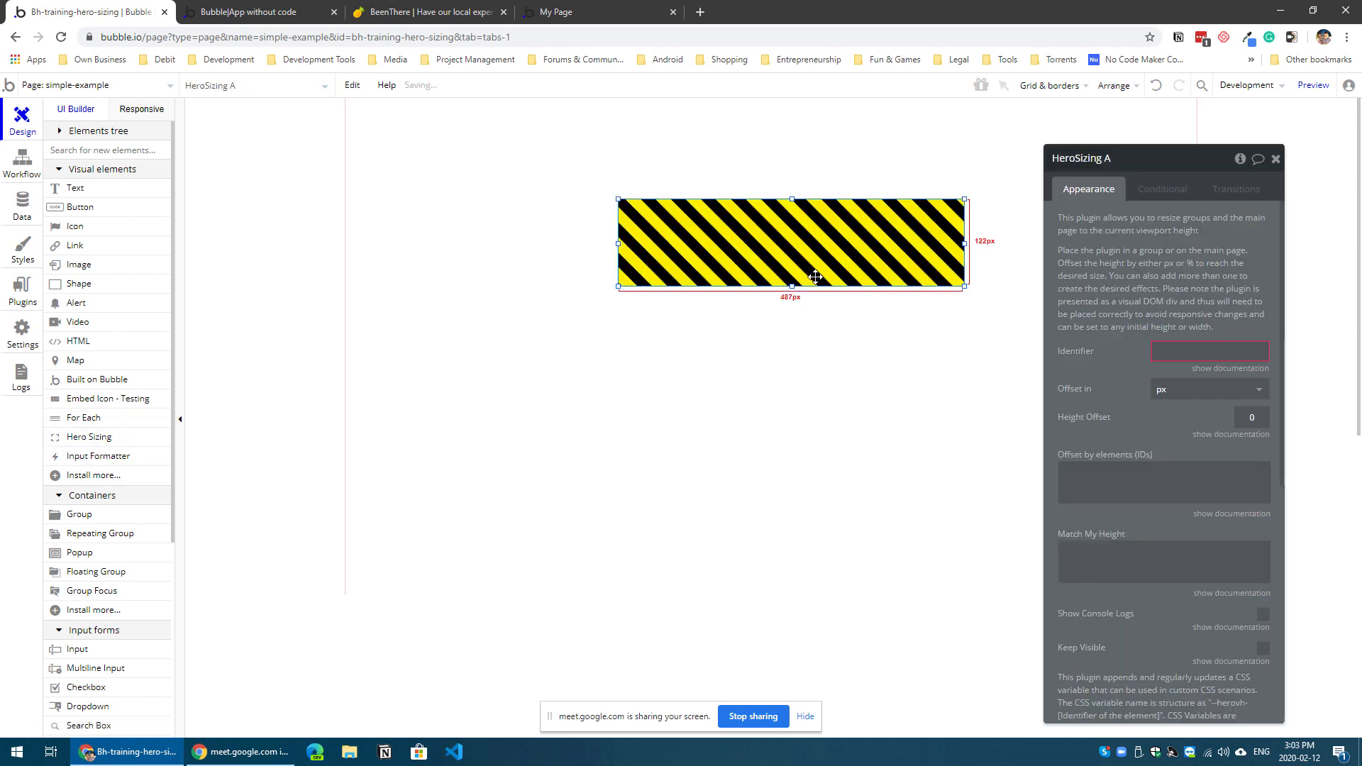
left_click_drag(797, 264, 755, 261)
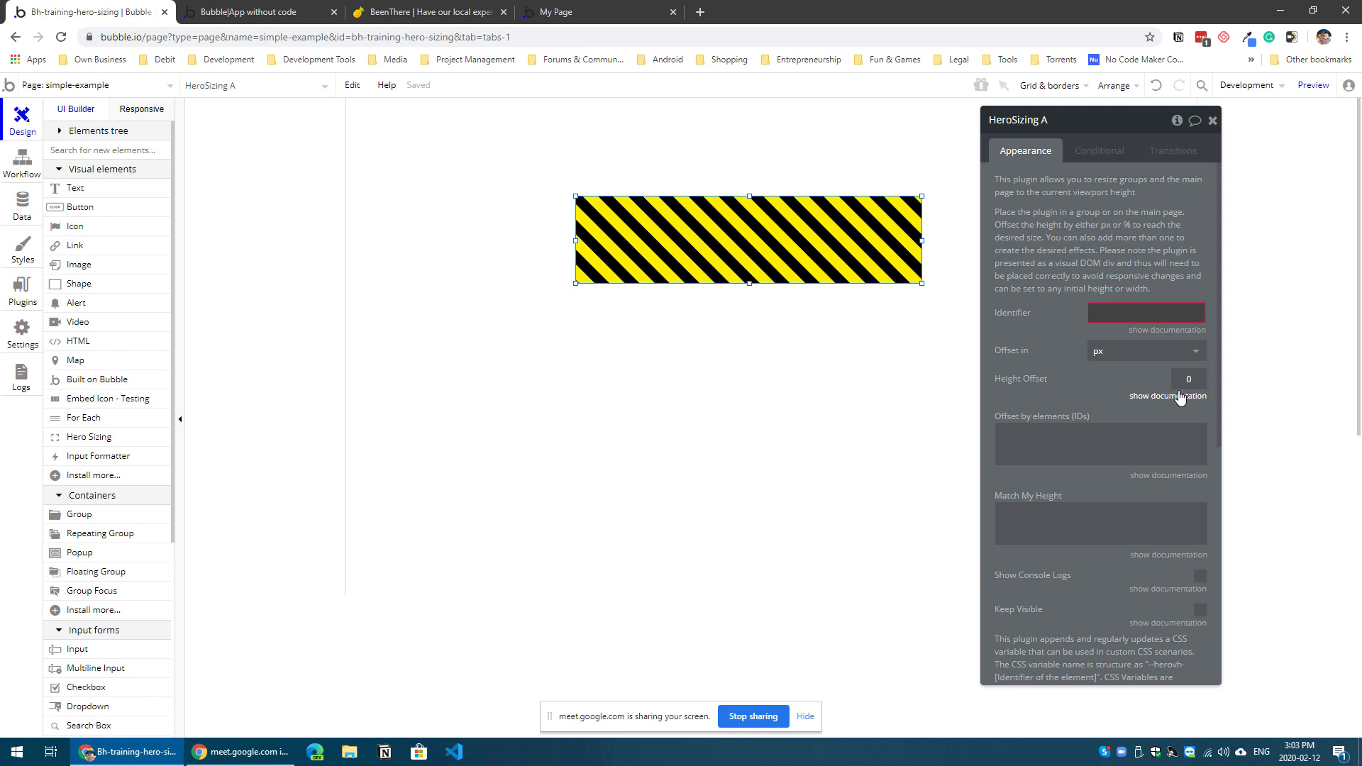
left_click(1109, 319)
type("a")
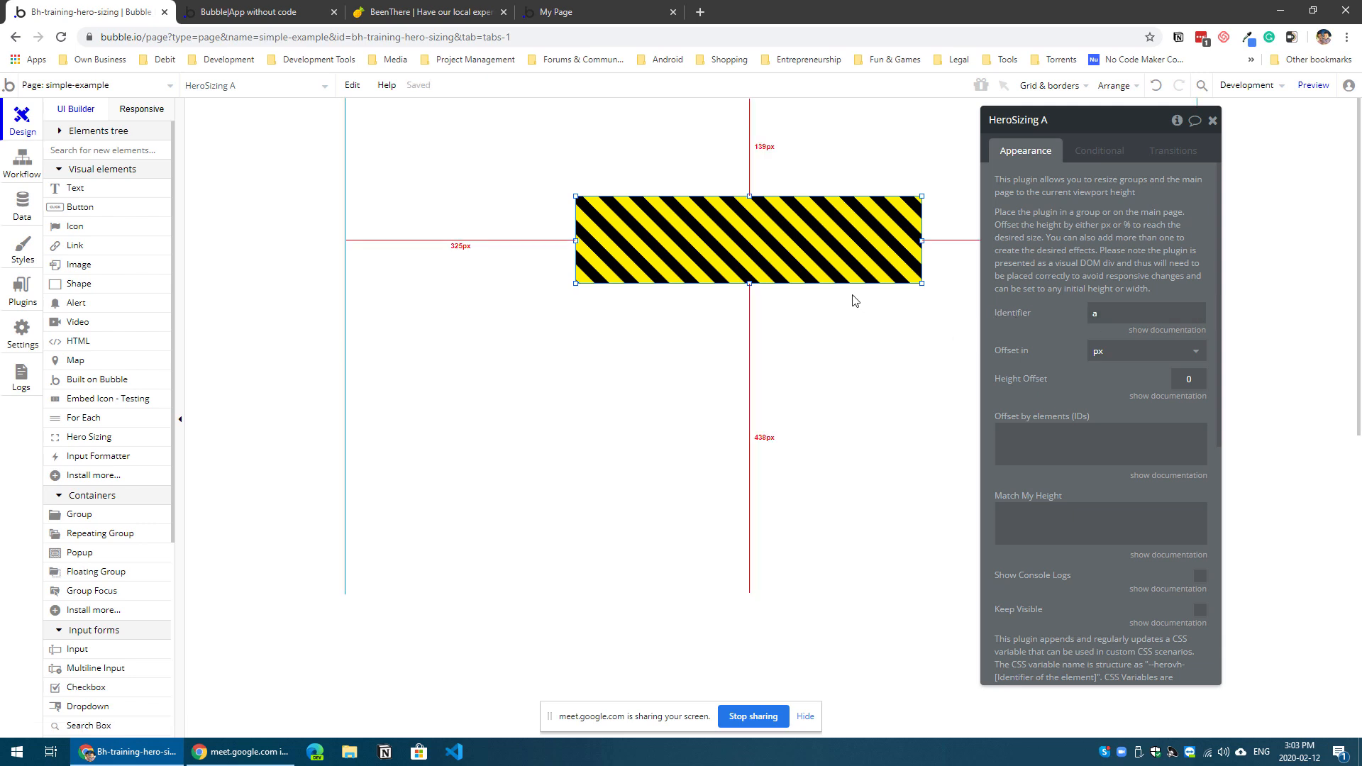
left_click_drag(804, 269, 764, 142)
Step: Add a text element directly below the Hero Sizing element, matching its 487 px width and about 23 px high
left_click(74, 188)
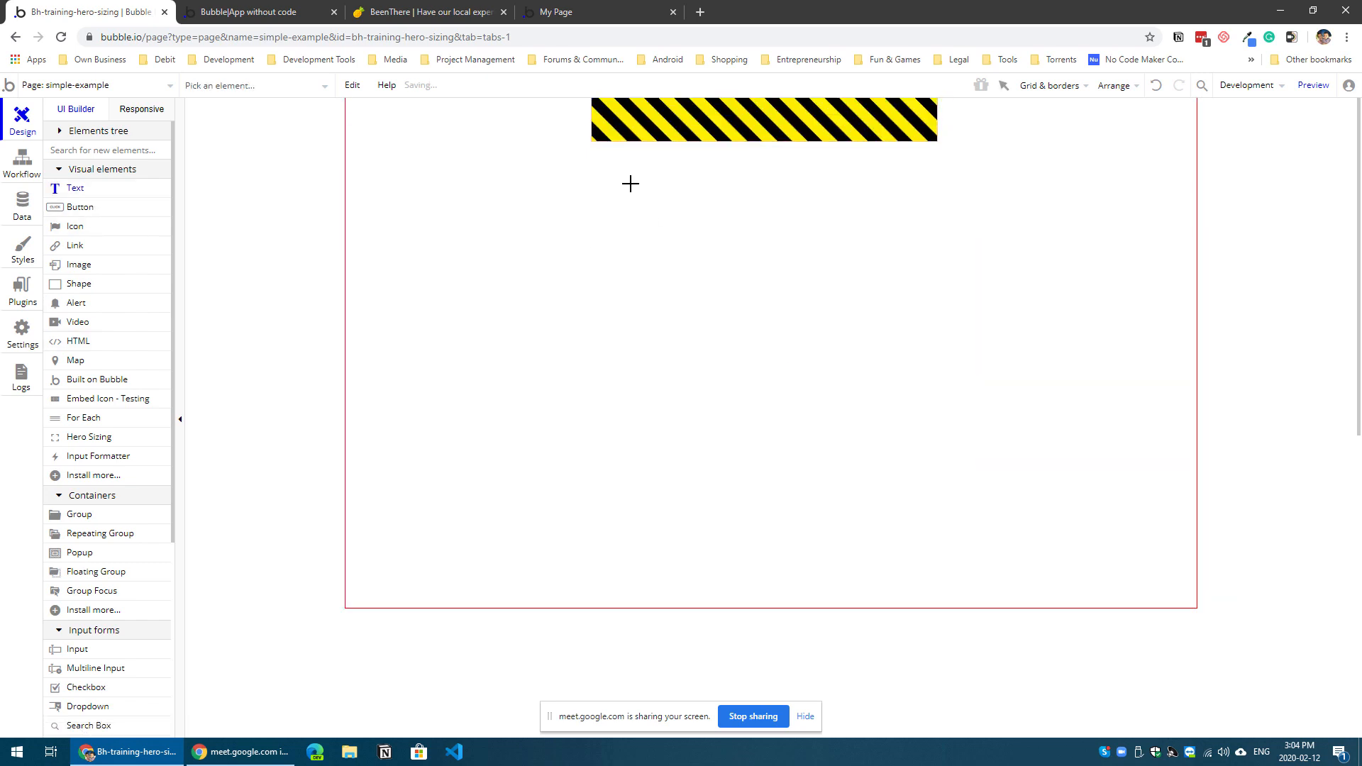
left_click_drag(630, 183, 835, 287)
mouse_move(696, 210)
left_mouse_down()
mouse_move(663, 202)
mouse_move(662, 186)
mouse_move(704, 223)
mouse_move(710, 177)
mouse_move(747, 164)
mouse_move(938, 151)
left_mouse_up()
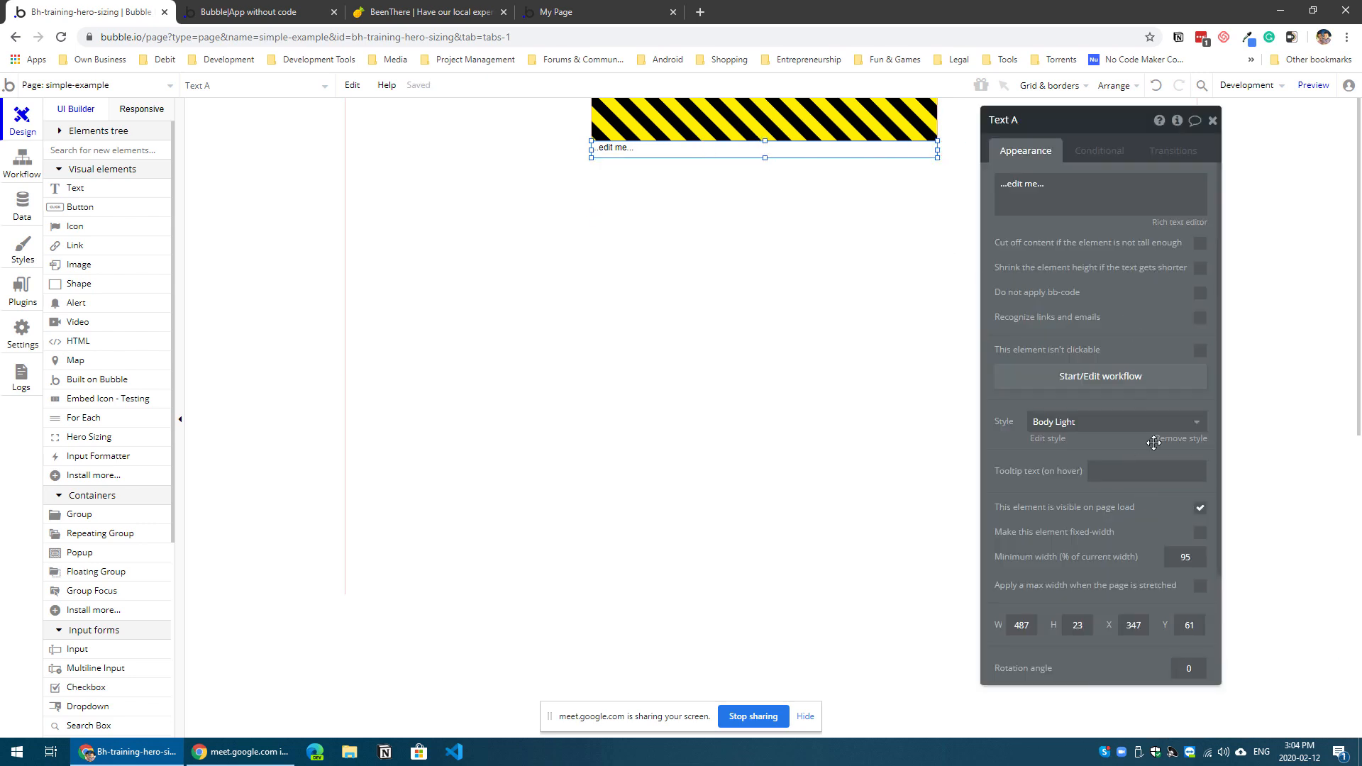
Step: Set the text element's content to Hello, remove its style and centre-align it
left_click(1106, 207)
type("Hello")
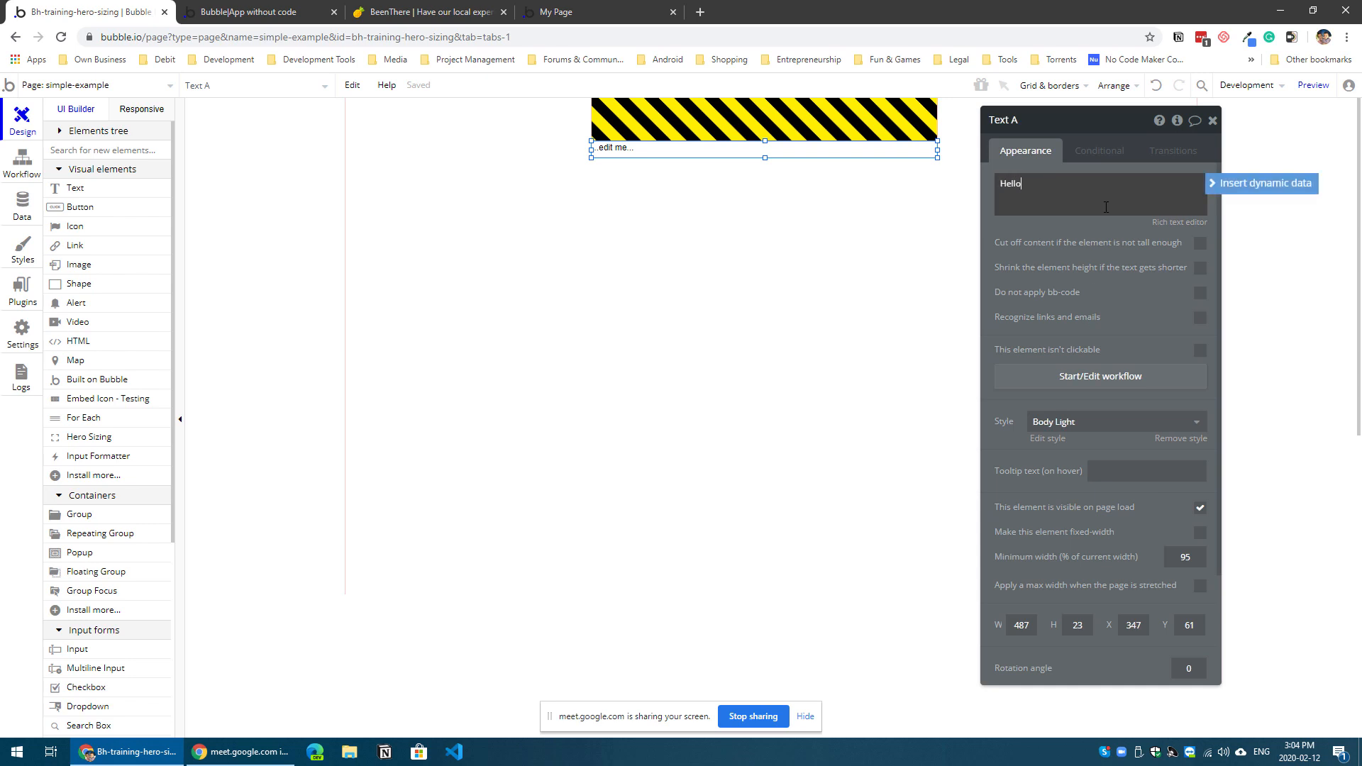
left_click(1180, 438)
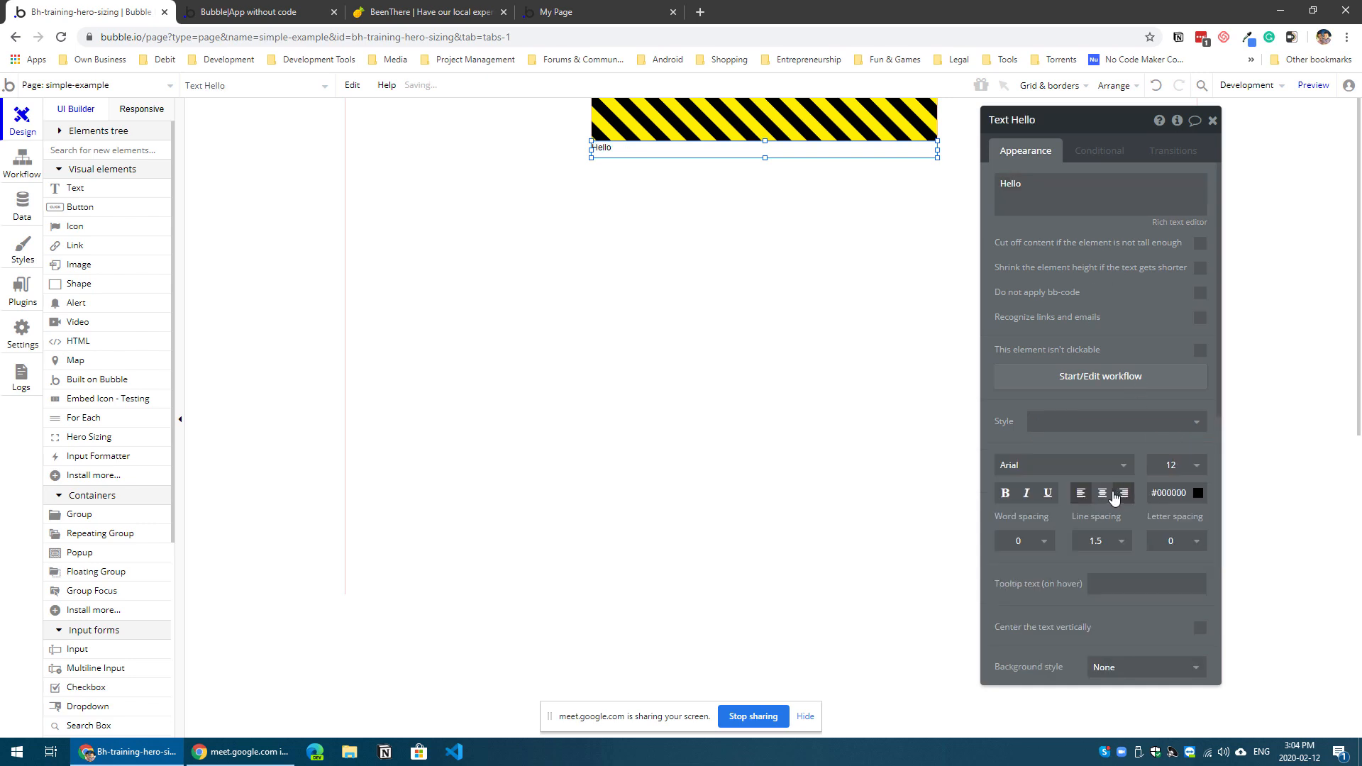
left_click(903, 411)
Step: Preview the page and examine where the Hello text sits relative to the visible screen height
left_click(1313, 84)
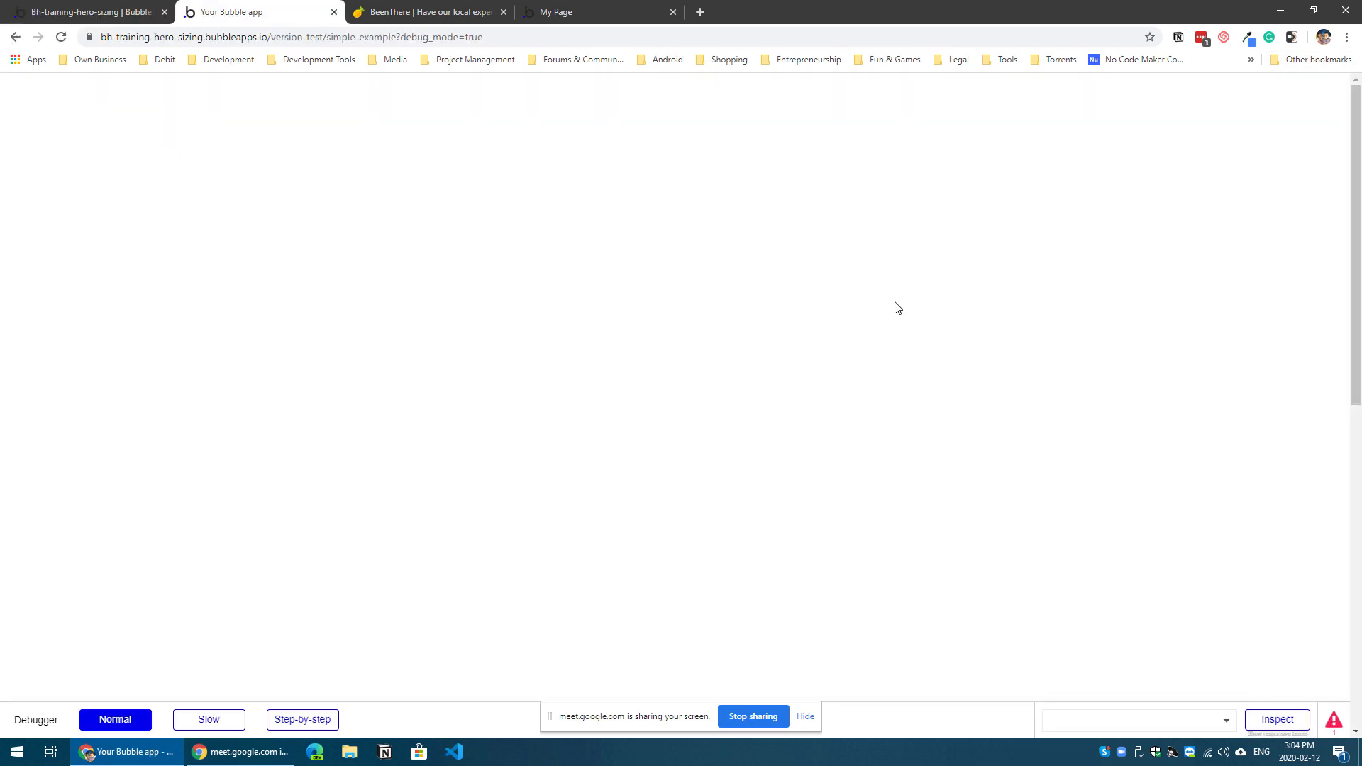
scroll(742, 360, "down", 4)
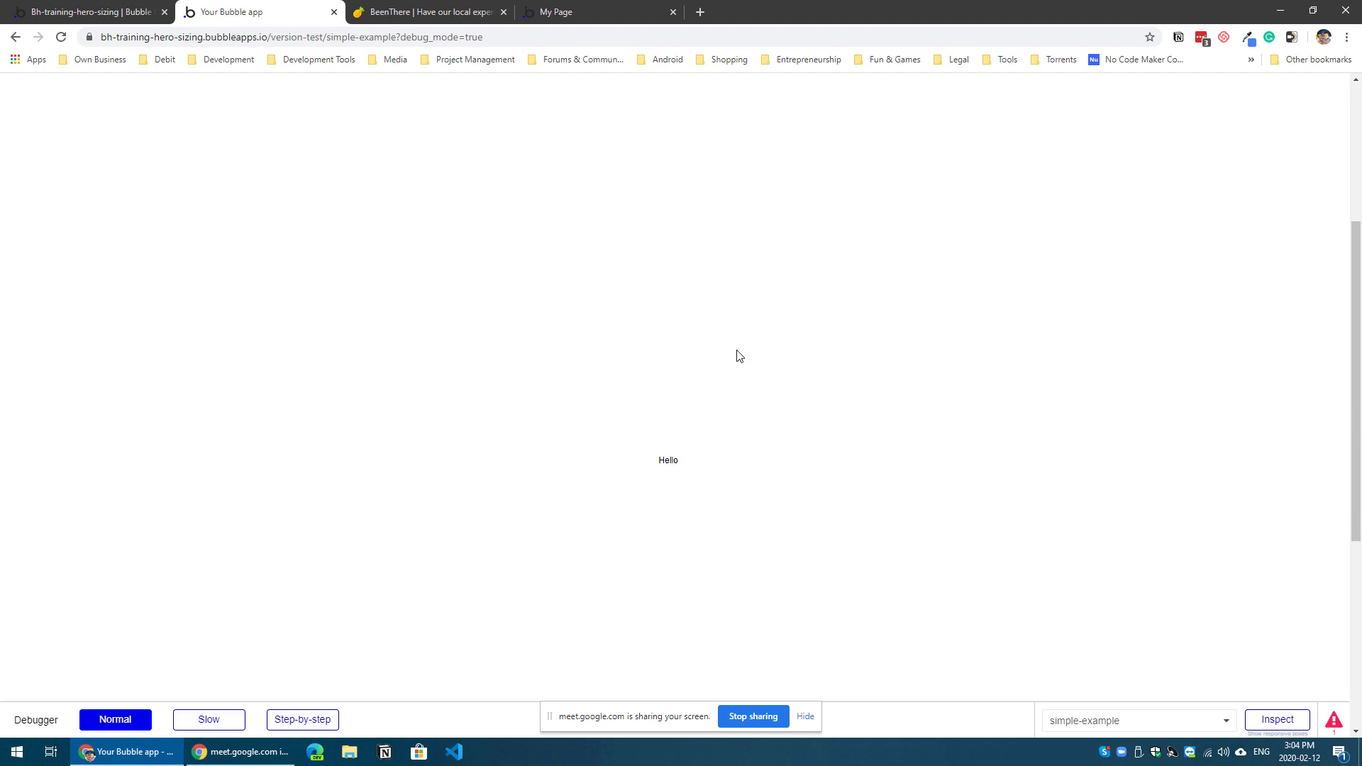
scroll(721, 347, "up", 4)
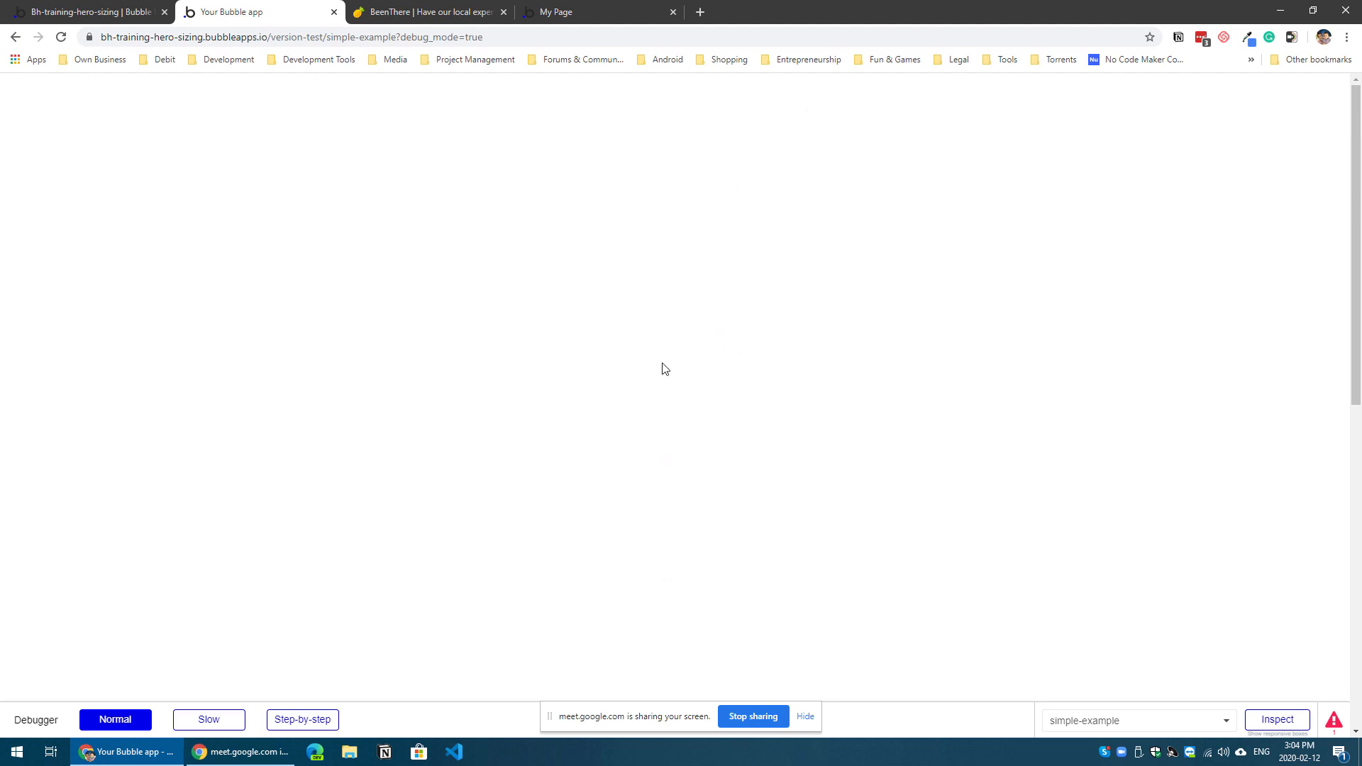
scroll(669, 323, "down", 3)
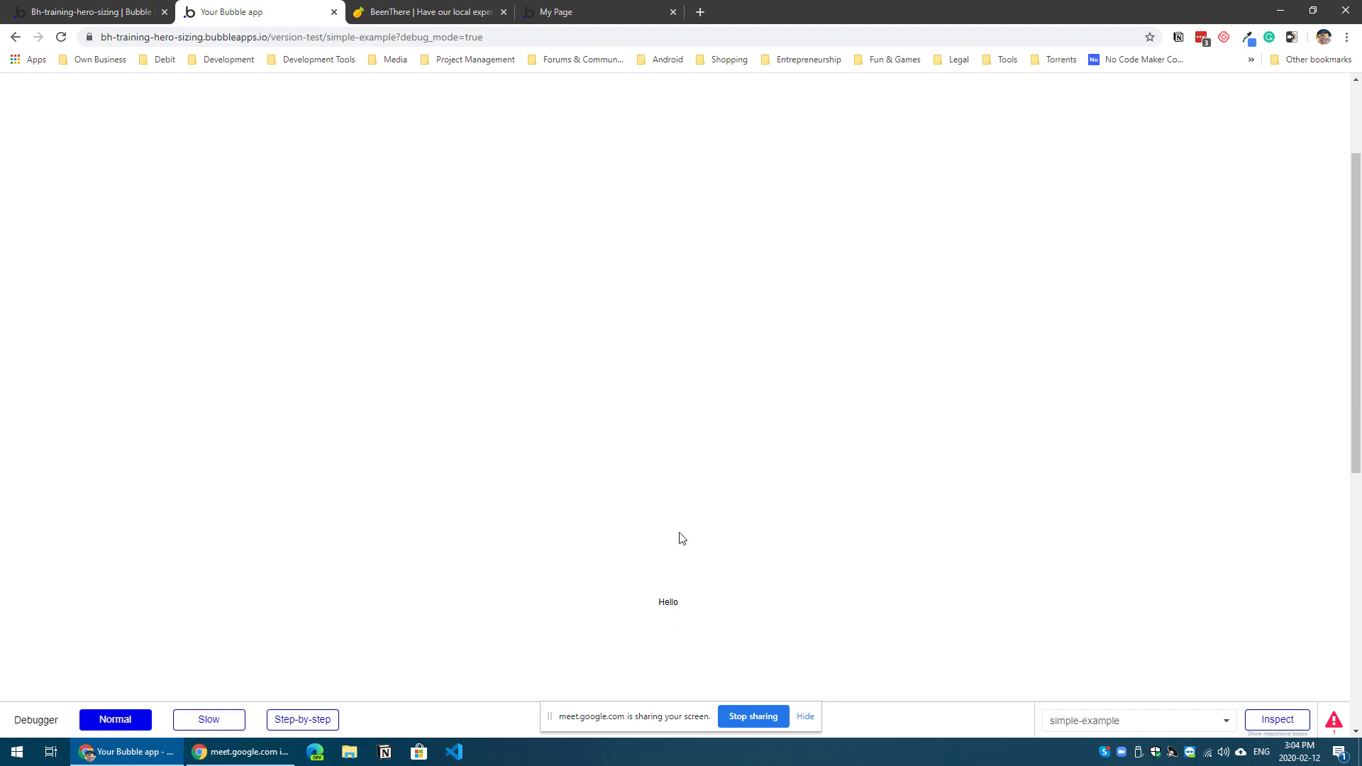
left_click(659, 605)
left_click_drag(657, 603, 718, 602)
left_click(713, 507)
scroll(707, 505, "up", 3)
Step: Return to the editor and enable Keep Visible on the Hero Sizing element
left_click(133, 12)
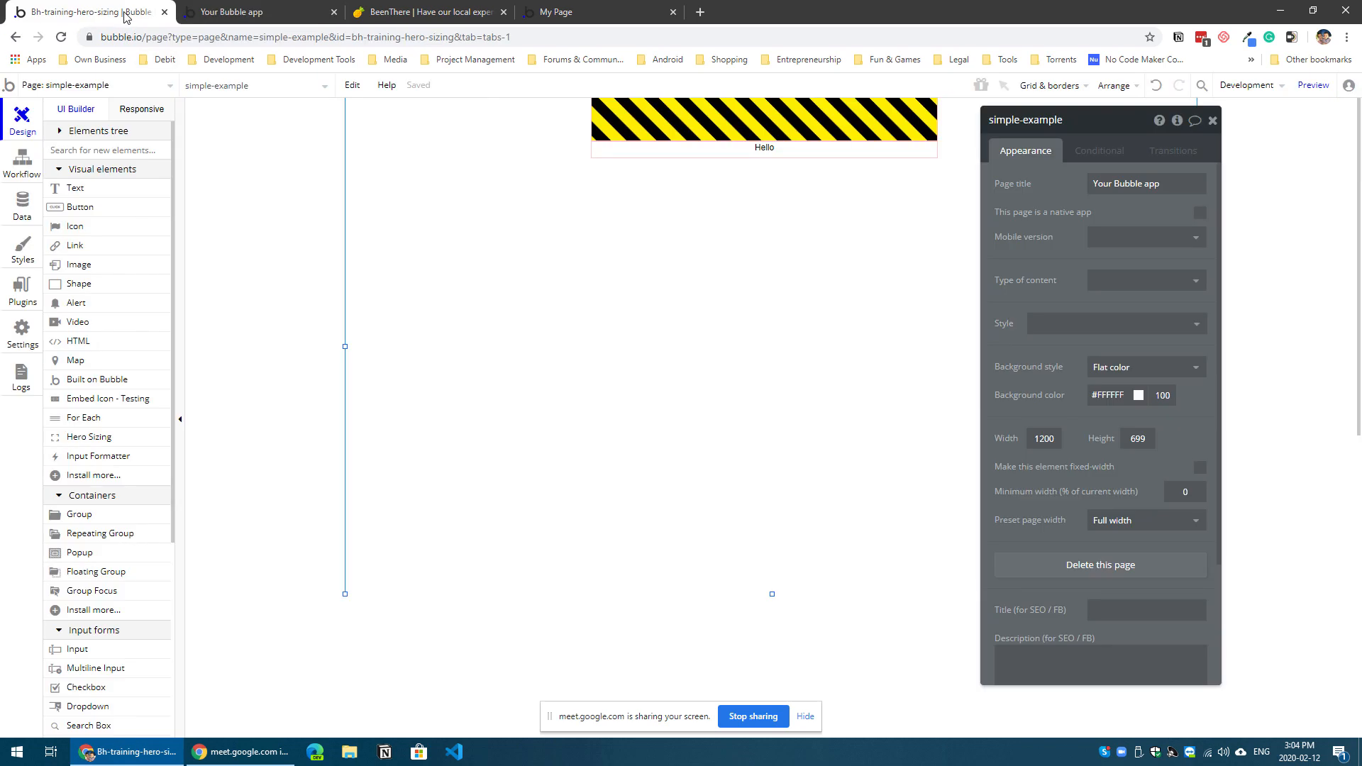
left_click(779, 119)
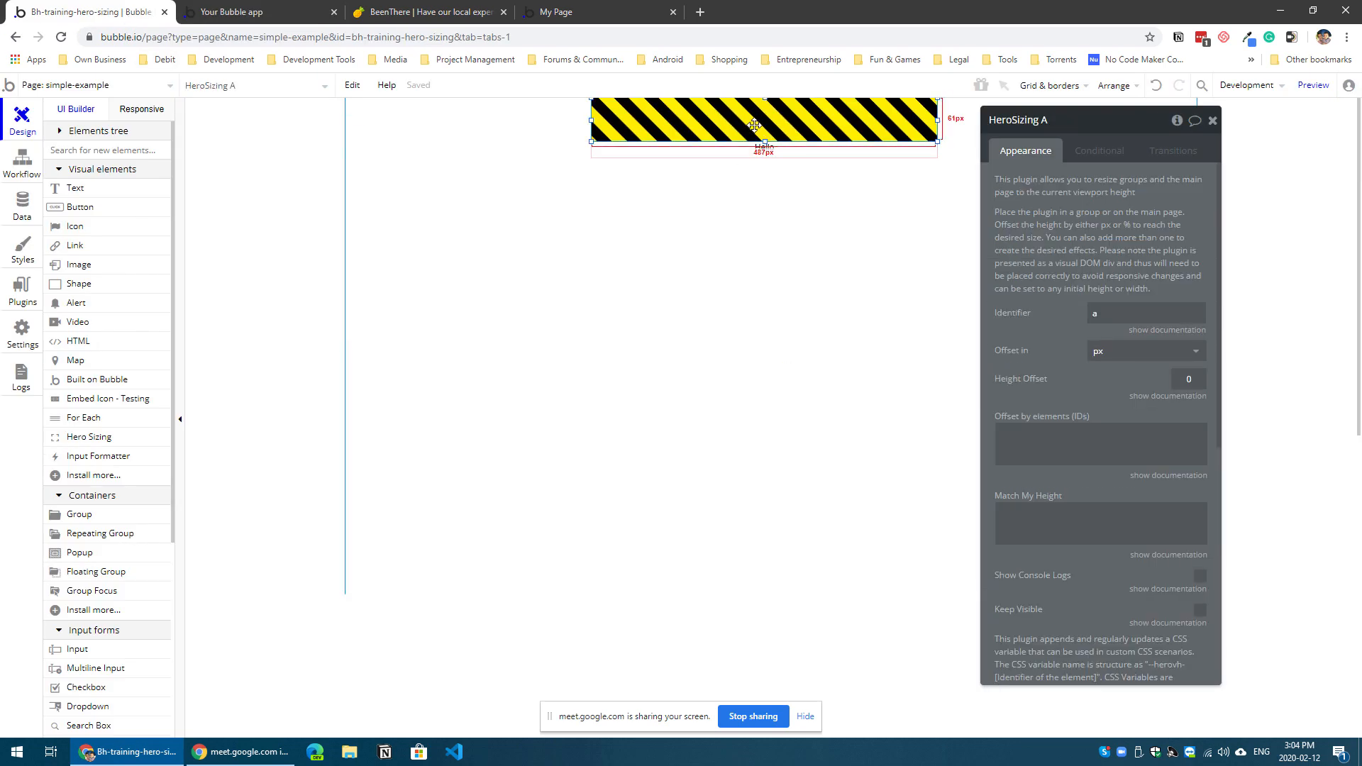
left_click_drag(1025, 248, 1006, 230)
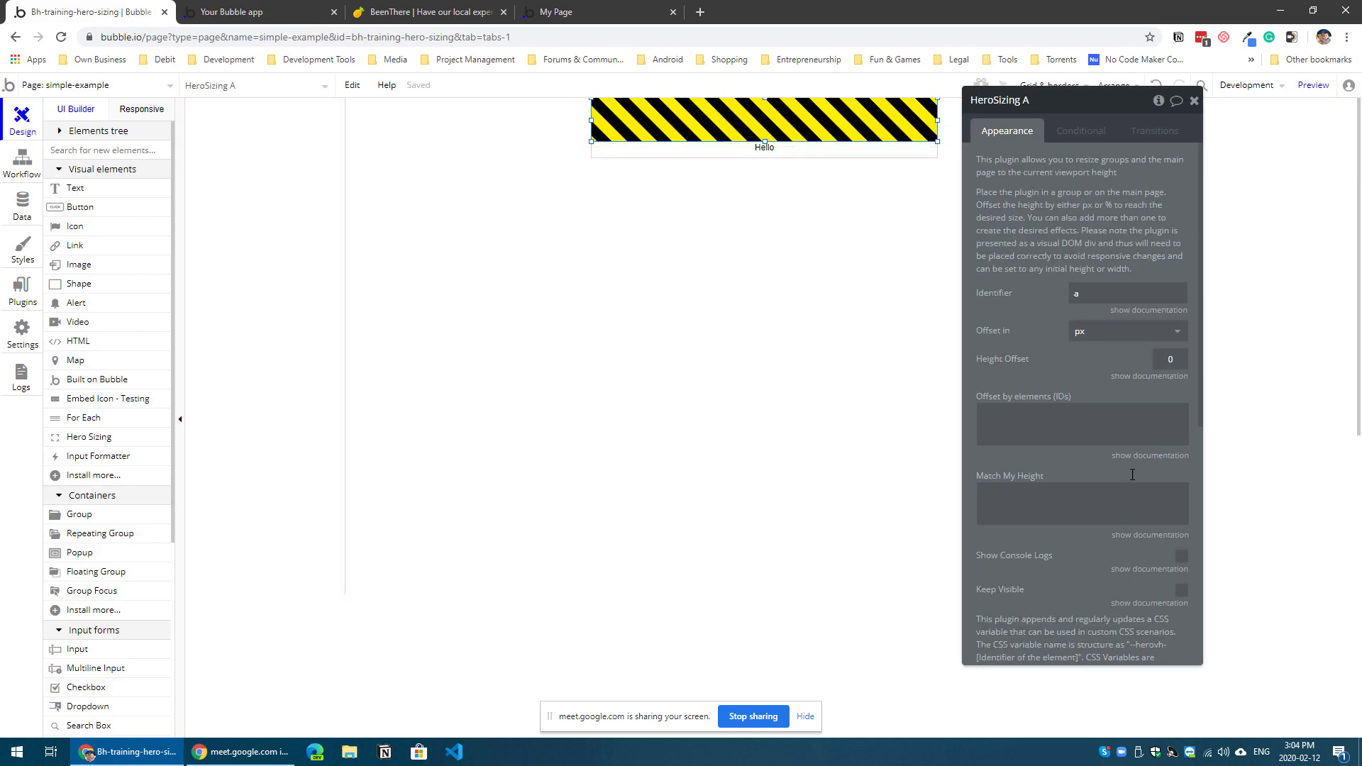
left_click(1181, 594)
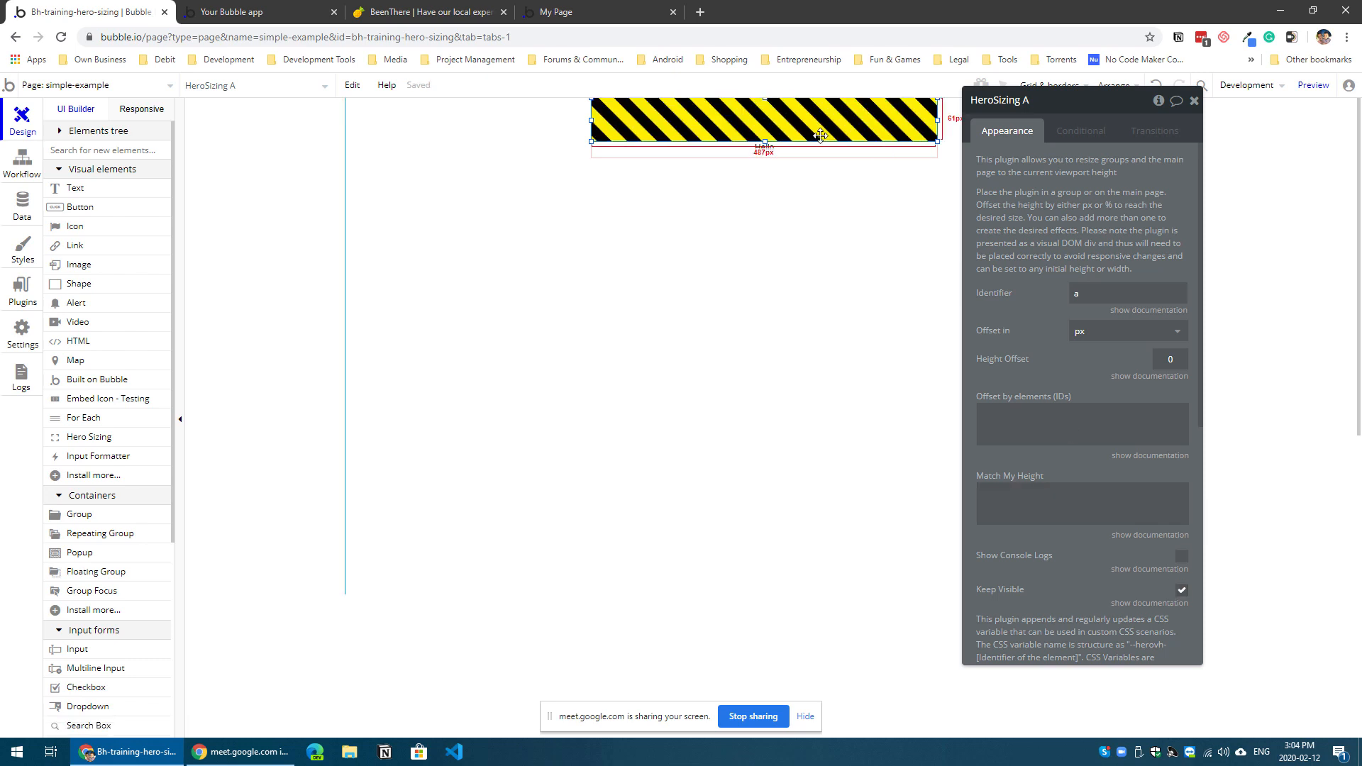
Step: Go back to the page preview and reload it without the ?debug_mode=true parameter in its address
left_click(274, 11)
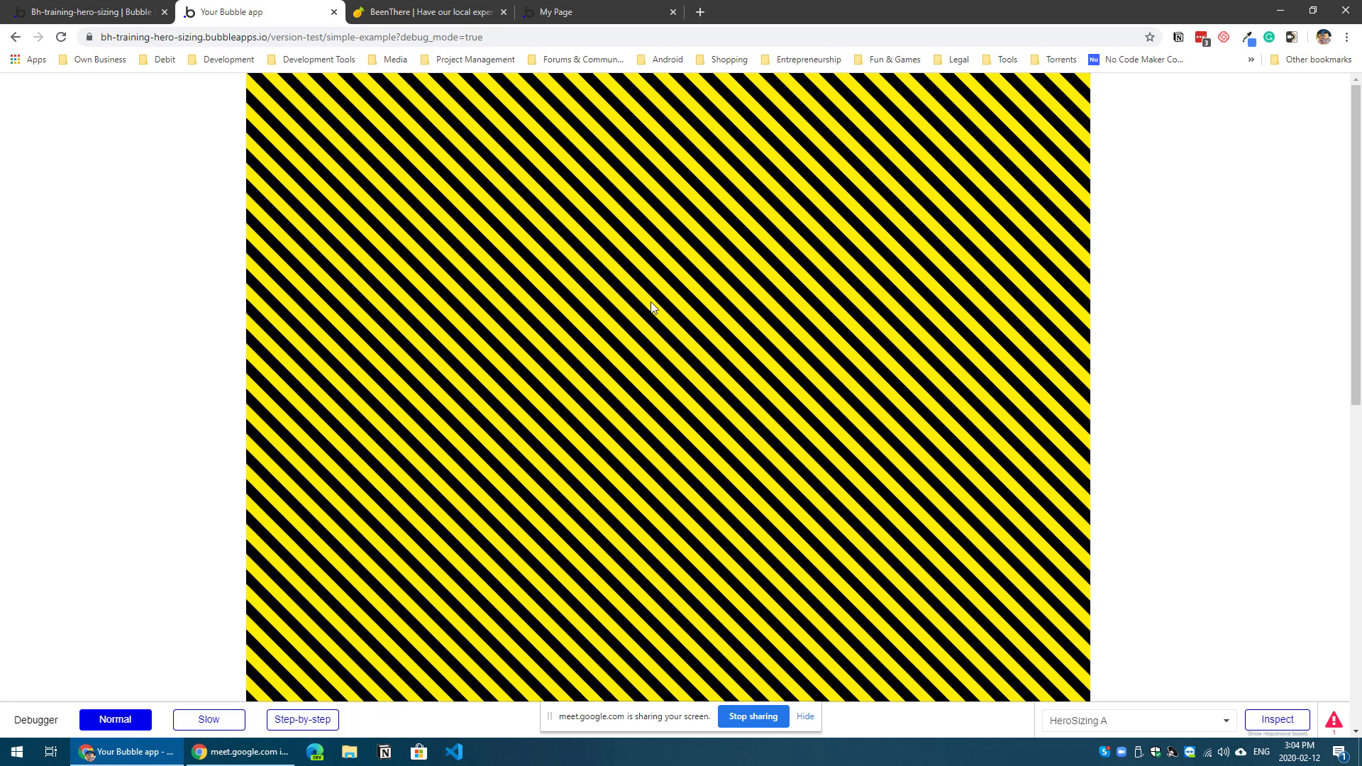
scroll(651, 304, "down", 3)
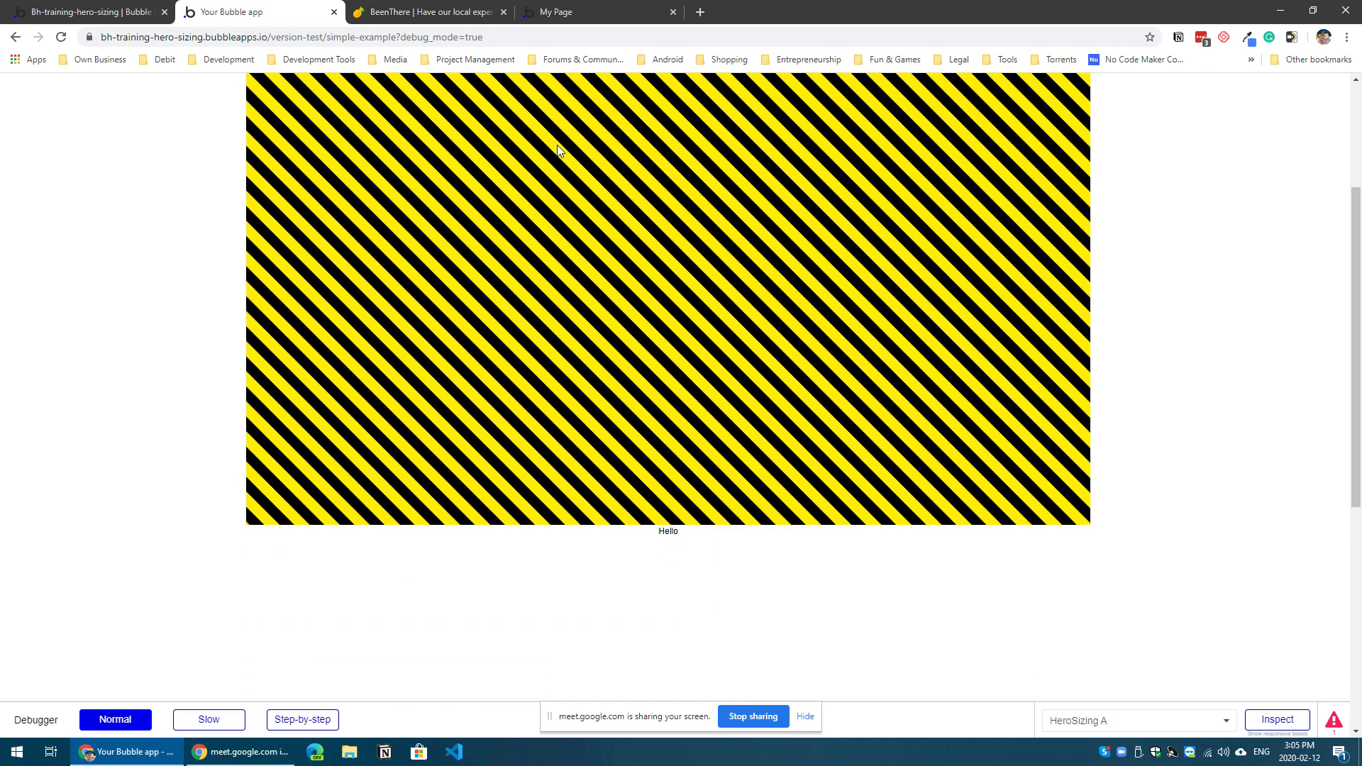
left_click(401, 38)
left_click_drag(414, 40, 496, 39)
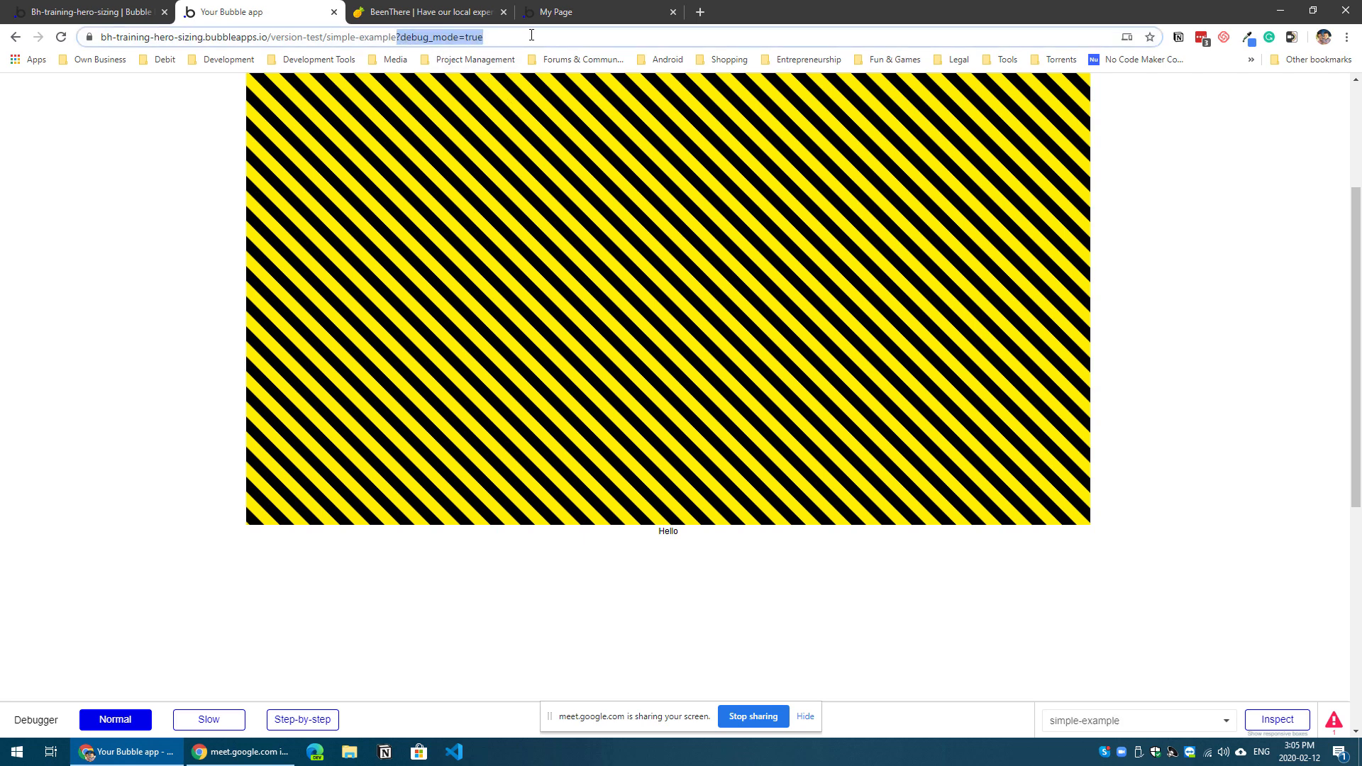
key("BackSpace")
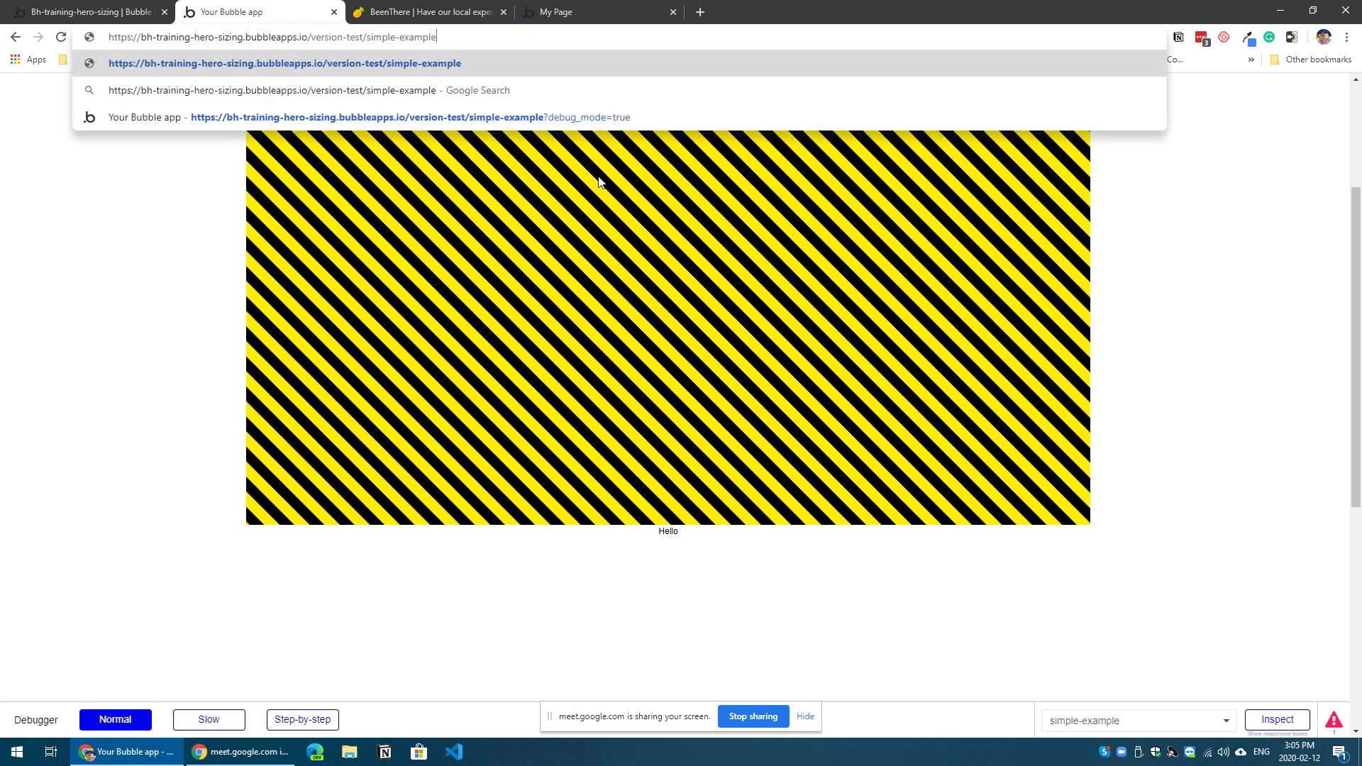
key("Return")
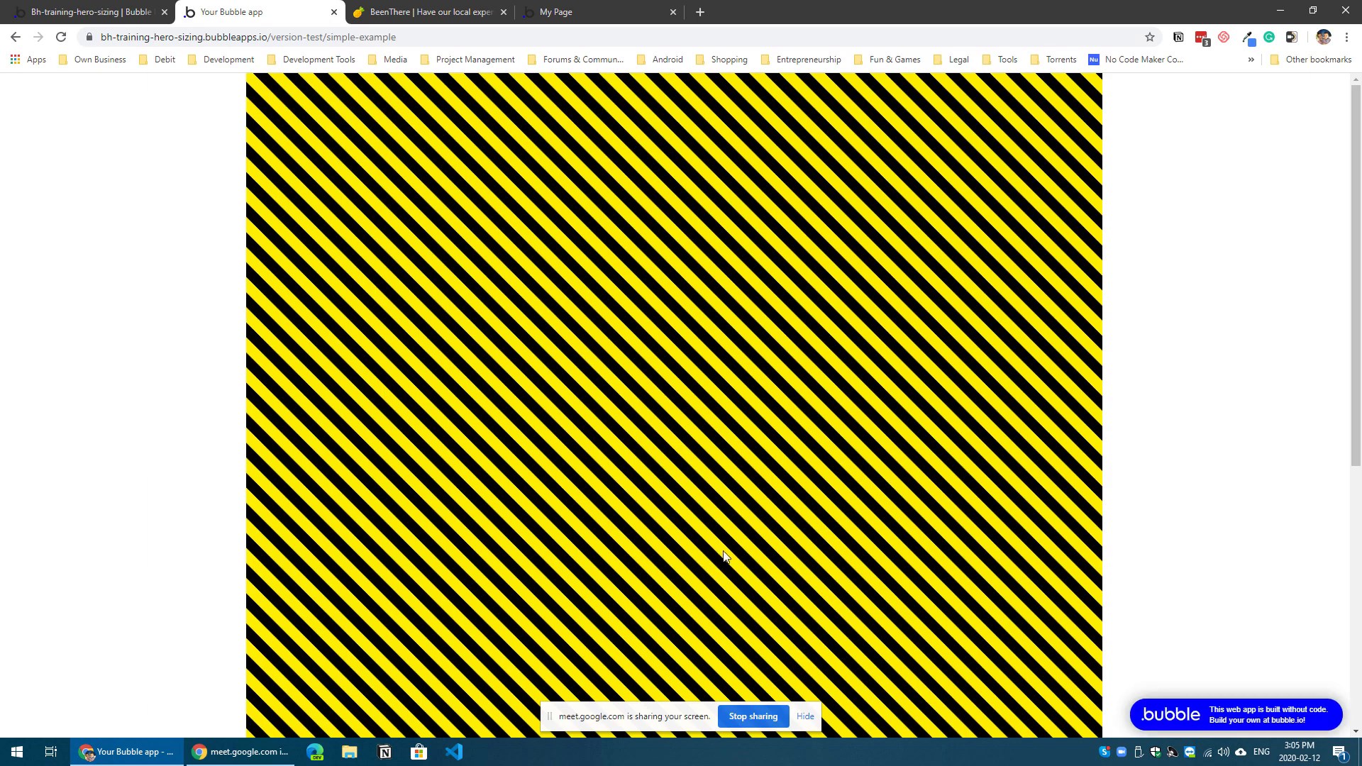
Step: Examine how the striped Hero Sizing area fills the screen height and where the Hello text falls below it
scroll(709, 589, "down", 3)
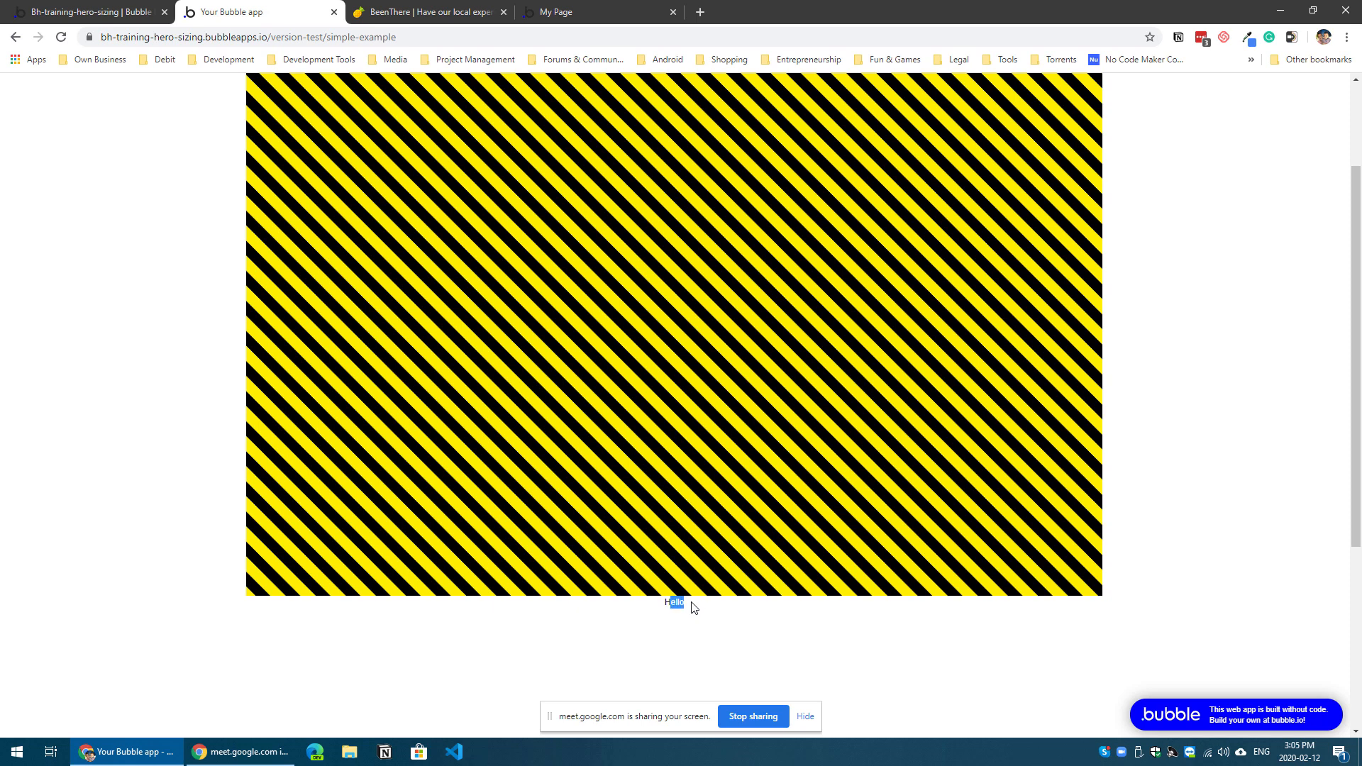
scroll(690, 610, "up", 2)
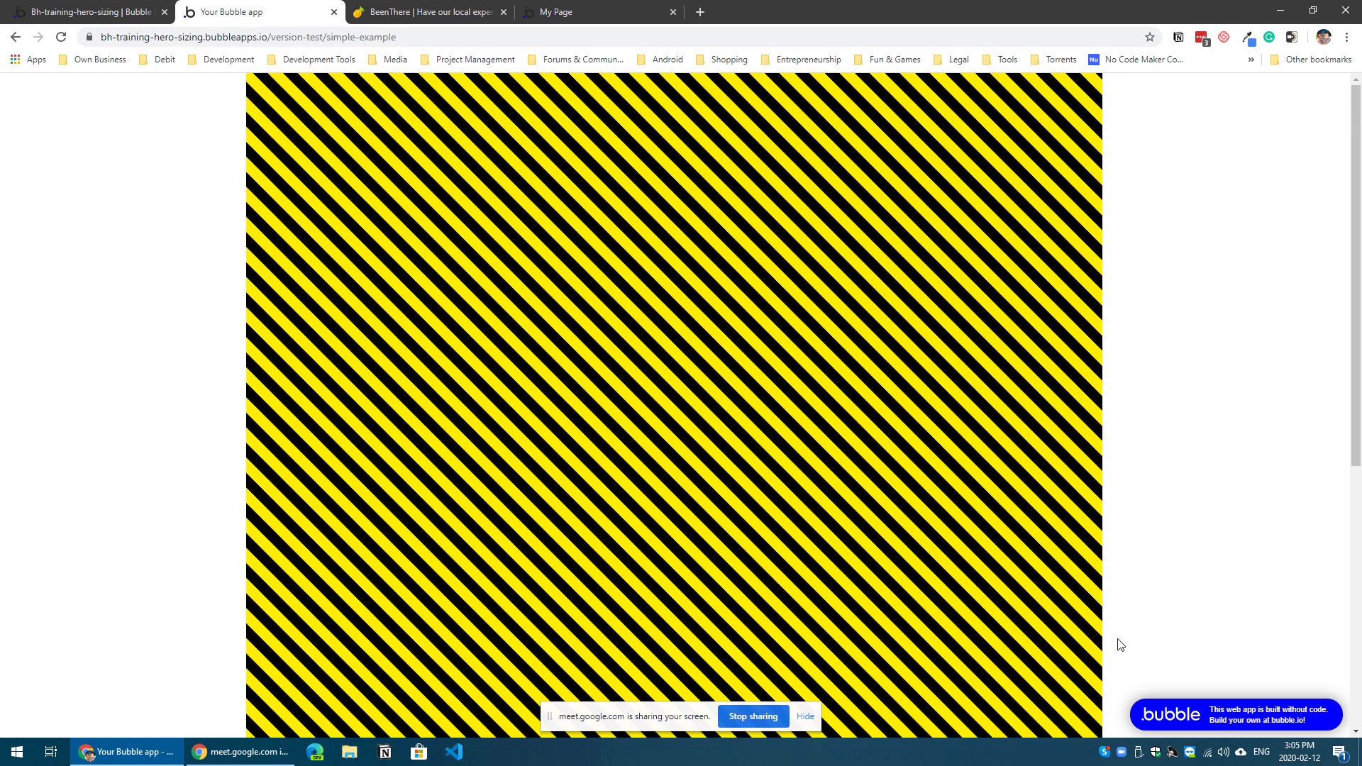
scroll(1088, 648, "down", 1)
scroll(1014, 671, "up", 1)
scroll(993, 670, "down", 1)
scroll(979, 668, "up", 1)
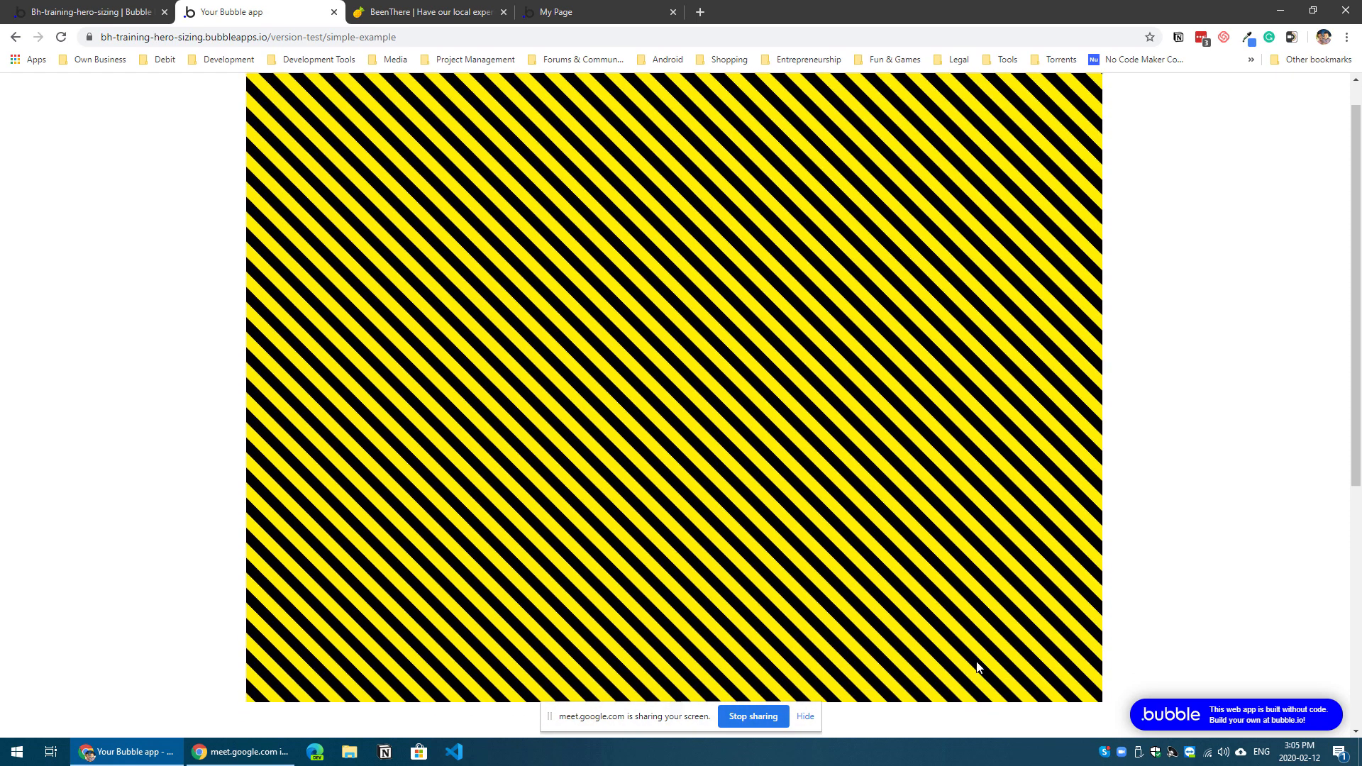
scroll(978, 667, "down", 1)
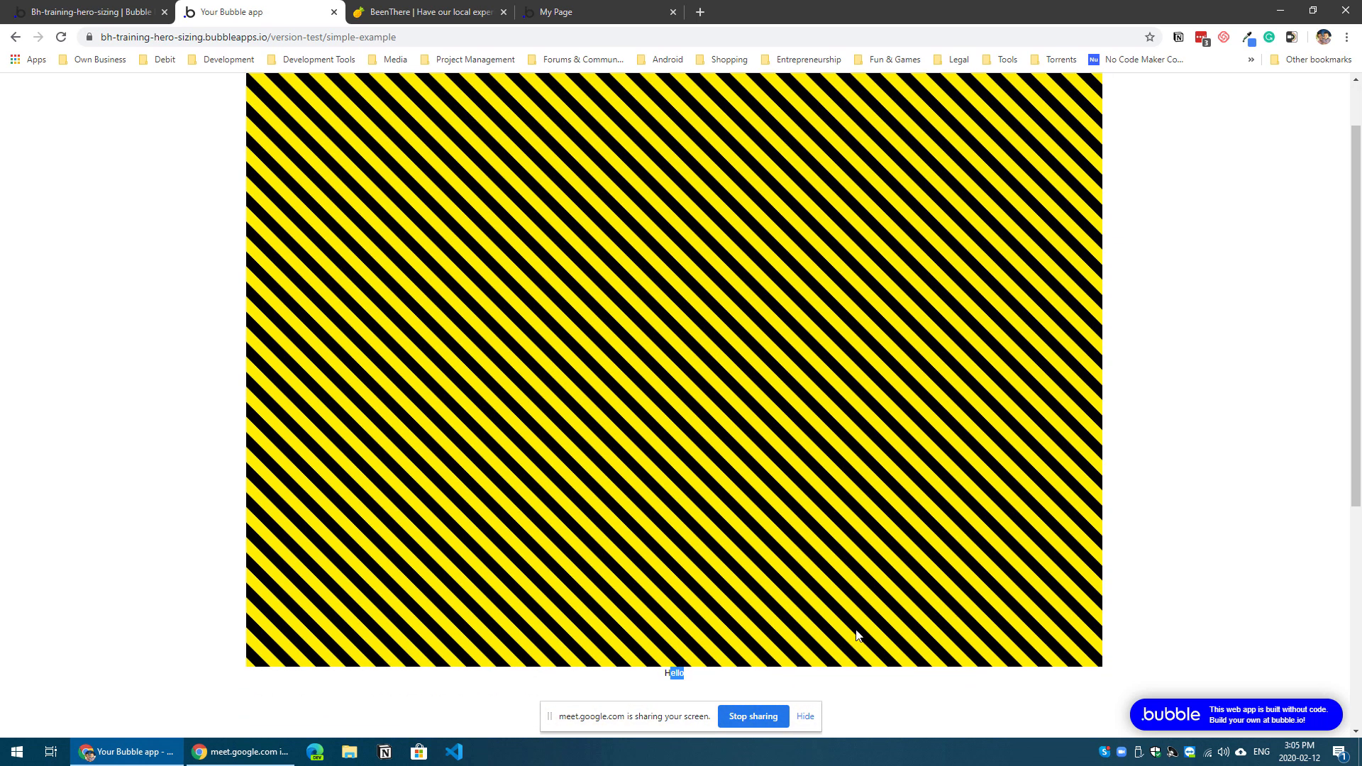
scroll(441, 450, "up", 1)
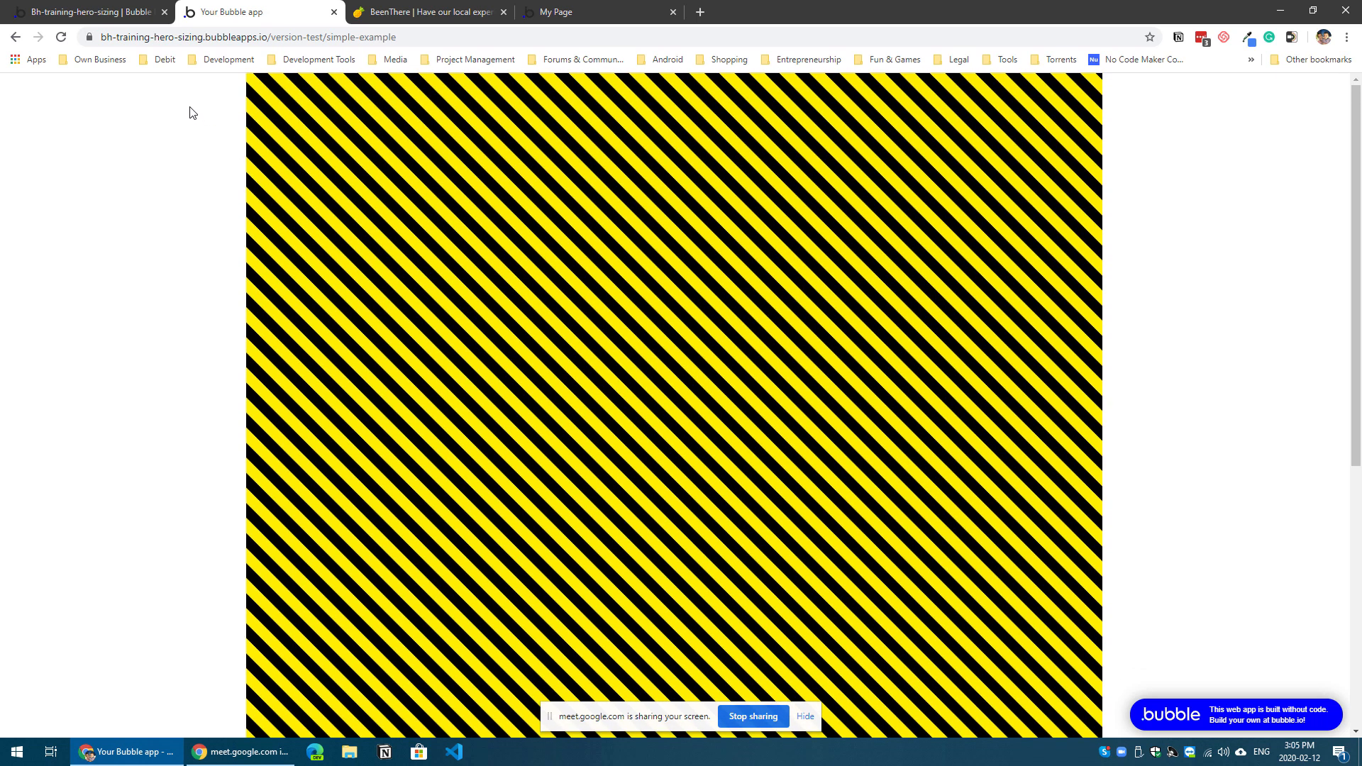
Step: Return to the simple-example page in the editor and check the Hello text and the Hero Sizing element above it
left_click(124, 5)
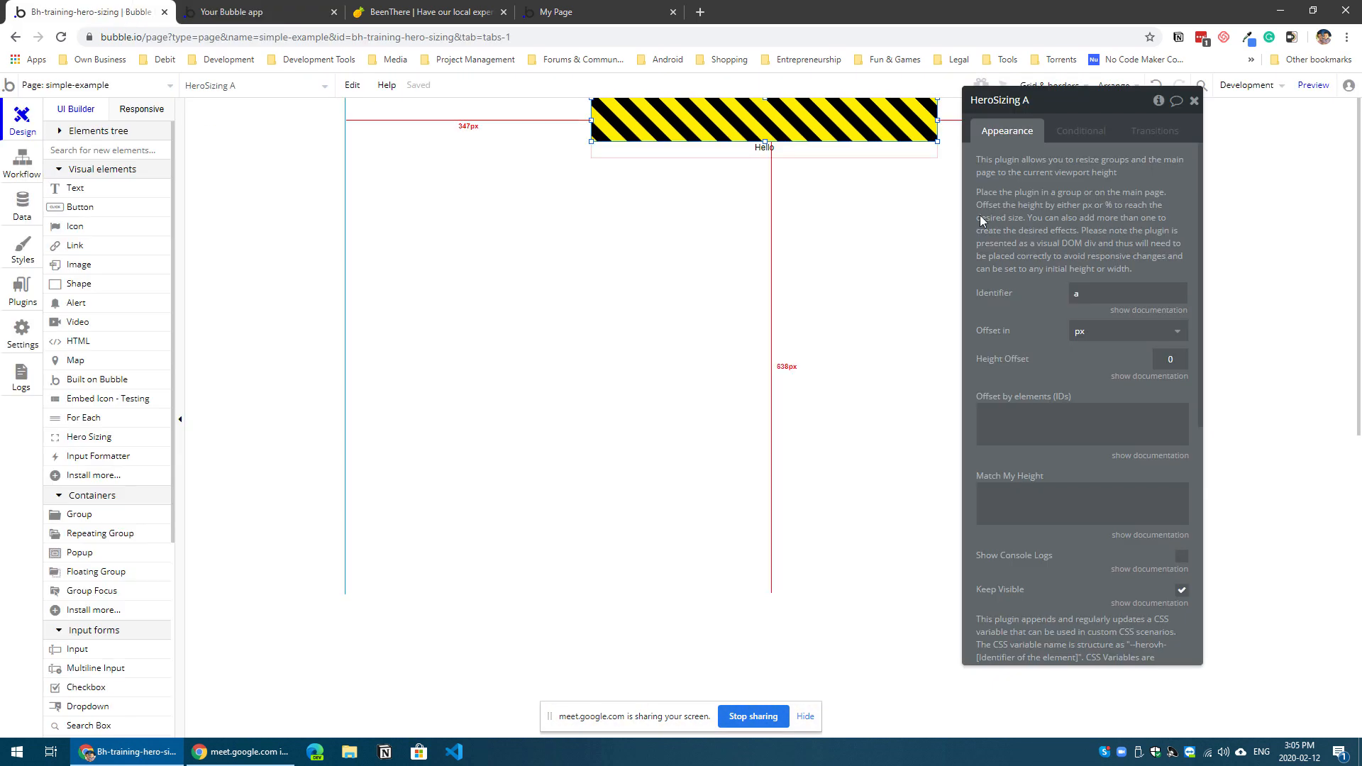
left_click(789, 148)
left_click(801, 126)
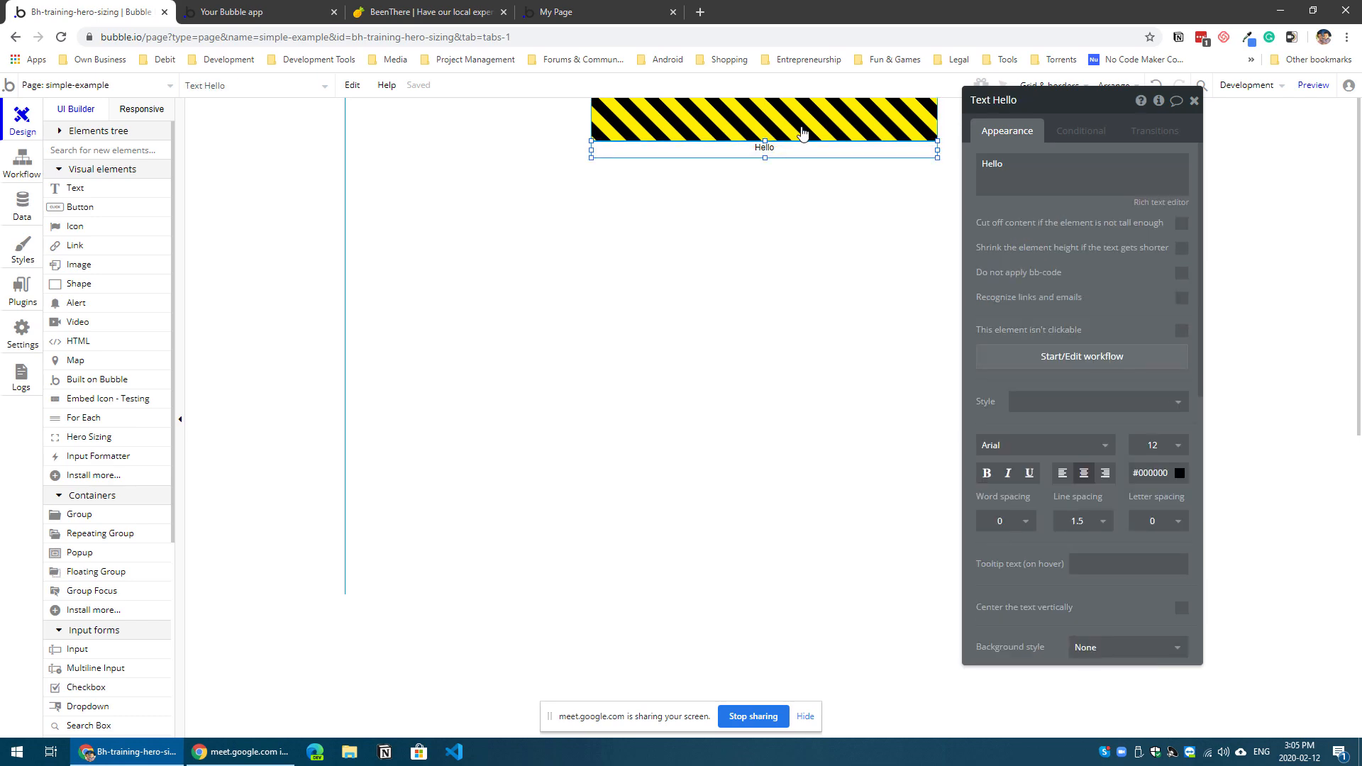
Step: Inspect the striped hero div of the page preview in the browser's developer tools, widening the code view
left_click(298, 12)
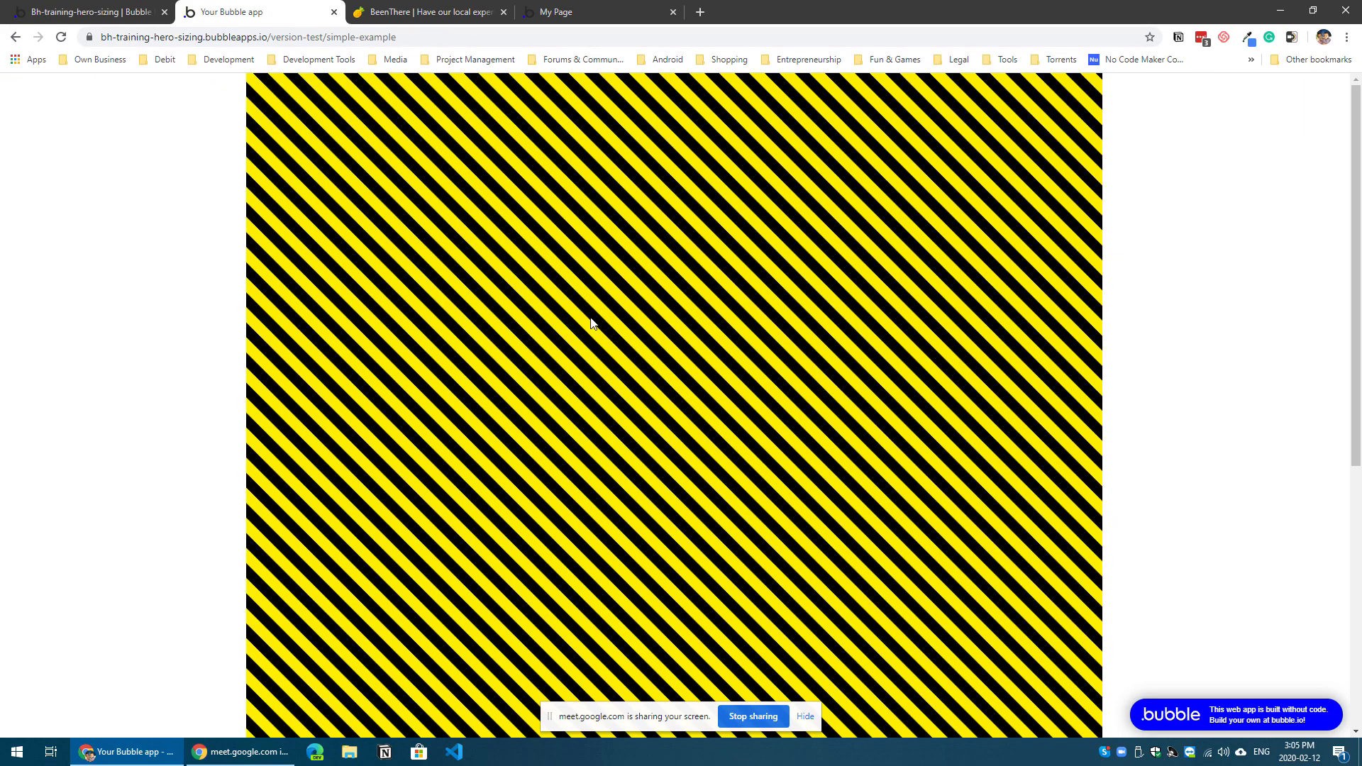
right_click(590, 318)
left_click(691, 530)
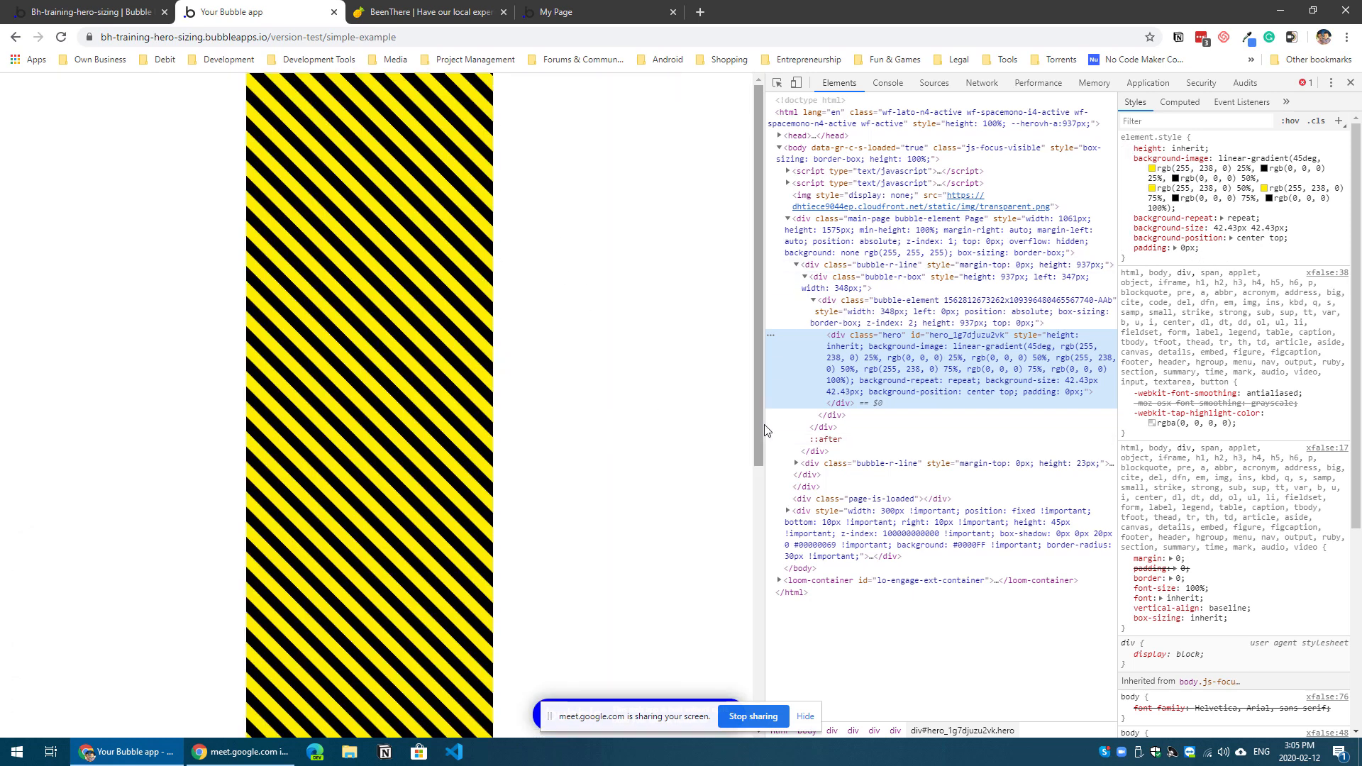
left_click_drag(758, 426, 531, 439)
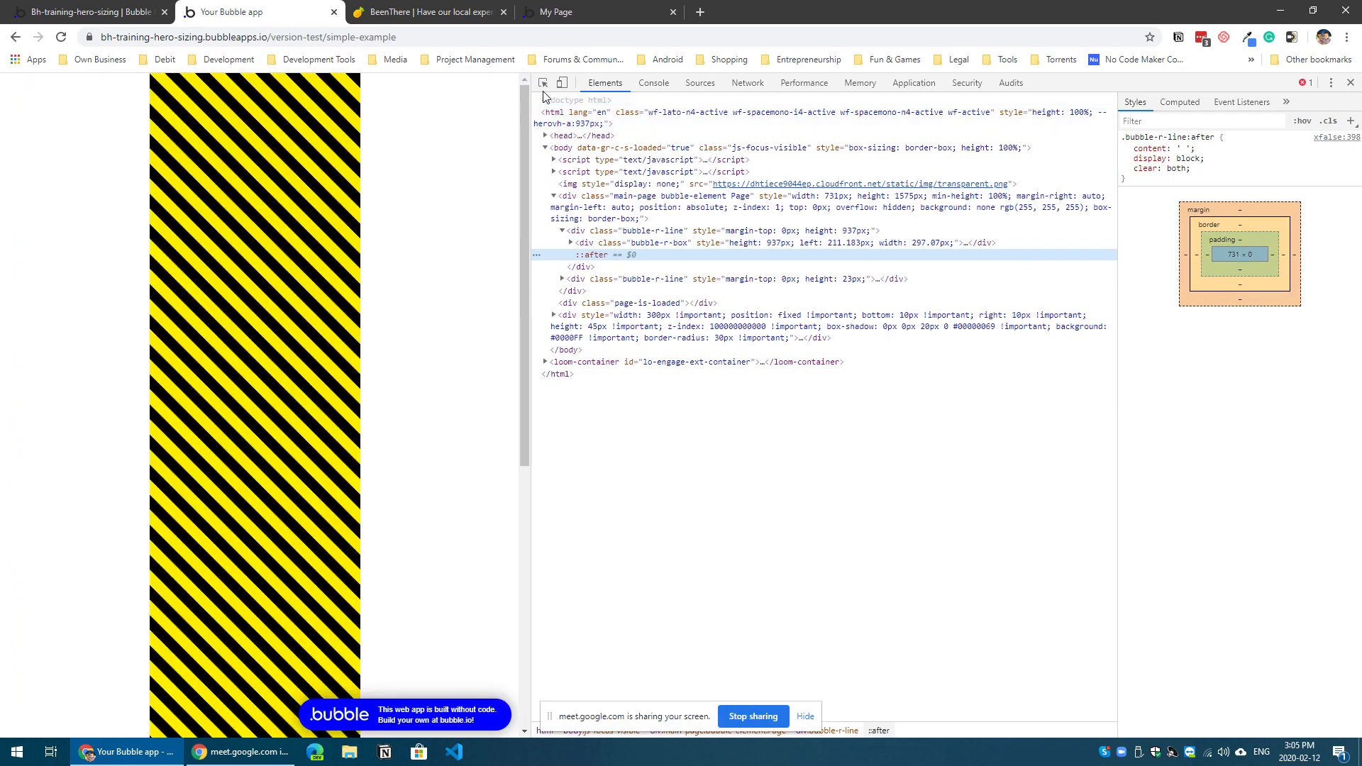
left_click(544, 86)
left_click(336, 270)
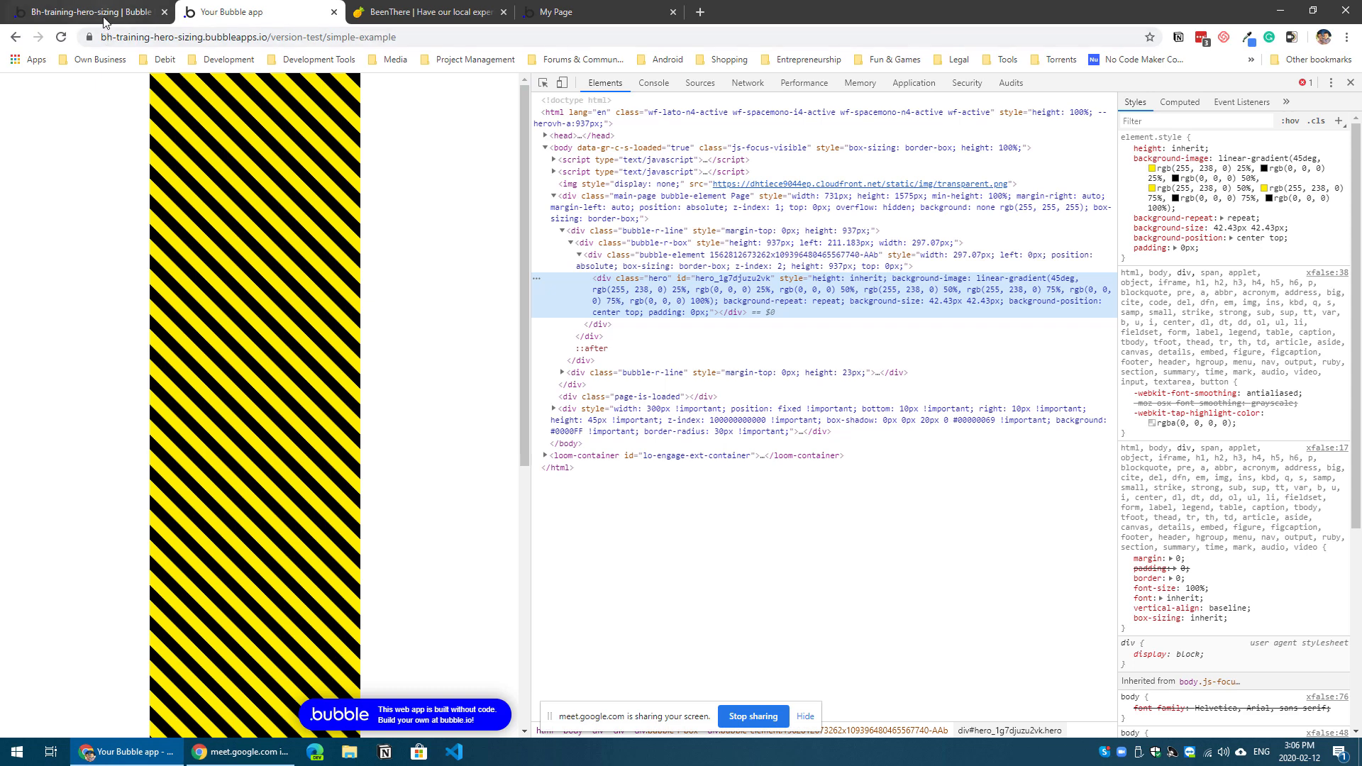
Step: Compare the element in the editor with the preview's code and inspect its bubble-r-line and bubble-r-box containers
left_click(106, 12)
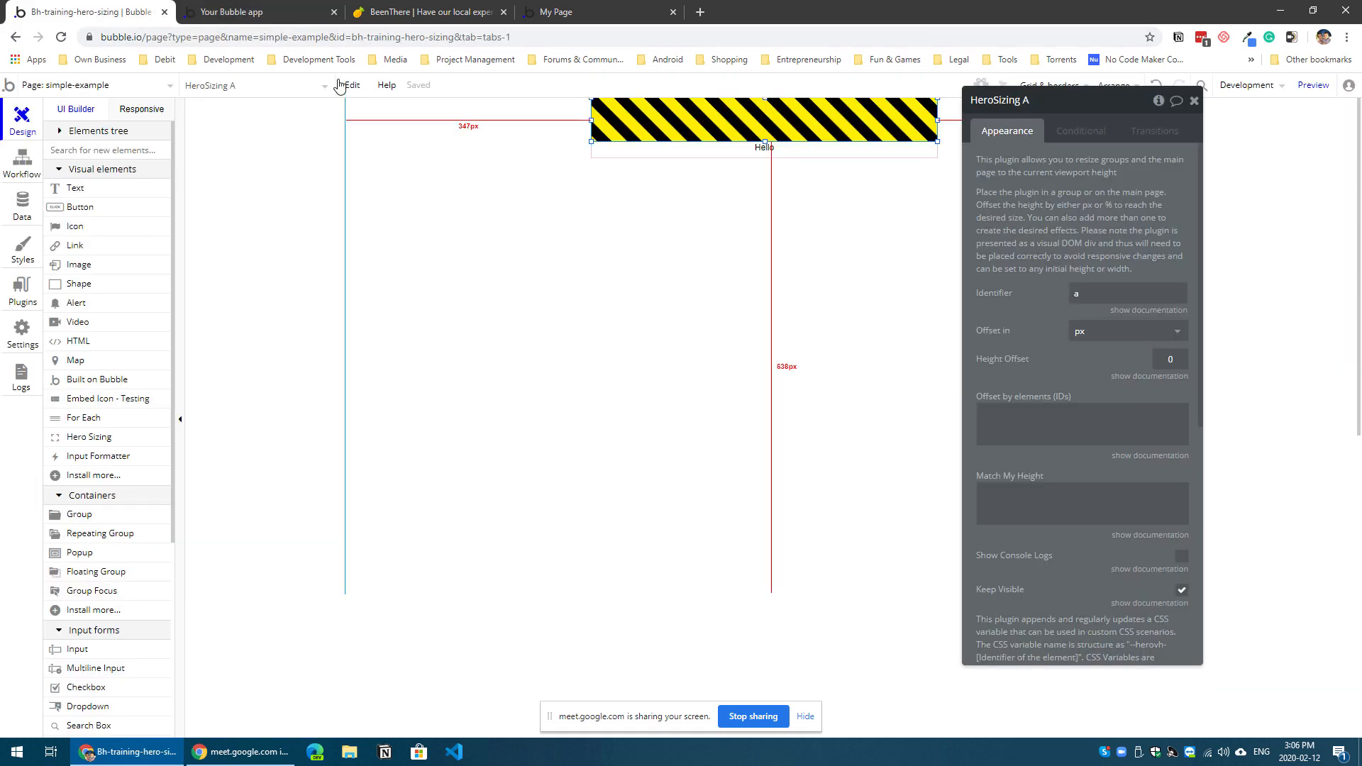
left_click(316, 15)
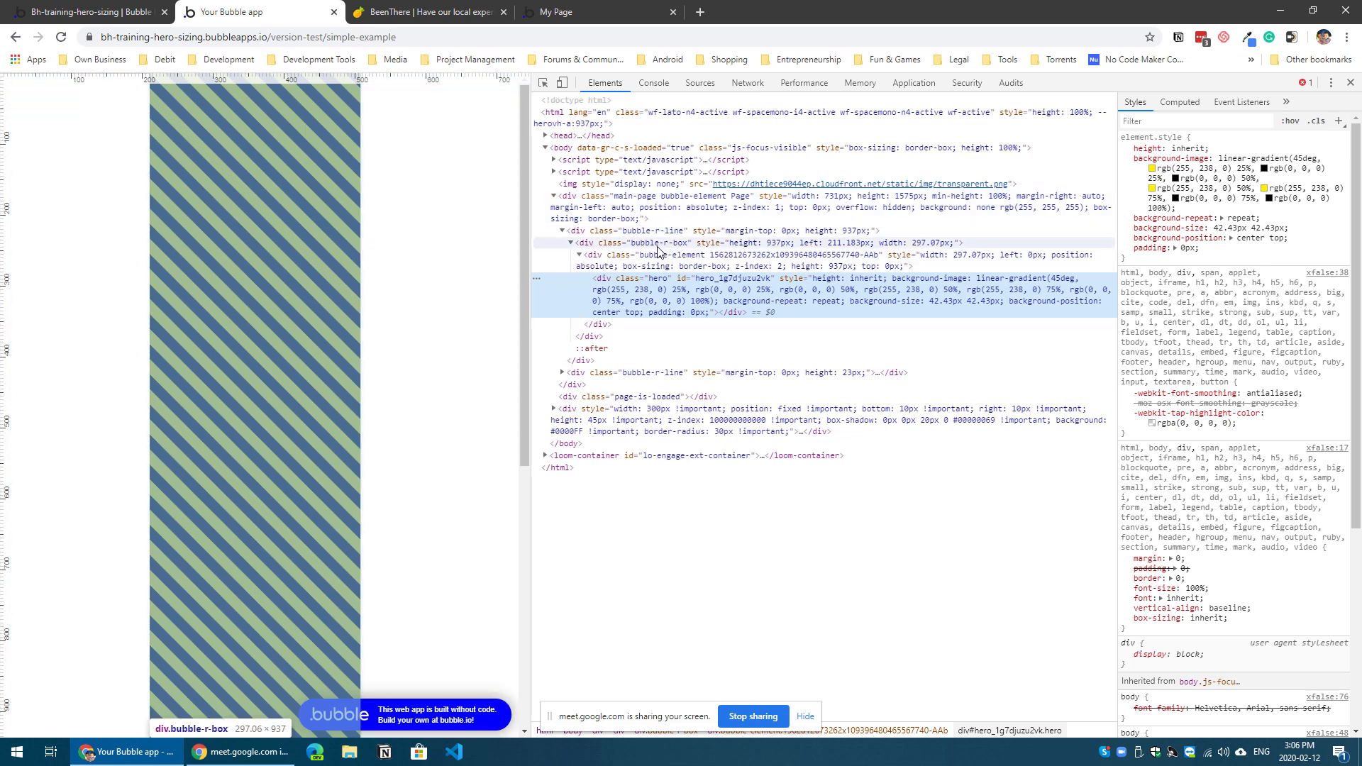
left_click(703, 233)
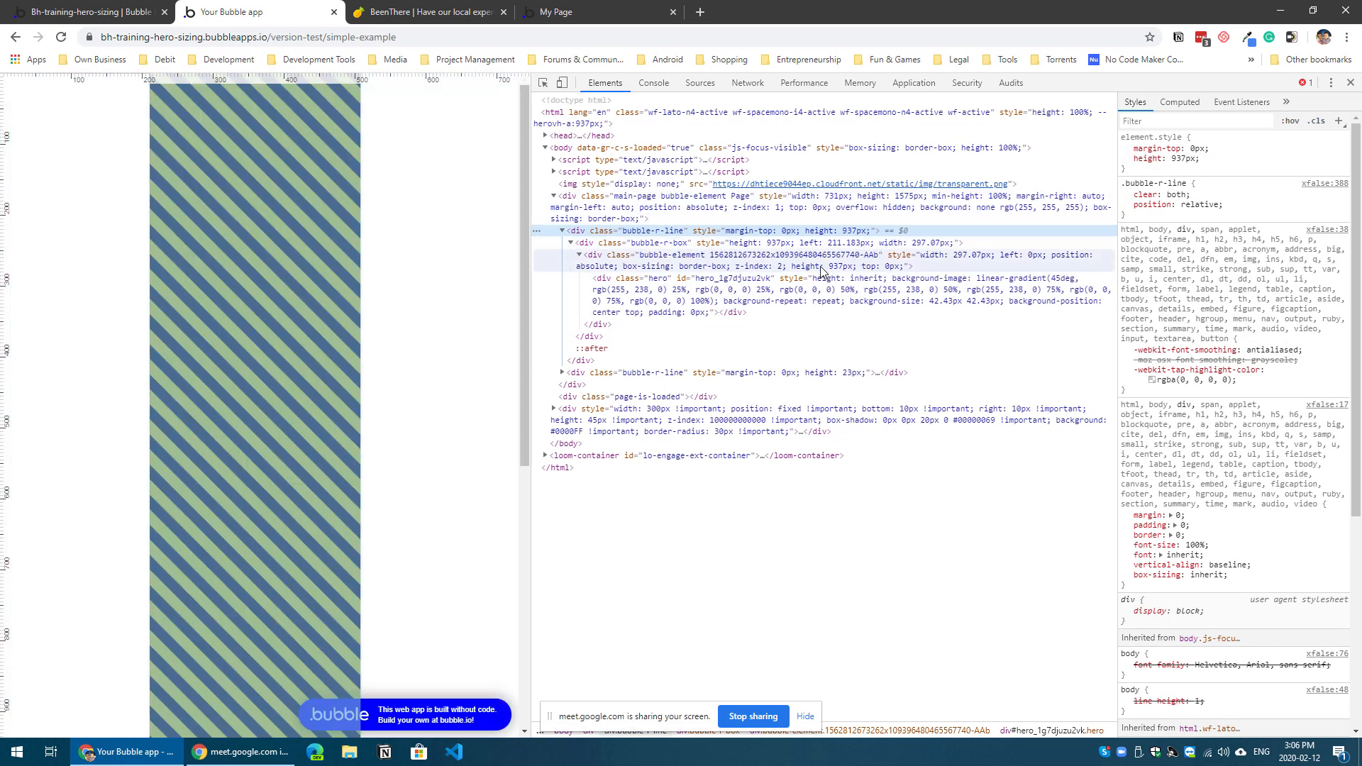
left_click(724, 245)
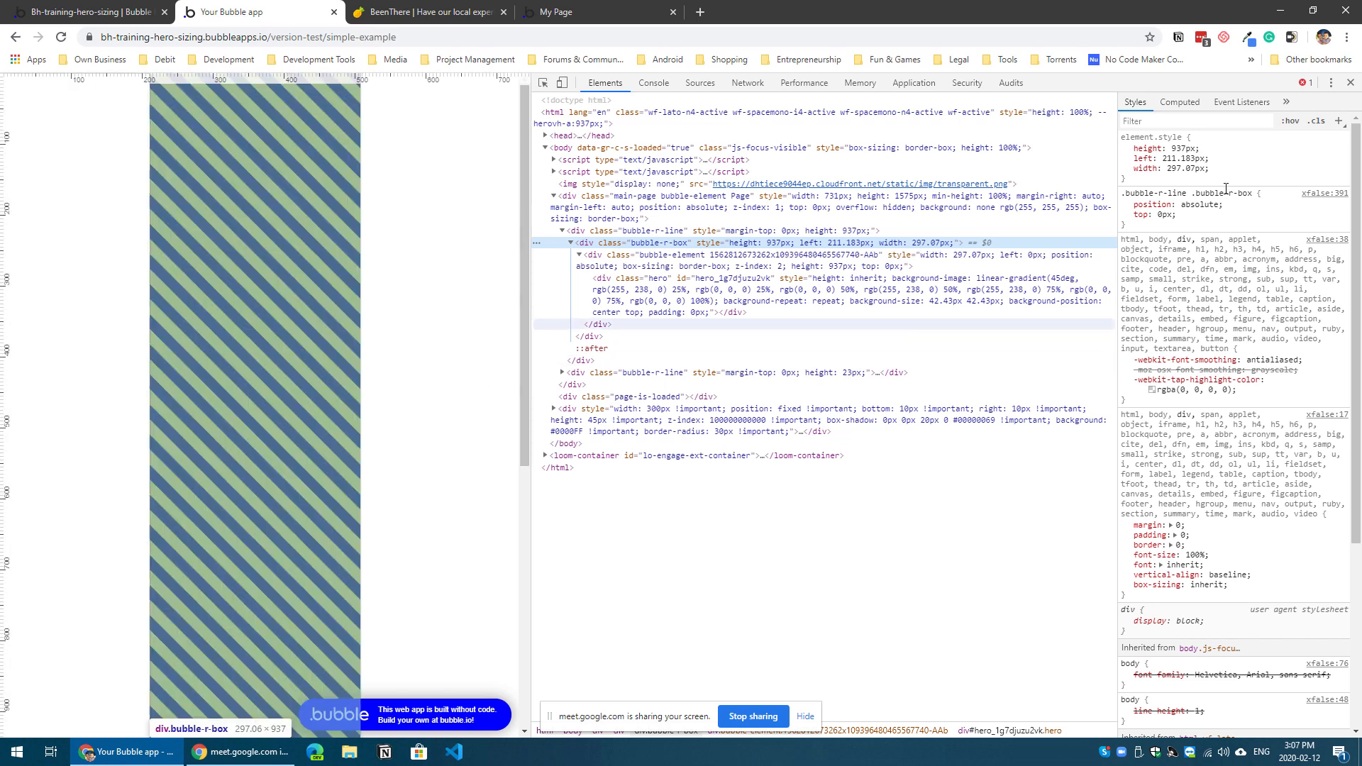
Step: Set the bubble-r-box container's inline height to 100vh and close the developer tools
left_click(1182, 148)
type("100vh")
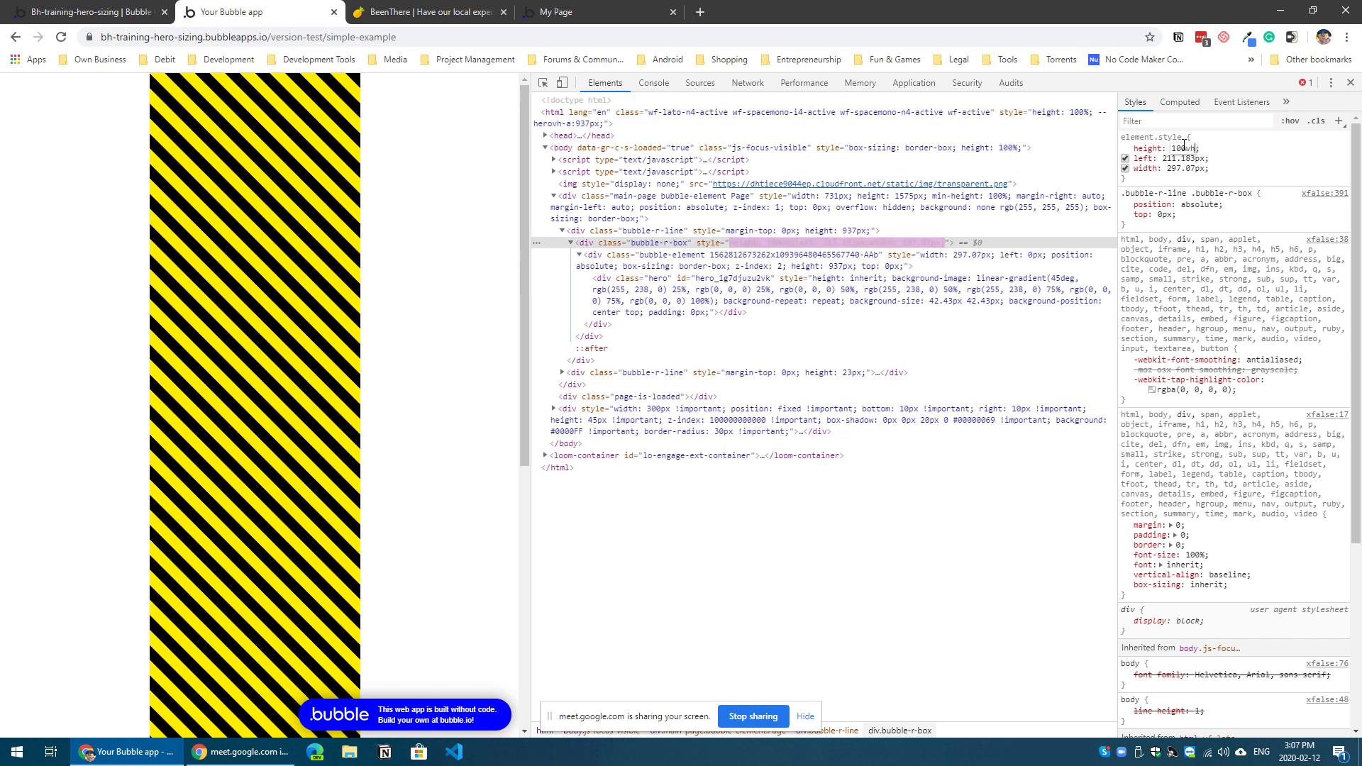
left_click(1261, 170)
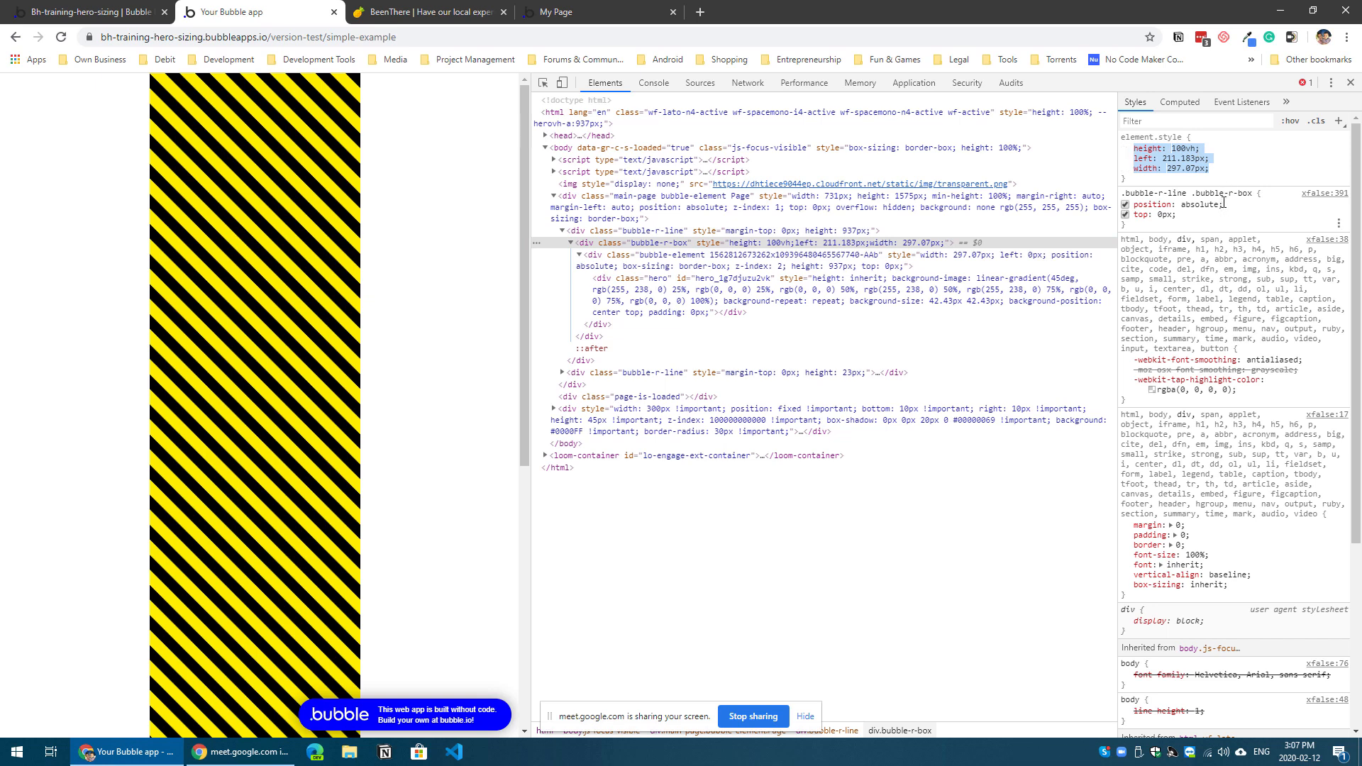
left_click(1220, 174)
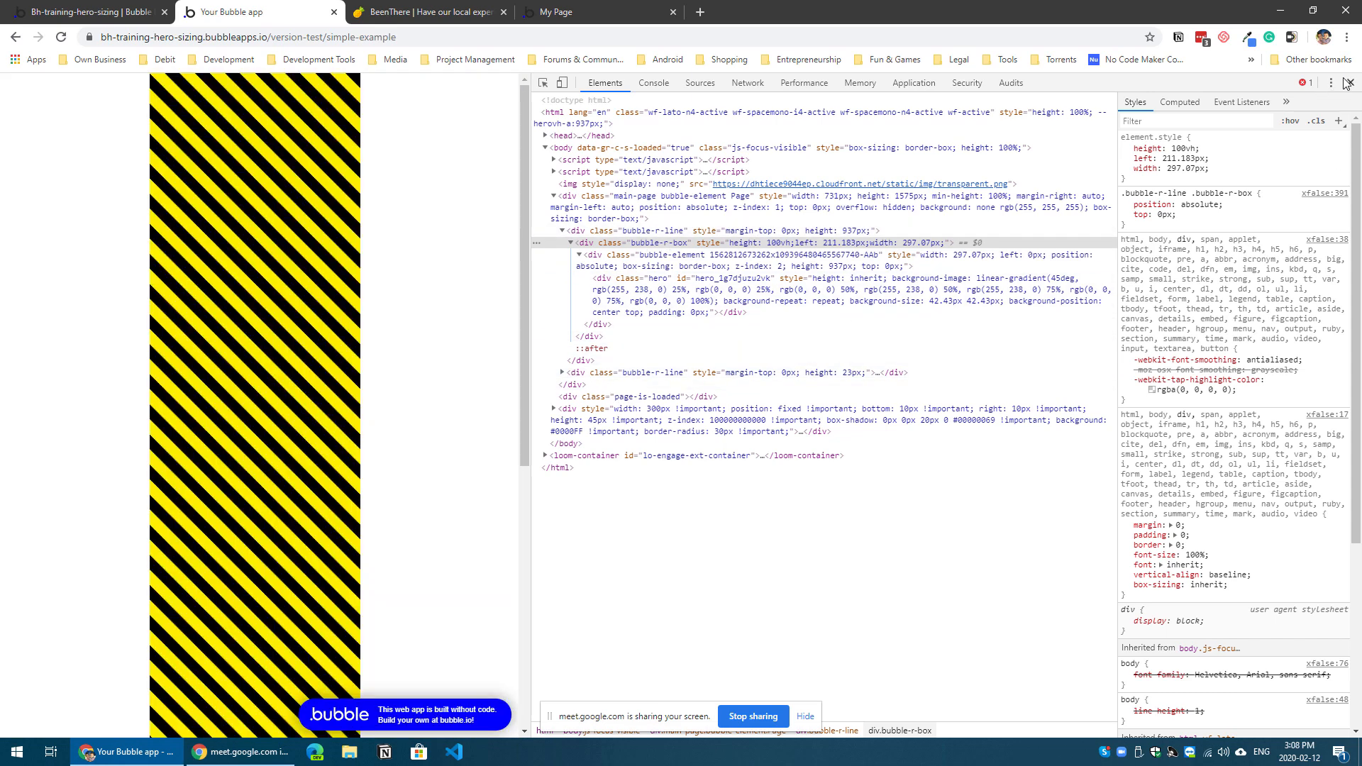
left_click(1348, 83)
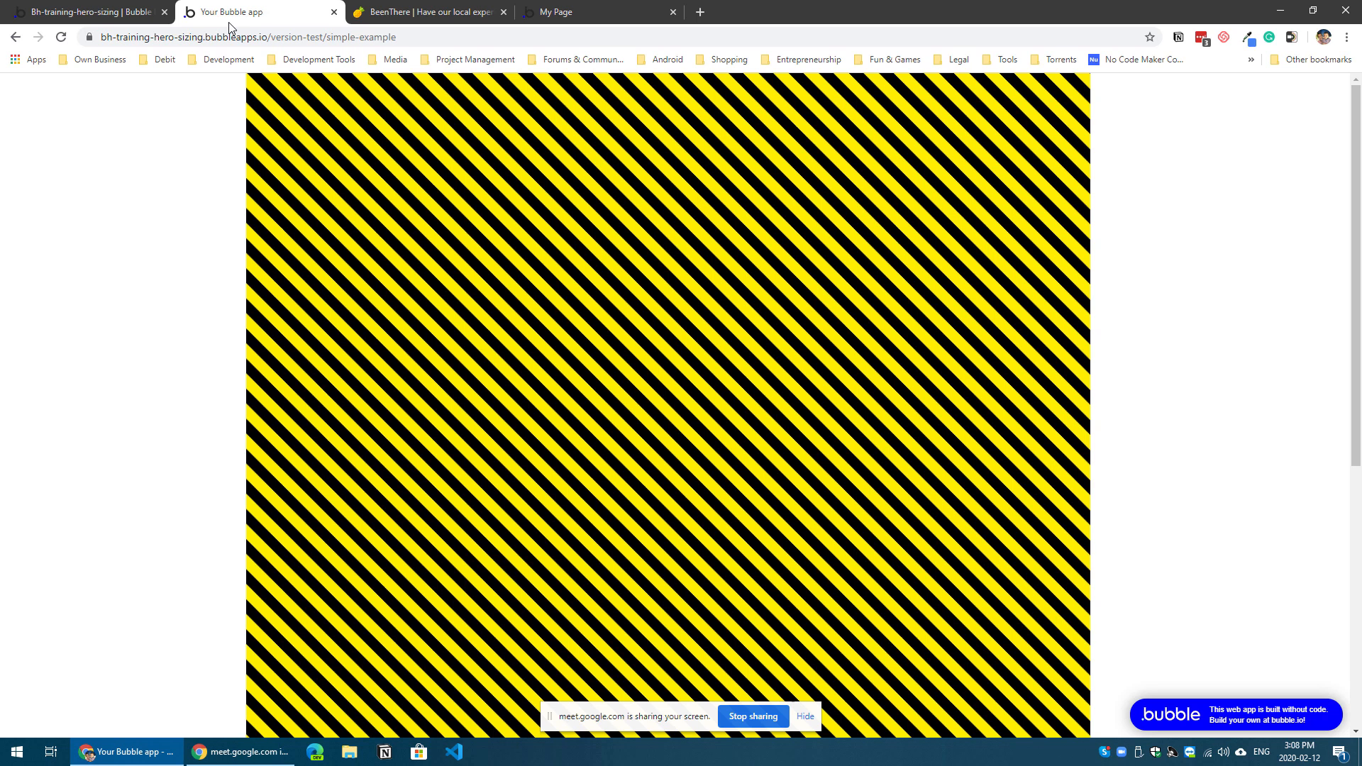
Step: Check the Hello text and the simple-example page properties in the editor, and go back to the page preview
left_click(142, 13)
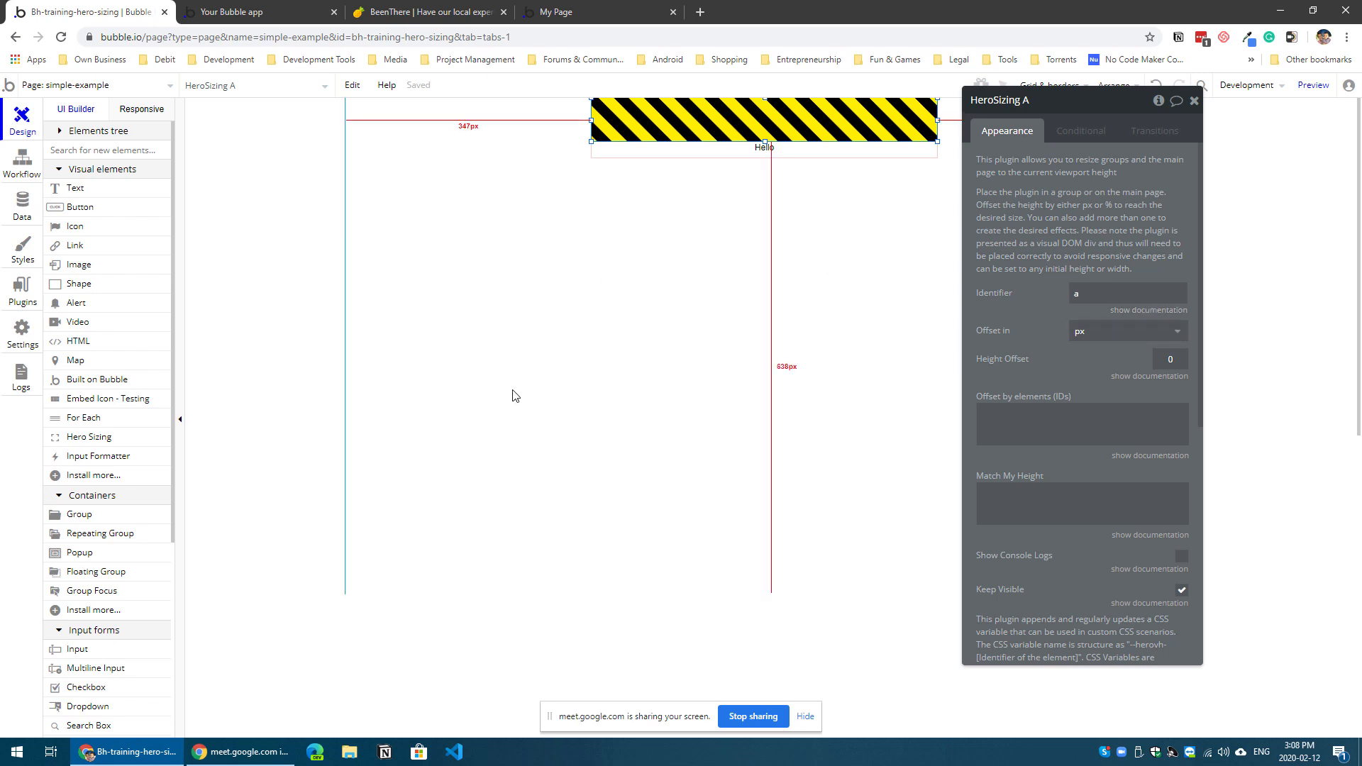
mouse_move(724, 159)
left_mouse_down()
mouse_move(496, 292)
mouse_move(845, 262)
mouse_move(724, 159)
left_mouse_up()
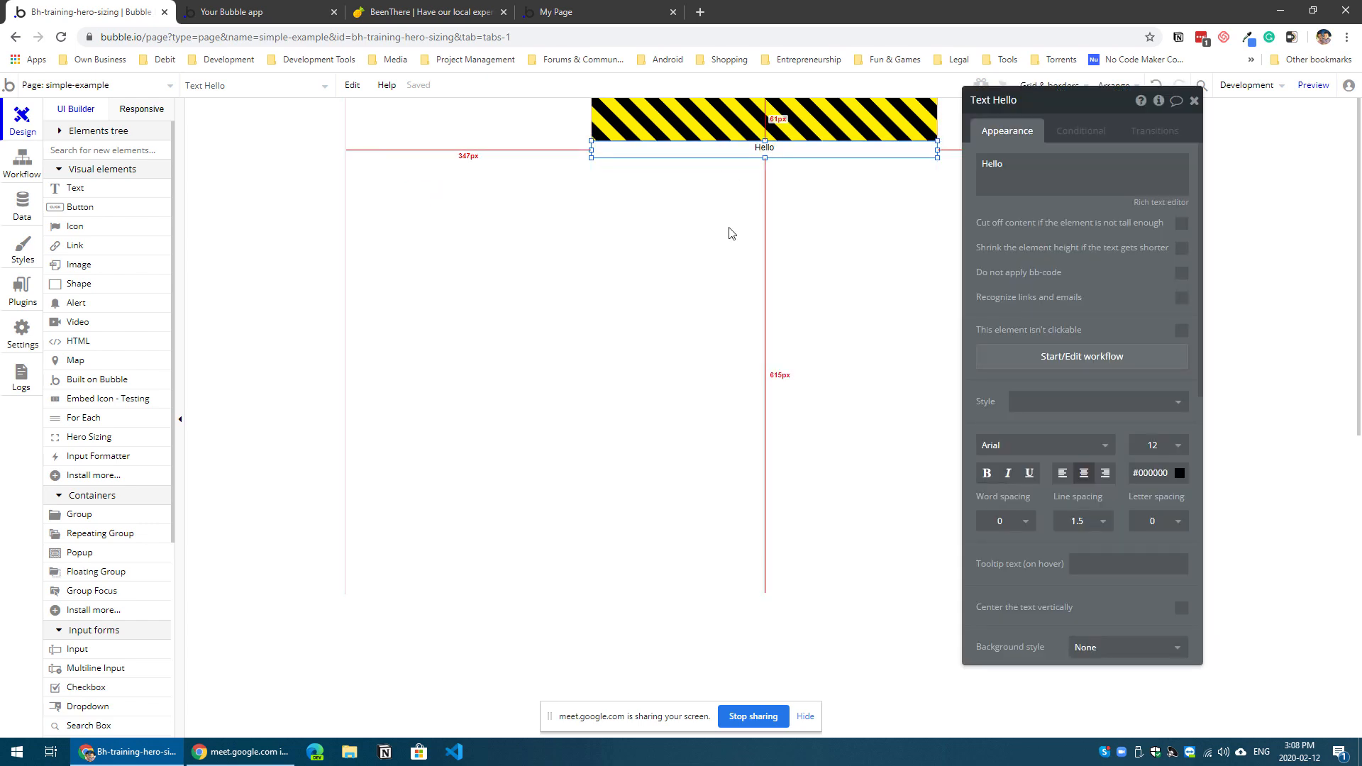
left_click(724, 228)
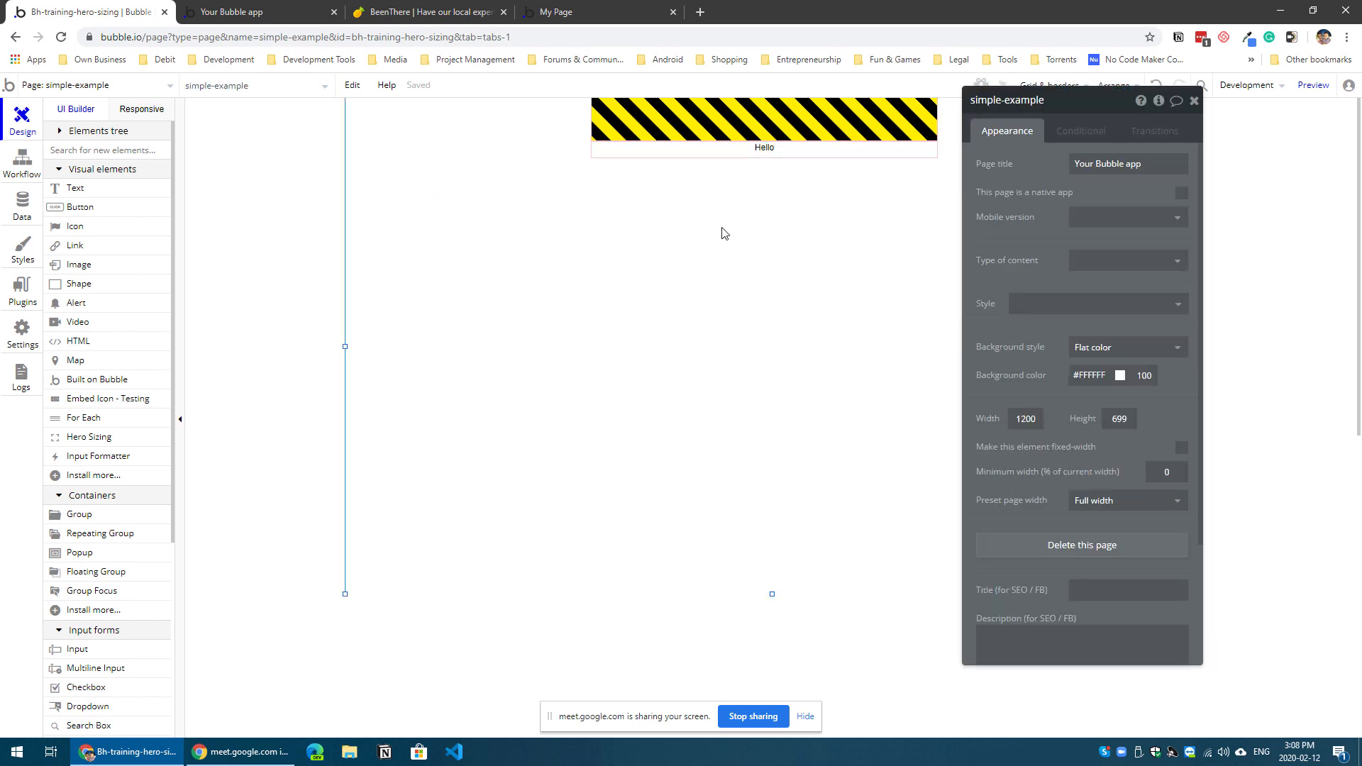
left_click(260, 14)
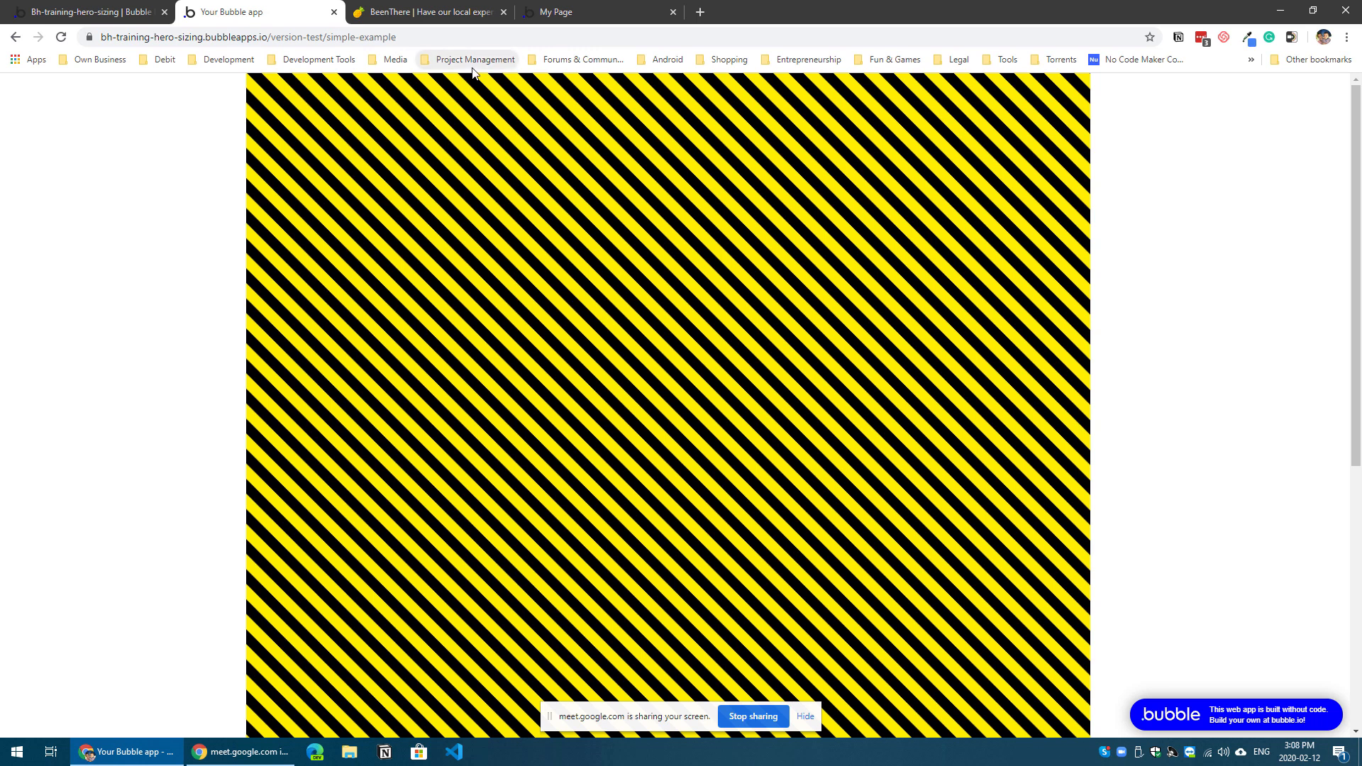
Step: Switch to the BeenThere chat page, reduce its emulated viewport height to 604, and scroll through the messages to examine the layout
left_click(426, 17)
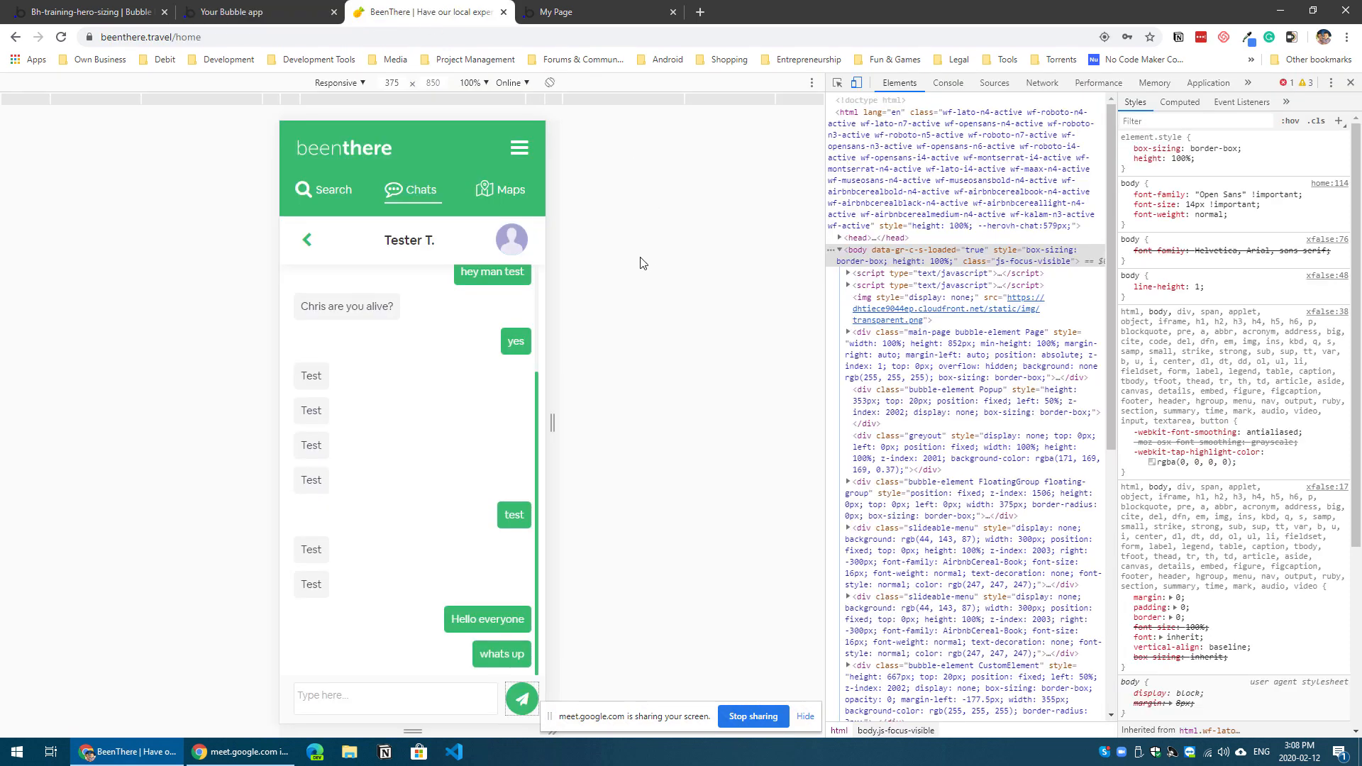
left_click_drag(434, 384, 432, 423)
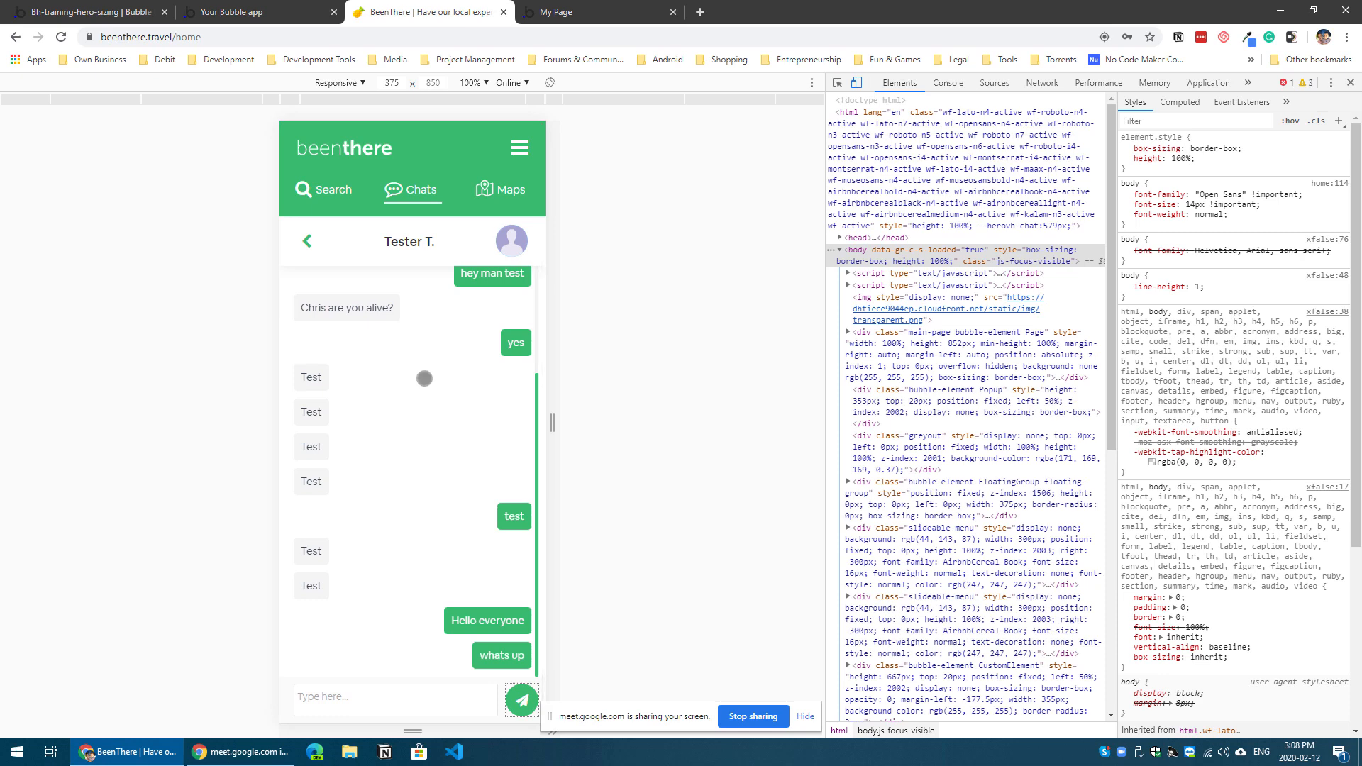
left_click_drag(437, 377, 411, 520)
left_click_drag(411, 729, 419, 557)
left_click_drag(416, 383, 428, 245)
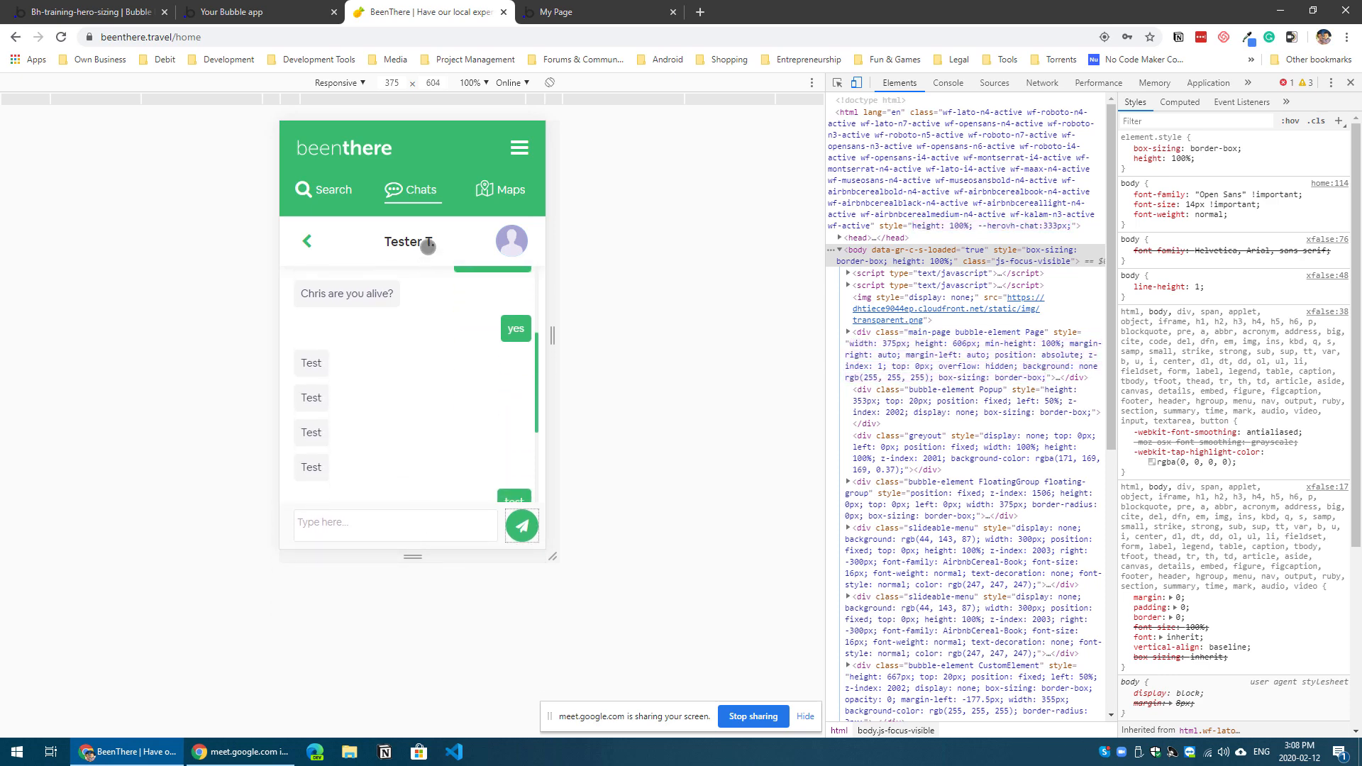
left_click_drag(420, 422, 424, 283)
left_click_drag(423, 283, 404, 480)
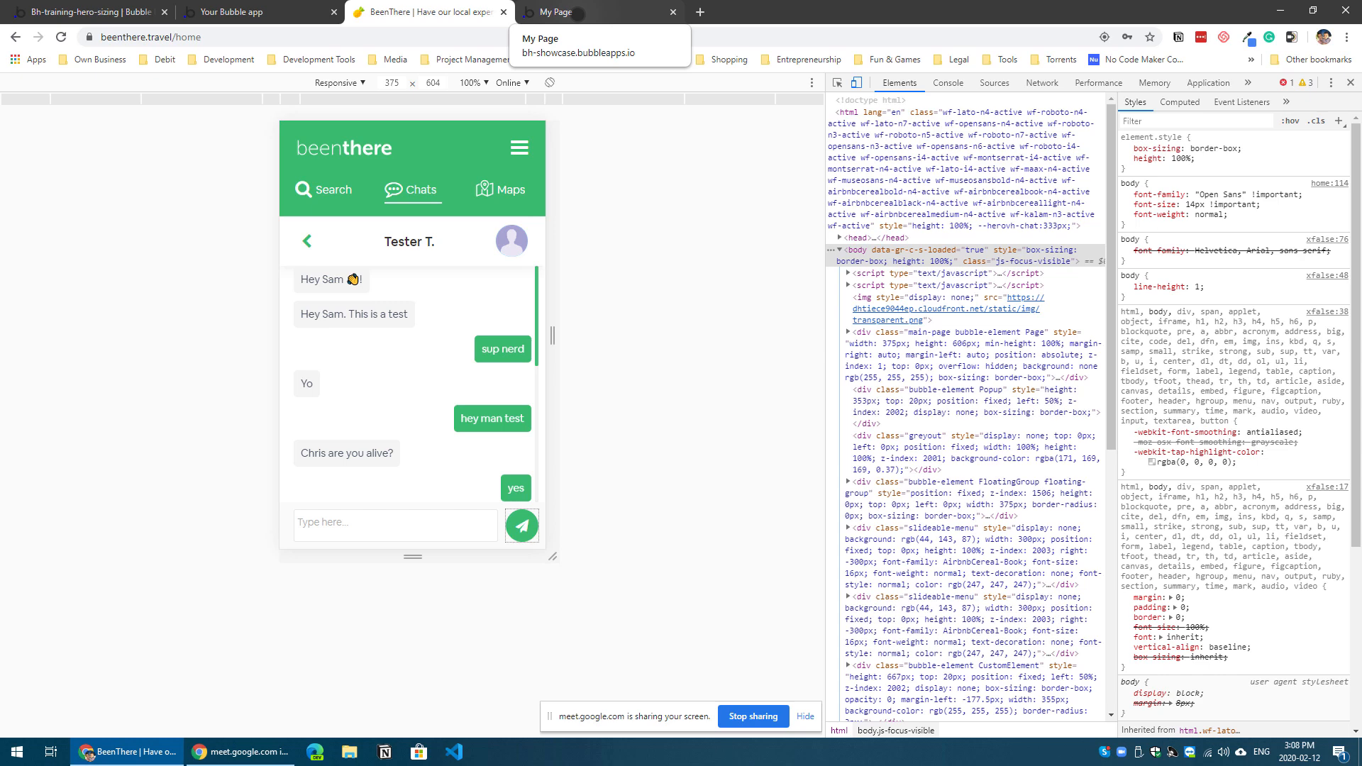
Step: Switch to the Nike hero-sizing-example preview and reduce its emulated viewport height to 925 to examine how the layout adapts
left_click(579, 13)
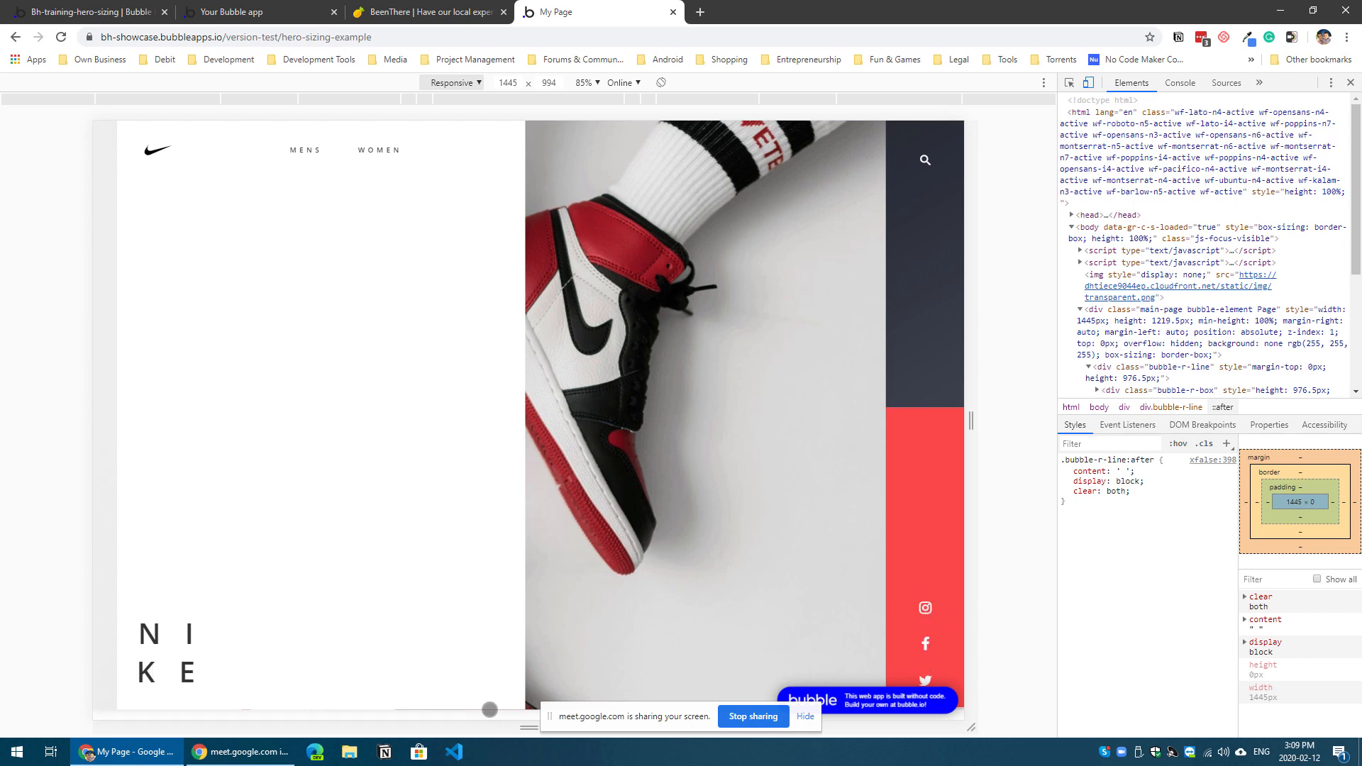
left_click_drag(504, 728, 498, 686)
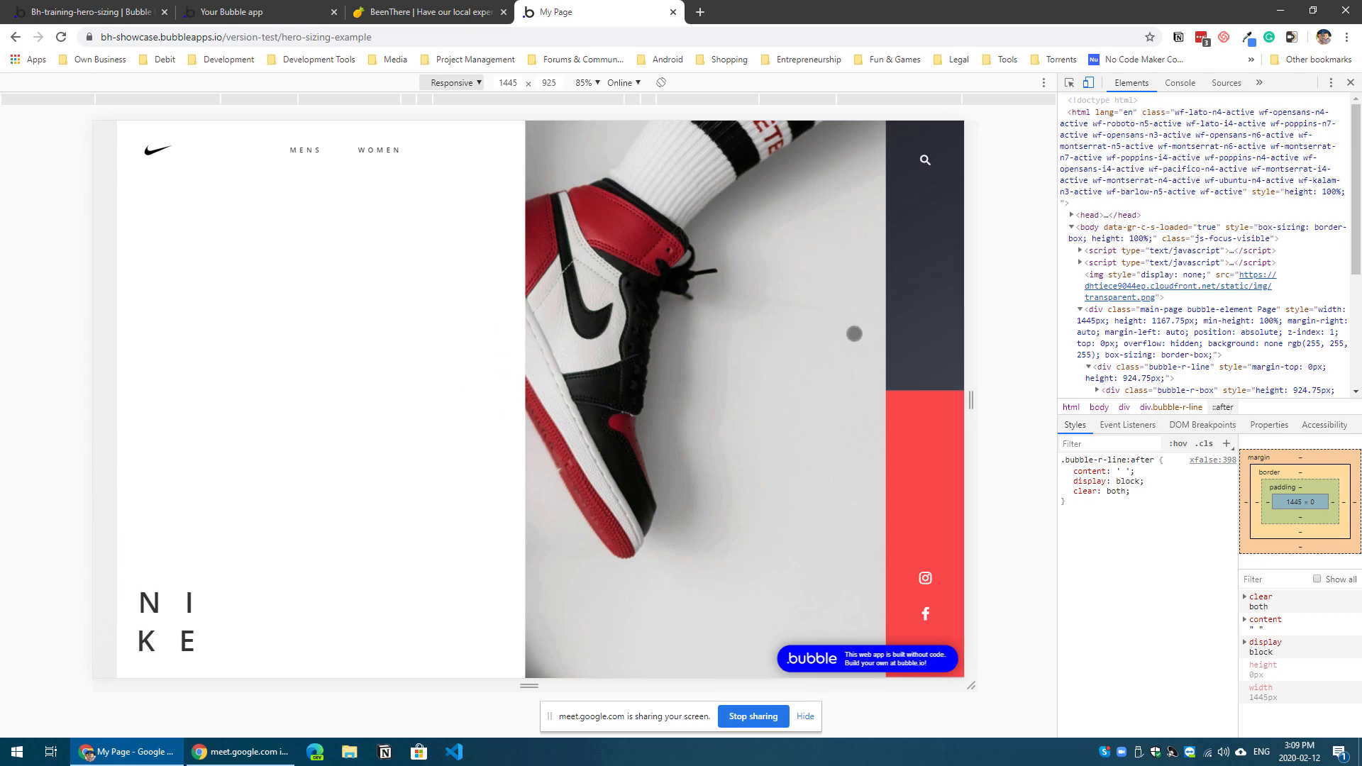
left_click(455, 83)
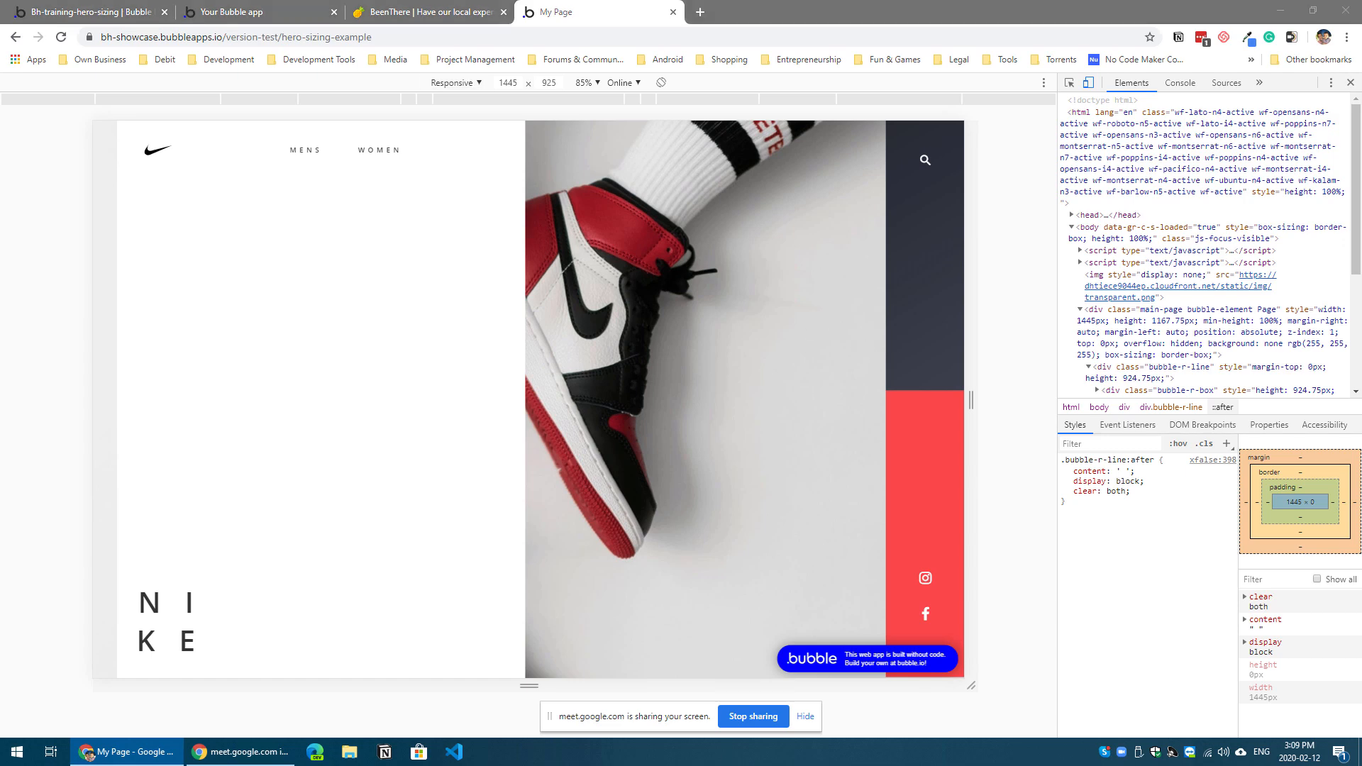
Step: Open the bh-showcase editor and examine the Hero Sizing elements between the logo and NIKE text and in the sidebar column
left_click_drag(0, 57, 240, 12)
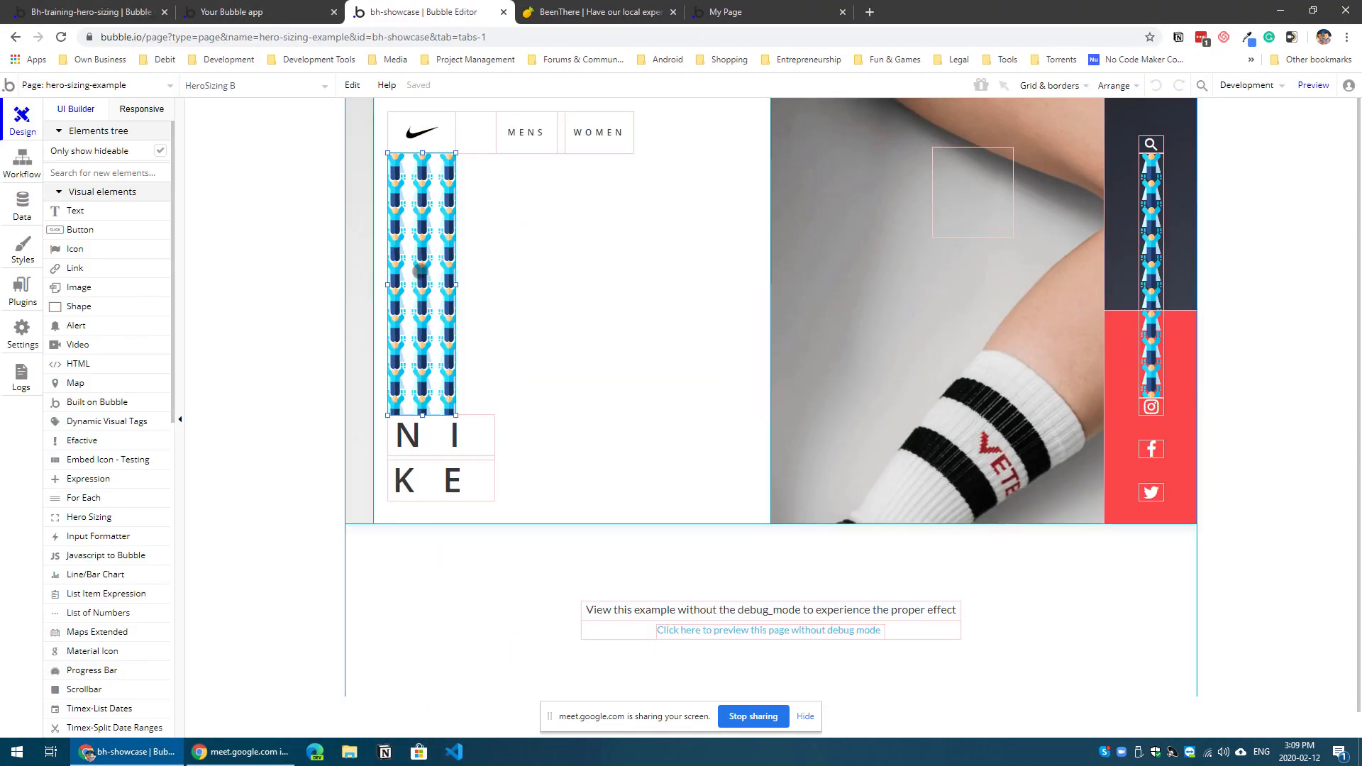
left_click(422, 265)
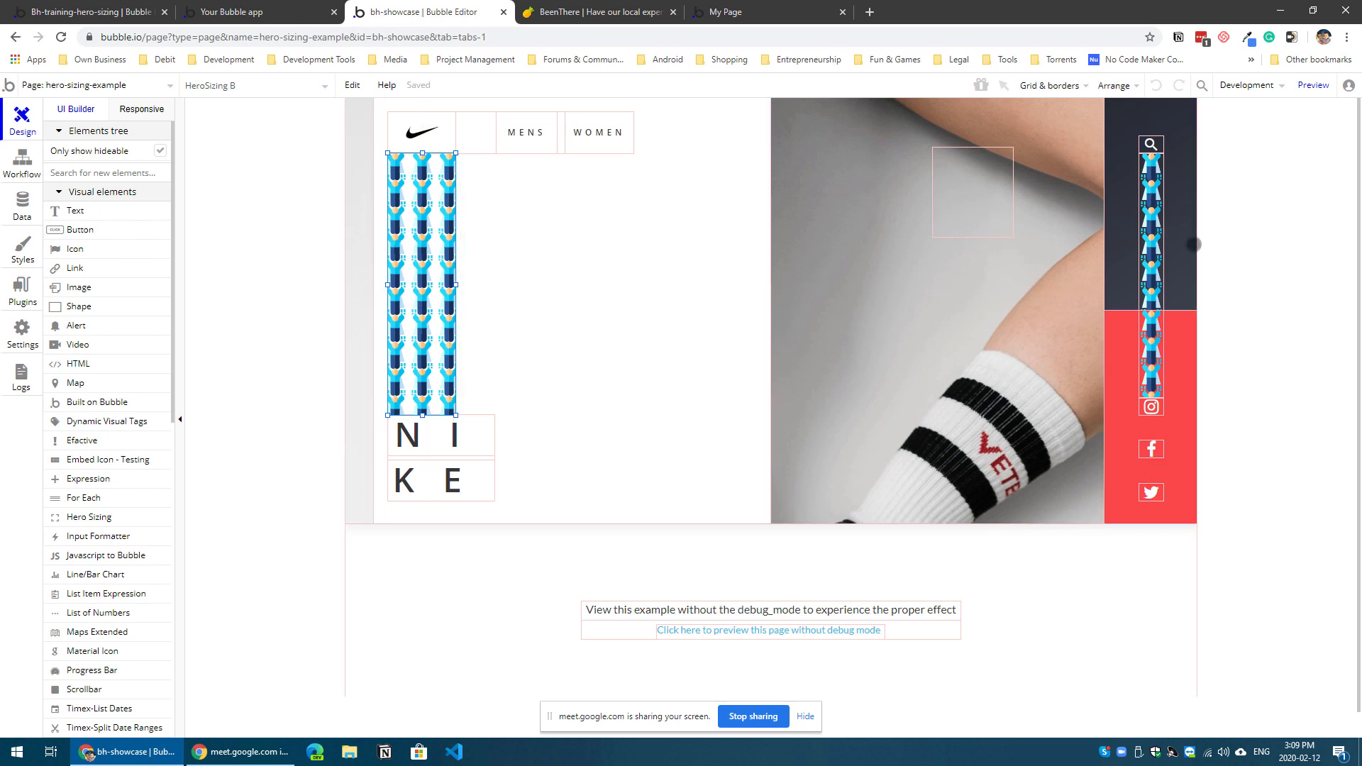
left_click(1153, 237)
left_click(1151, 355)
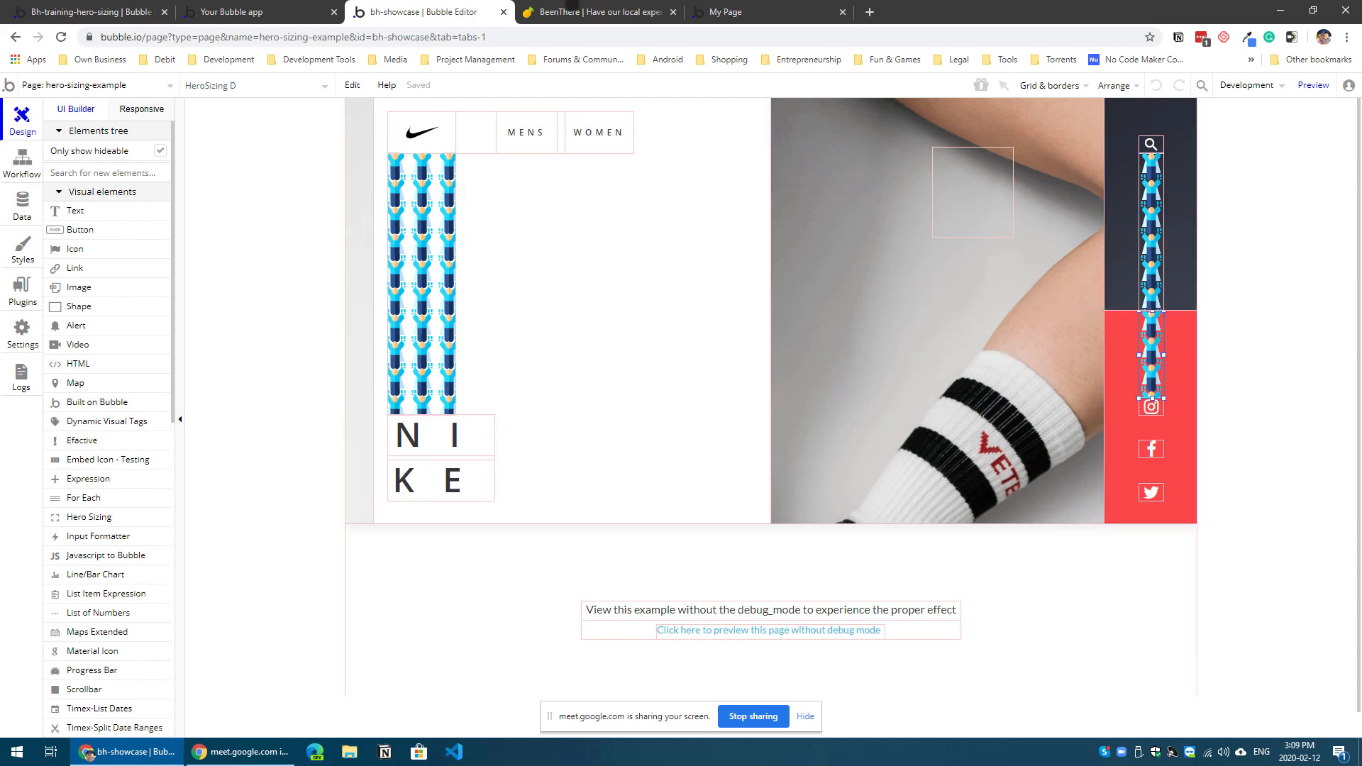
Step: Return to the Nike preview, turn off device emulation, and highlight the note about debug_mode below the hero area
left_click(733, 12)
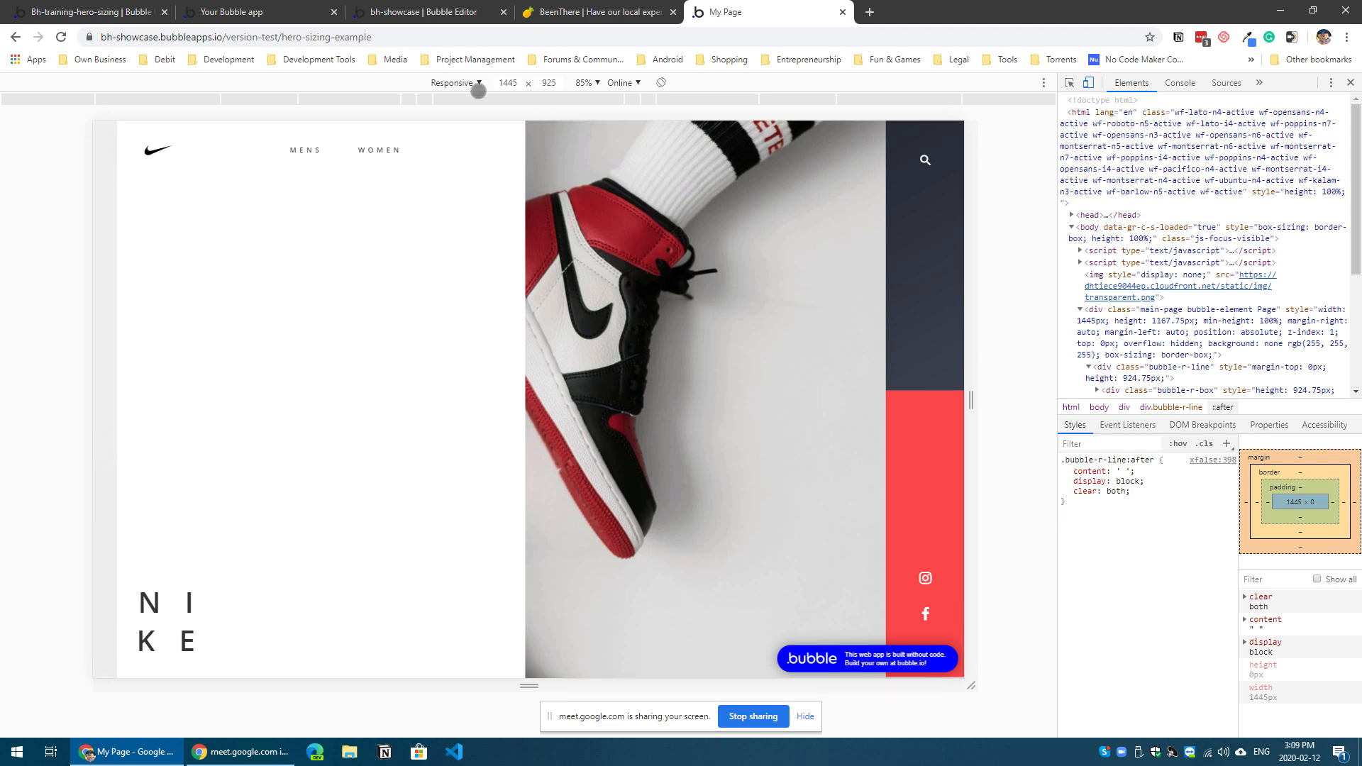
left_click(1081, 84)
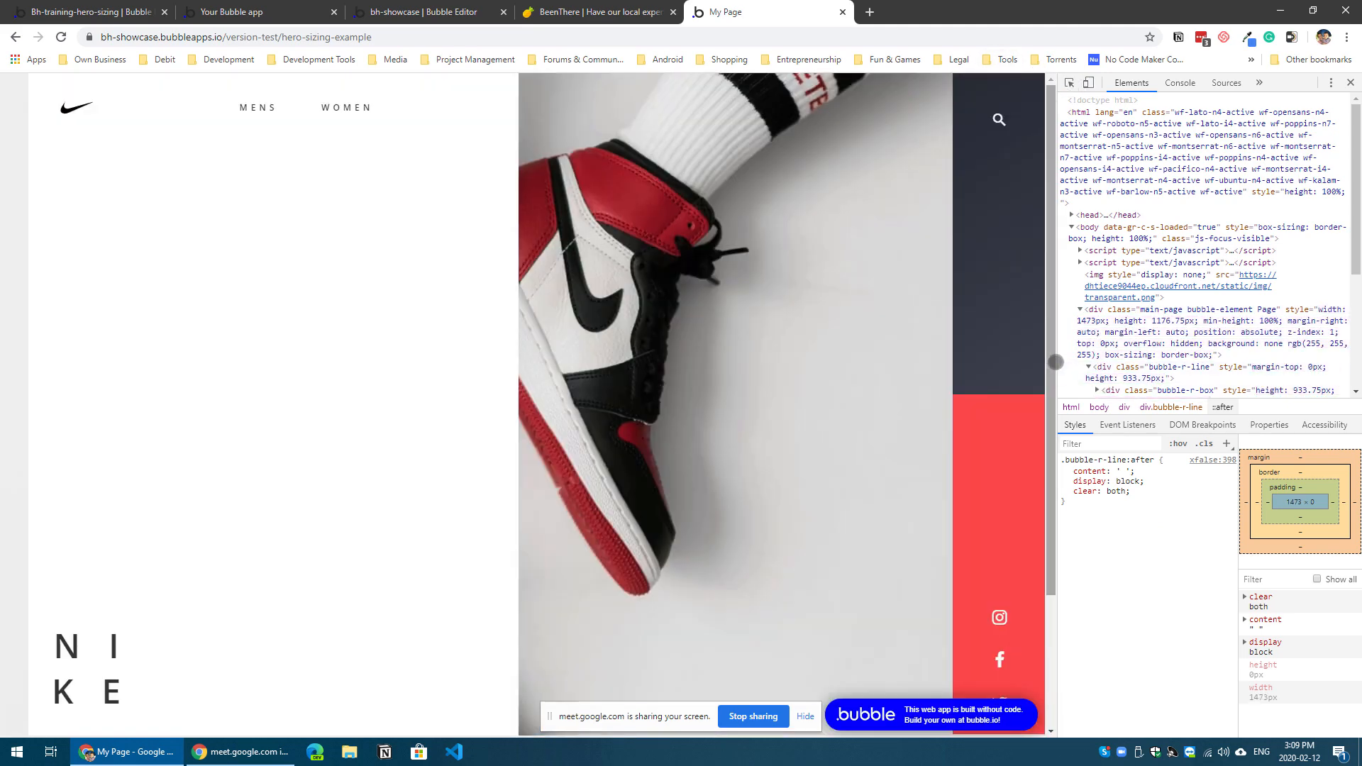
left_click_drag(1049, 362, 1041, 498)
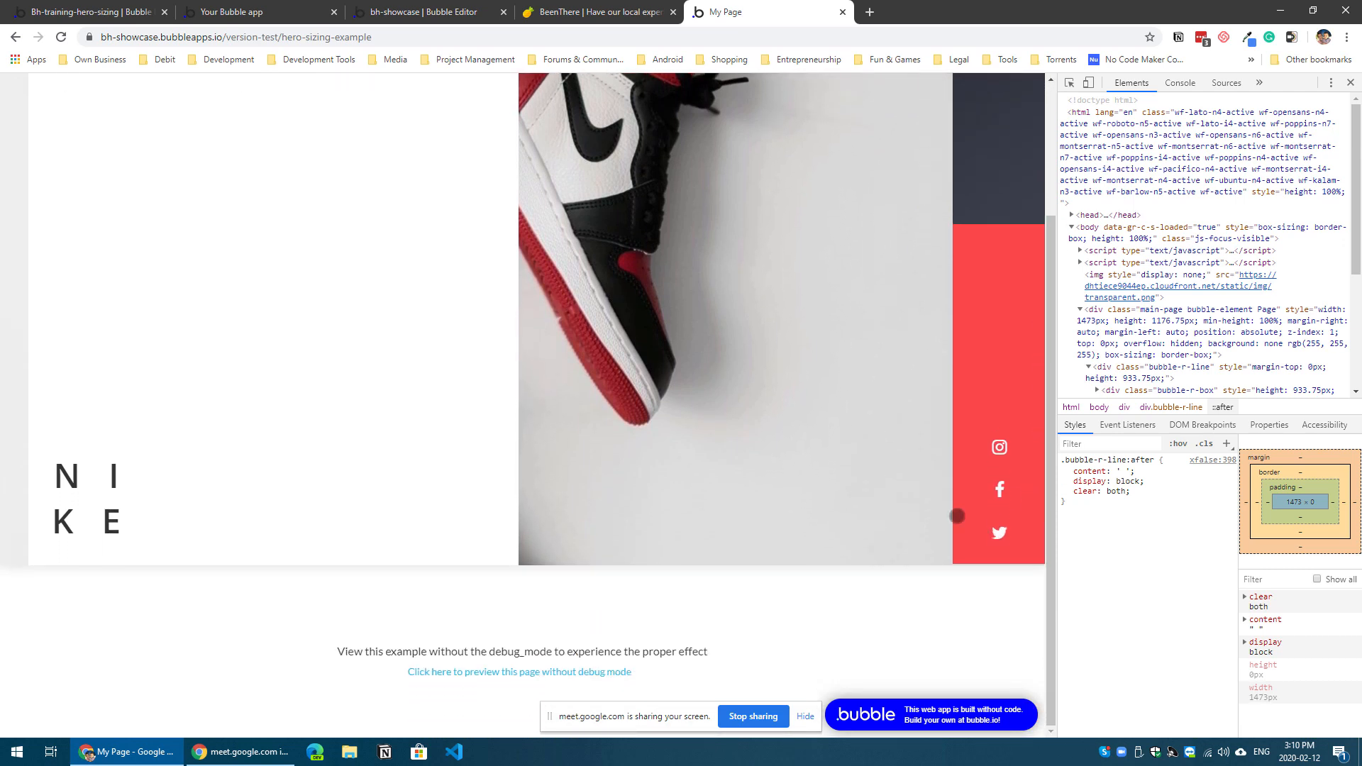
left_click_drag(706, 652, 388, 638)
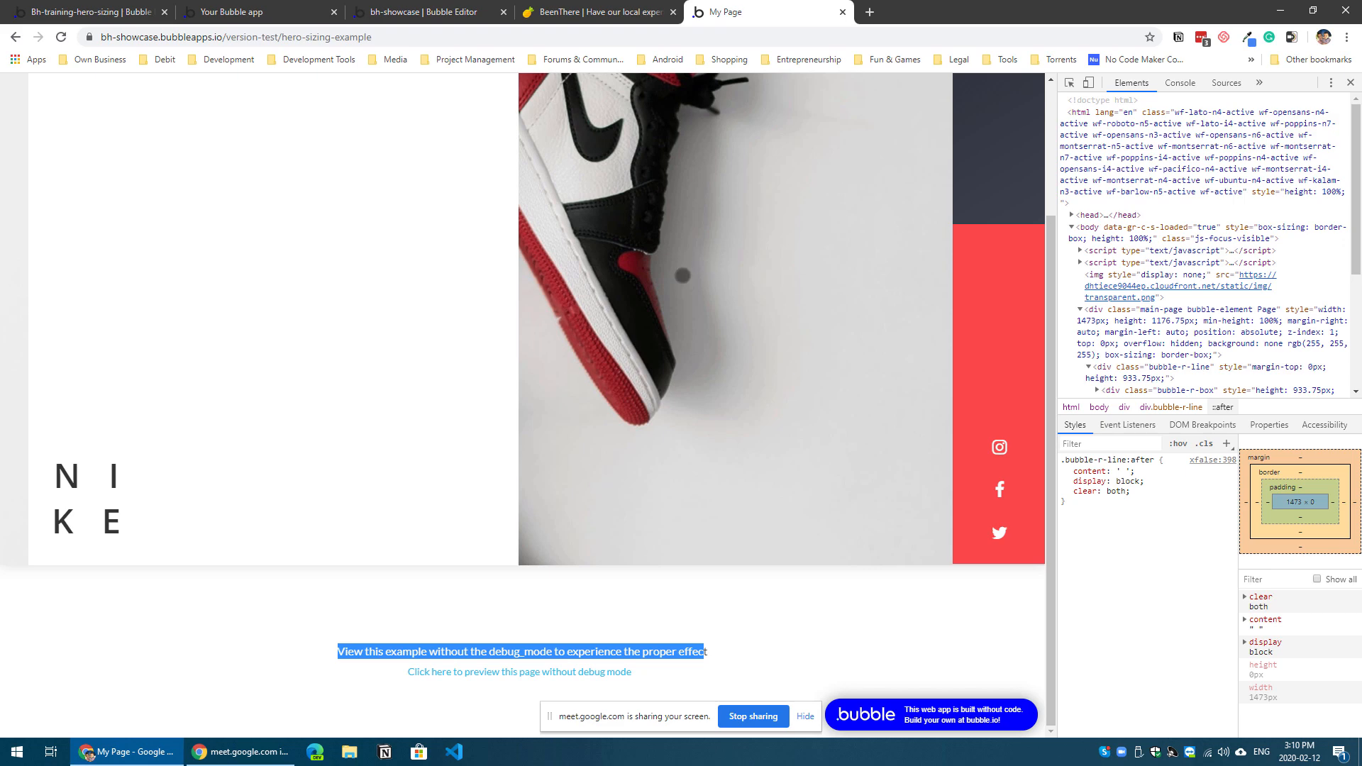
Step: Return to the simple-example page in the editor and move the Hello text to about 59 px below the Hero Sizing element
left_click(244, 18)
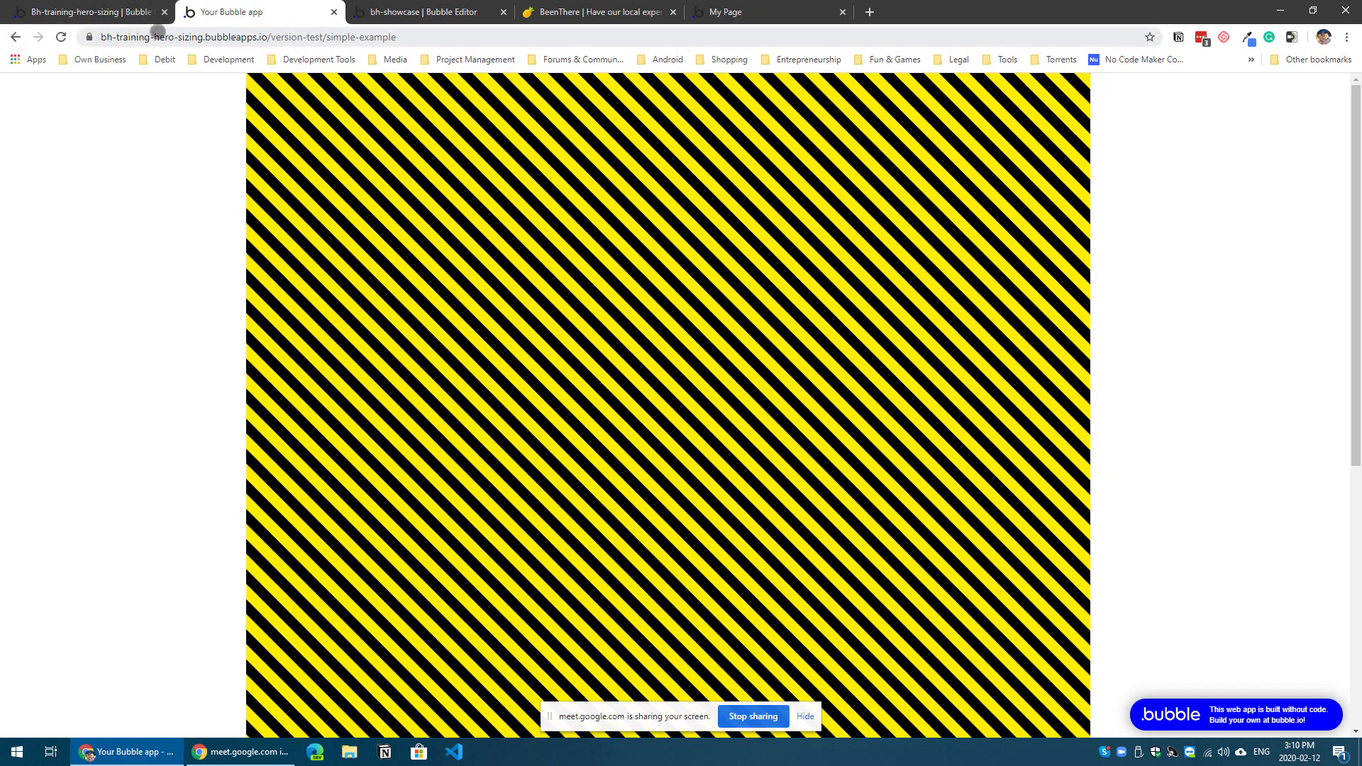
left_click(132, 16)
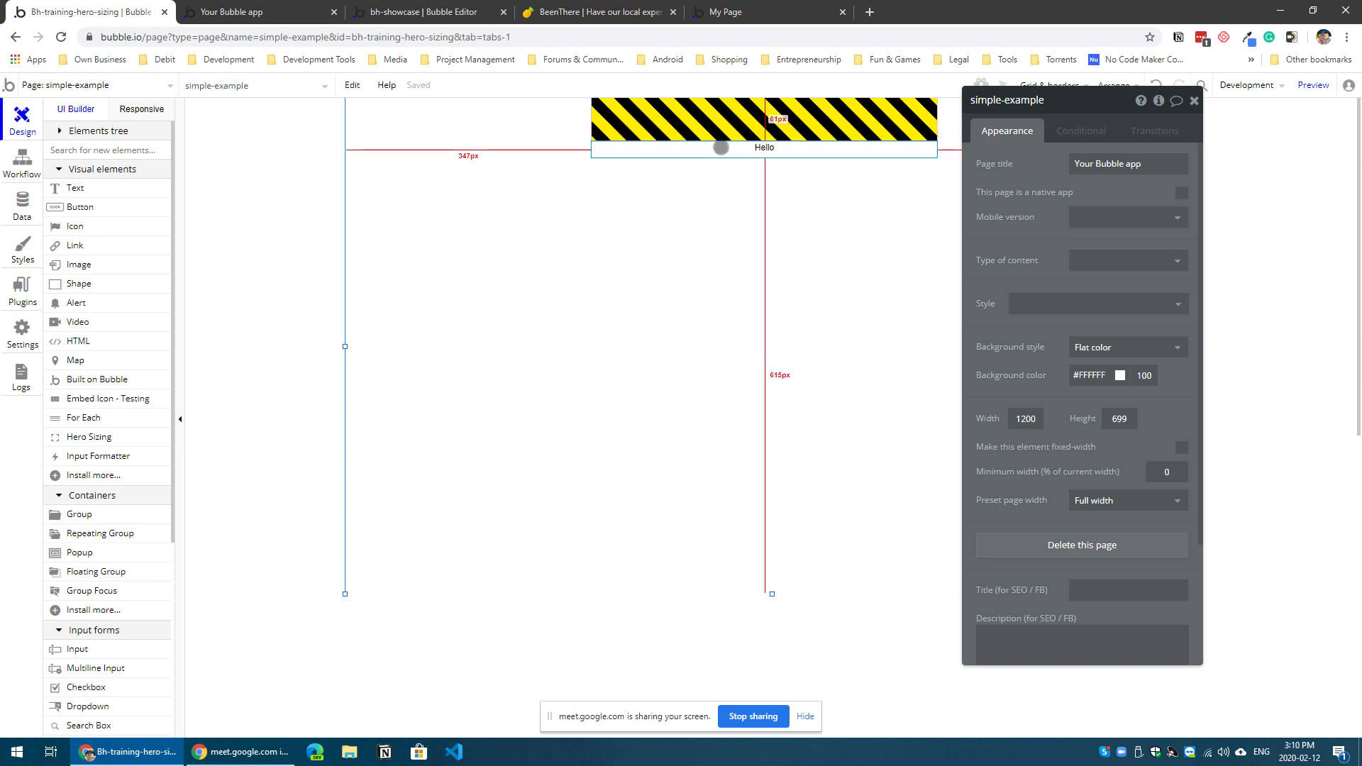
left_click(754, 148)
left_click_drag(765, 151, 761, 189)
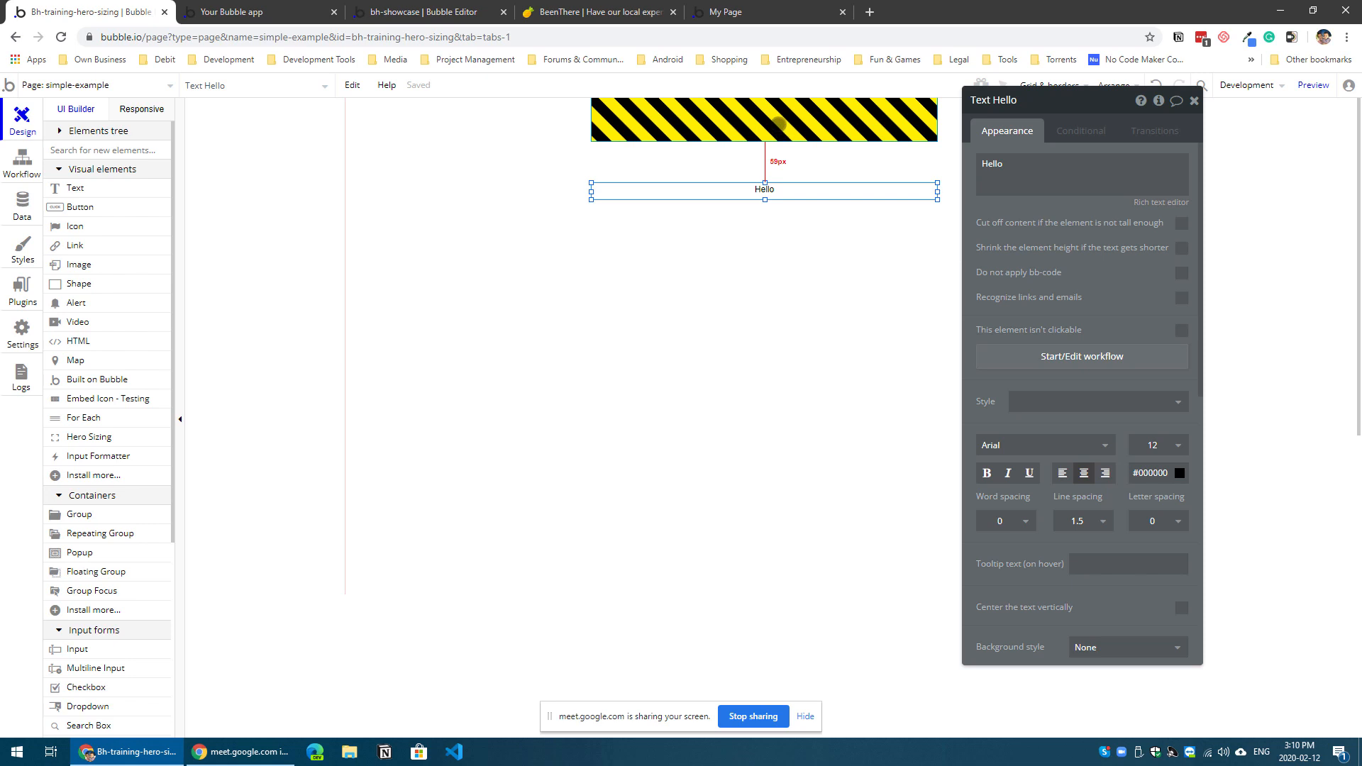
Step: Stretch the Hero Sizing element down to the Hello text, making it about 120 px high
left_click(741, 119)
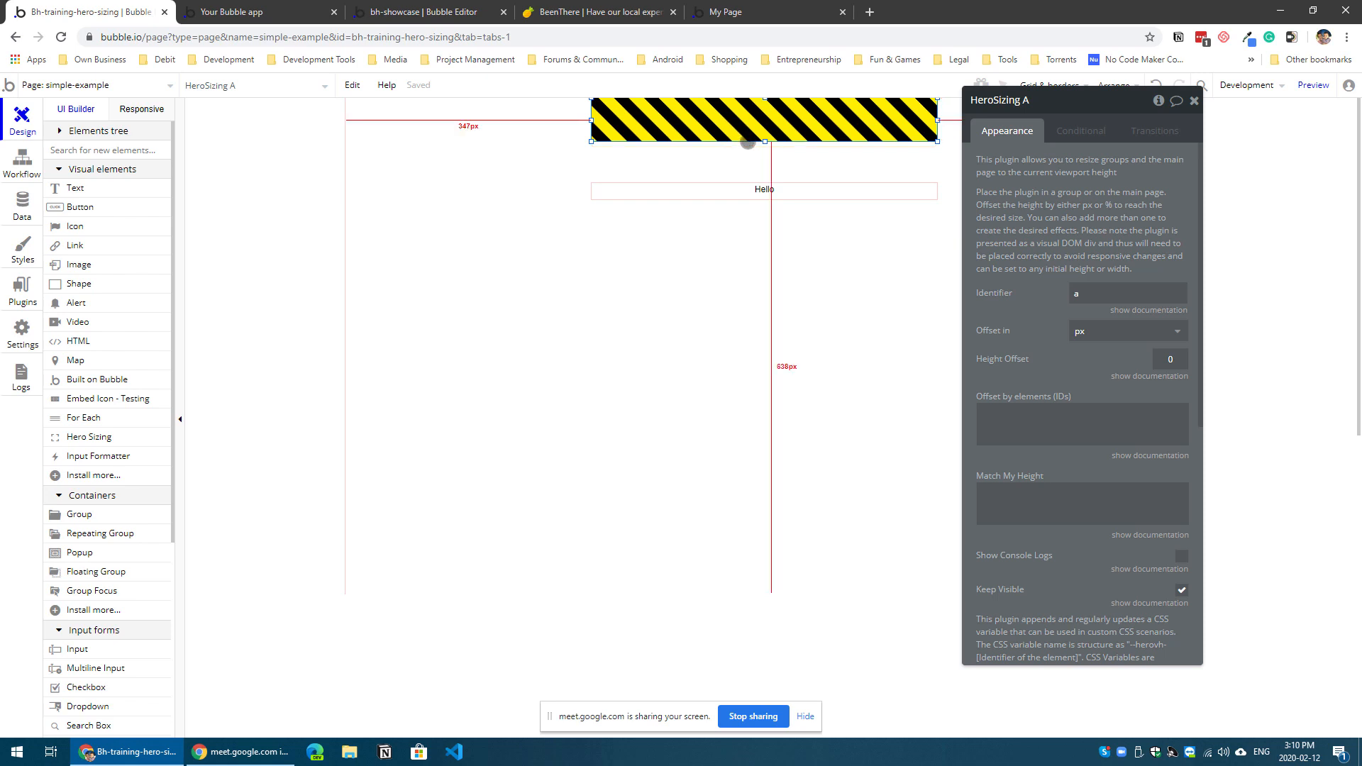
left_click_drag(764, 142, 764, 187)
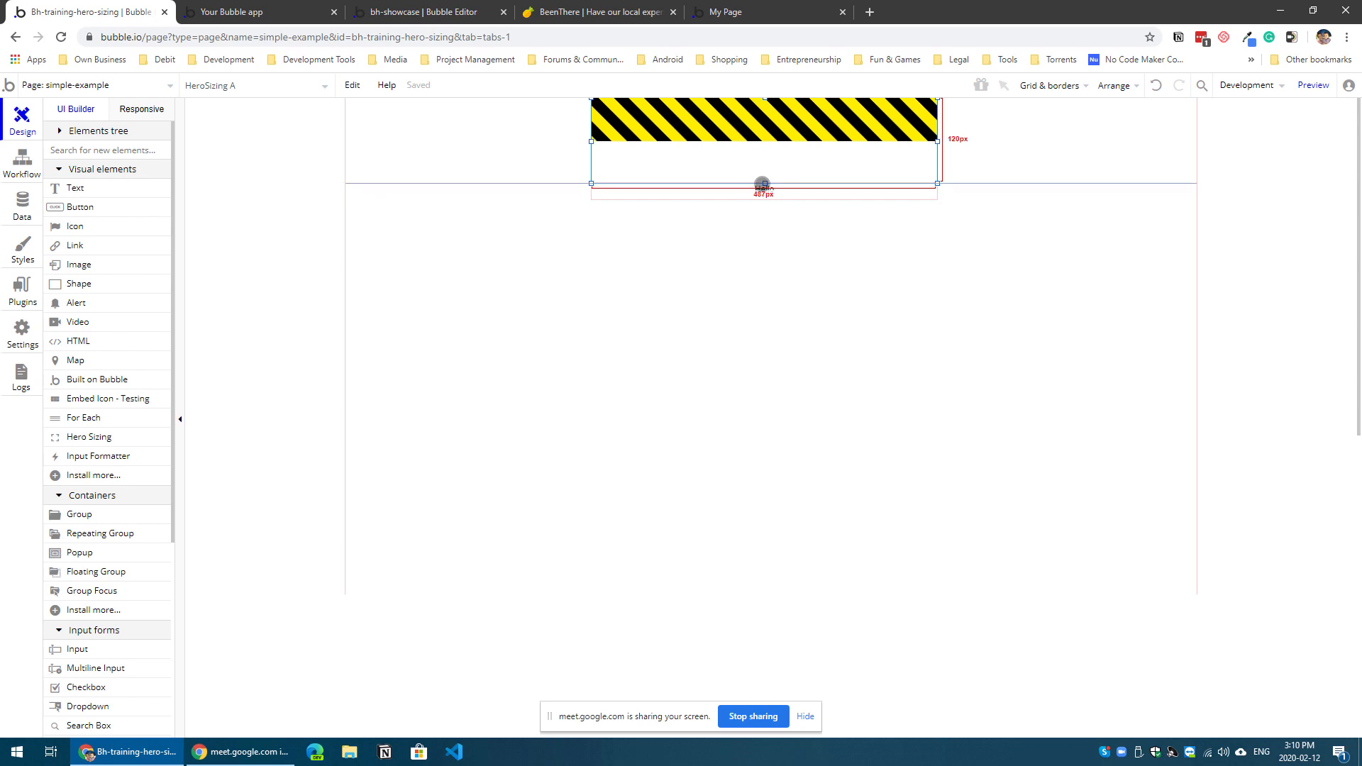
left_click(778, 206)
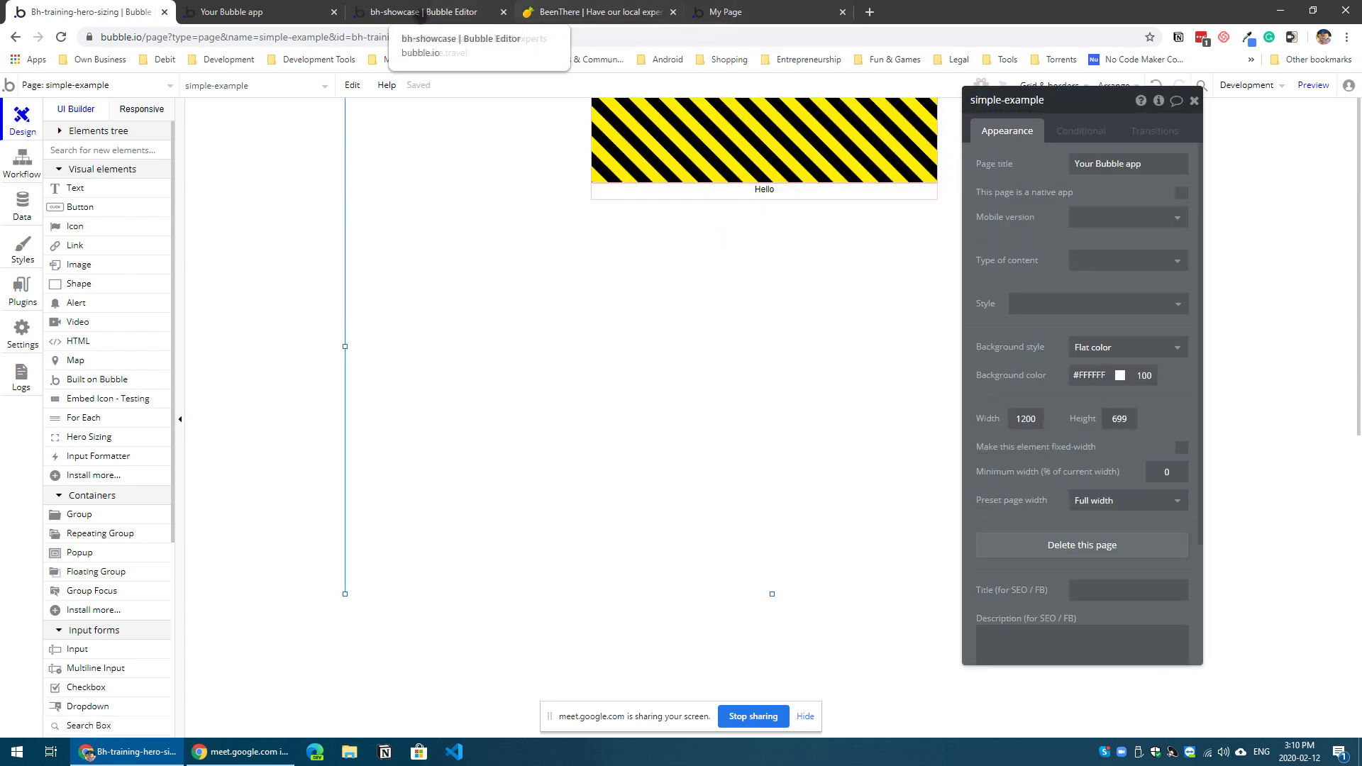
Step: Switch to the Beentheretravel editor showing the chat_mobile reusable element and examine the ConversationDetail group's settings
left_click(419, 12)
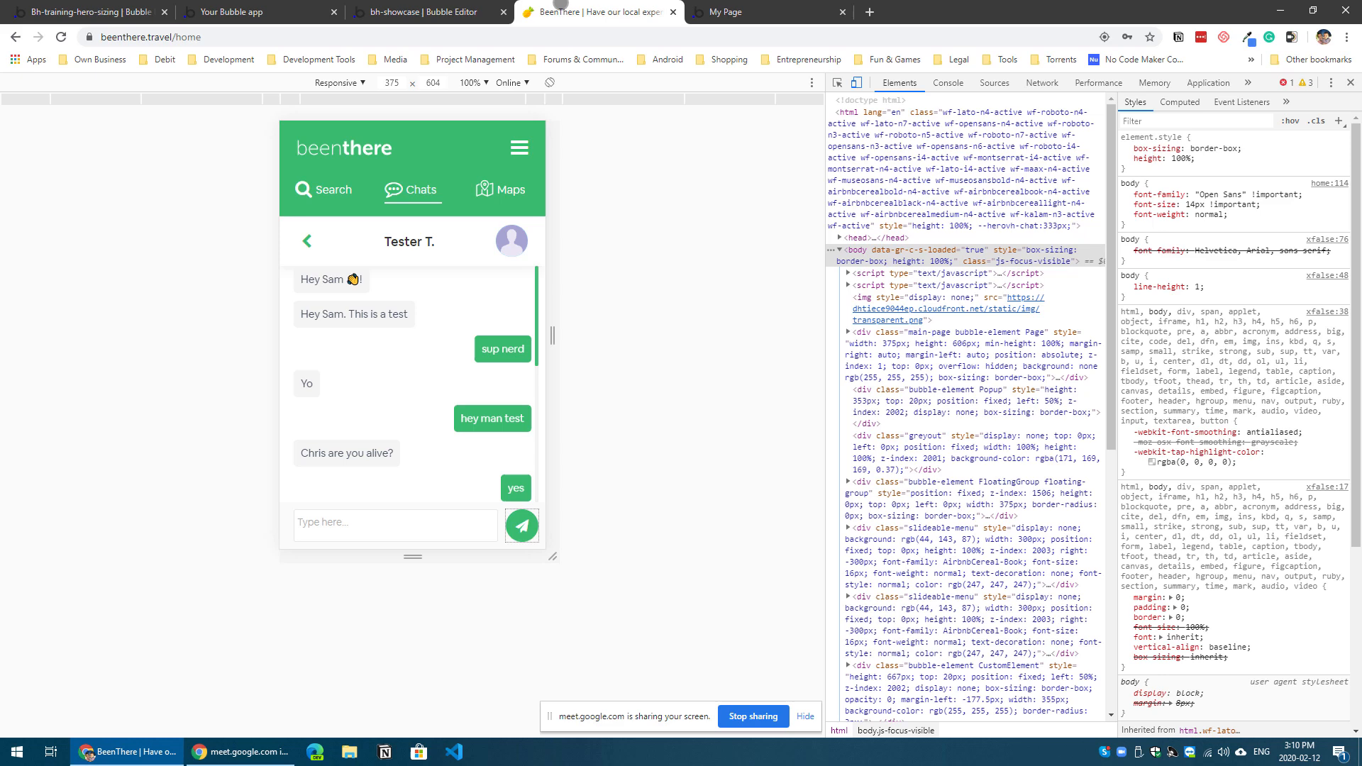
left_click(567, 16)
left_click_drag(0, 94, 305, 37)
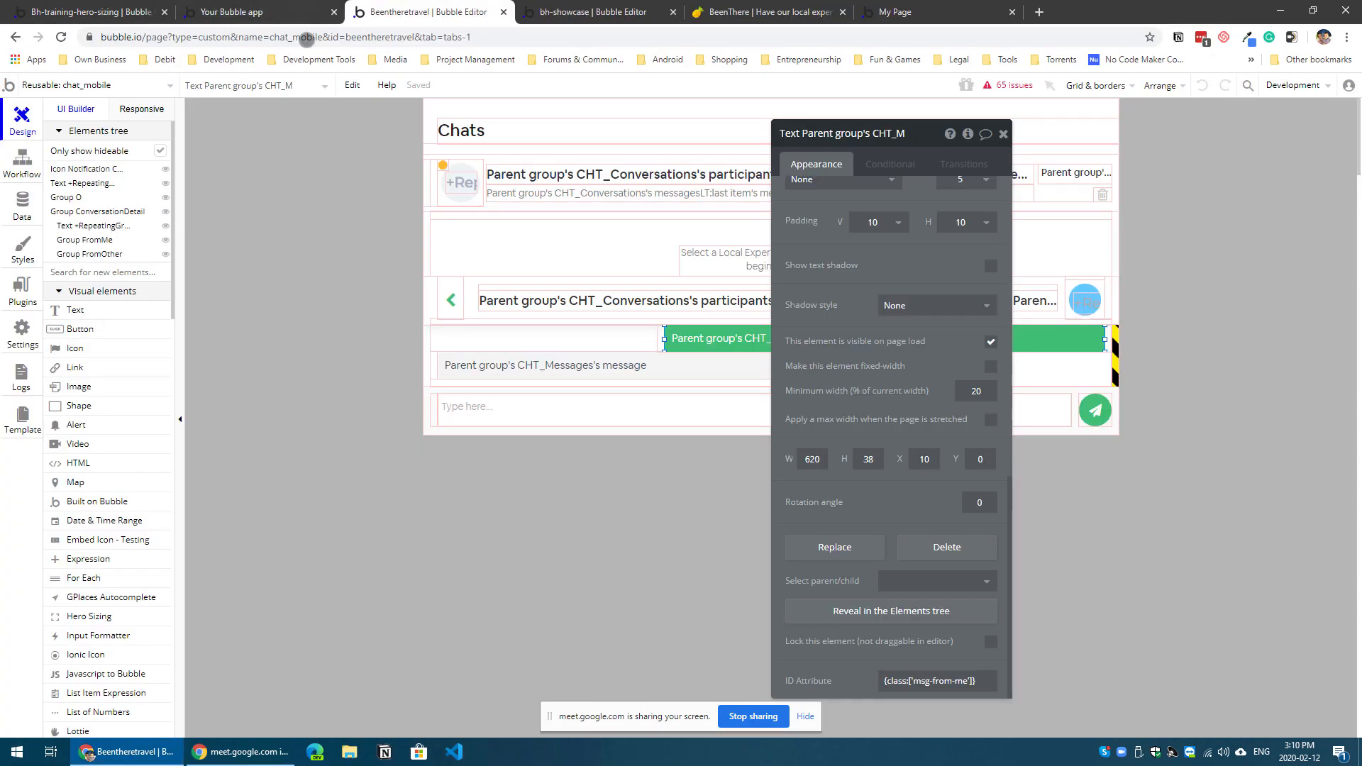
left_click_drag(849, 148, 1276, 160)
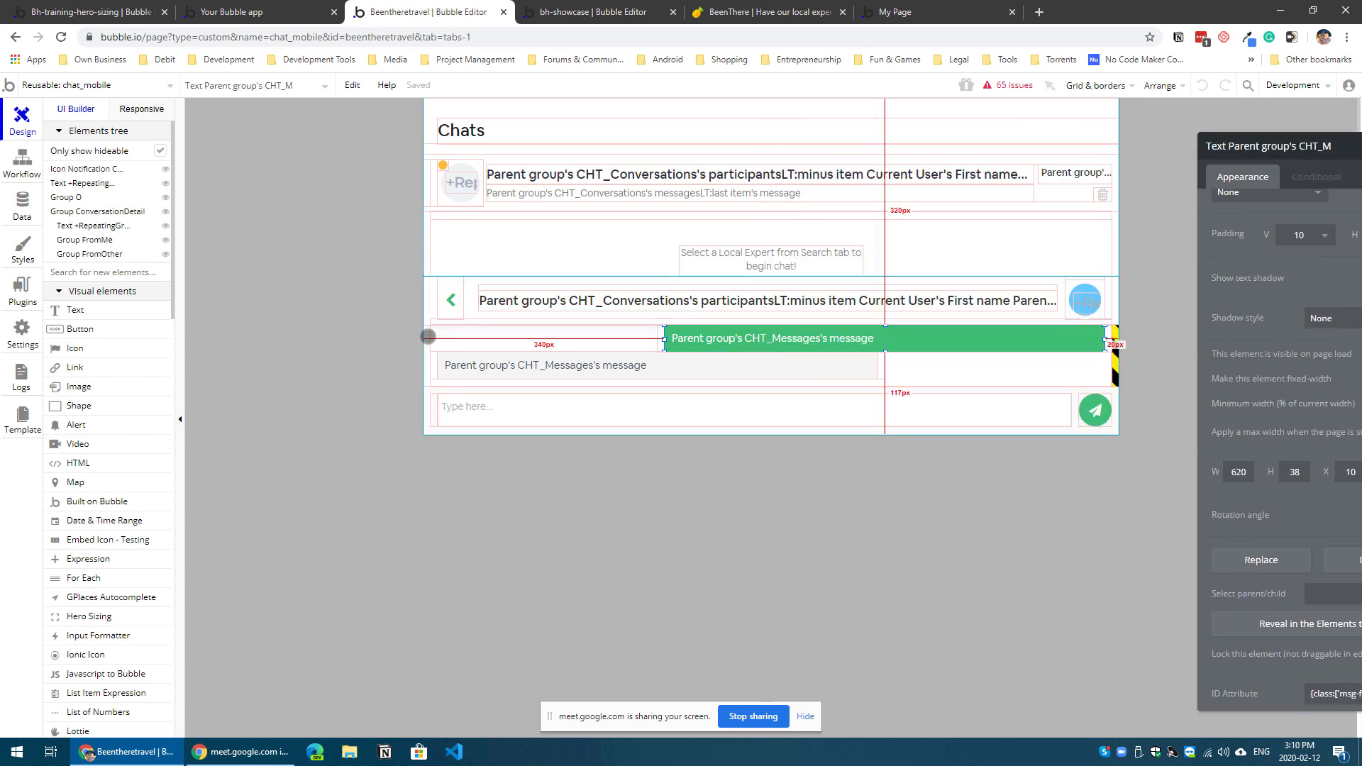
left_click(471, 278)
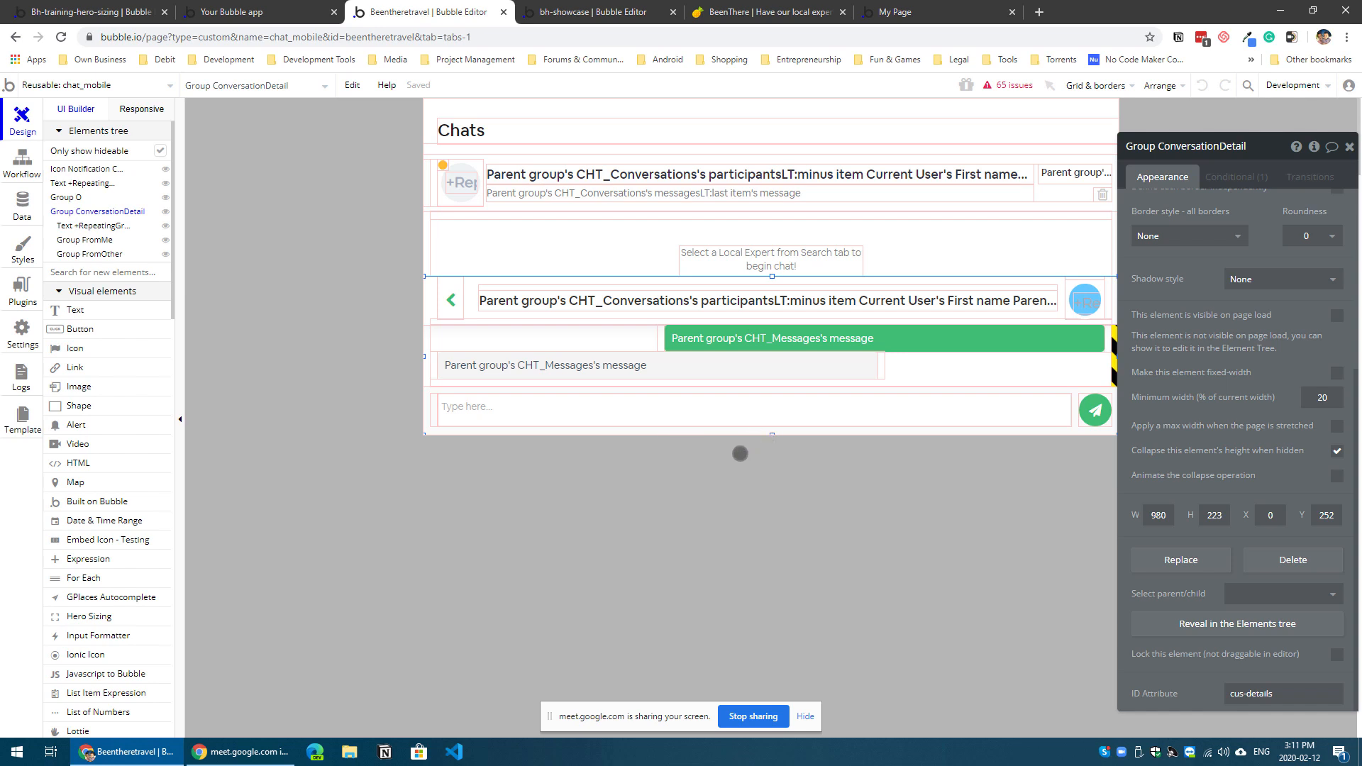
Step: Stretch the chat_mobile reusable element to a height of about 787 px and shrink it back to 475 px
left_click(772, 434)
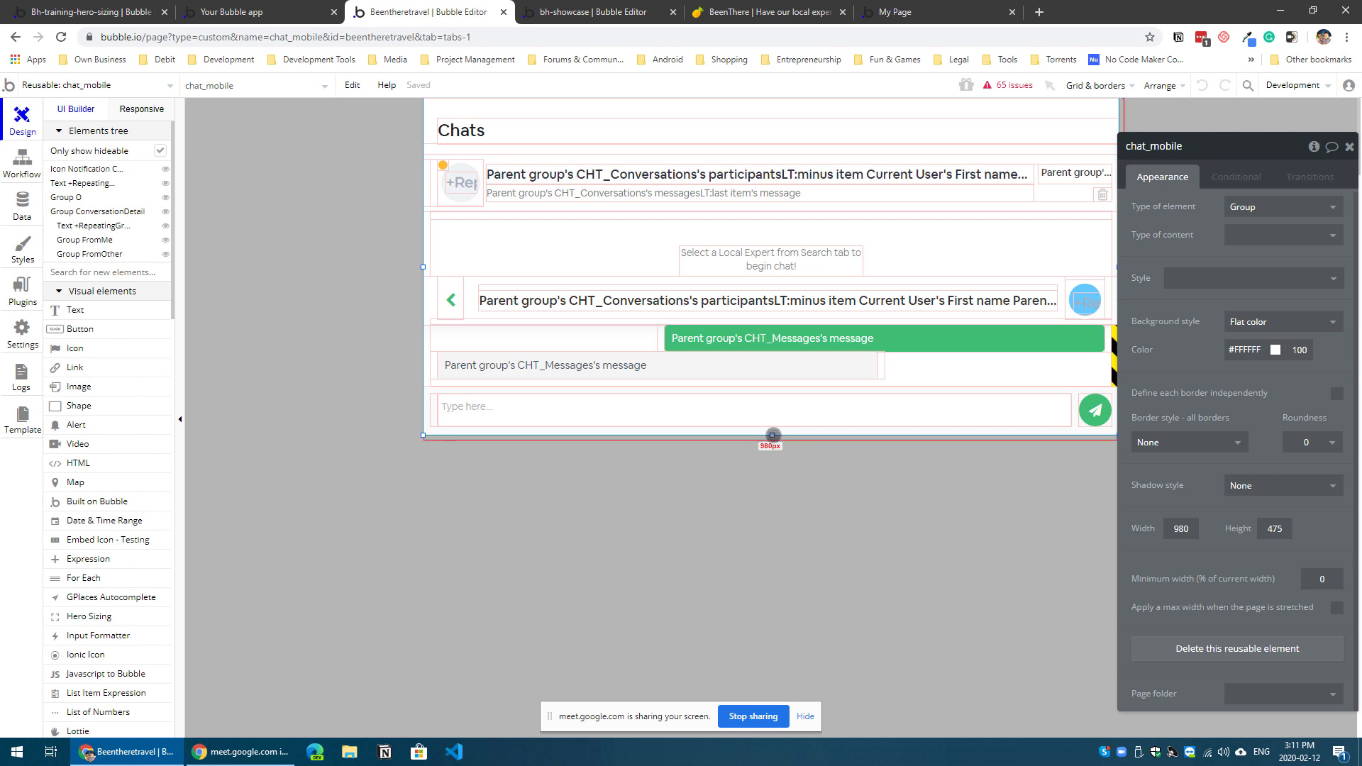
left_click_drag(773, 434, 758, 656)
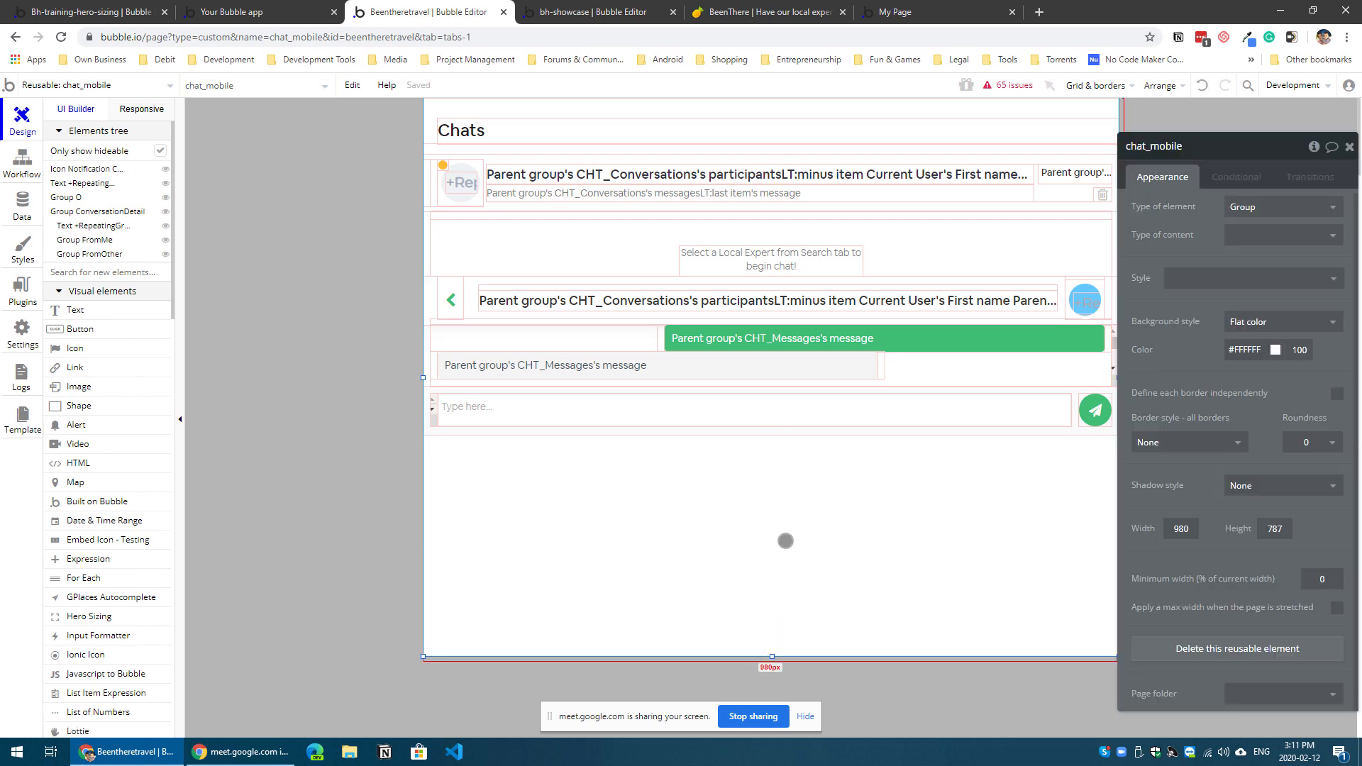
left_click_drag(772, 656, 793, 429)
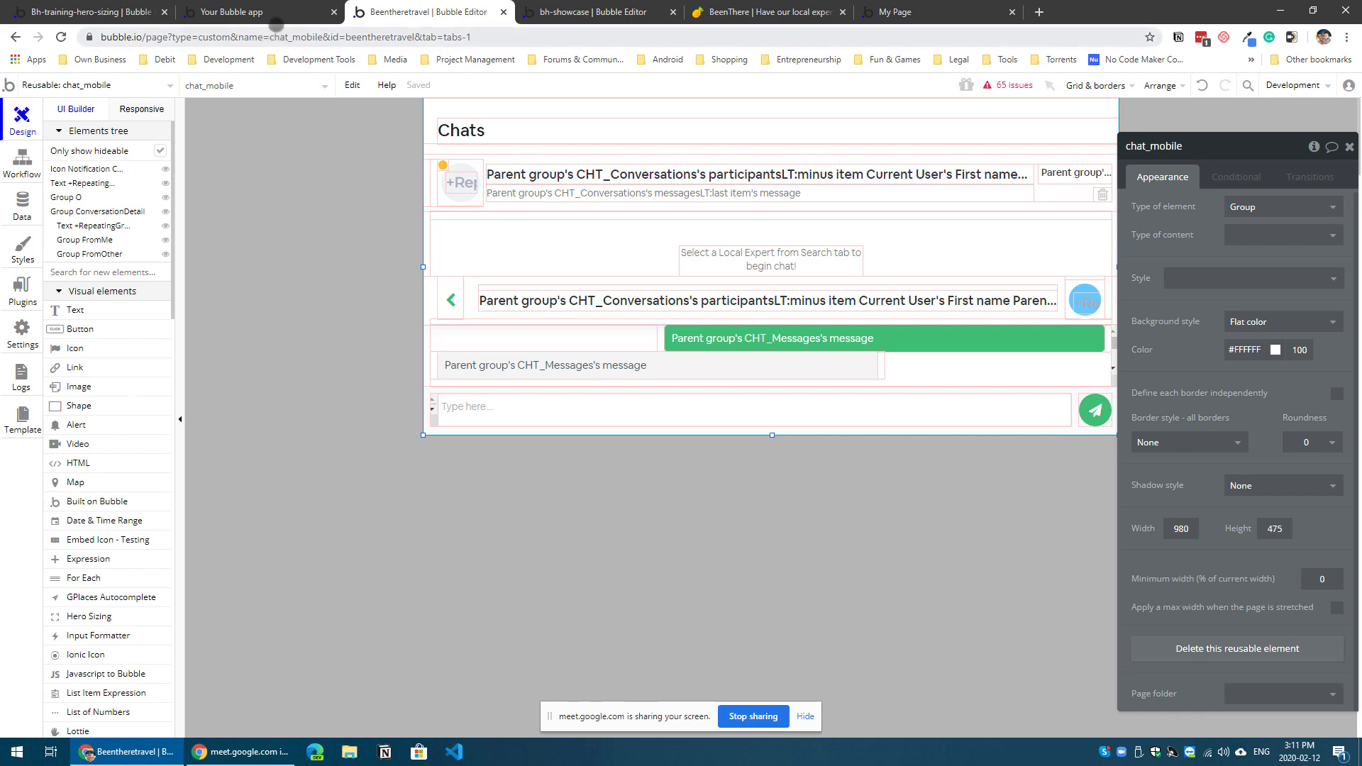
Step: Return to the simple-example page in the editor and examine the Hero Sizing element's notes and dimensions
left_click(268, 13)
left_click(130, 11)
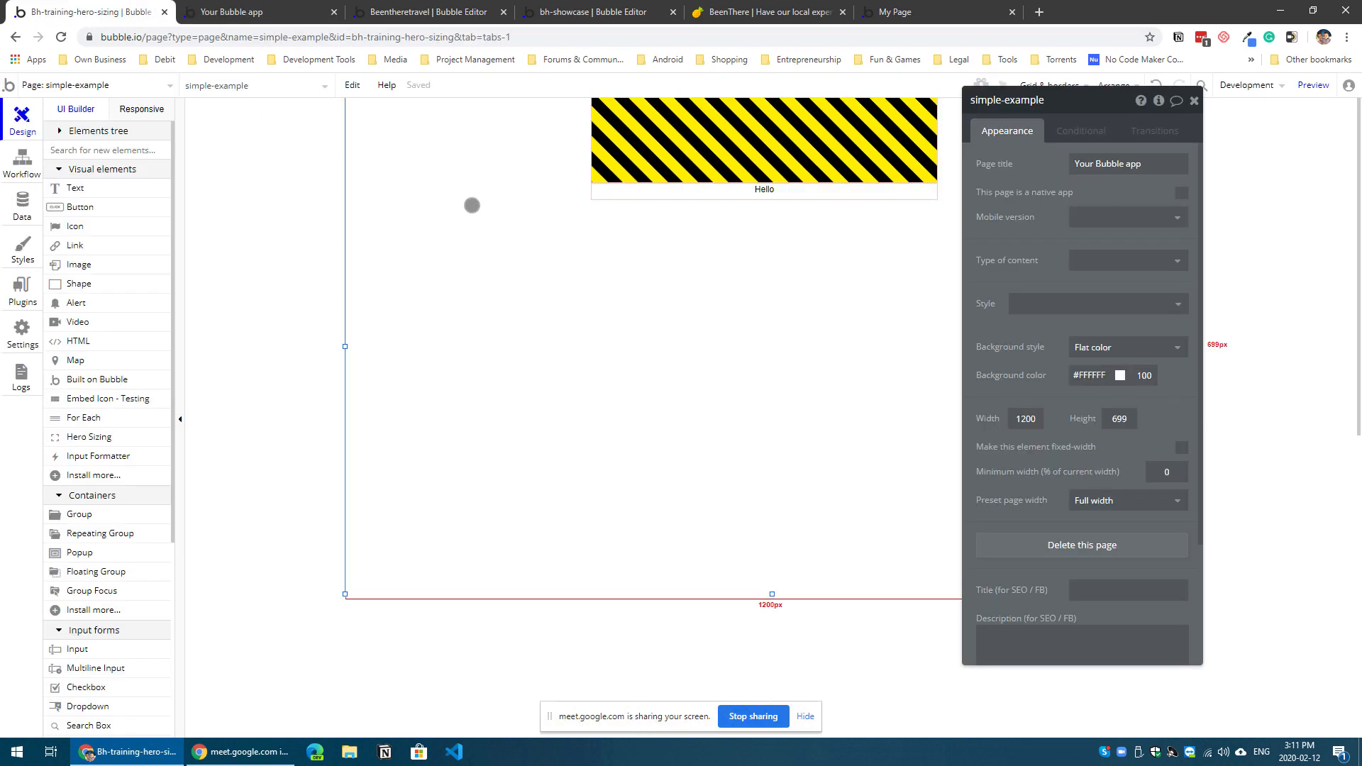
left_click(784, 157)
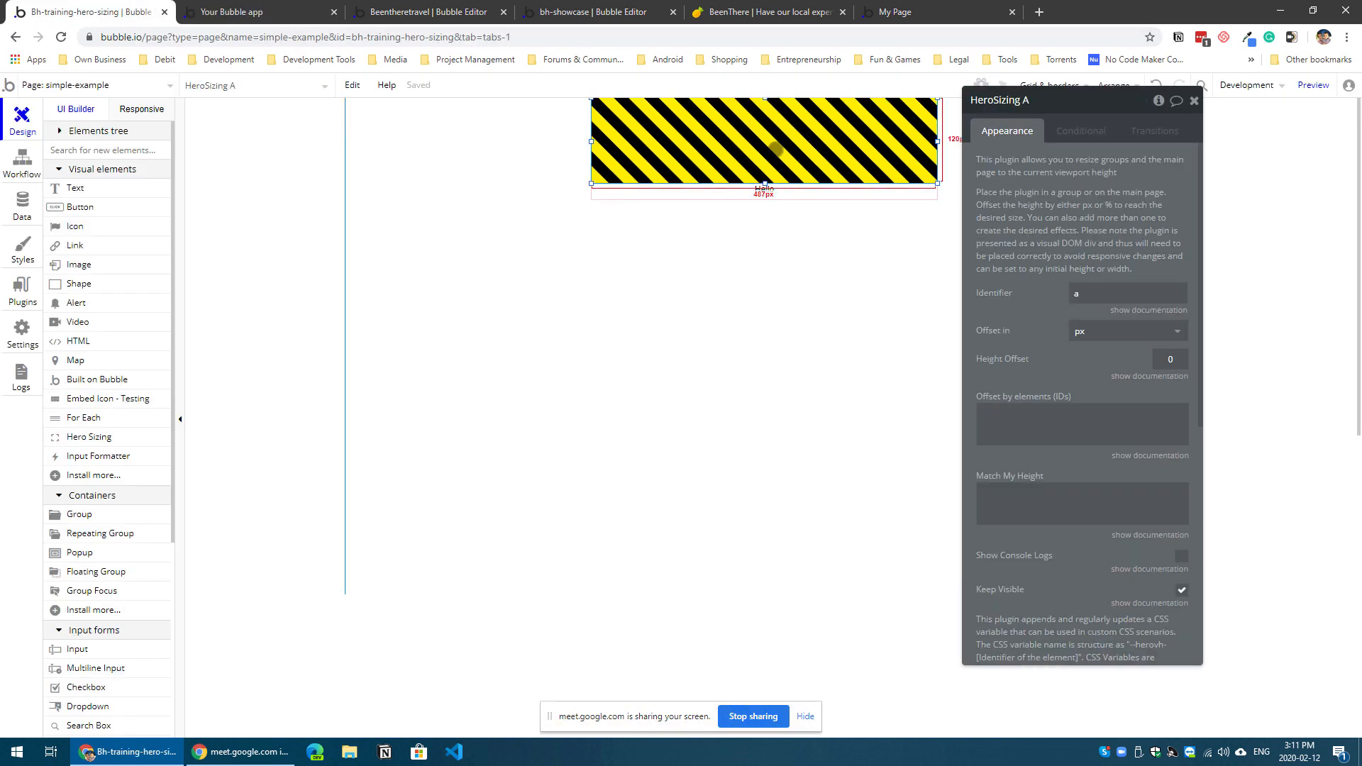
scroll(1016, 531, "down", 6)
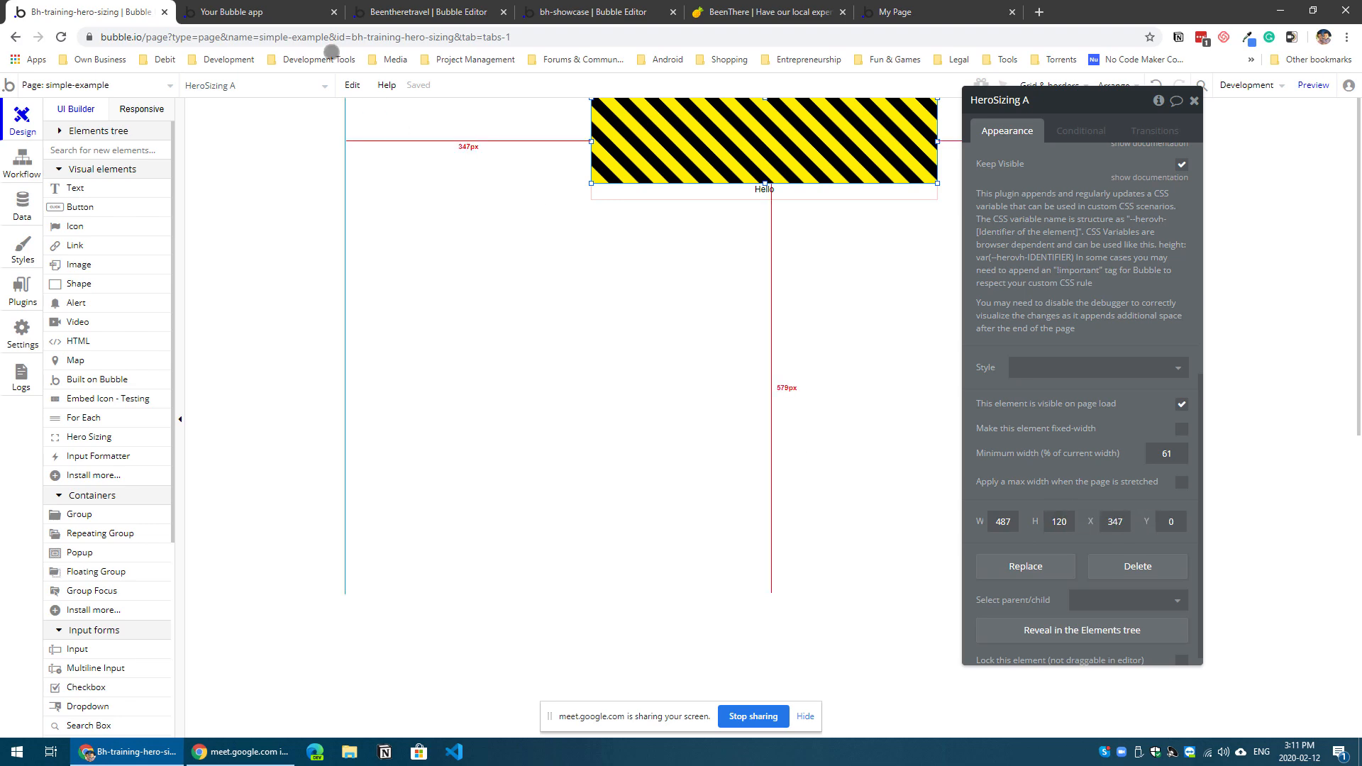
Step: Reload the simple-example preview to examine the Hero Sizing element's rendered height
left_click(287, 10)
key("F5")
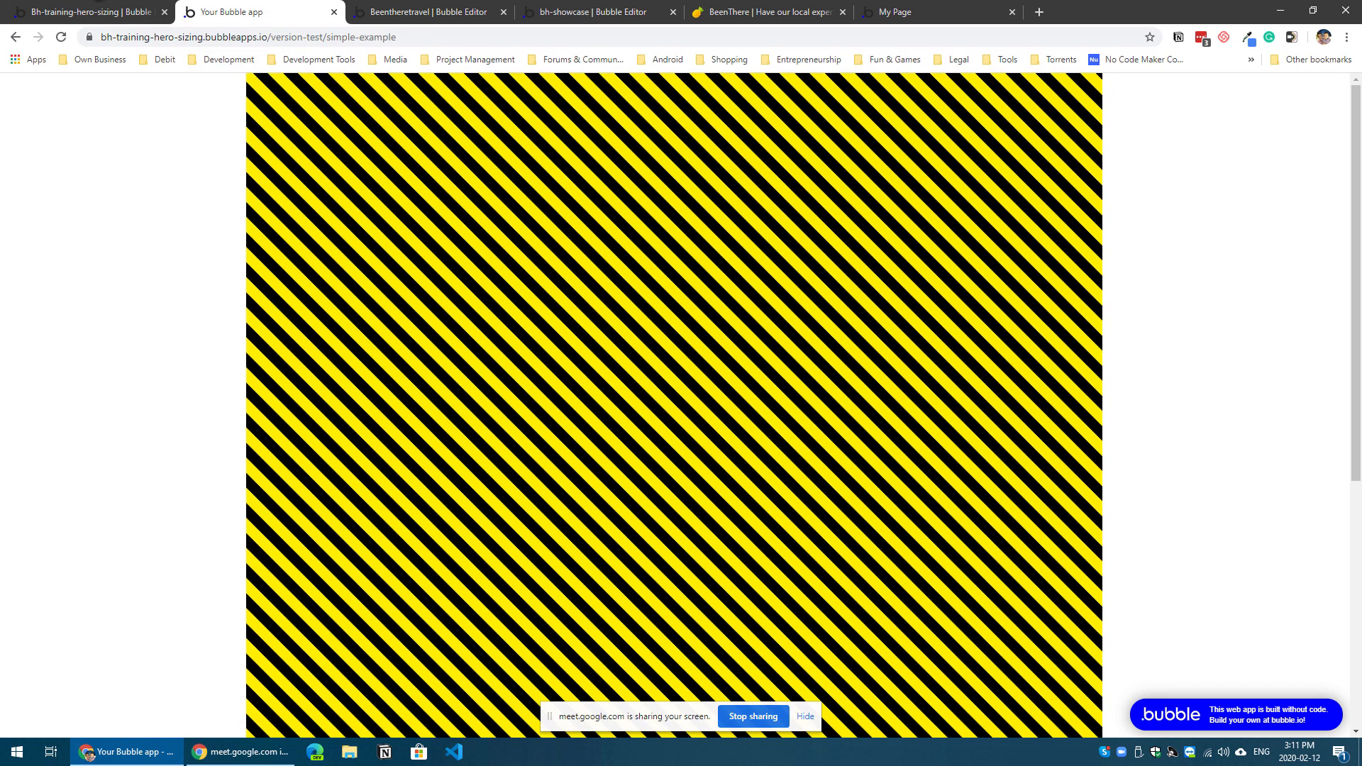
Step: Return to the chat_mobile reusable element and examine the green sent-message text inside the conversation's repeating group
left_click(95, 12)
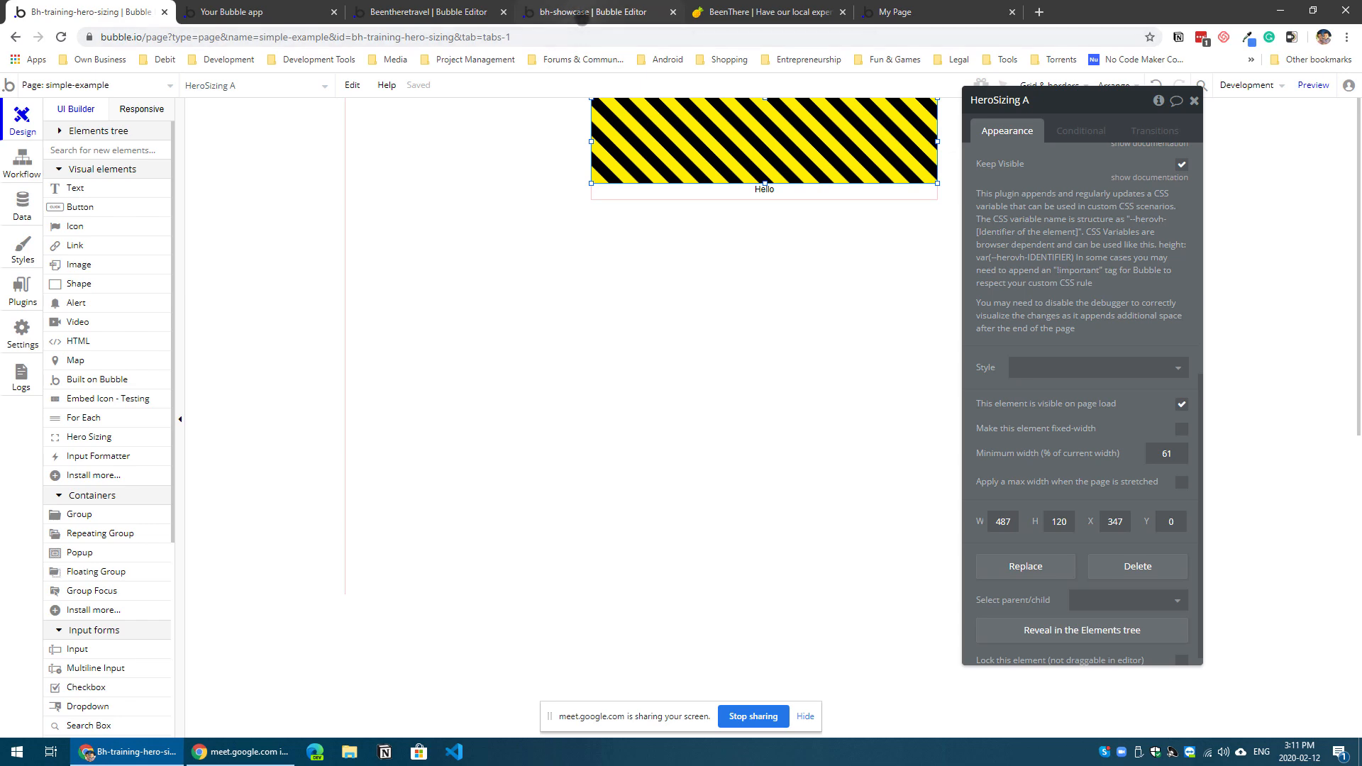
left_click(581, 17)
left_click(422, 13)
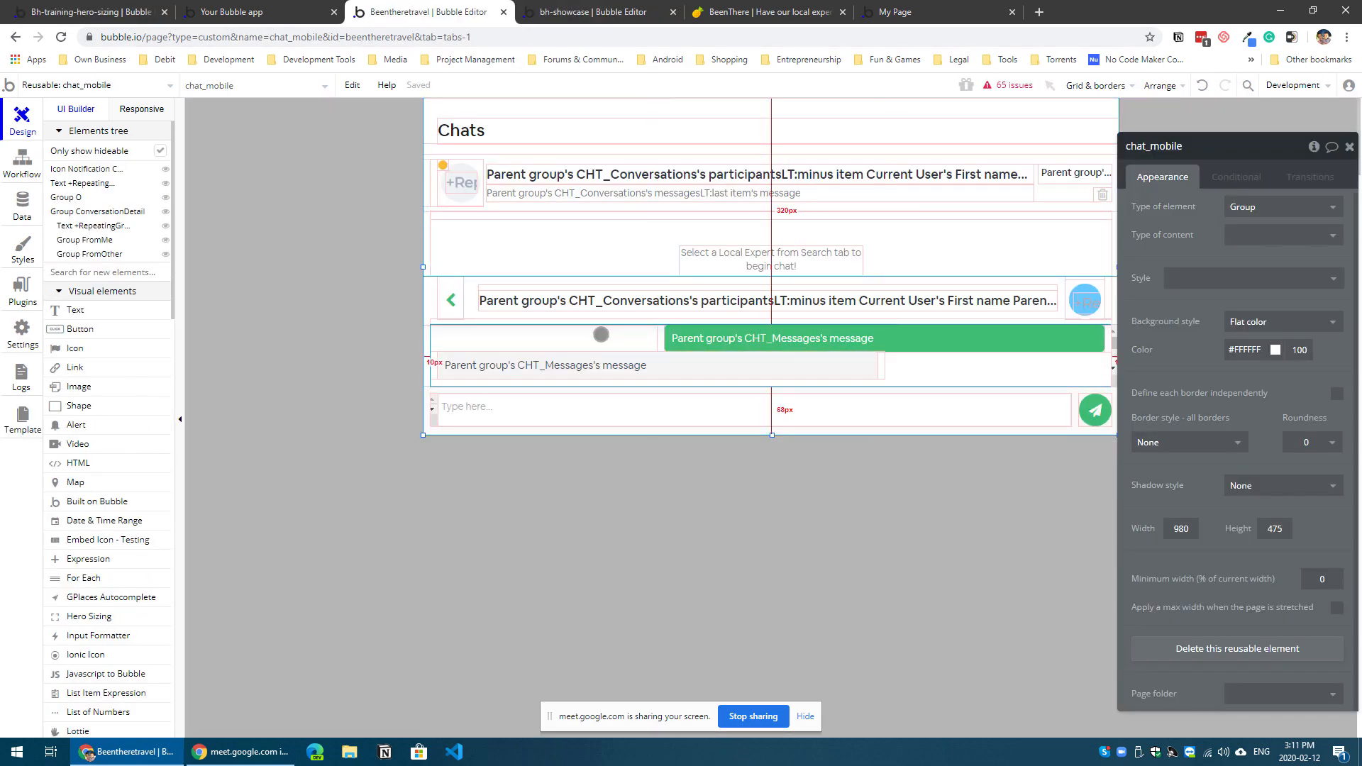
left_click(601, 334)
left_click(726, 337)
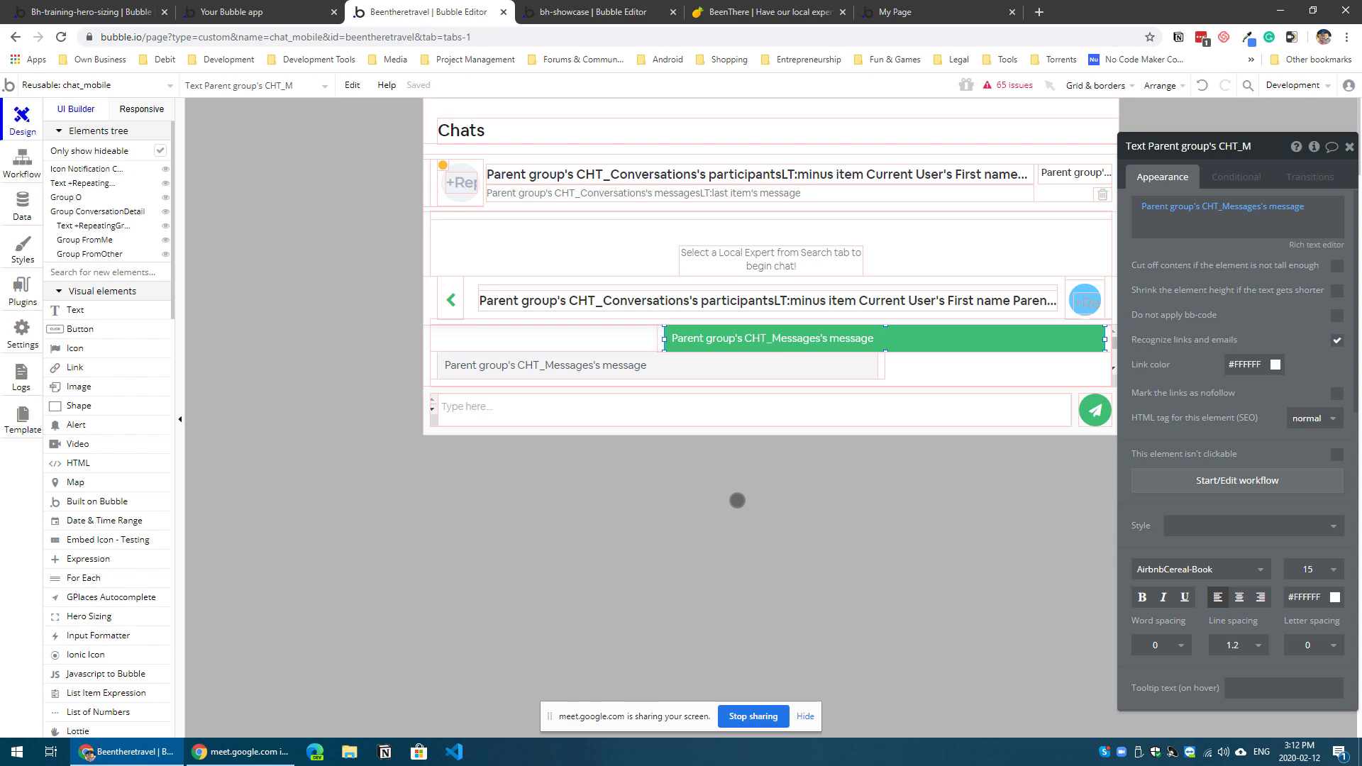
Step: Set the Hero Sizing element's height to 5 px on the simple-example page
left_click(232, 11)
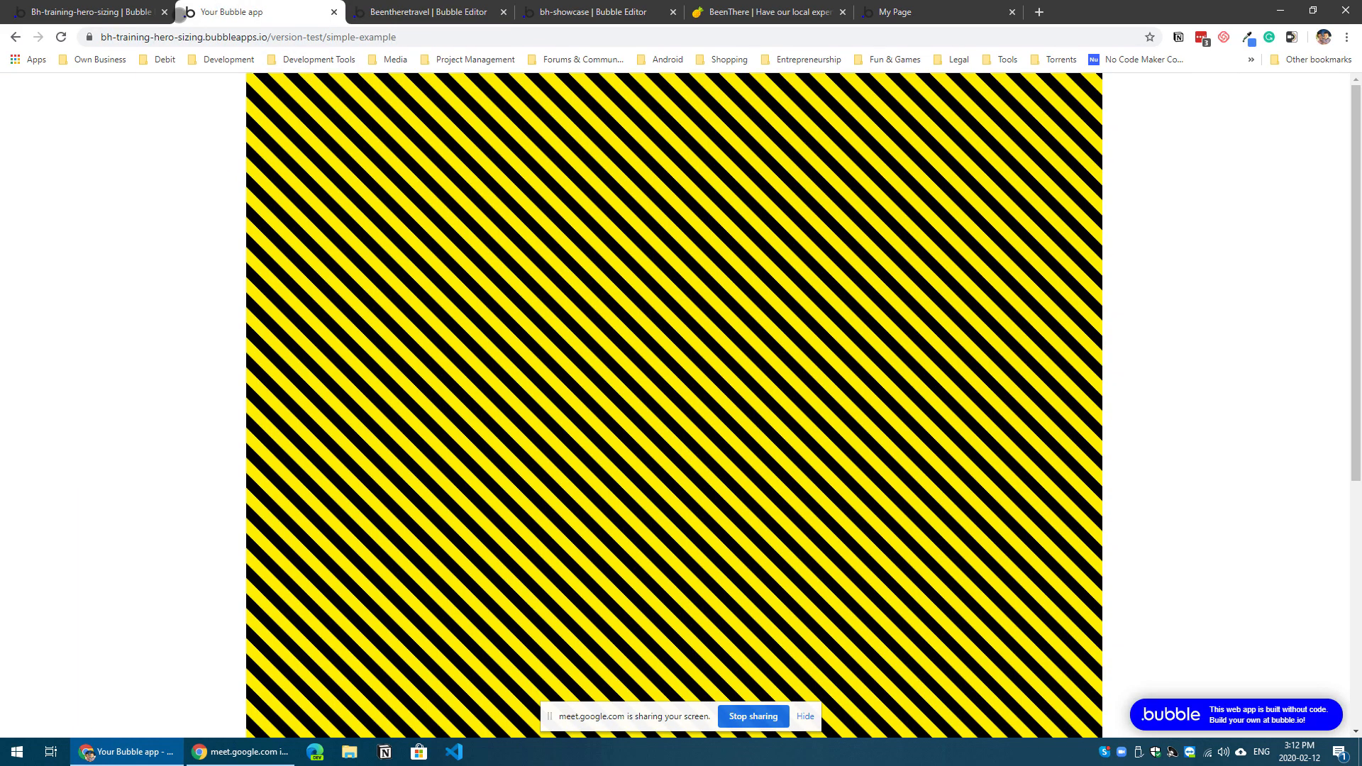
left_click(106, 12)
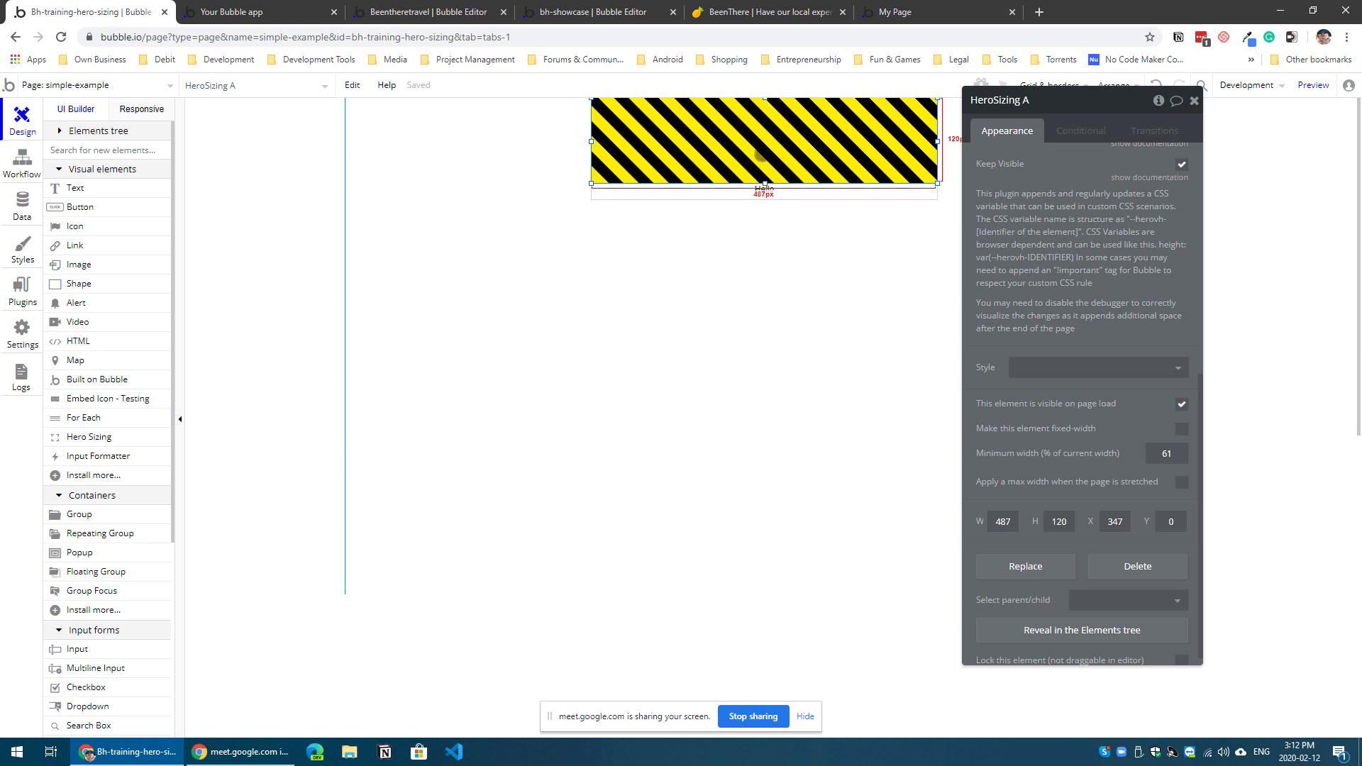
left_click_drag(760, 154, 772, 146)
left_click(1060, 522)
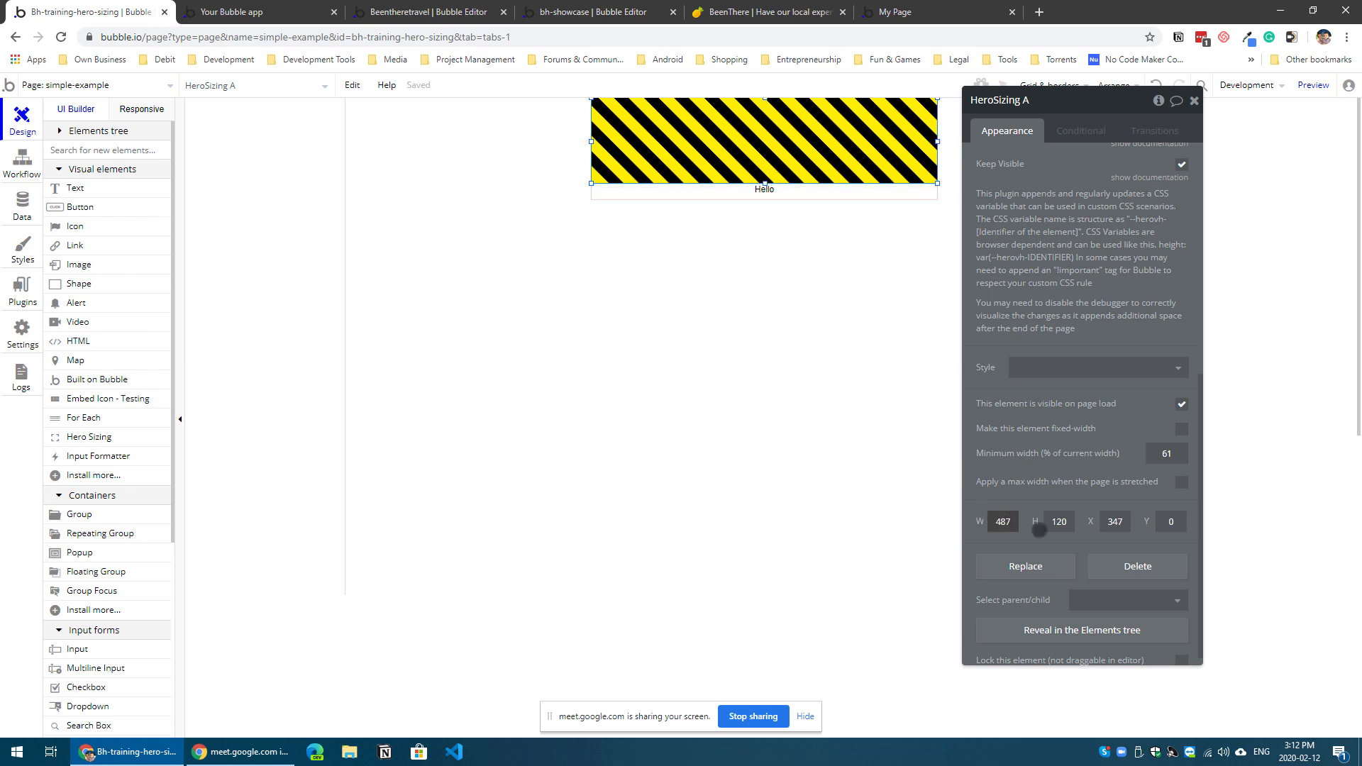
left_click(1062, 527)
type("5")
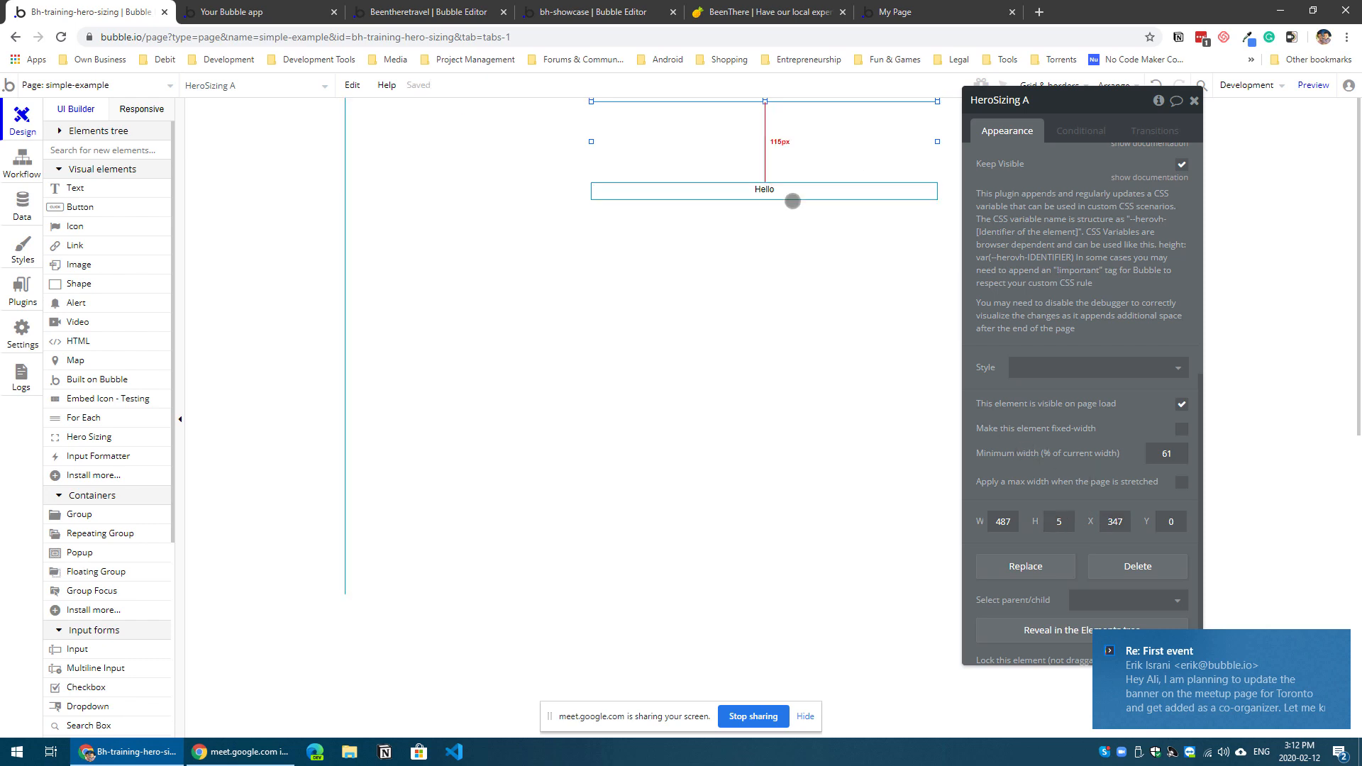
left_click(781, 159)
left_click(770, 100)
left_click_drag(771, 98, 765, 102)
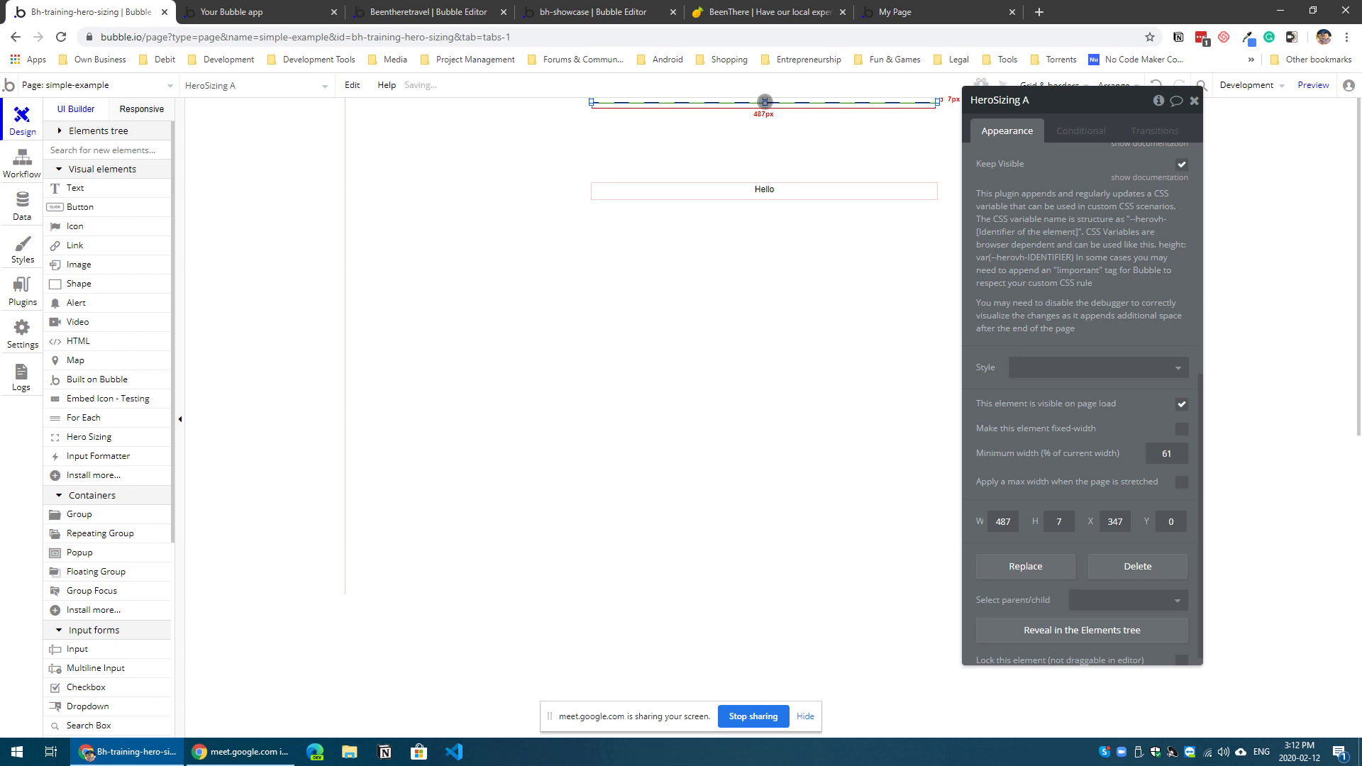
left_click(1059, 523)
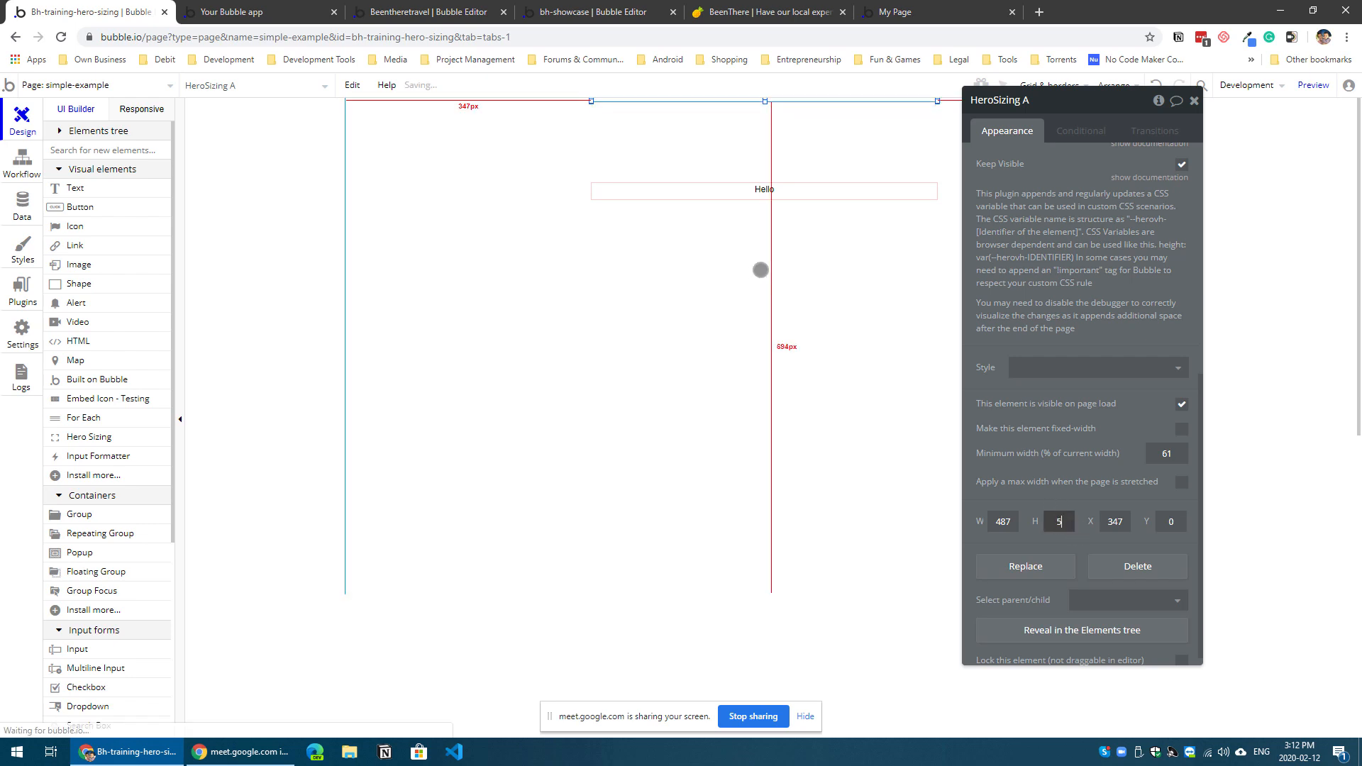
Step: Move the Hello text directly beneath the Hero Sizing element and shrink the page height to 28 px
left_click(769, 192)
left_click_drag(769, 193, 773, 114)
left_click(767, 335)
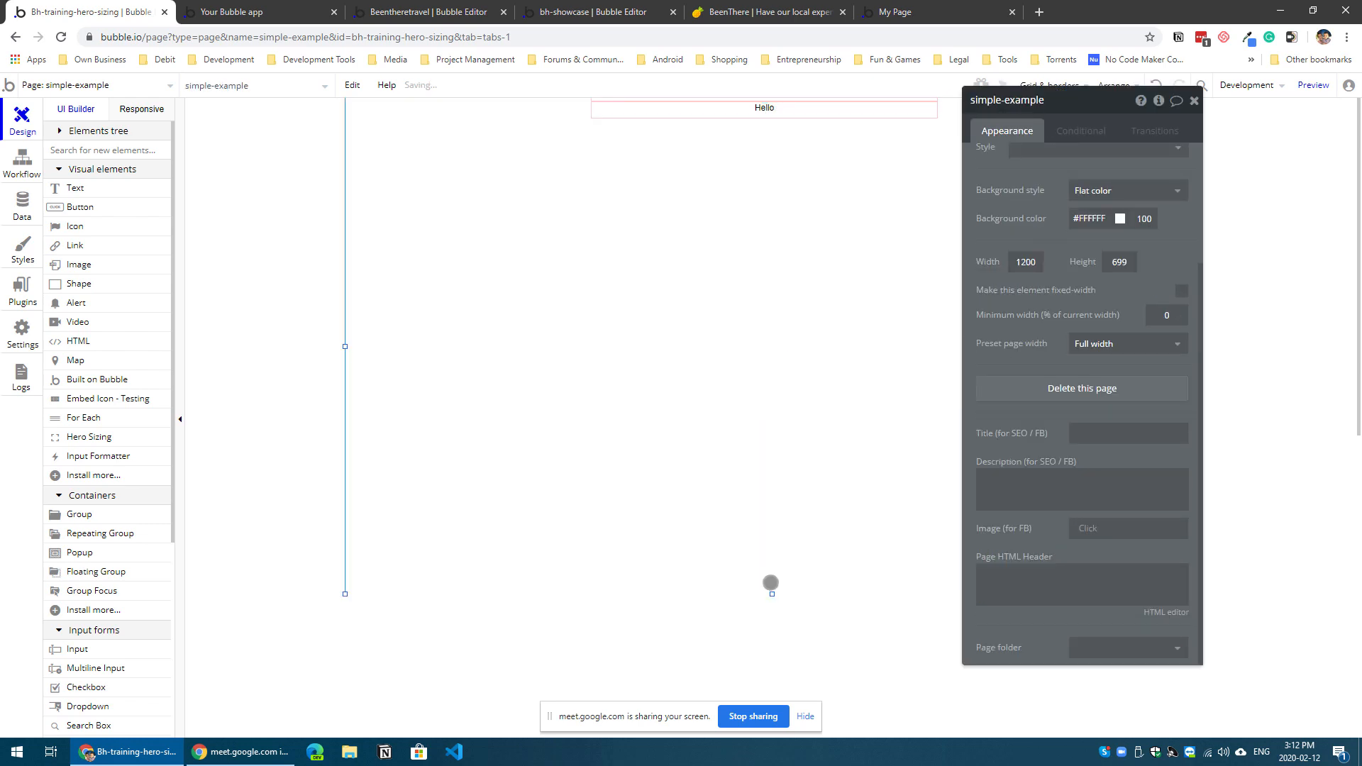
left_click_drag(769, 595, 741, 107)
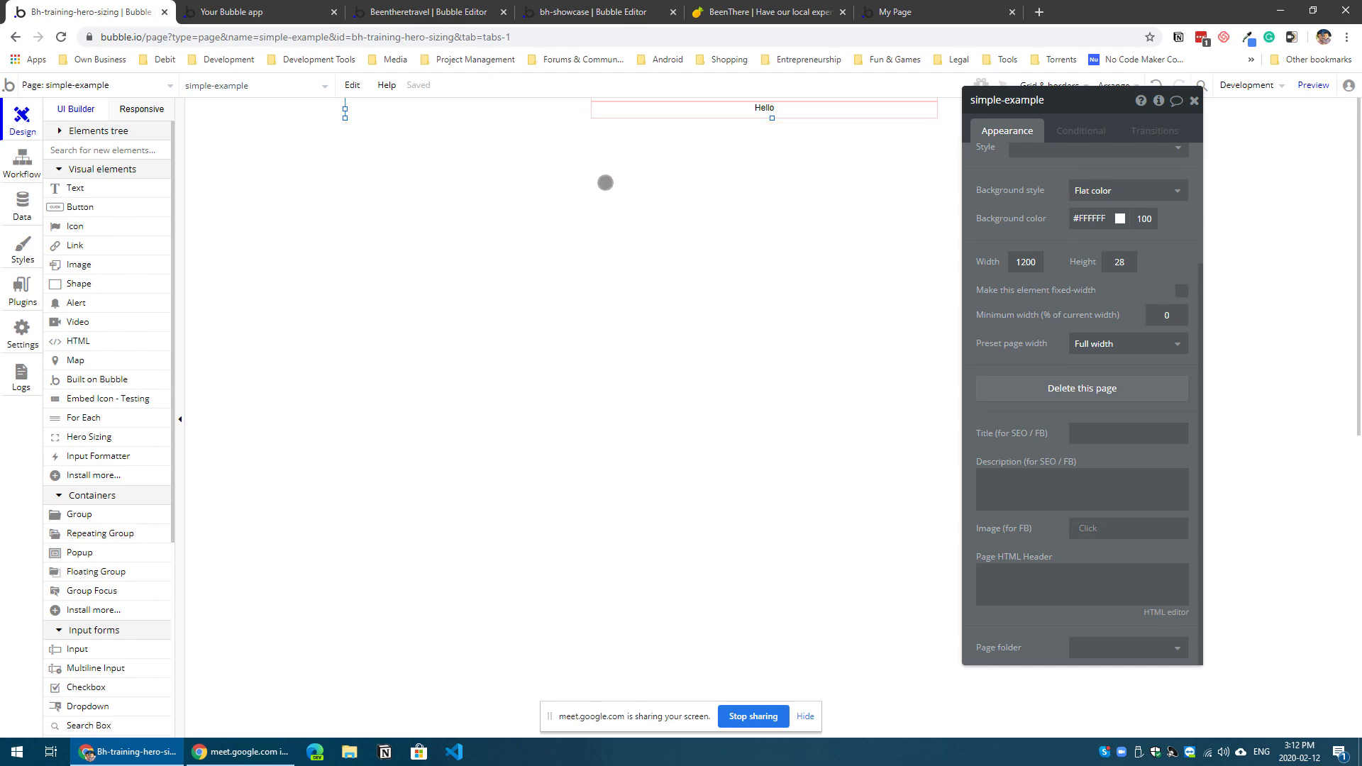
Step: Reload the simple-example preview, hide the screen-sharing notice, and examine where the Hello text sits below the hero area
left_click(283, 5)
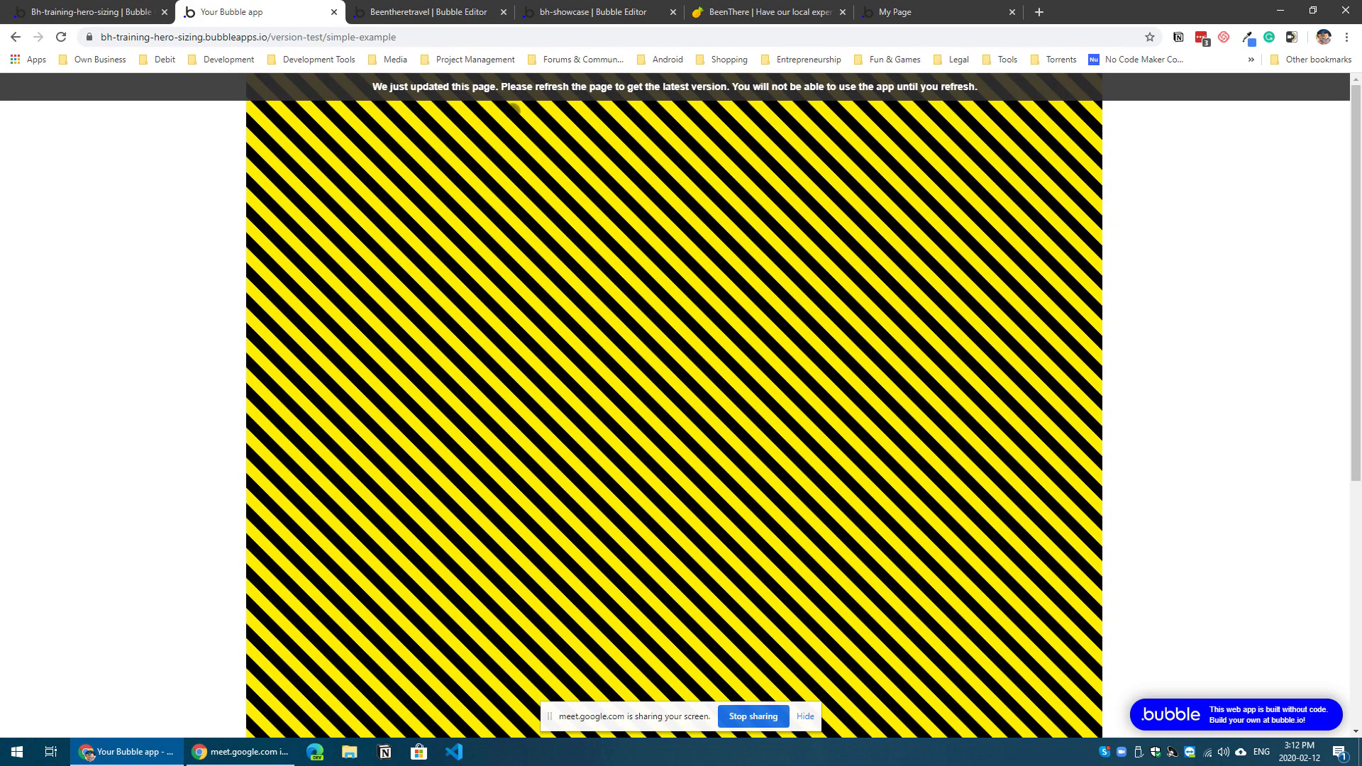
key("F5")
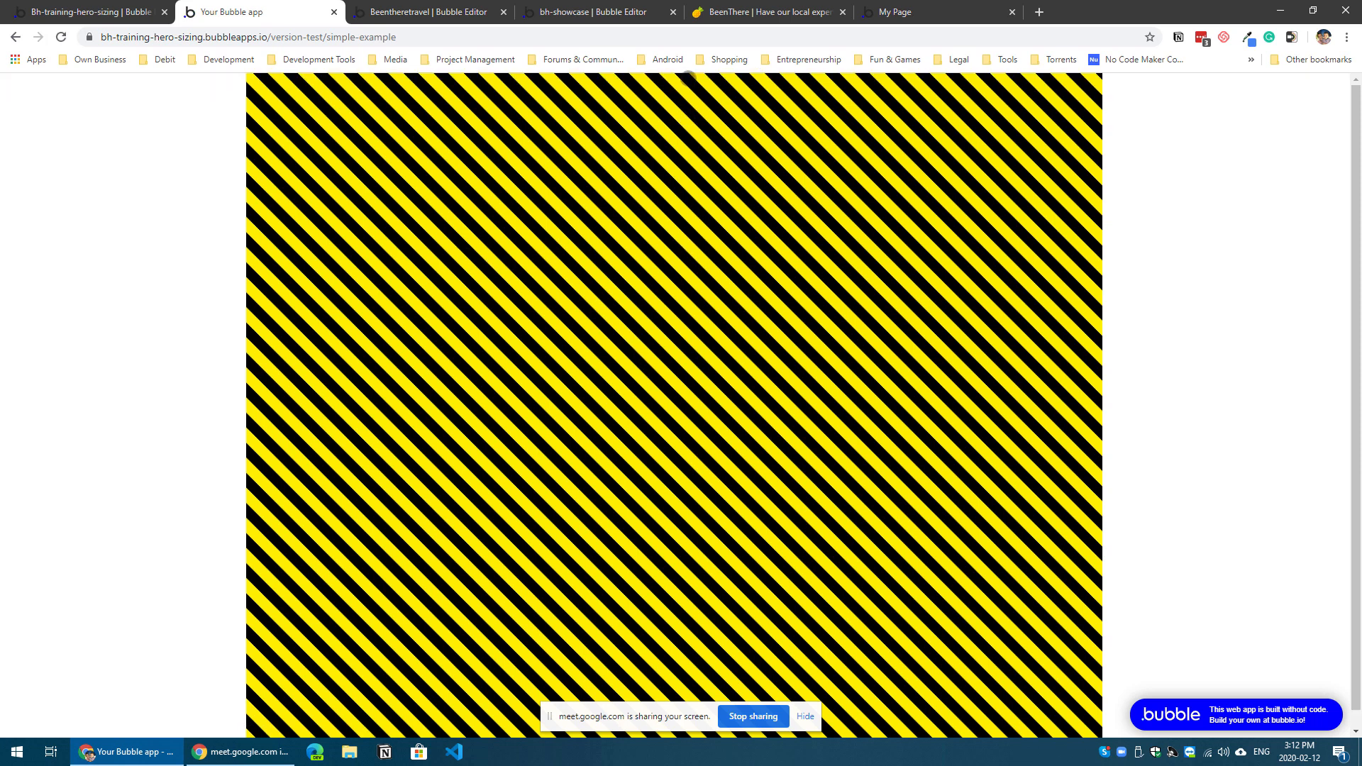
scroll(738, 601, "down", 1)
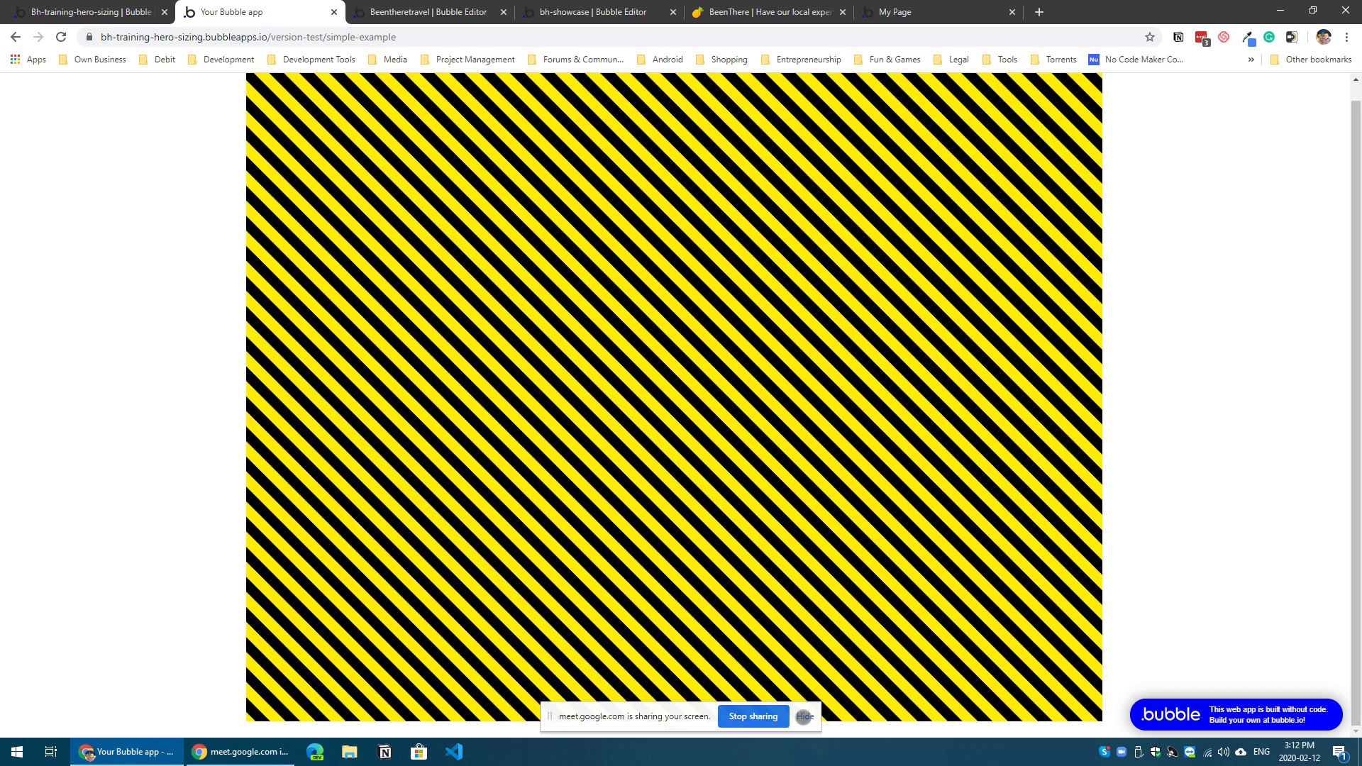
left_click(804, 716)
double_click(673, 725)
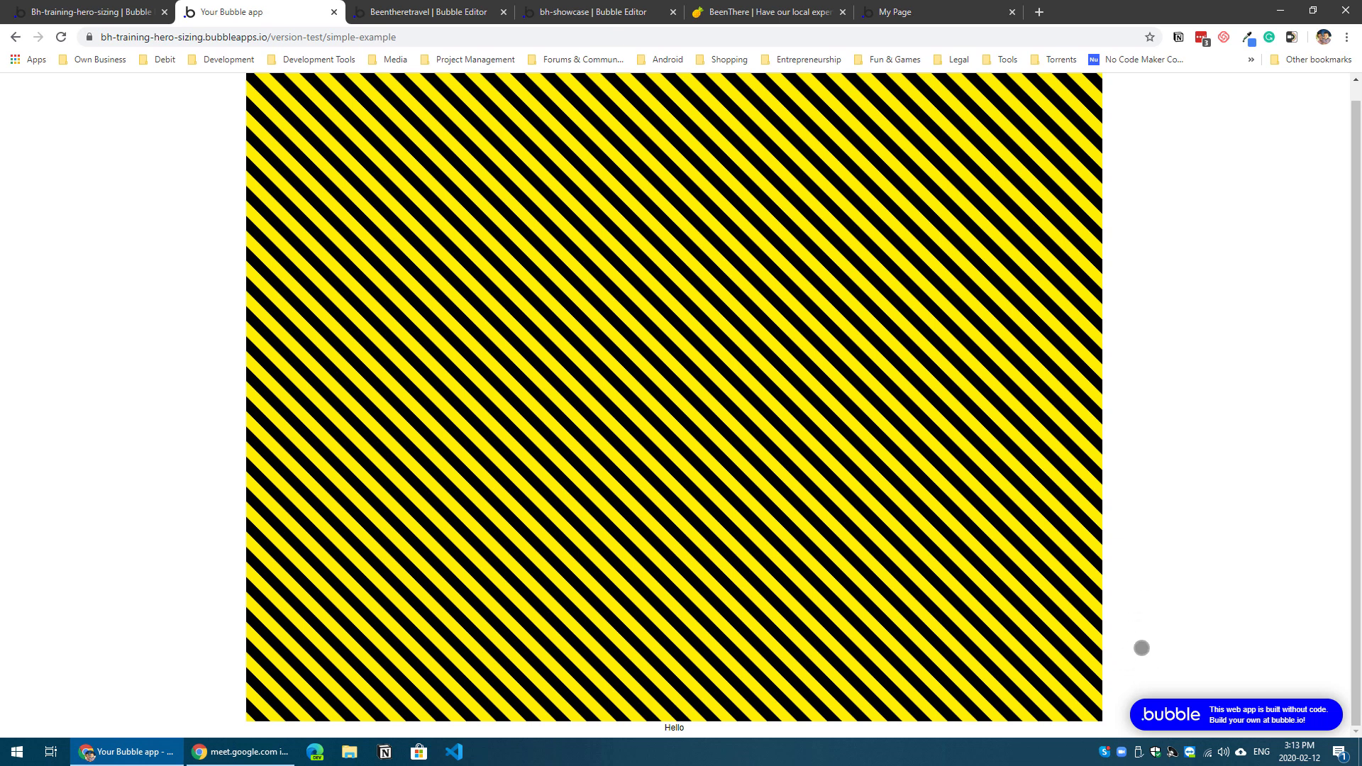
scroll(1158, 624, "up", 1)
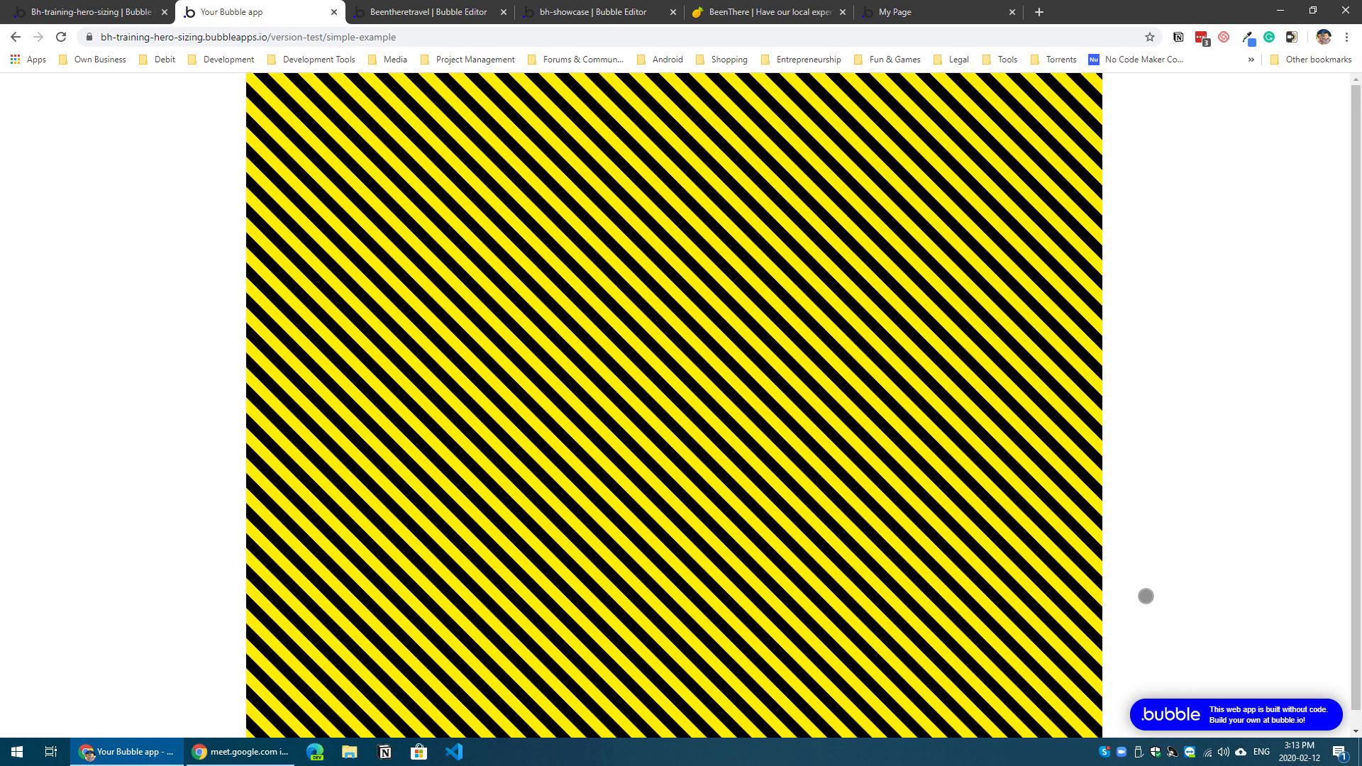
scroll(1135, 582, "down", 1)
scroll(1107, 568, "up", 1)
Step: Stretch the simple-example page to about 615 px high and move the Hello text about 237 px below the Hero Sizing element
left_click(128, 11)
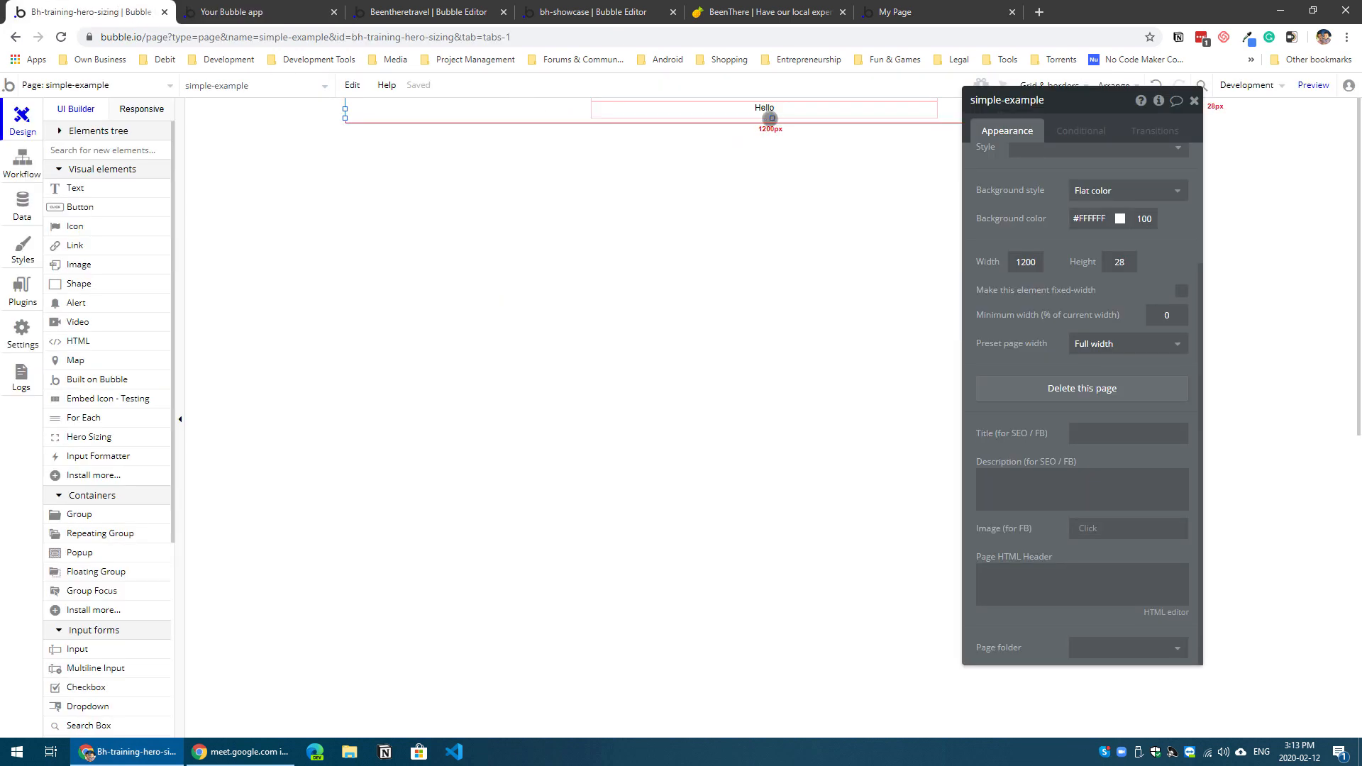
left_click_drag(772, 118, 793, 547)
left_click_drag(747, 109, 744, 282)
double_click(745, 282)
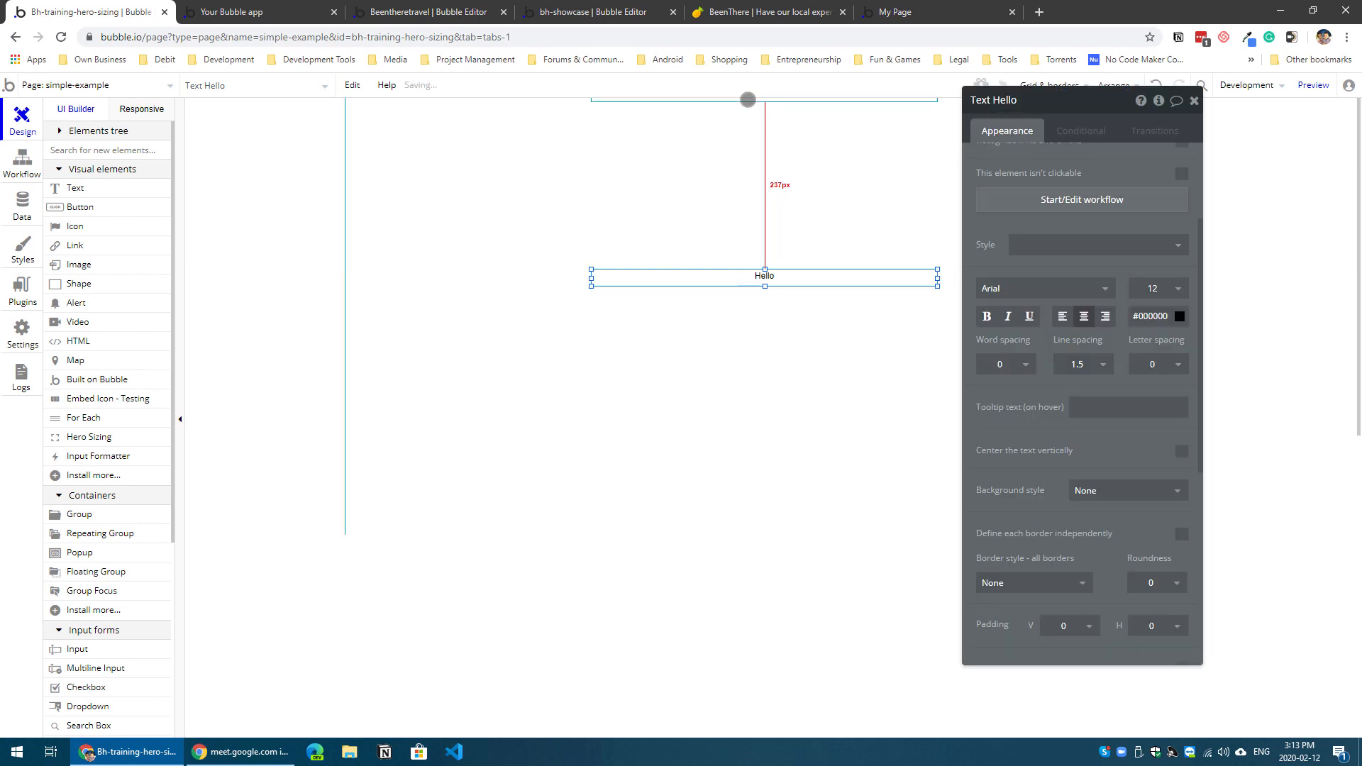
Step: Stretch the Hero Sizing element down to the Hello text, and shrink it back to about 9 px high
left_click(748, 100)
left_click_drag(766, 105, 775, 267)
left_click(796, 353)
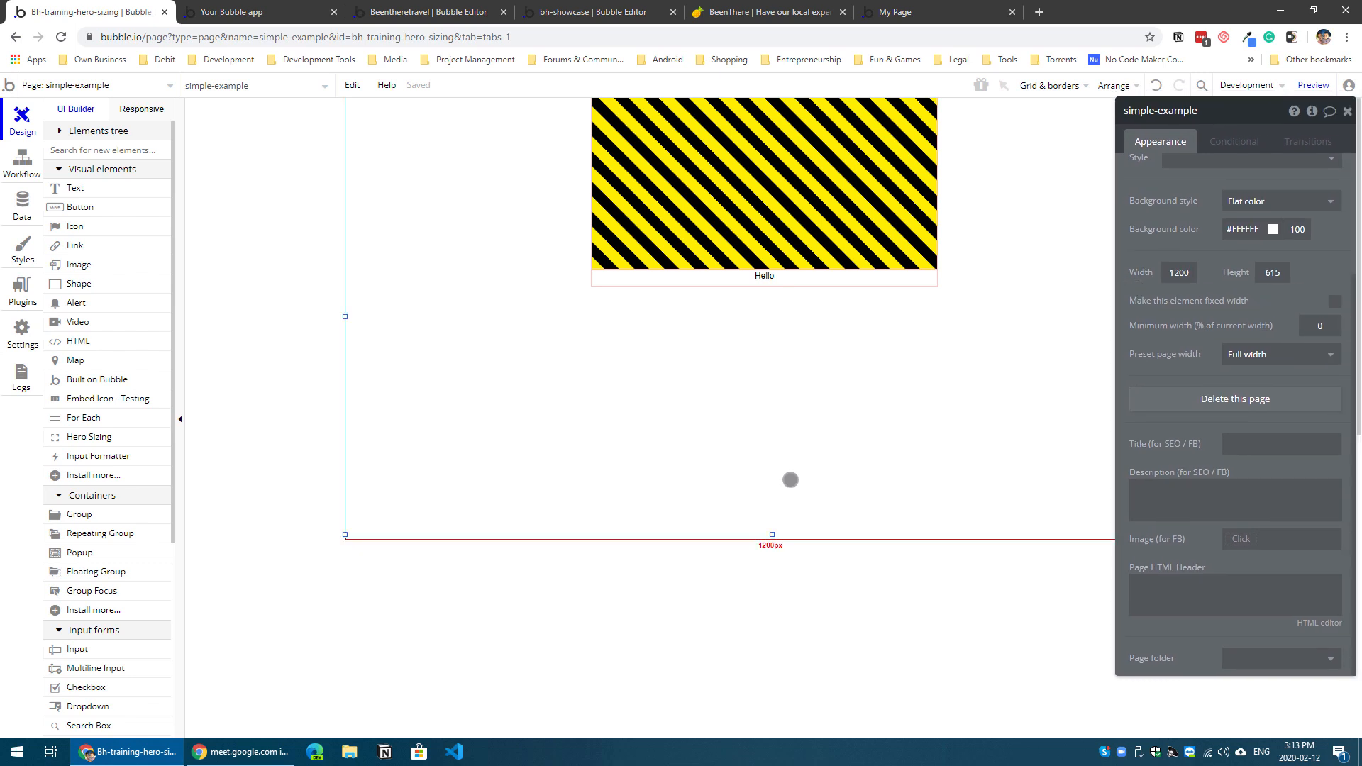
left_click(765, 256)
left_click_drag(765, 268, 745, 106)
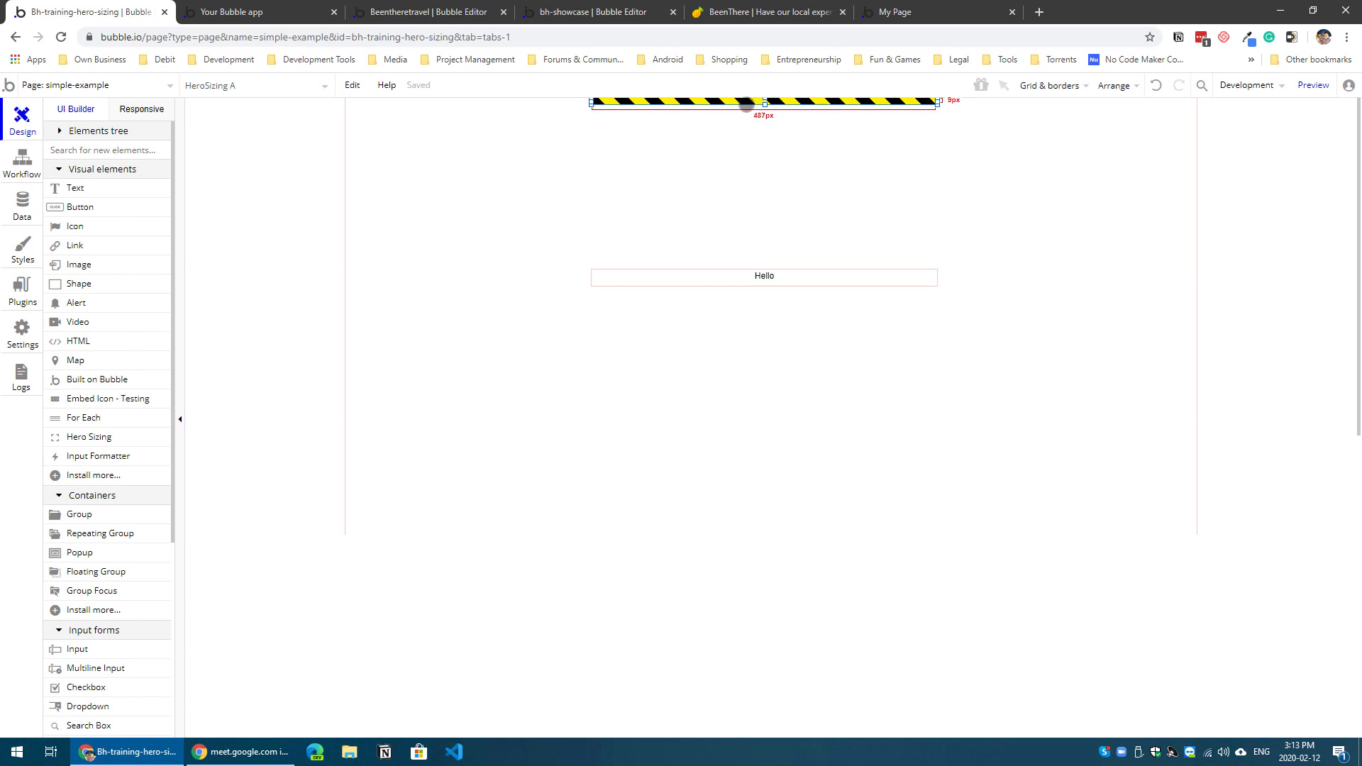
Step: Move the Hello text directly beneath the Hero Sizing element and shrink the simple-example page to 32 px high
left_click_drag(815, 273, 799, 111)
left_click(807, 450)
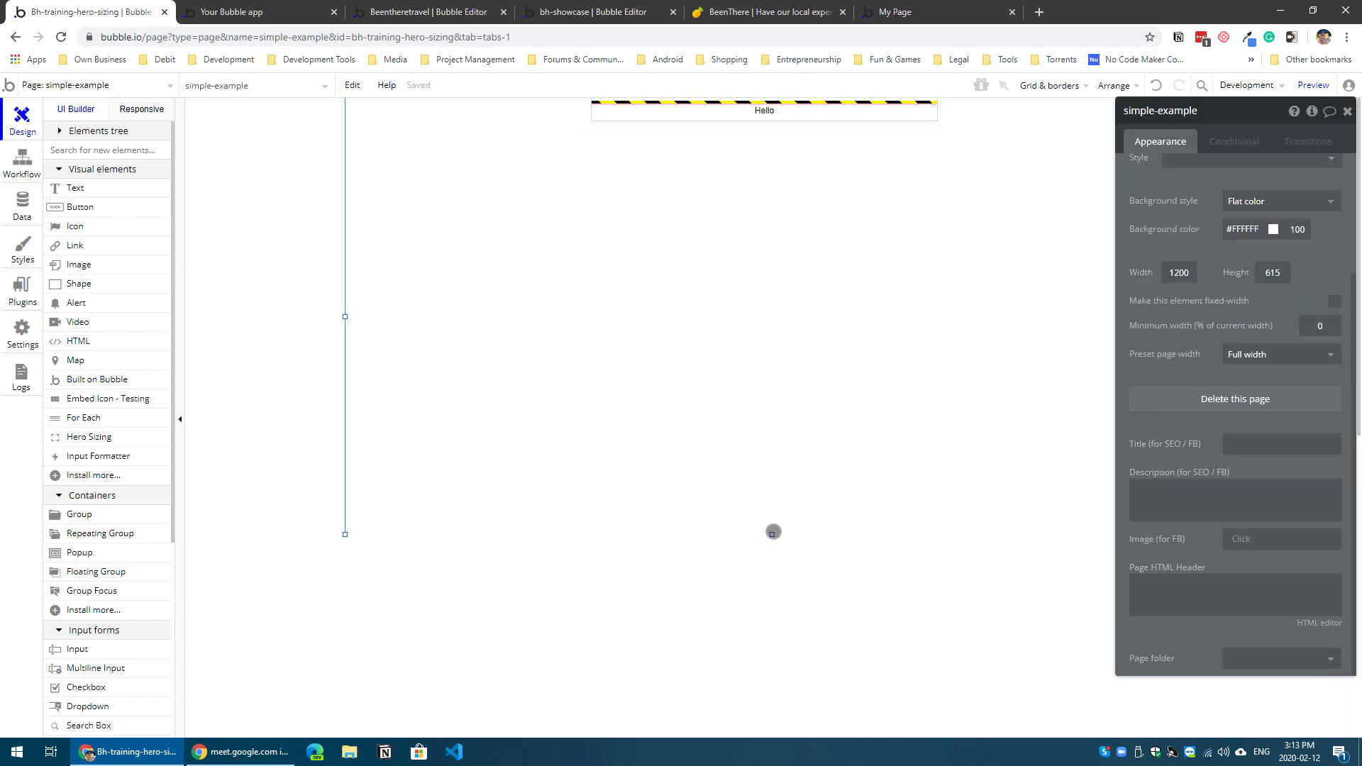
left_click_drag(771, 535, 793, 113)
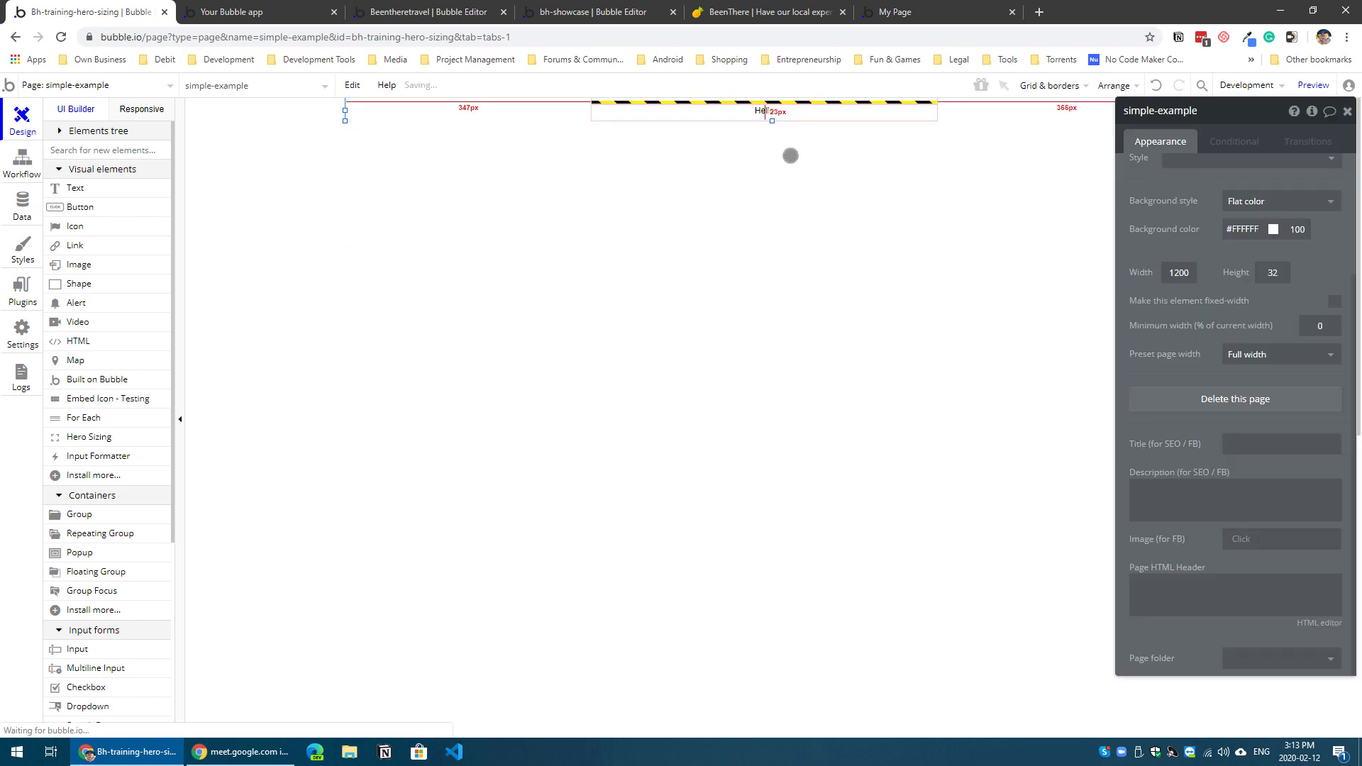
Step: Set the Hero Sizing element's offset unit to % and its height offset to 50
left_click(767, 101)
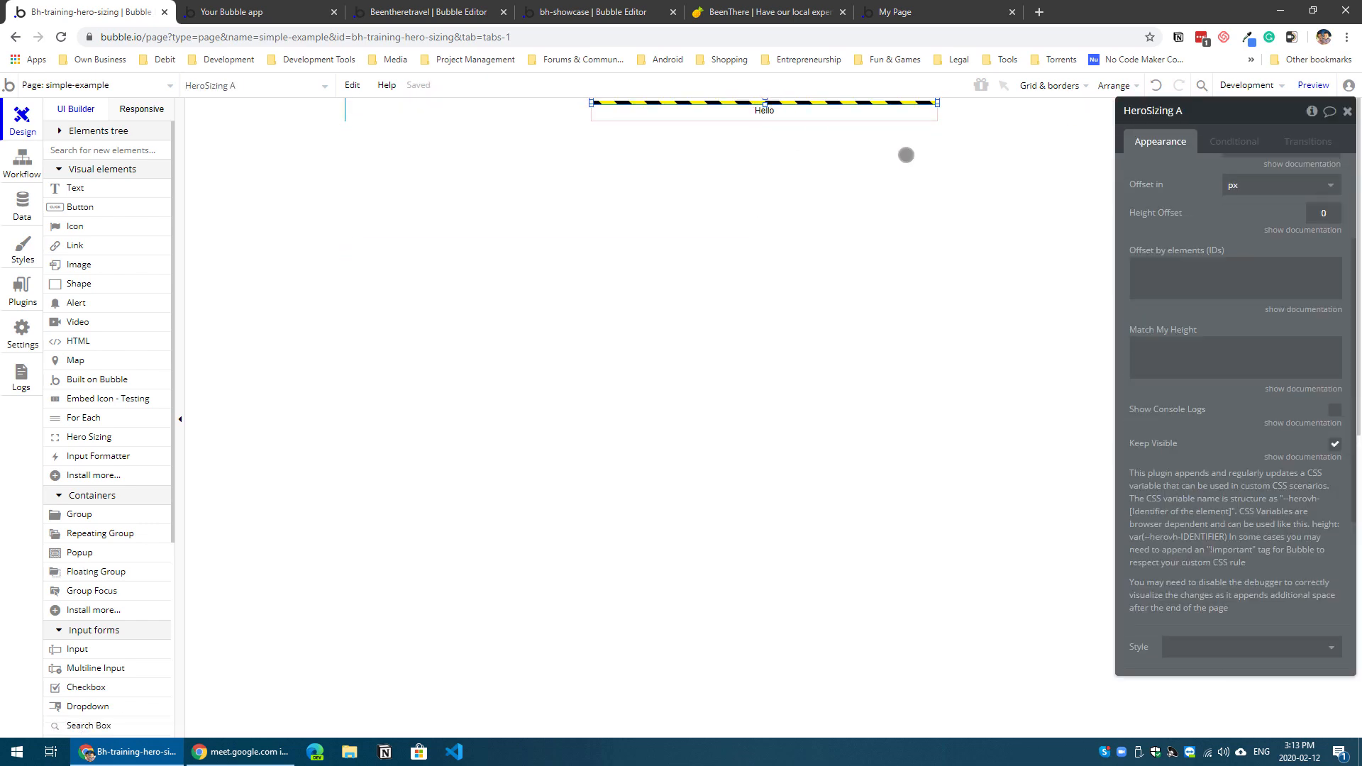
left_click_drag(1151, 206, 856, 237)
scroll(940, 328, "up", 3)
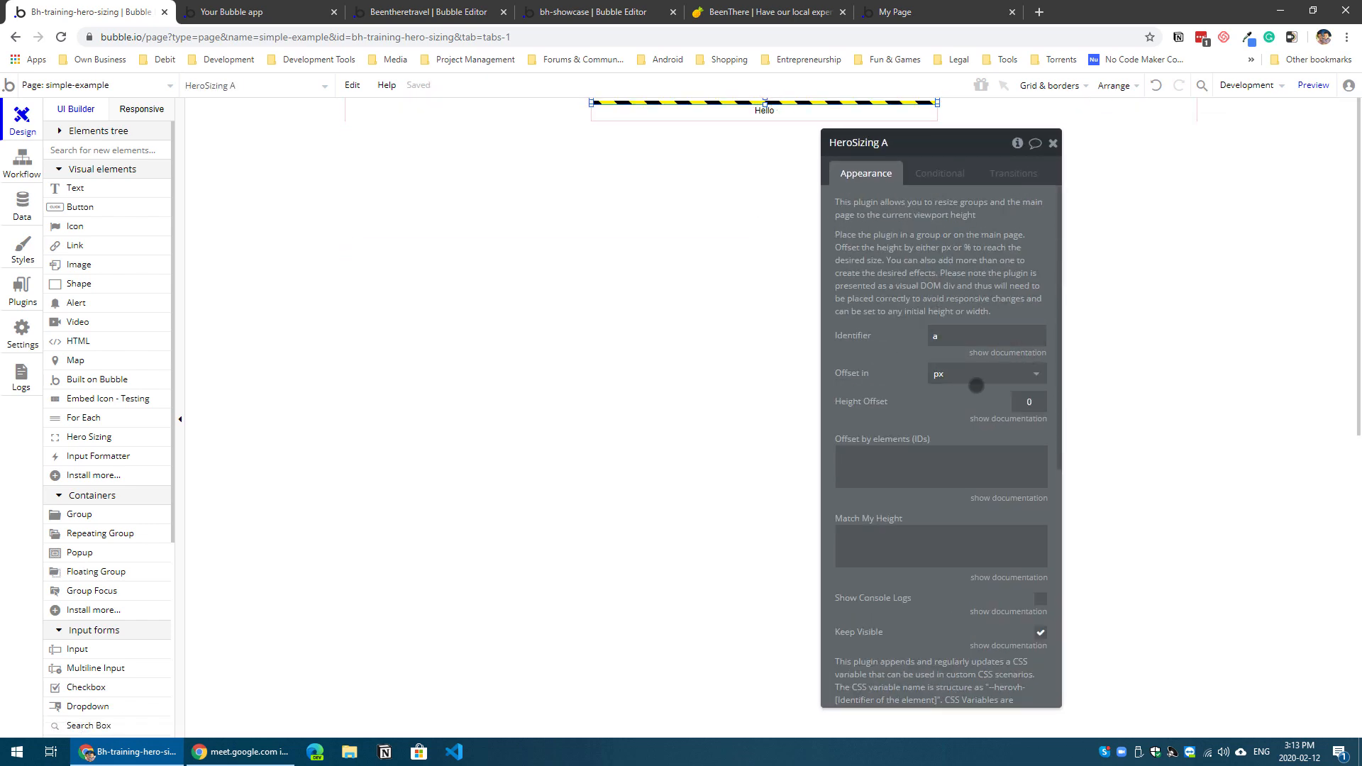
left_click(976, 383)
left_click(963, 414)
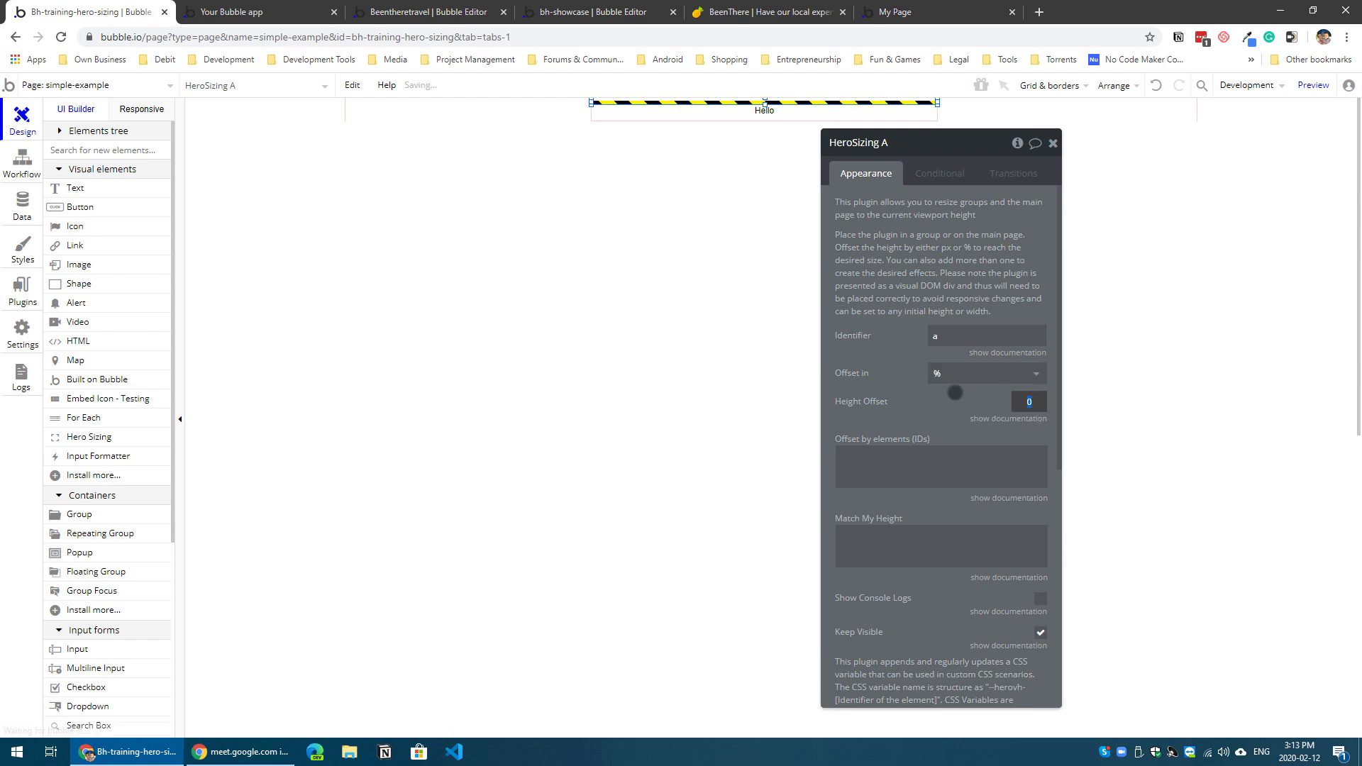
type("50")
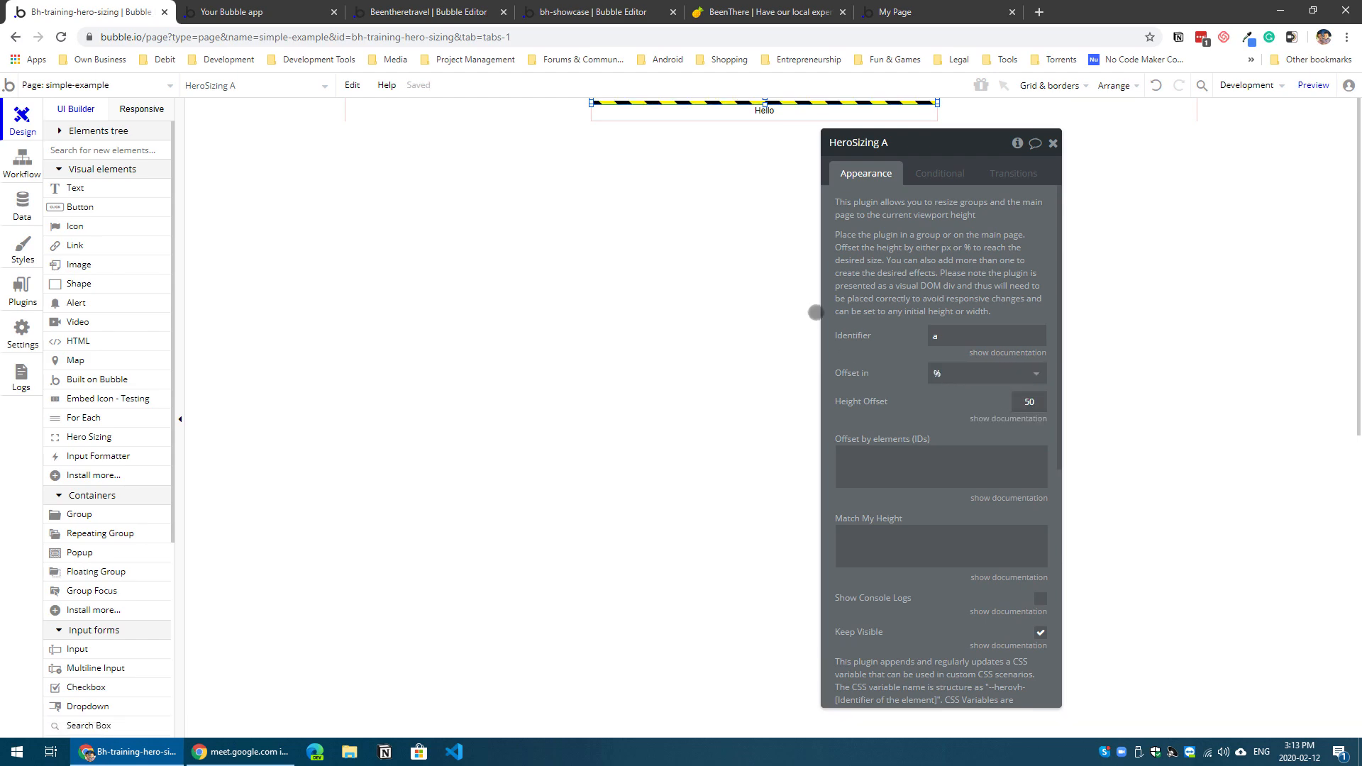
Step: Reload the simple-example preview and examine the hero area's height and the Hello text beneath it
left_click(320, 17)
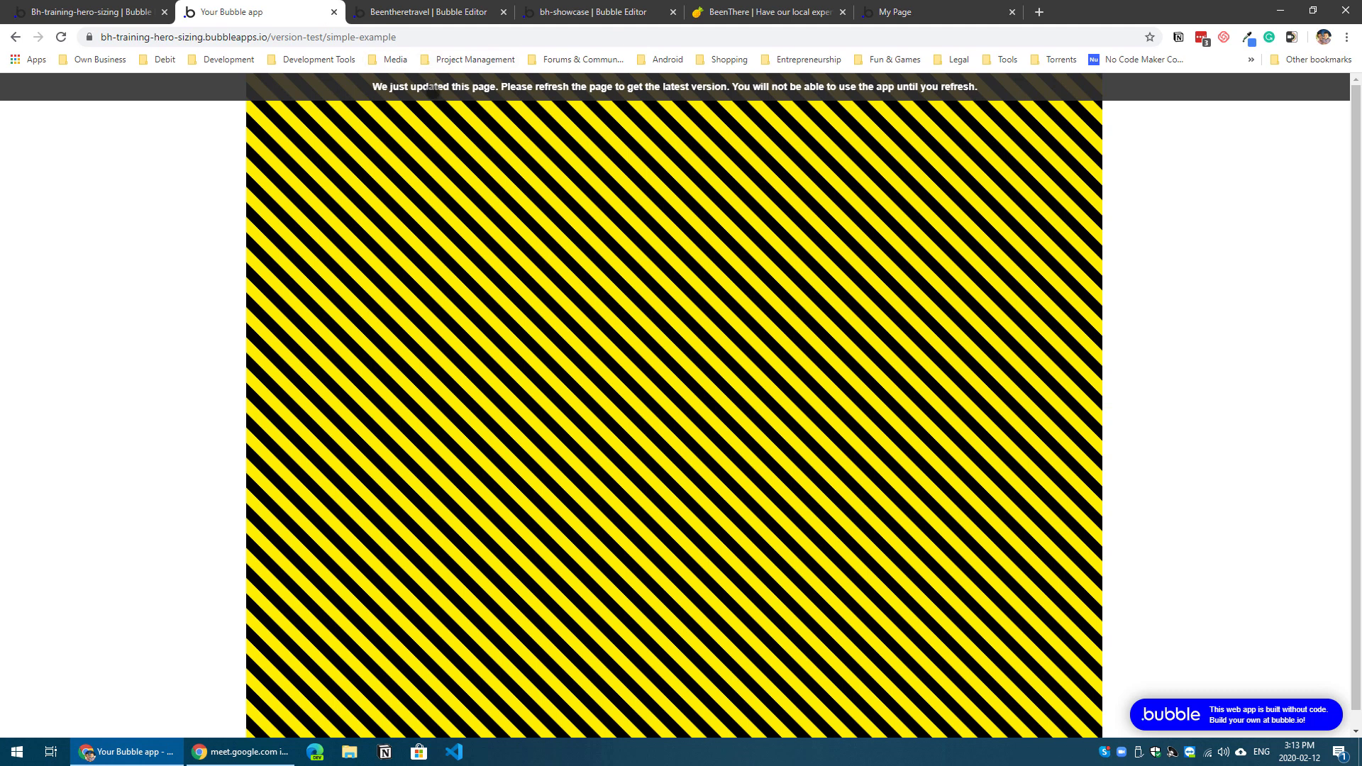
key("F5")
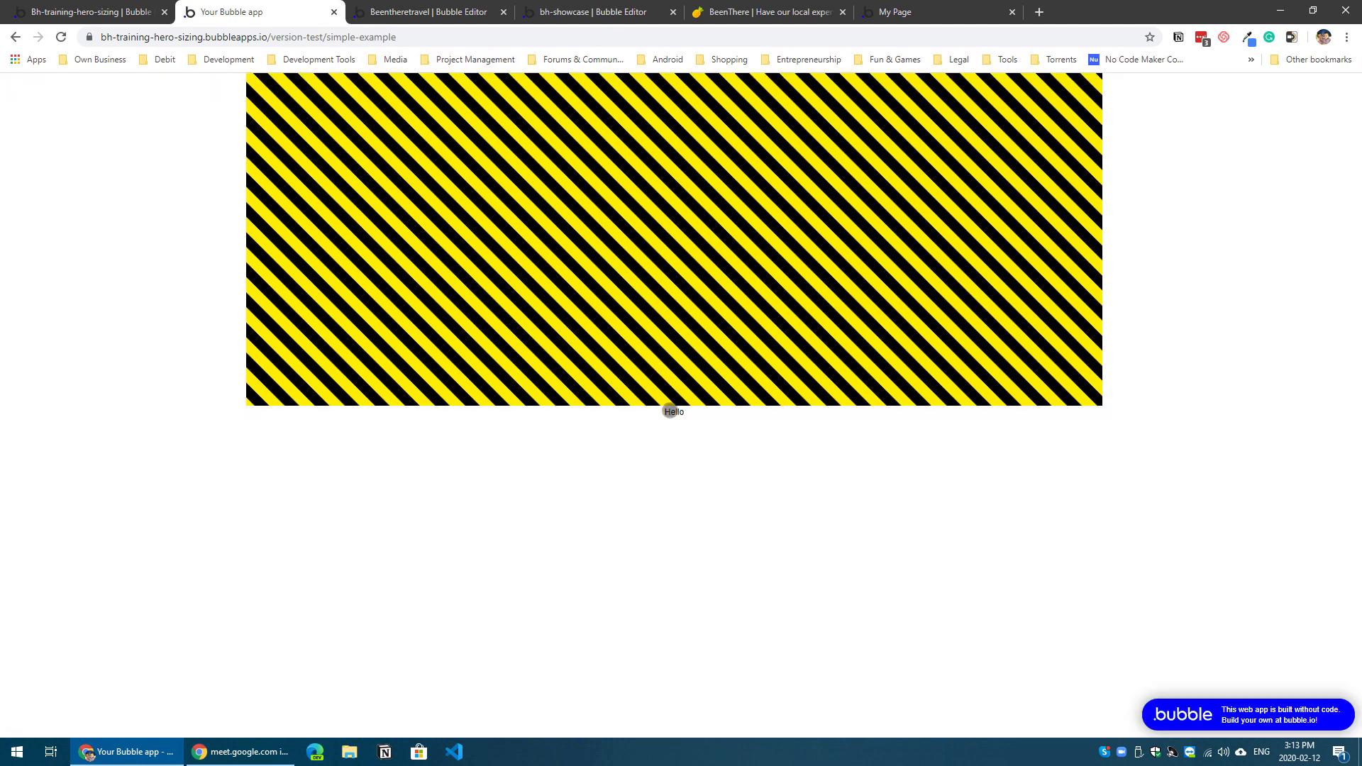
left_click_drag(669, 412, 733, 413)
left_click_drag(664, 413, 703, 416)
Step: Return to the Bubble editor and stretch the simple-example page to about 397 px high
left_click(110, 12)
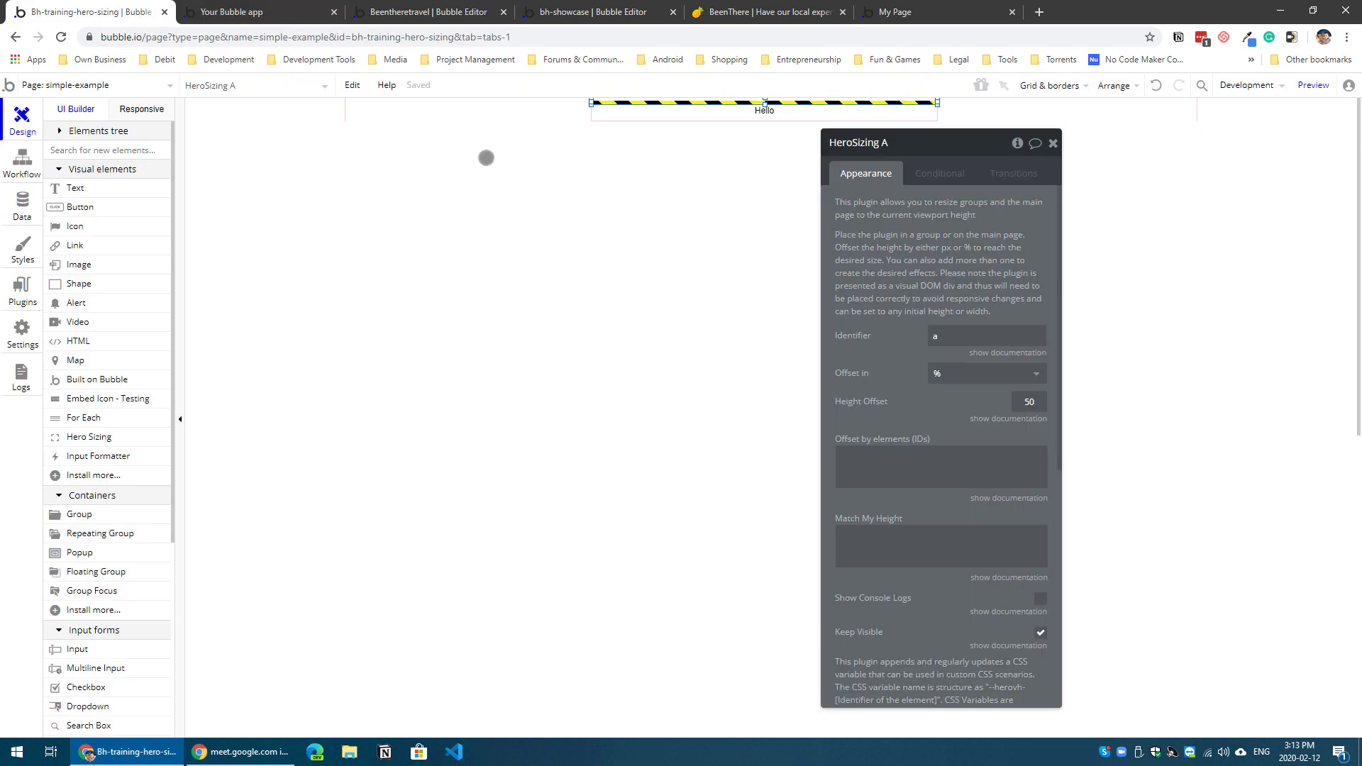
left_click(487, 114)
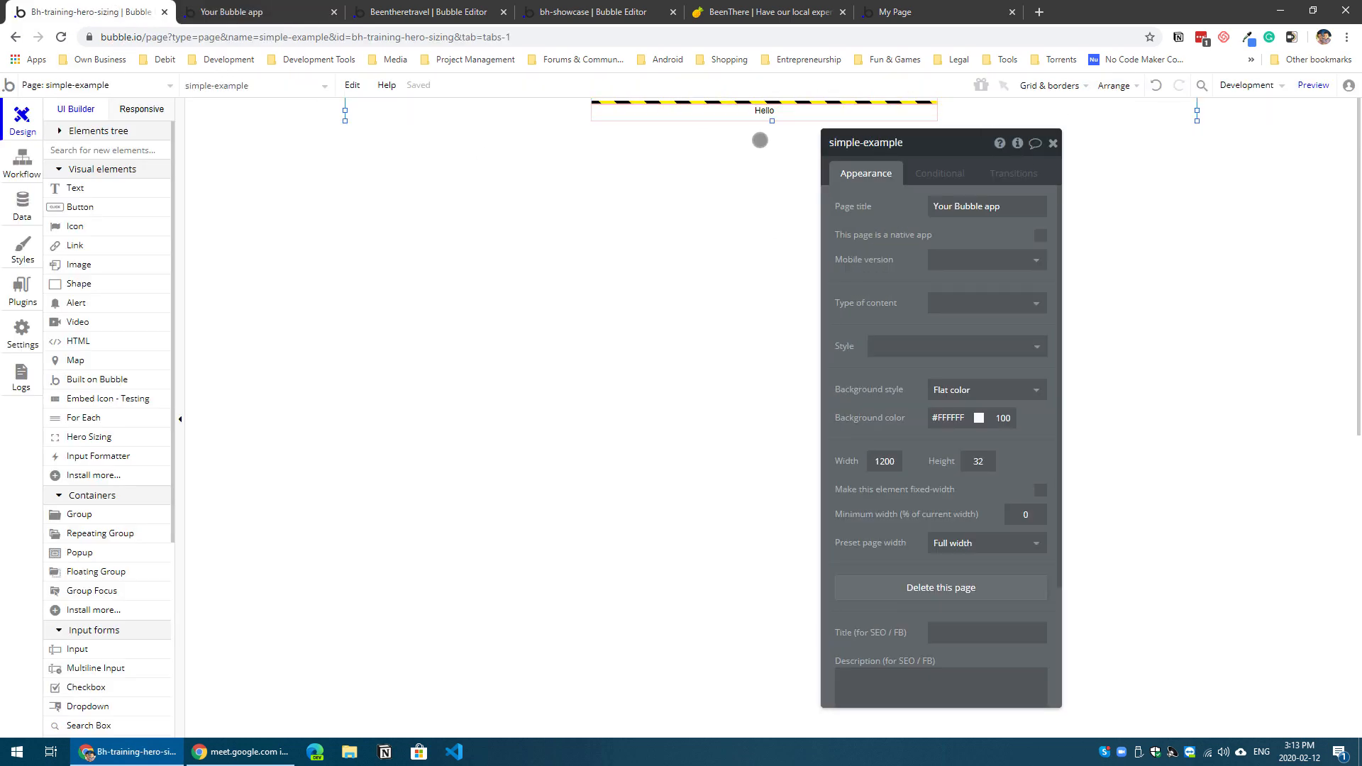
left_click_drag(773, 119, 737, 374)
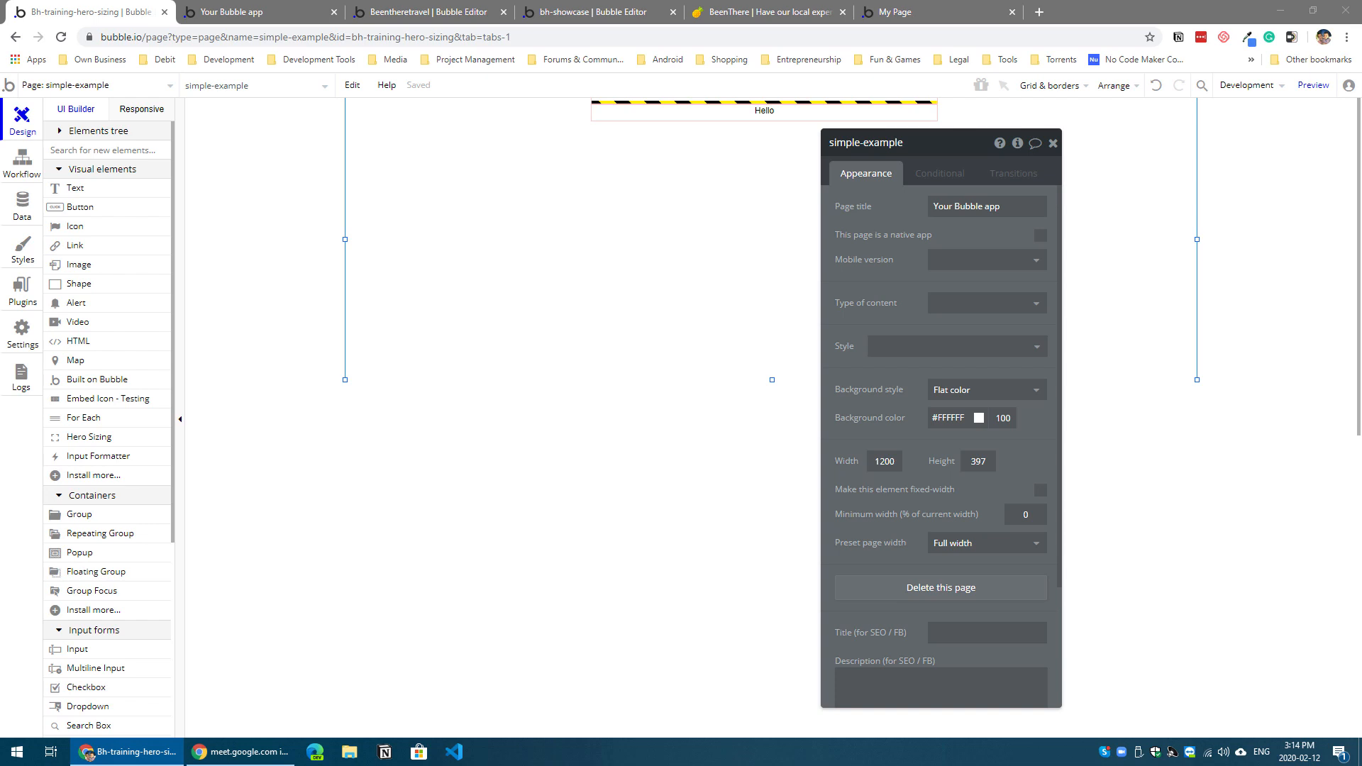
Step: Bring the Pinterest pin with the Sézane landing page into the browser window and examine its hero layout
left_click_drag(0, 170, 356, 17)
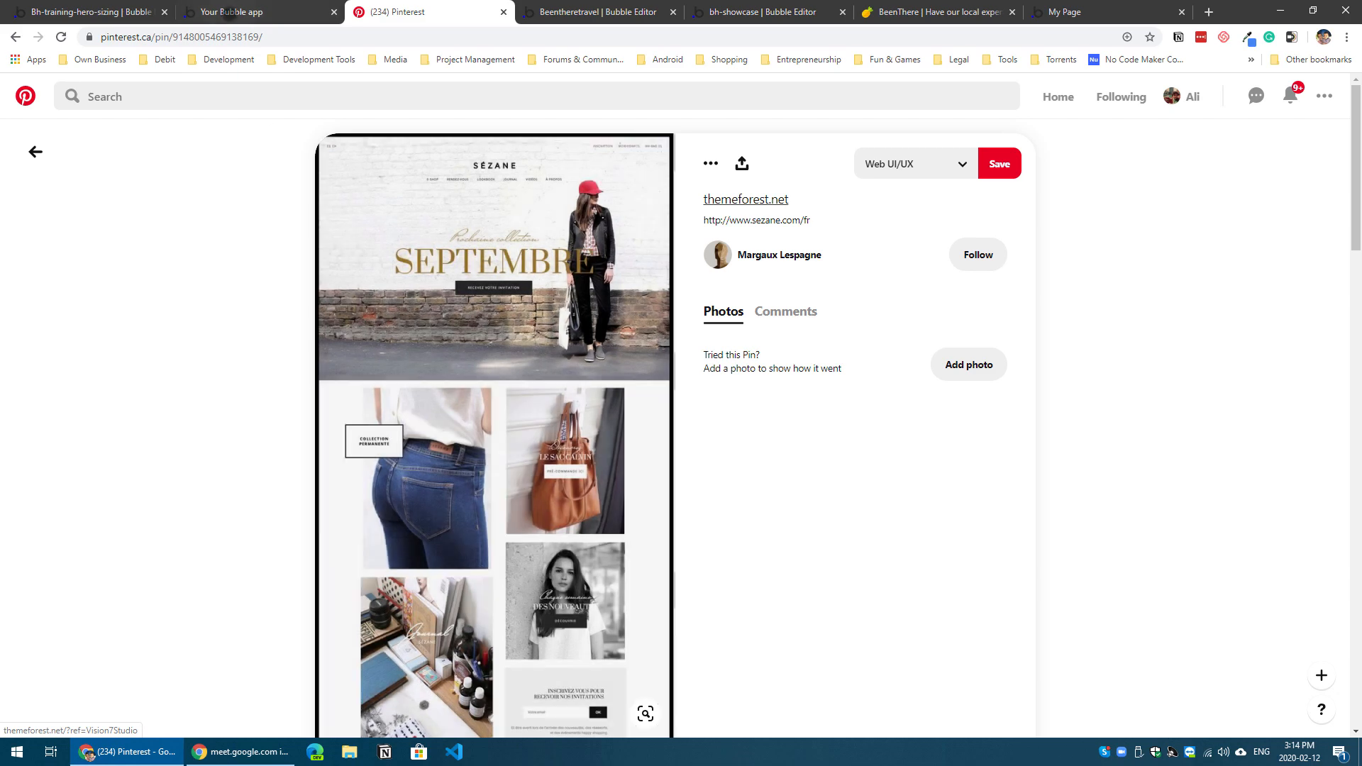
left_click(228, 13)
Step: In the Bubble editor, stretch the page to about 544 px high and delete the Hello text and the Hero Sizing element
left_click(92, 12)
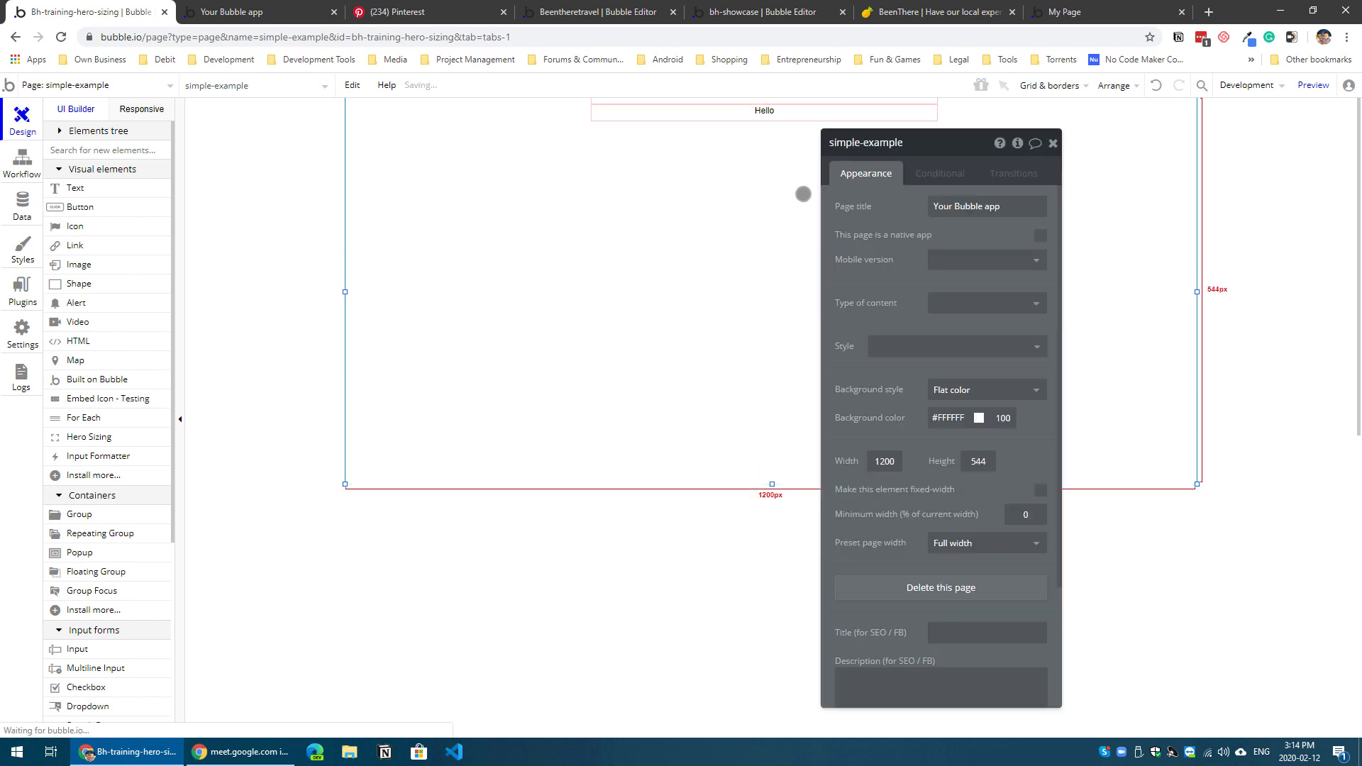
double_click(648, 116)
key("Delete")
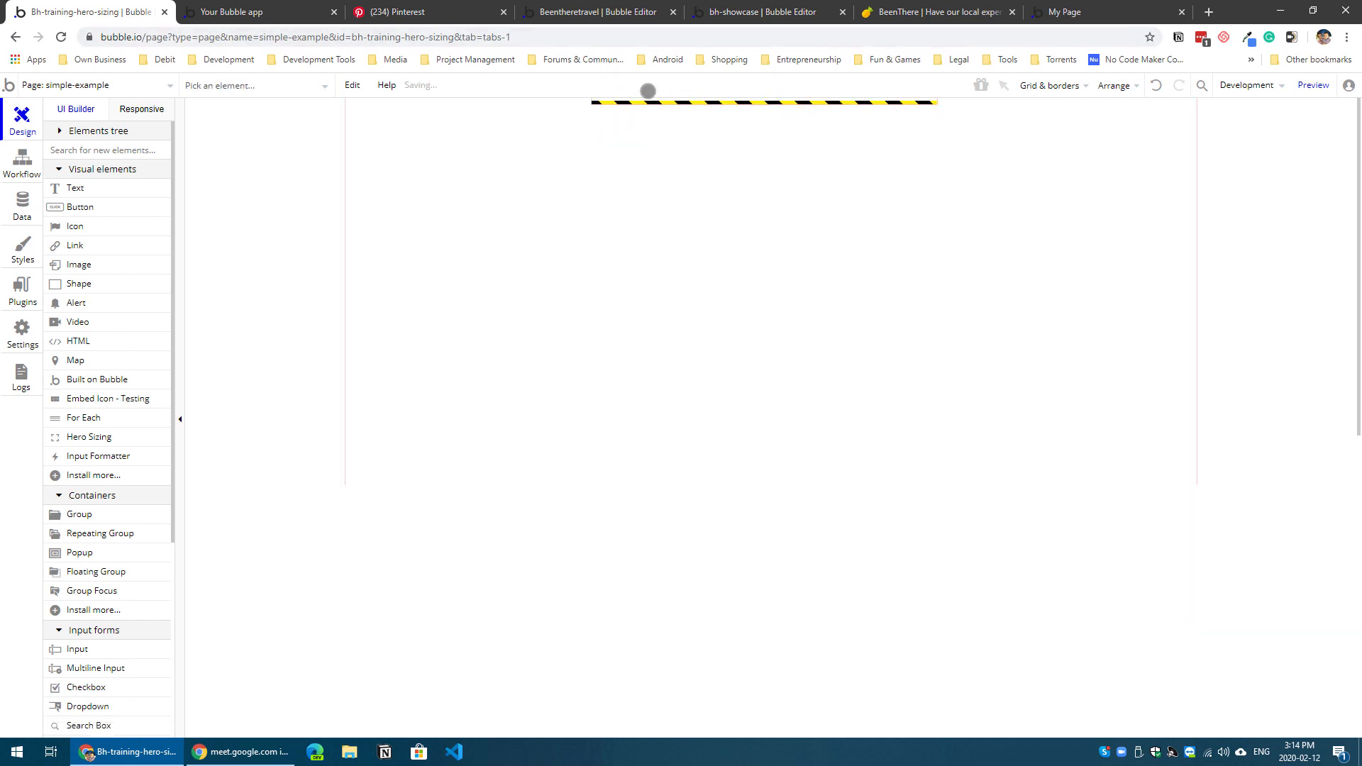
double_click(649, 104)
key("Delete")
double_click(622, 176)
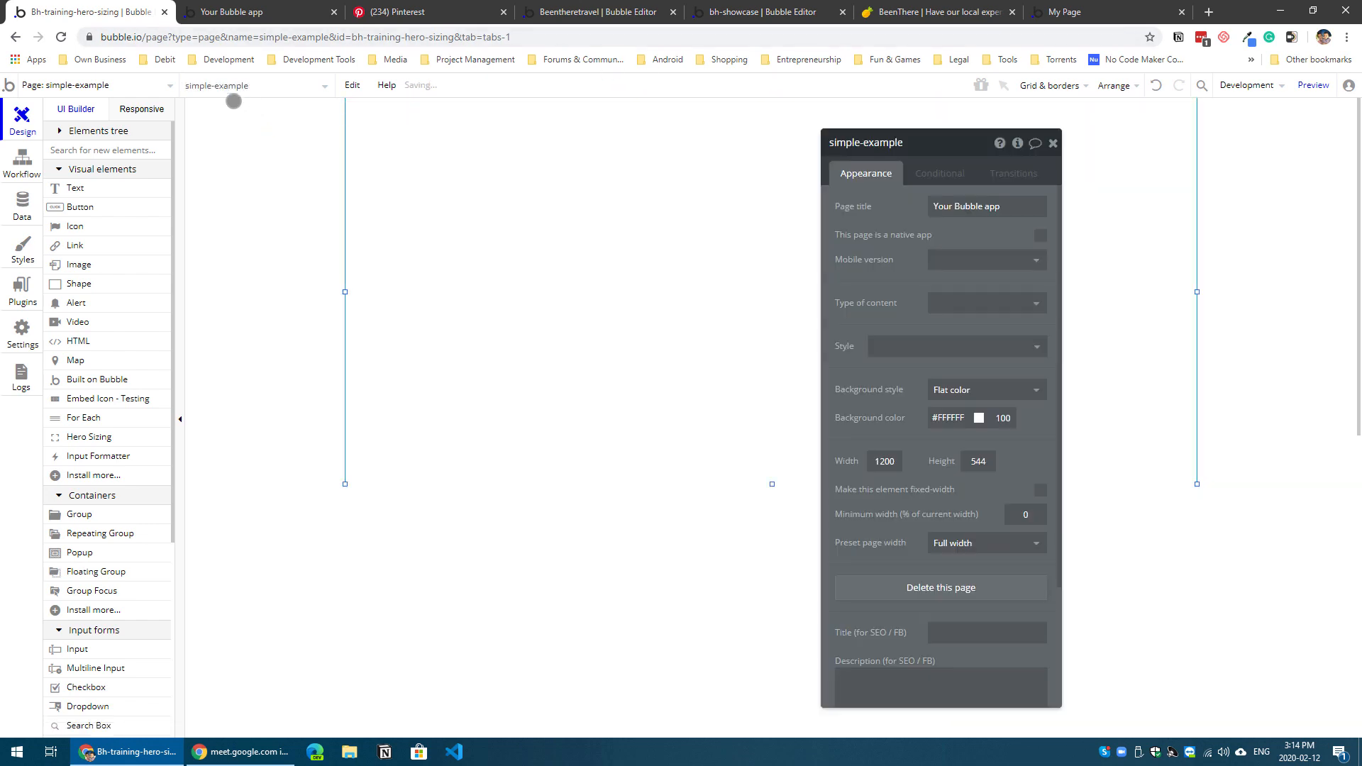
left_click(121, 79)
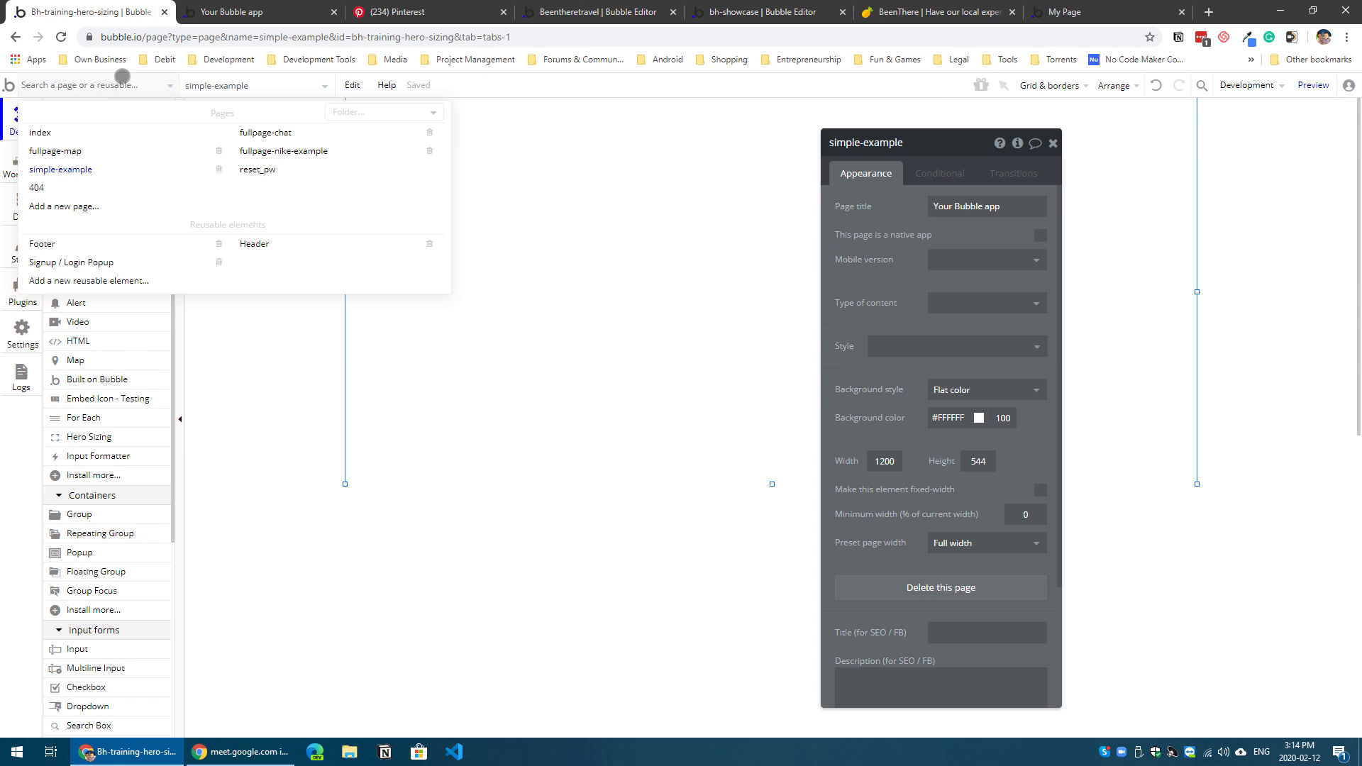
left_click(715, 240)
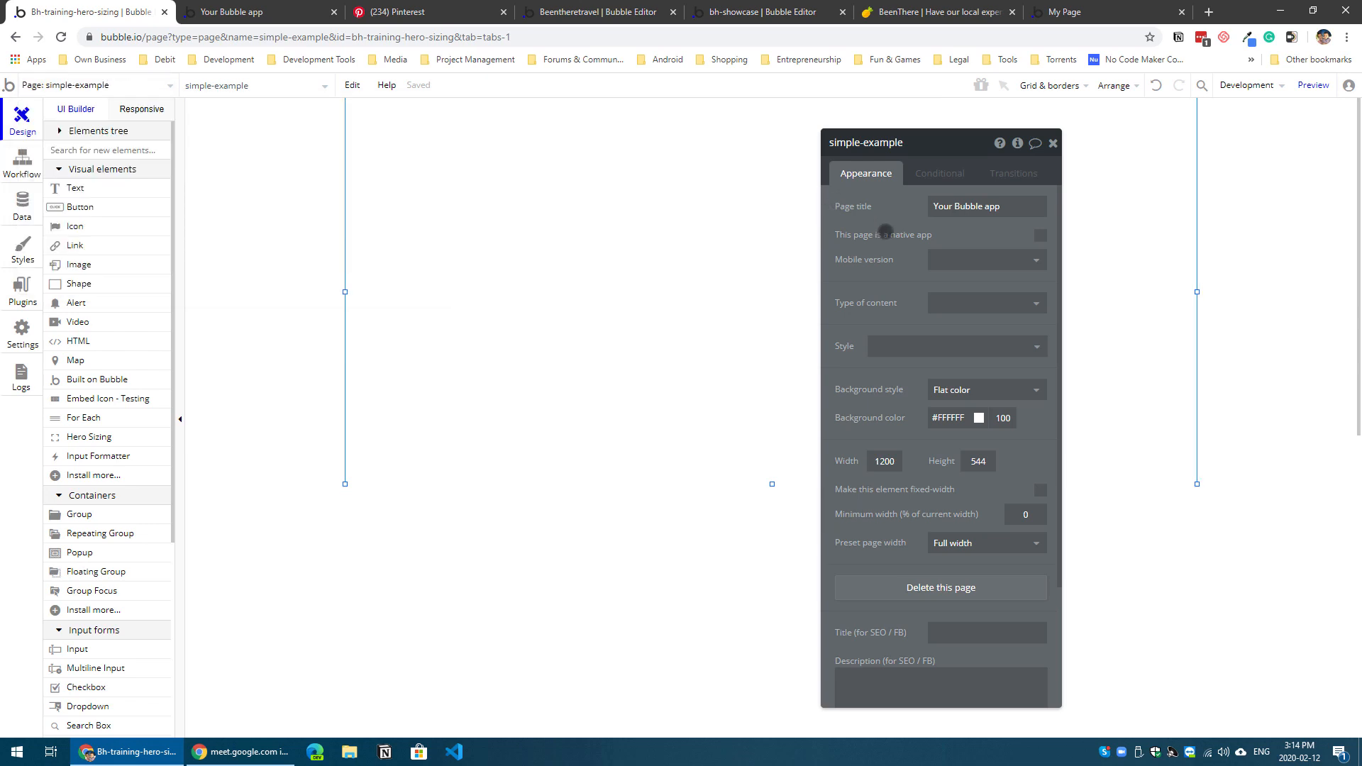
Step: Draw a group about 747 px wide at the page's upper-left corner and stretch it to 544 px high
left_click_drag(885, 232, 1082, 254)
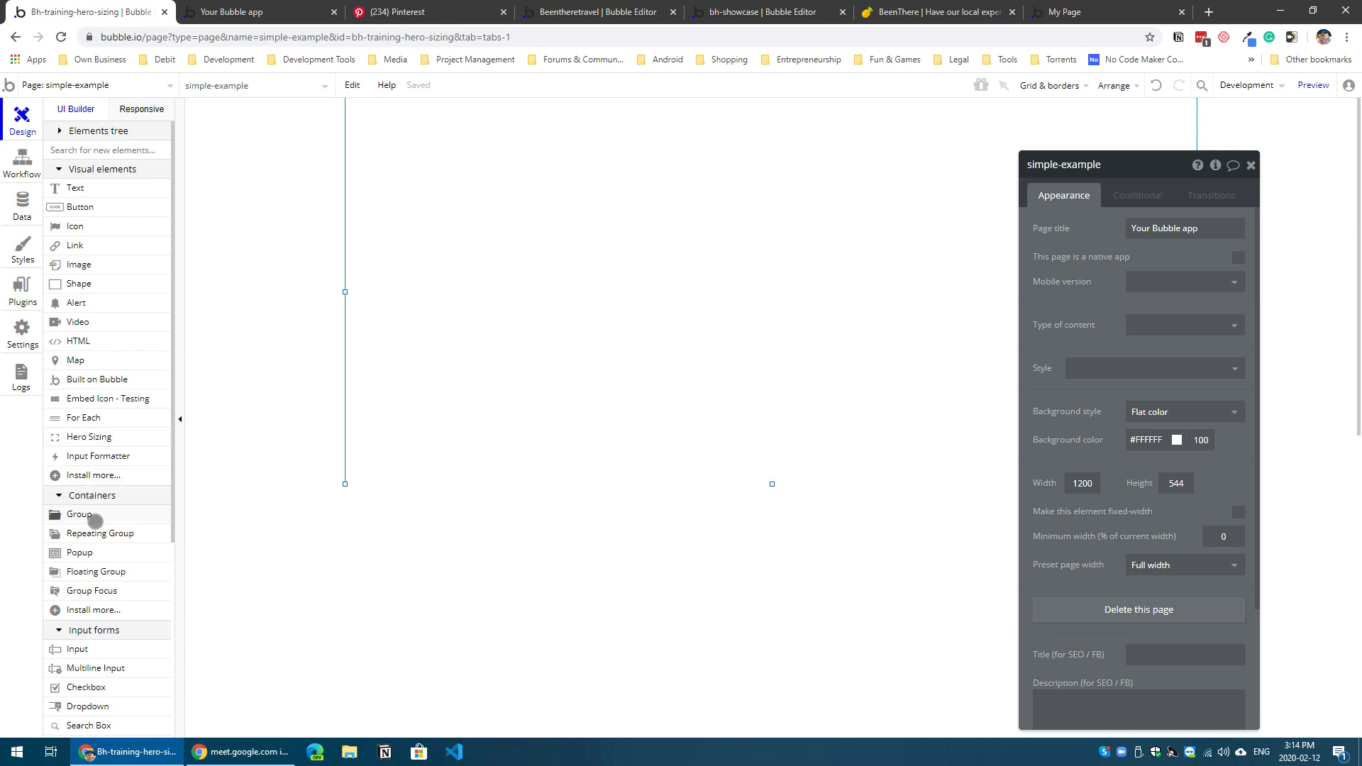
left_click(78, 514)
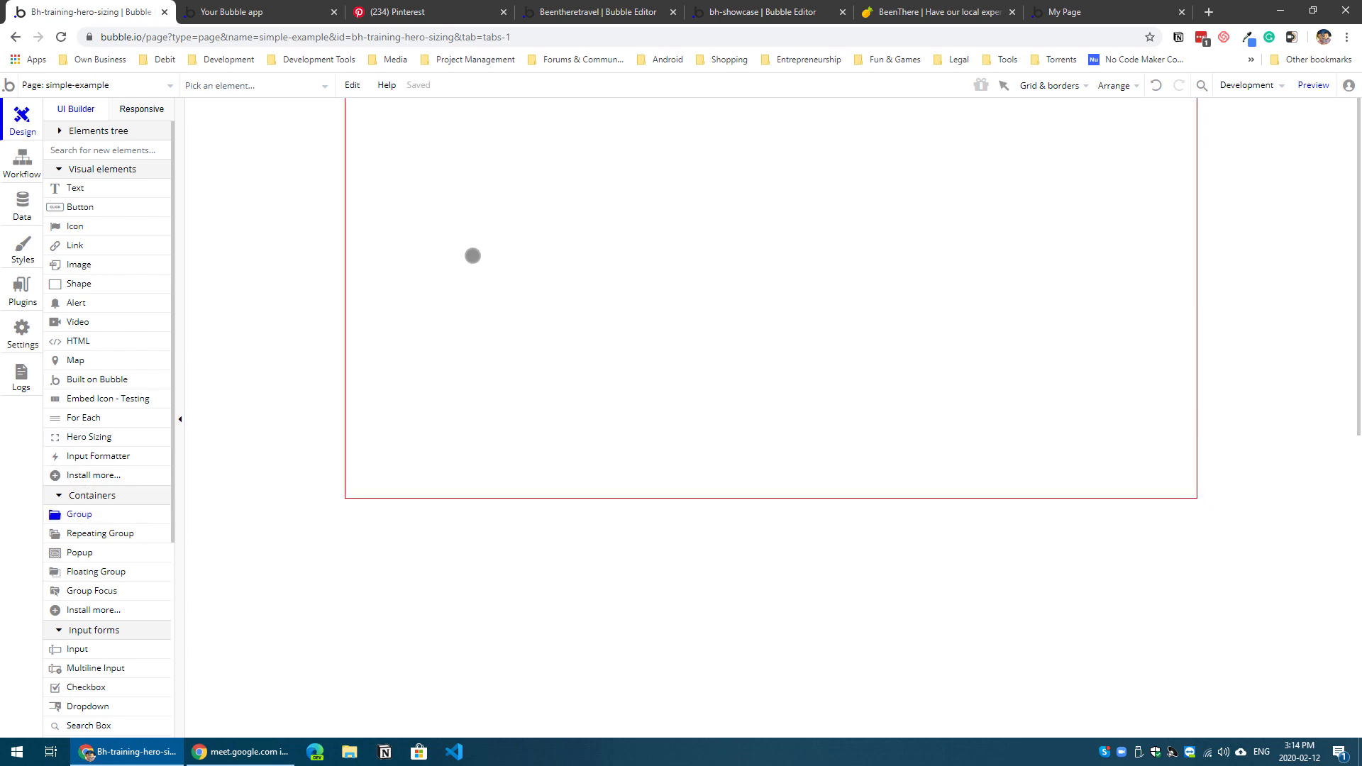
left_click_drag(430, 156, 943, 457)
left_click_drag(660, 378, 526, 268)
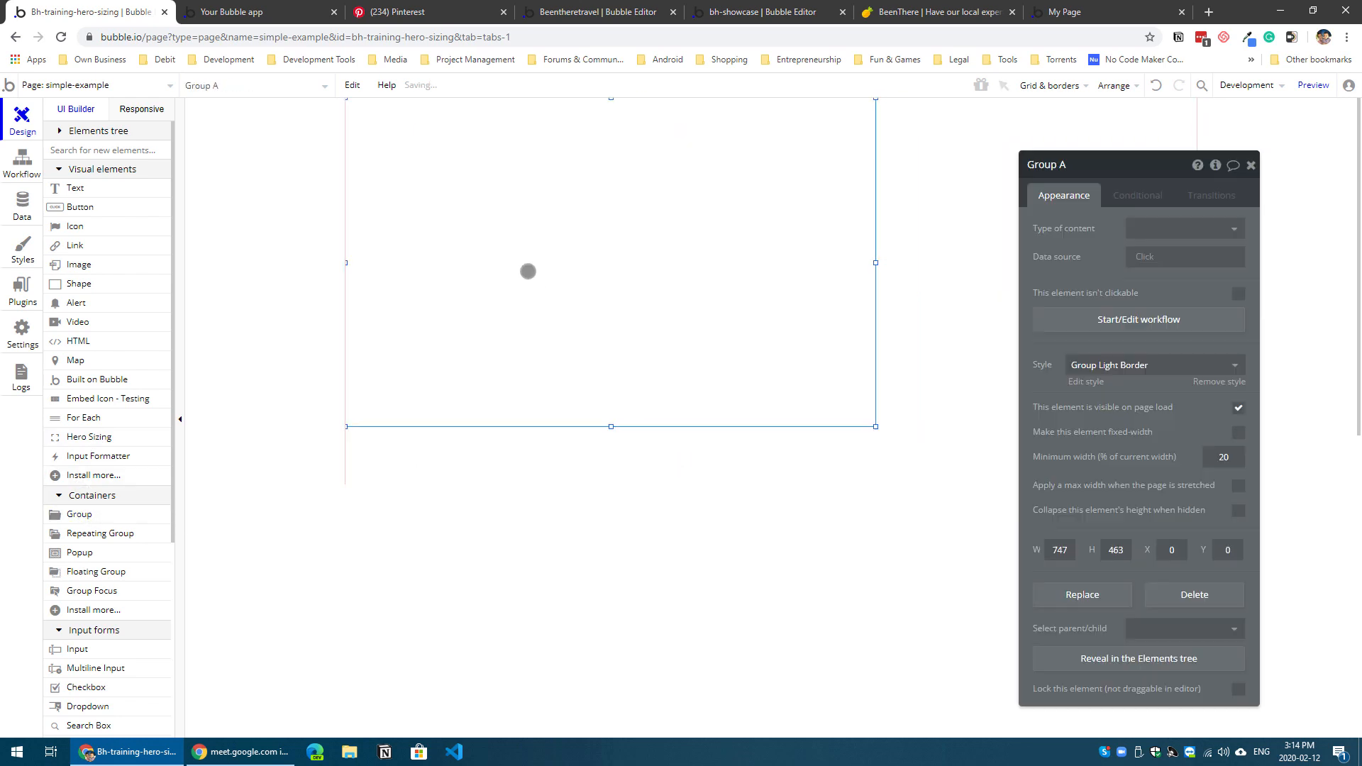
left_click_drag(611, 427, 608, 483)
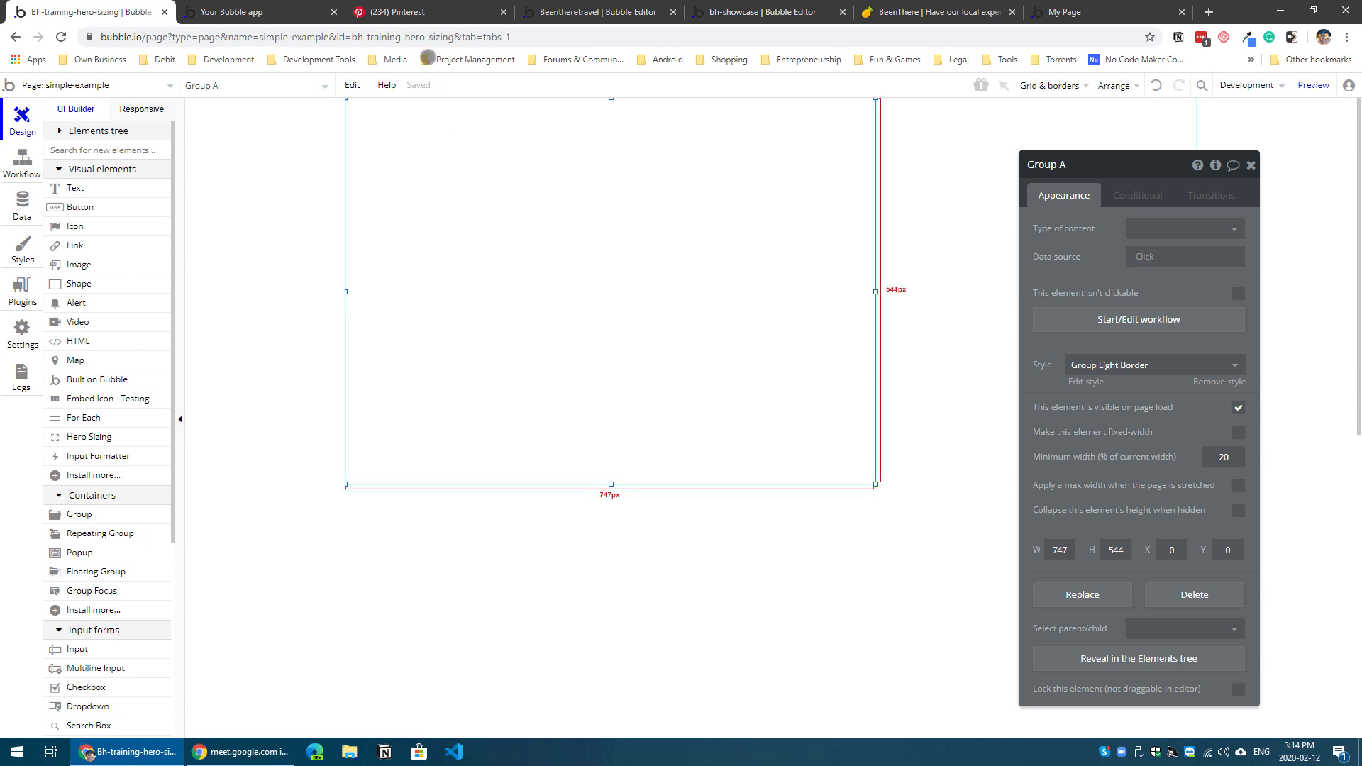
Step: Check the hero section in the Pinterest reference, and set the group's height to 500 px in the Bubble editor
left_click(411, 11)
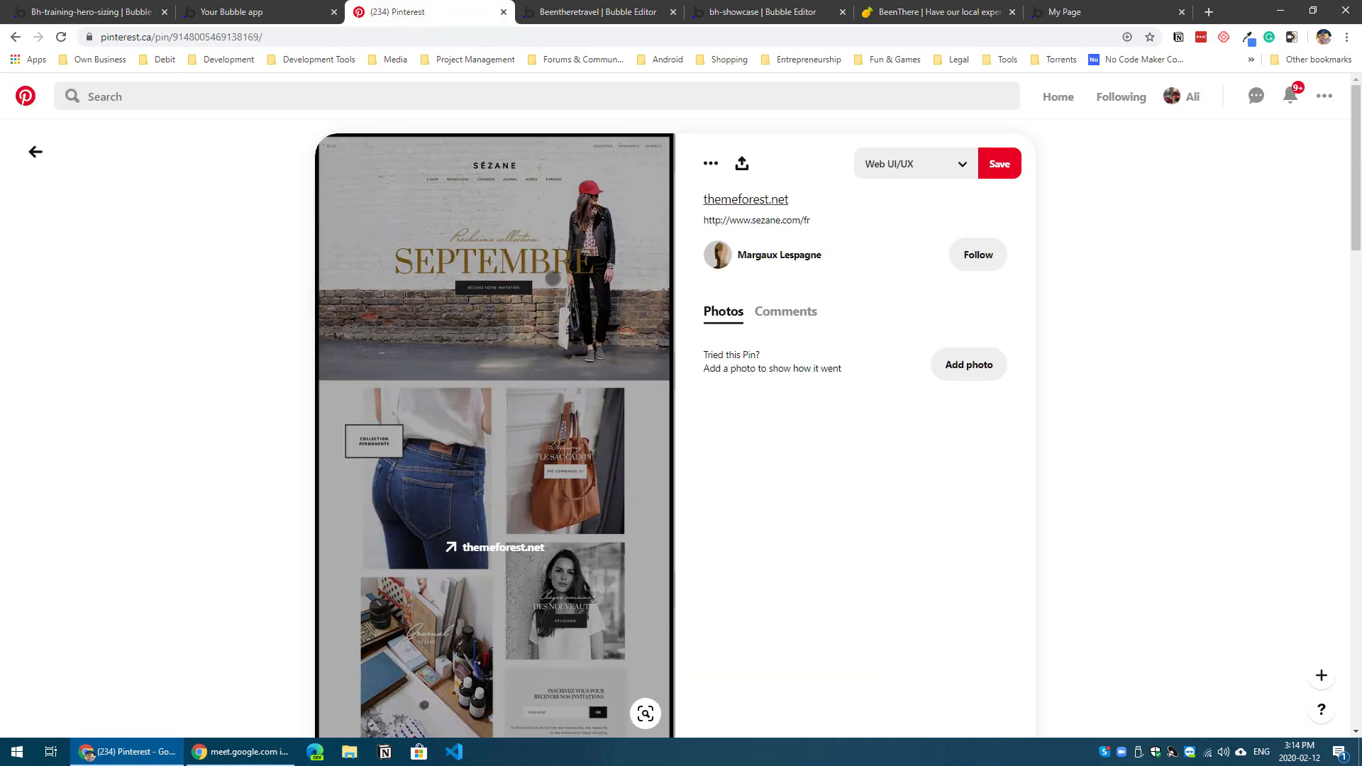
left_click(100, 11)
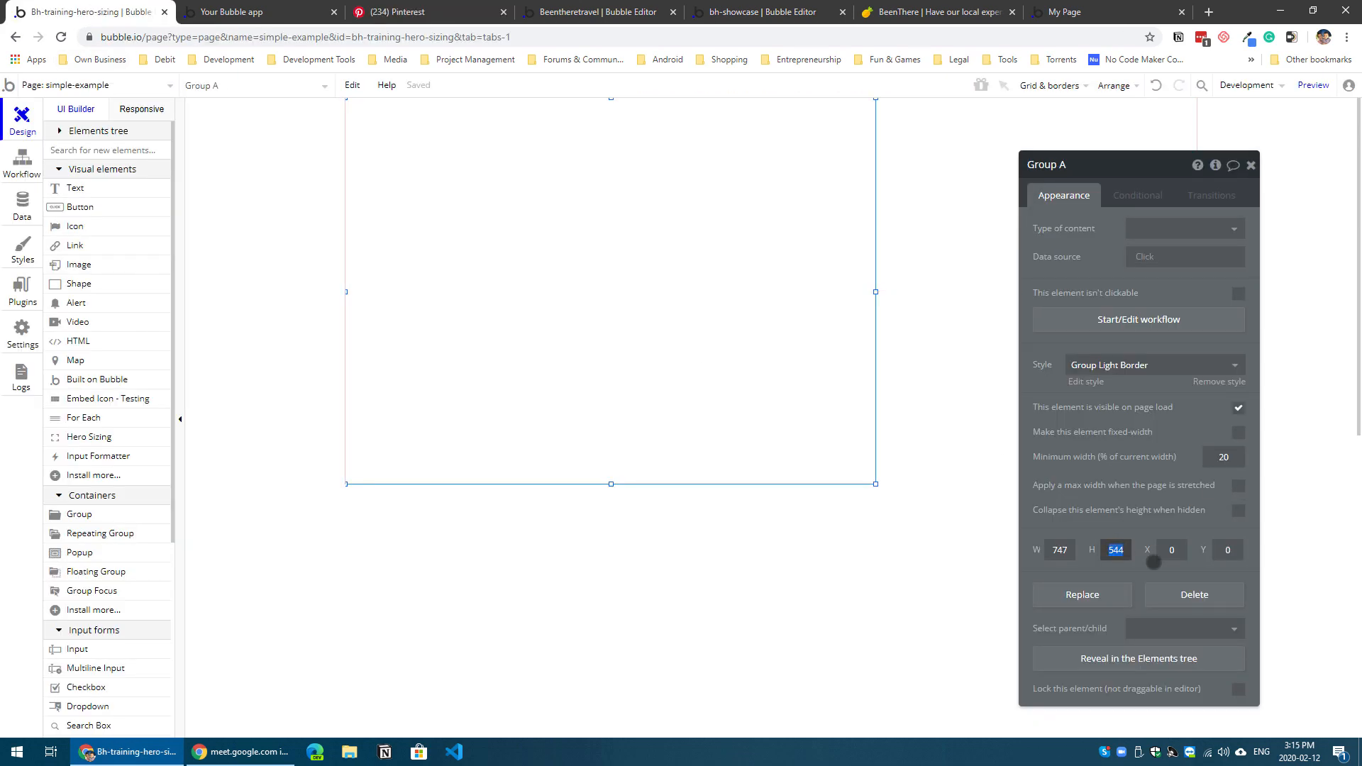
left_click(919, 411)
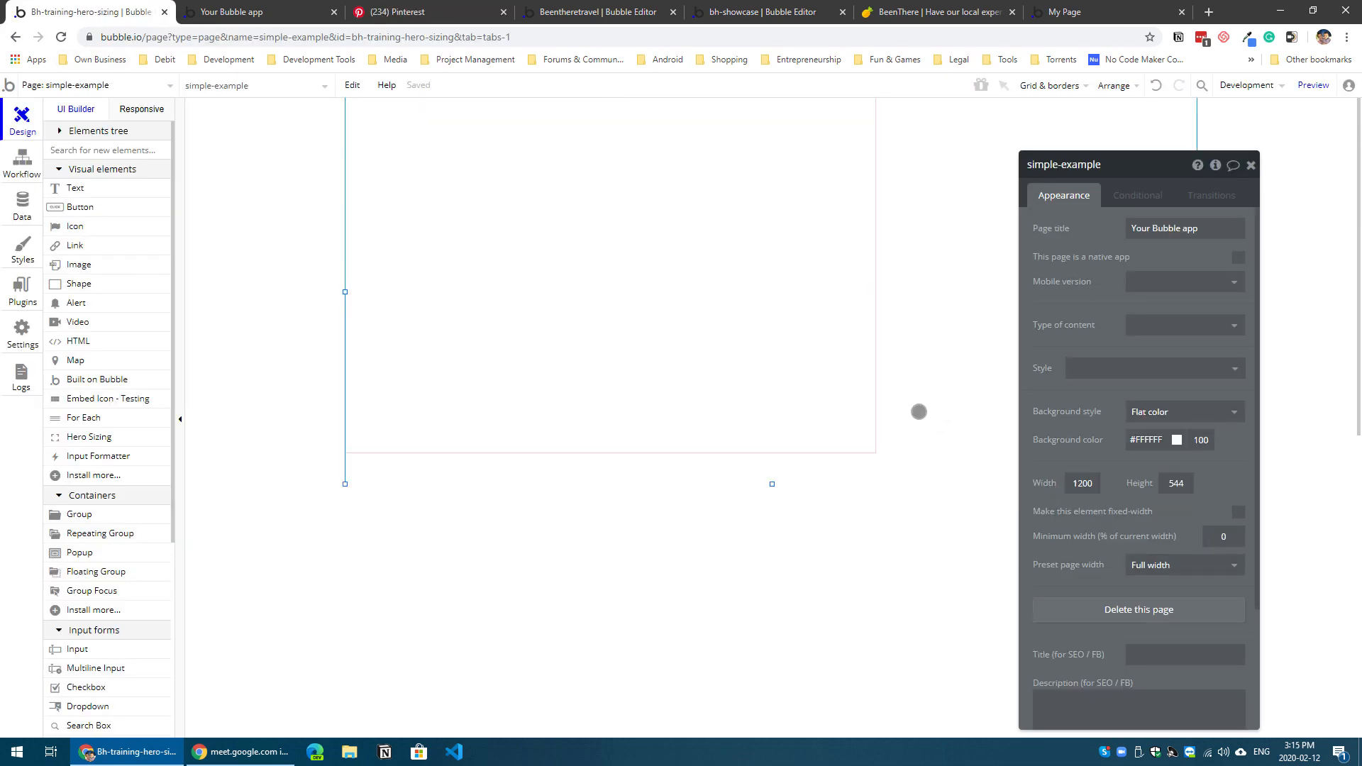
Step: Stretch the page to about 793 px high and widen the group to the full 1200 px page width
left_click_drag(772, 483, 780, 661)
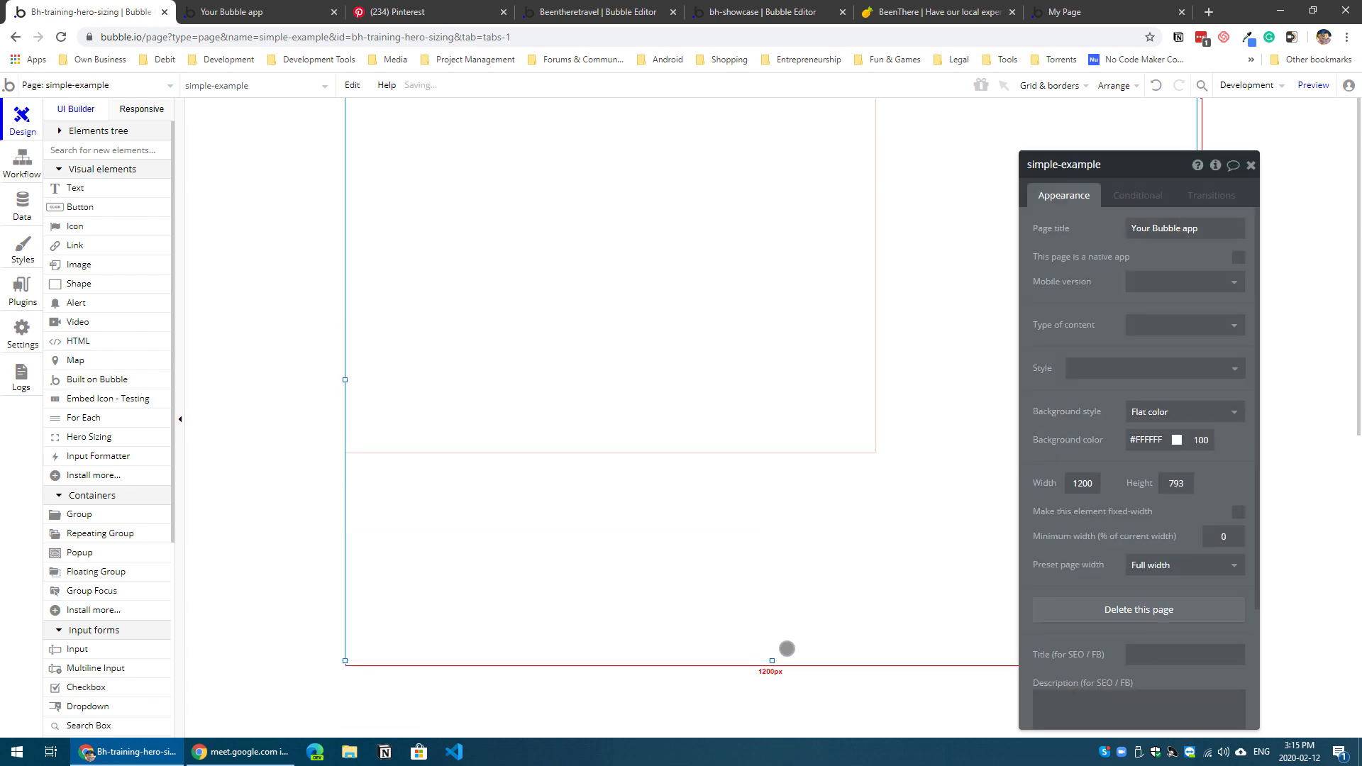
left_click(826, 408)
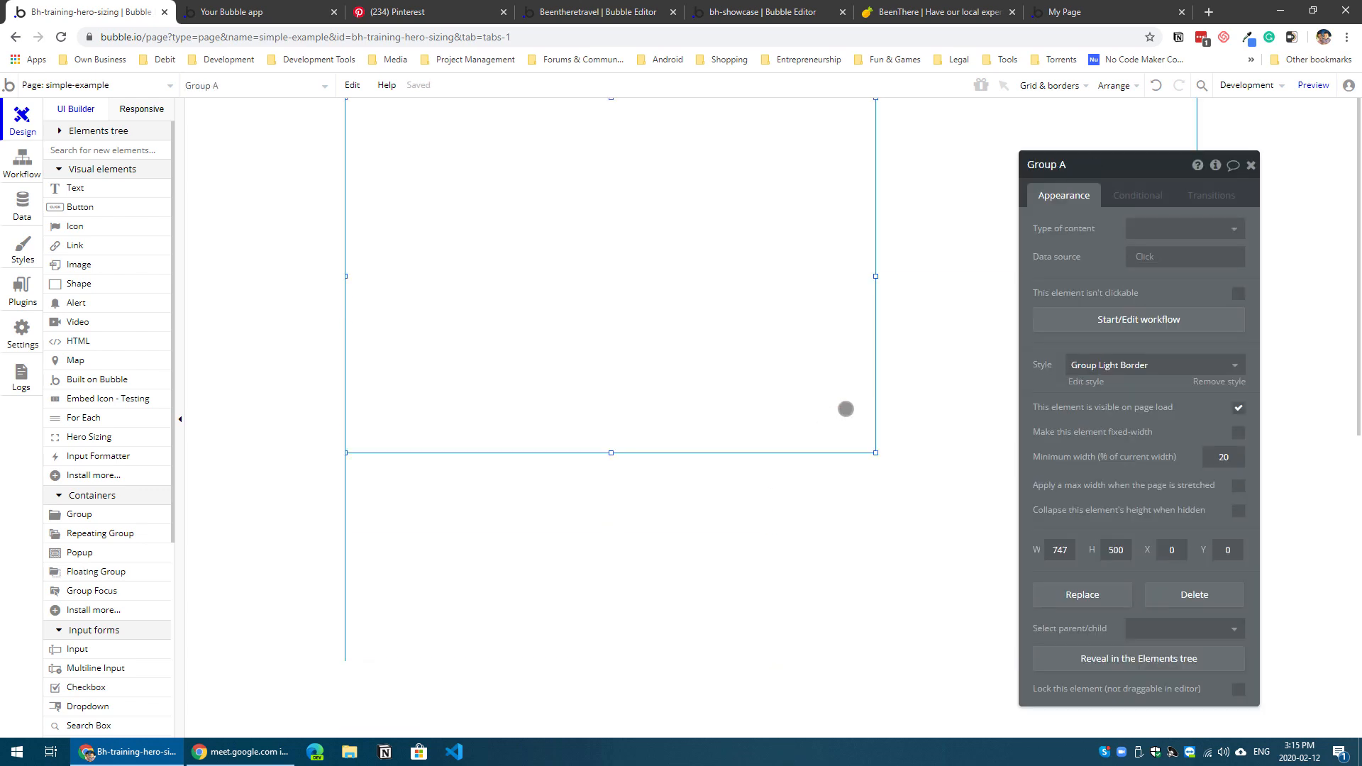
left_click_drag(875, 276, 1219, 322)
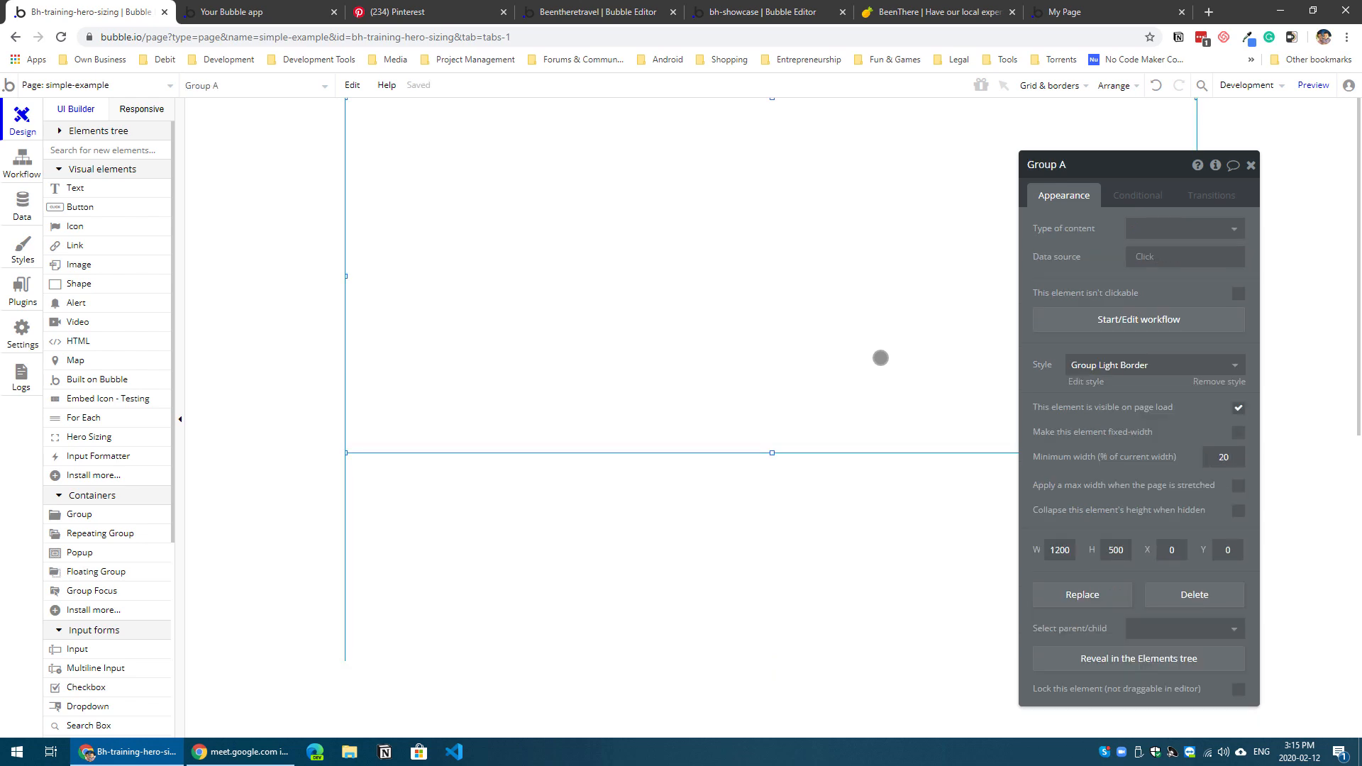
Step: Remove the group's style and give it a free motorcycle photo as background image, centered and as wide as the parent element
left_click(1219, 382)
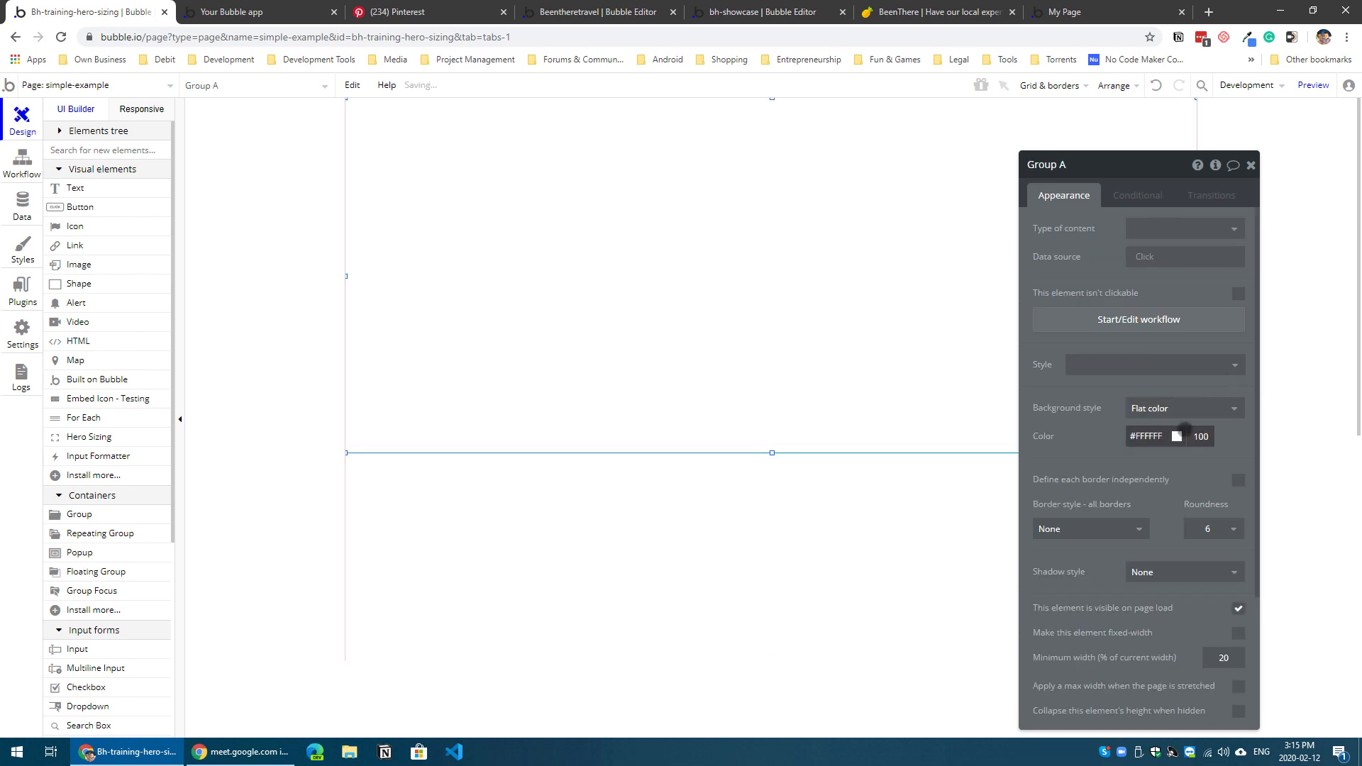
left_click(1154, 407)
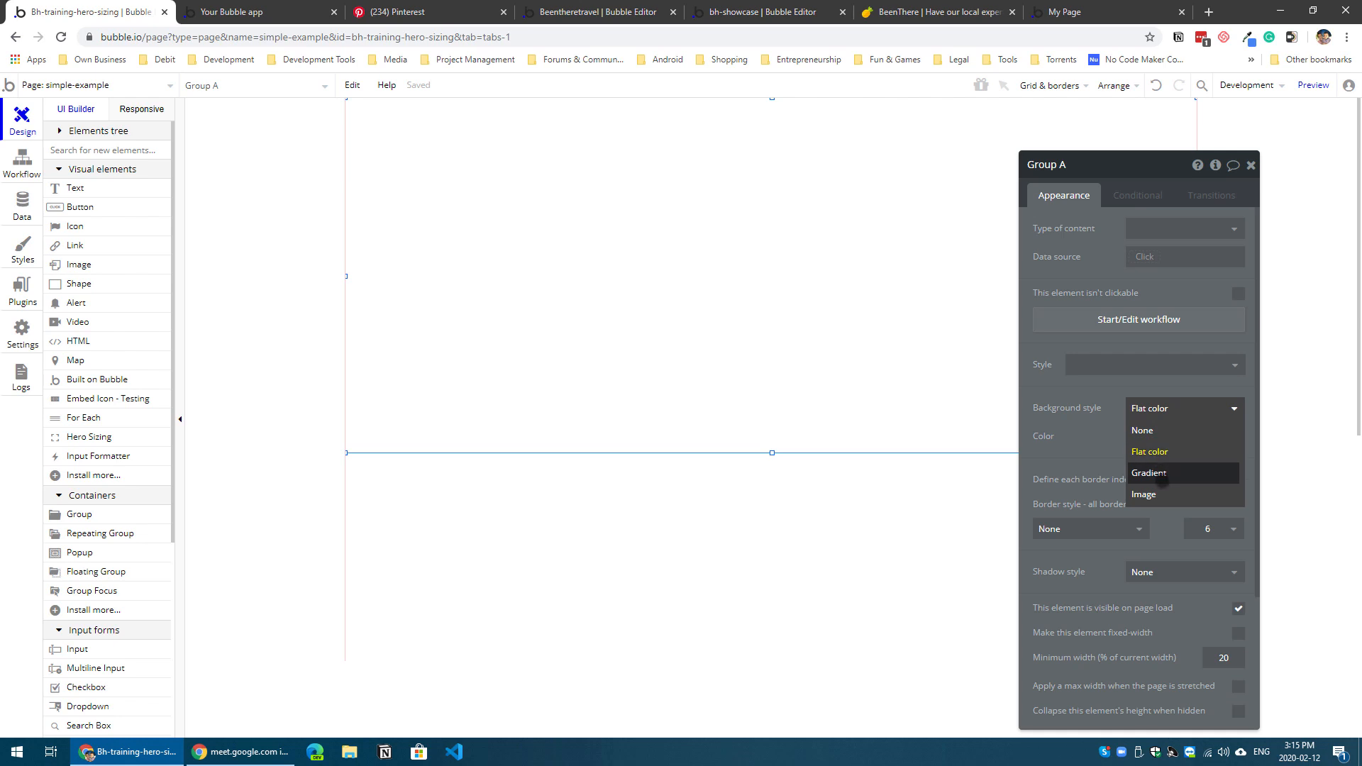
left_click(1149, 494)
left_click(1178, 510)
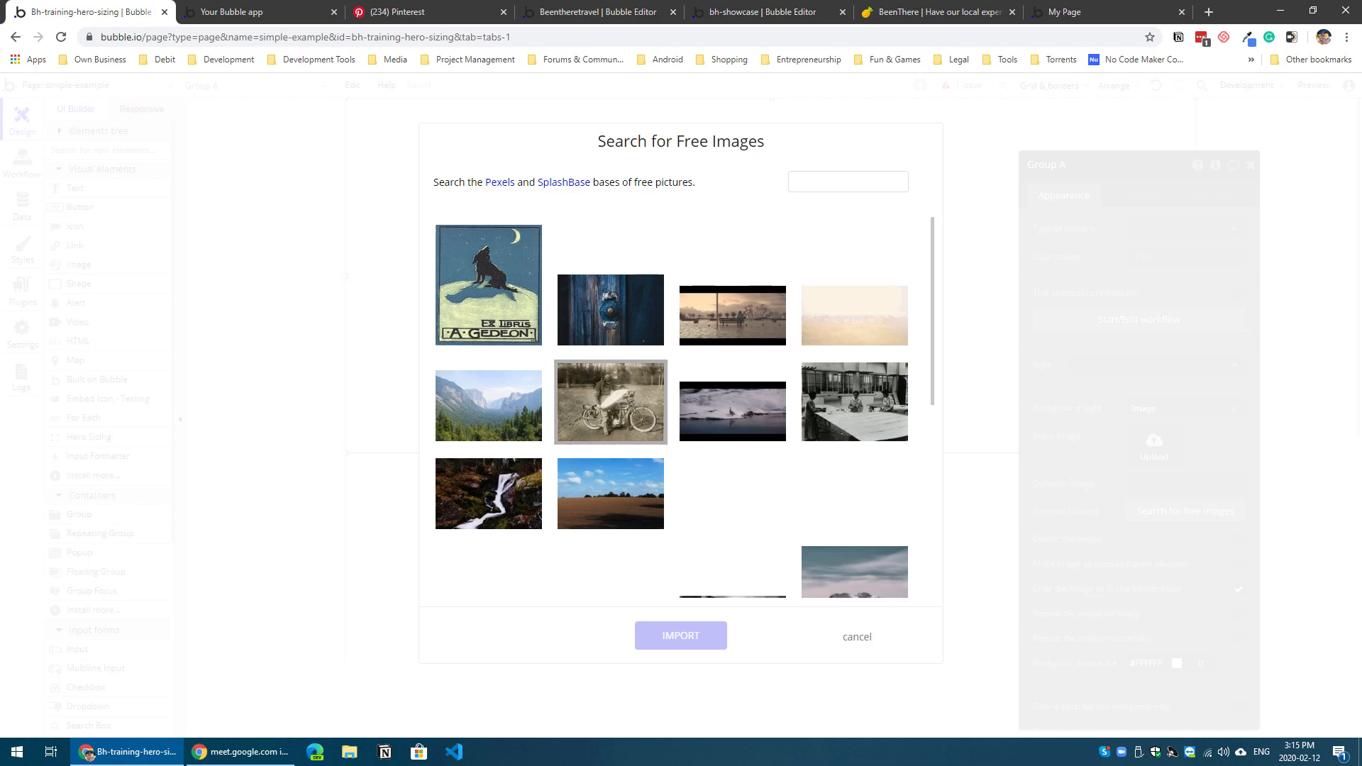
left_click(610, 401)
left_click(681, 636)
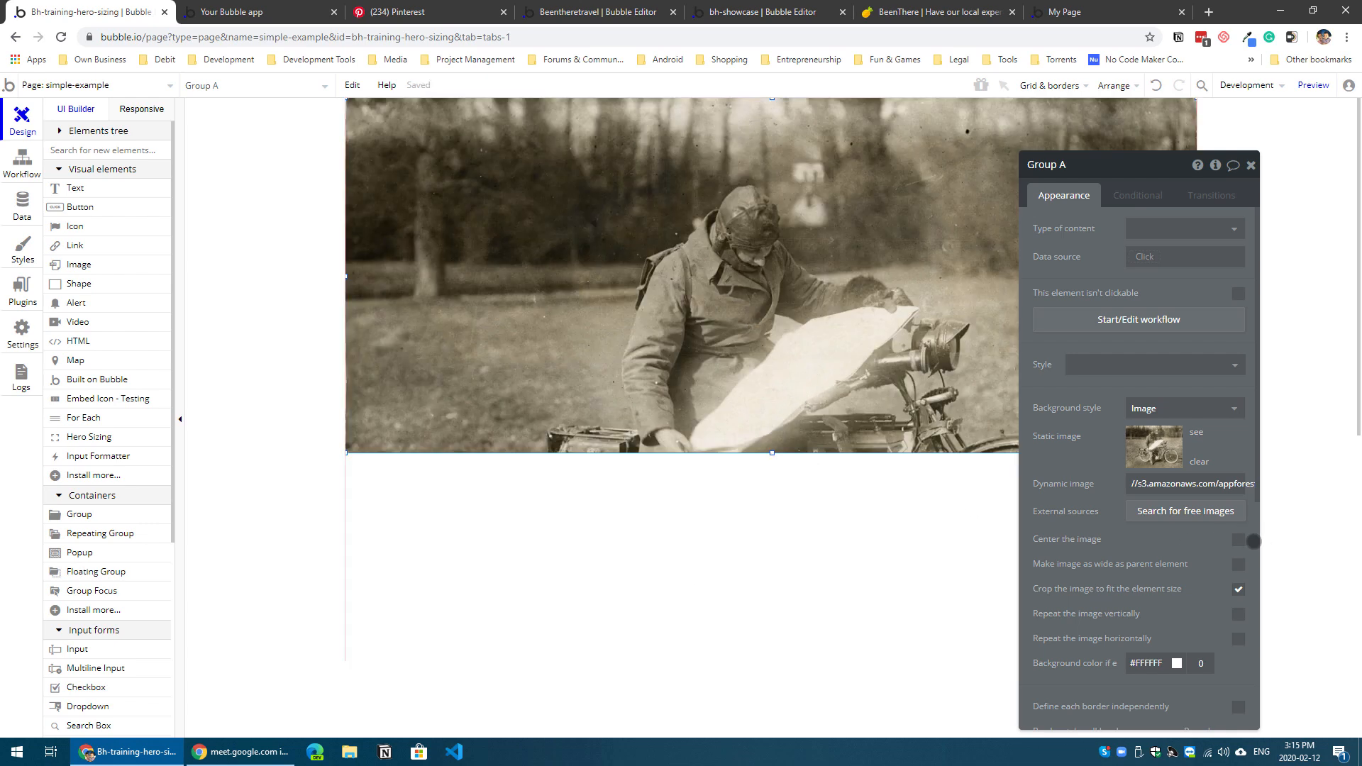
left_click(1239, 541)
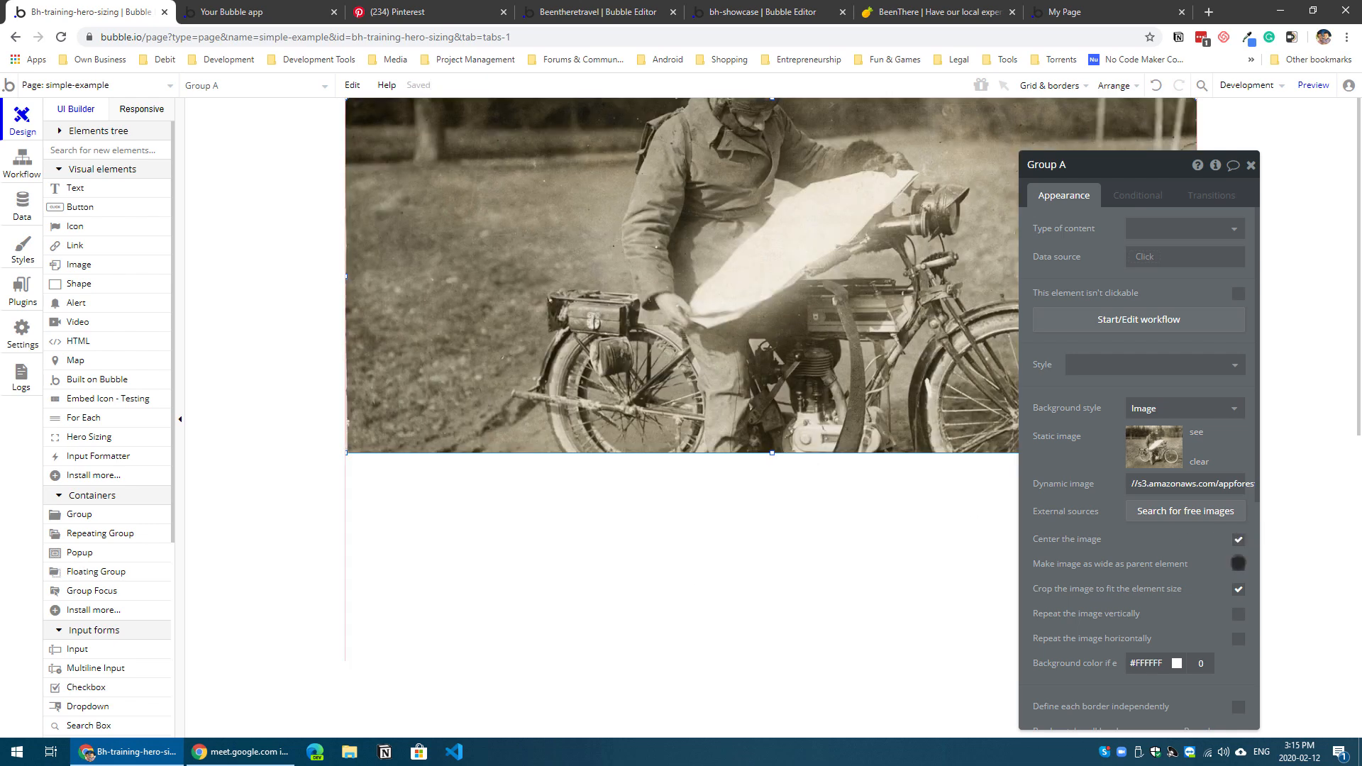
left_click(1238, 564)
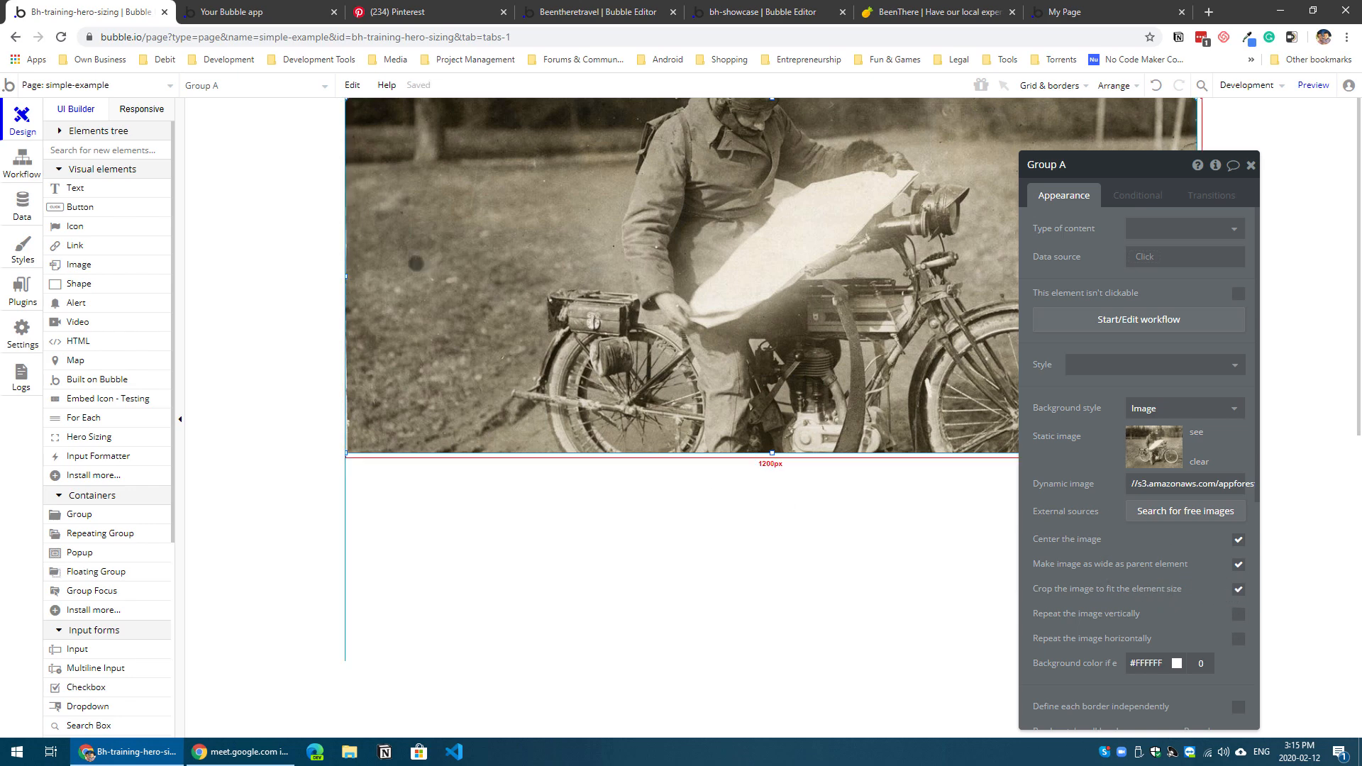
Step: Preview the simple-example page with its motorcycle image group, and return to the Bubble editor
left_click(259, 14)
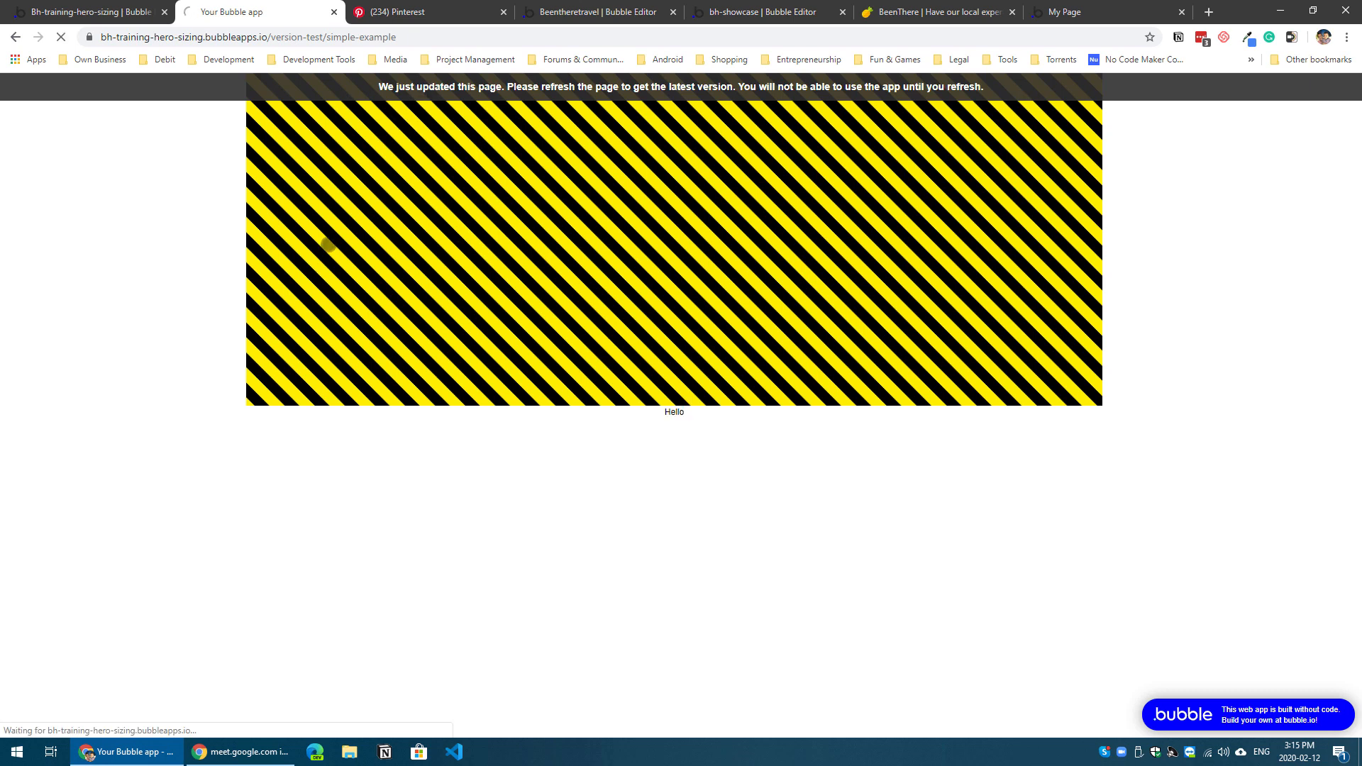
left_click(121, 13)
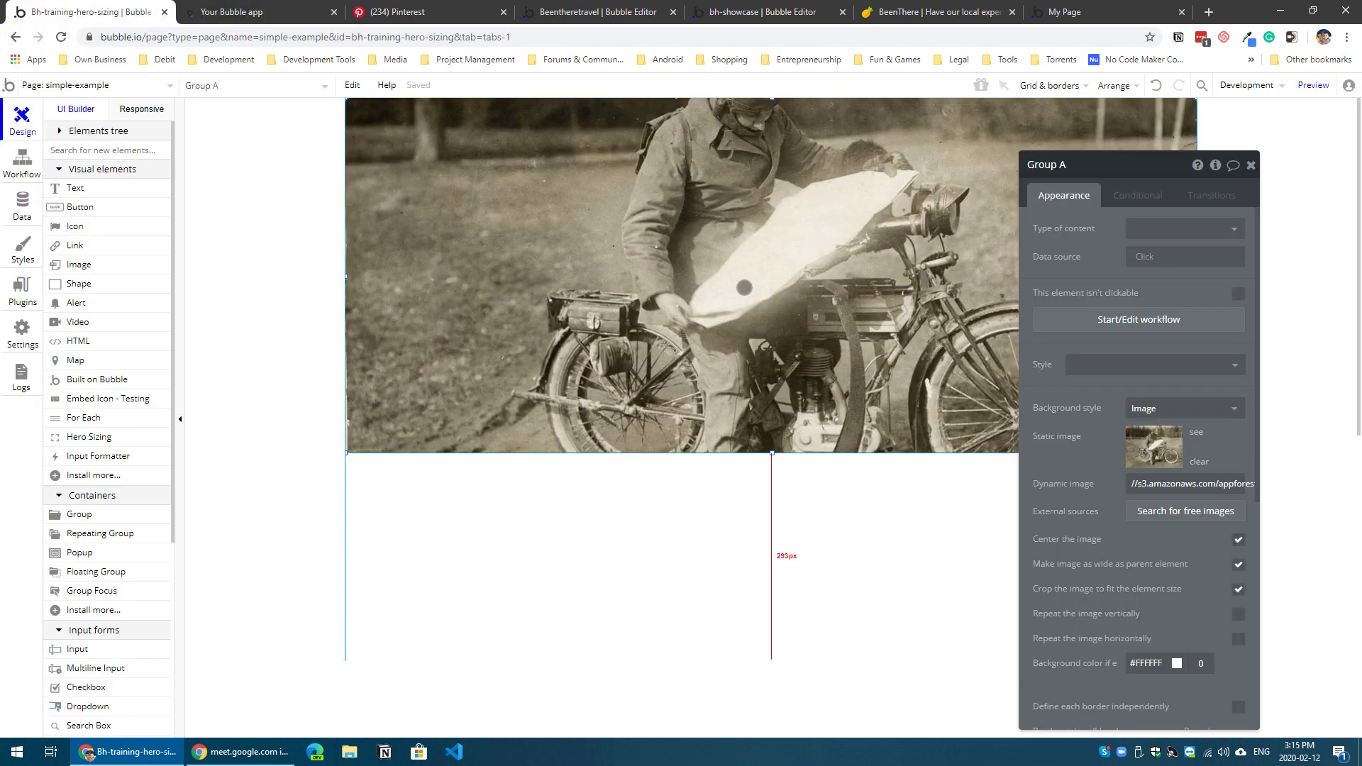
left_click(234, 12)
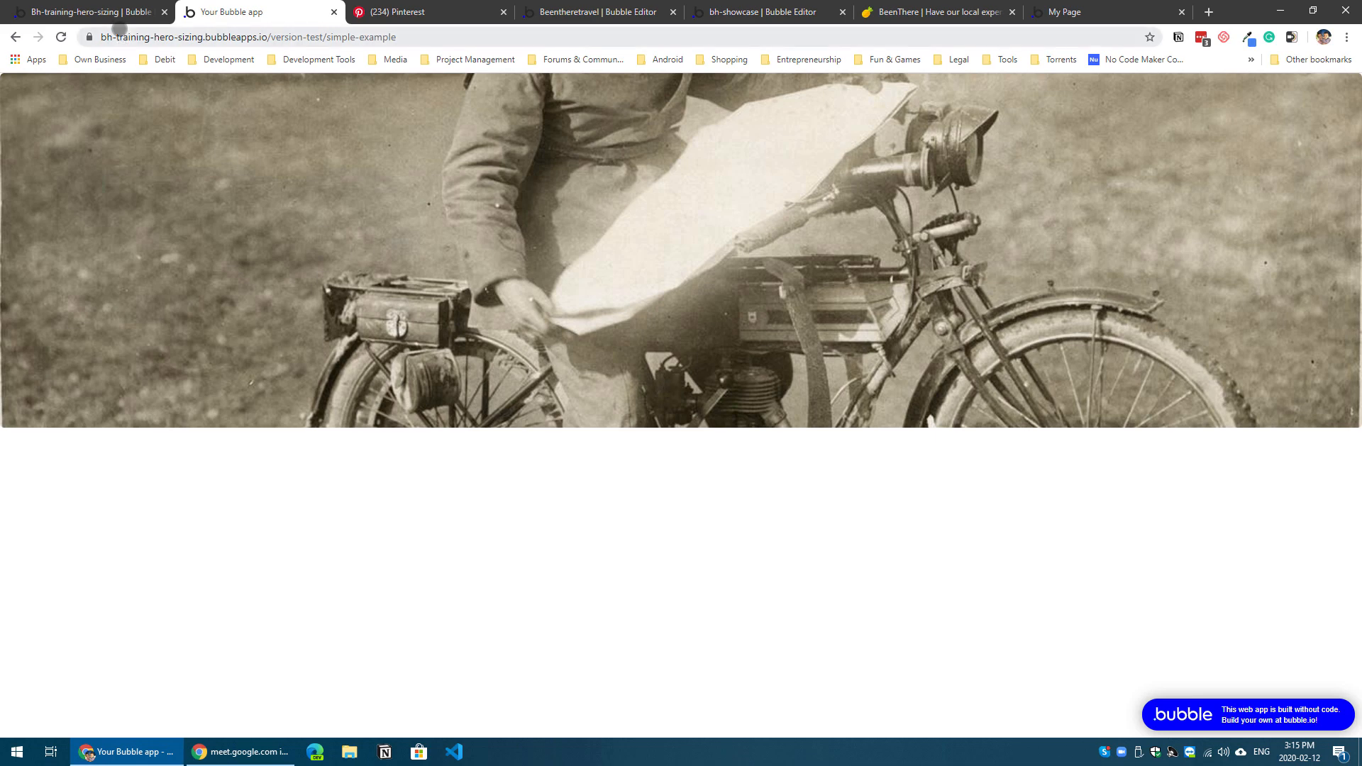
left_click(116, 12)
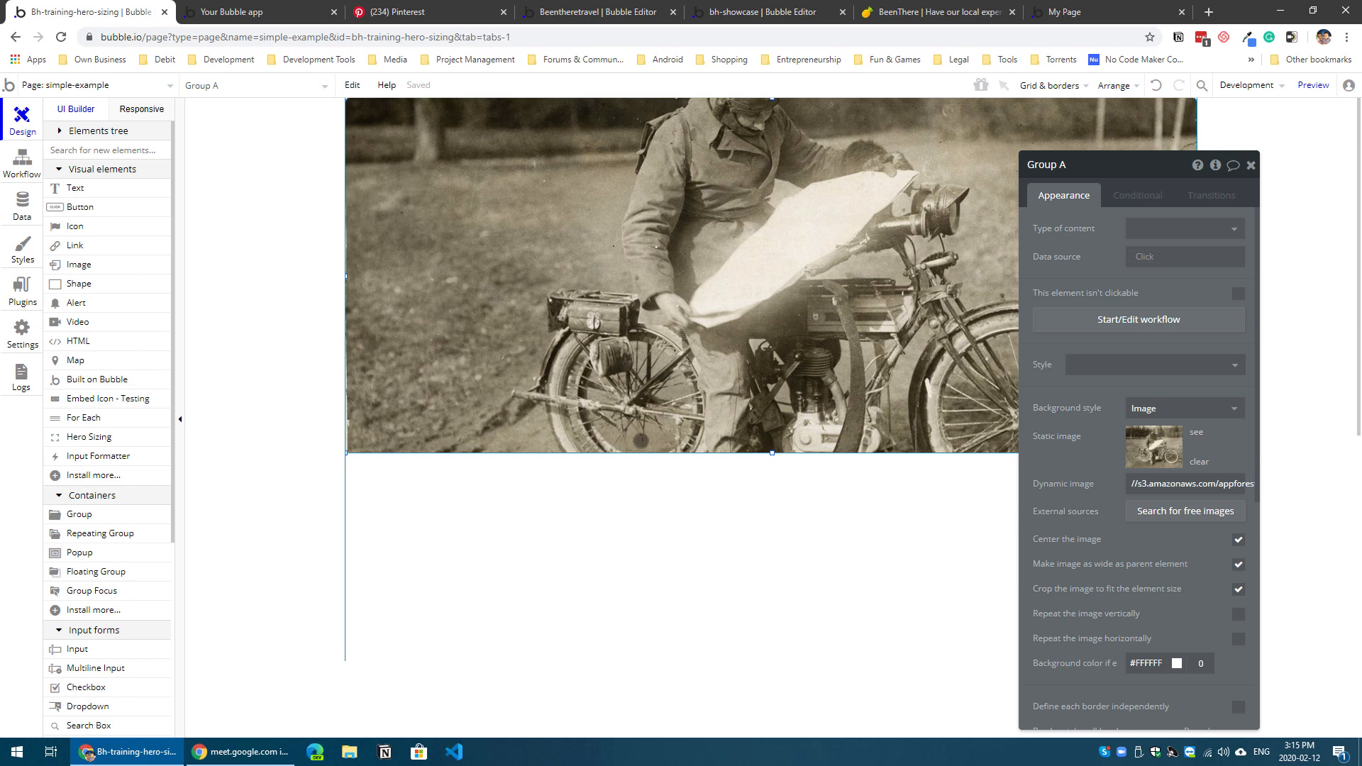
Step: Add a Hero Sizing element spanning the image group's full height, give it the identifier "hero", and center it horizontally
left_click(111, 440)
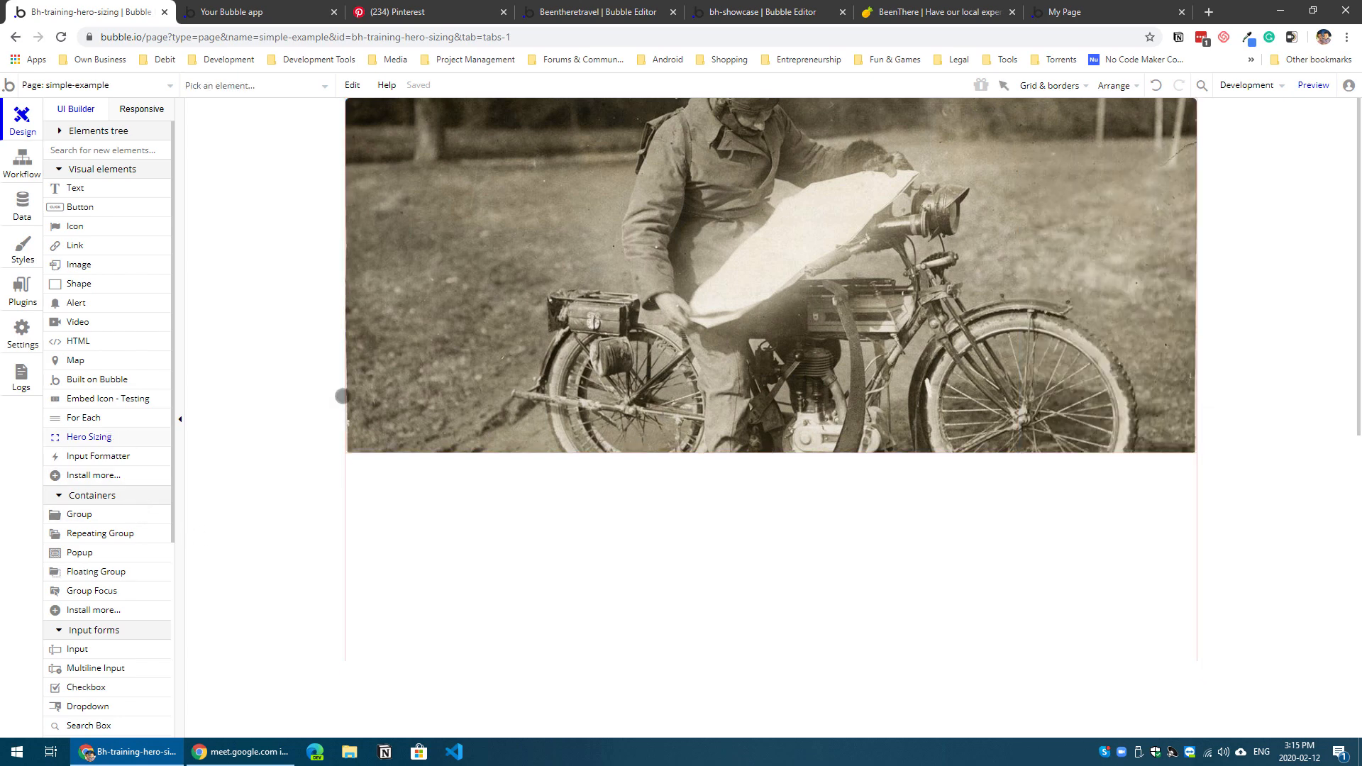
mouse_move(703, 230)
left_mouse_down()
mouse_move(762, 297)
mouse_move(768, 138)
mouse_move(783, 465)
left_mouse_up()
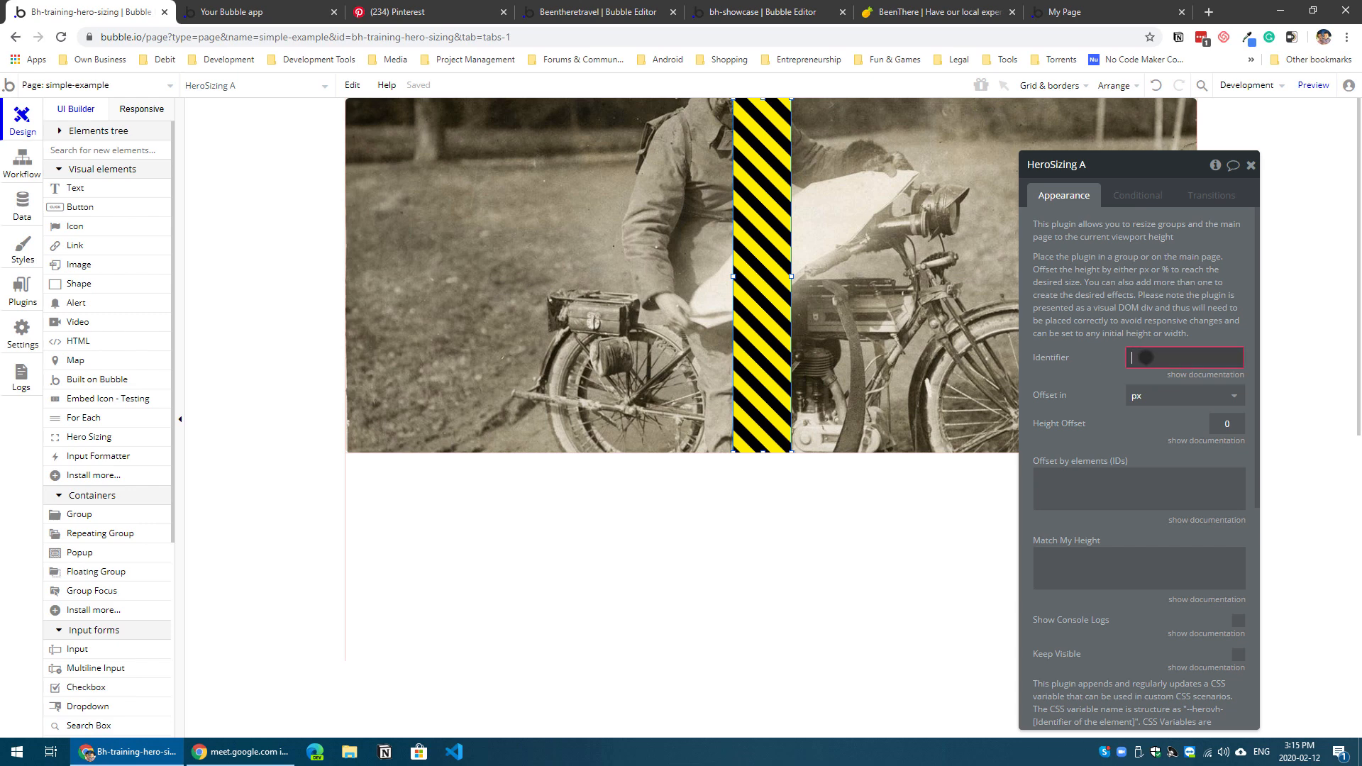
type("ero")
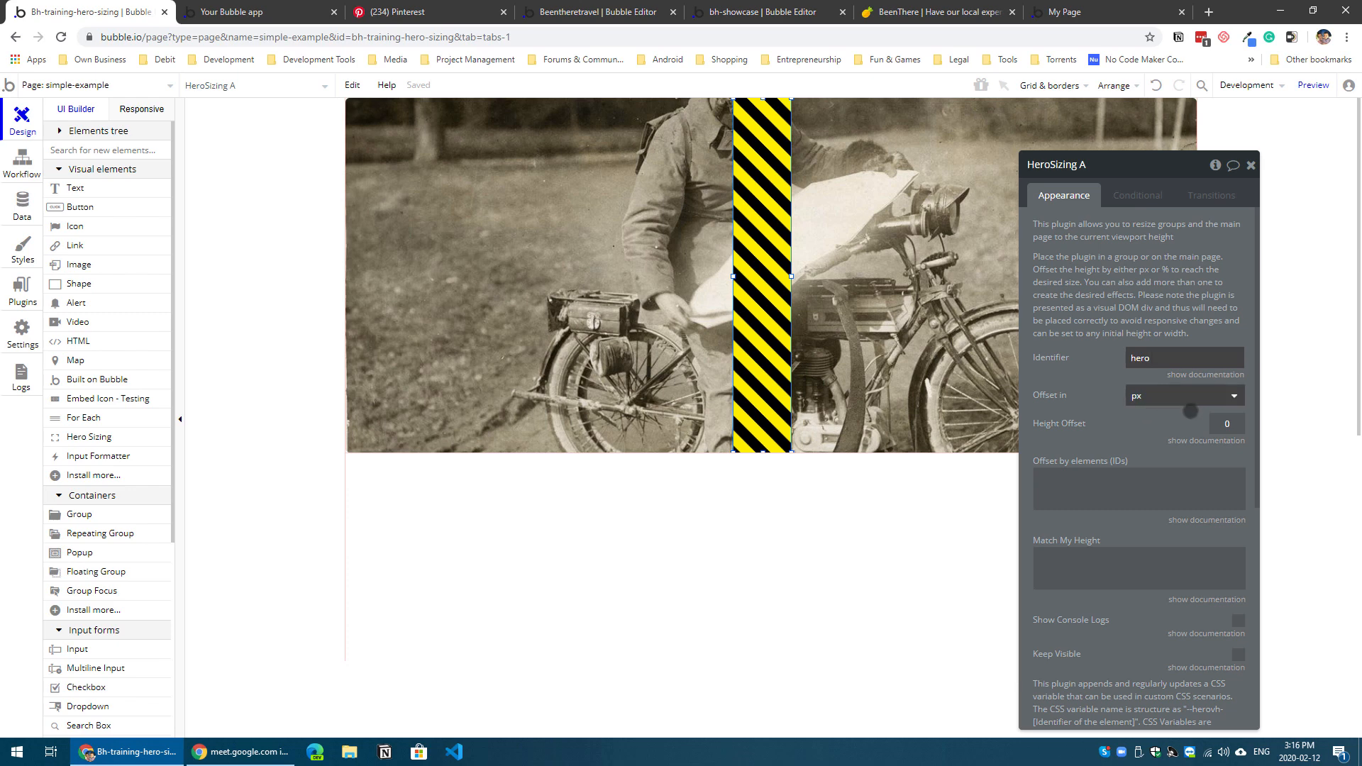
right_click(764, 330)
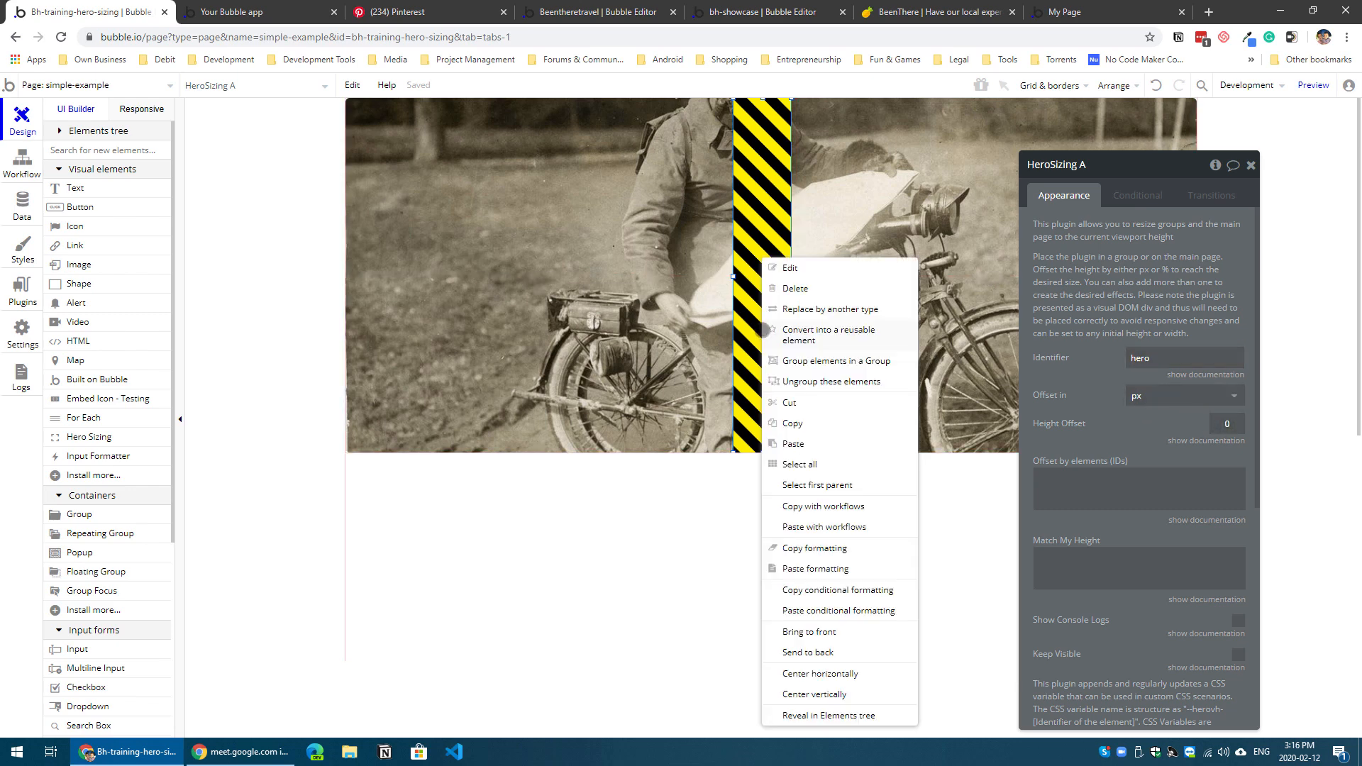
left_click(860, 652)
left_click(811, 602)
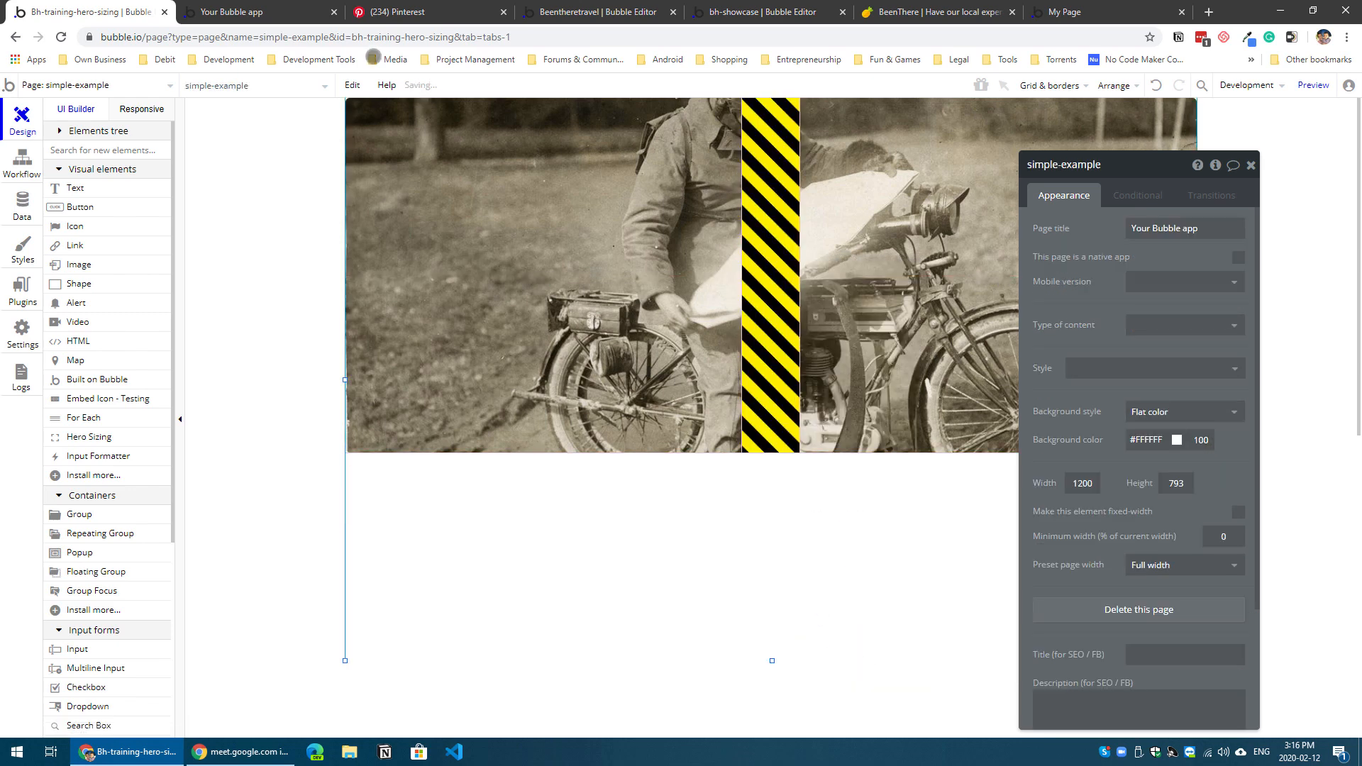
Step: Reload the simple-example preview, inspect the image hero down to its lower edge, and return to the Bubble editor
left_click(283, 6)
key("F5")
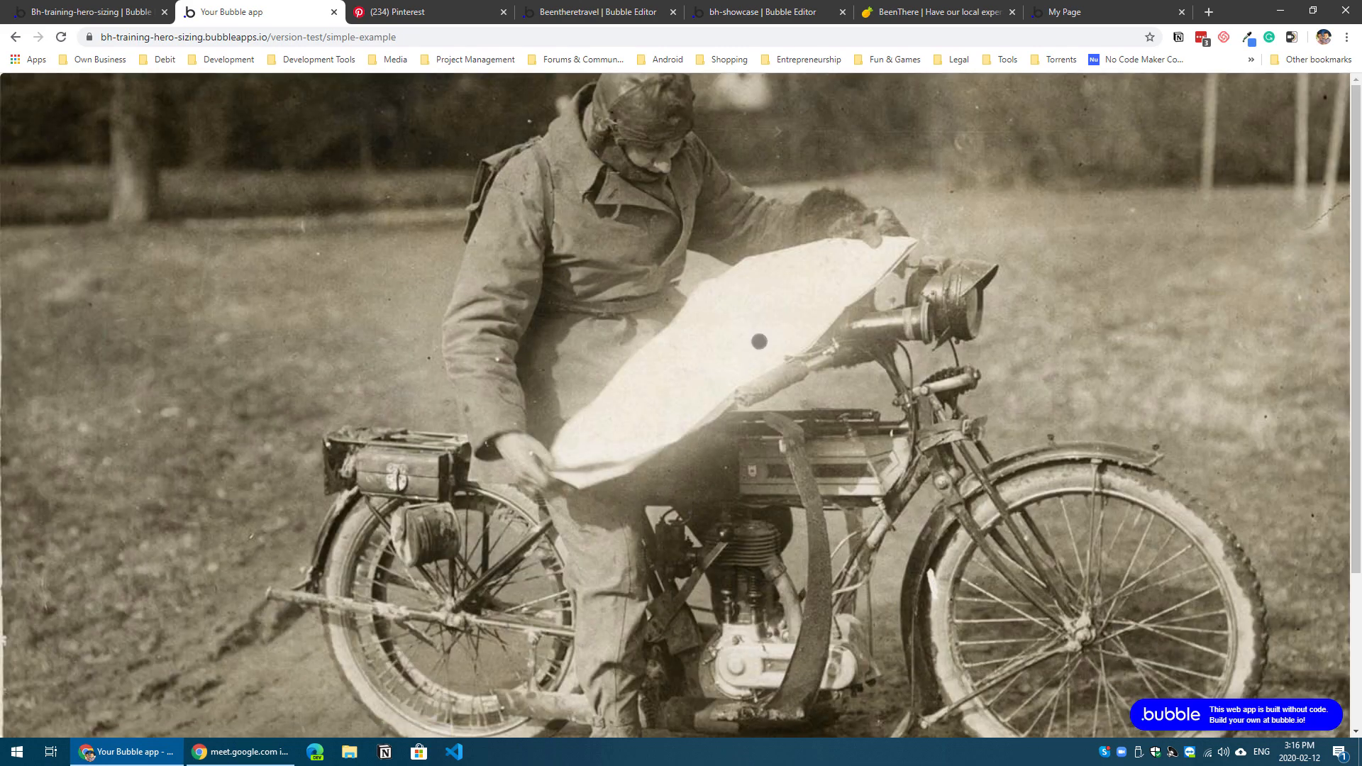
scroll(681, 405, "down", 3)
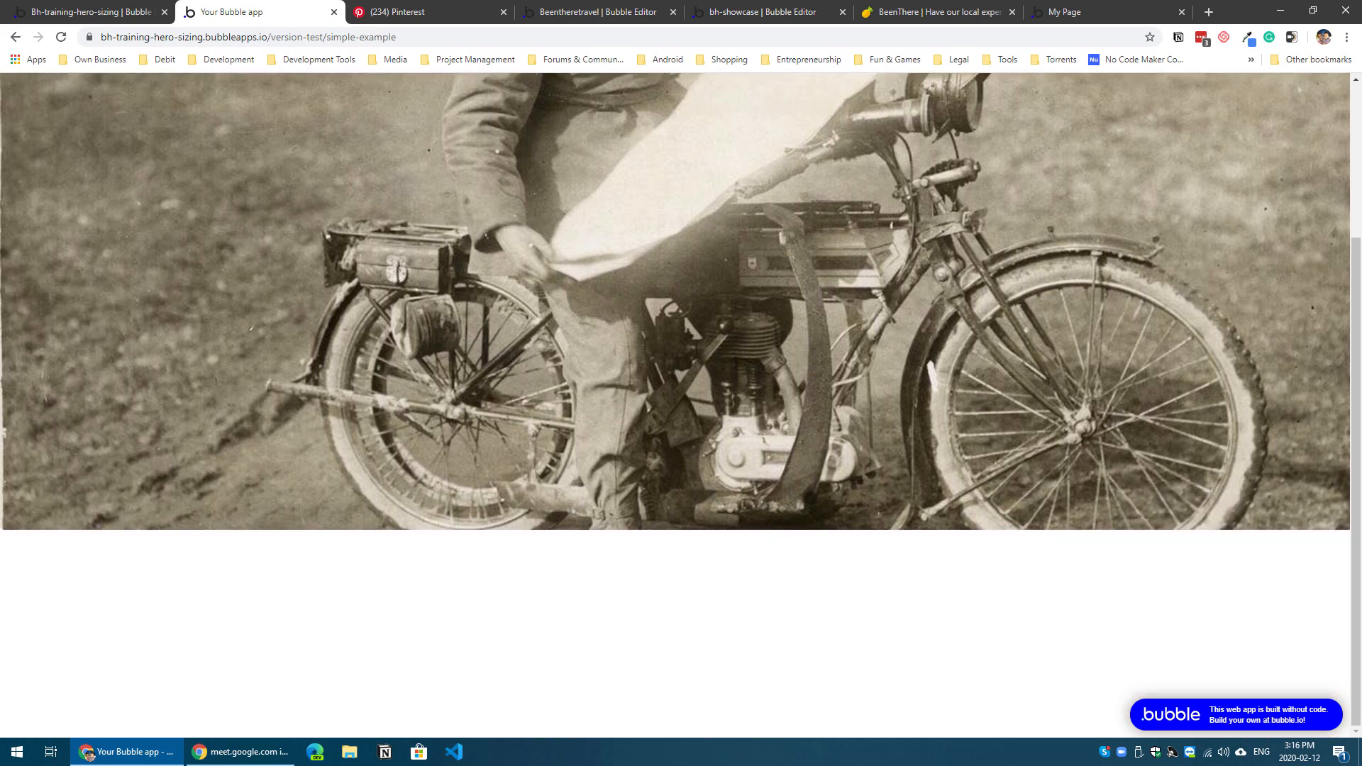
scroll(681, 404, "up", 3)
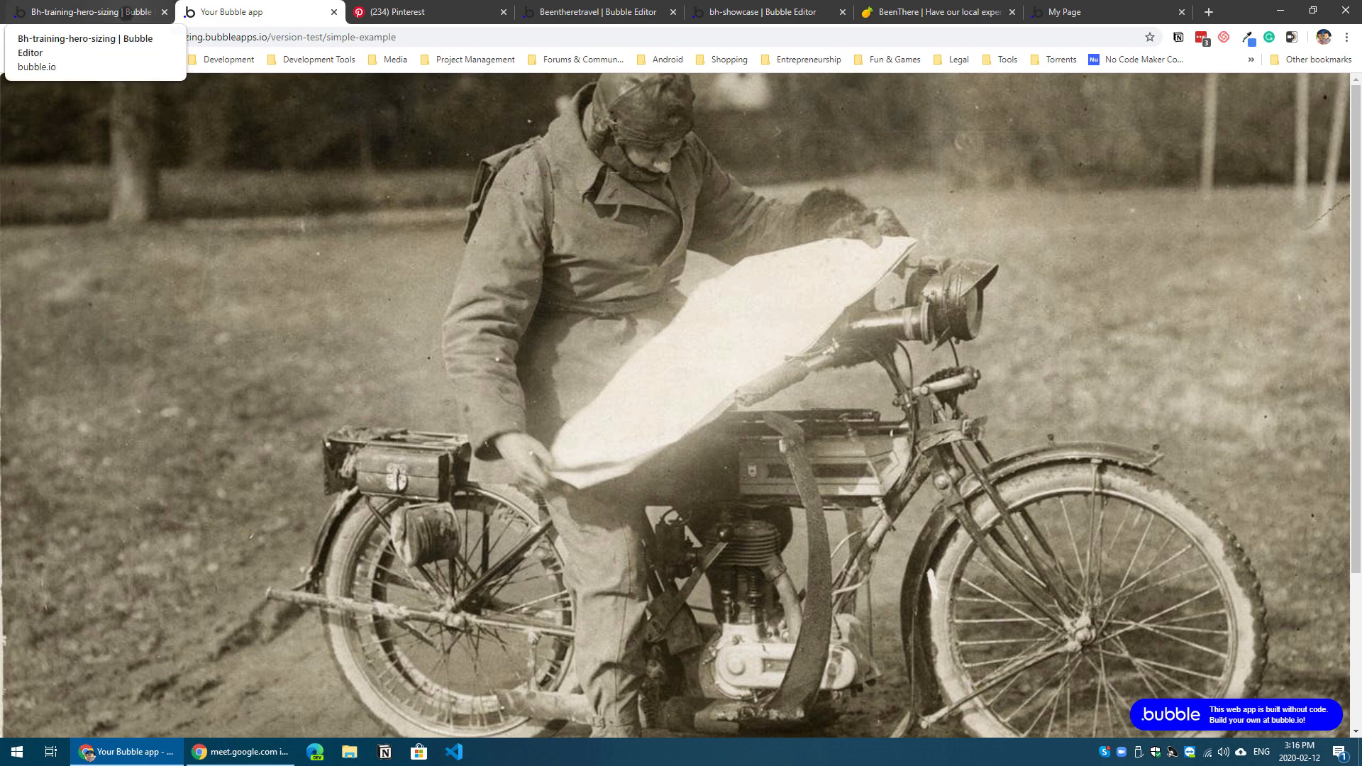
left_click(85, 12)
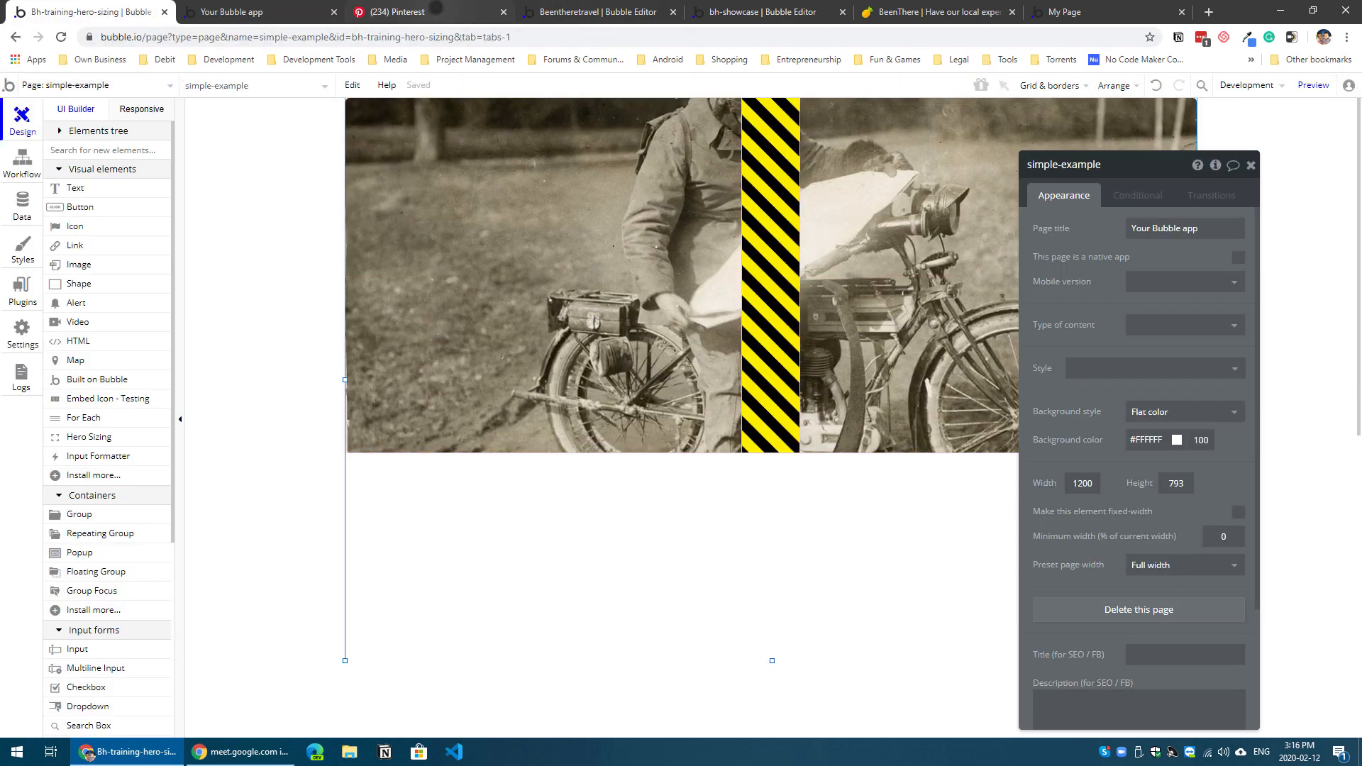
Step: Compare the Pinterest reference's hero with the page preview, and open the Hero Sizing element's properties in the Bubble editor
left_click(426, 12)
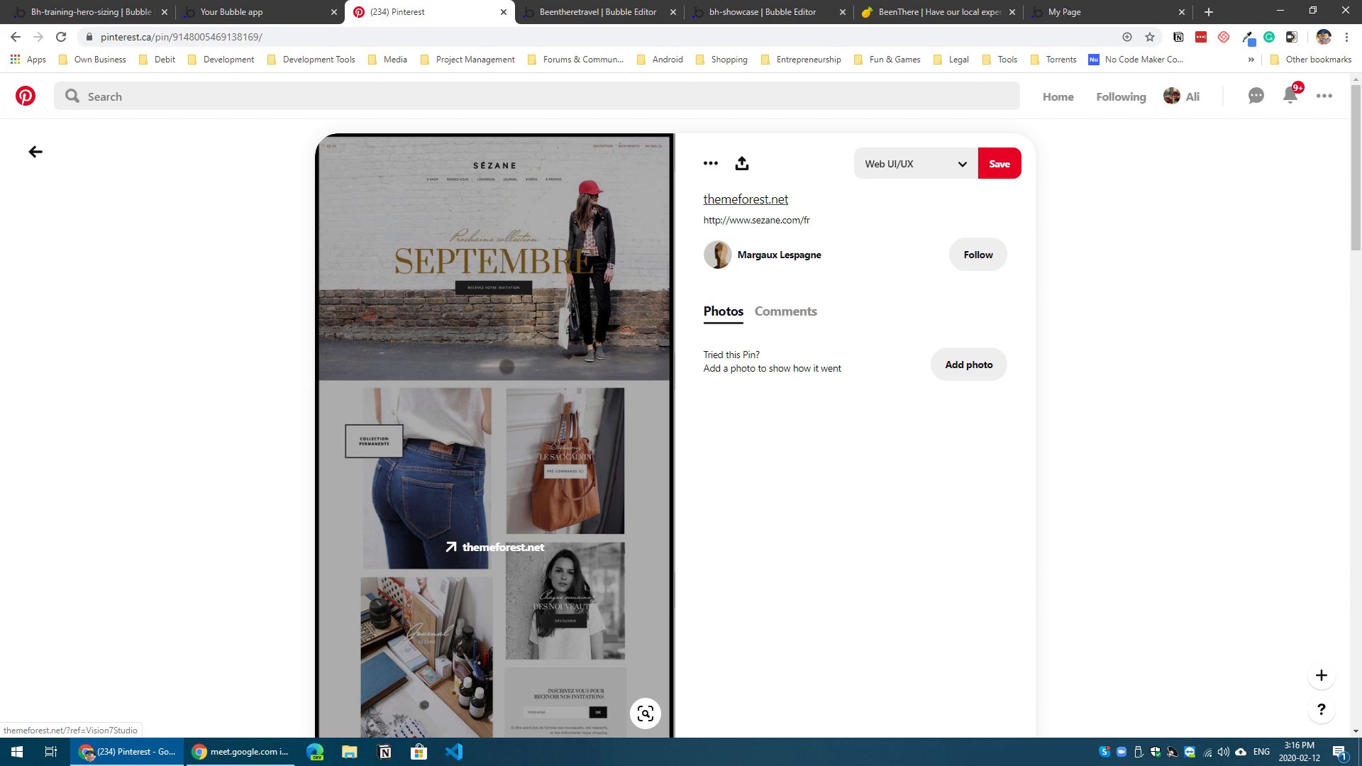
left_click(270, 14)
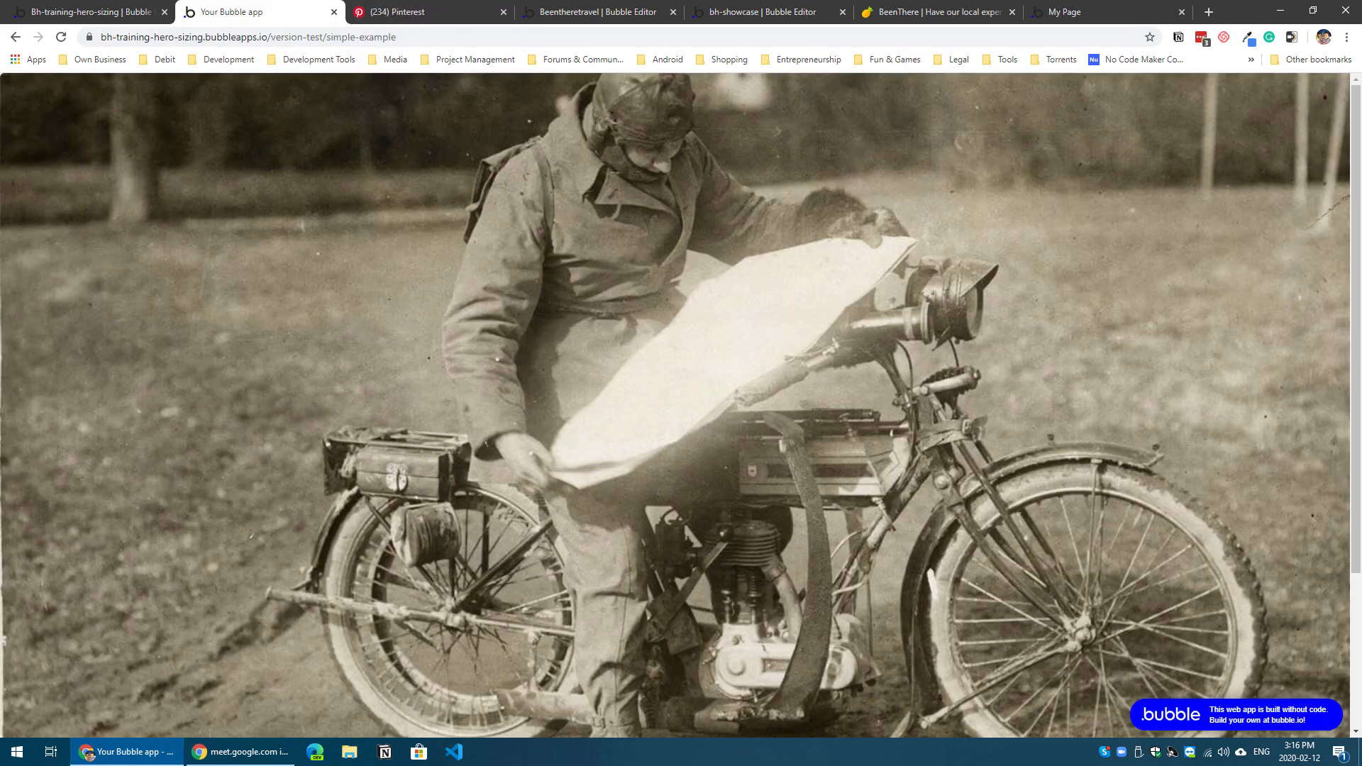
left_click(105, 12)
left_click(765, 443)
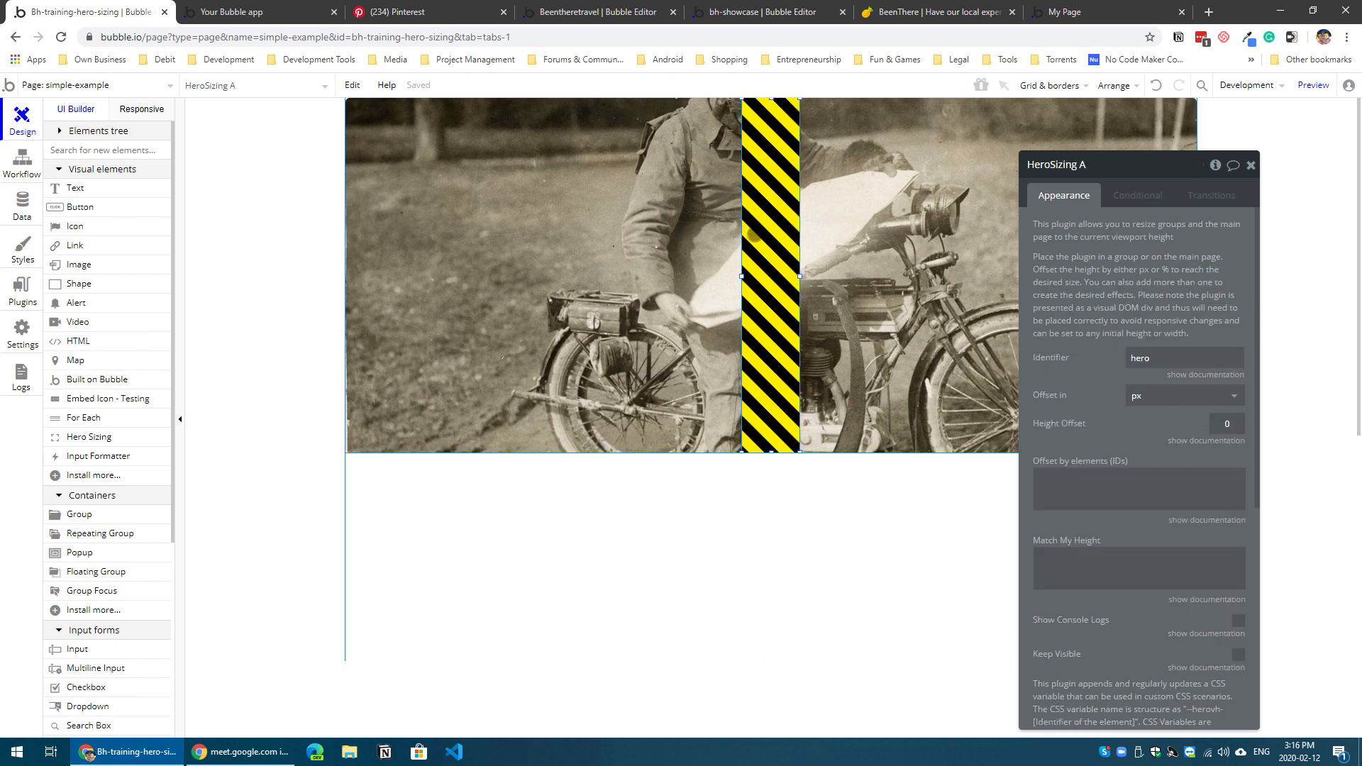
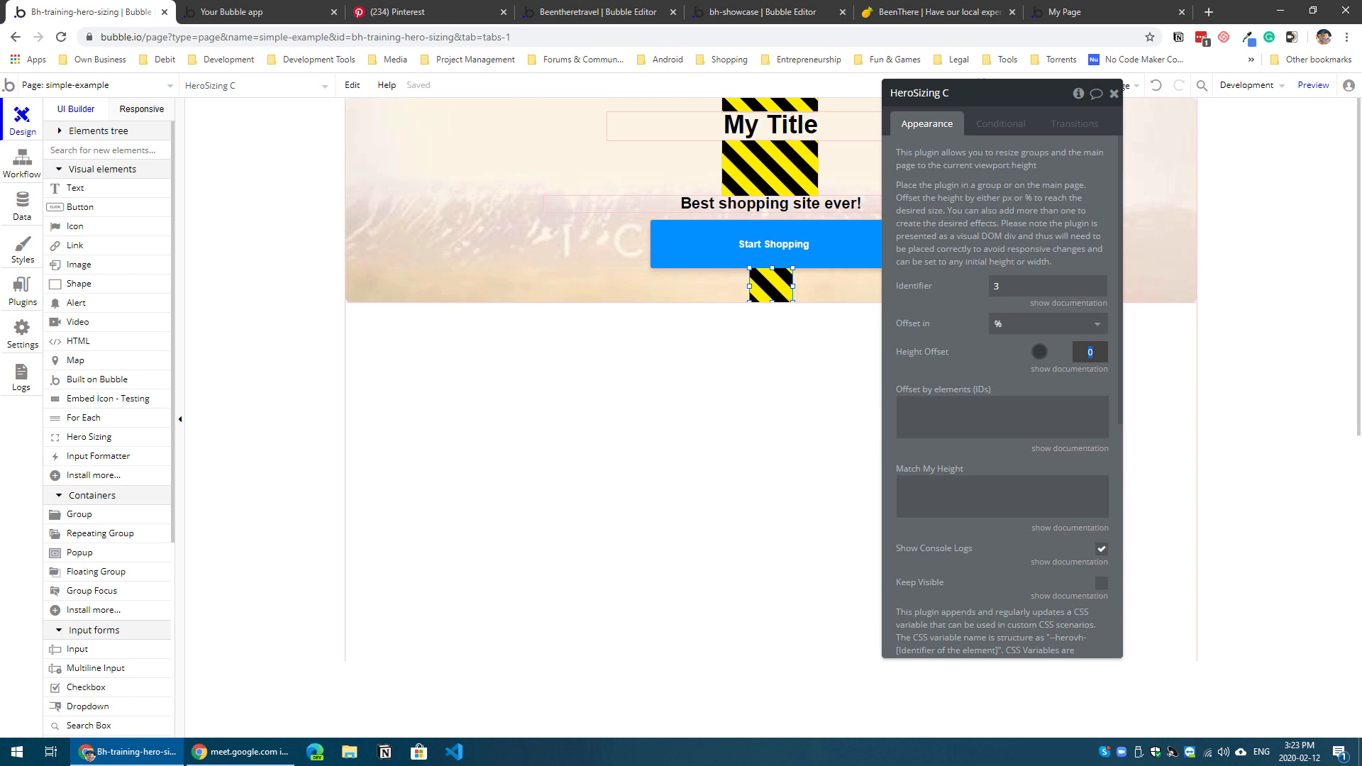
Step: Set the lowest Hero Sizing element's height offset to 50% and widen it to about 135 px, matching the elements above
type("50")
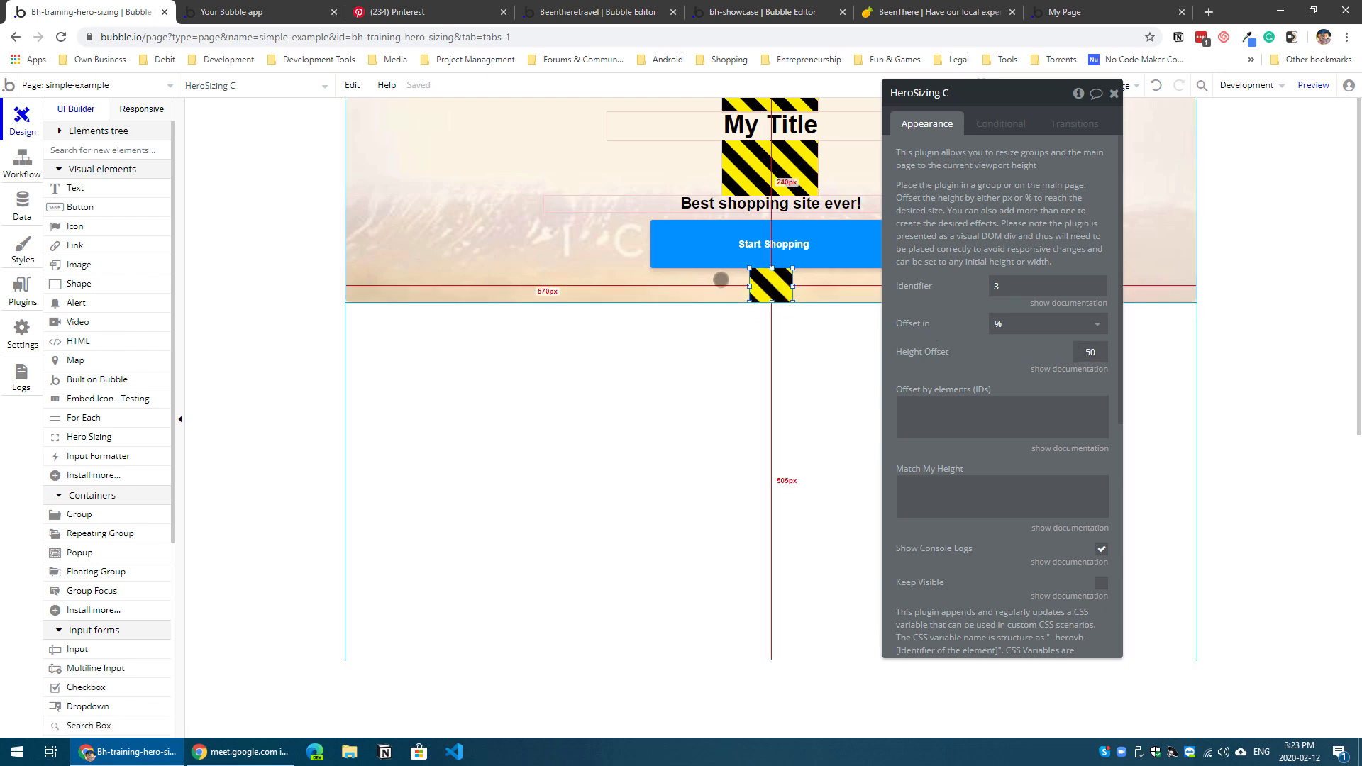
left_click_drag(749, 285, 818, 286)
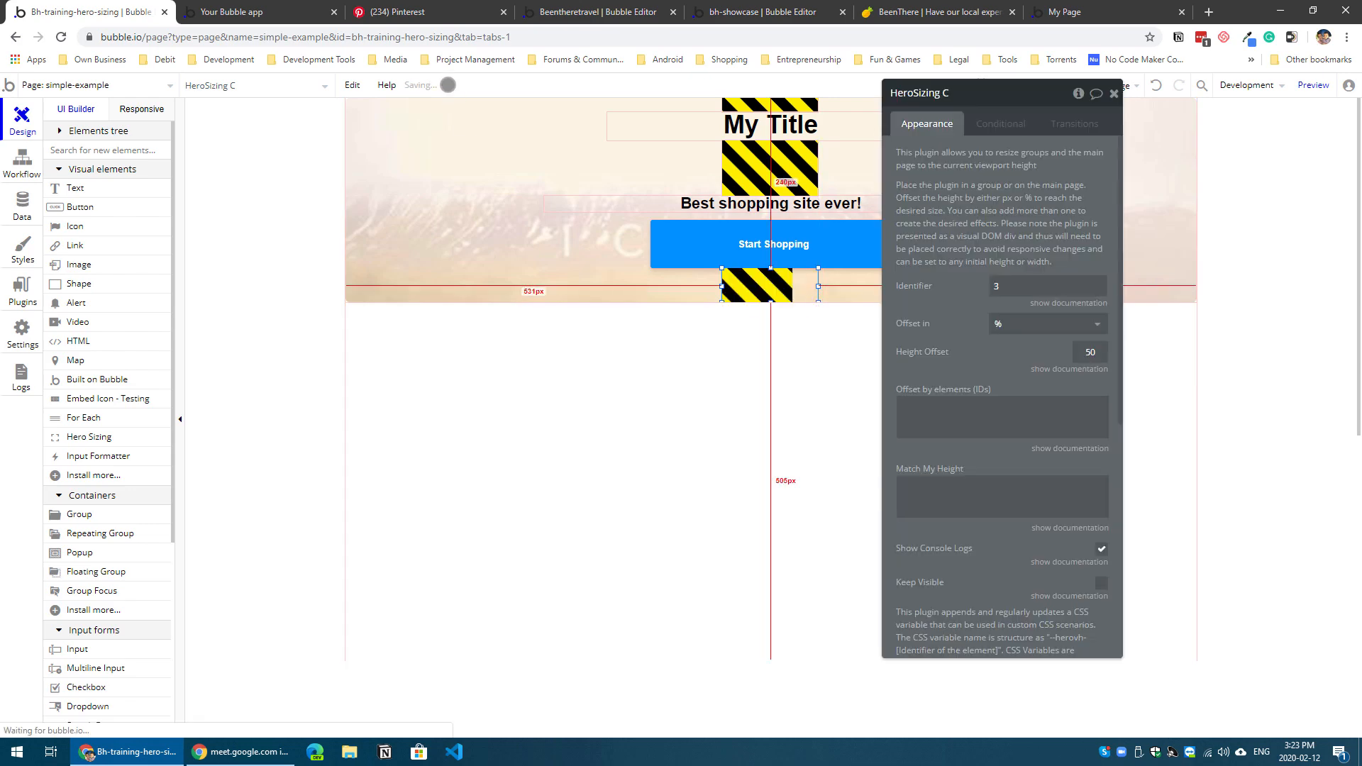
Step: Reload the simple-example preview, inspect the hero's spacing down to its lower edge, and return to the Bubble editor
left_click(316, 12)
left_click(479, 85)
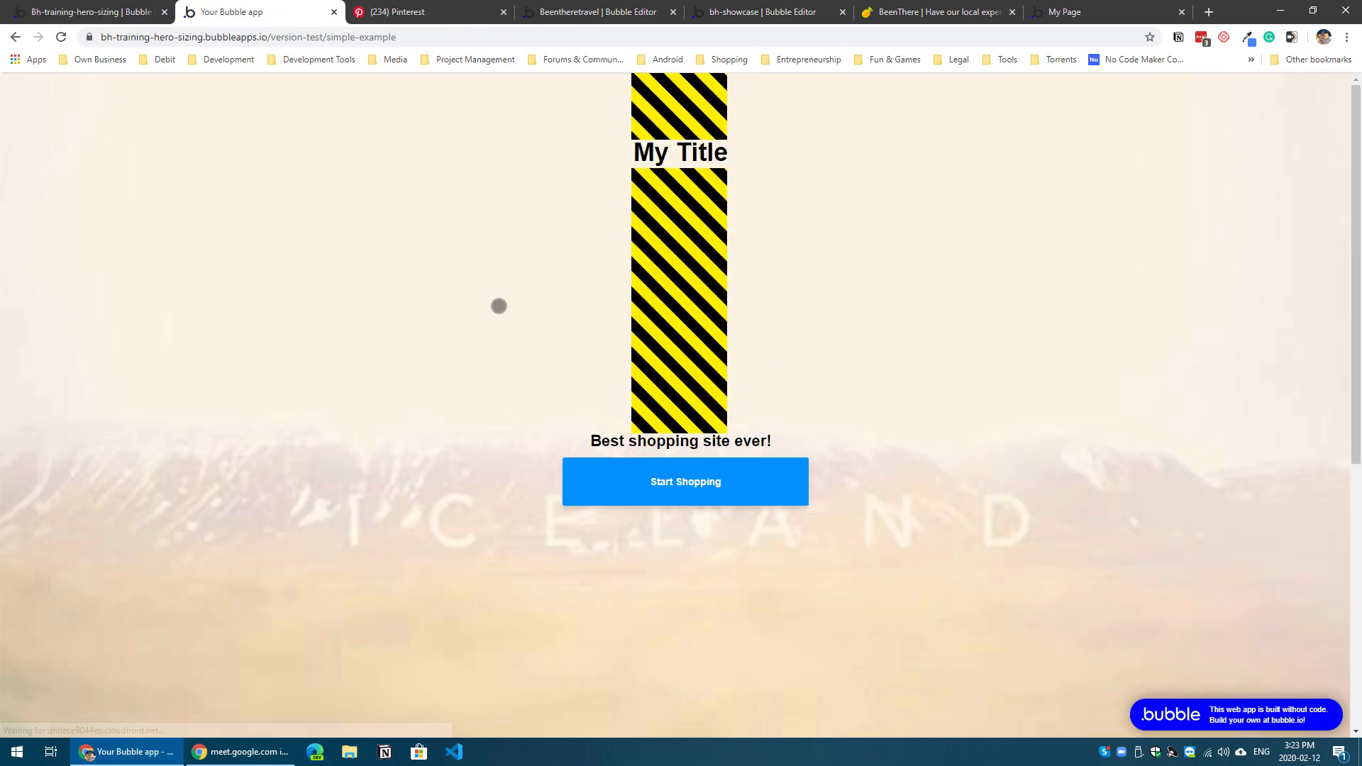
scroll(499, 327, "down", 1)
scroll(500, 327, "up", 1)
scroll(500, 327, "down", 4)
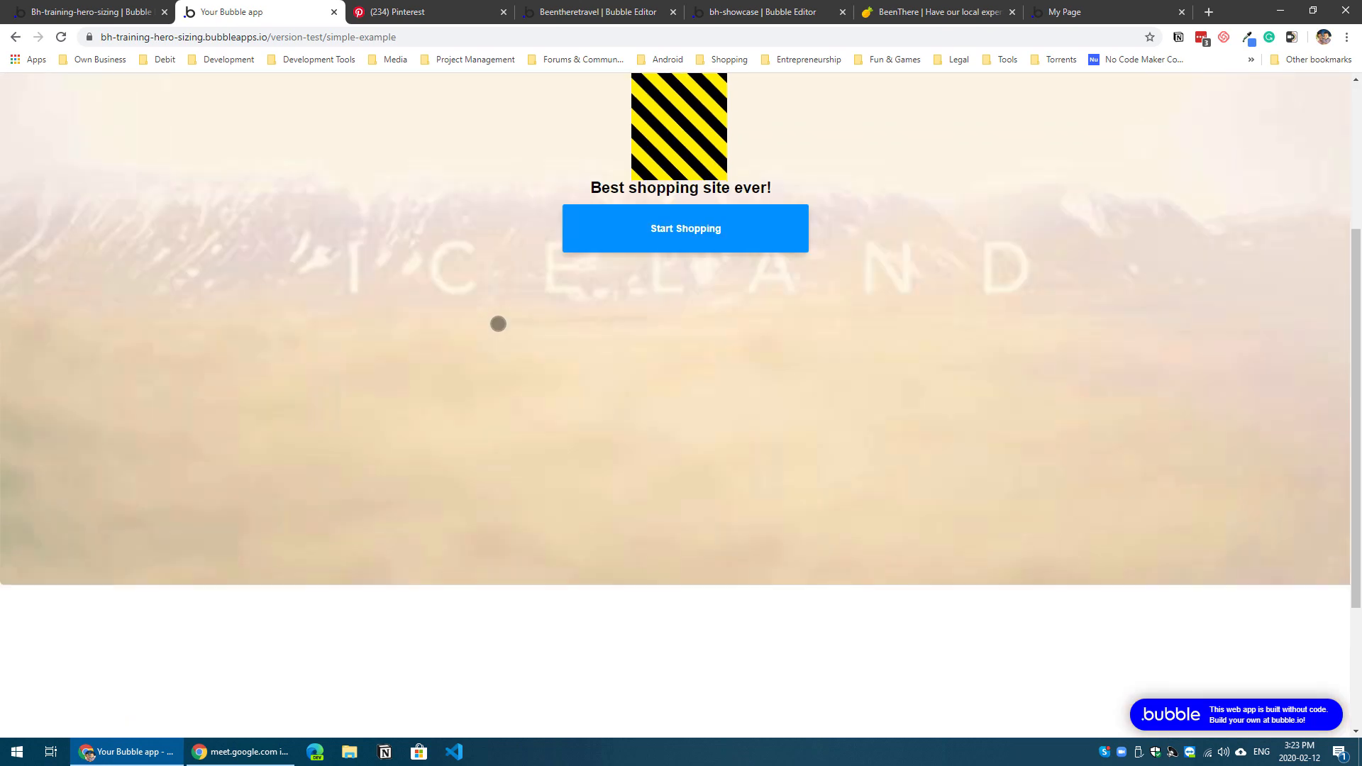
scroll(499, 327, "up", 4)
scroll(499, 327, "down", 3)
left_click(107, 12)
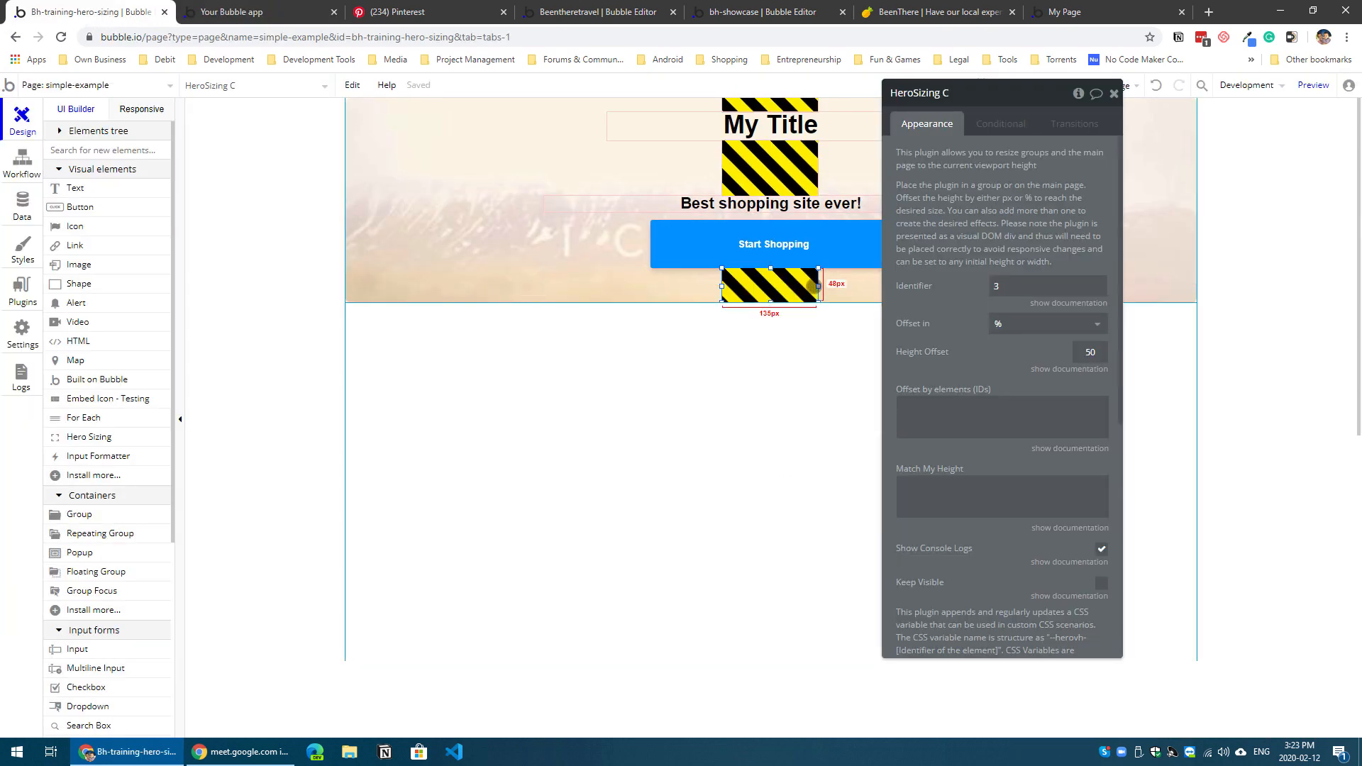
Step: Enable Keep Visible and disable Show Console Logs for the lowest Hero Sizing element, and check it in the reloaded preview
left_click(1102, 583)
left_click(1101, 548)
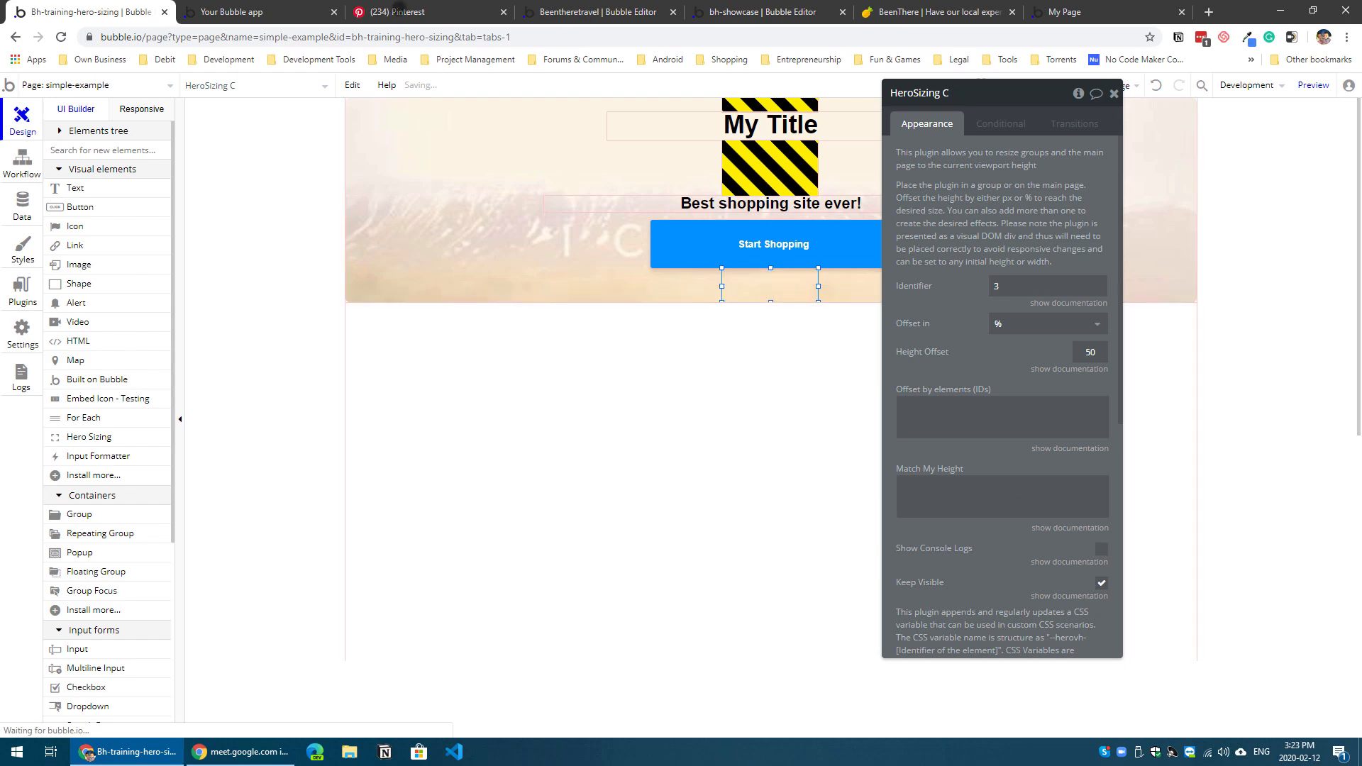
left_click(298, 15)
key("ctrl+r")
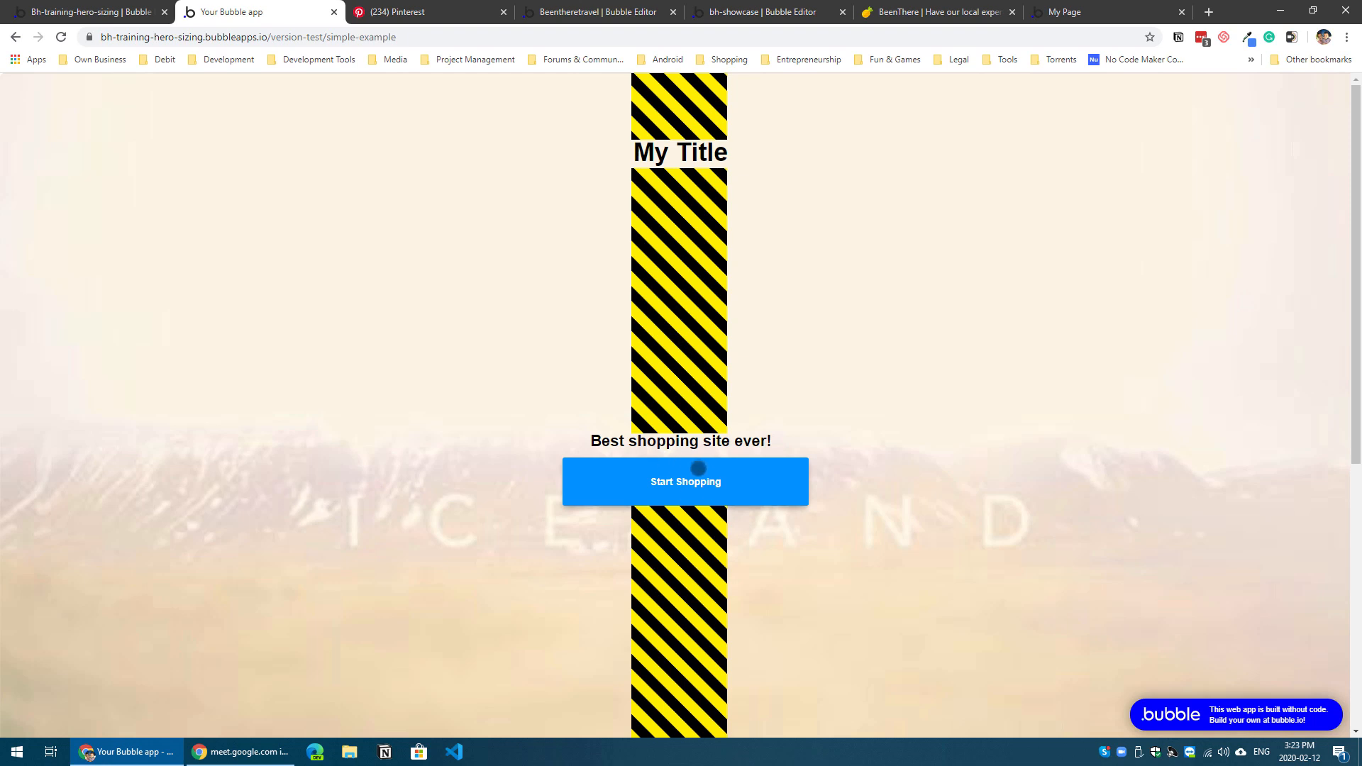
scroll(769, 547, "down", 3)
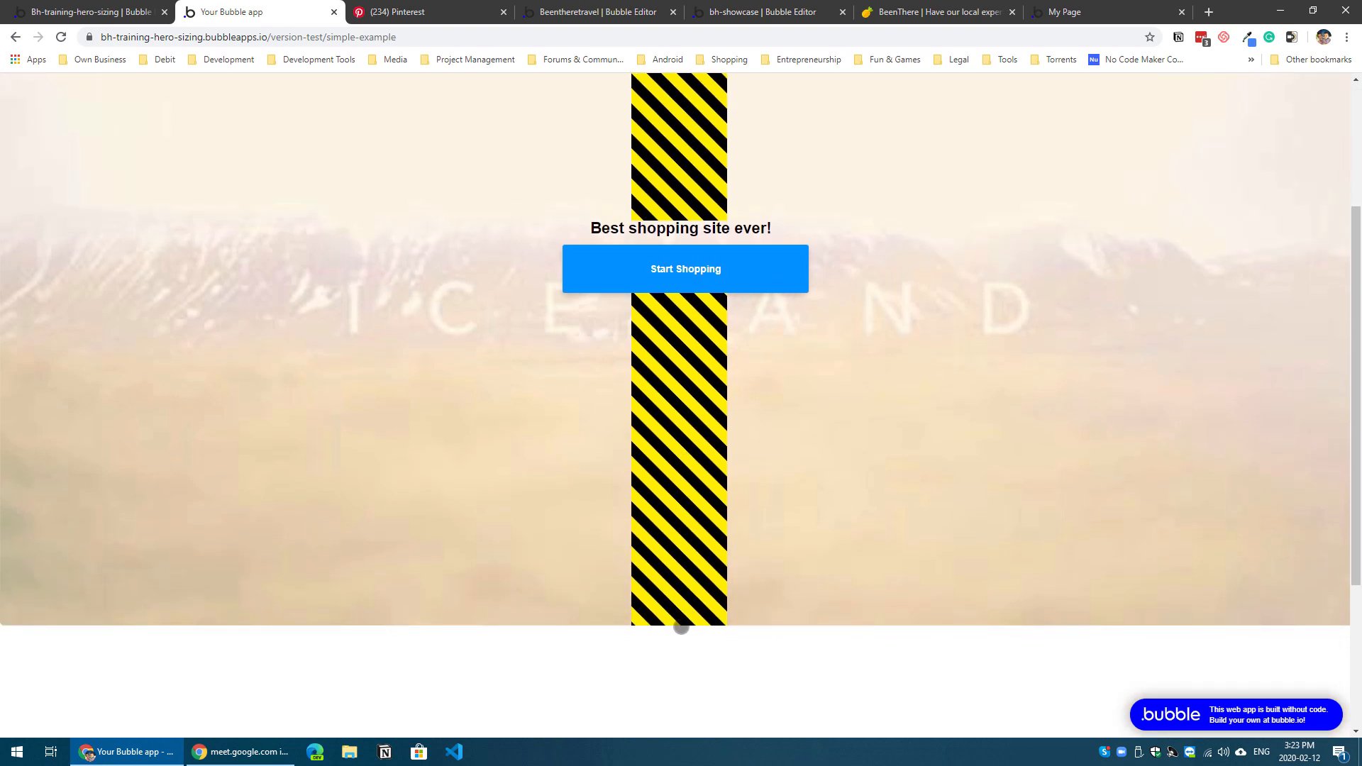
left_click(106, 11)
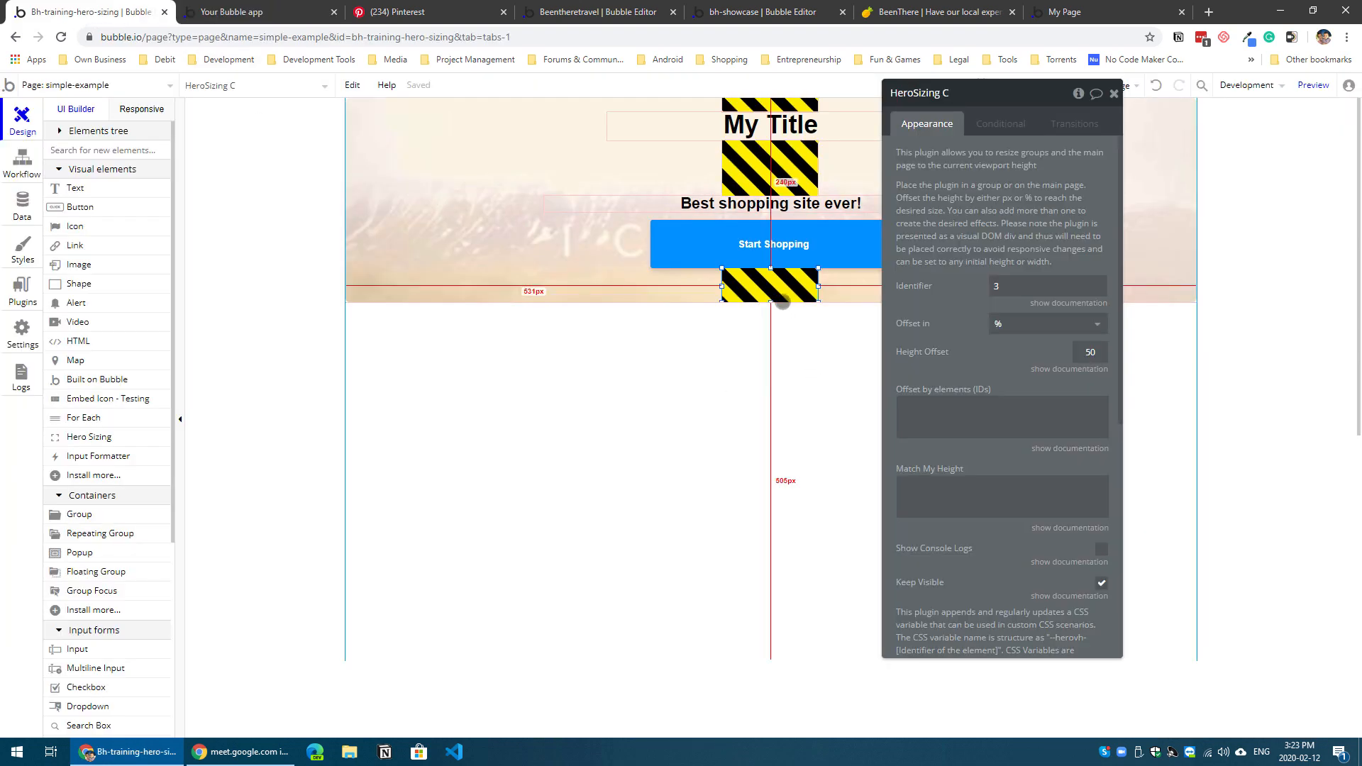
Step: Set the lowest Hero Sizing element's height offset to 70% and reload the page preview
double_click(1078, 359)
type("80")
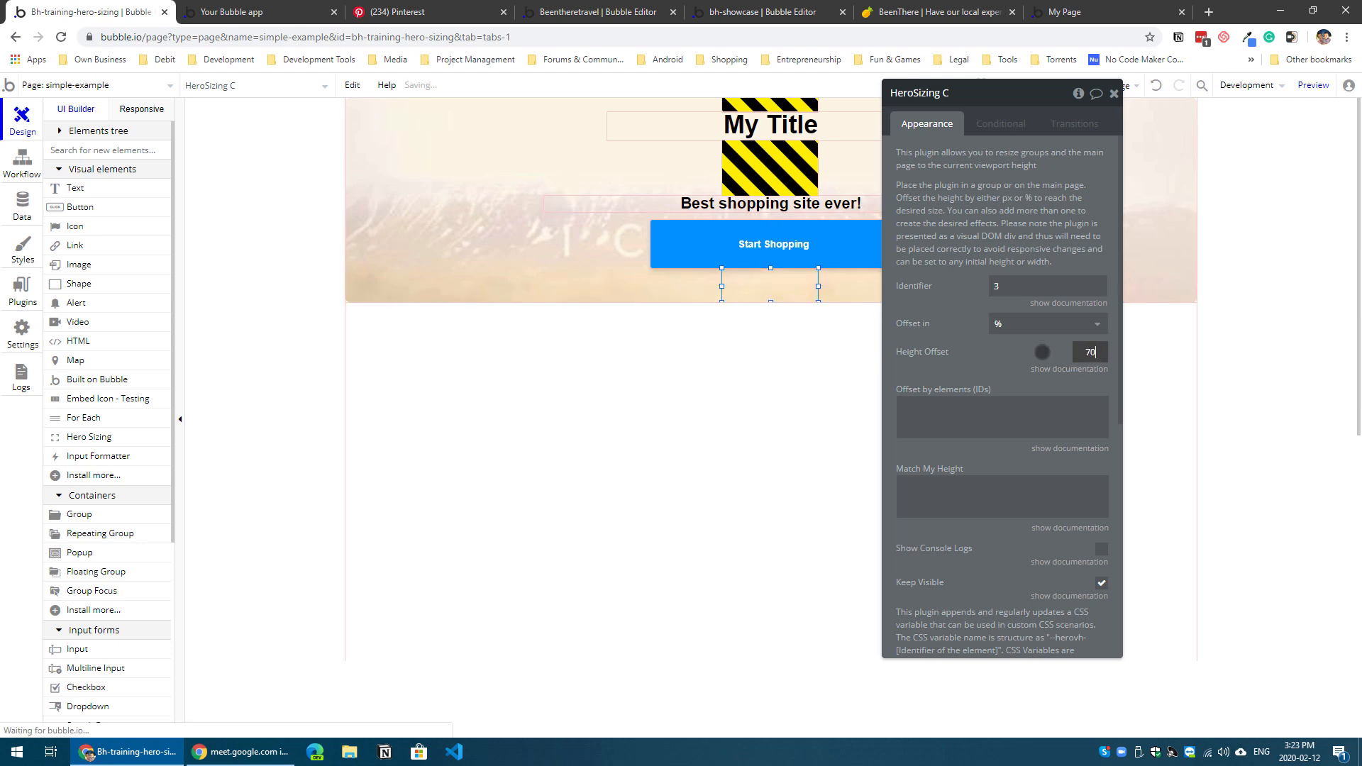
left_click(788, 176)
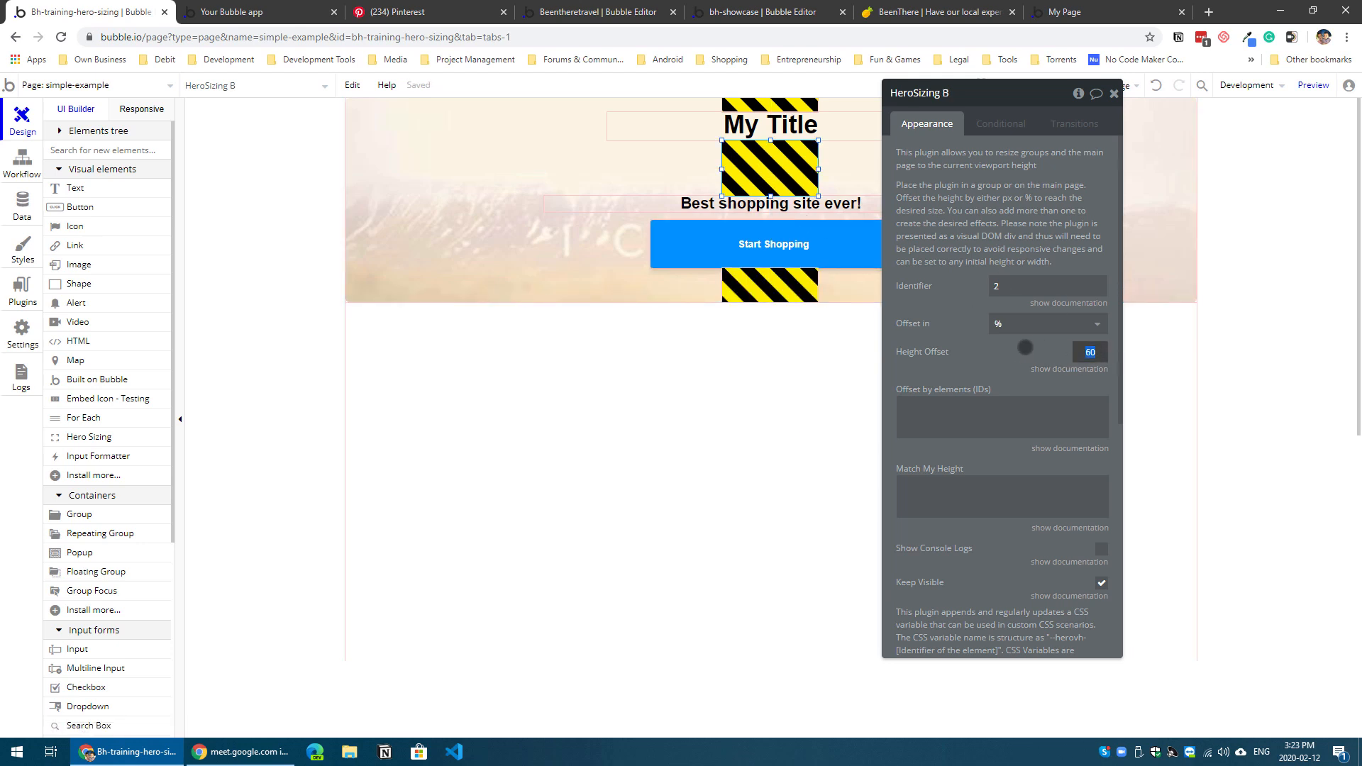
left_click(290, 17)
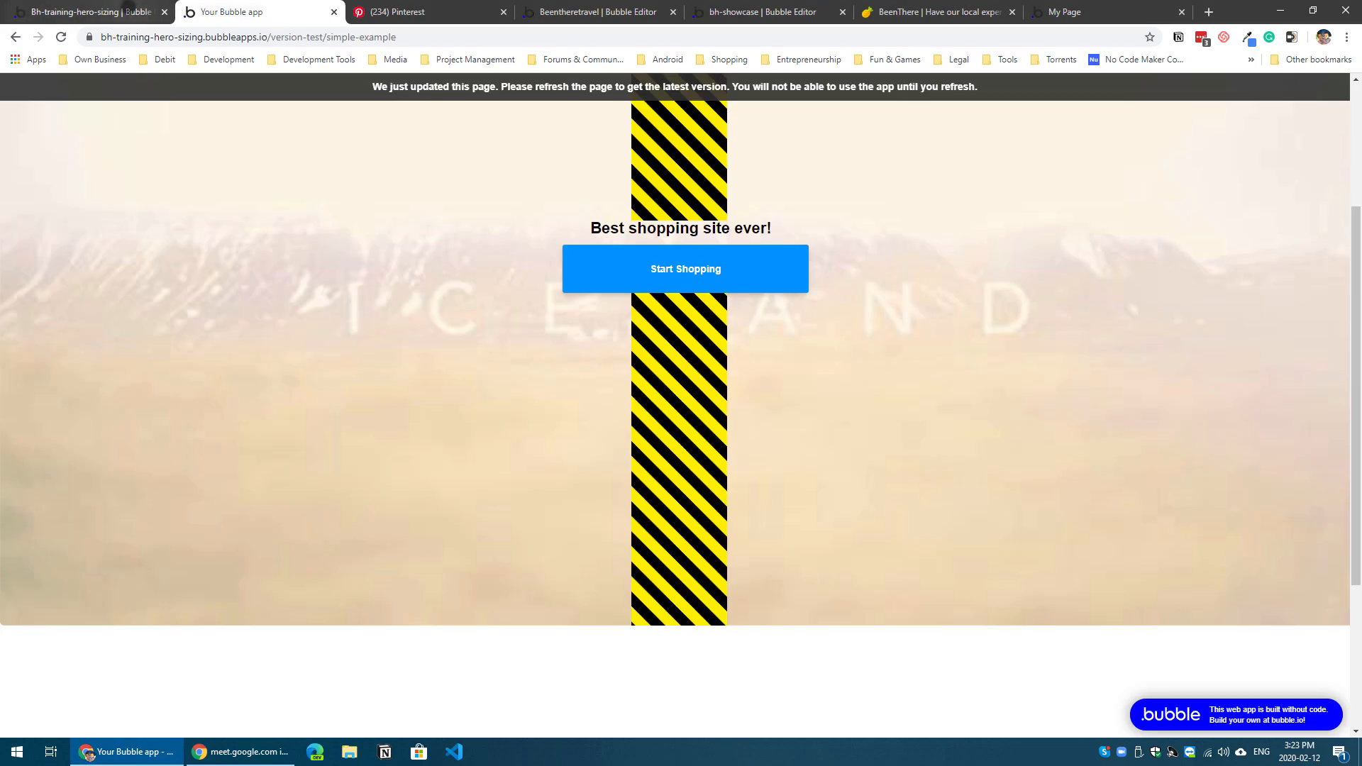
key("F5")
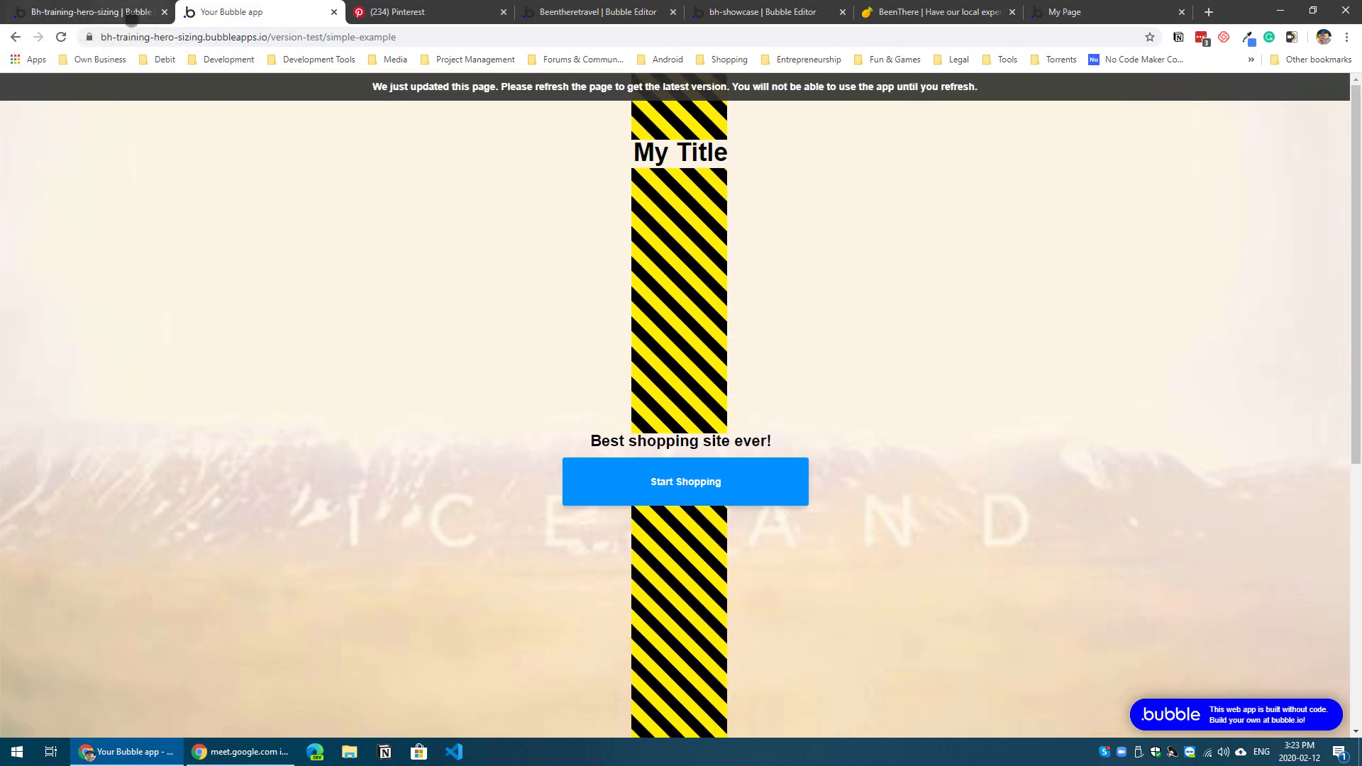
Step: Set the height offset of the Hero Sizing element between title and subtitle to 70% and reload the preview
left_click(133, 17)
key("Tab")
key("Tab")
type("7")
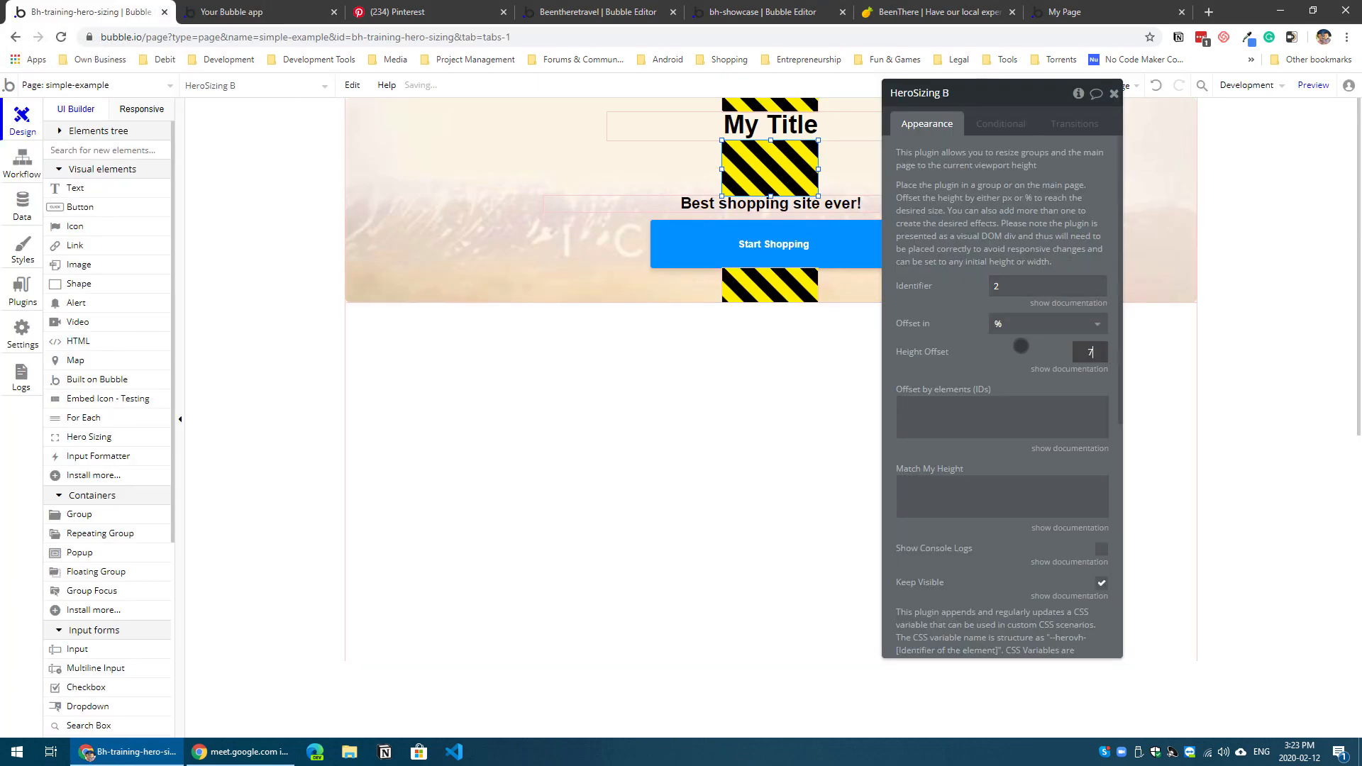
type("0")
left_click(299, 13)
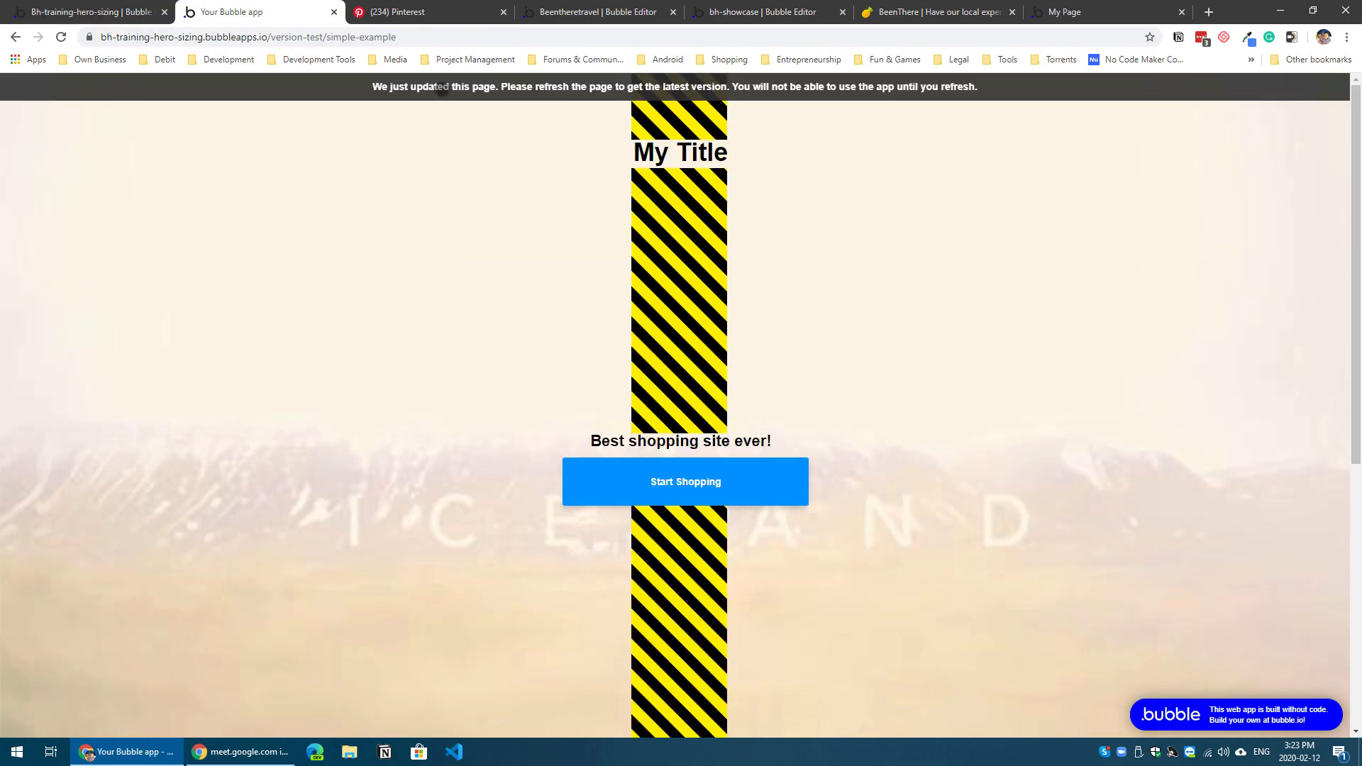
key("F5")
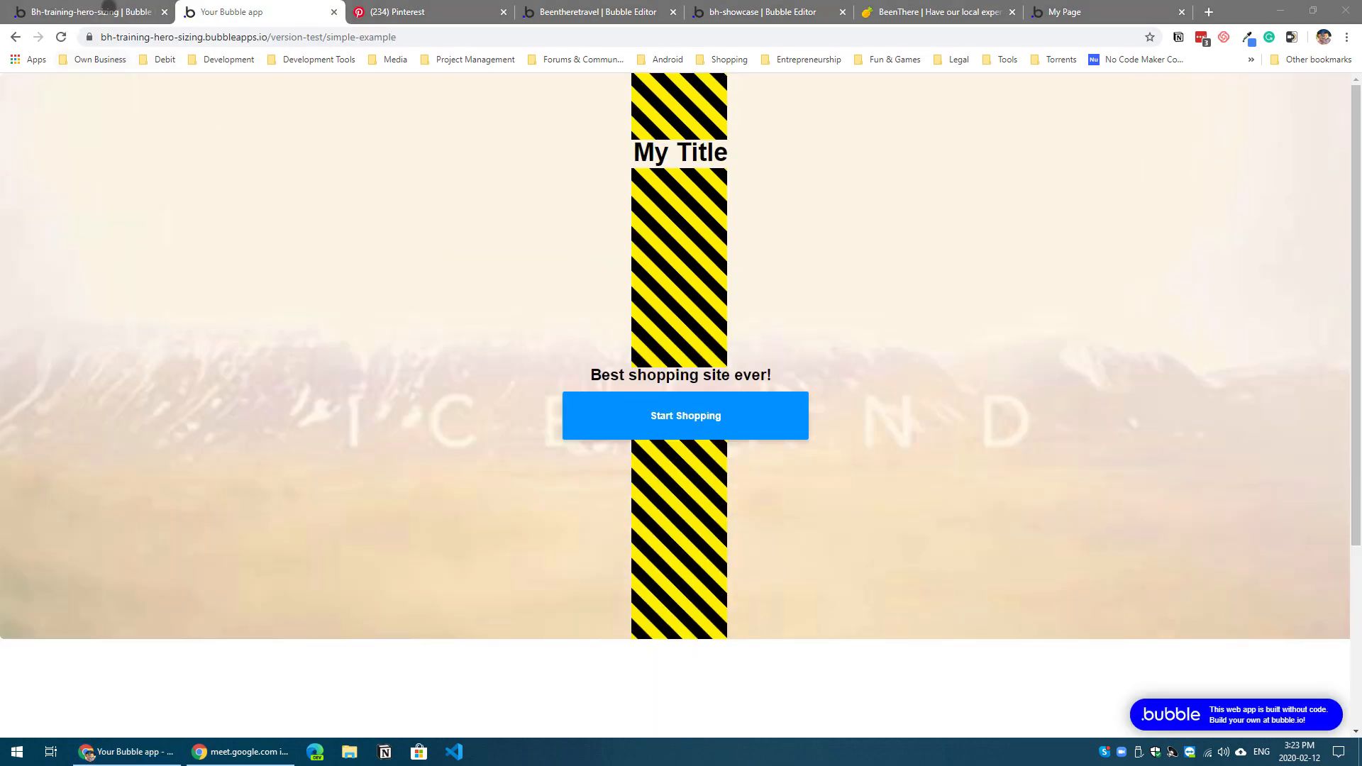
Step: Set the height offset of the Hero Sizing element below the button to 50% and inspect the hero's lower edge in the preview
left_click(108, 9)
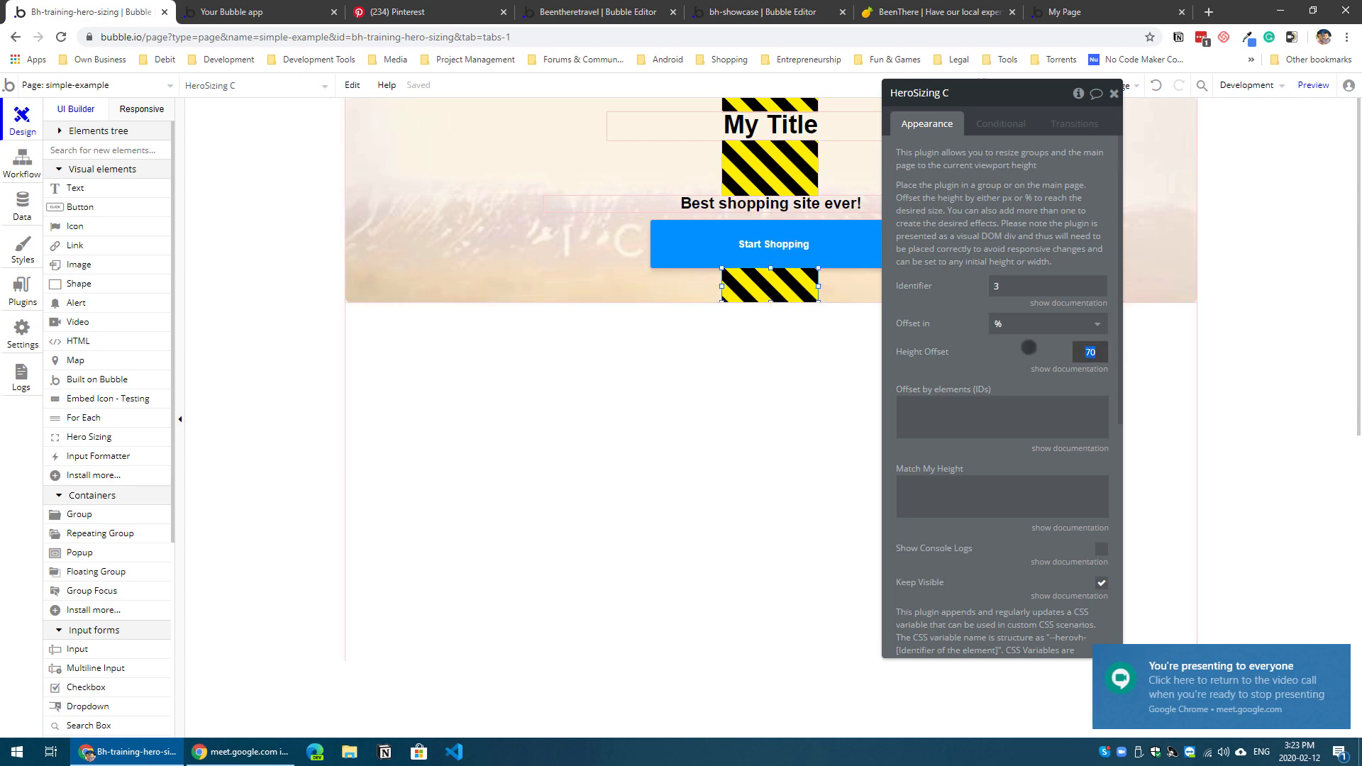
type("0")
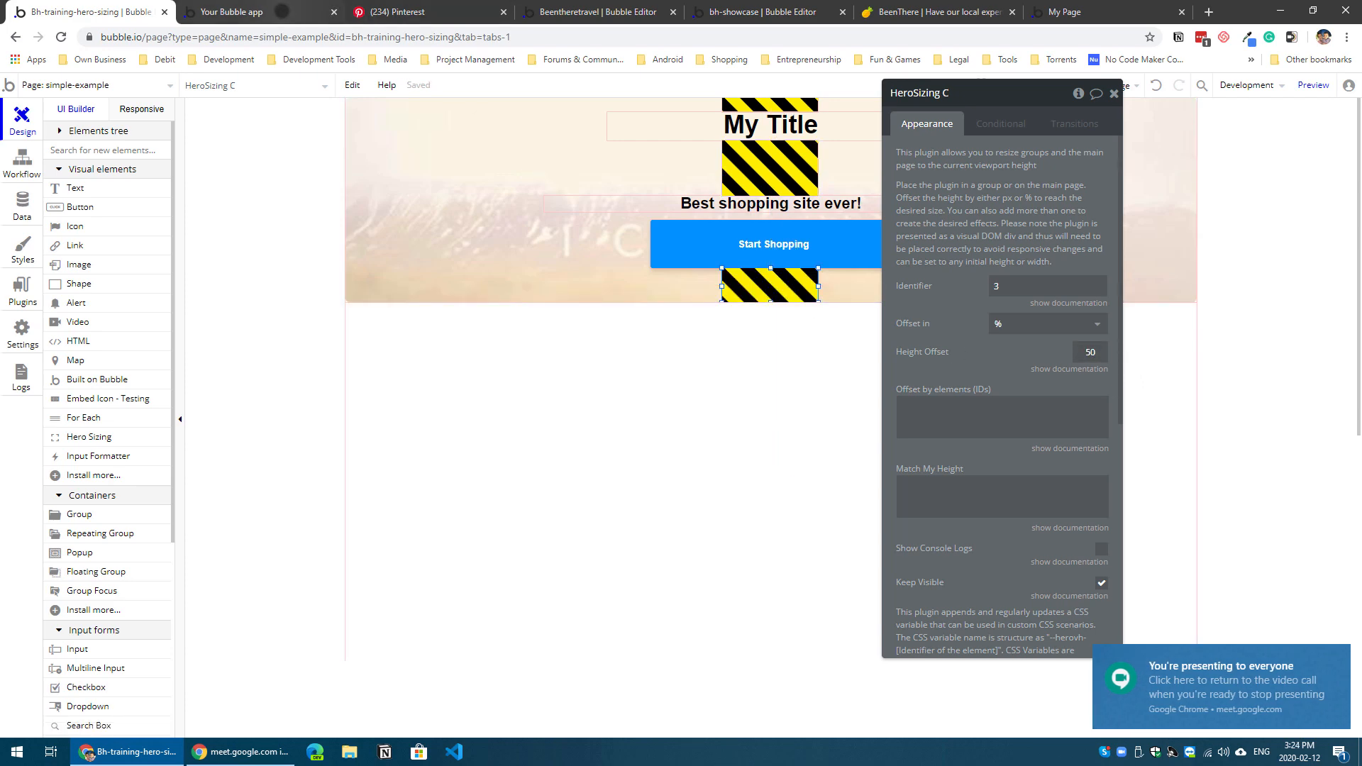
left_click(234, 12)
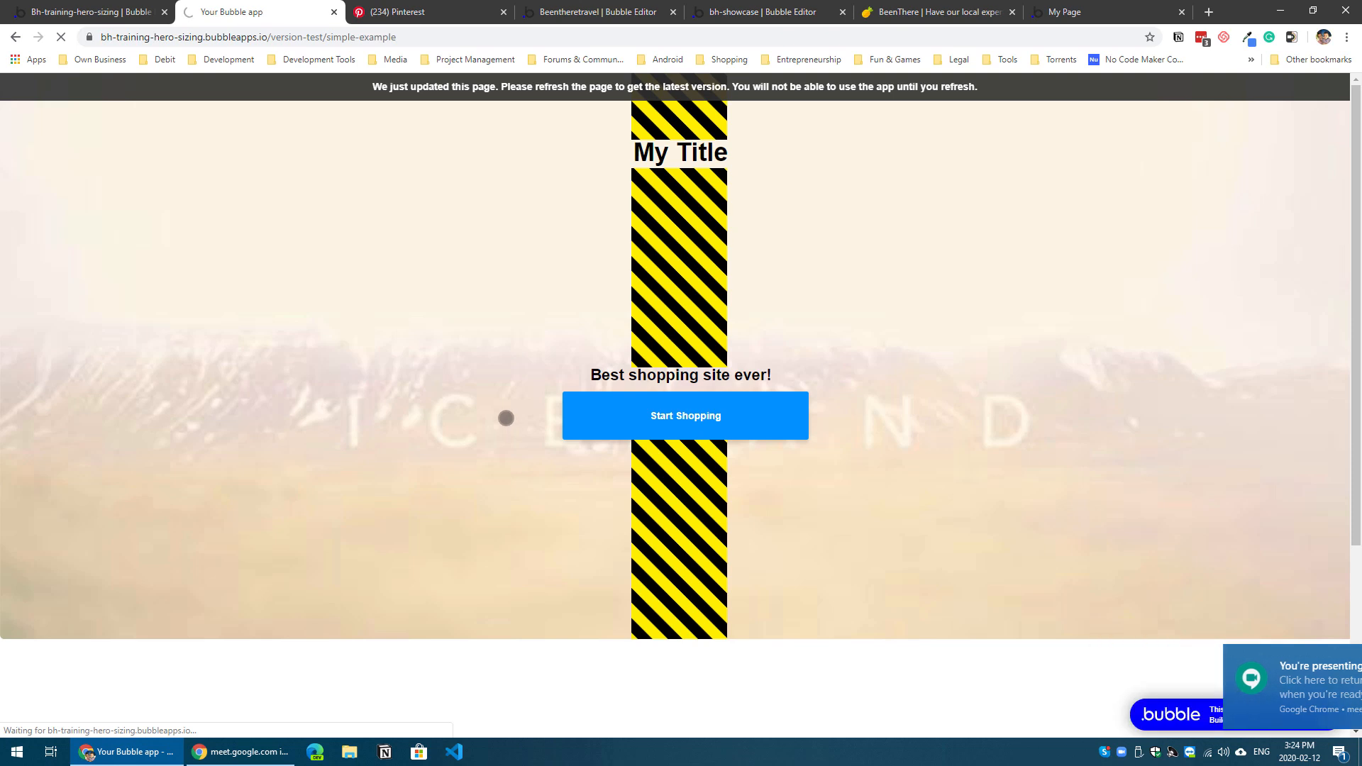
scroll(493, 444, "down", 1)
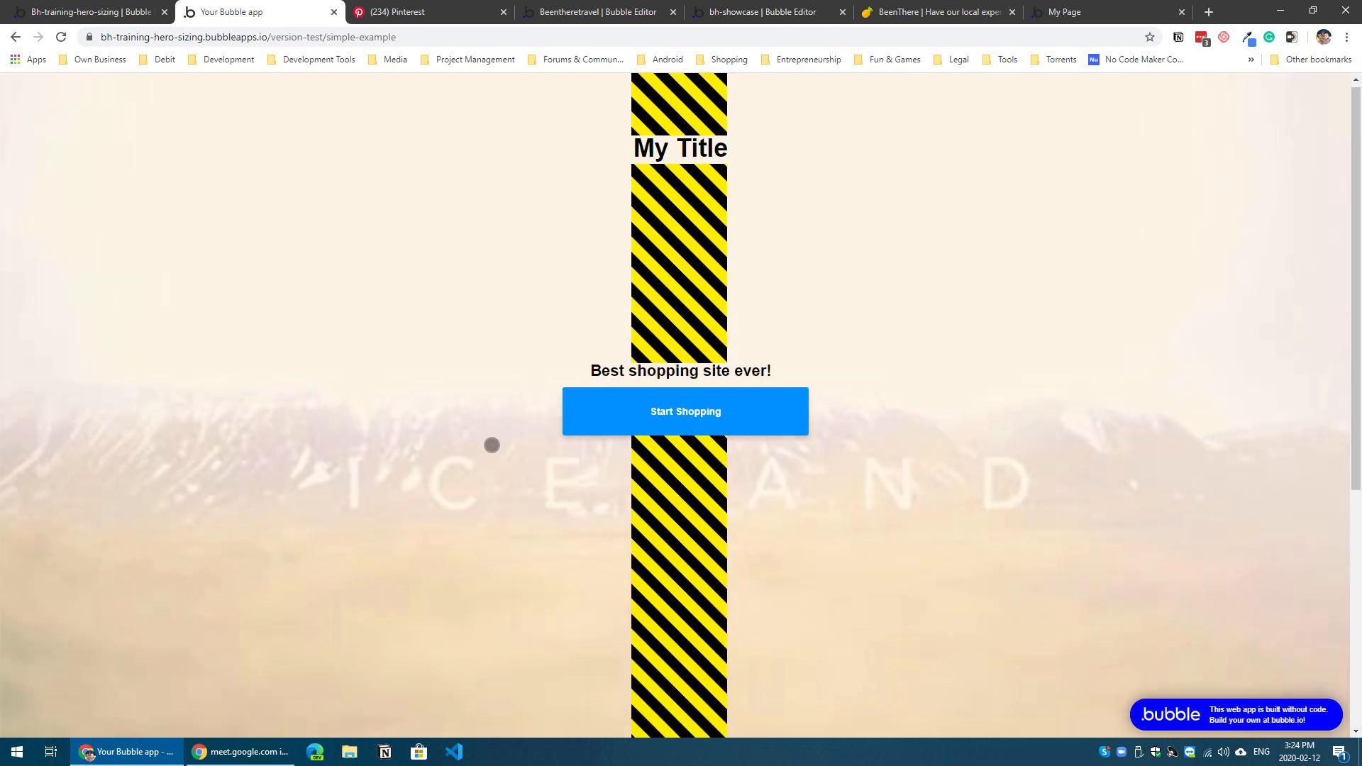
scroll(490, 445, "up", 1)
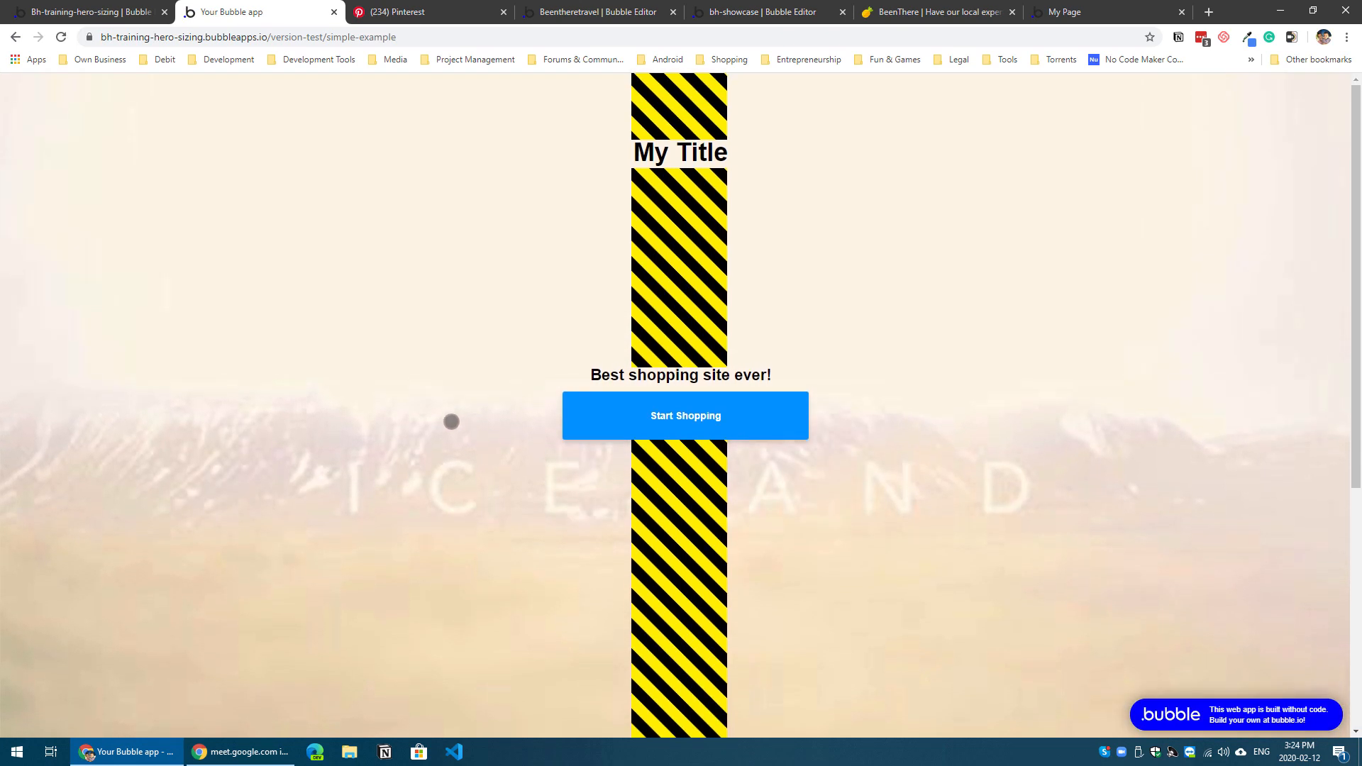
scroll(469, 428, "down", 1)
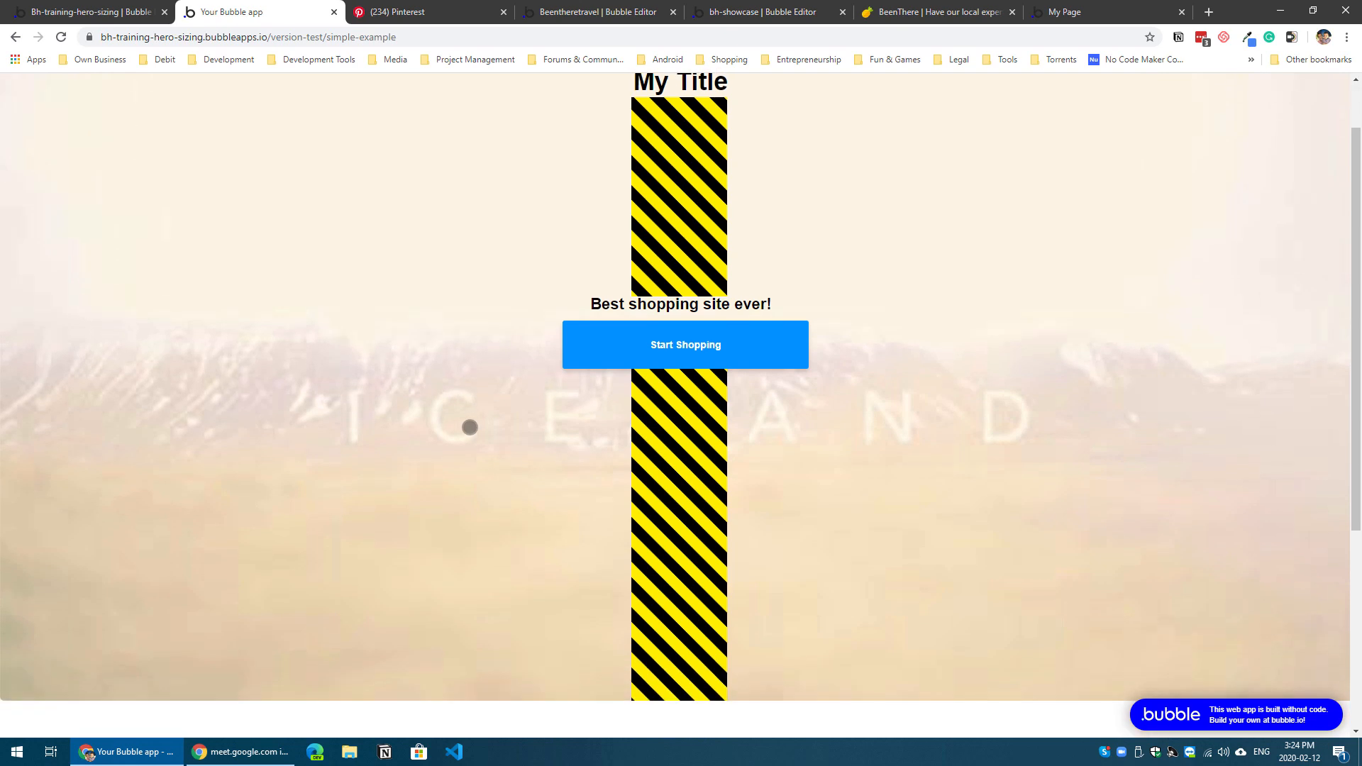
left_click(109, 13)
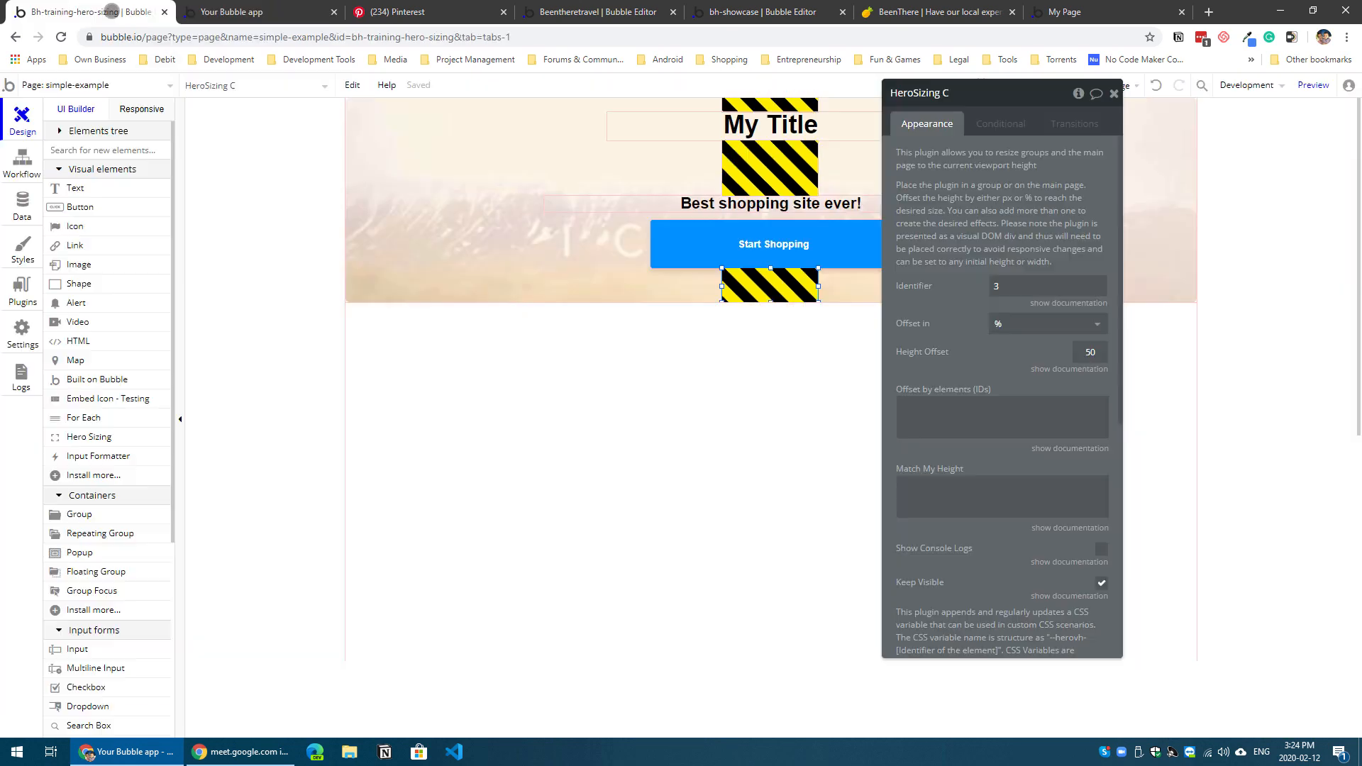
Step: Set the height offset of the Hero Sizing element below the button to 55.5% and check the hero's fit in the reloaded preview
left_click(1098, 353)
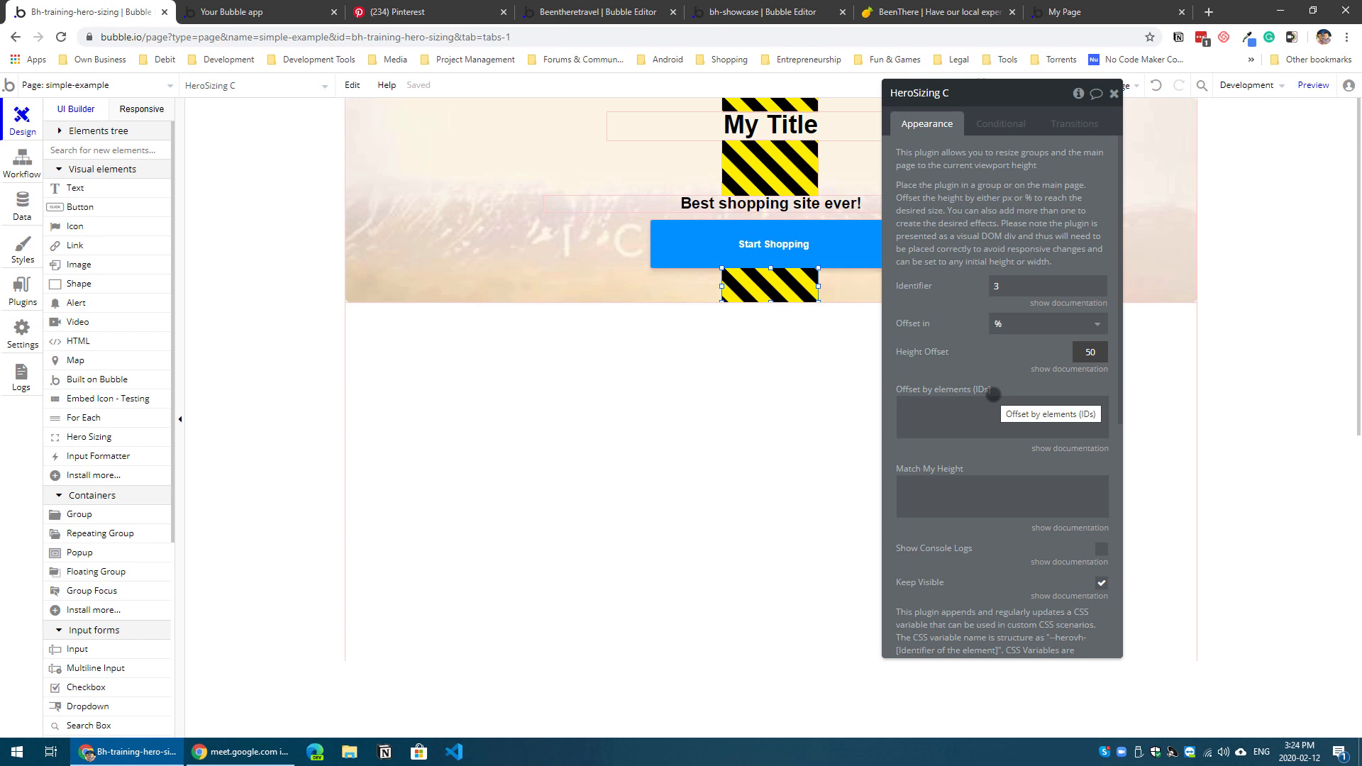
key("shift+Left")
type("5.5")
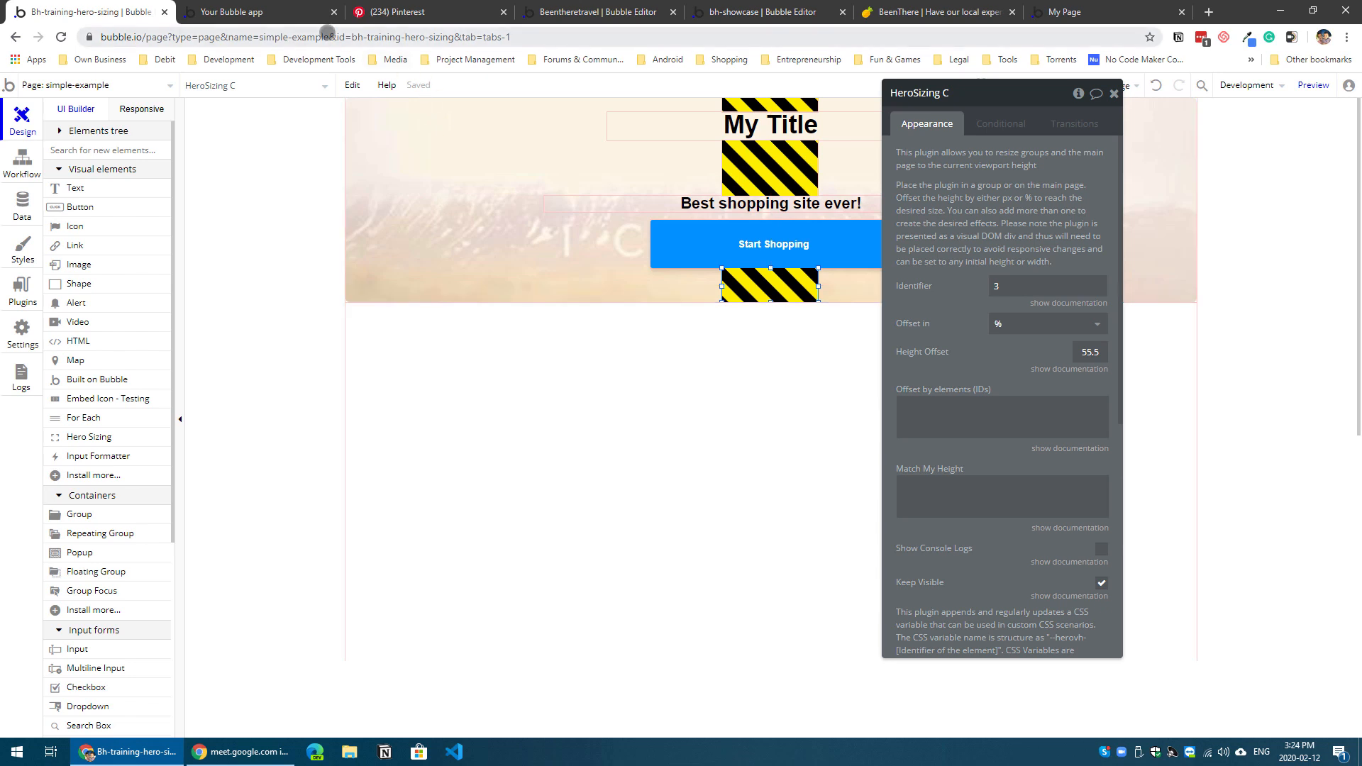
left_click(315, 12)
left_click(455, 85)
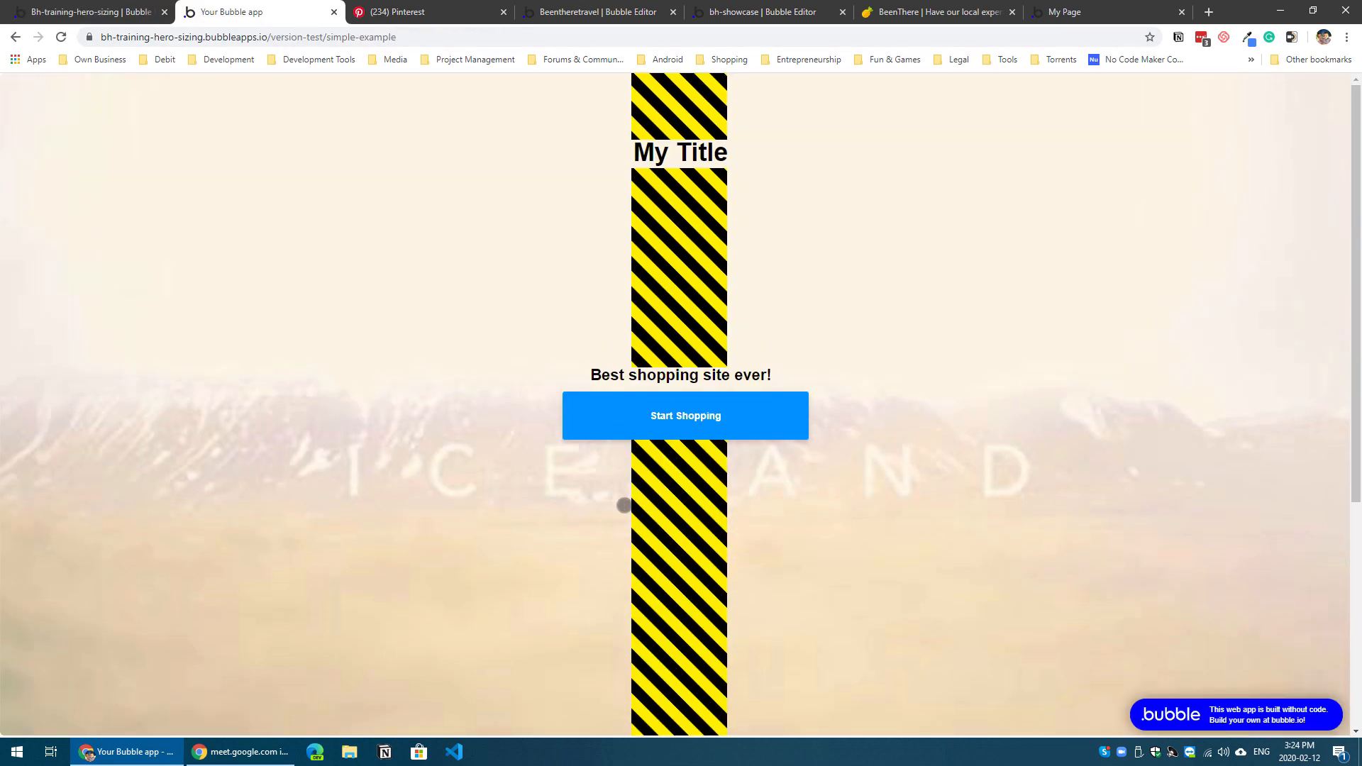
scroll(624, 505, "down", 1)
scroll(598, 490, "up", 1)
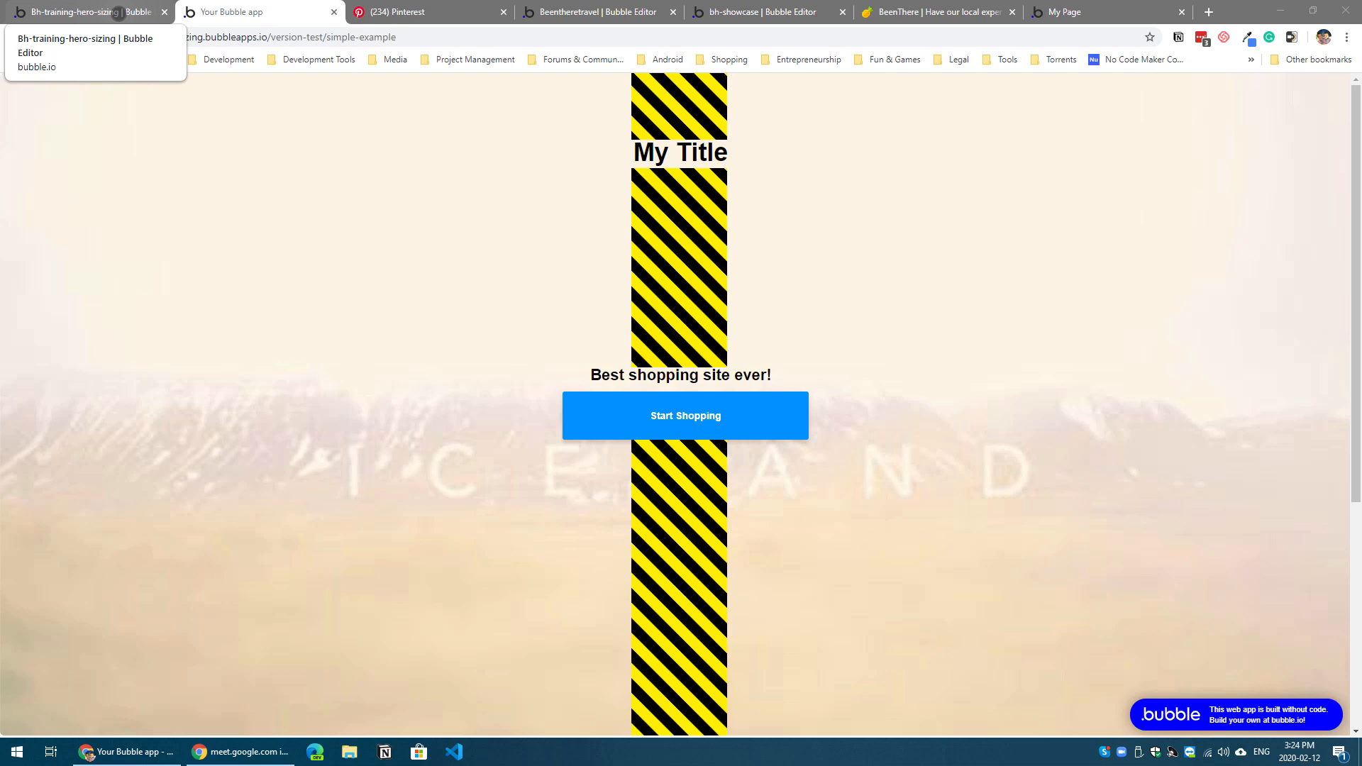
left_click(118, 13)
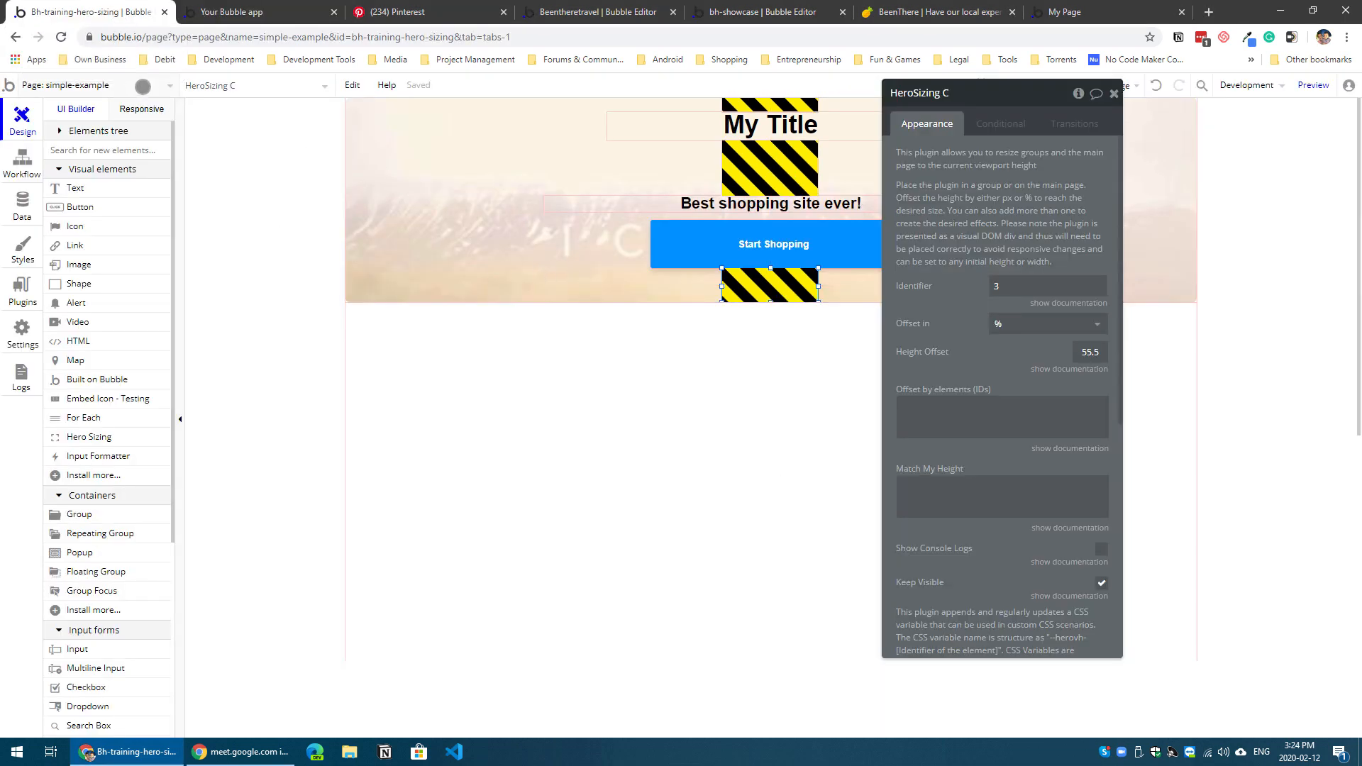
Step: Open the fullpage-map page in the editor and display its page properties
left_click(141, 82)
left_click(131, 152)
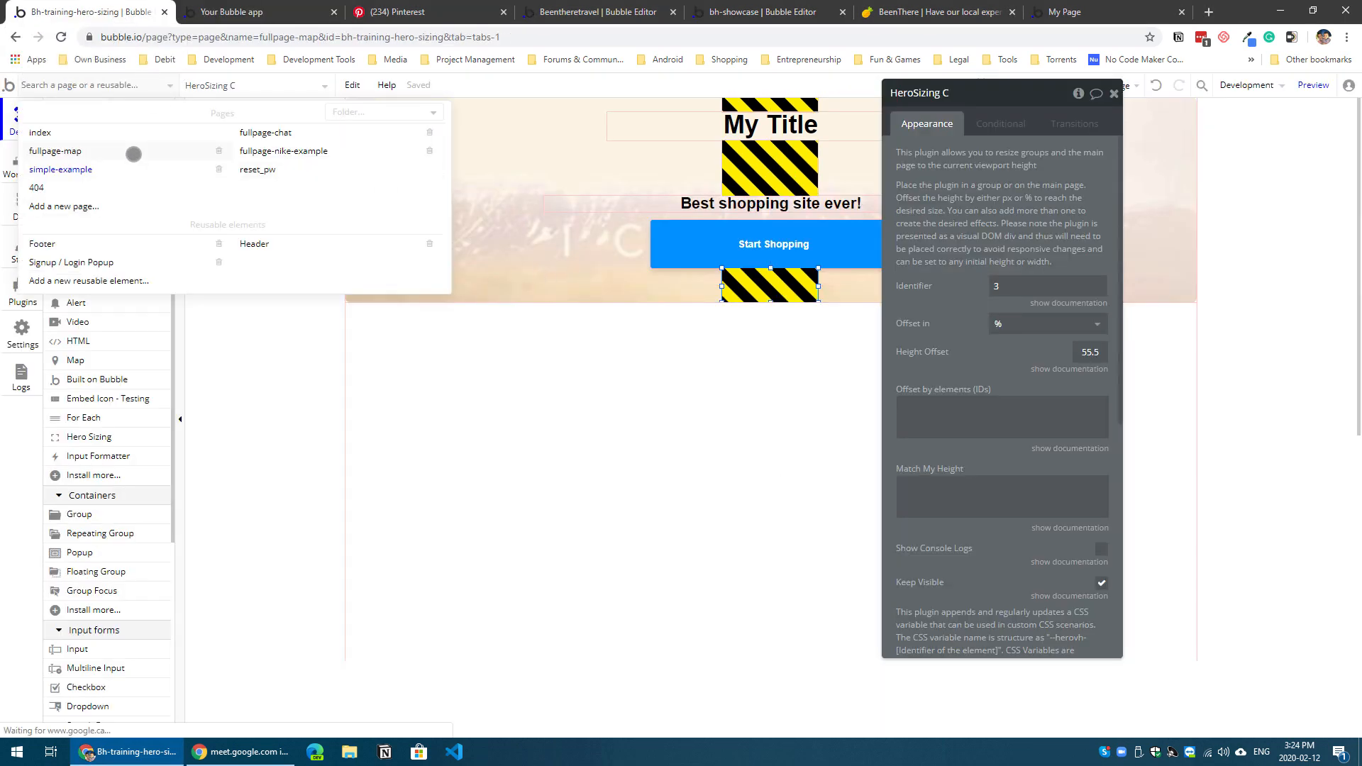
double_click(667, 273)
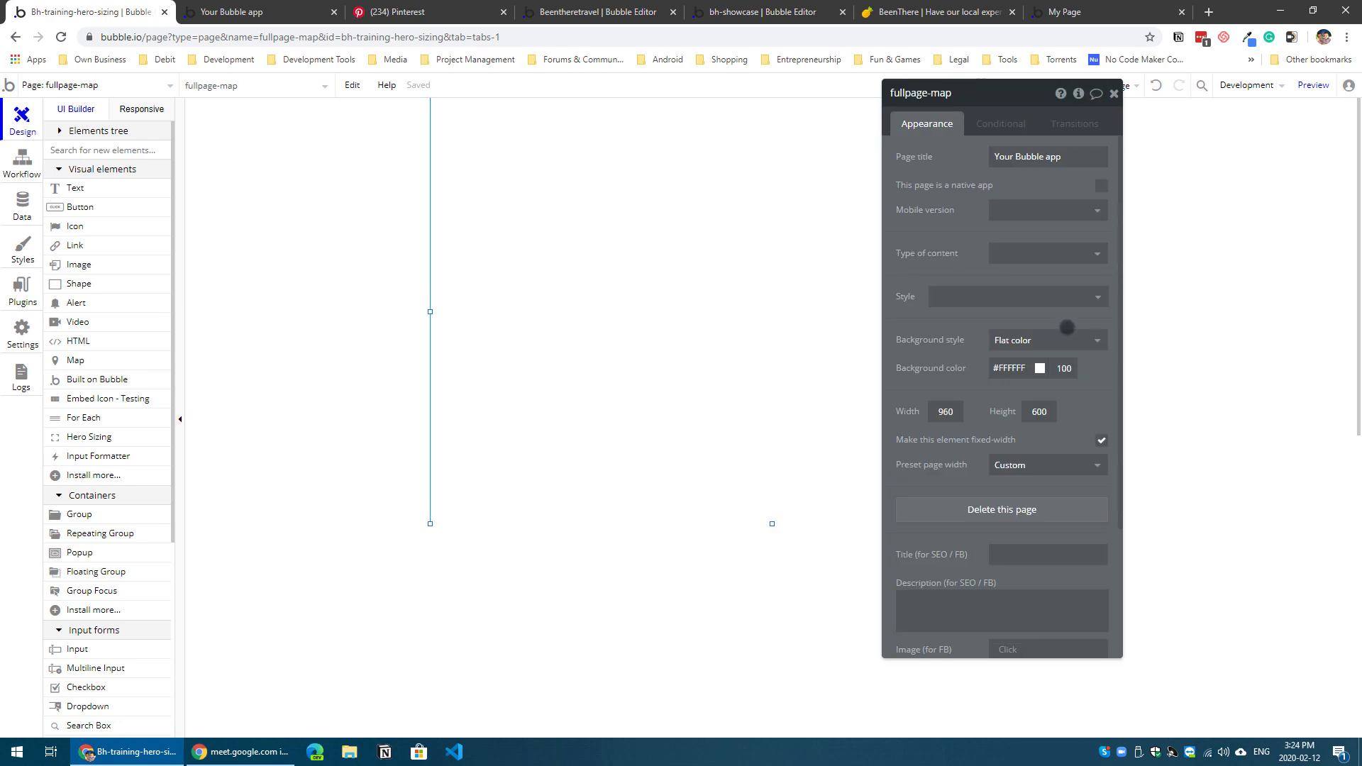
Step: Turn off the page's fixed width, apply the Full width preset, and extend the page's height downward
left_click(1101, 441)
left_click(1041, 493)
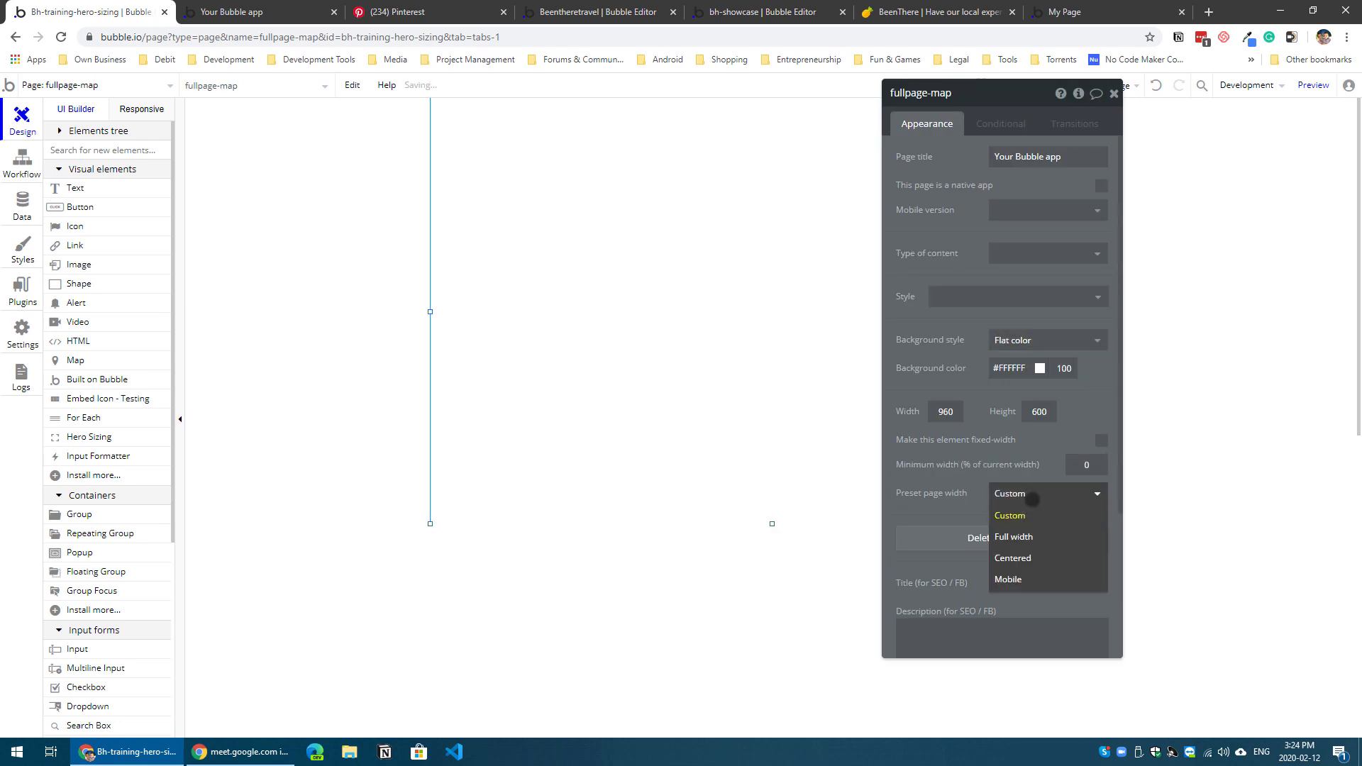
left_click(1029, 515)
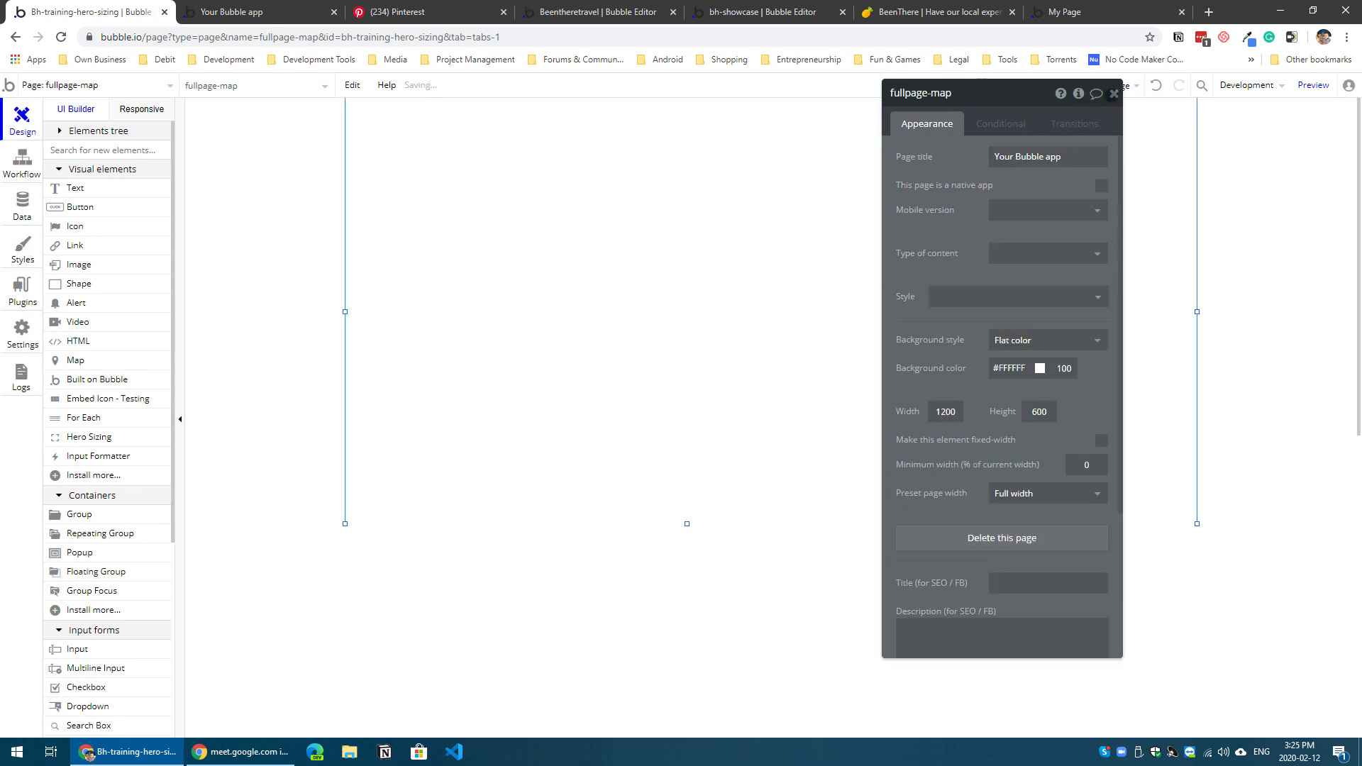
left_click(1114, 94)
left_click_drag(770, 524, 771, 582)
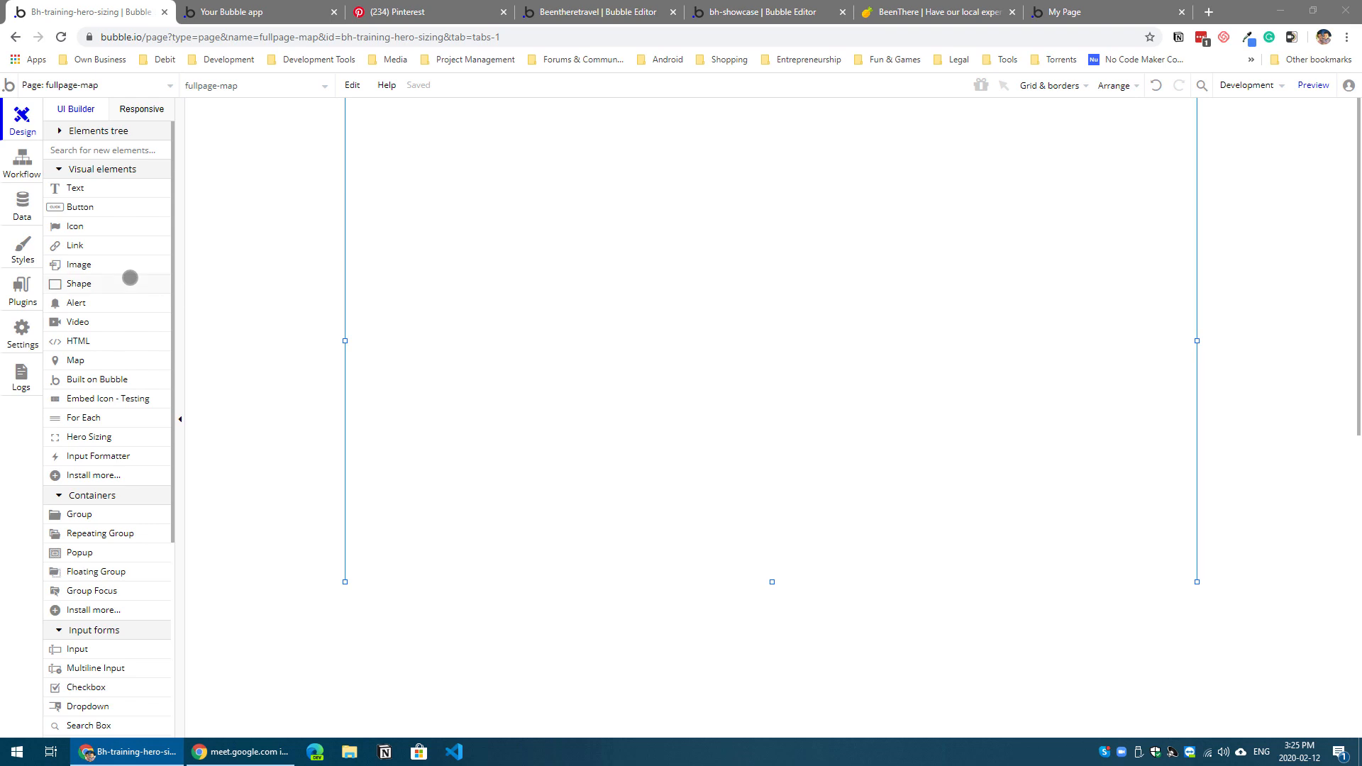
Step: Draw a tall Map element along the right side of the page and move its property editor clear of it
left_click(159, 361)
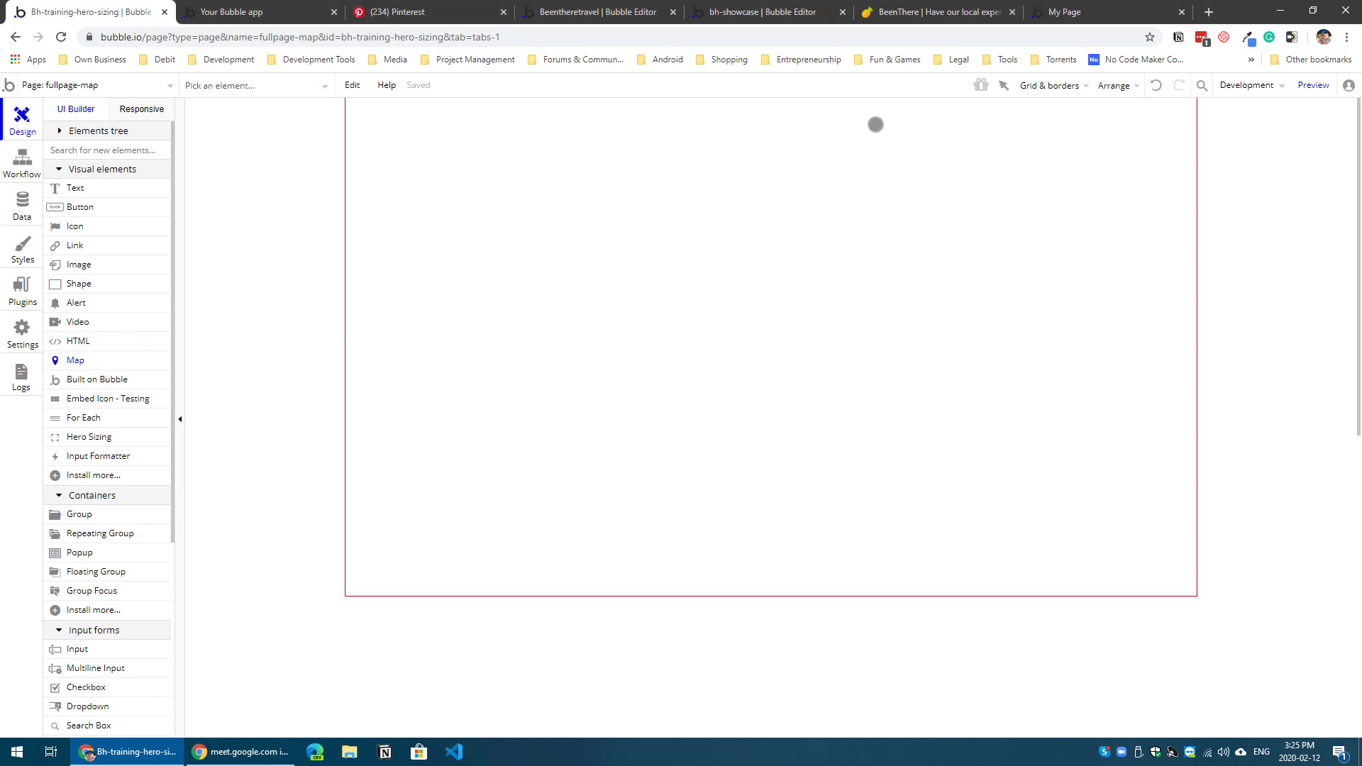
left_click_drag(875, 123, 1180, 574)
left_click_drag(937, 310, 564, 330)
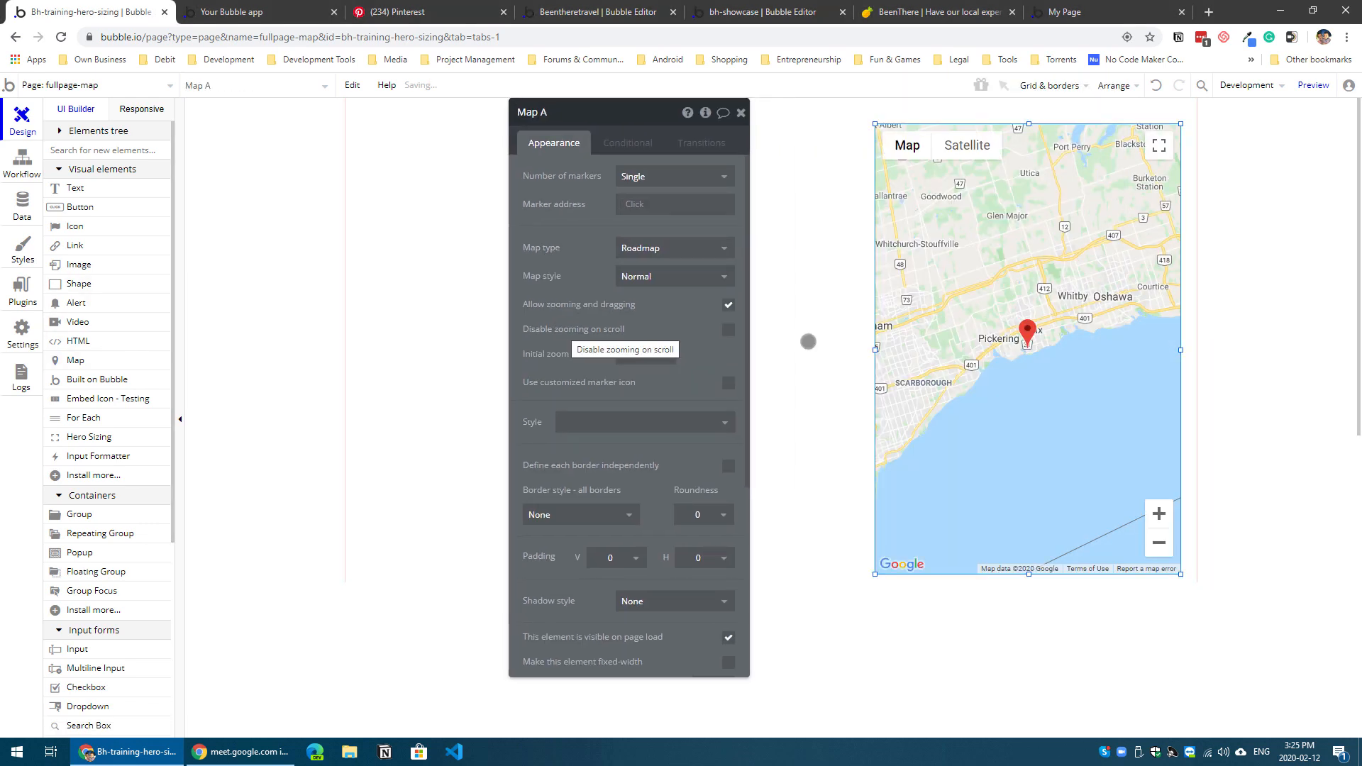
Step: Move the map into the page's upper-right corner and set its width to 600
left_click_drag(1013, 303, 1030, 273)
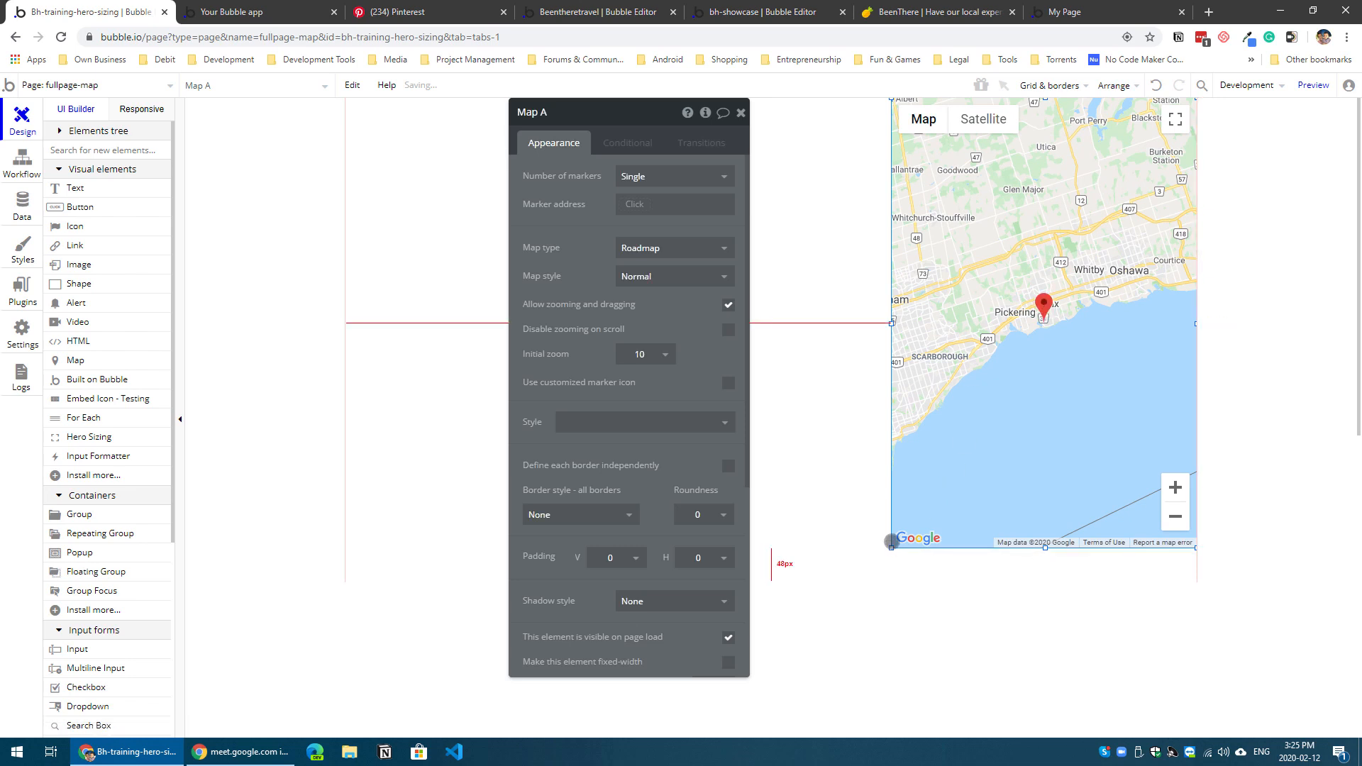
scroll(600, 585, "down", 4)
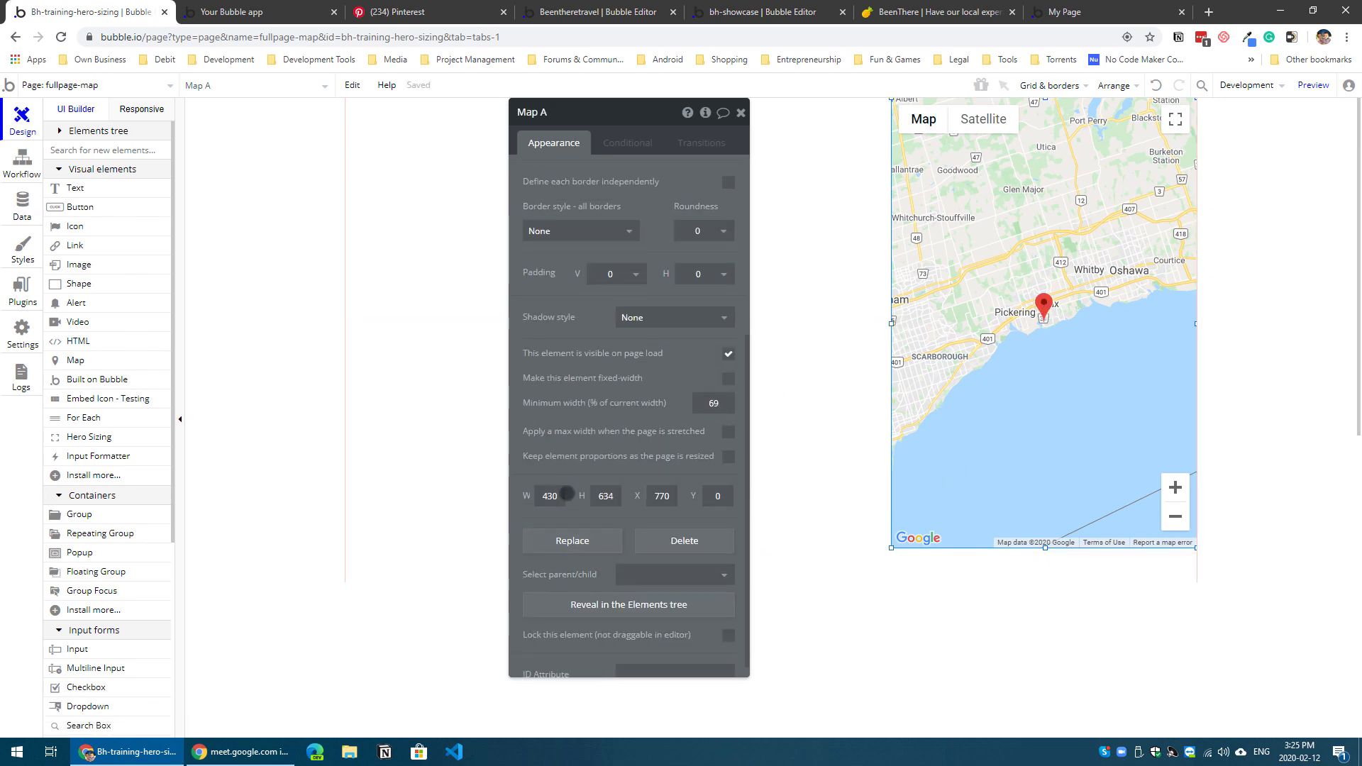
left_click(564, 495)
type("600")
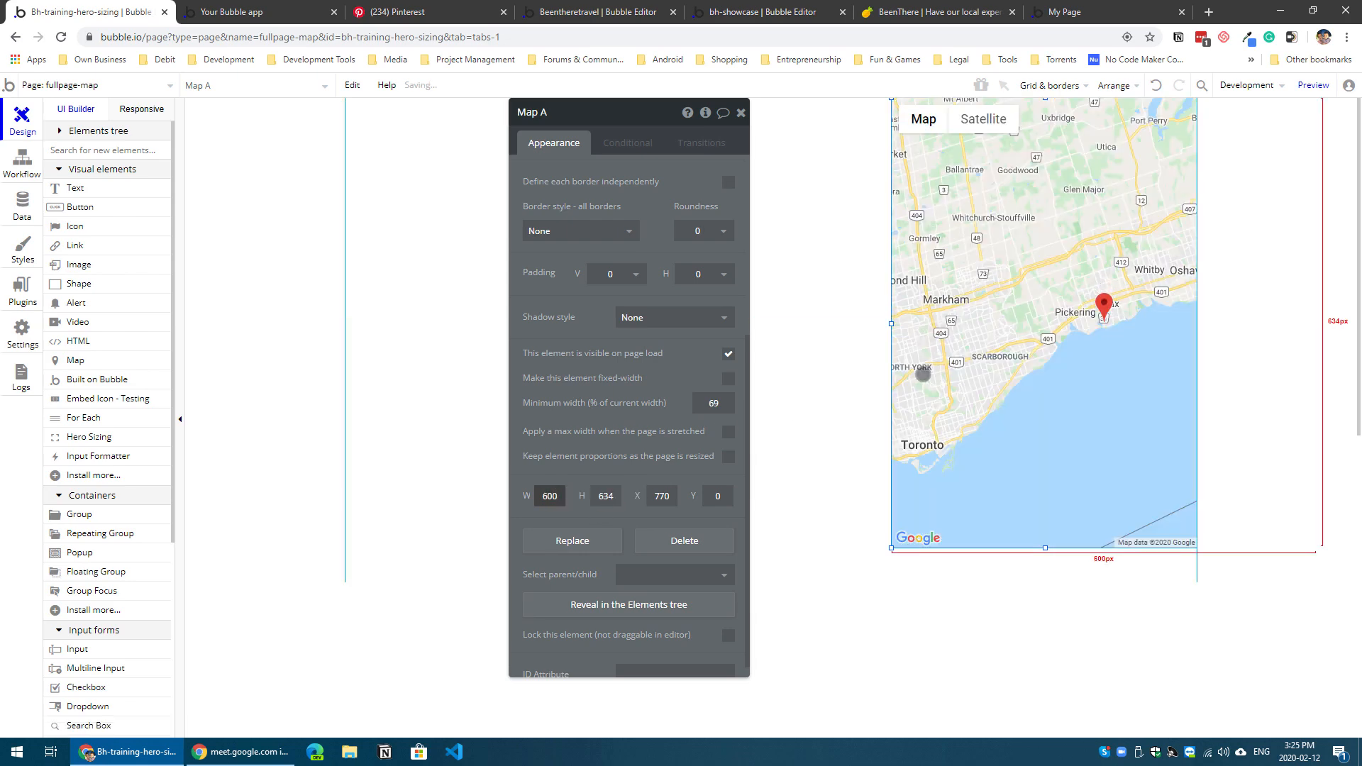
Step: Draw a Group element, place it in the page's upper-left corner, and reduce its height to 430
left_click(426, 410)
left_click(88, 513)
left_click_drag(390, 142, 626, 491)
left_click_drag(473, 367, 432, 316)
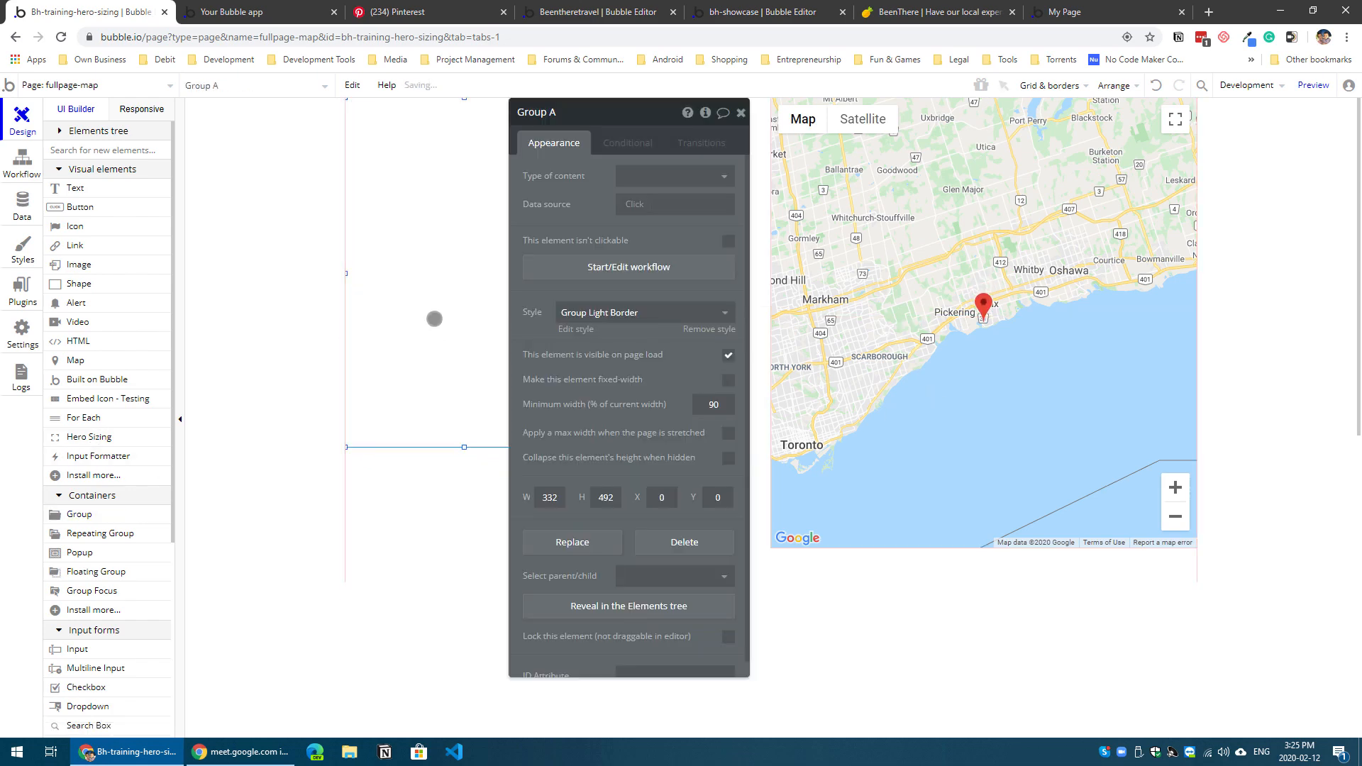
left_click_drag(464, 446, 464, 402)
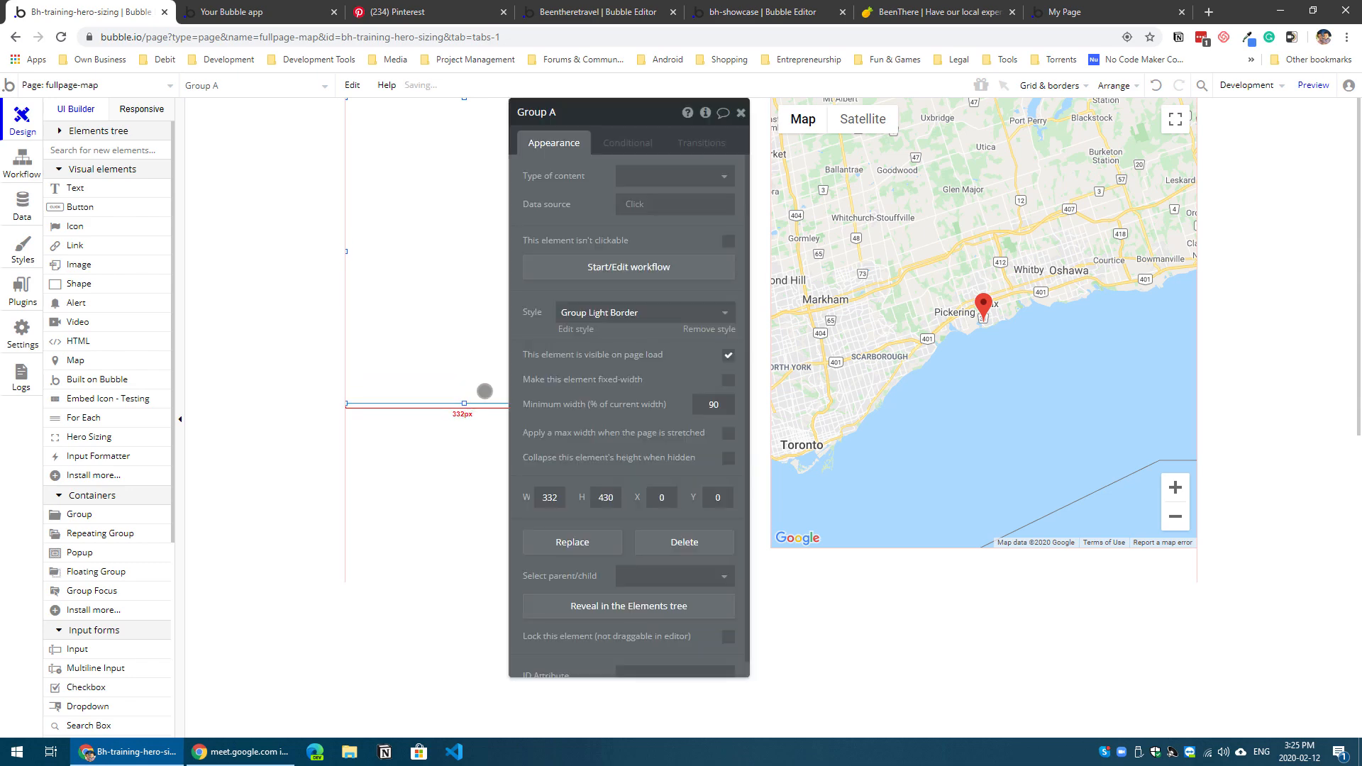
Step: Set the group's width to 600 and draw a four-row repeating group about 452 by 329 px inside it
left_click_drag(580, 249, 770, 264)
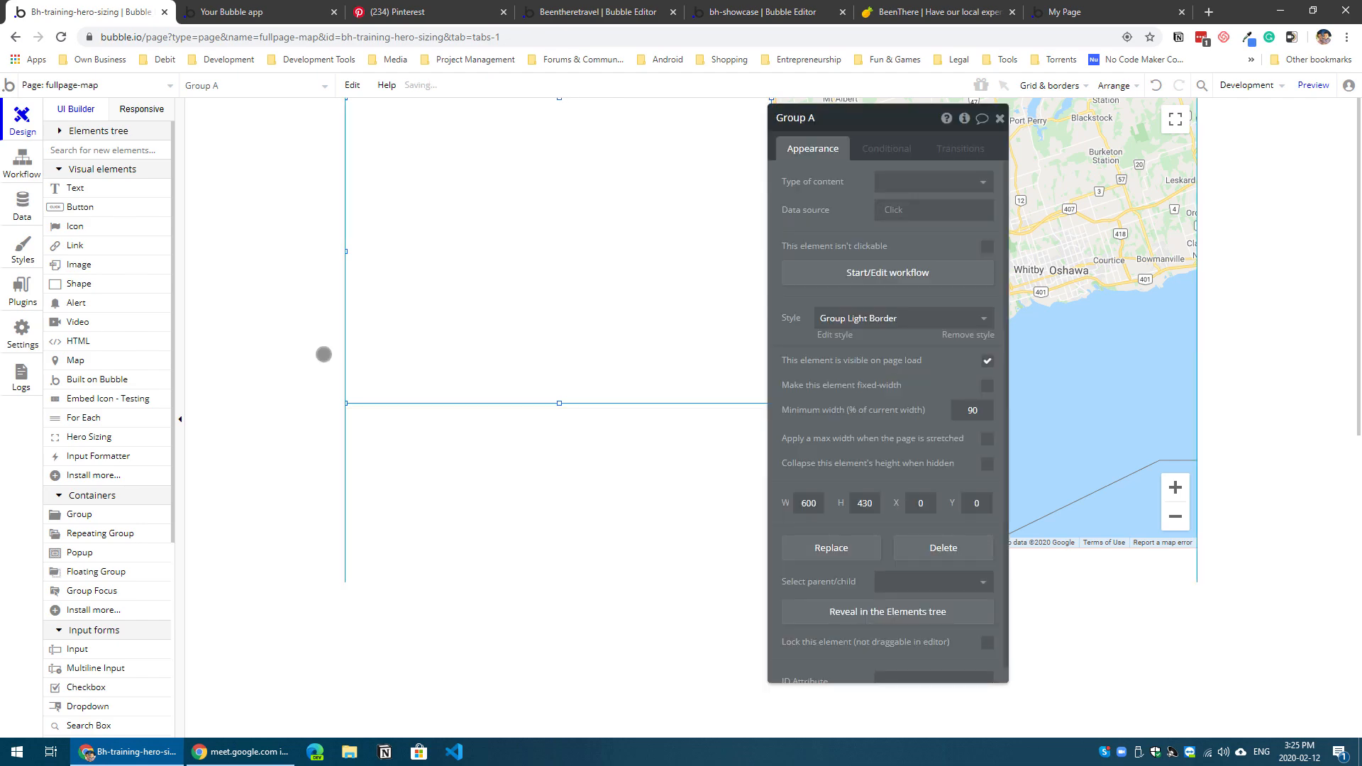
left_click(96, 533)
mouse_move(389, 122)
left_mouse_down()
mouse_move(568, 270)
mouse_move(710, 356)
left_mouse_up()
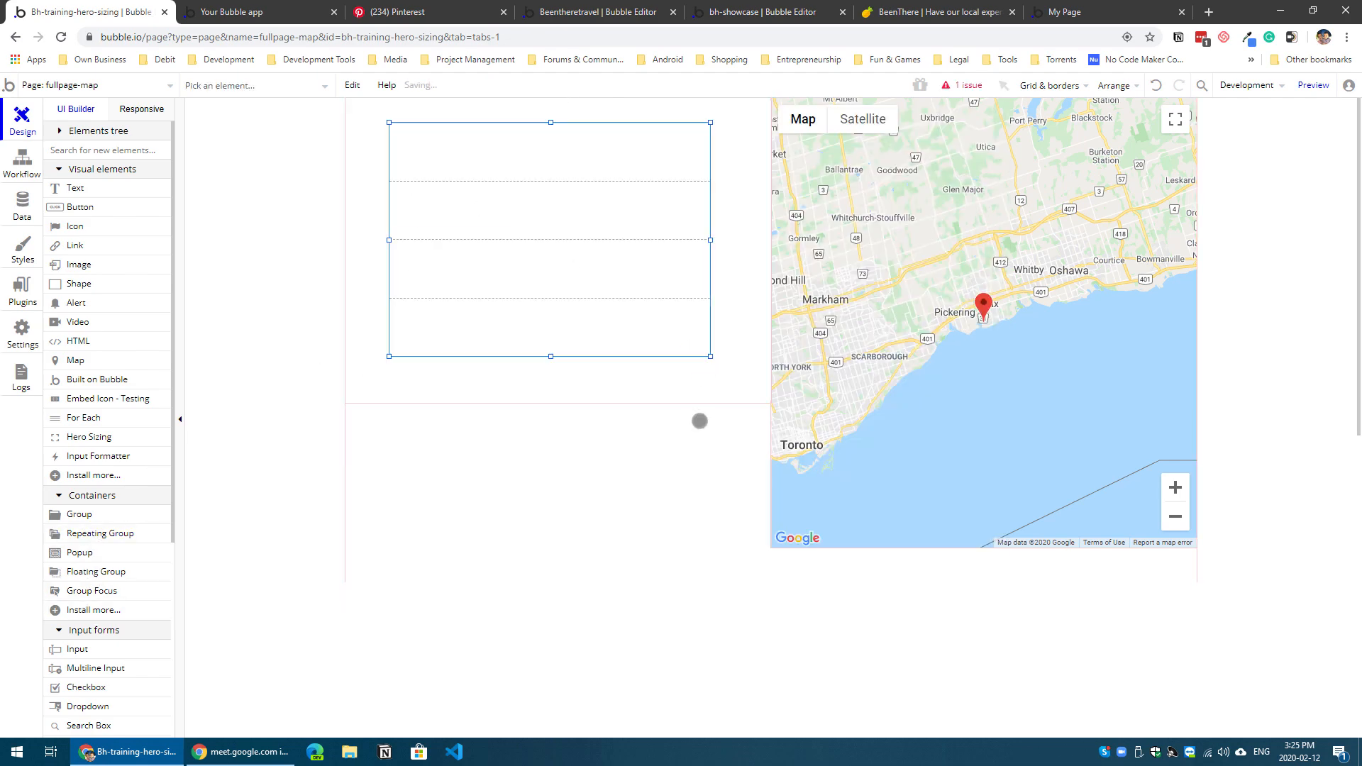
Step: Create a custom data type named Locations in the app's database
left_click(37, 211)
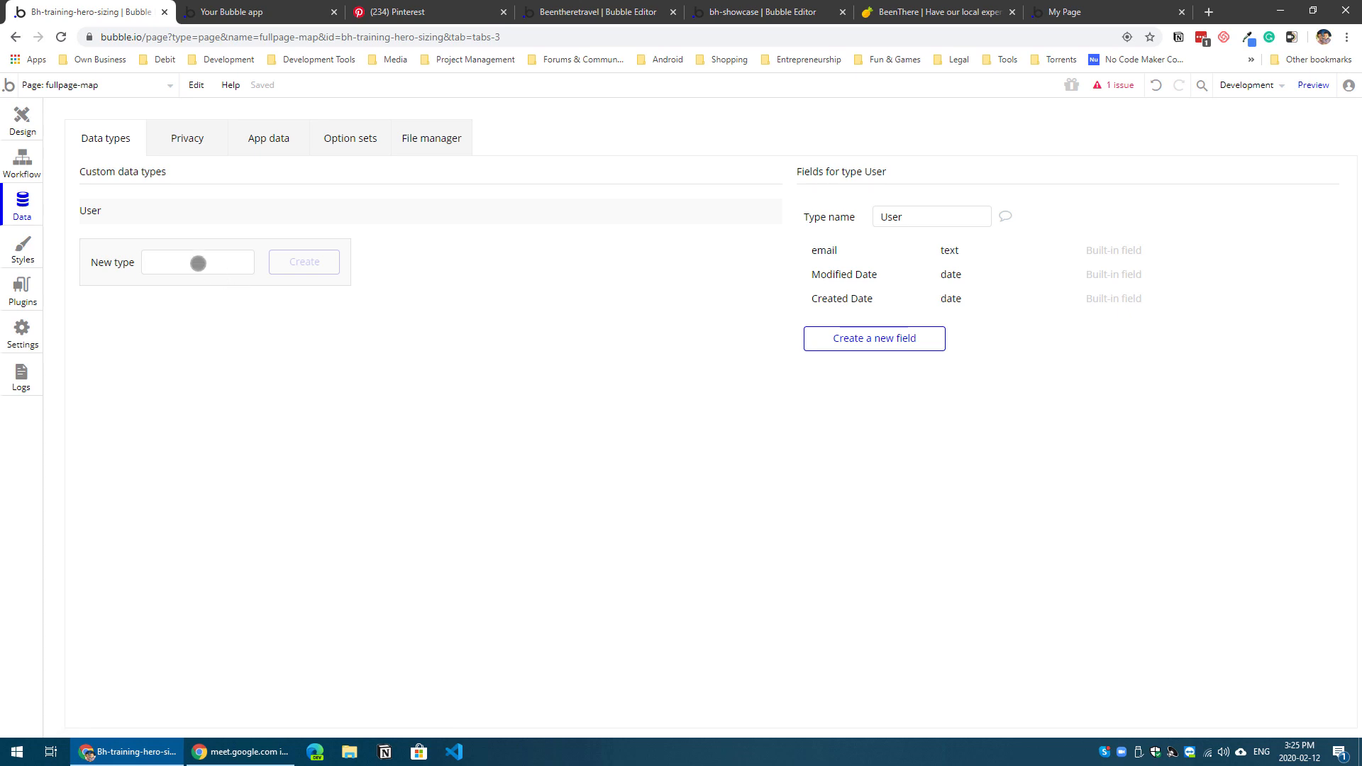
left_click(201, 261)
type("Locations")
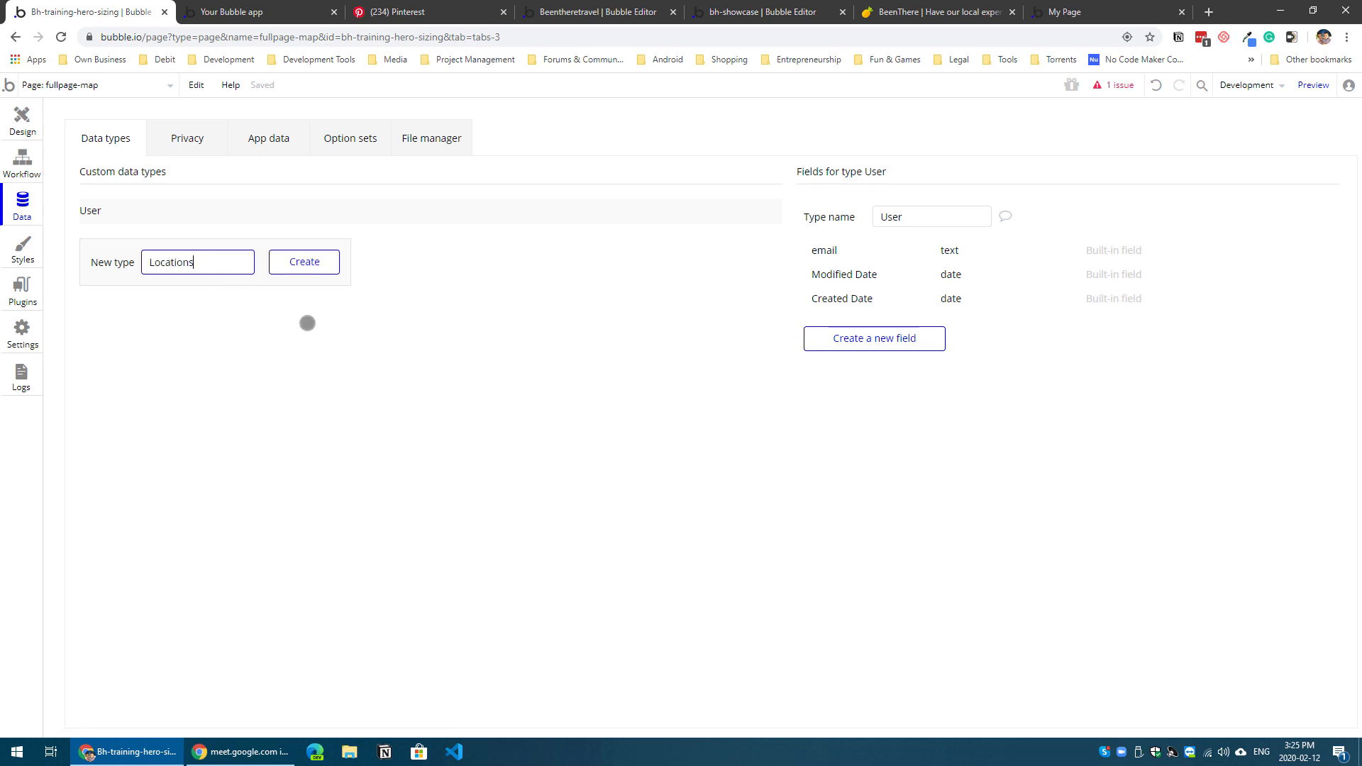
left_click(304, 262)
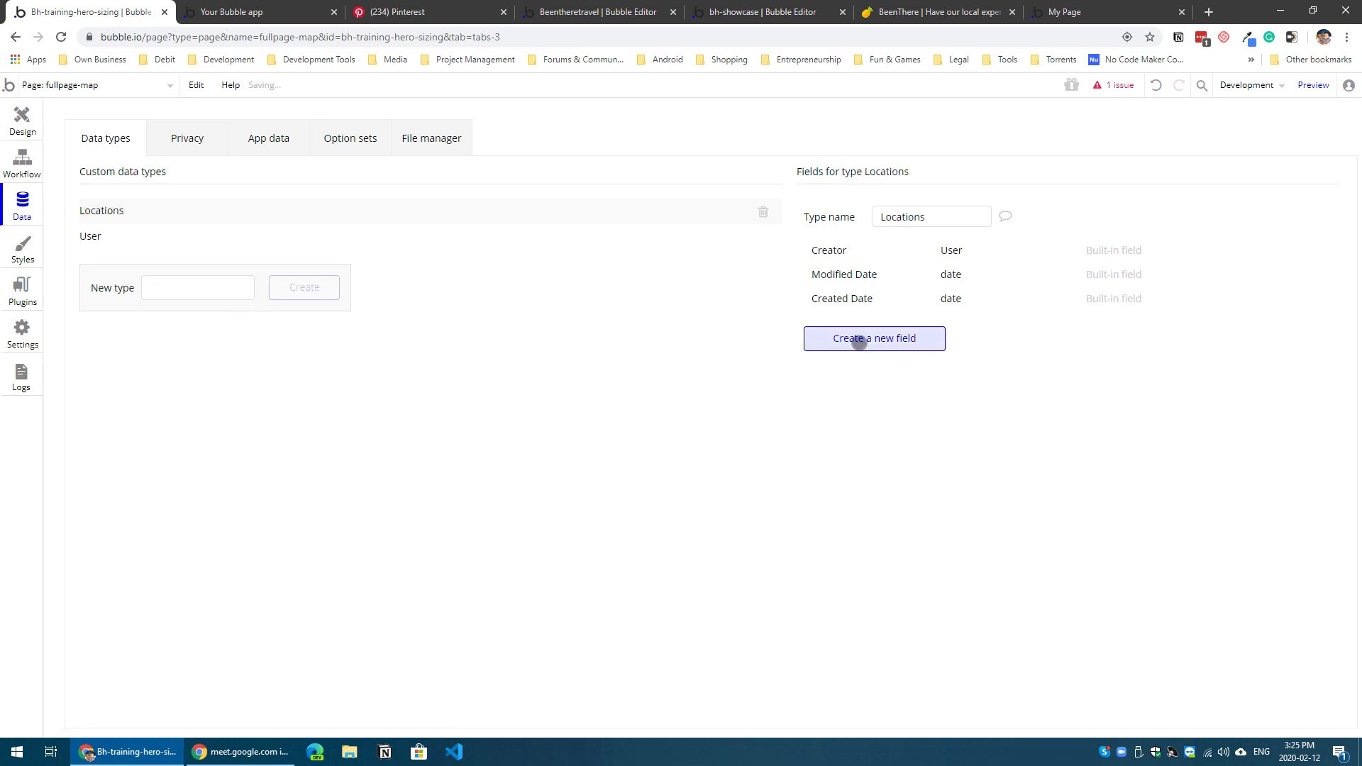
Step: Add a field named geolocation of type geographic address to the Locations data type
left_click(859, 339)
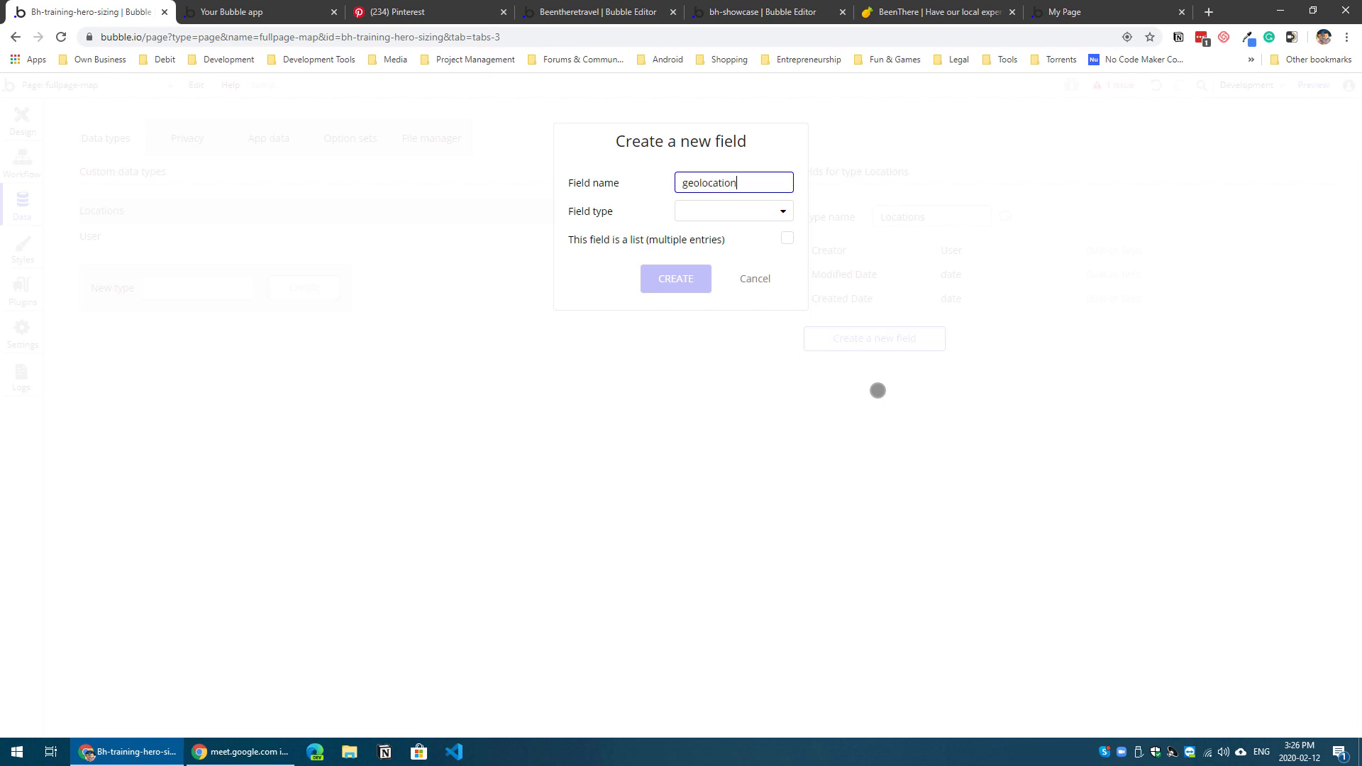
left_click(767, 210)
left_click(731, 423)
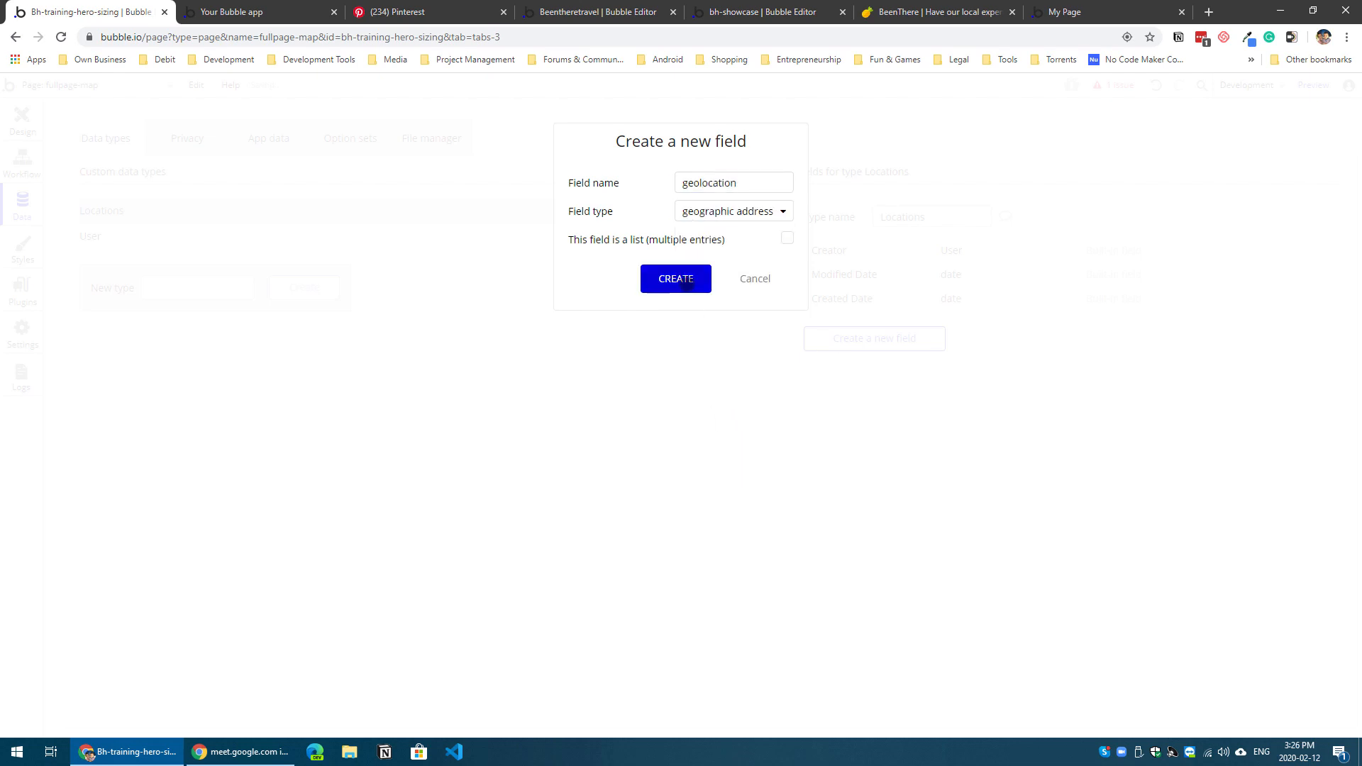
left_click(686, 282)
Step: Create a Locations entry in the app data with the geolocation Toronto, ON, Canada
left_click(277, 143)
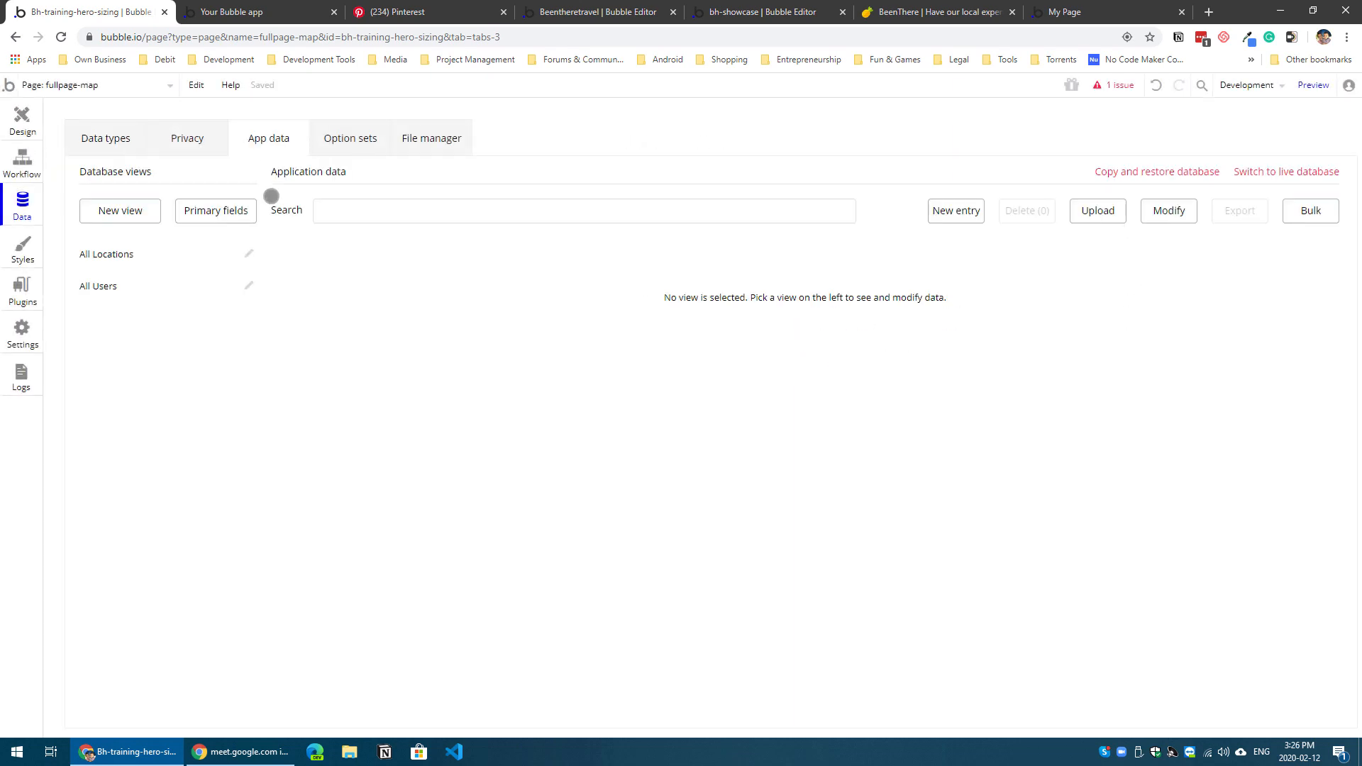
left_click(164, 263)
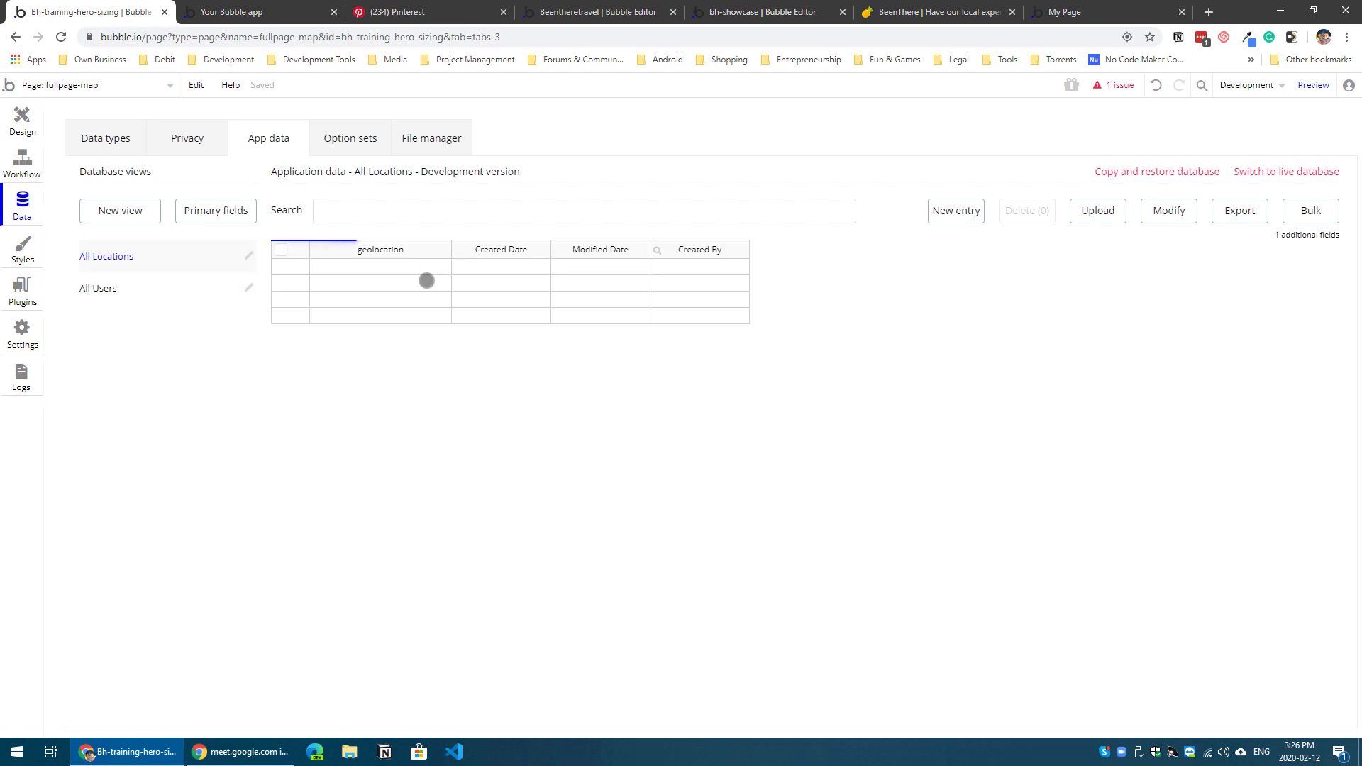
left_click(967, 211)
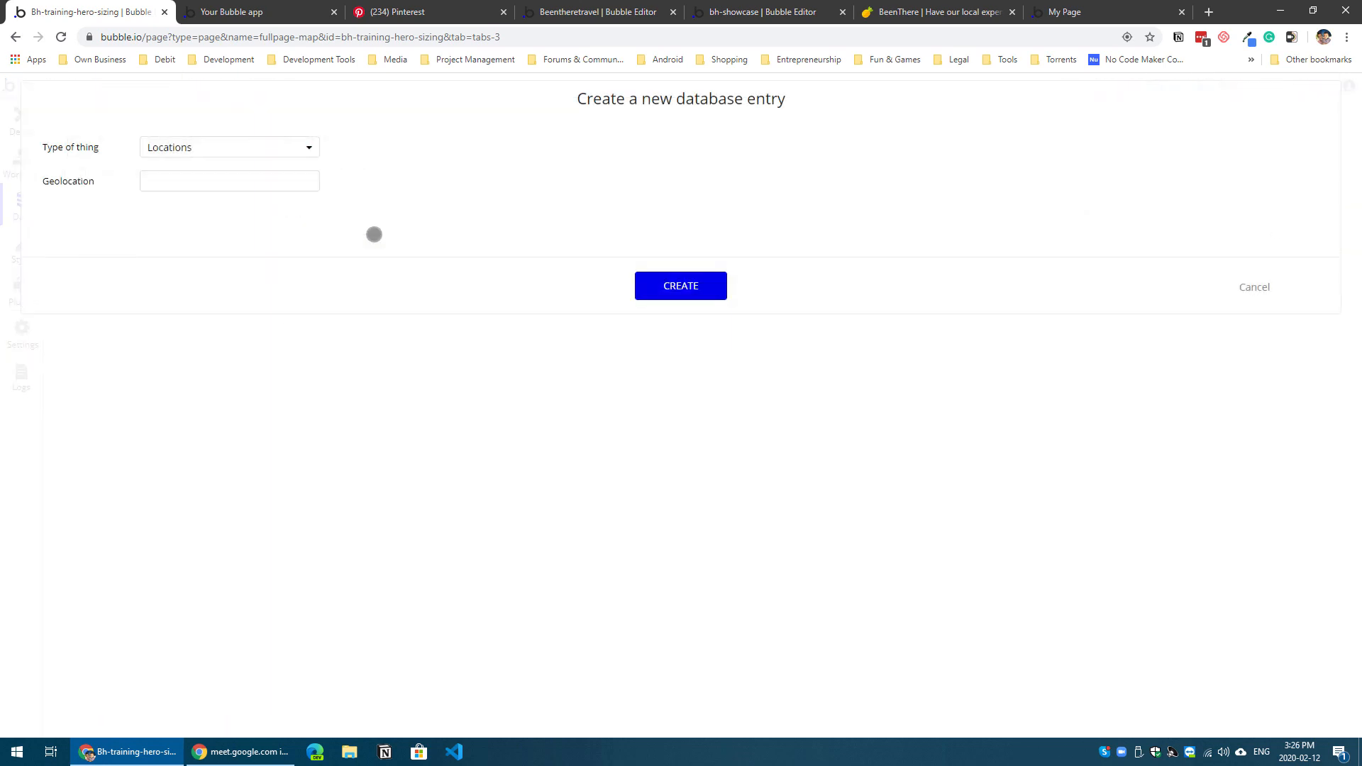
left_click(206, 179)
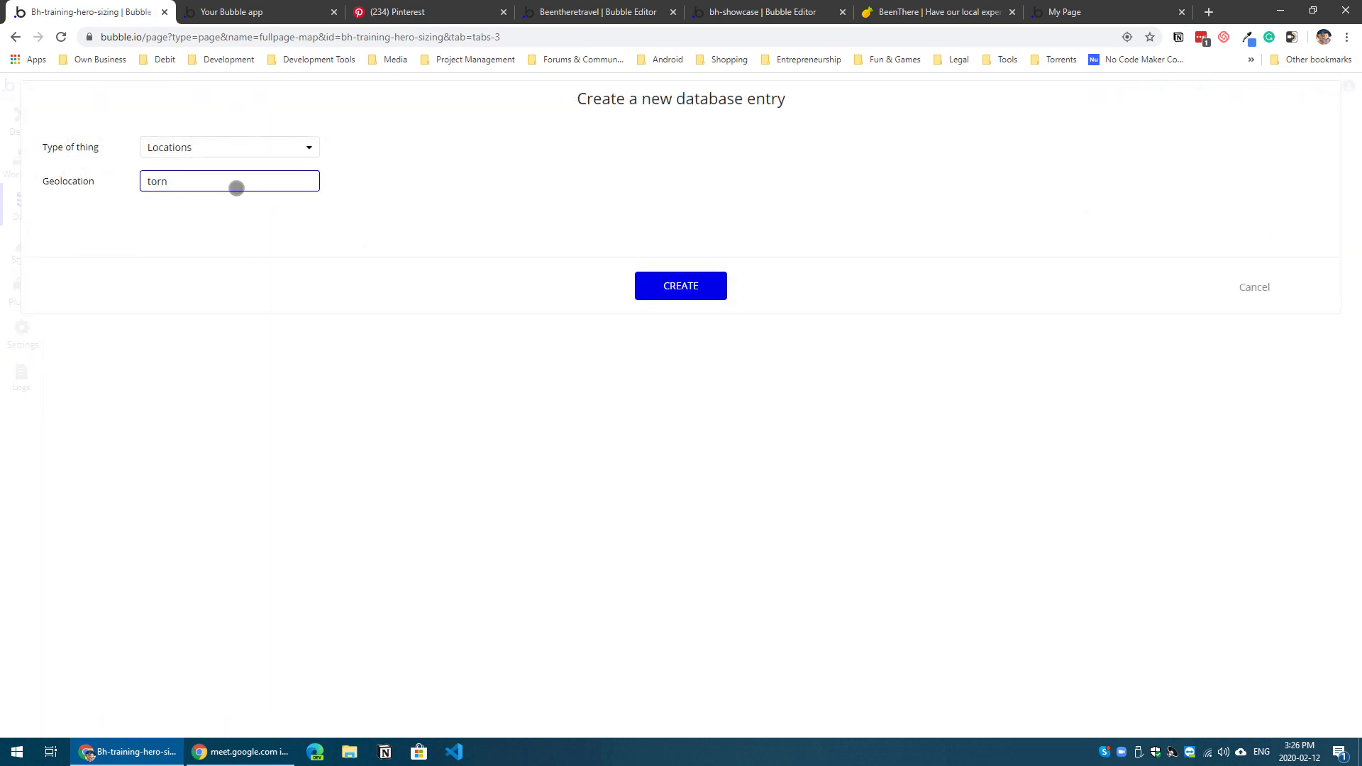
type("toronto")
left_click(236, 200)
left_click(652, 289)
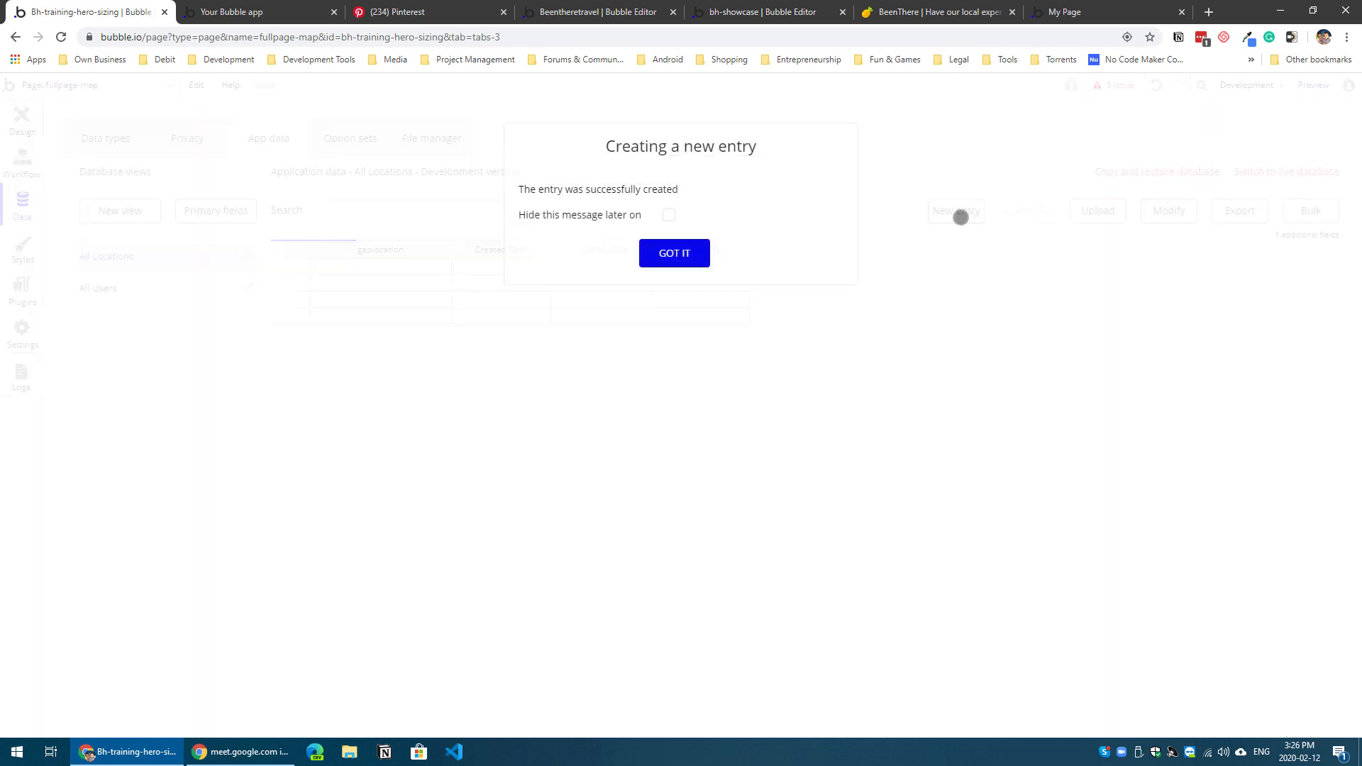
left_click(678, 252)
Step: Create a second Locations entry with the geolocation Ottawa, ON, Canada
left_click(935, 211)
left_click(246, 183)
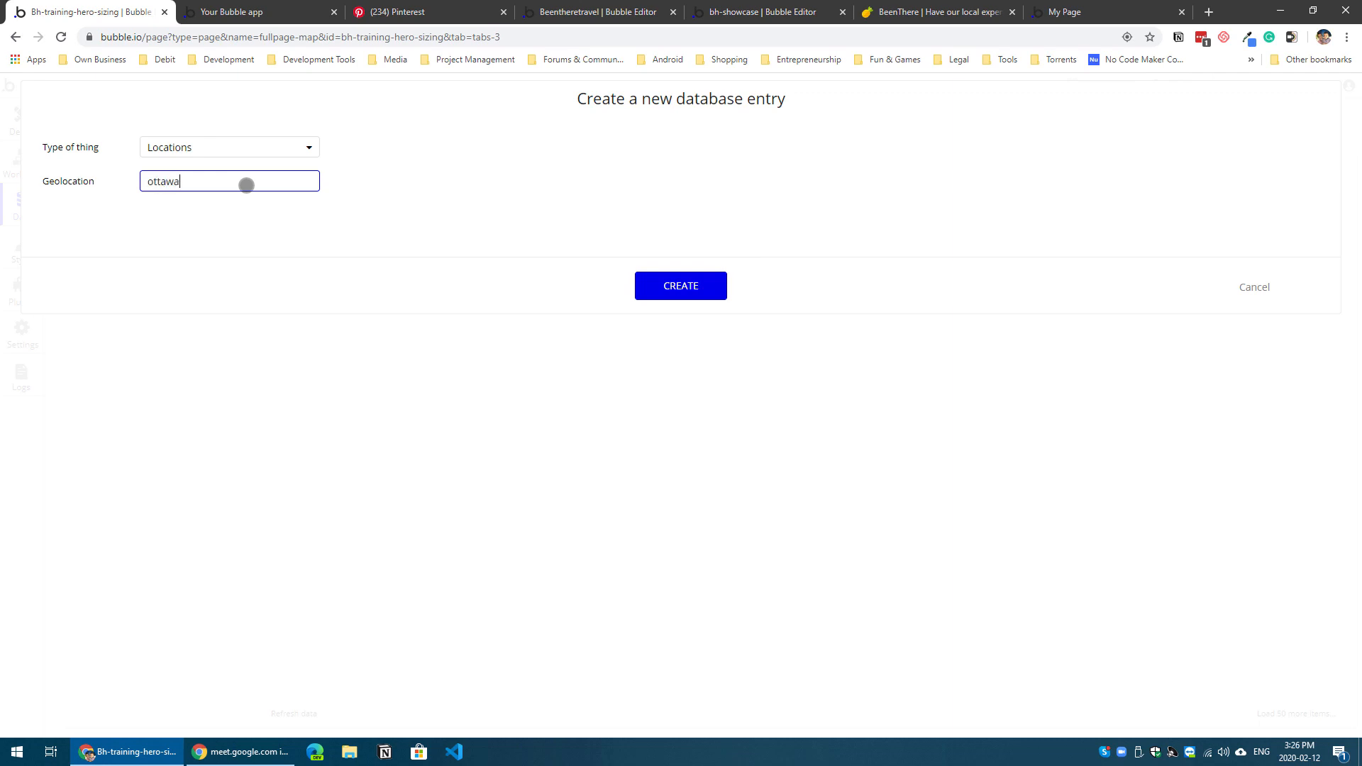
type("ottawa")
left_click(583, 249)
left_click(660, 285)
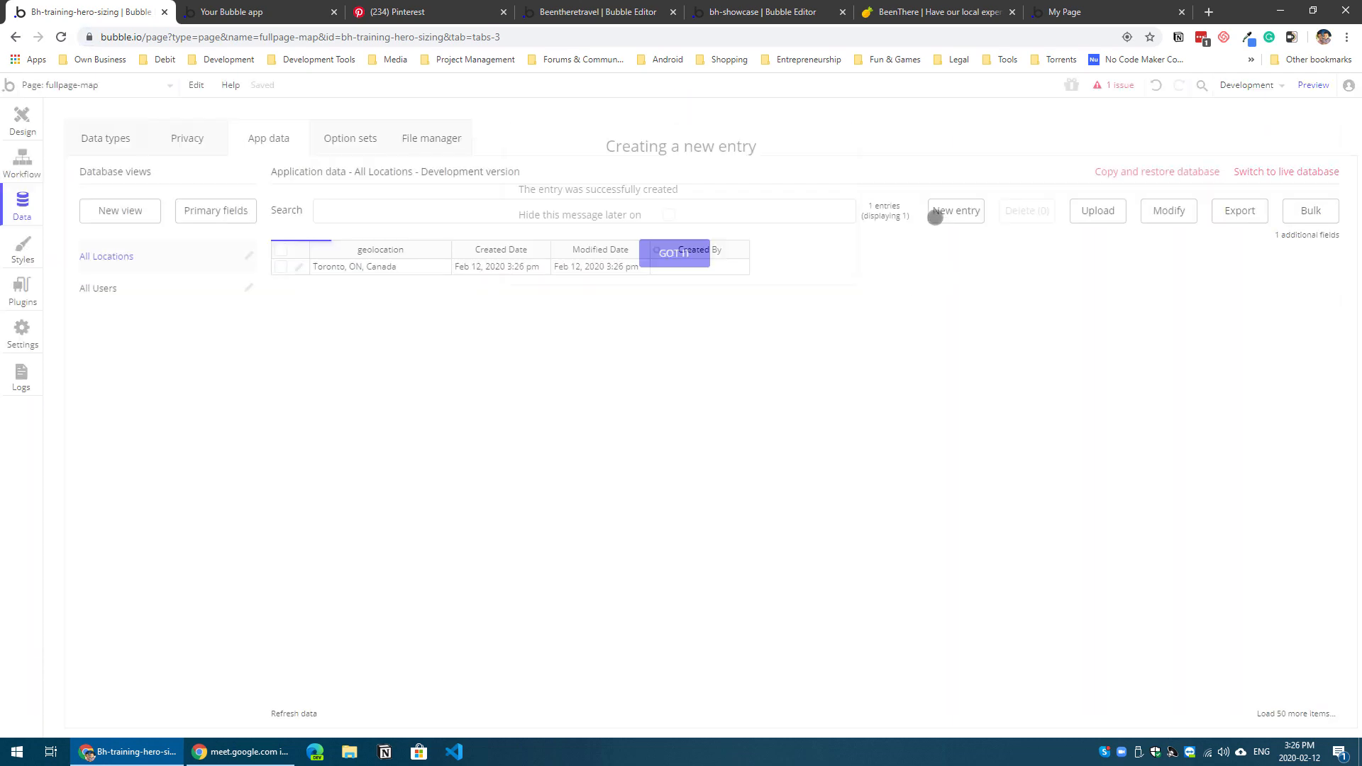
left_click(691, 253)
Step: Create a third Locations entry, entering newyork as its geolocation
left_click(937, 213)
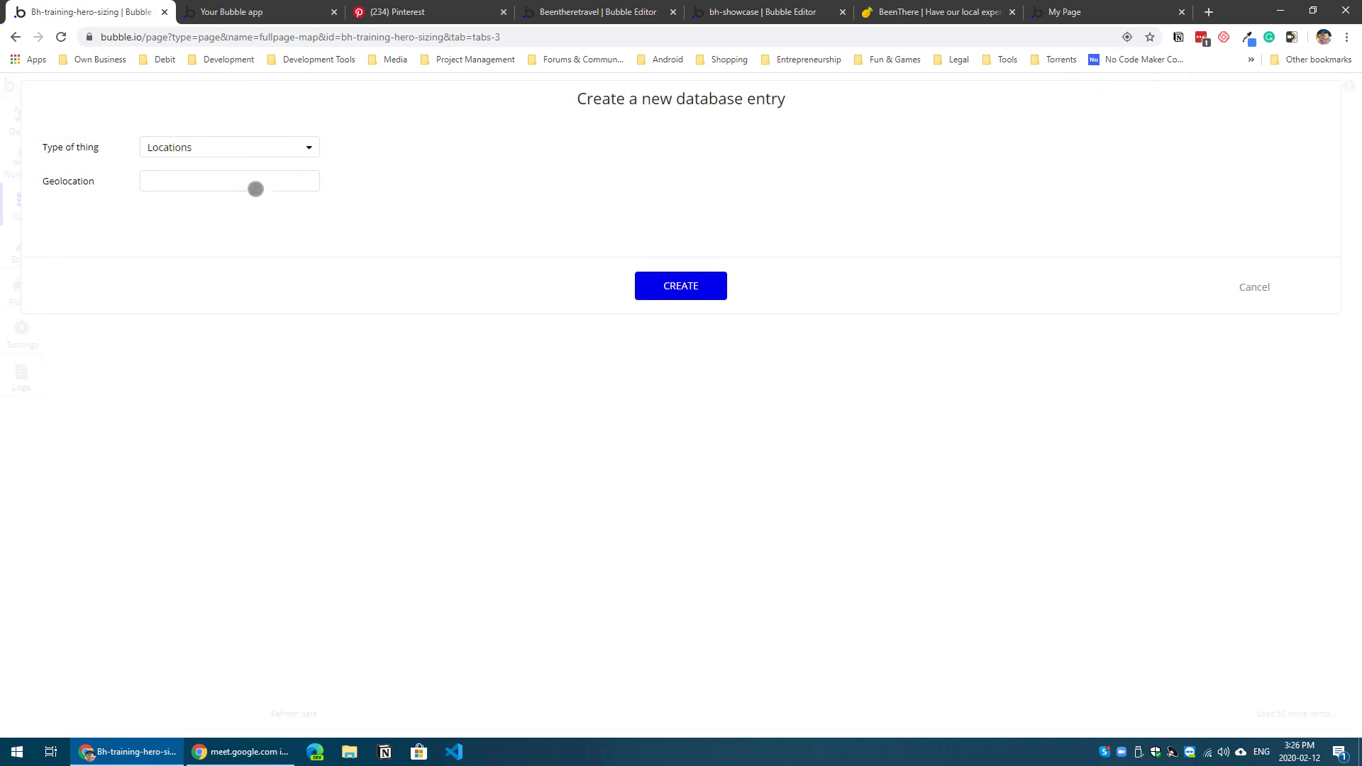
left_click(255, 186)
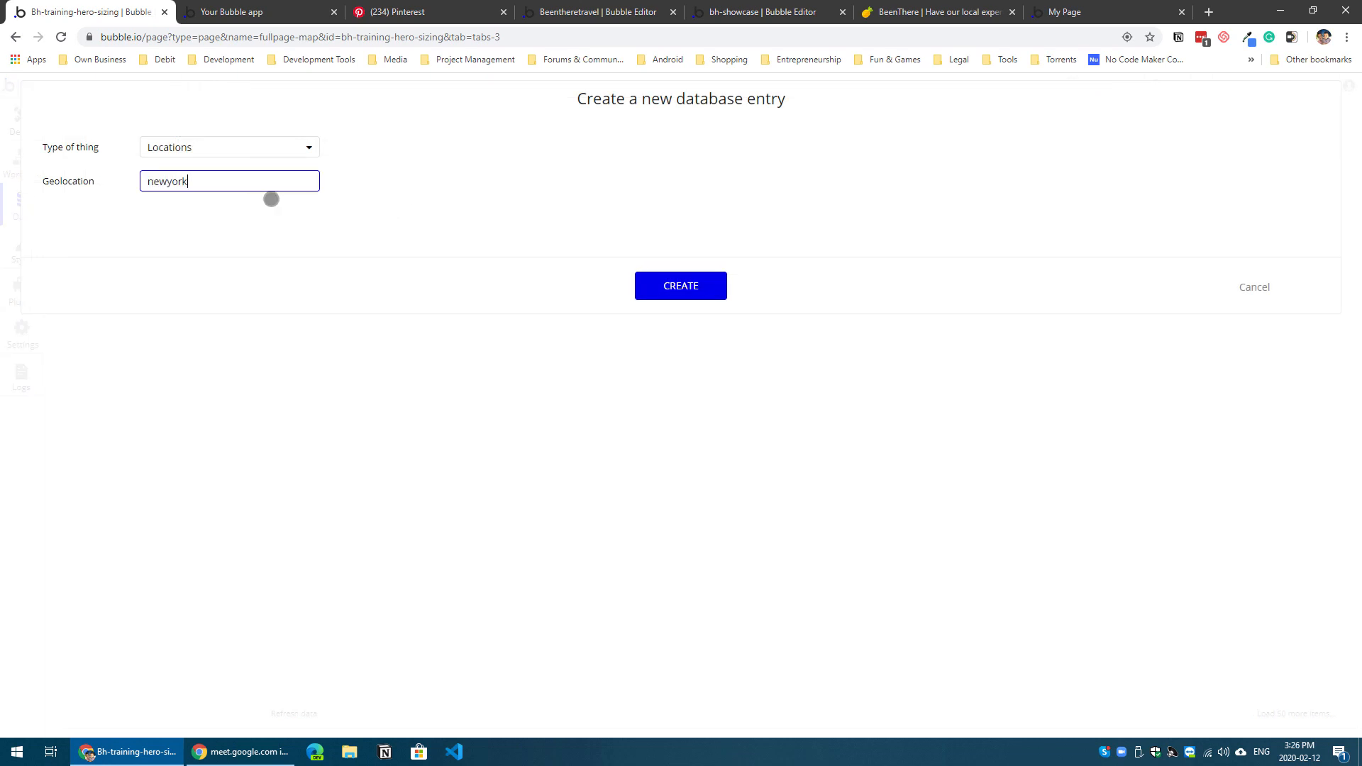
left_click(679, 294)
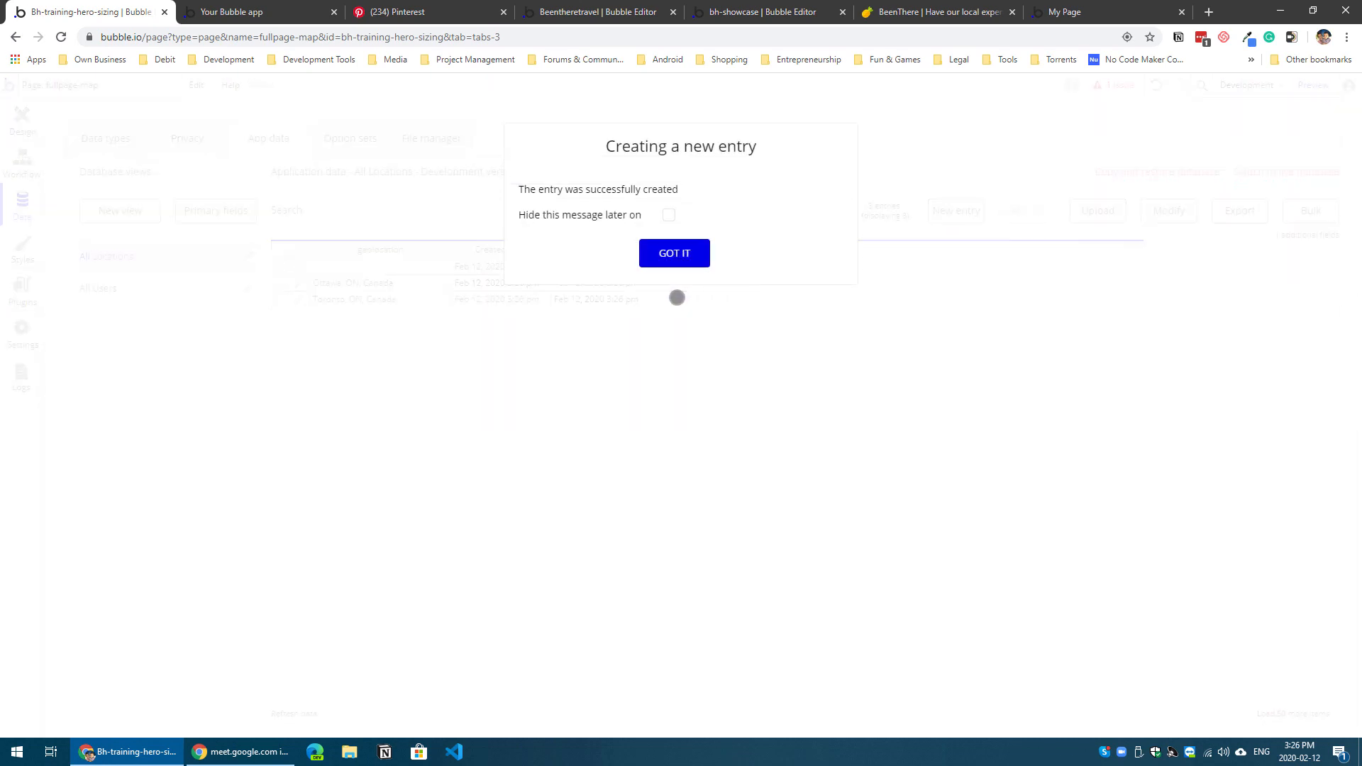
left_click(673, 253)
Step: Edit the newest Locations entry so its geolocation is New York, NY, USA, and save it
left_click(298, 267)
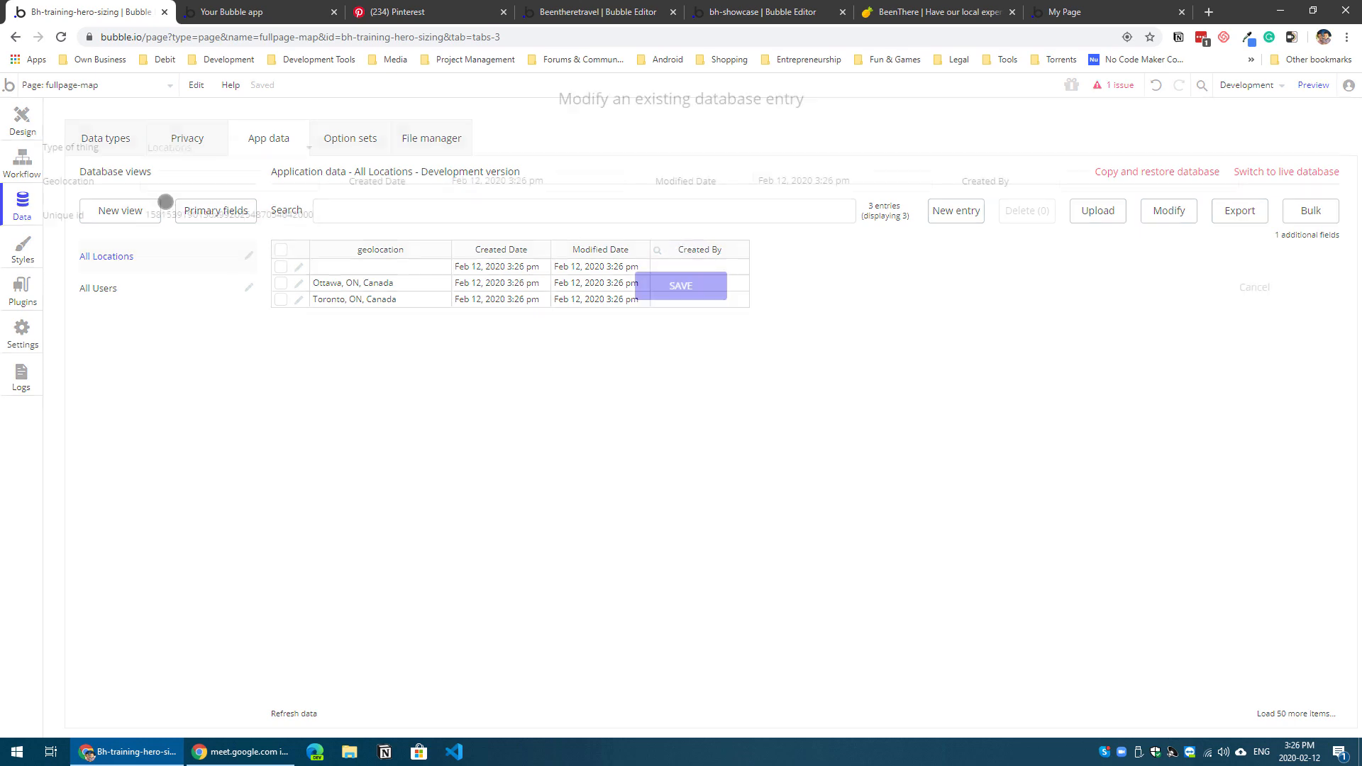
left_click(224, 183)
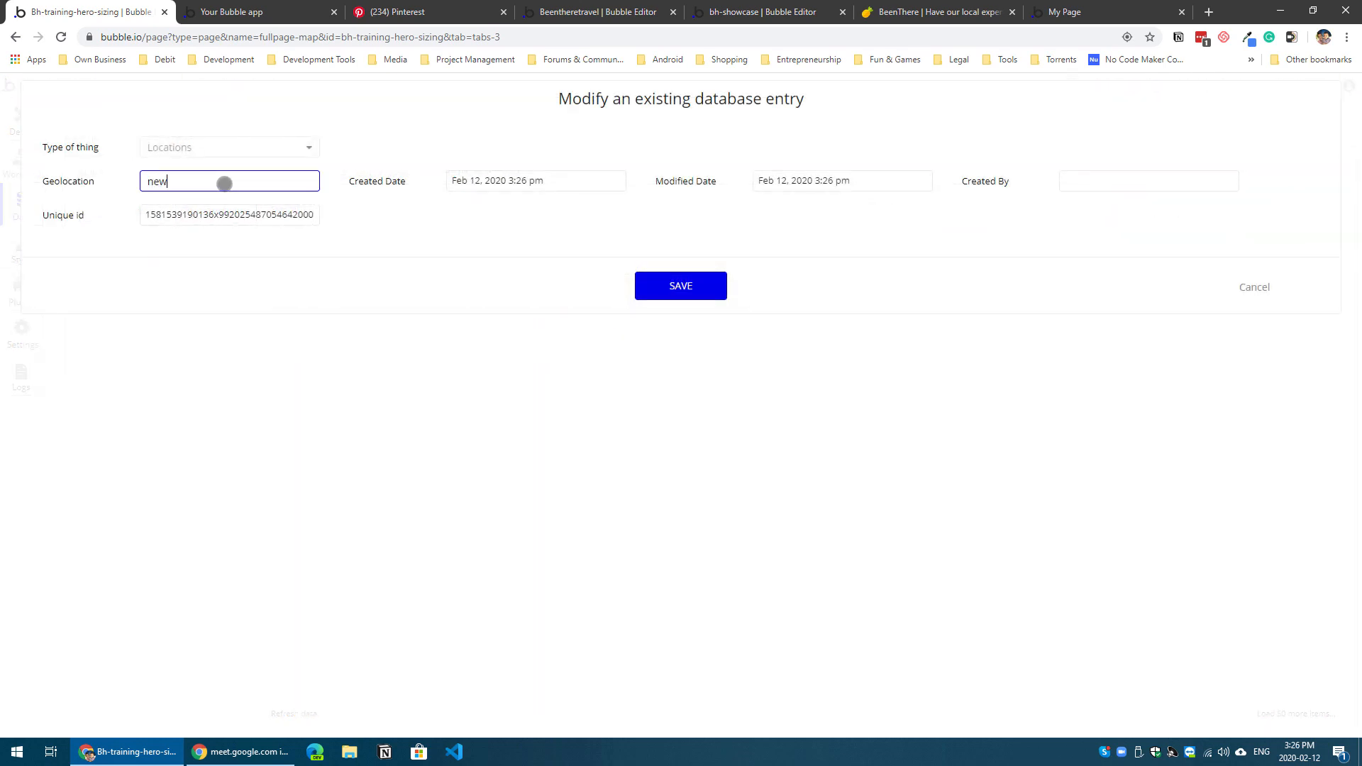
key("Tab")
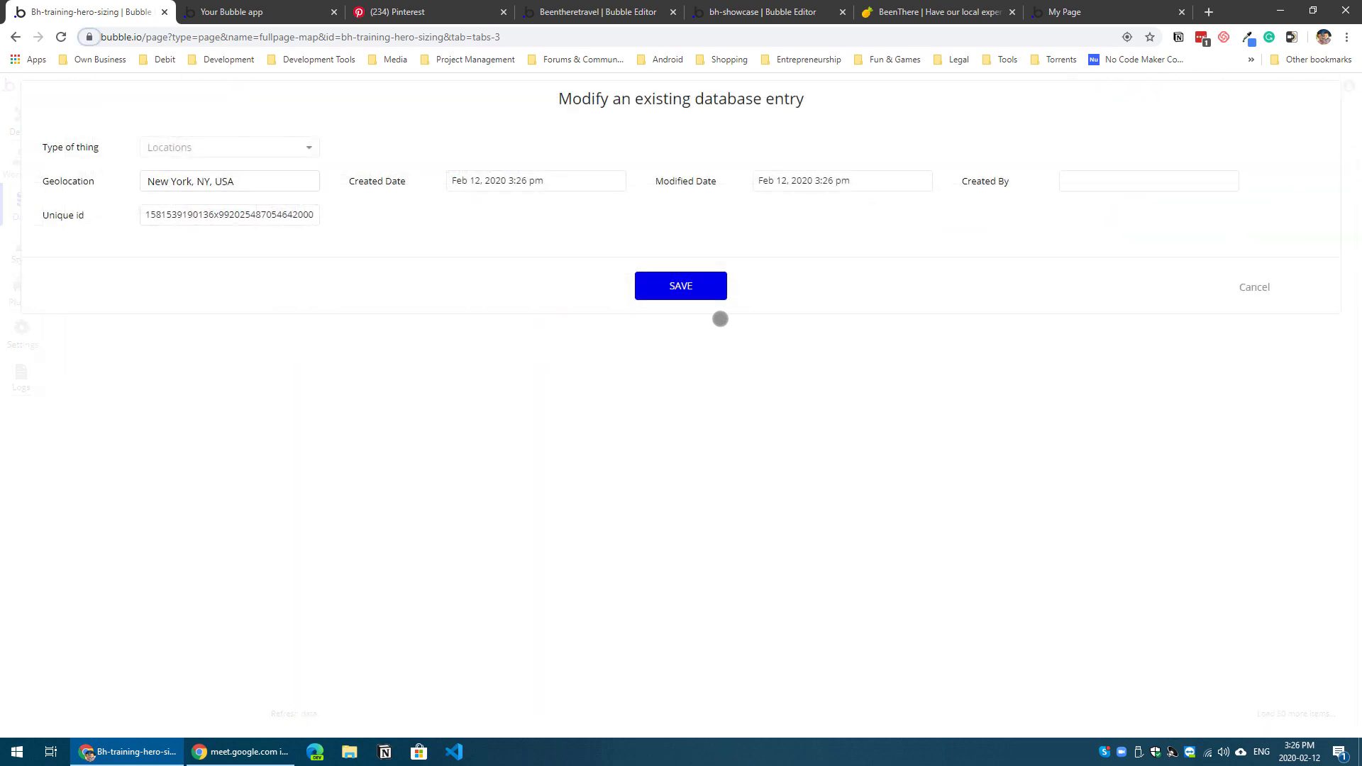
left_click(702, 291)
left_click(672, 251)
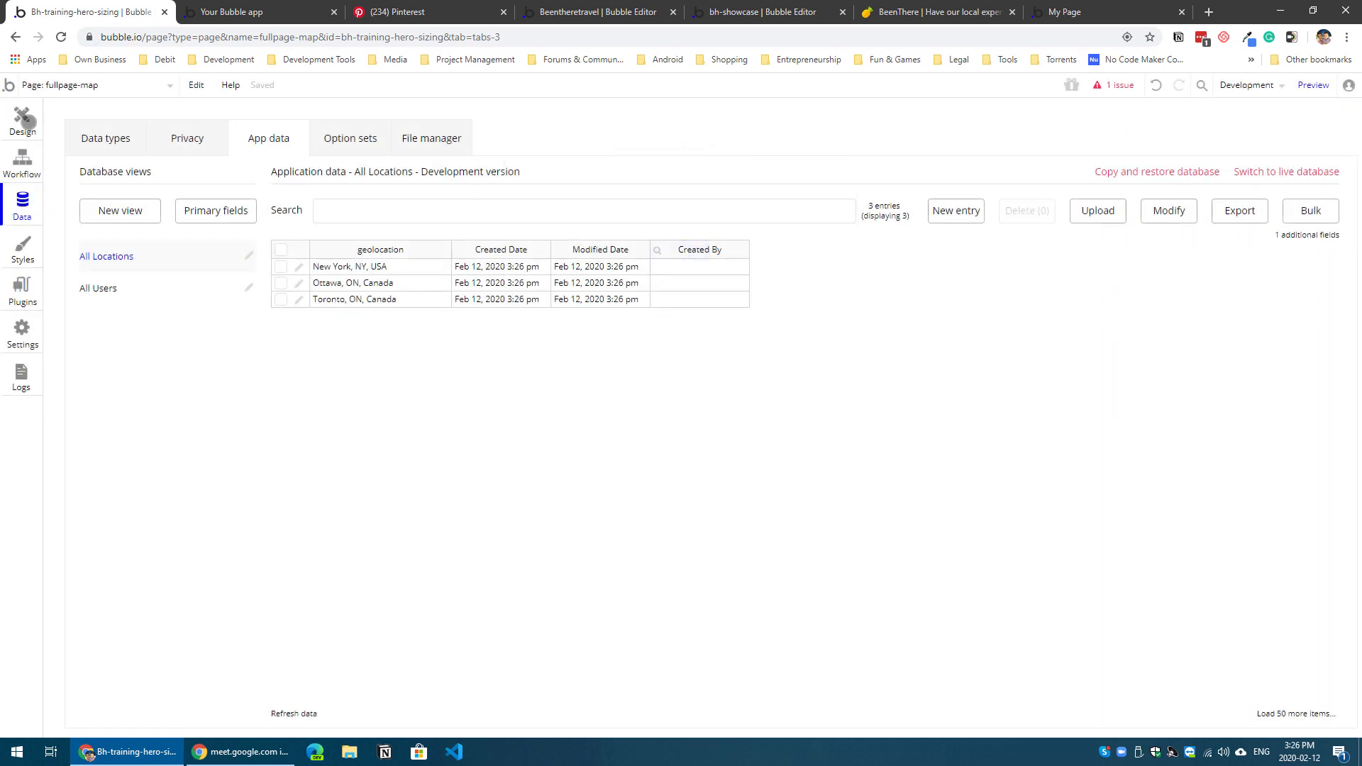
Step: Return to the page design and set the repeating group's type of content to Locations
left_click(23, 121)
left_click(929, 182)
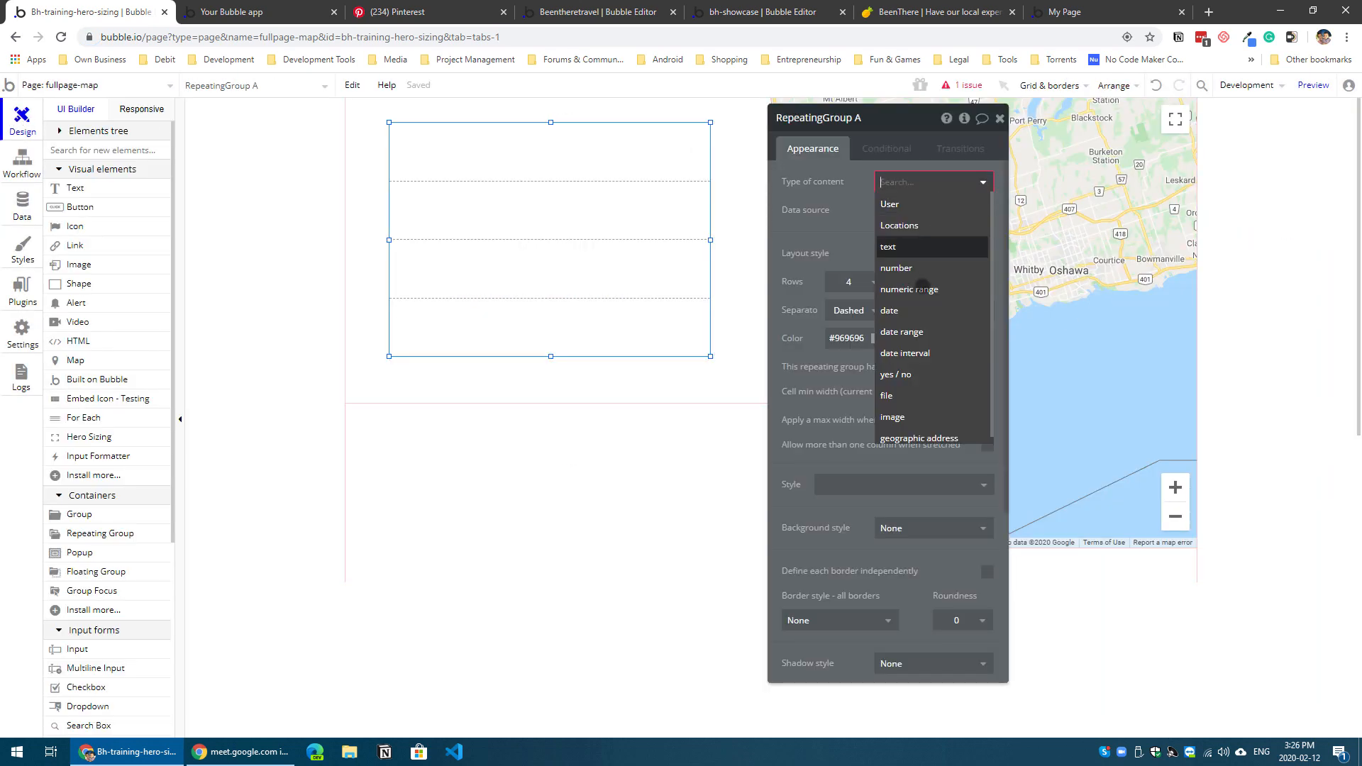
left_click(928, 227)
Step: Set the repeating group's data source to a search for Locations without constraints
left_click(898, 212)
left_click(905, 247)
left_click(903, 246)
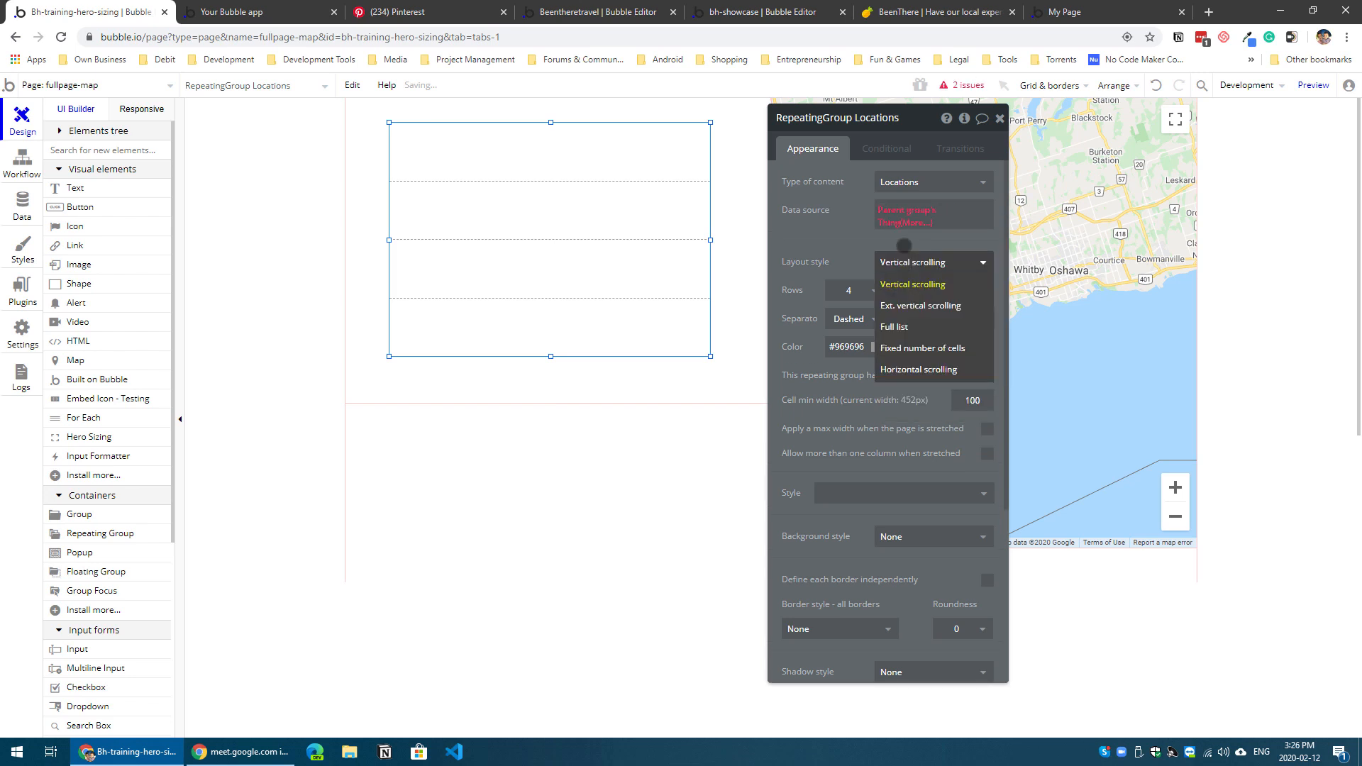
left_click(910, 211)
left_click(919, 293)
left_click(662, 148)
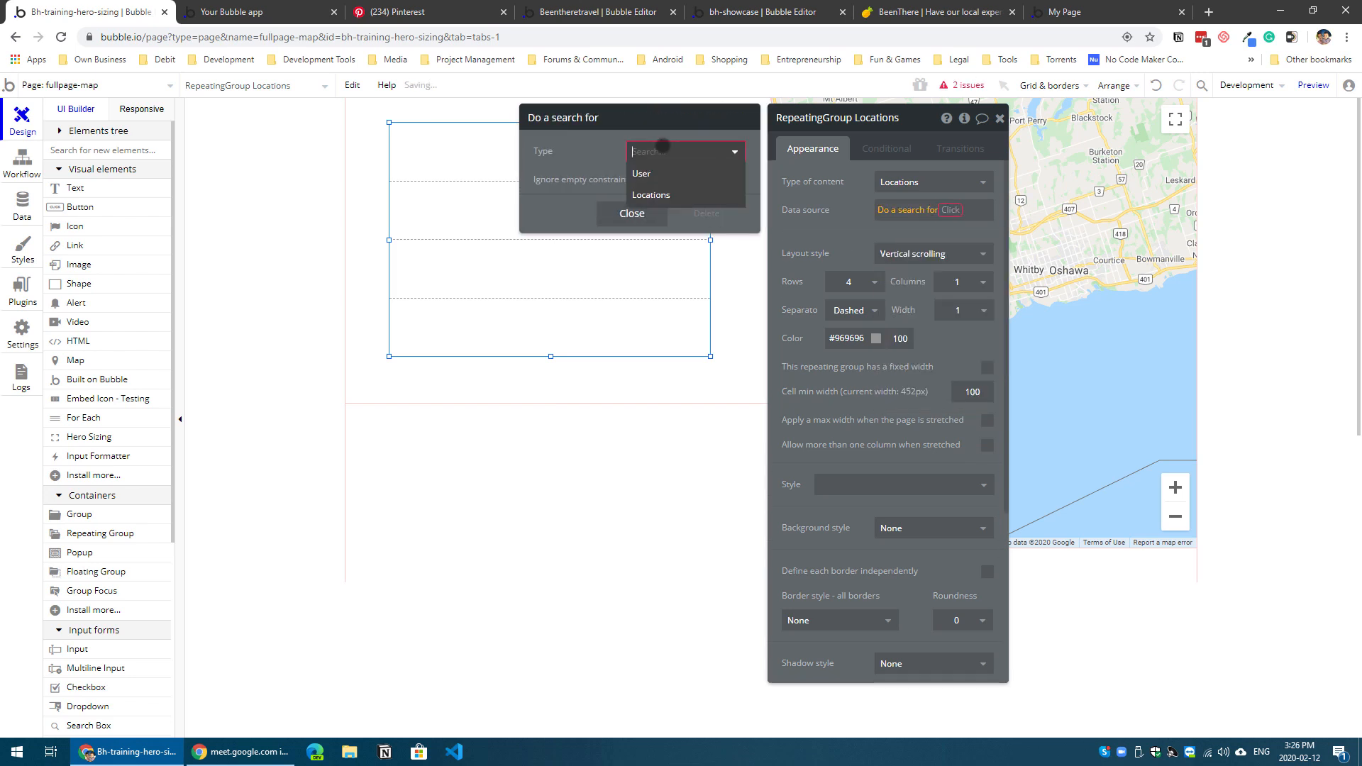
left_click(668, 187)
left_click(629, 289)
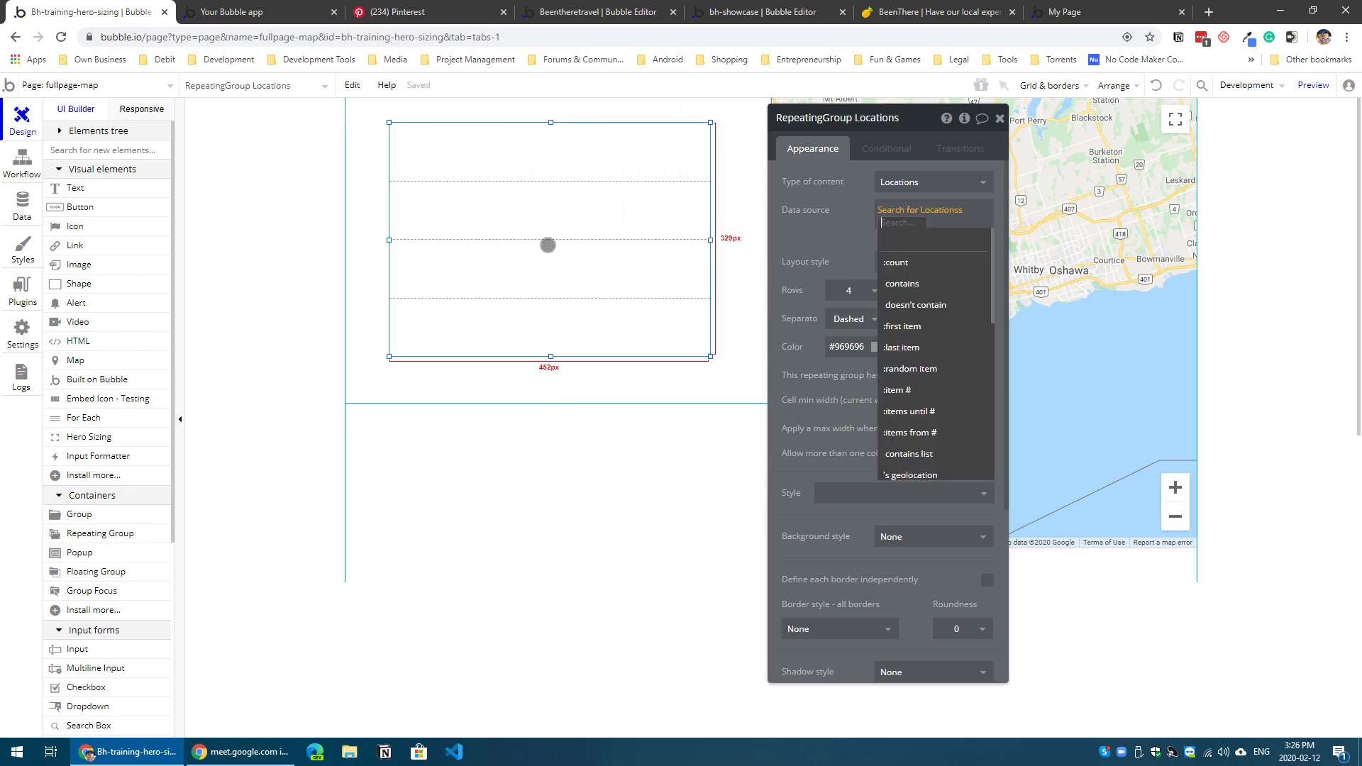
Step: Move the repeating group close to the left edge of its parent group and check the available layout styles
left_click_drag(559, 246, 523, 250)
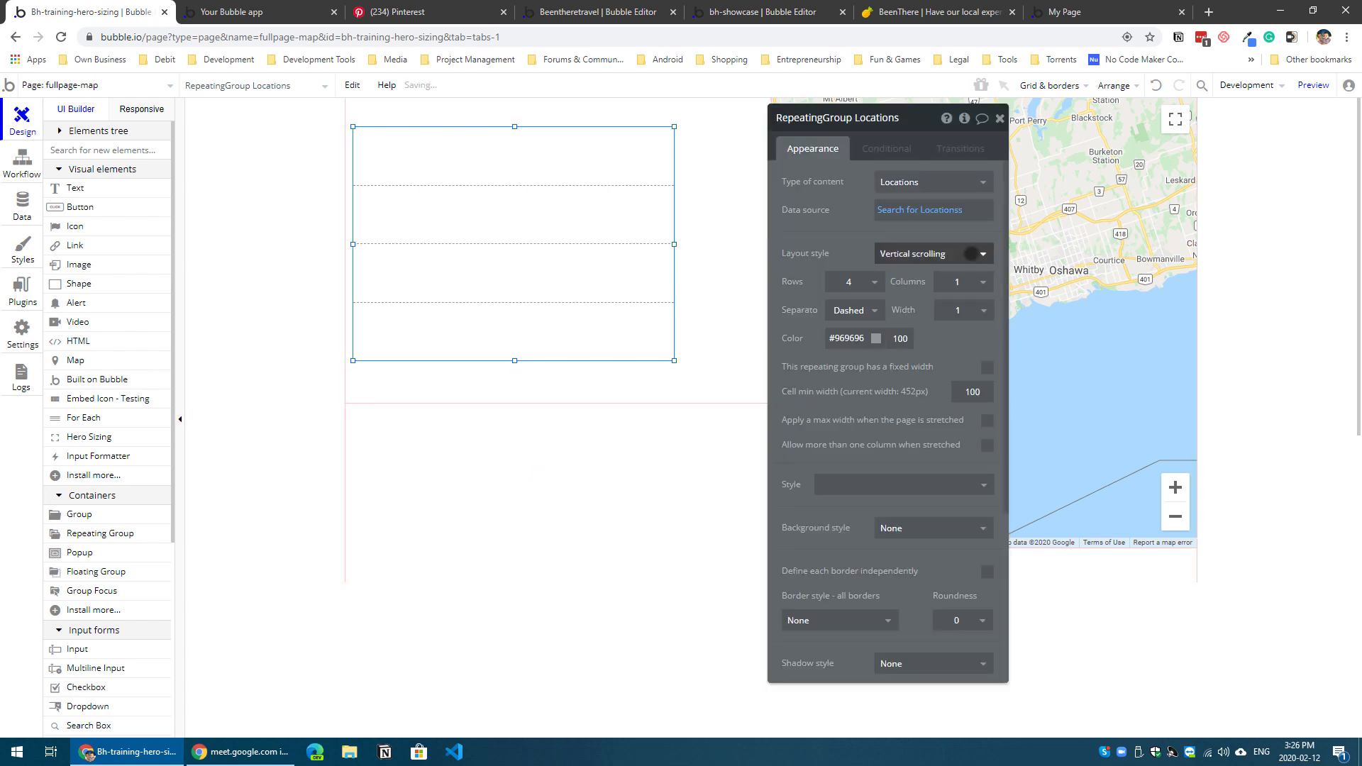
left_click(970, 253)
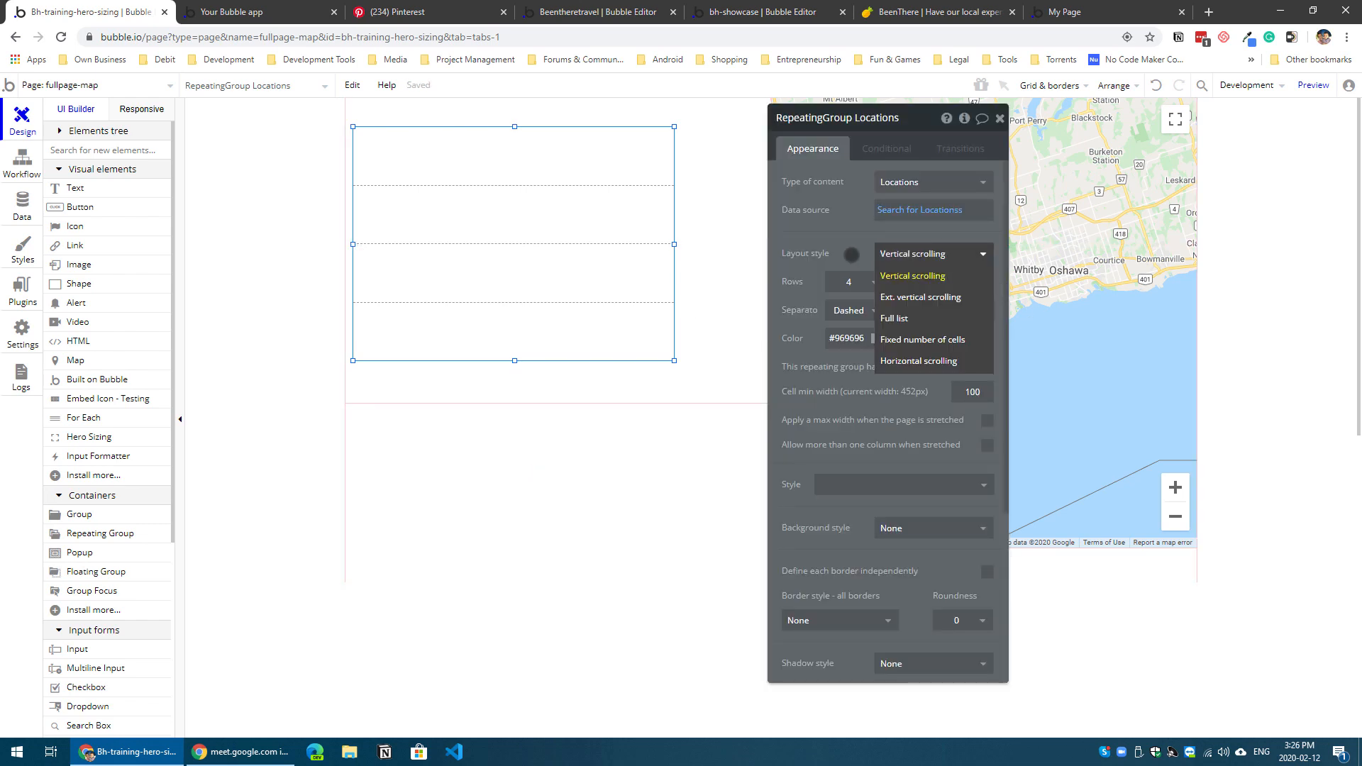
left_click(810, 248)
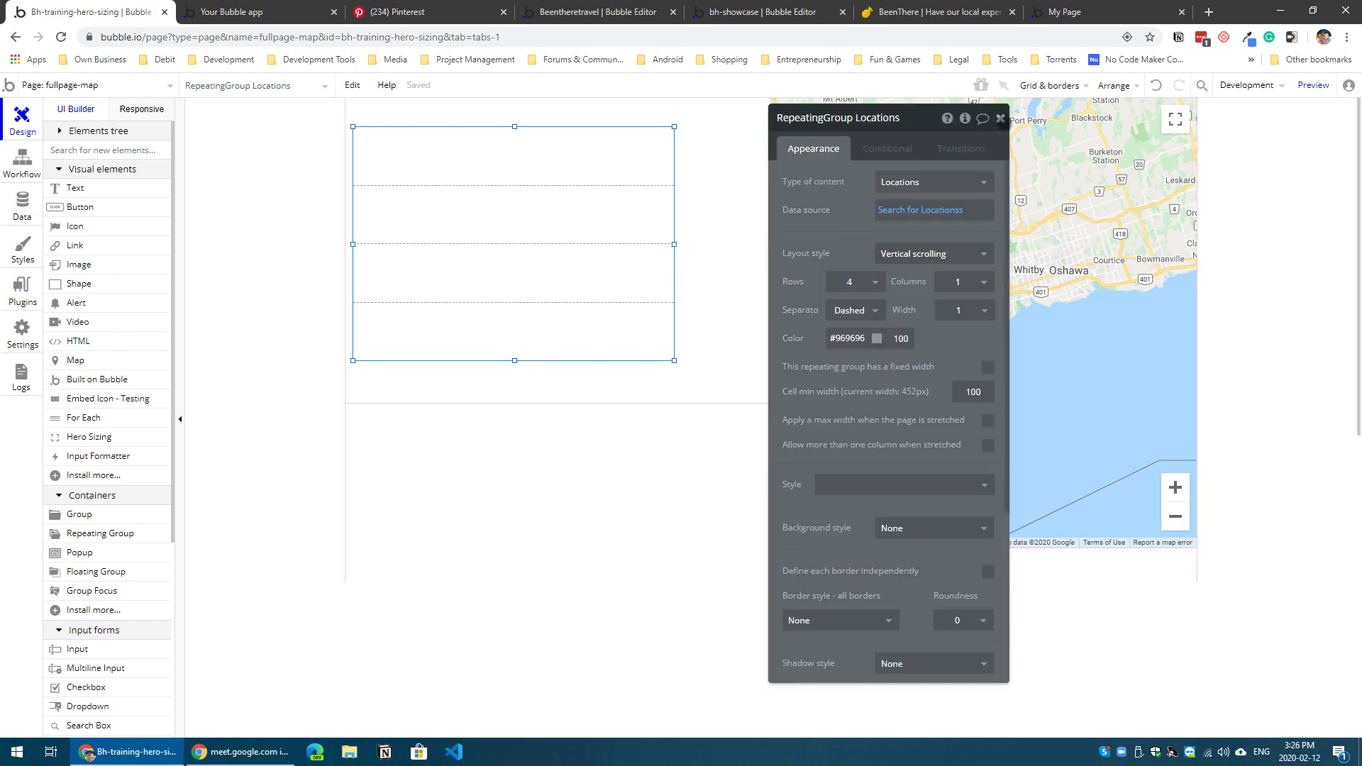
Step: Set the width of Group A, the repeating group's parent, to 500
left_click(1000, 117)
left_click(685, 274)
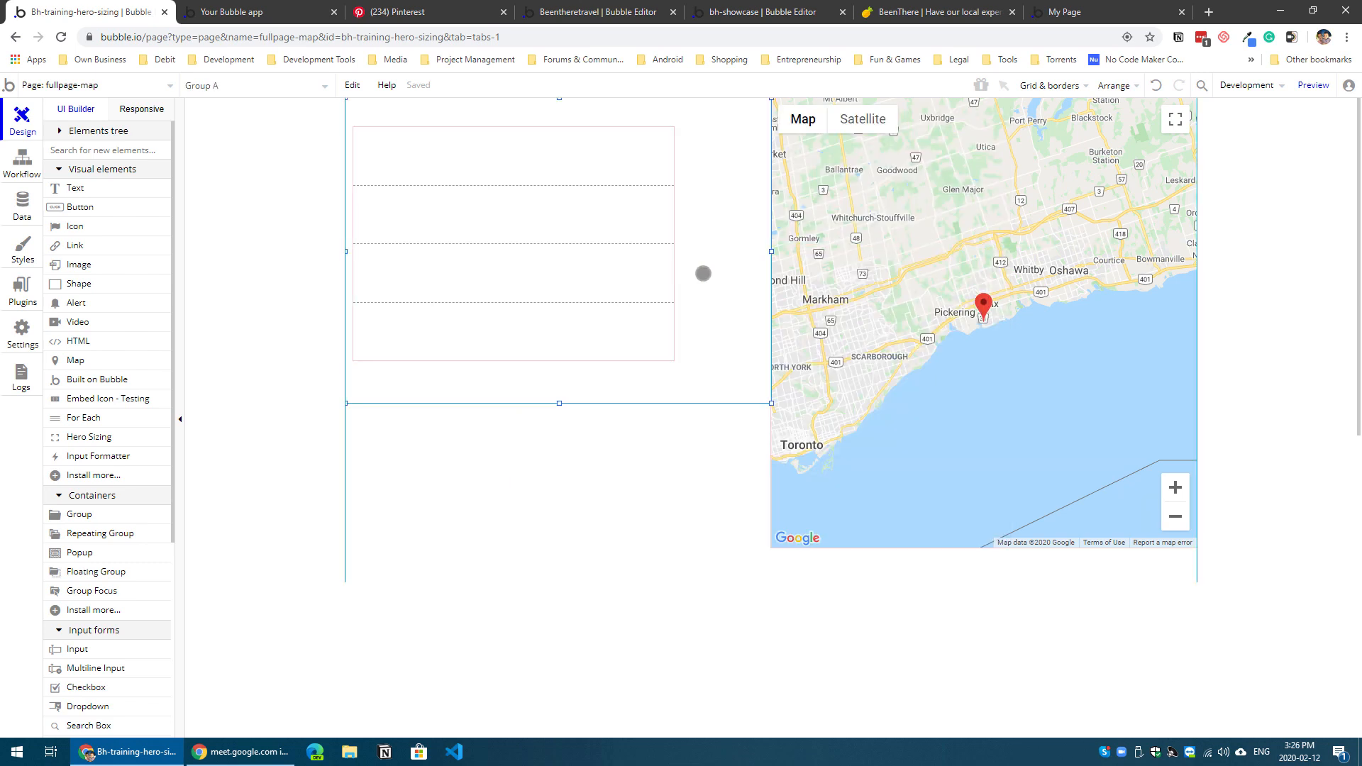
double_click(703, 273)
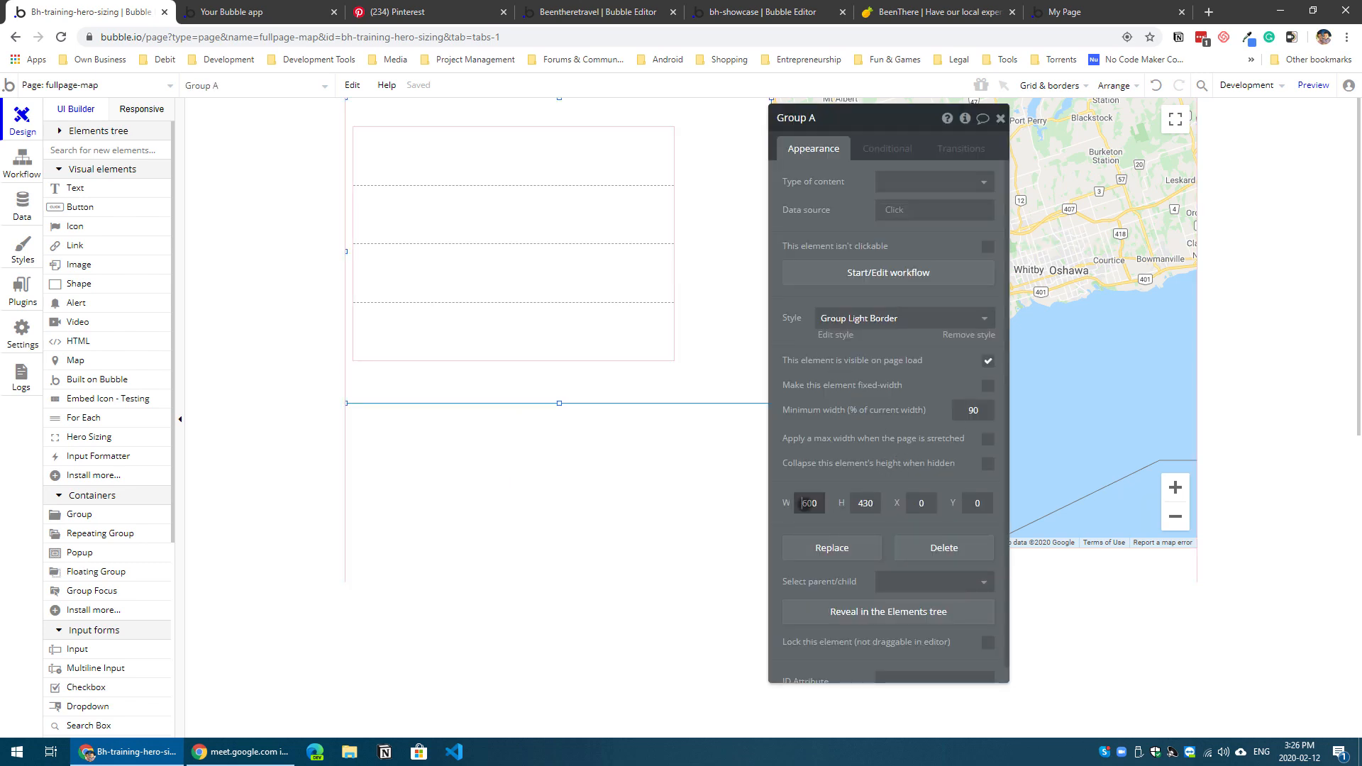
double_click(809, 503)
type("500")
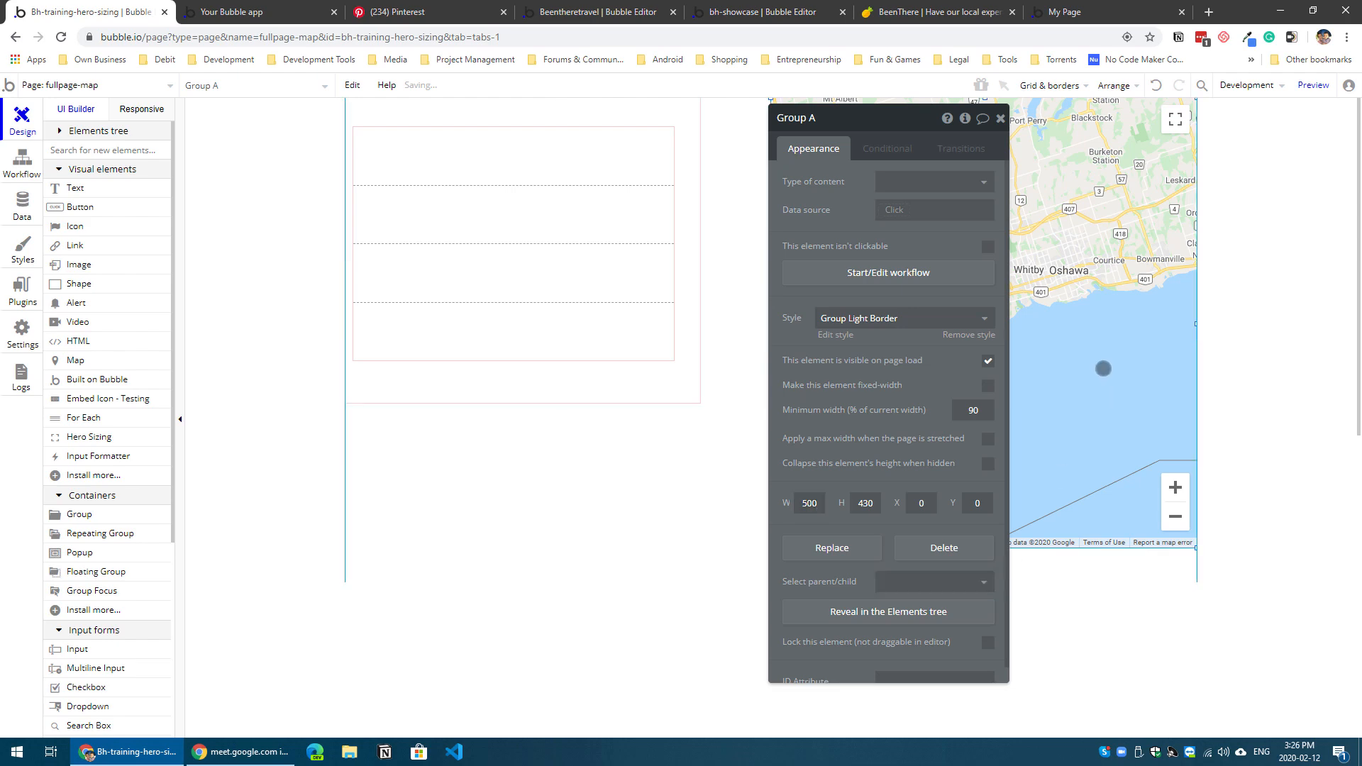
Step: Shorten the map to 430 px, level with Group A's lower edge, and widen Group A to 600 px so it meets the map
left_click(1103, 368)
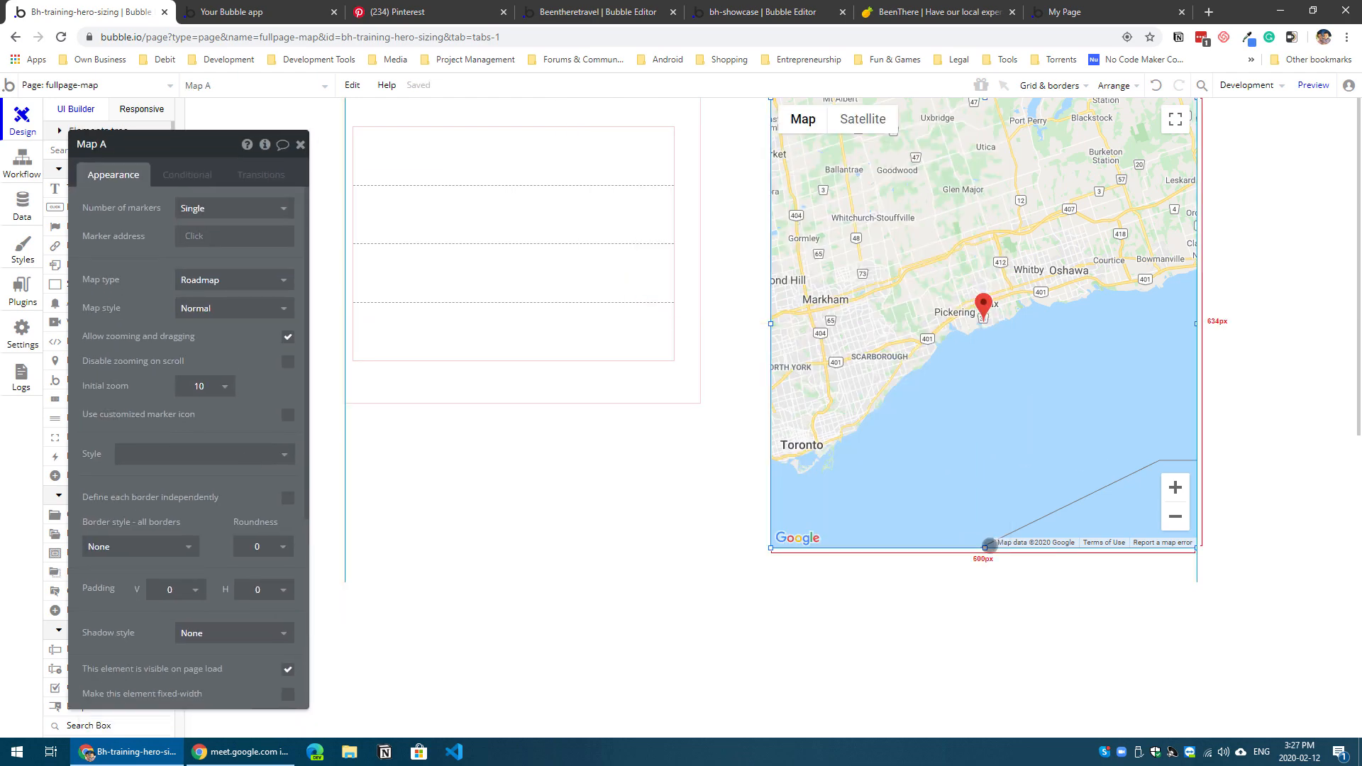
left_click_drag(988, 545, 985, 402)
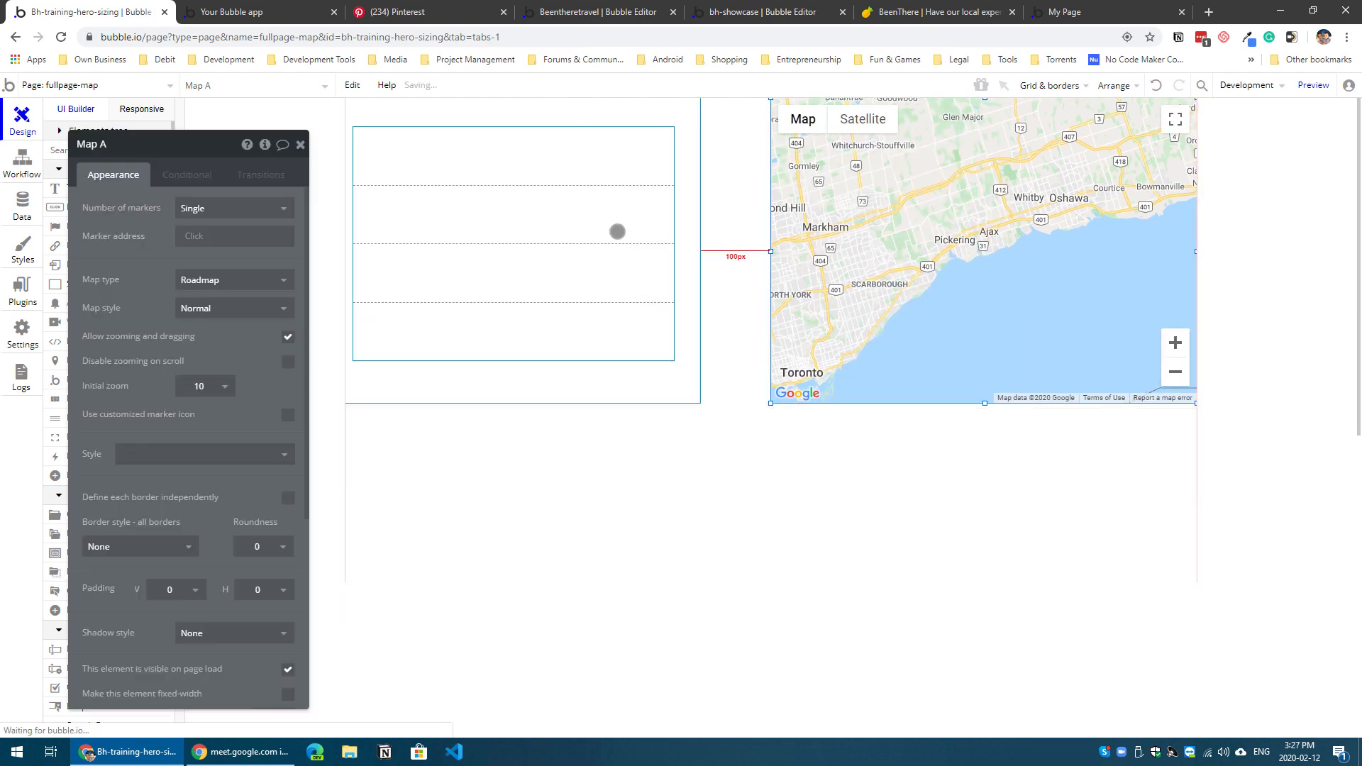
left_click(751, 236)
left_click(690, 331)
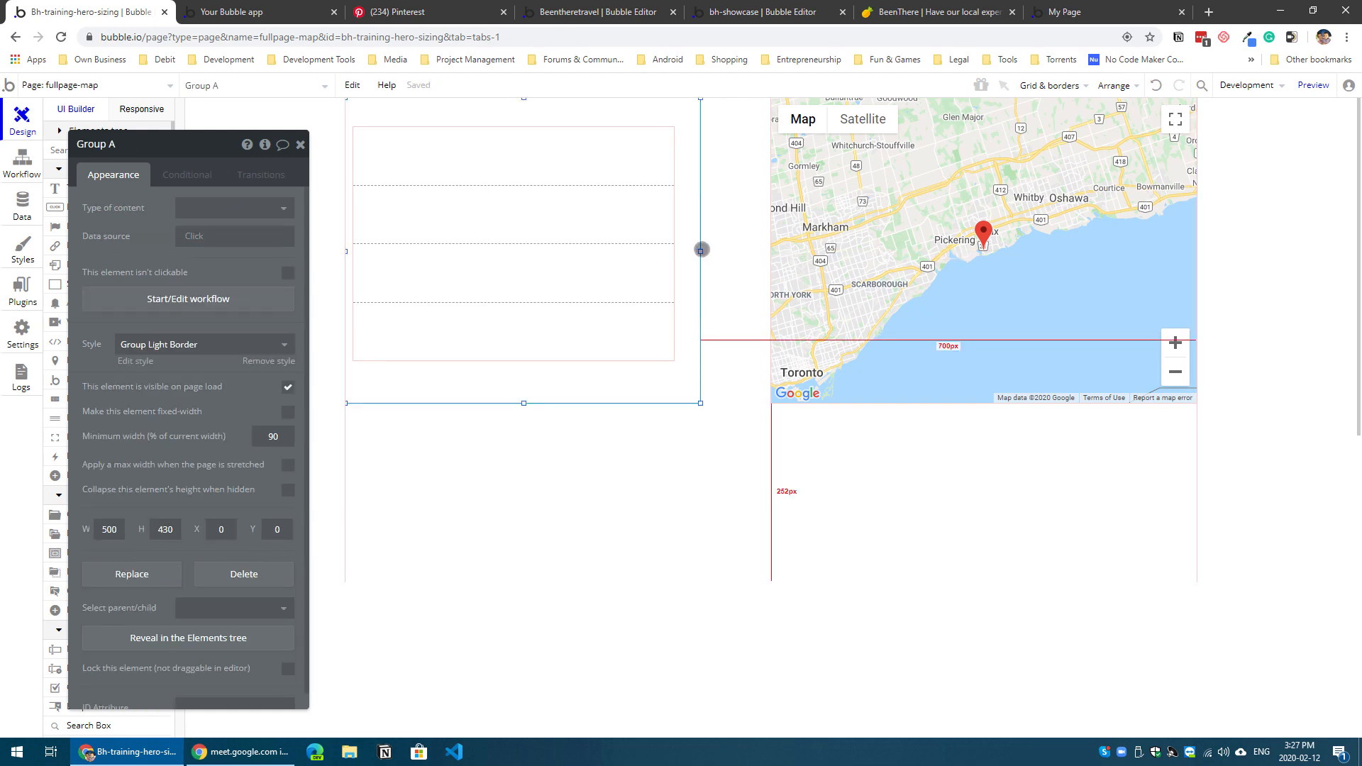
left_click_drag(702, 246, 766, 255)
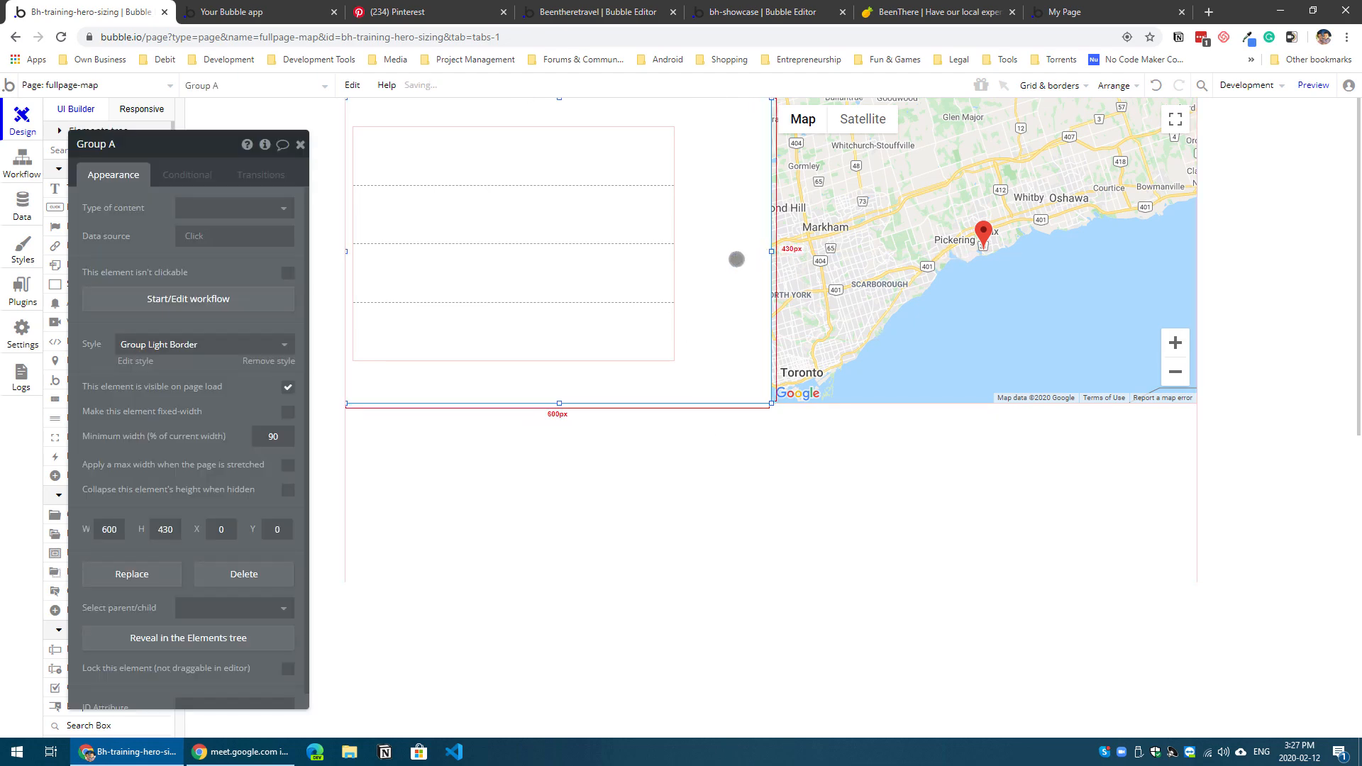
Step: Move the Locations repeating group slightly inward from Group A's left edge
left_click(514, 222)
left_click(189, 516)
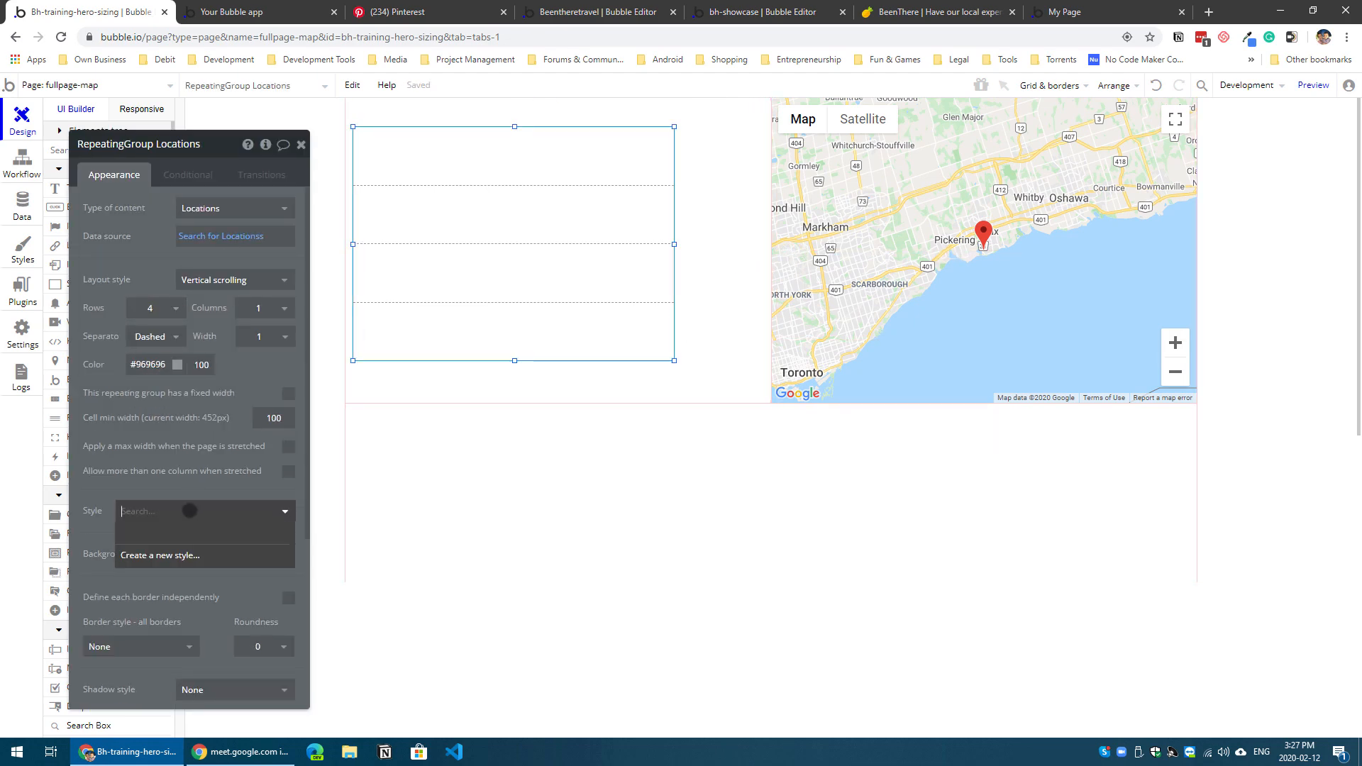
left_click(189, 509)
left_click_drag(533, 284, 575, 283)
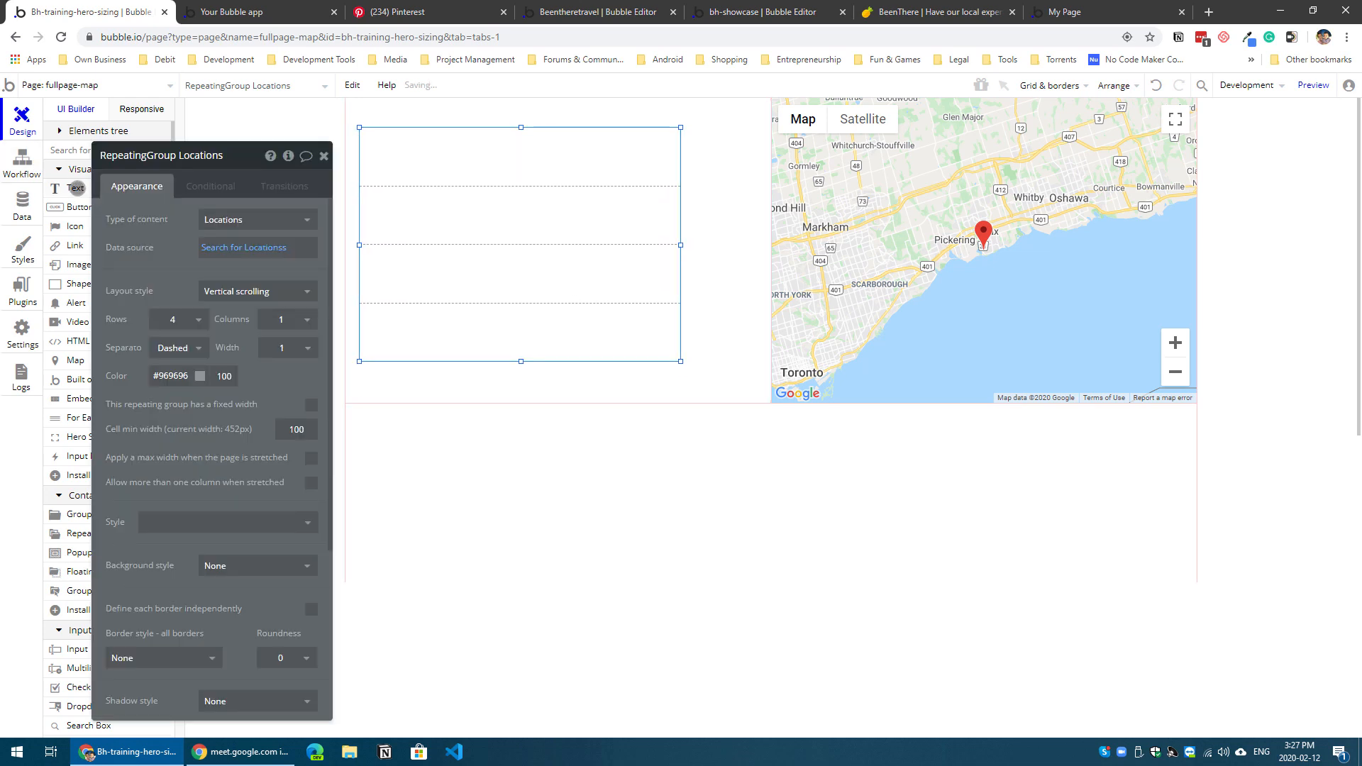
Step: Add a text element about 364 px wide to the repeating group's first cell, showing Current cell's Locations's geolocation's formatted address
left_click(76, 188)
left_click_drag(375, 139, 572, 170)
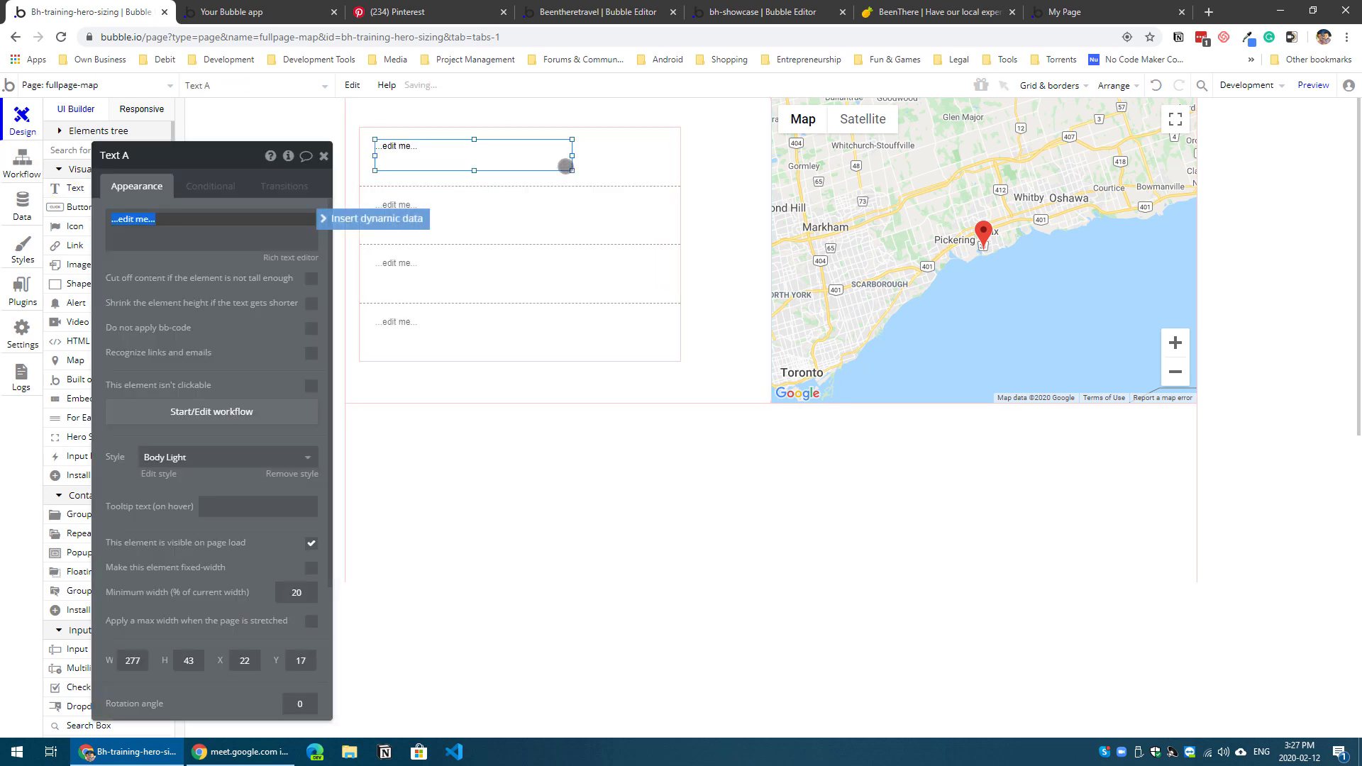
left_click(336, 221)
left_click(241, 259)
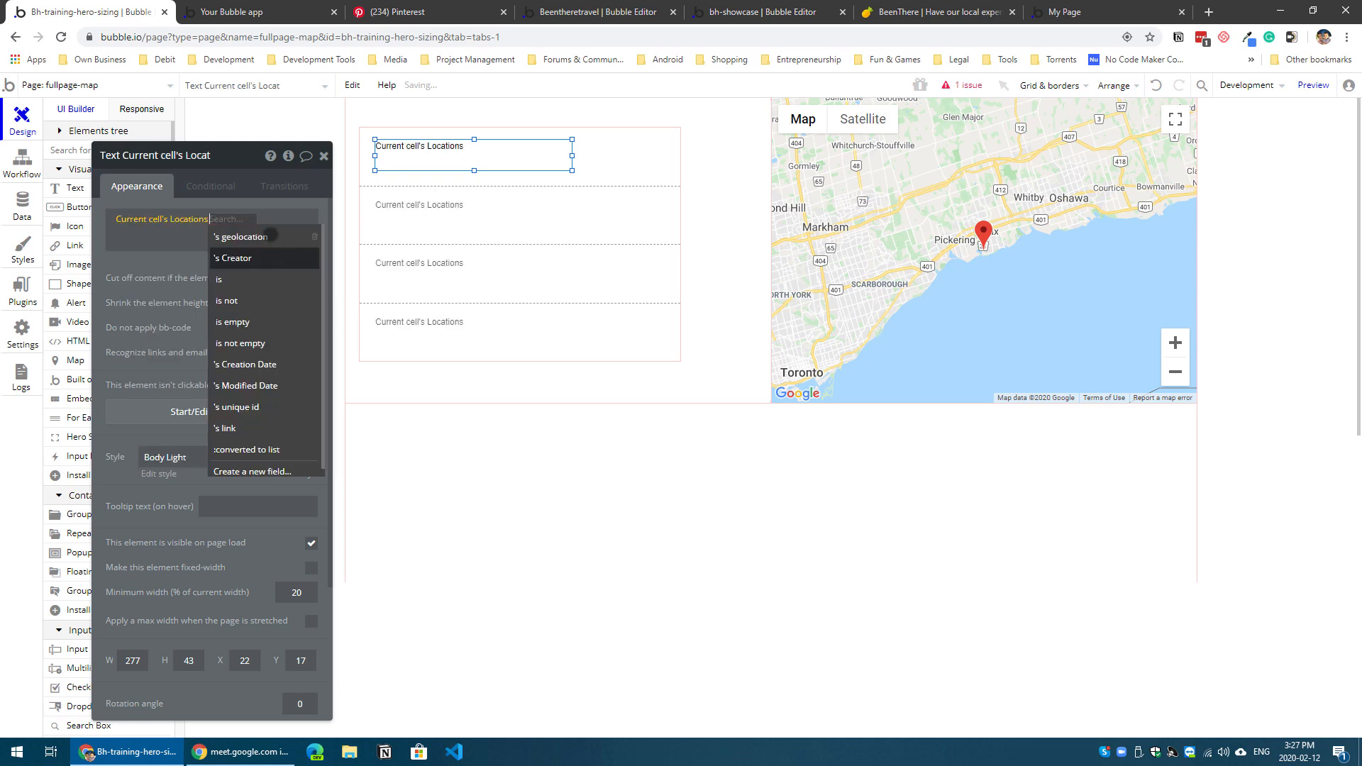
left_click(268, 236)
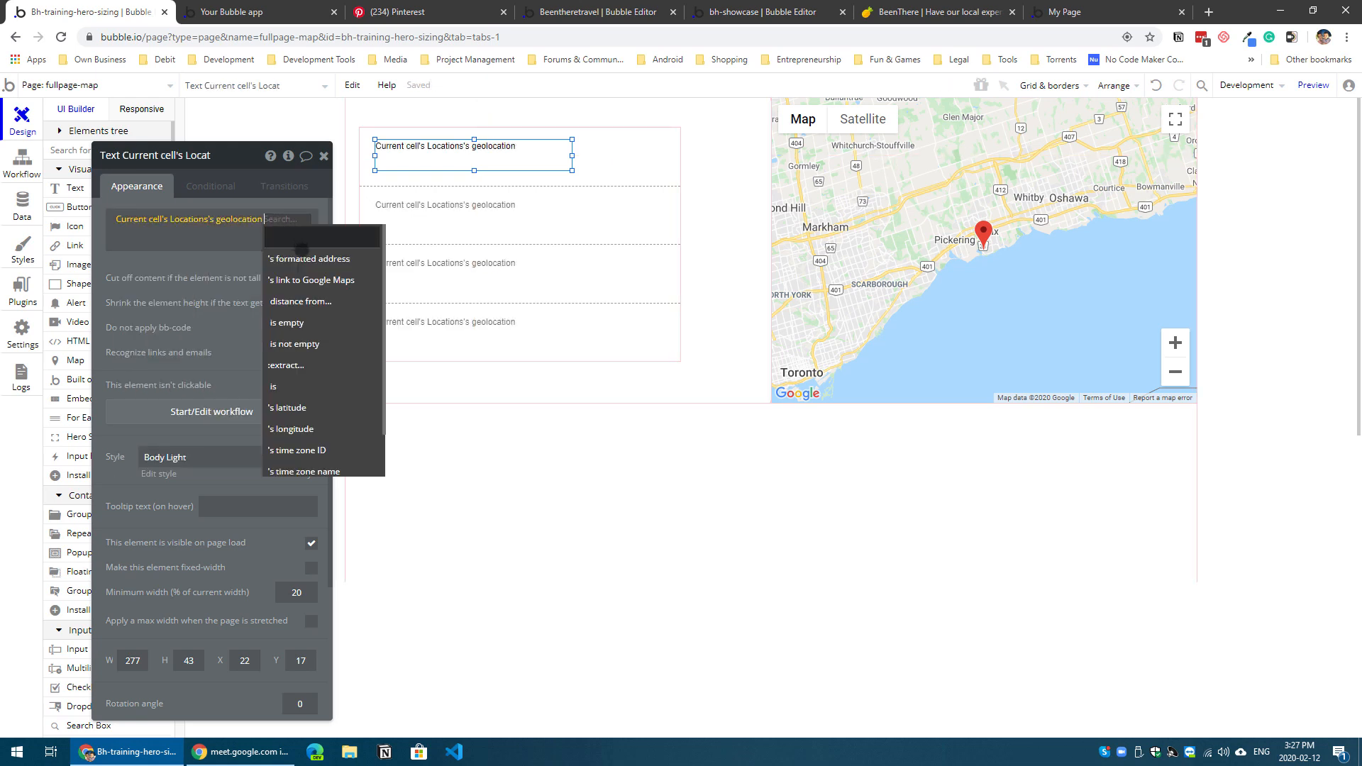
left_click(298, 255)
left_click_drag(571, 155, 633, 156)
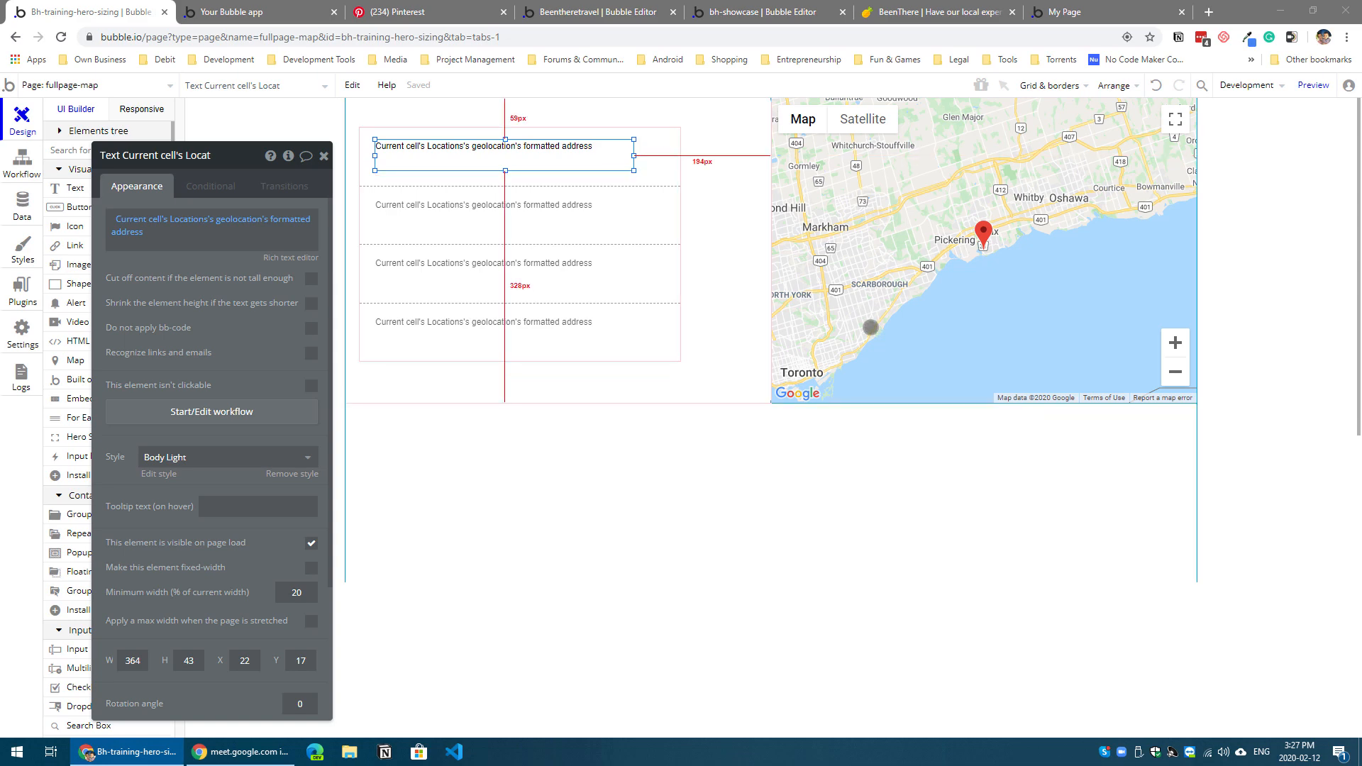
Step: Shorten the page to 430 px so it ends at the lower edge of the map and Group A
left_click(771, 580)
left_click_drag(772, 581, 753, 374)
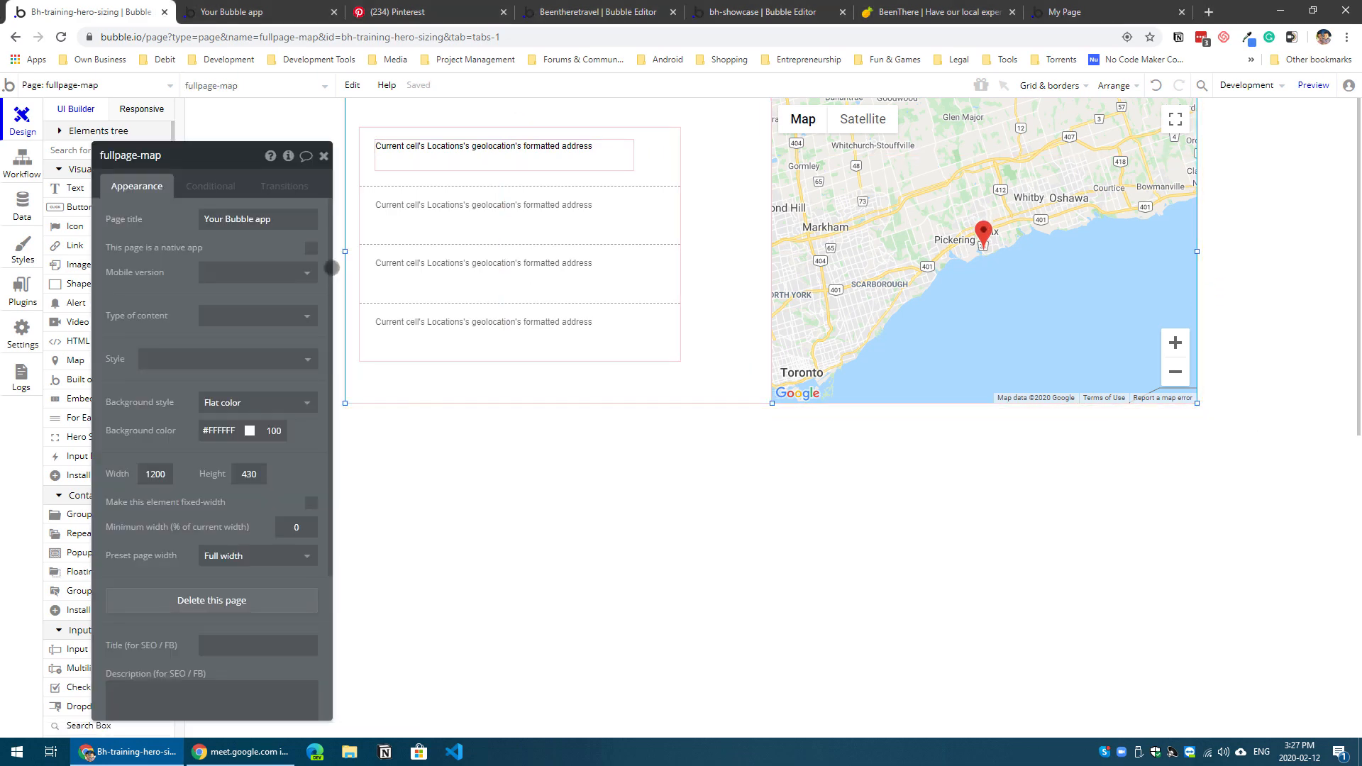
left_click(557, 353)
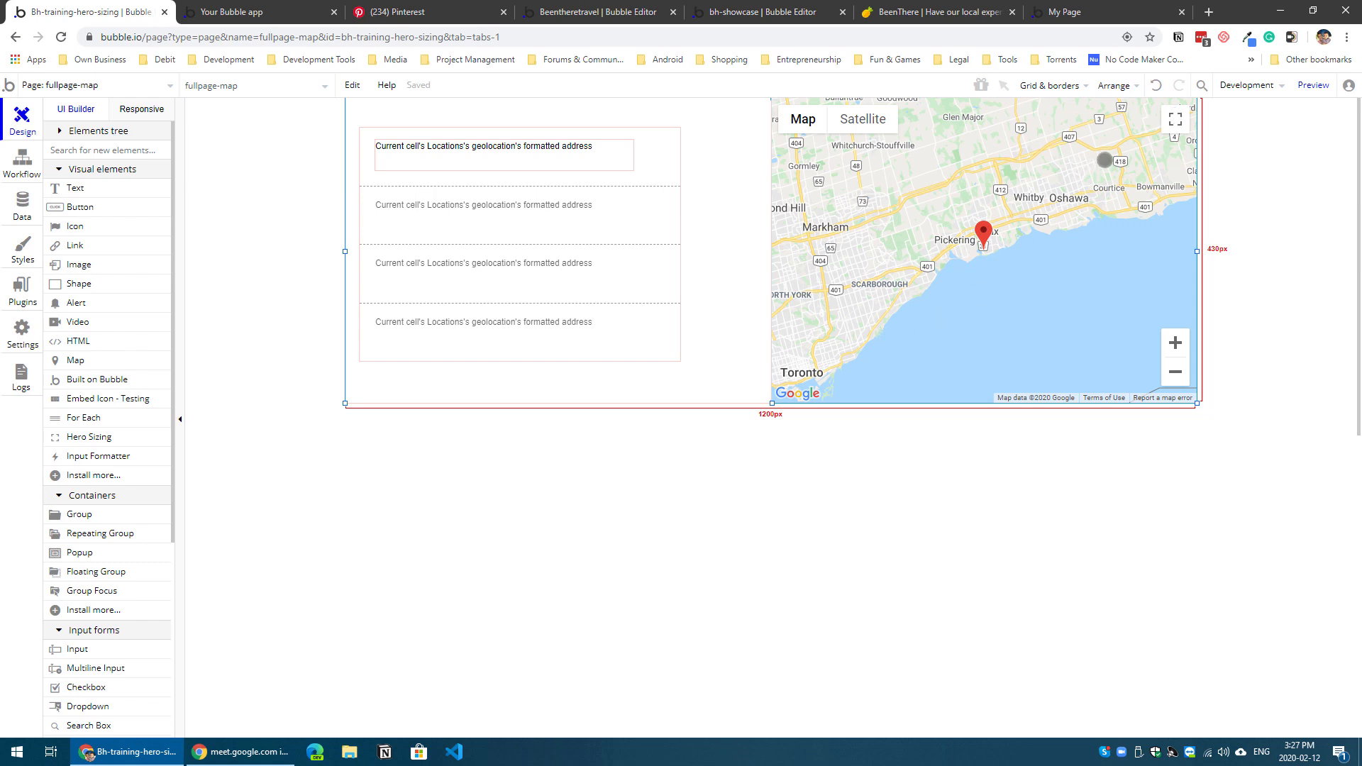
Step: Place a Hero Sizing element inside Group A and nudge it into the group's upper-right corner
left_click(733, 227)
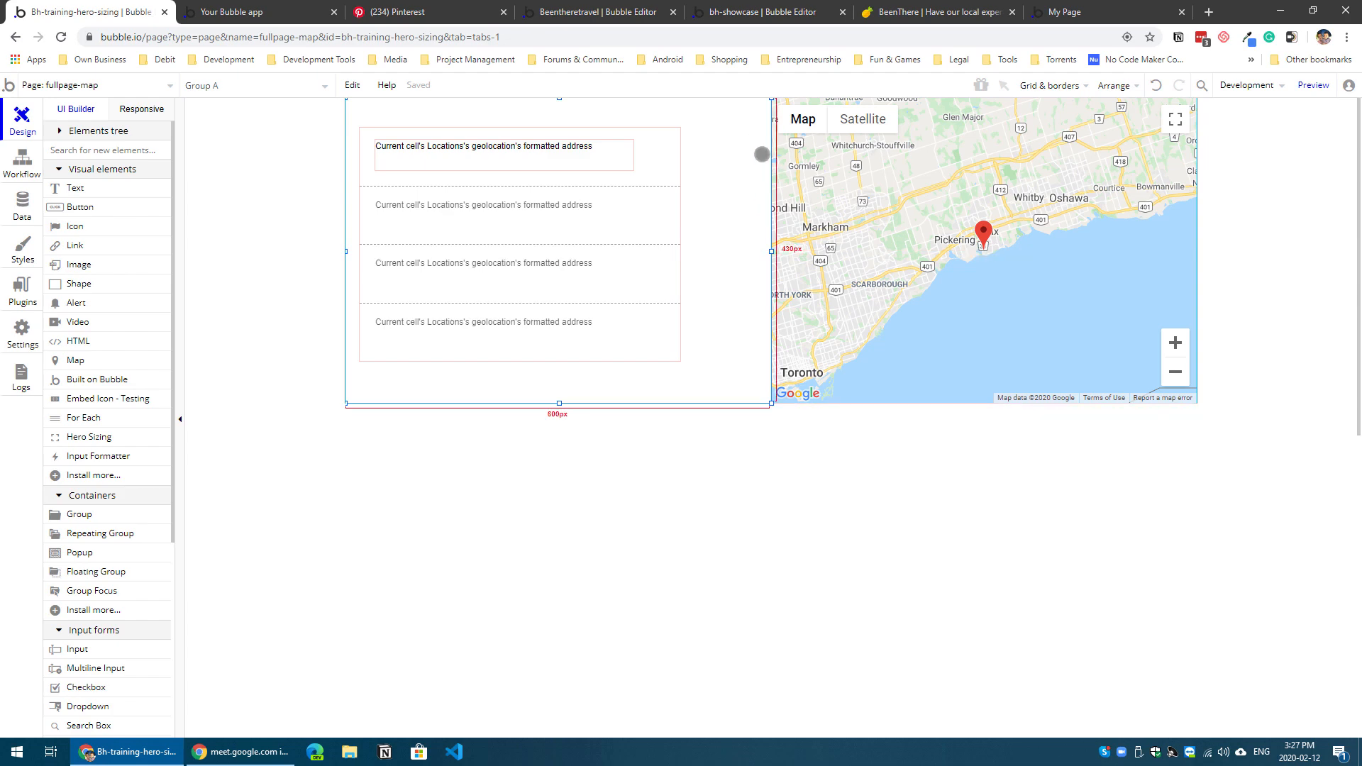
left_click(103, 437)
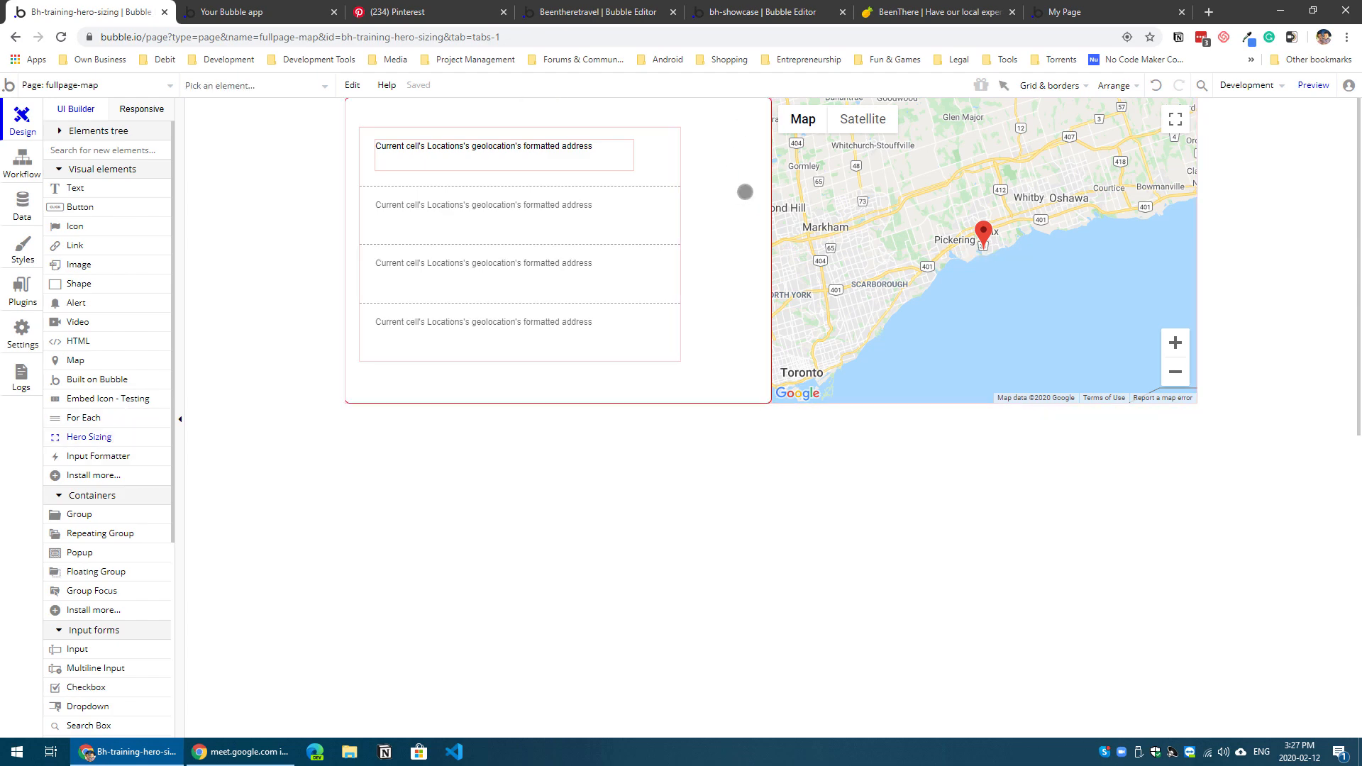
mouse_move(723, 138)
left_mouse_down()
mouse_move(751, 230)
mouse_move(766, 146)
mouse_move(754, 159)
left_mouse_up()
key("Up")
key("Up")
key("Up")
key("Up")
key("Up")
key("Up")
key("Up")
key("Up")
key("Up")
key("Up")
key("Up")
key("Up")
key("Up")
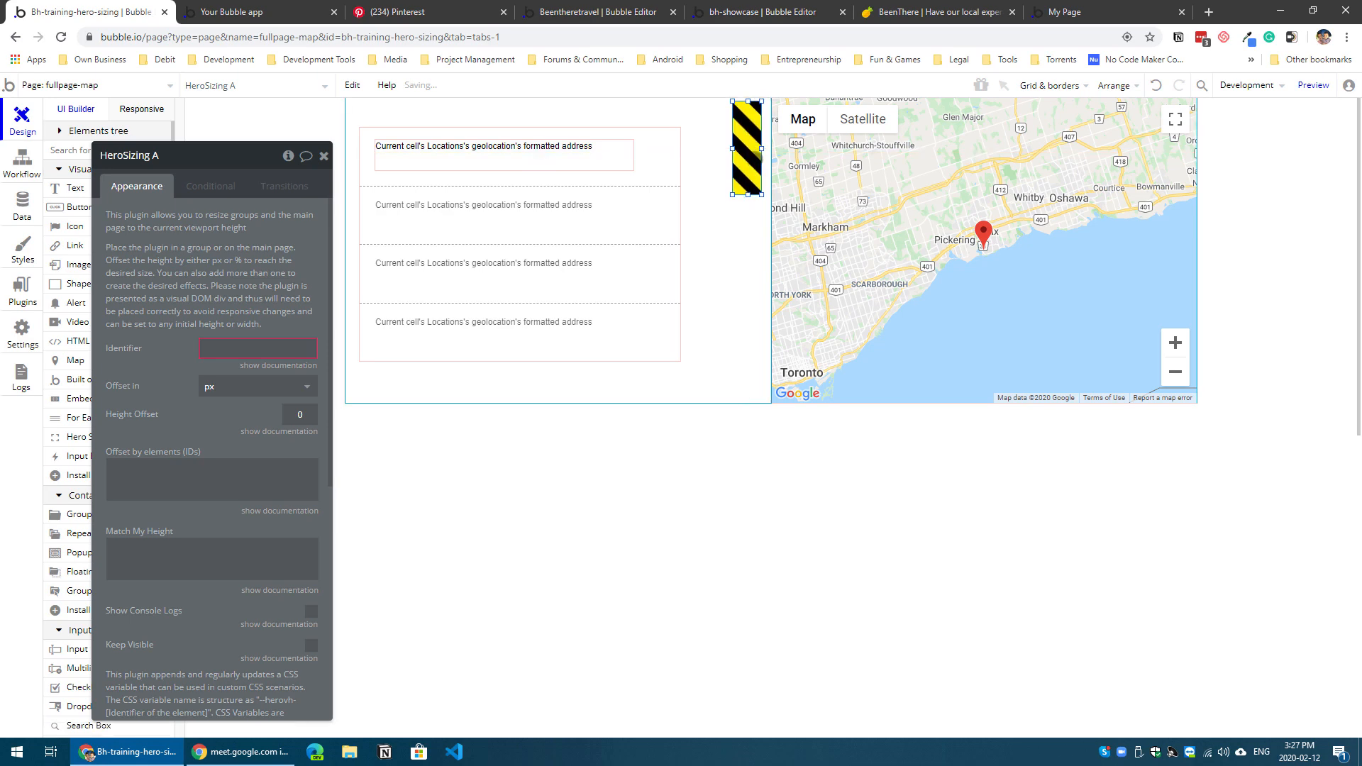
key("Right")
key("Right")
key("Right")
key("Right")
key("Right")
key("Right")
key("Right")
key("Right")
key("Right")
key("Right")
key("Right")
key("Right")
key("Right")
key("Right")
key("Right")
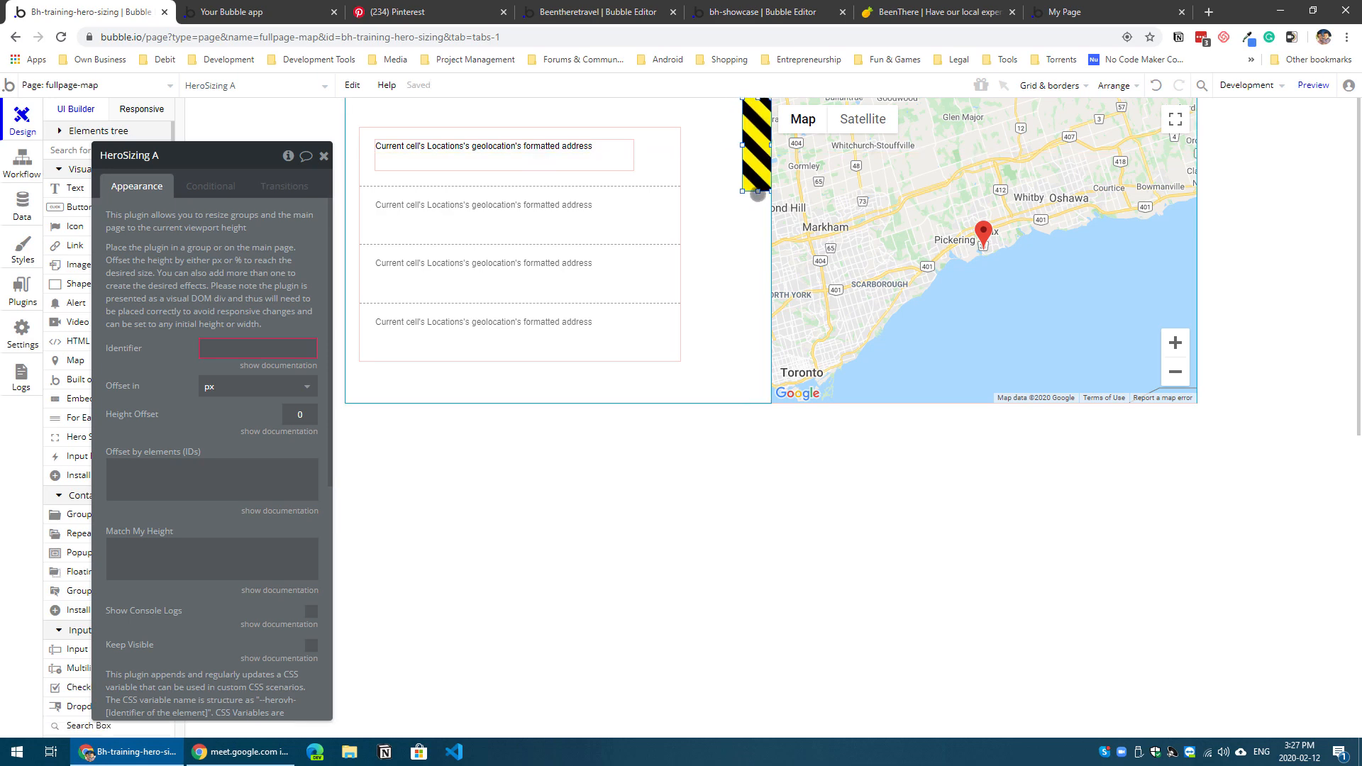
Step: Stretch the Hero Sizing element to Group A's full height and narrow it to a strip about 5 px wide along the group's right edge
left_click_drag(758, 191, 759, 403)
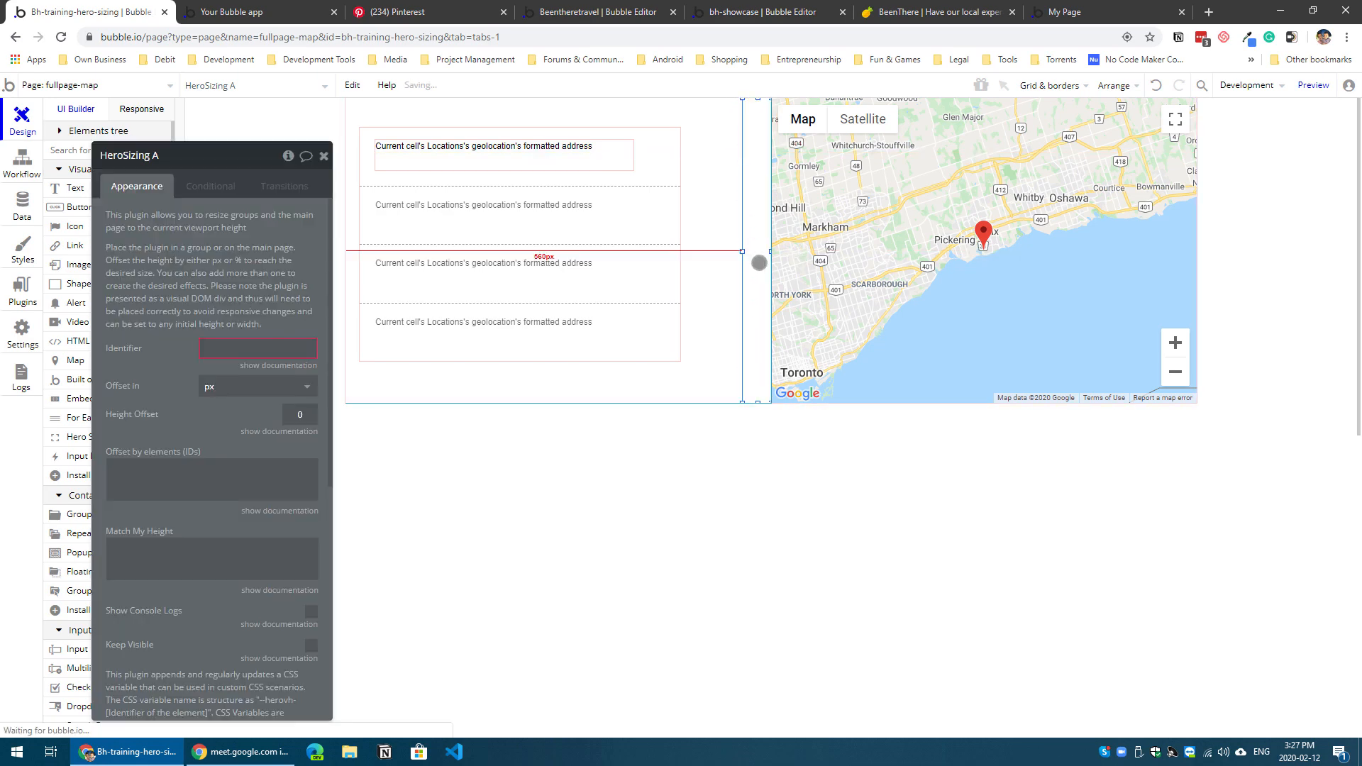
left_click_drag(742, 251, 768, 251)
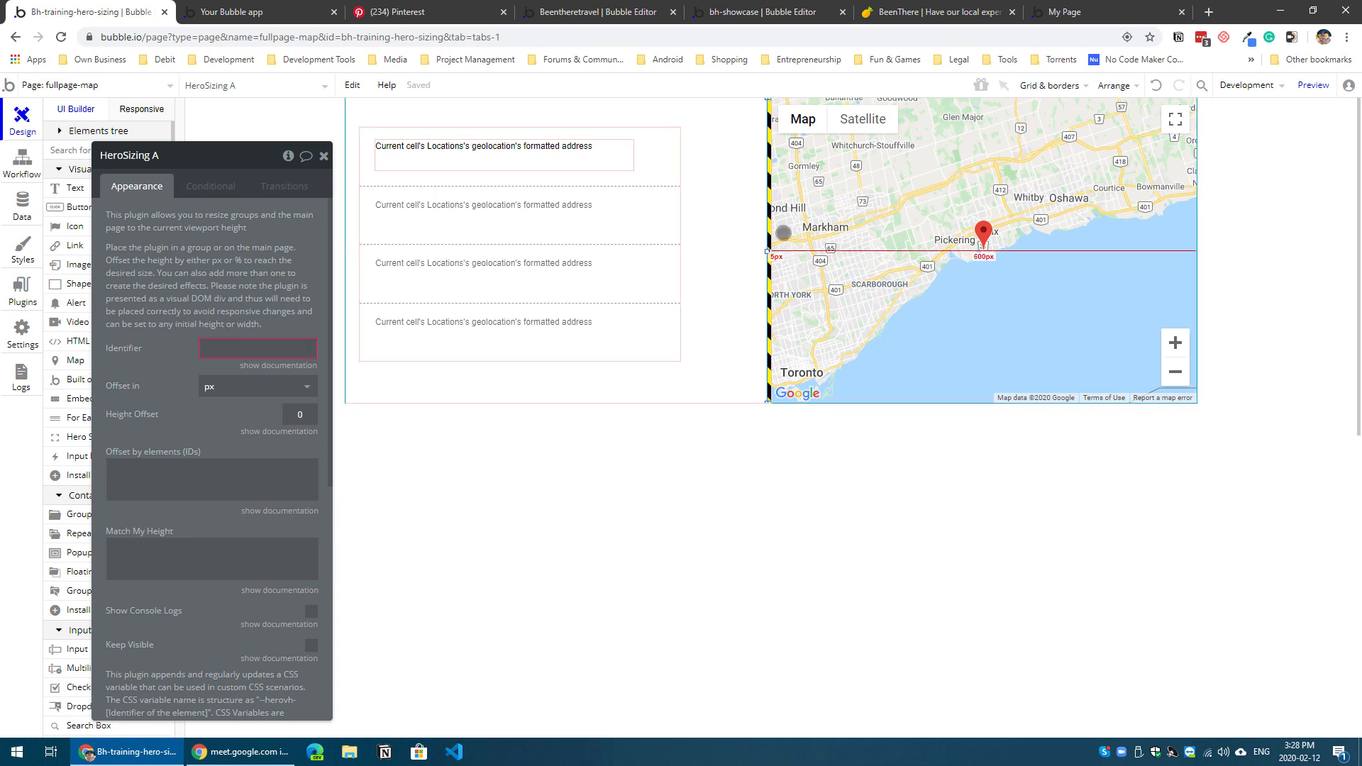
Step: Fix the Hero Sizing element's margin to the right in the responsive view, and return to the page design
left_click(142, 108)
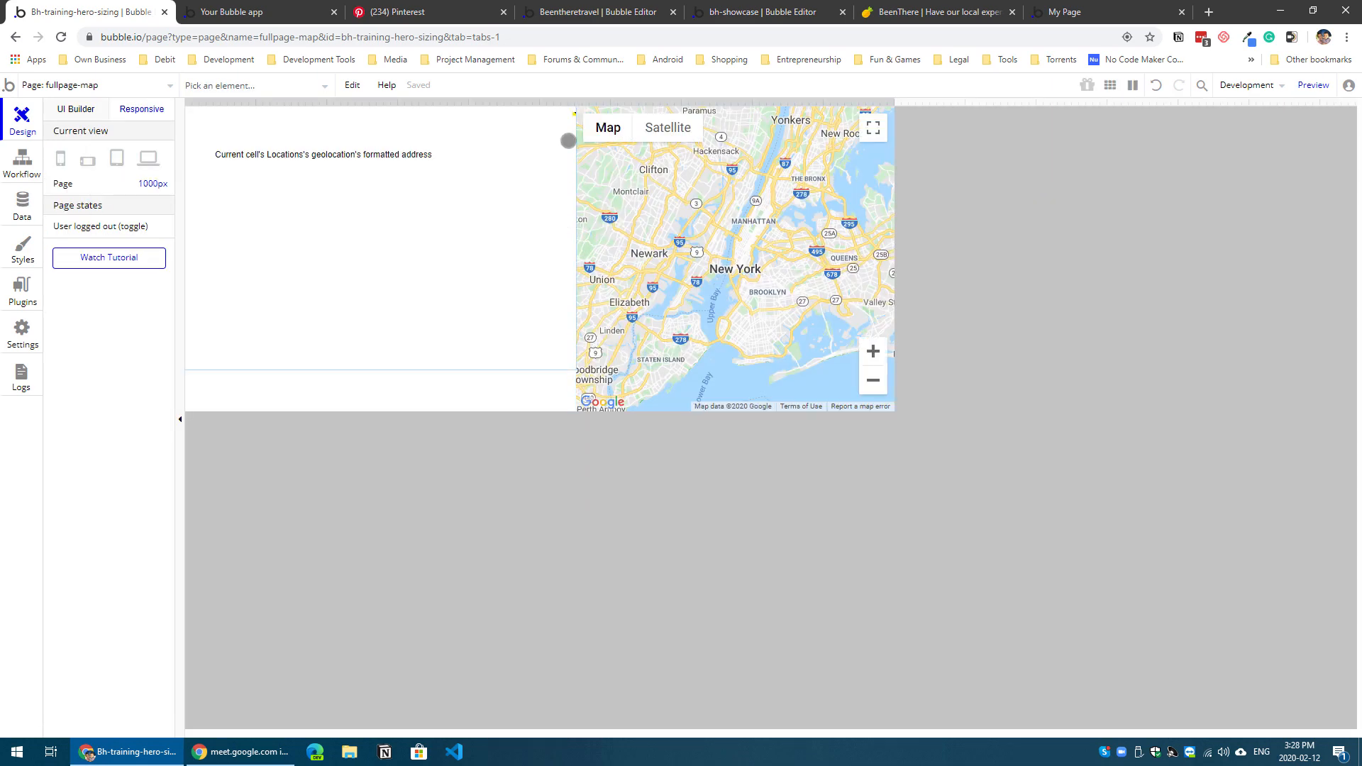
left_click(574, 112)
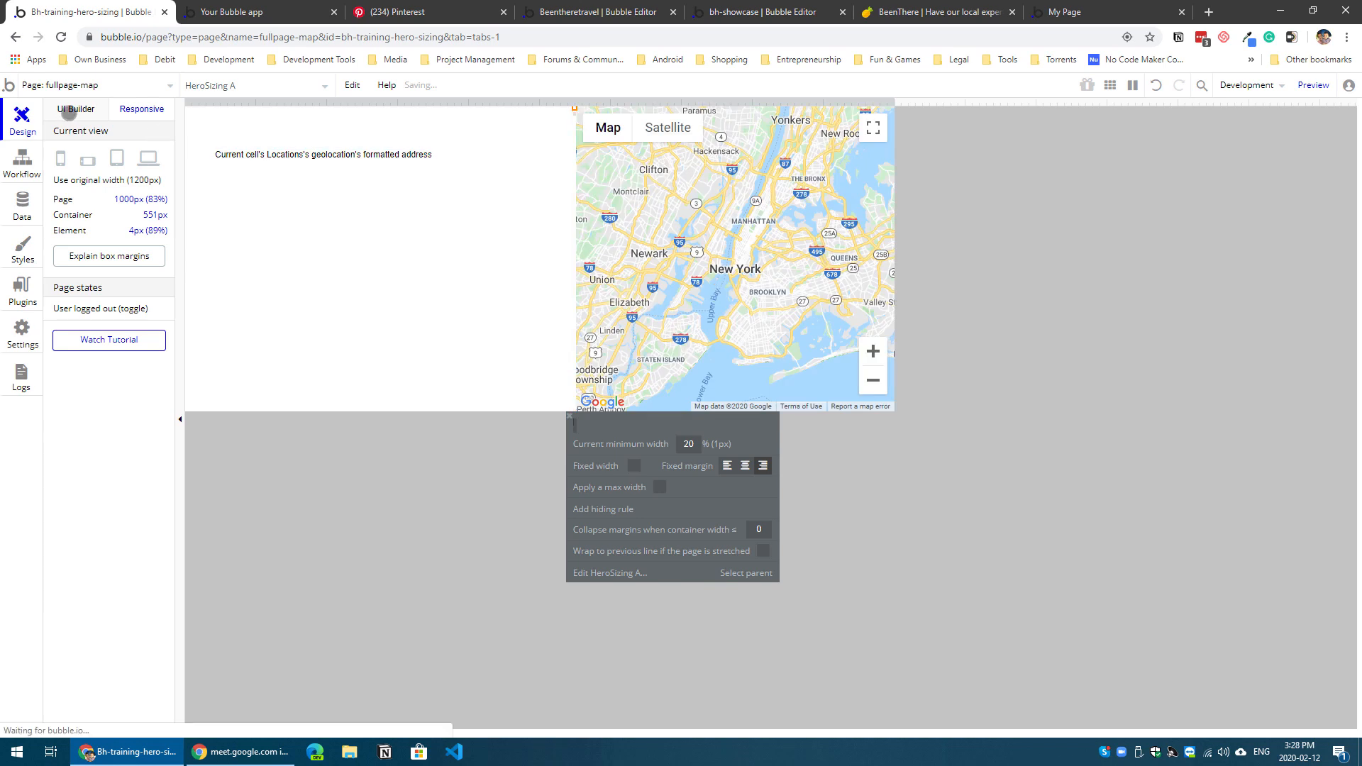
left_click(73, 109)
Step: Compare the height settings of the page, Group A and the map
double_click(621, 586)
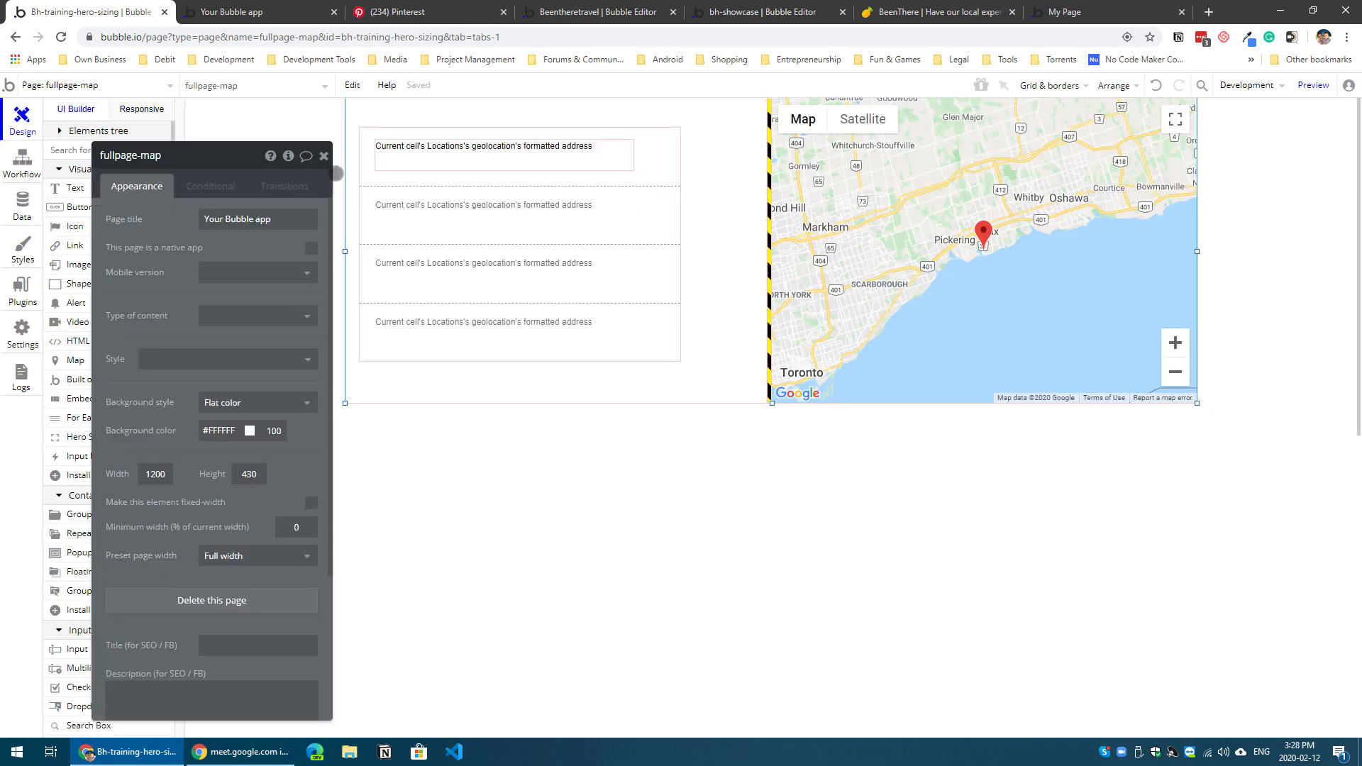
left_click(772, 346)
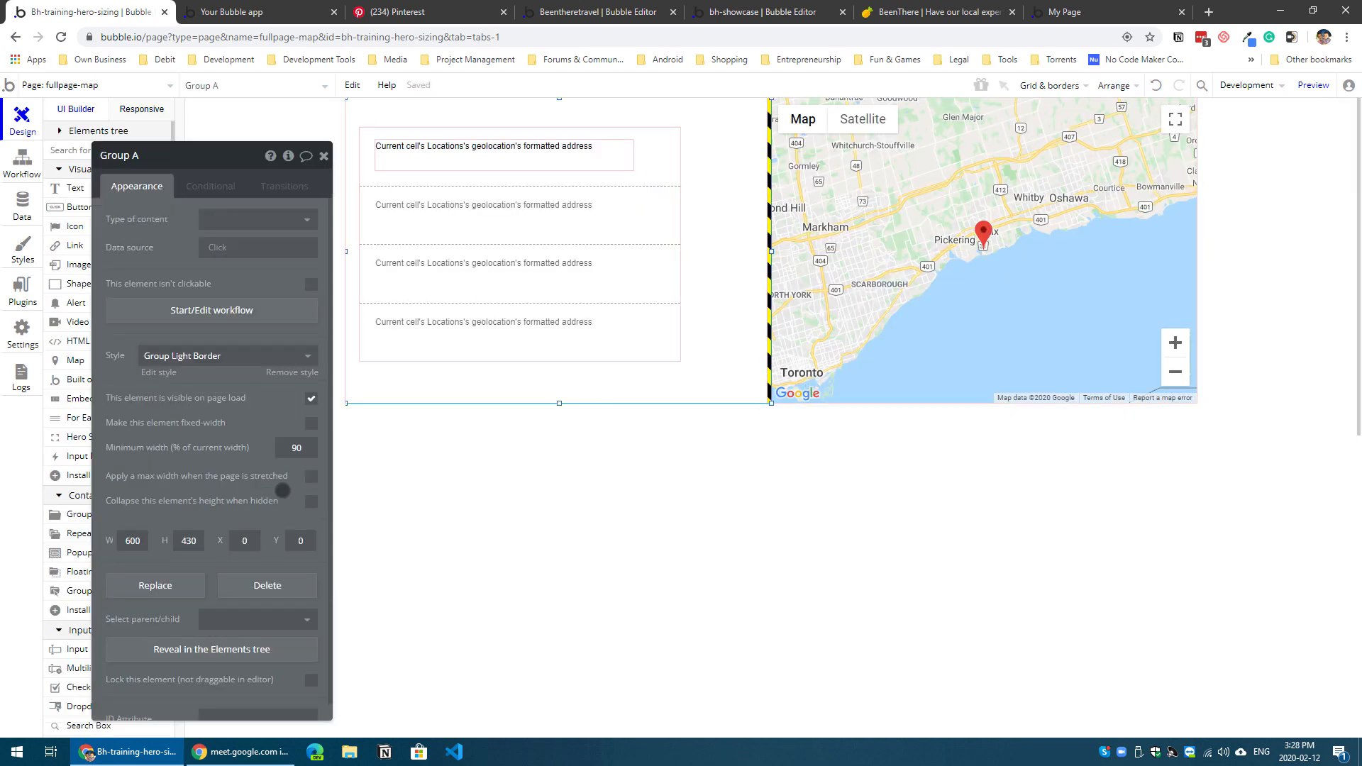
left_click(955, 373)
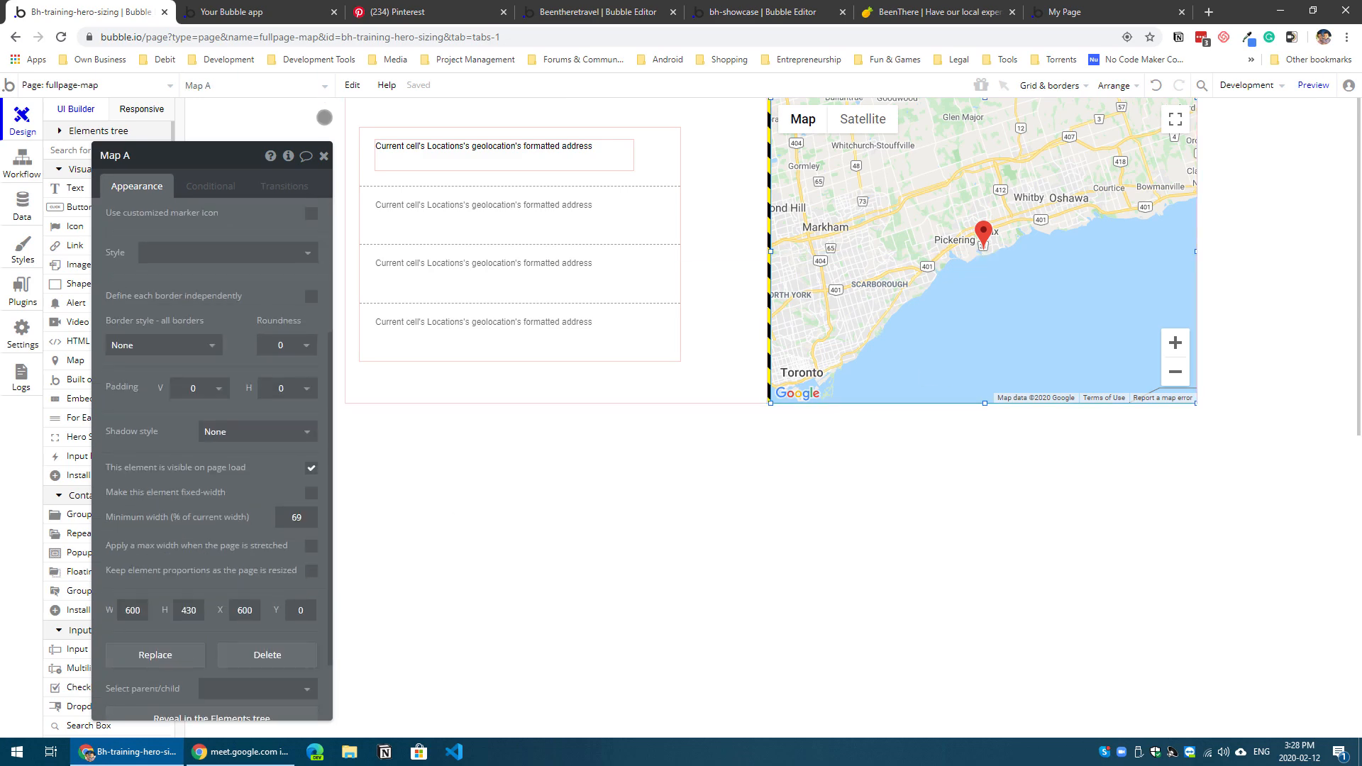
left_click(322, 157)
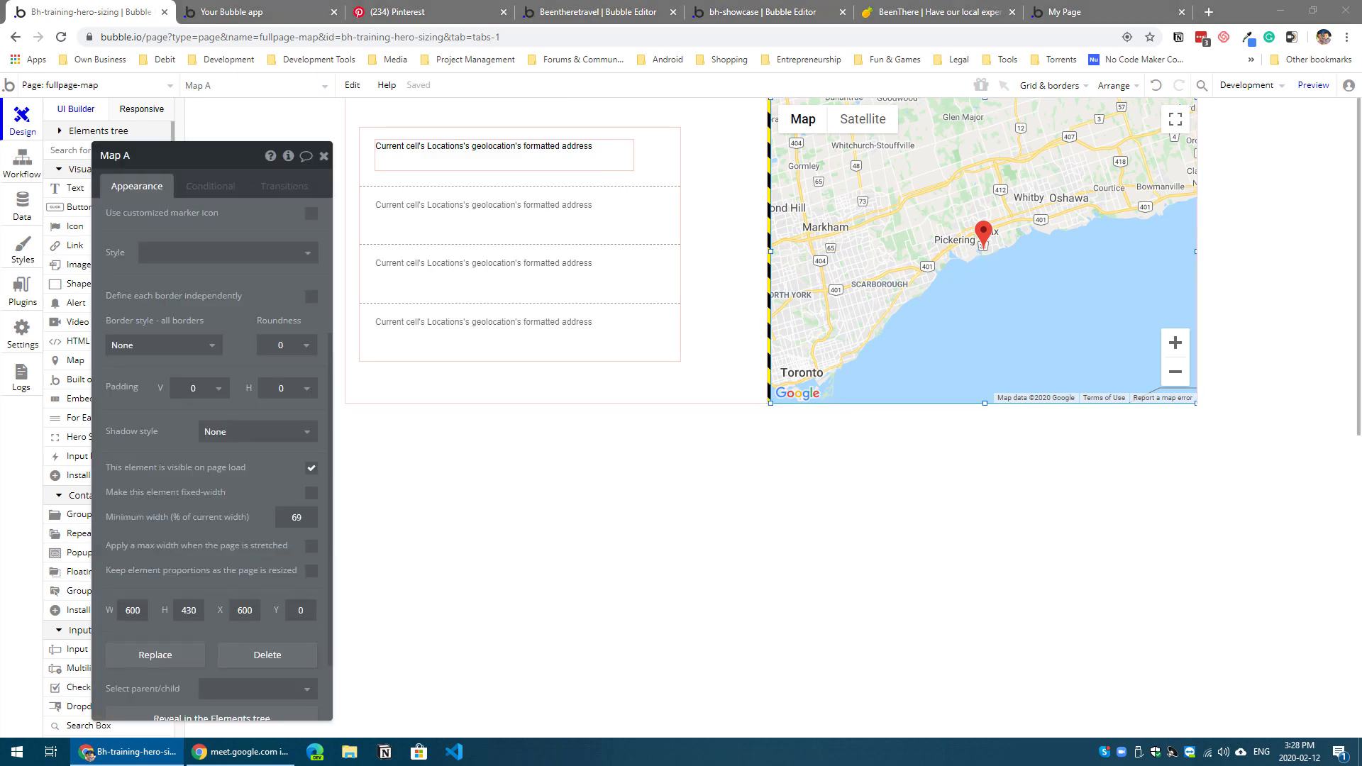
Step: Switch to the dashboard example's preview window, examine how its list and map fit the page height, and close it
left_click_drag(0, 176, 529, 3)
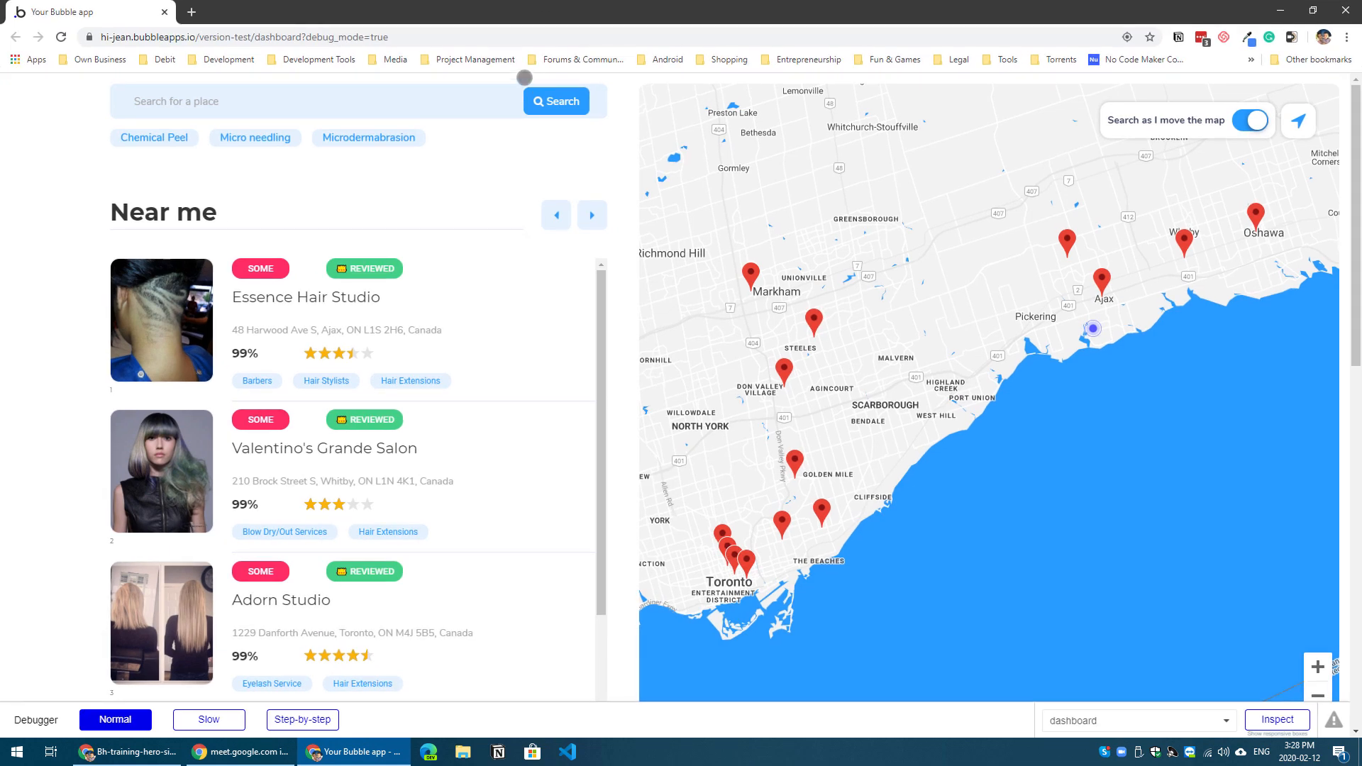
left_click_drag(912, 369, 943, 368)
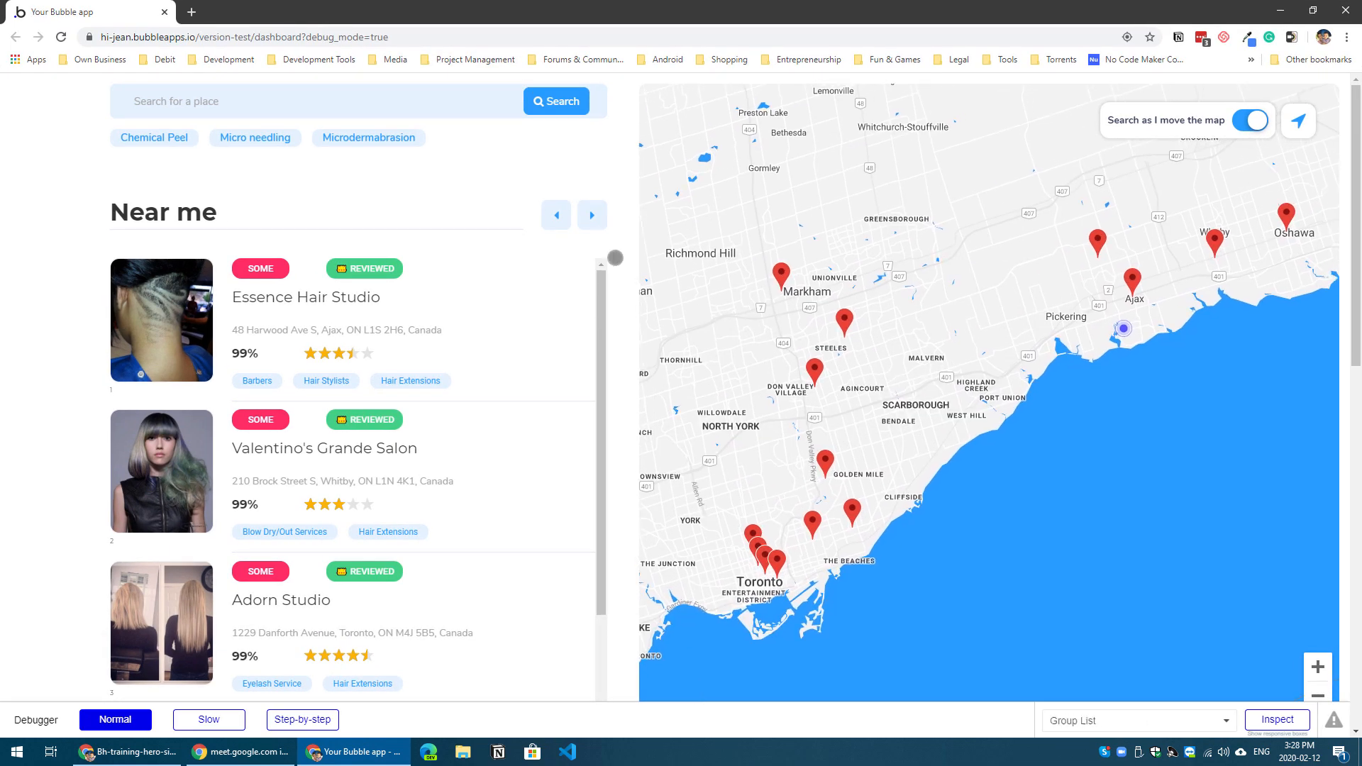
scroll(625, 242, "down", 2)
scroll(624, 243, "up", 2)
scroll(624, 243, "down", 6)
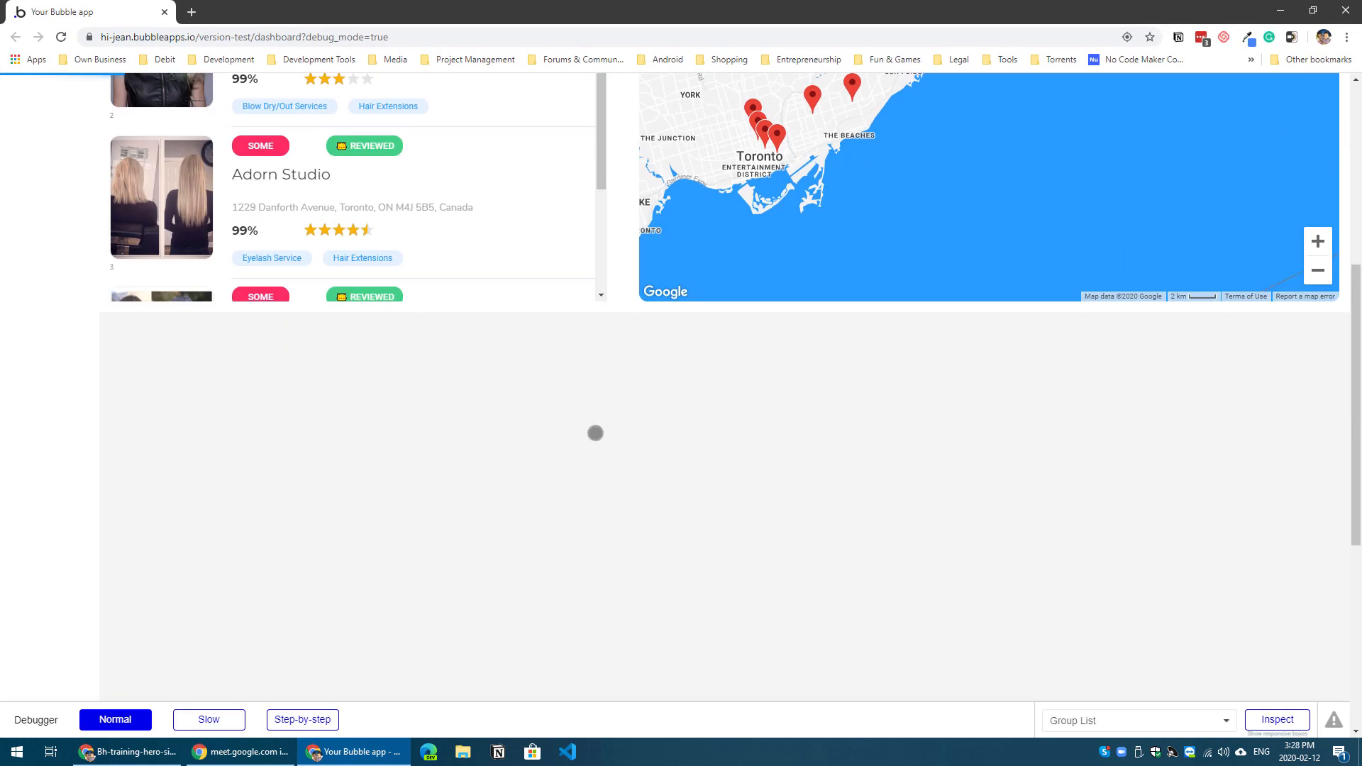
scroll(419, 430, "up", 6)
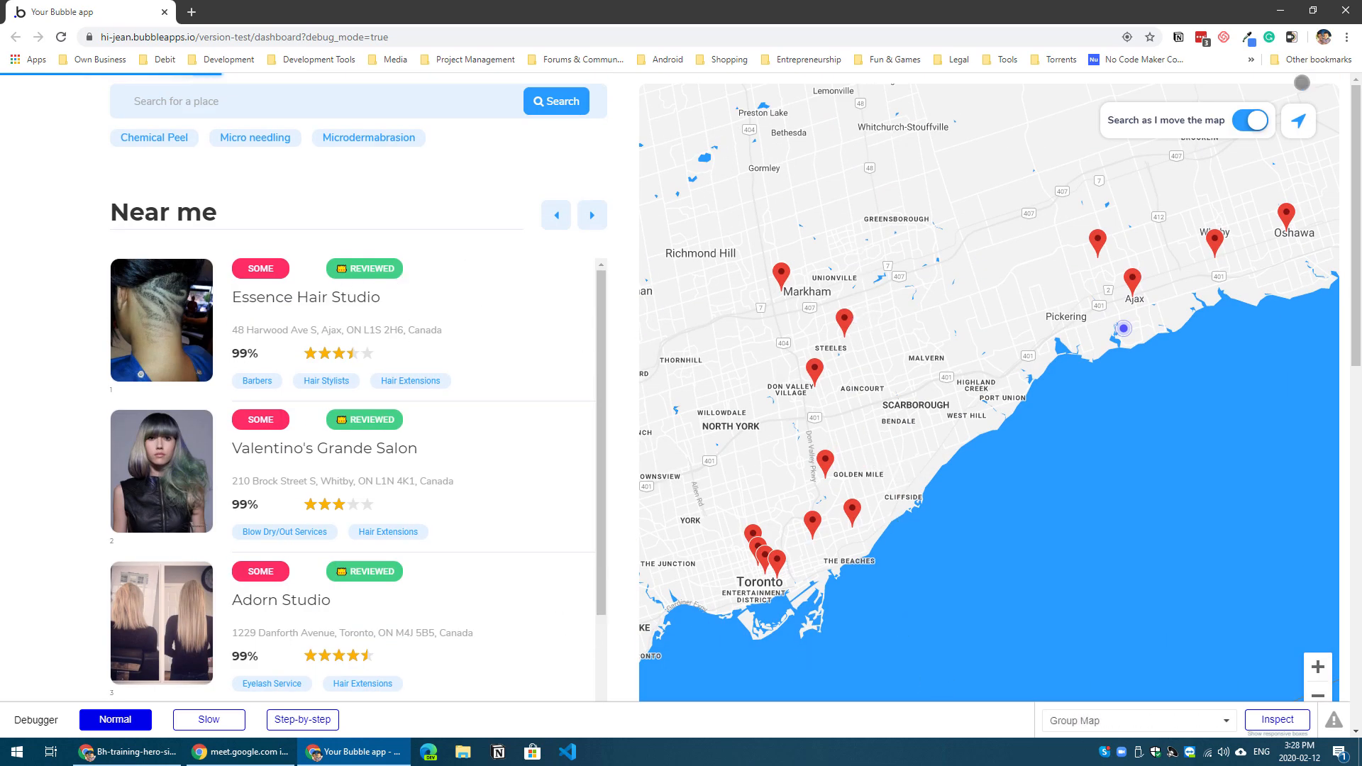
left_click(1346, 10)
left_click(750, 117)
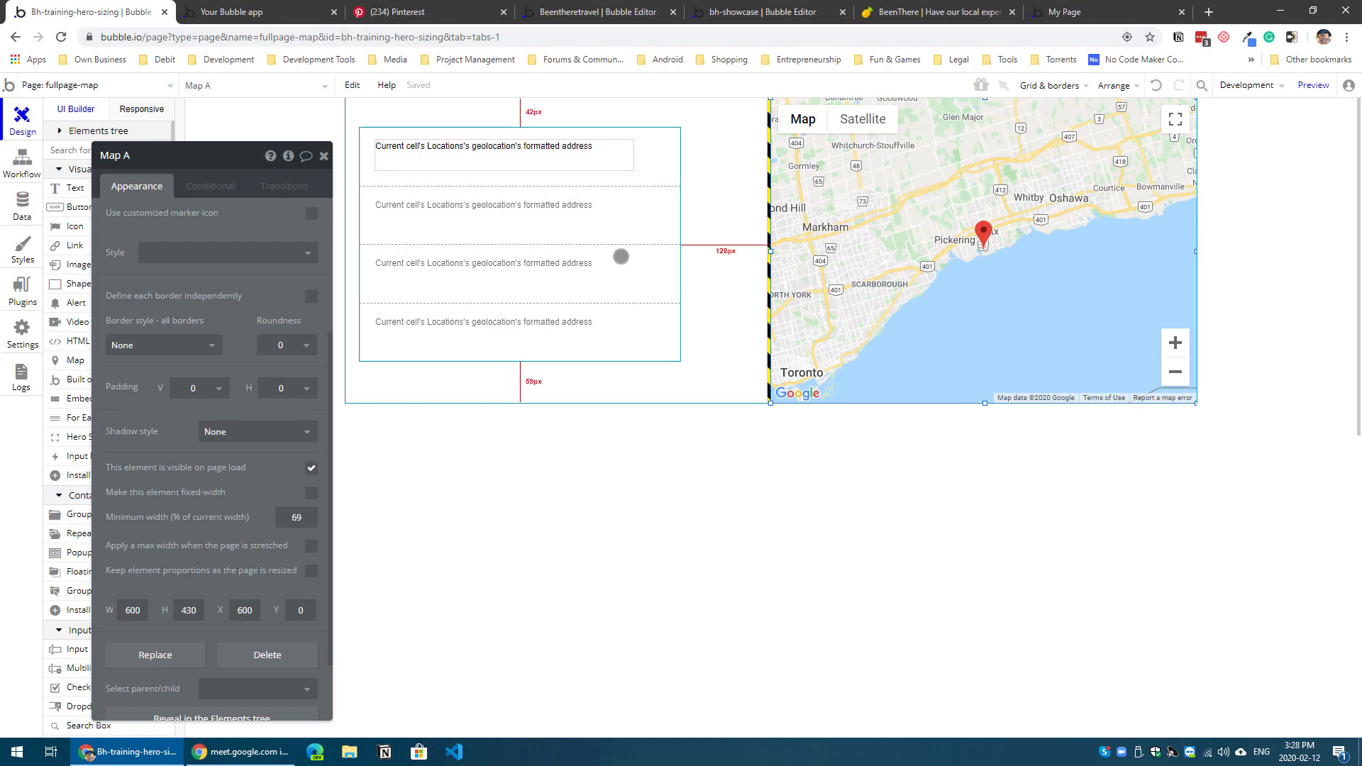
Step: Set the Hero Sizing element's identifier to "left"
left_click(768, 256)
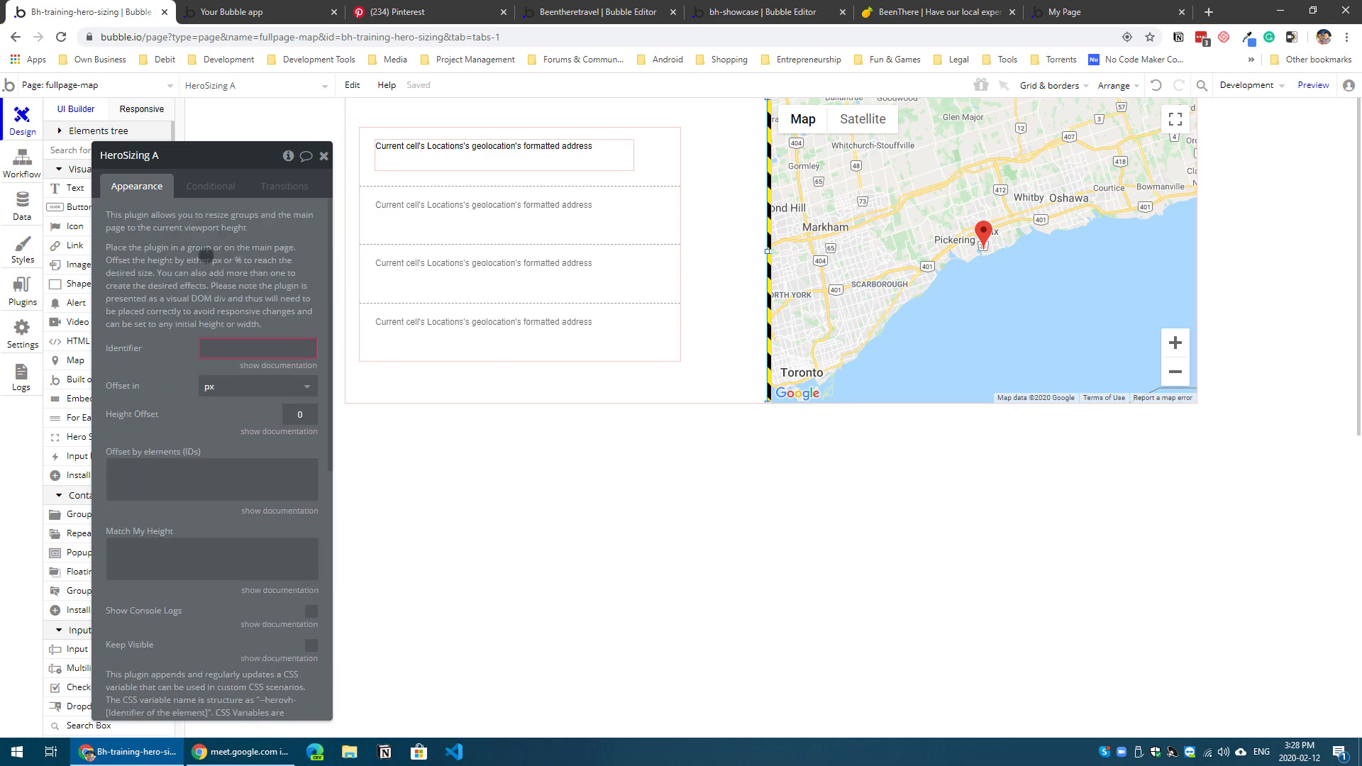
left_click(237, 351)
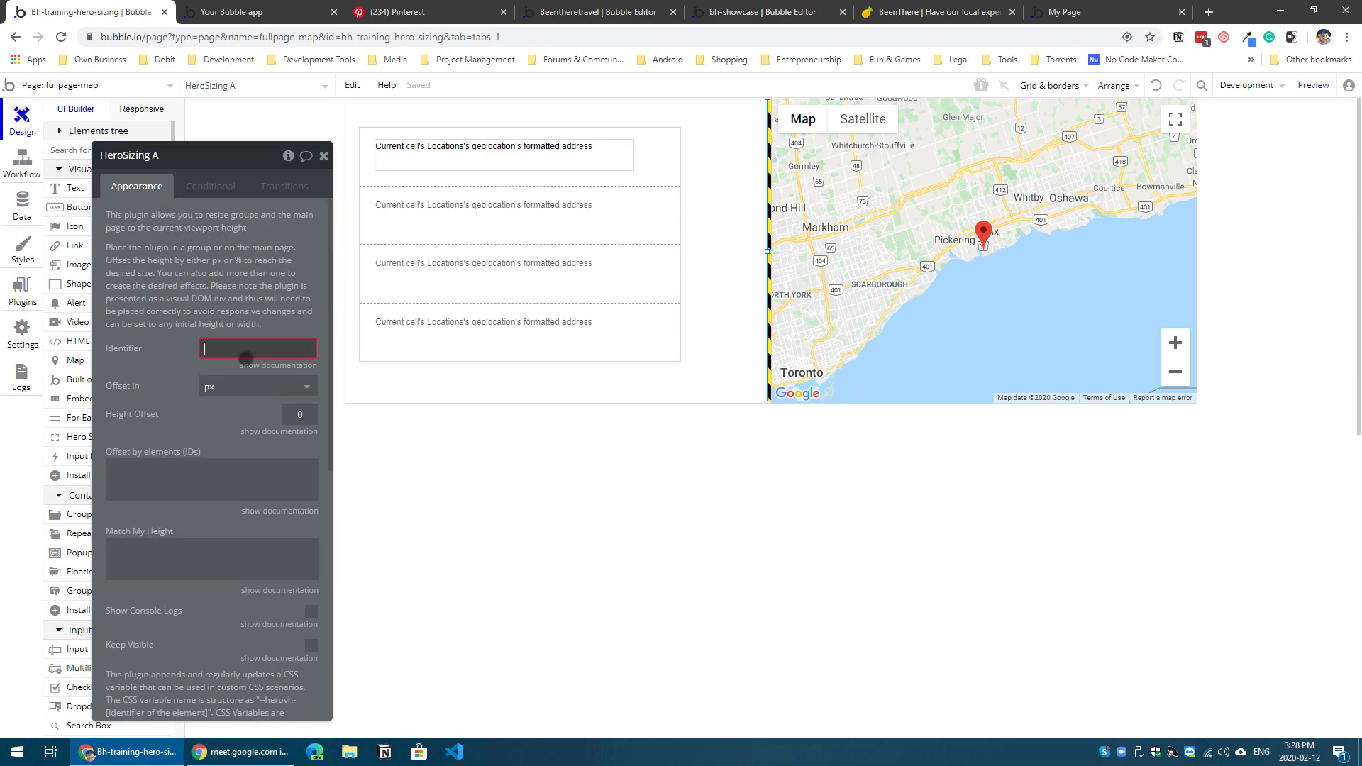
type("left")
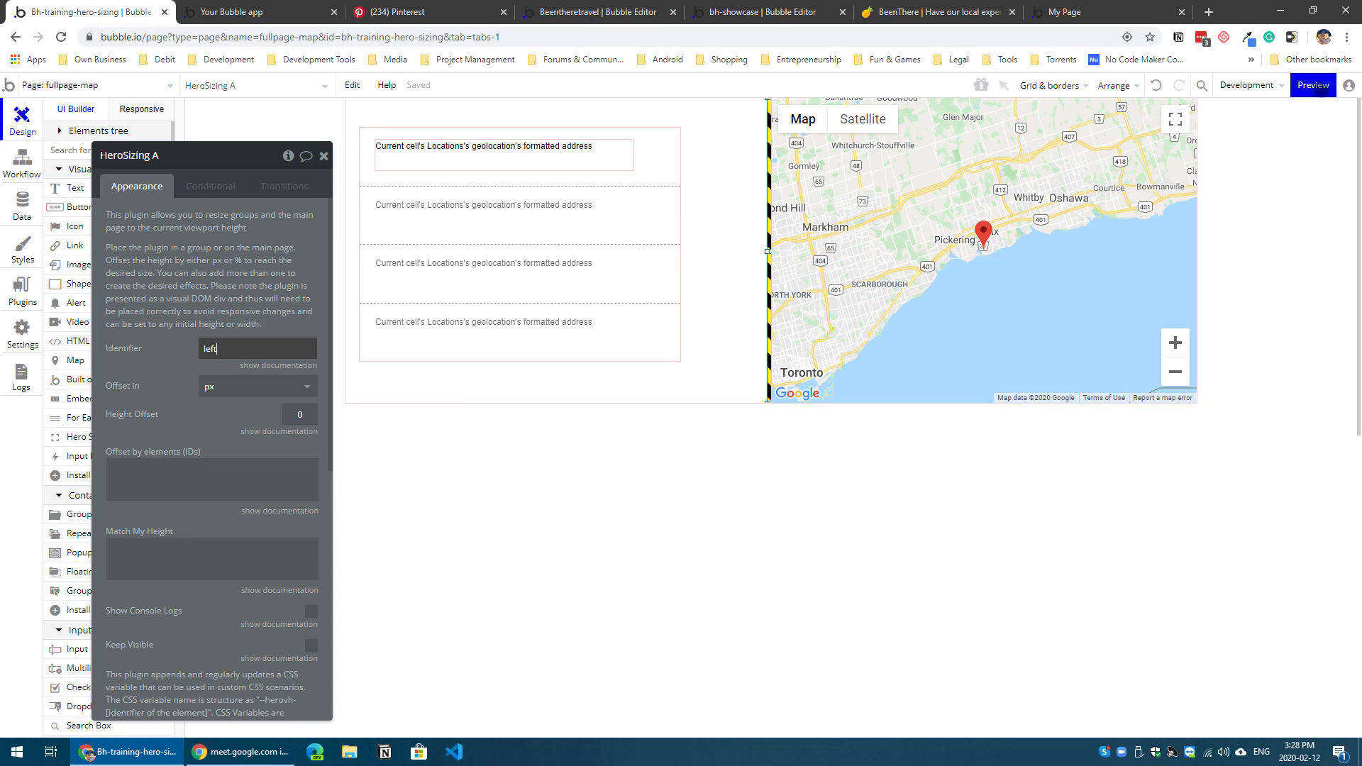
Step: Enable Keep Visible for the Hero Sizing element and preview the page to examine its height beside the map
left_click(1313, 86)
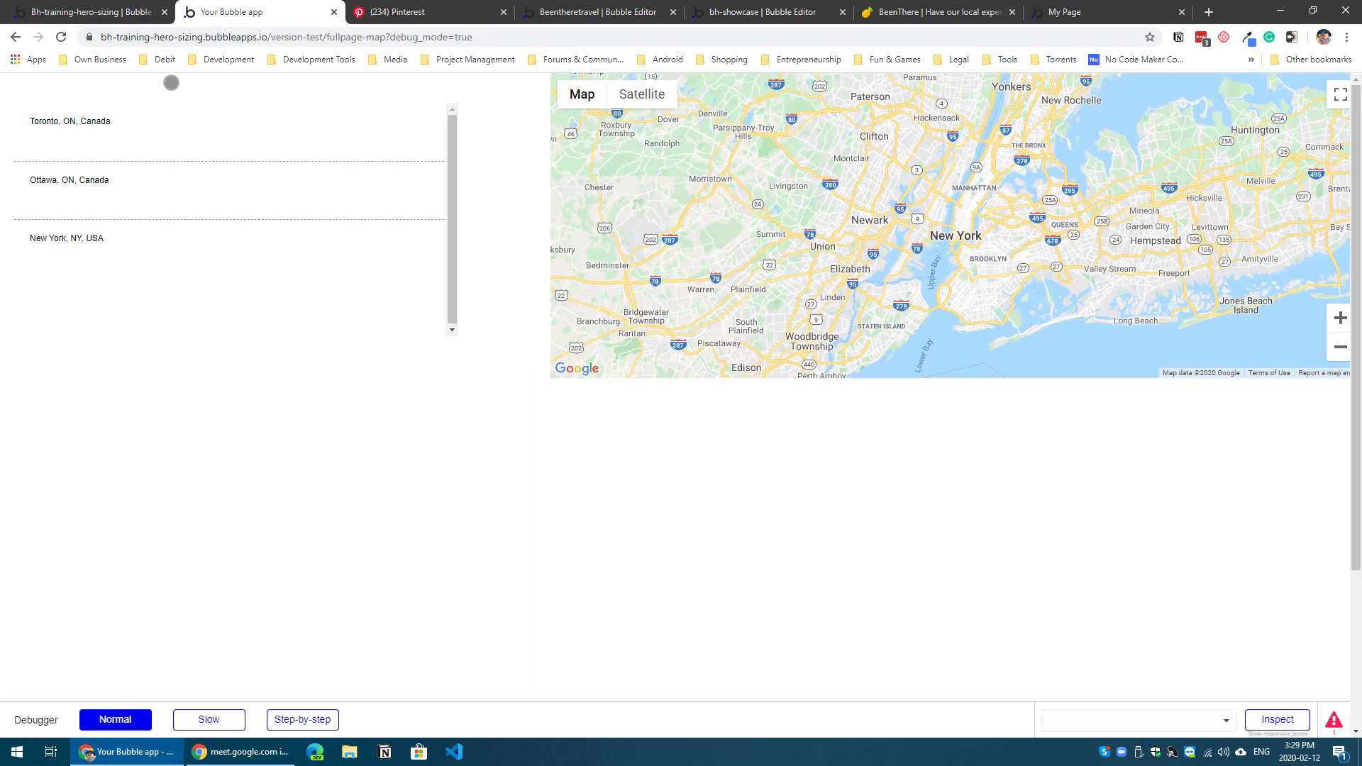
left_click(106, 12)
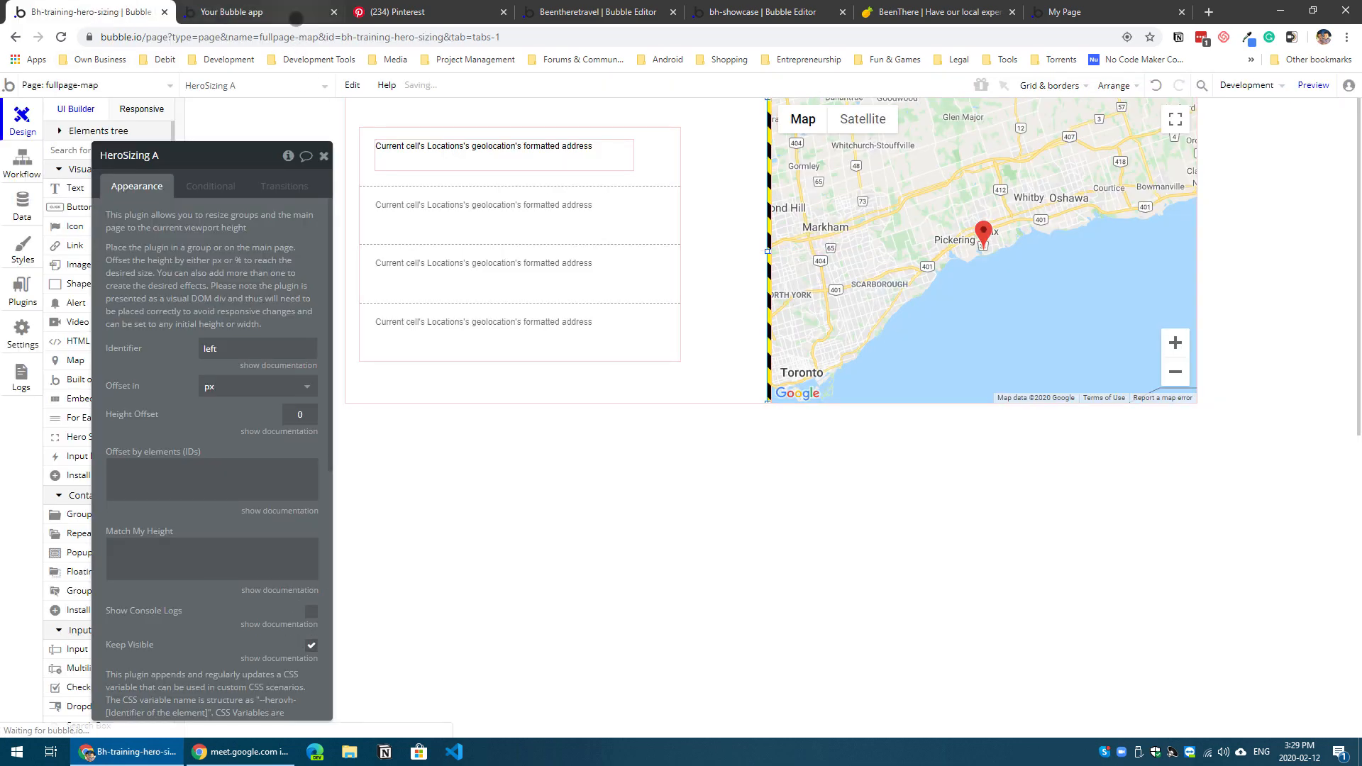
left_click(298, 12)
left_click(531, 86)
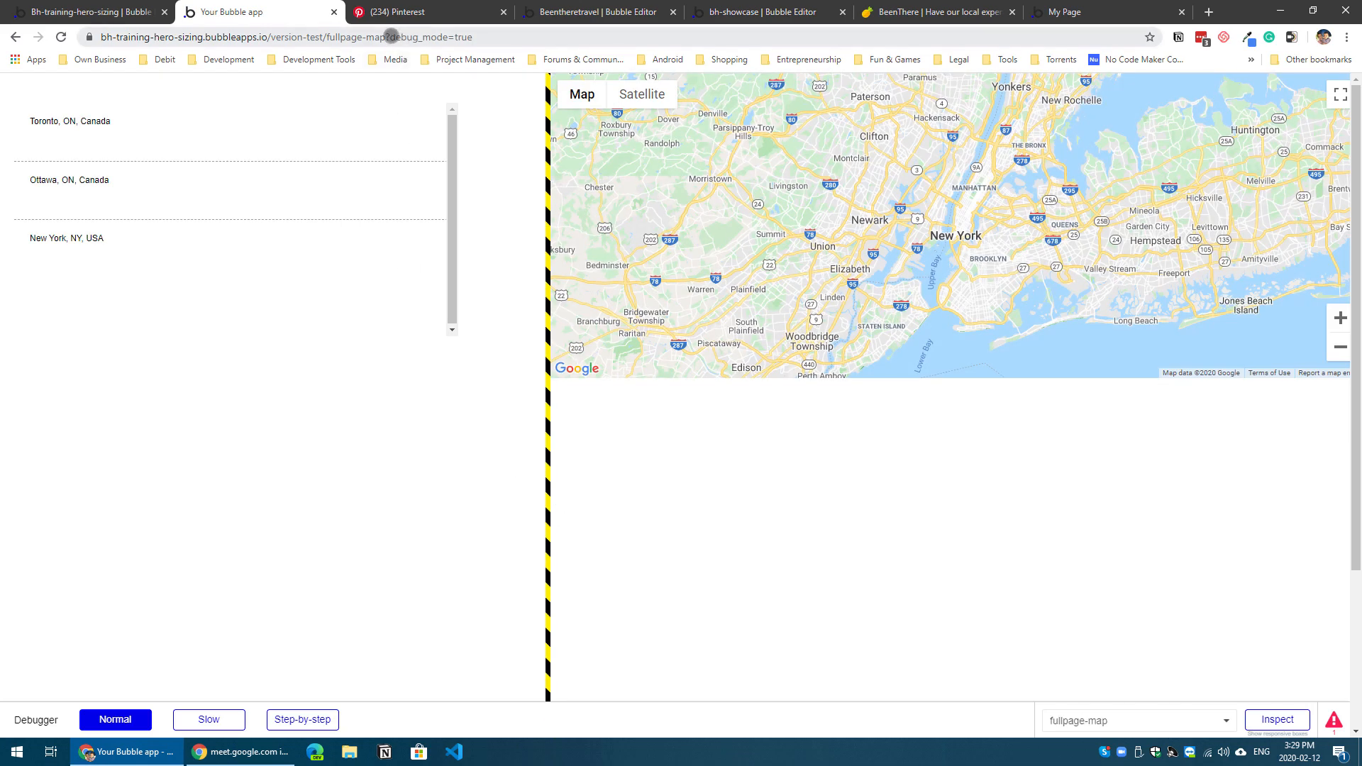
Step: Remove the debug_mode parameter from the preview address and reload the page without the debugger
left_click_drag(387, 37, 474, 36)
key("BackSpace")
key("Return")
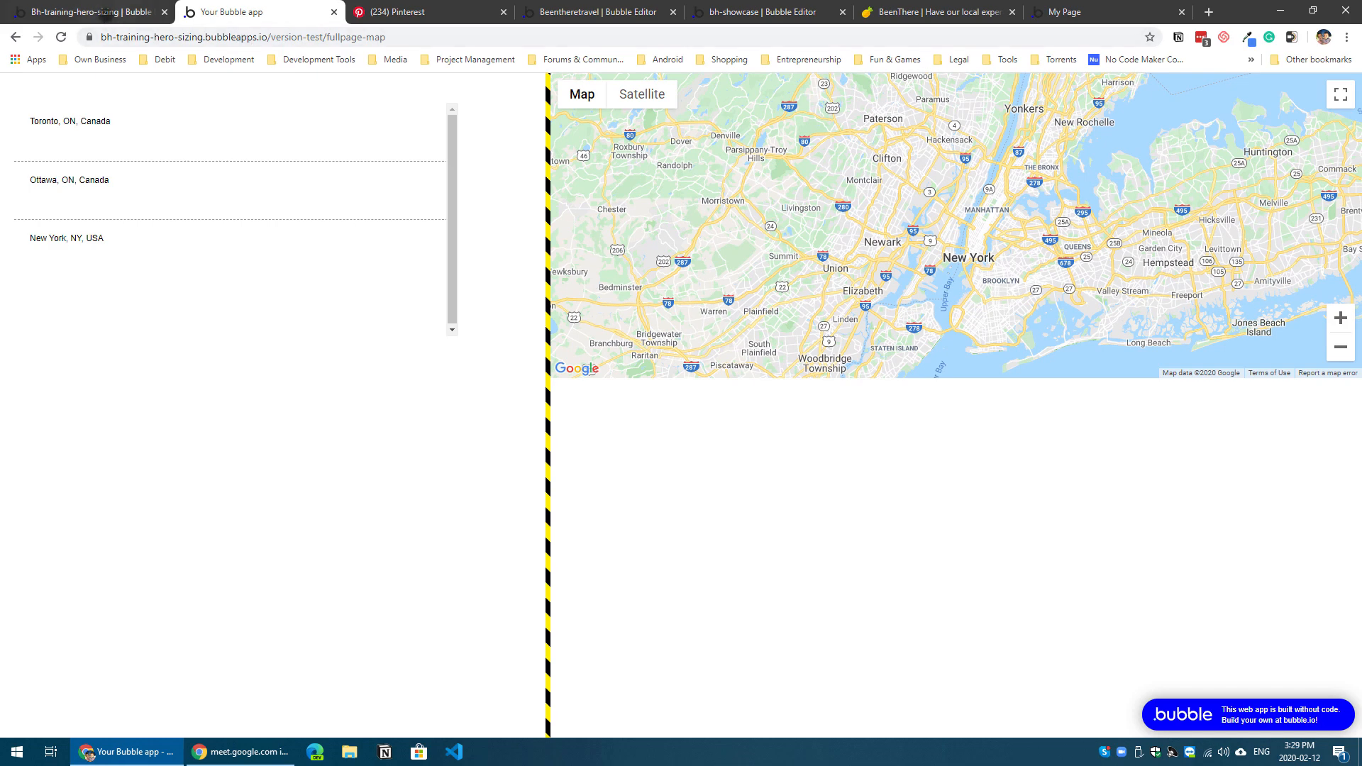
Step: Set the map element's ID attribute to "map" in the editor
left_click(107, 15)
left_click(1088, 307)
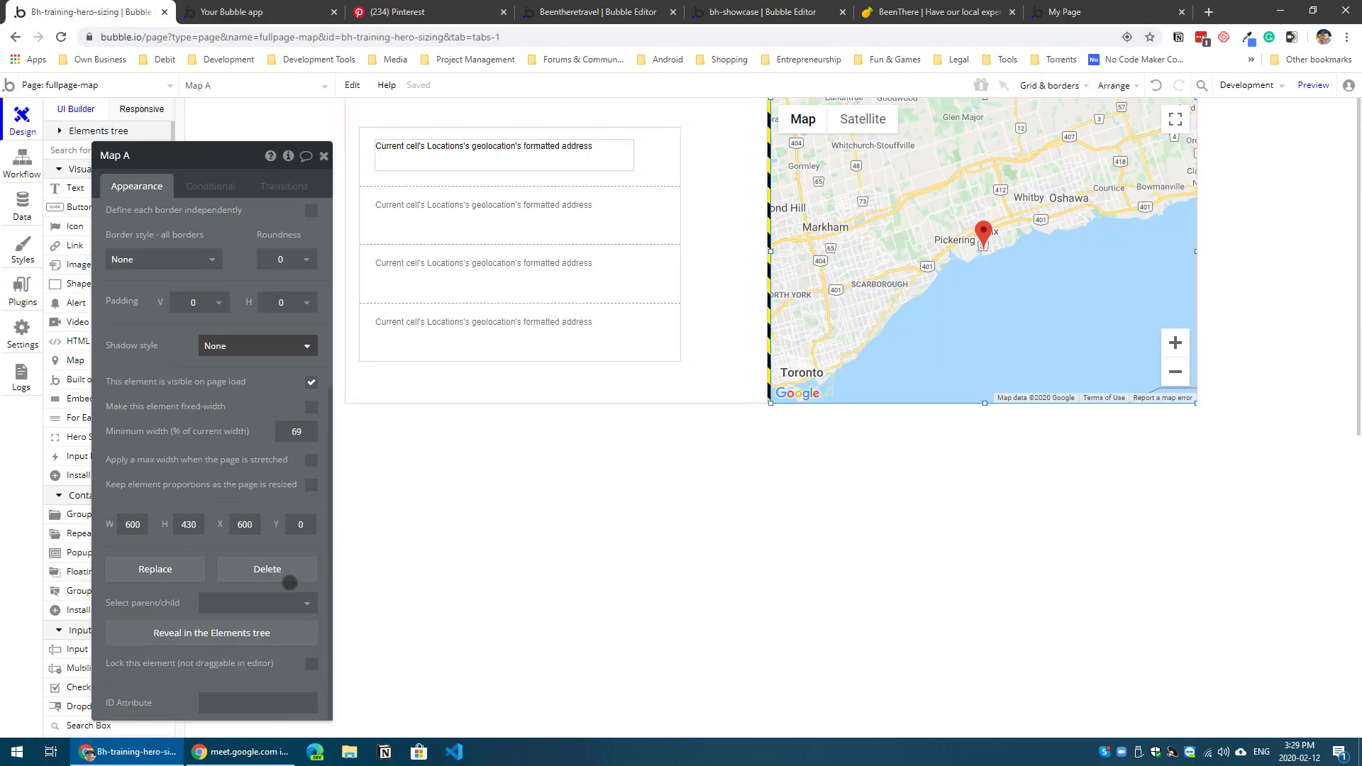
left_click(240, 710)
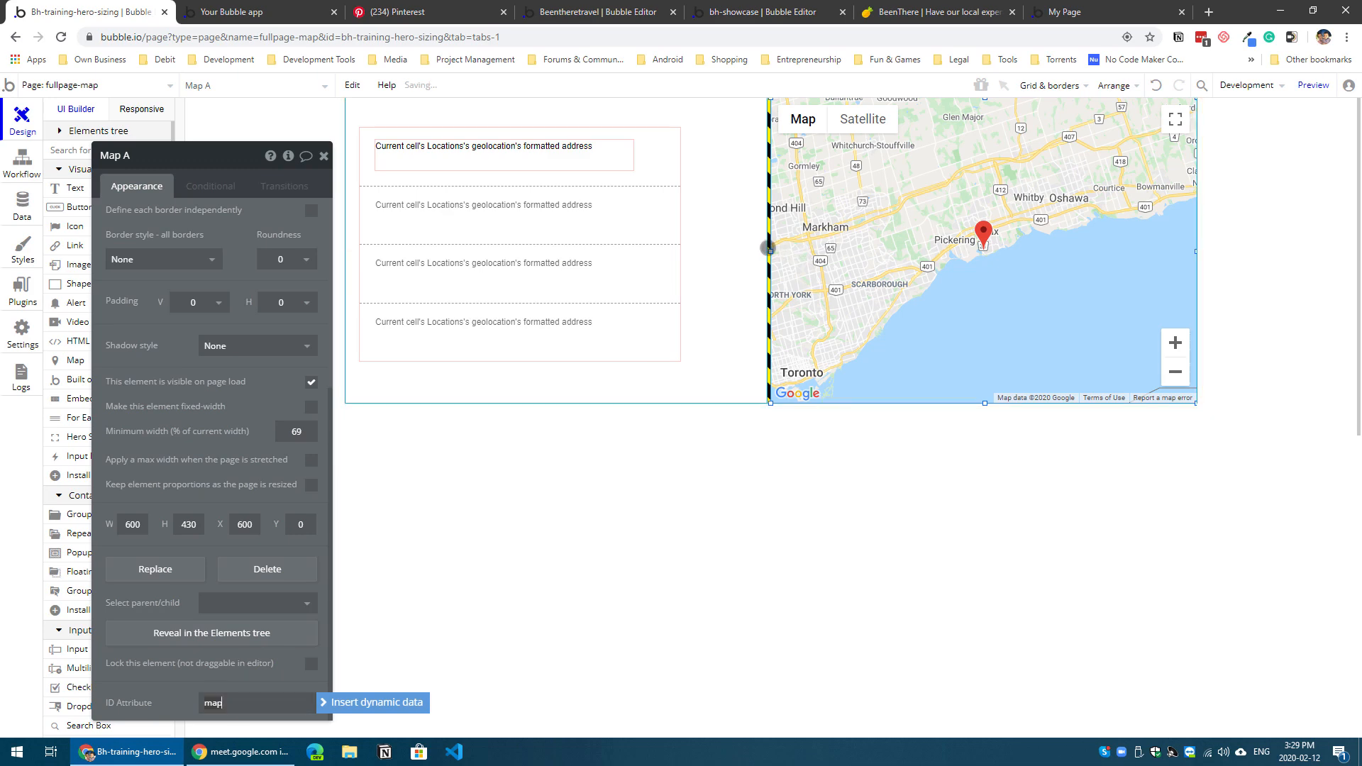
Step: Set the Hero Sizing element's Match My Height value to "map"
left_click(768, 247)
scroll(193, 510, "up", 5)
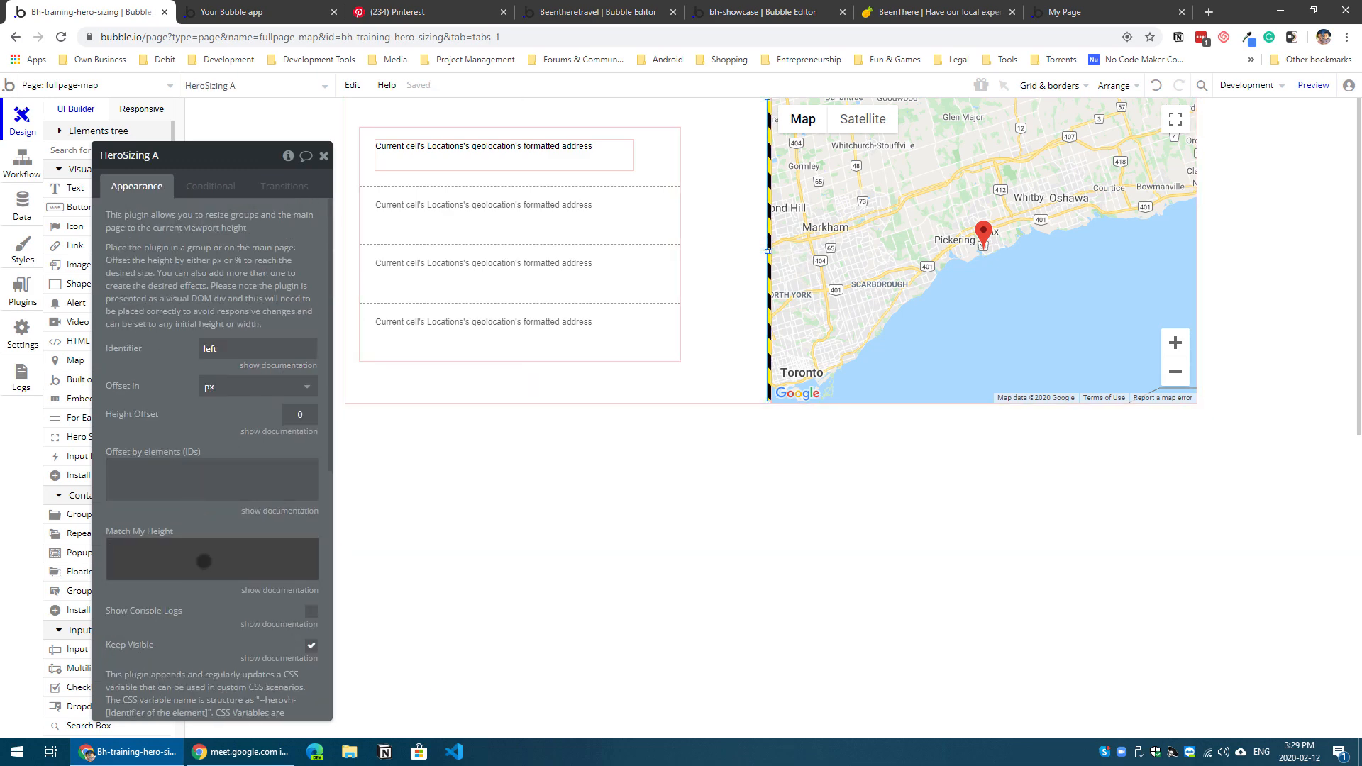
left_click(203, 561)
type("map")
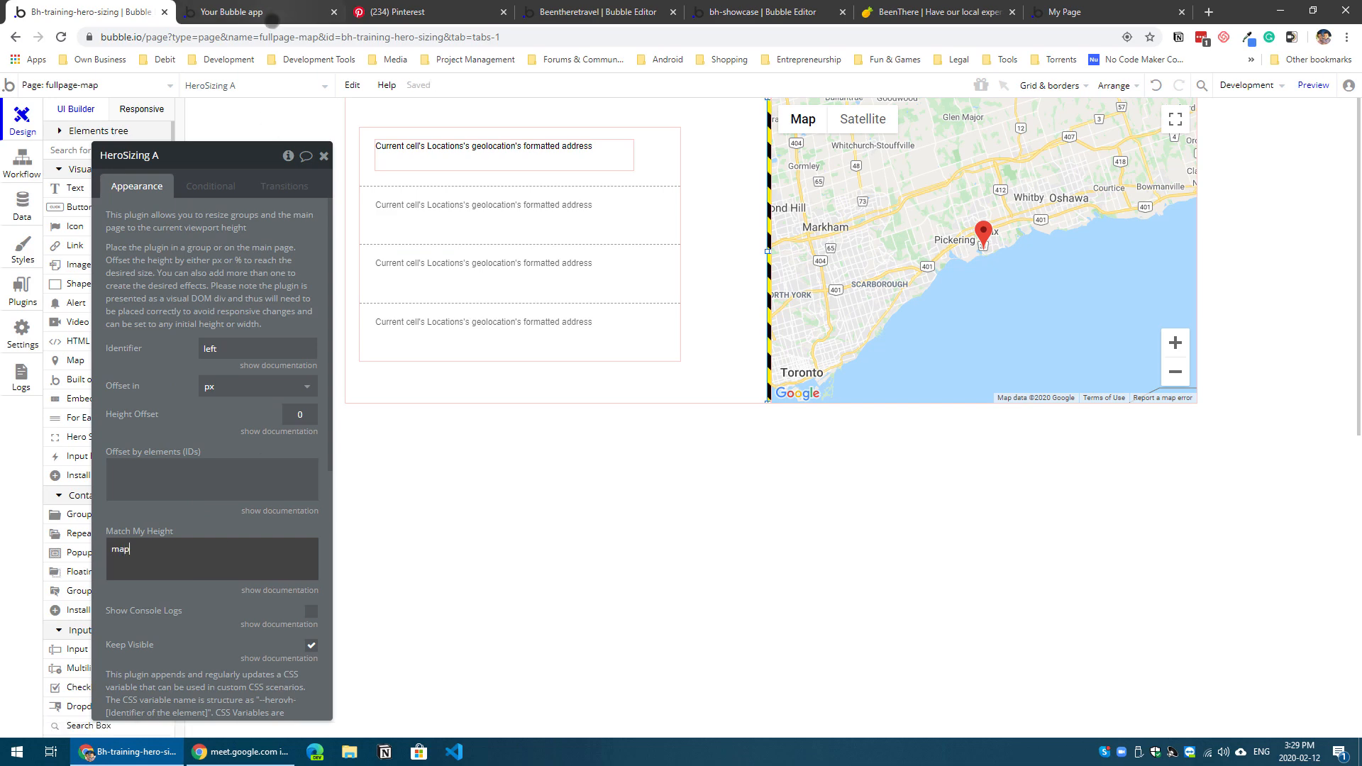
Step: Examine the map's height in the page preview, pan the map slightly, and return to the editor
left_click(271, 19)
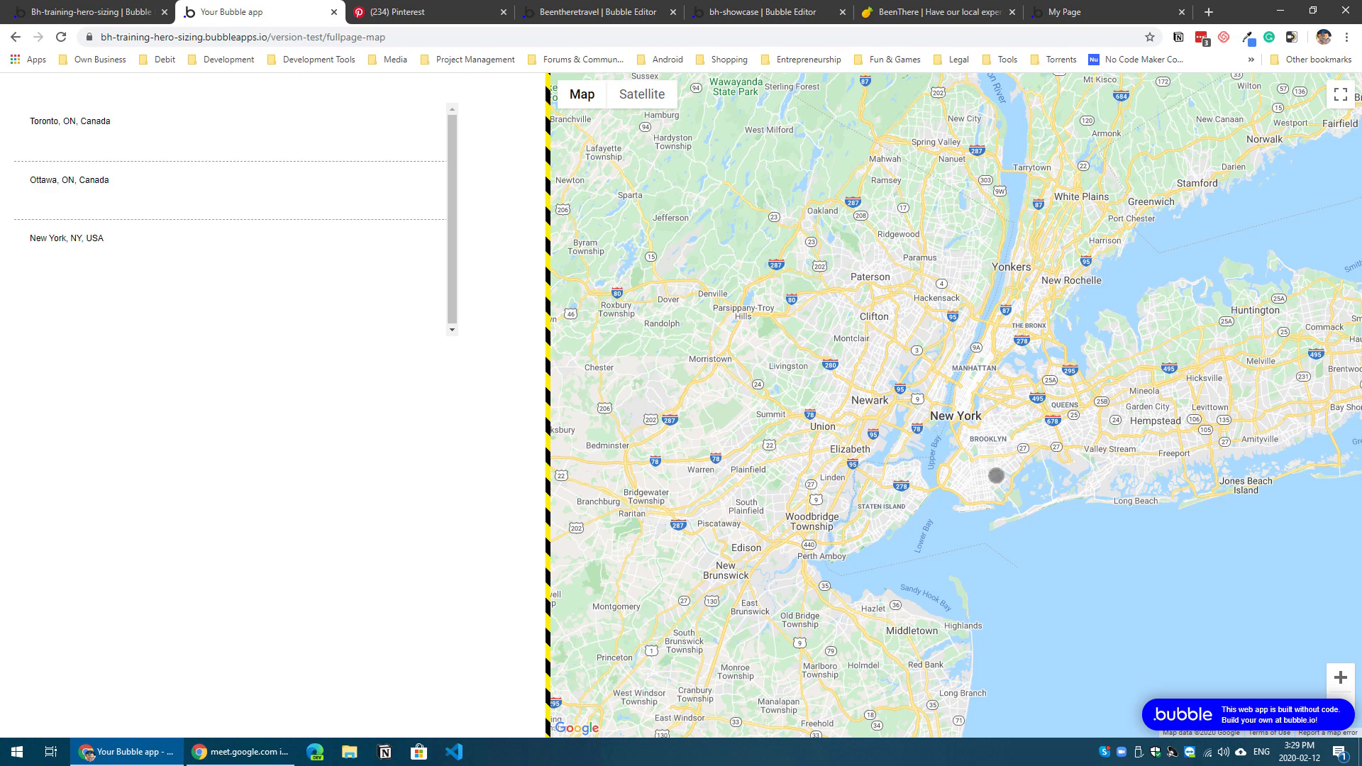
mouse_move(966, 482)
left_mouse_down()
mouse_move(1022, 450)
mouse_move(900, 435)
mouse_move(975, 490)
left_mouse_up()
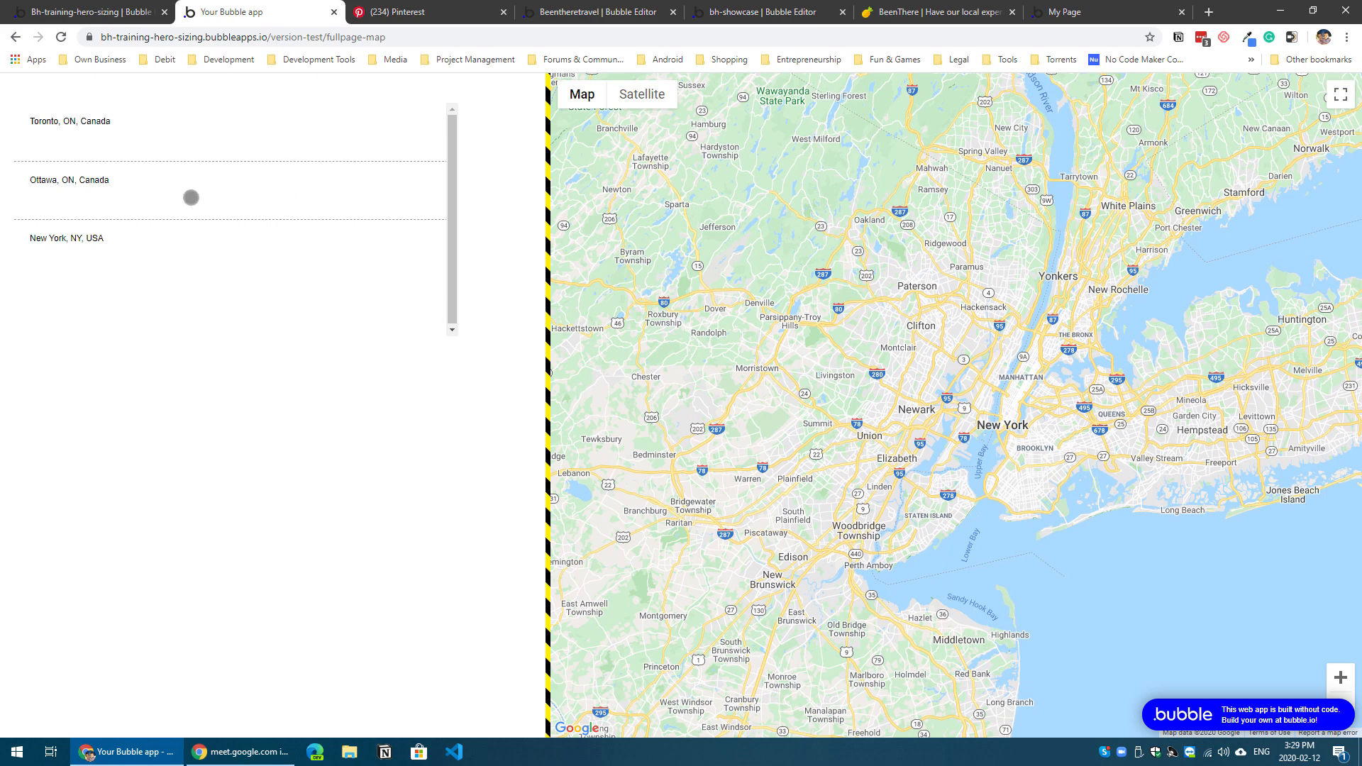
left_click(117, 10)
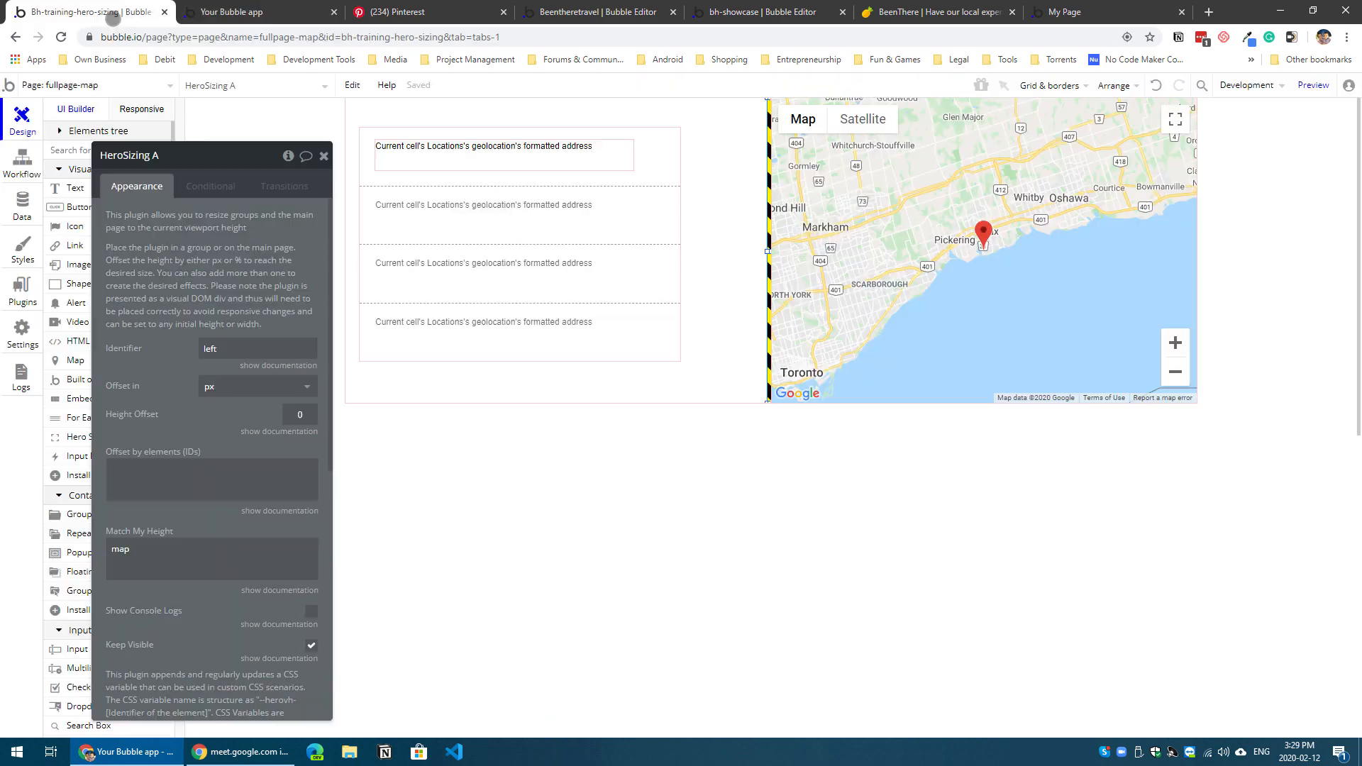
Step: Set the Locations repeating group to 2 rows and stretch it to about 406 px high, starting about 24 px below the page top
left_click(634, 295)
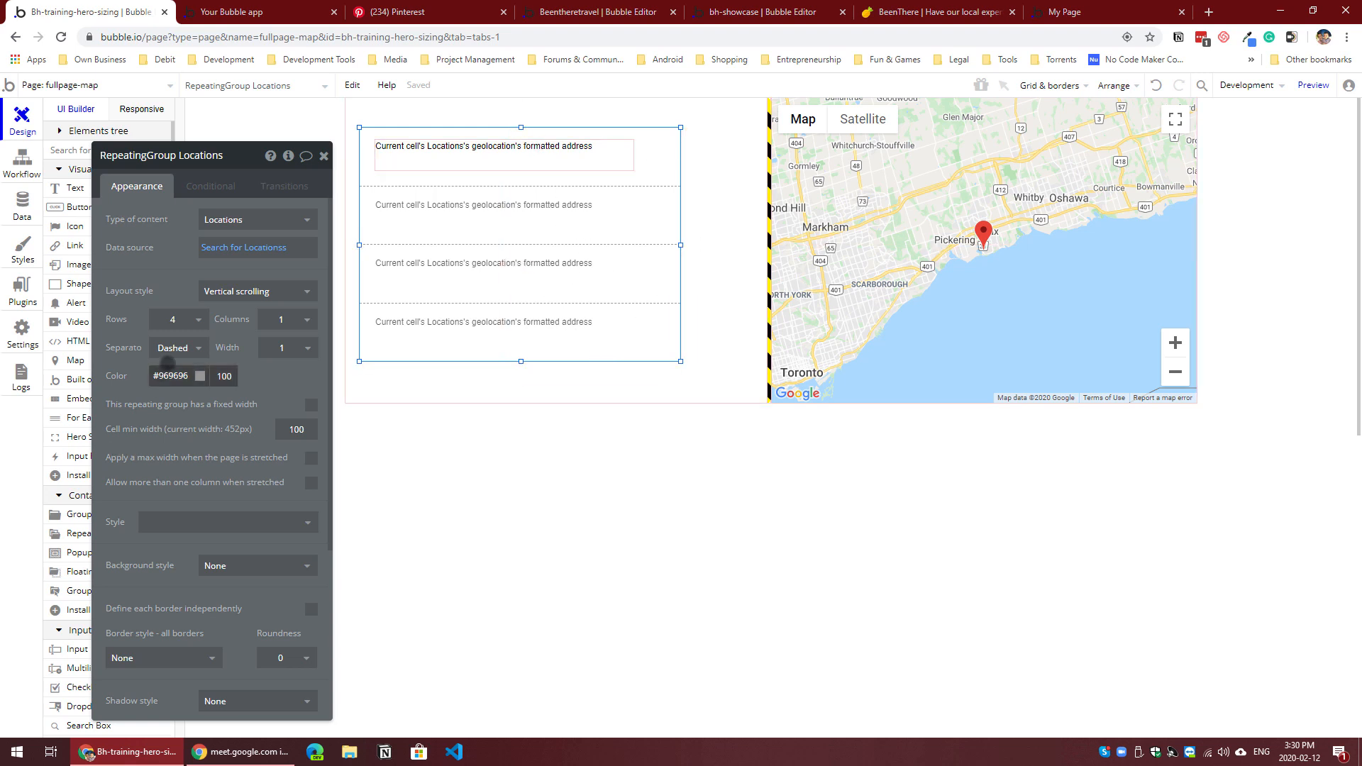
left_click(176, 320)
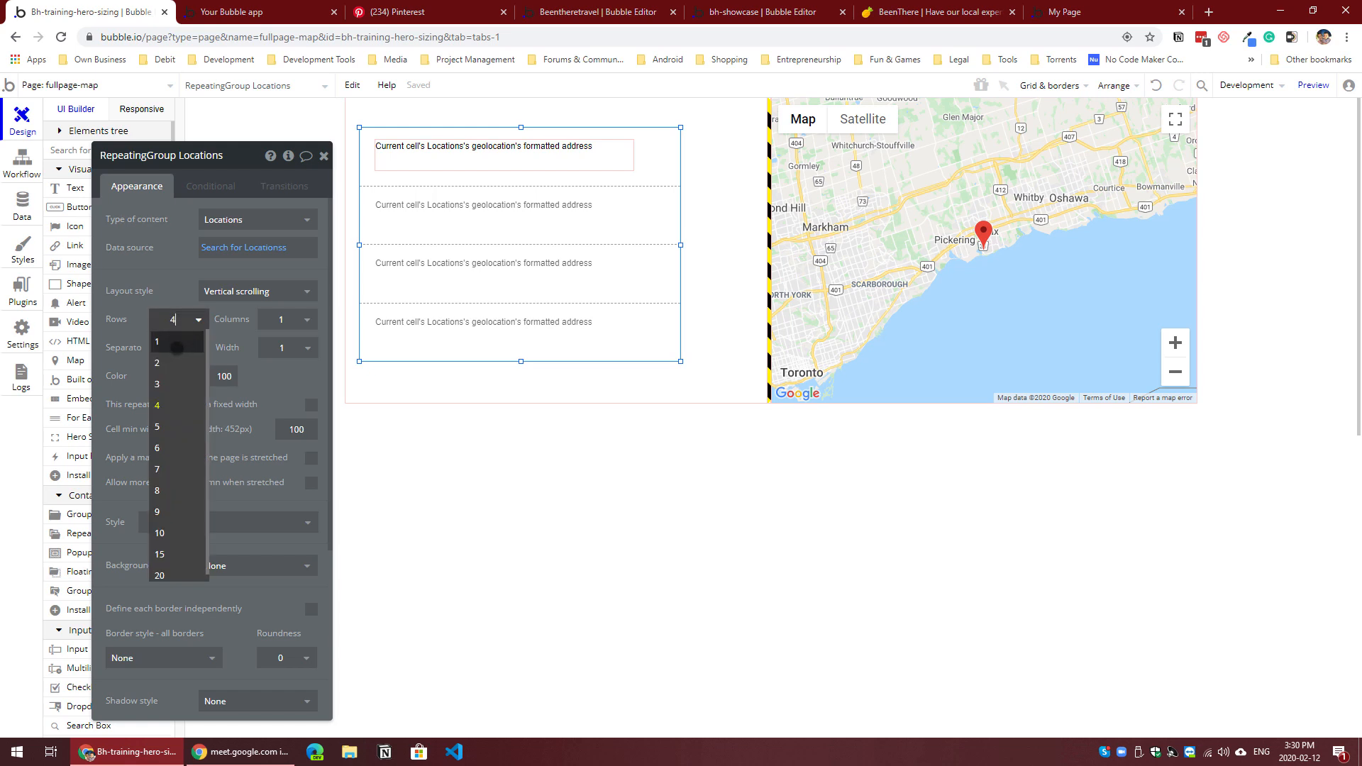
left_click(175, 361)
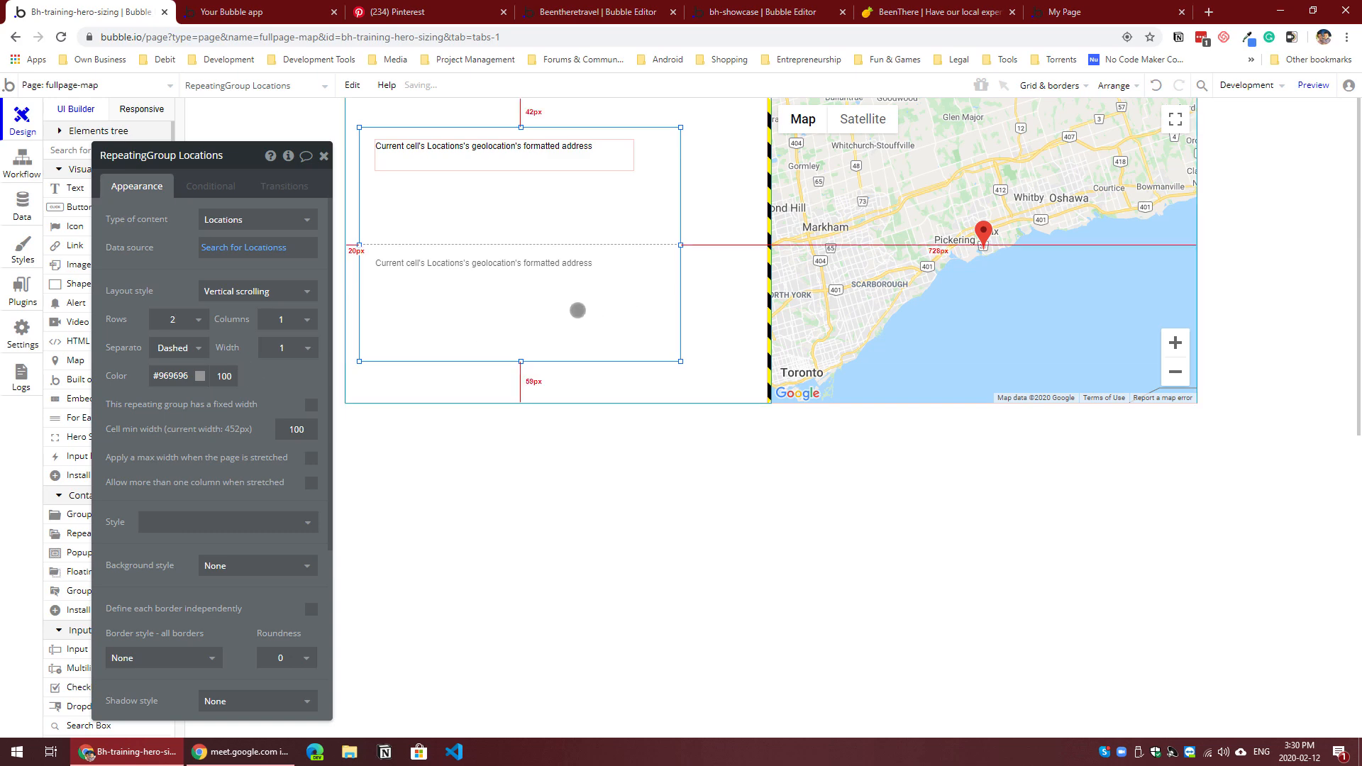
left_click_drag(520, 364, 520, 402)
left_click_drag(521, 127, 521, 115)
Step: Center the formatted address text vertically in the repeating group's cell
left_click(502, 161)
right_click(503, 161)
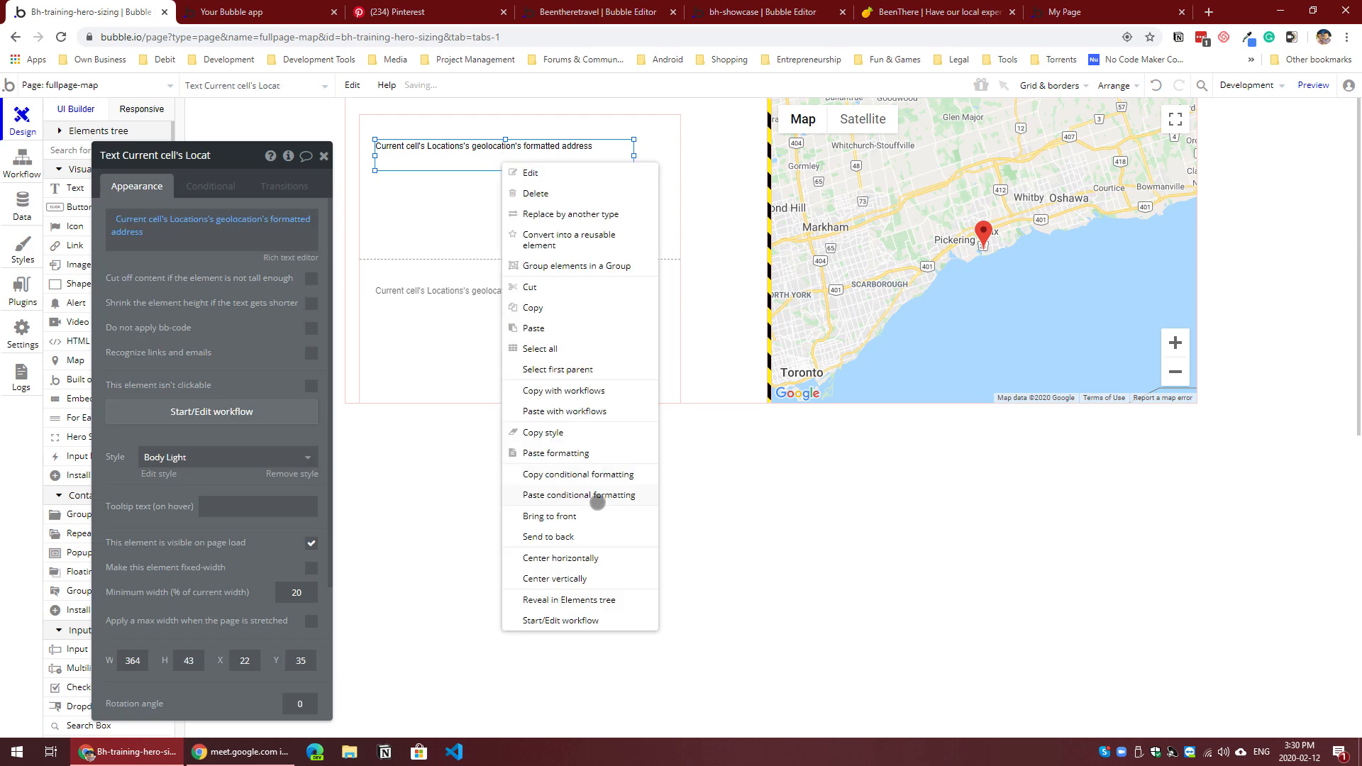
left_click(586, 579)
Step: Give the Locations repeating group a solid border on all sides
left_click(523, 334)
scroll(212, 487, "down", 3)
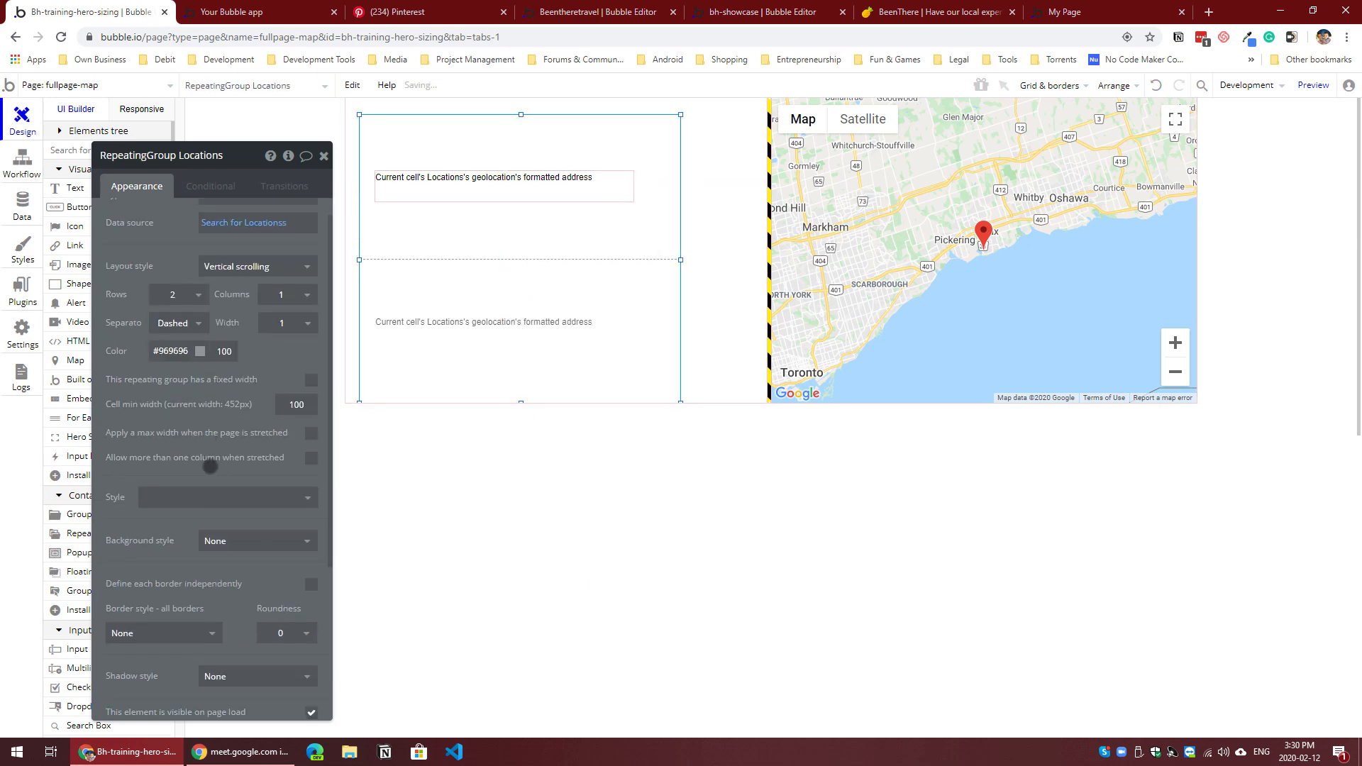
left_click(175, 445)
left_click(174, 489)
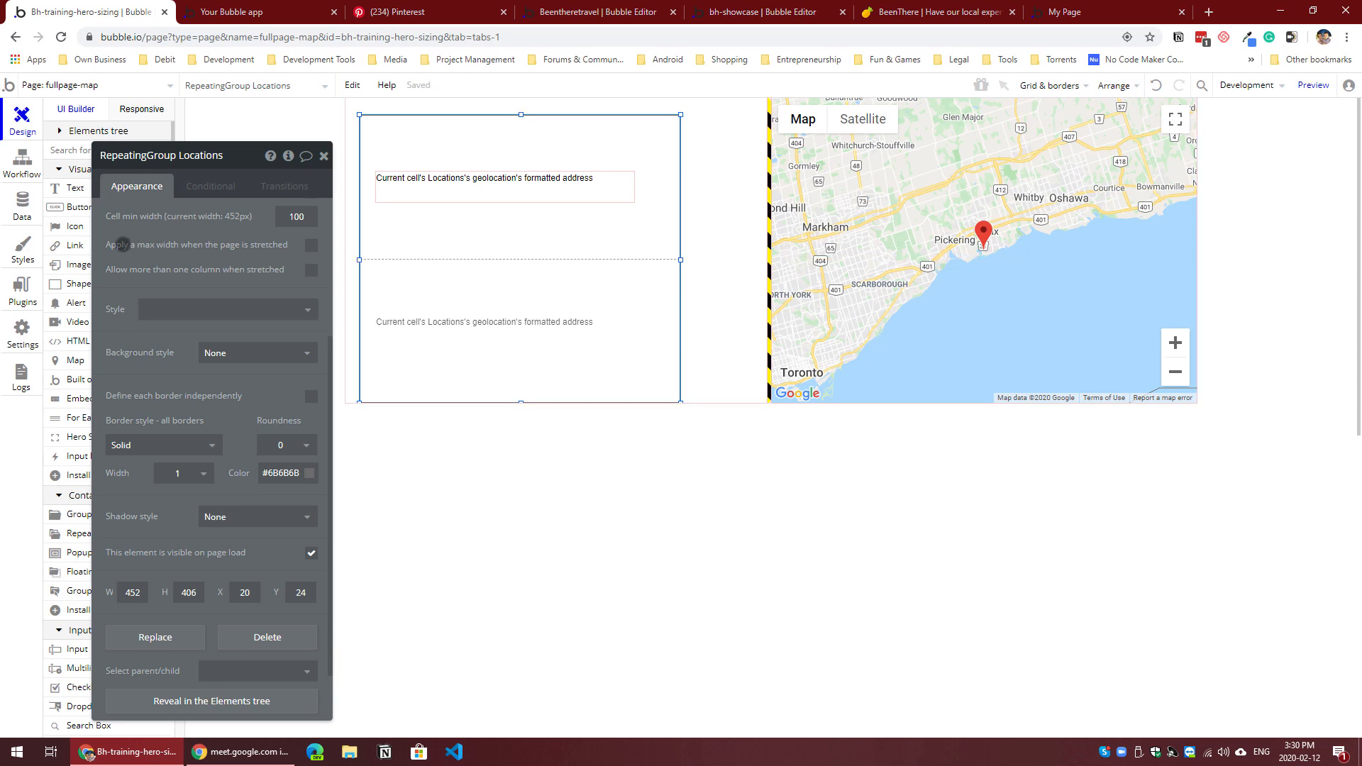
Step: Create a Locations entry in the app data with Paris, France as its geolocation
left_click(22, 205)
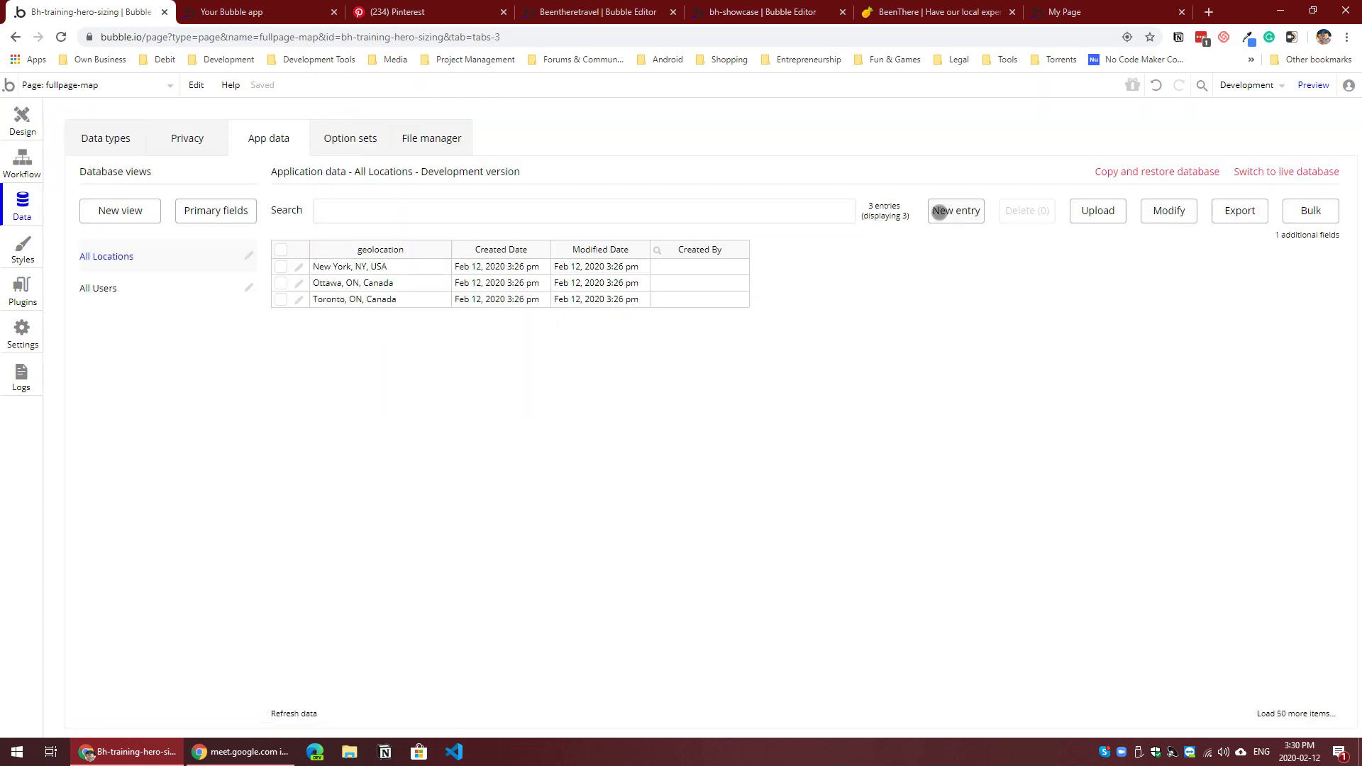
left_click(945, 213)
left_click(189, 178)
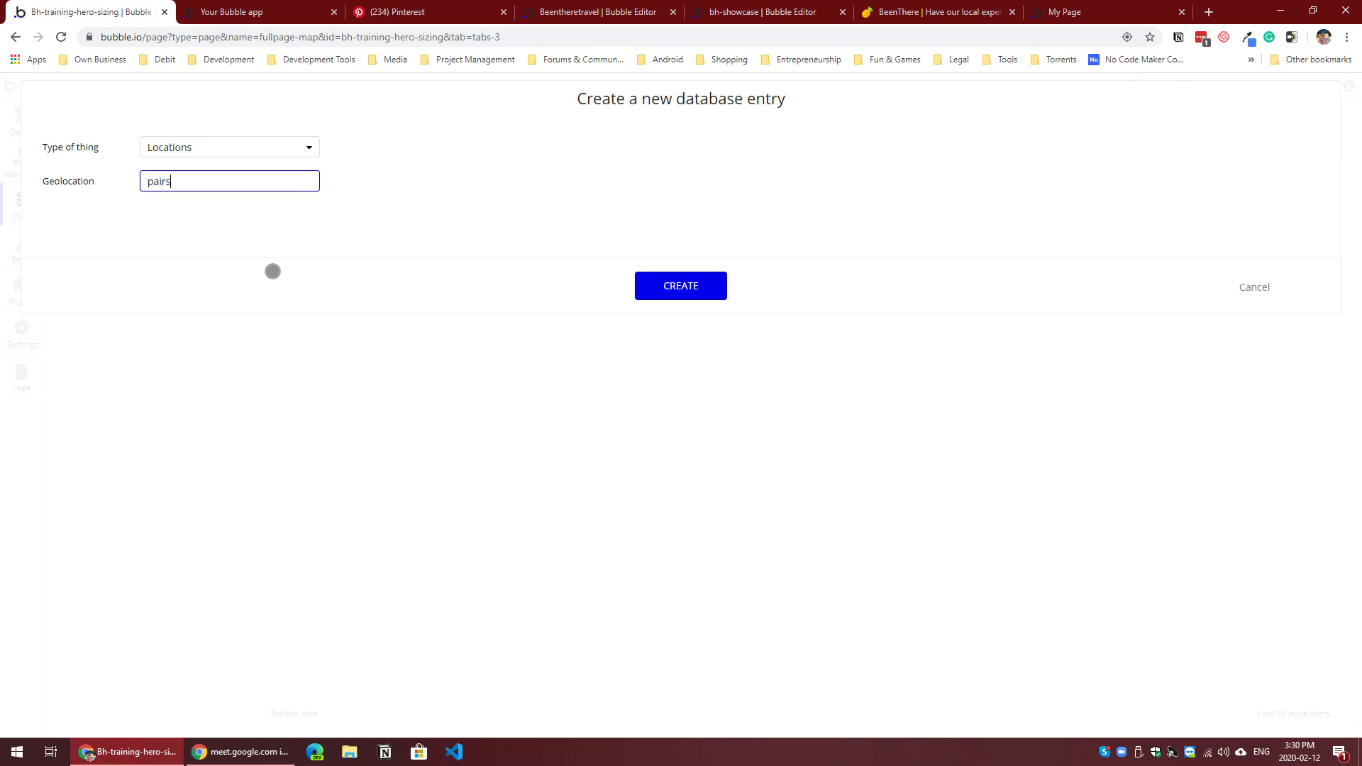
left_click(663, 286)
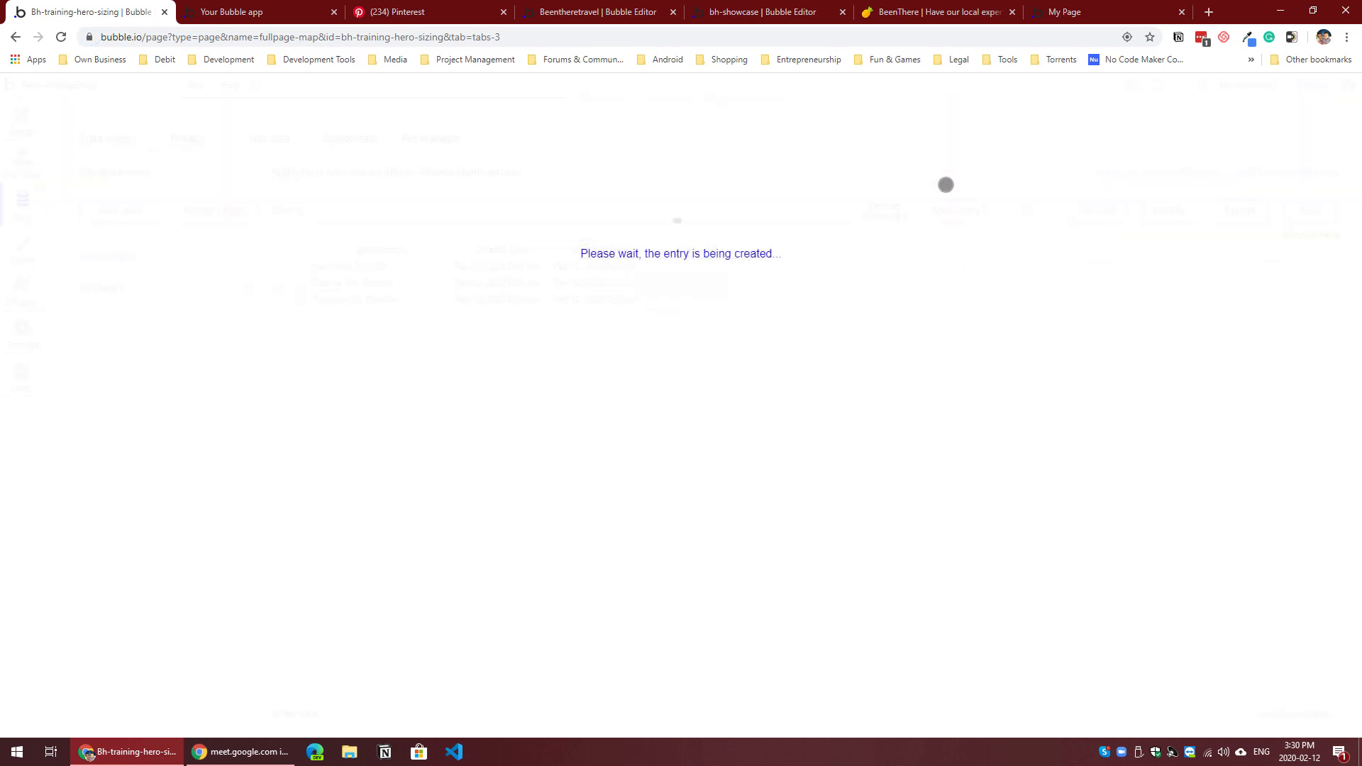
left_click(674, 252)
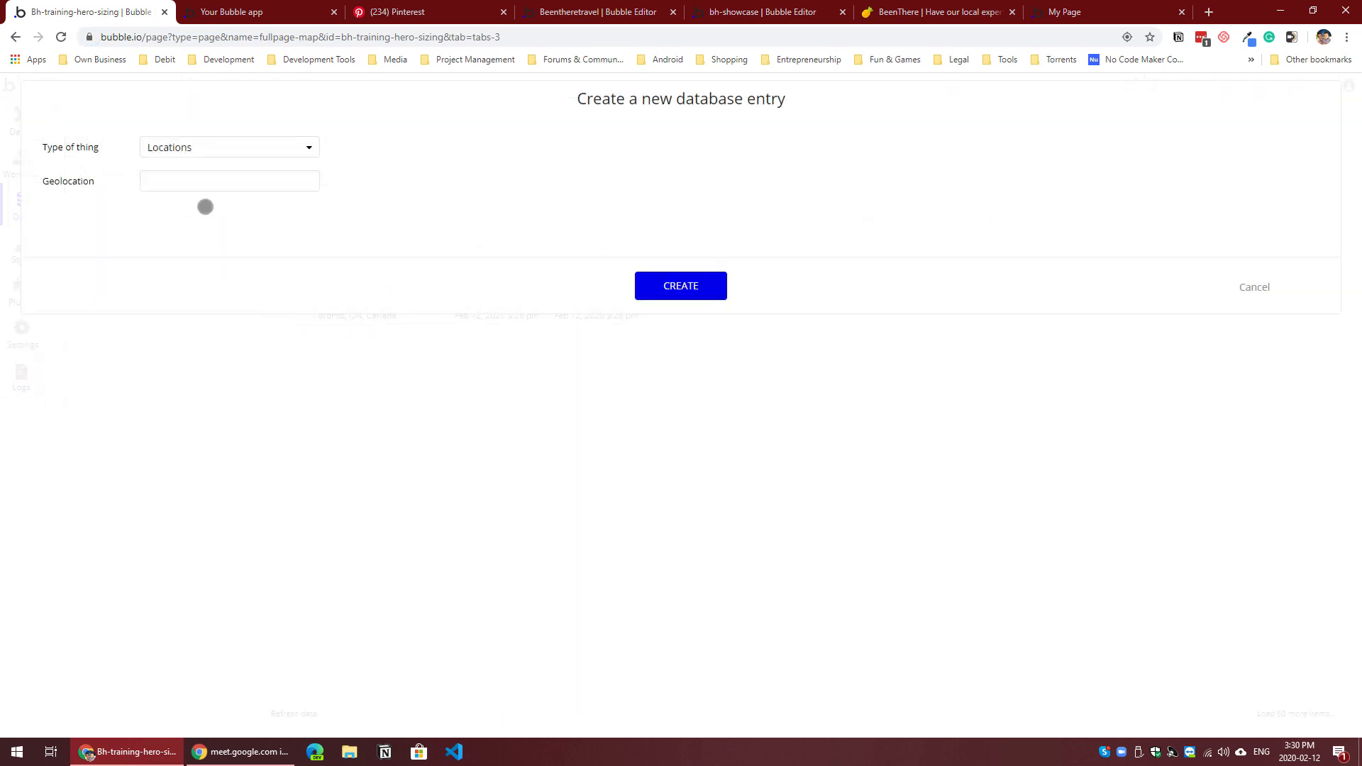
Step: Create a Locations entry for Dubai - United Arab Emirates and hide the entry-created message for future entries
left_click(240, 181)
key("Tab")
left_click(686, 288)
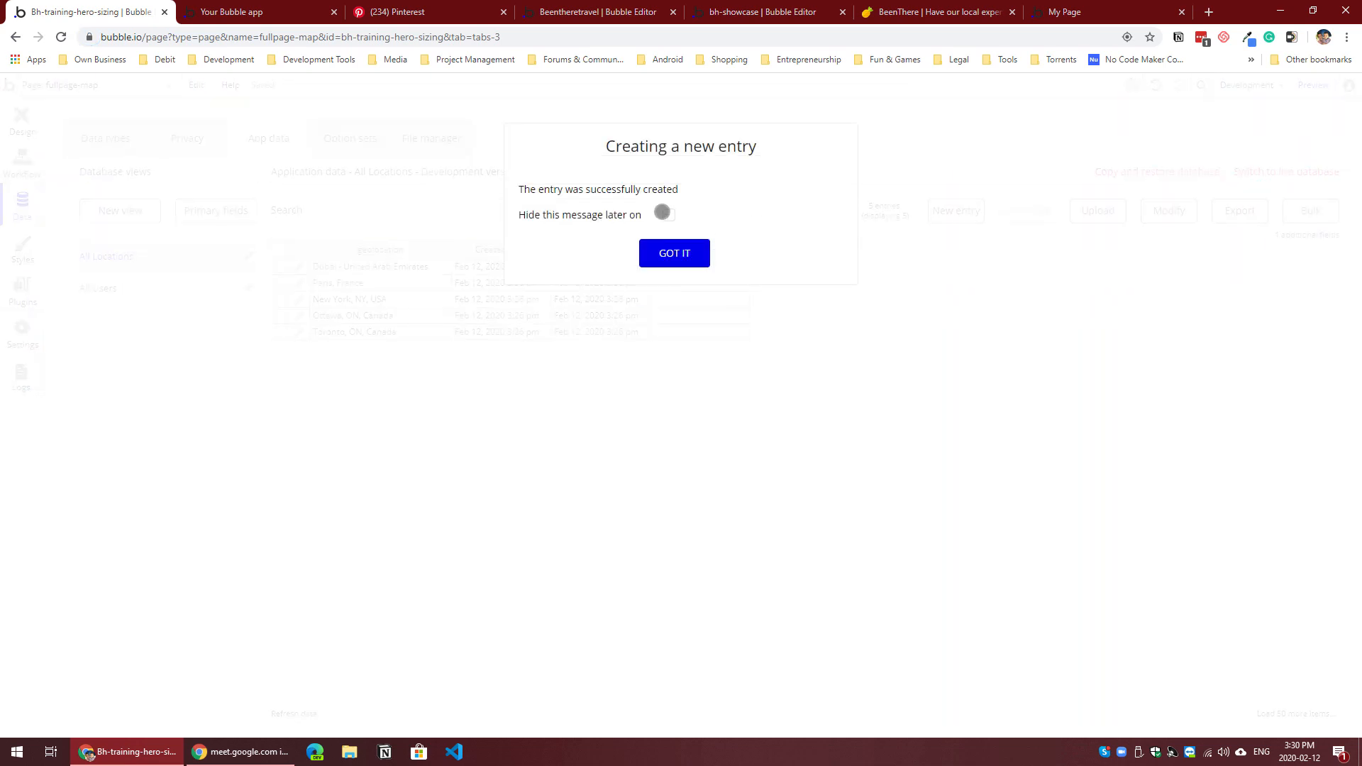
left_click(670, 215)
left_click(678, 244)
Step: Create a Locations entry with an Atlanta, Georgia address as its geolocation
left_click(968, 216)
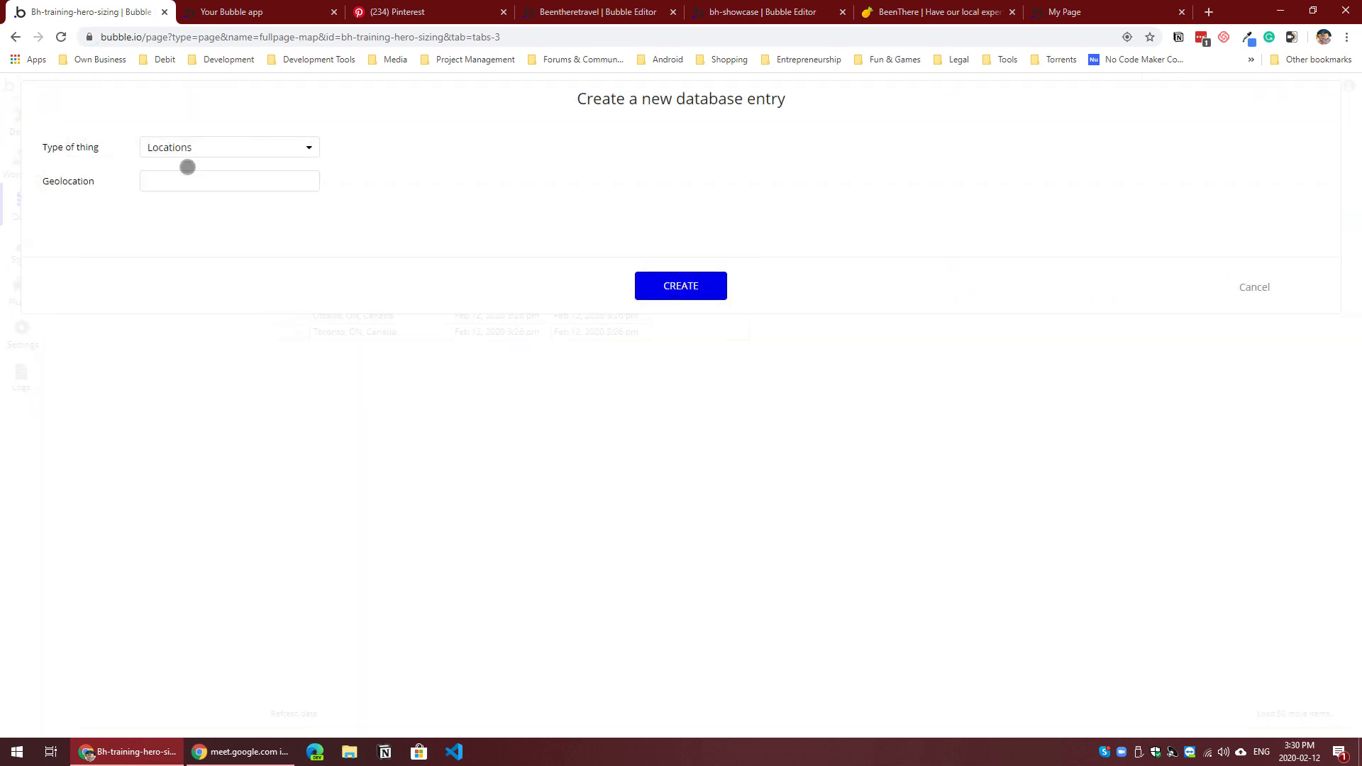
left_click(181, 179)
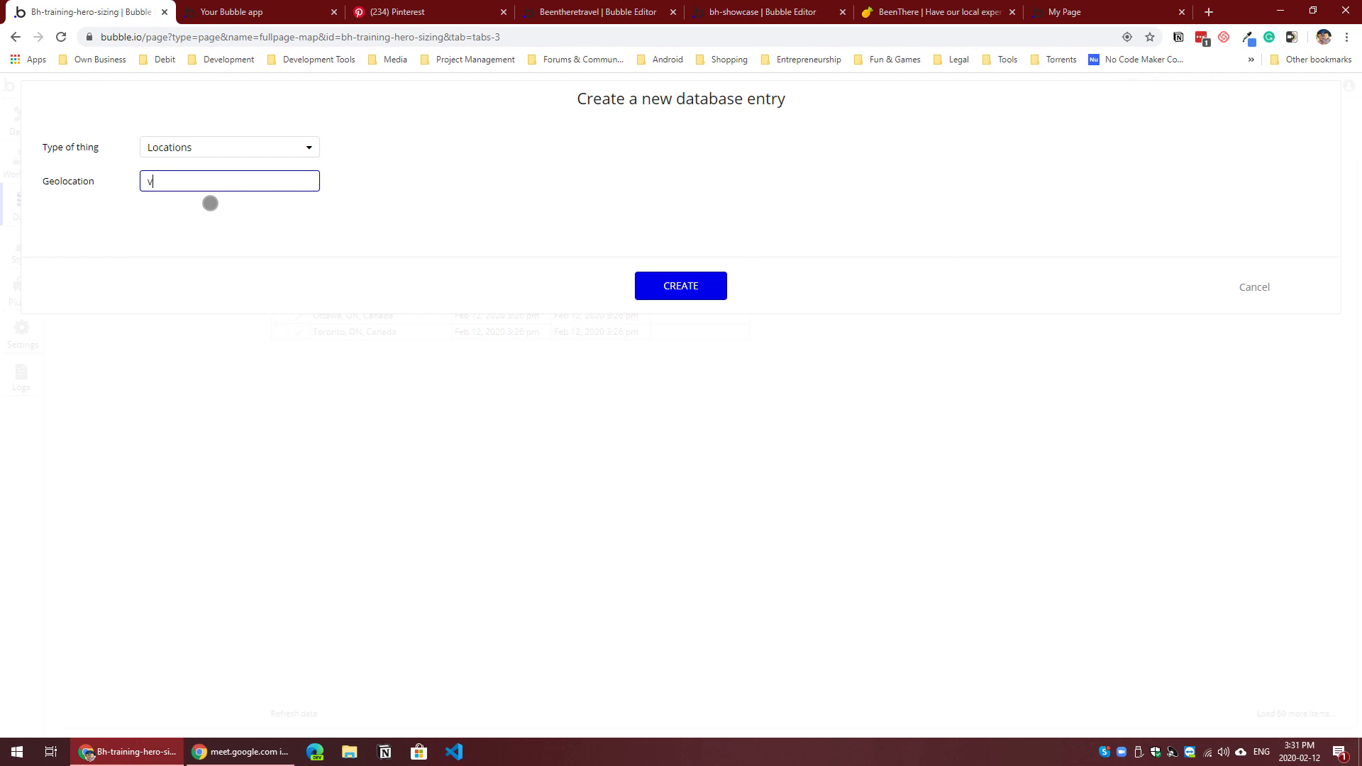
type("vanco")
left_click(210, 203)
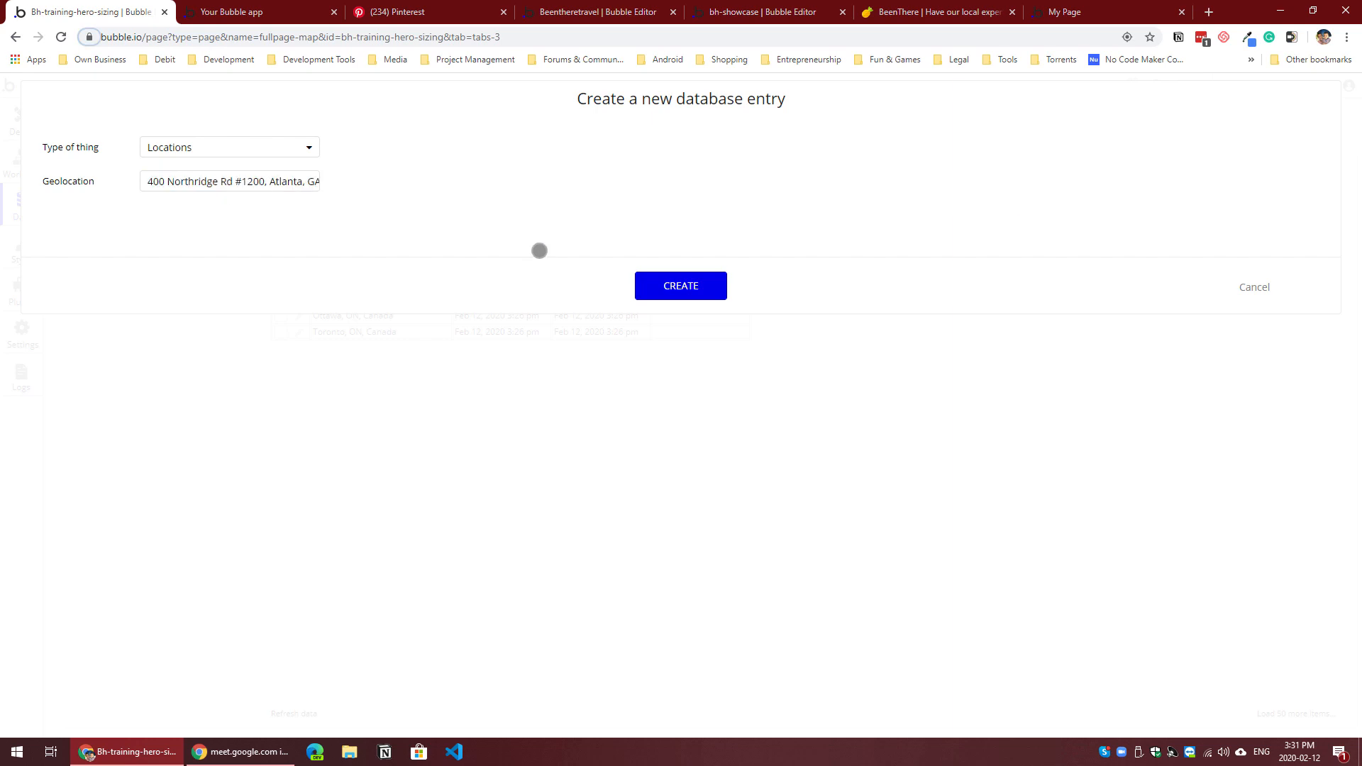
left_click(677, 288)
Step: Create a Locations entry with a Shawnee, Kansas address as its geolocation
left_click(951, 212)
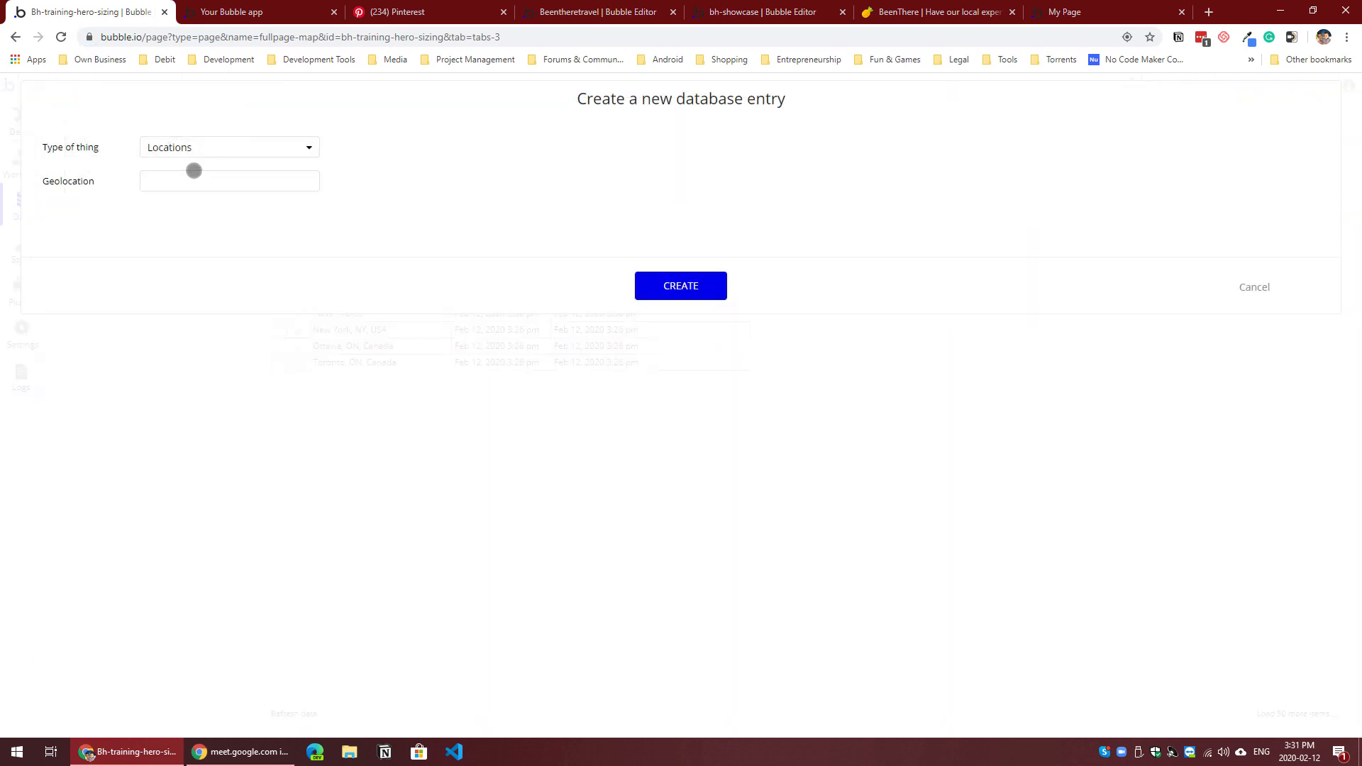
left_click(205, 183)
type("ds")
left_click(682, 287)
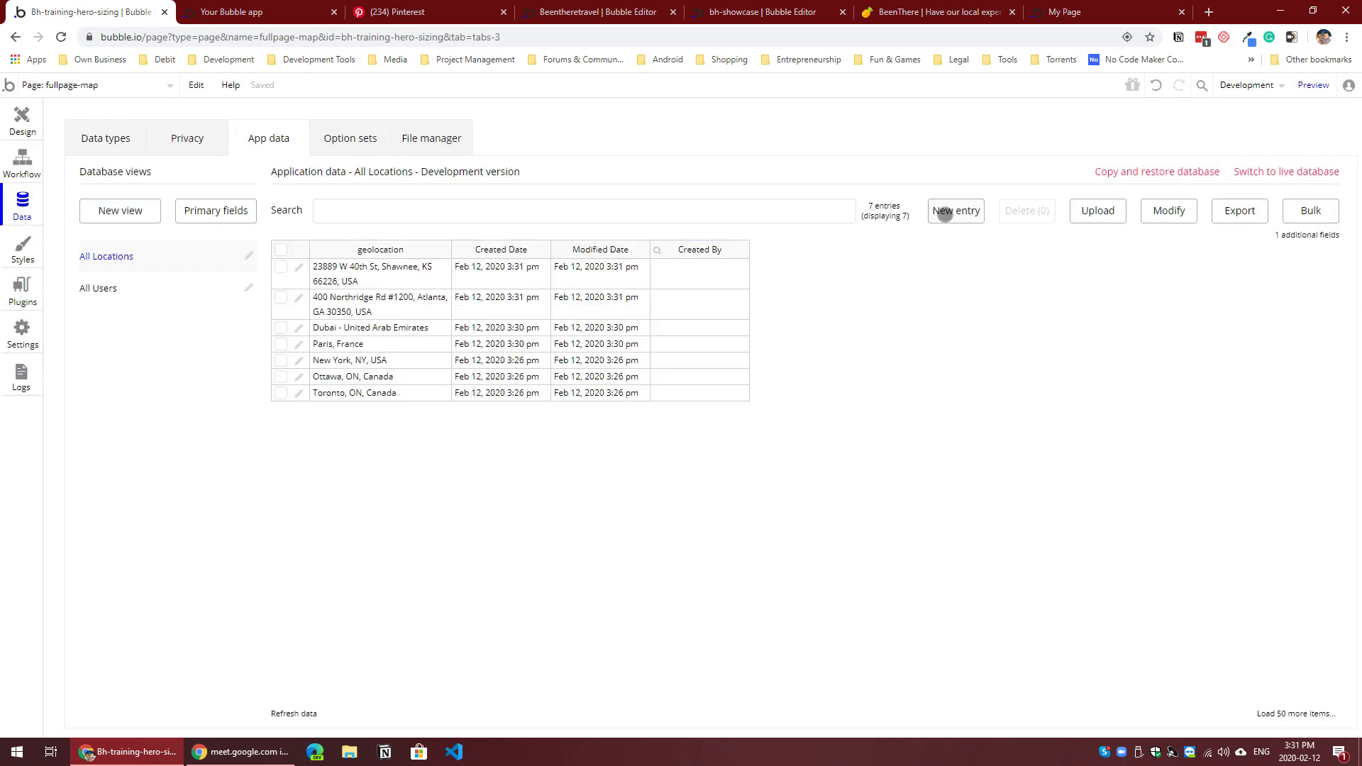
Step: Create a Locations entry with a Westmont, Illinois address as its geolocation
left_click(953, 211)
left_click(208, 174)
type("cg")
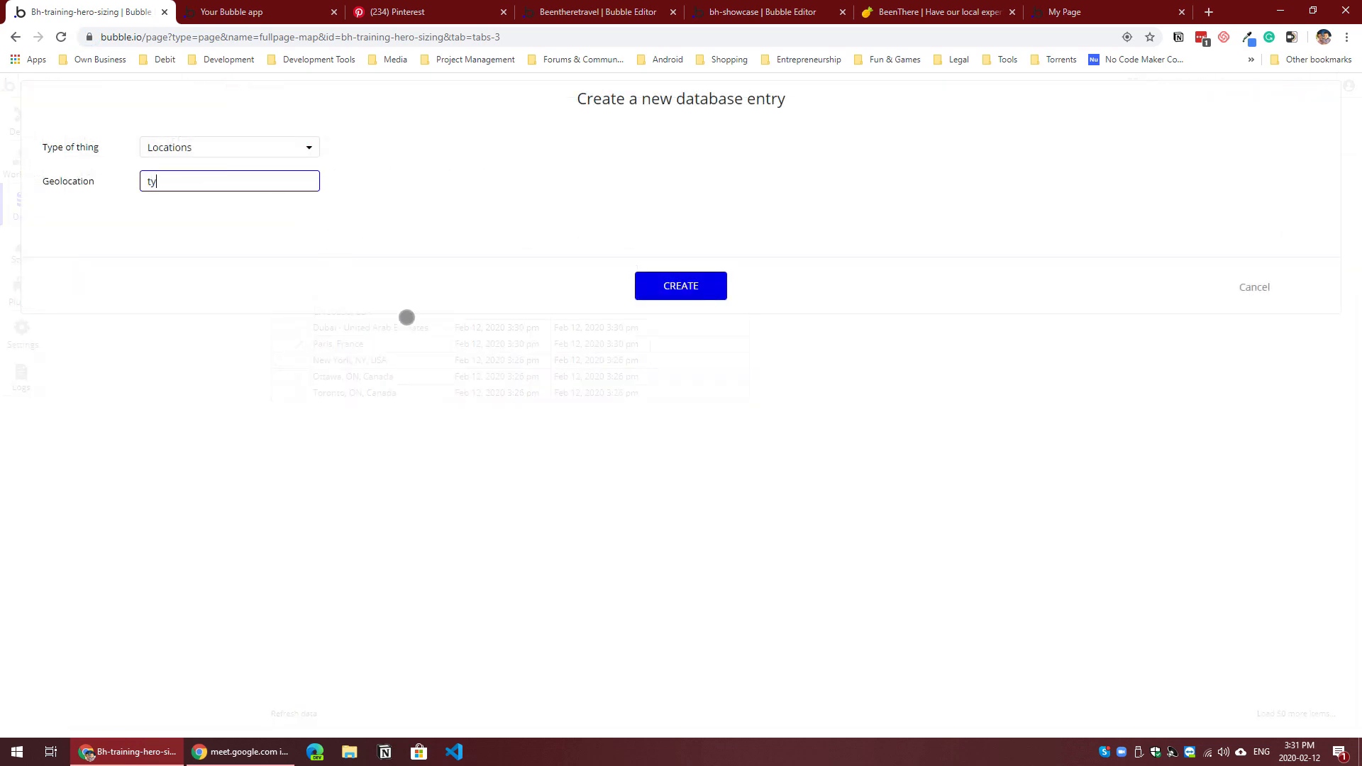
left_click(686, 287)
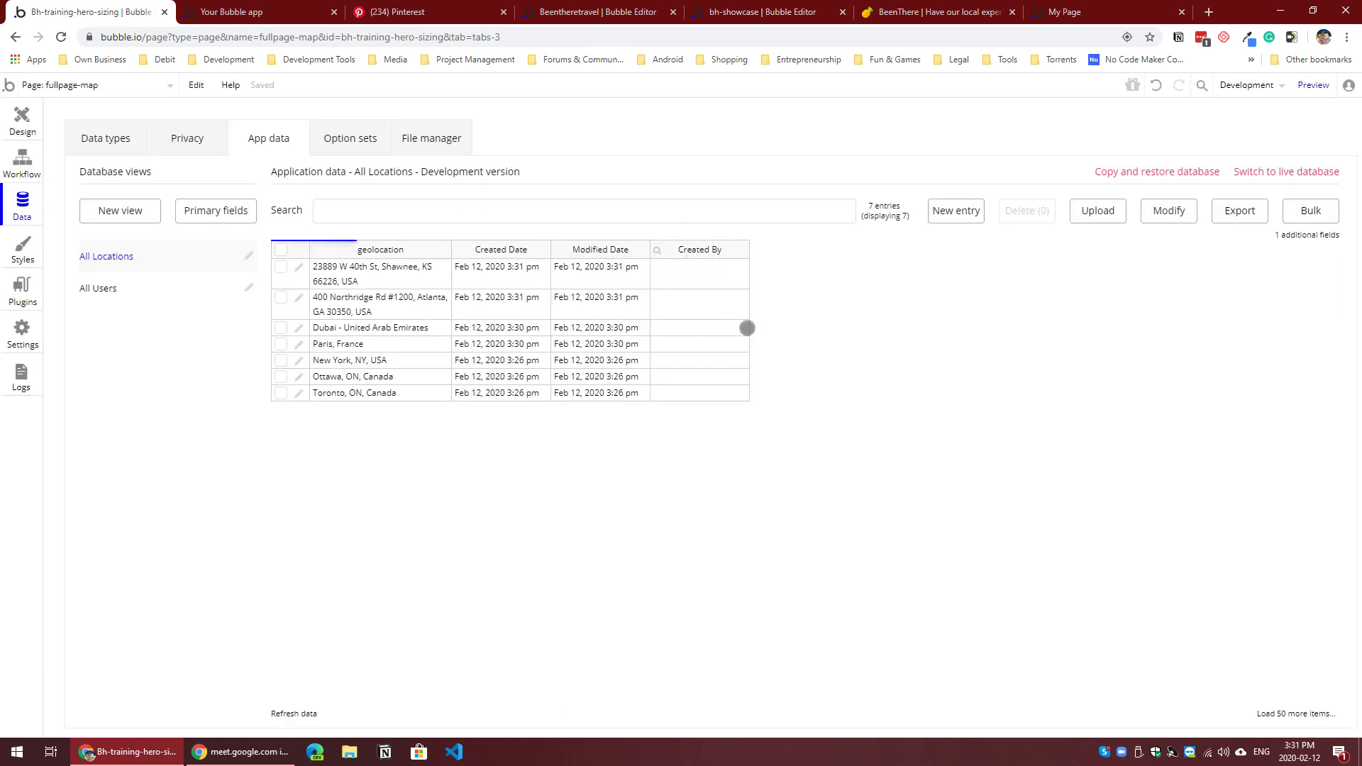
Step: Create two more Locations entries, both using the same Chicago, Illinois address as geolocation
left_click(958, 208)
left_click(302, 181)
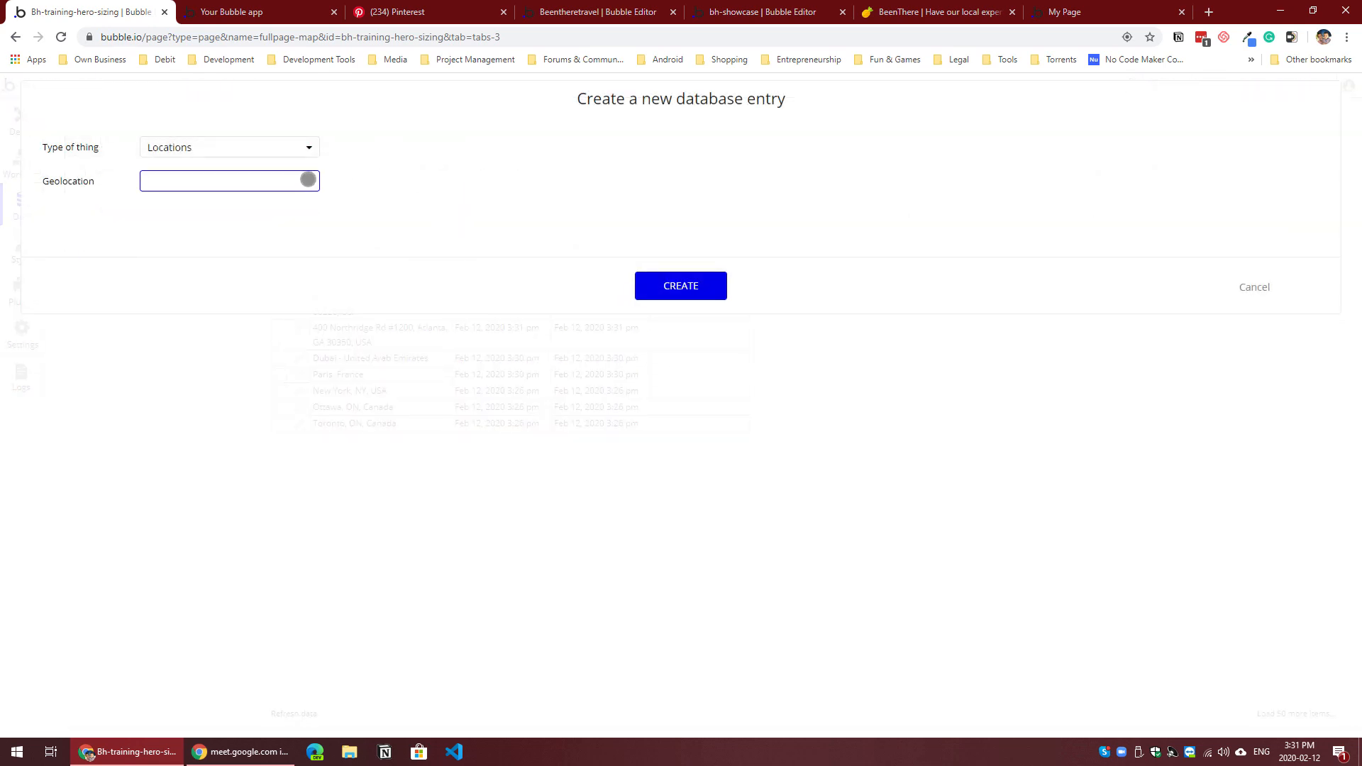
type("ch")
left_click(709, 290)
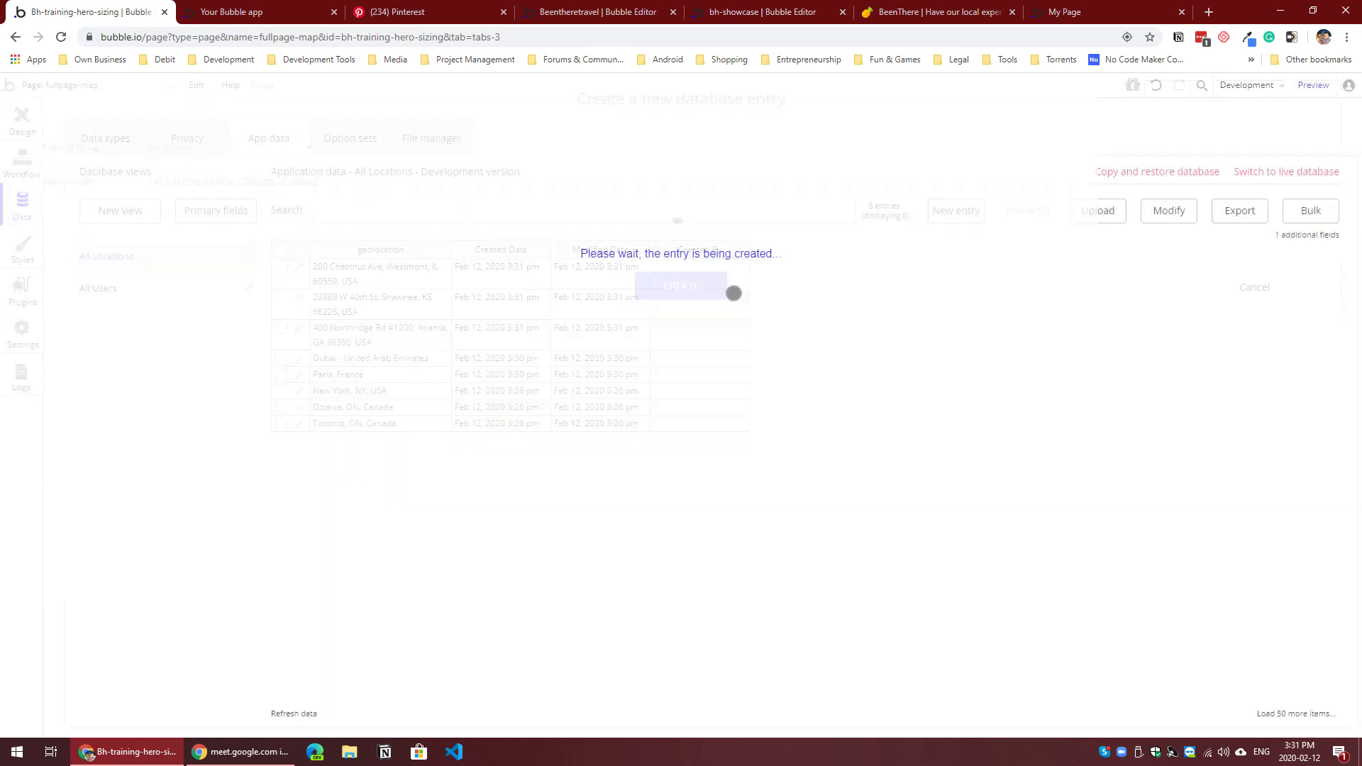
left_click(956, 210)
left_click(207, 183)
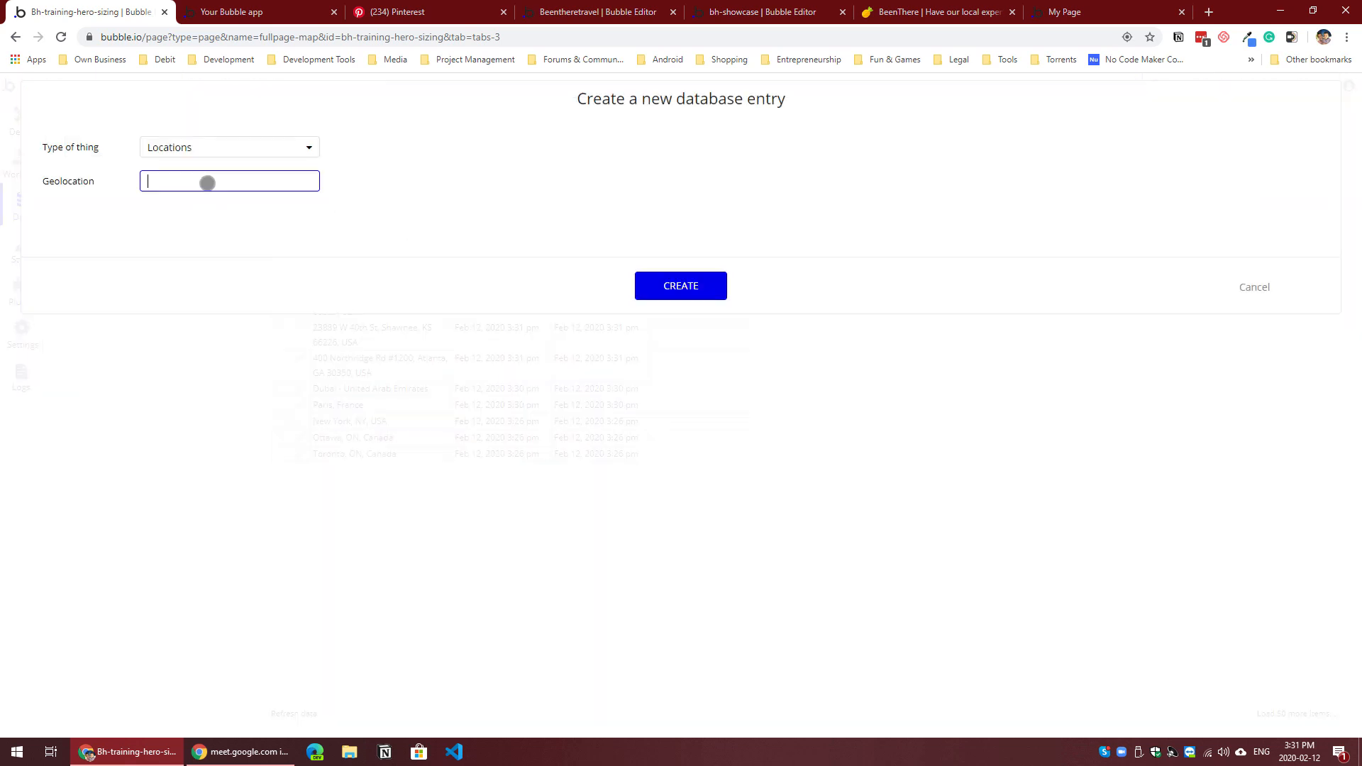
type("ch")
left_click(674, 285)
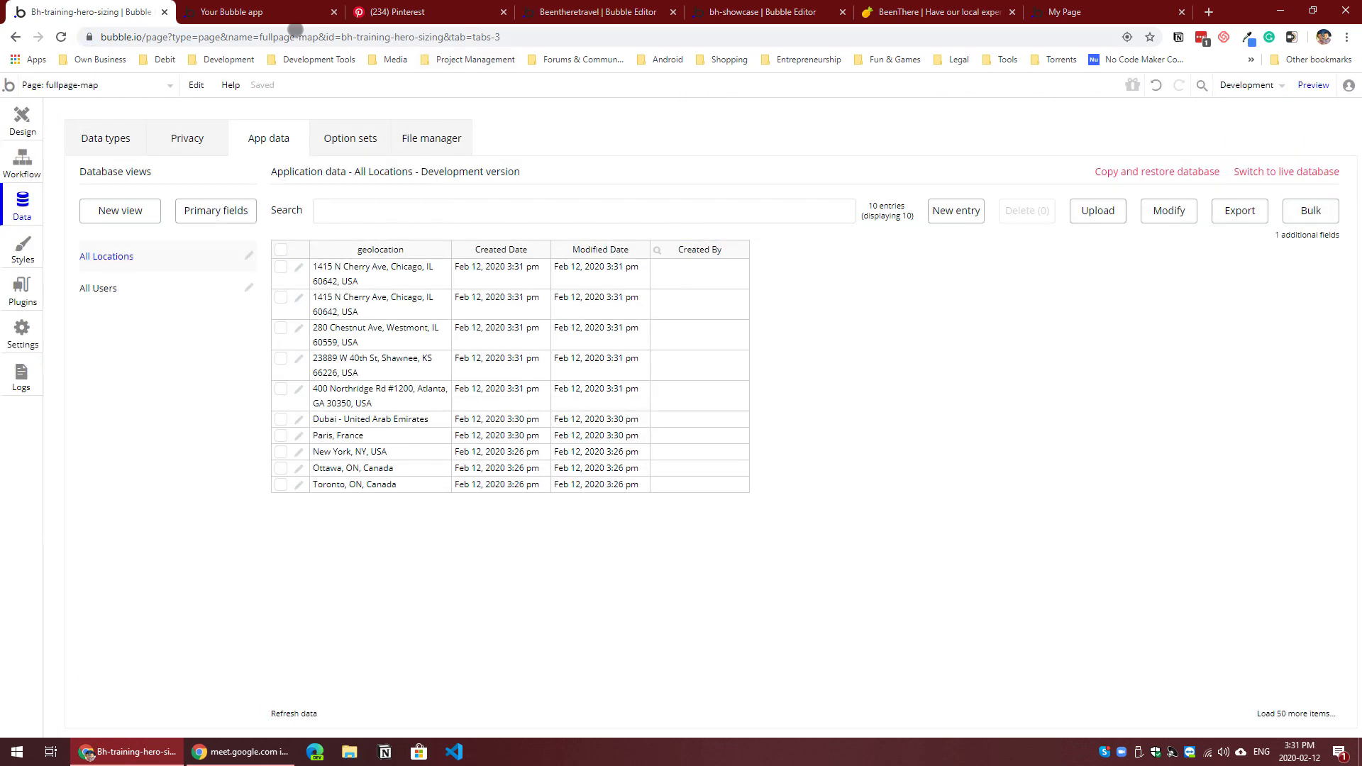
Step: Check the location list in the page preview and return to the fullpage-map page design
left_click(260, 14)
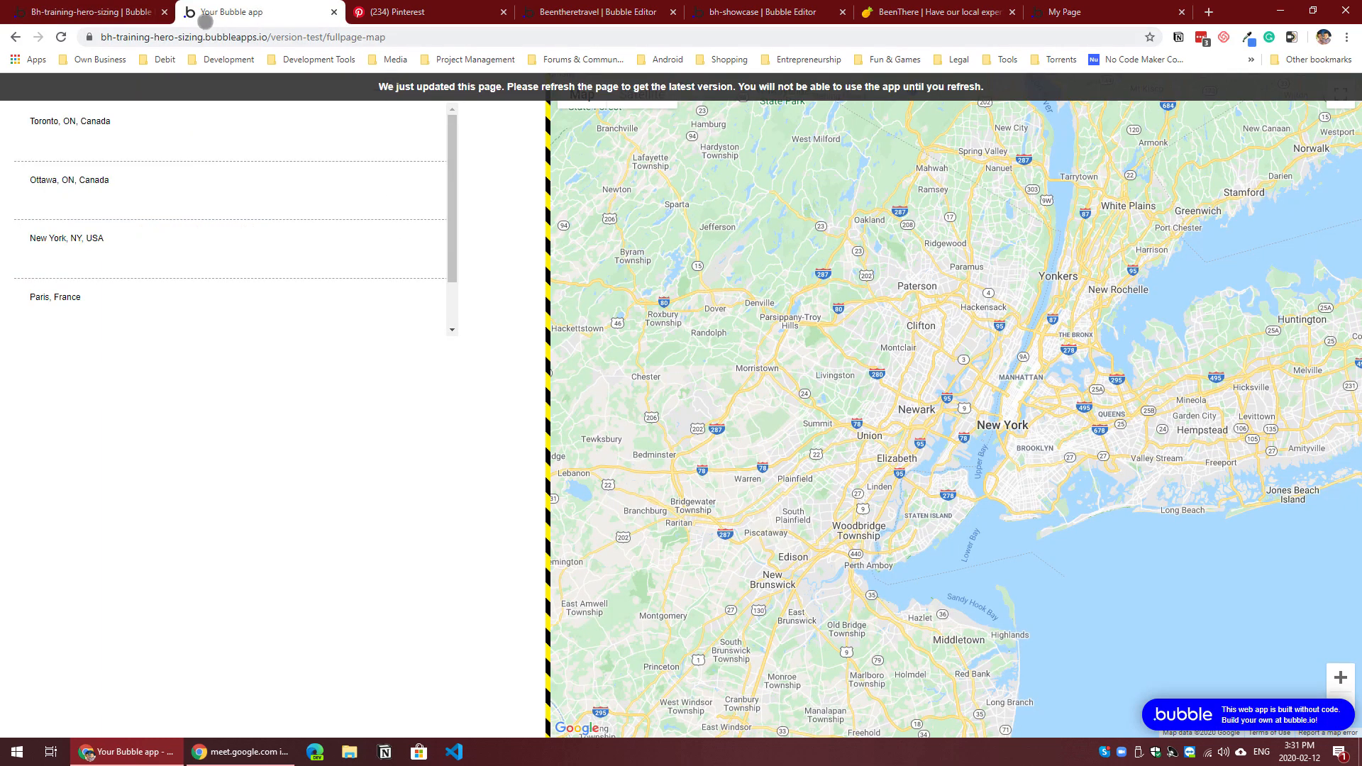
left_click(147, 12)
left_click(22, 119)
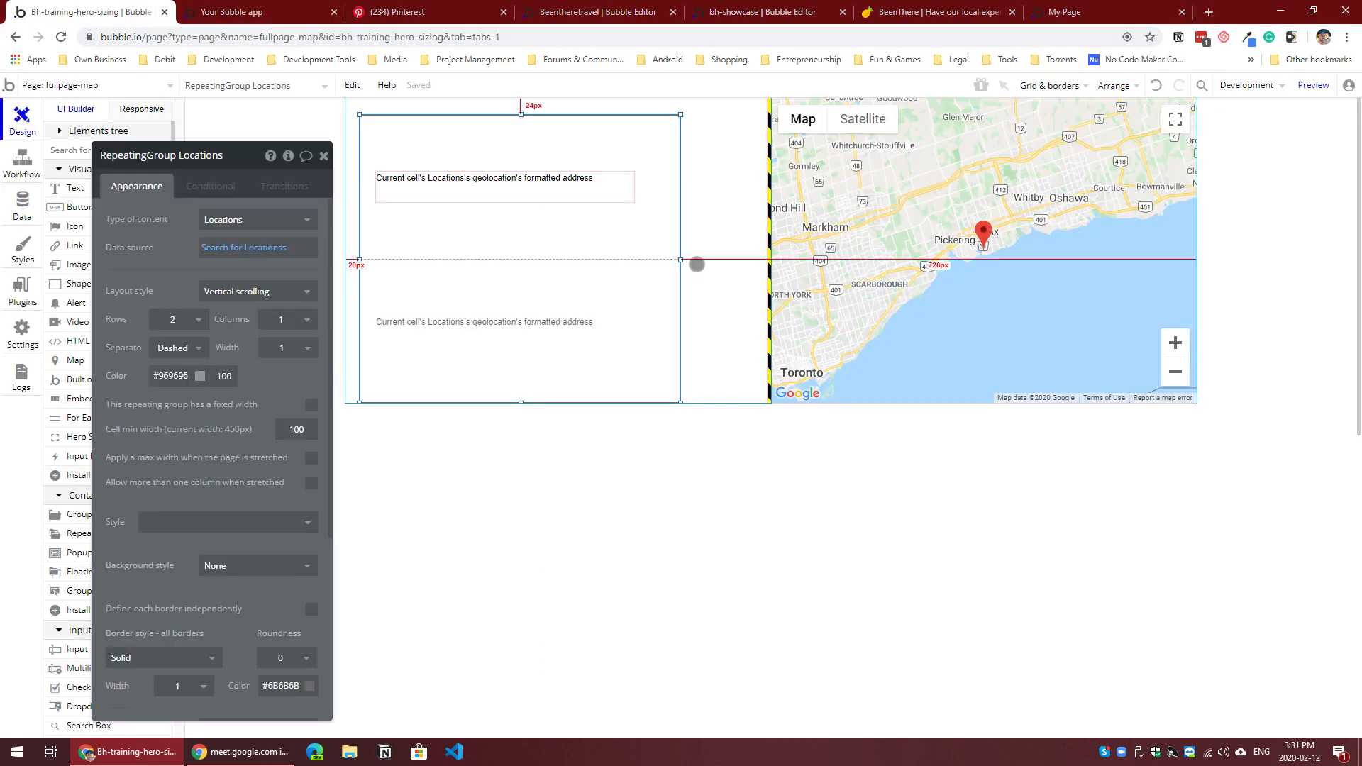
Step: Set the ID attribute of the Locations repeating group to rg
left_click(768, 244)
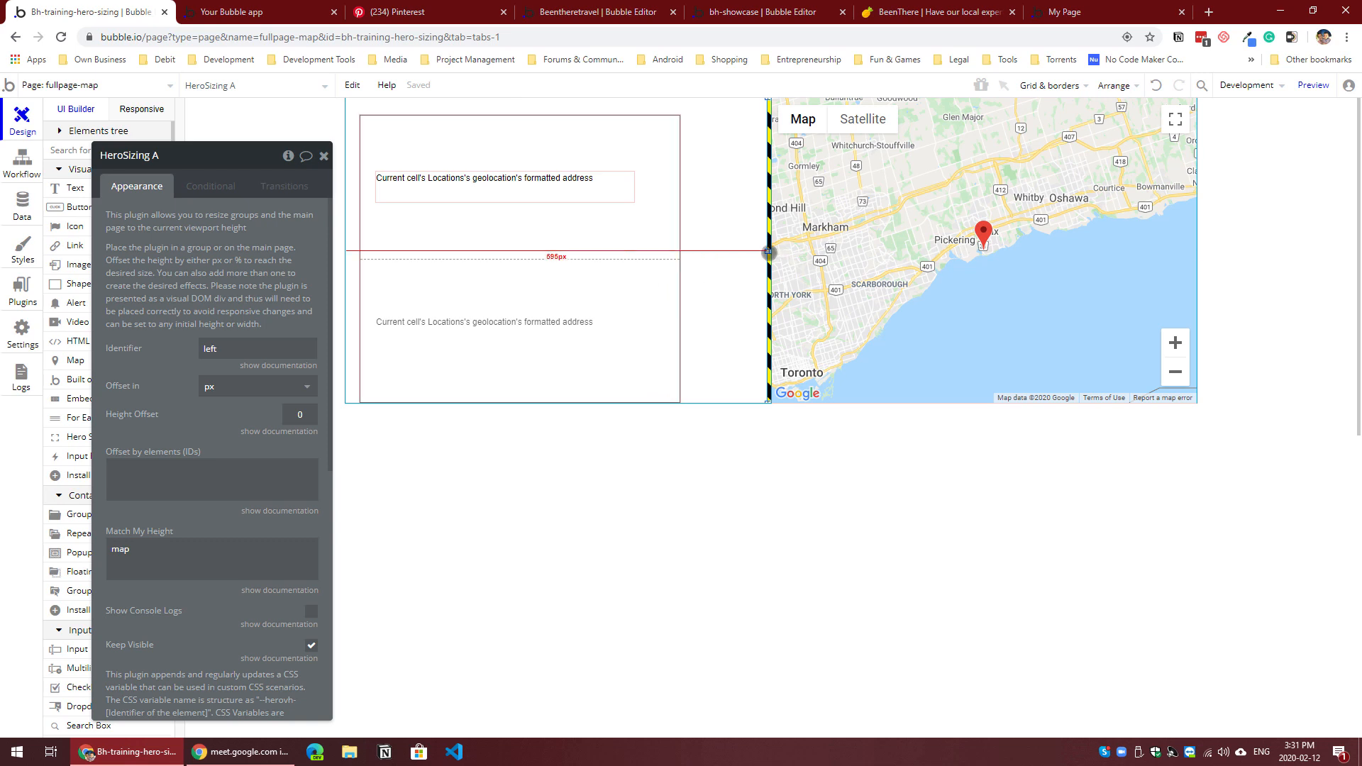
left_click(579, 232)
scroll(209, 551, "down", 5)
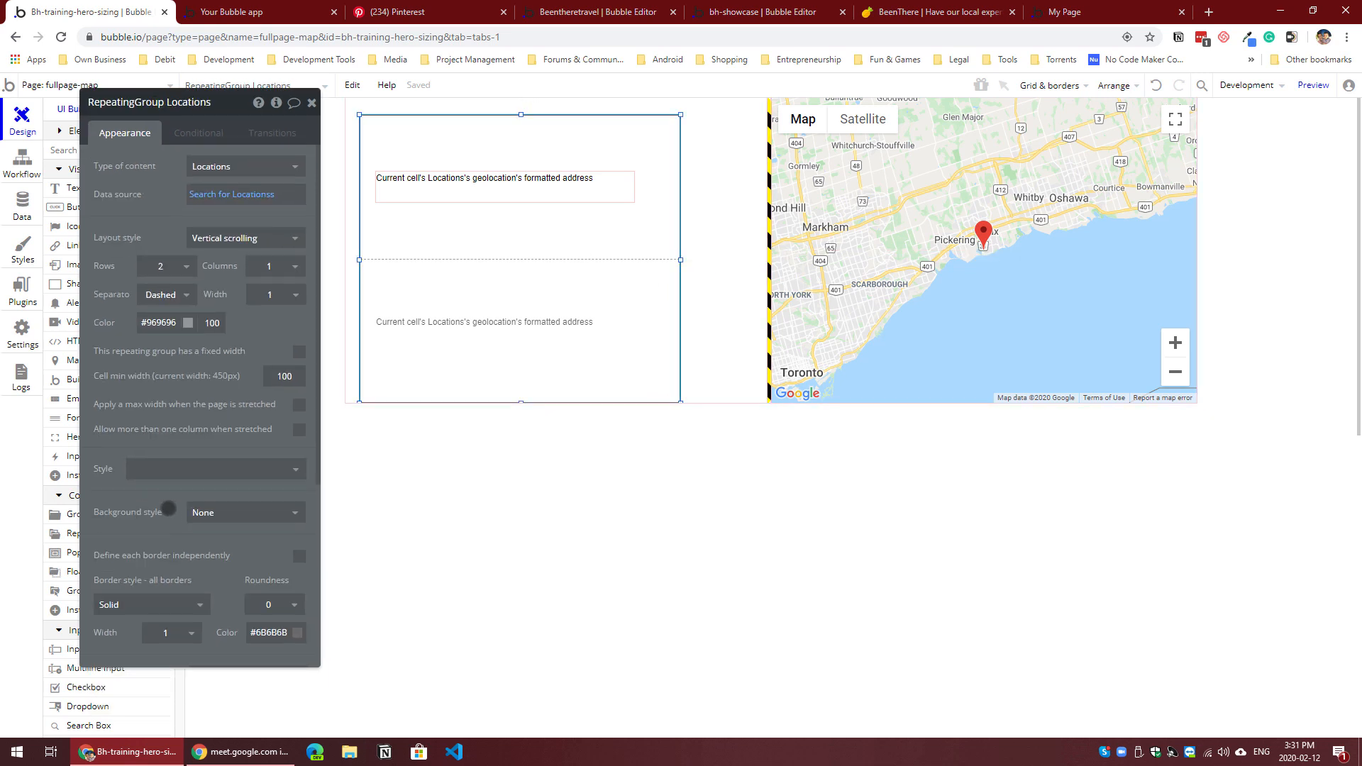
left_click(215, 654)
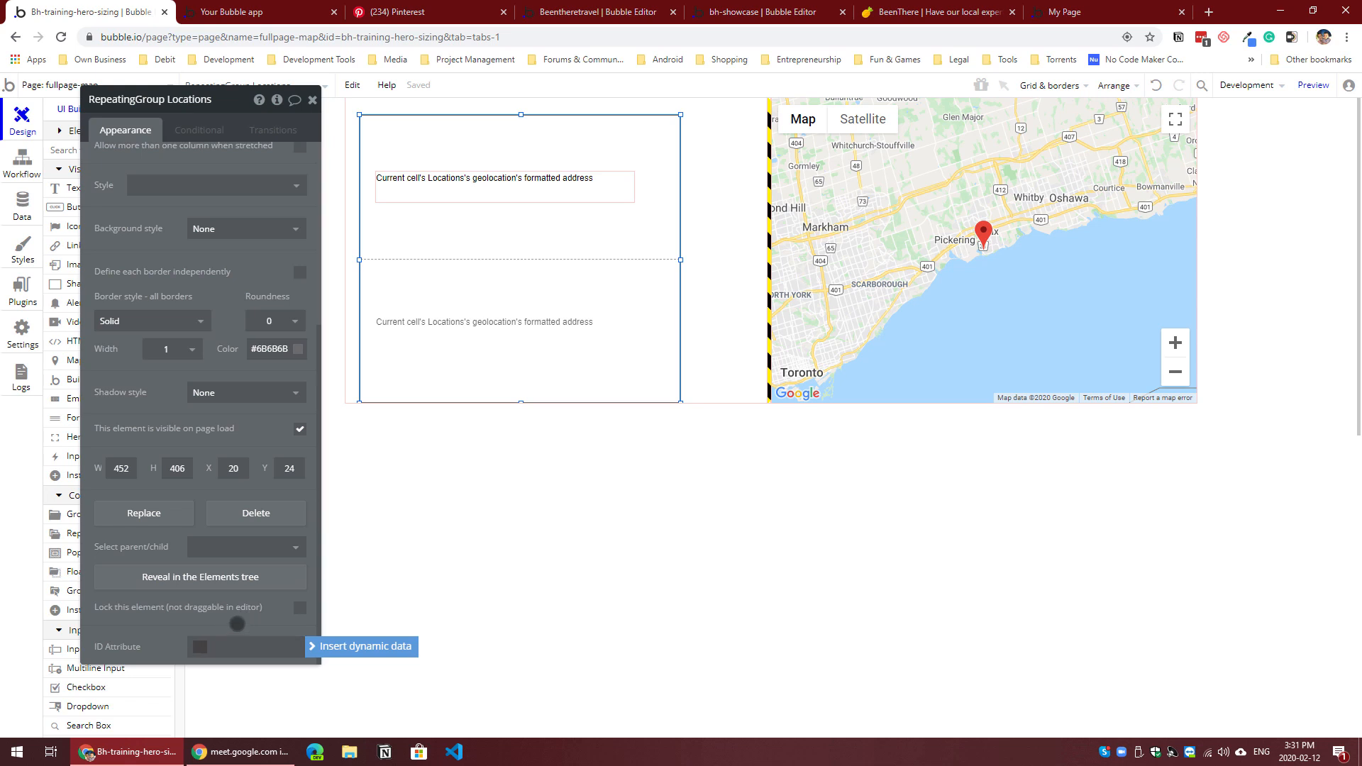
type("rg")
key("Return")
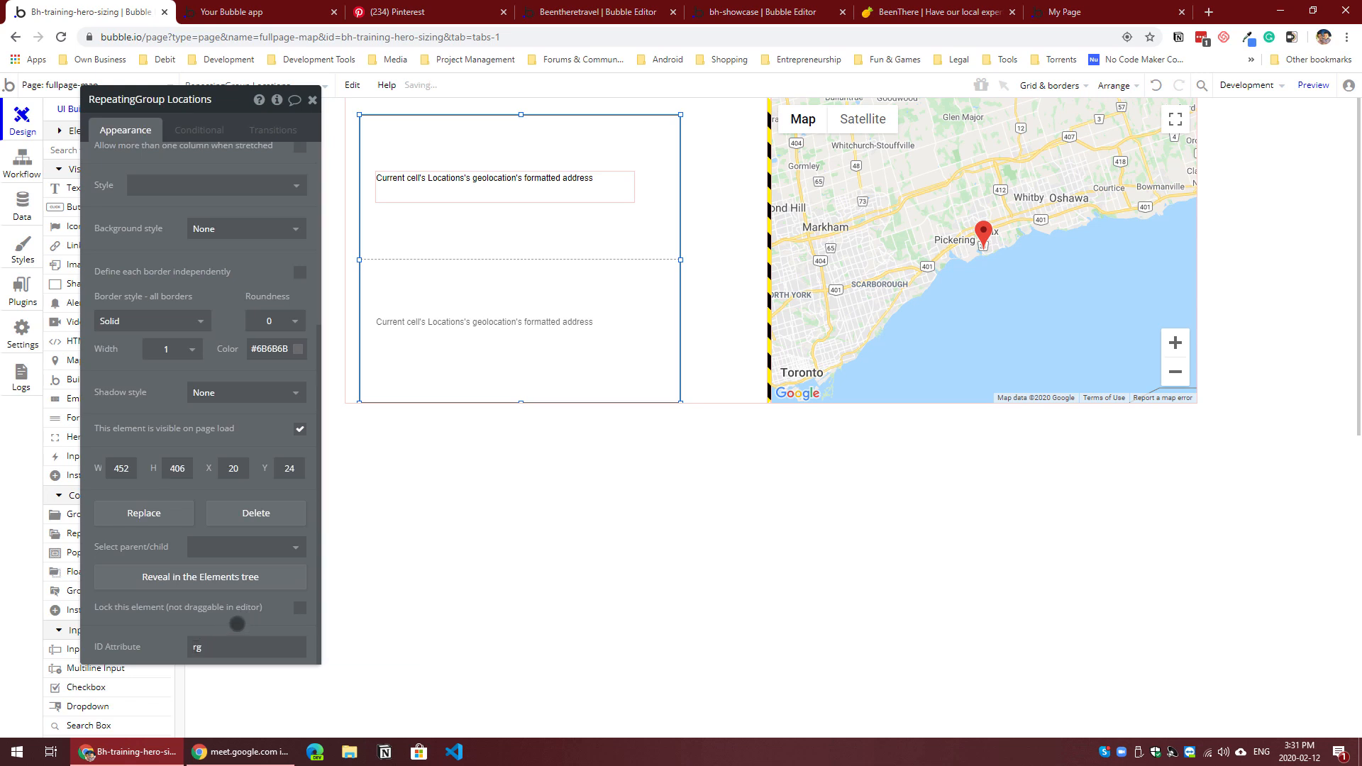
Step: Add rg after map in the HeroSizing element's Match My Height value so it reads map,rg
left_click(770, 285)
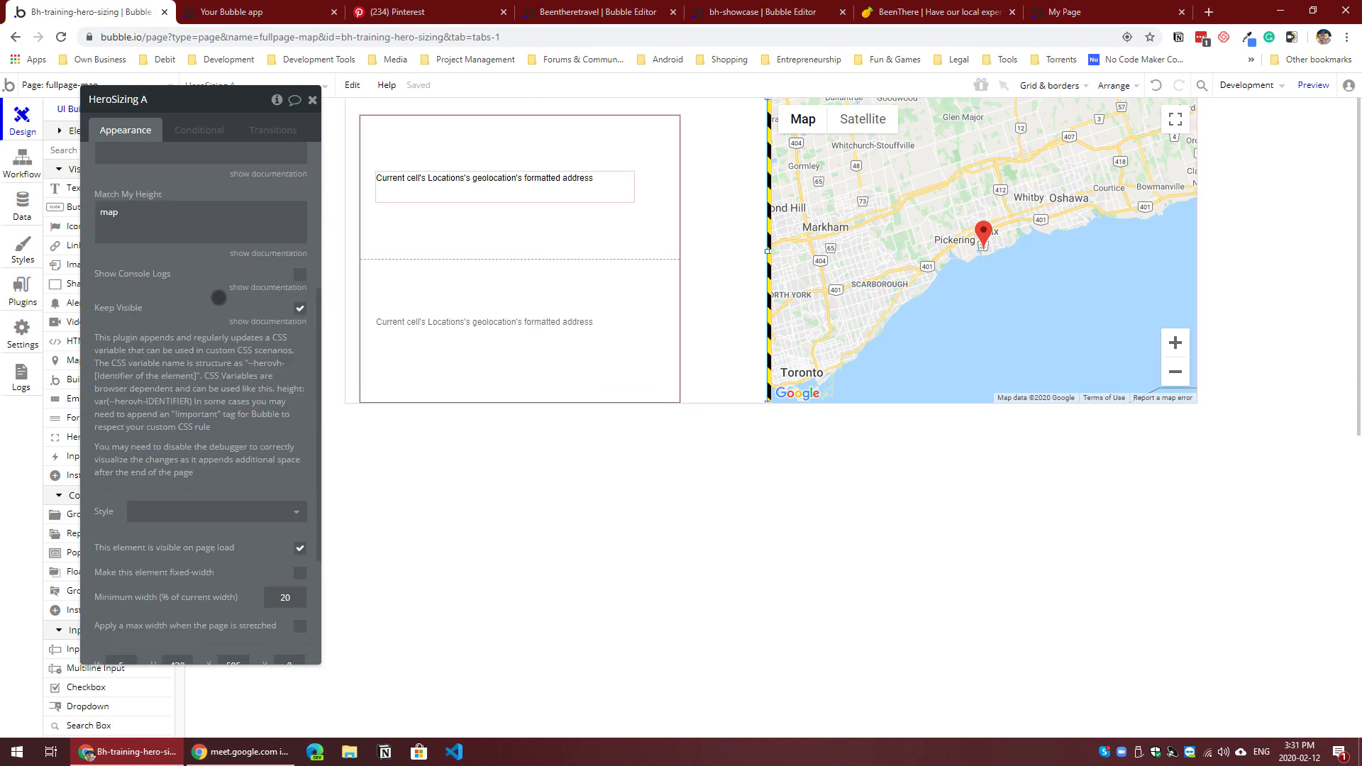
left_click(181, 214)
type(",rg")
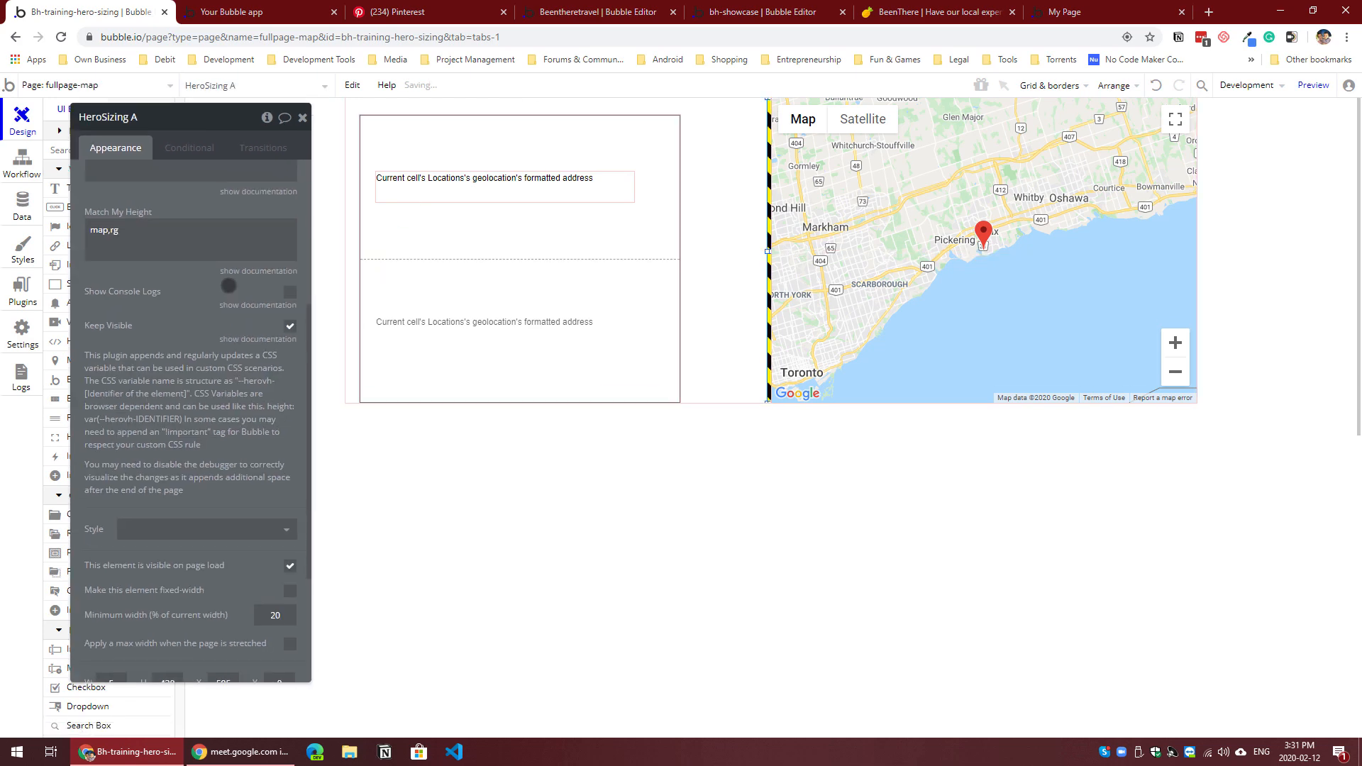
scroll(221, 320, "up", 3)
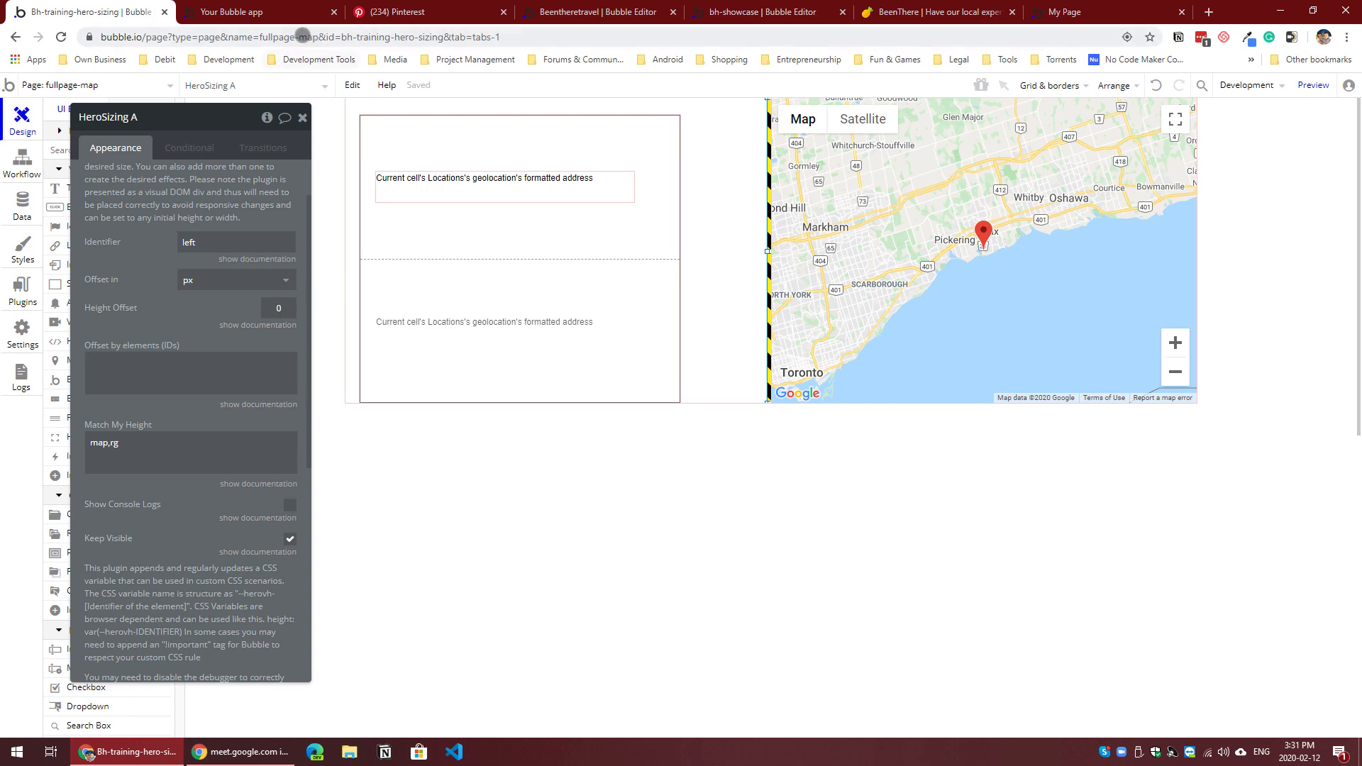
Step: Reload the fullpage-map preview to check the height of the location list, and return to the page design
left_click(291, 12)
key("F5")
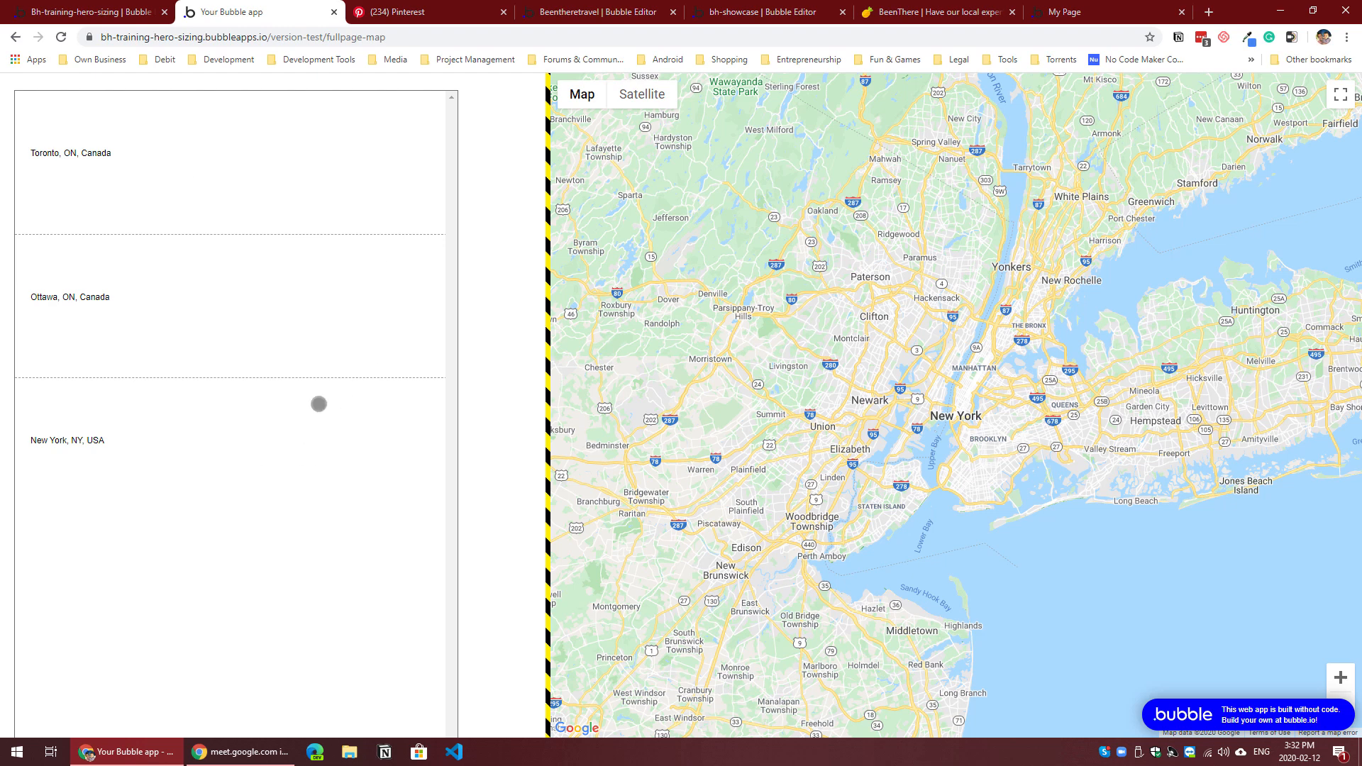
left_click(105, 15)
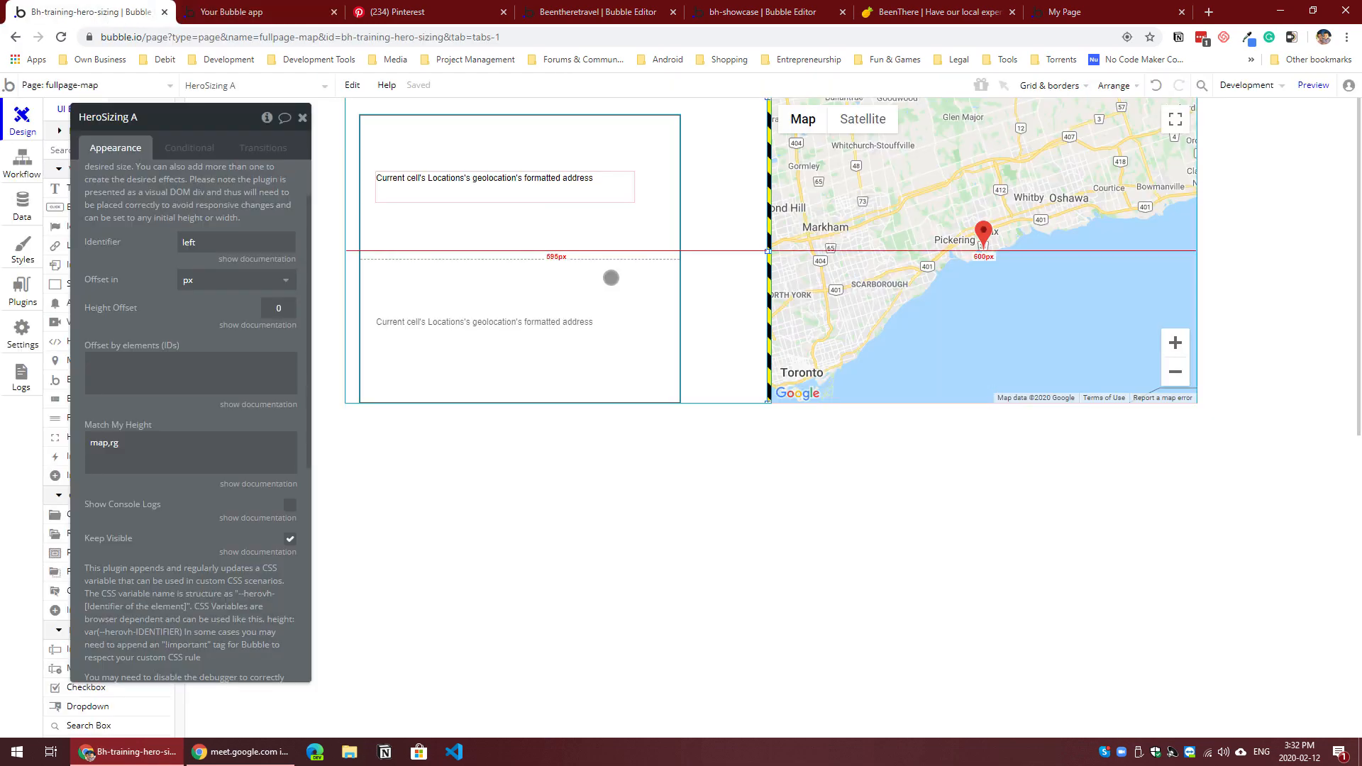
Step: Review the layout style options of the Locations repeating group and compare its design with the page preview
scroll(204, 259, "up", 1)
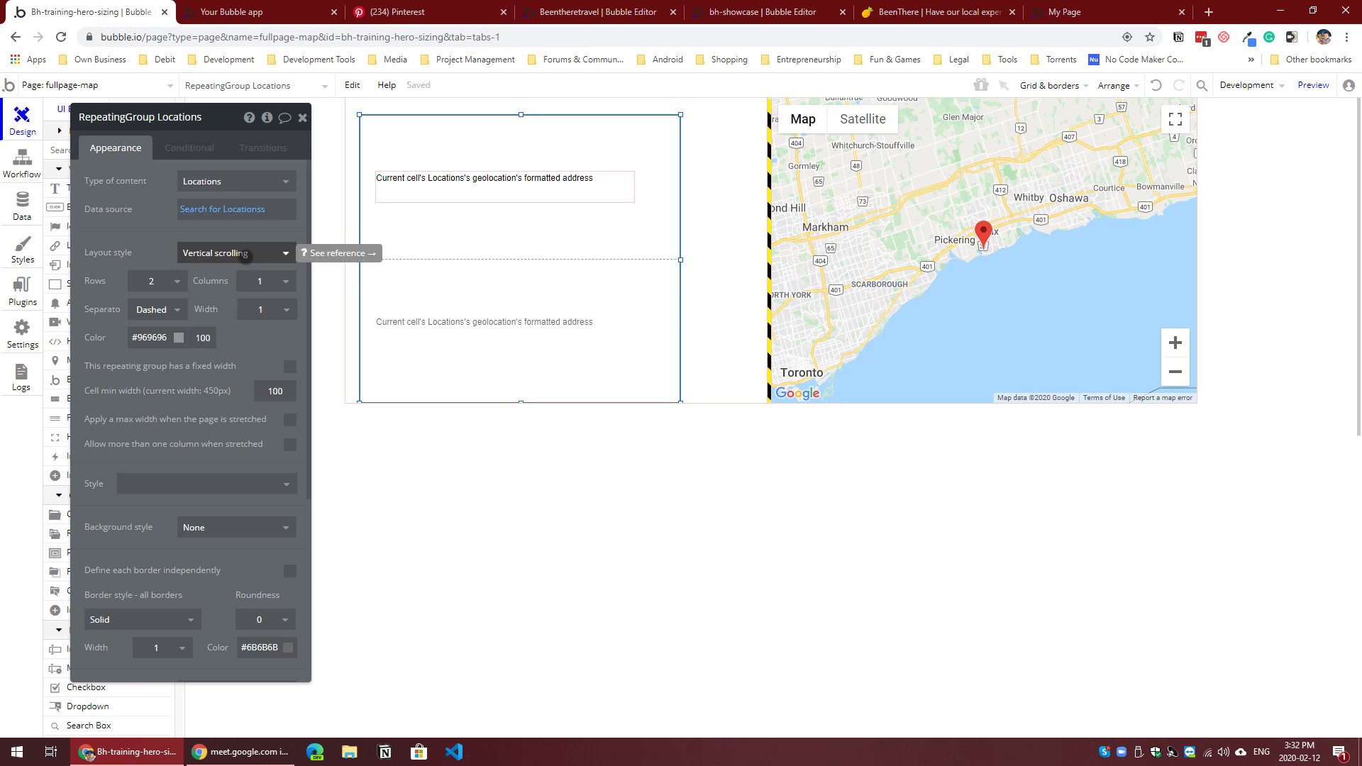
left_click(245, 255)
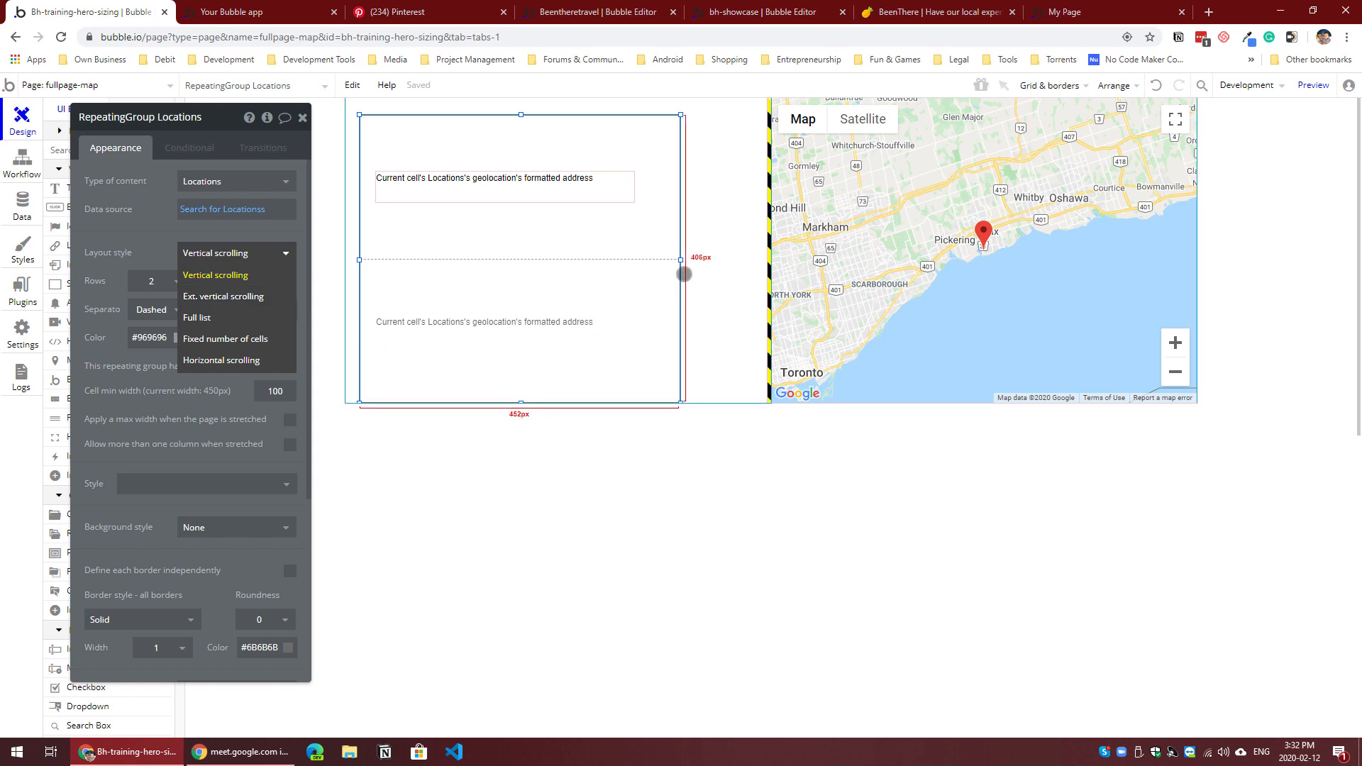
left_click(694, 275)
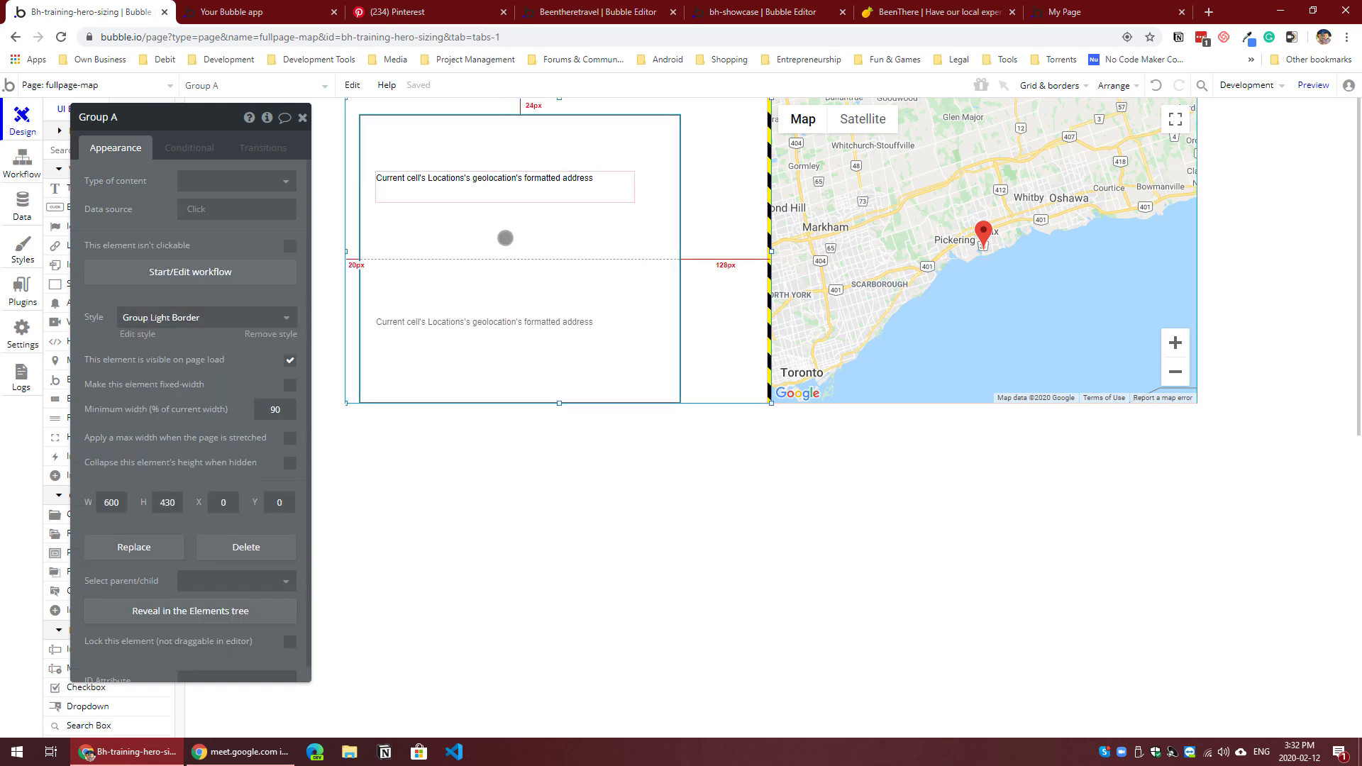
key("ctrl+Tab")
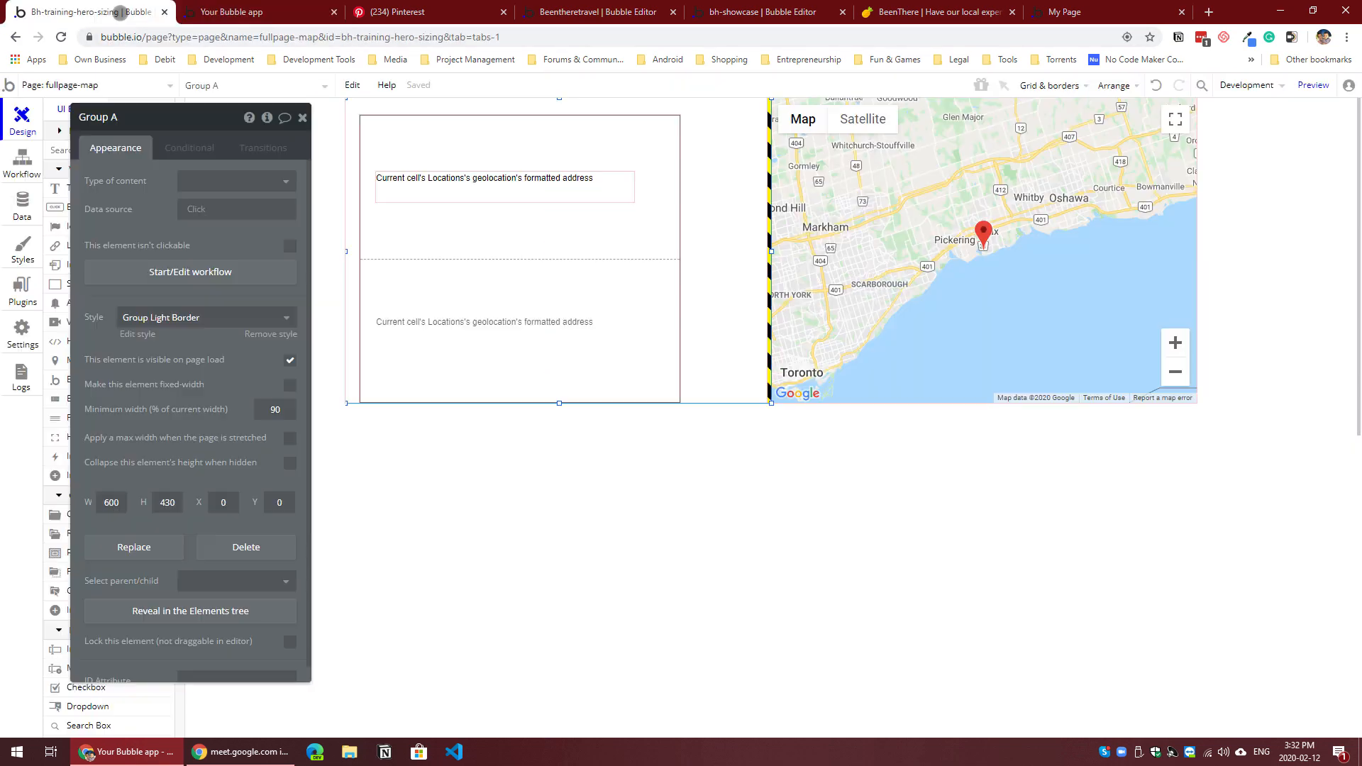
left_click(107, 13)
left_click(521, 215)
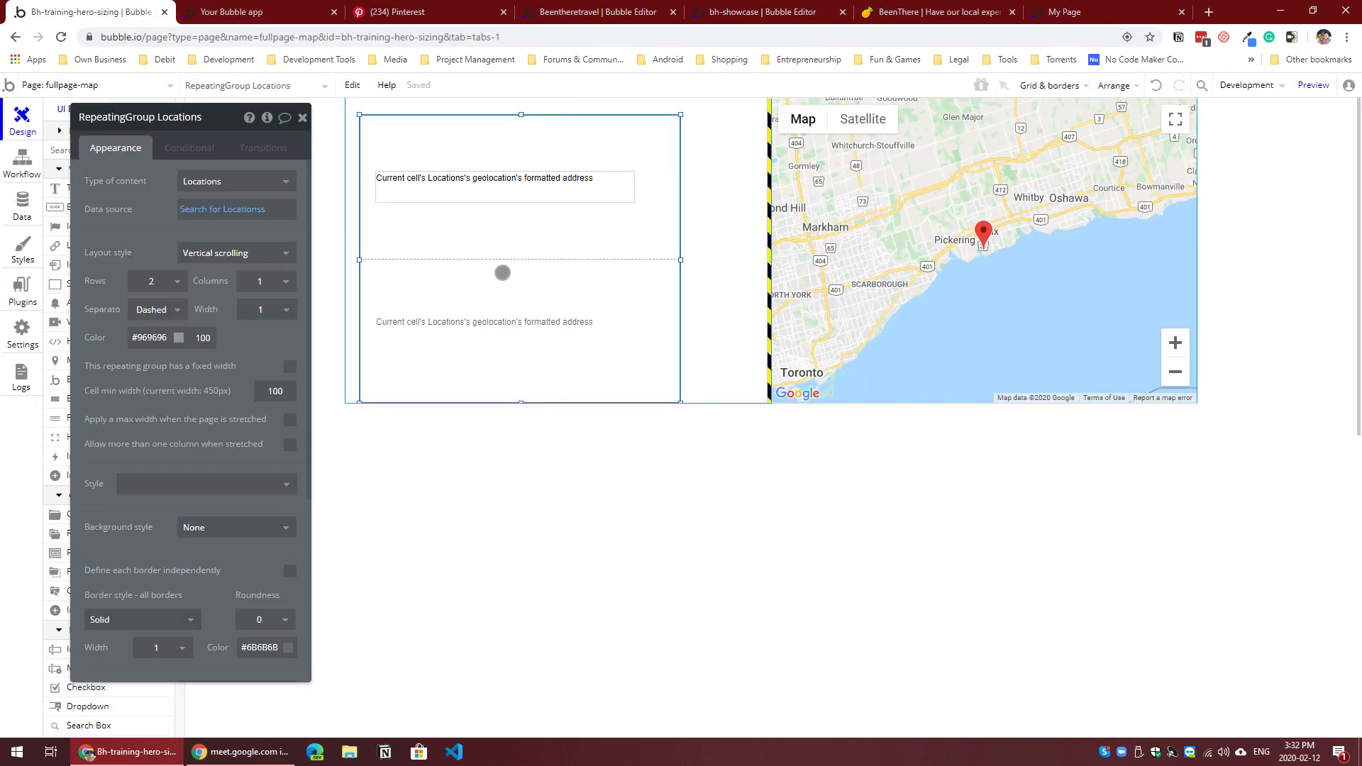
Step: Examine the scrolling chat message list on the BeenThere site as an example, and return to the fullpage-map editor
left_click(305, 16)
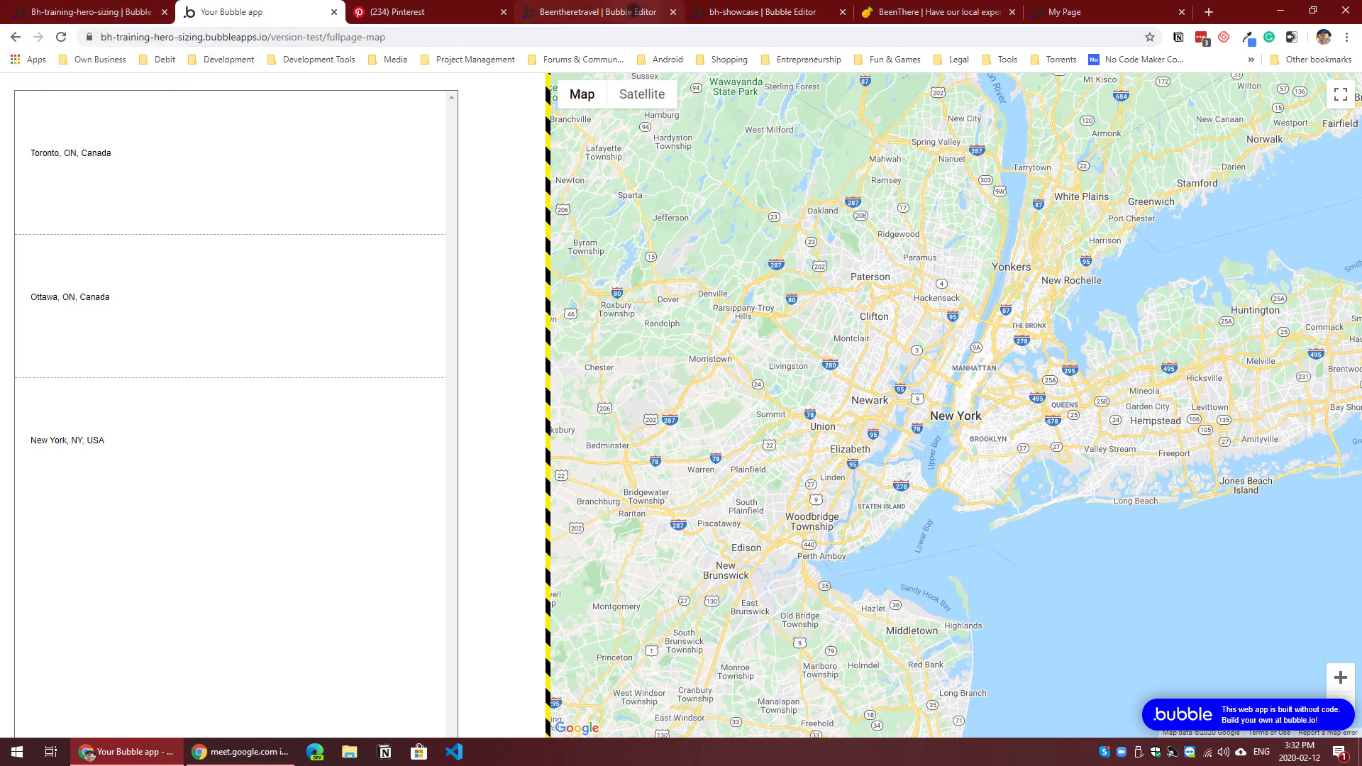
left_click(632, 10)
left_click(763, 11)
left_click(936, 11)
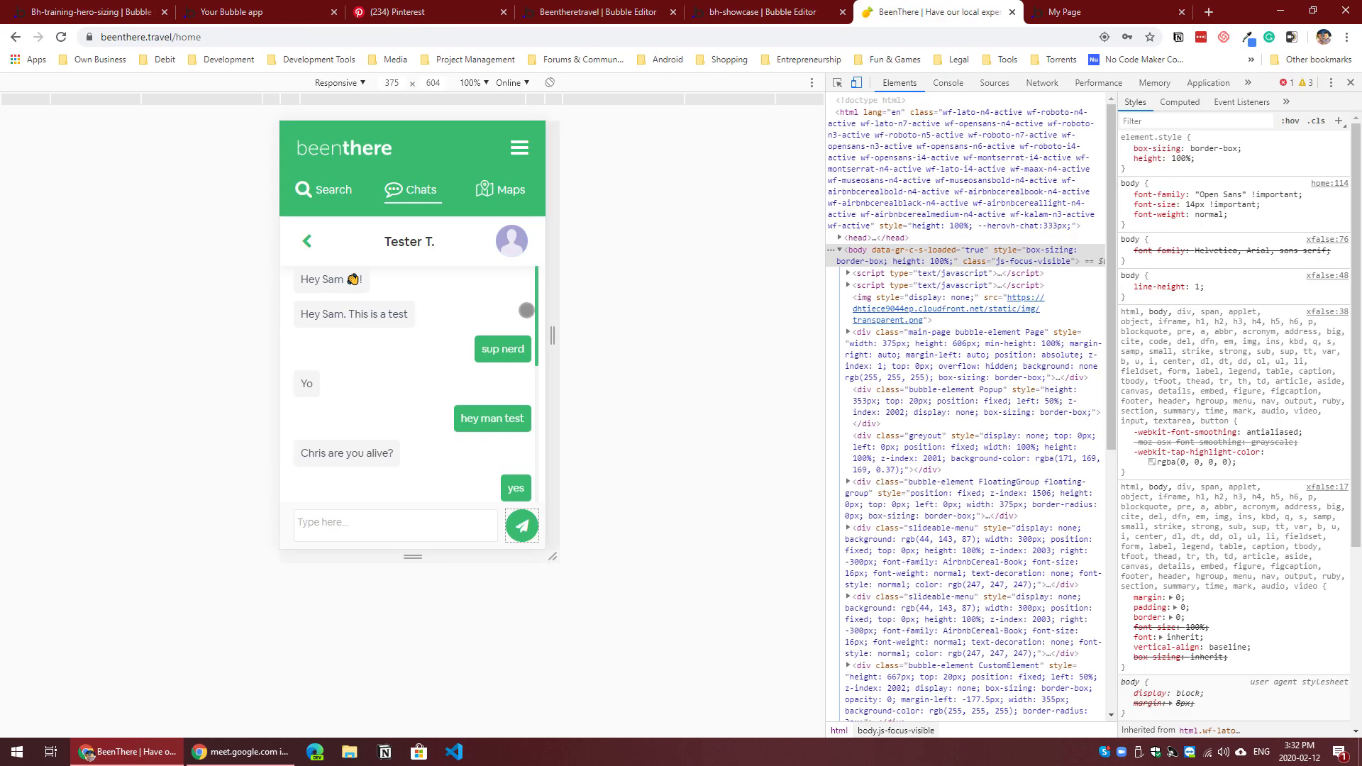
left_click_drag(453, 368, 421, 296)
mouse_move(416, 421)
left_mouse_down()
mouse_move(413, 307)
mouse_move(427, 441)
mouse_move(420, 365)
mouse_move(422, 425)
left_mouse_up()
left_click(122, 12)
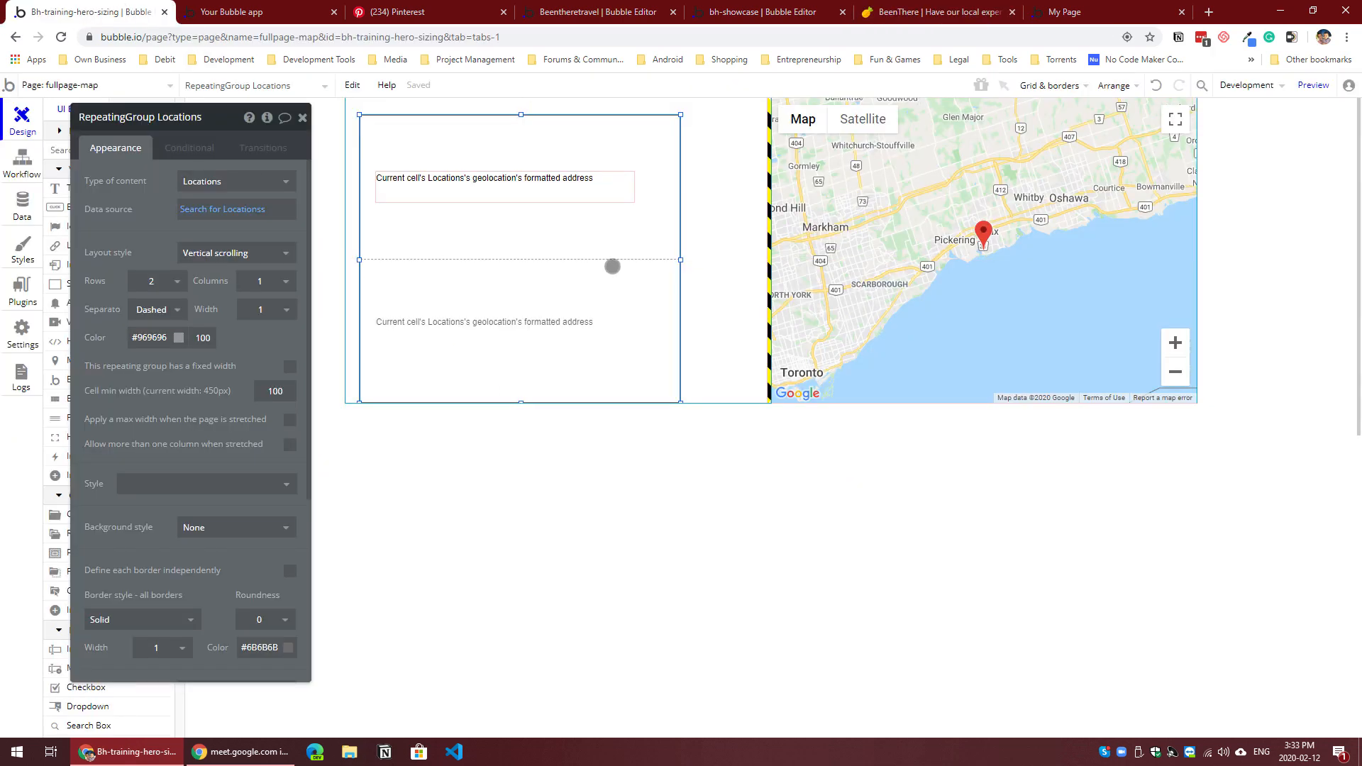
Step: Create a Page is loaded workflow event with a Scroll to entry action for a repeating group
left_click(22, 160)
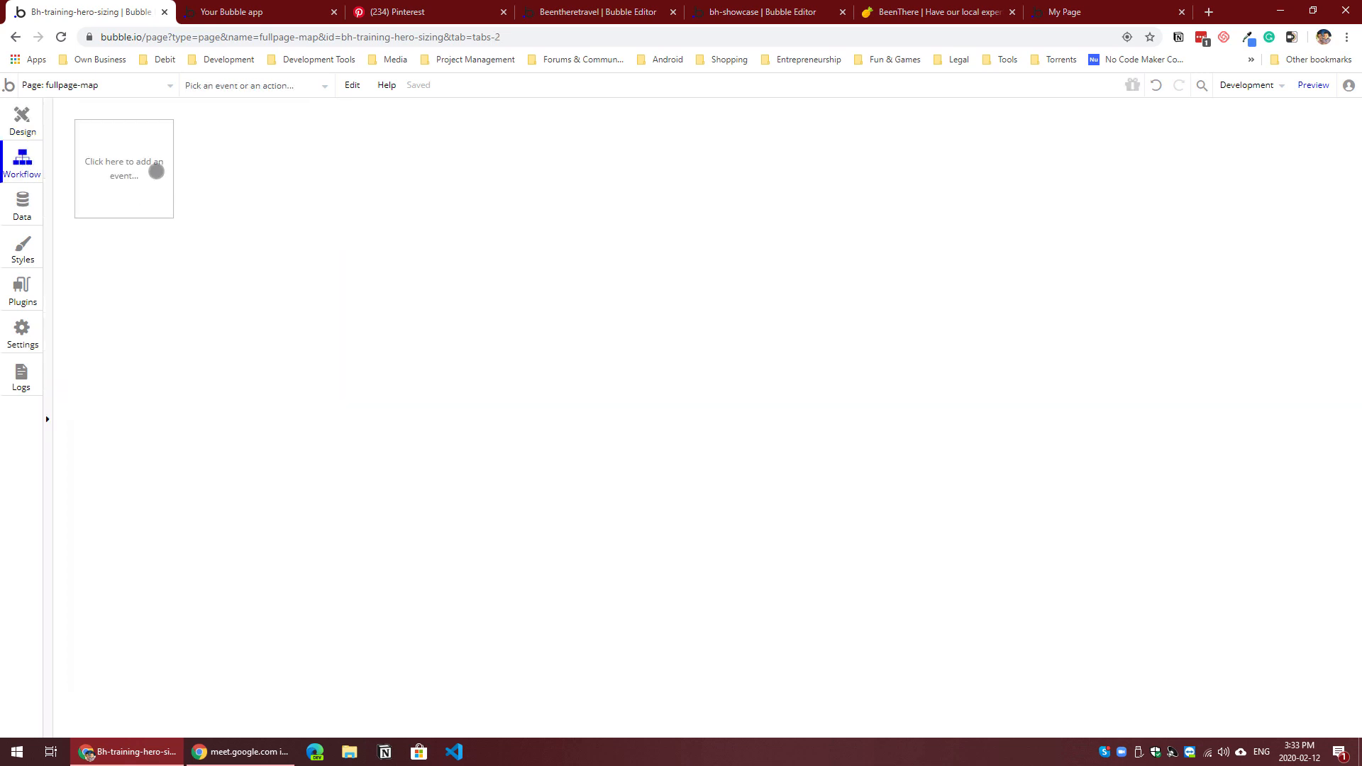
left_click(156, 171)
left_click(210, 262)
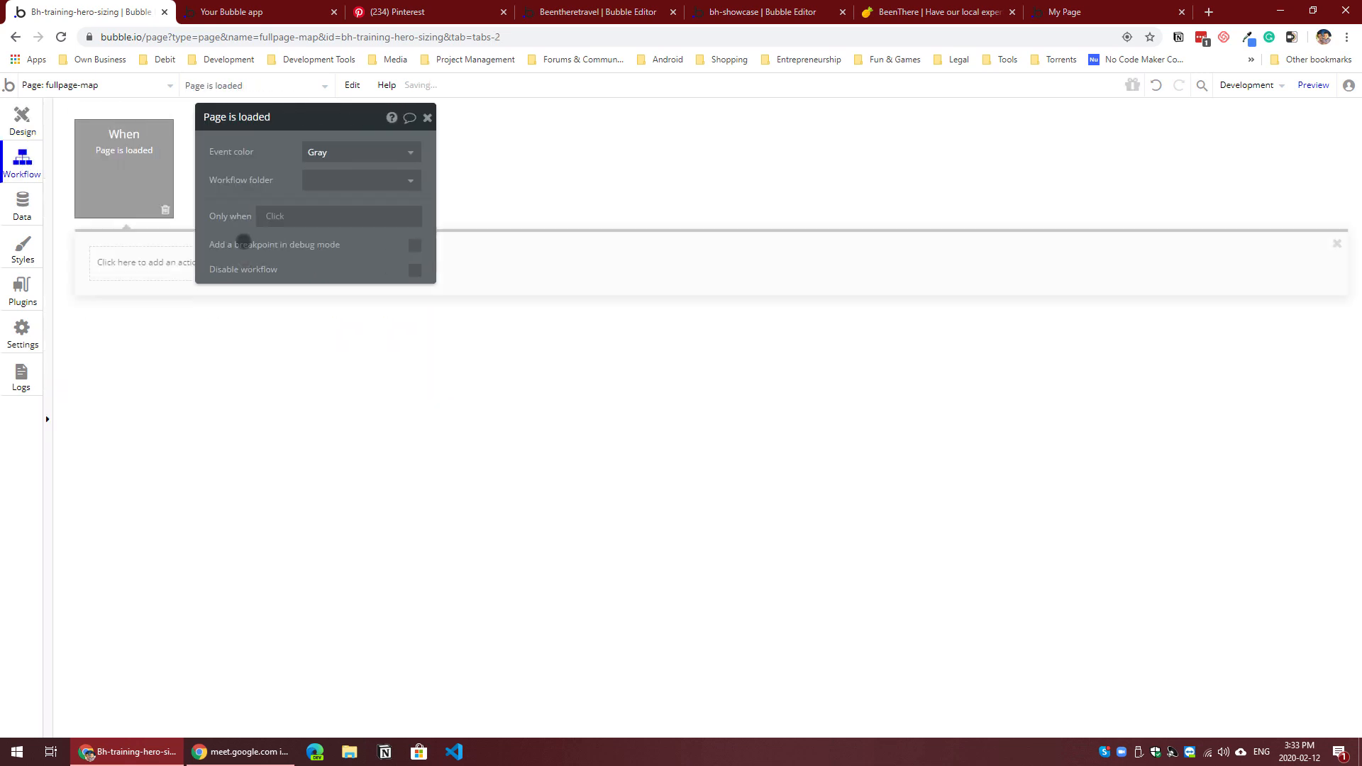
left_click(190, 261)
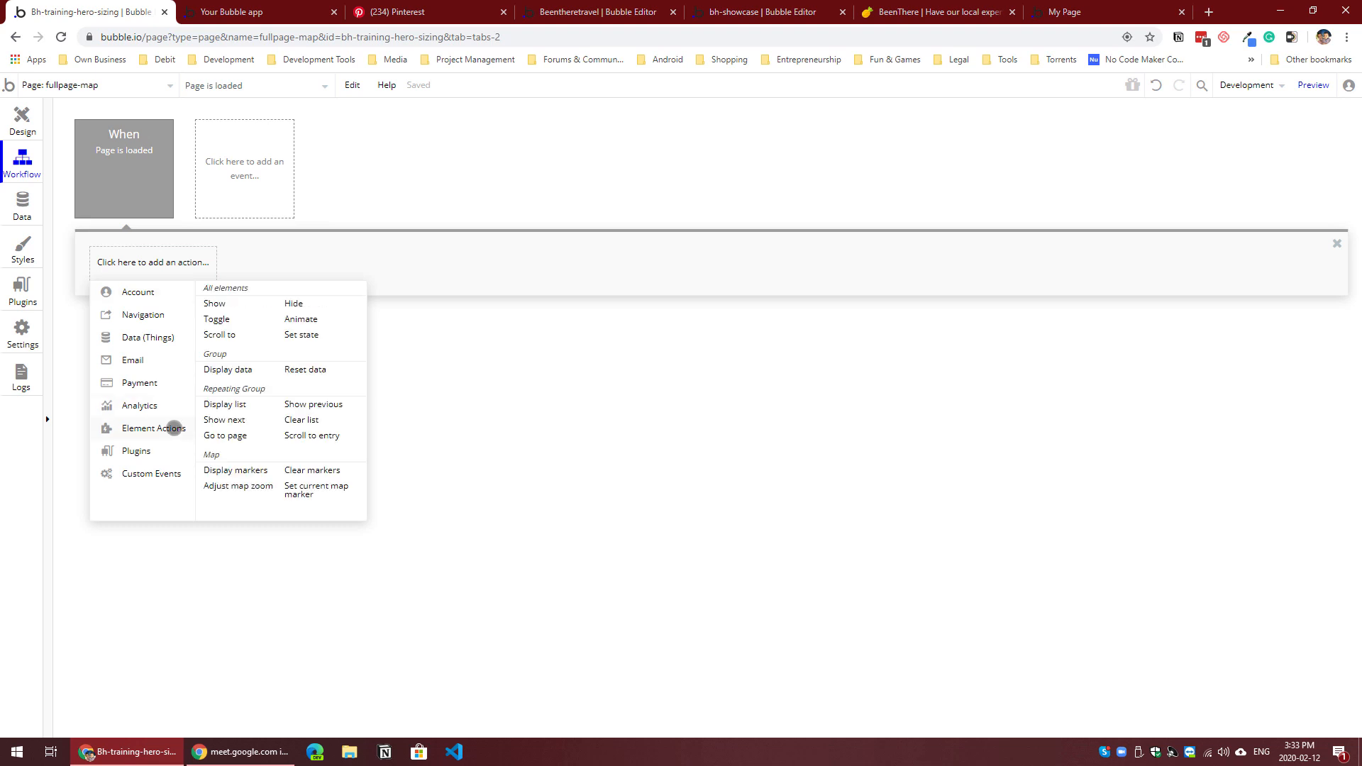
mouse_move(334, 439)
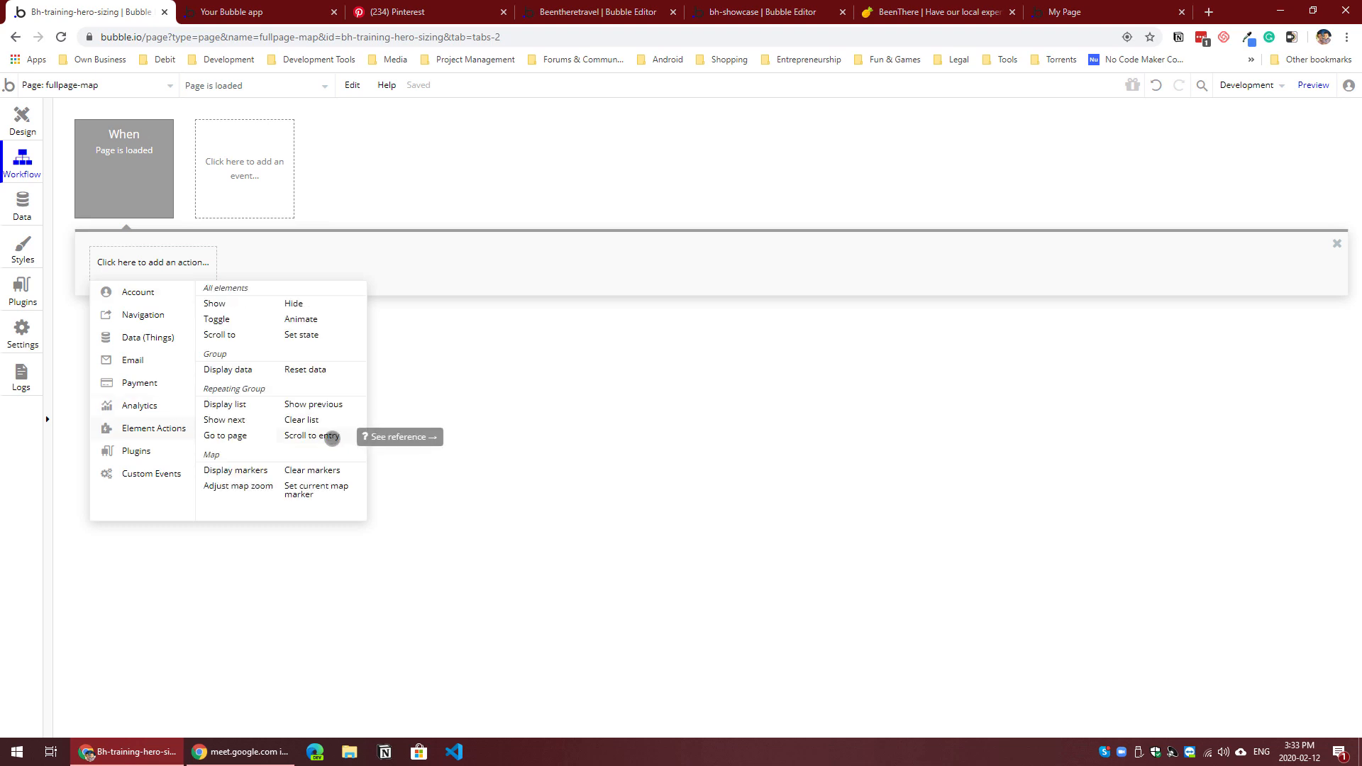
left_click(331, 437)
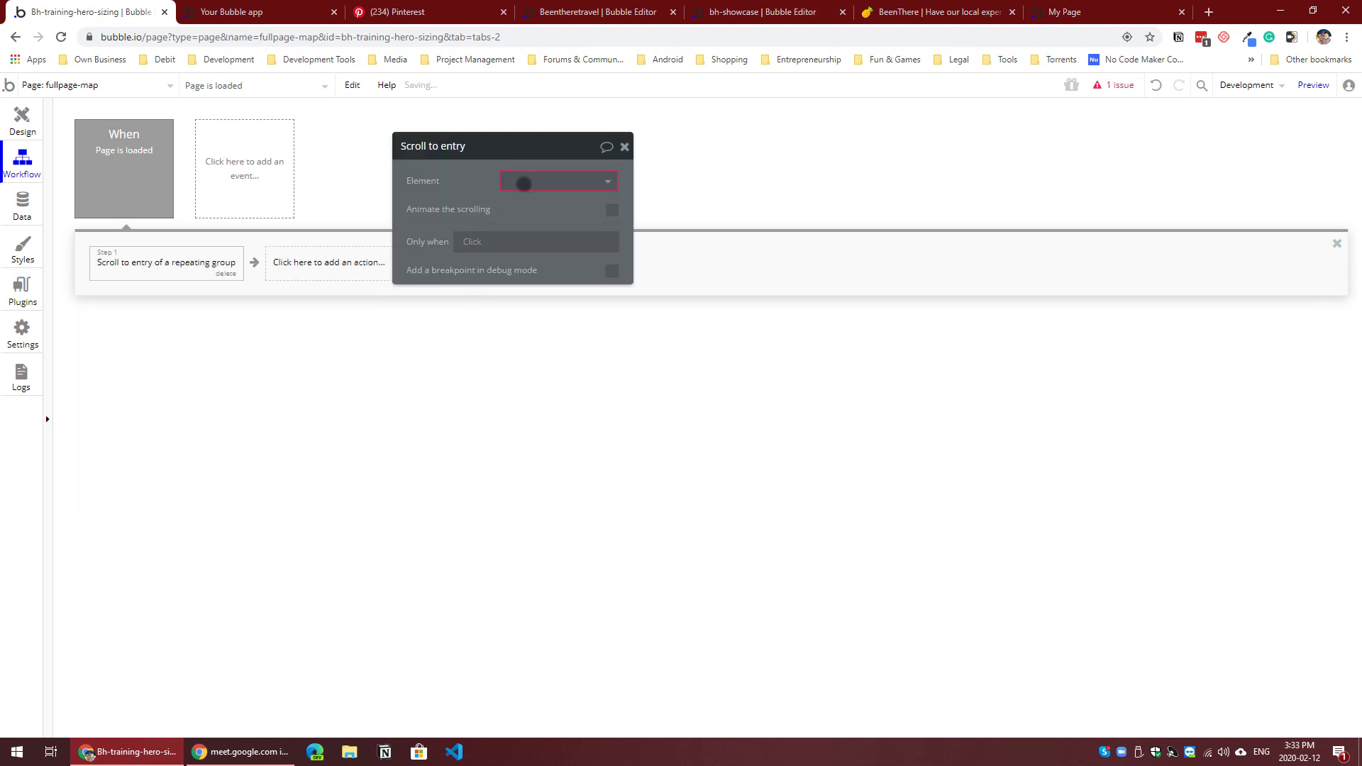
Step: Set the scroll action's element to RepeatingGroup Locations and its entry to the last item of an unconstrained Locations search
left_click(523, 183)
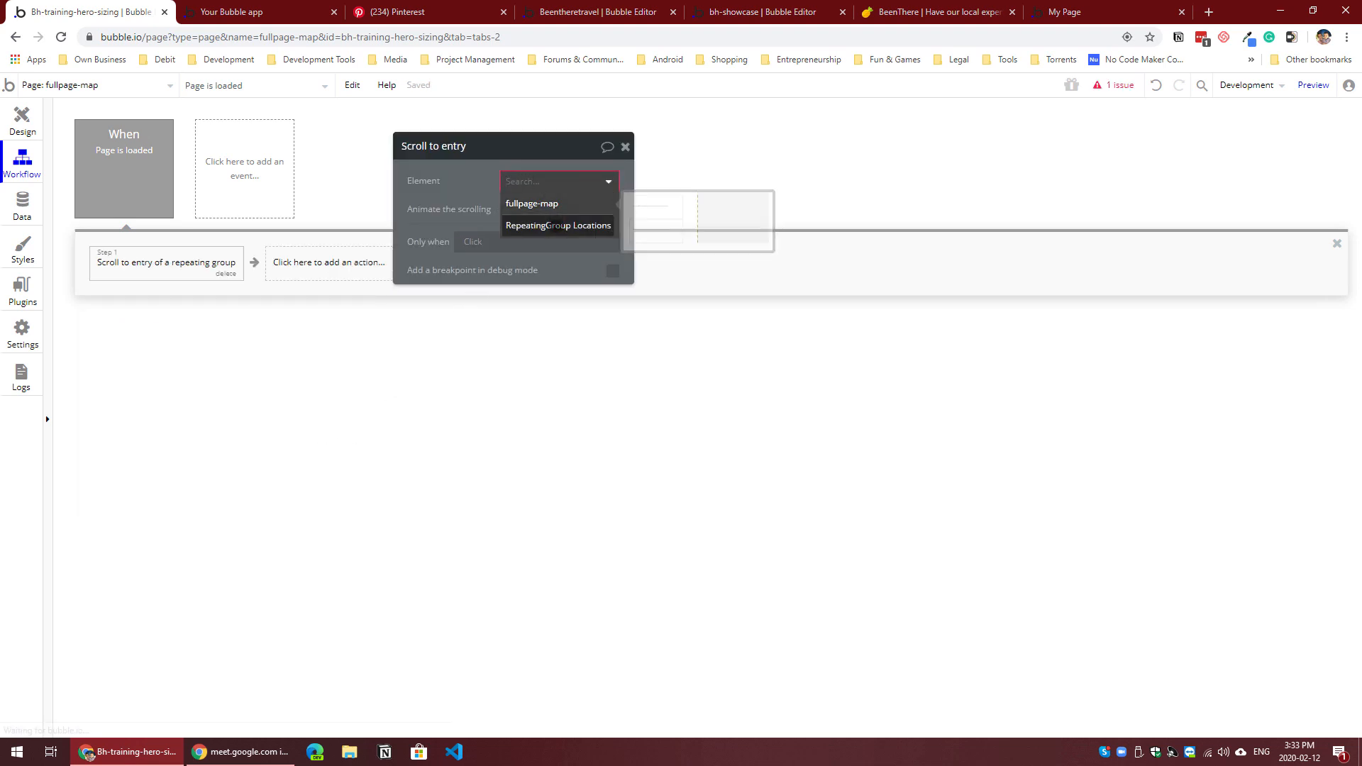
left_click(558, 225)
left_click(525, 208)
left_click(539, 247)
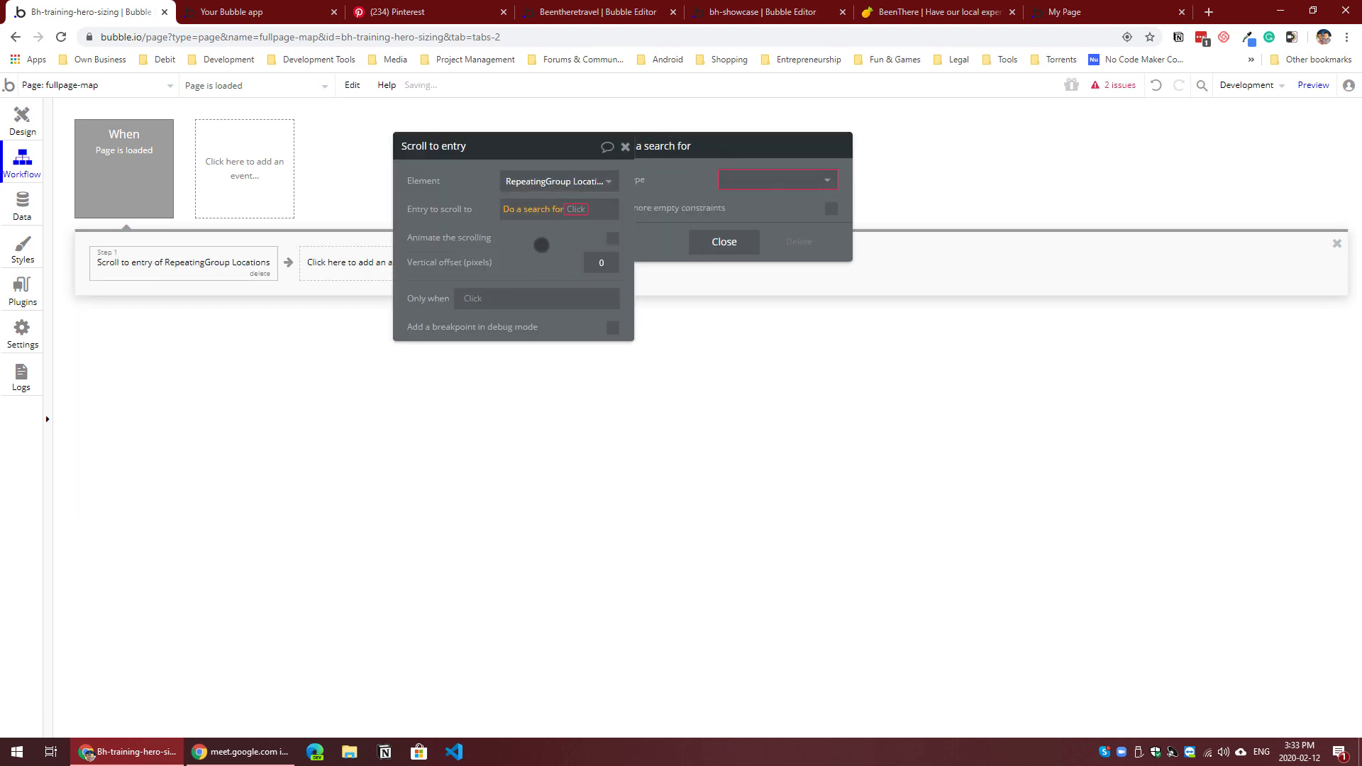
left_click(808, 179)
left_click(803, 220)
left_click(803, 220)
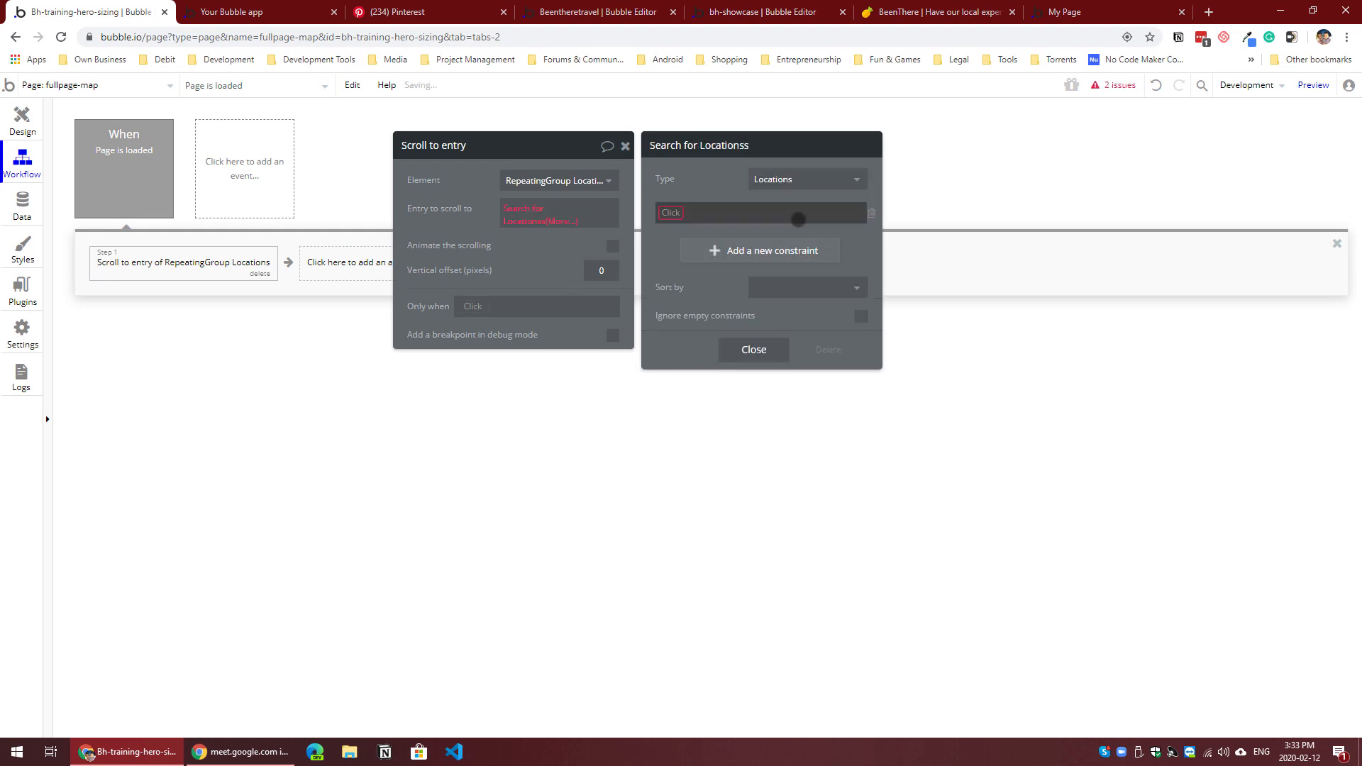
left_click(869, 212)
left_click(753, 315)
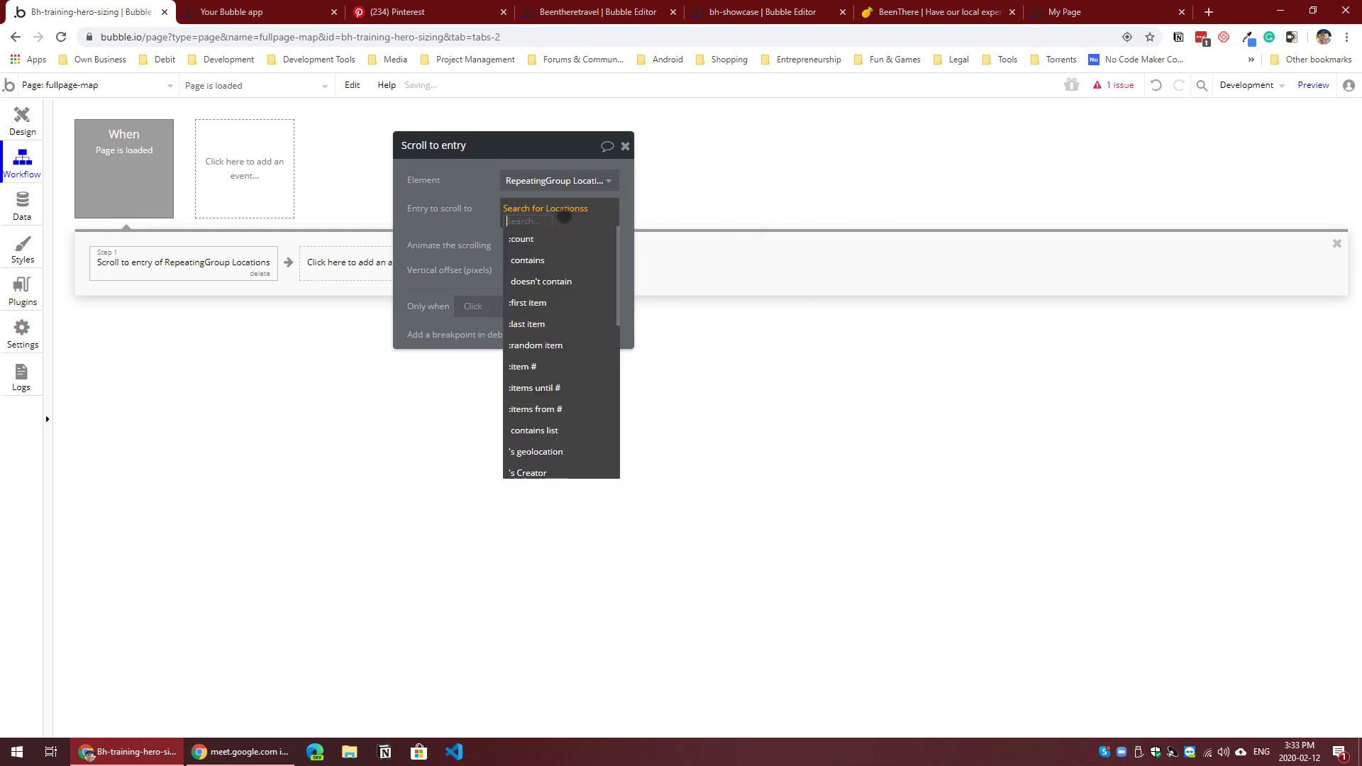
left_click(556, 323)
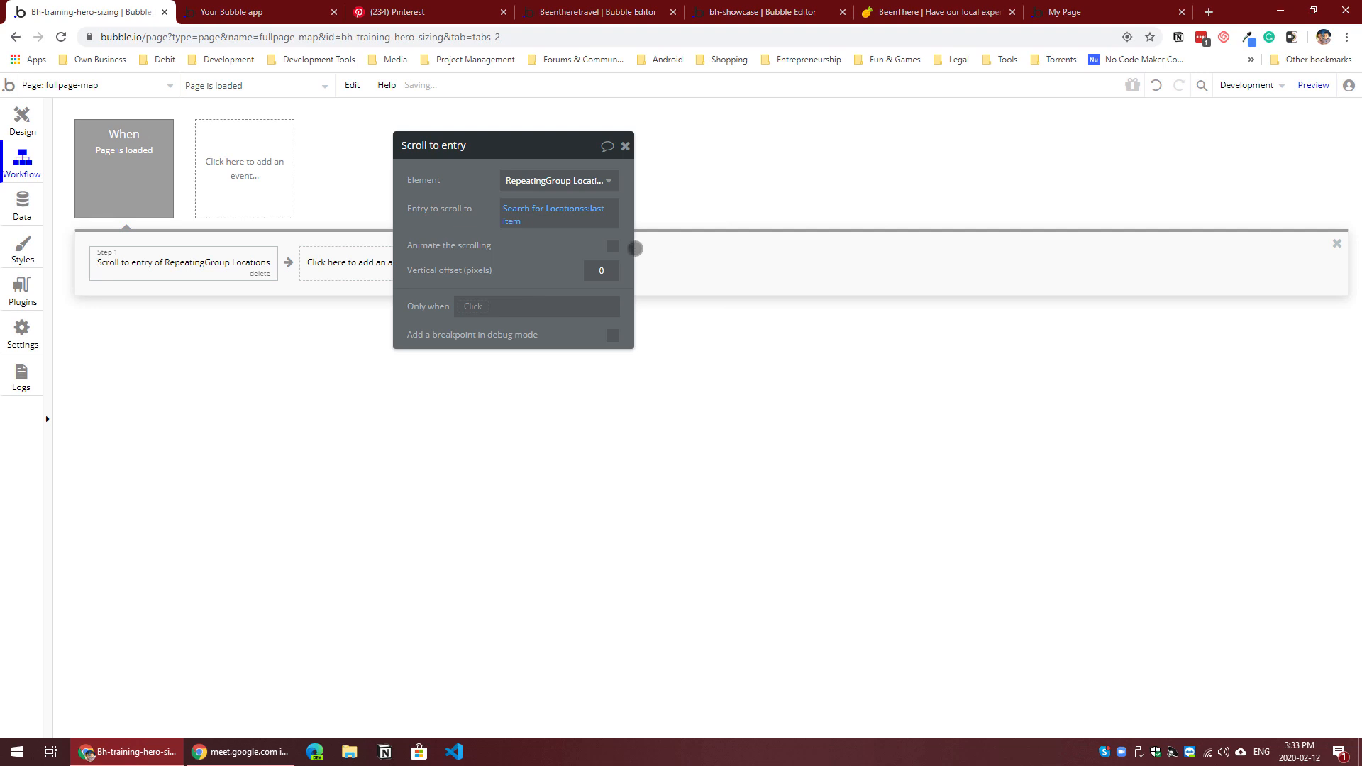
Step: Reload the fullpage-map preview and scroll through the location list to check that all entries load
left_click(291, 13)
key("F5")
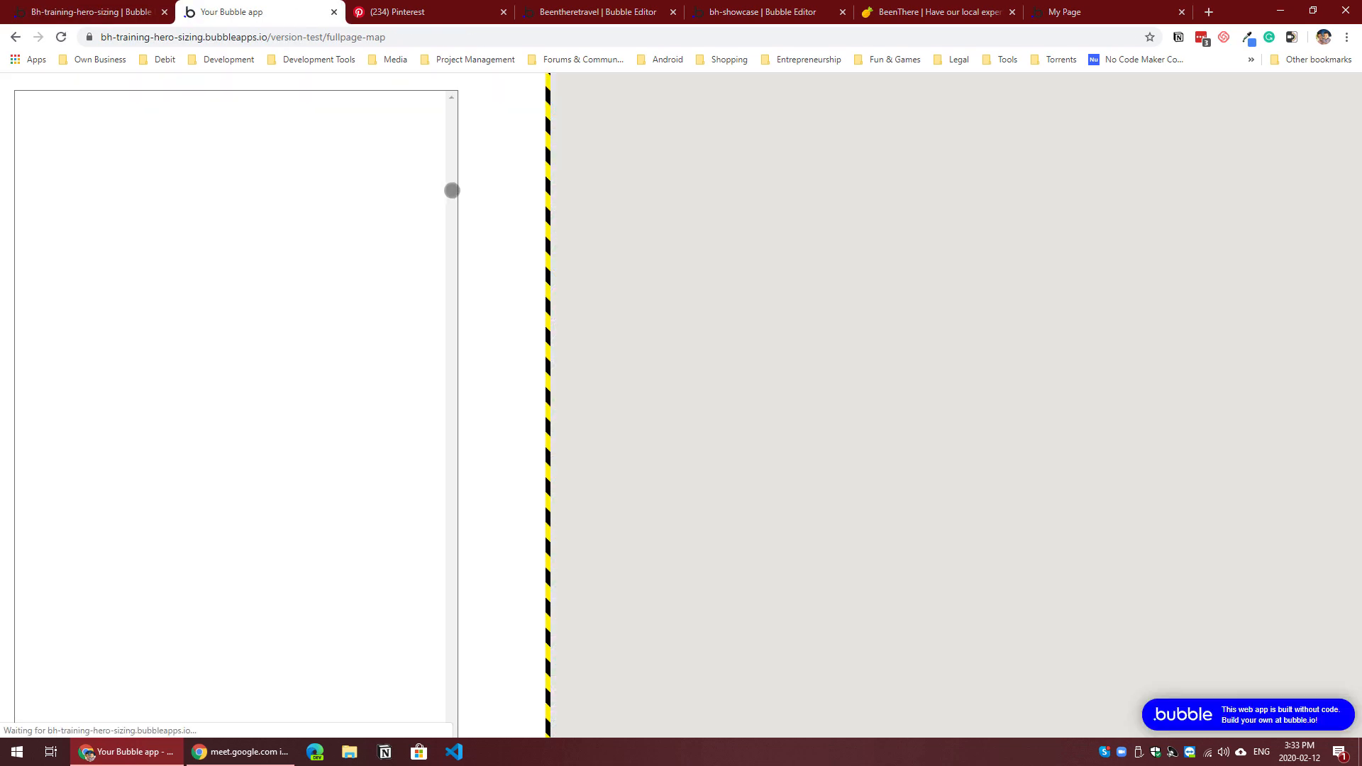
scroll(450, 188, "down", 10)
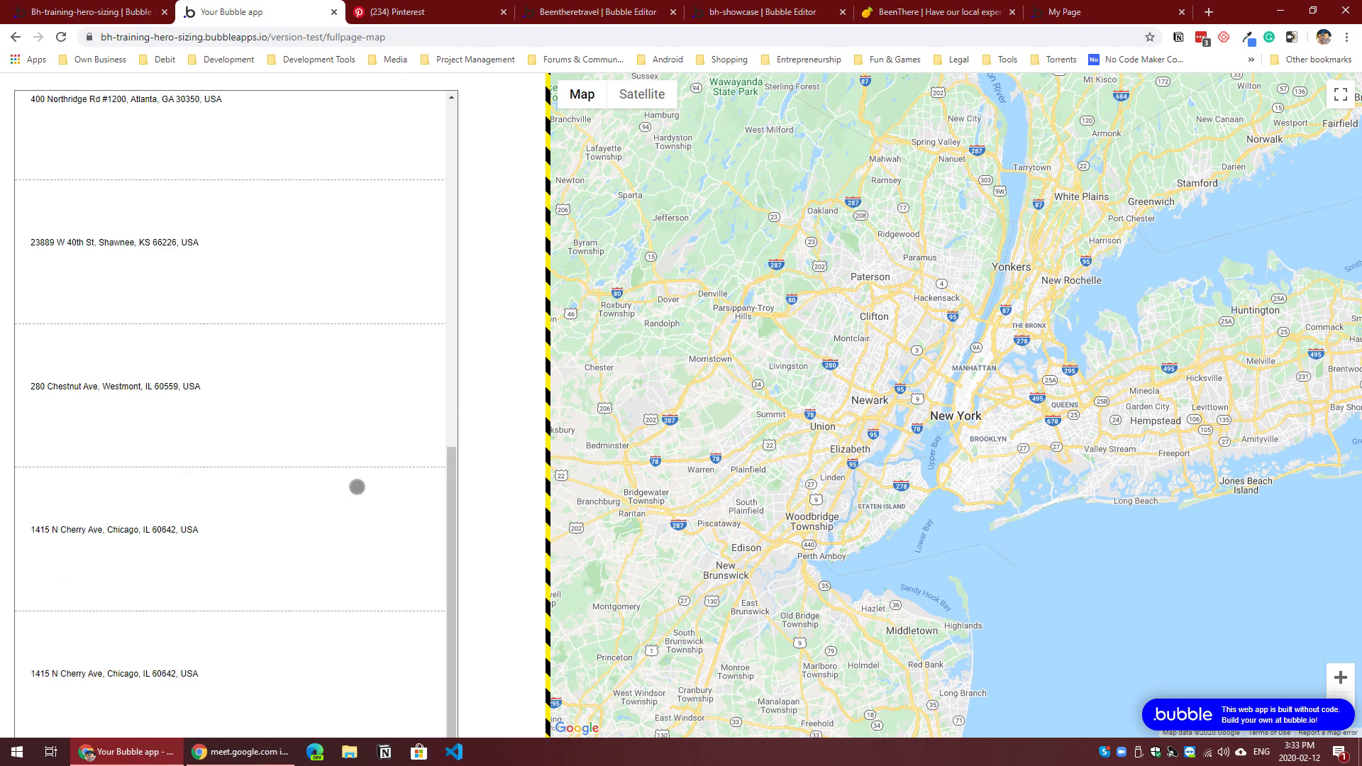
scroll(358, 487, "up", 10)
scroll(365, 469, "down", 10)
scroll(363, 528, "up", 10)
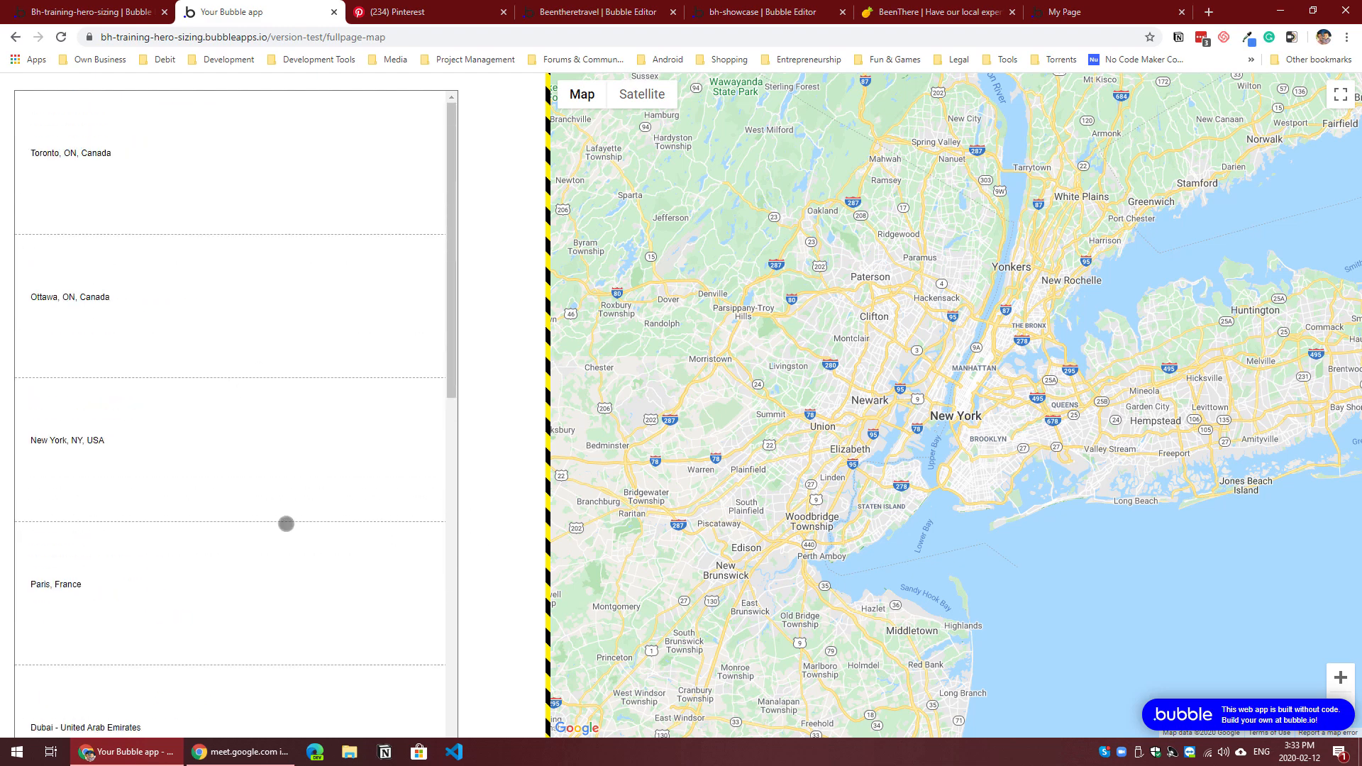
scroll(281, 412, "down", 1)
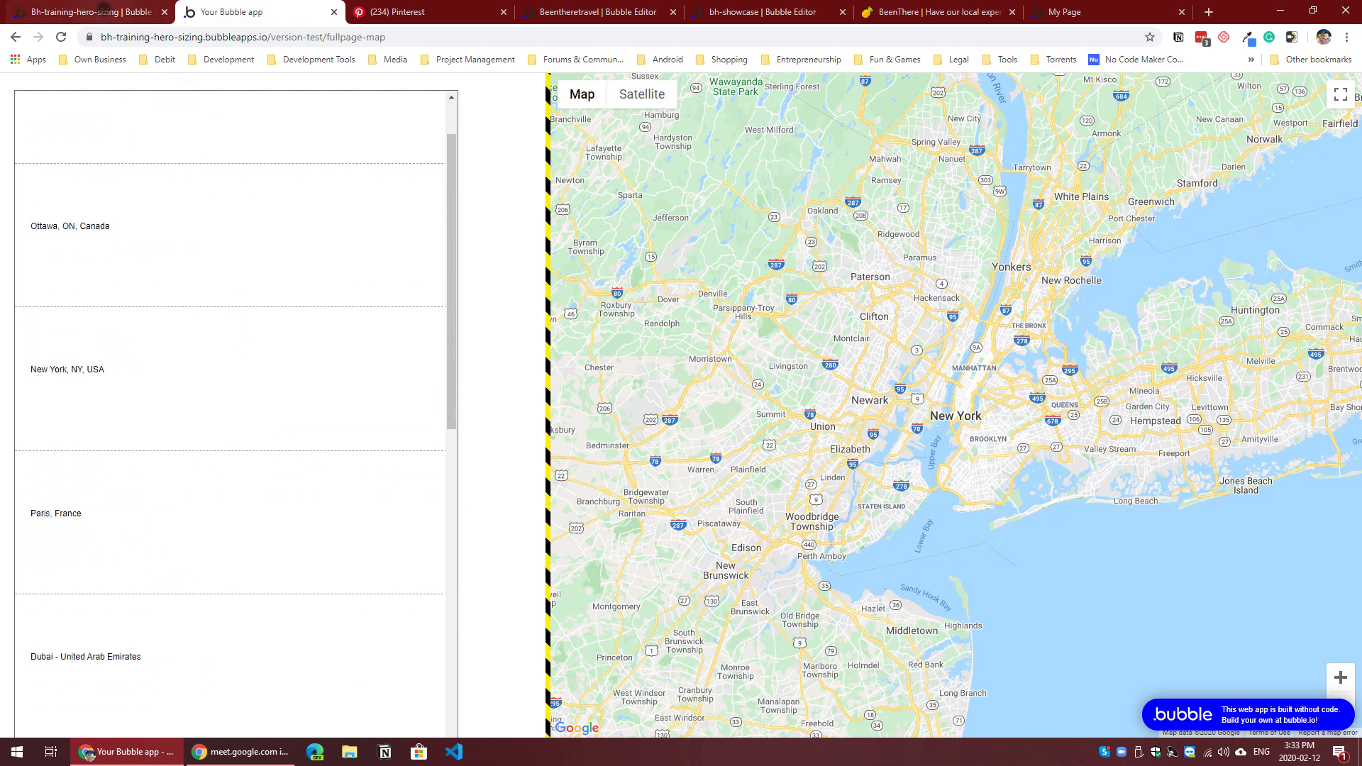
Step: Review the Scroll to entry action and the repeating group's design, and scroll the location list in the preview again
left_click(114, 11)
left_click_drag(439, 225, 499, 263)
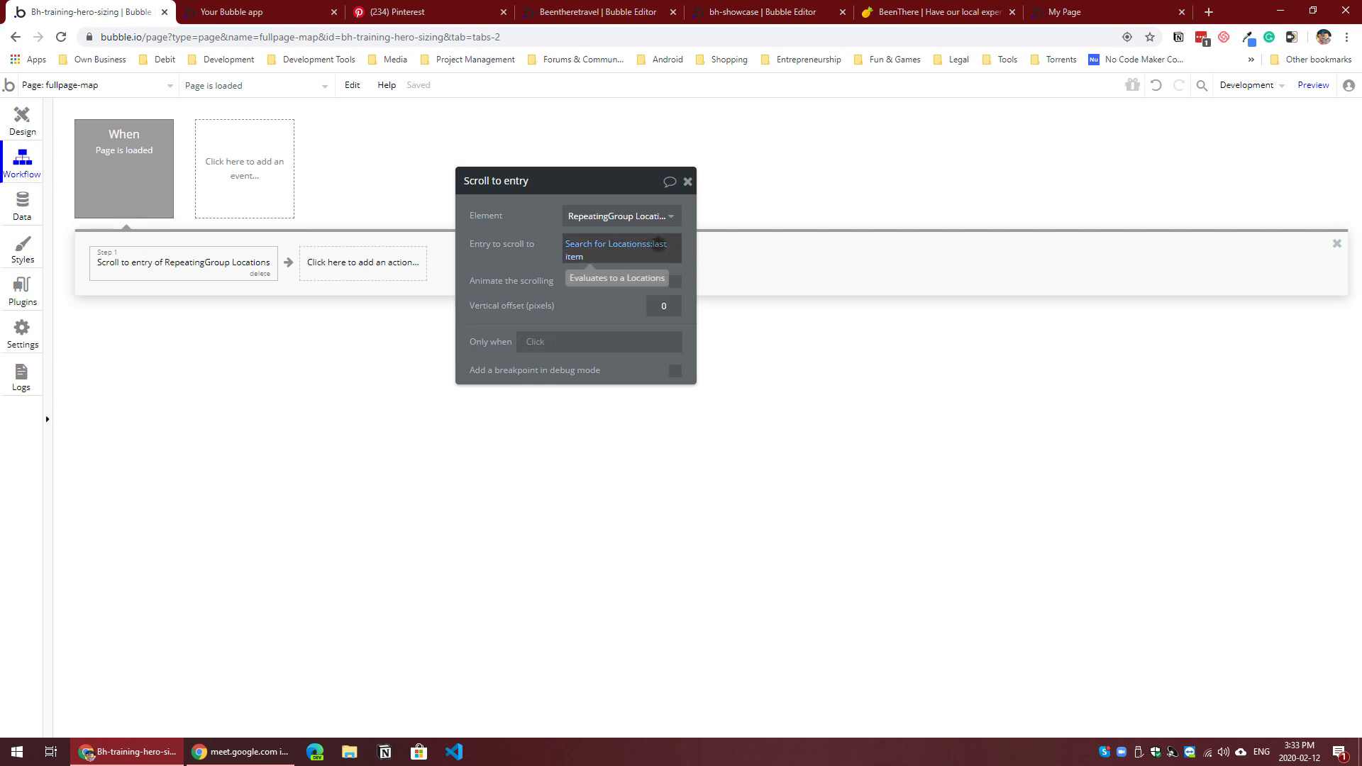
left_click(22, 117)
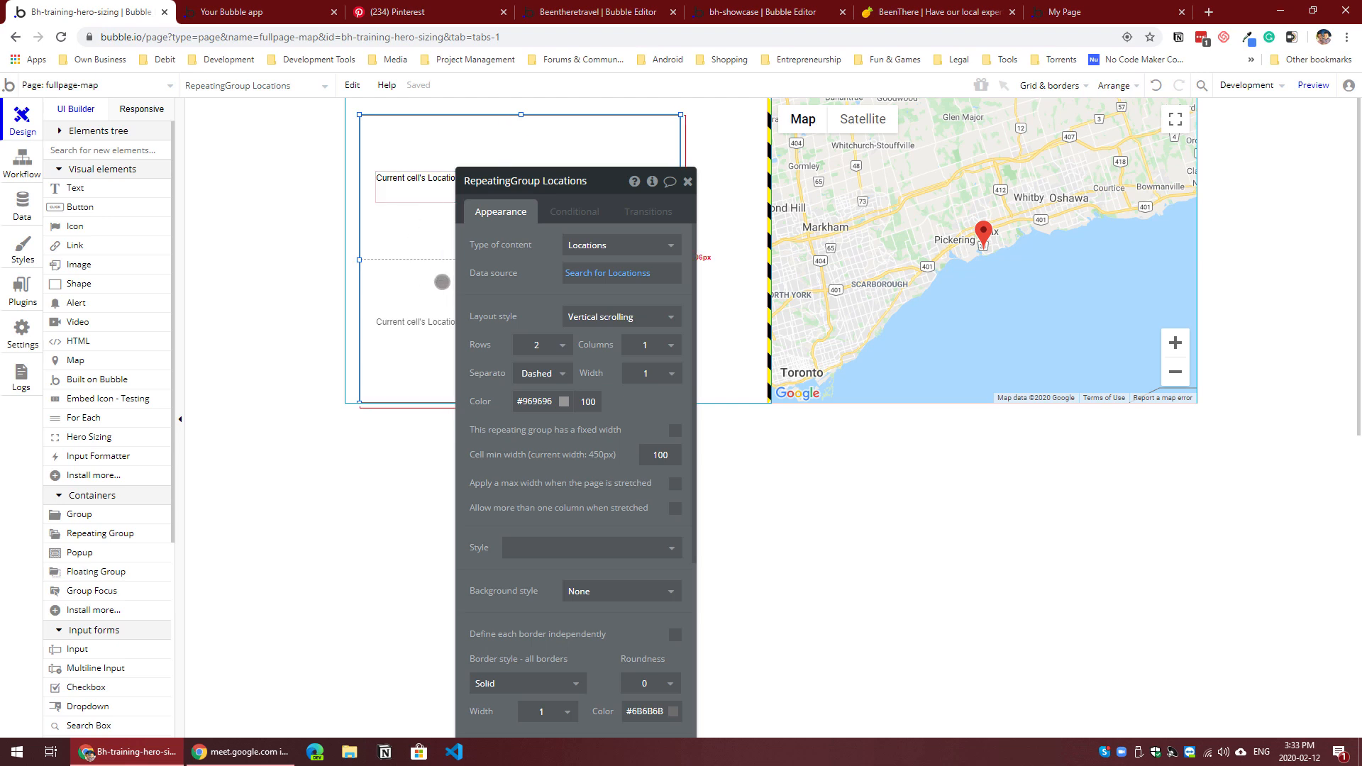
left_click(35, 162)
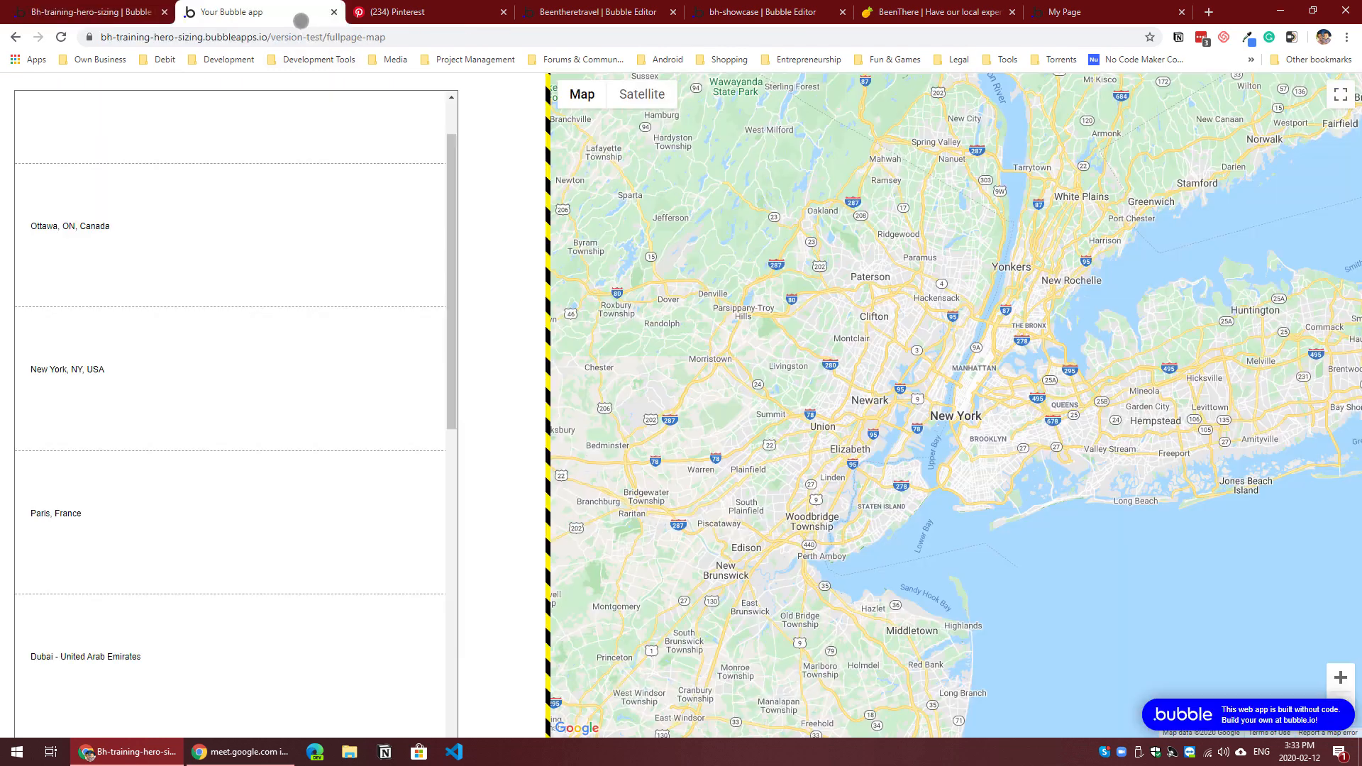
left_click(301, 21)
scroll(370, 248, "down", 1)
scroll(370, 248, "down", 9)
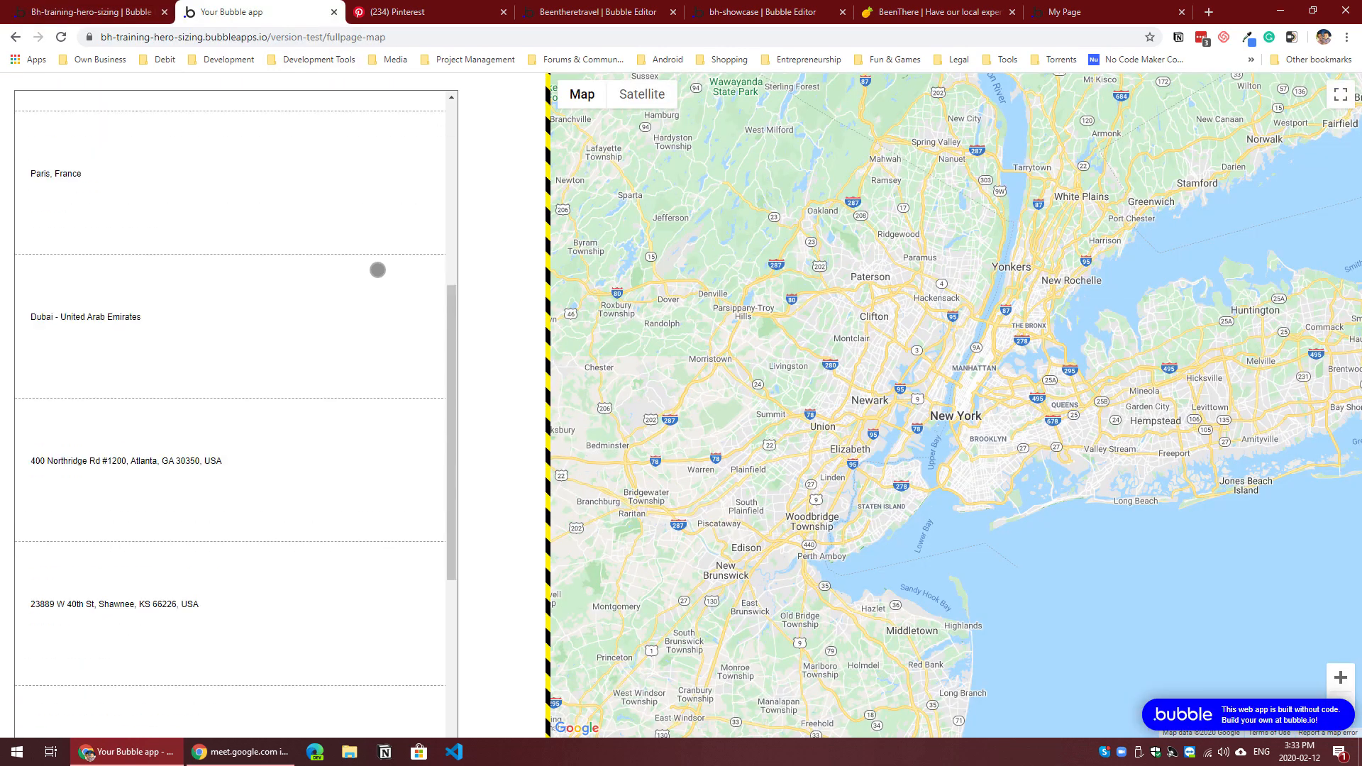
Step: Change the layout style of RepeatingGroup Locations from the design view to Full list
scroll(358, 319, "up", 7)
scroll(328, 317, "up", 3)
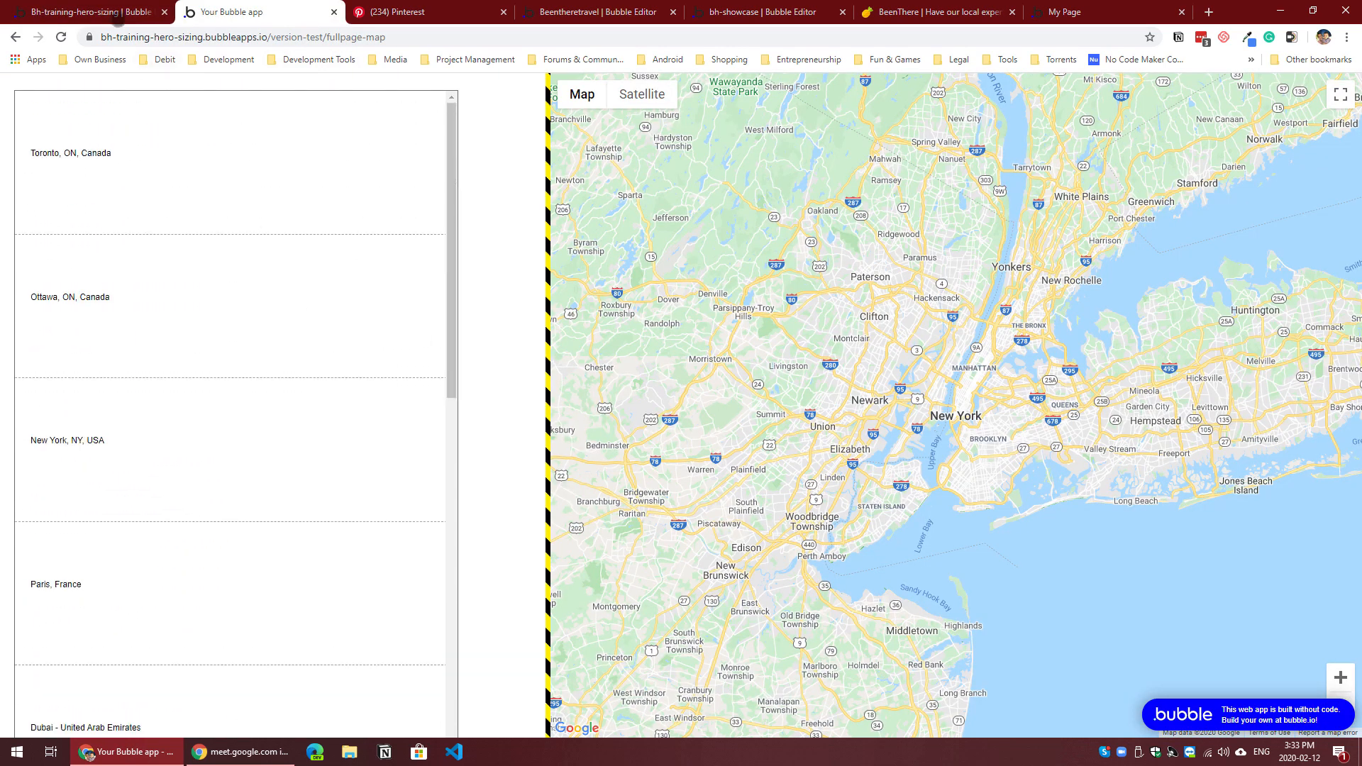
left_click(110, 12)
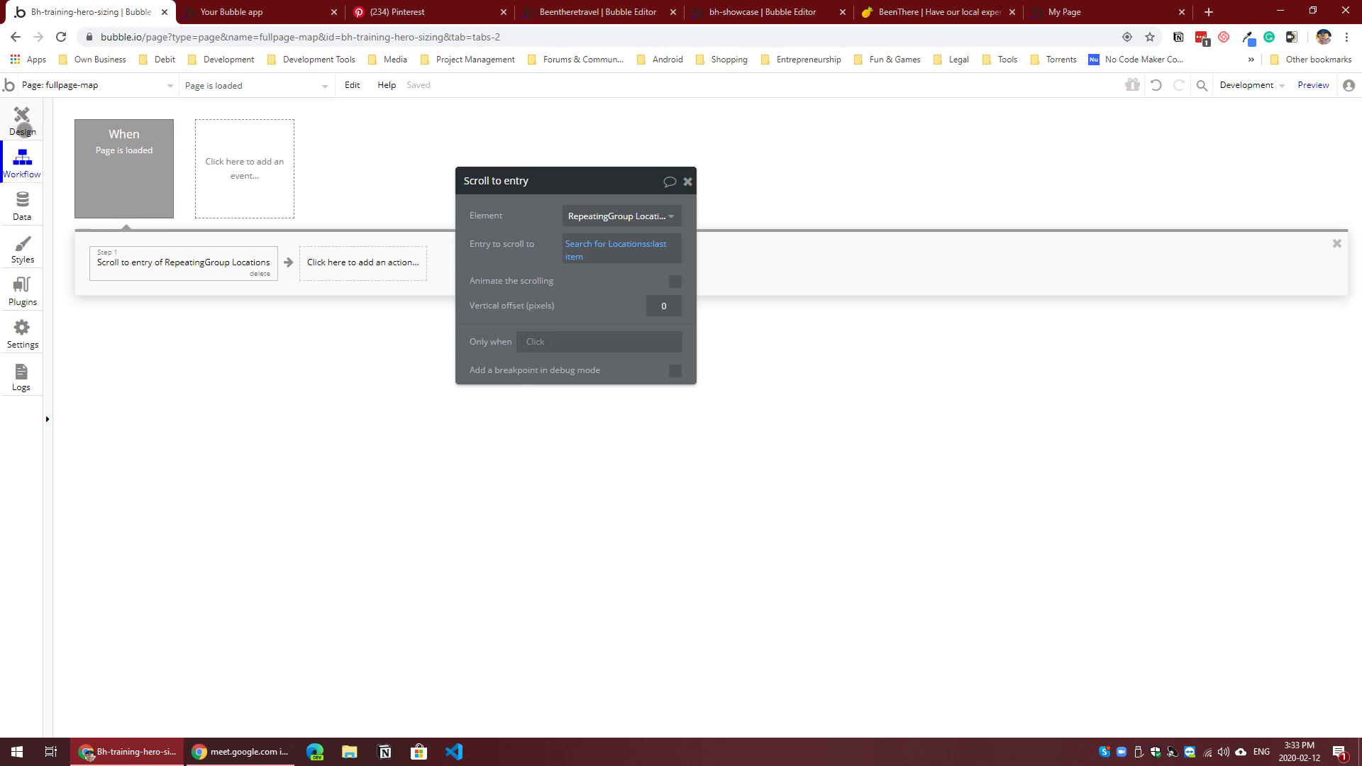
left_click(26, 124)
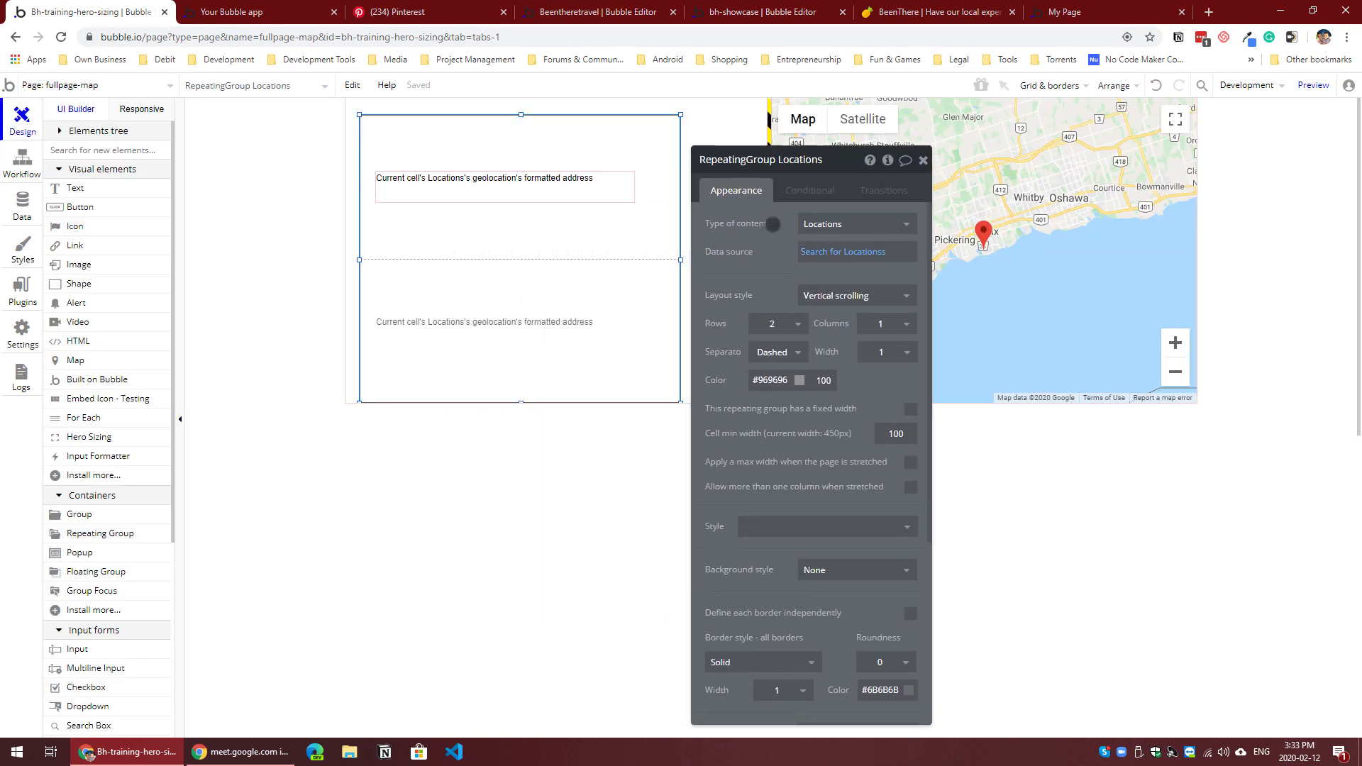
left_click(892, 275)
left_click(864, 332)
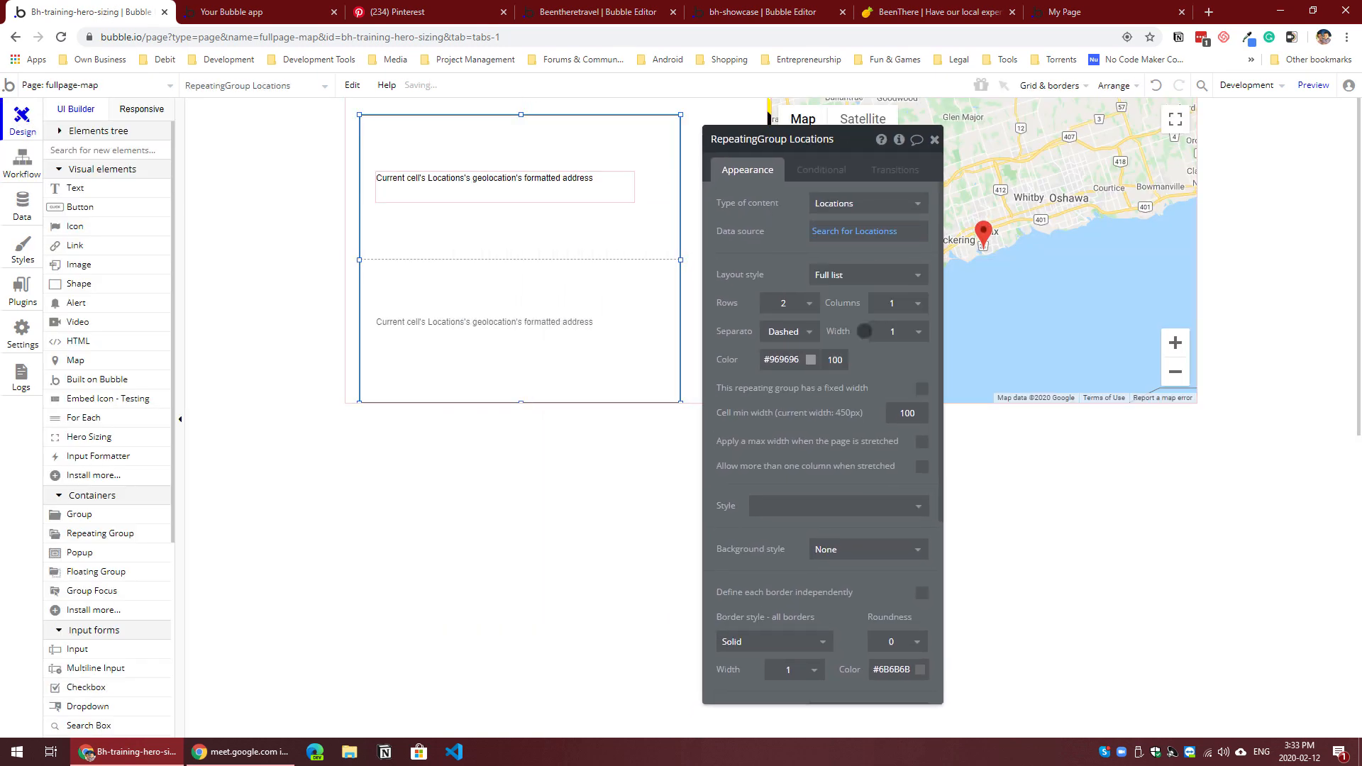
left_click_drag(758, 265, 920, 266)
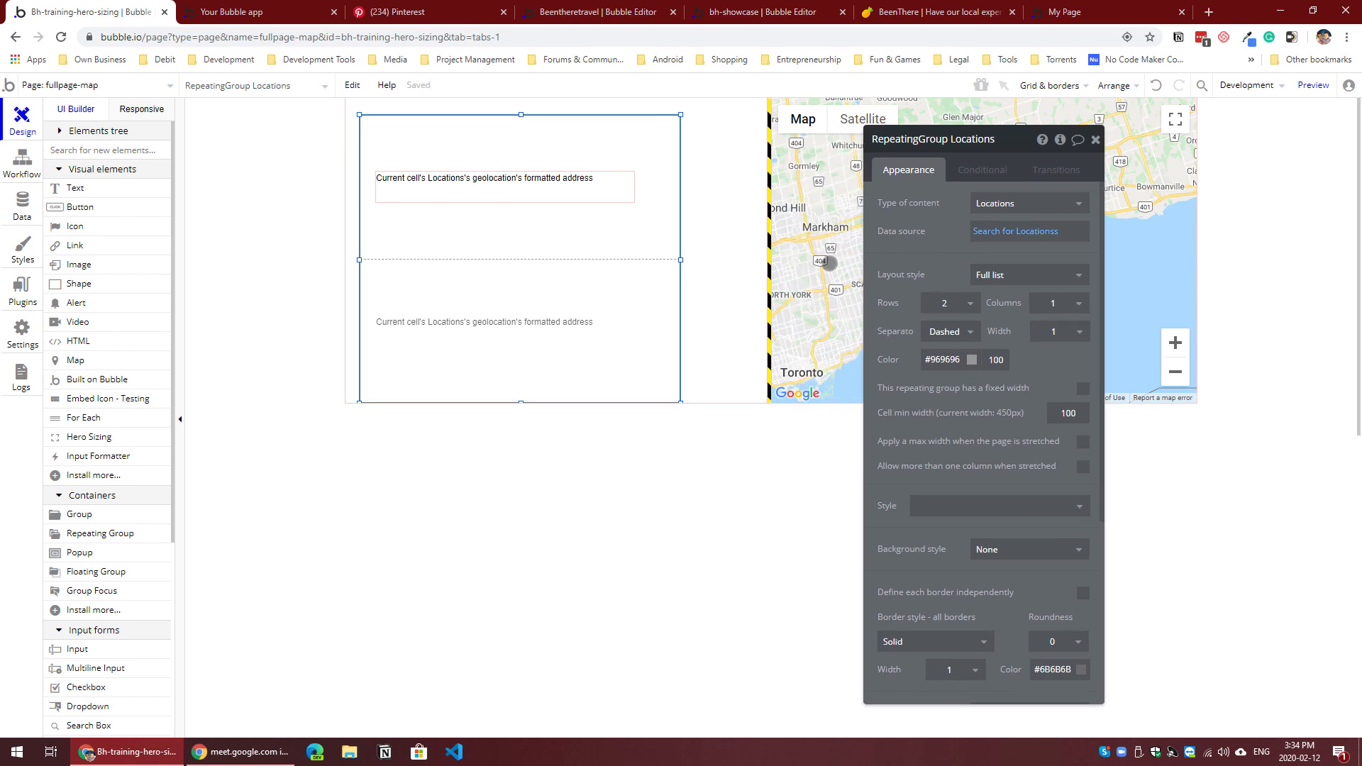
Step: Reload the fullpage-map preview and scroll the page to check how the list and map fit the viewport
left_click(728, 267)
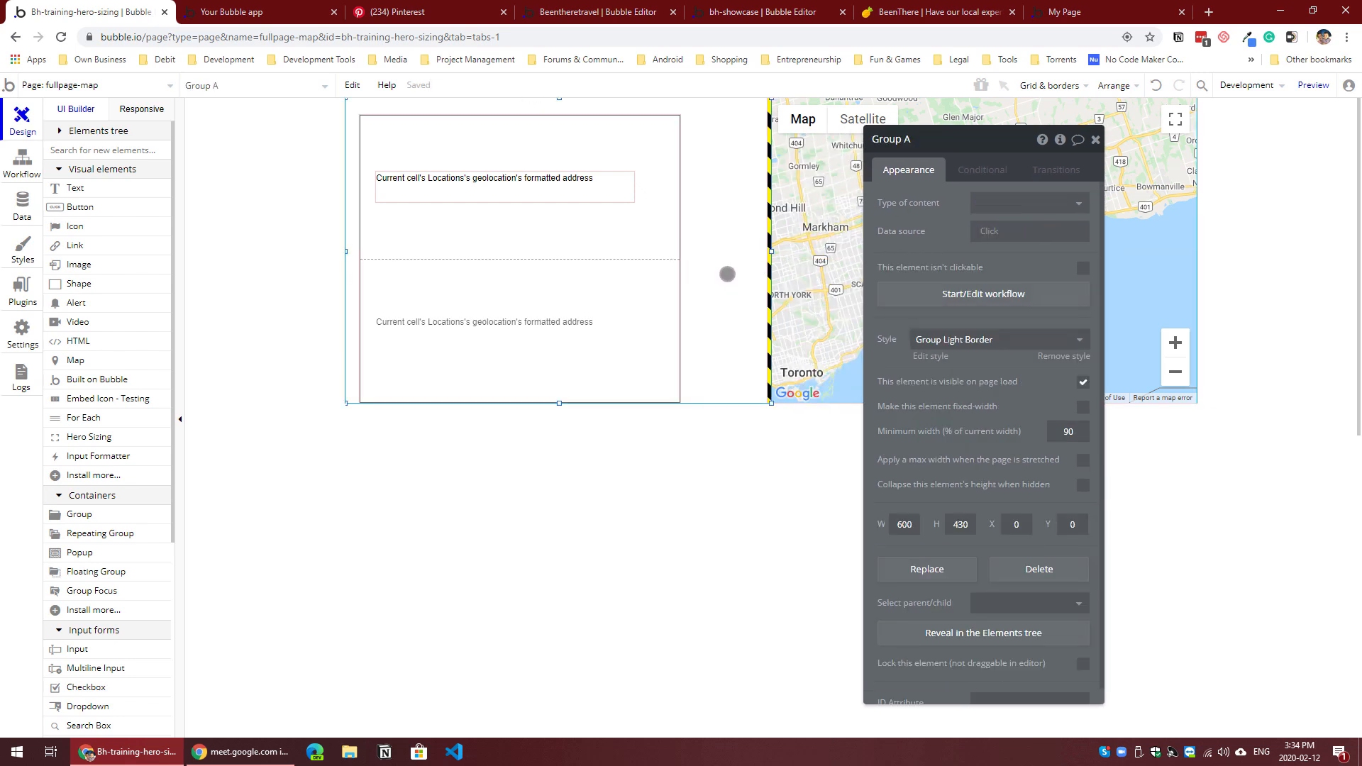
left_click(292, 16)
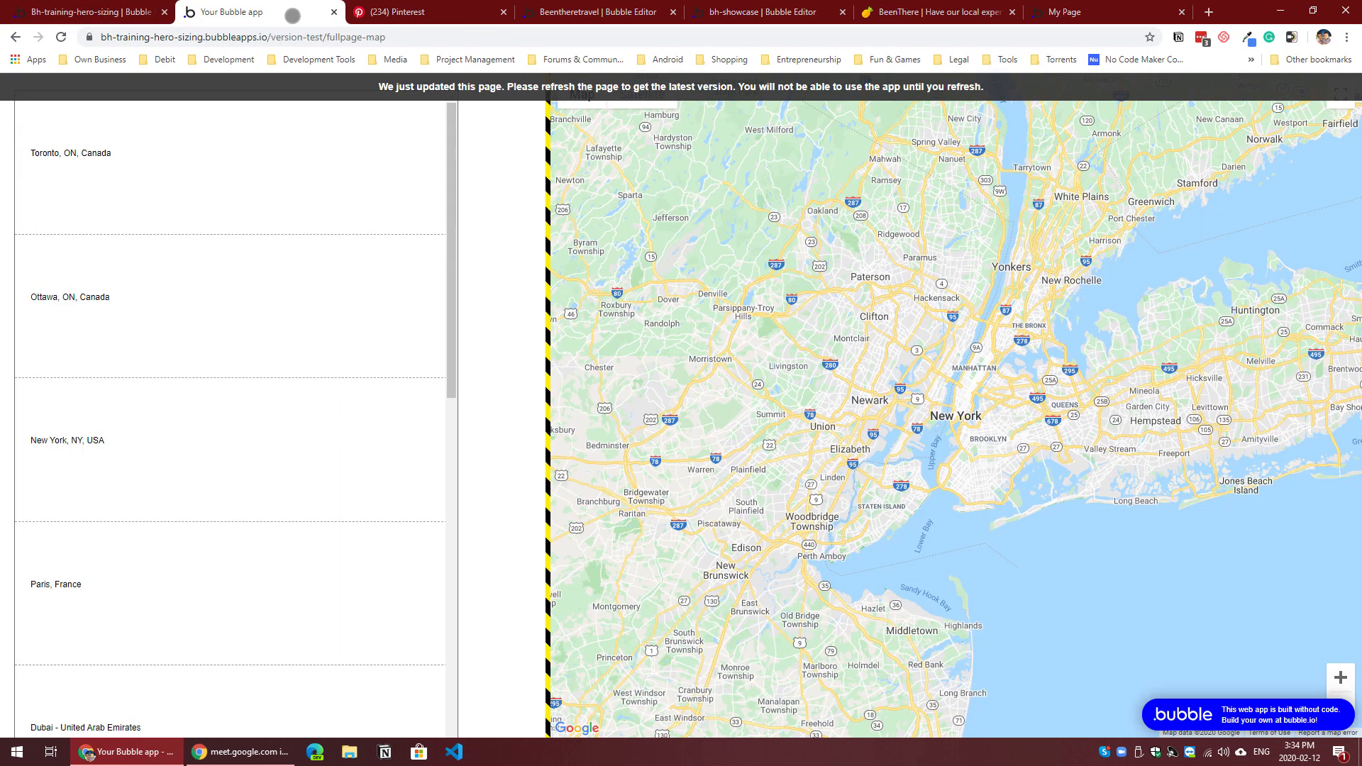
key("F5")
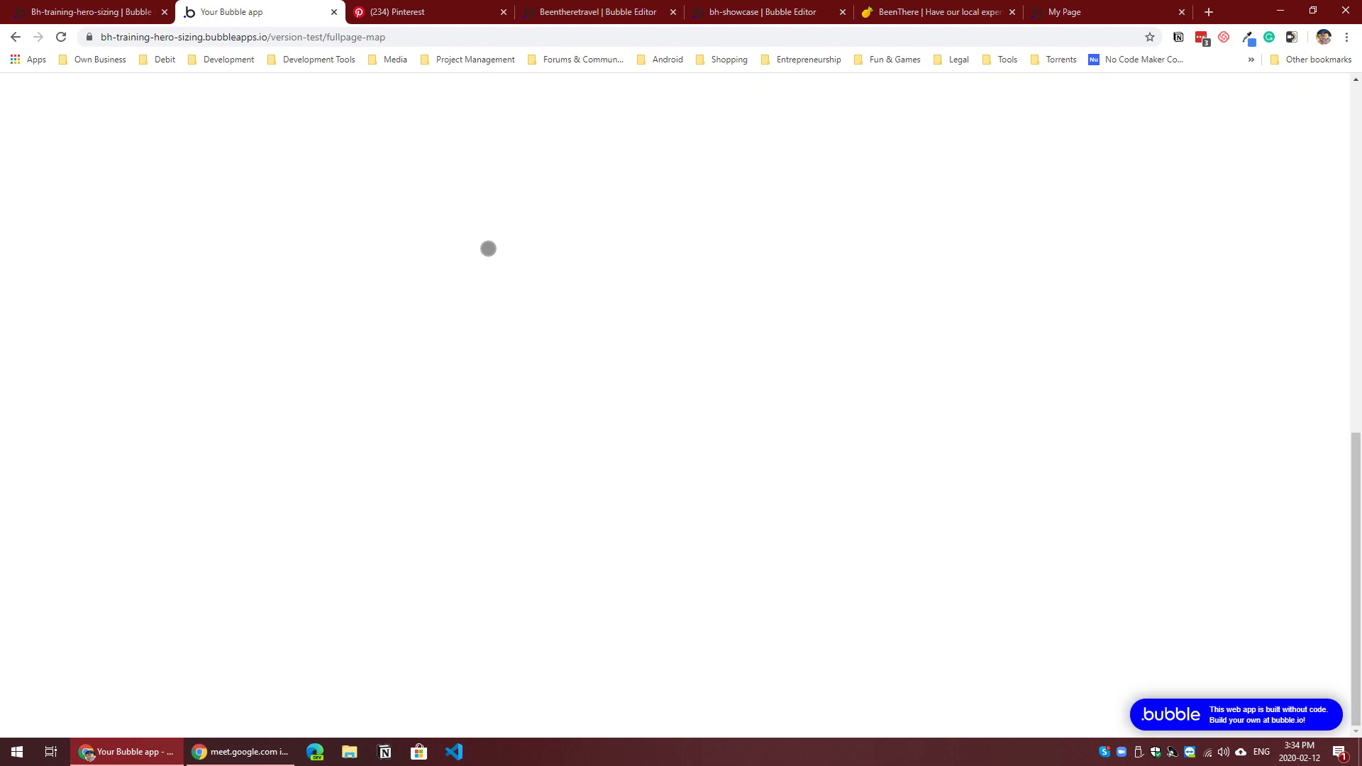
scroll(525, 279, "up", 11)
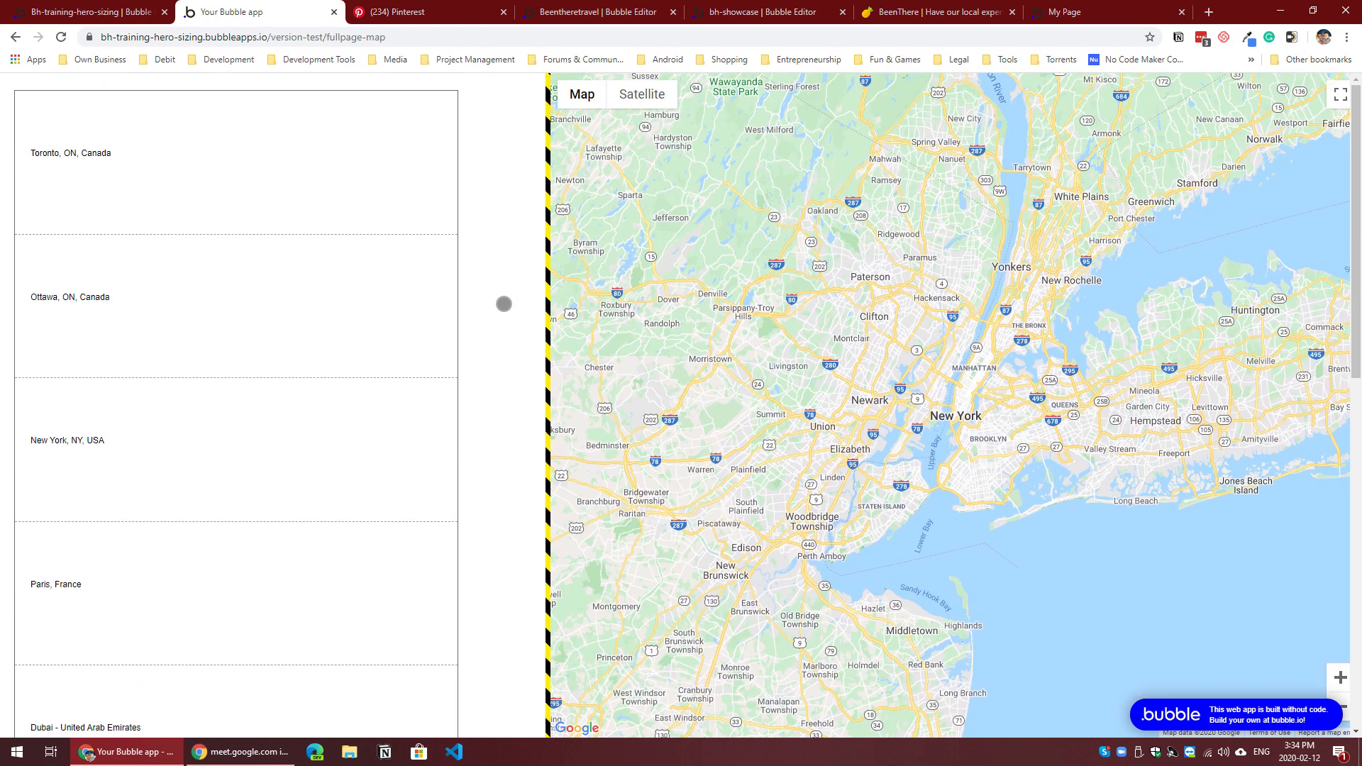
scroll(487, 261, "down", 7)
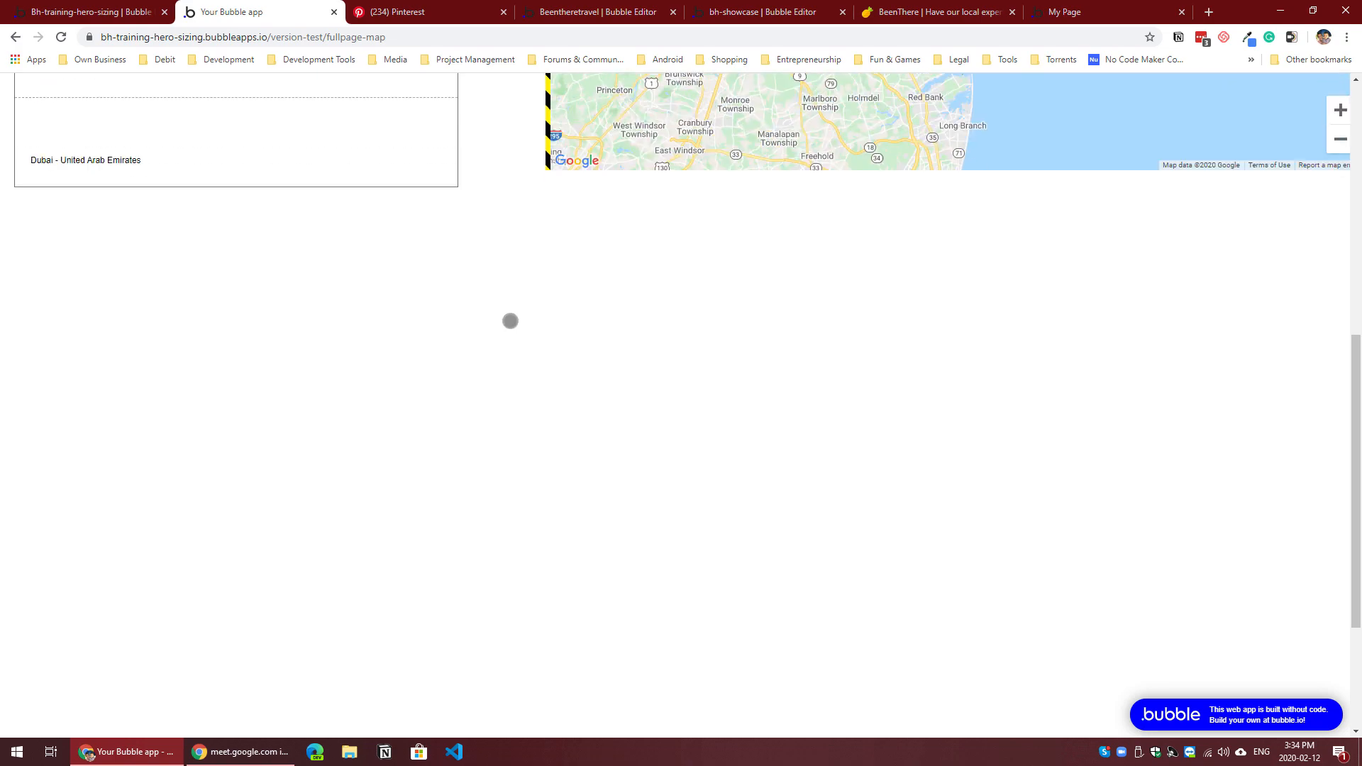
scroll(507, 320, "up", 7)
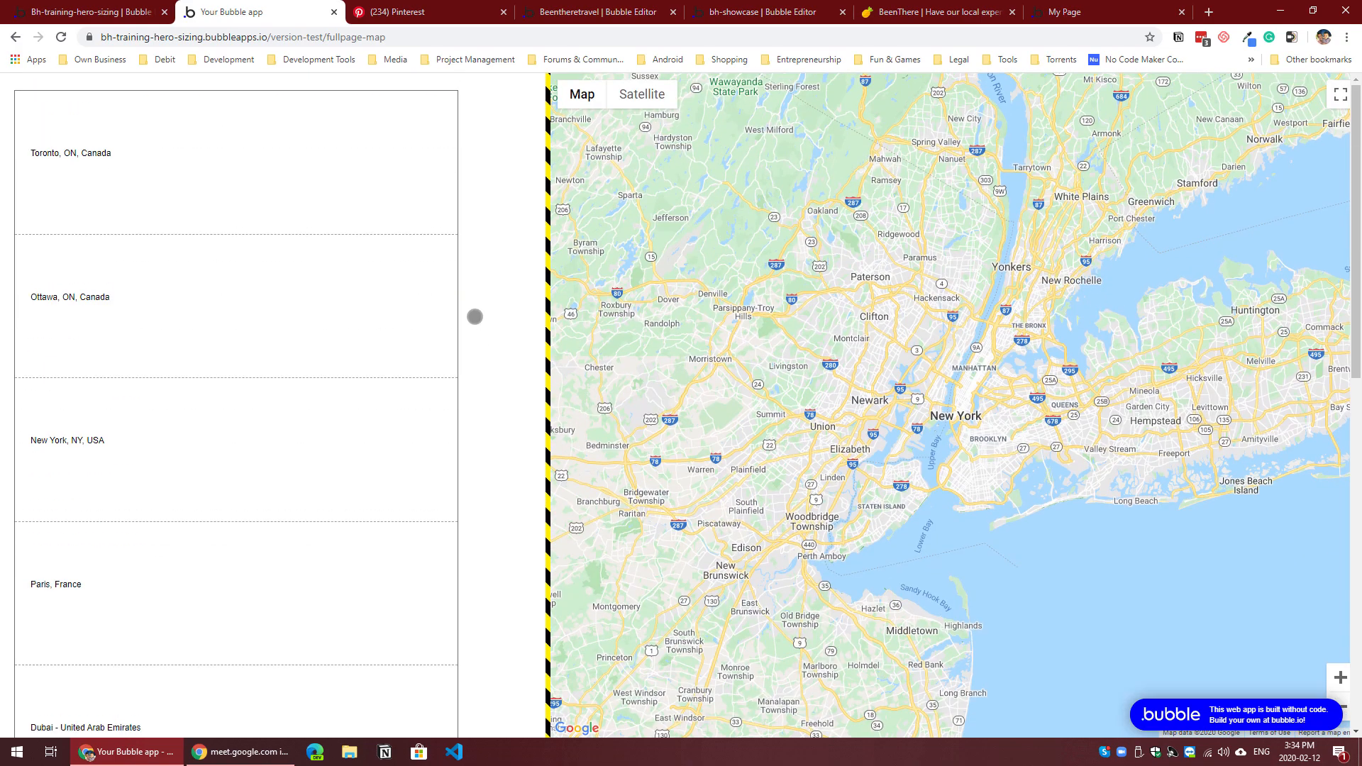
Step: Inspect the Locations repeating group in the browser developer tools and examine its height styles and the space beneath it
right_click(434, 368)
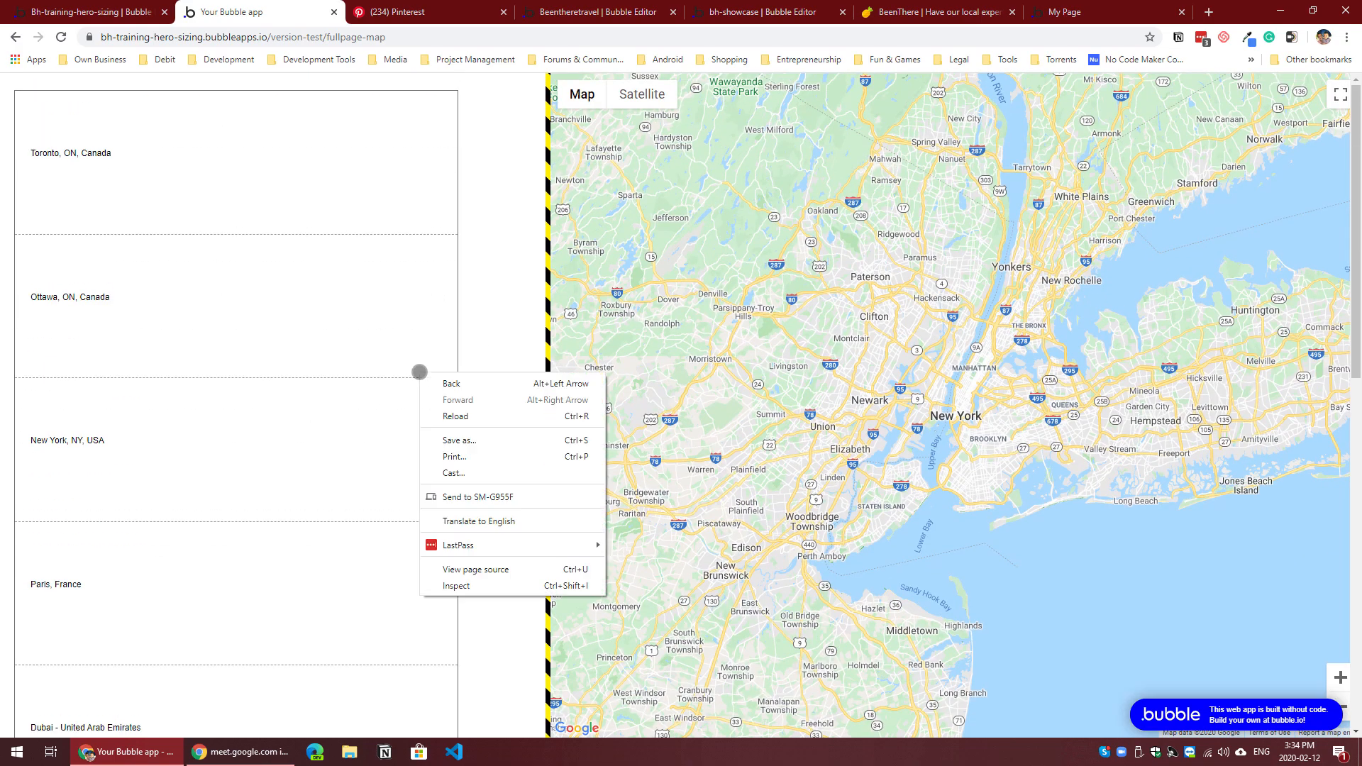
left_click(504, 584)
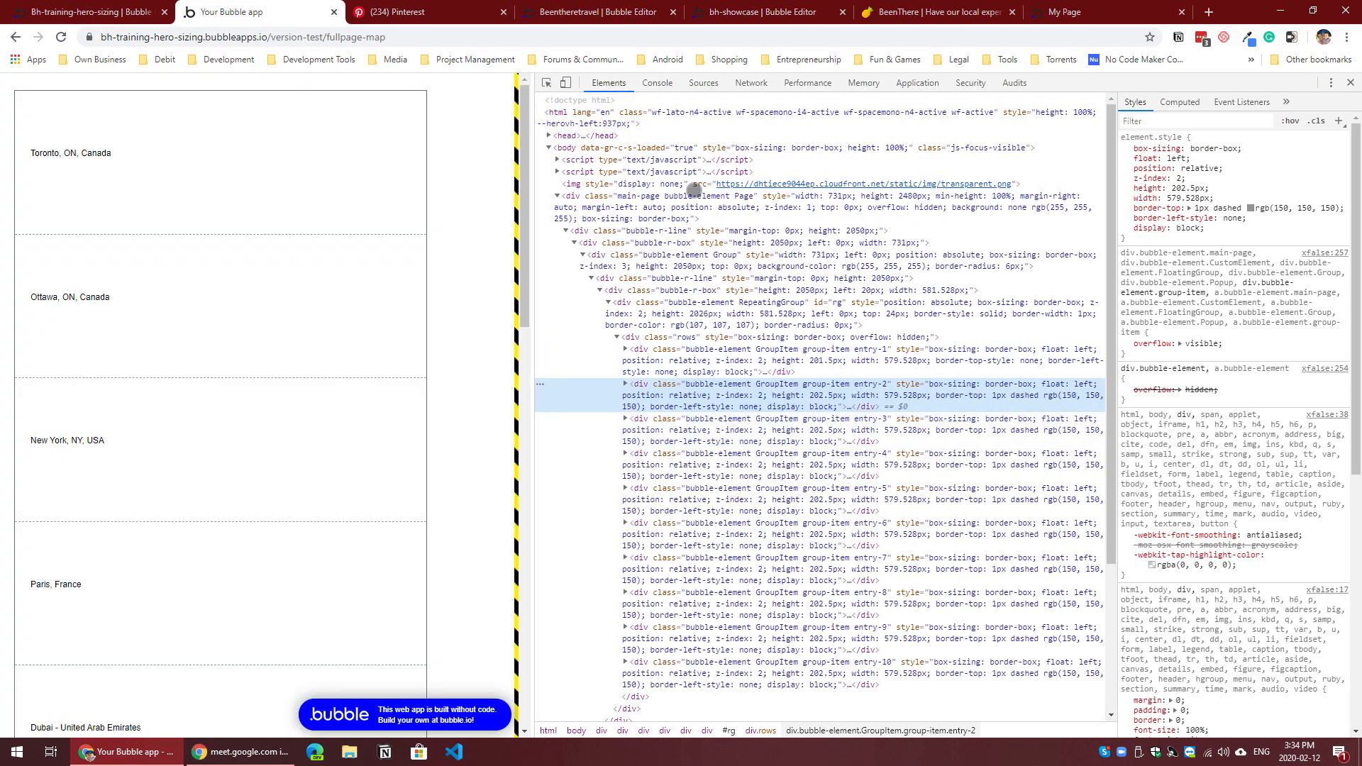
left_click_drag(694, 190, 769, 192)
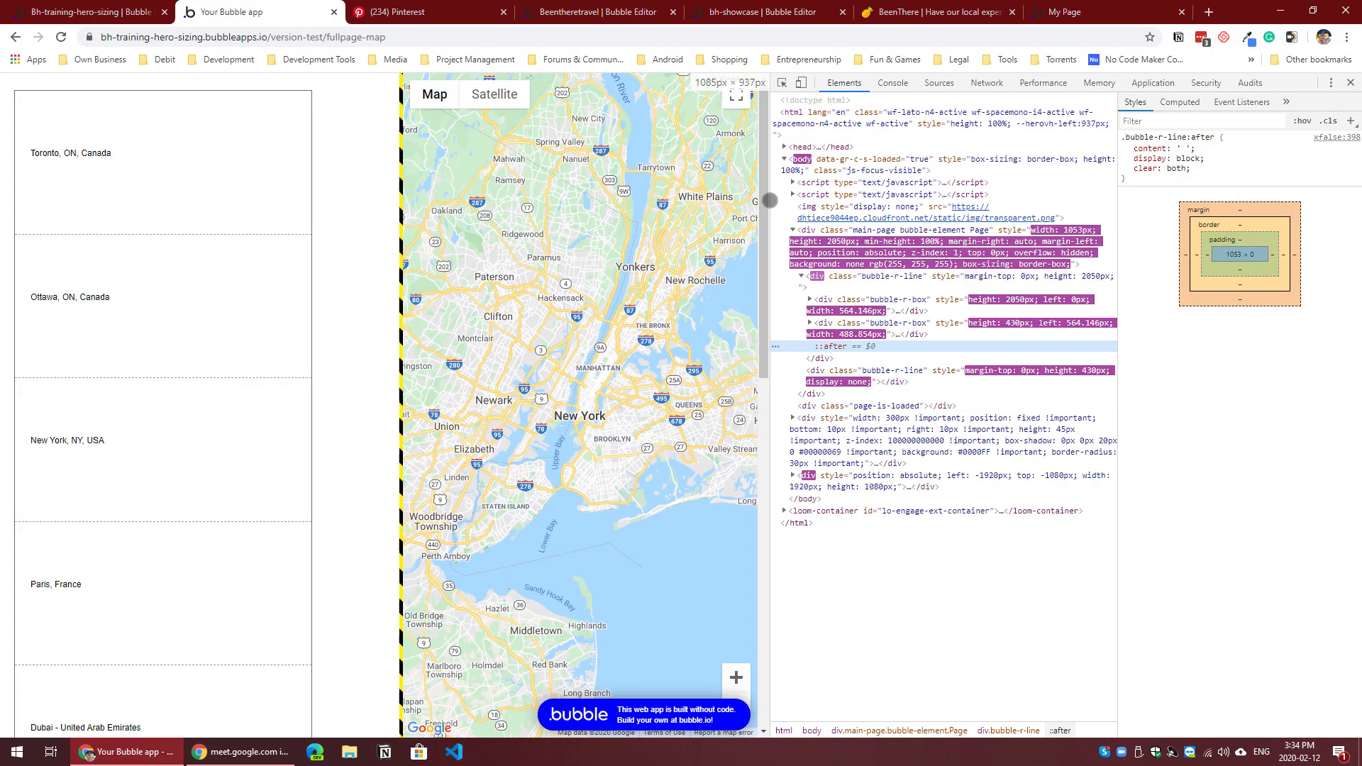
left_click(782, 83)
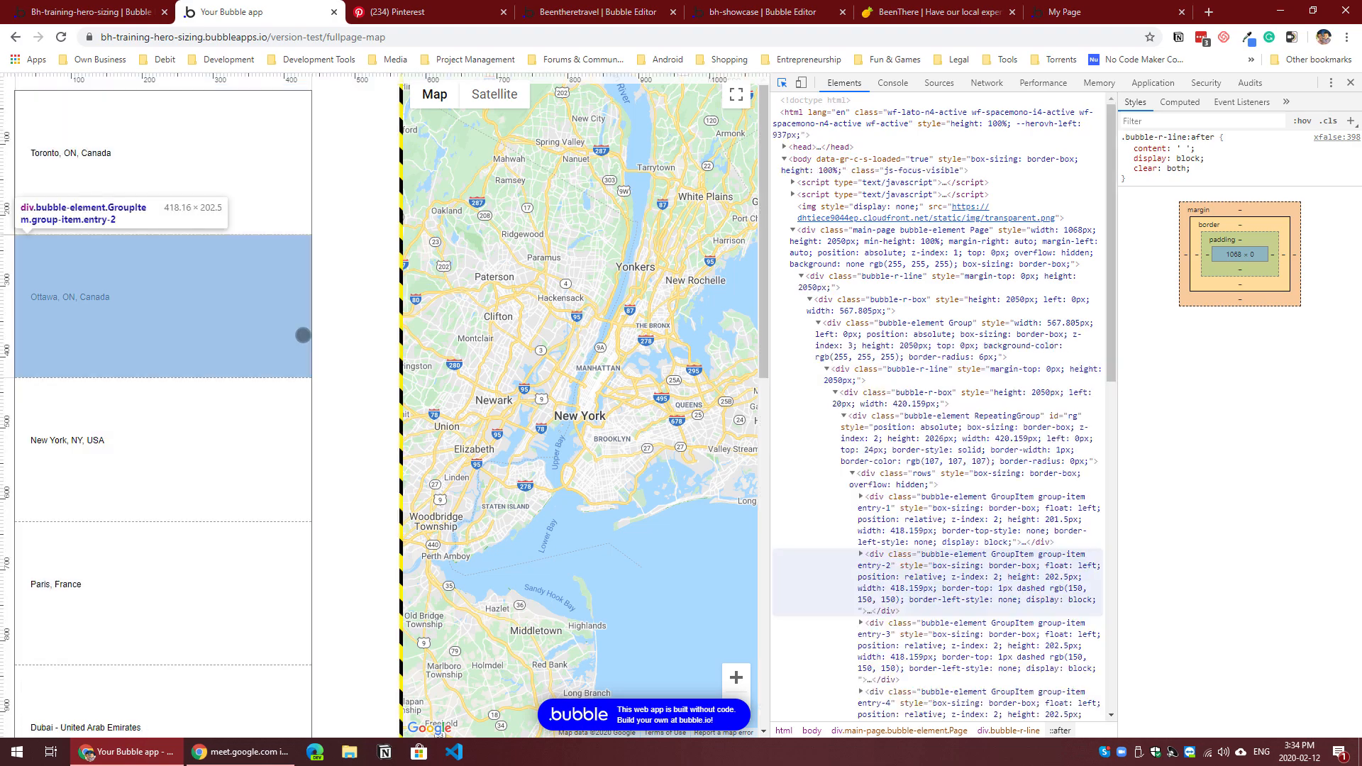
left_click(301, 334)
left_click(996, 266)
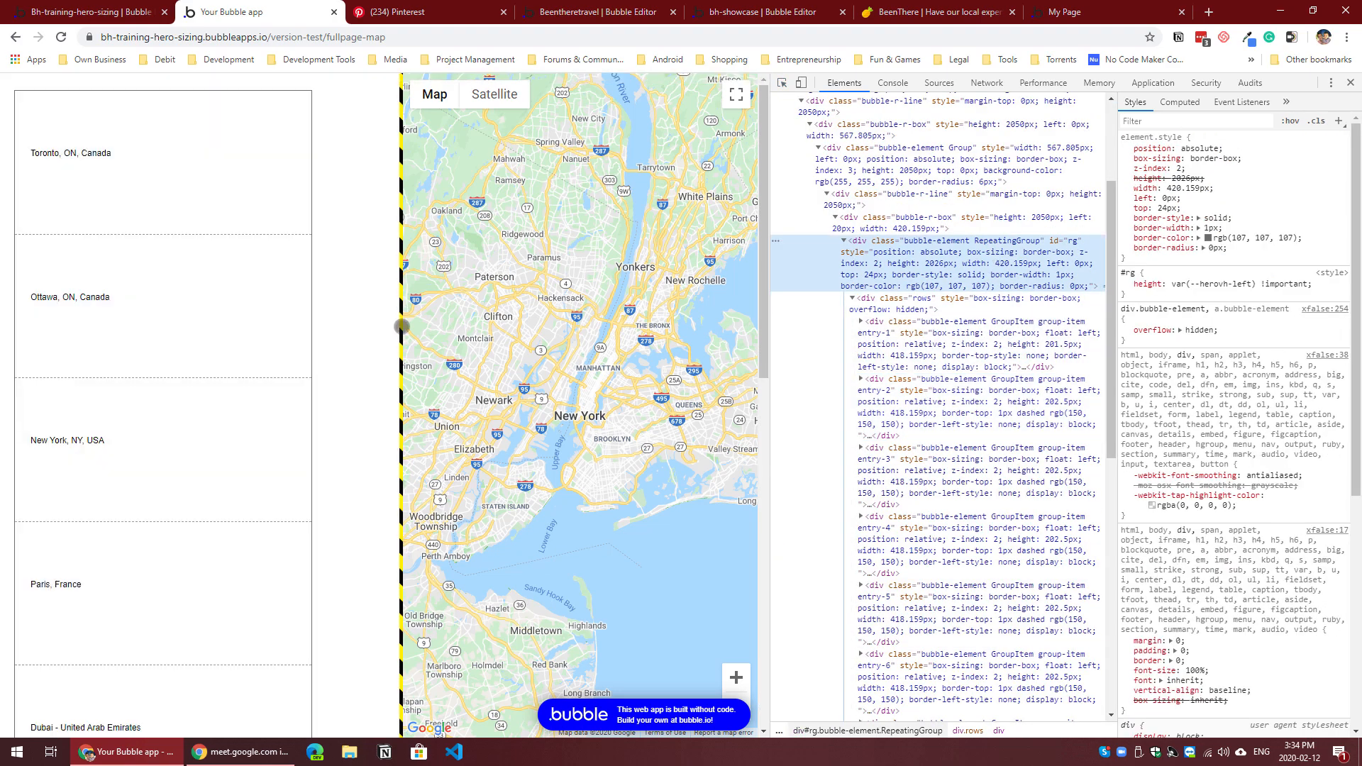
scroll(348, 310, "down", 6)
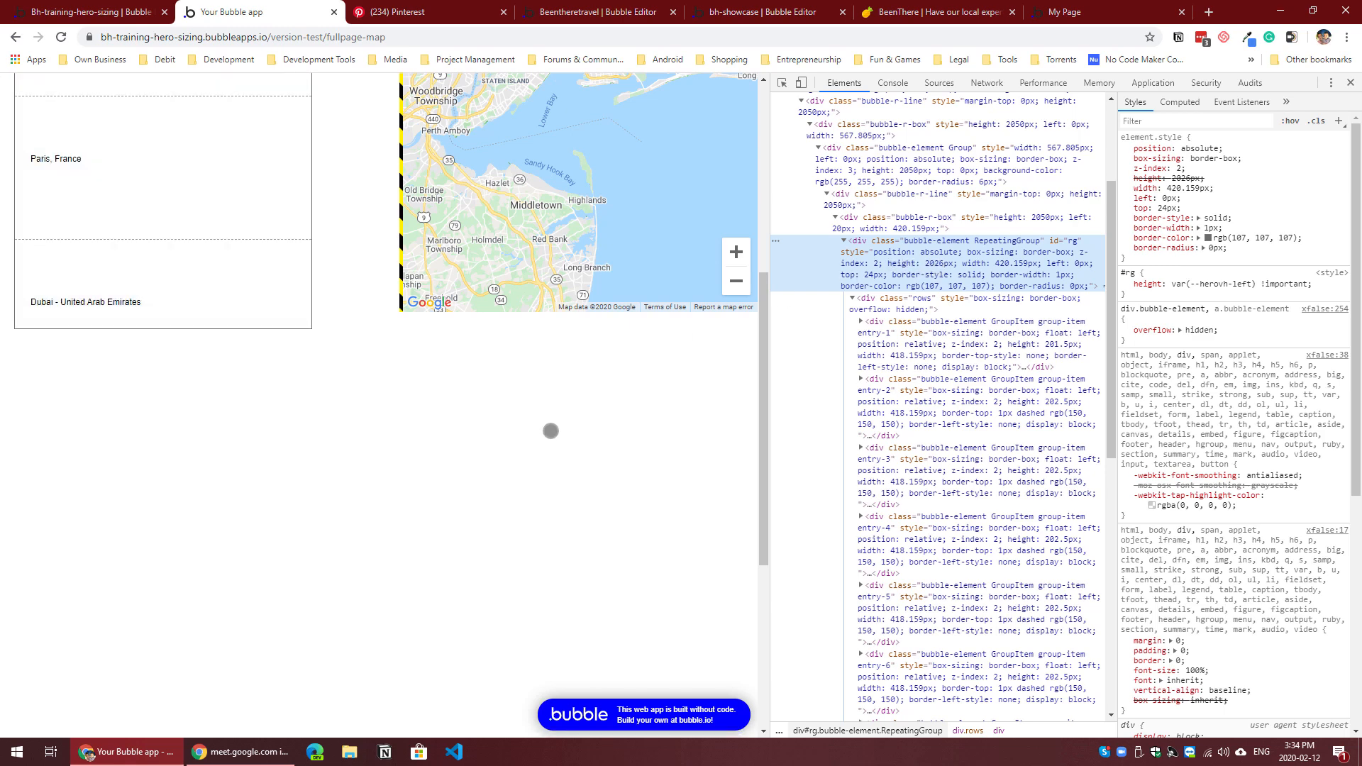
scroll(551, 429, "up", 5)
Step: Set the inline height of the bubble-r-line div wrapping the list to 100vh and scroll the preview to check it
left_click(782, 82)
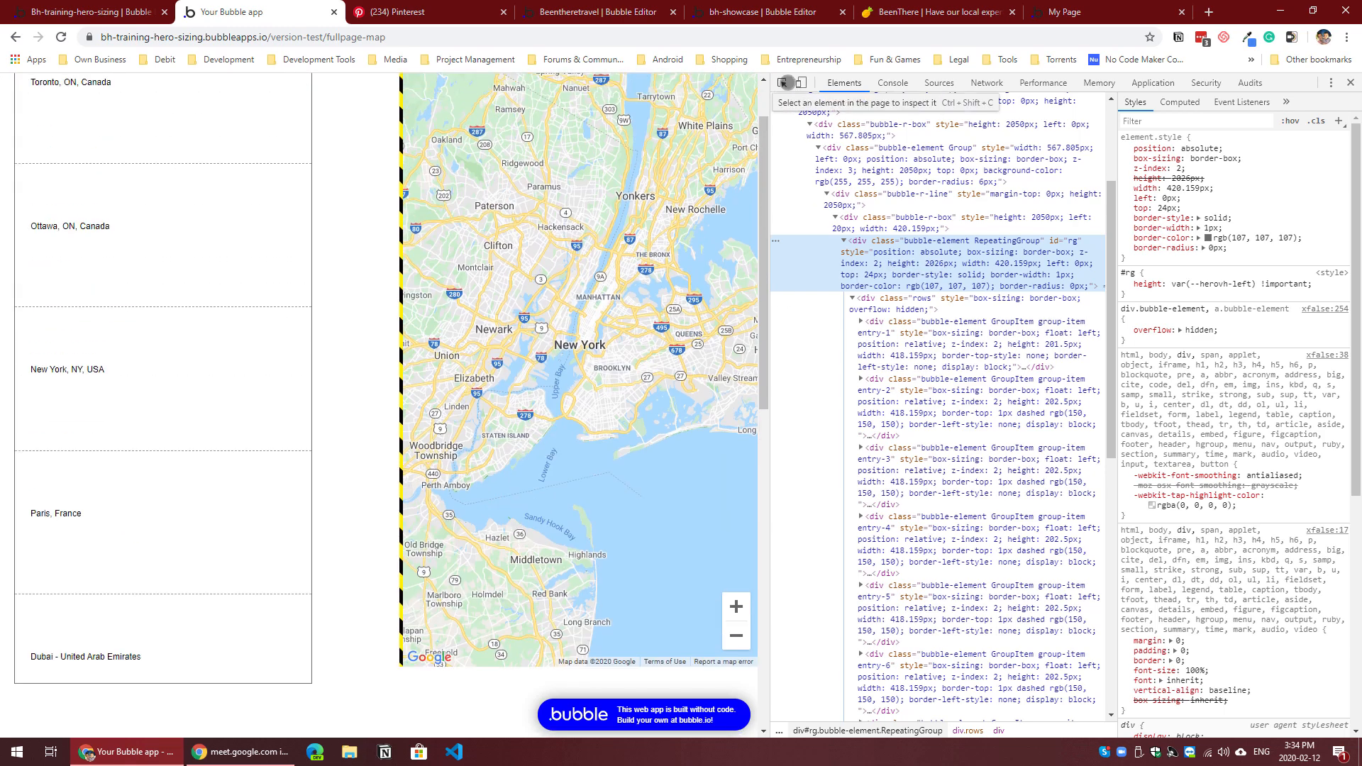
left_click(361, 305)
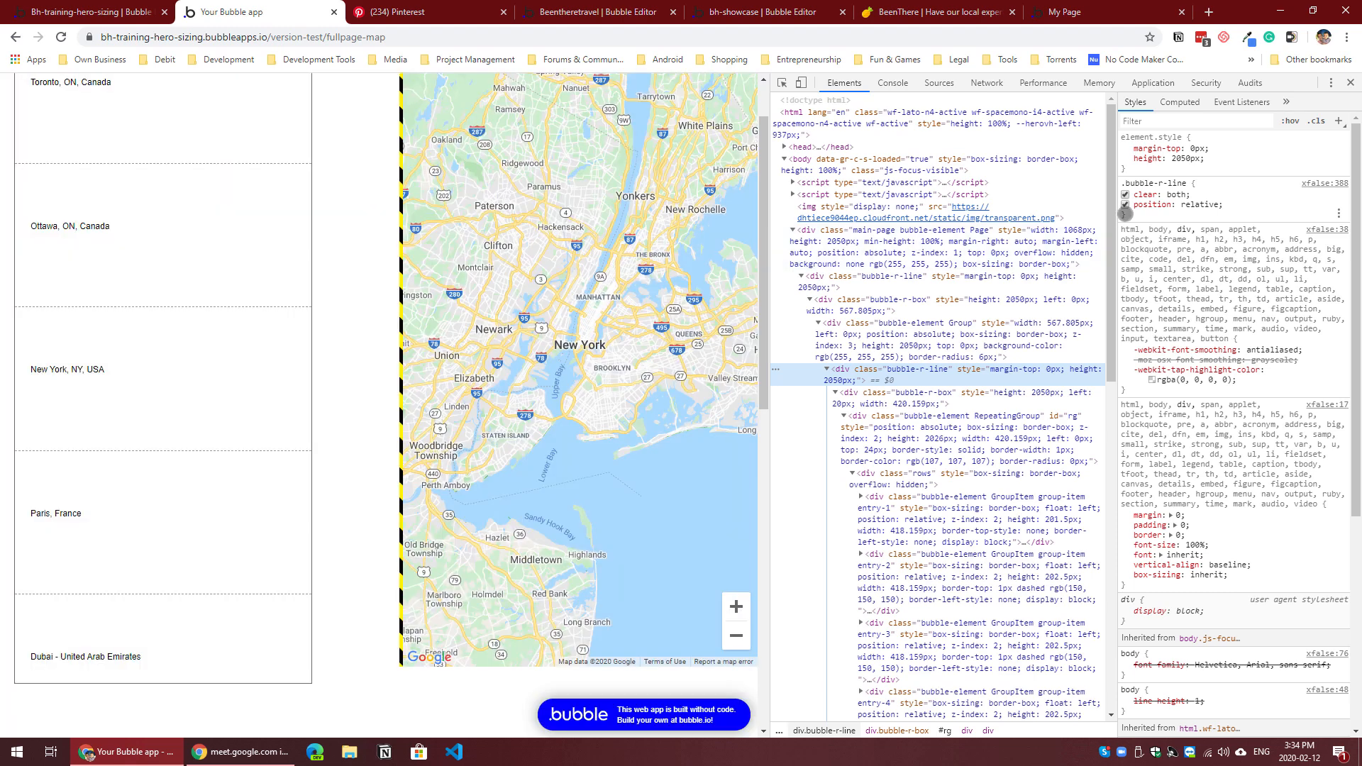
left_click(1183, 159)
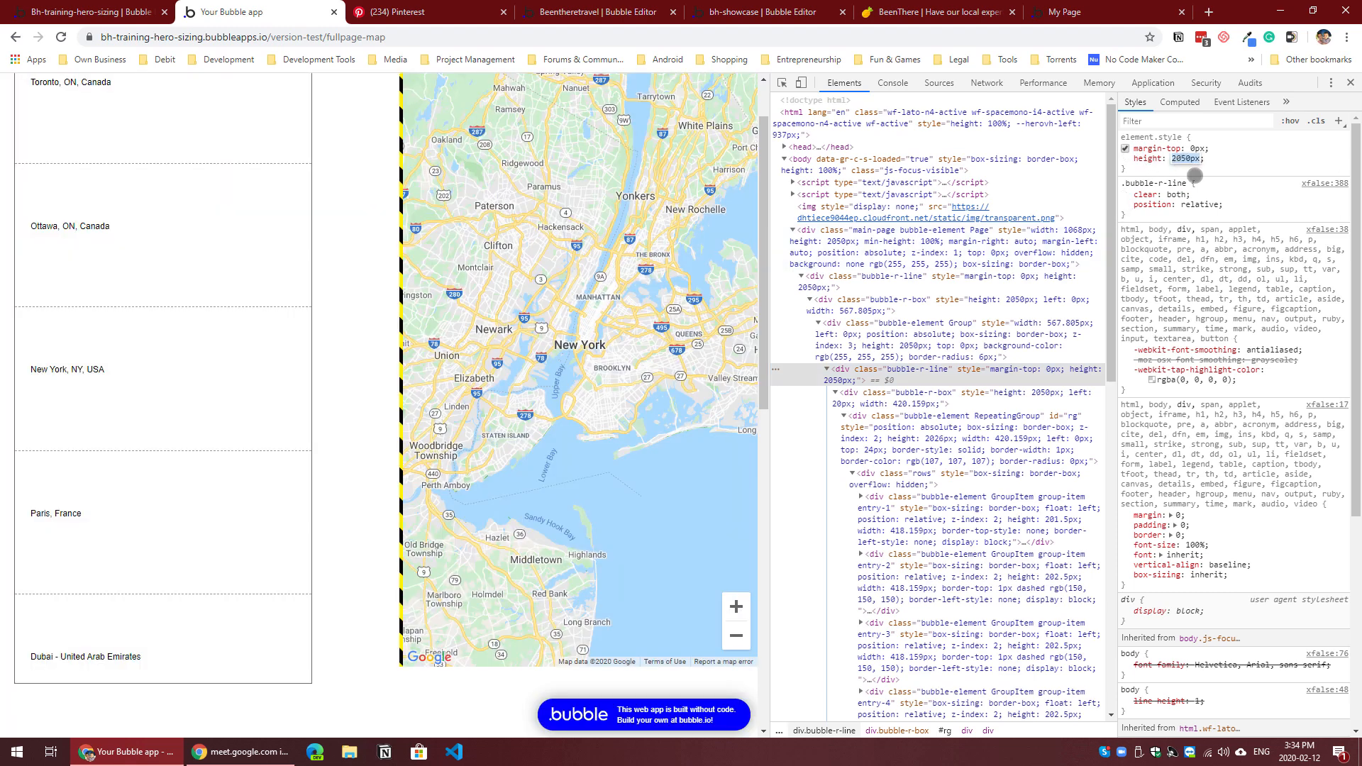
type("100vh")
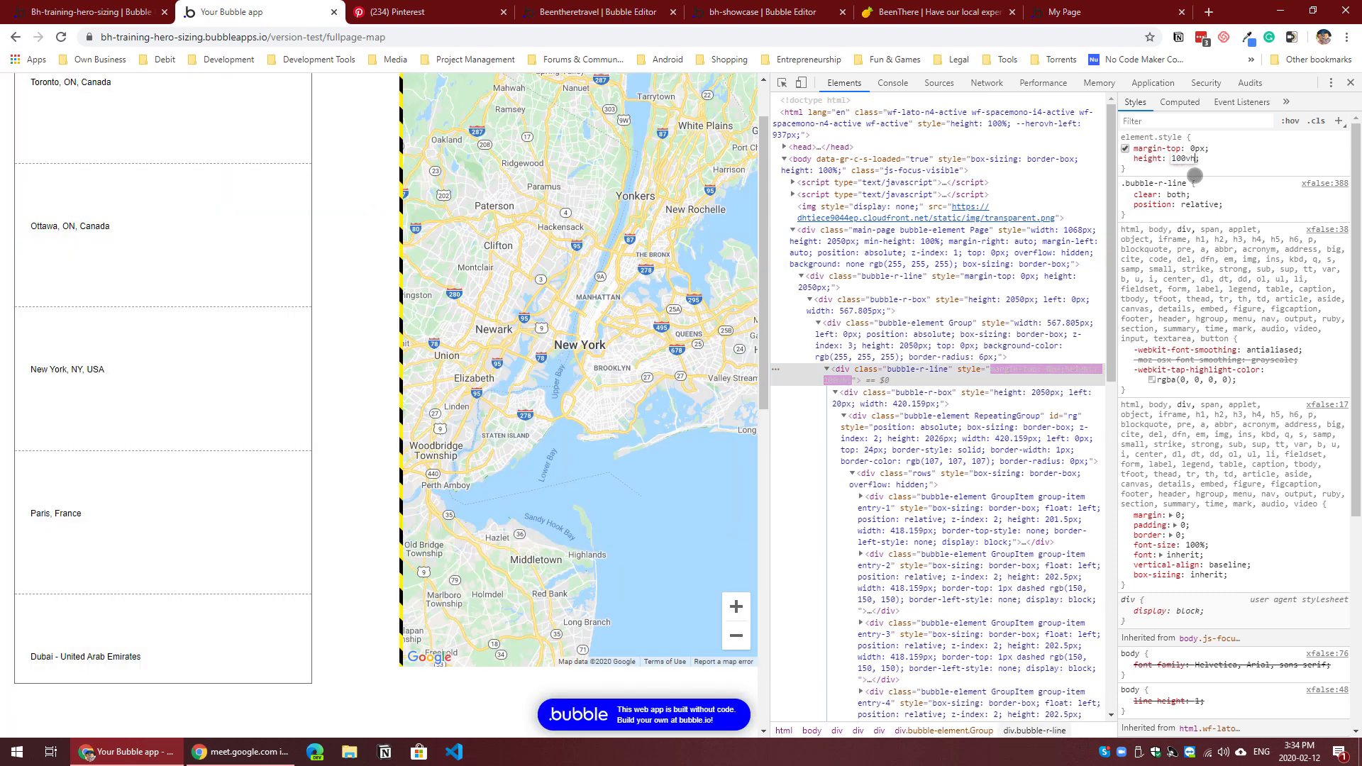
key("Return")
scroll(407, 528, "down", 3)
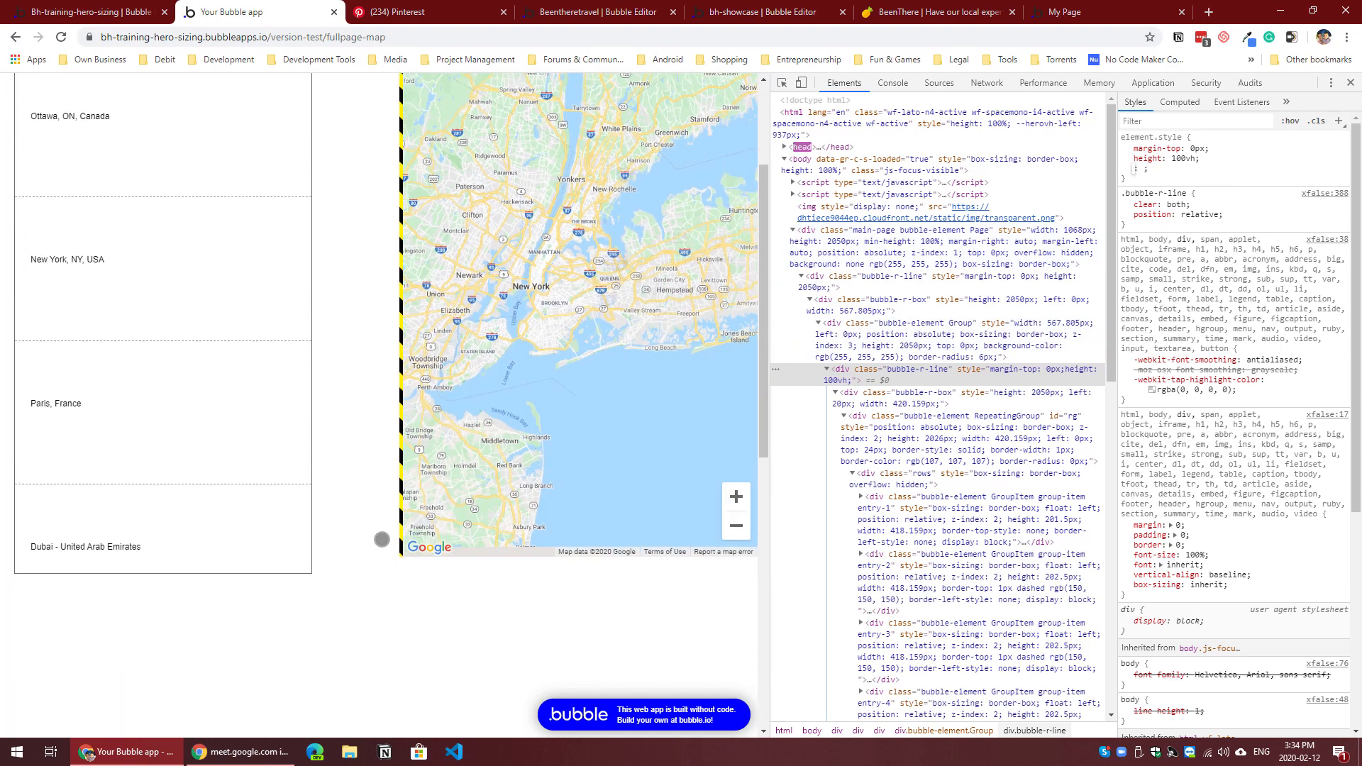
scroll(345, 547, "up", 3)
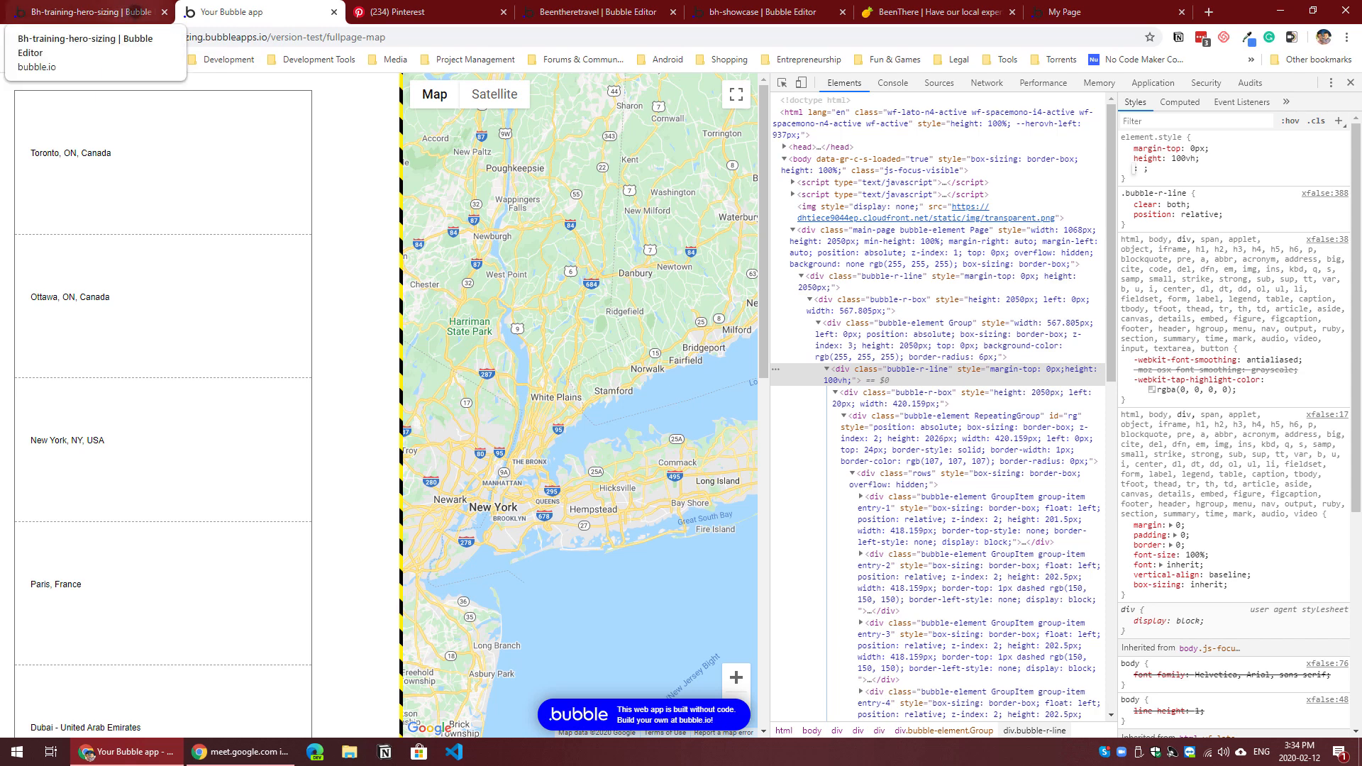
Step: Review the page, Group A and RepeatingGroup Locations properties in the editor against the element structure inspected in the preview
left_click(135, 12)
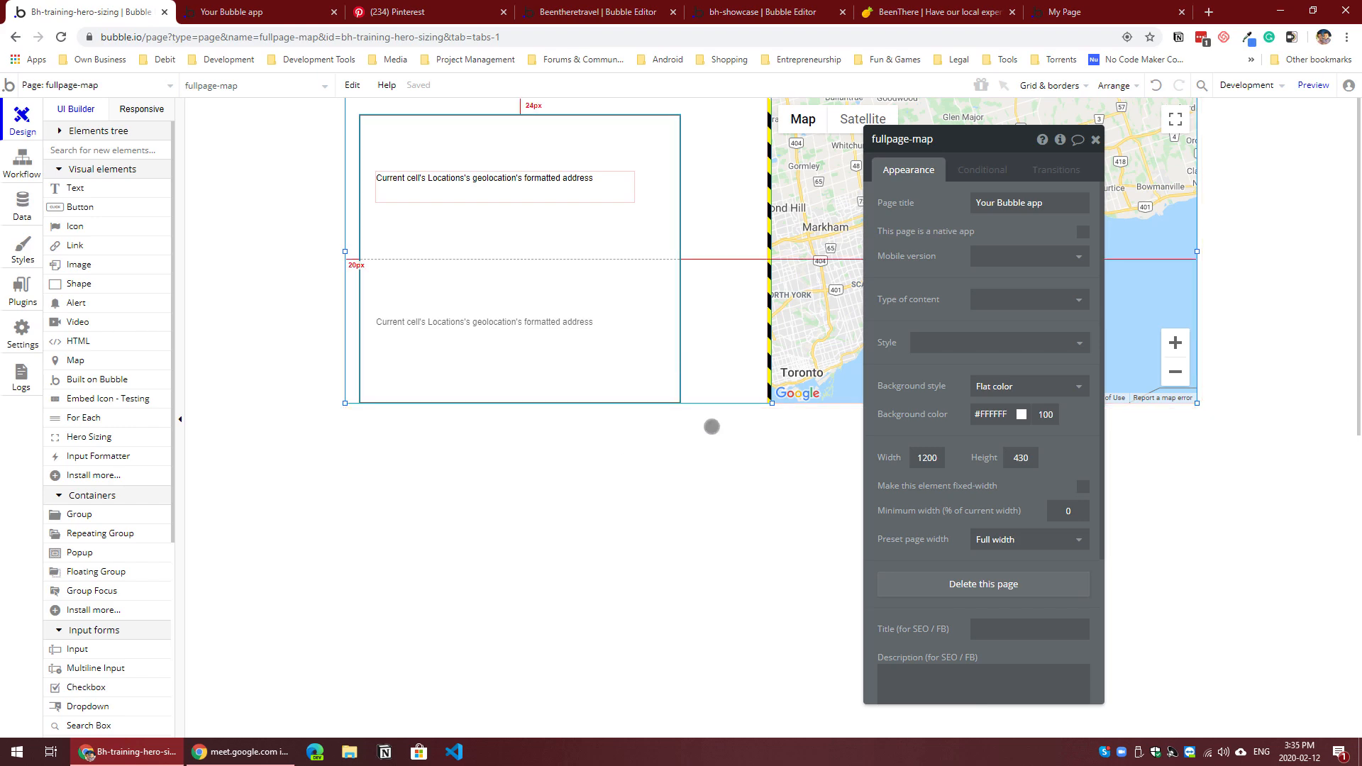
left_click(258, 16)
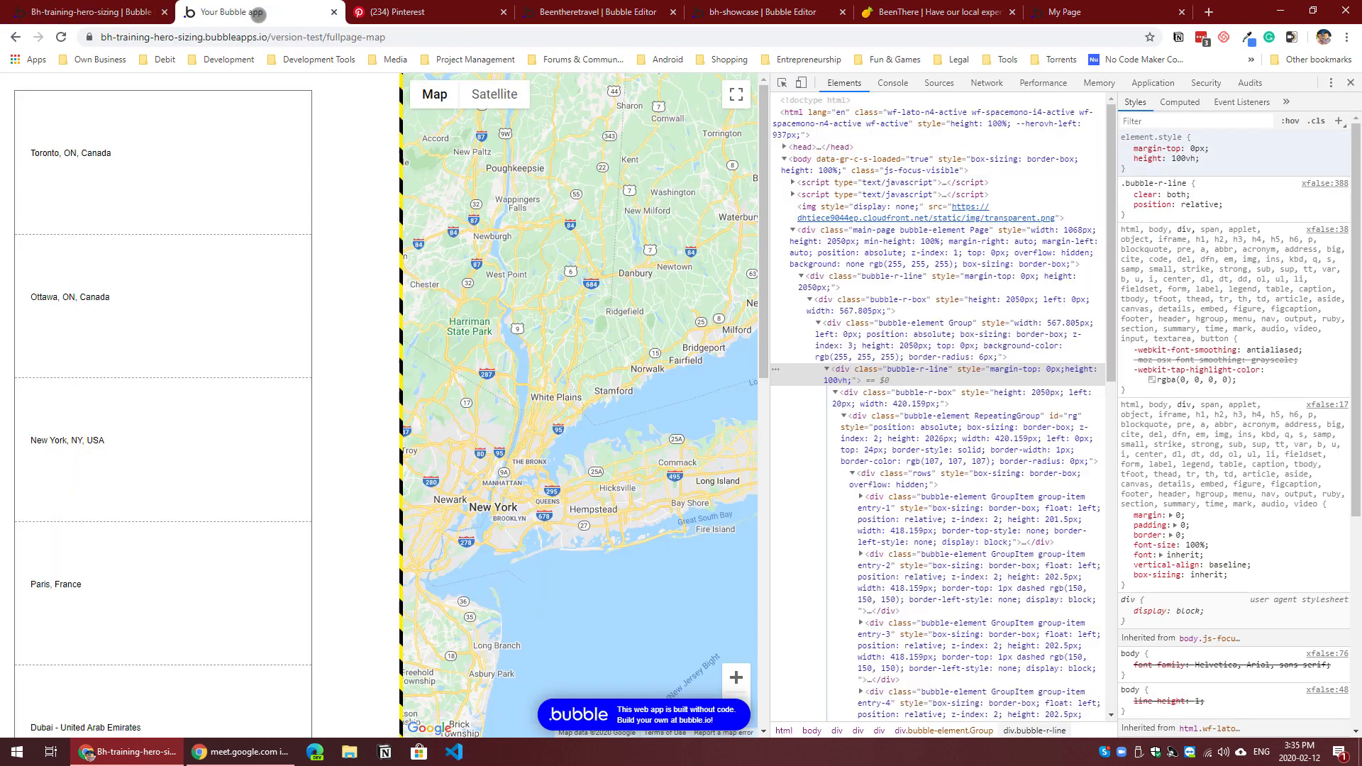
left_click(92, 12)
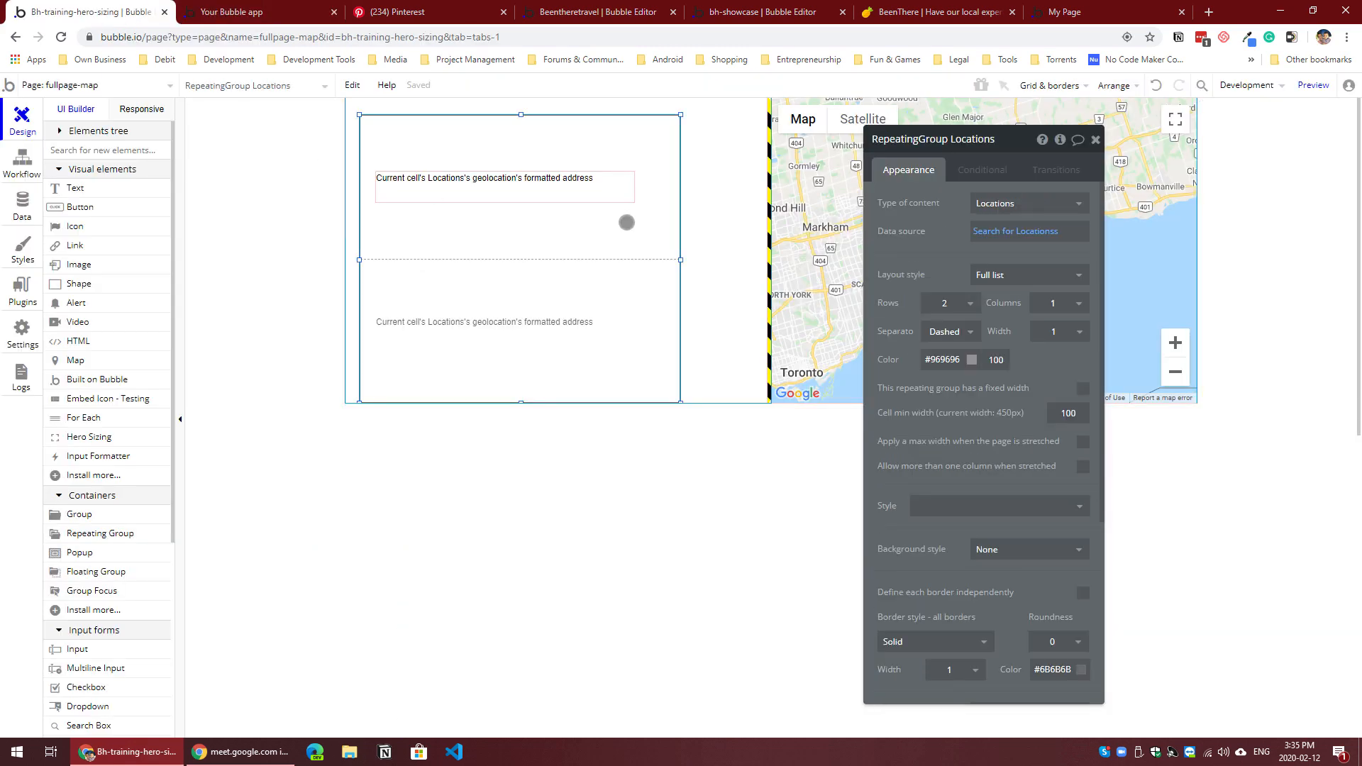
left_click(736, 323)
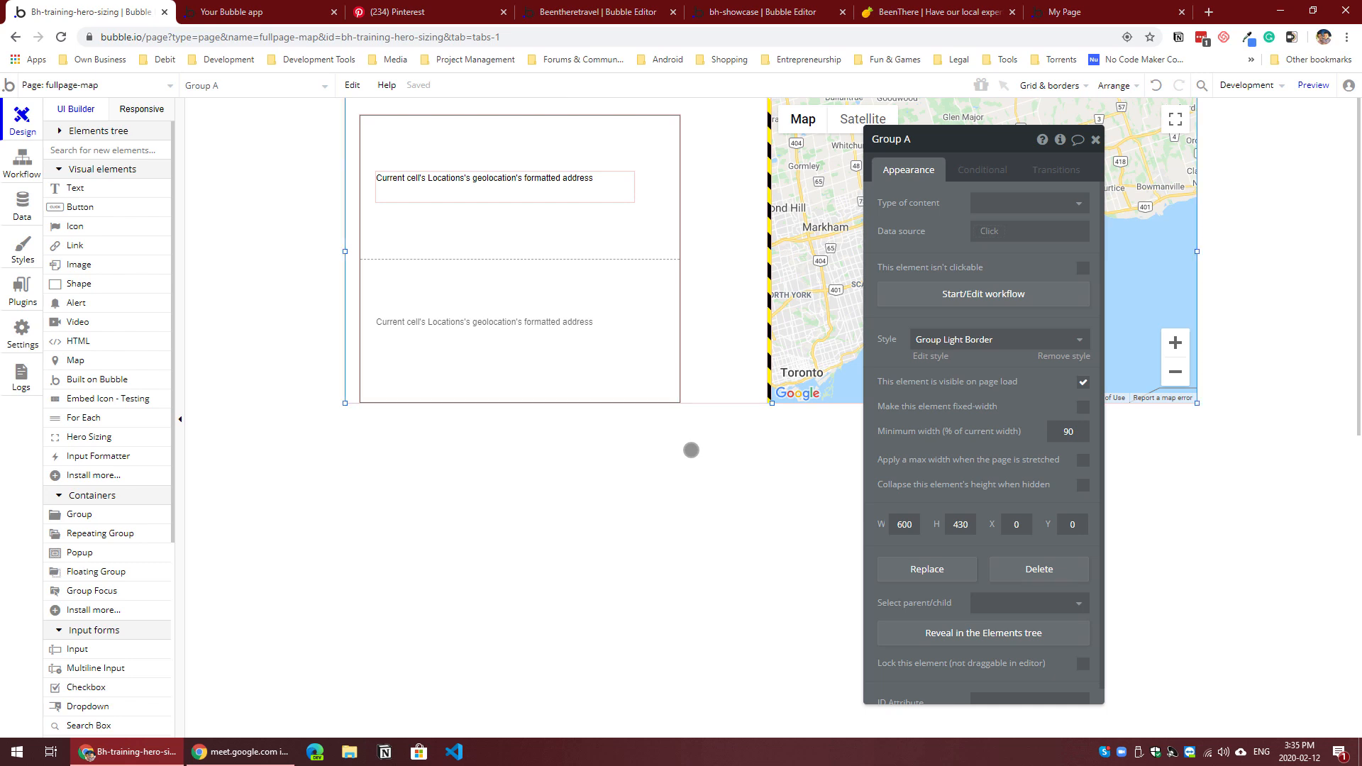
left_click(691, 450)
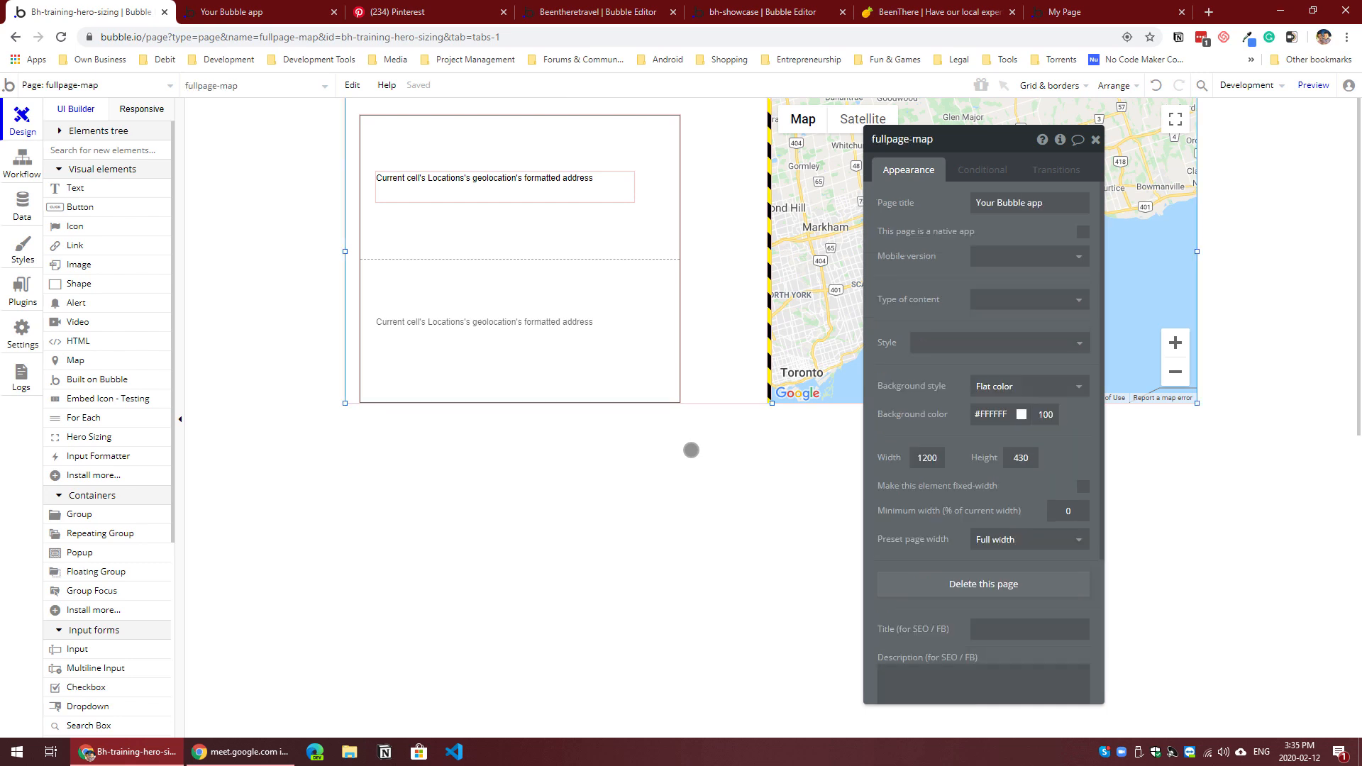
left_click(638, 347)
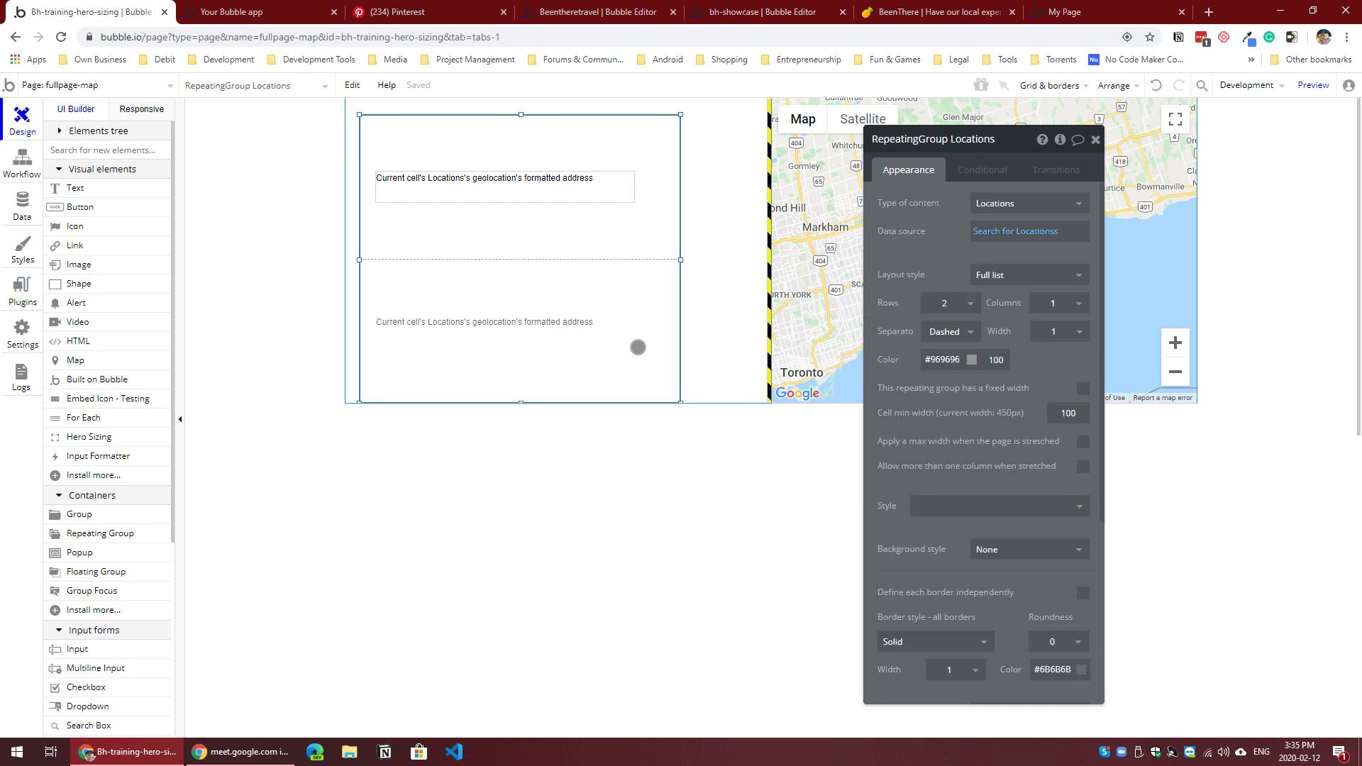
left_click(718, 332)
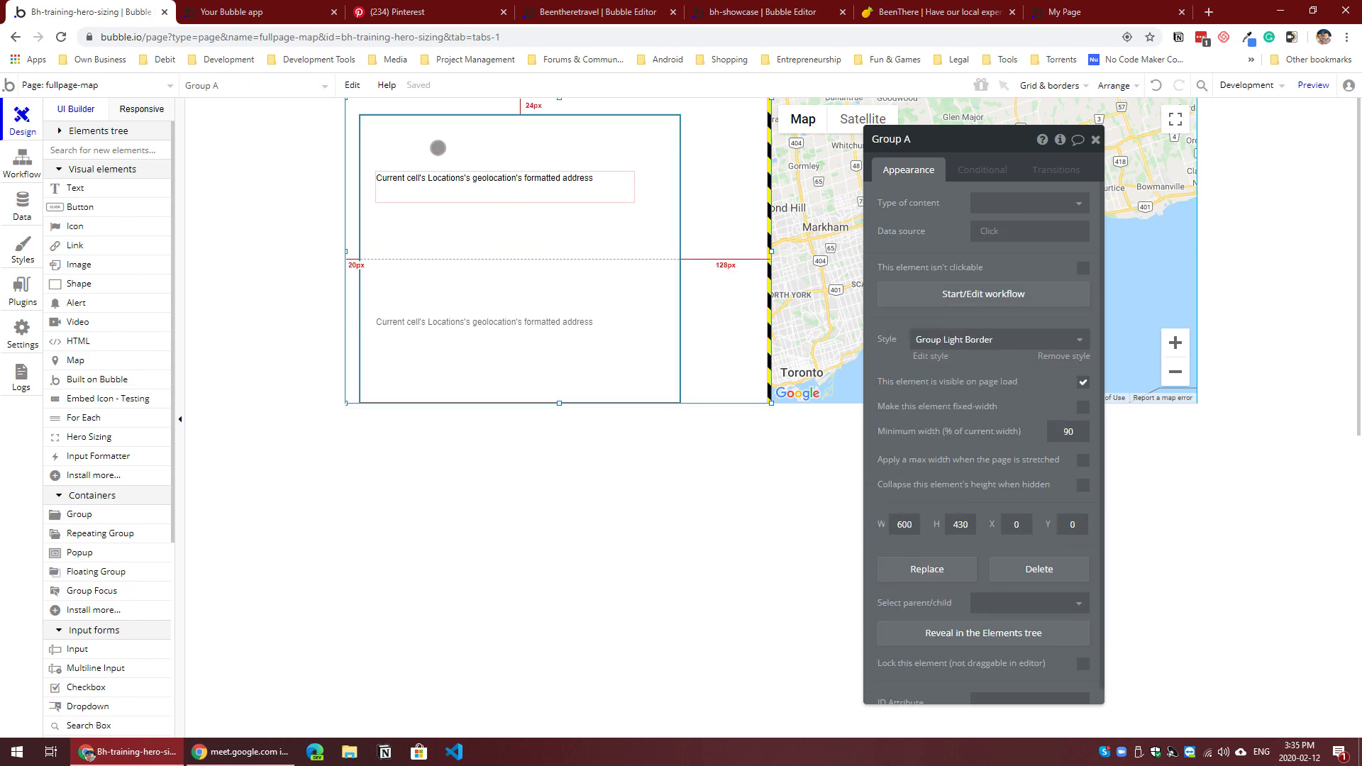
key("ctrl+Tab")
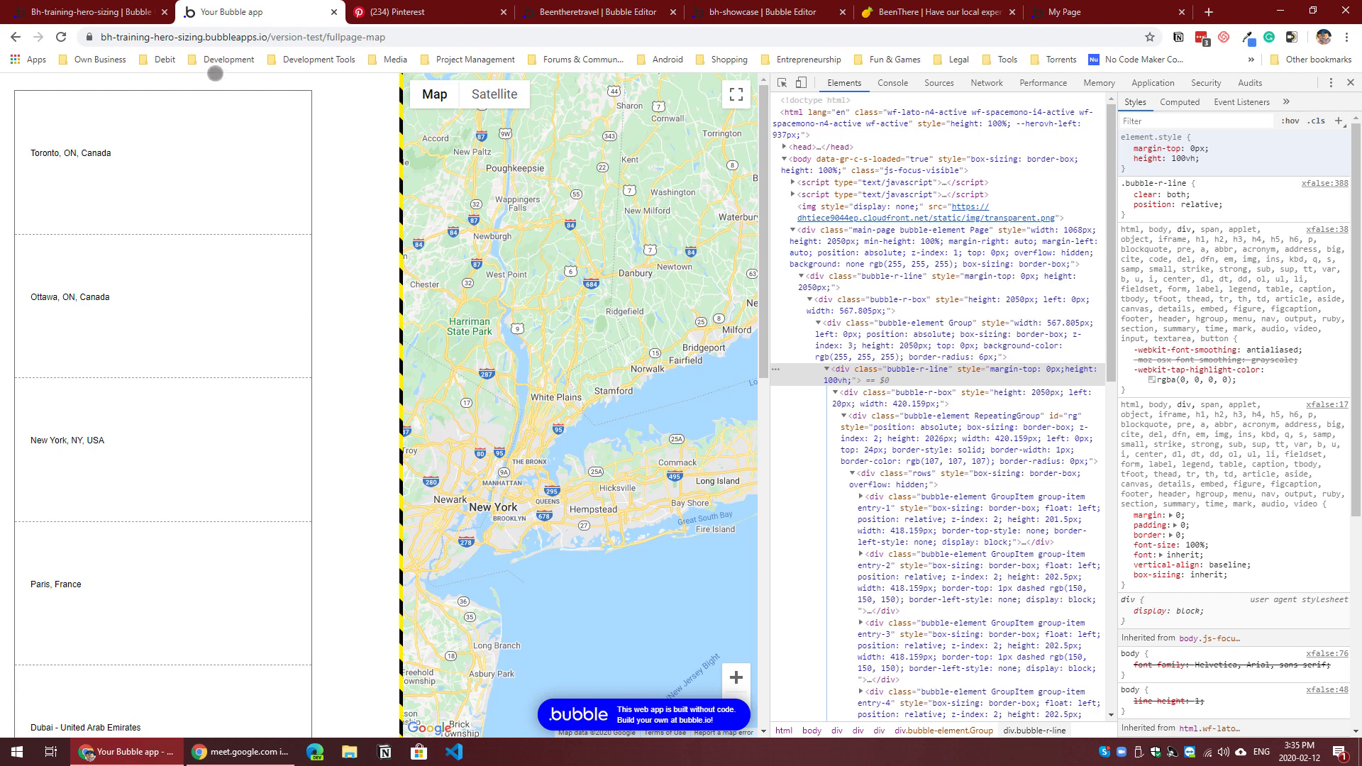
Step: Set the ID attribute of Group A, which contains the locations list, to rg-holder
left_click(117, 12)
scroll(964, 548, "down", 1)
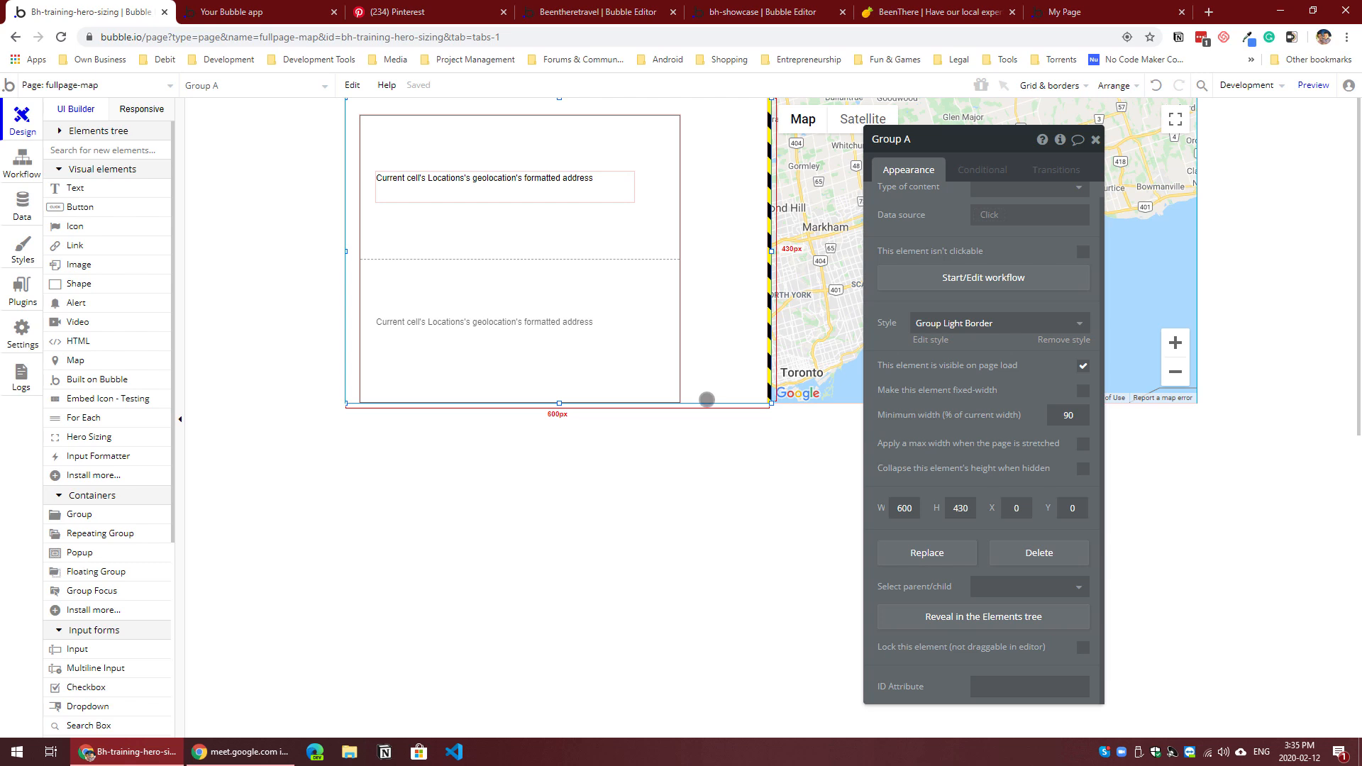
left_click(1001, 685)
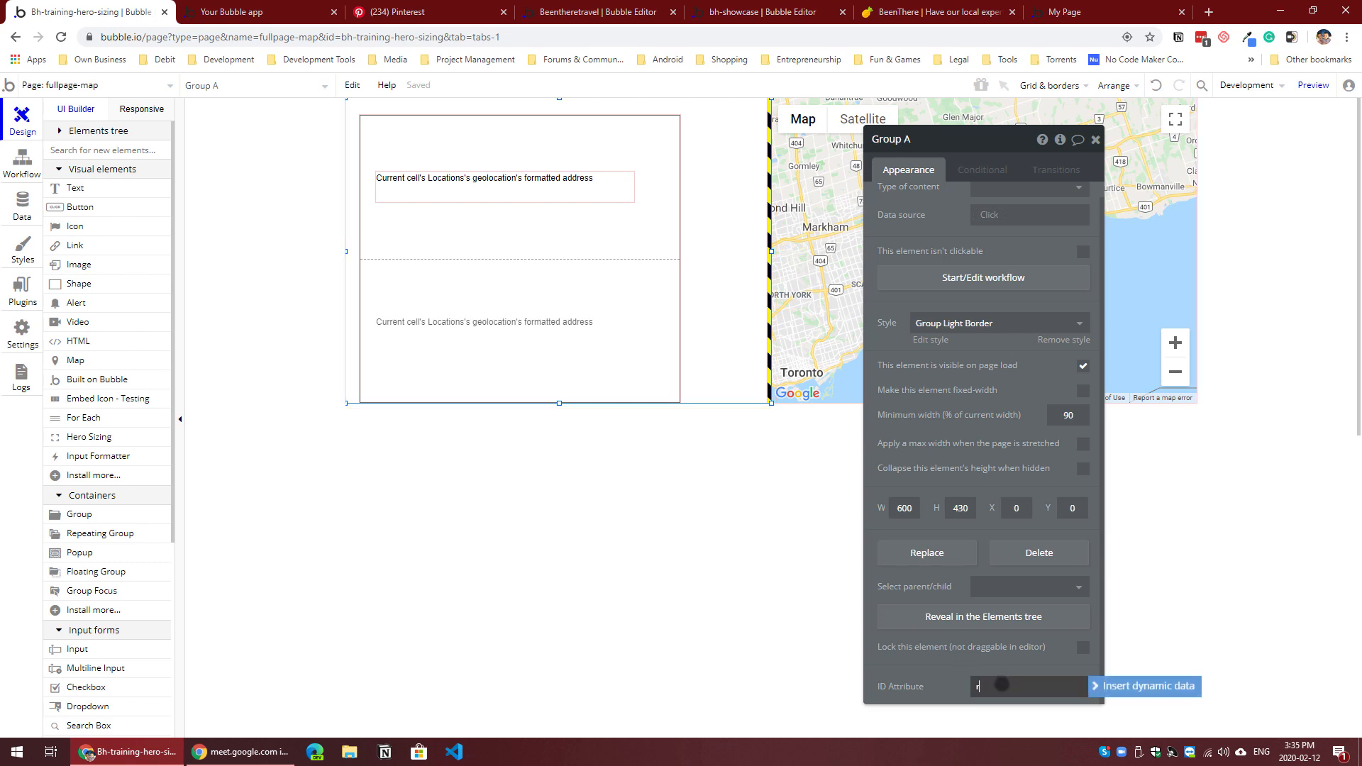
type("rg-holder")
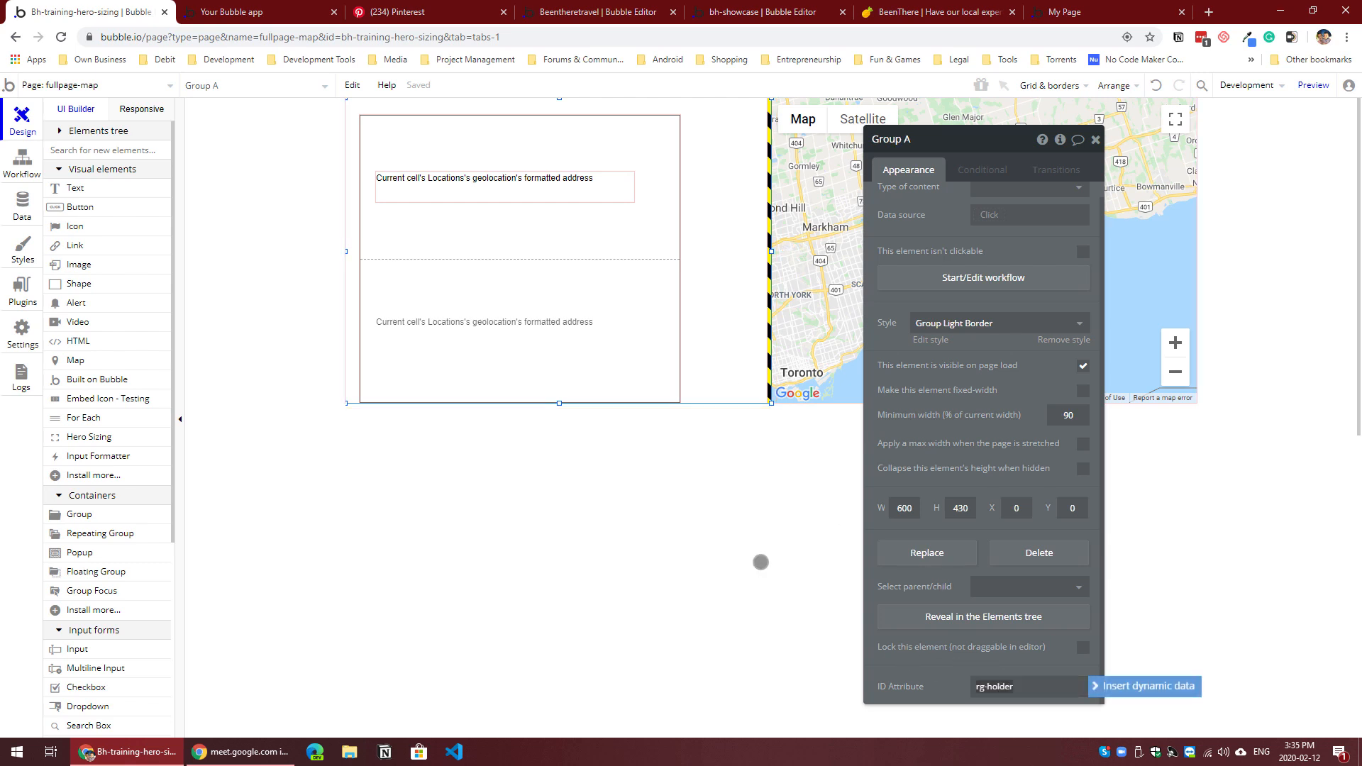
Step: Set the ID attribute of the fullpage-map page to page
left_click(759, 563)
scroll(1012, 638, "down", 5)
left_click(990, 643)
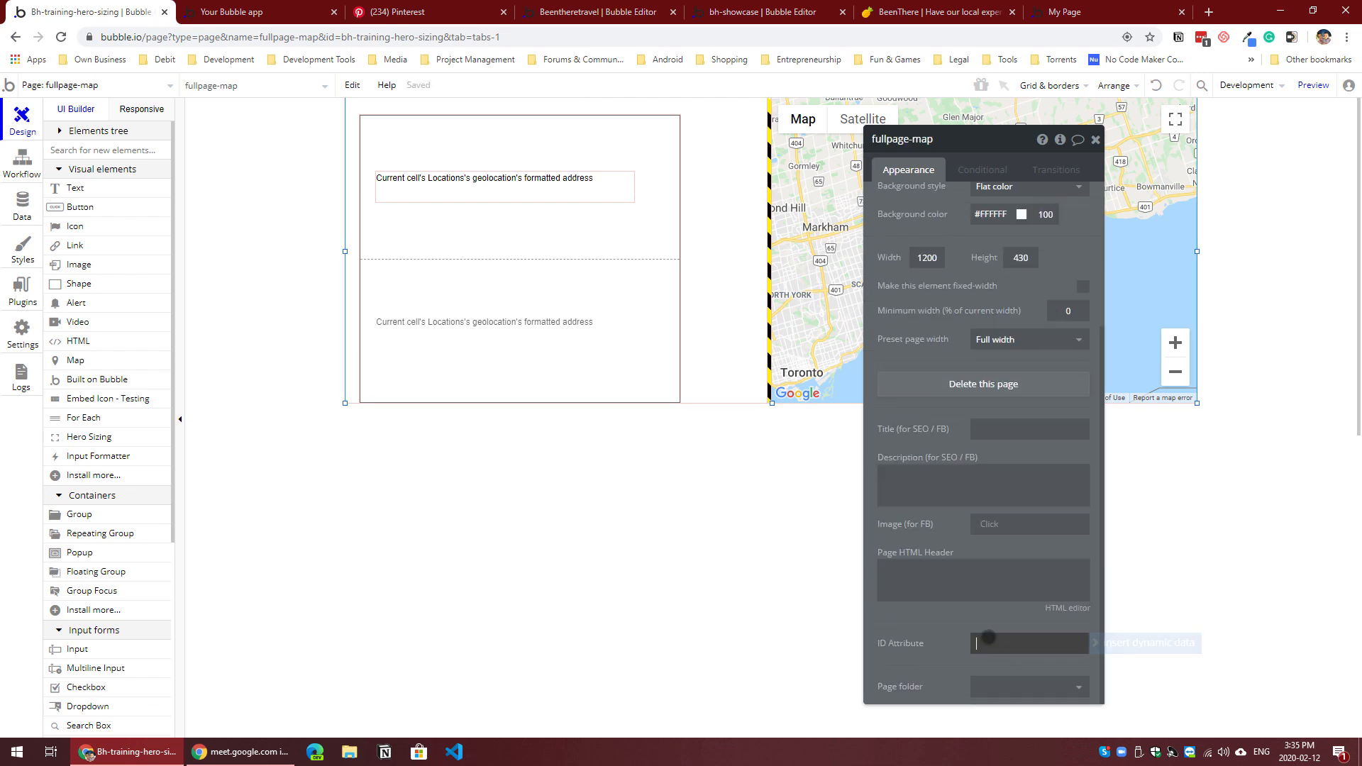
type("page")
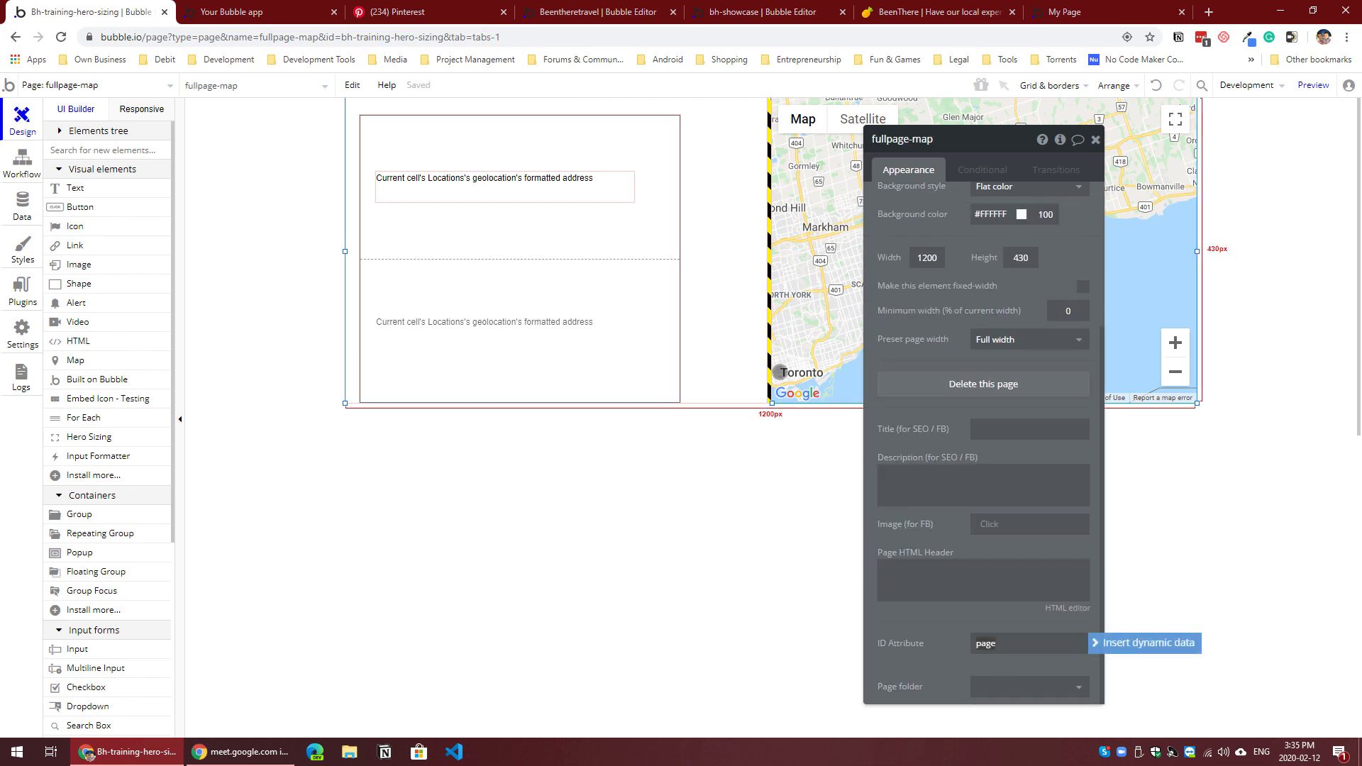
Step: Extend the Match My Height list of HeroSizing A to map,rg,rg-holder,page
left_click(769, 346)
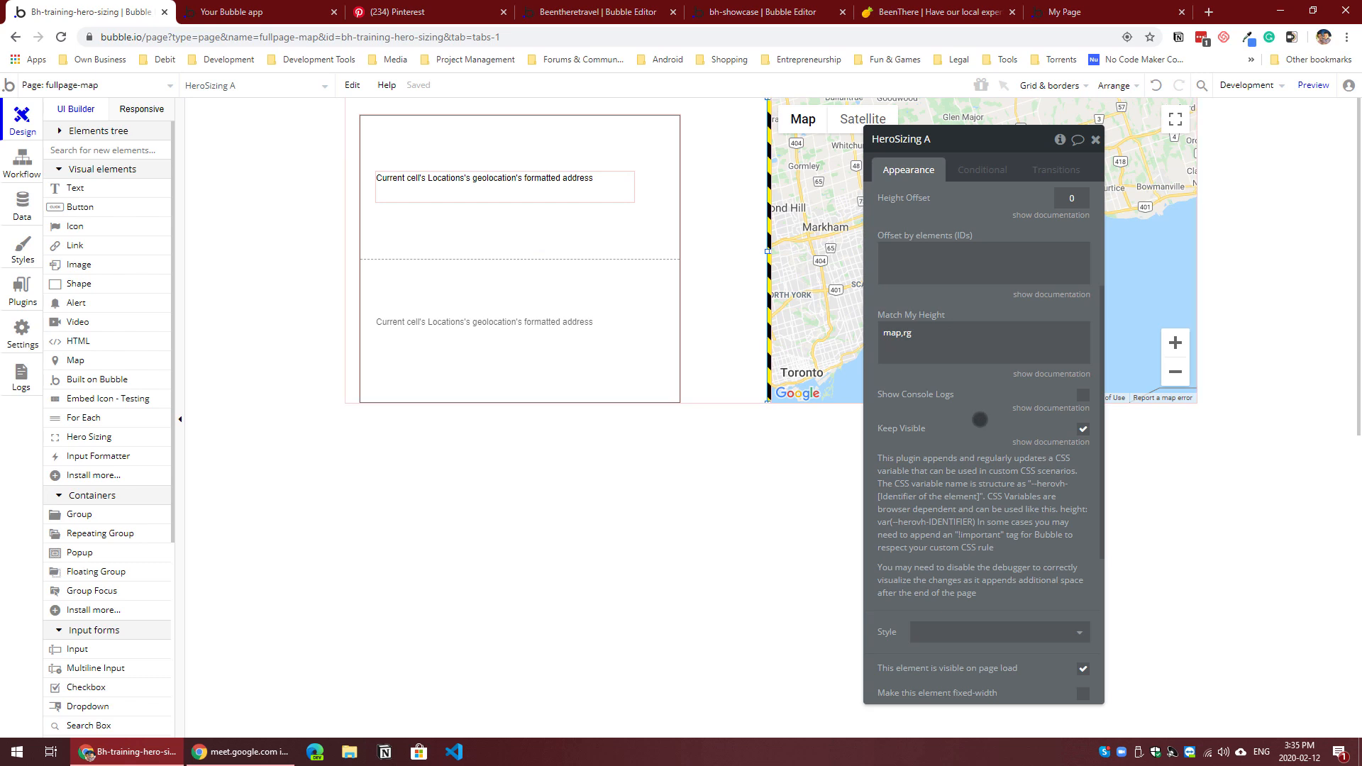
scroll(937, 527, "up", 3)
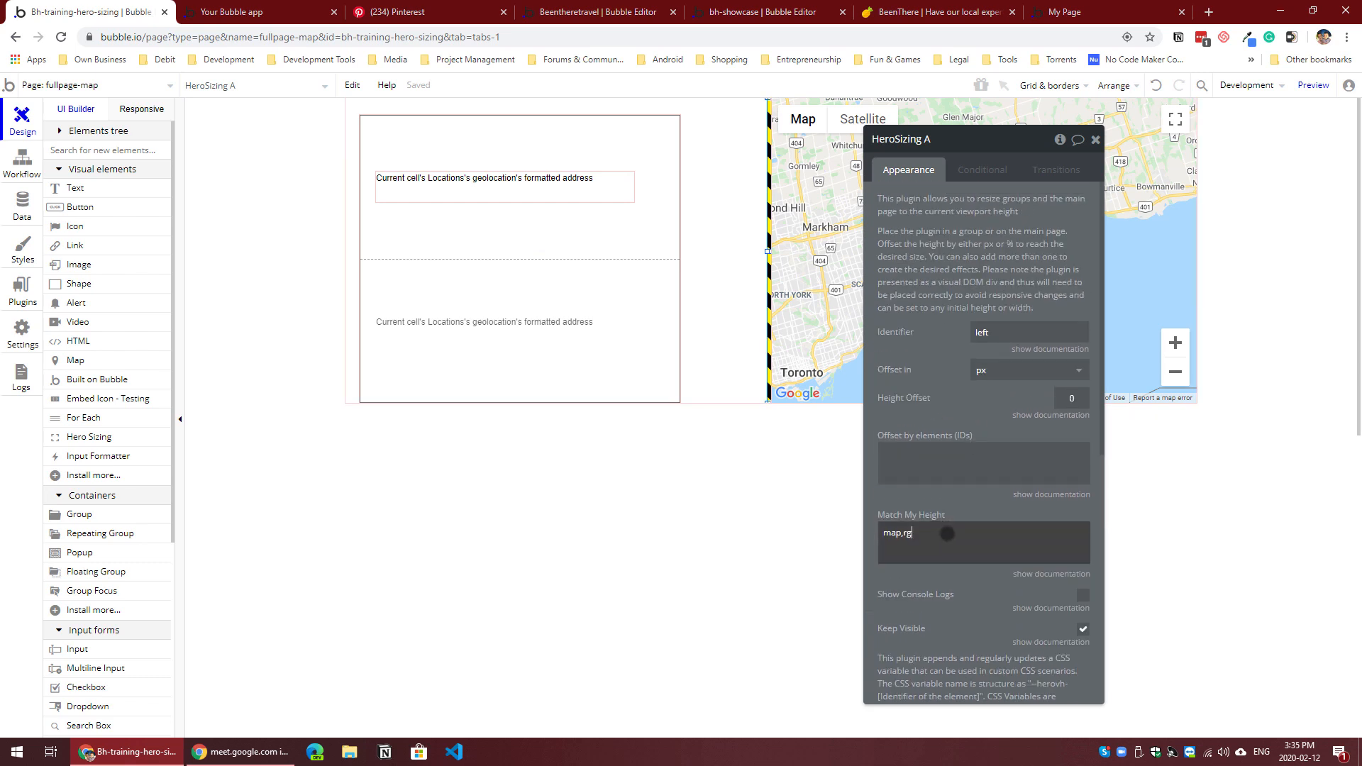
left_click(947, 534)
type(",rg")
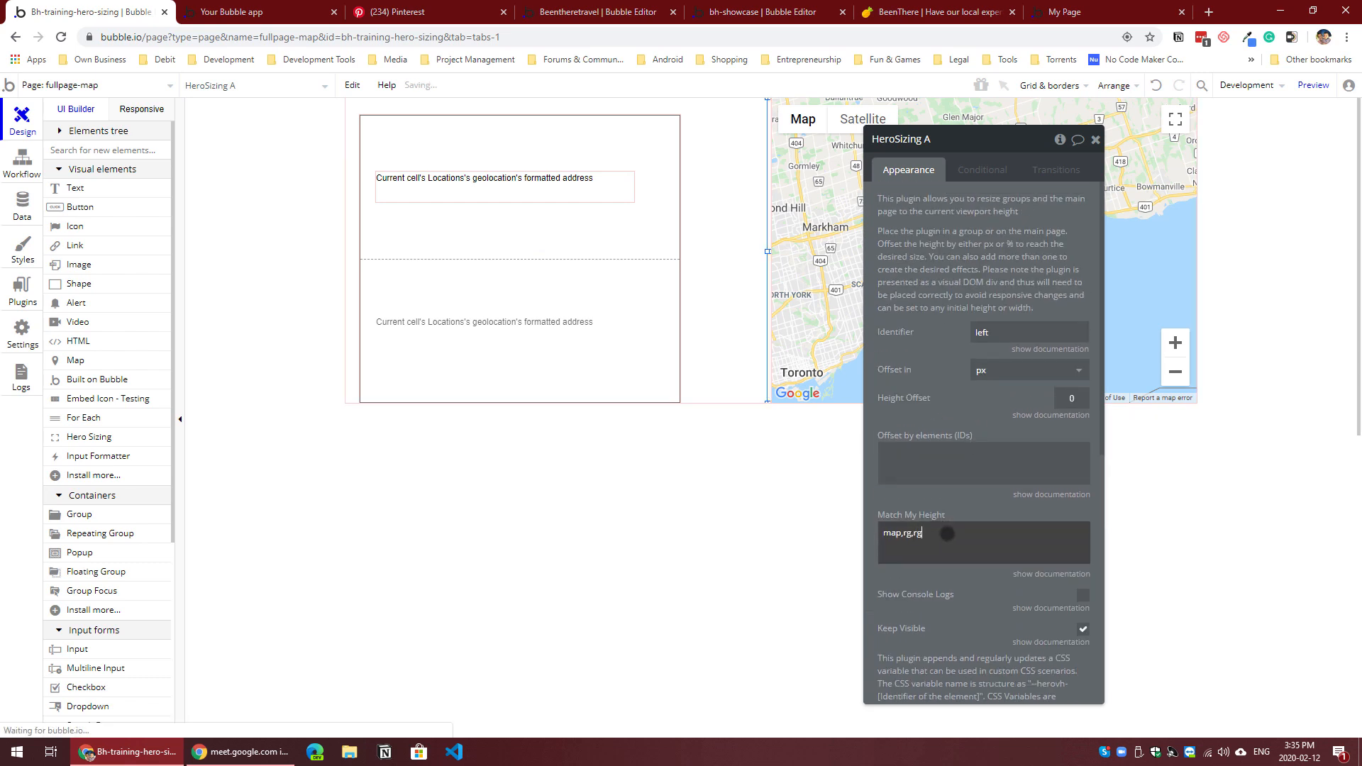
type("-holder,page")
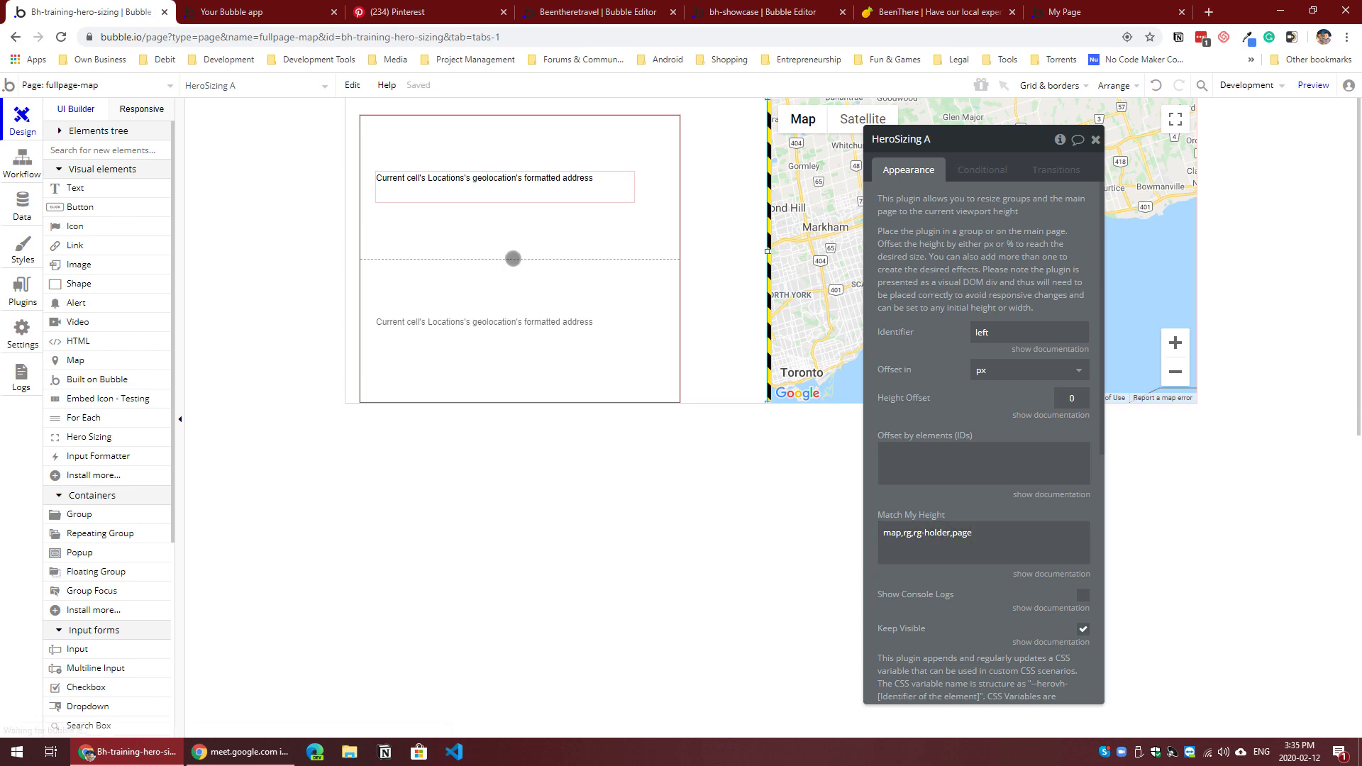
Step: Refresh the fullpage-map preview and inspect the styles of the rg-holder div that contains the locations list
left_click(242, 12)
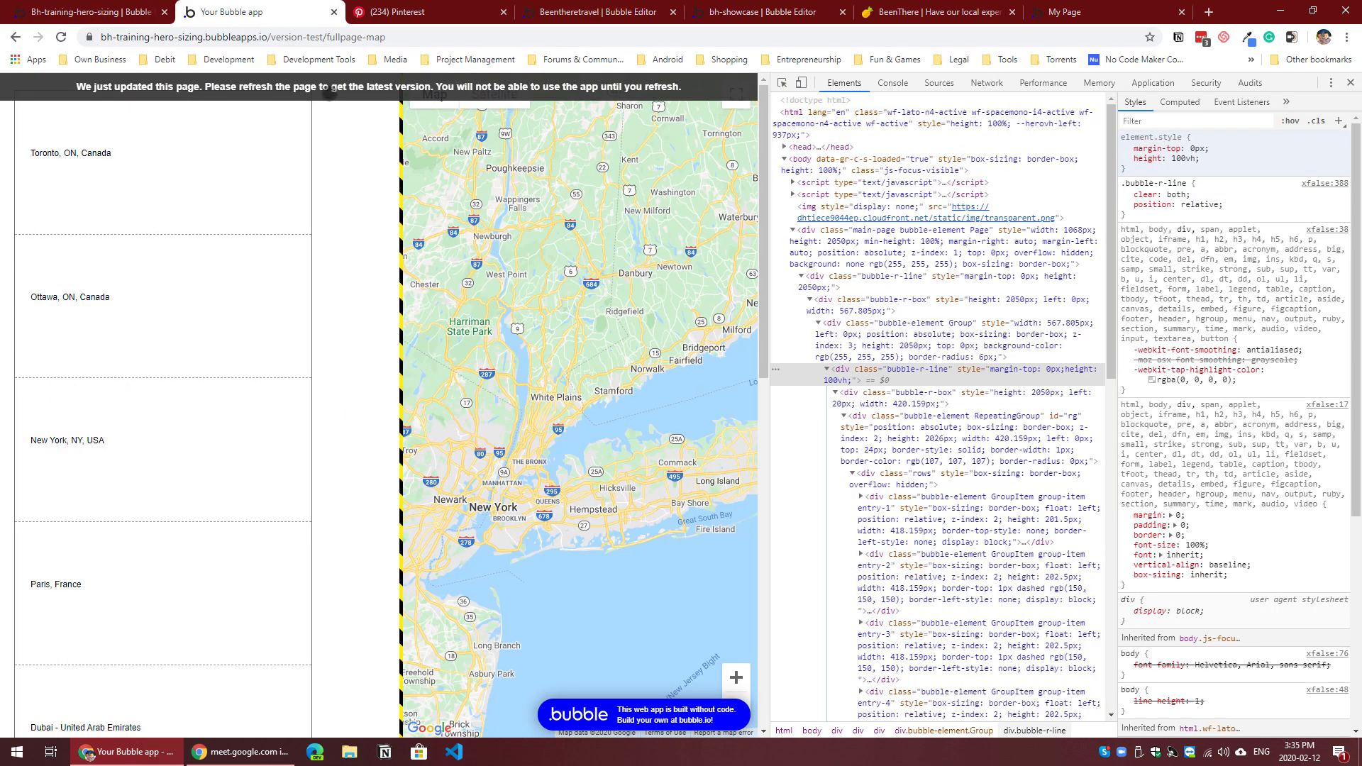
key("F5")
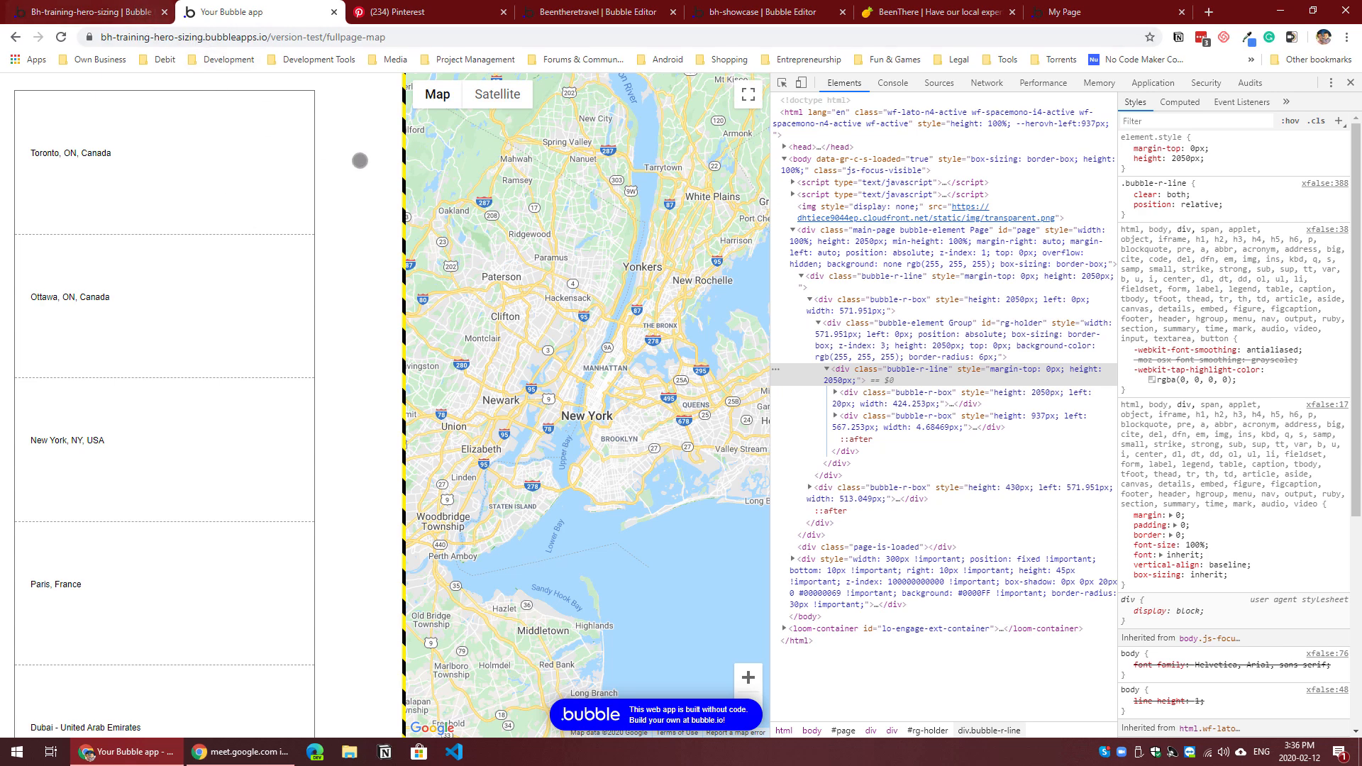
right_click(339, 181)
left_click(402, 395)
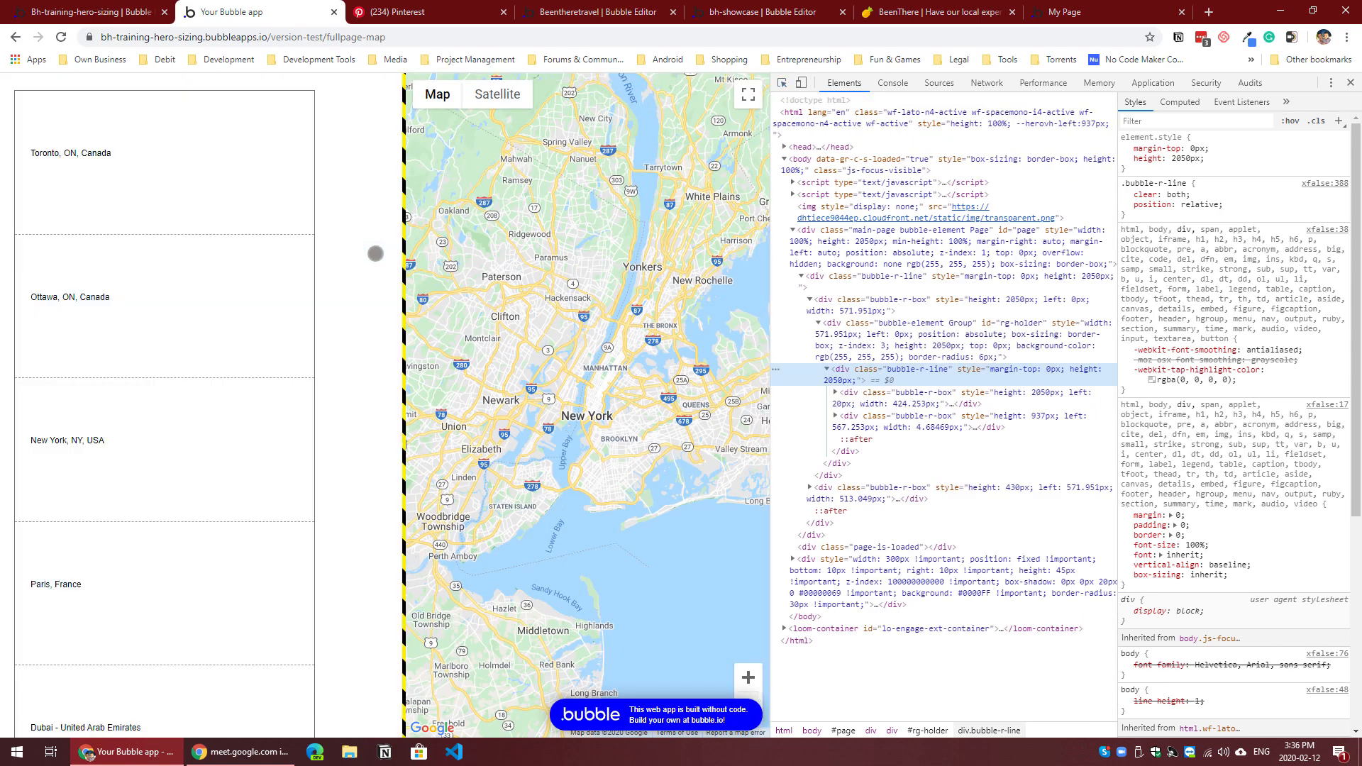
left_click(1152, 215)
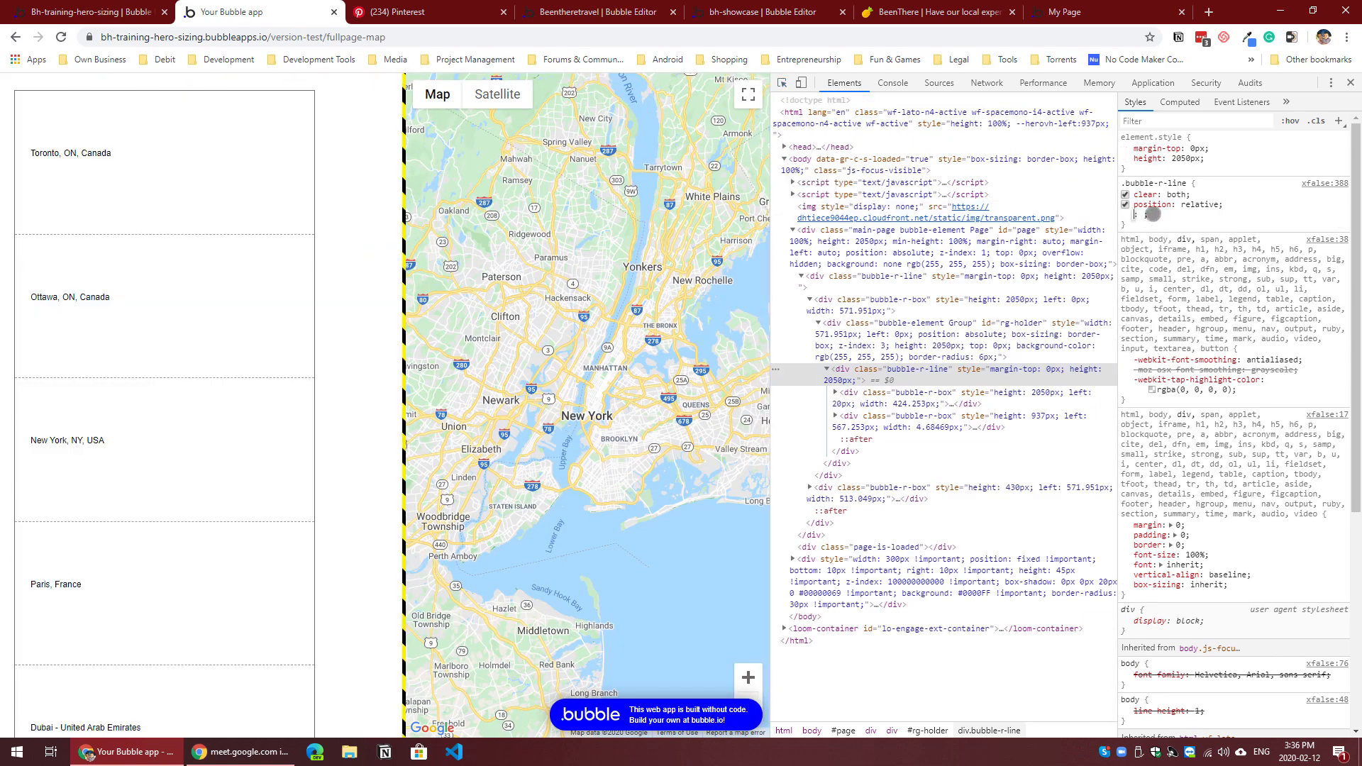
left_click(1144, 169)
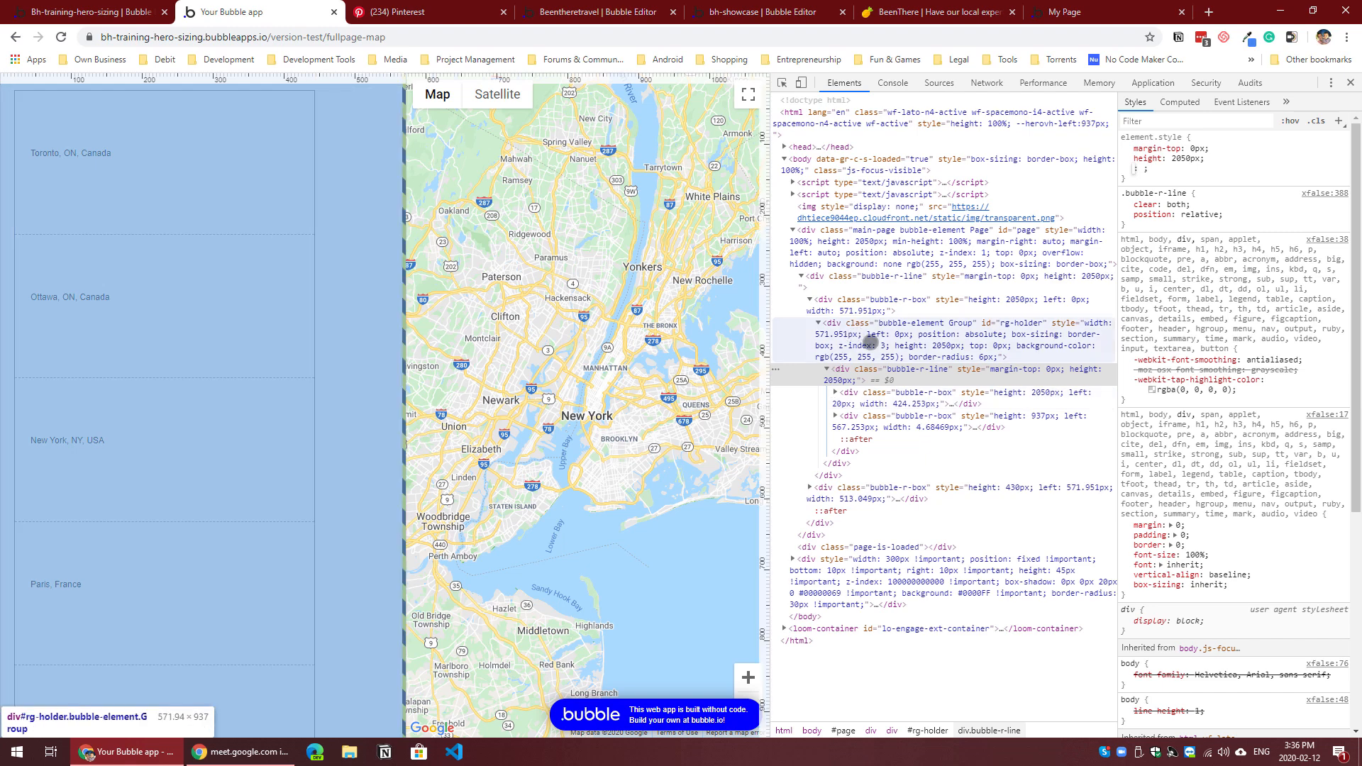
left_click(993, 328)
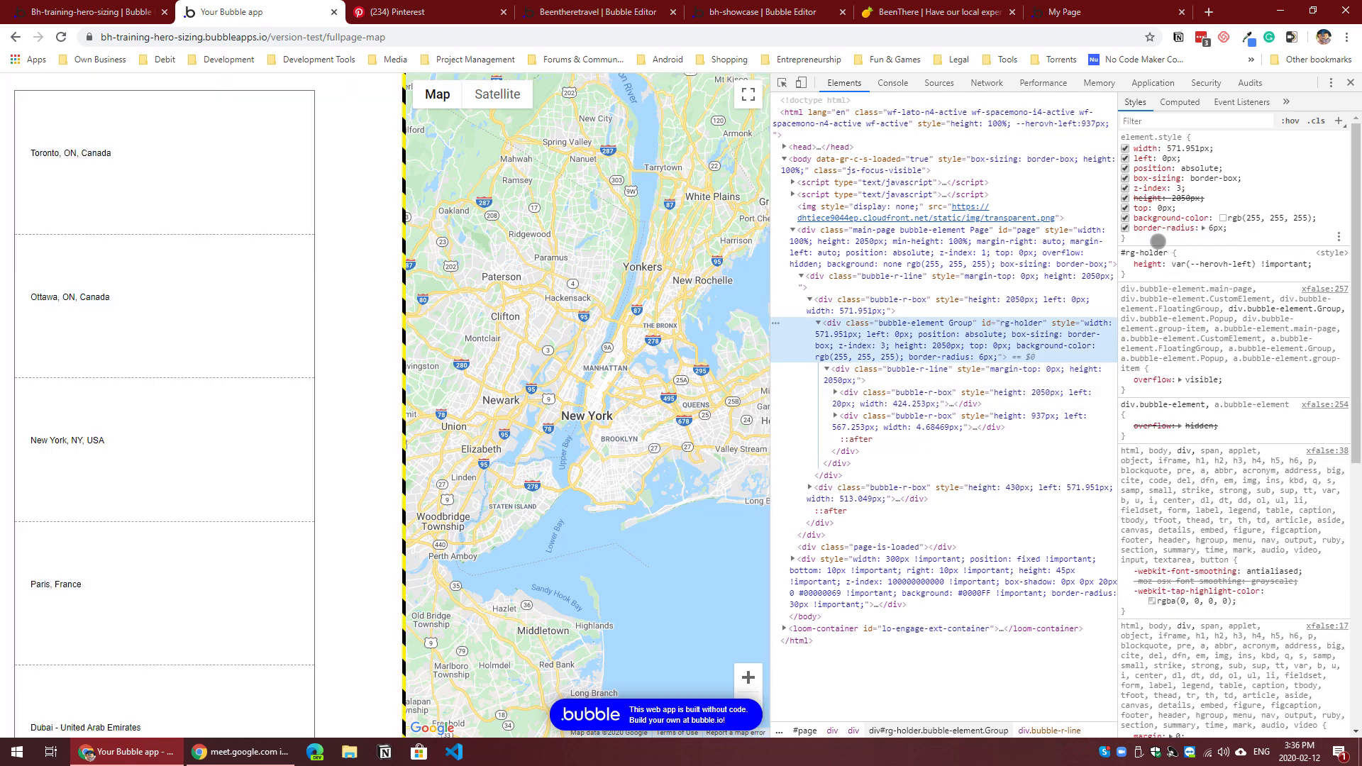
left_click(1158, 242)
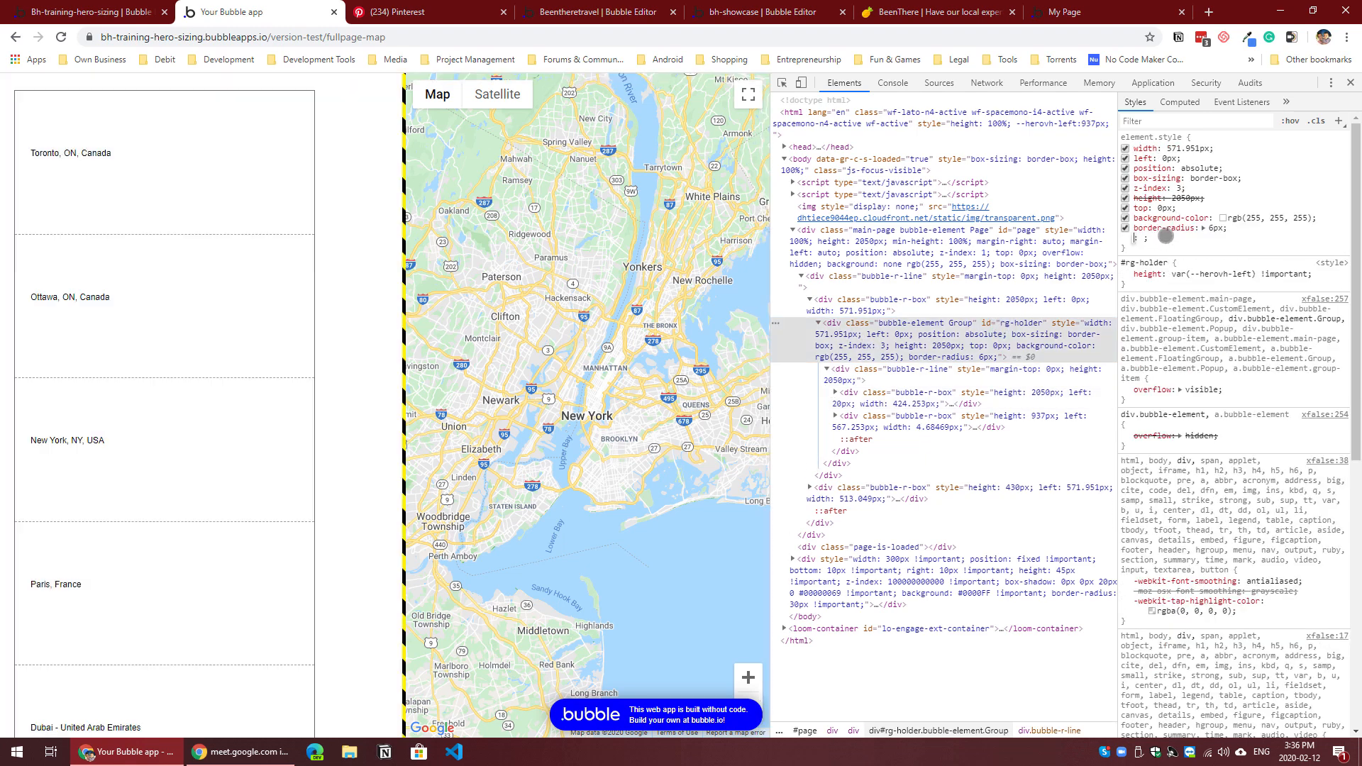
type("over")
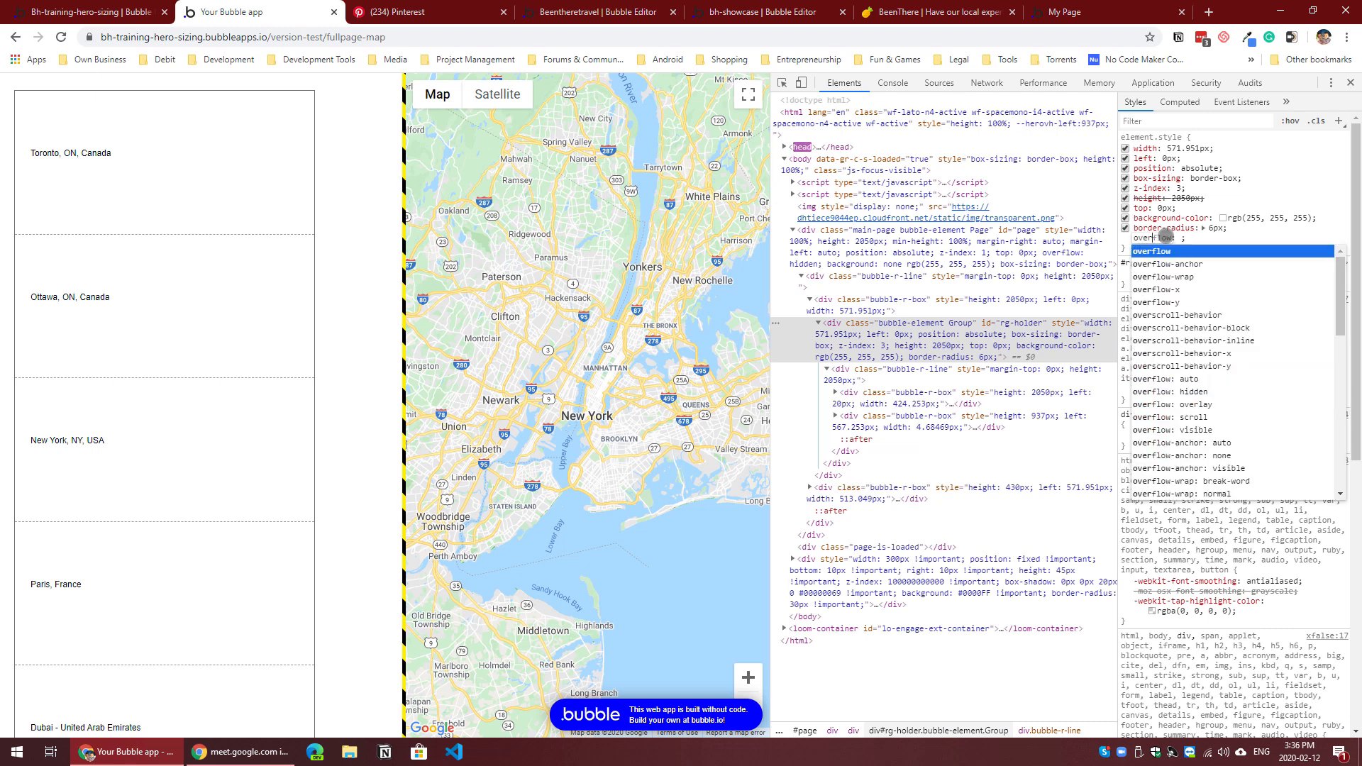
key("Tab")
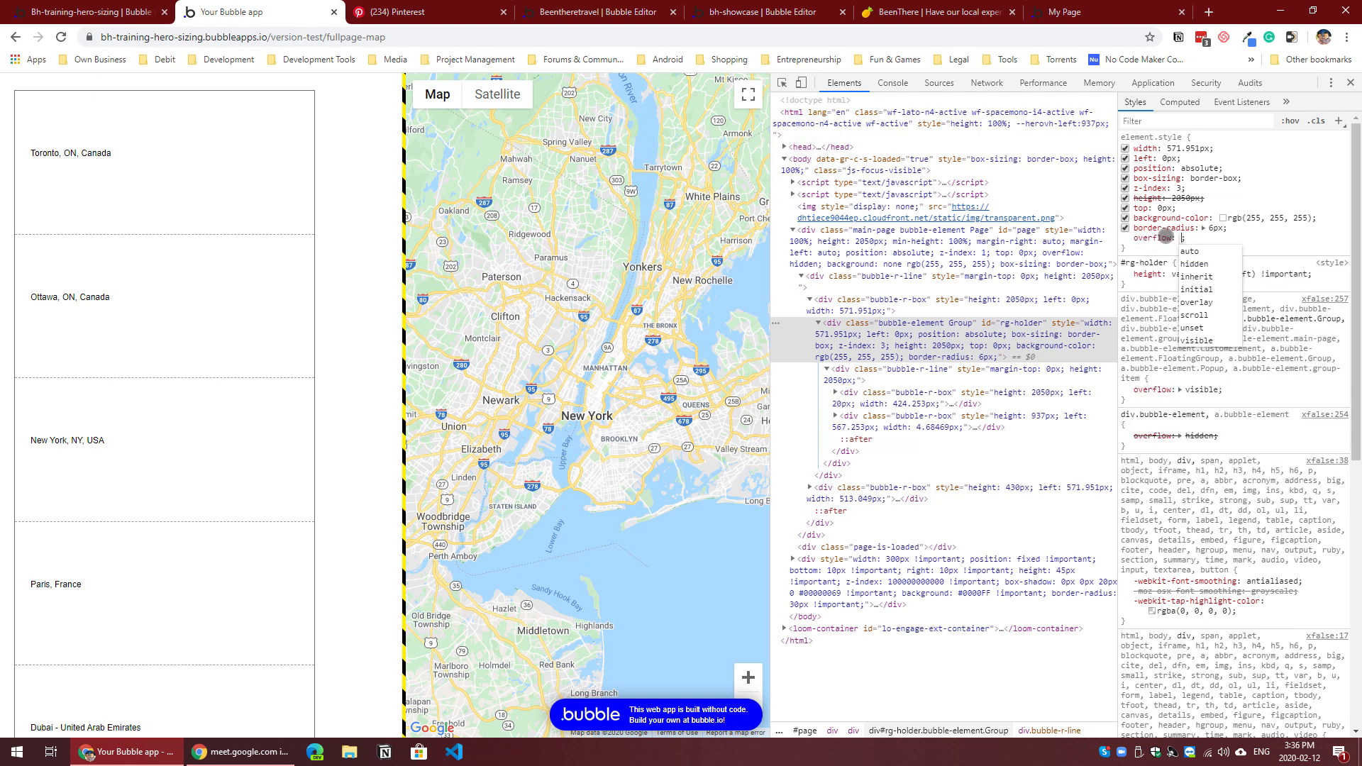
left_click(1155, 237)
type("ov")
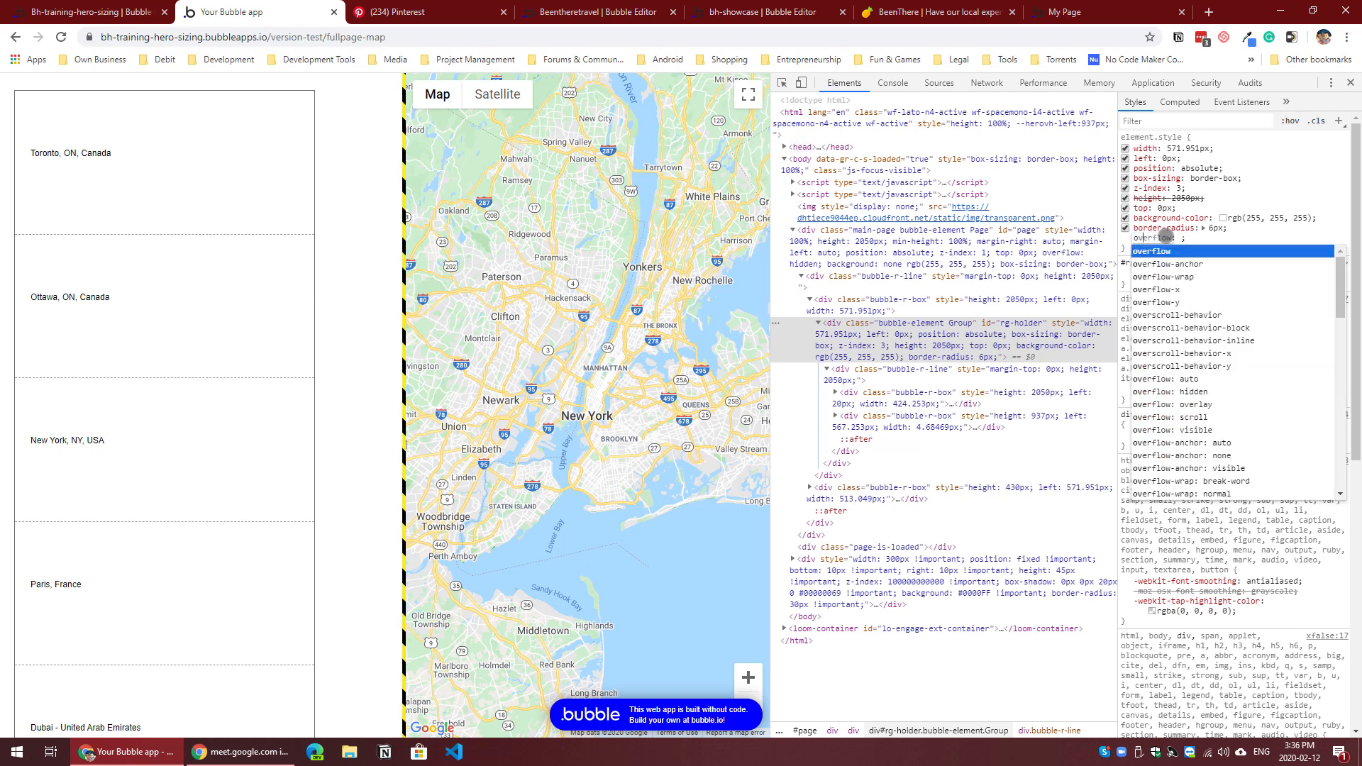
type("erflow-")
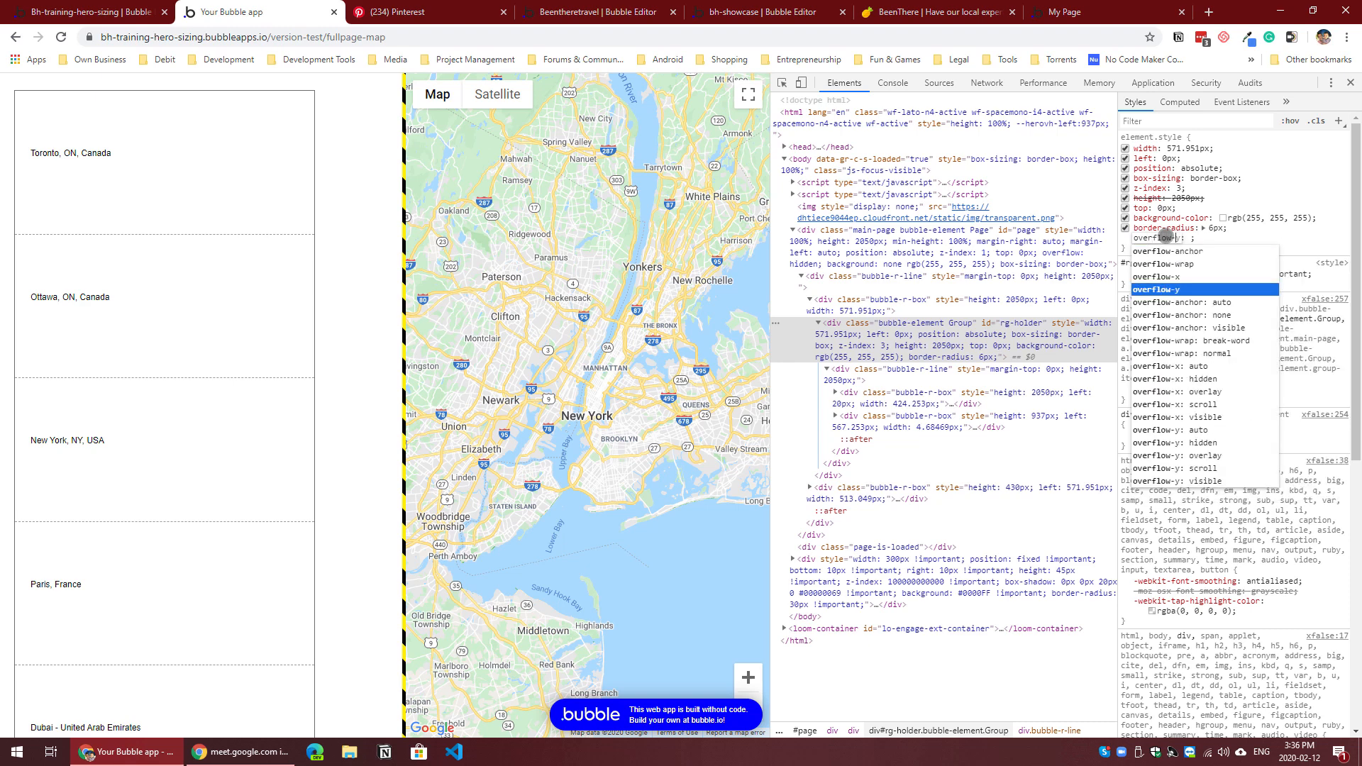
type("y")
key("Tab")
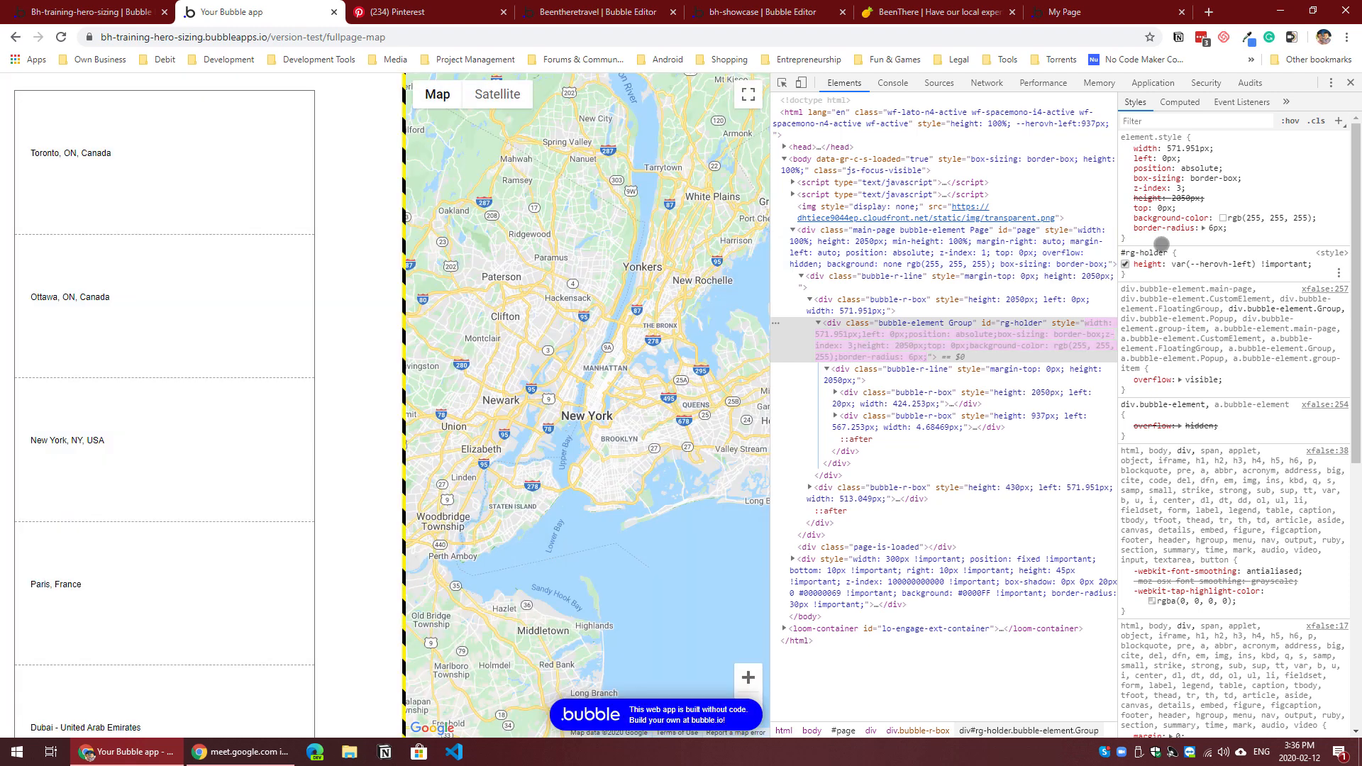
Step: Add overflow-y: auto to the inline styles of the rg-holder div in the developer tools
left_click(1175, 239)
type("over")
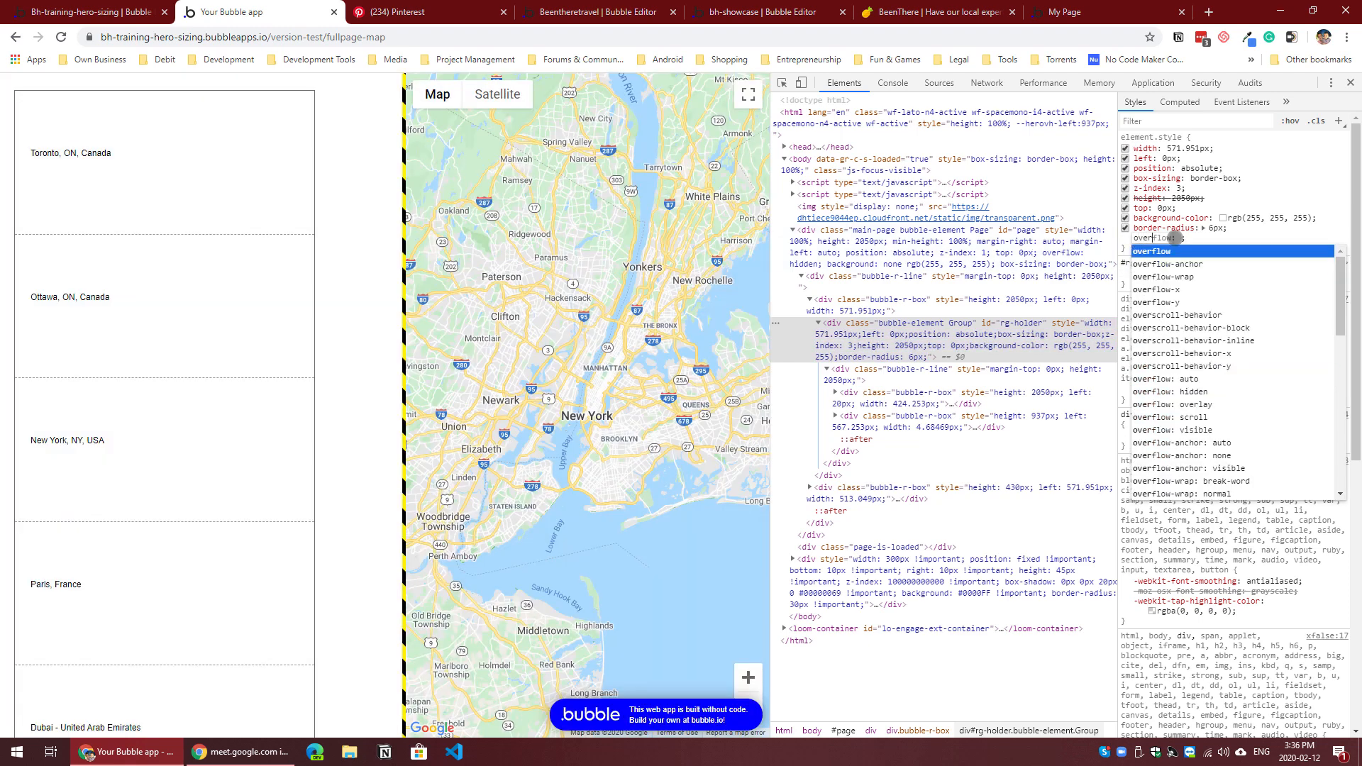
key("Down")
key("Down")
key("Down")
key("Down")
key("Tab")
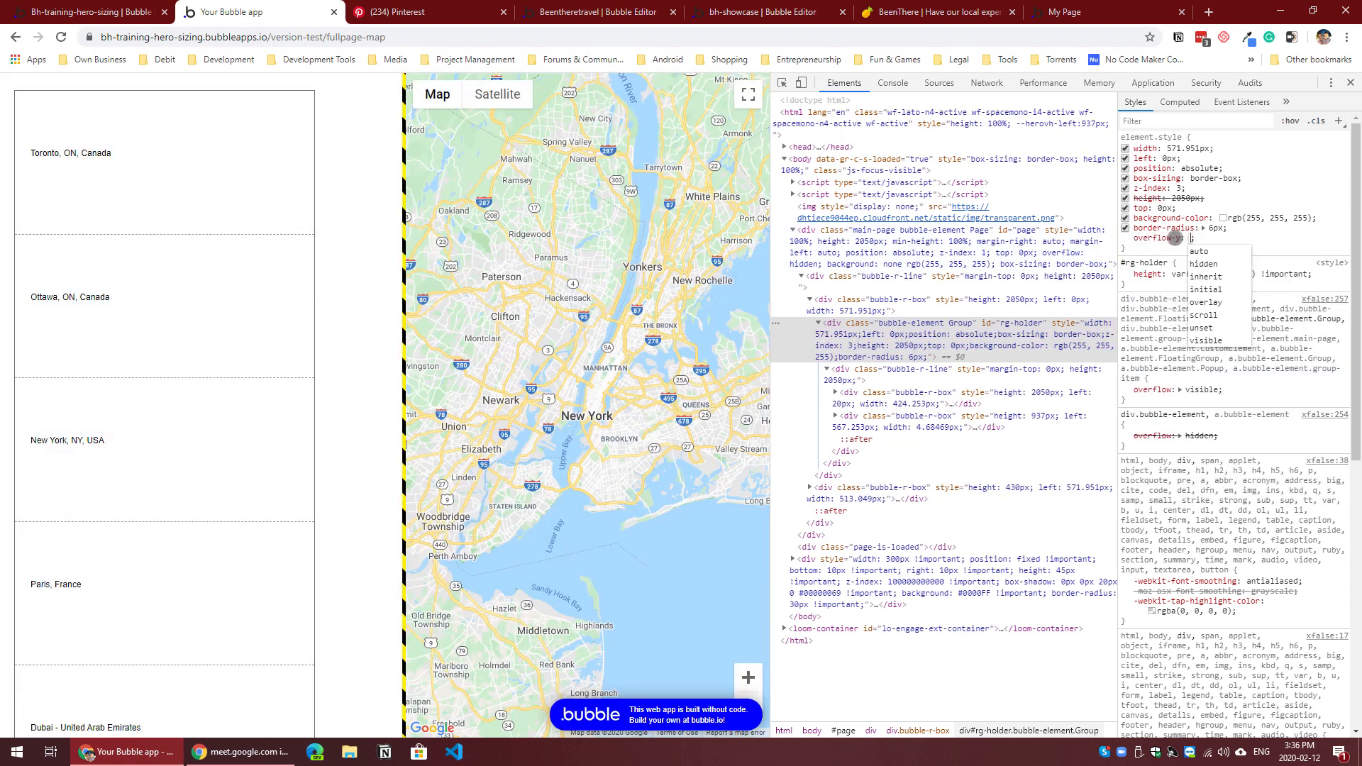
key("Down")
key("Return")
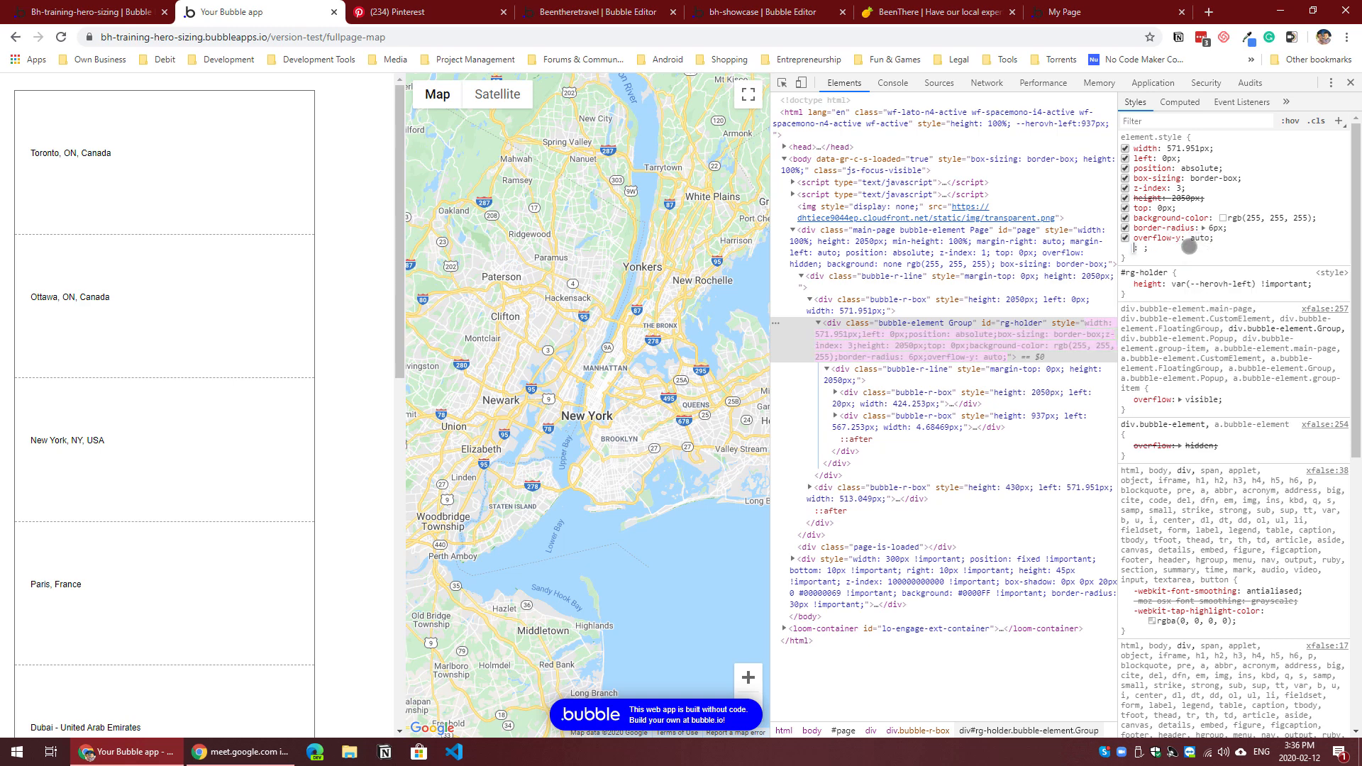
Step: Scroll the locations list in the preview to check its behaviour inside rg-holder, and highlight the overflow-y: auto declaration
scroll(326, 298, "down", 8)
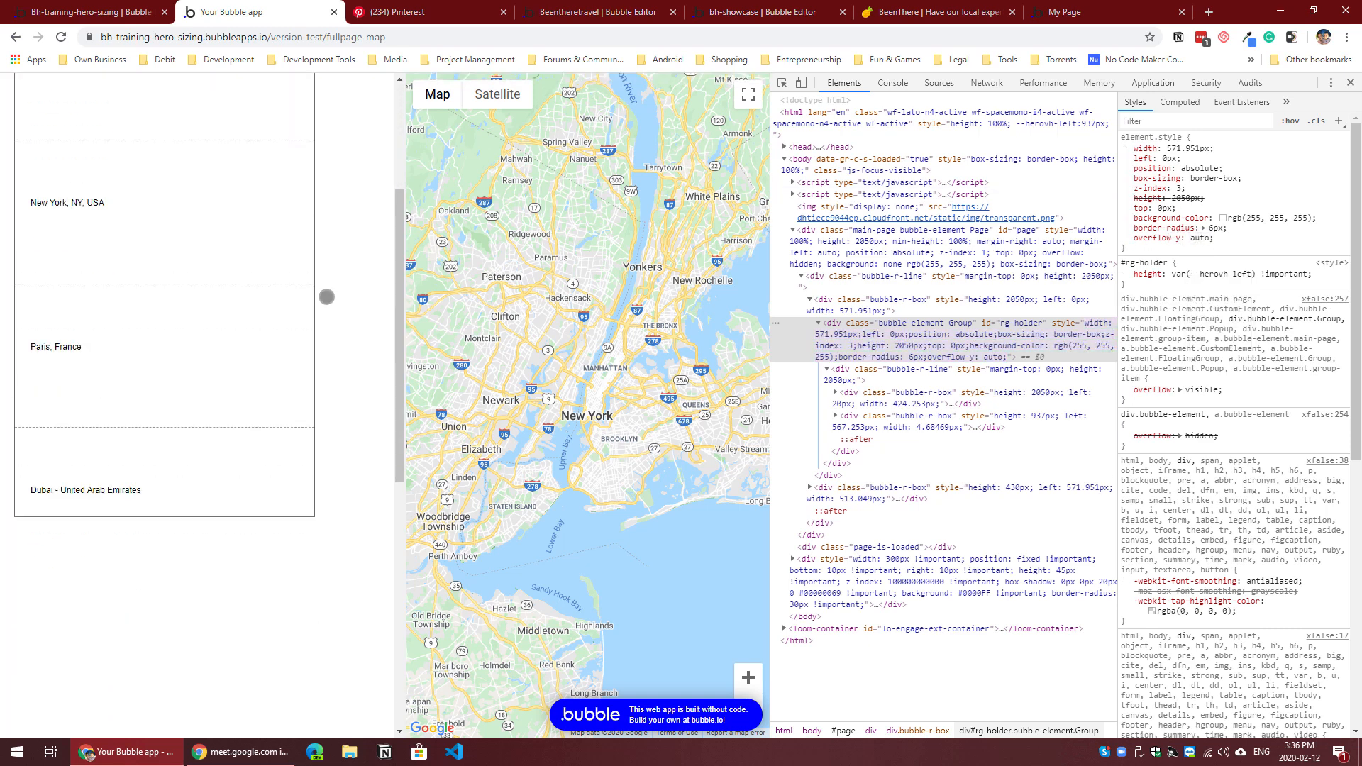
scroll(329, 329, "up", 6)
scroll(329, 329, "up", 2)
scroll(328, 335, "down", 10)
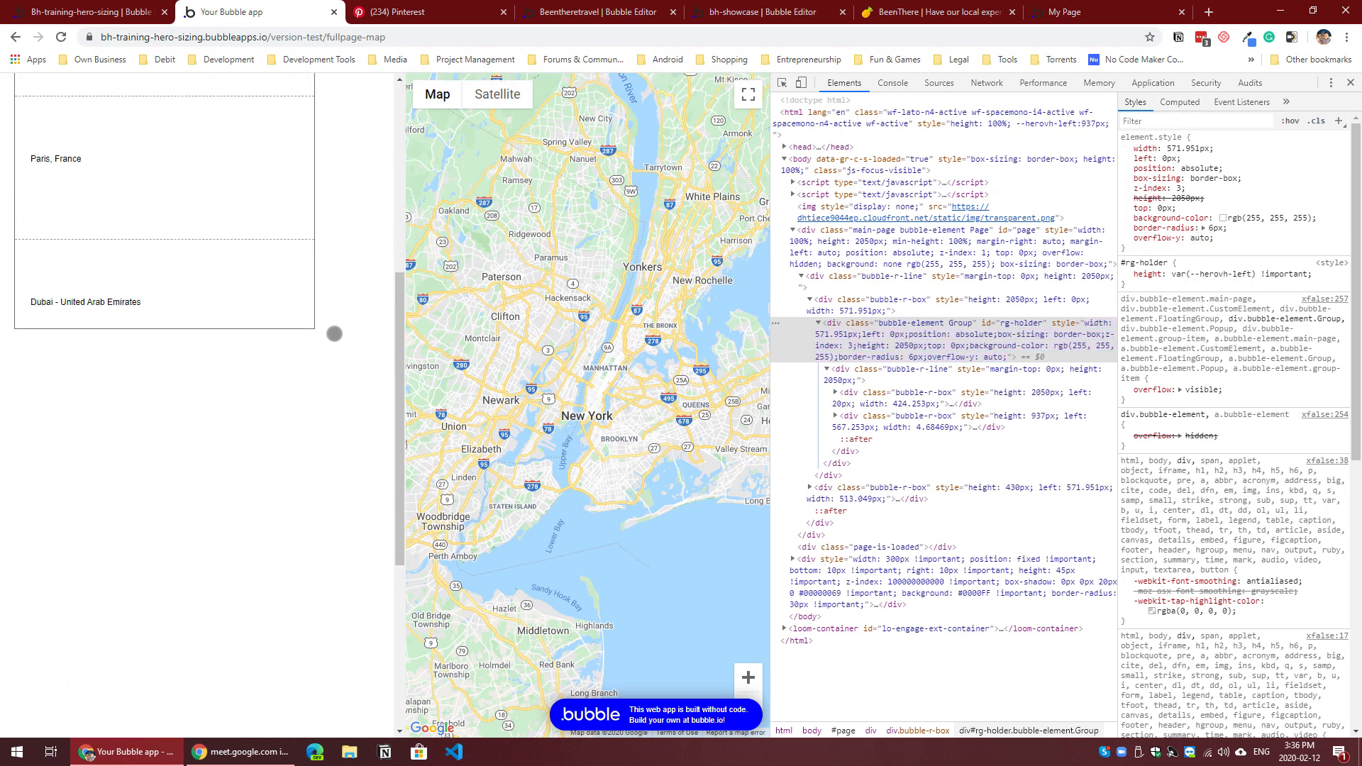
scroll(328, 350, "up", 6)
scroll(324, 359, "up", 4)
scroll(325, 358, "down", 10)
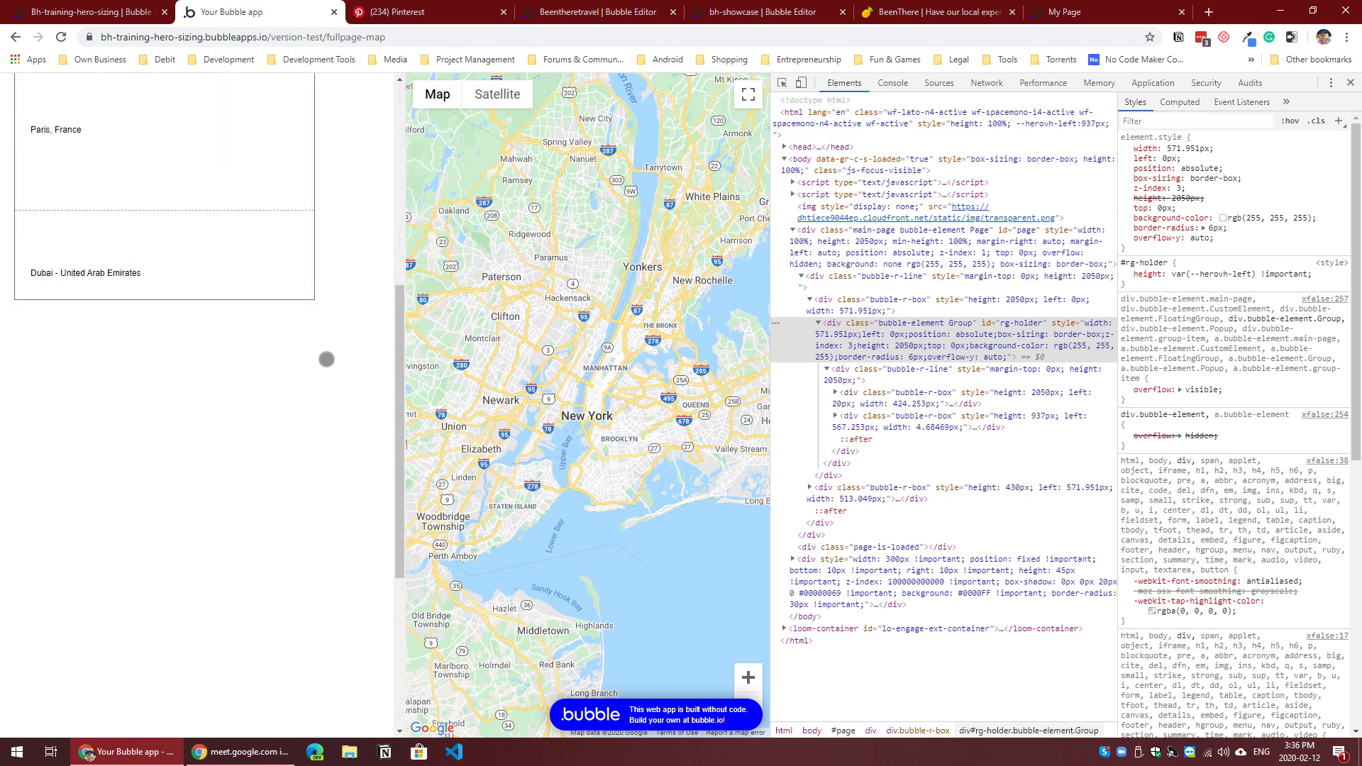
scroll(324, 358, "up", 5)
scroll(324, 357, "up", 4)
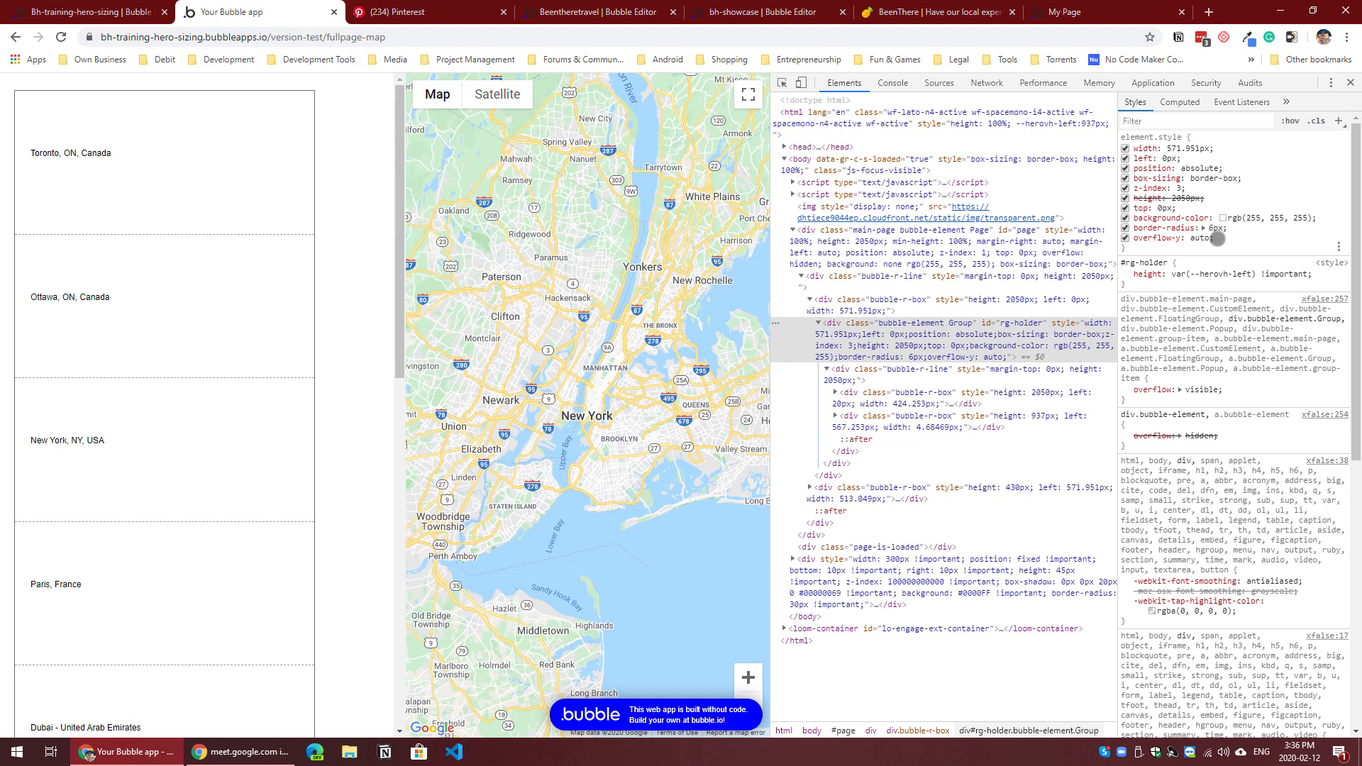
left_click_drag(1216, 239, 1134, 239)
key("ctrl+c")
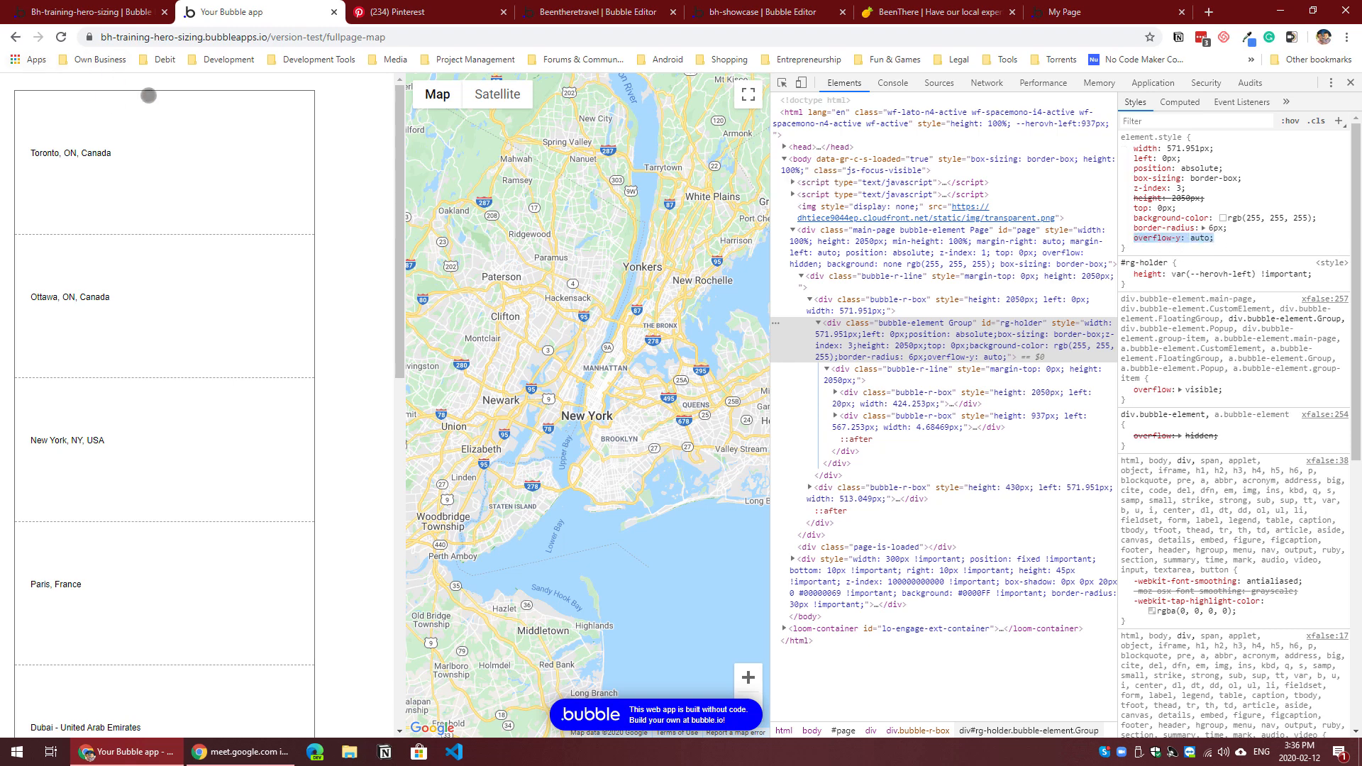
Step: Switch to the Bubble editor and look at the fullpage-map page's Page HTML Header setting
left_click(112, 22)
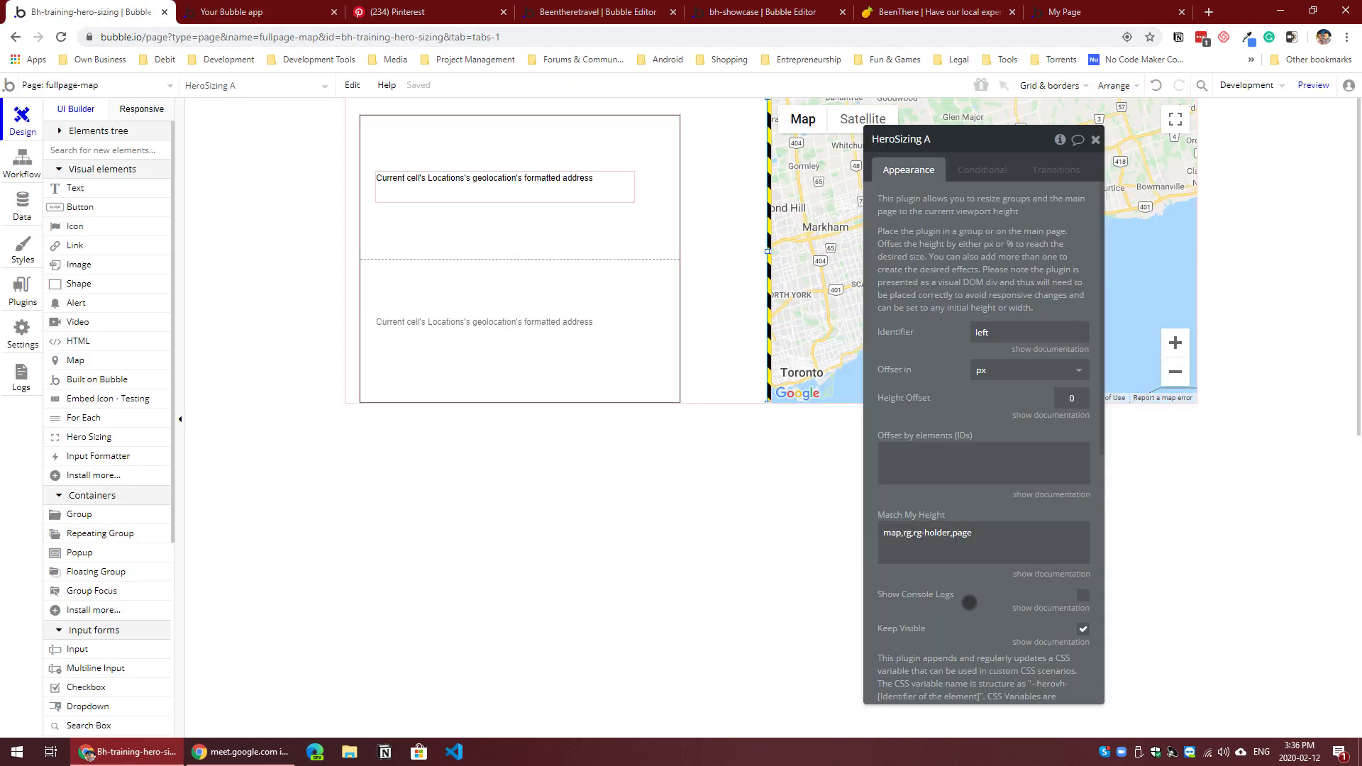
left_click(694, 504)
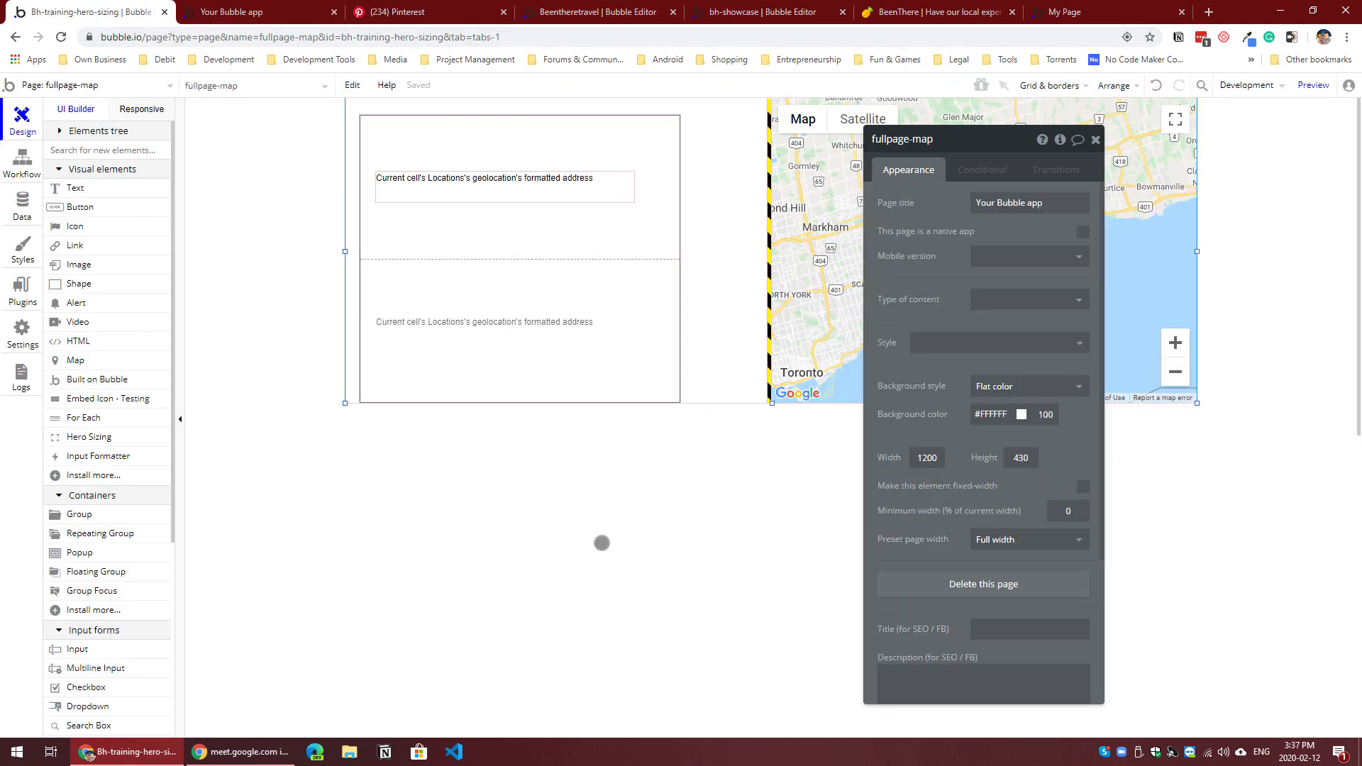
scroll(952, 530, "down", 2)
scroll(952, 531, "down", 1)
left_click(948, 571)
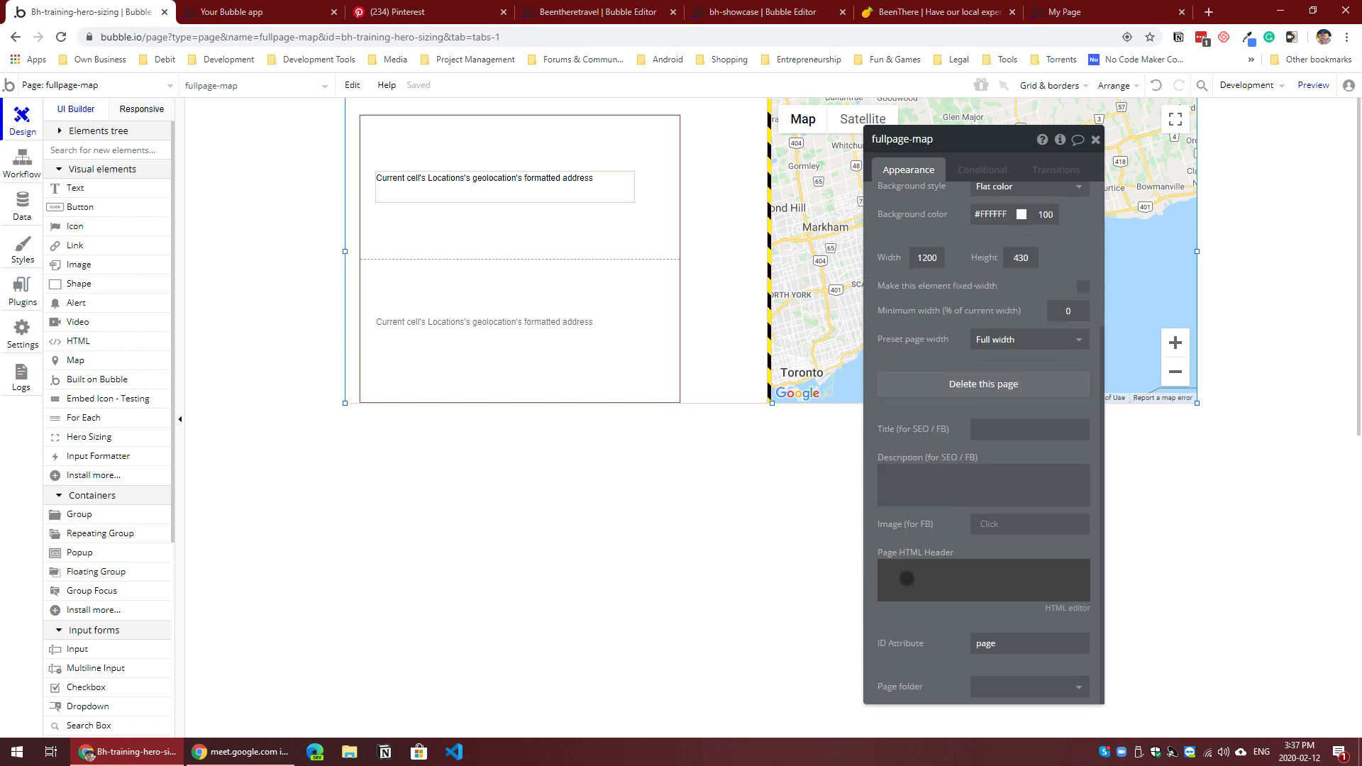
left_click(766, 561)
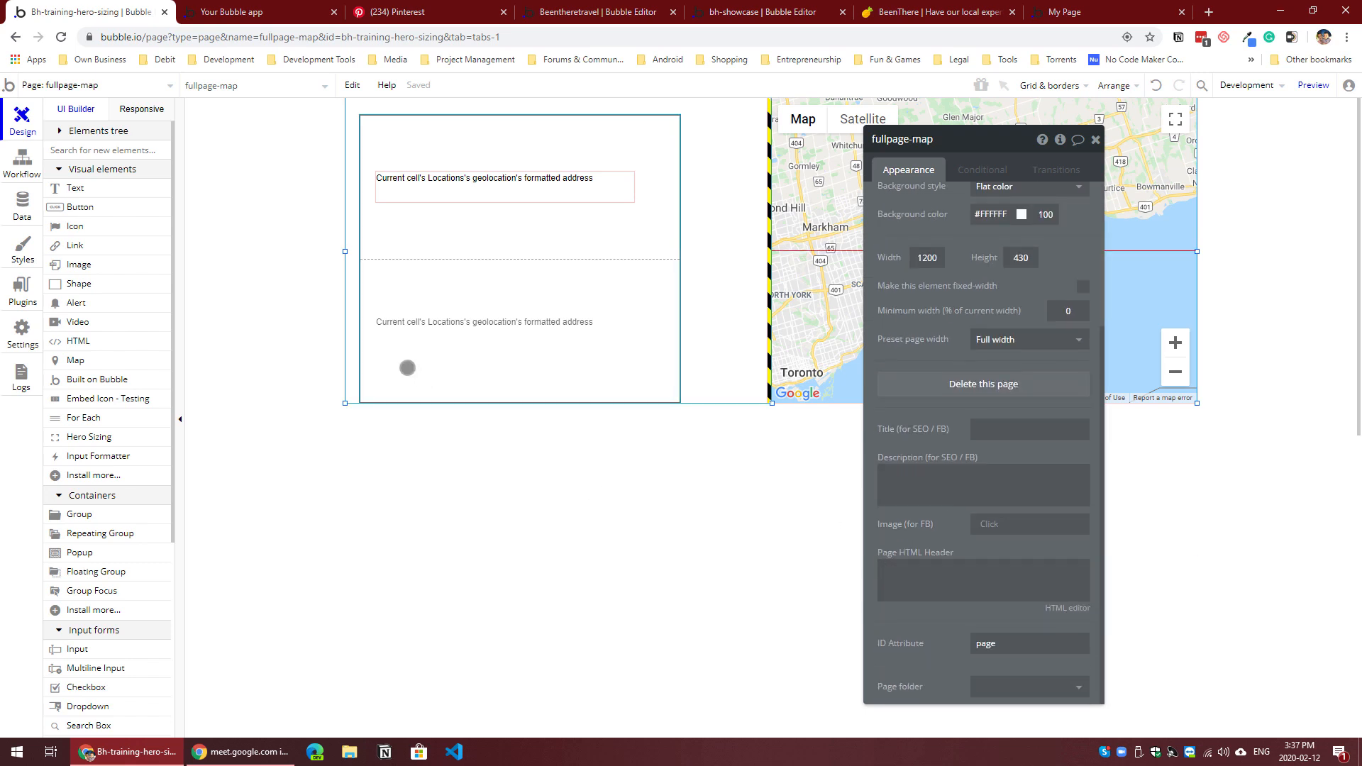
Step: Place an HTML element about 452 px wide and 16 px high in Group A, just above the locations repeating group
left_click(98, 340)
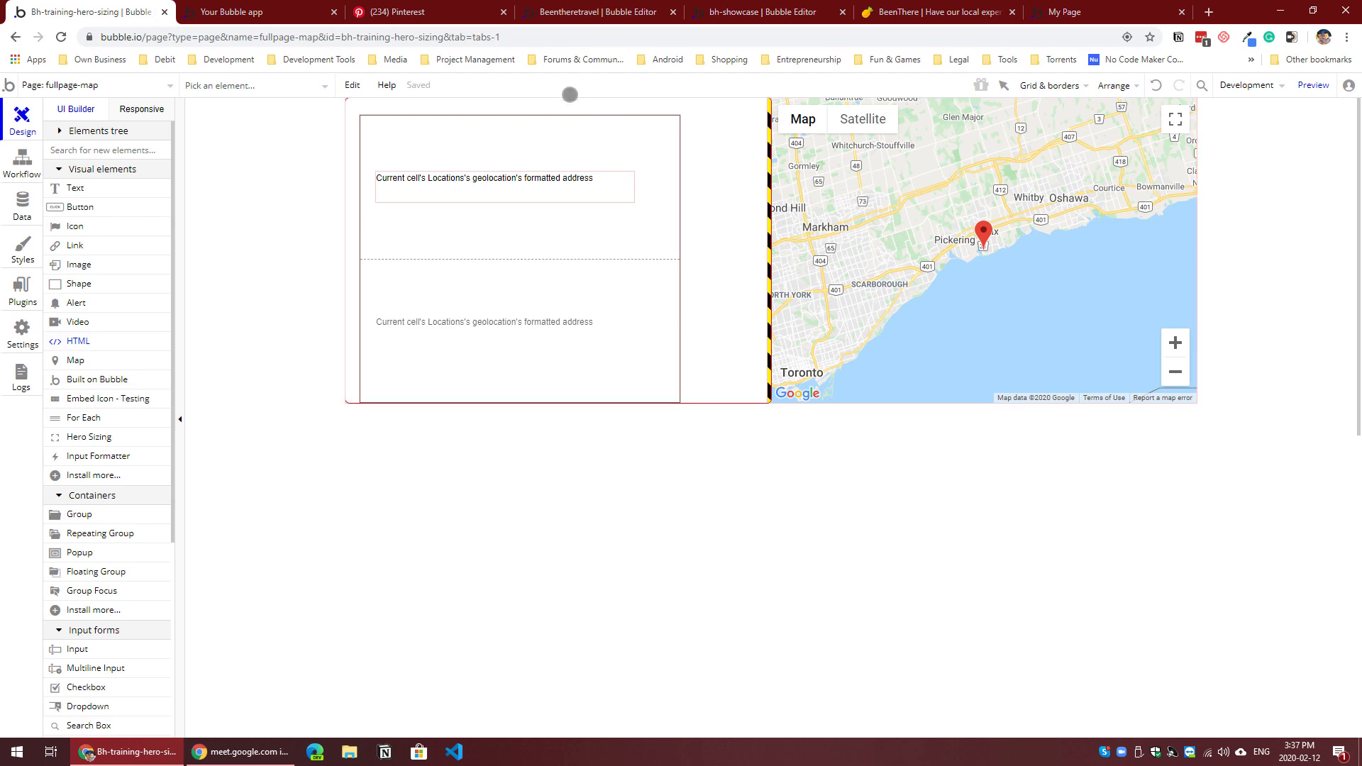
mouse_move(565, 103)
left_mouse_down()
mouse_move(603, 113)
mouse_move(385, 110)
mouse_move(700, 119)
mouse_move(678, 116)
left_mouse_up()
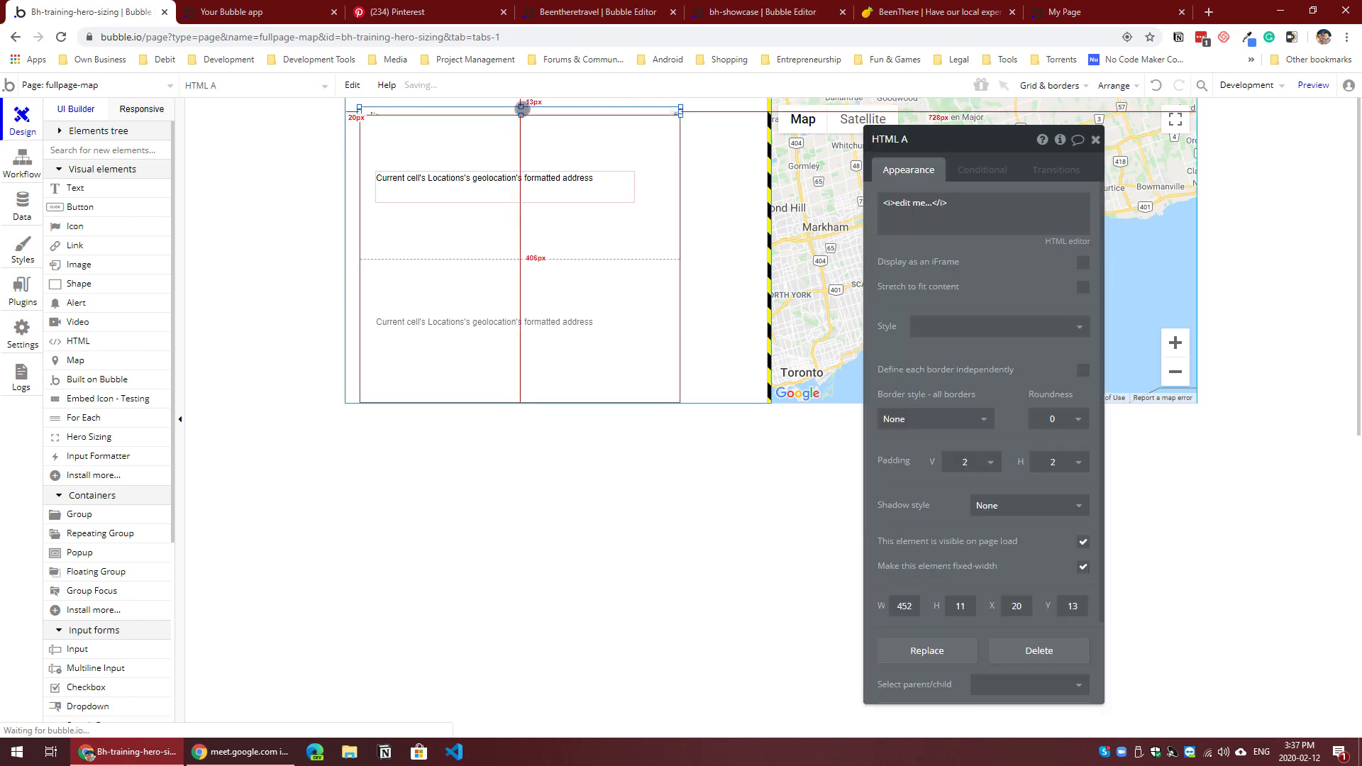
left_click_drag(518, 107, 518, 105)
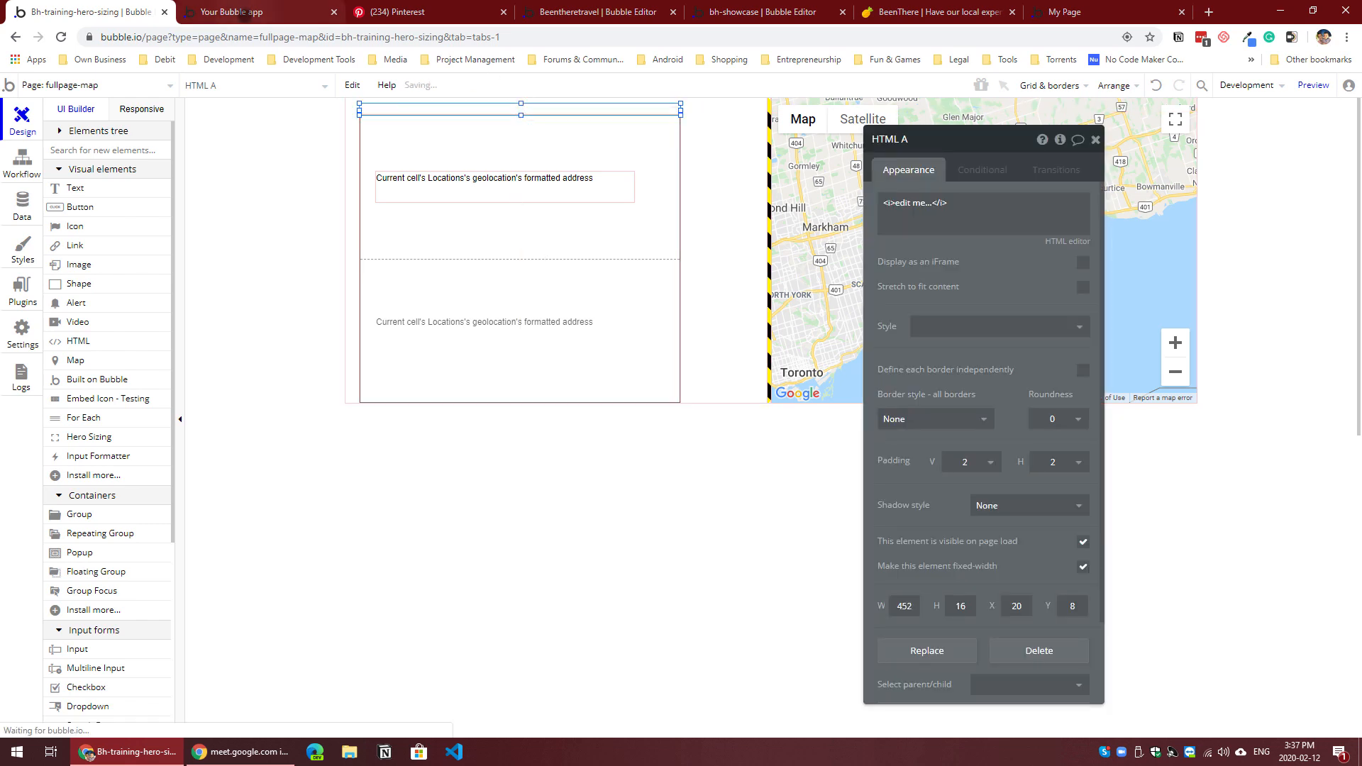
Step: Replace the HTML element's placeholder code with an empty <style></style> block in the full HTML editor
left_click(1023, 205)
left_click(1058, 241)
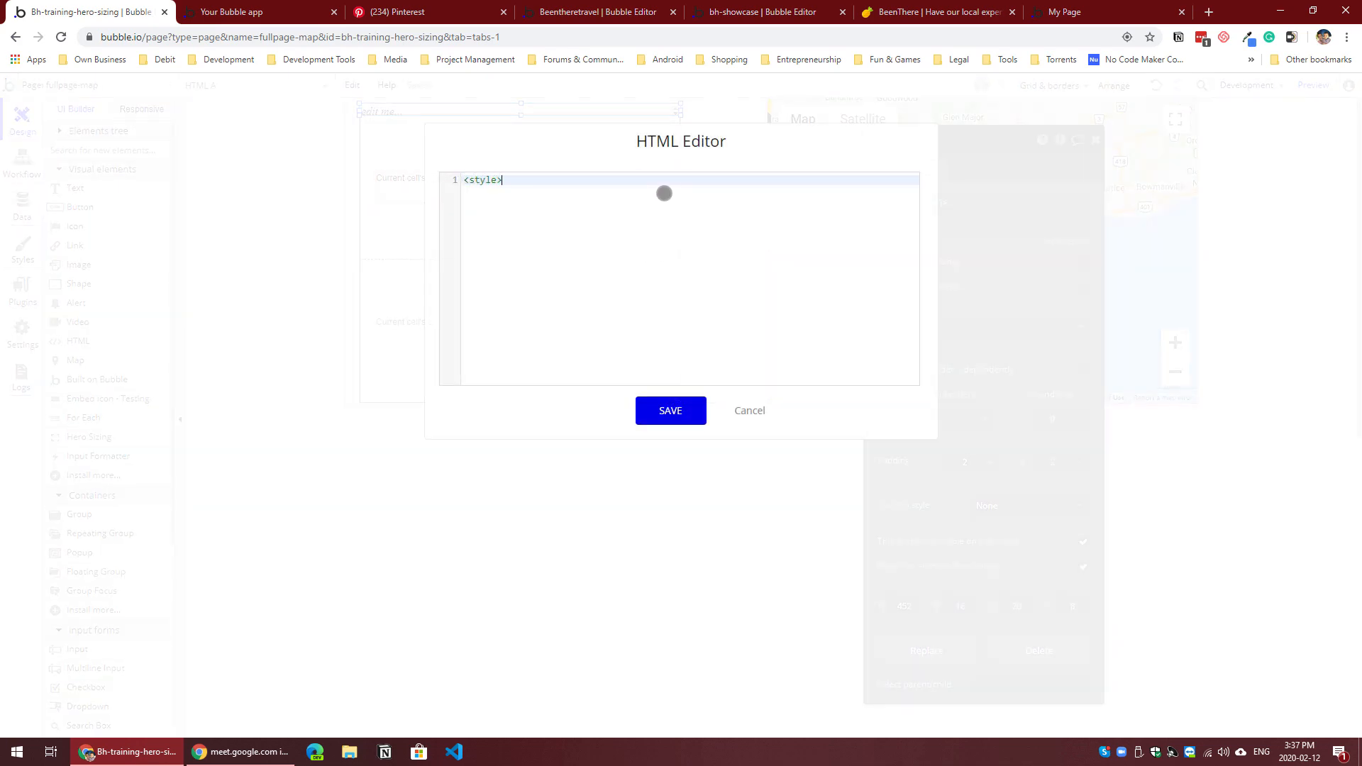
type("<style>")
key("Return")
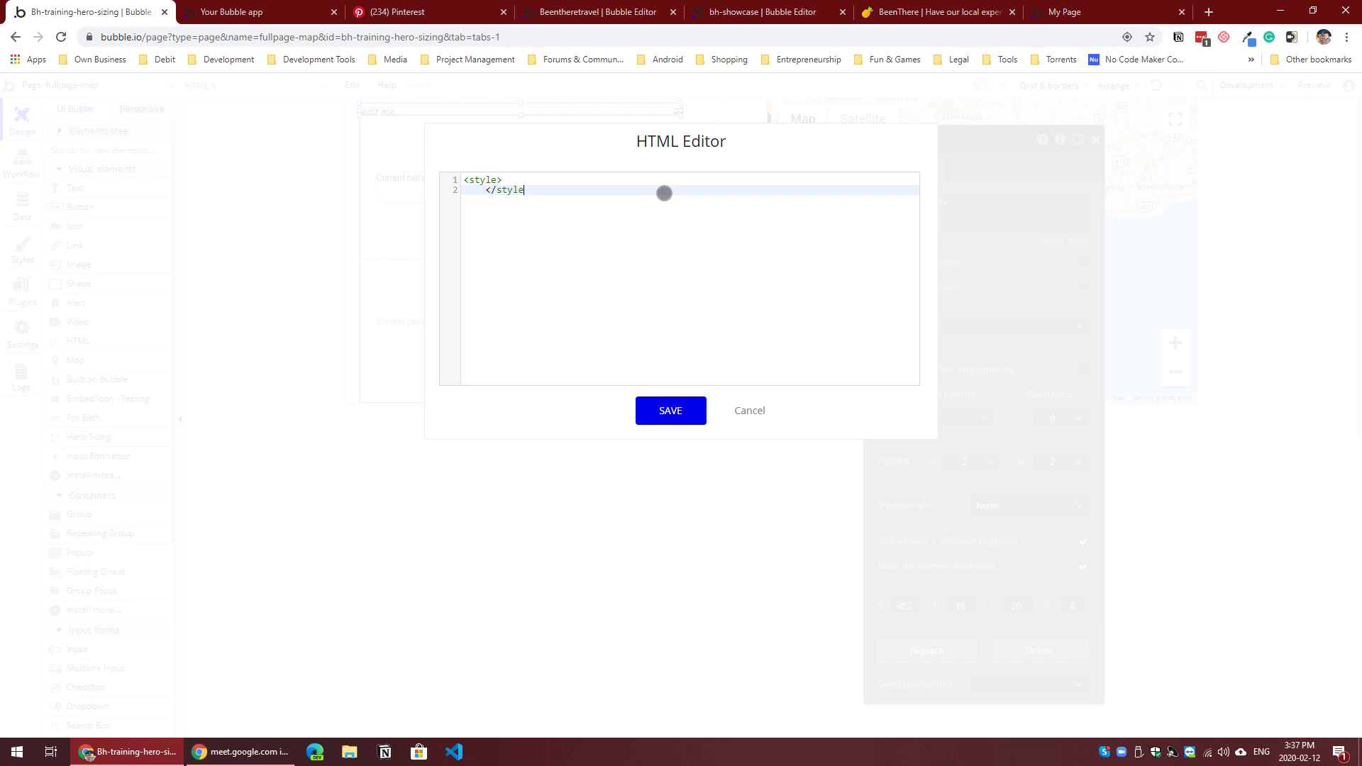
Step: Write a #rg-holder rule with overflow-y: auto !important inside the style block and save the HTML code
key("Up")
key("Return")
type("#rg-holder{")
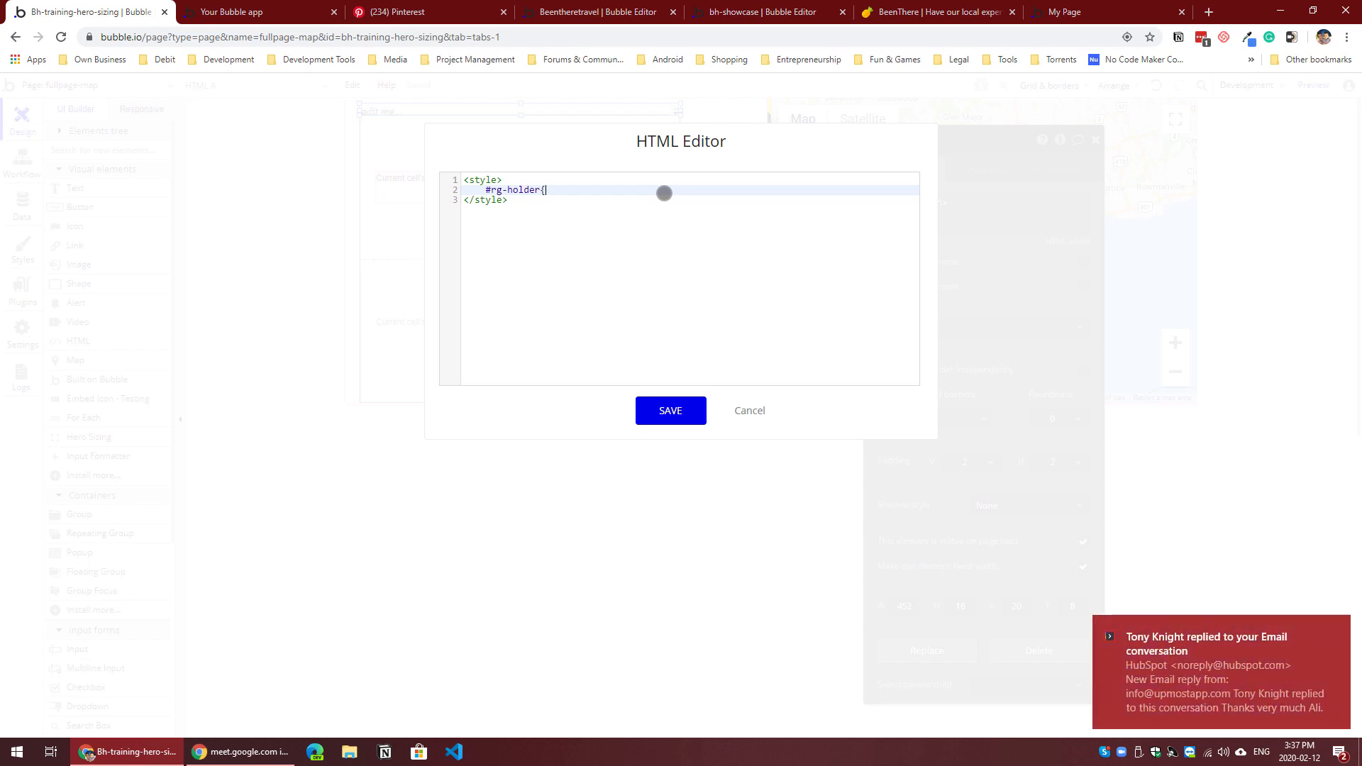
key("Return")
key("ctrl+v")
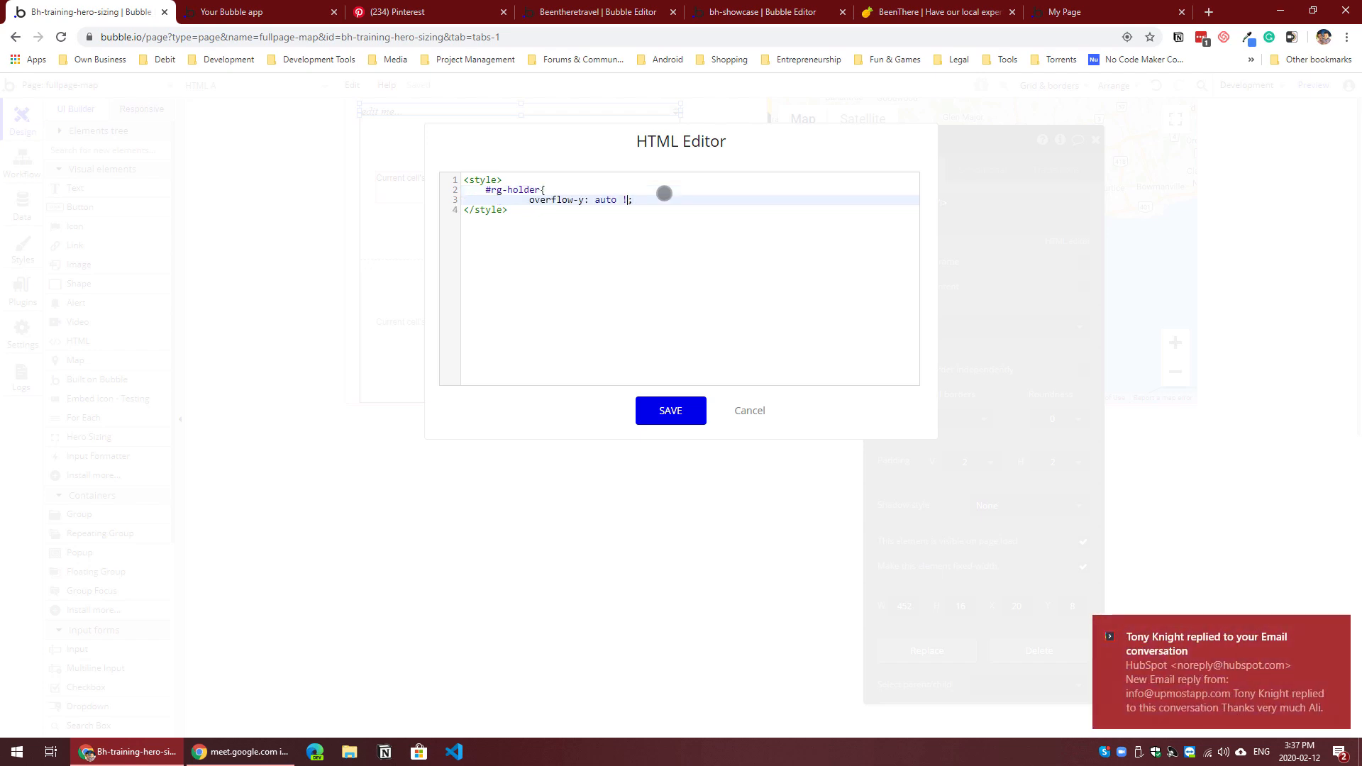
type("nt")
key("End")
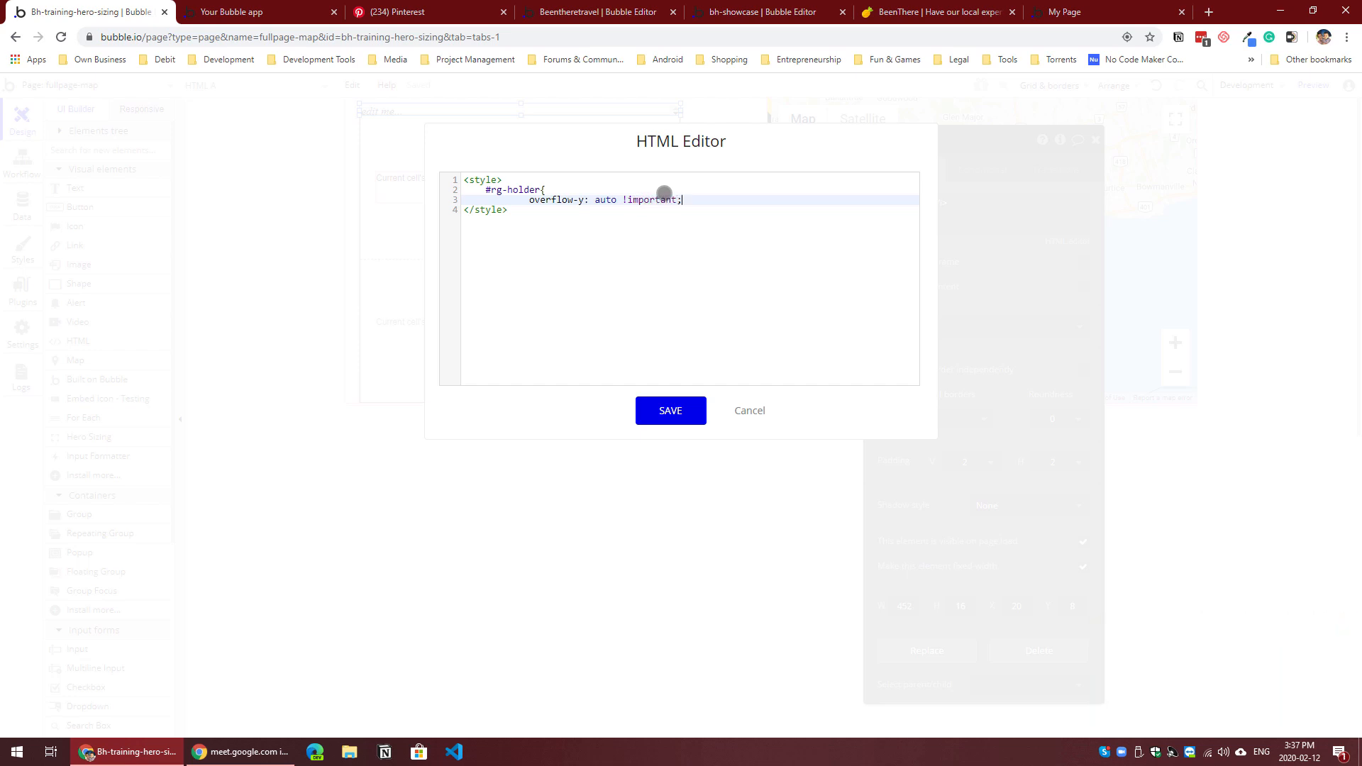
key("Return")
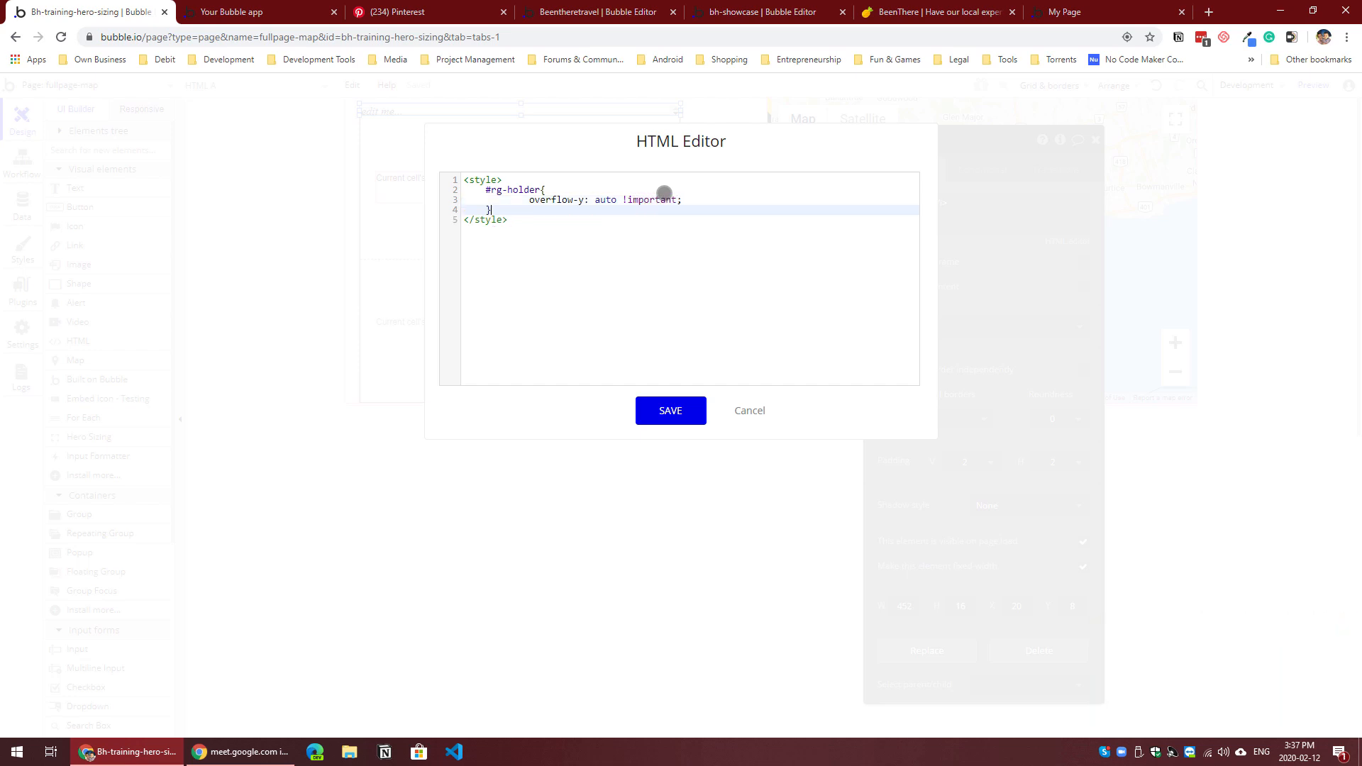
type("}")
left_click(694, 397)
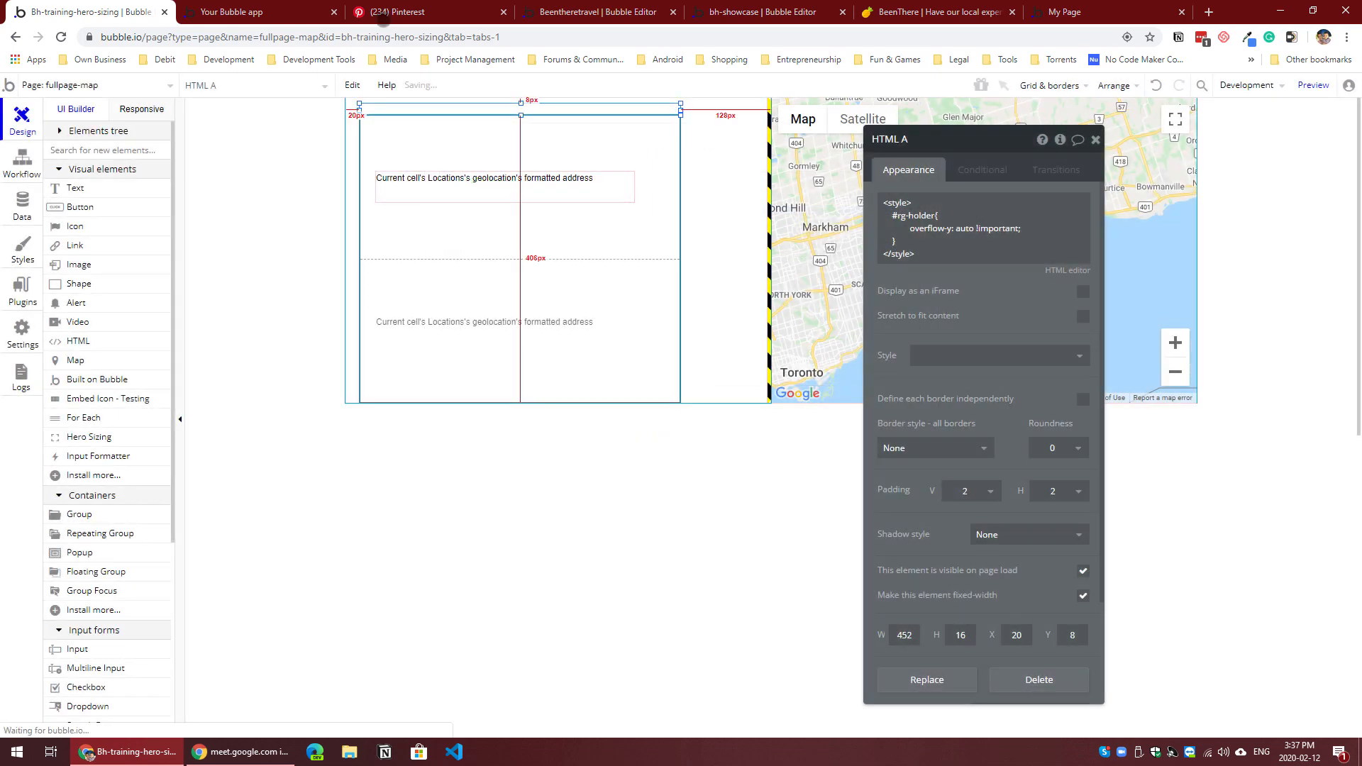
Step: Switch to the running preview of the fullpage-map page
left_click(263, 12)
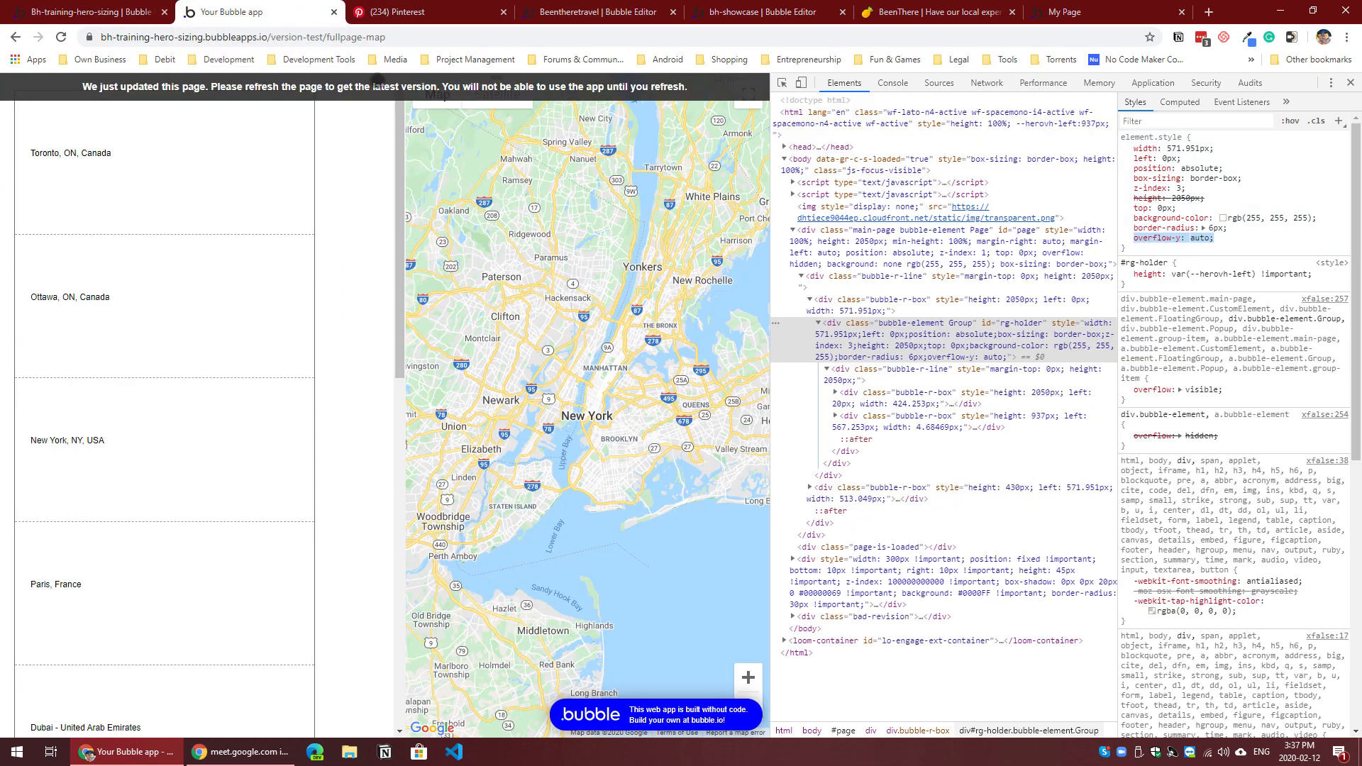
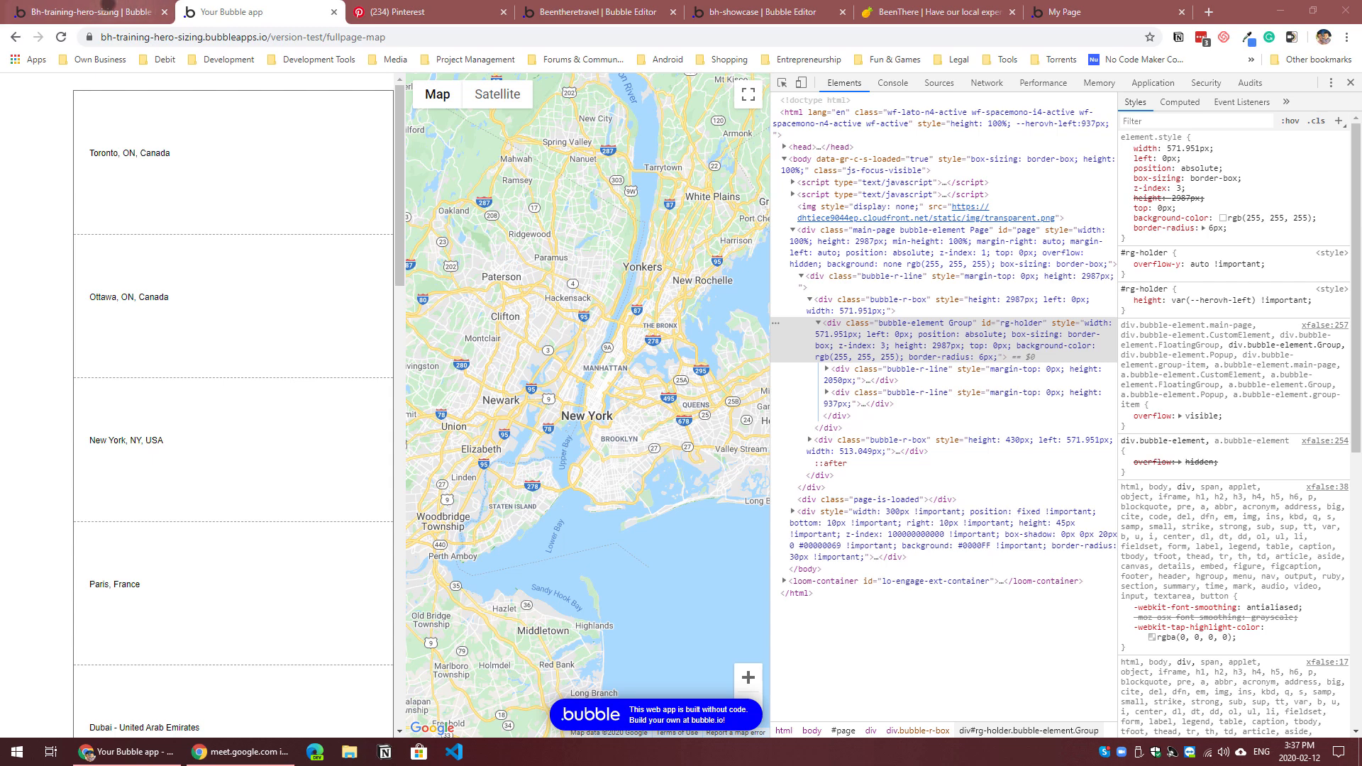
Step: Return to the Bubble editor and check the layout style options of the Locations repeating group, keeping Full list
left_click(104, 12)
left_click(632, 265)
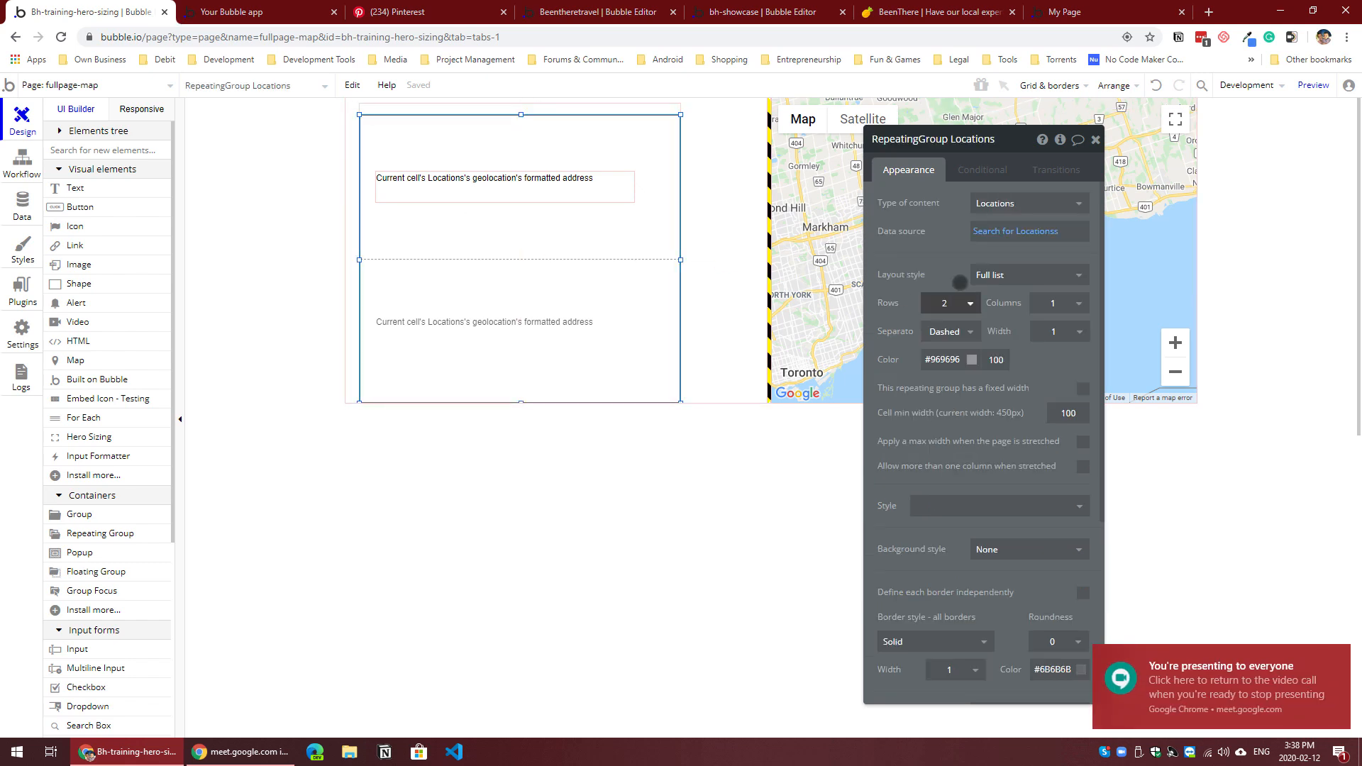
left_click(1025, 283)
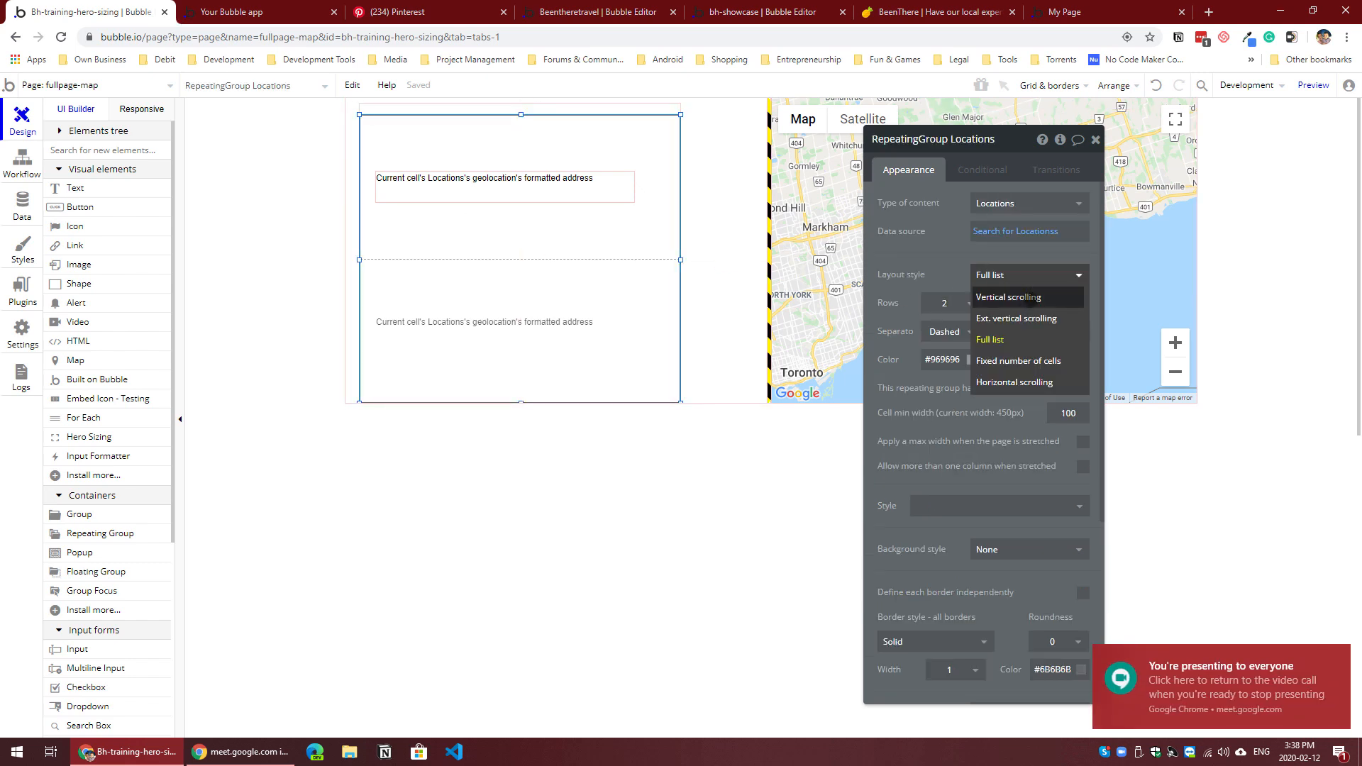
left_click(1006, 338)
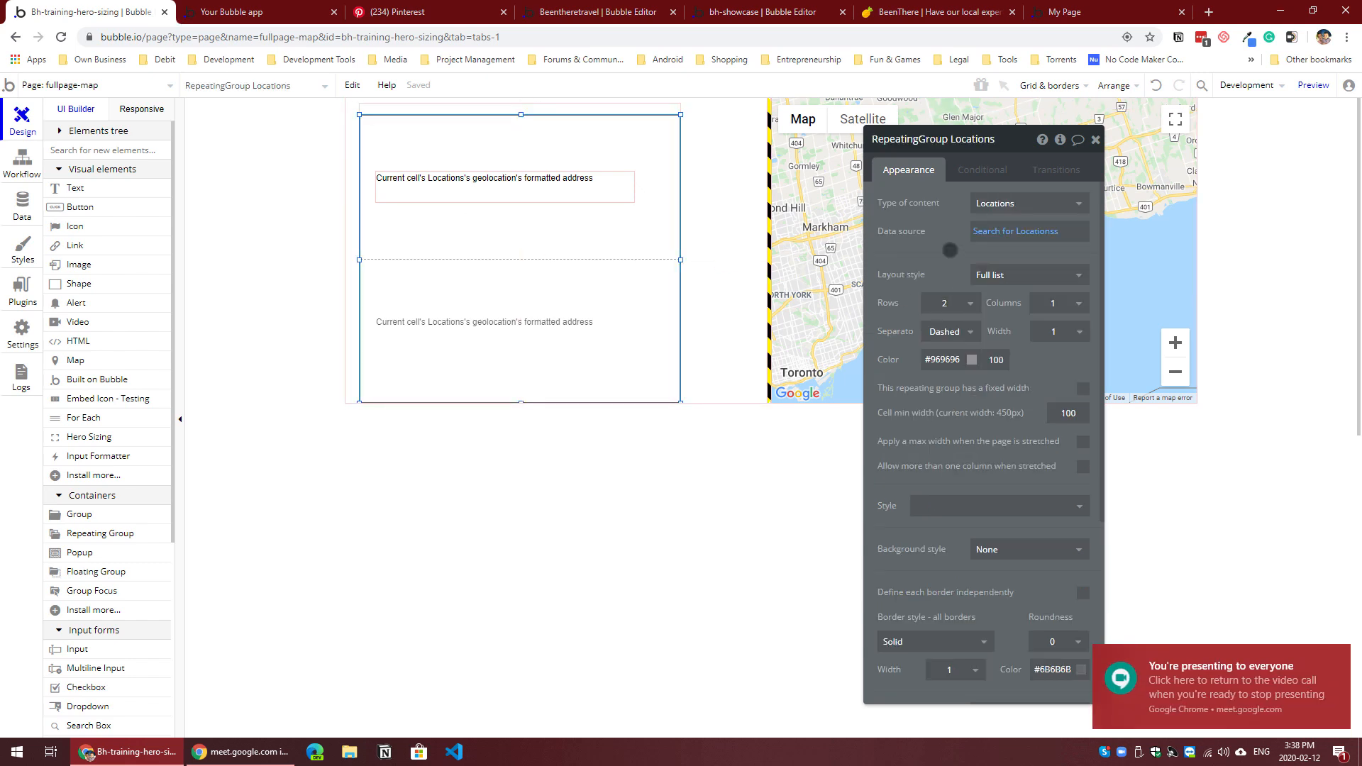
left_click(718, 232)
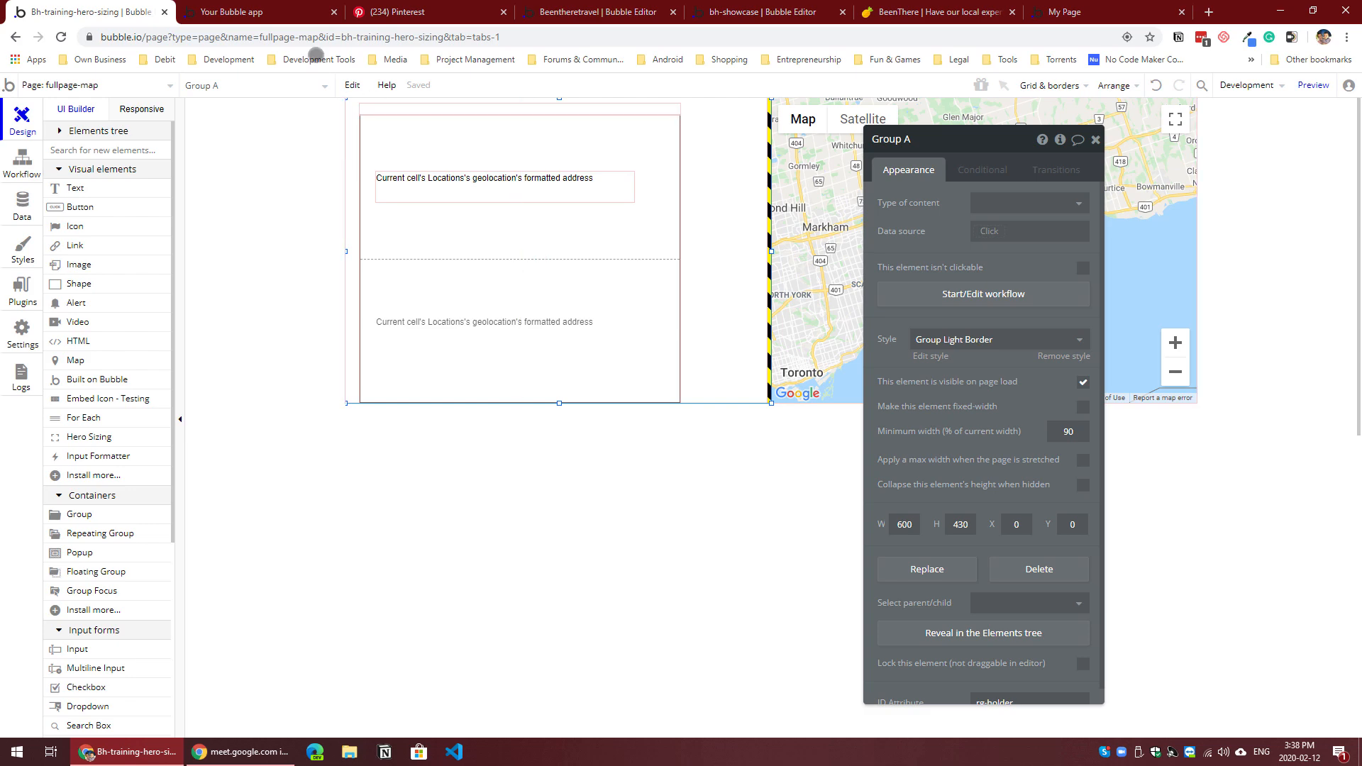
Step: Switch to the running fullpage-map preview and examine how the locations list scrolls beside the map
left_click(286, 12)
scroll(352, 350, "down", 5)
scroll(352, 352, "down", 1)
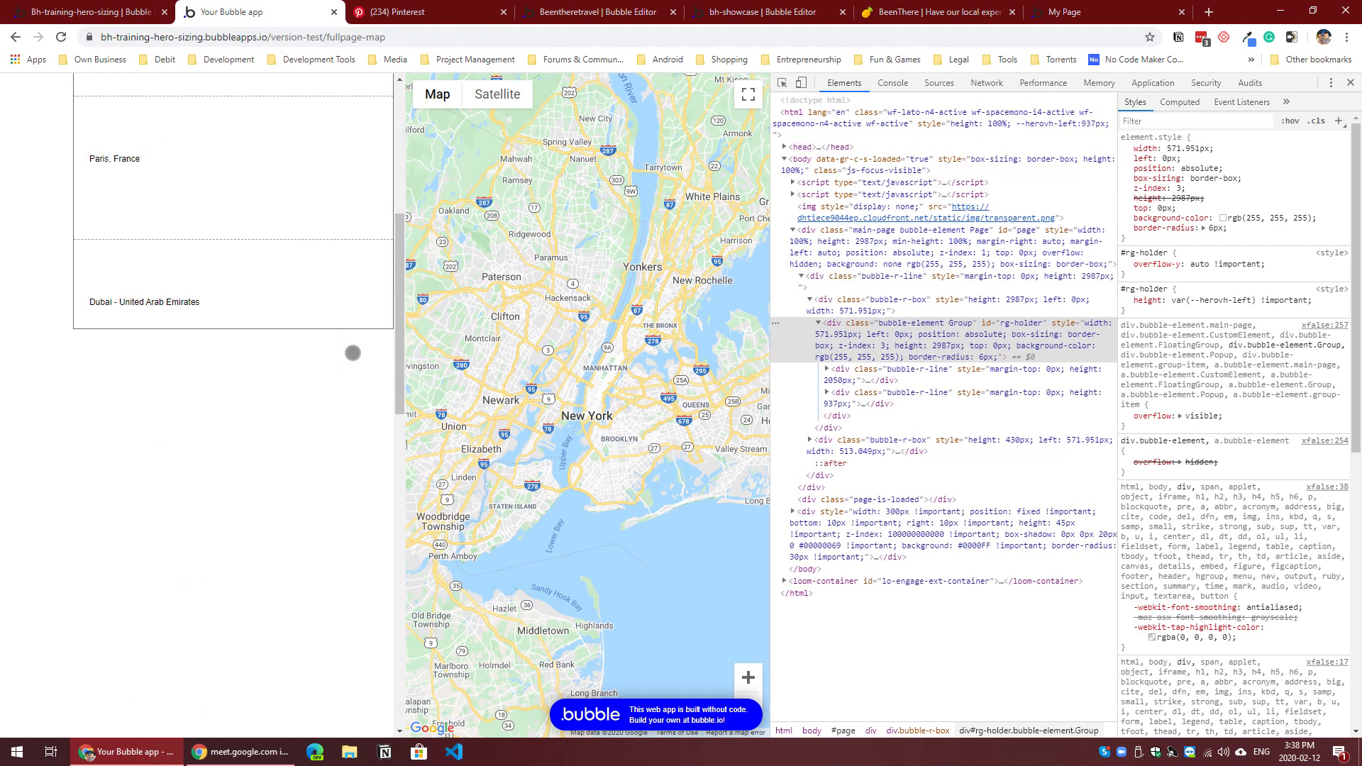
scroll(352, 351, "up", 5)
scroll(354, 349, "down", 5)
scroll(356, 347, "up", 4)
scroll(357, 347, "up", 2)
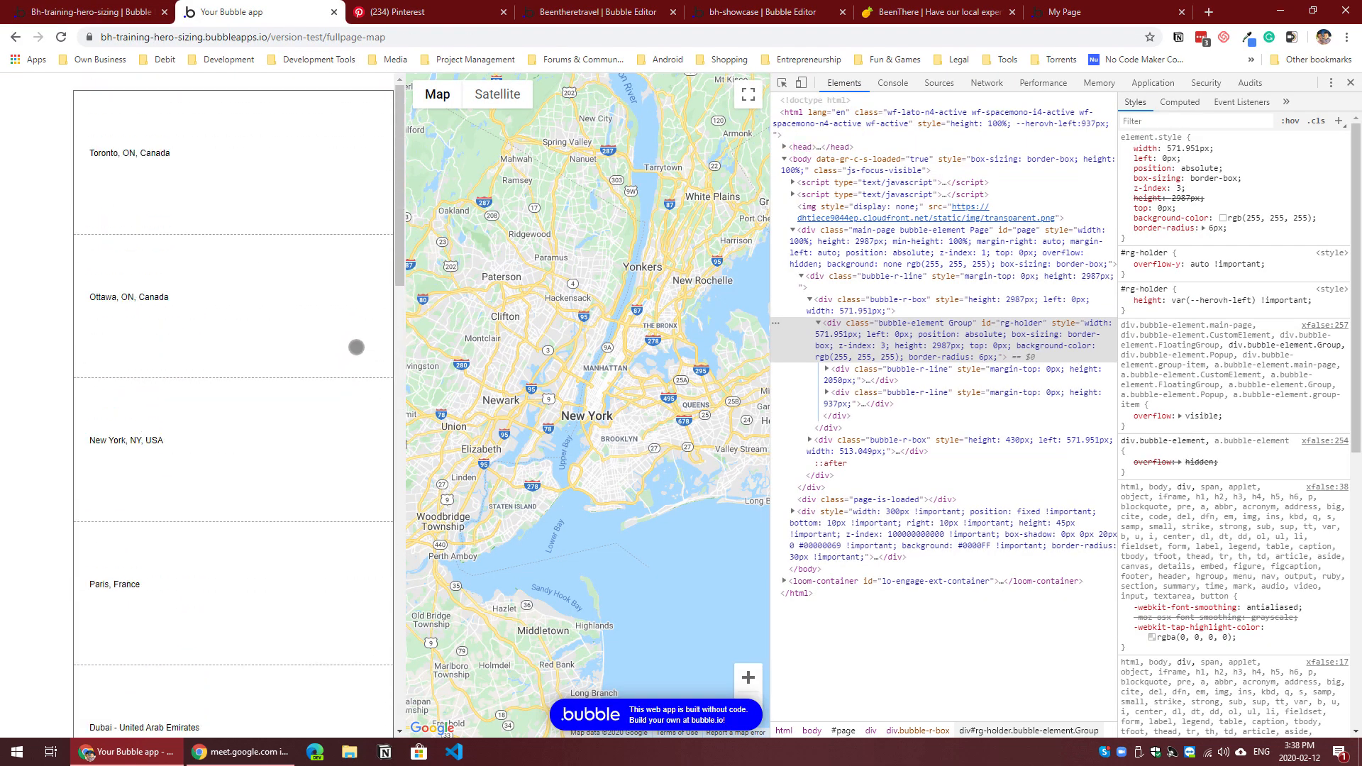
scroll(352, 319, "down", 3)
scroll(351, 329, "up", 3)
Step: Back in the editor, set the Locations repeating group's layout style to Vertical scrolling
left_click(112, 12)
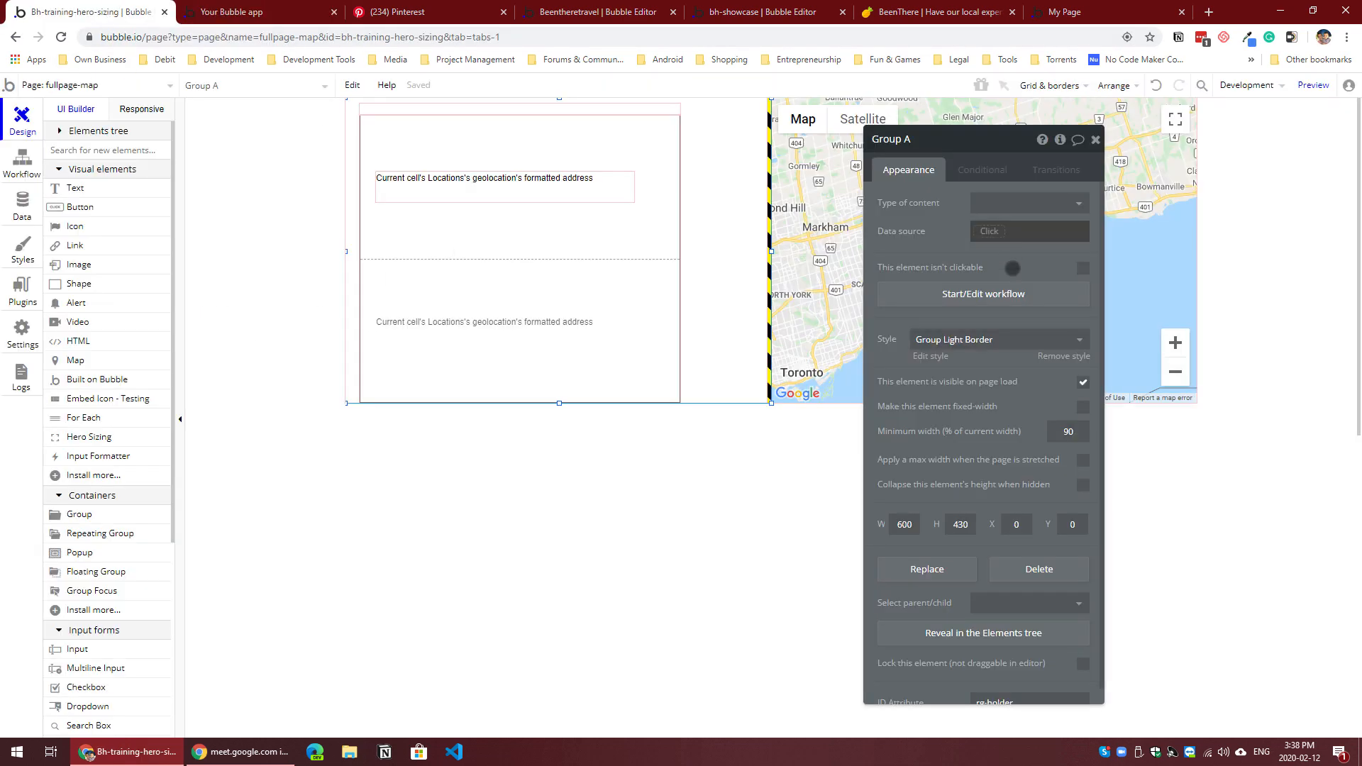
left_click(636, 242)
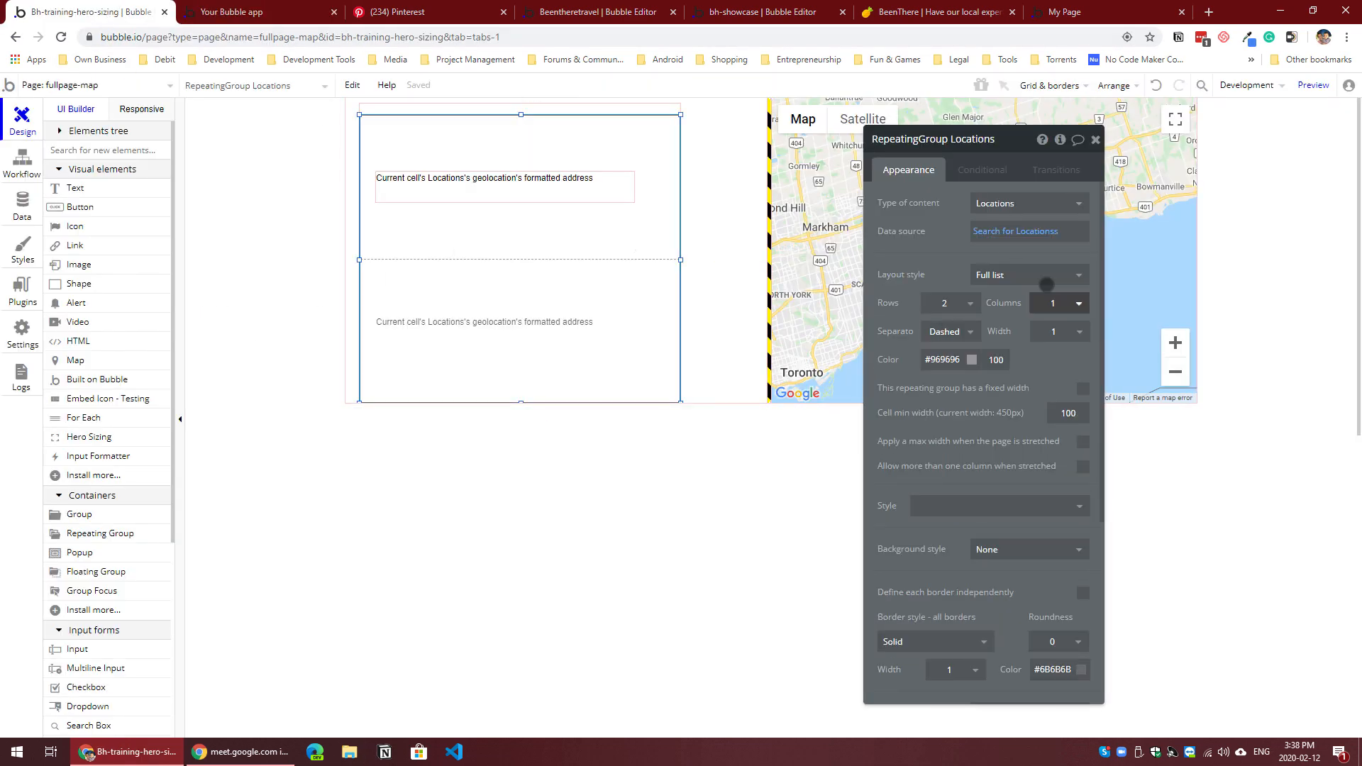
left_click(1036, 277)
left_click(982, 290)
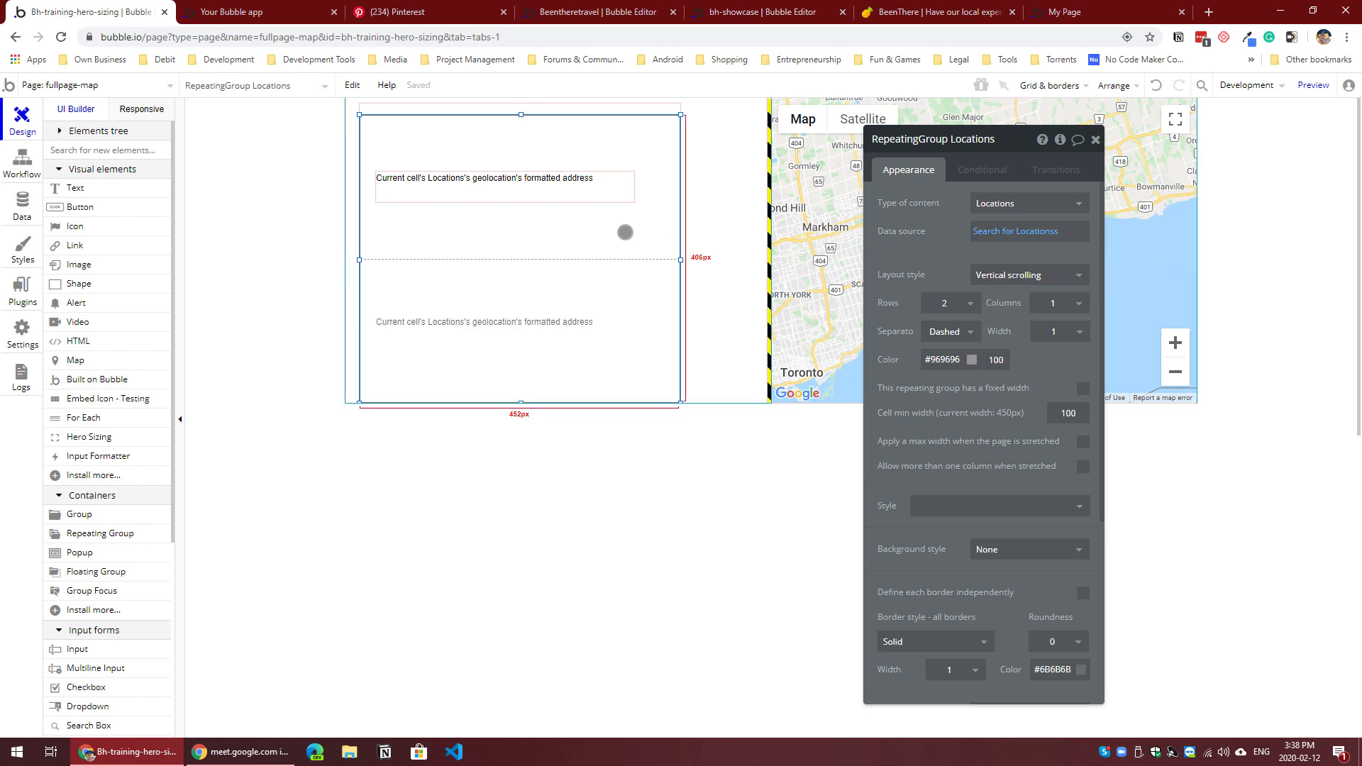
Step: Review the HeroSizing A element's settings and the page-loaded workflow's scroll-to-entry action for the Locations repeating group
left_click(767, 213)
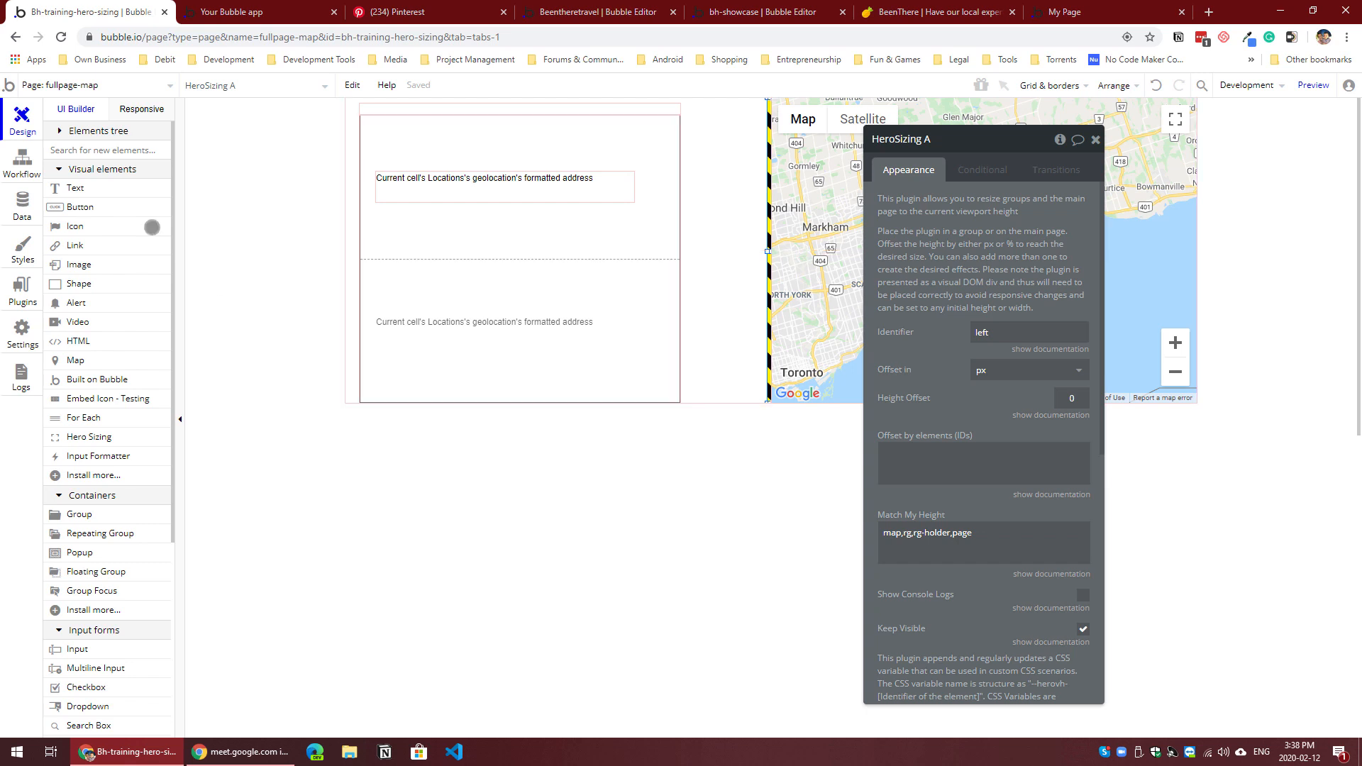
left_click(23, 158)
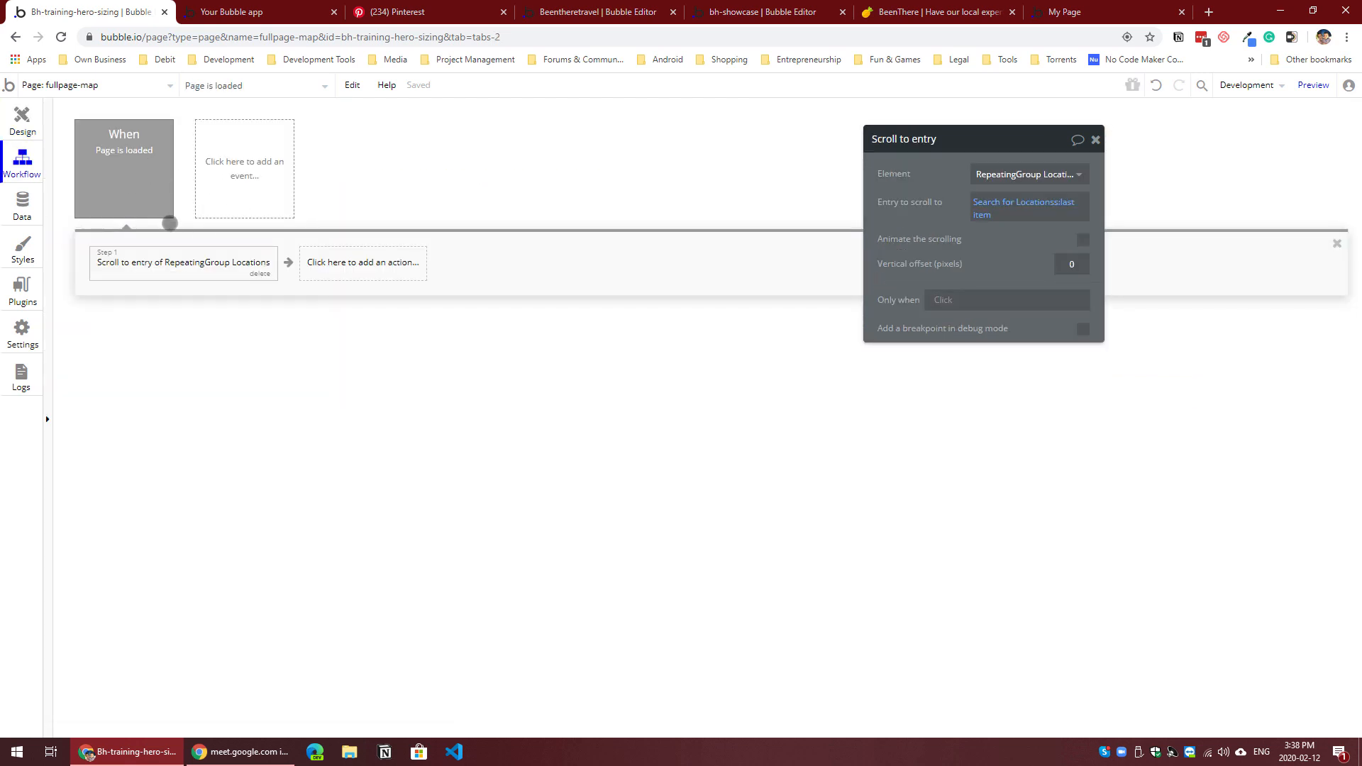
left_click(32, 132)
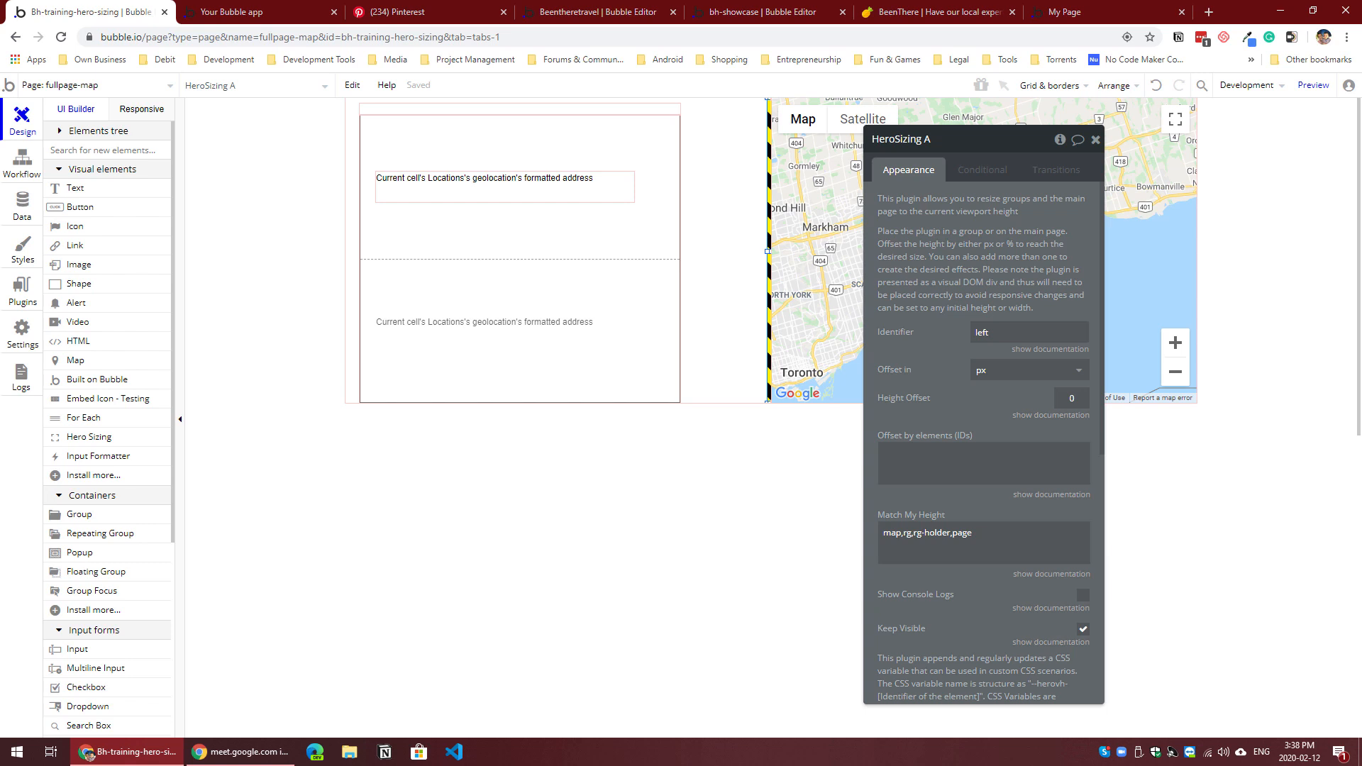
Step: Open the fullpage-chat page for editing and move its property editor clear of the page canvas
left_click(130, 88)
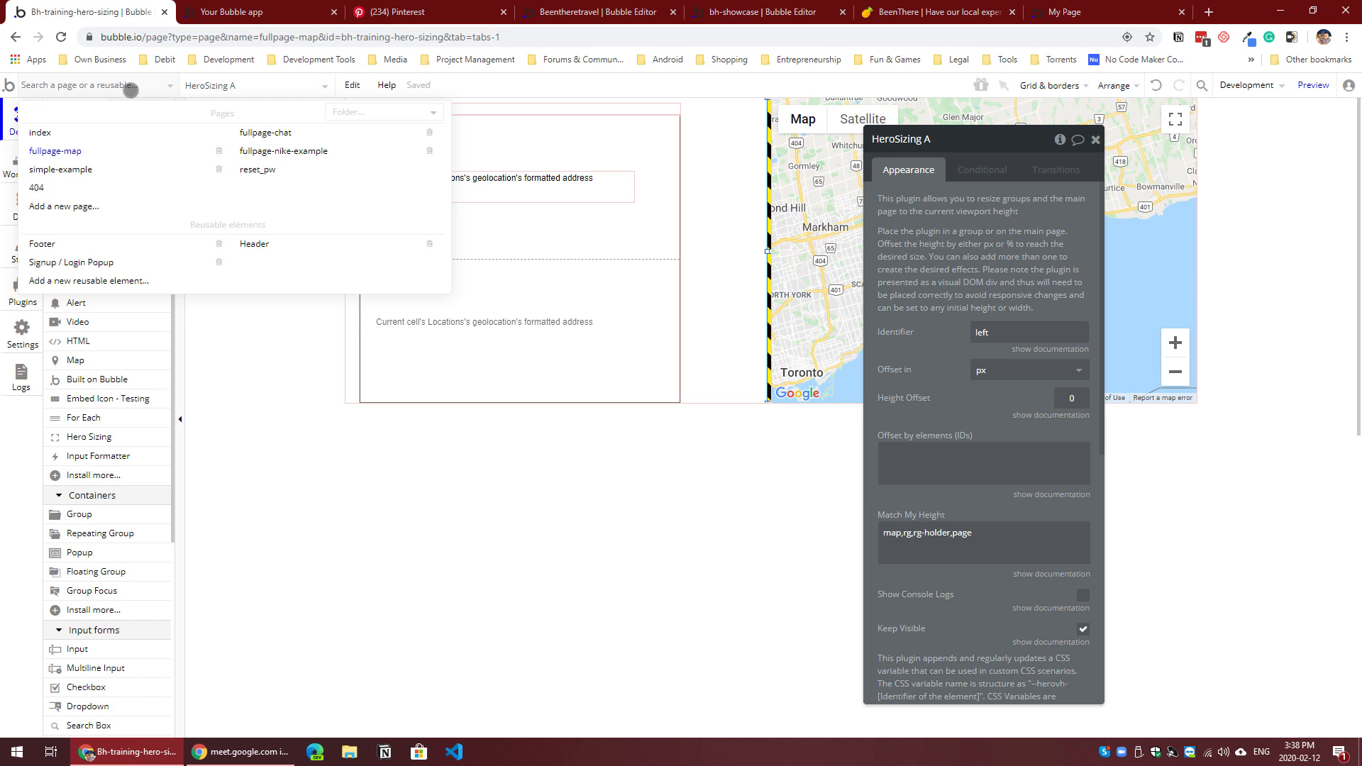
mouse_move(288, 135)
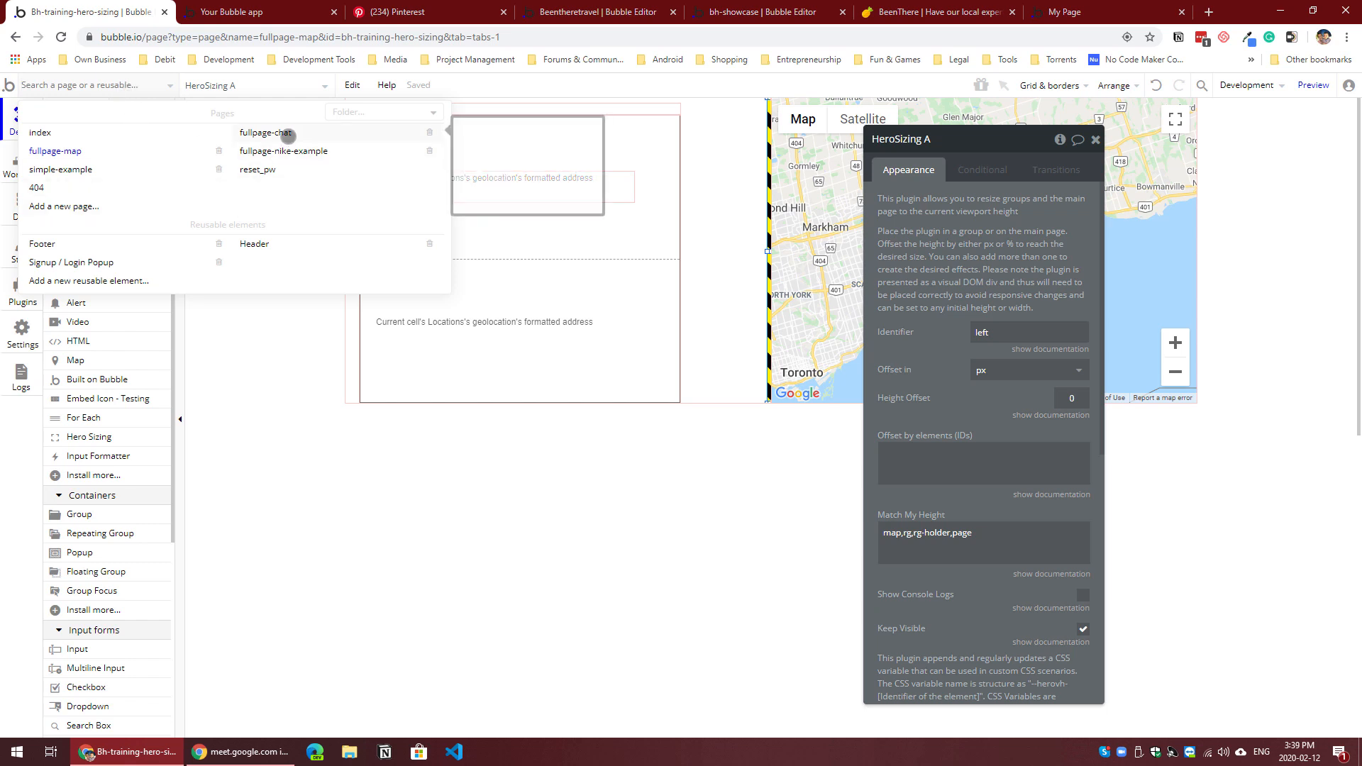
left_click(287, 135)
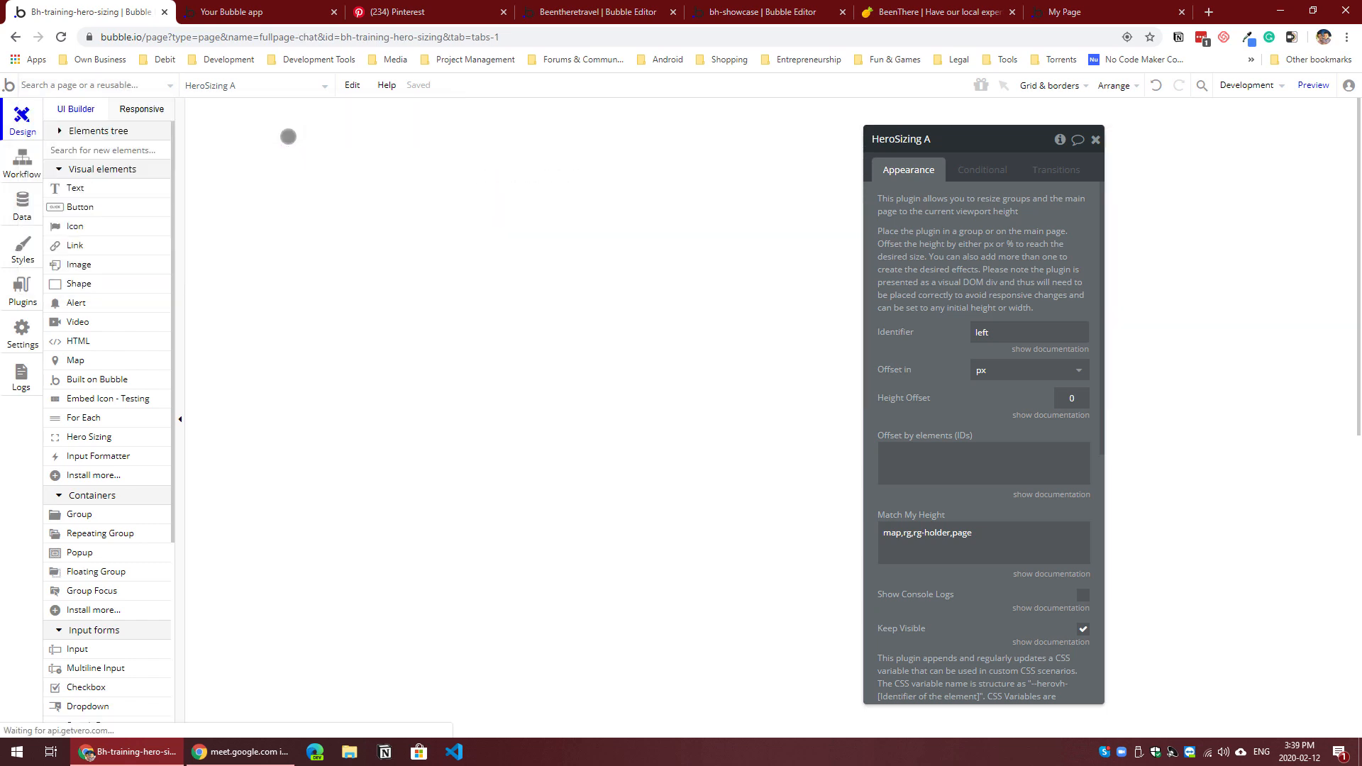
left_click(905, 343)
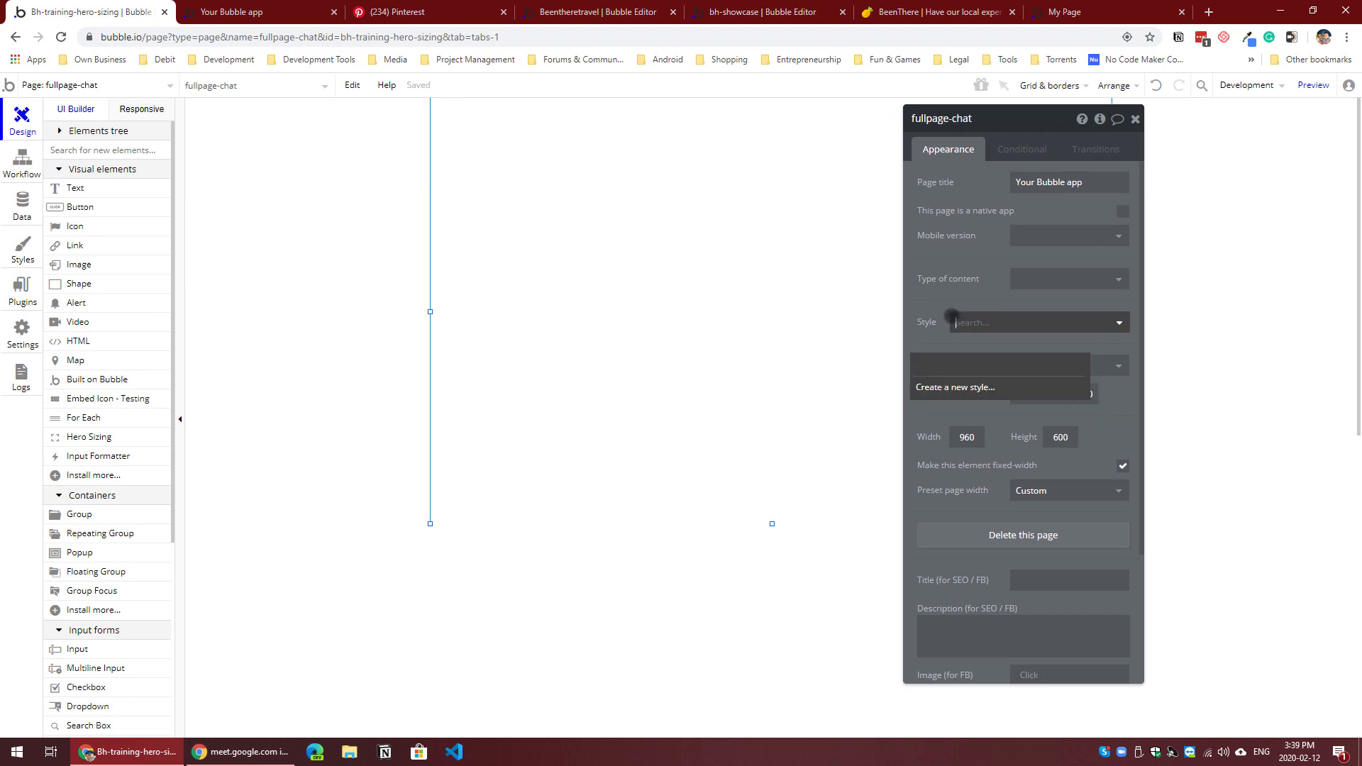
left_click_drag(1077, 289, 1129, 305)
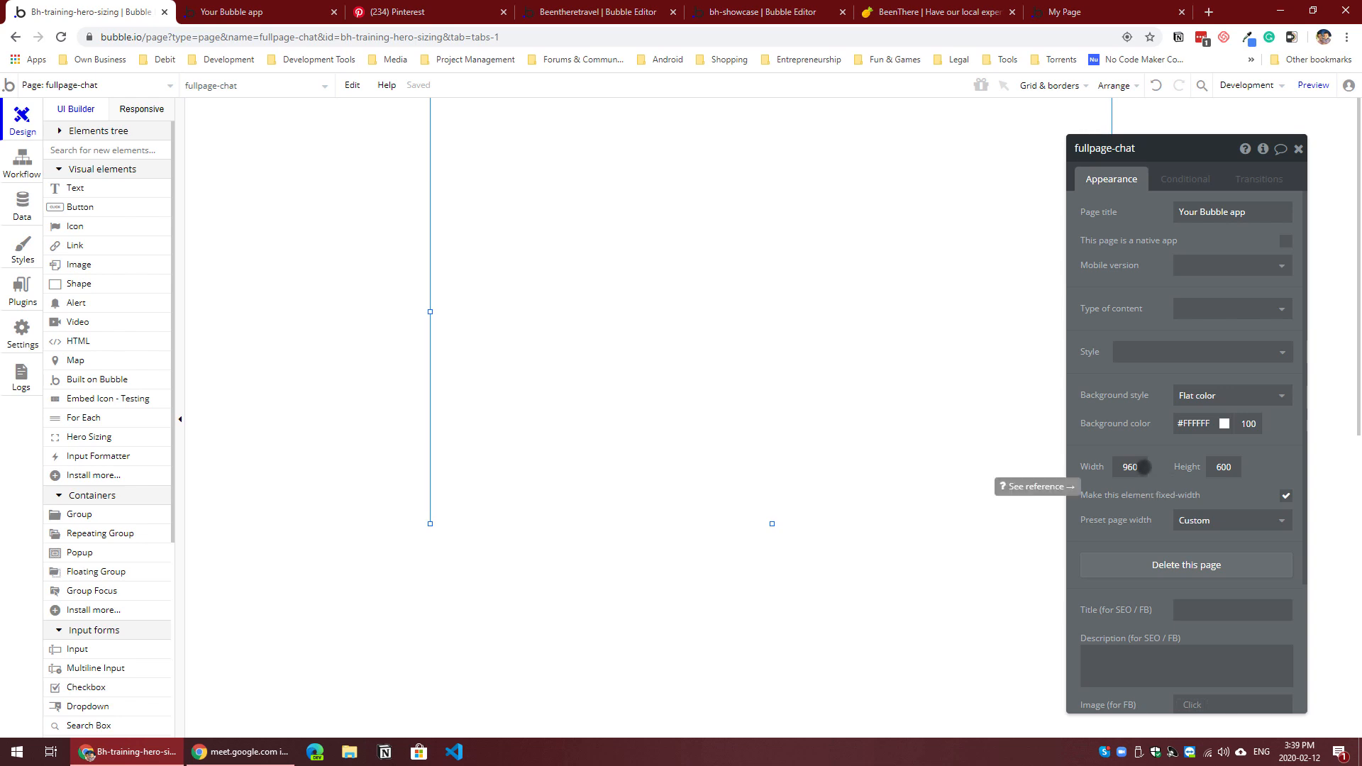
Step: Switch to the BeenThere site and examine its chat in a mobile view 822 px high and in the desktop layout
left_click(915, 14)
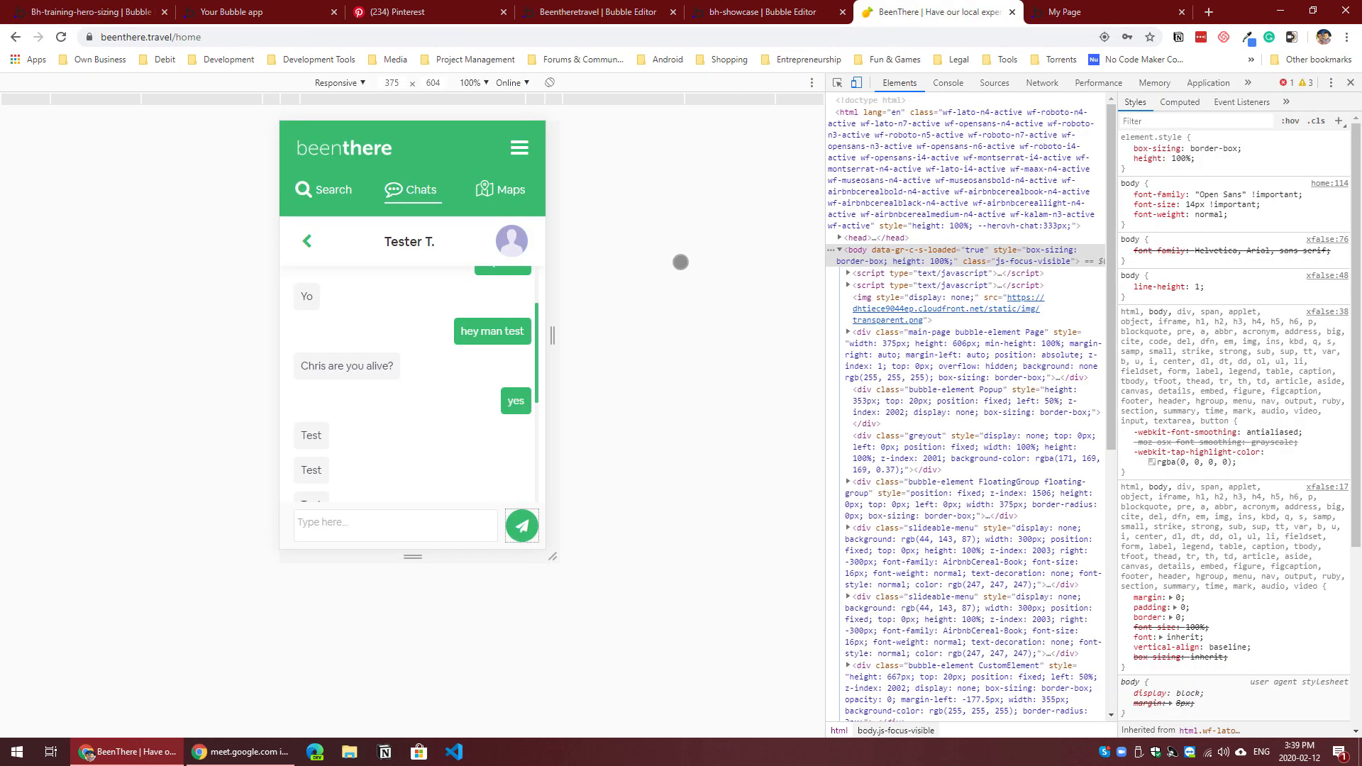
left_click_drag(405, 560, 406, 731)
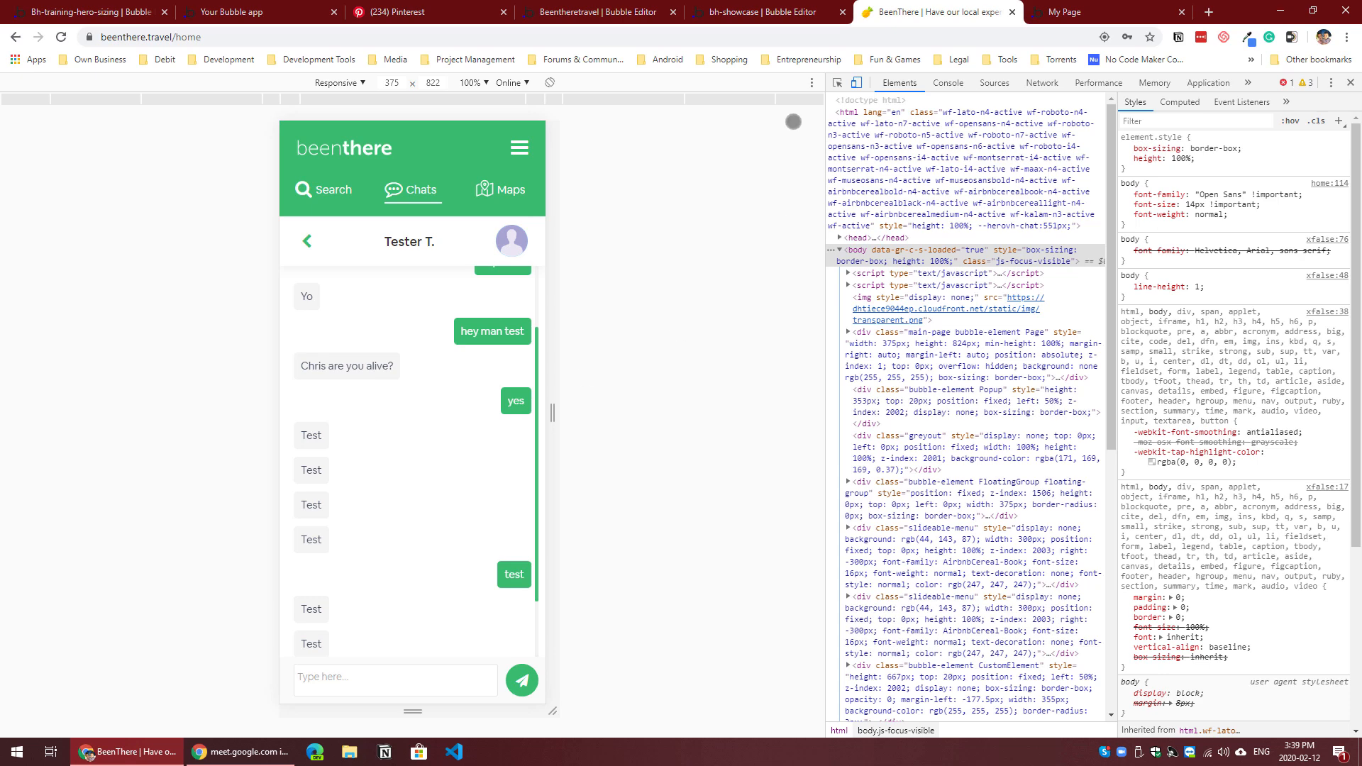
left_click(857, 83)
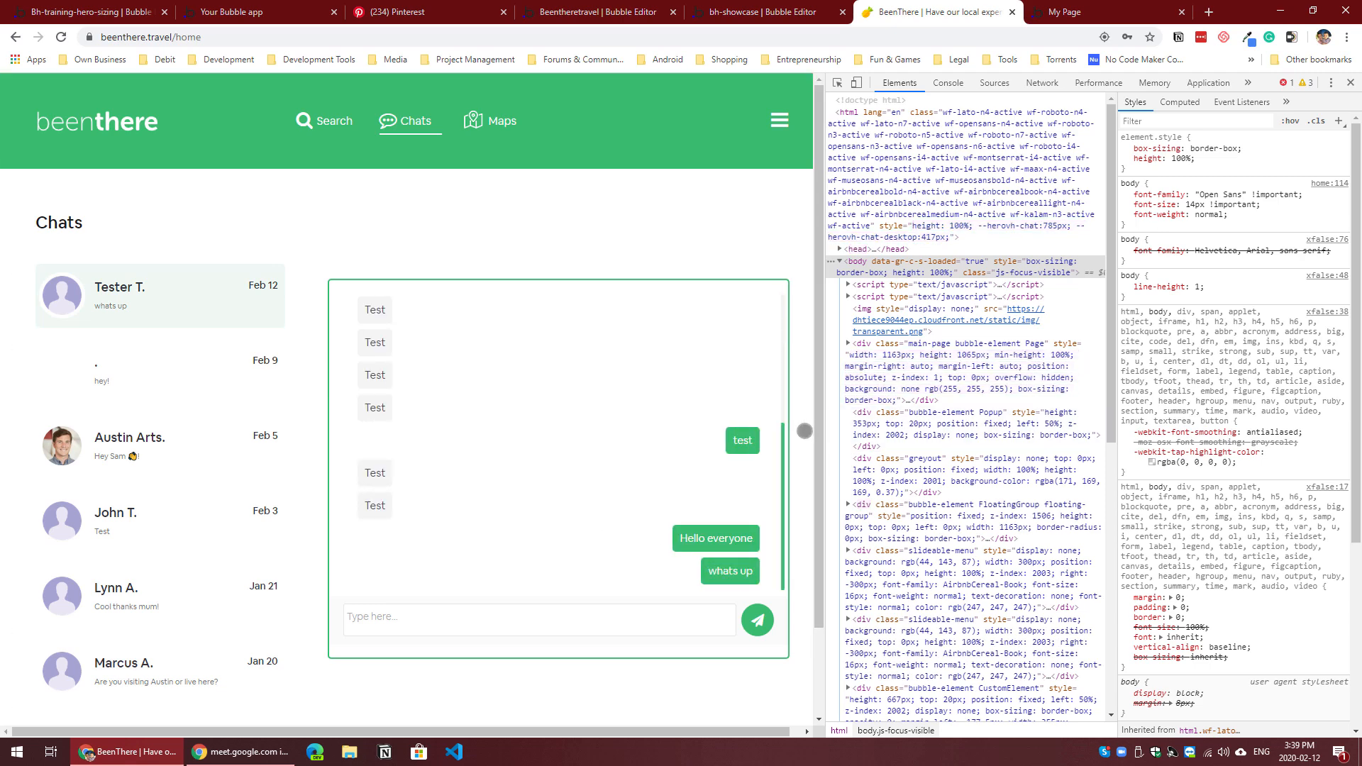
scroll(804, 430, "down", 2)
scroll(805, 430, "up", 2)
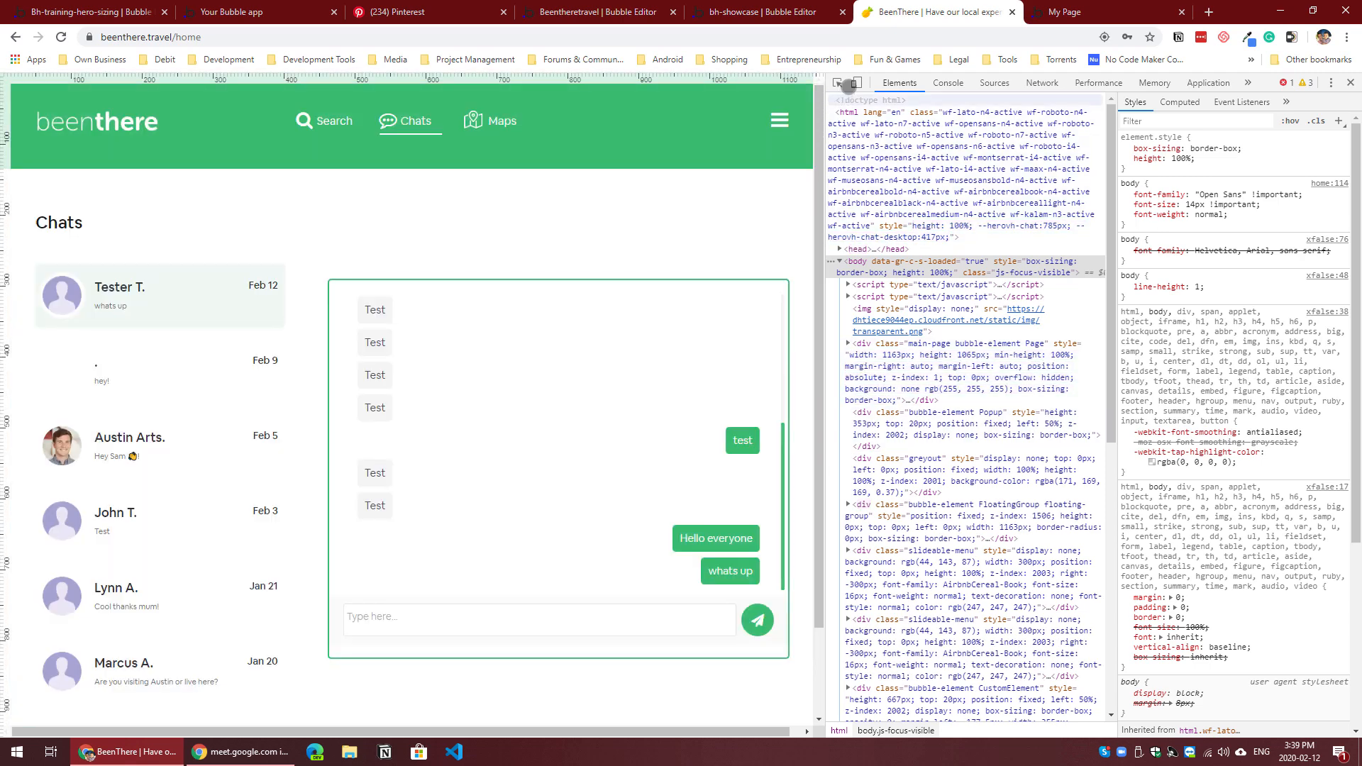
Step: Return the BeenThere chat to the responsive view, widen it to 839 px and examine how the messages scroll
left_click(857, 83)
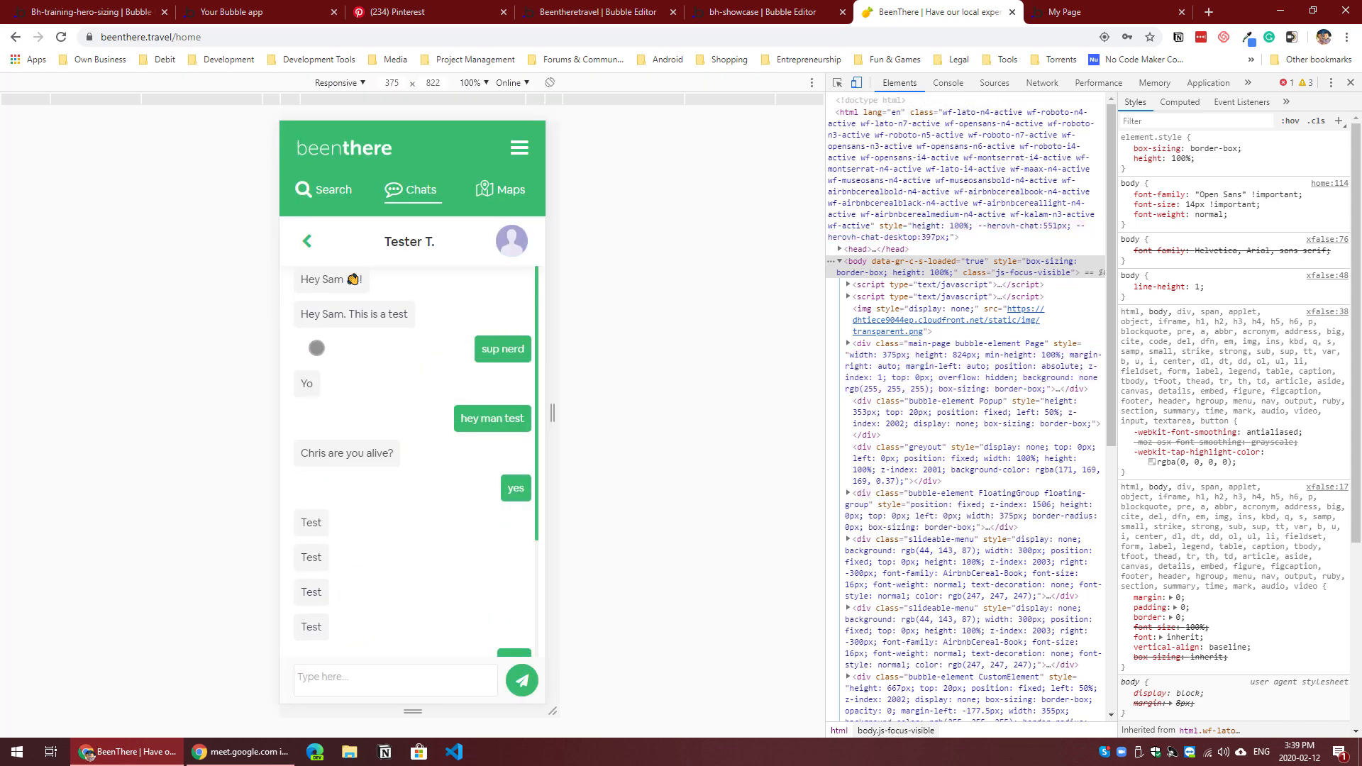
left_click_drag(557, 415, 718, 402)
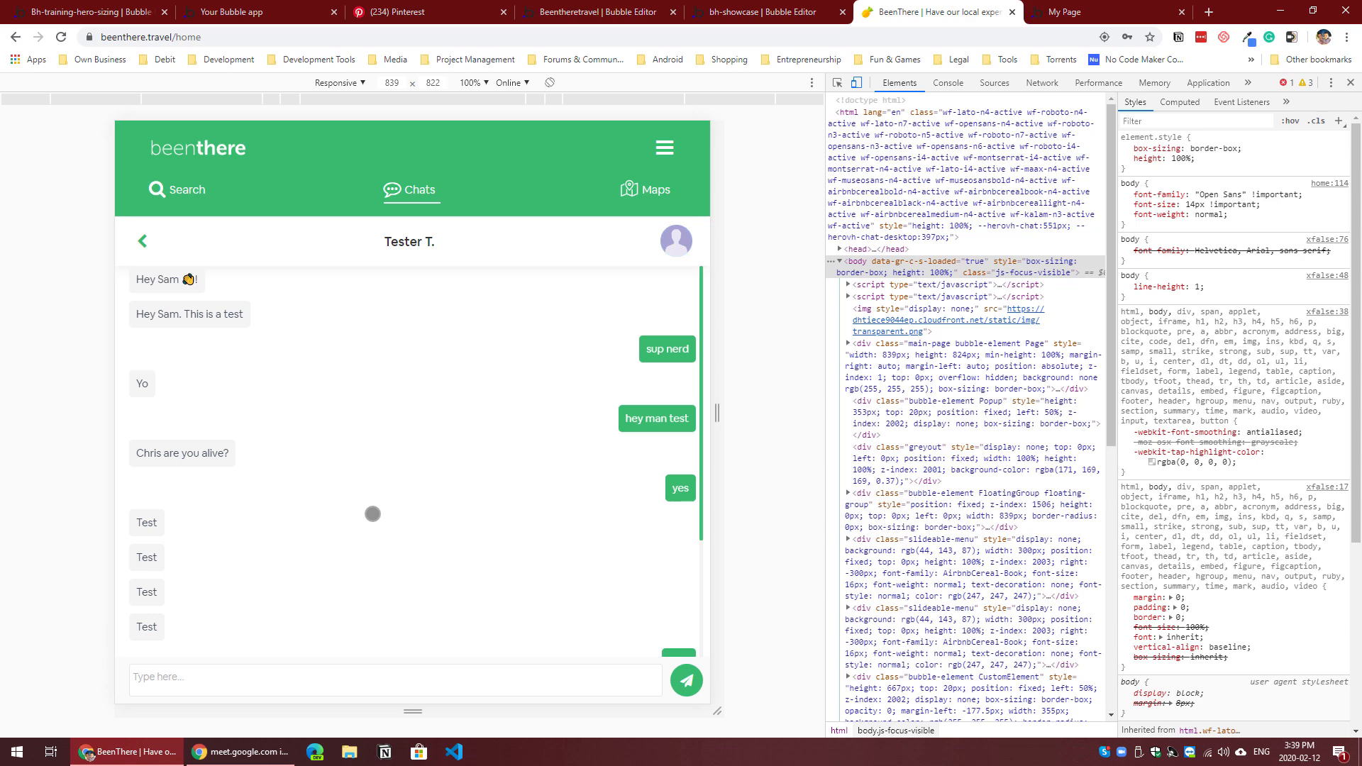
scroll(386, 515, "down", 3)
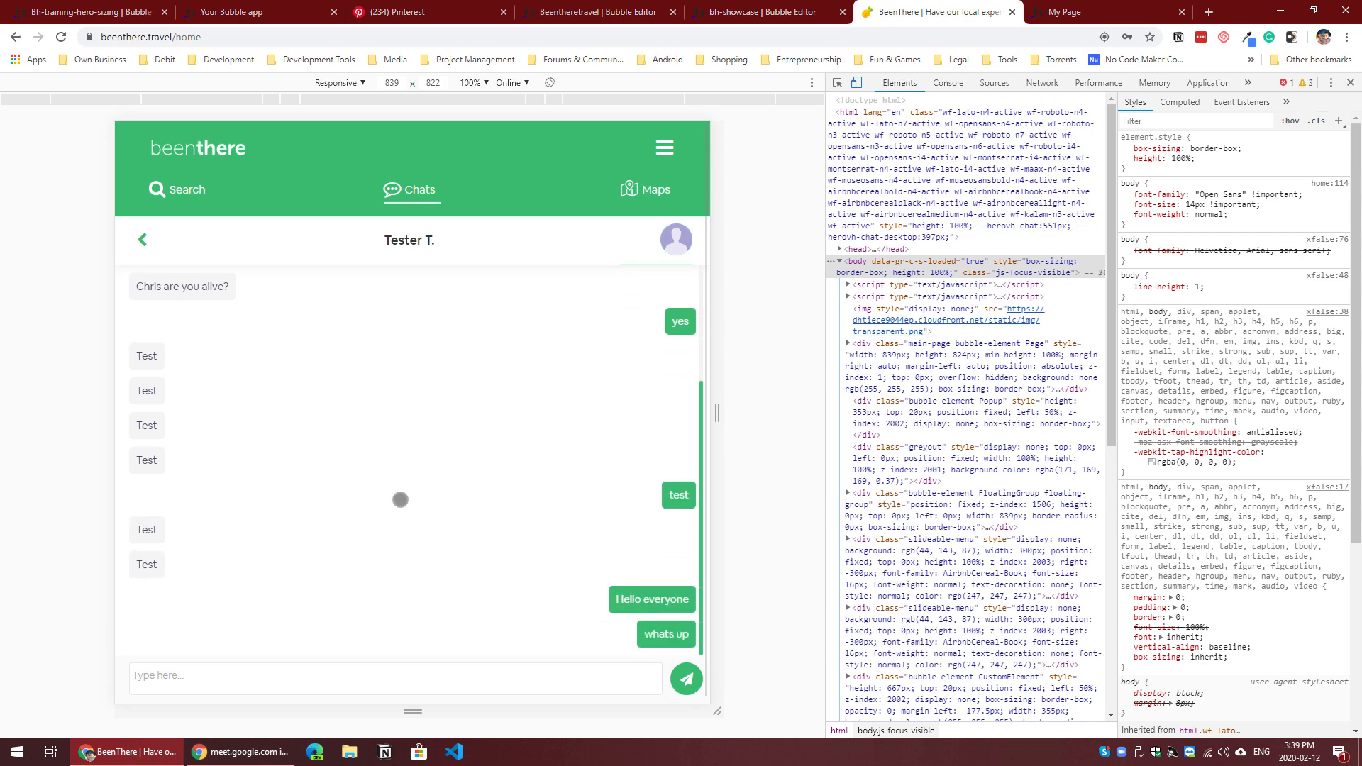
scroll(419, 482, "up", 3)
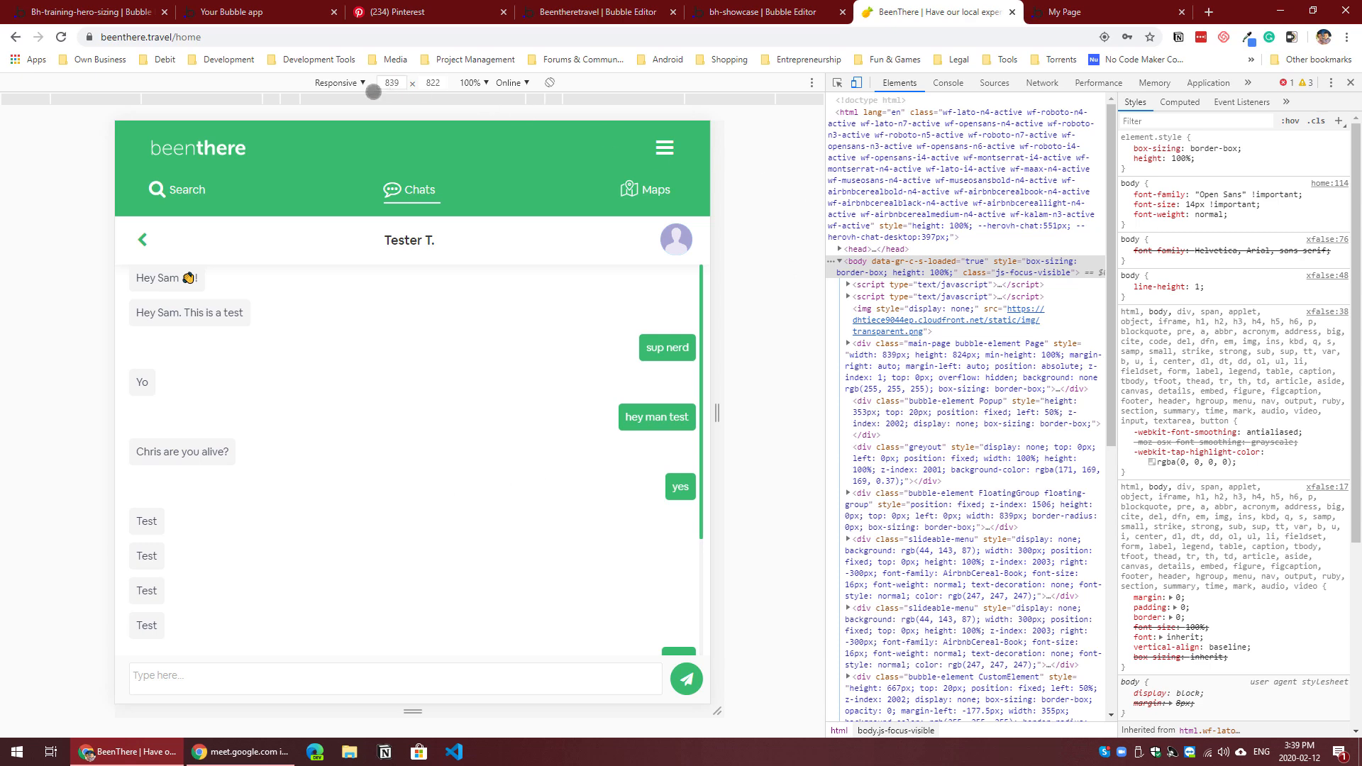
left_click(183, 17)
left_click(119, 12)
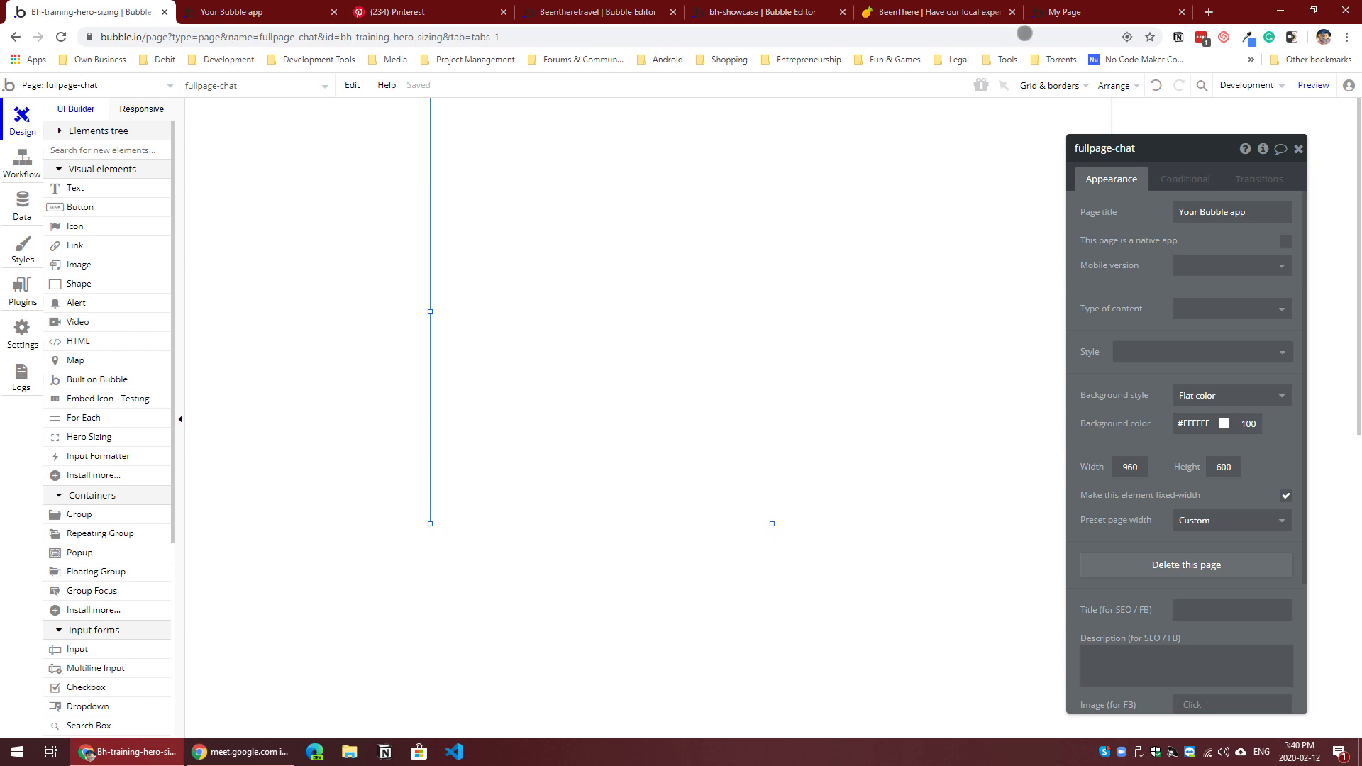
left_click(973, 12)
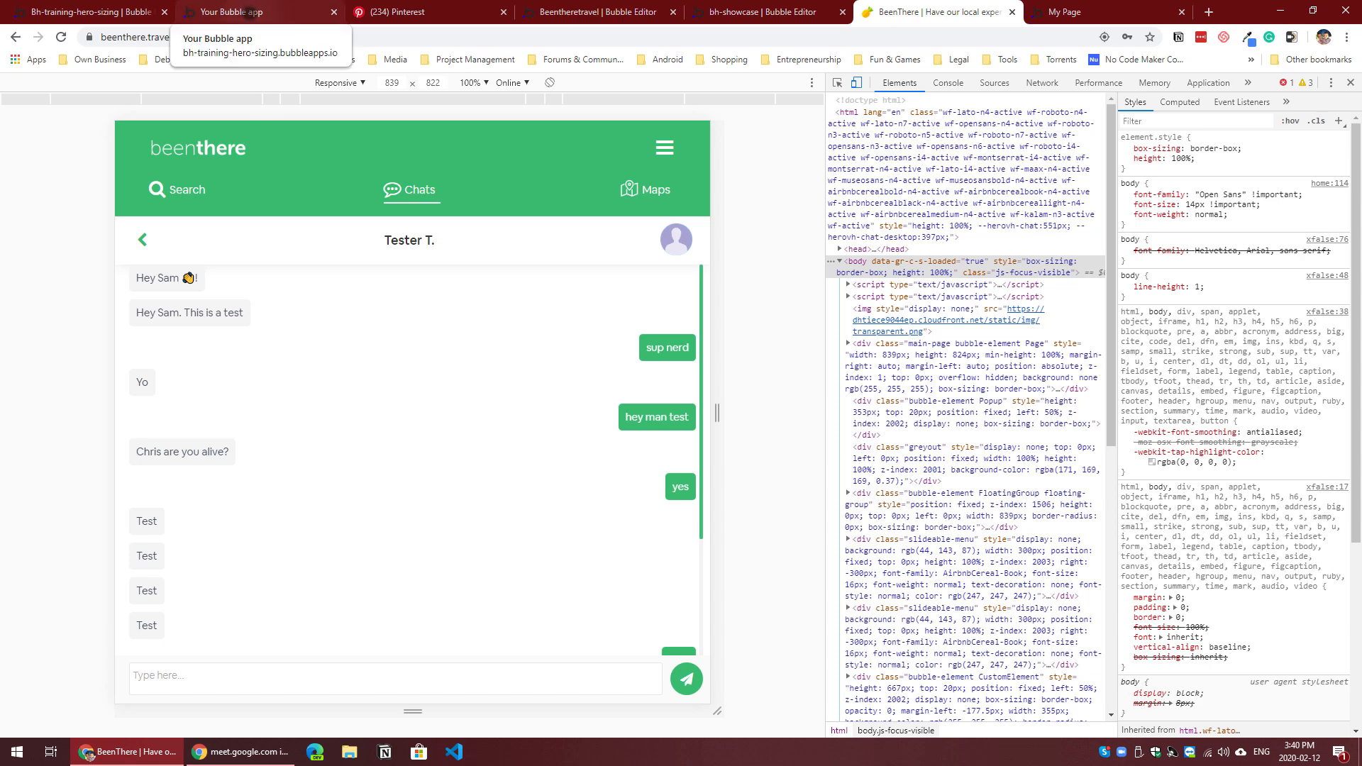
left_click(227, 12)
Step: Switch to the Bubble editor and create a custom data type named conversation in the app's database
left_click(92, 12)
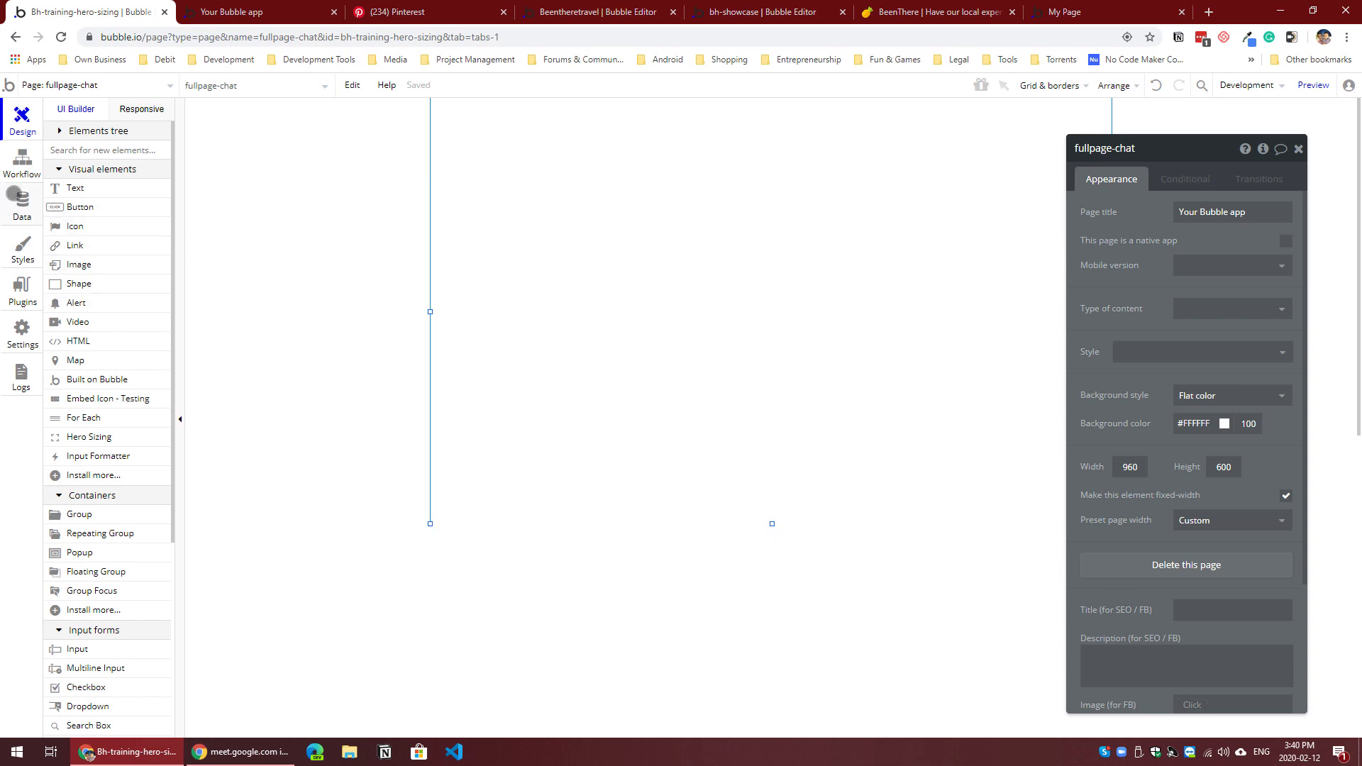
left_click(16, 199)
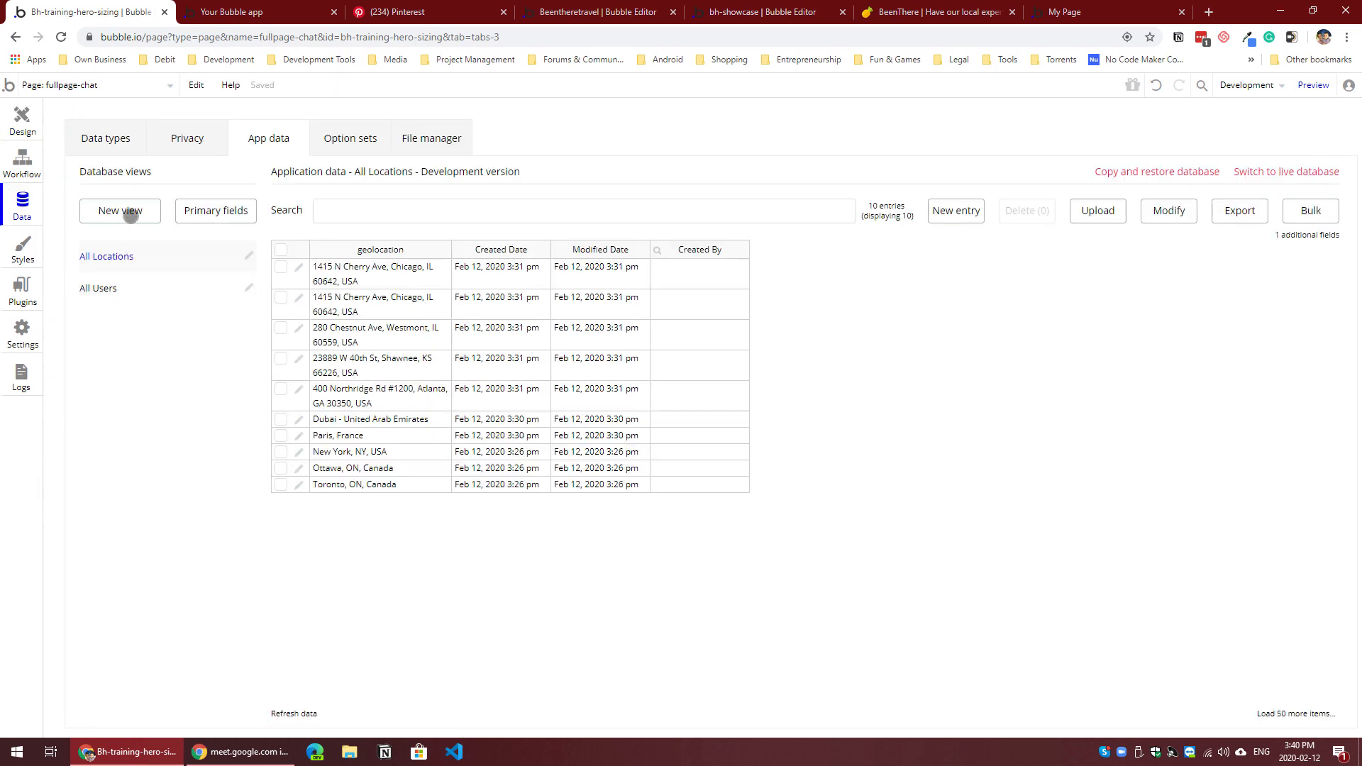
left_click(108, 137)
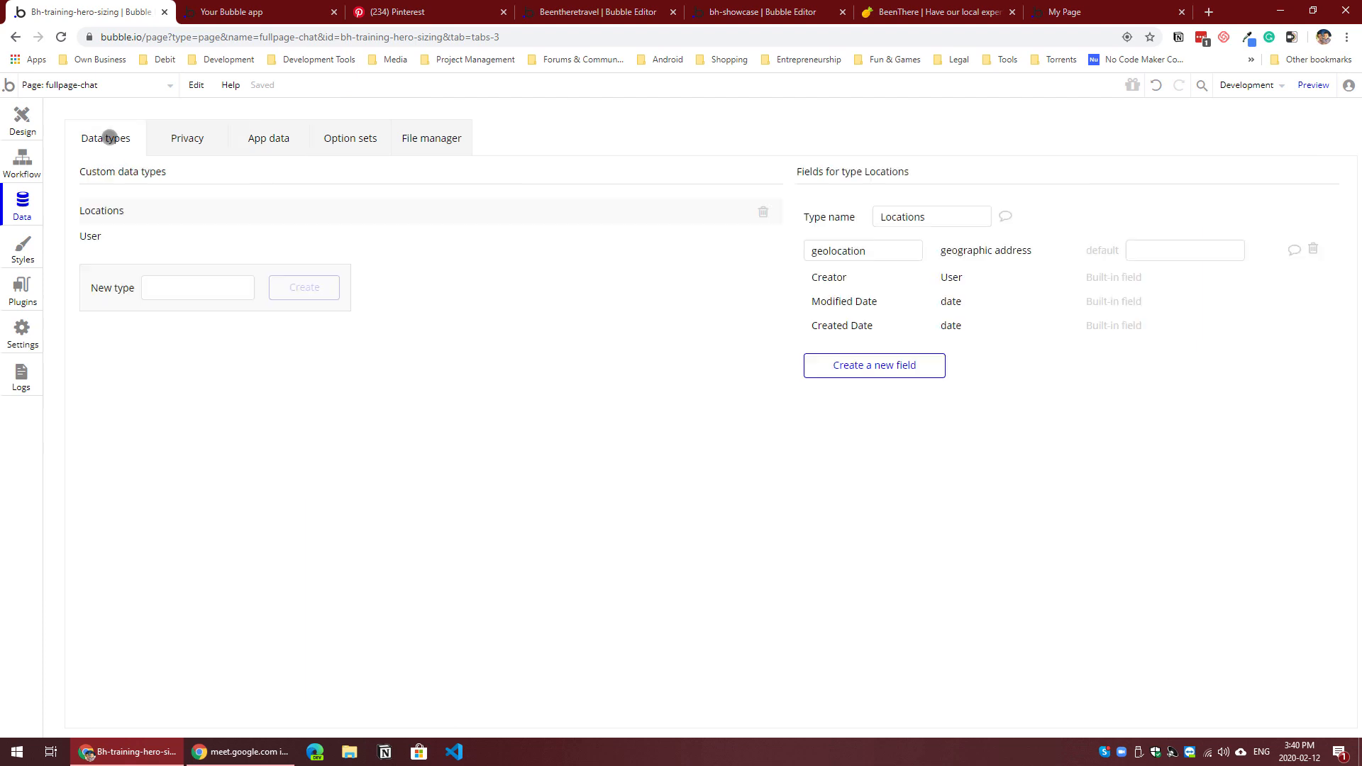
left_click(152, 288)
type("conversation")
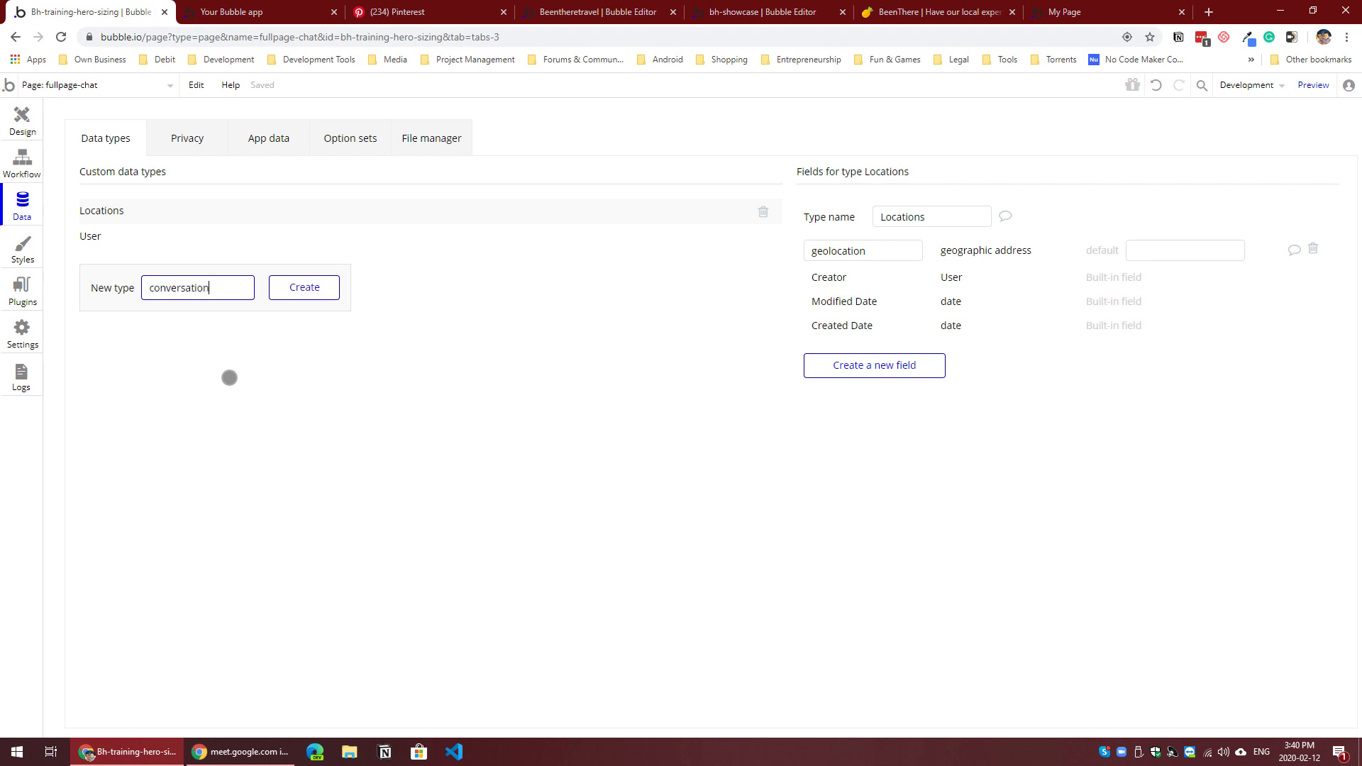
left_click(306, 293)
Step: Create another custom data type named messages
left_click(183, 313)
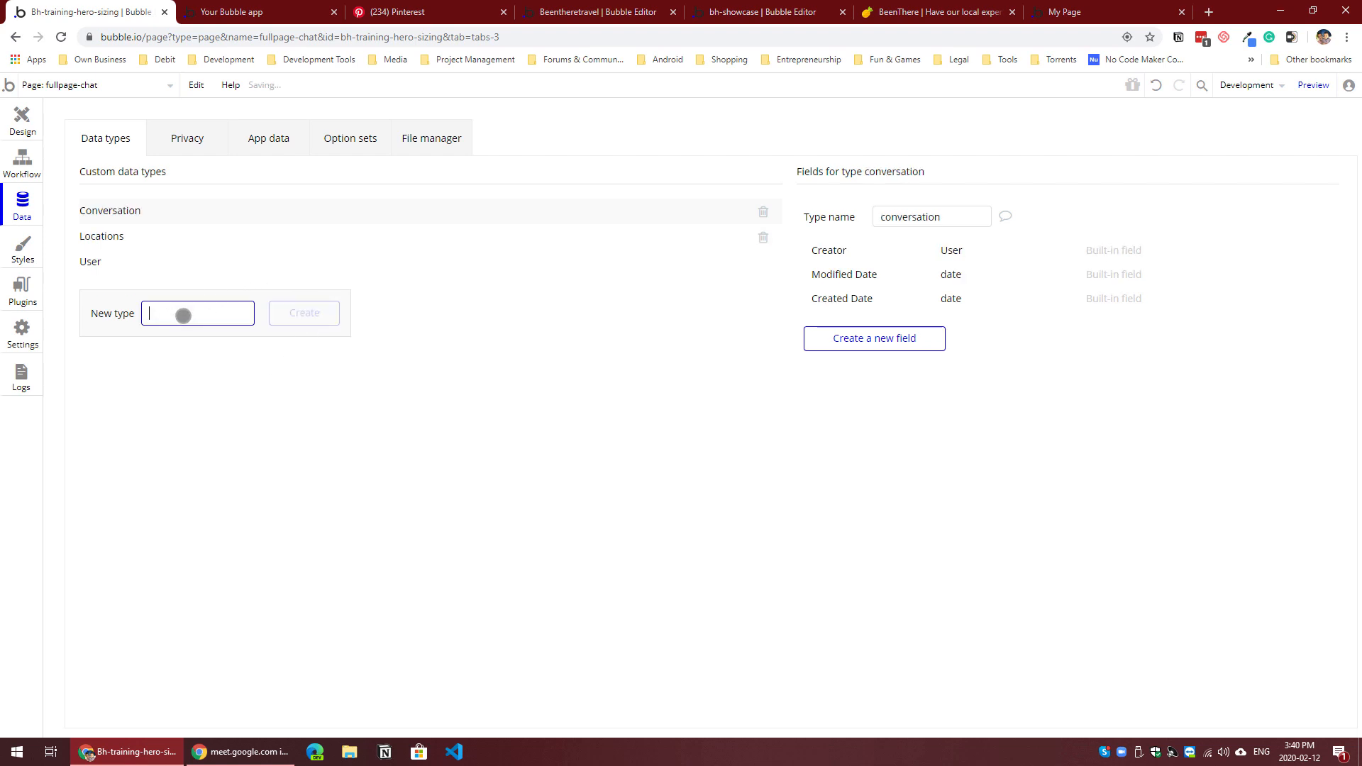
type("me")
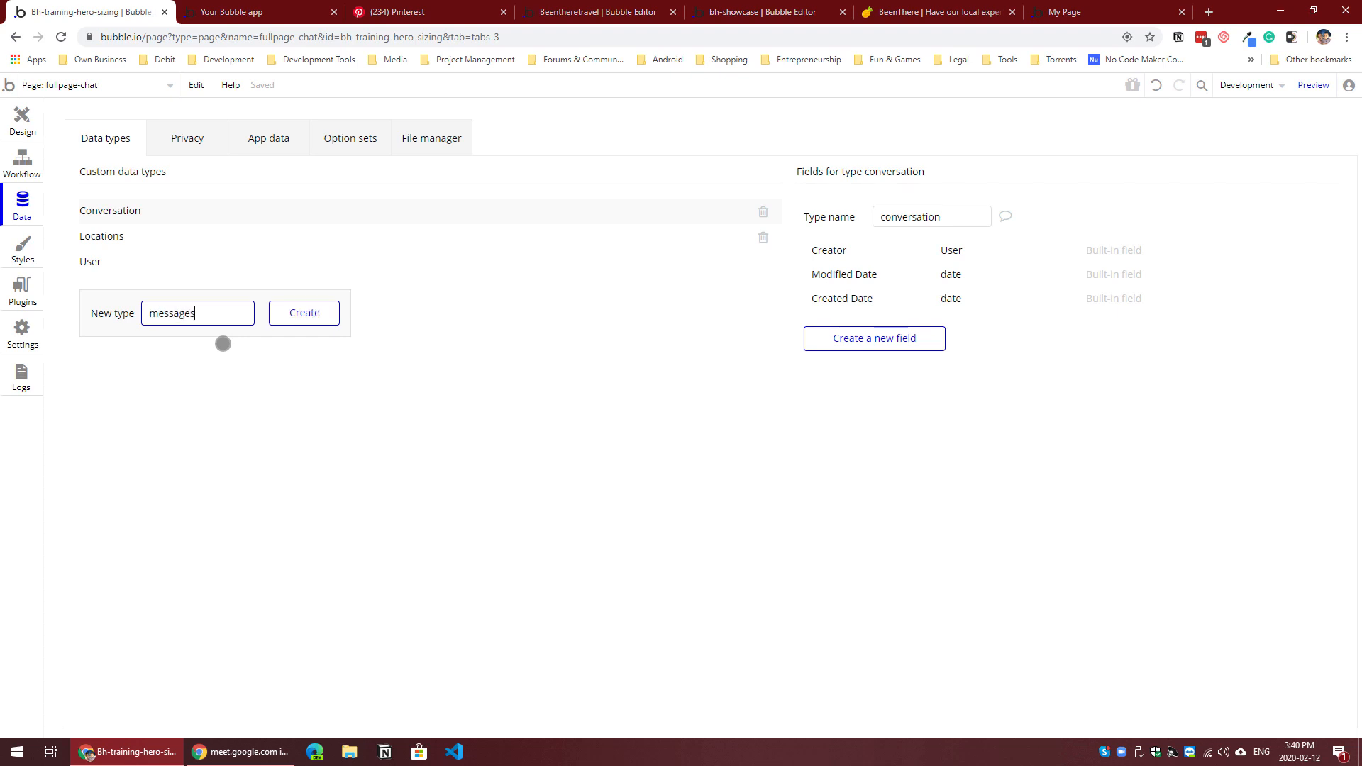
type("ssages")
left_click(313, 313)
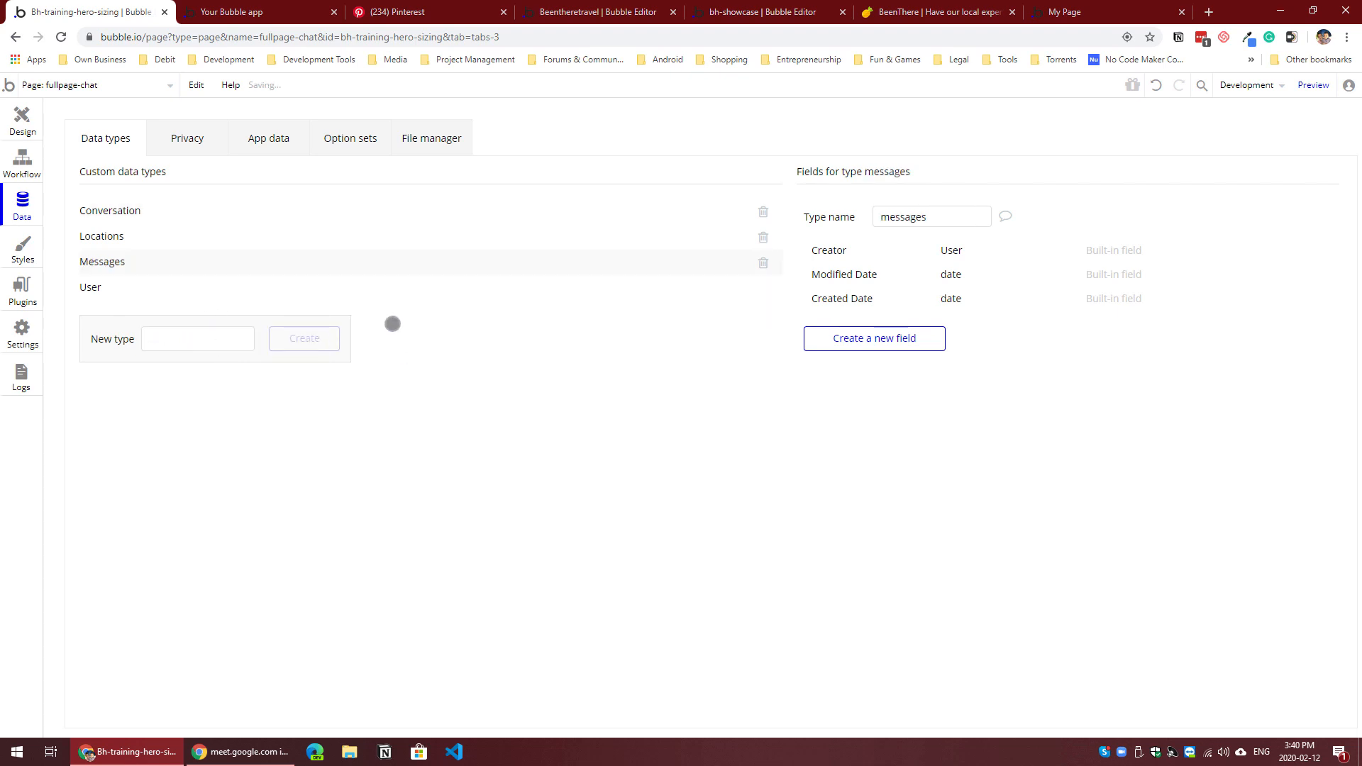
Step: Add a participantLT field to the conversation data type as a list of Users
left_click(132, 208)
left_click(815, 338)
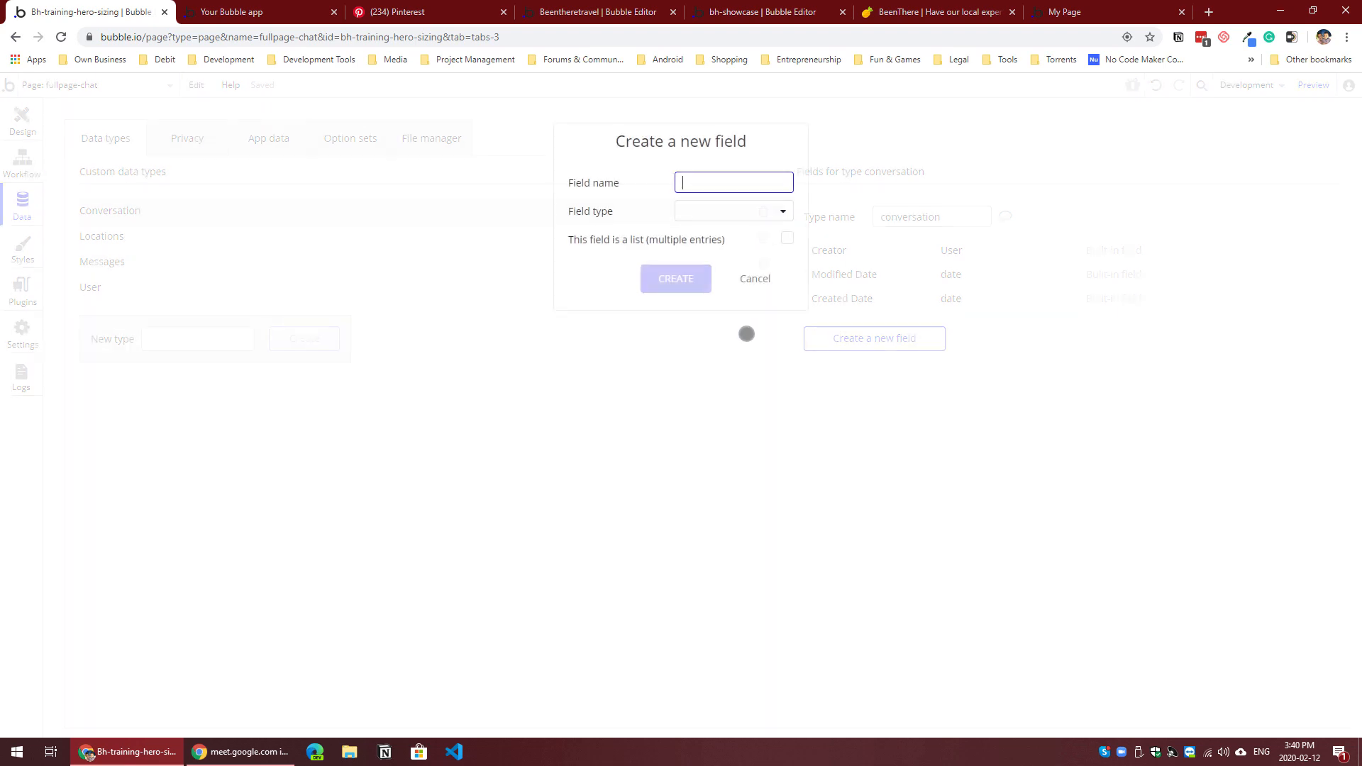
left_click(755, 279)
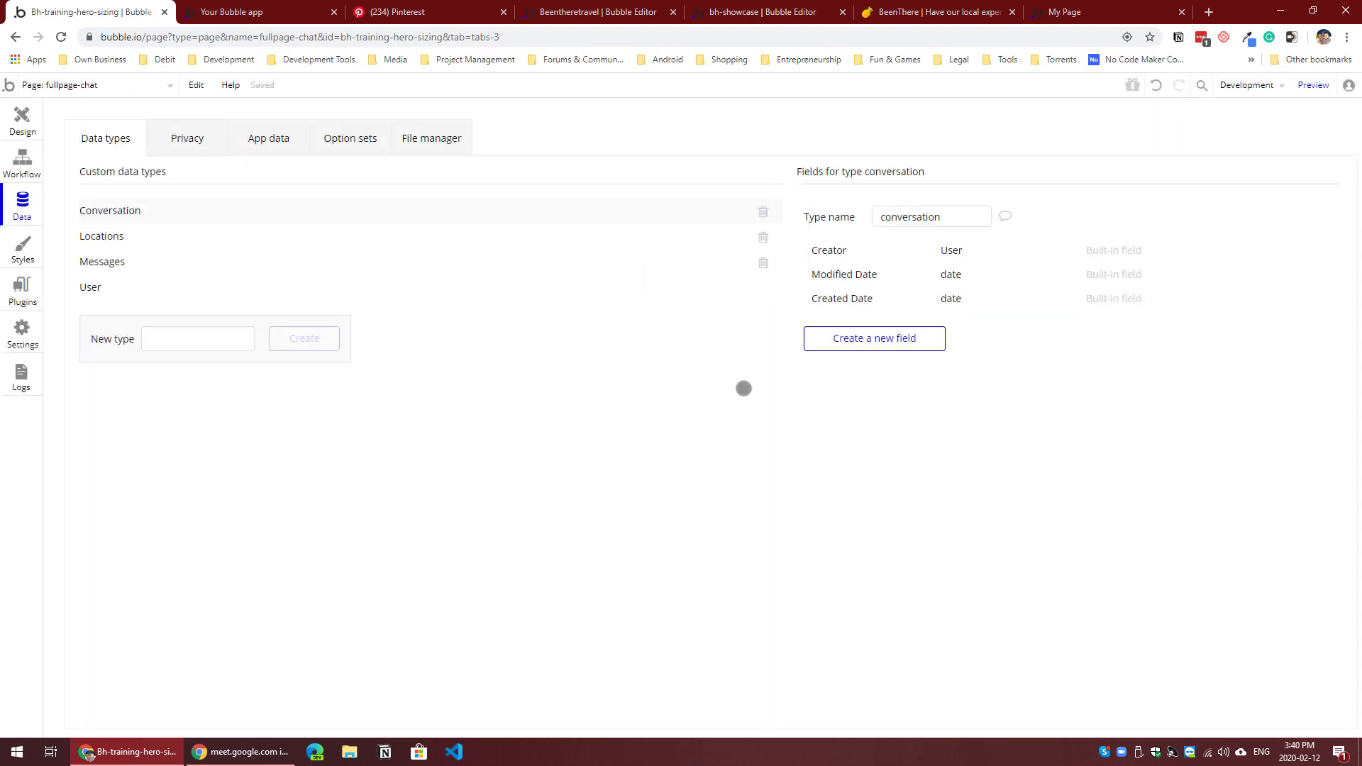
left_click(833, 343)
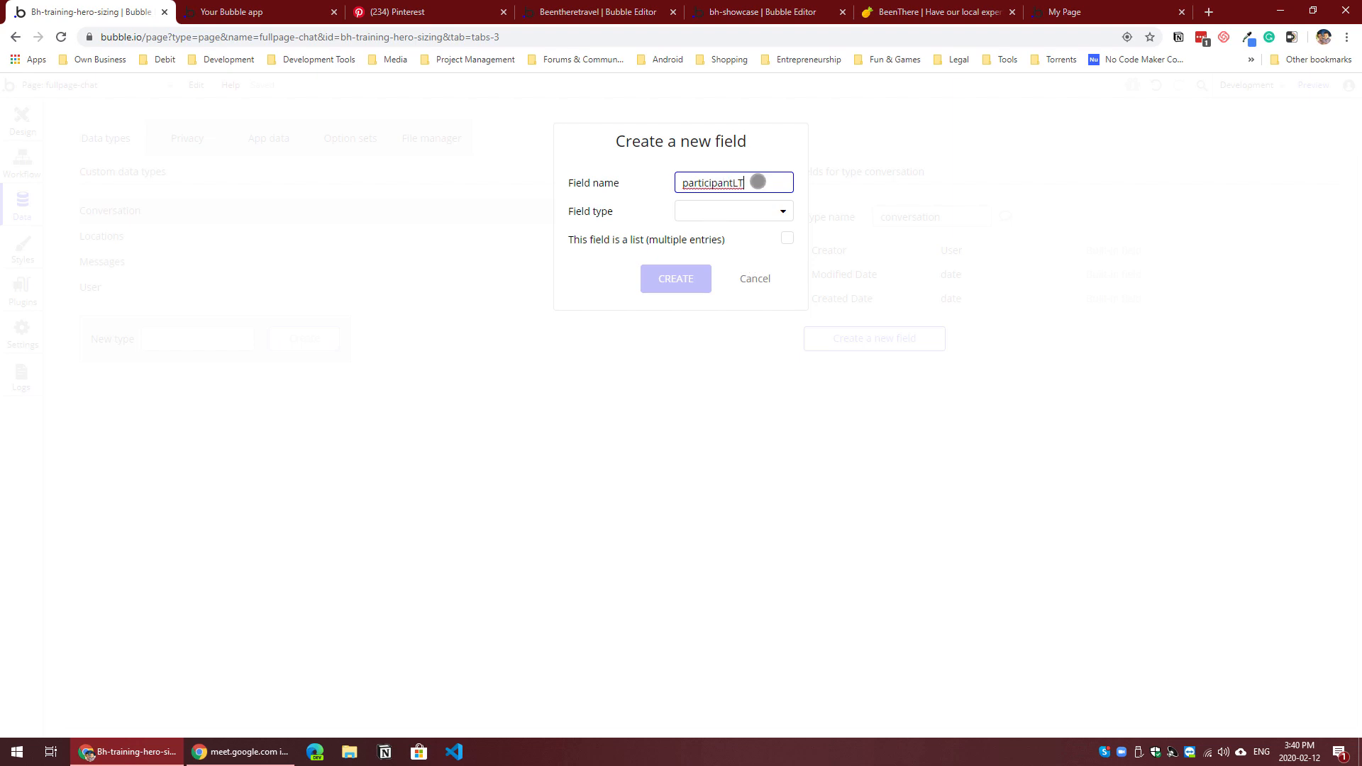
mouse_move(757, 179)
left_mouse_down()
mouse_move(730, 182)
mouse_move(756, 188)
left_mouse_up()
left_click_drag(742, 184, 737, 183)
left_click(780, 212)
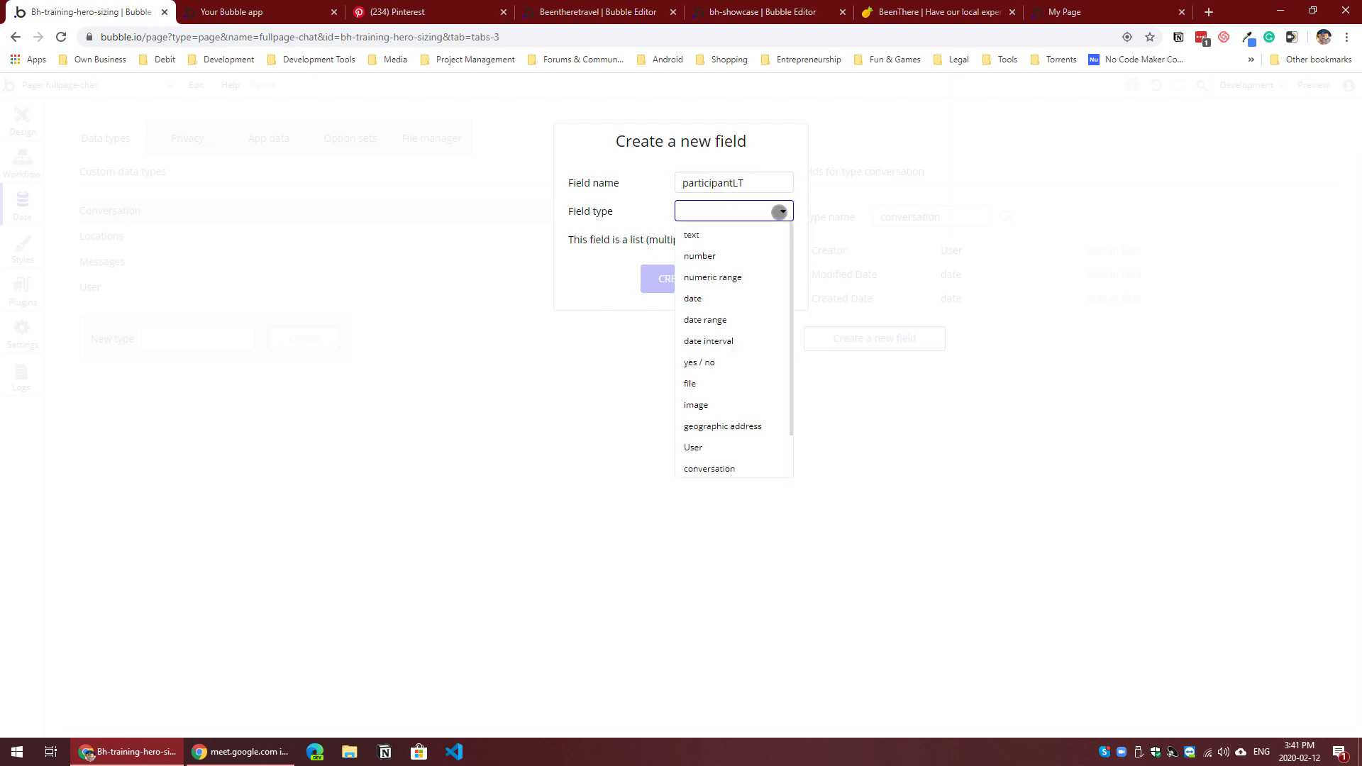
left_click(731, 441)
left_click(782, 238)
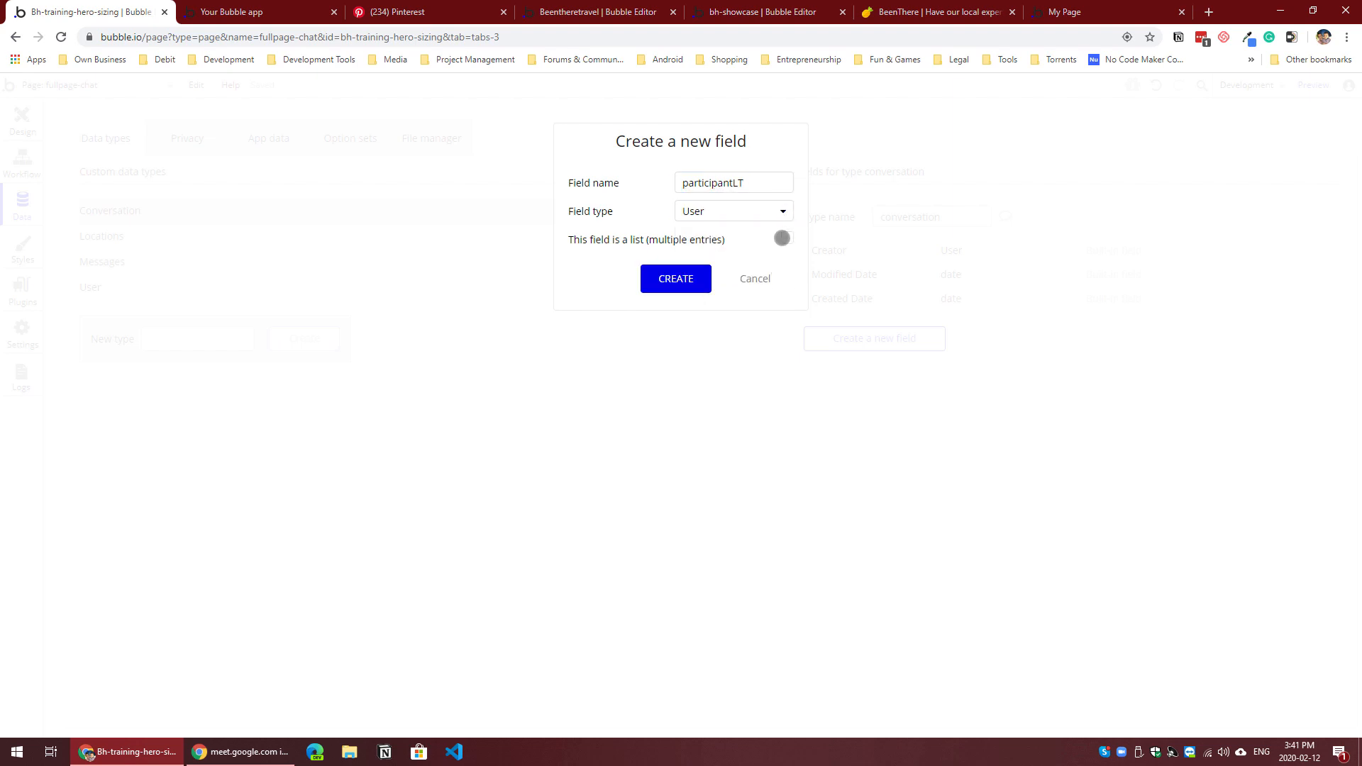
left_click(694, 276)
Step: Add a last_message field of type date to the conversation data type
left_click(889, 371)
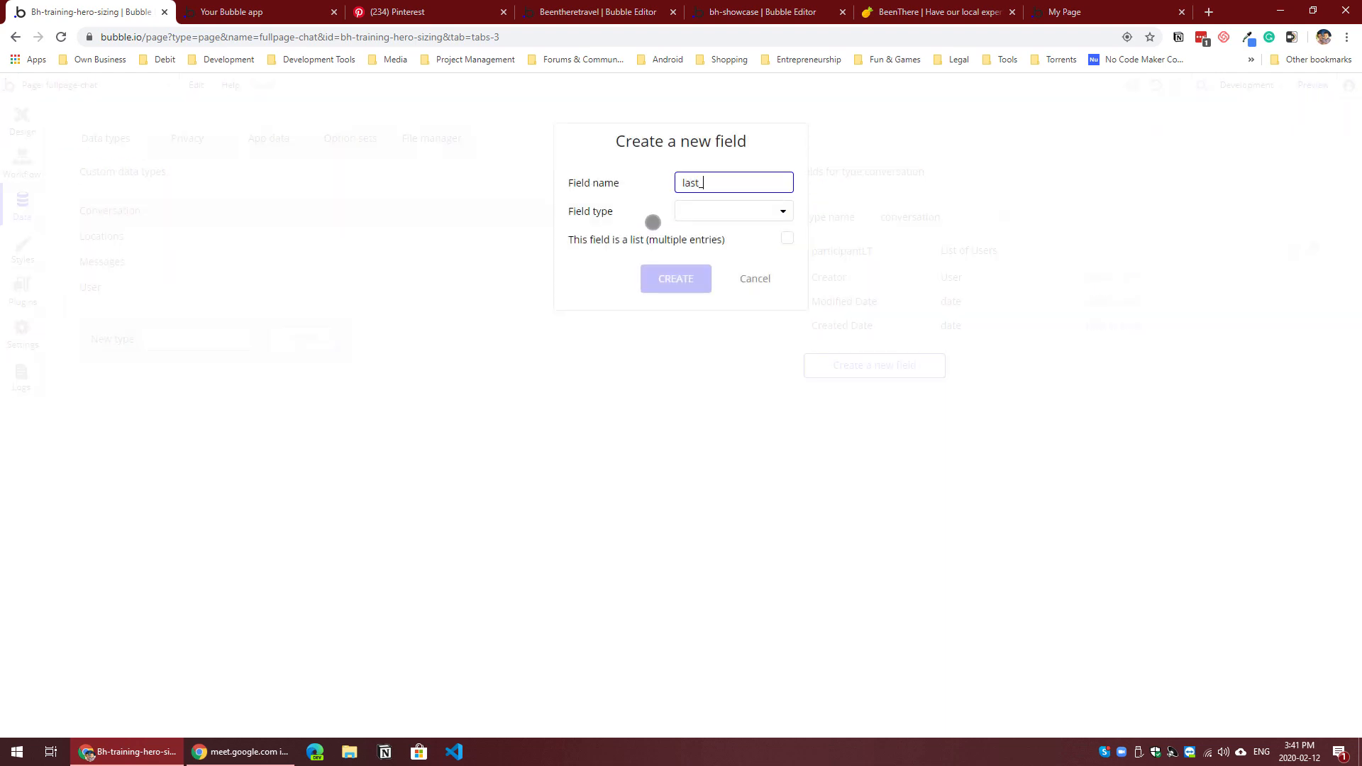
type("last_message")
left_click(684, 211)
left_click(699, 298)
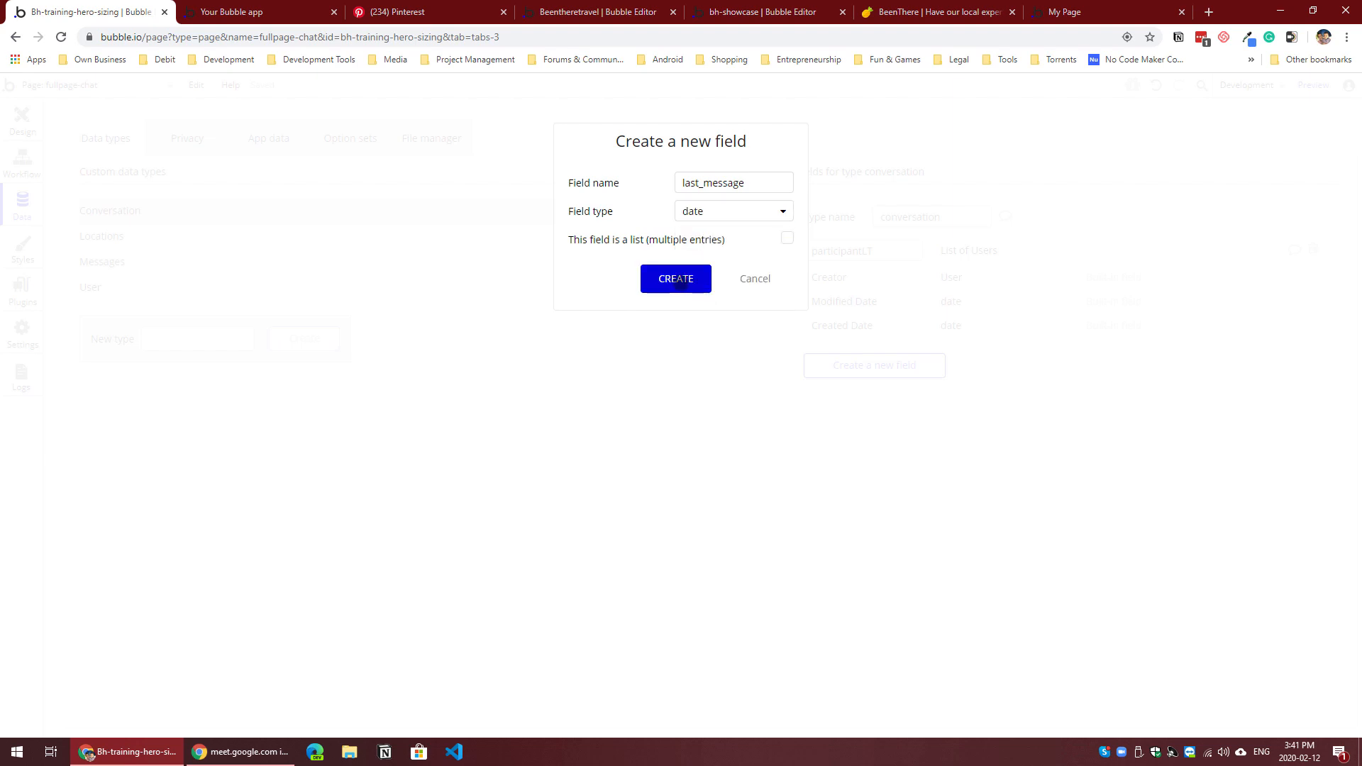
left_click(678, 279)
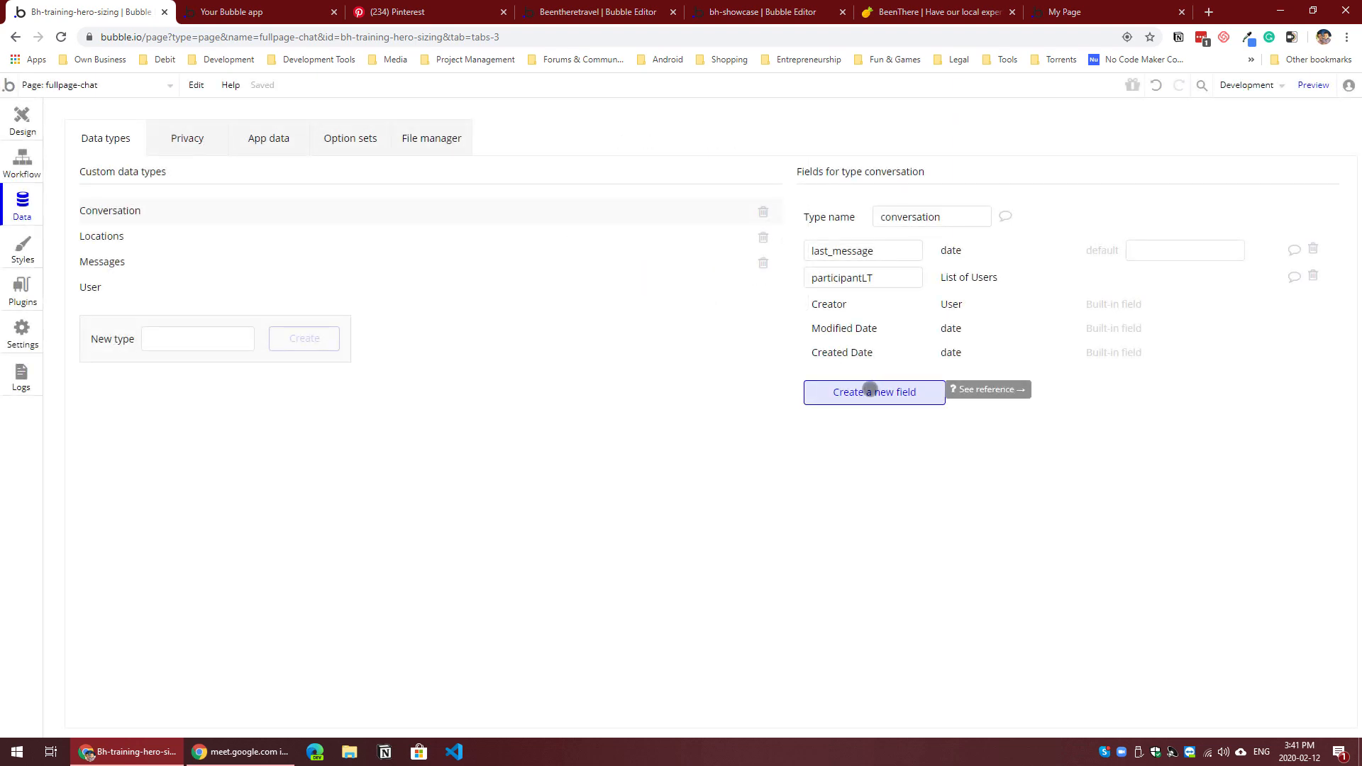
Step: Add a notificationLT field to the conversation data type as a list of Users
left_click(869, 391)
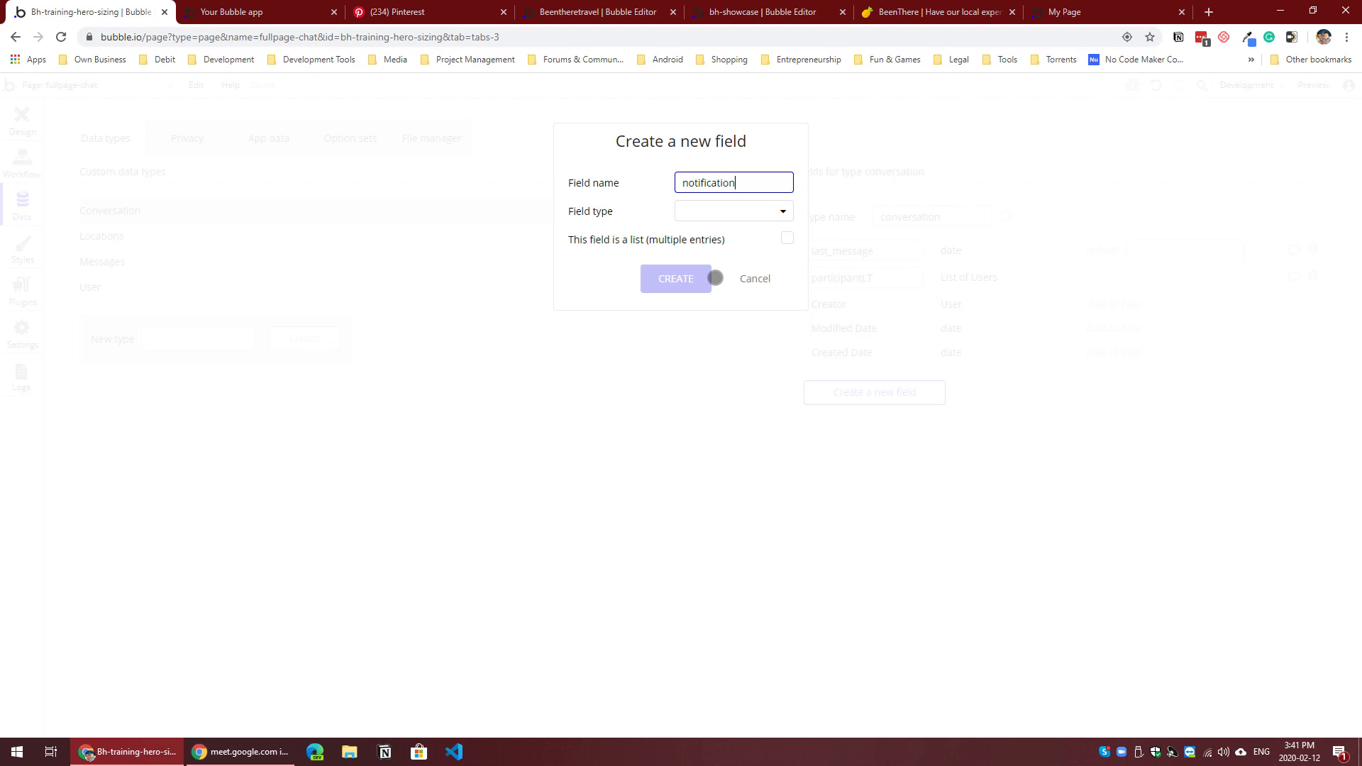
left_click(738, 211)
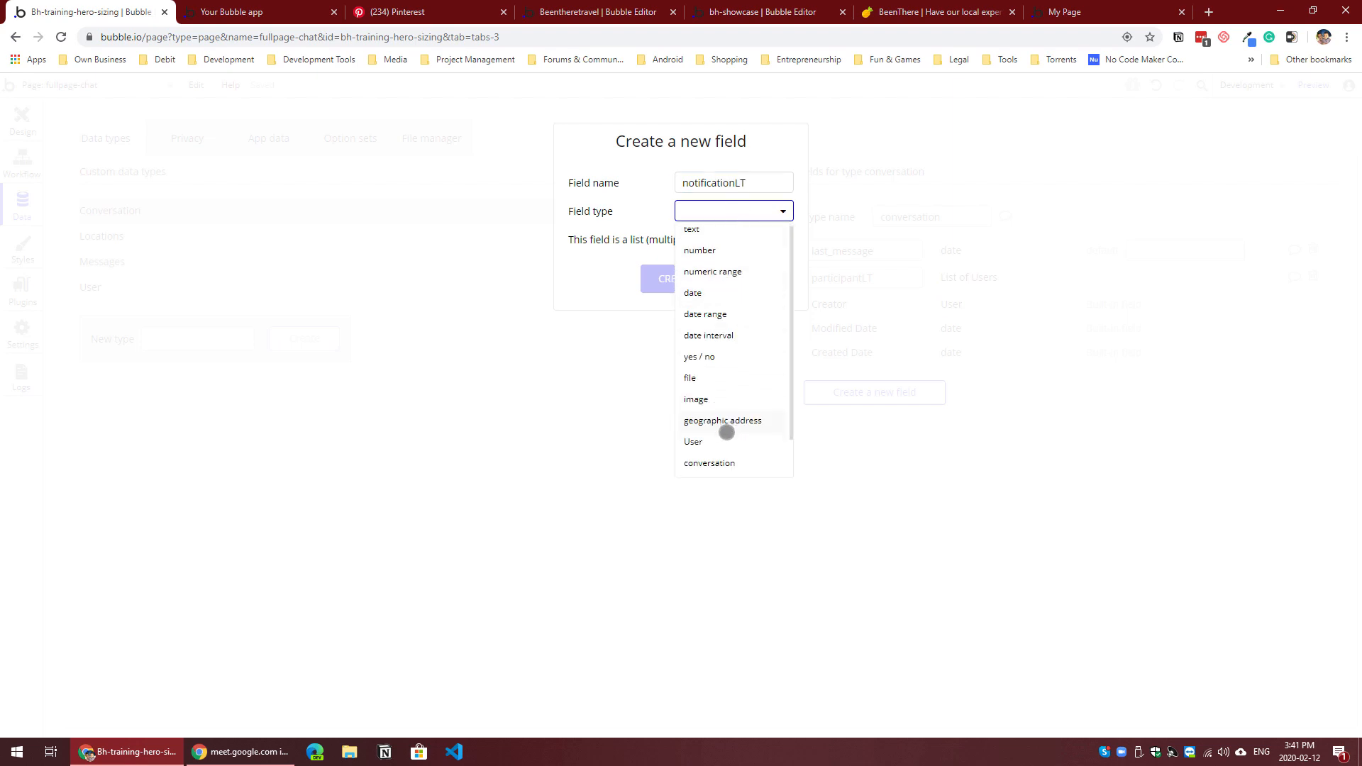
scroll(720, 426, "down", 1)
left_click(708, 404)
left_click(667, 287)
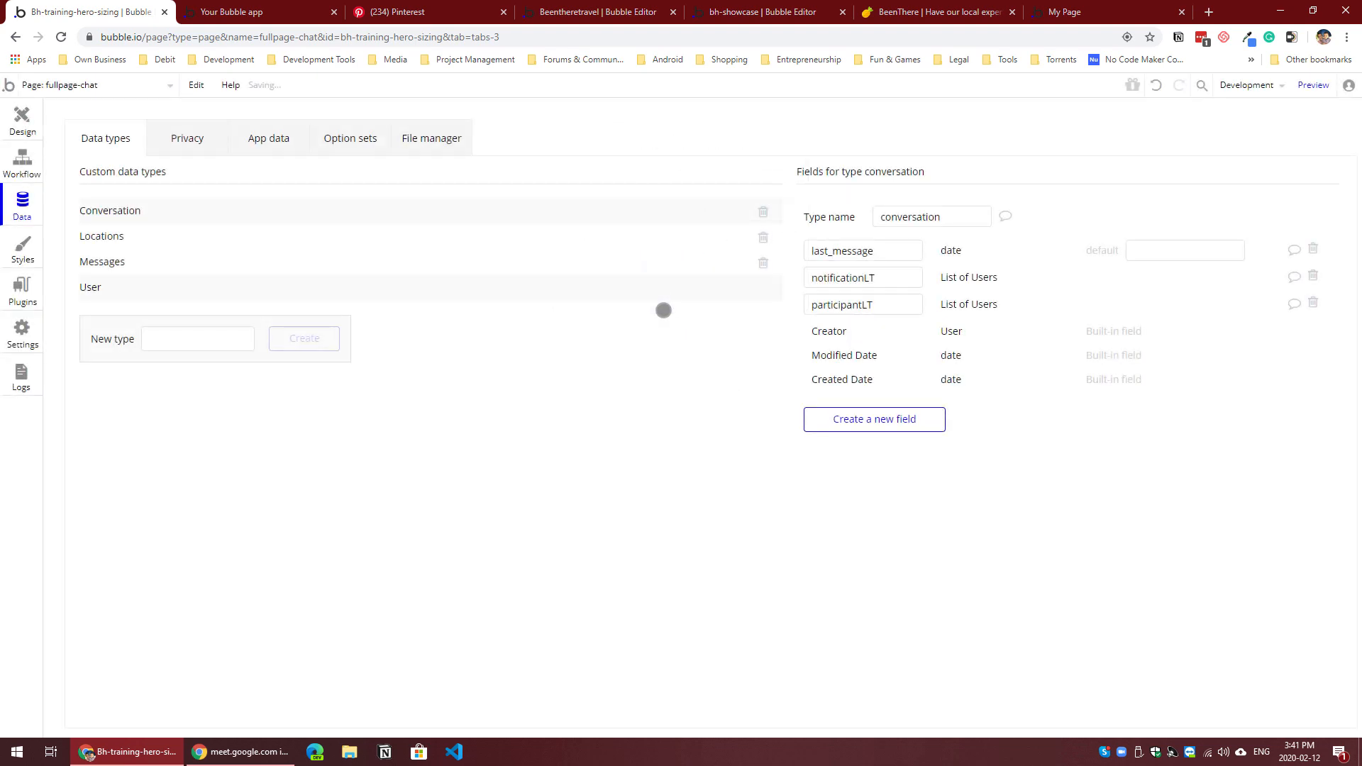
Step: Add a messagesLT field to the conversation data type as a list of messages
left_click(875, 419)
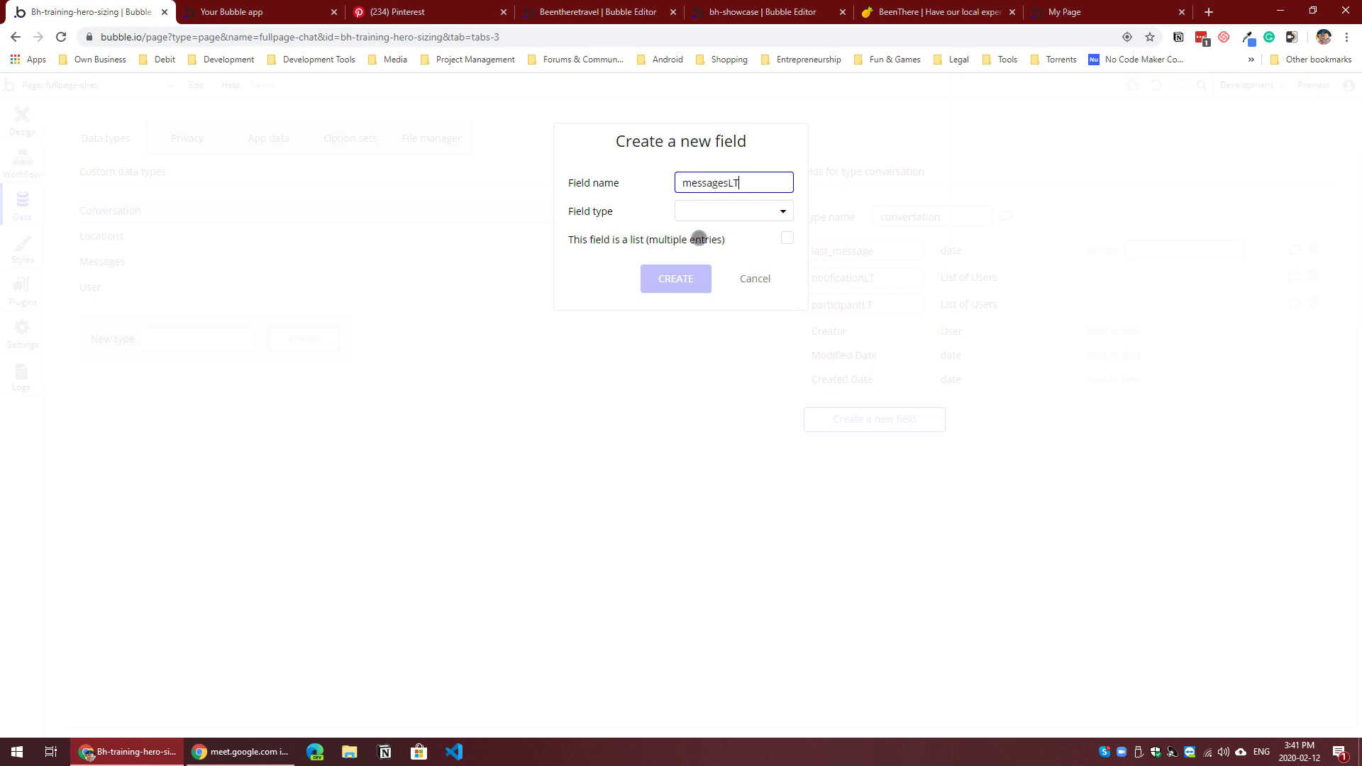
left_click(708, 212)
scroll(754, 397, "down", 1)
left_click(732, 458)
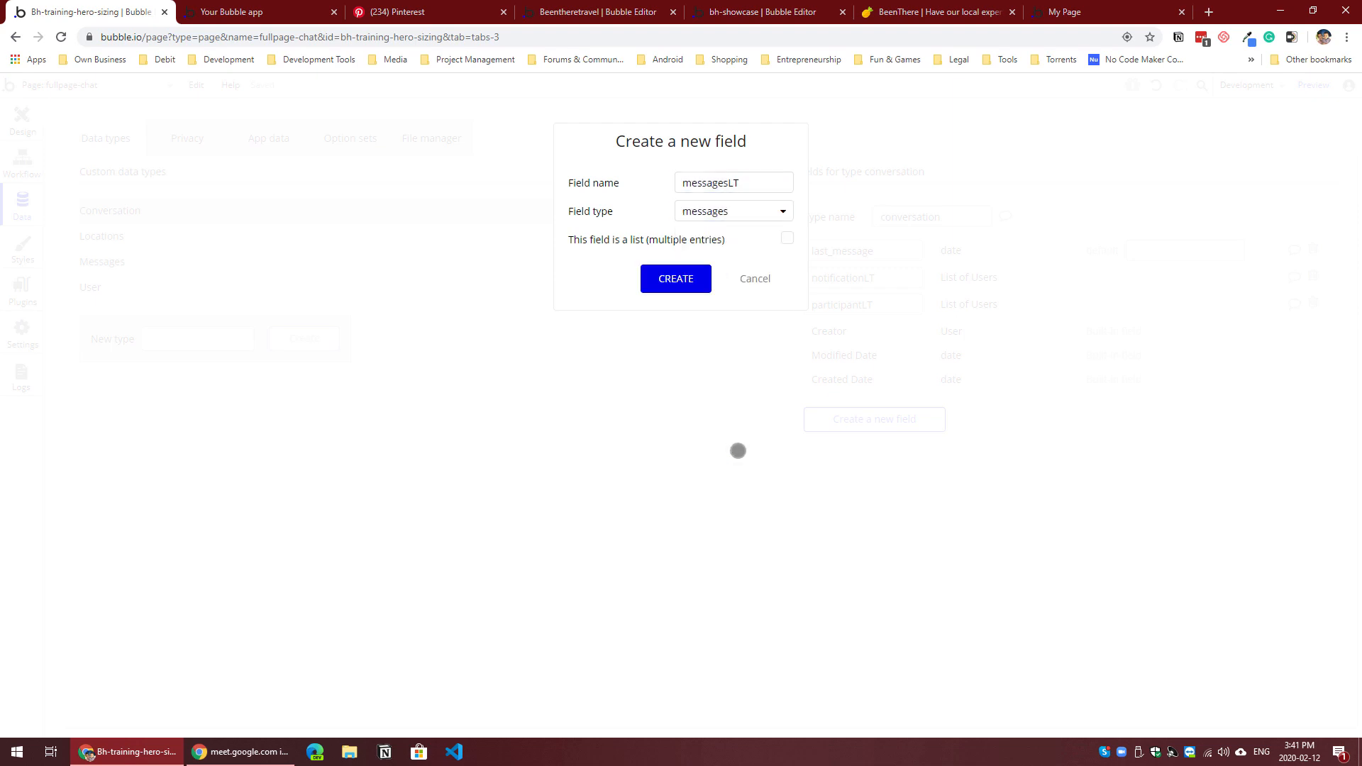
left_click(787, 239)
left_click(674, 278)
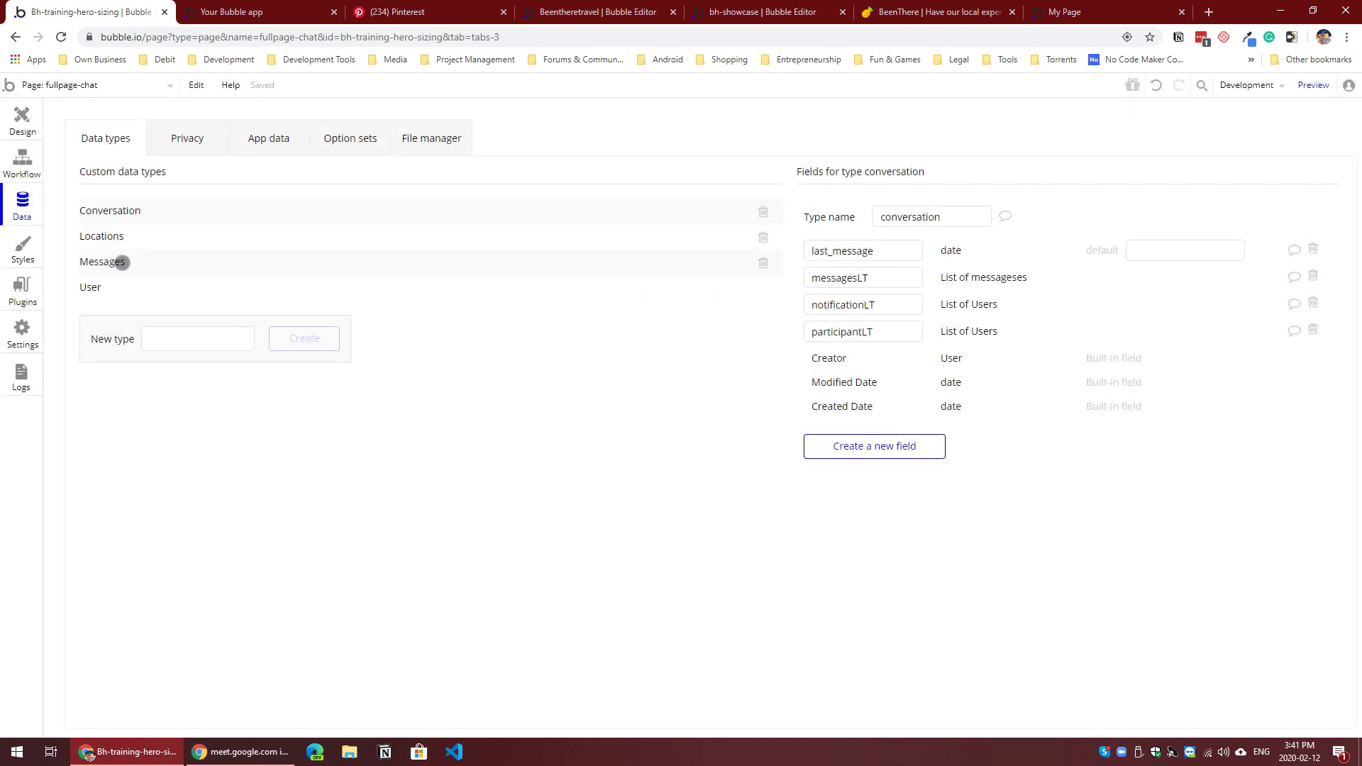
Step: Add a message field of type text to the messages data type
left_click(106, 262)
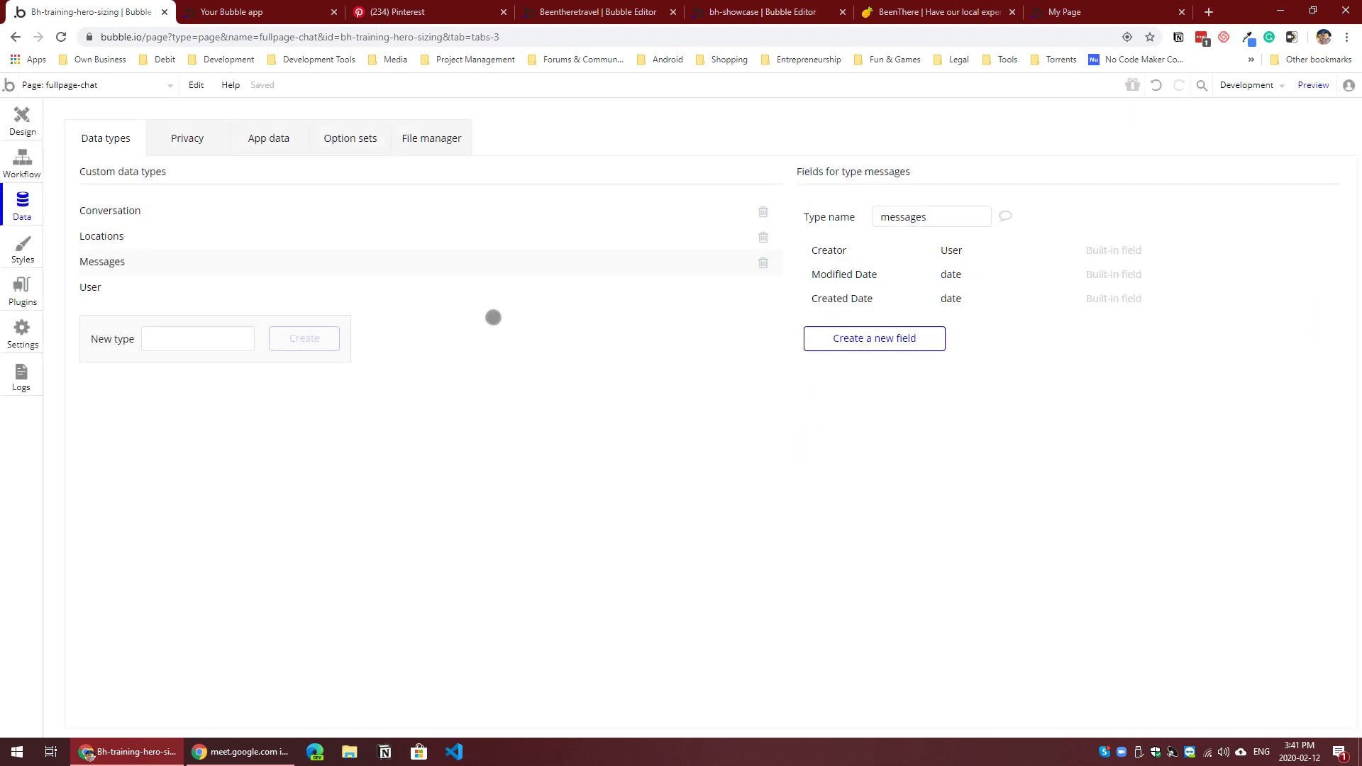
left_click(860, 339)
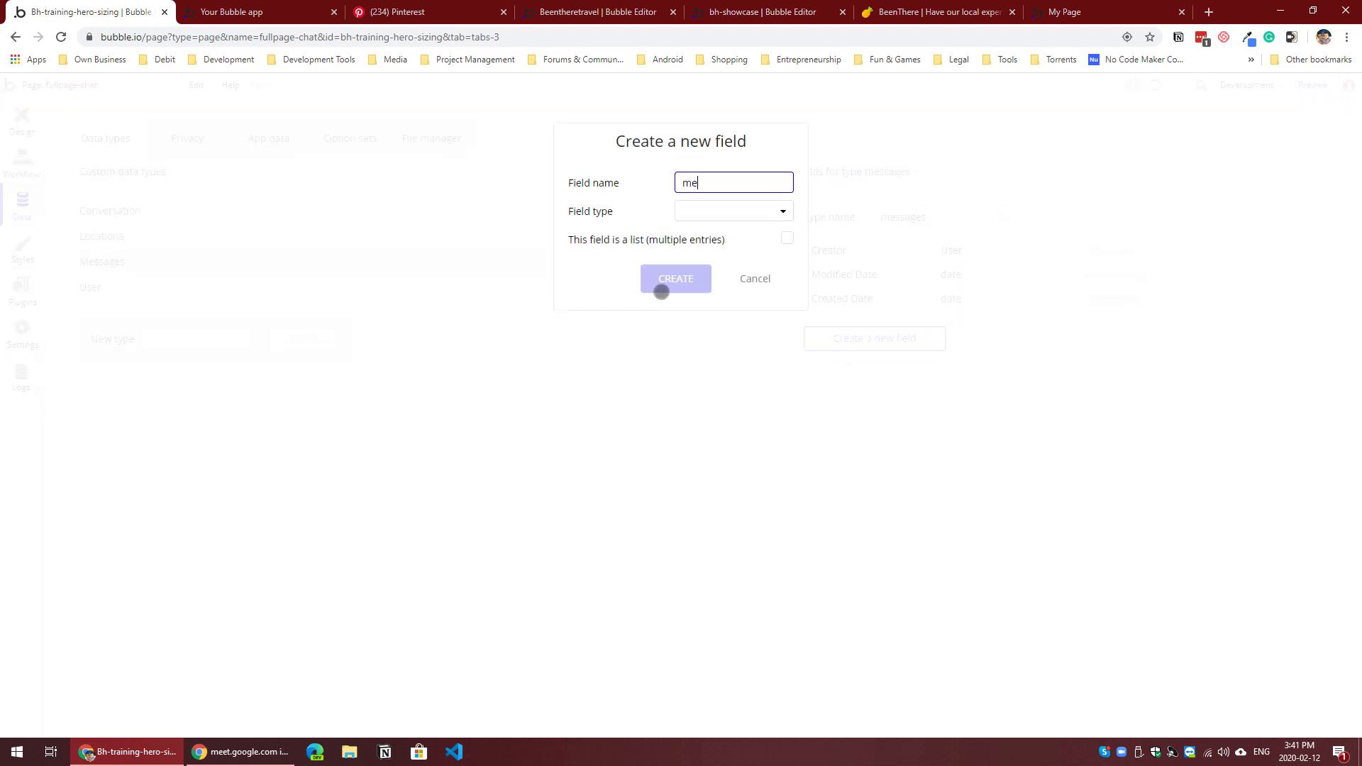
type("message")
left_click(693, 206)
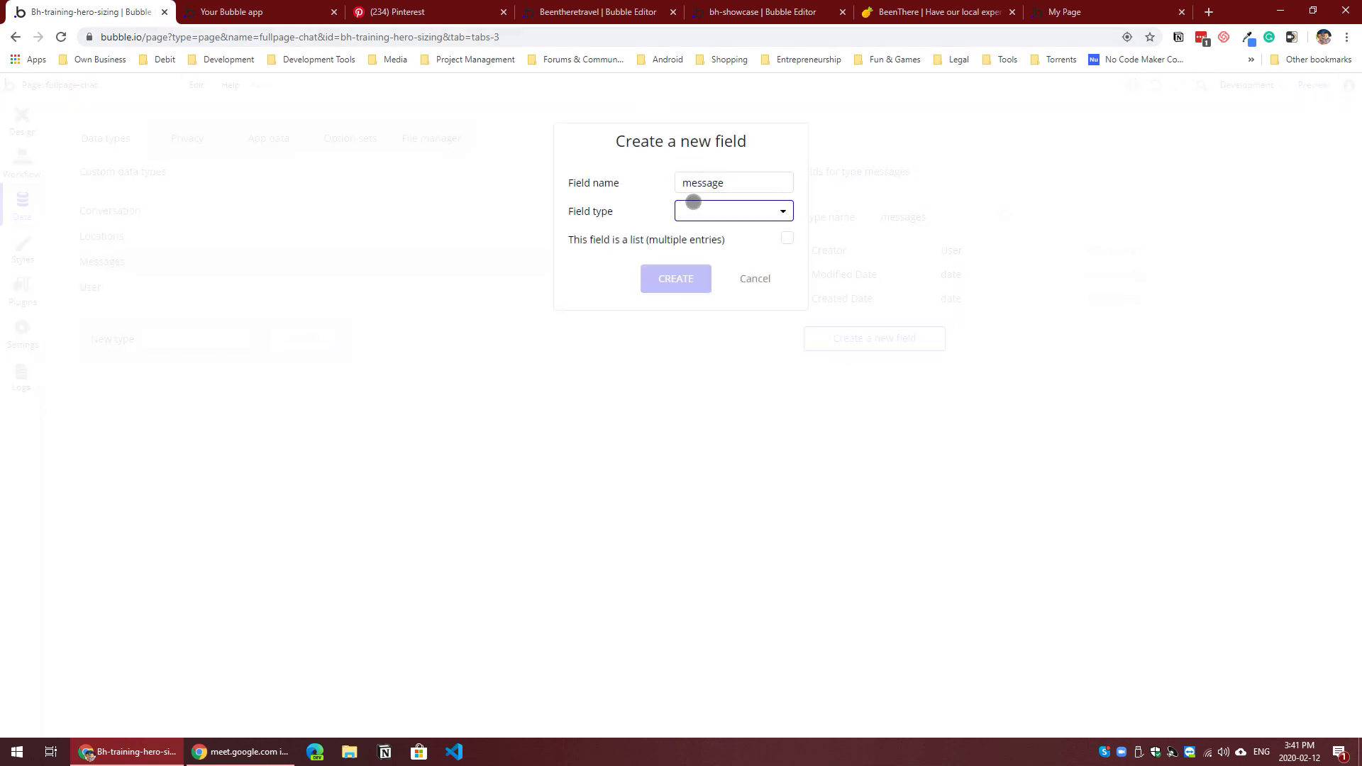
left_click(696, 231)
left_click(678, 279)
Step: Add a sent_by field of type User to the messages data type
left_click(896, 364)
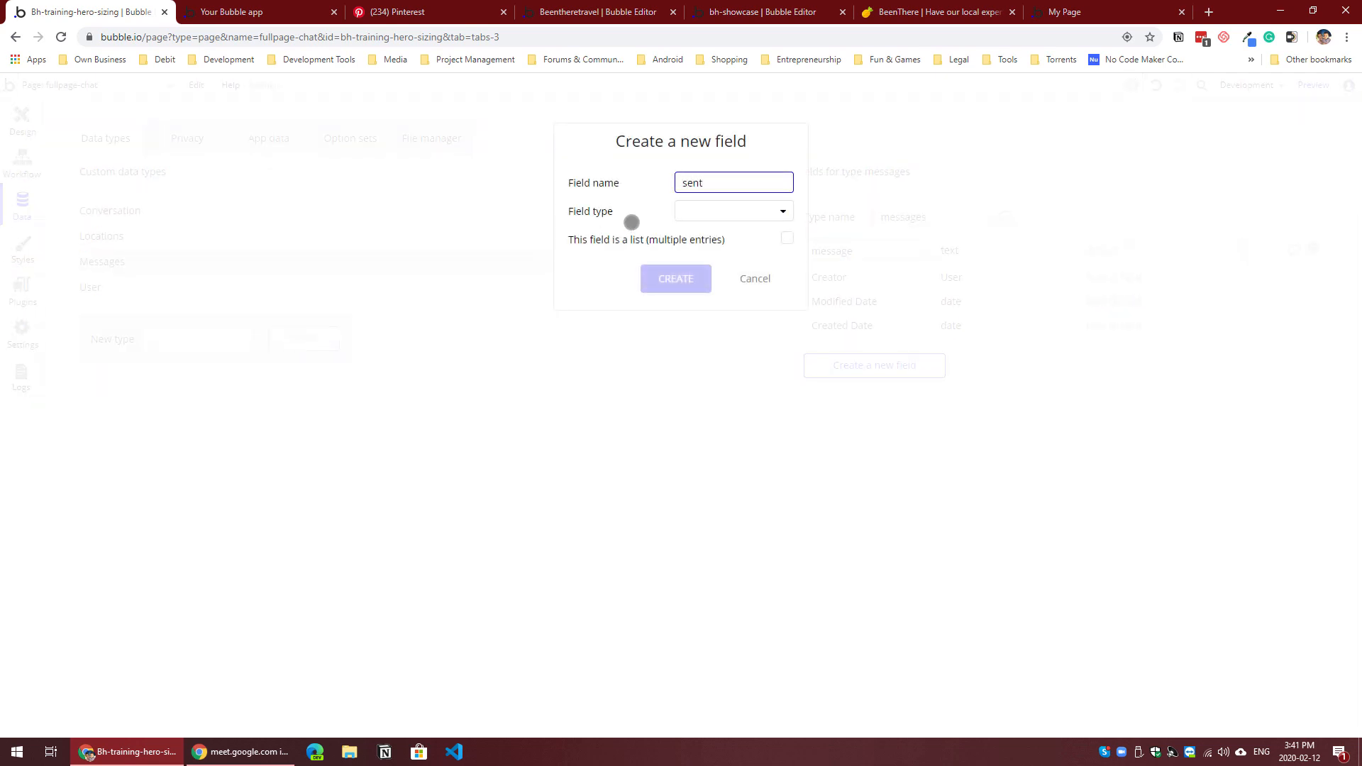
left_click(706, 213)
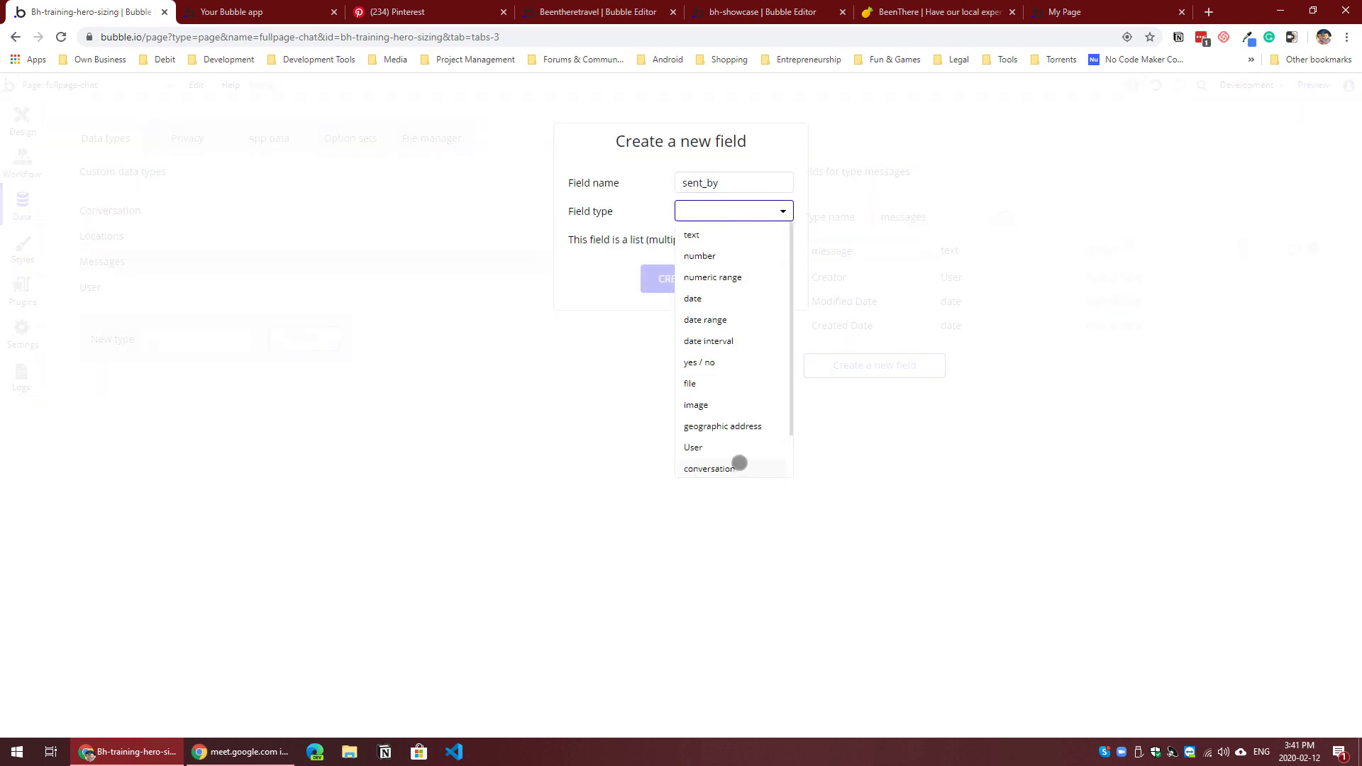
left_click(721, 445)
left_click(702, 281)
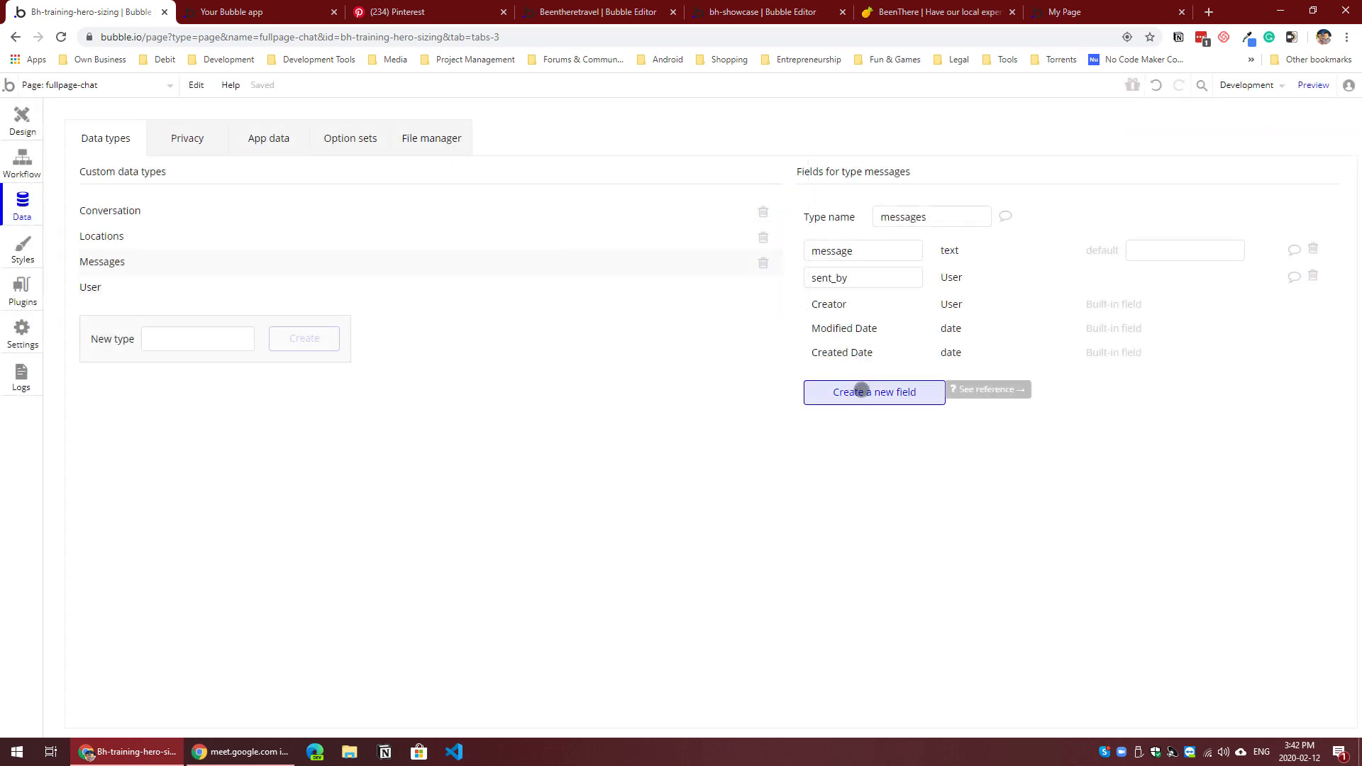
Step: Add a conversationFT field of type conversation to the messages data type
left_click(878, 393)
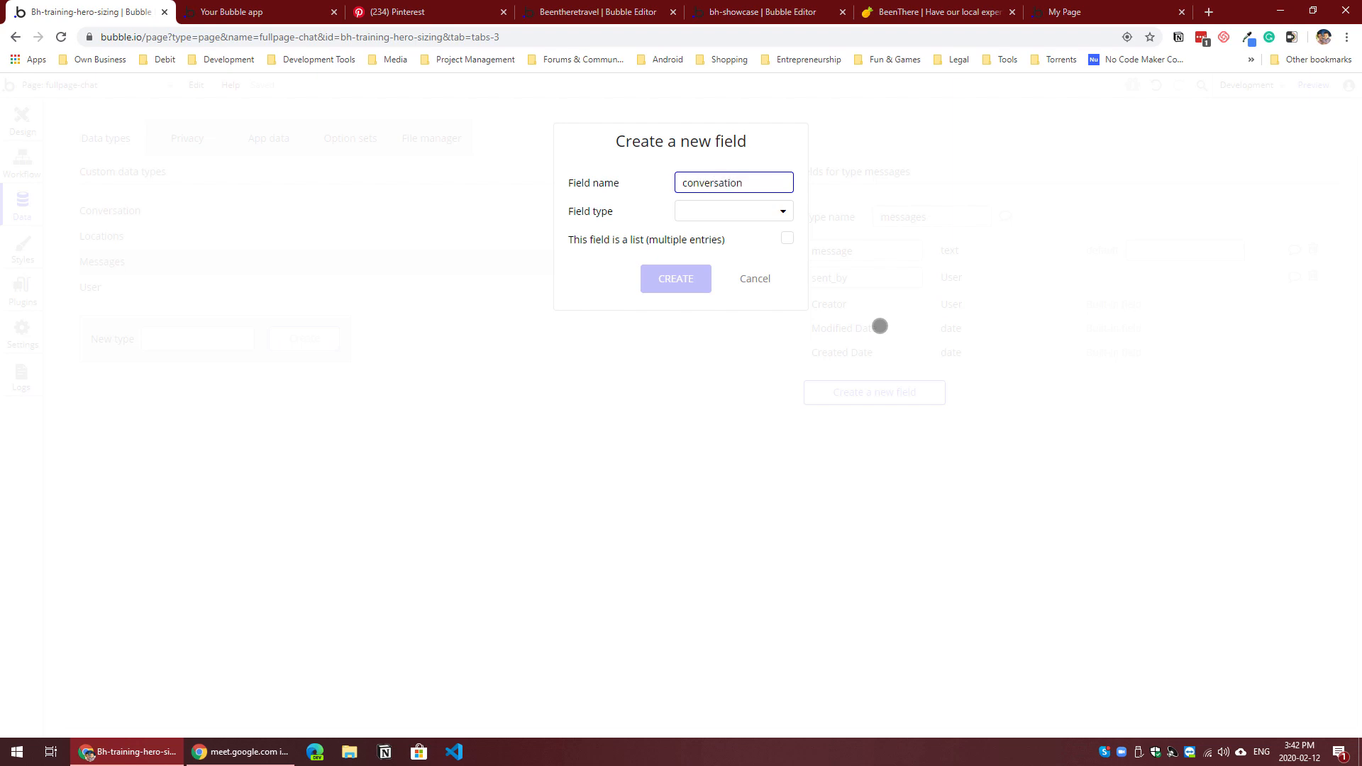
left_click(760, 213)
scroll(745, 419, "down", 1)
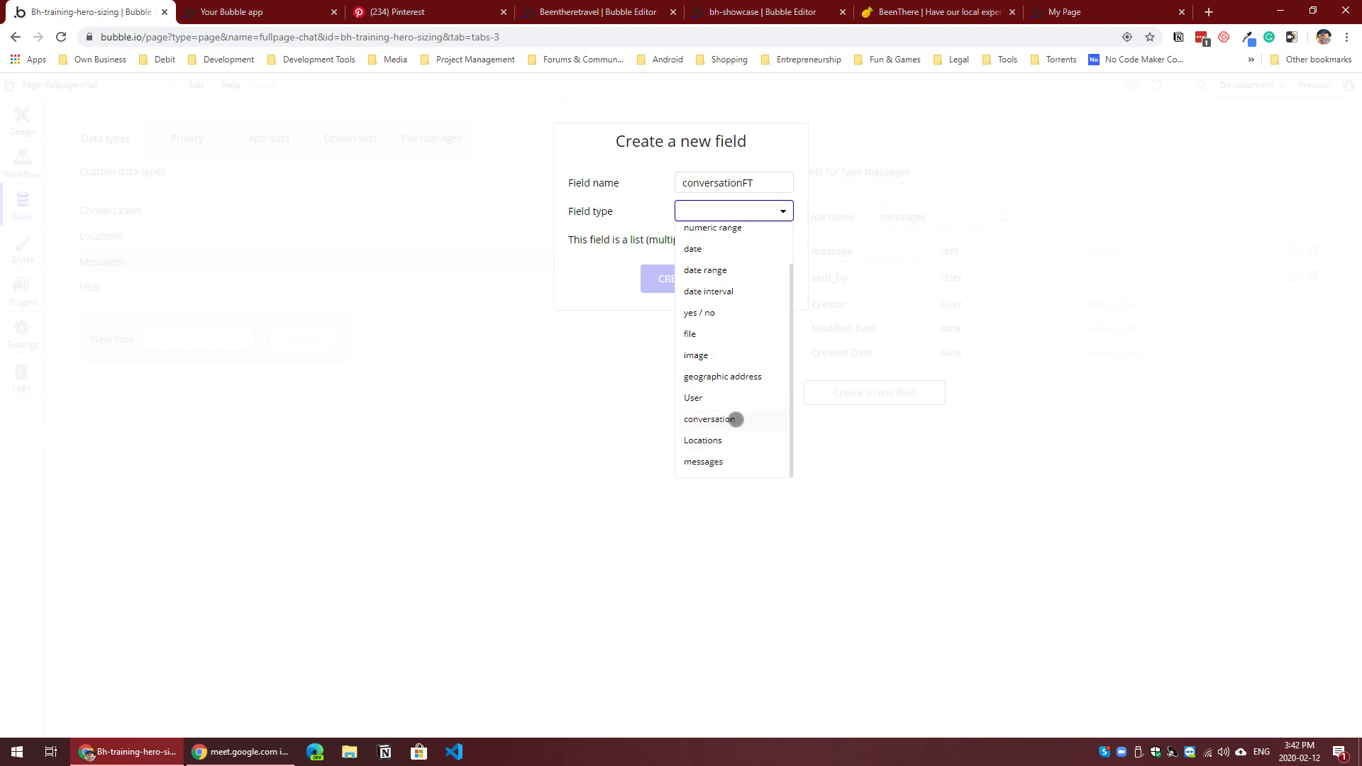
left_click(736, 420)
left_click(681, 278)
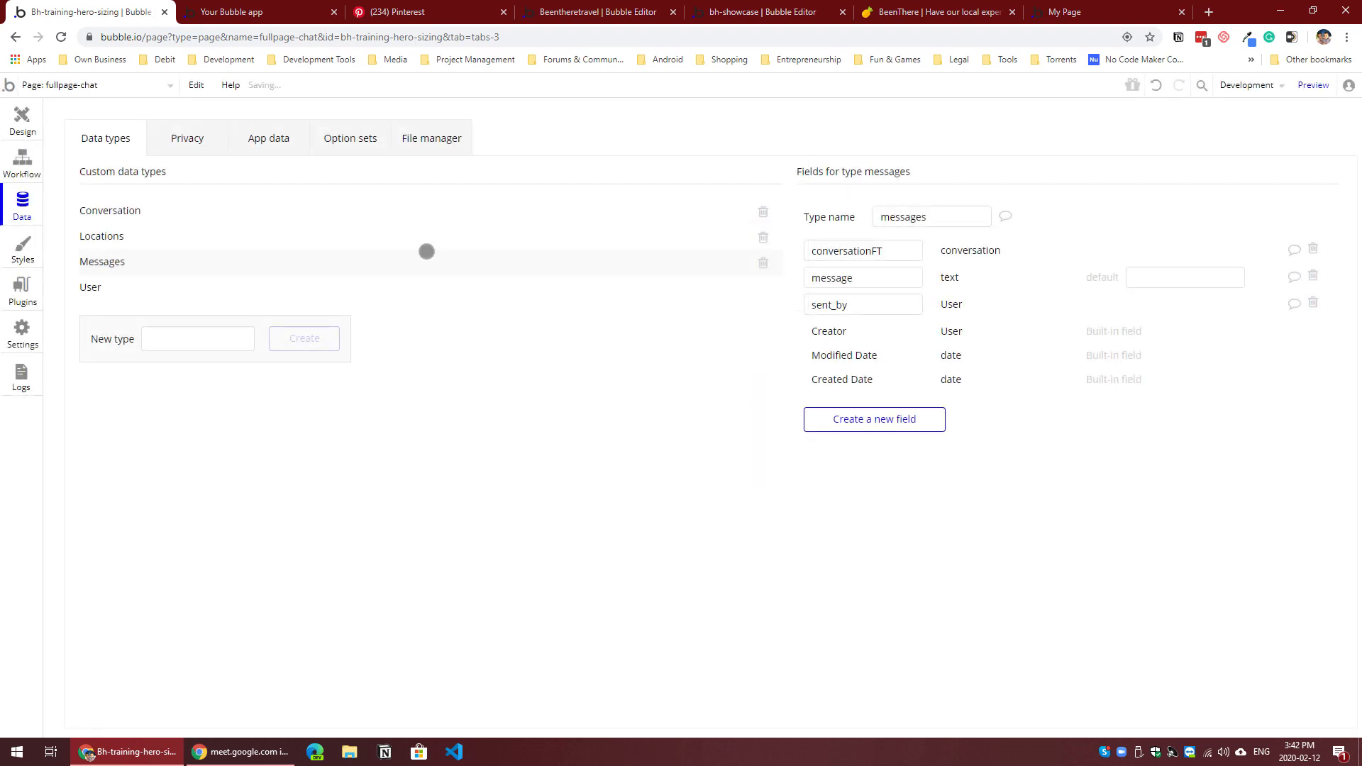
Step: Create a User entry in the app's development database, entering a test email address
left_click(275, 140)
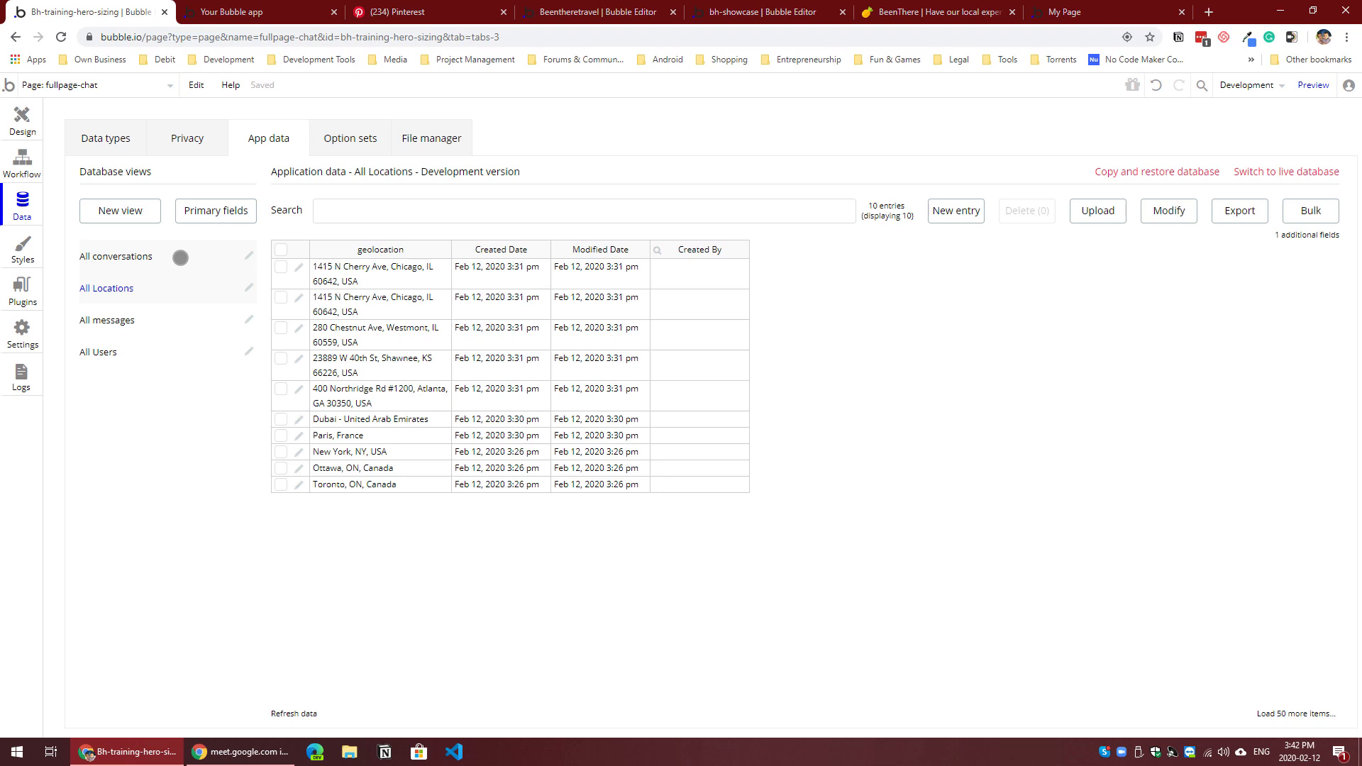
left_click(180, 258)
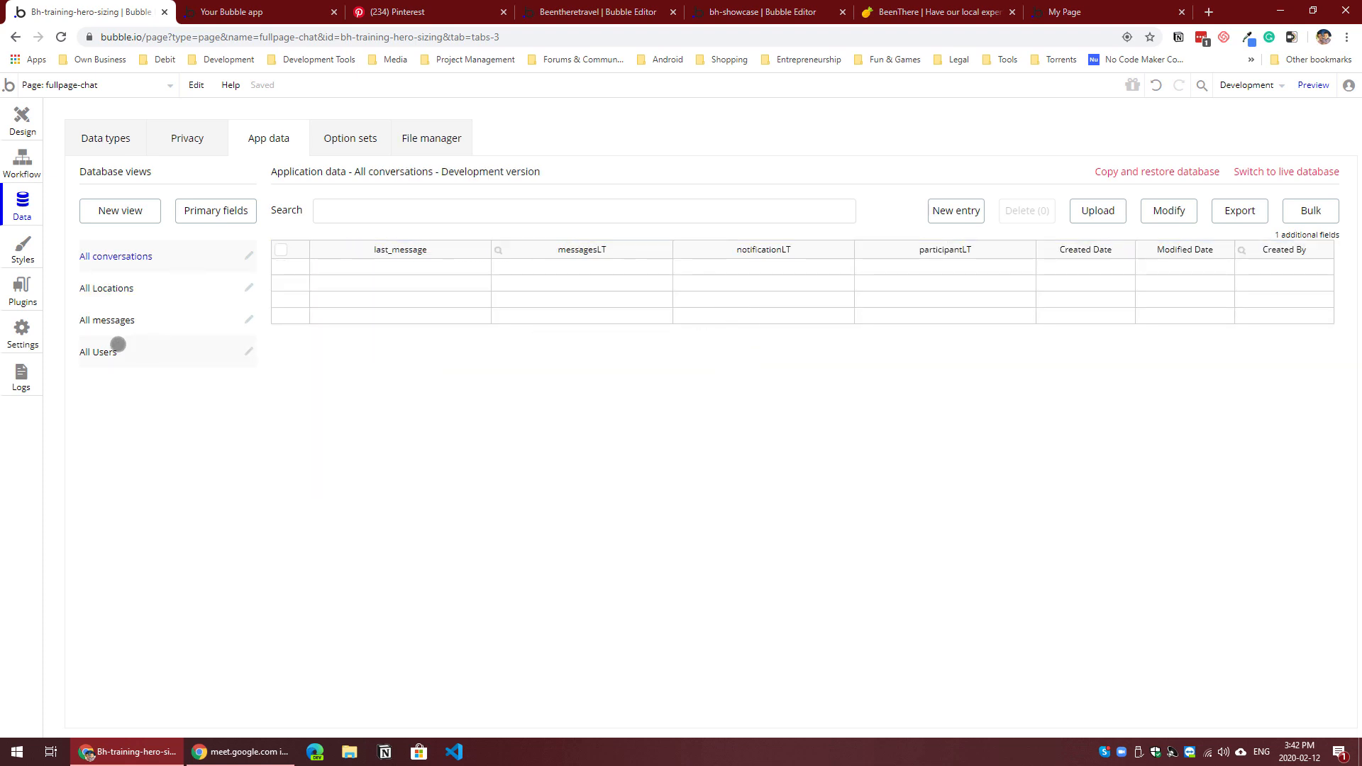
left_click(117, 345)
left_click(950, 210)
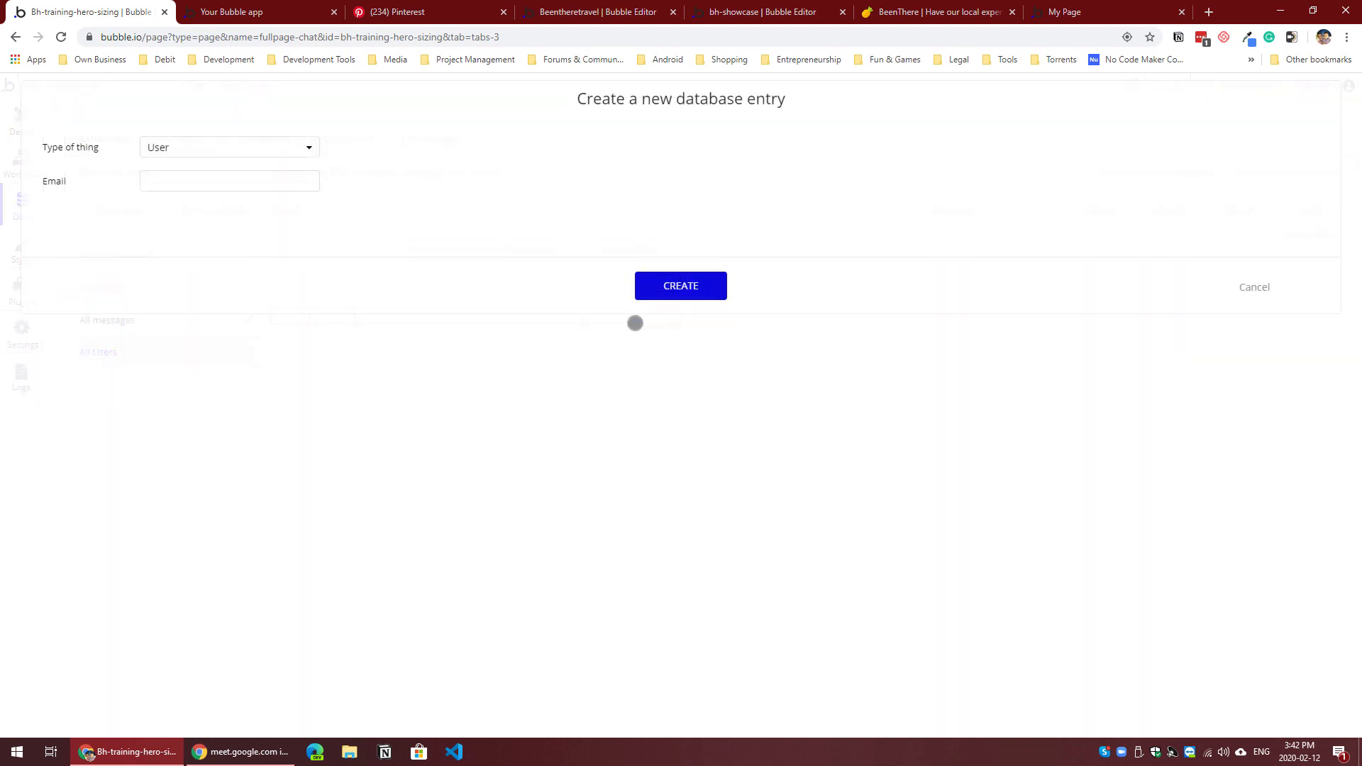
left_click(208, 183)
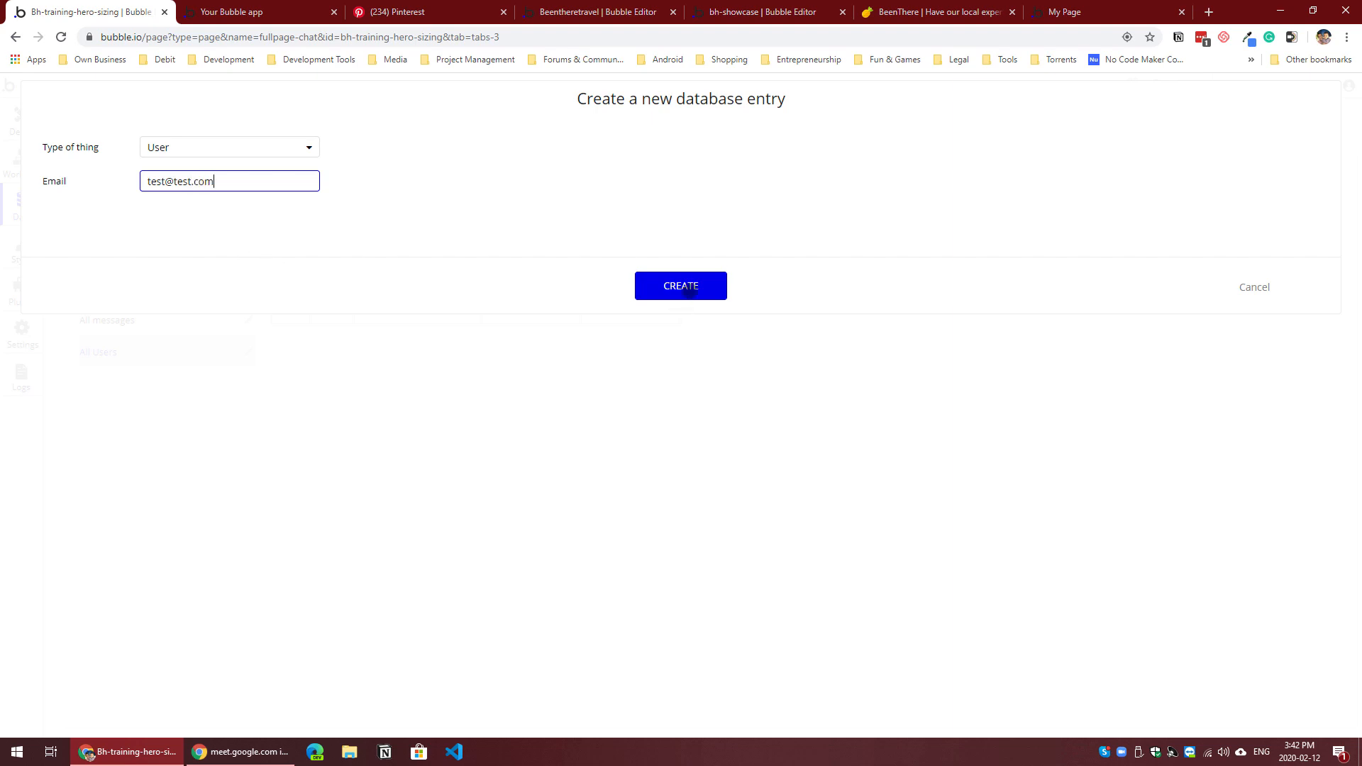
left_click(685, 289)
Step: Create a second User entry with a different test email address and select both users' email cells
left_click(957, 210)
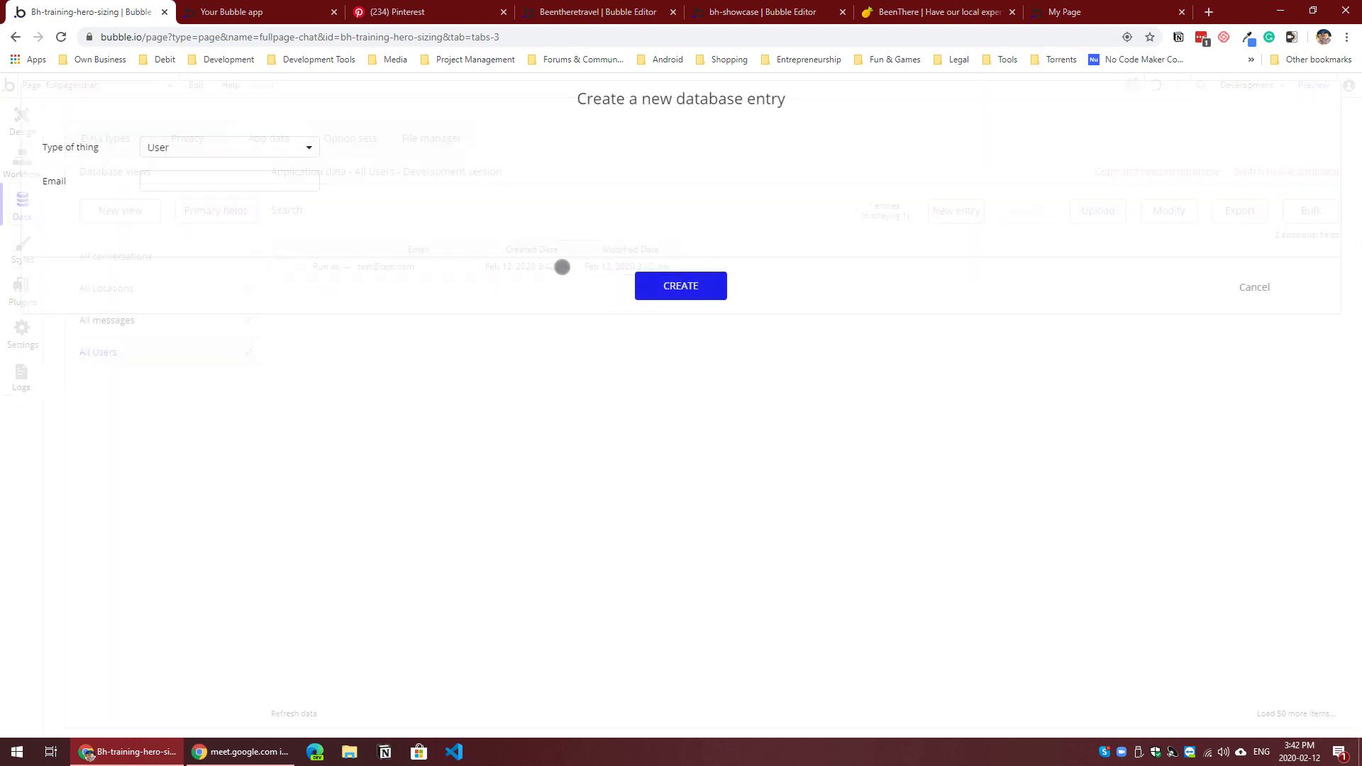
left_click(200, 178)
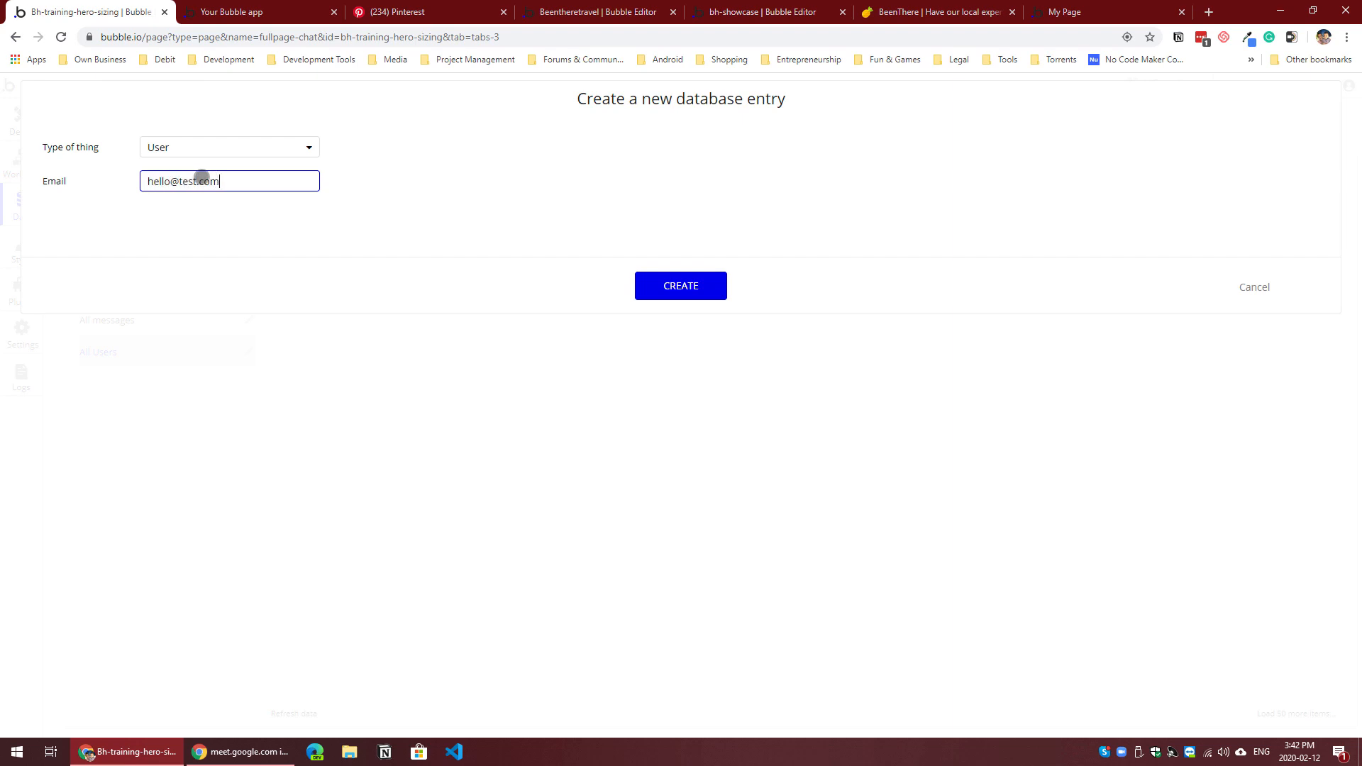
left_click(670, 289)
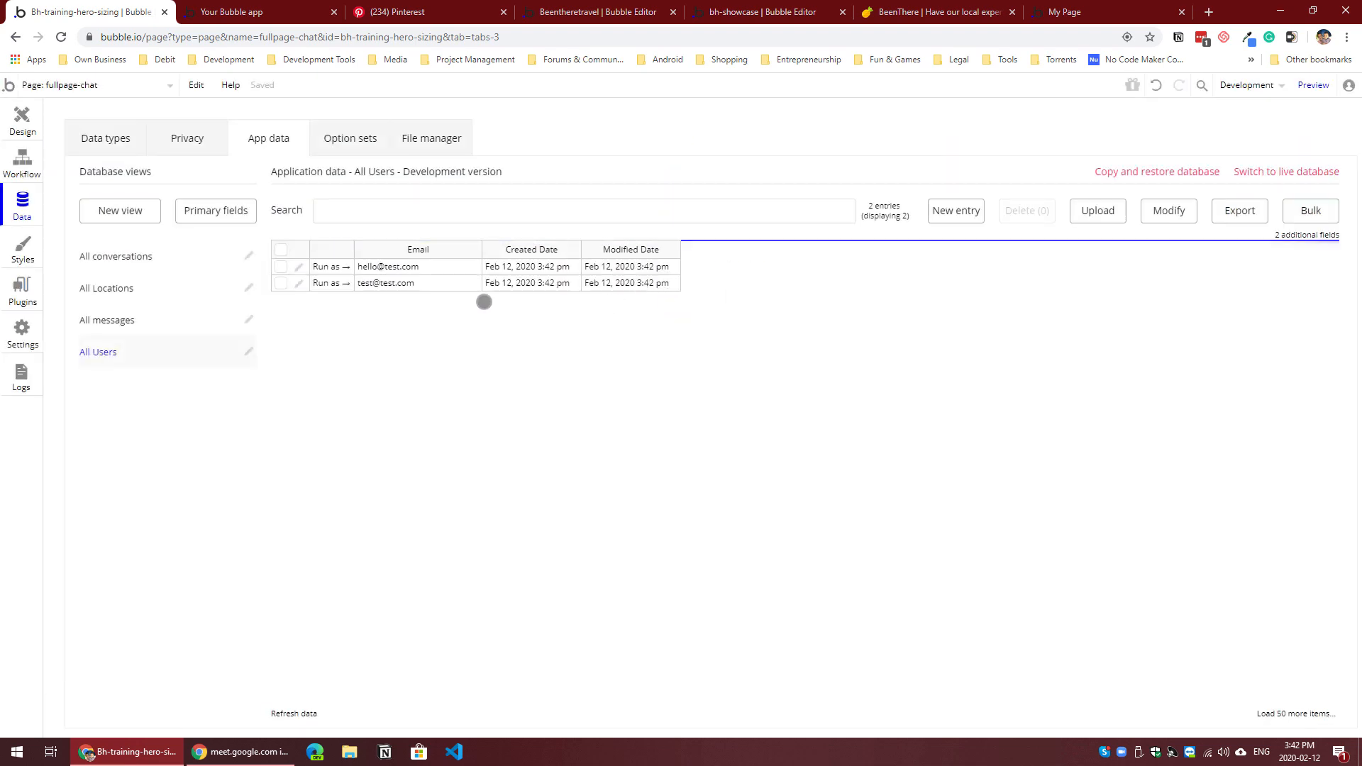
mouse_move(417, 268)
left_mouse_down()
mouse_move(416, 283)
mouse_move(441, 279)
left_mouse_up()
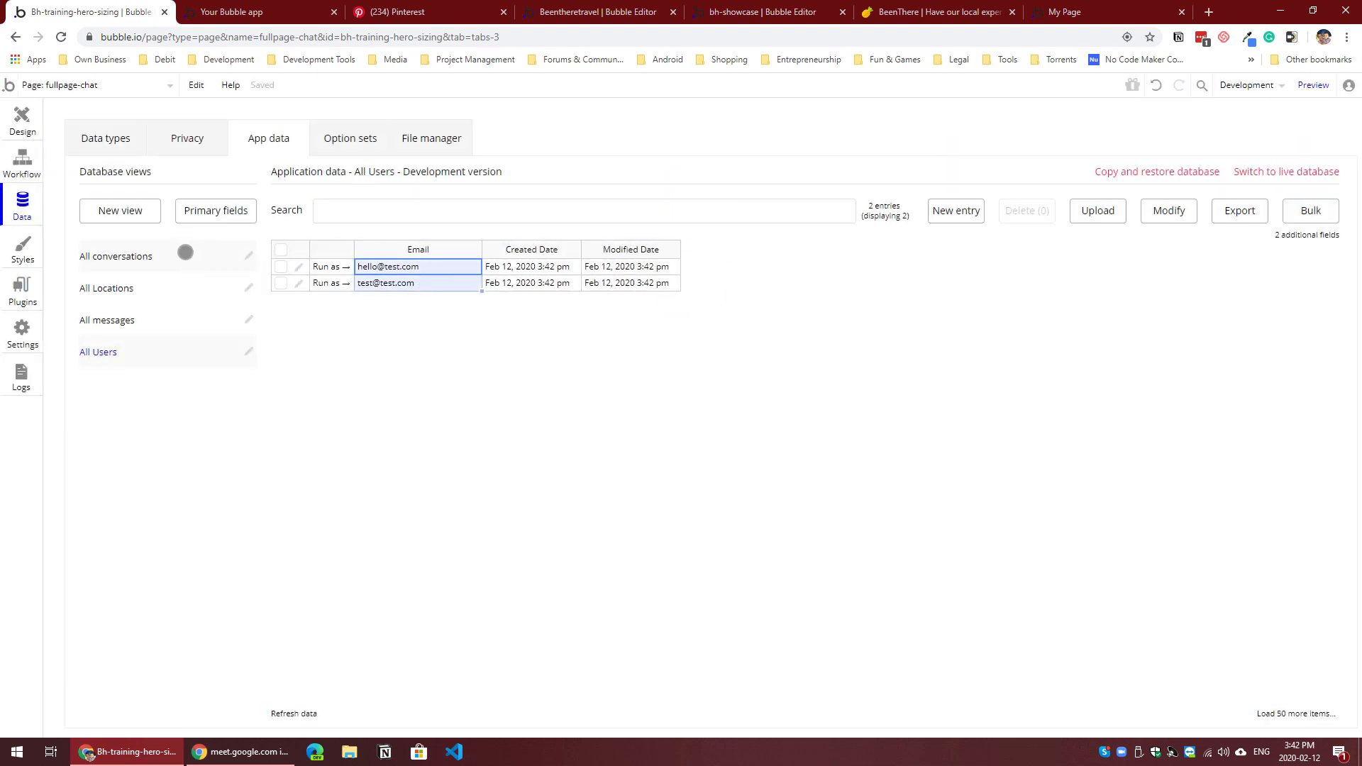
Step: Create a conversation entry in the development database with both test users in its ParticipantLT list
left_click(185, 253)
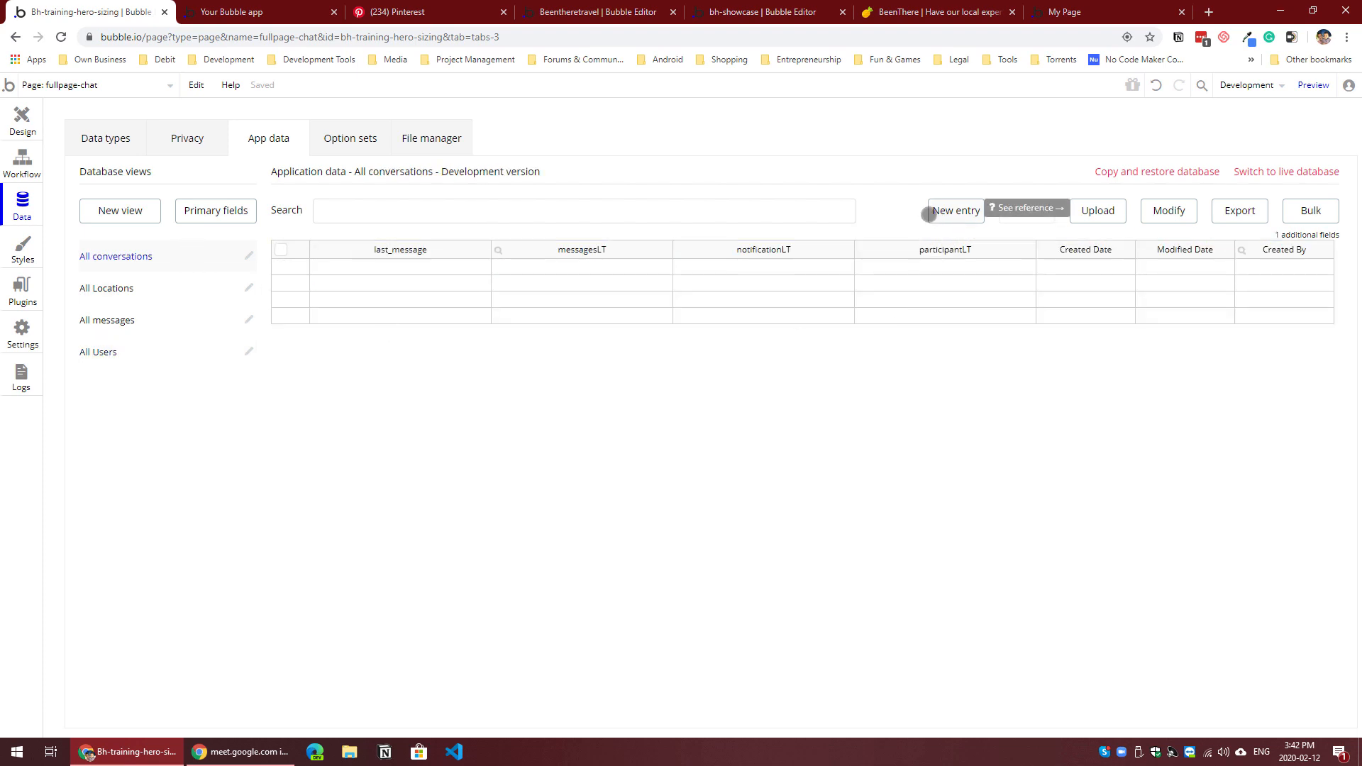
left_click(933, 214)
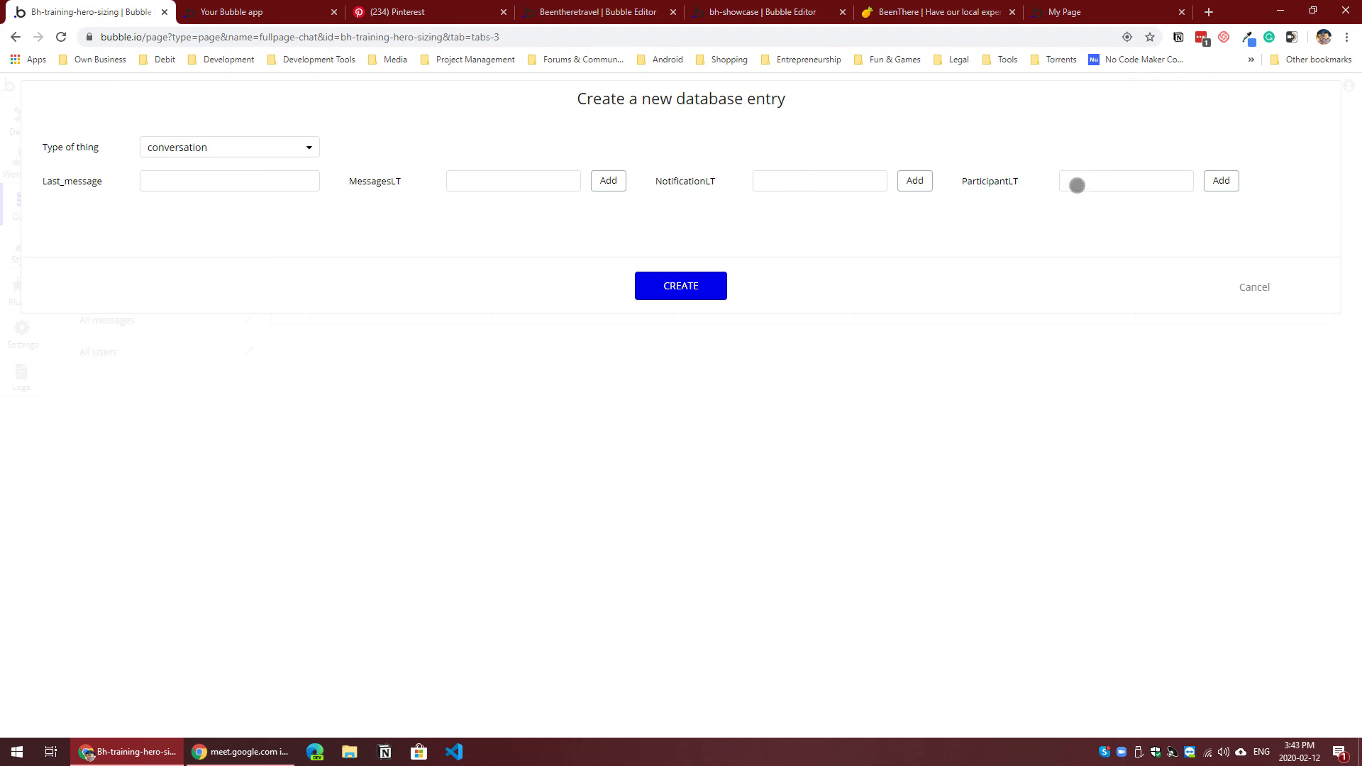
left_click(1077, 185)
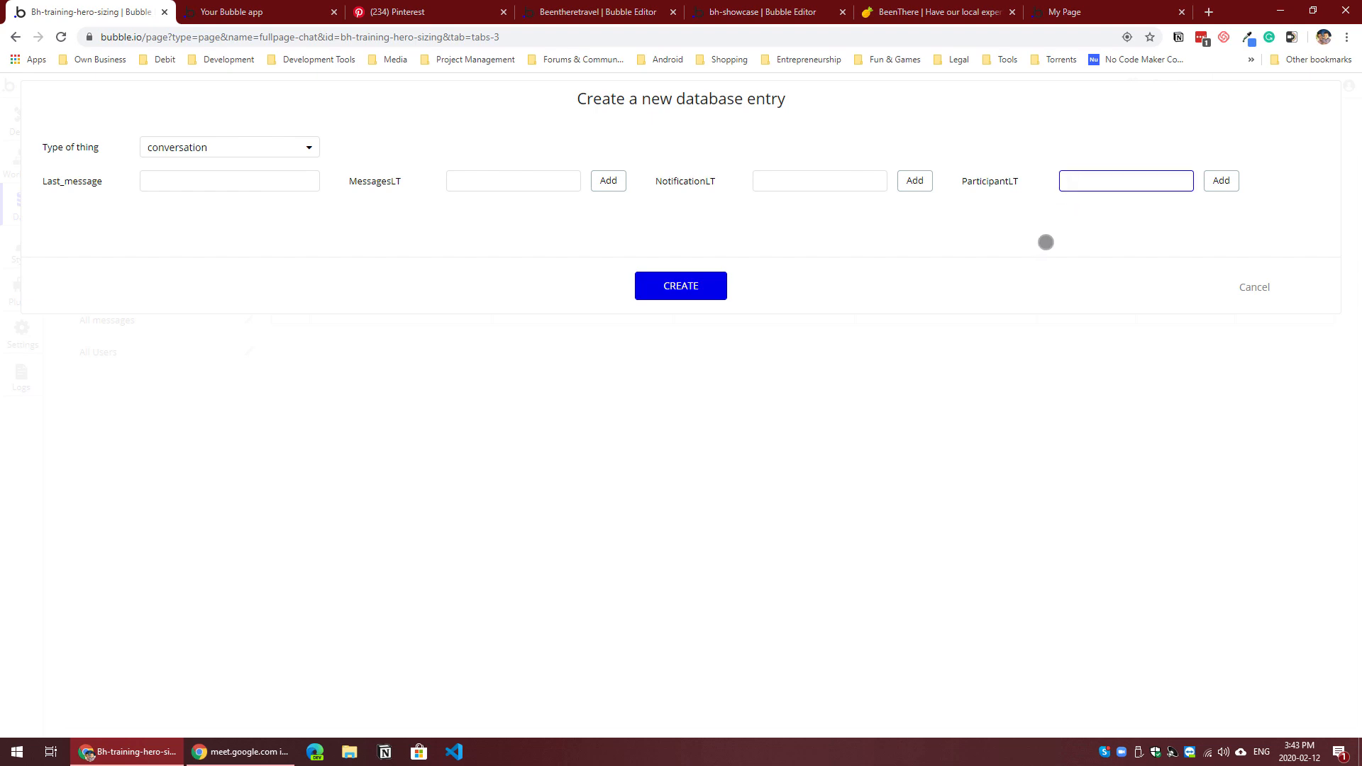
type("test")
left_click(1113, 209)
left_click(1220, 182)
left_click(1121, 204)
type("hell")
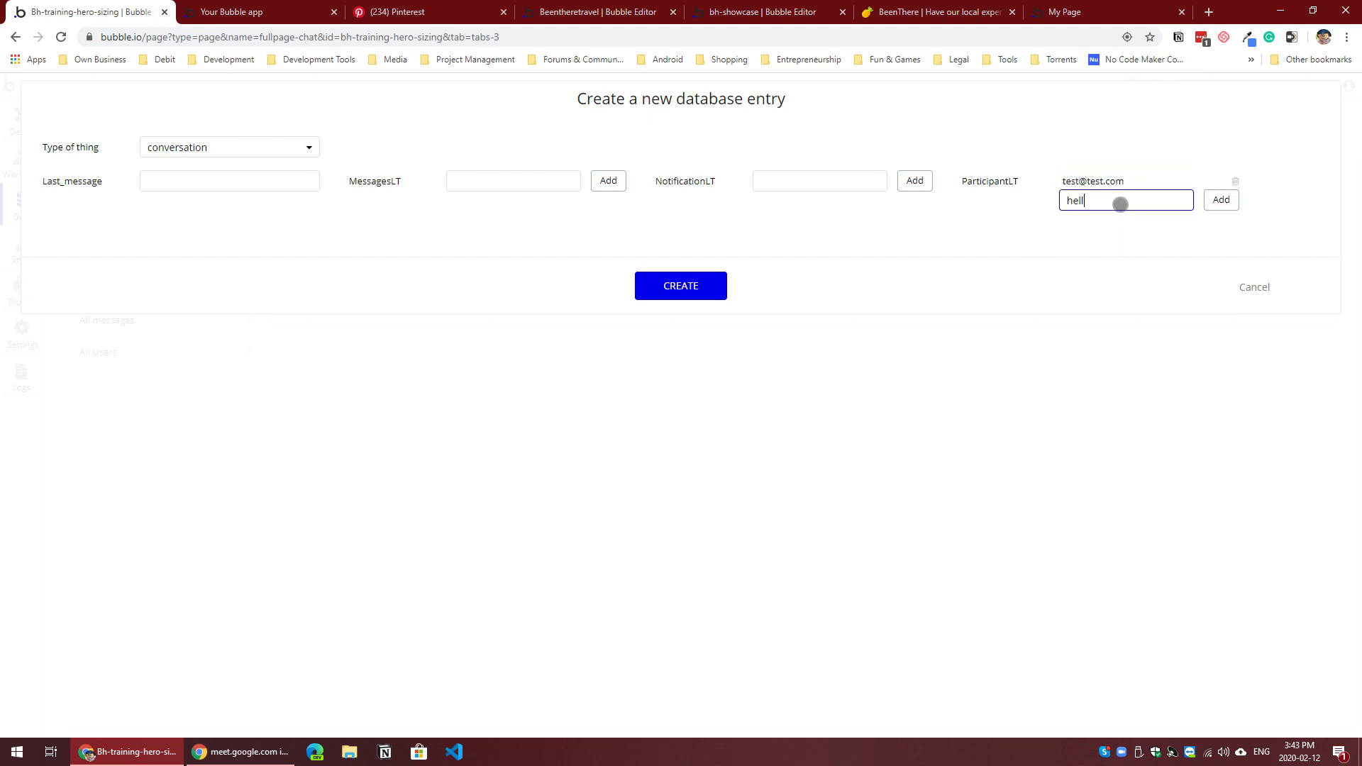
type("o")
left_click(1109, 224)
left_click(1220, 199)
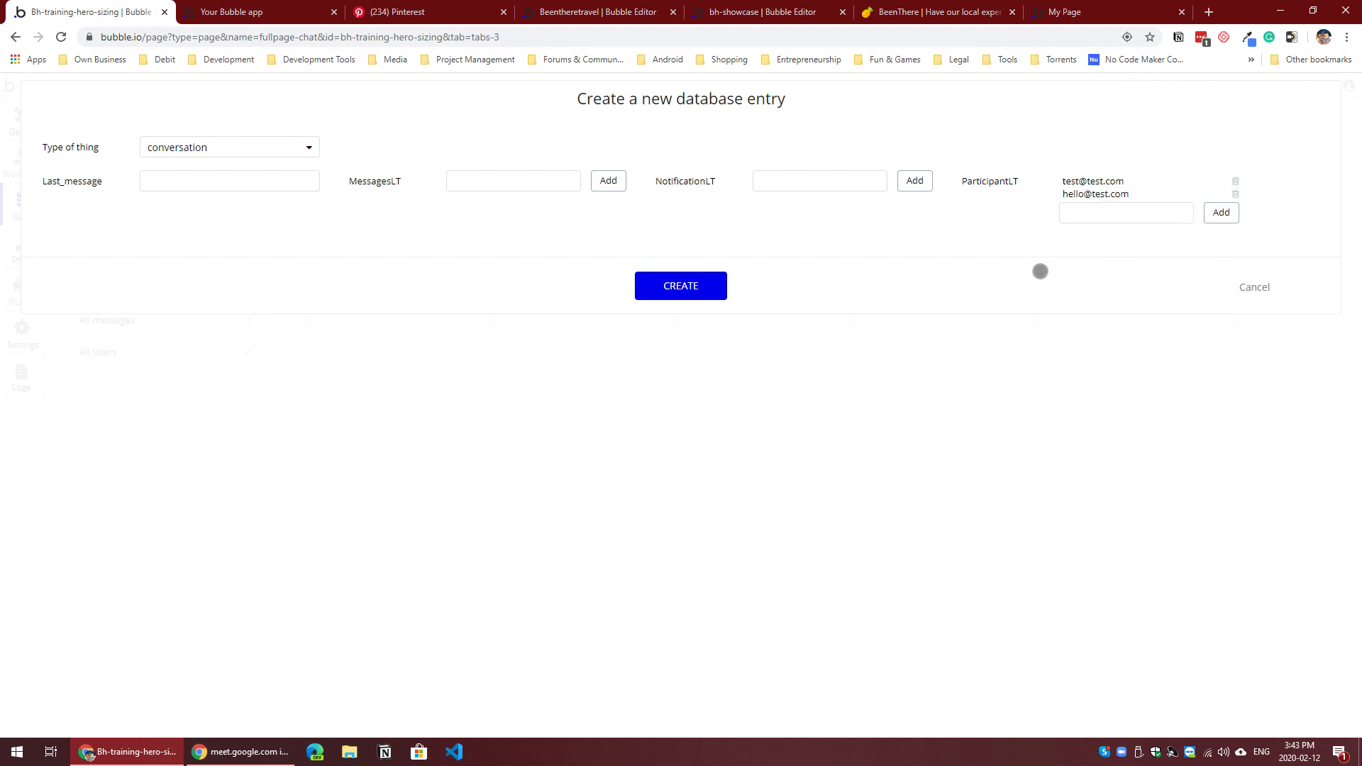
left_click(691, 281)
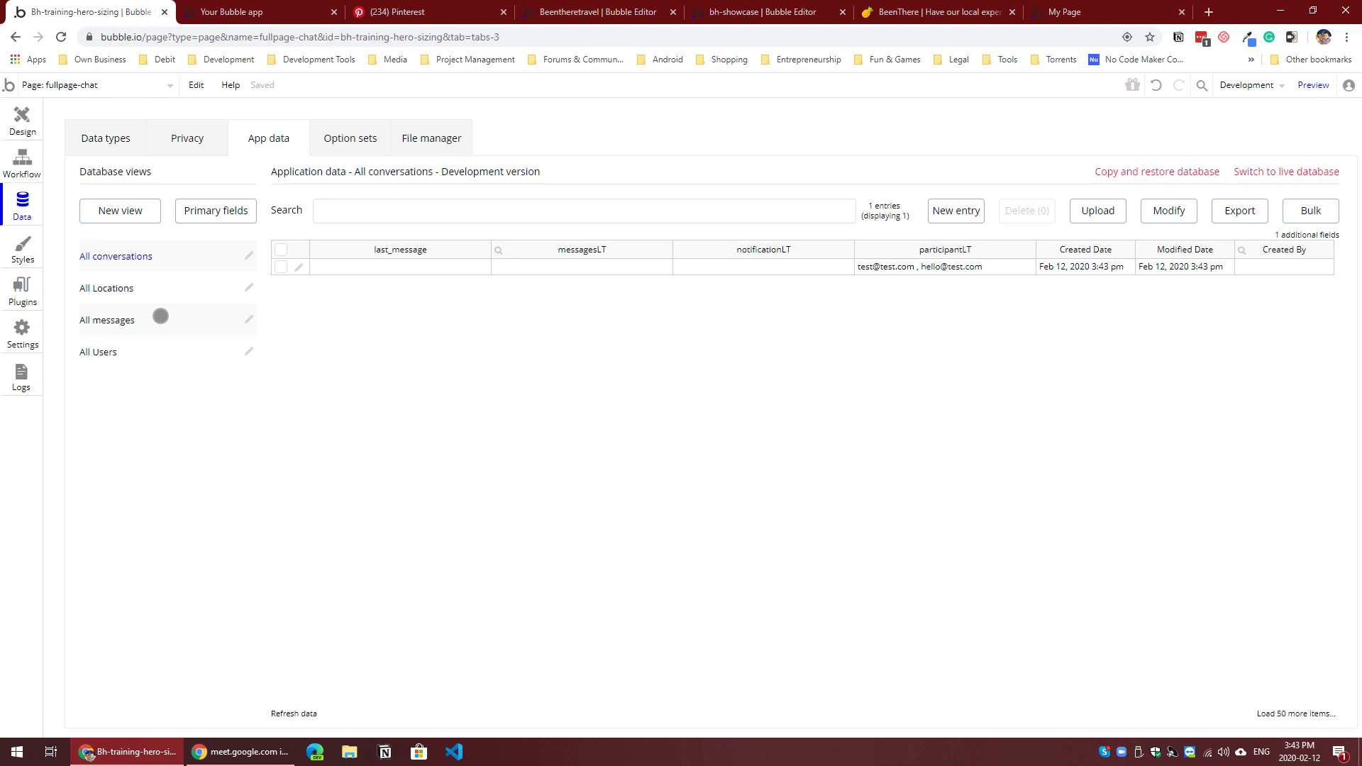
Step: Run the fullpage-chat page as the first test user in the All Users view and close the old preview
left_click(160, 317)
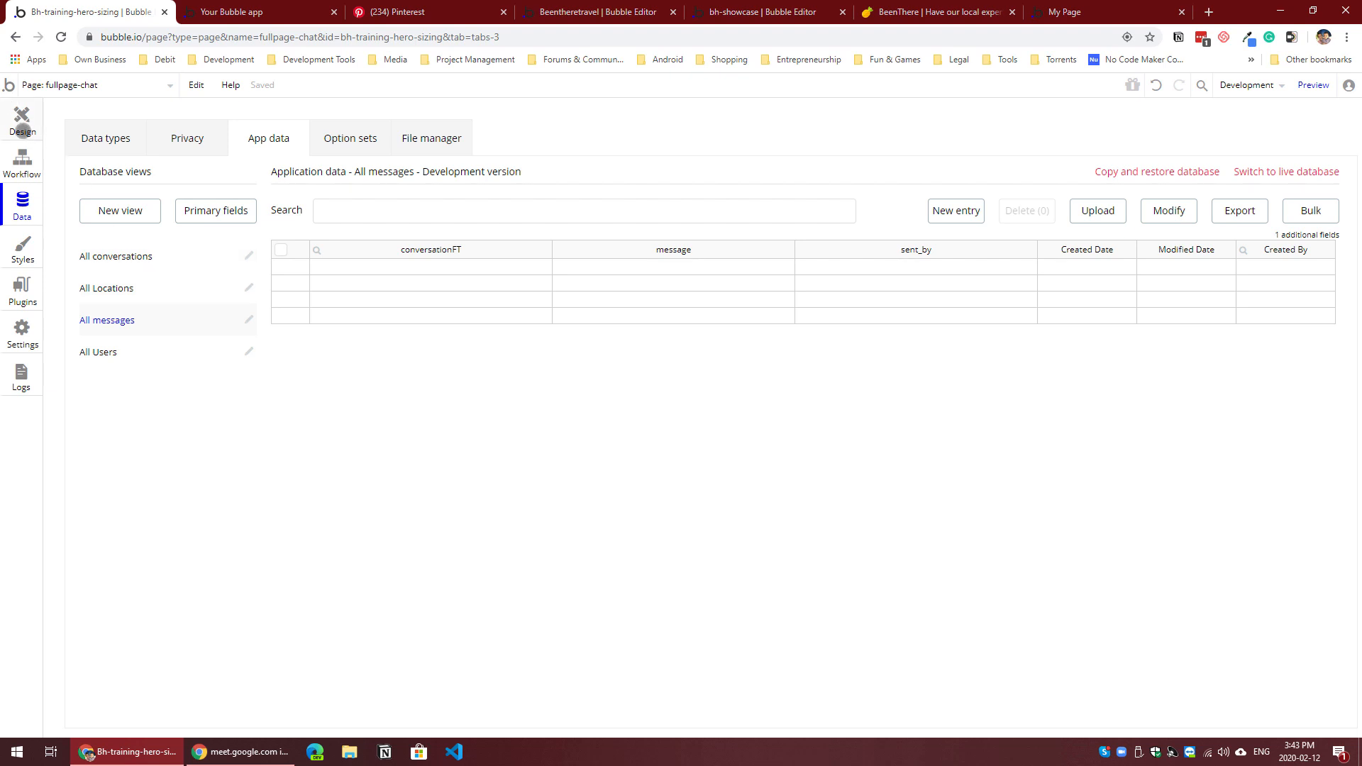
left_click(22, 122)
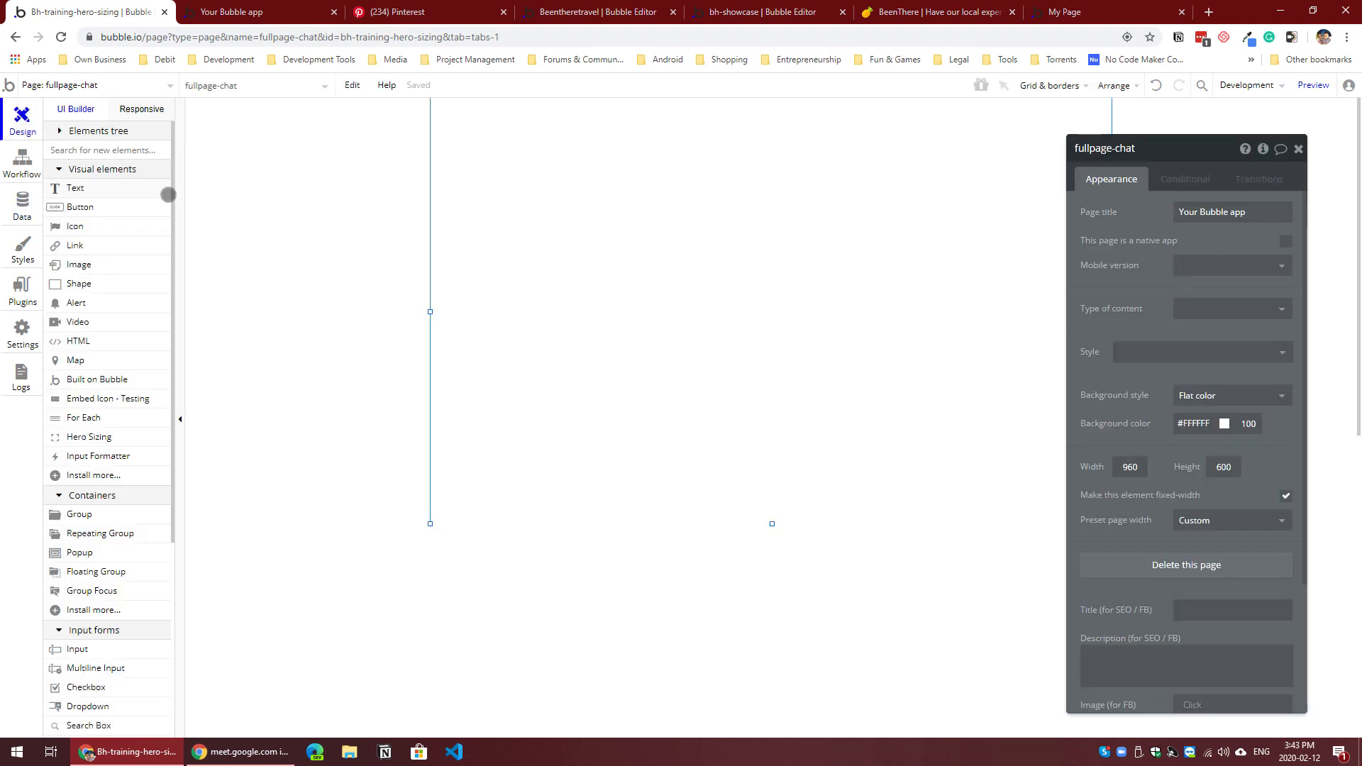
left_click(34, 203)
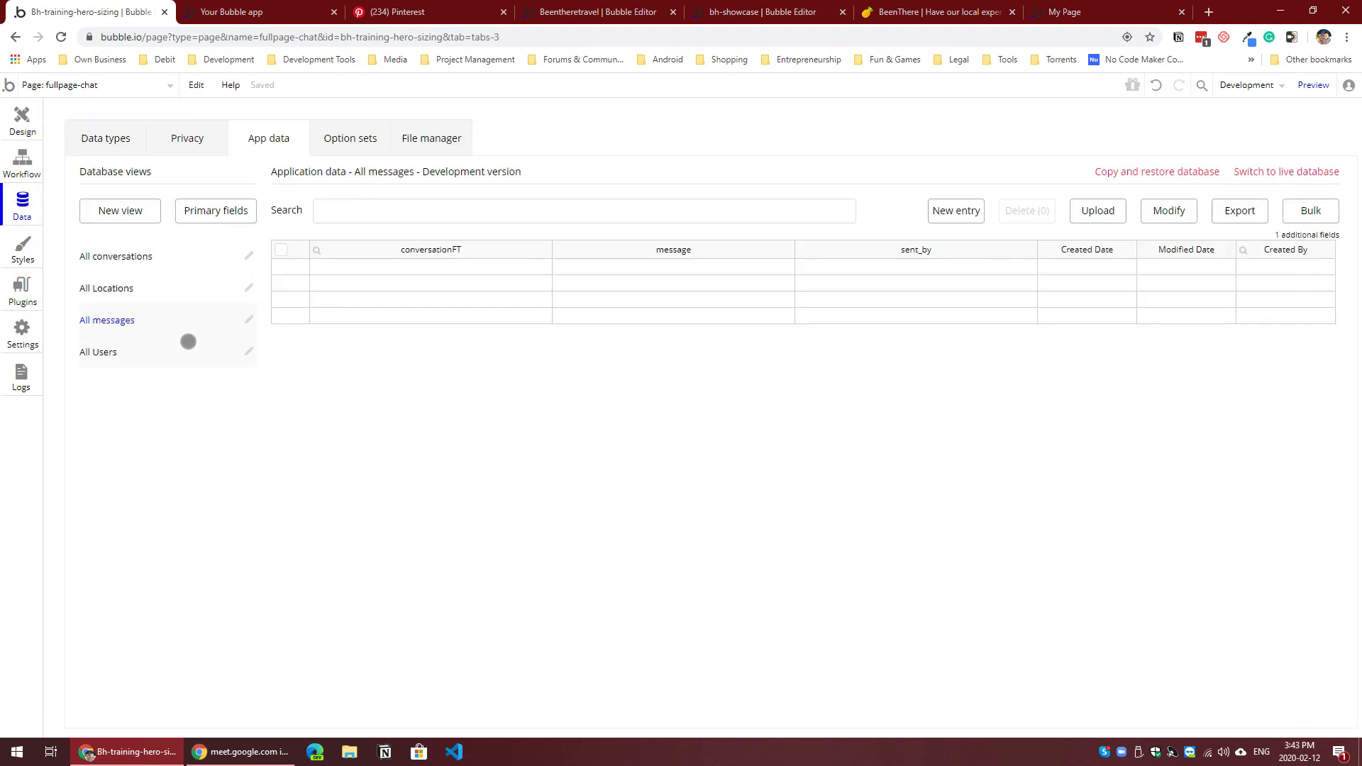
left_click(186, 345)
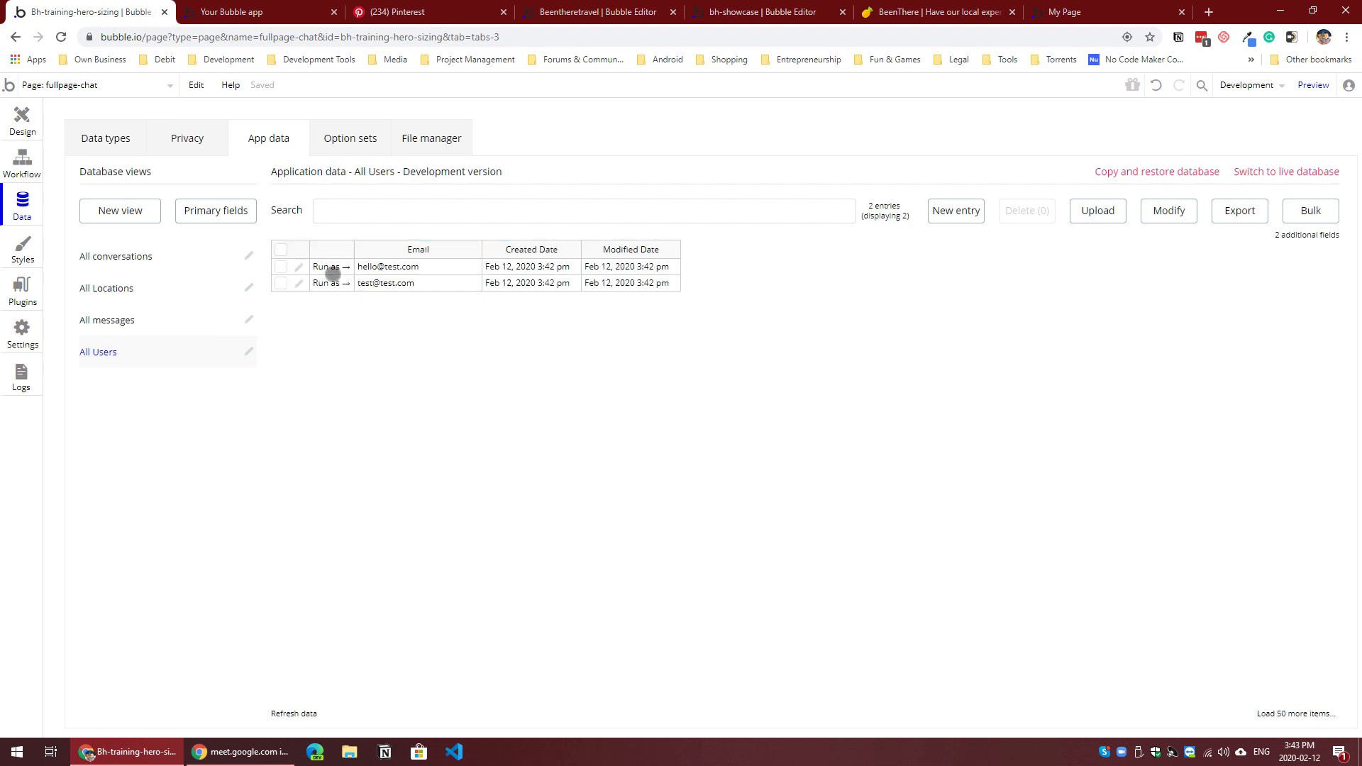
left_click(331, 266)
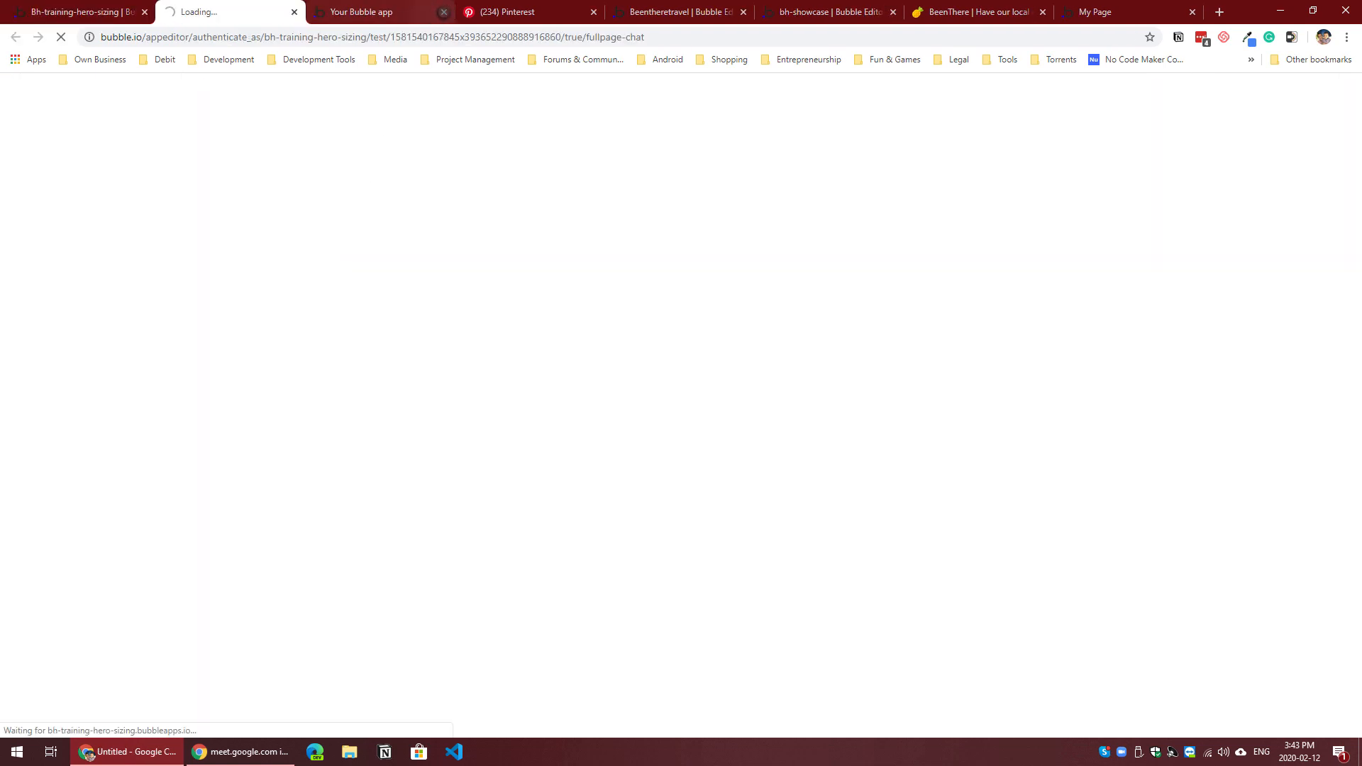
left_click(443, 12)
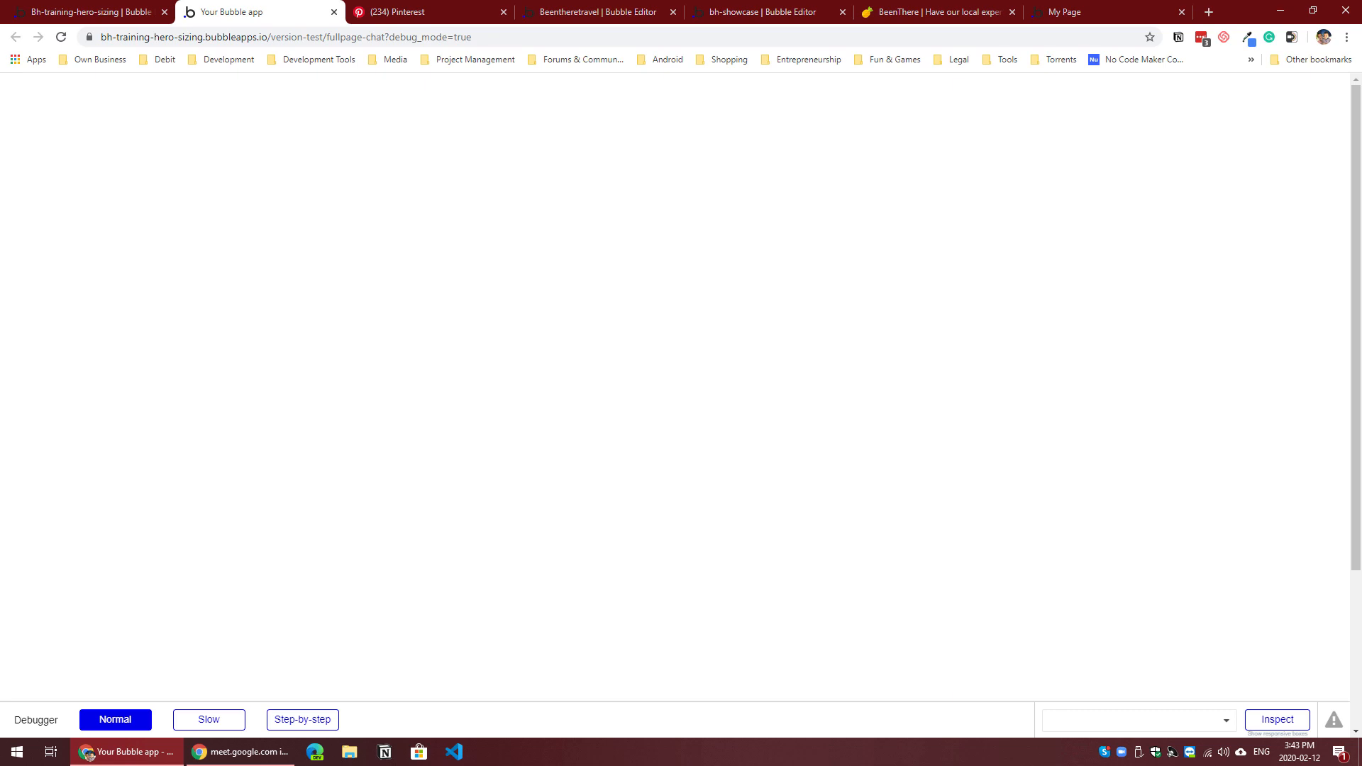
Step: Set the fullpage-chat page's preset width to Full width in the editor
left_click(138, 15)
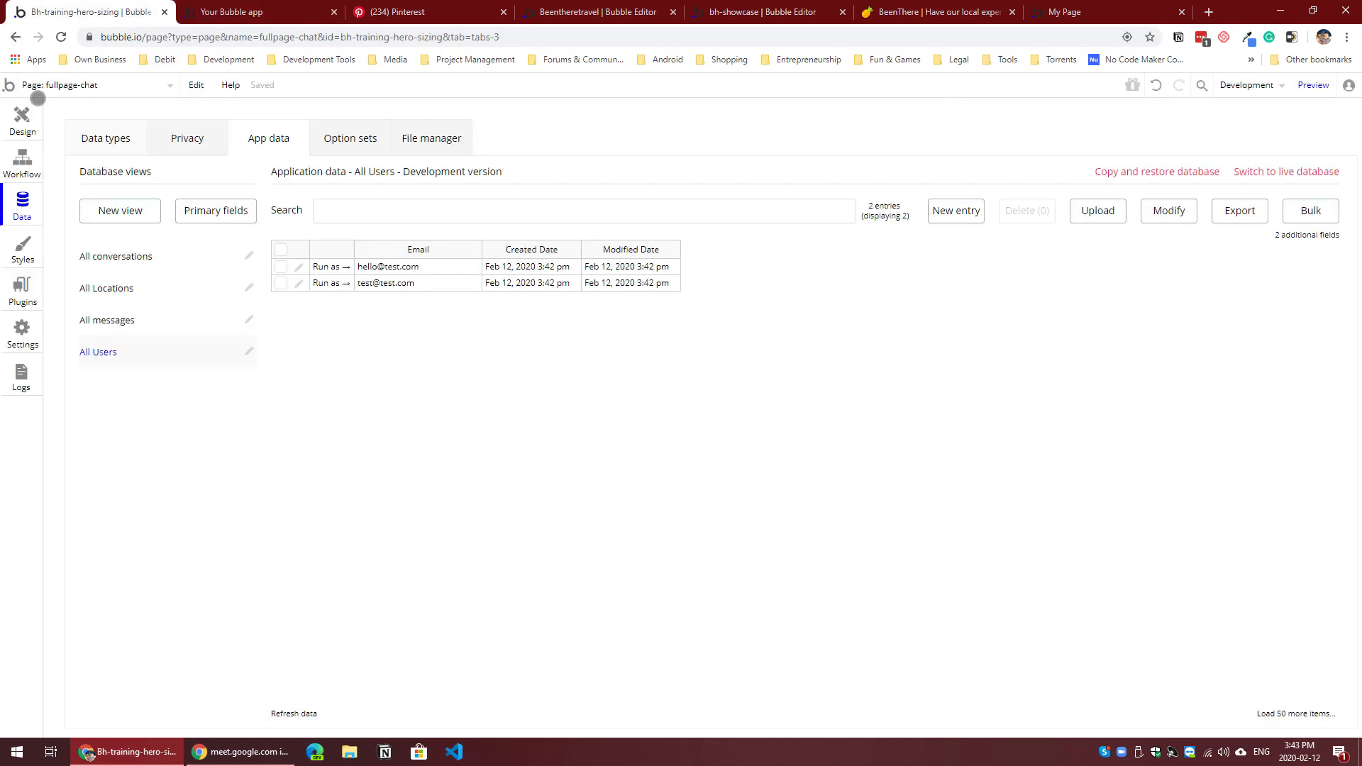
left_click(23, 117)
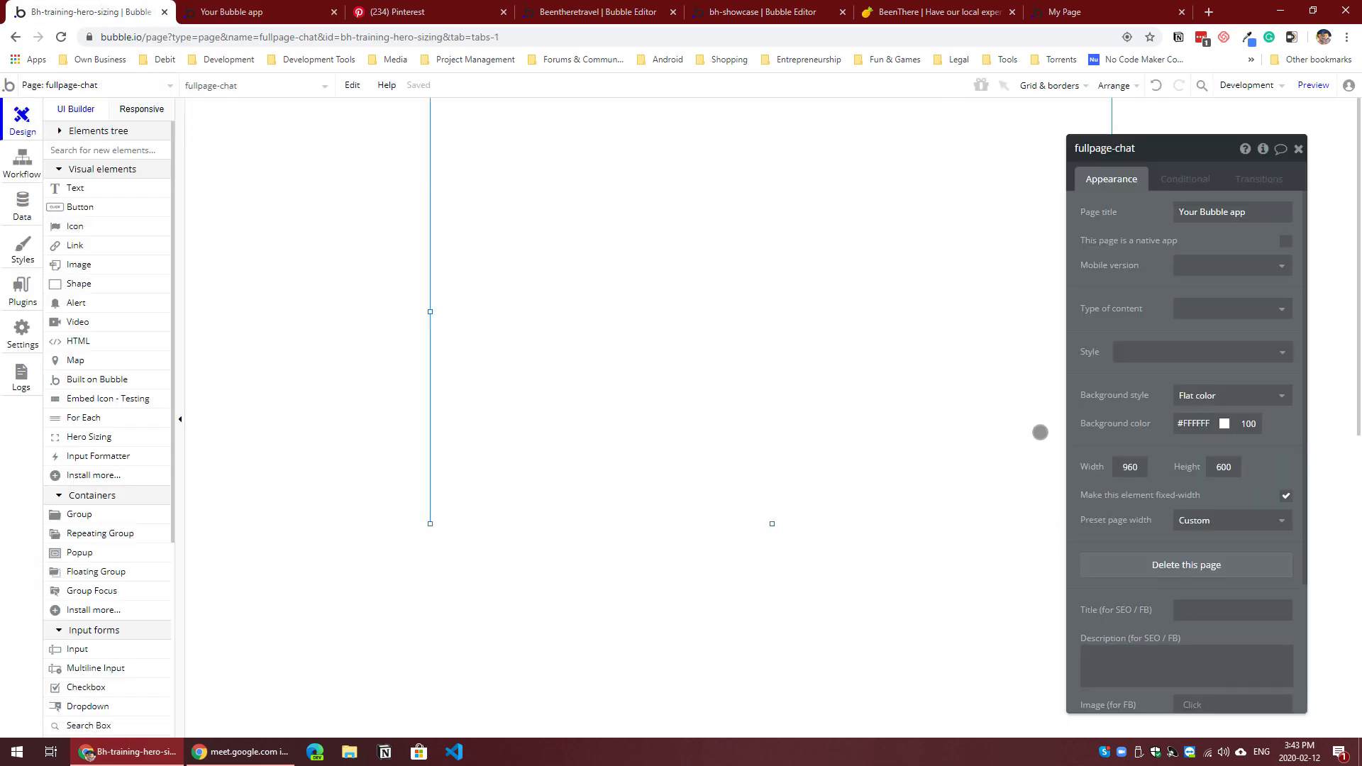
left_click(1242, 521)
left_click(1191, 562)
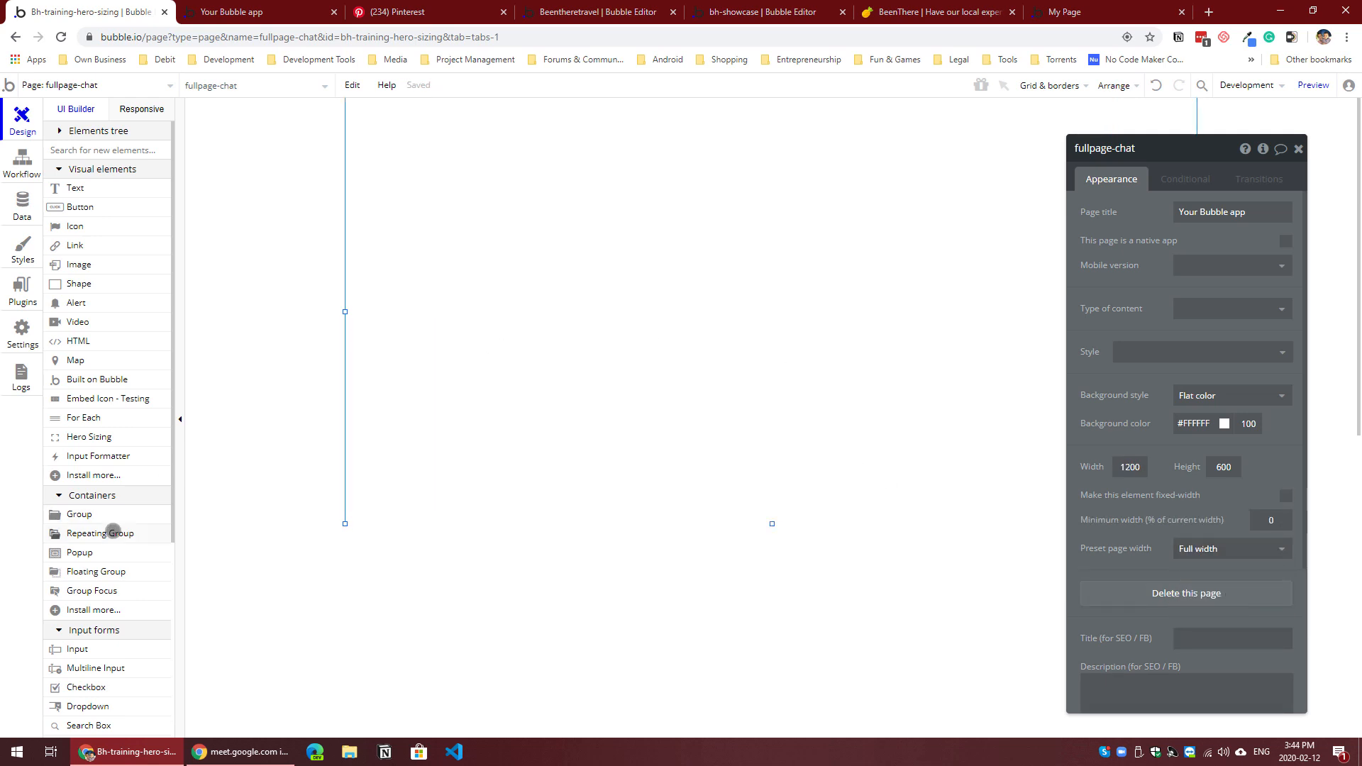
Step: Add a full-height group at the page's left edge, set its width to 400 and name it Group Conversations
left_click(80, 514)
left_click_drag(390, 120, 611, 418)
left_click_drag(493, 272, 456, 242)
left_click_drag(456, 397, 436, 522)
double_click(1116, 538)
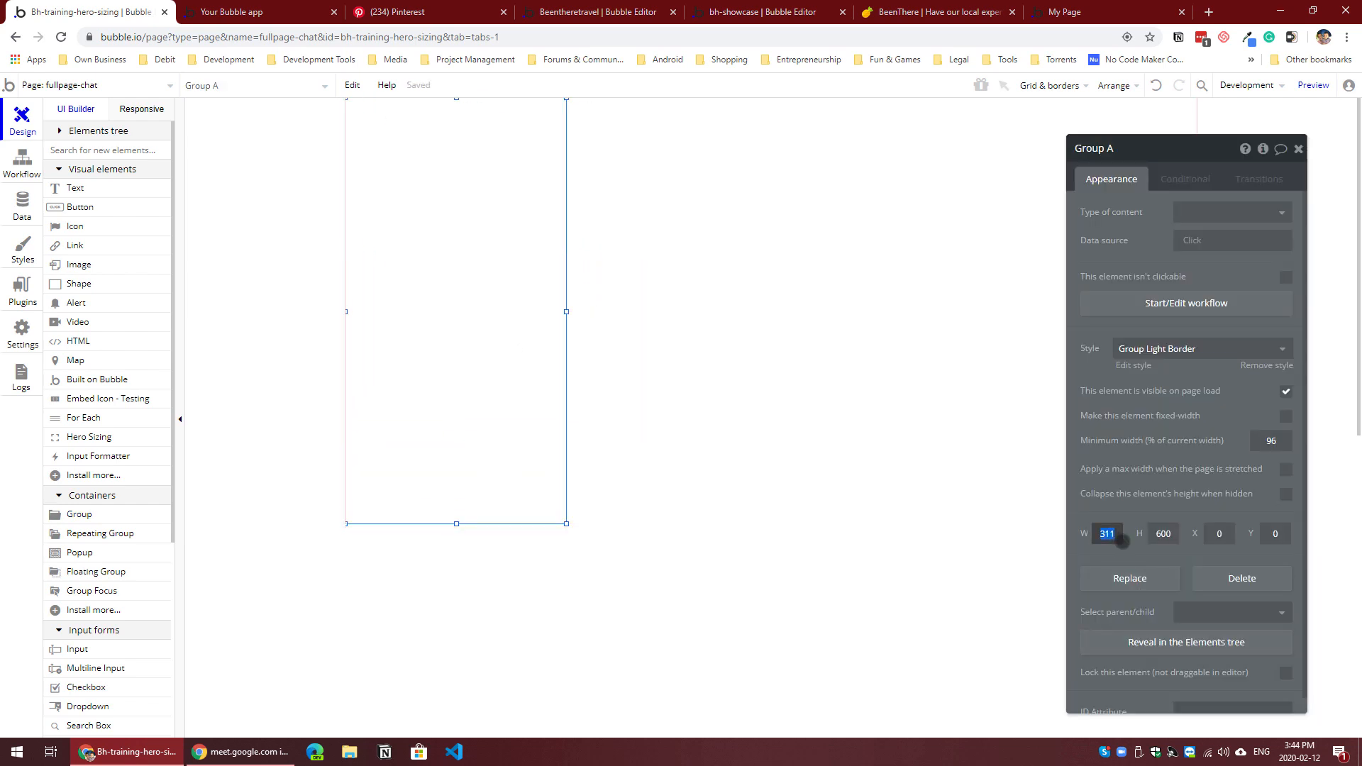
type("400")
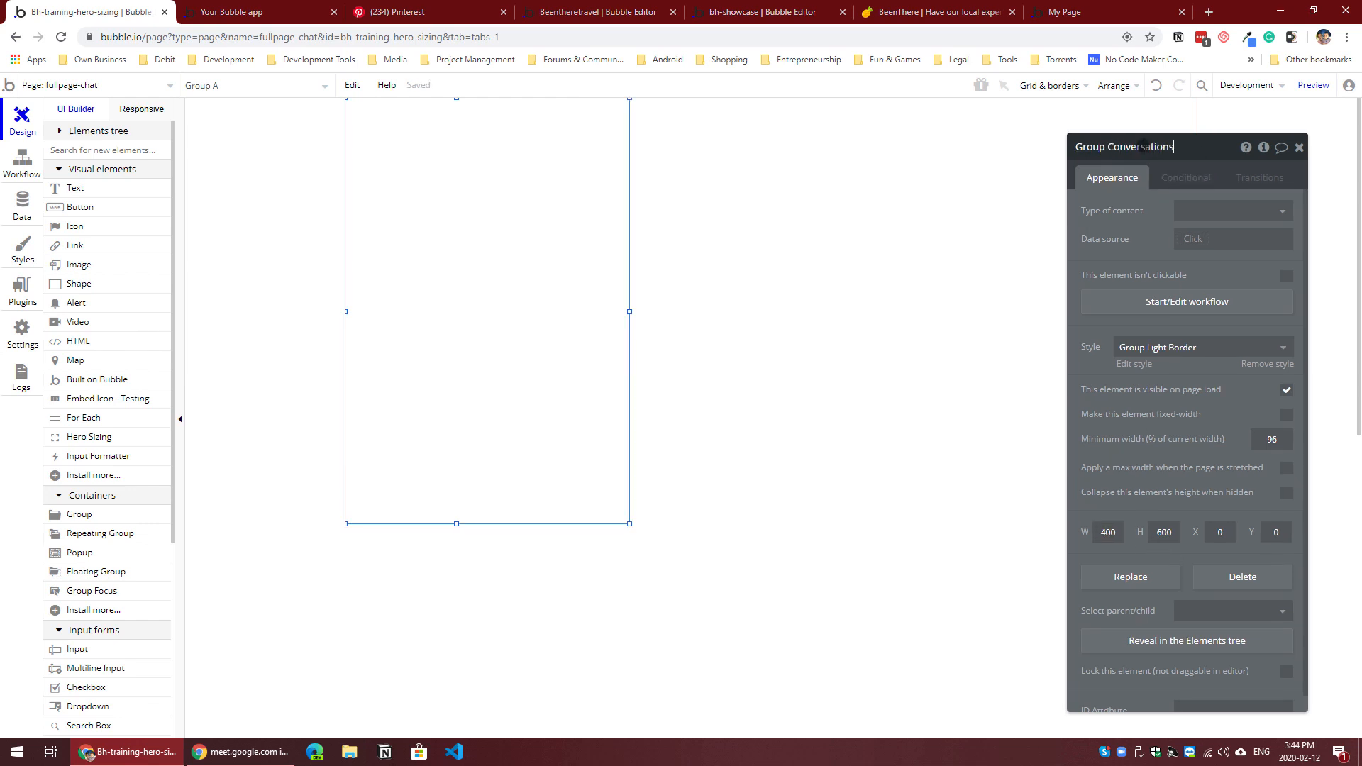
Step: Draw a repeating group inside Group Conversations, about 339 px wide and 287 px high
left_click(519, 301)
left_click(135, 533)
left_click_drag(377, 208, 561, 413)
mouse_move(485, 320)
left_mouse_down()
mouse_move(456, 342)
mouse_move(600, 337)
left_mouse_up()
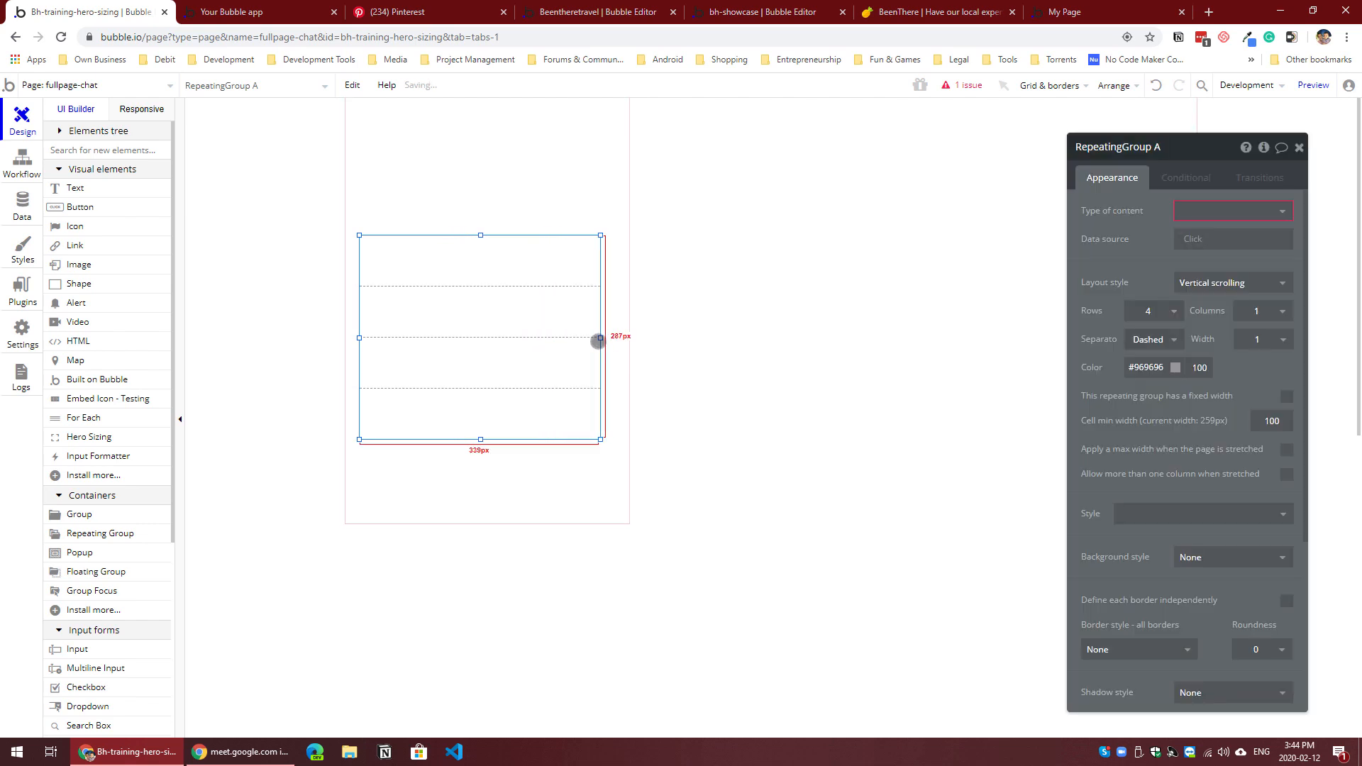
Step: Set the repeating group to vertical scrolling with 2 rows and shorten it to about 175 px
left_click(1208, 287)
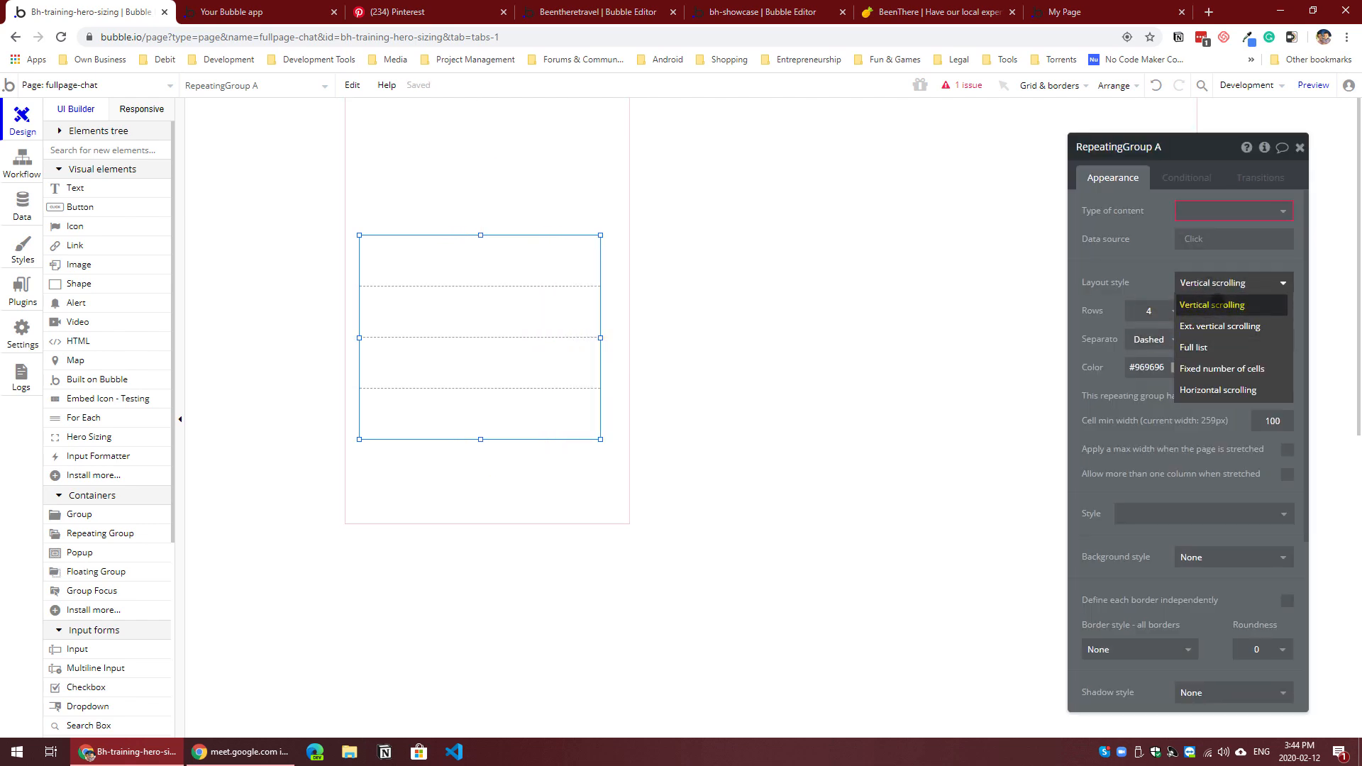
left_click(1214, 304)
left_click(1153, 311)
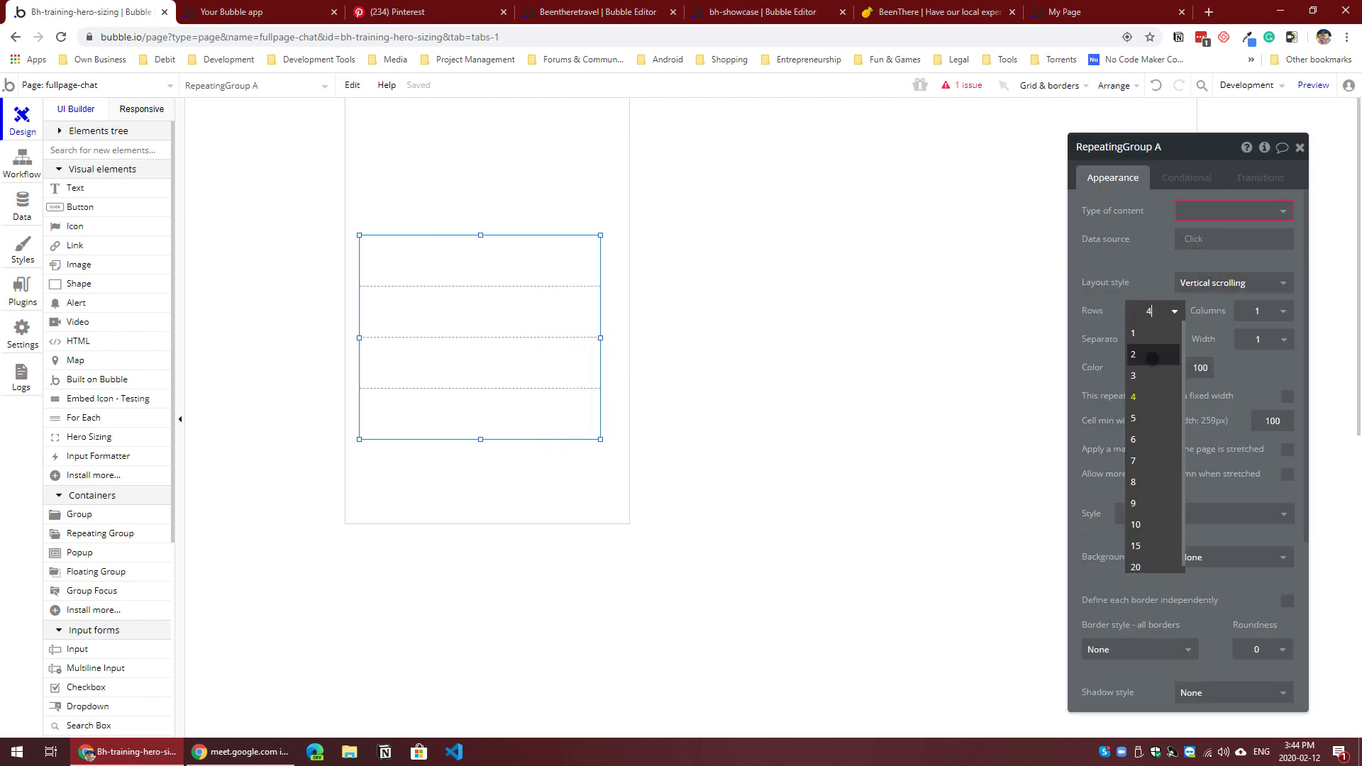
left_click(1142, 348)
left_click_drag(480, 440, 487, 359)
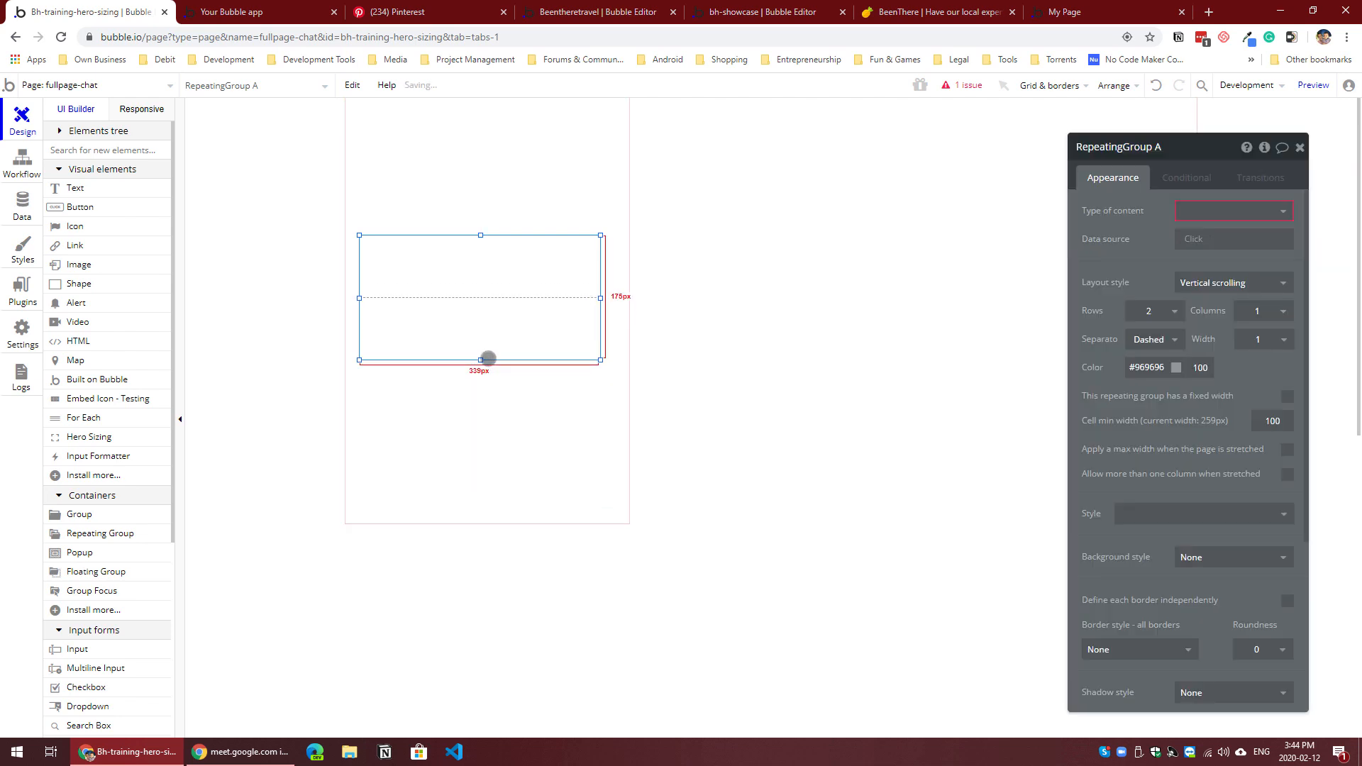
Step: Add a text element about 291 px wide and 33 px high in the repeating group's first cell
left_click(75, 187)
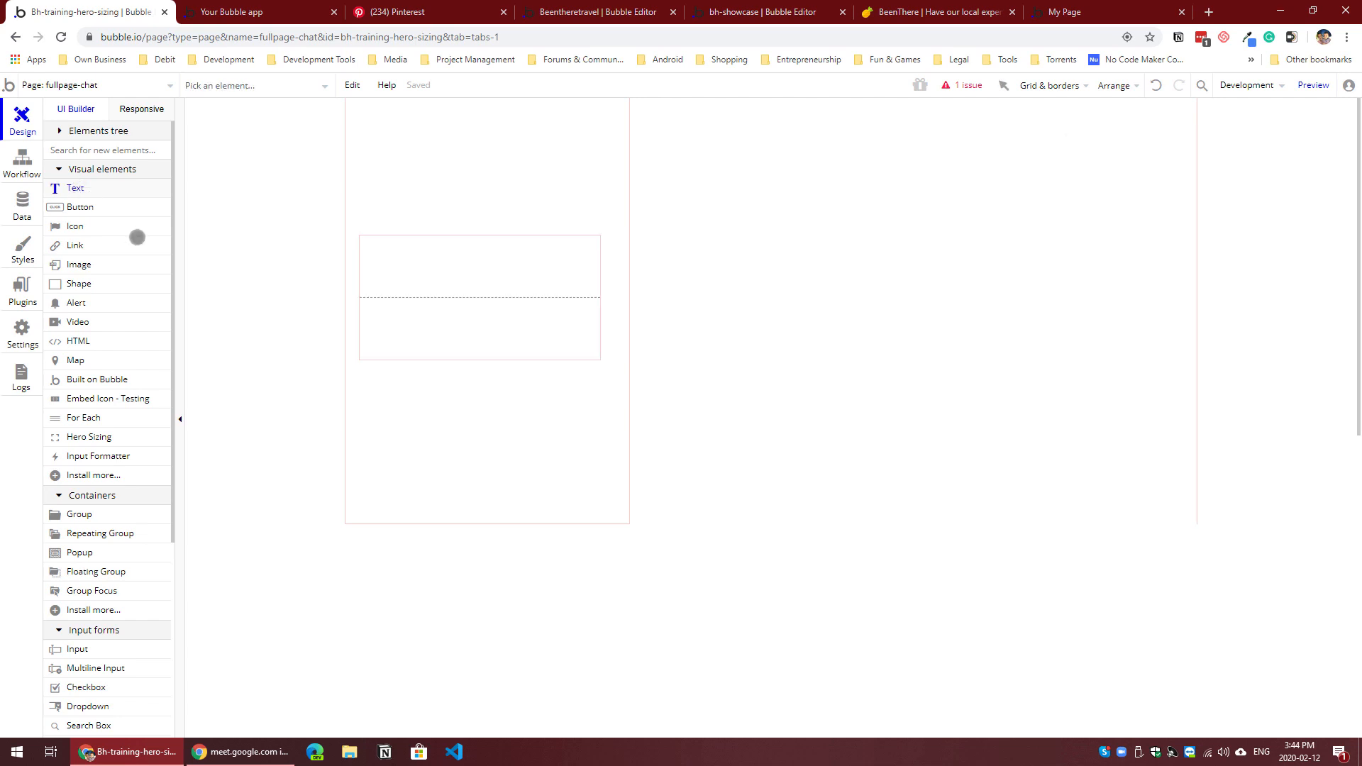
left_click_drag(379, 243, 587, 264)
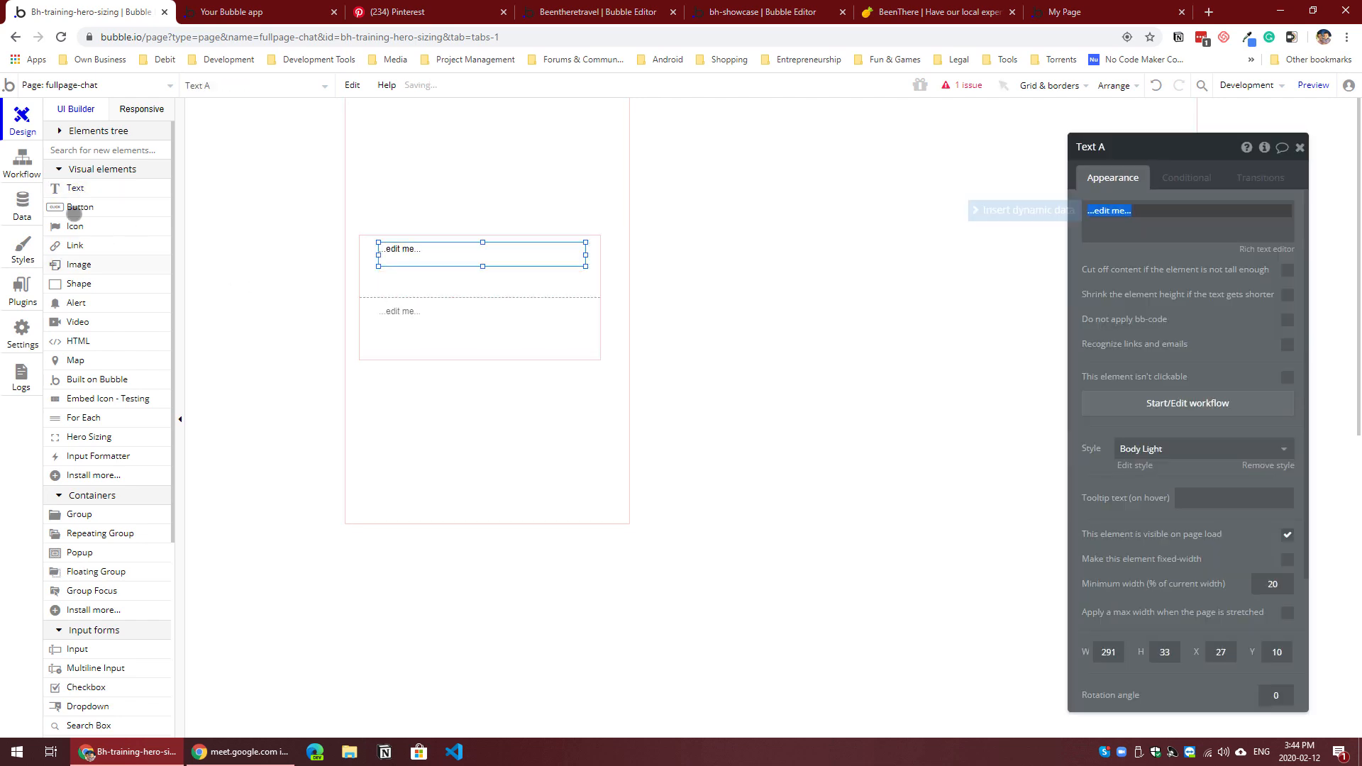
Step: Add a title field of type text to the conversation data type
left_click(22, 202)
left_click(113, 258)
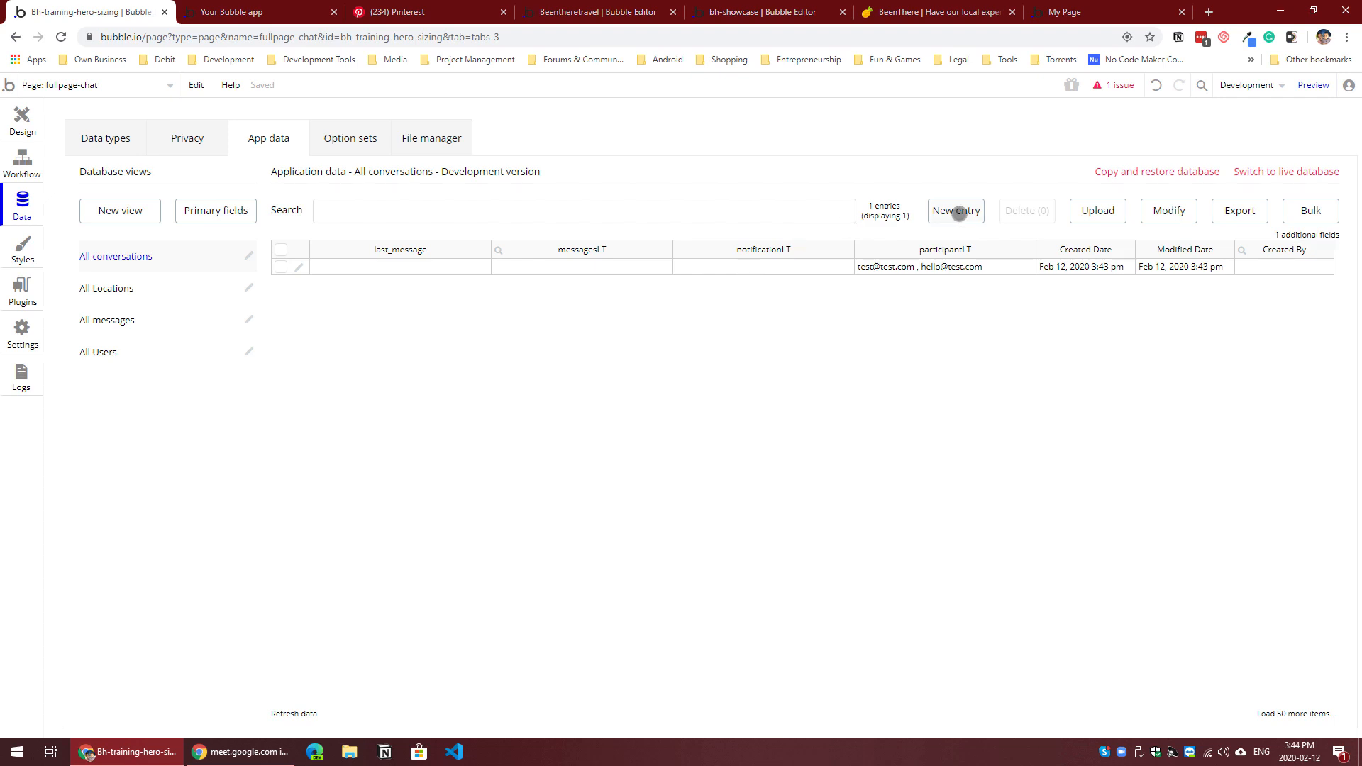
left_click(958, 211)
left_click(1252, 286)
left_click(117, 142)
left_click(131, 210)
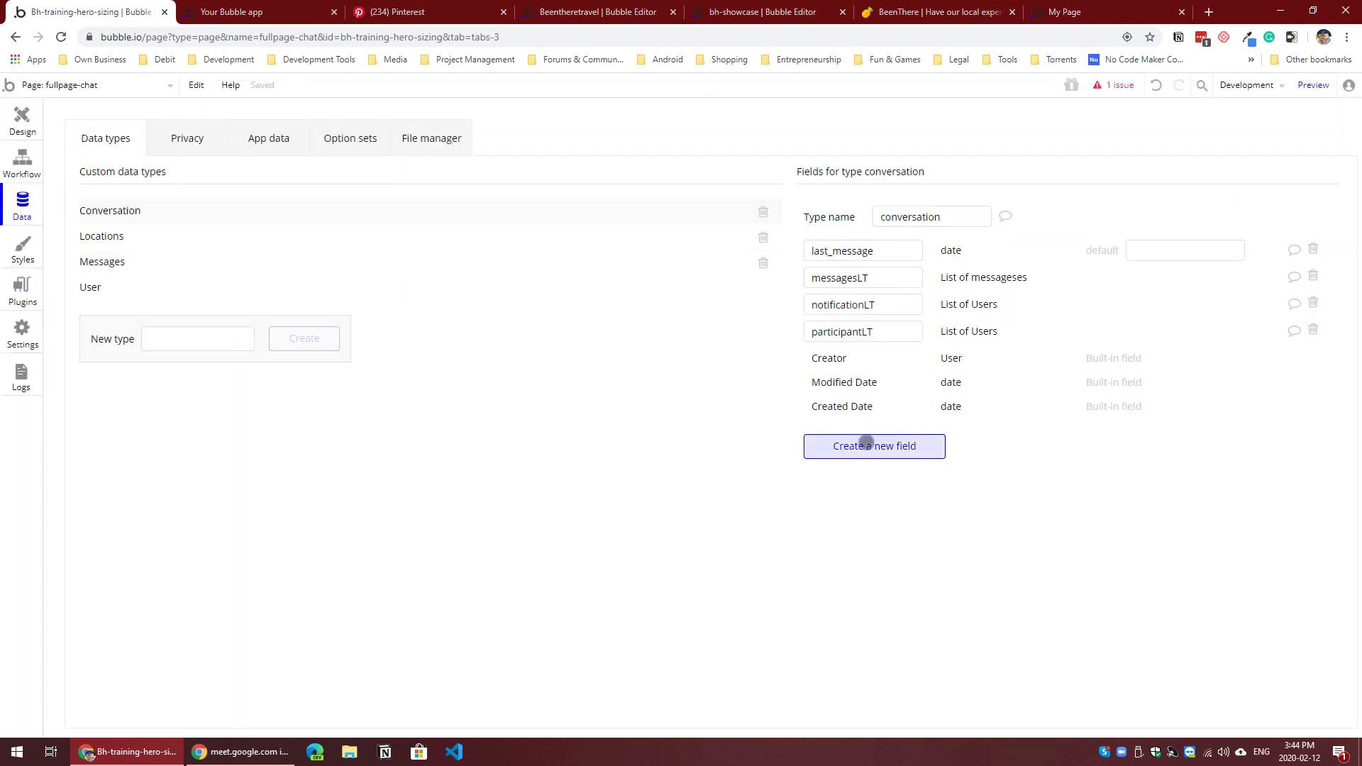
left_click(867, 445)
type("title")
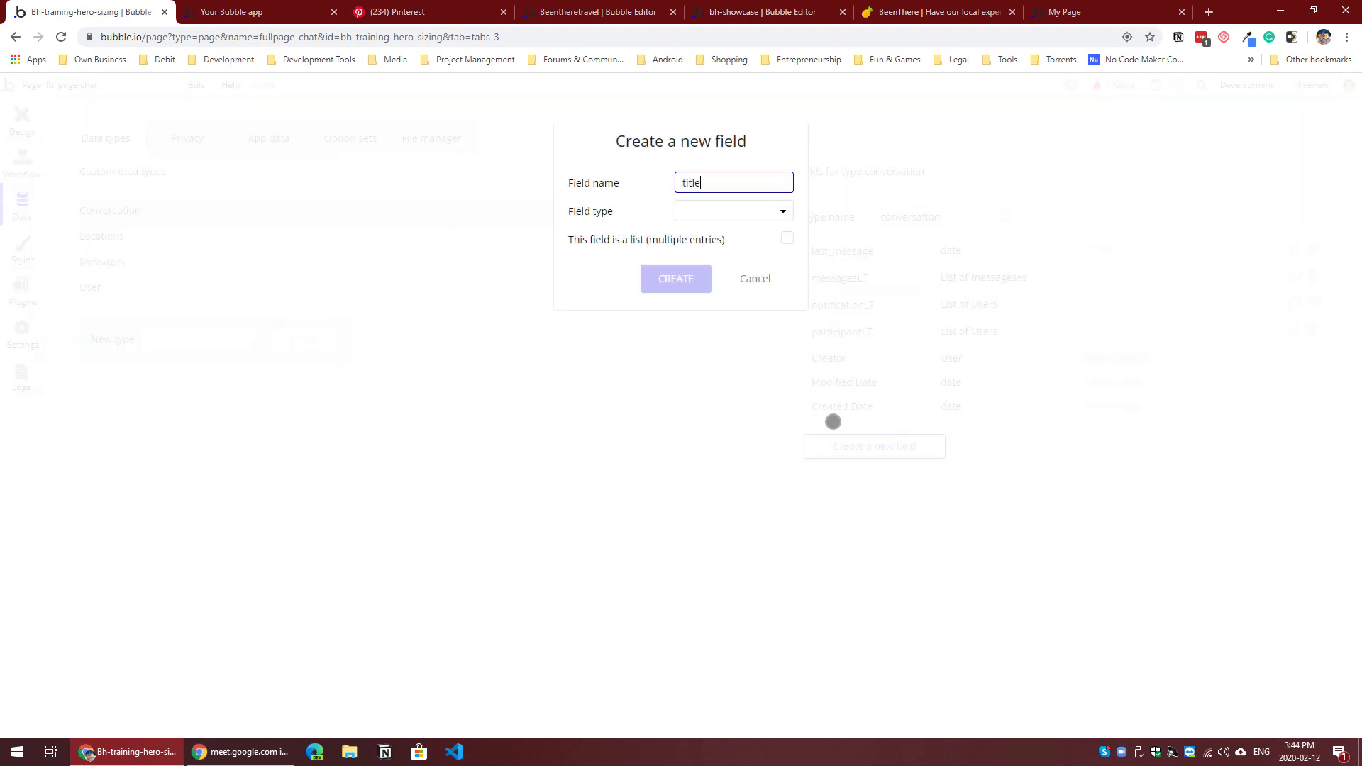
left_click(749, 211)
left_click(710, 238)
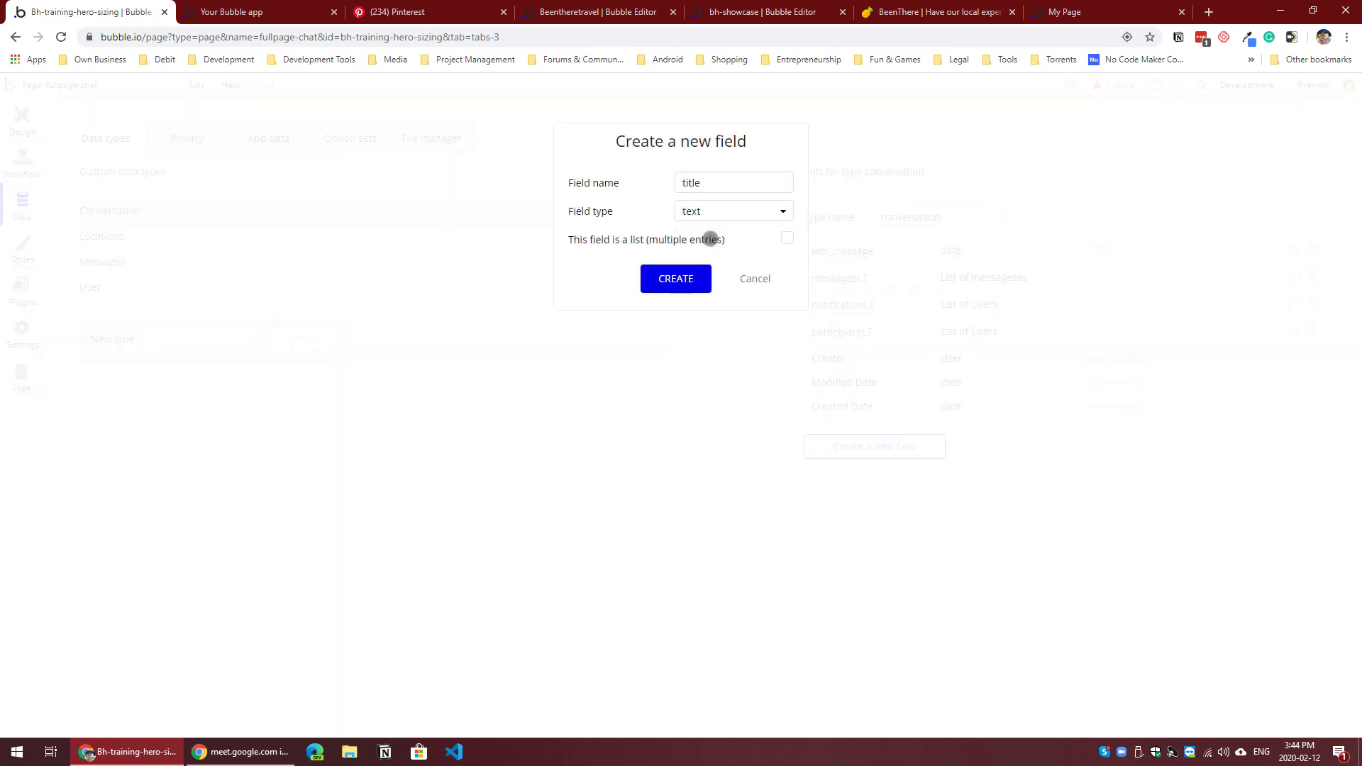
left_click(677, 281)
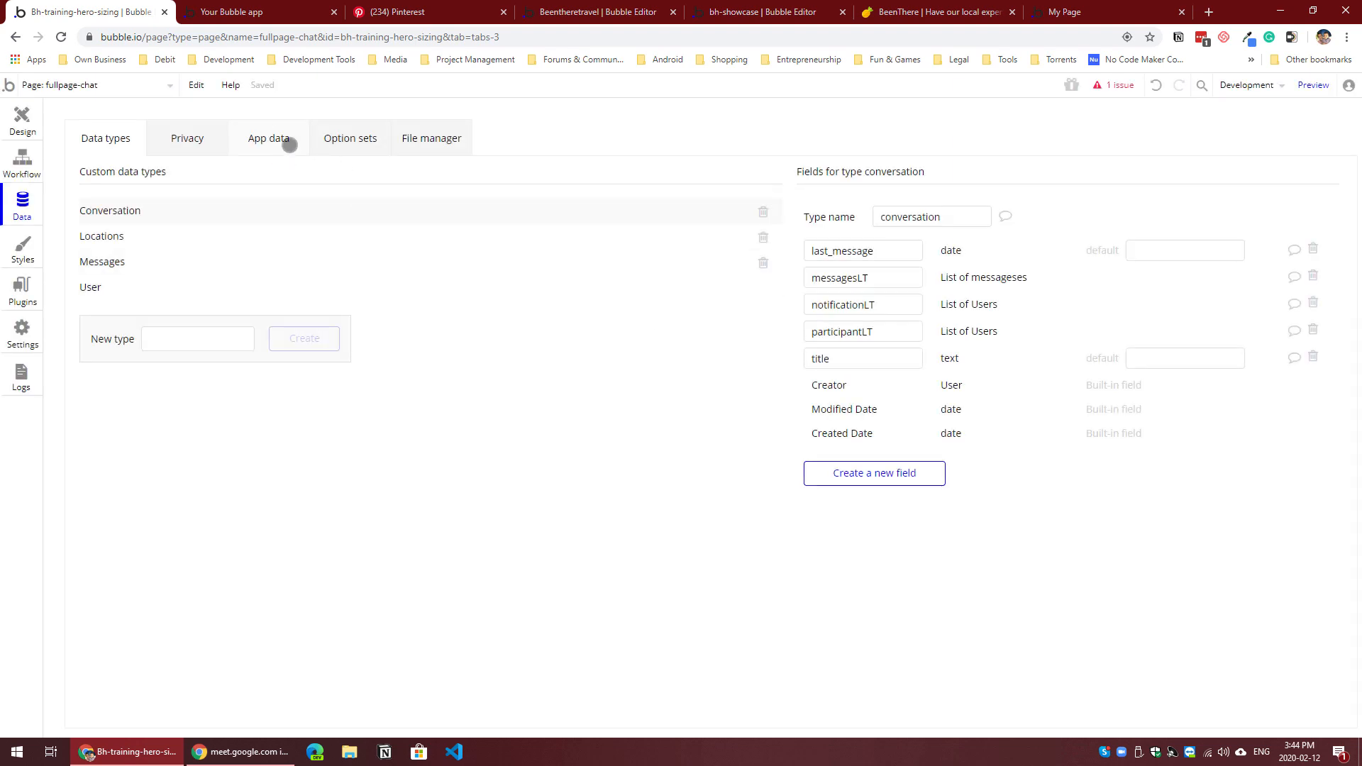
Step: Set the existing conversation entry's Title to "Support Ticket" and save the entry
left_click(289, 142)
left_click(299, 268)
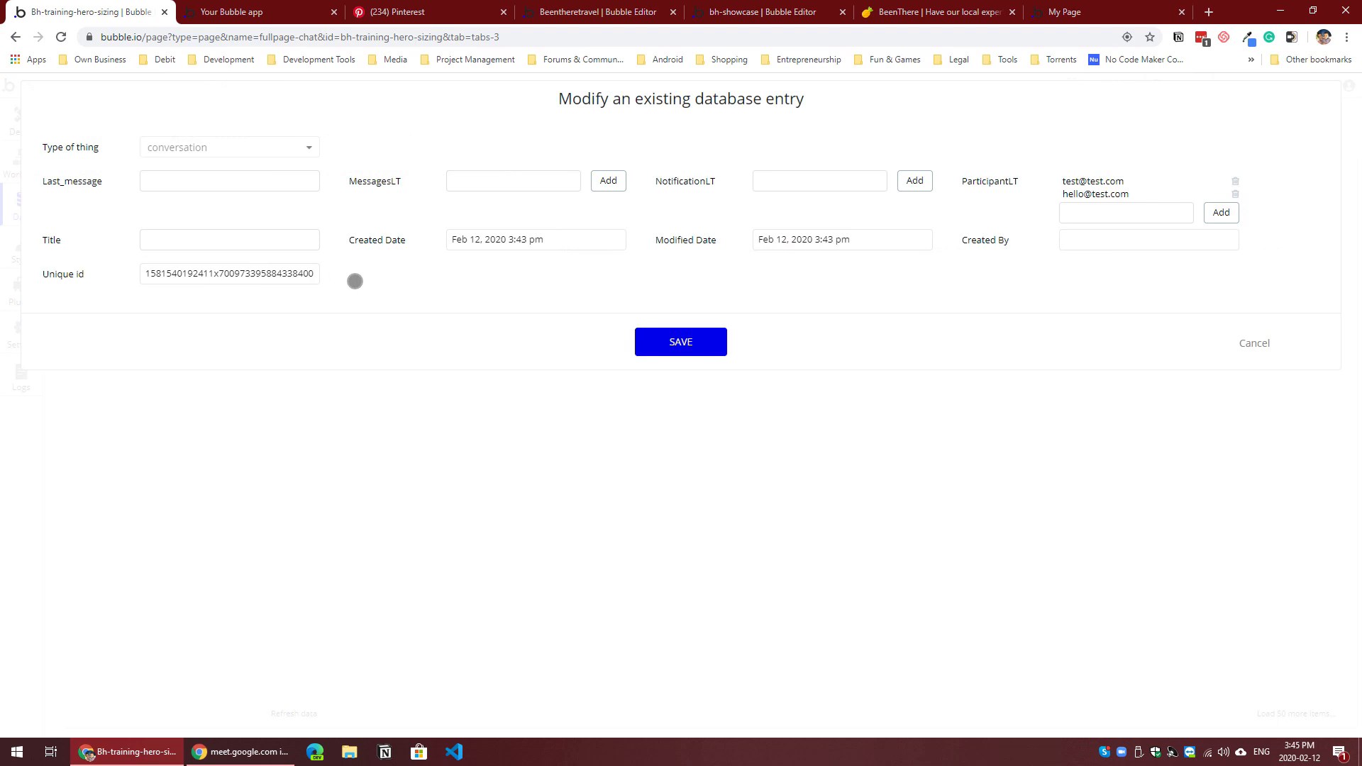
left_click(264, 242)
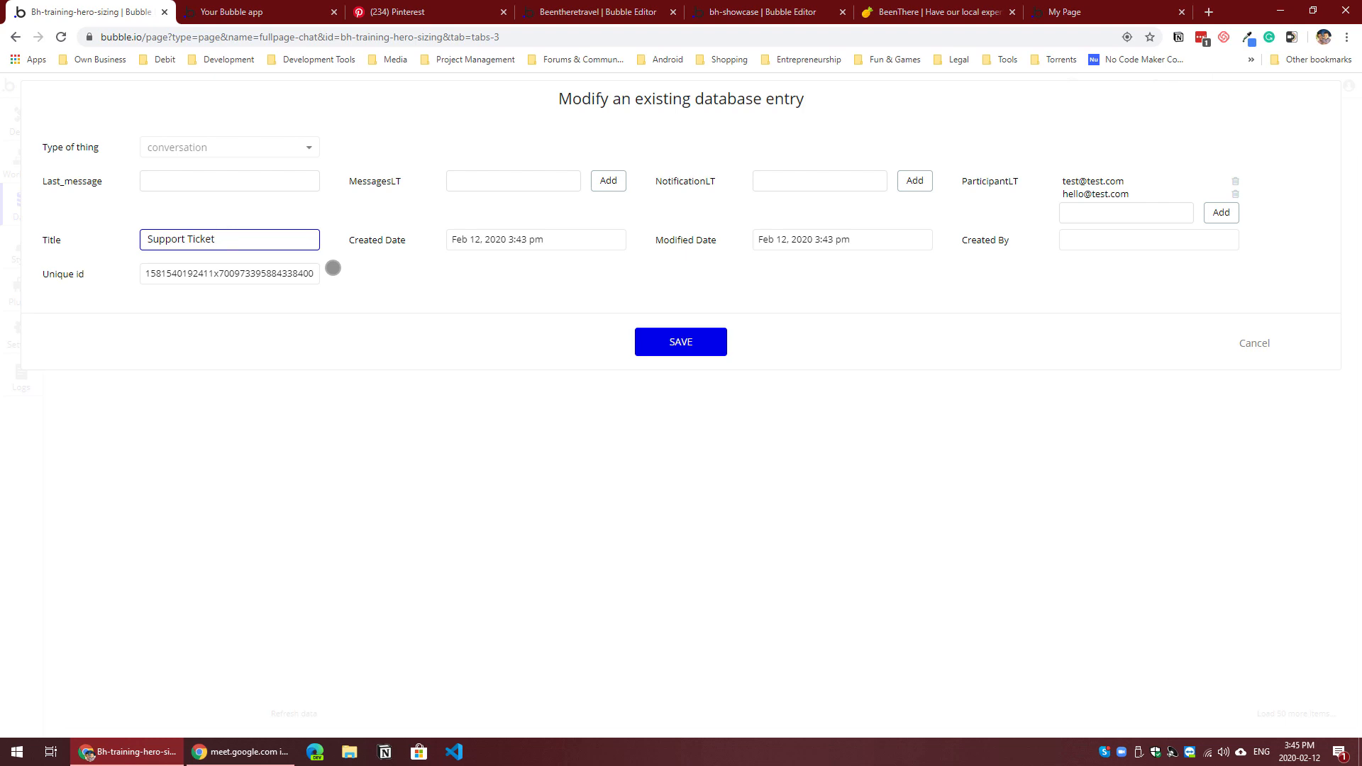
left_click(717, 341)
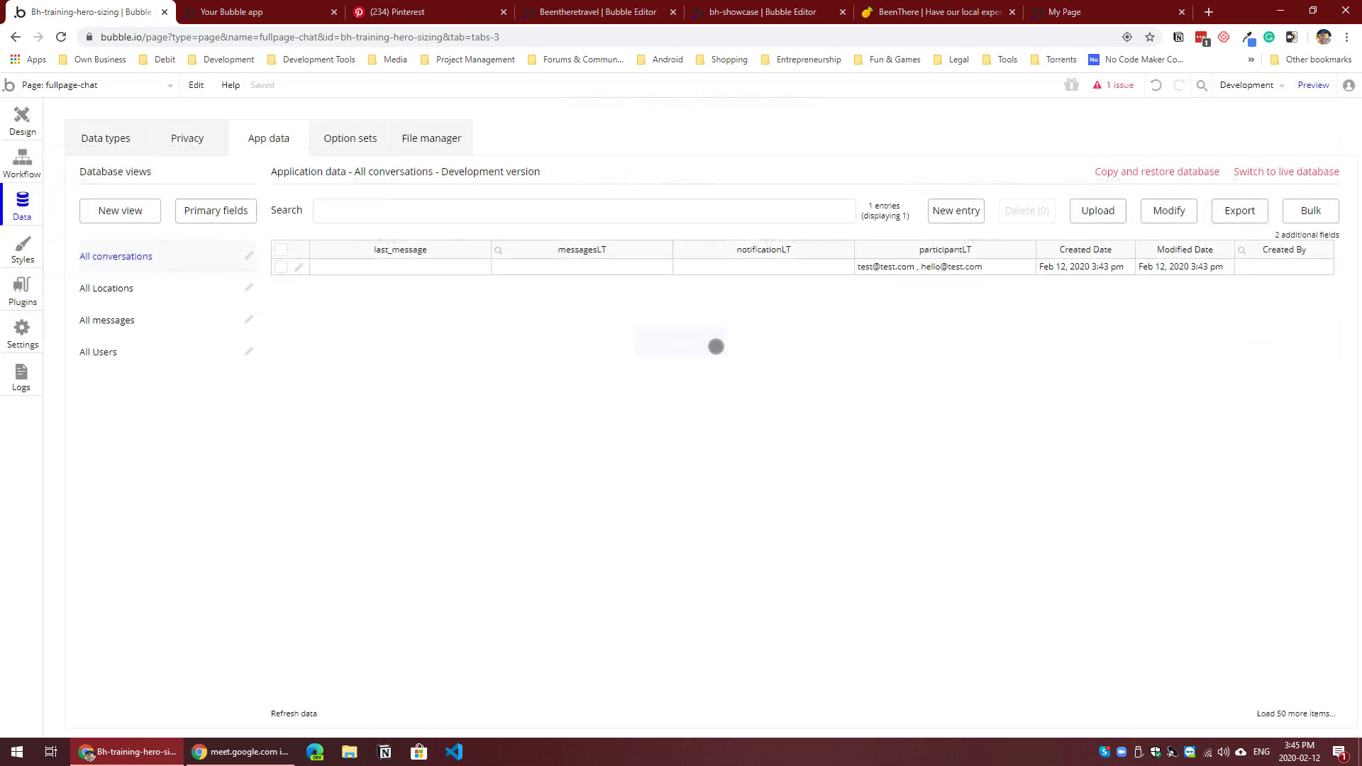
left_click(628, 250)
Step: Set the repeating group's type of content to conversation and its data source to an unconstrained search for conversations
left_click(22, 121)
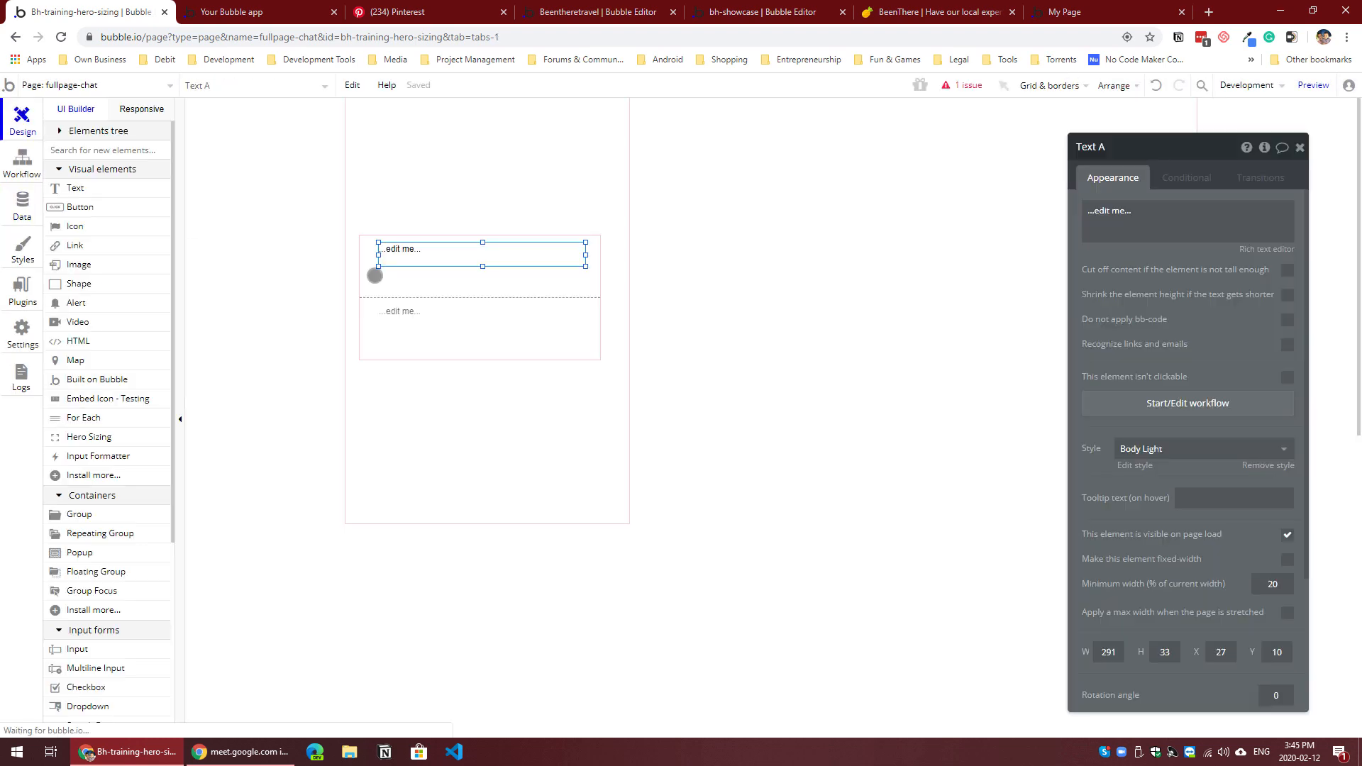
left_click(440, 287)
left_click(1220, 212)
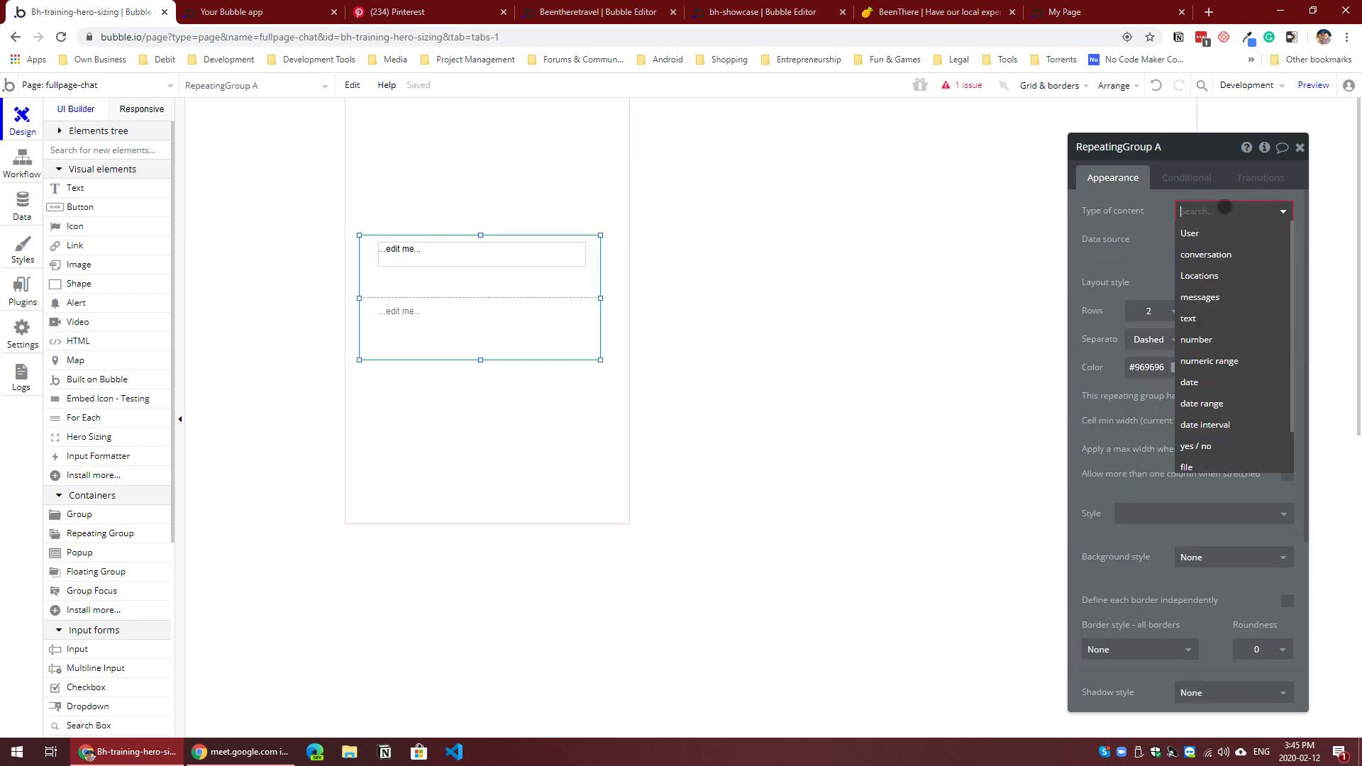
left_click(1202, 243)
left_click(1202, 242)
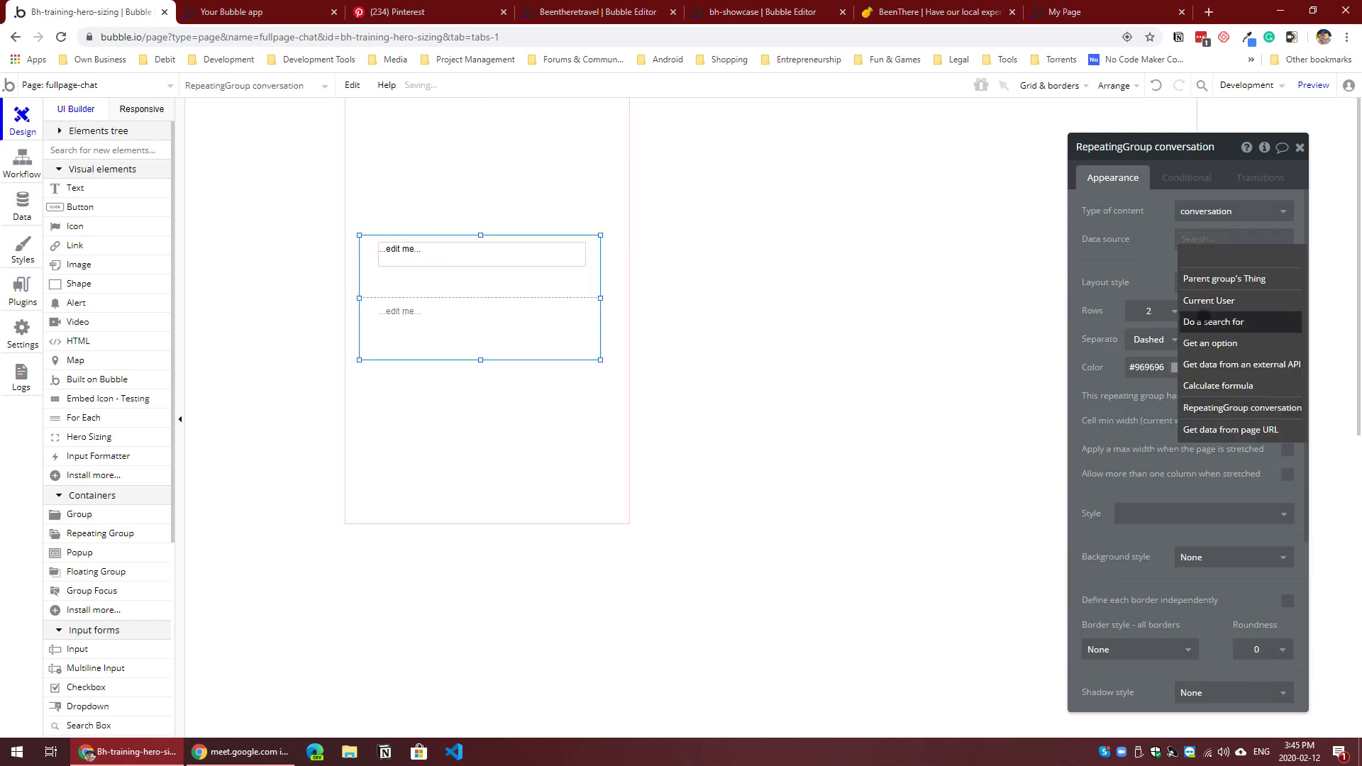
left_click(1206, 317)
left_click(993, 178)
left_click(965, 226)
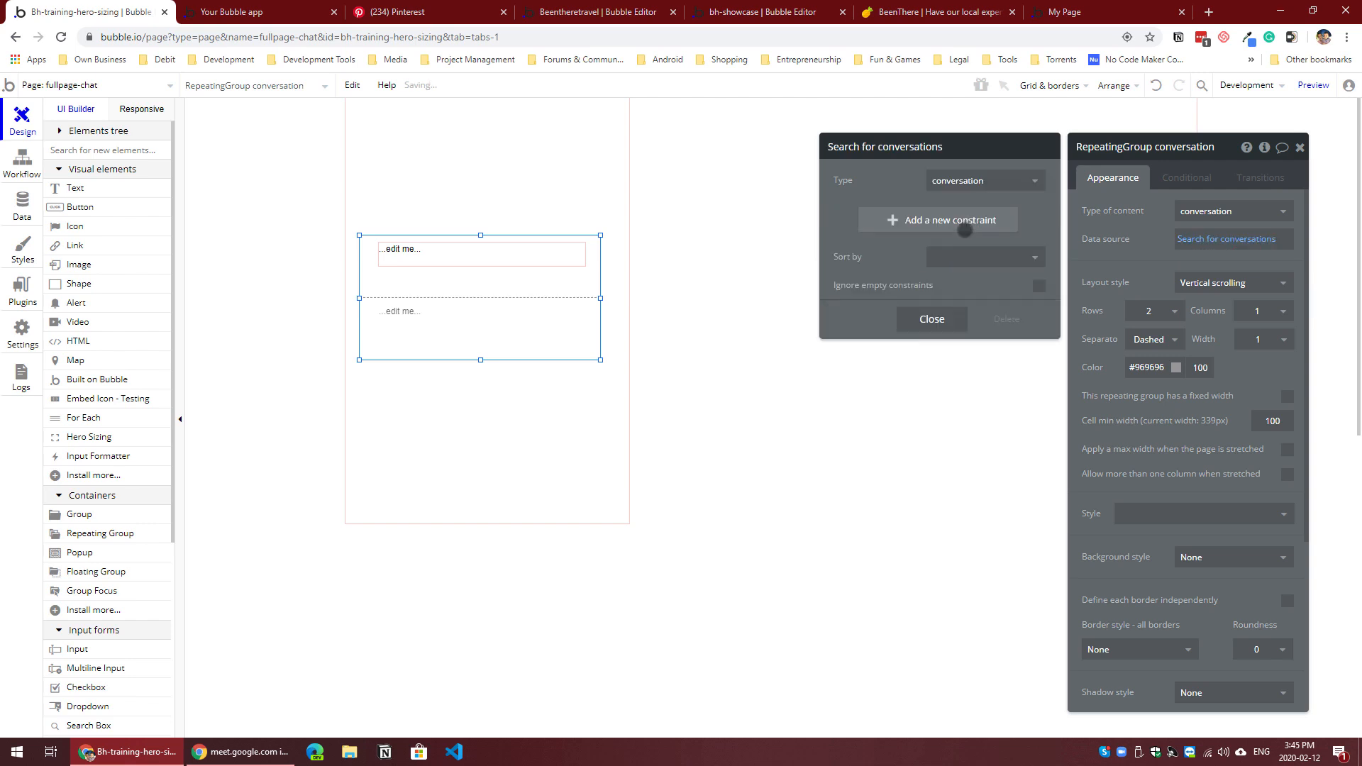
left_click(934, 317)
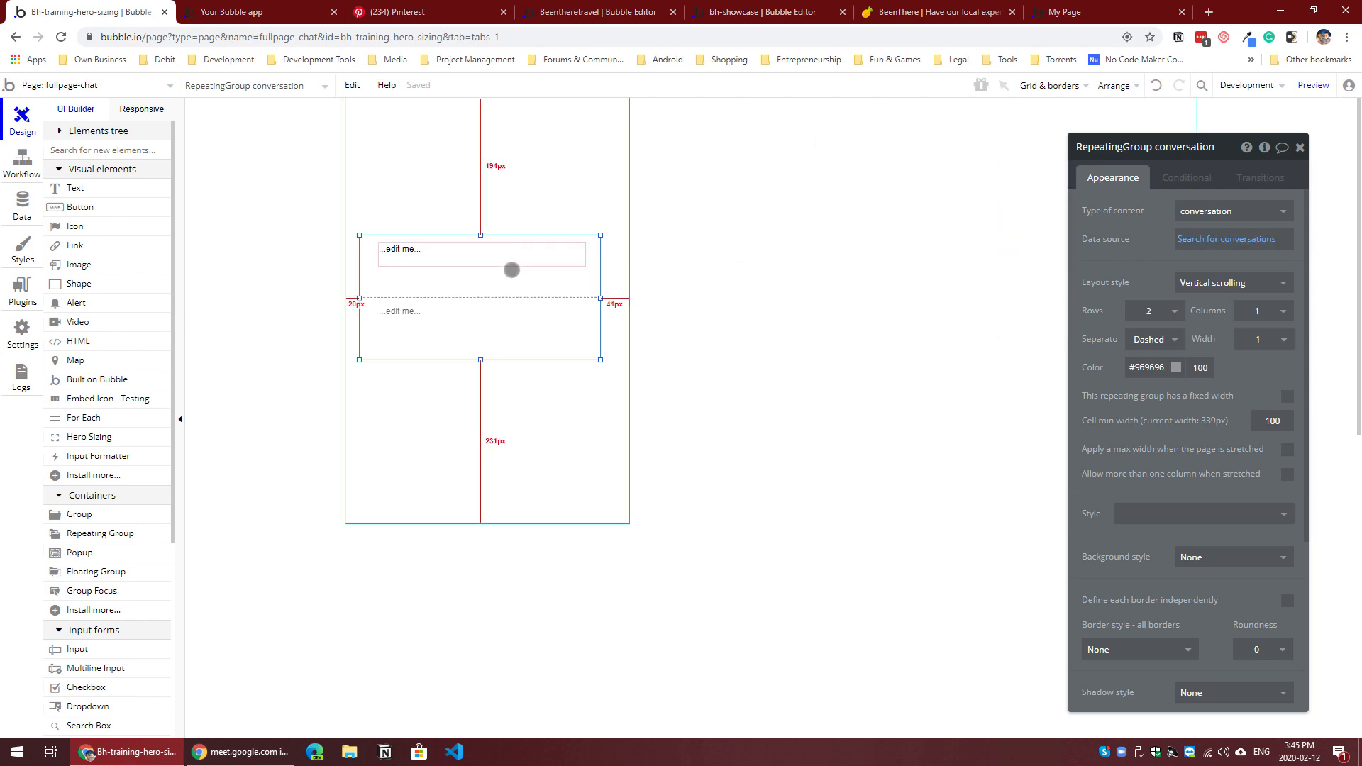
Step: Replace the placeholder text in the repeating group's first cell with Current cell's conversation's title
left_click(511, 266)
triple_click(1110, 211)
left_click(1021, 210)
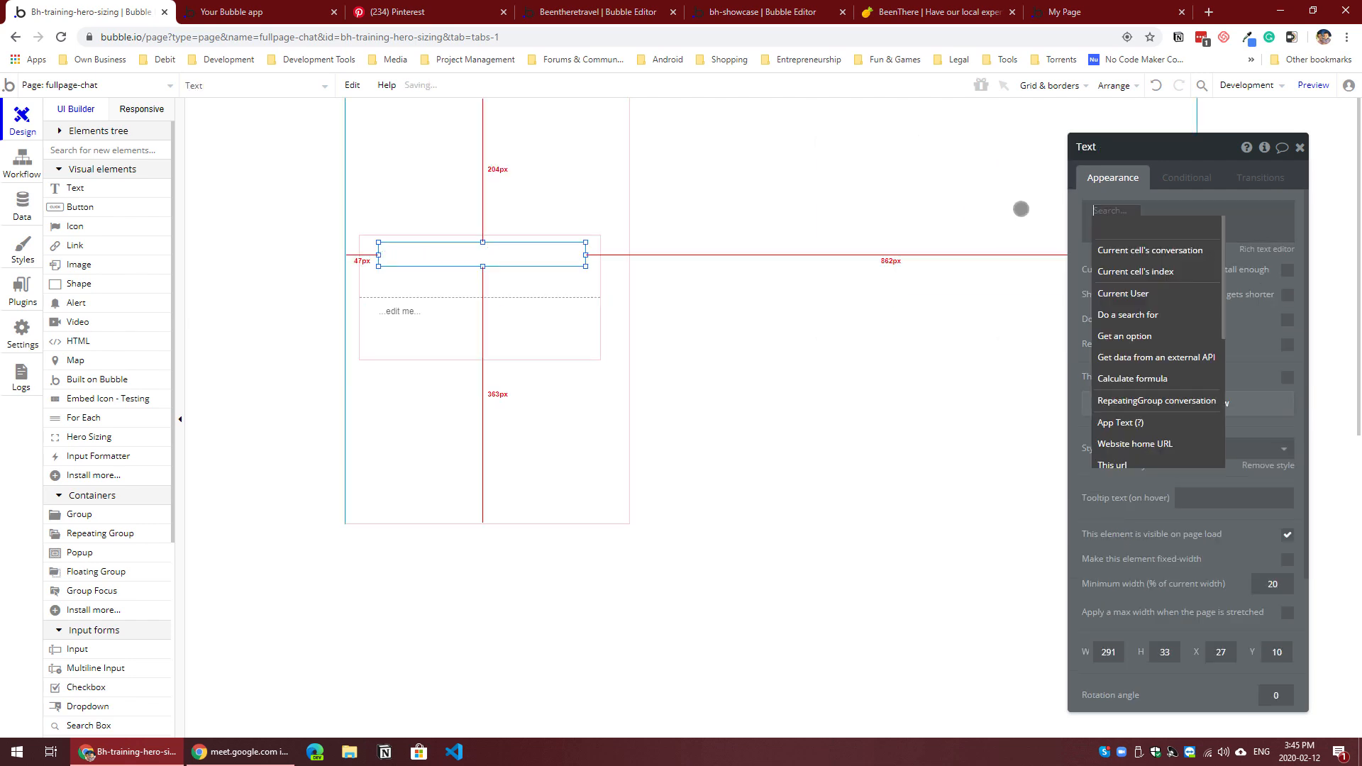
left_click(1152, 250)
left_click(1230, 312)
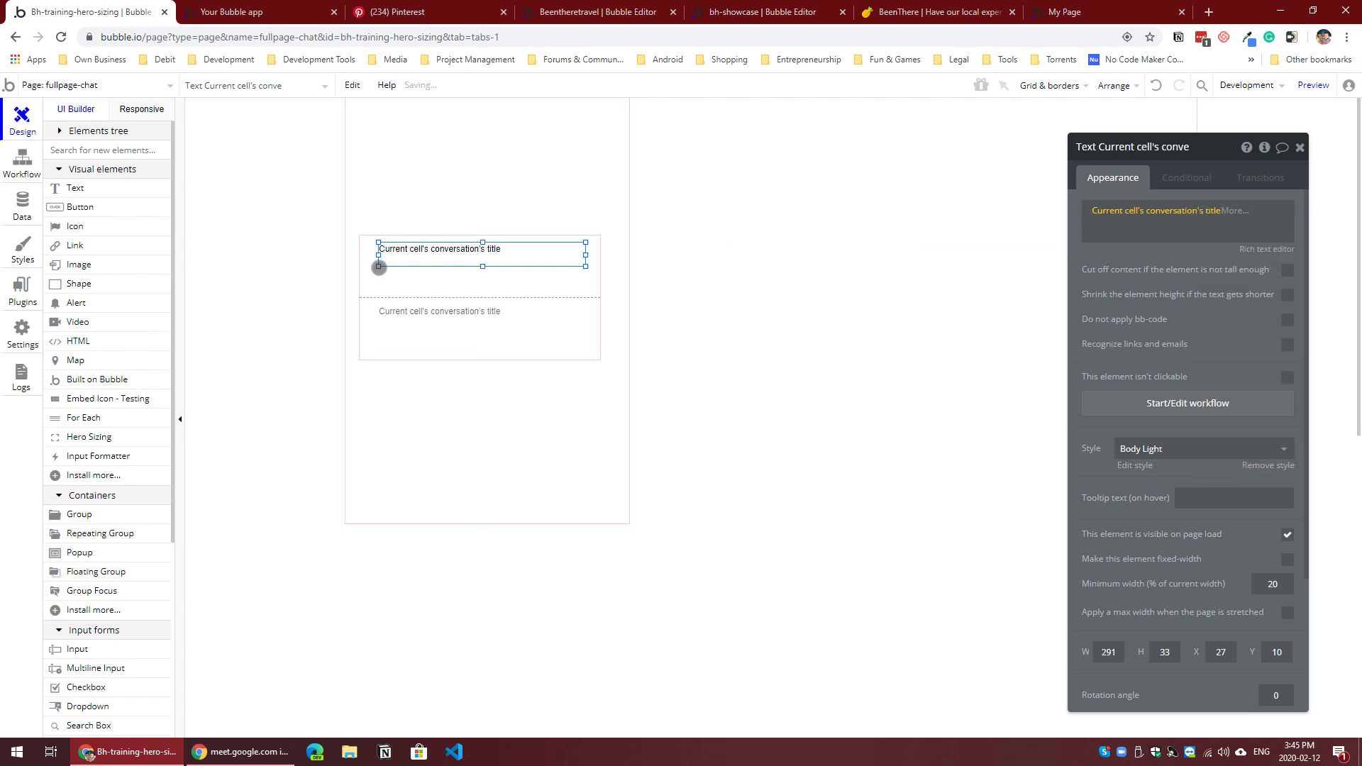
Step: Shorten the title text to about 21 px, and place a copy directly below it showing Current cell's conversation's last_message
left_click_drag(484, 266, 471, 266)
key("ctrl+d")
left_click(1209, 211)
left_click(1238, 249)
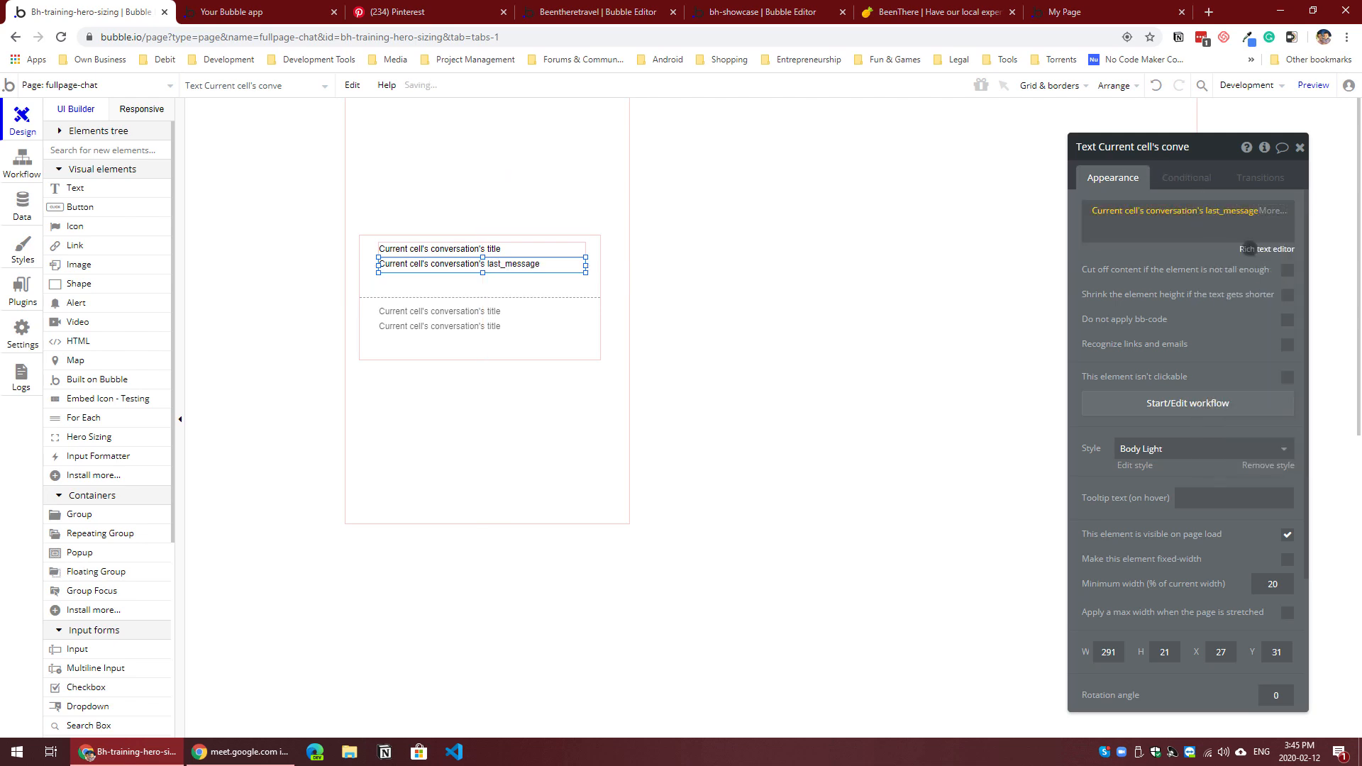
Step: Format the last_message date in the second text element as February 12, 2020
left_click(1266, 212)
left_click(1138, 262)
left_click(984, 180)
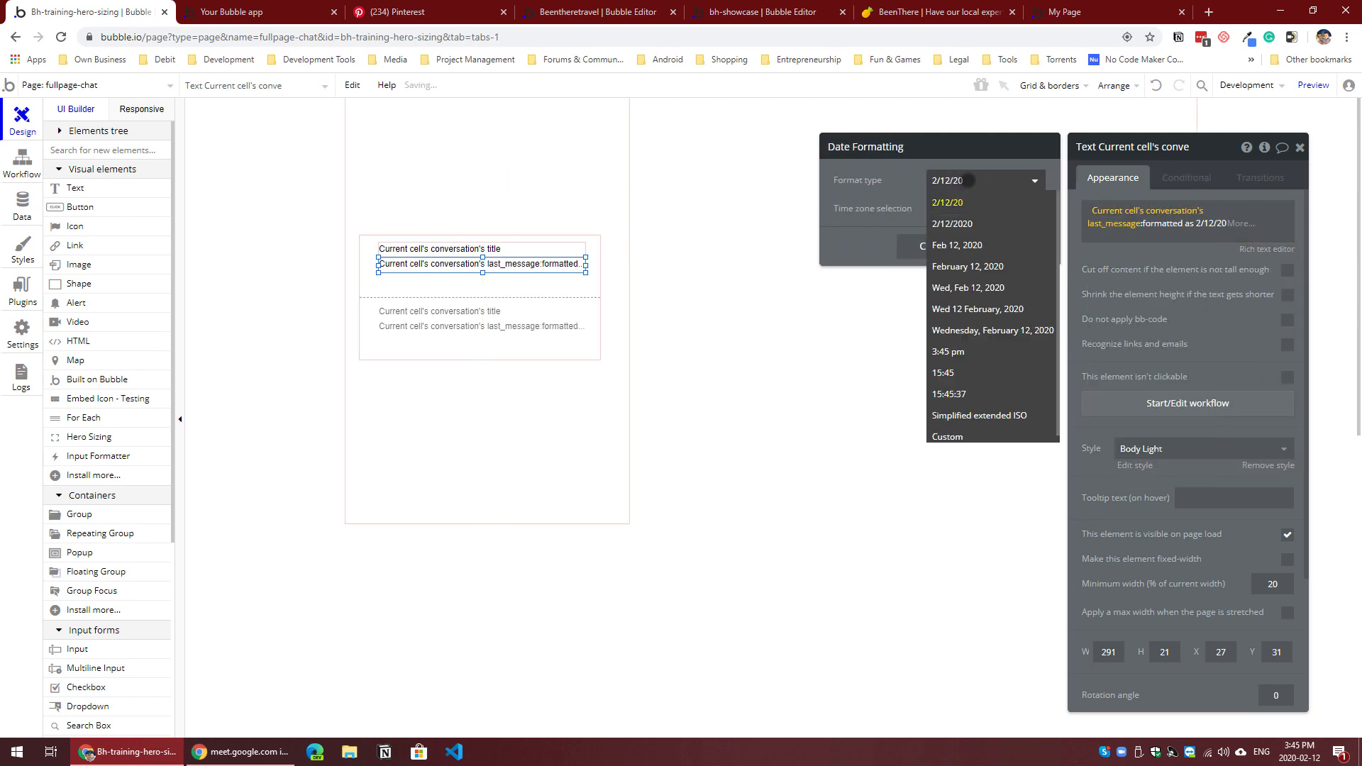
left_click(957, 267)
left_click(947, 250)
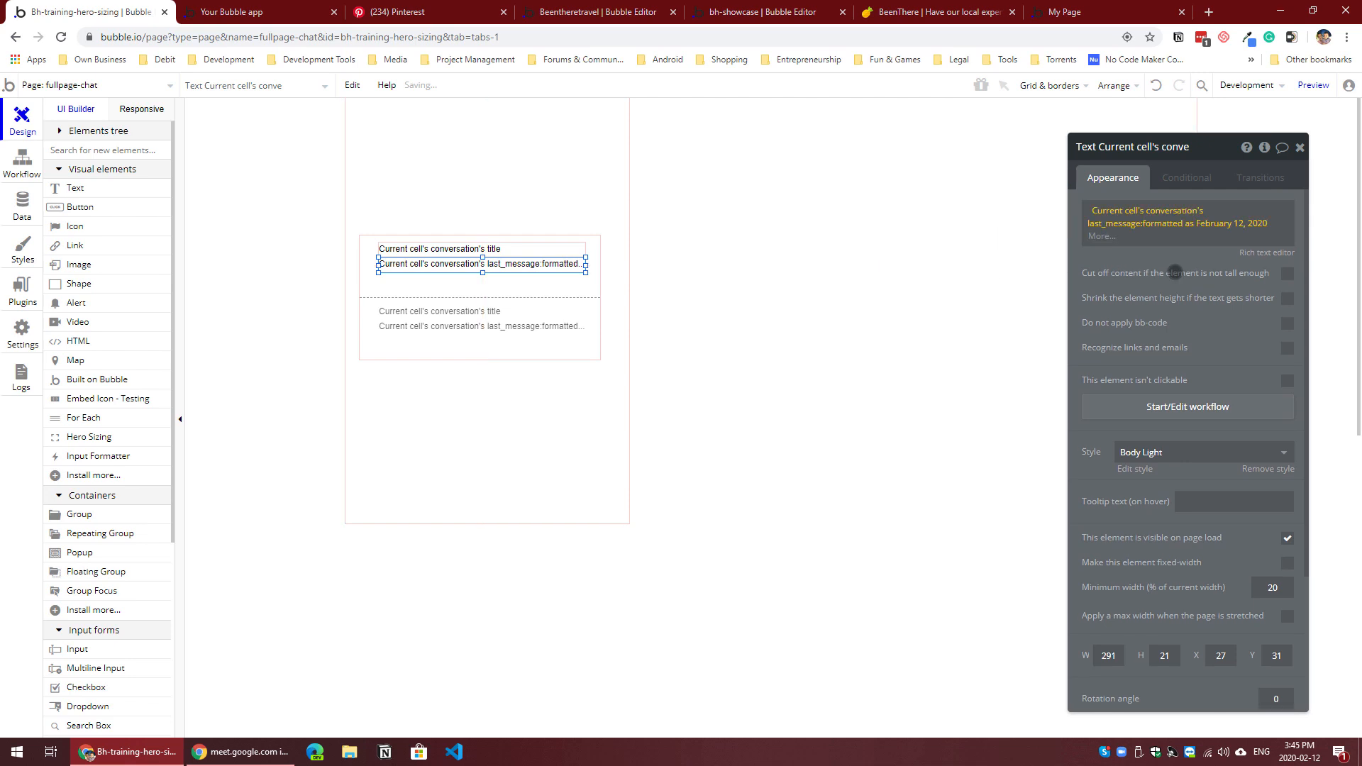
Step: Group the title and last_message texts together and size the resulting group to about 52 px high
left_click(494, 283)
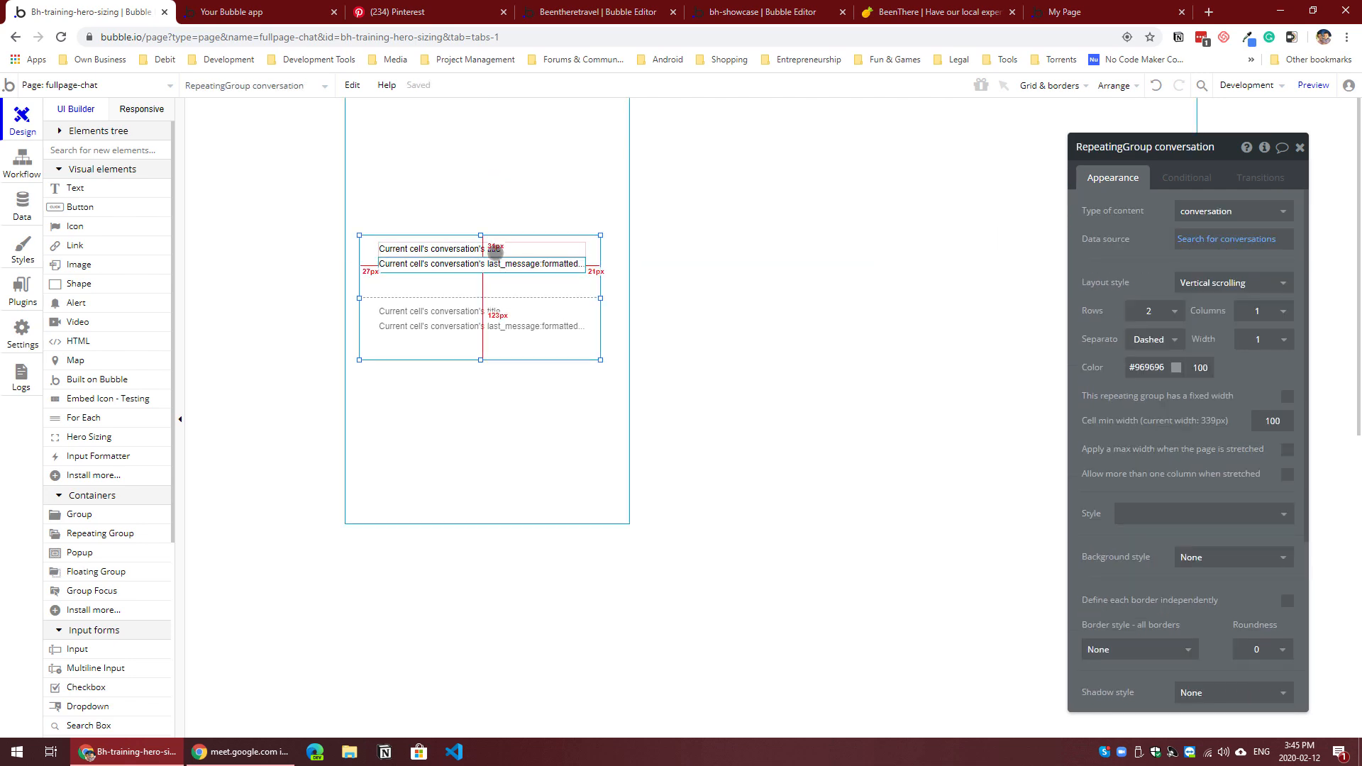
left_click(496, 251)
left_click(498, 269, "shift")
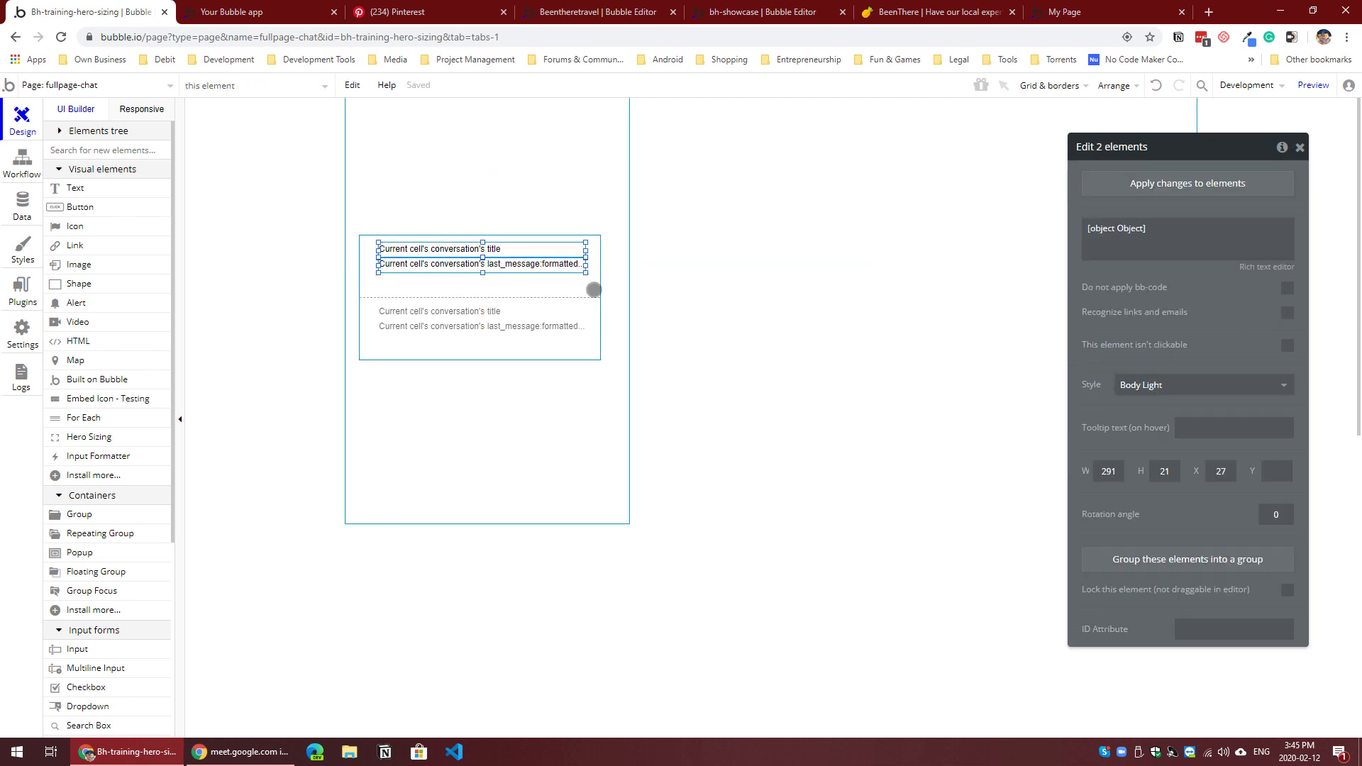
left_click(1162, 564)
left_click_drag(482, 280, 481, 278)
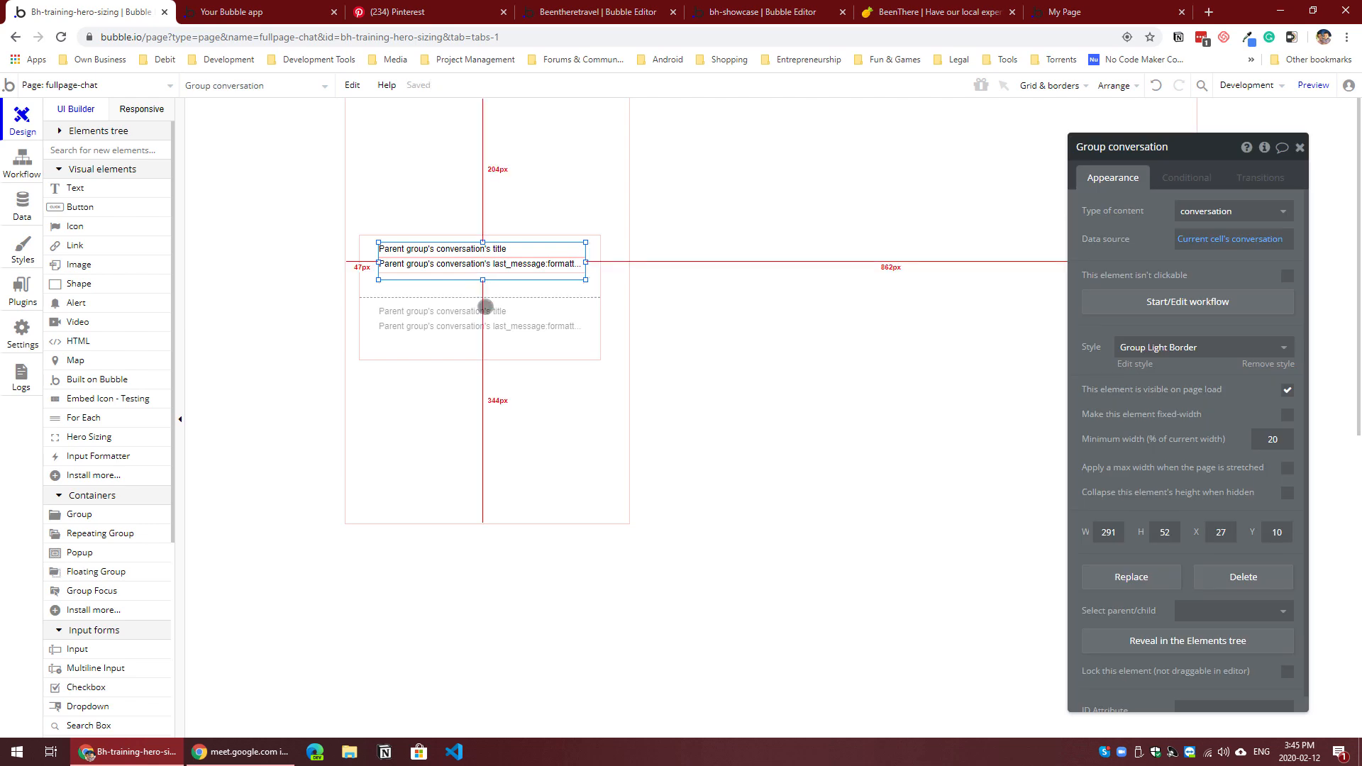
Step: Move the repeating group up within Group Conversations, and shorten that group to about 229 px and the page to about 532 px
left_click(486, 307)
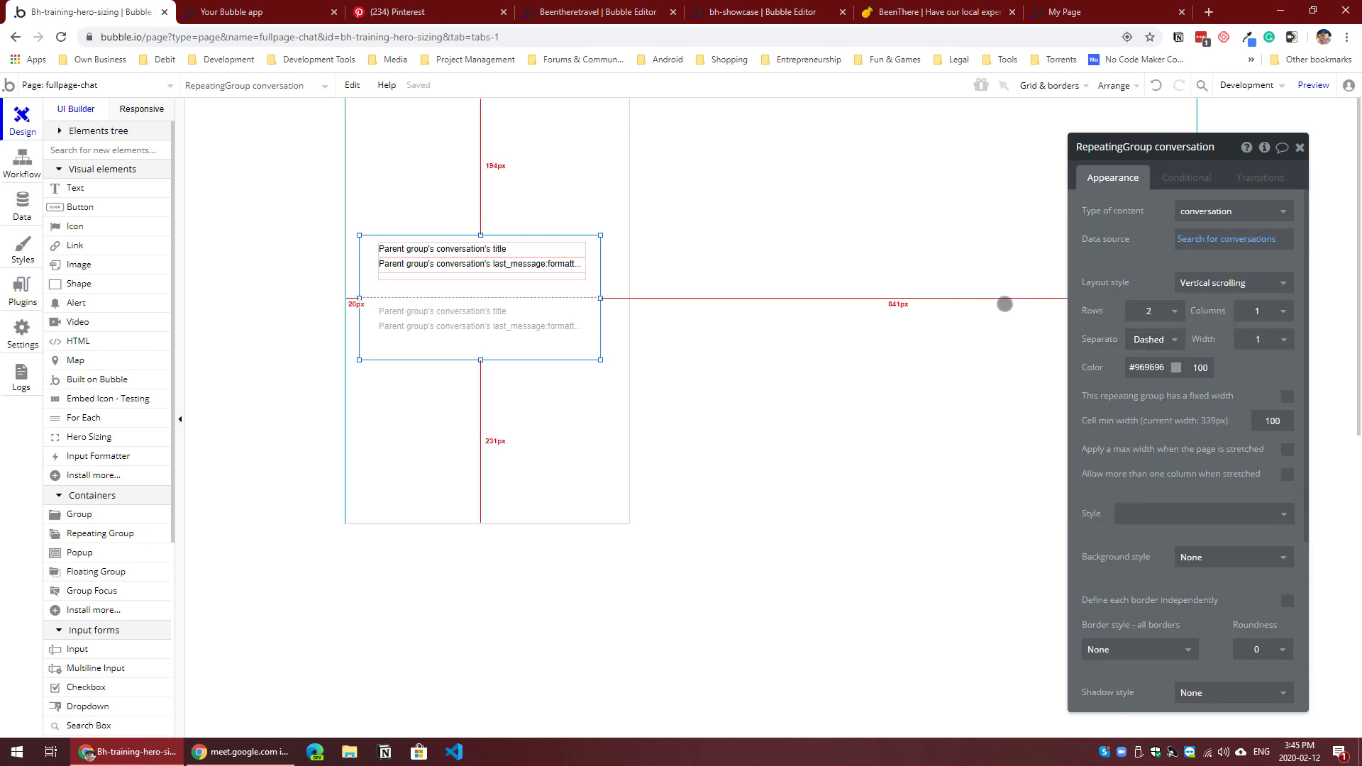
left_click(566, 426)
left_click_drag(488, 524, 526, 229)
left_click(492, 353)
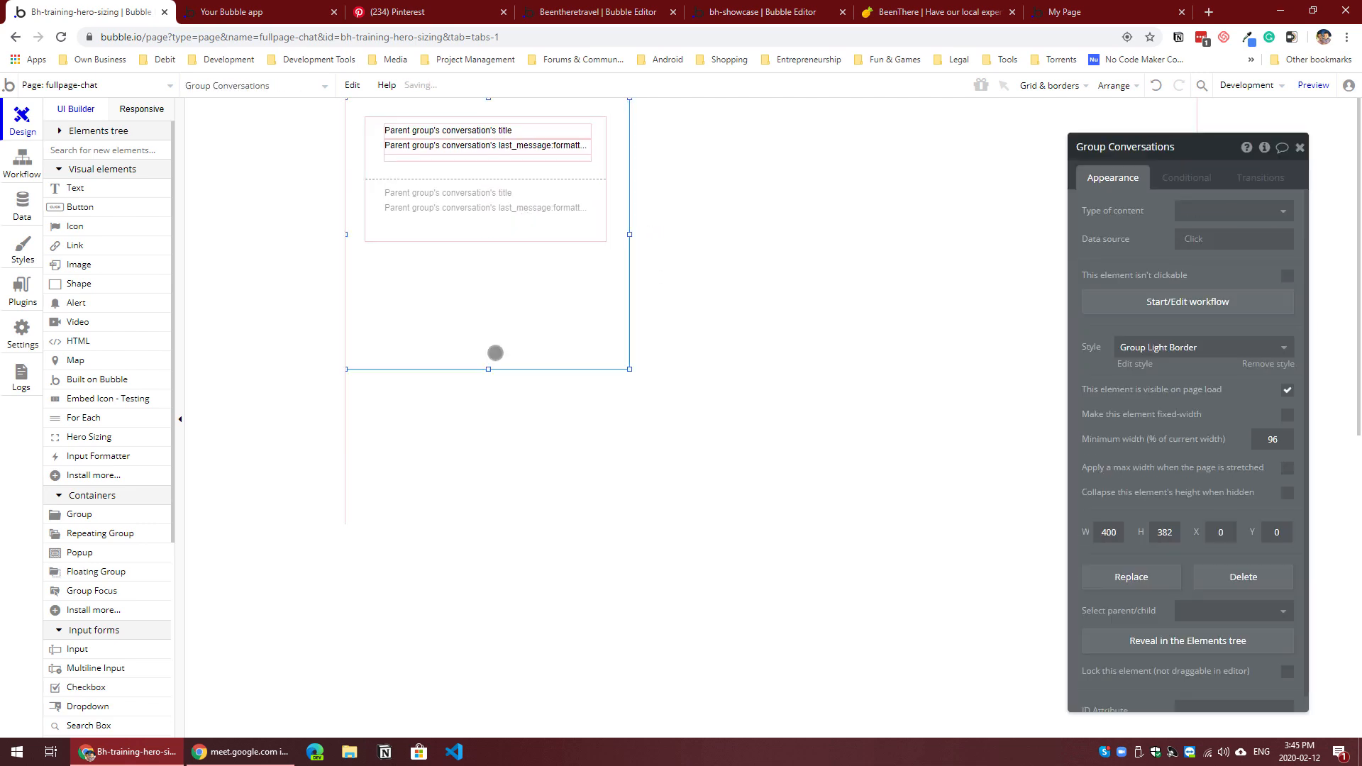
left_click_drag(487, 370, 505, 261)
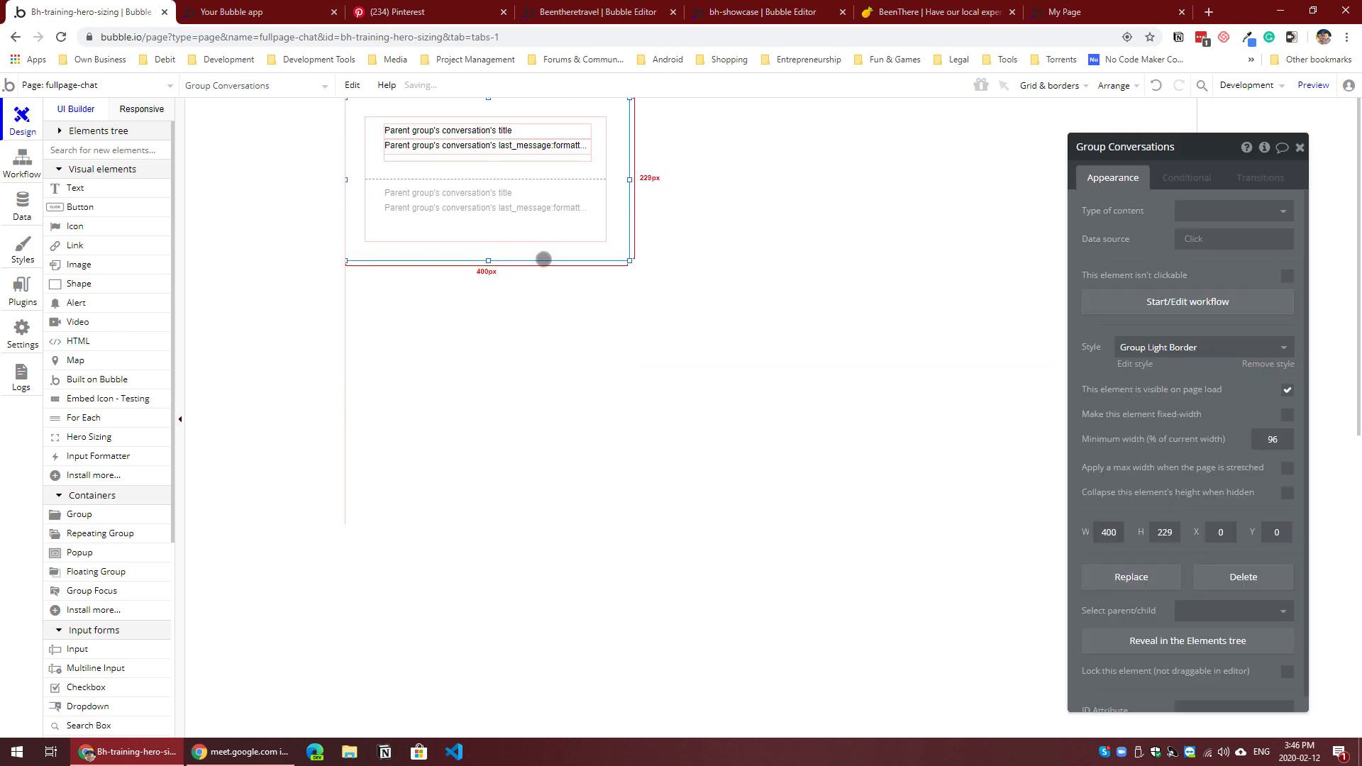
left_click(745, 461)
left_click_drag(769, 523, 780, 476)
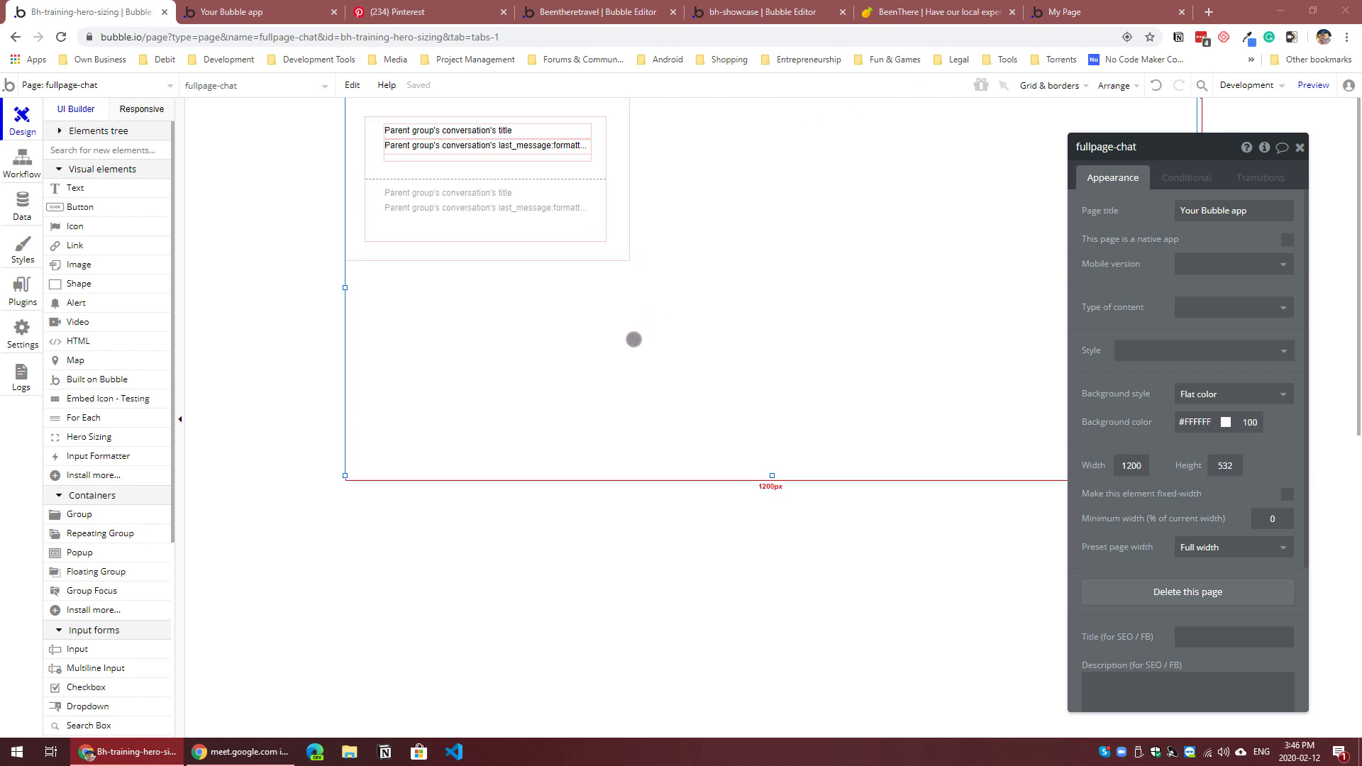
Step: Add a group about 350 px wide and 381 px high directly beside Group Conversations, aligned with the page's upper edge
left_click(60, 515)
left_click_drag(760, 160, 1010, 368)
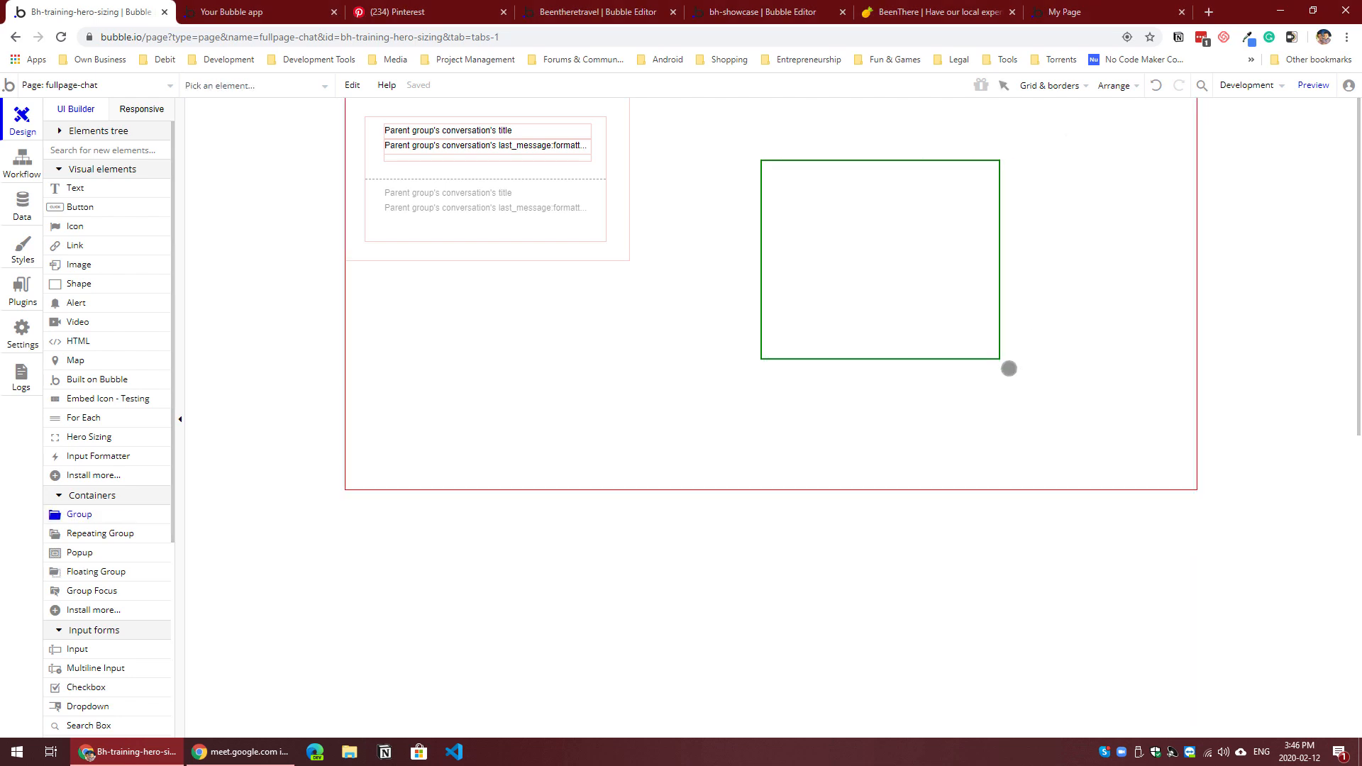
left_click_drag(806, 295, 738, 247)
double_click(691, 215)
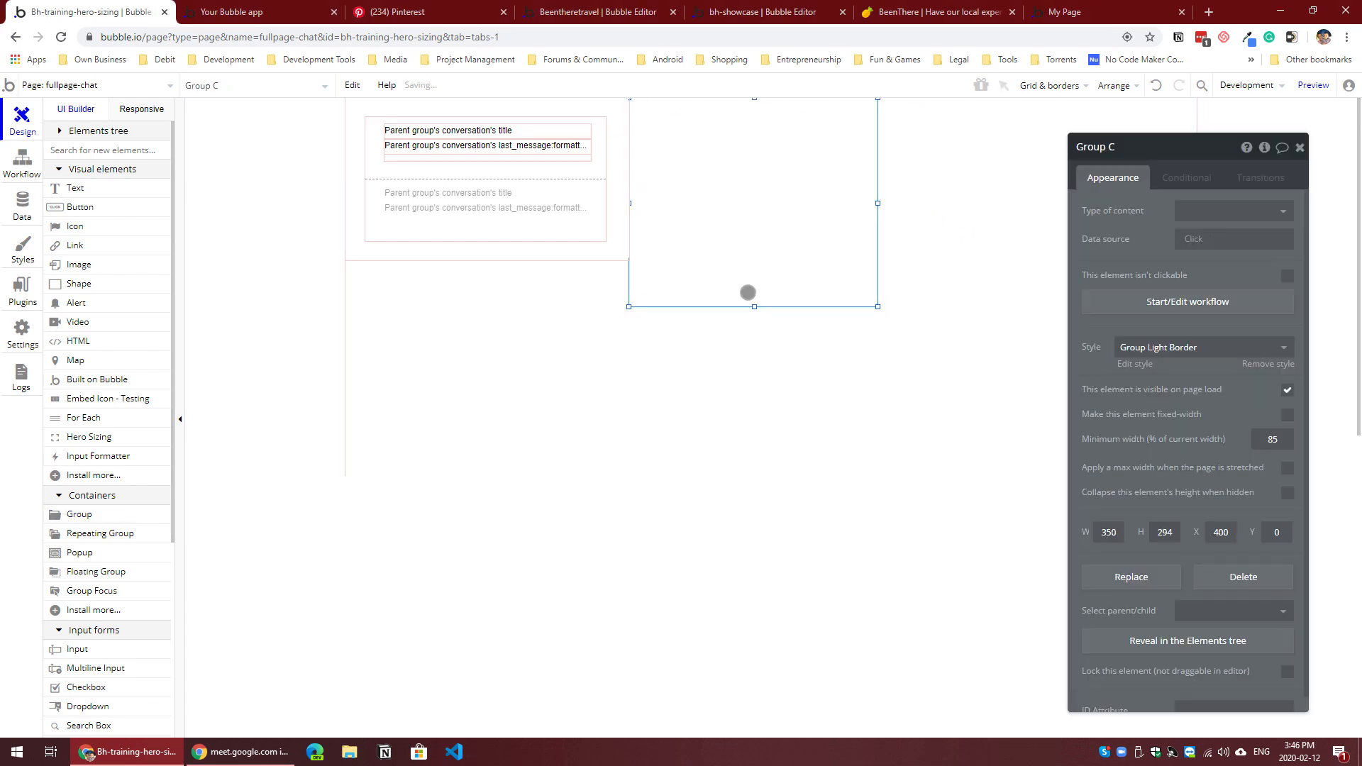
left_click_drag(757, 306, 752, 367)
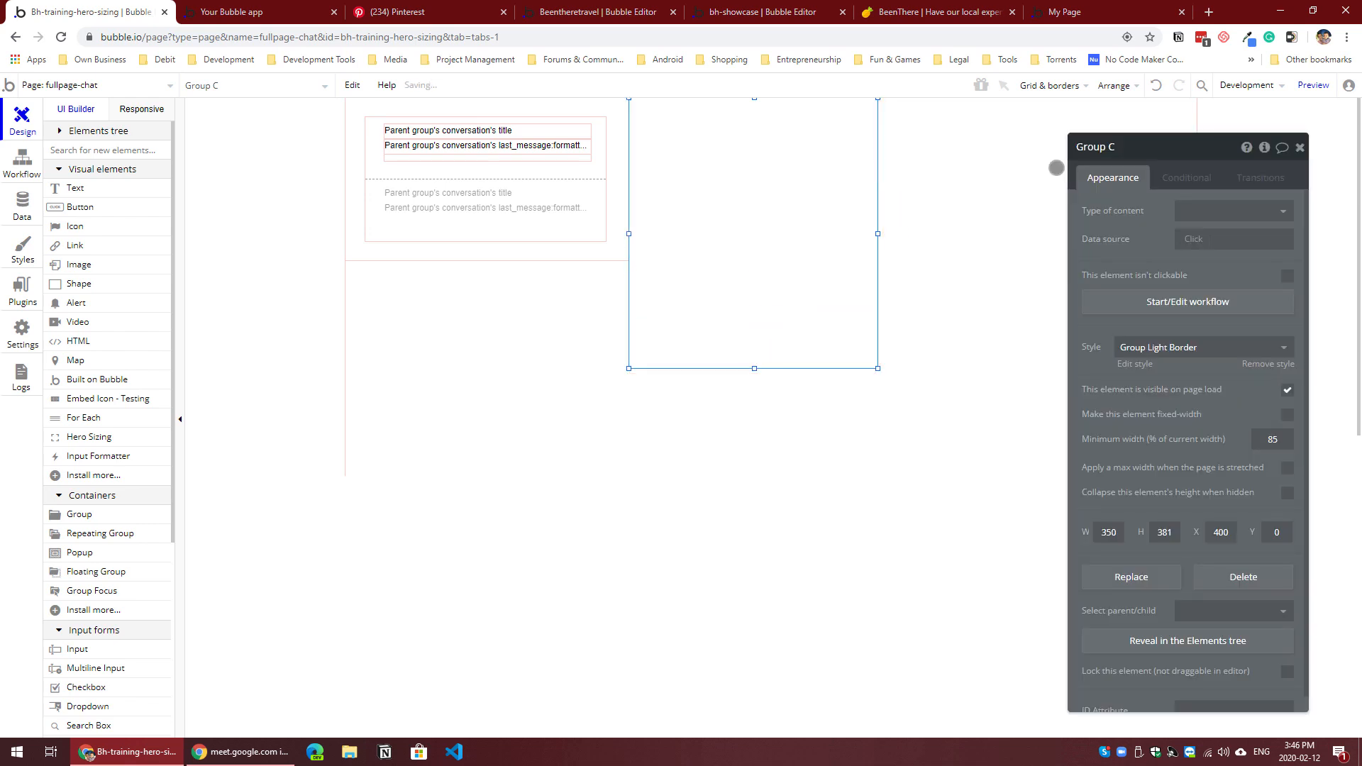
Step: Rename the new group Group Messages and widen it to 800 px, up to the page's far edge
left_click_drag(1131, 157, 1130, 156)
key("BackSpace")
type("Messages")
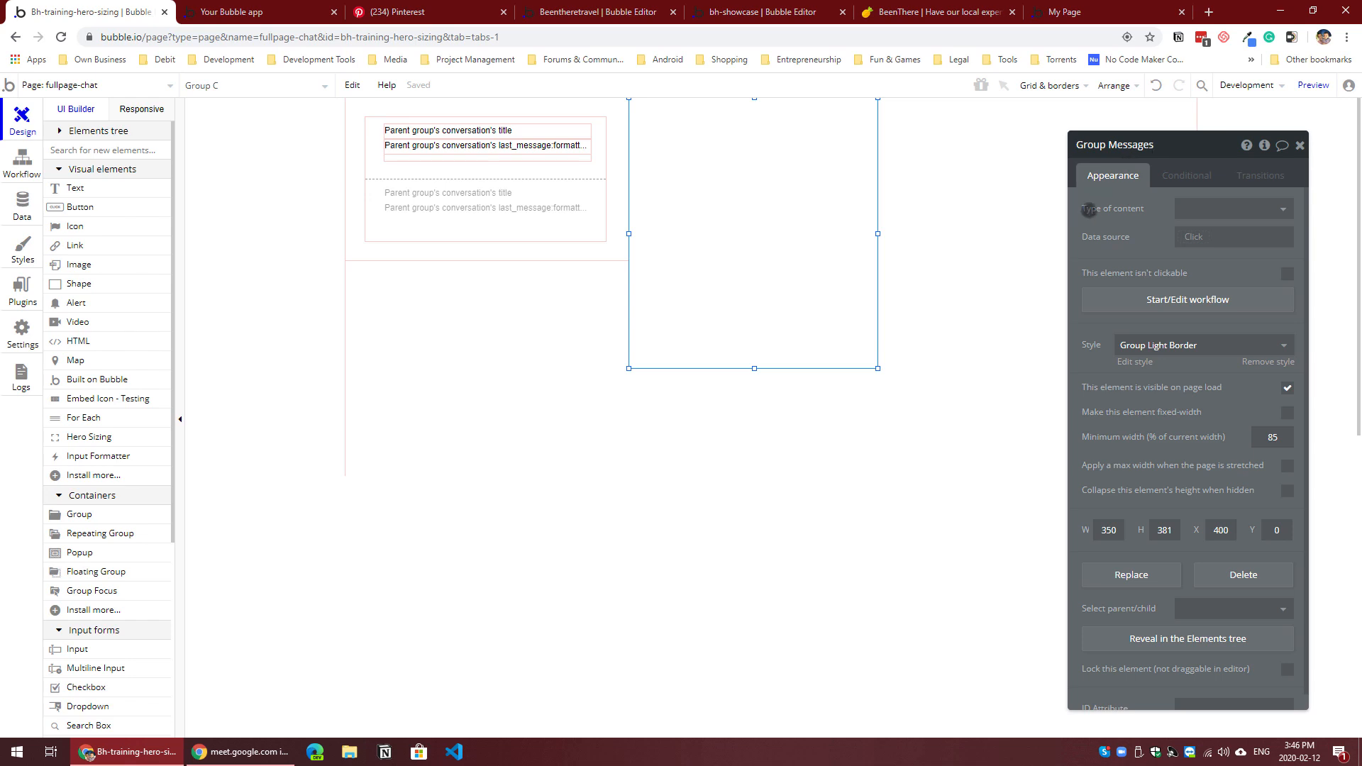
left_click_drag(878, 234, 1236, 224)
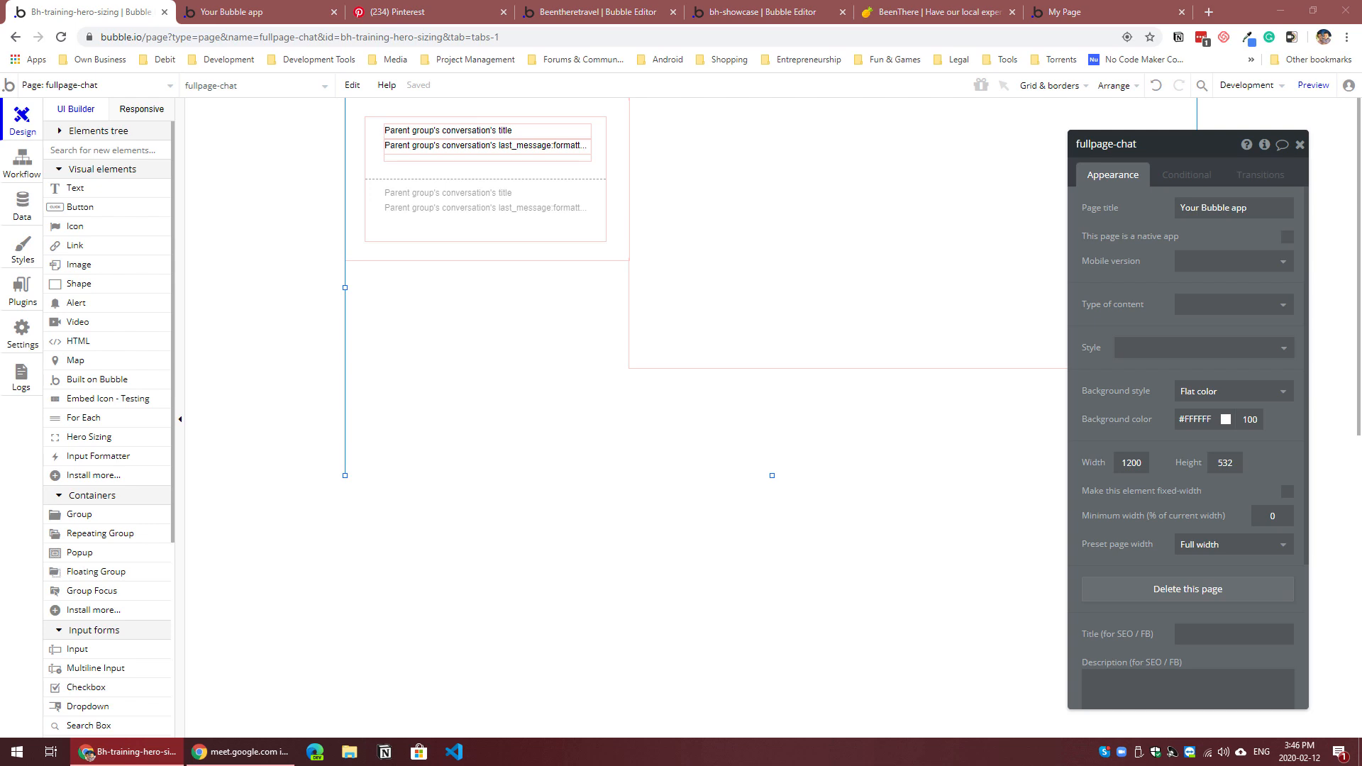
Step: Set the type of content of Group Messages to conversation
left_click(900, 262)
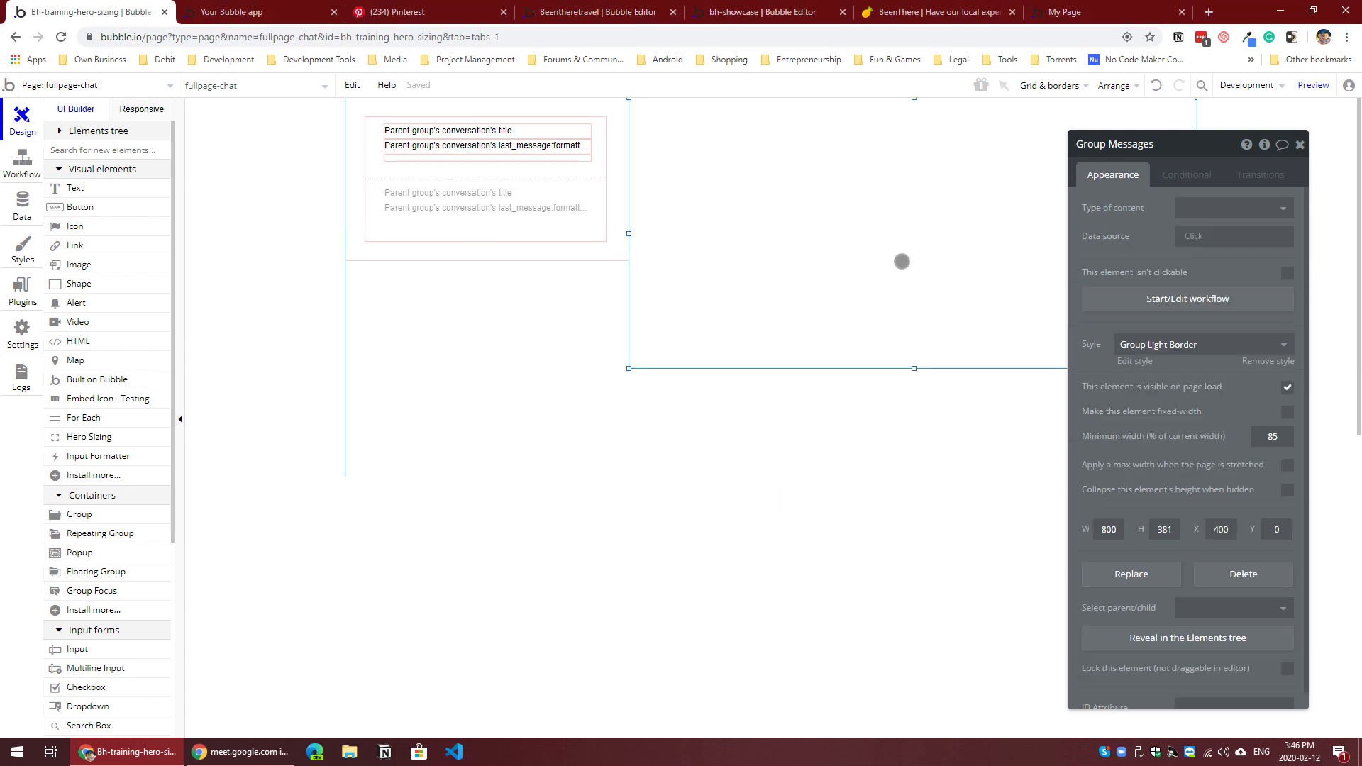
left_click(1215, 199)
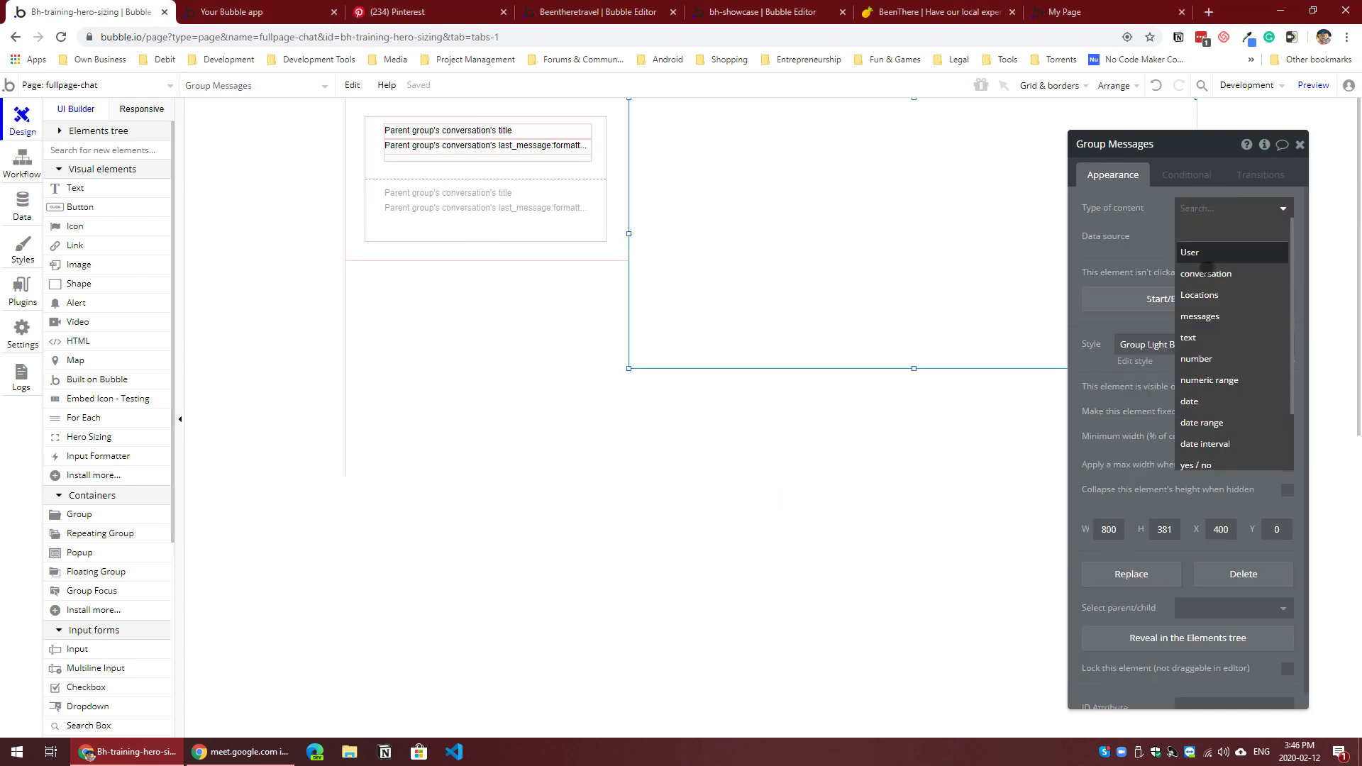
left_click(869, 241)
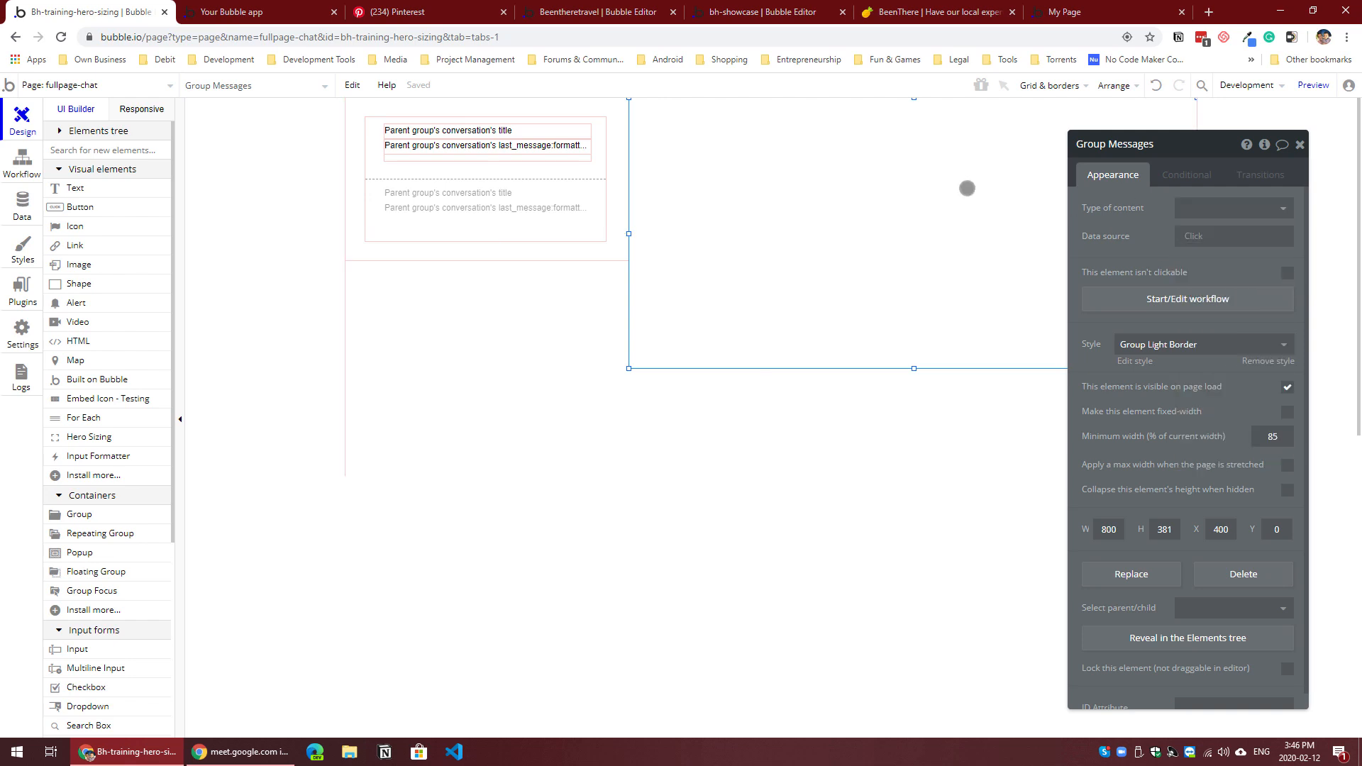
left_click(1238, 213)
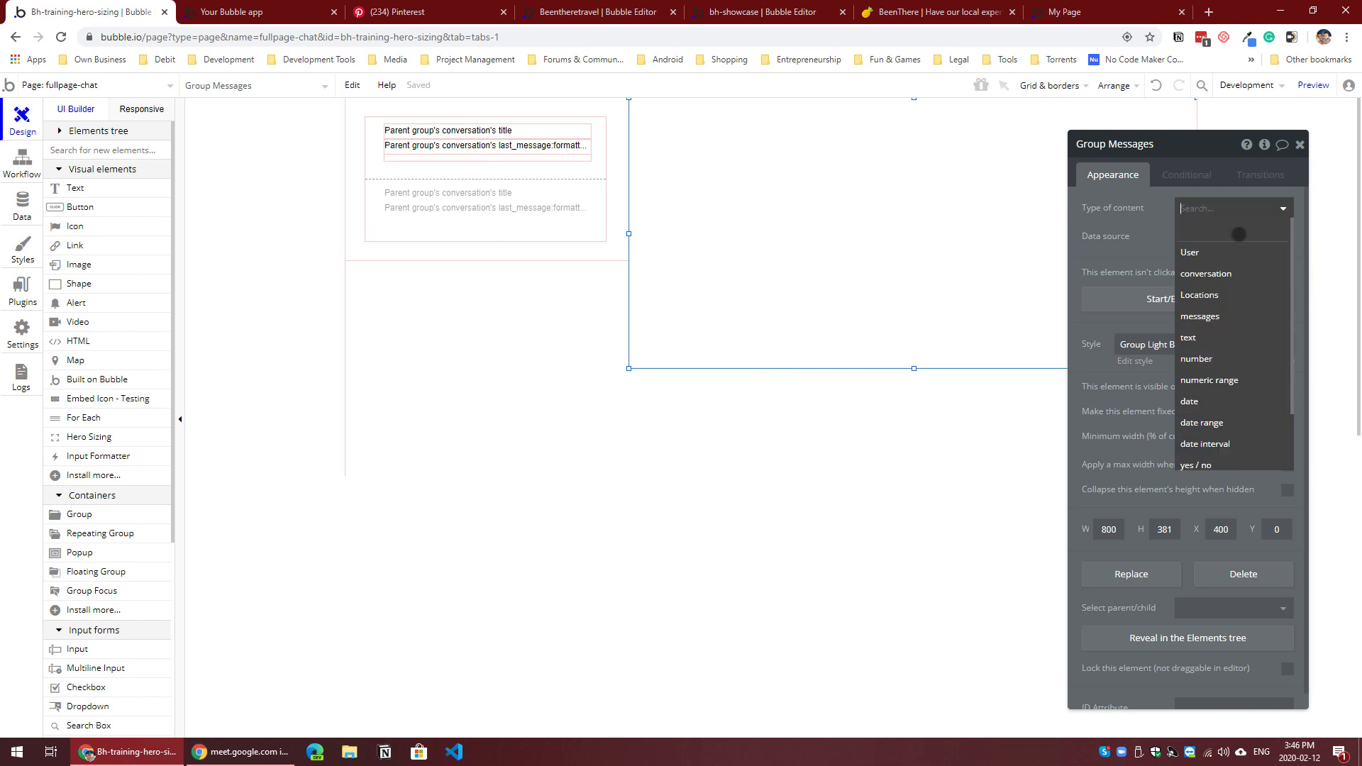
left_click(1218, 272)
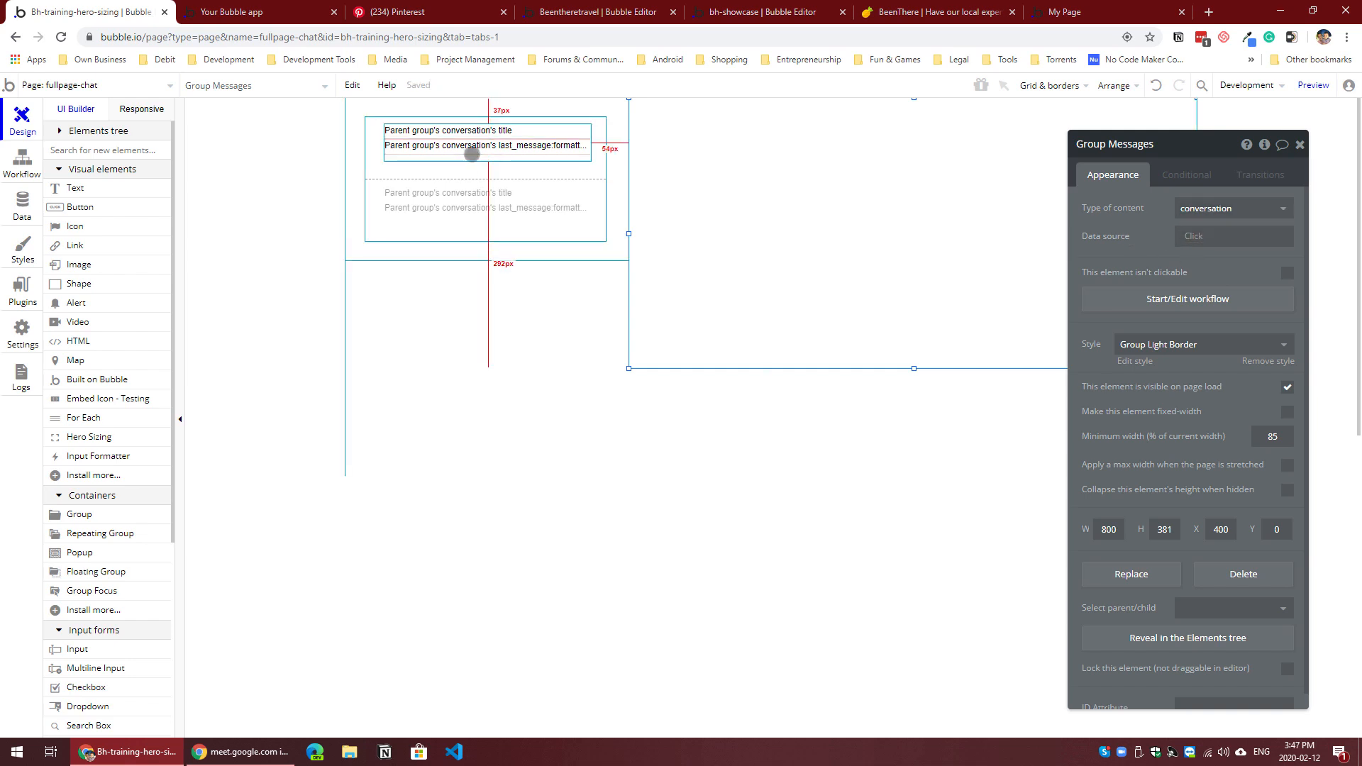
Step: Create a click workflow for the group in the conversation cell, with a group Display data action
left_click(472, 154)
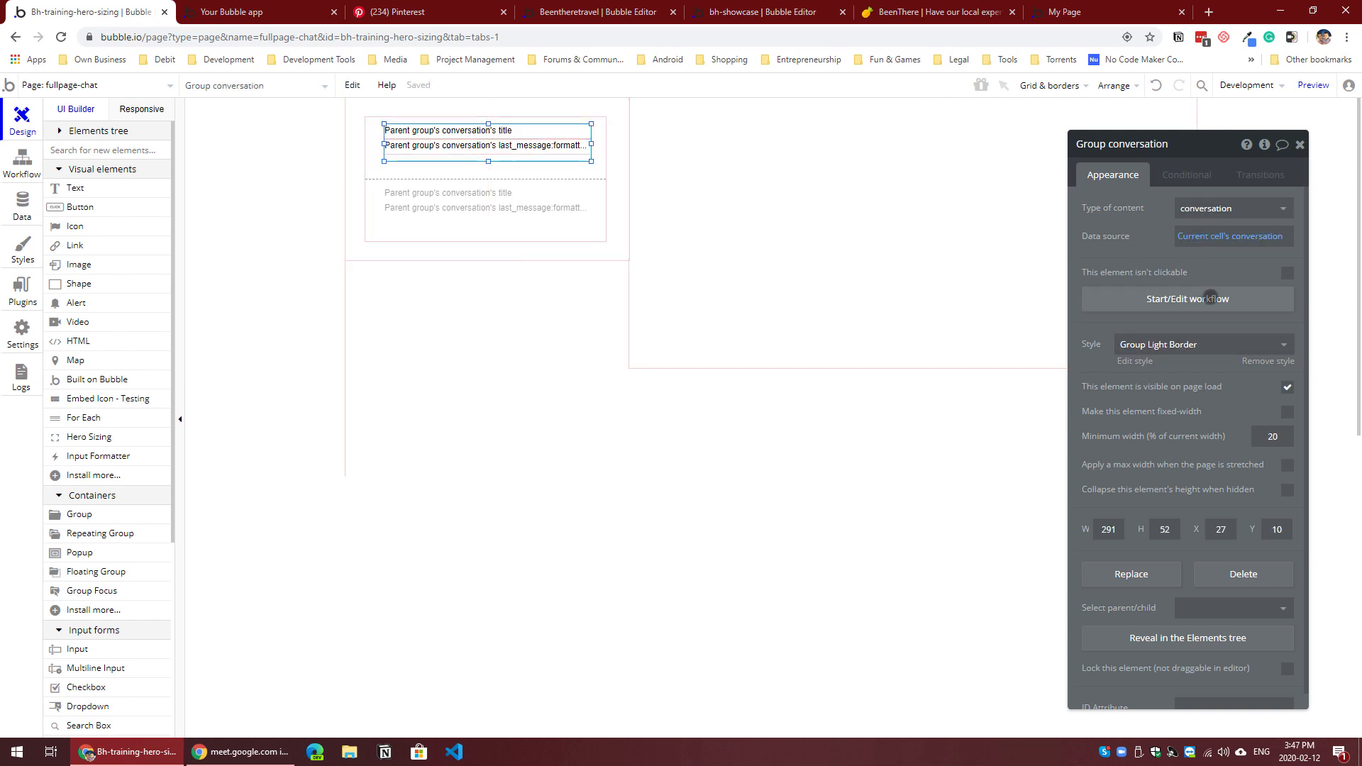
left_click(1210, 299)
left_click(145, 263)
mouse_move(157, 428)
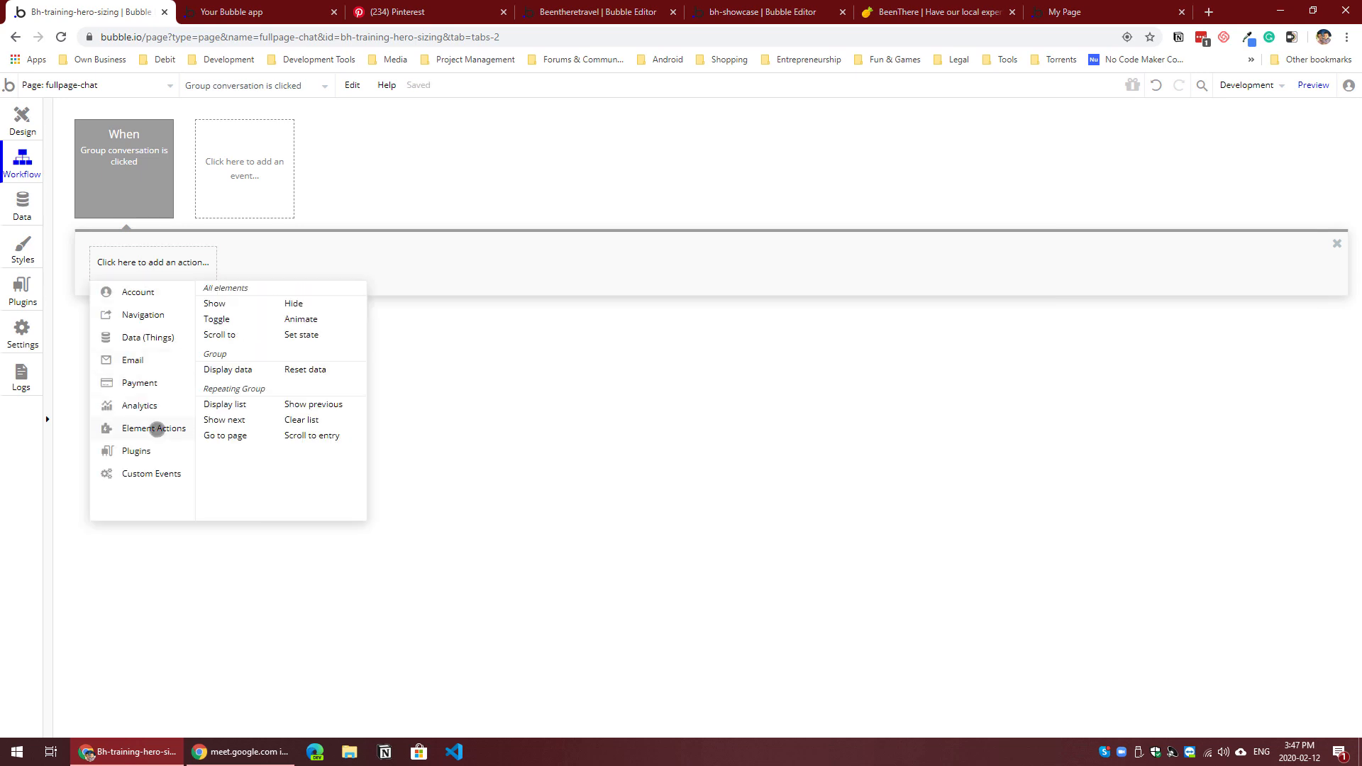
left_click(261, 370)
Step: Set the Display data action to show Current cell's conversation in Group Messages
left_click(1219, 178)
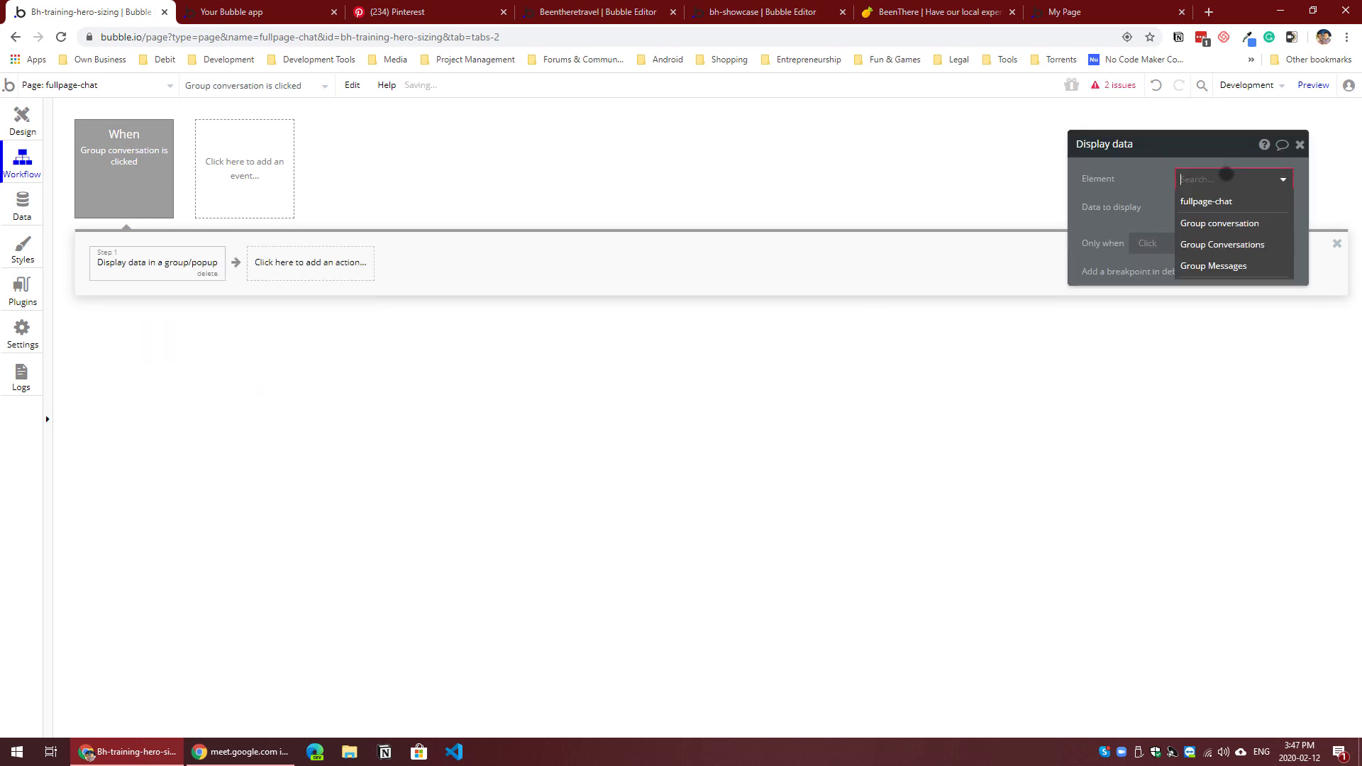
left_click(1215, 266)
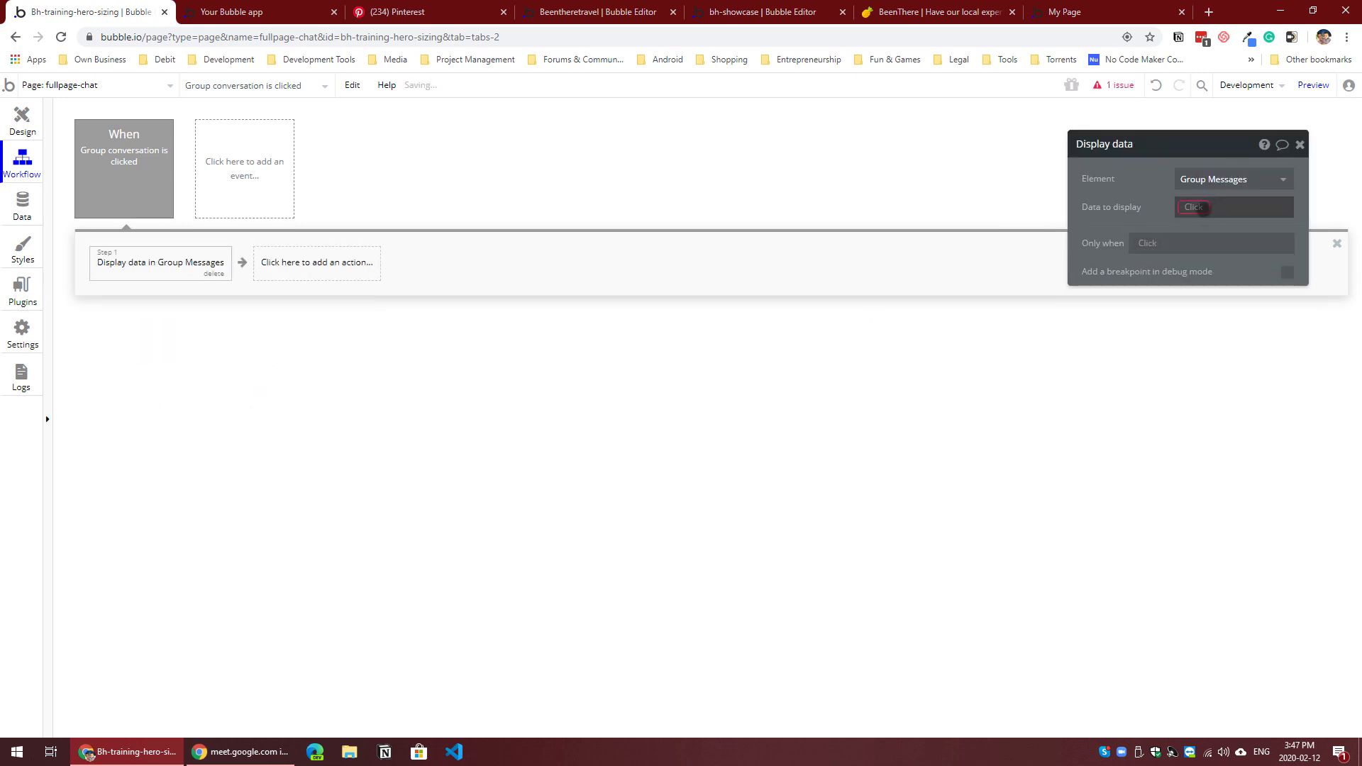
left_click(1199, 207)
left_click(1206, 249)
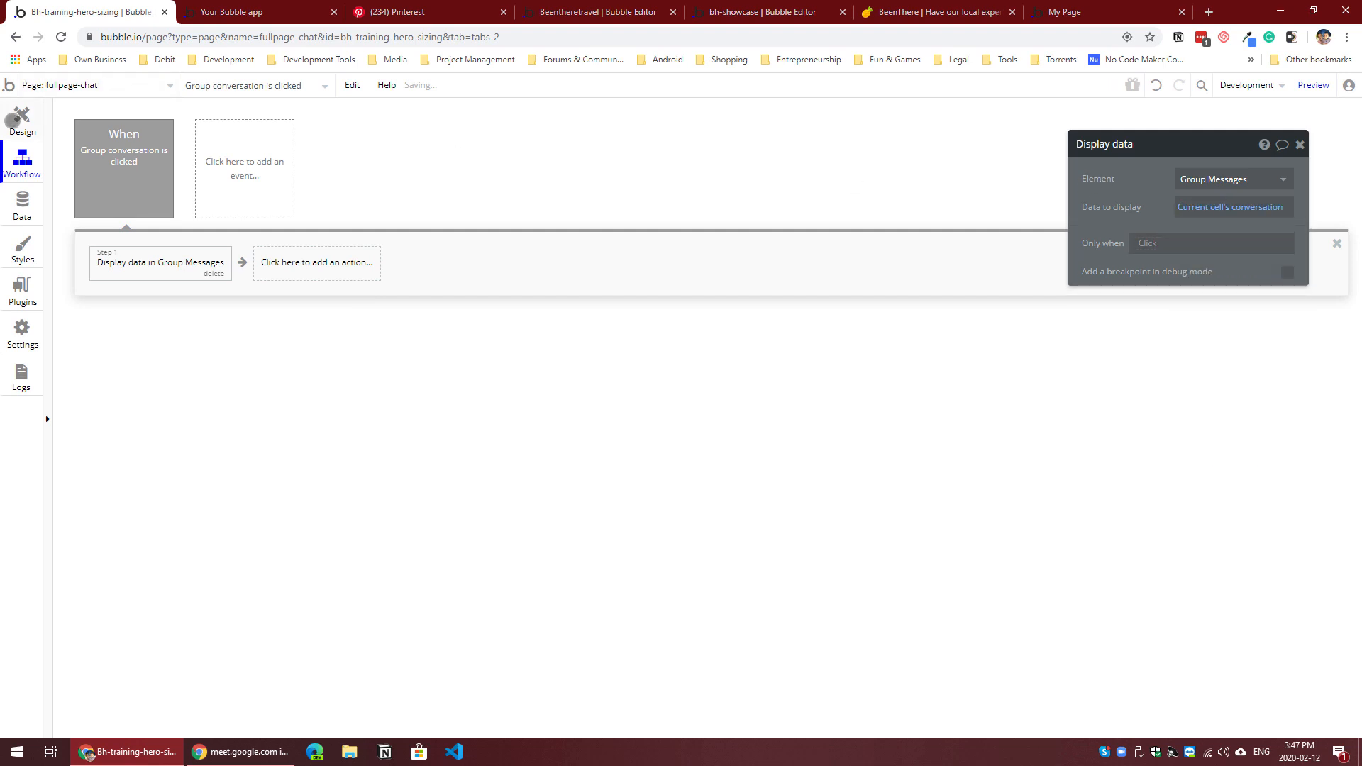
Step: Add a repeating group about 648 px wide inside Group Messages on the page design
left_click(13, 121)
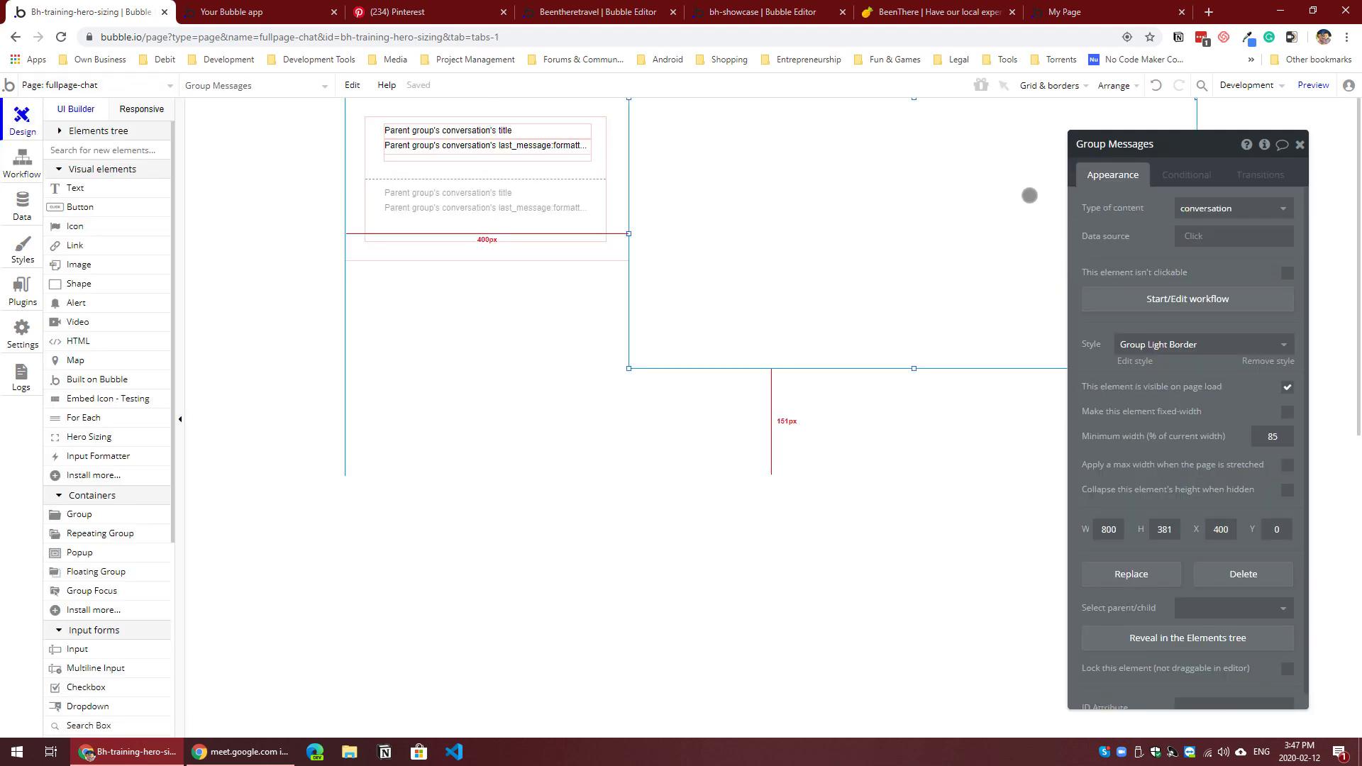
left_click(114, 535)
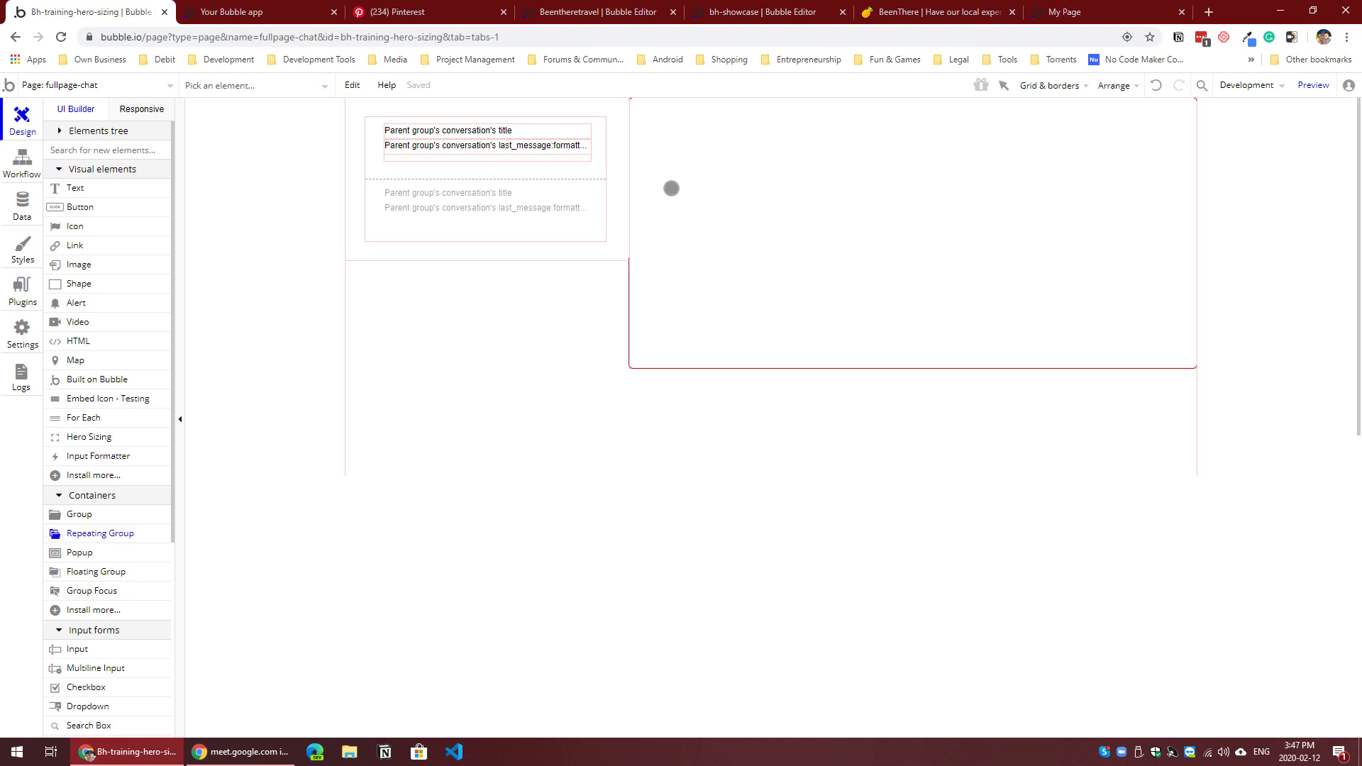
left_click_drag(678, 129, 1139, 344)
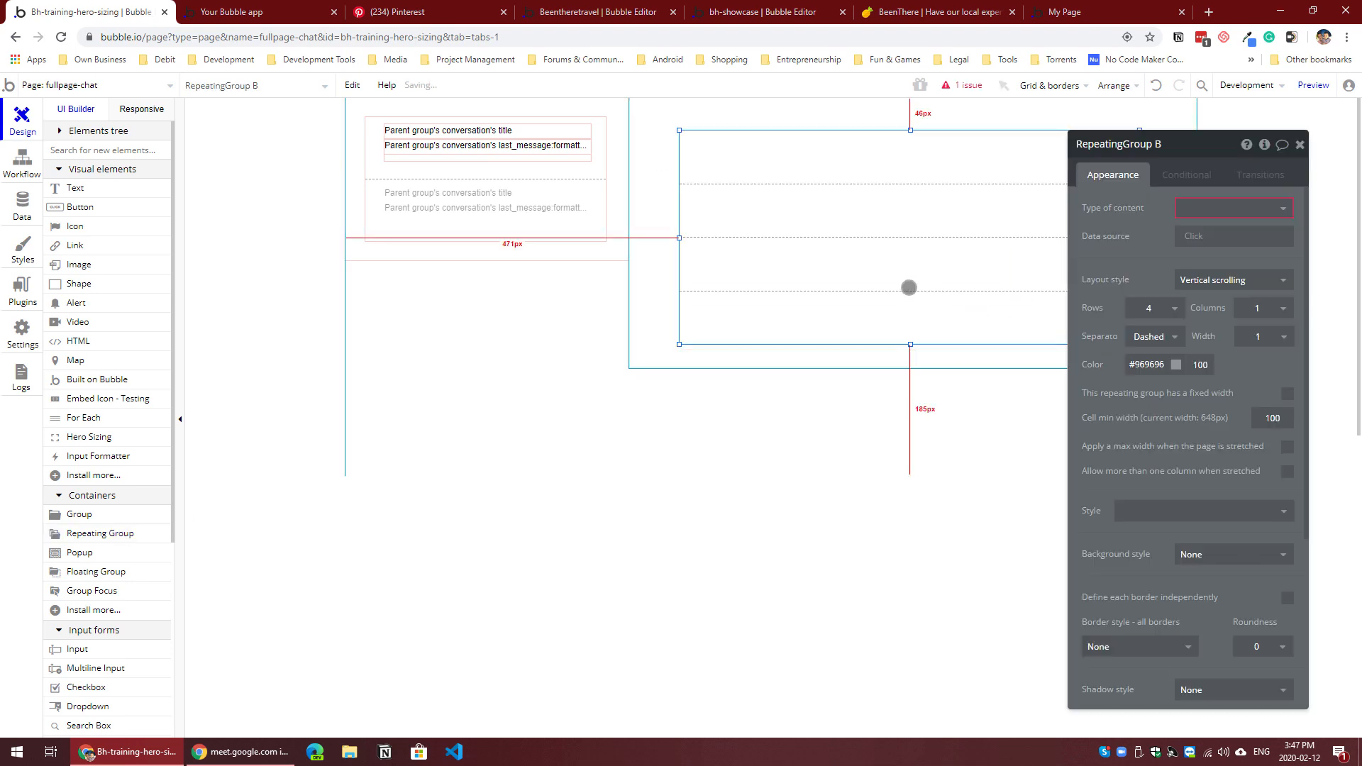
Step: Align the repeating group with the left edge of Group Messages, widen it to 800 px and reduce its height
left_click_drag(908, 287, 876, 280)
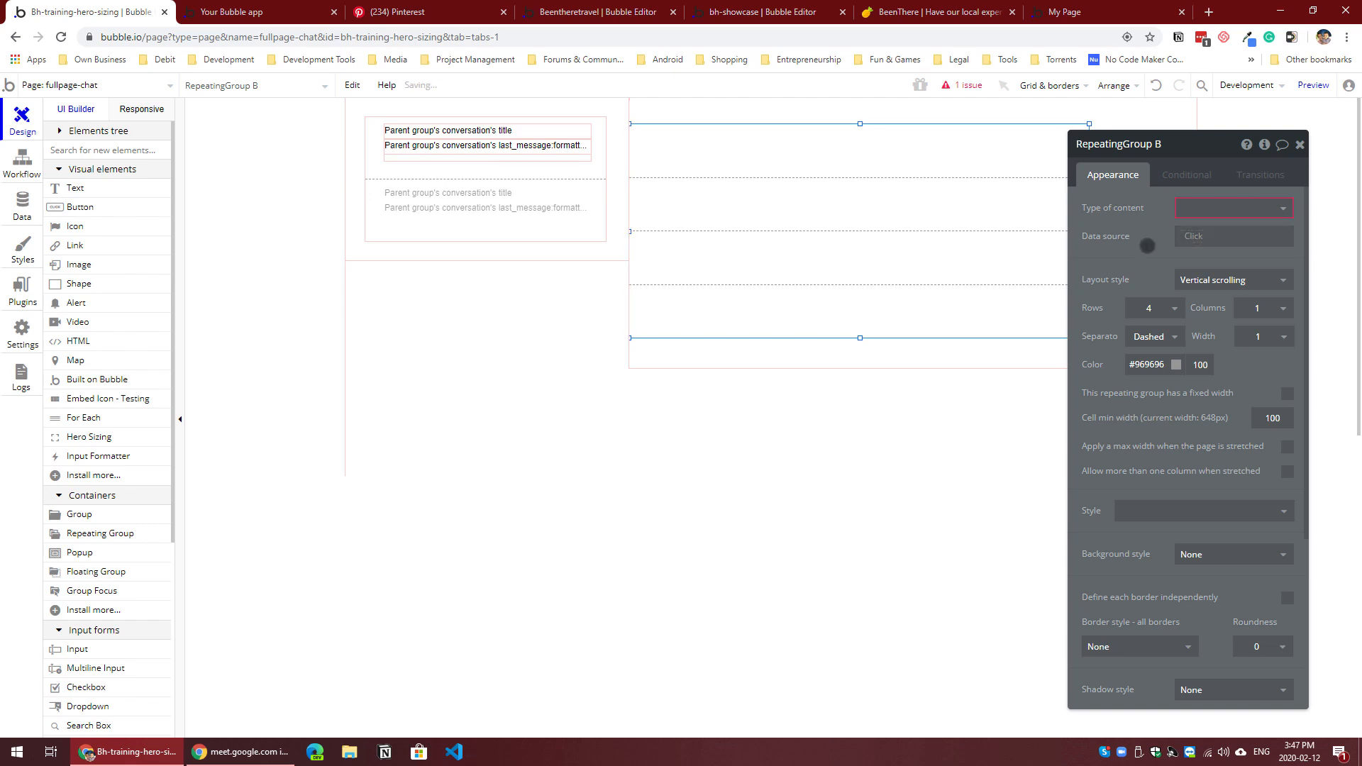
left_click_drag(1147, 247, 23, 288)
left_click_drag(1089, 231, 1213, 234)
left_click(898, 325)
left_click_drag(913, 338, 915, 303)
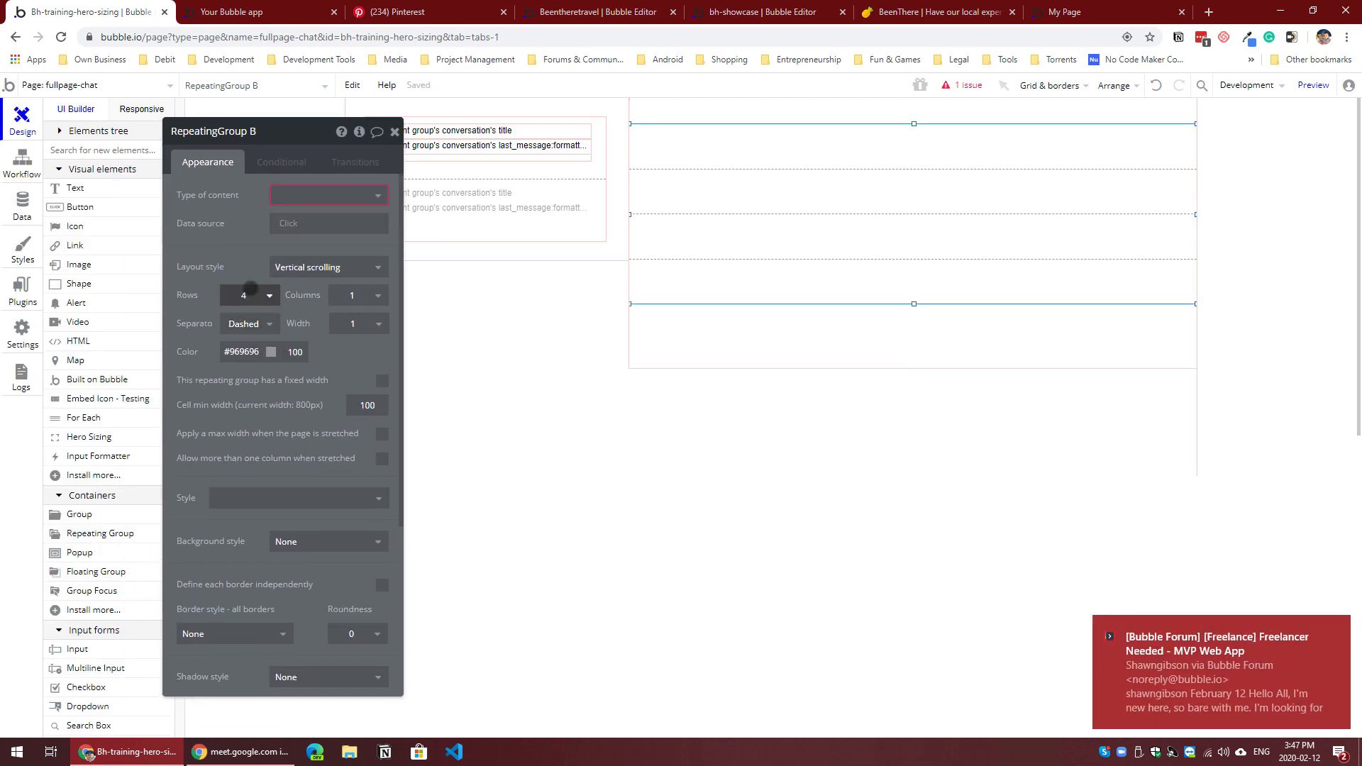
Step: Set the repeating group to 2 rows and its type of content to messages
left_click(247, 293)
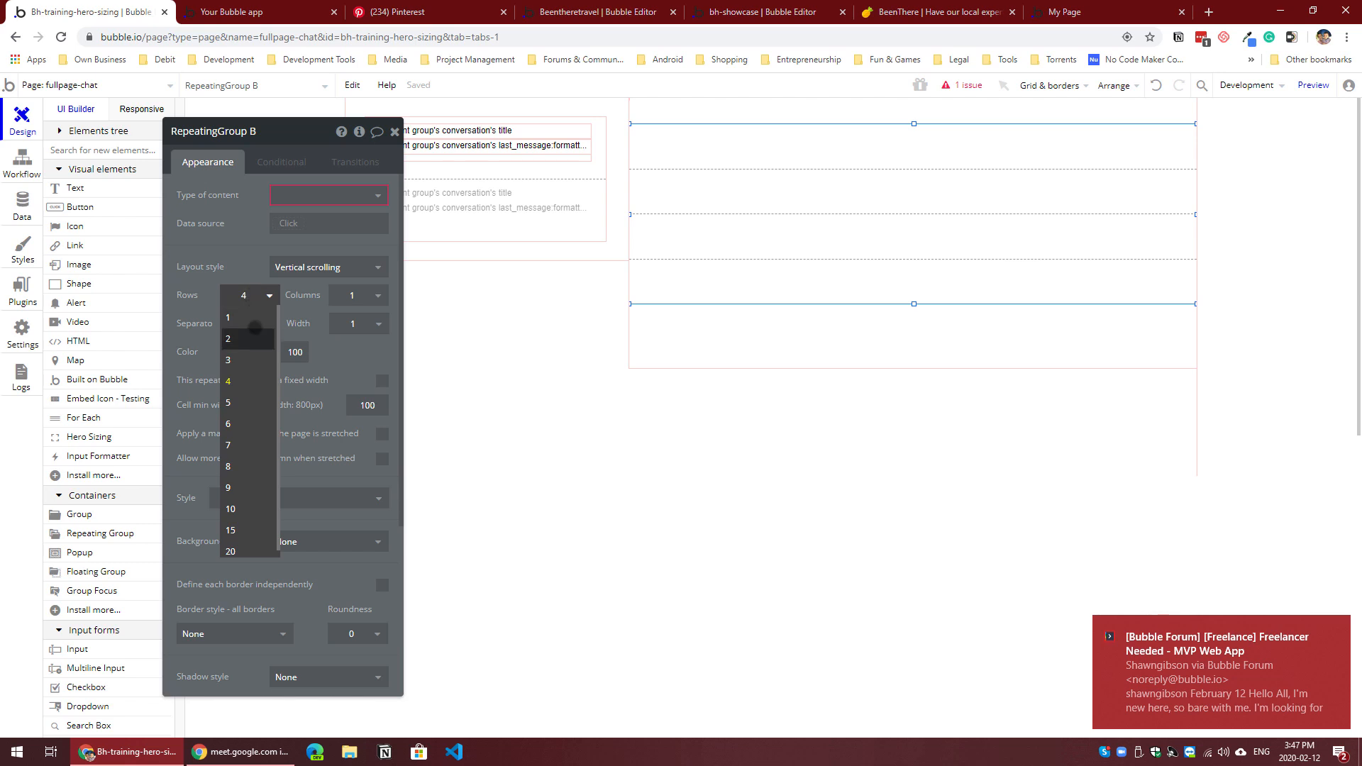
left_click(253, 333)
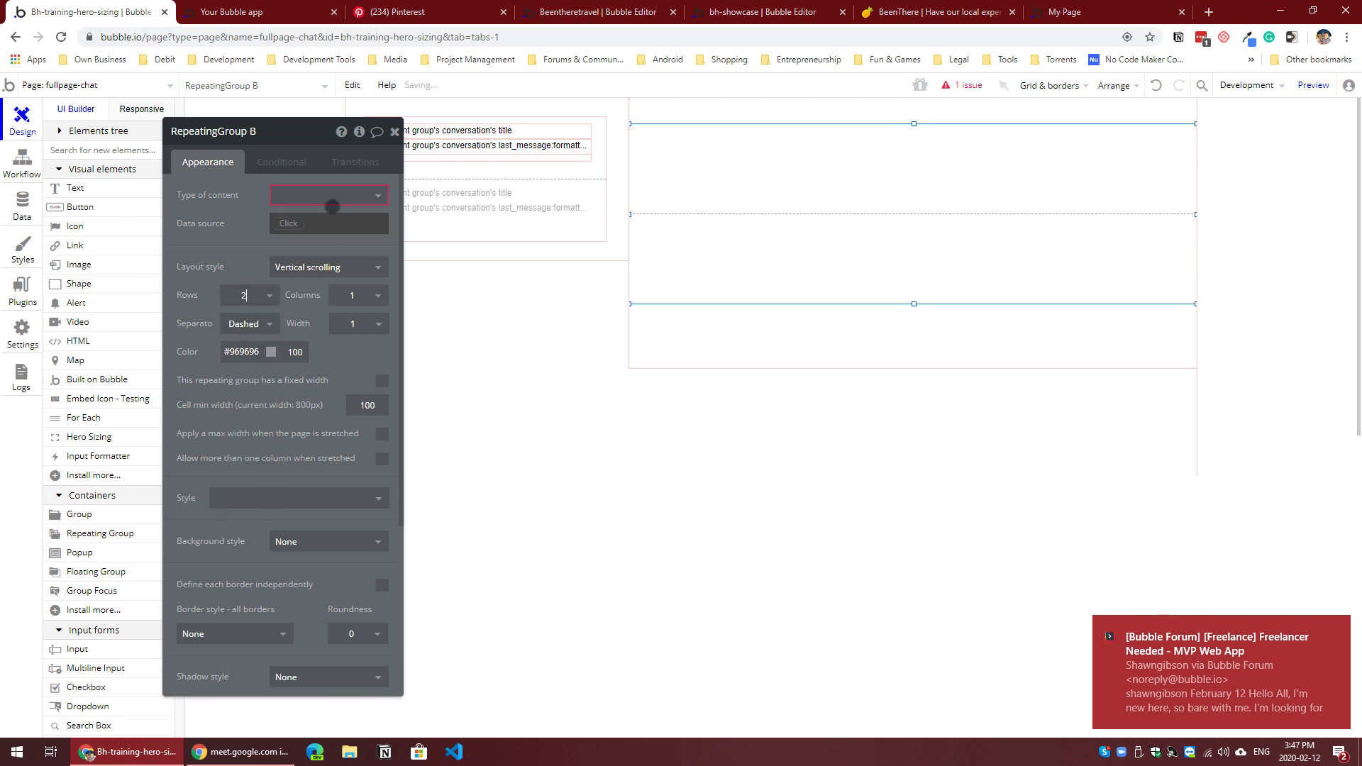
left_click(333, 197)
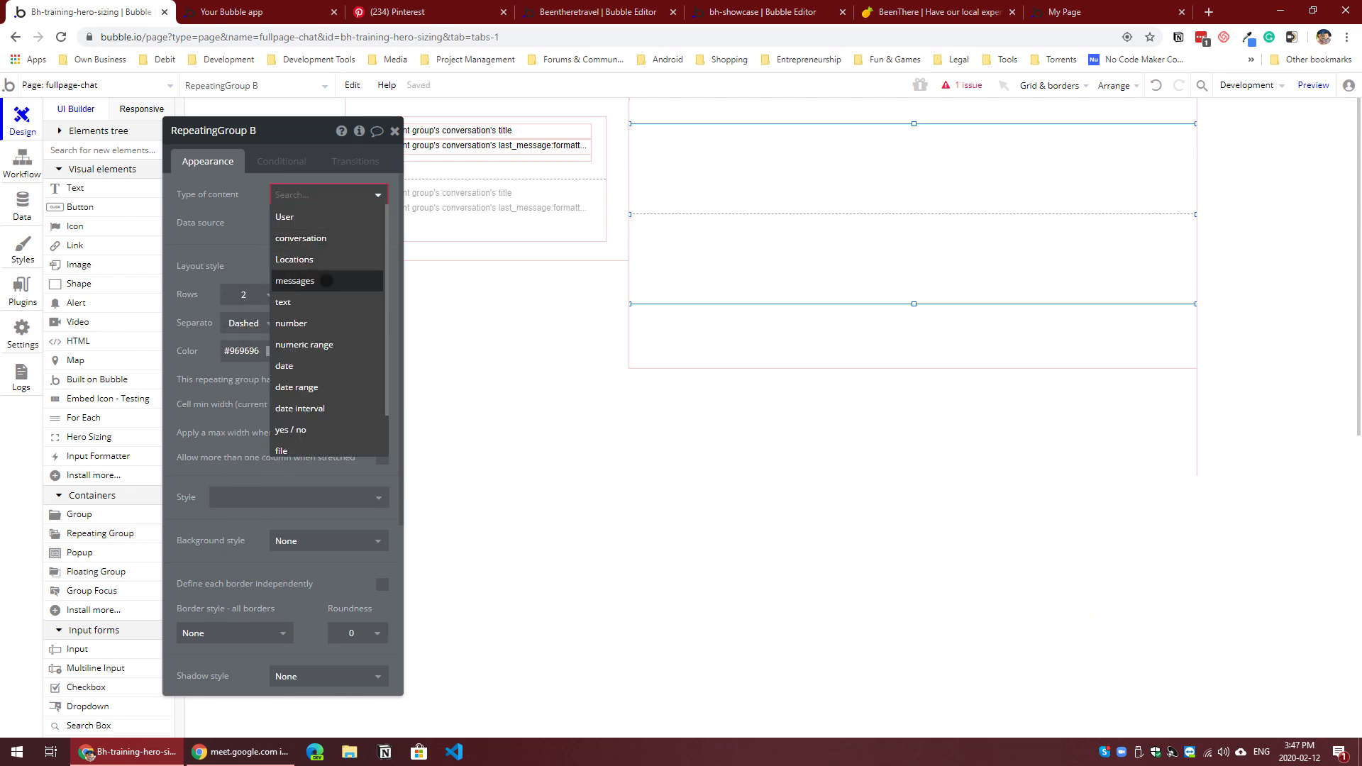
left_click(312, 280)
Step: Set the repeating group's data source to Parent group's conversation's messagesLT with the :sorted operator
left_click(299, 259)
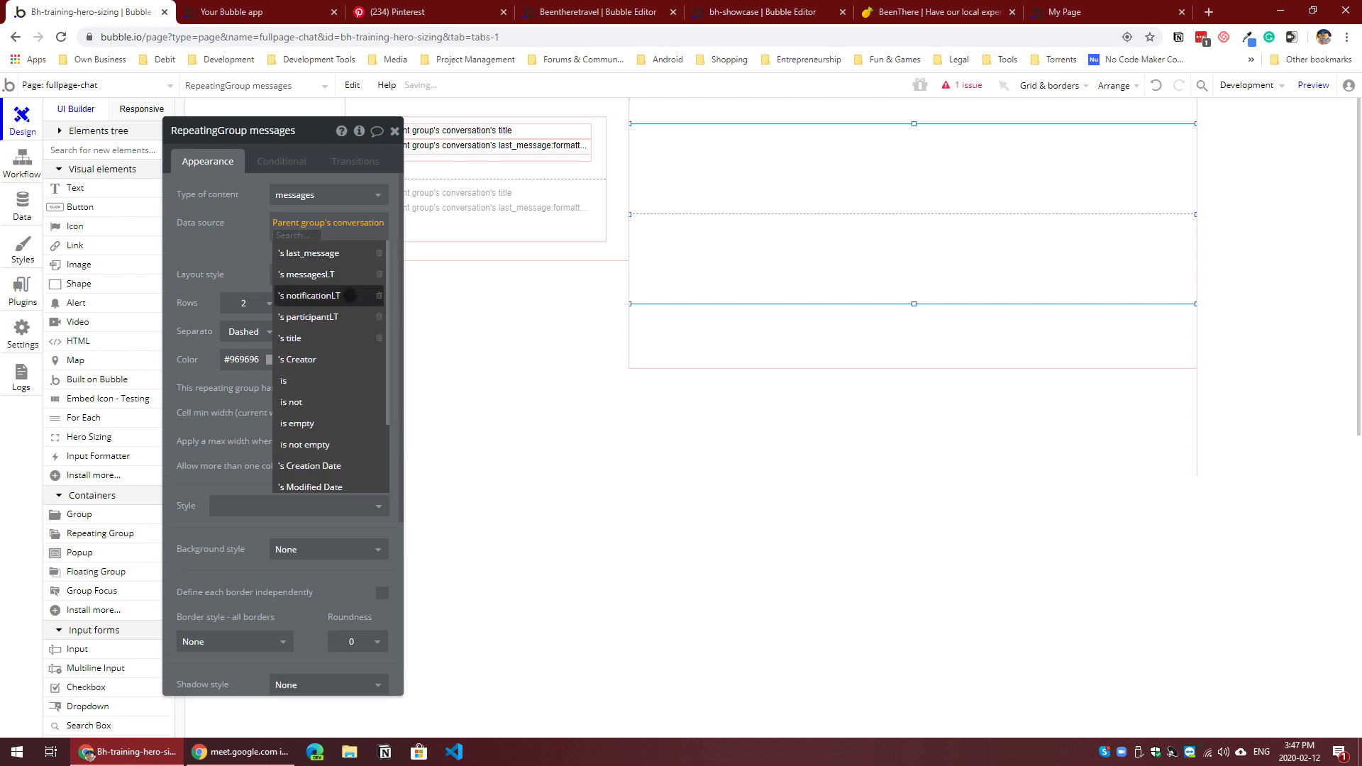
left_click(305, 295)
left_click(291, 248)
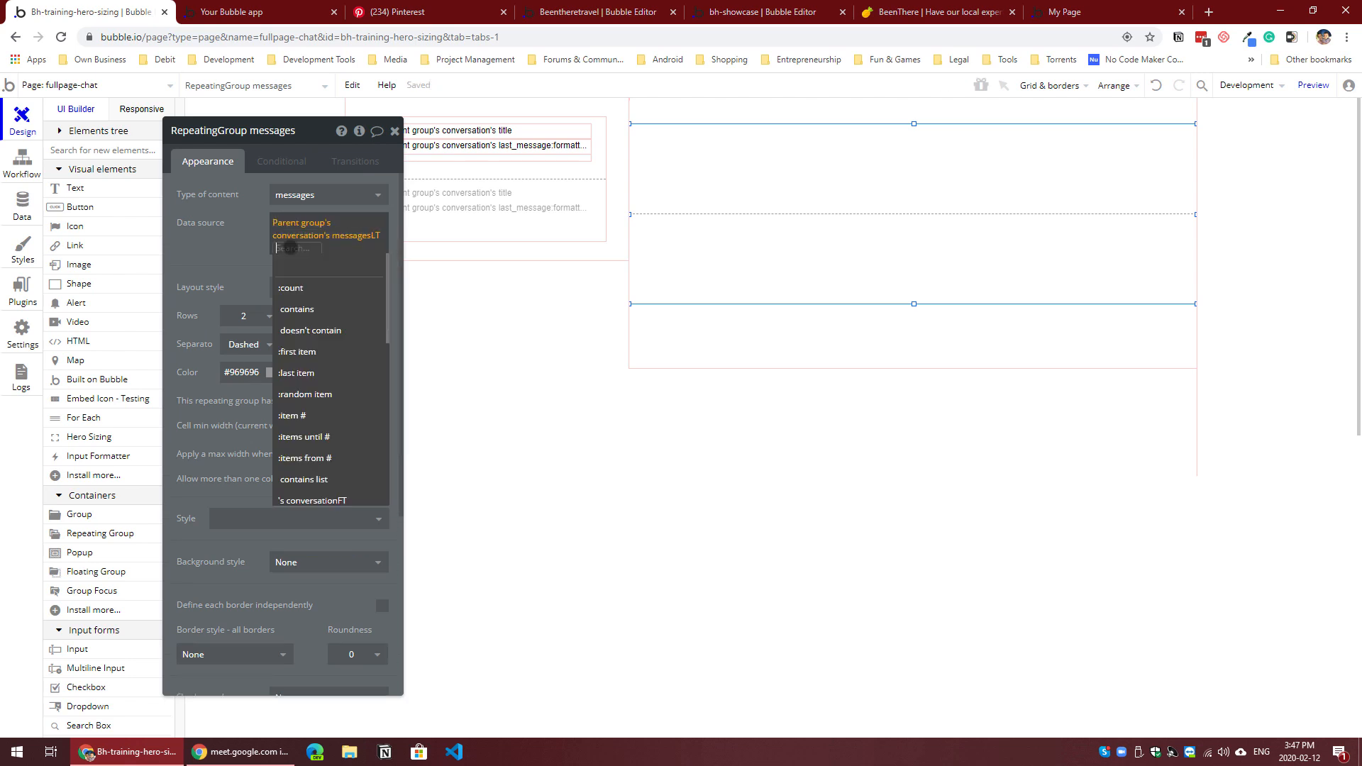
type("sior")
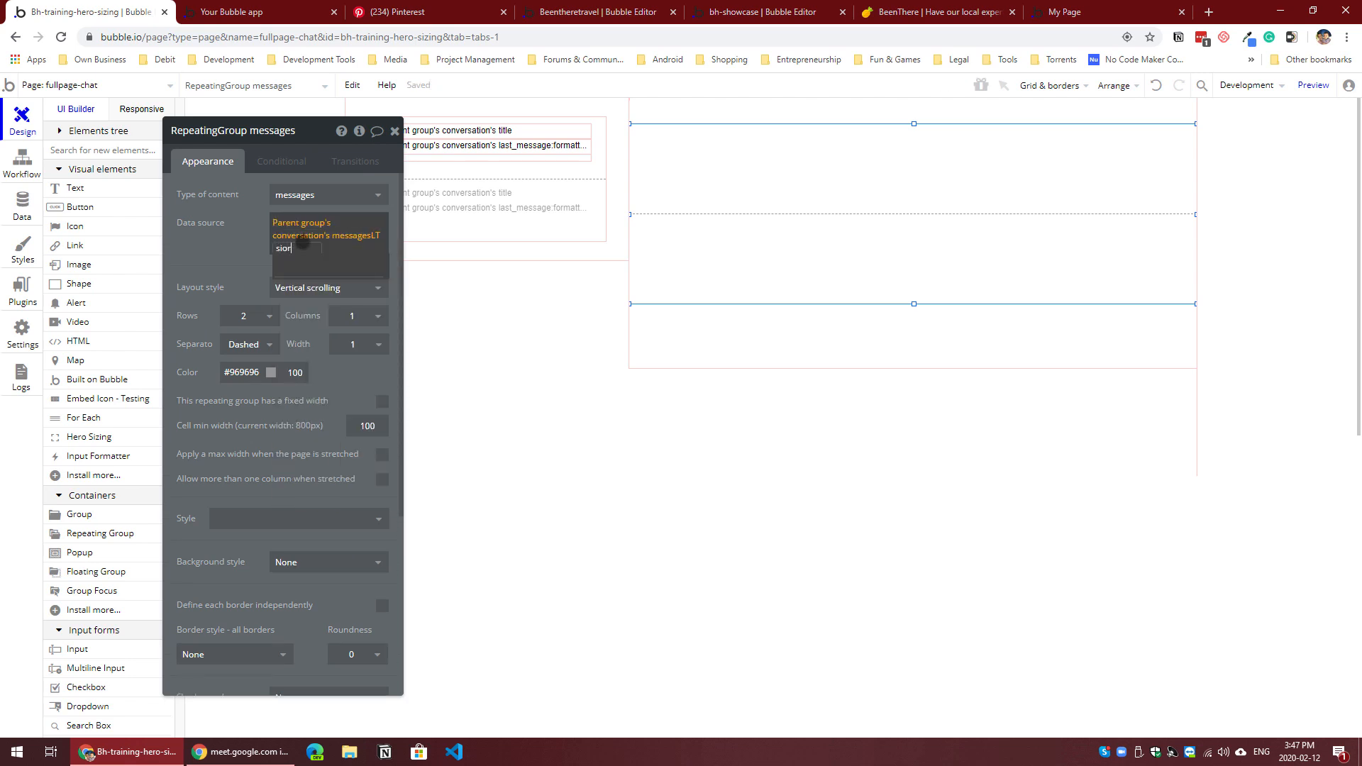
key("BackSpace")
key("BackSpace")
type("o")
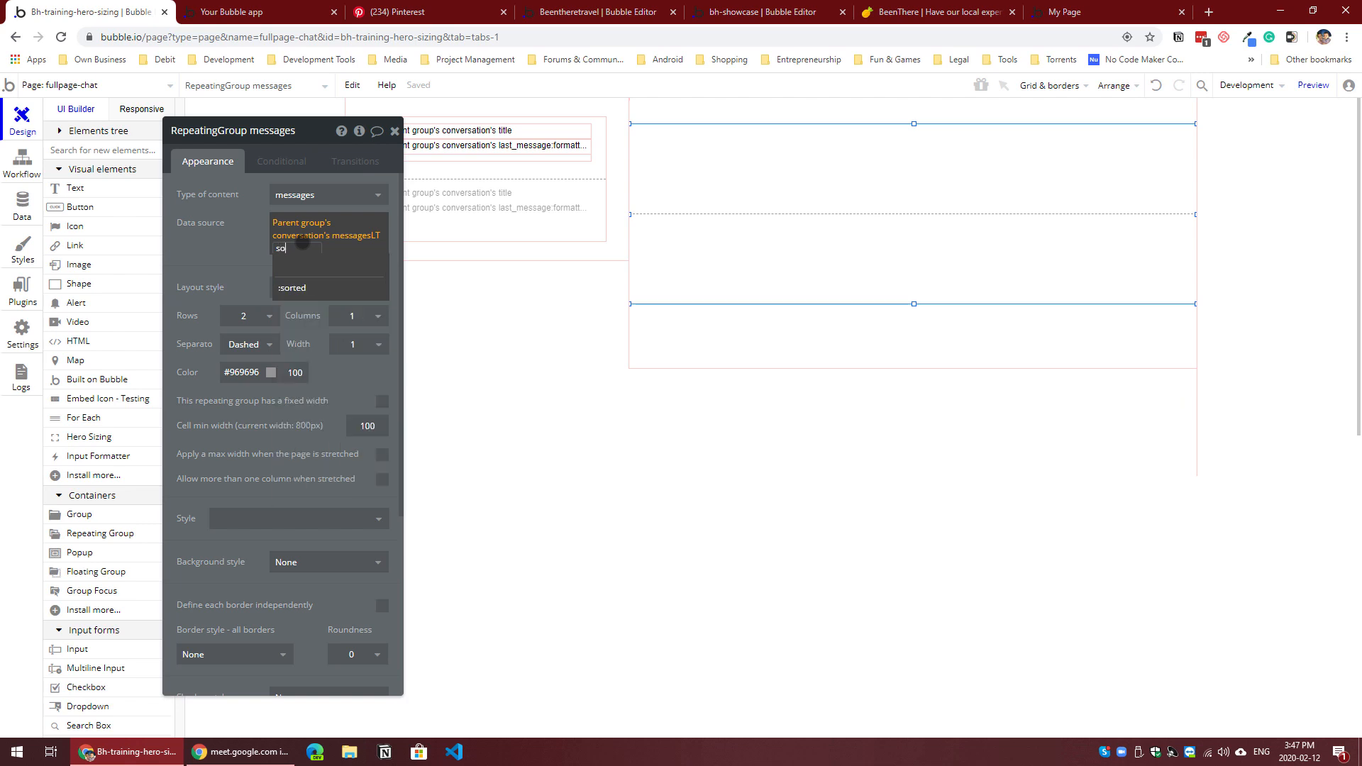
type("rt")
left_click(292, 288)
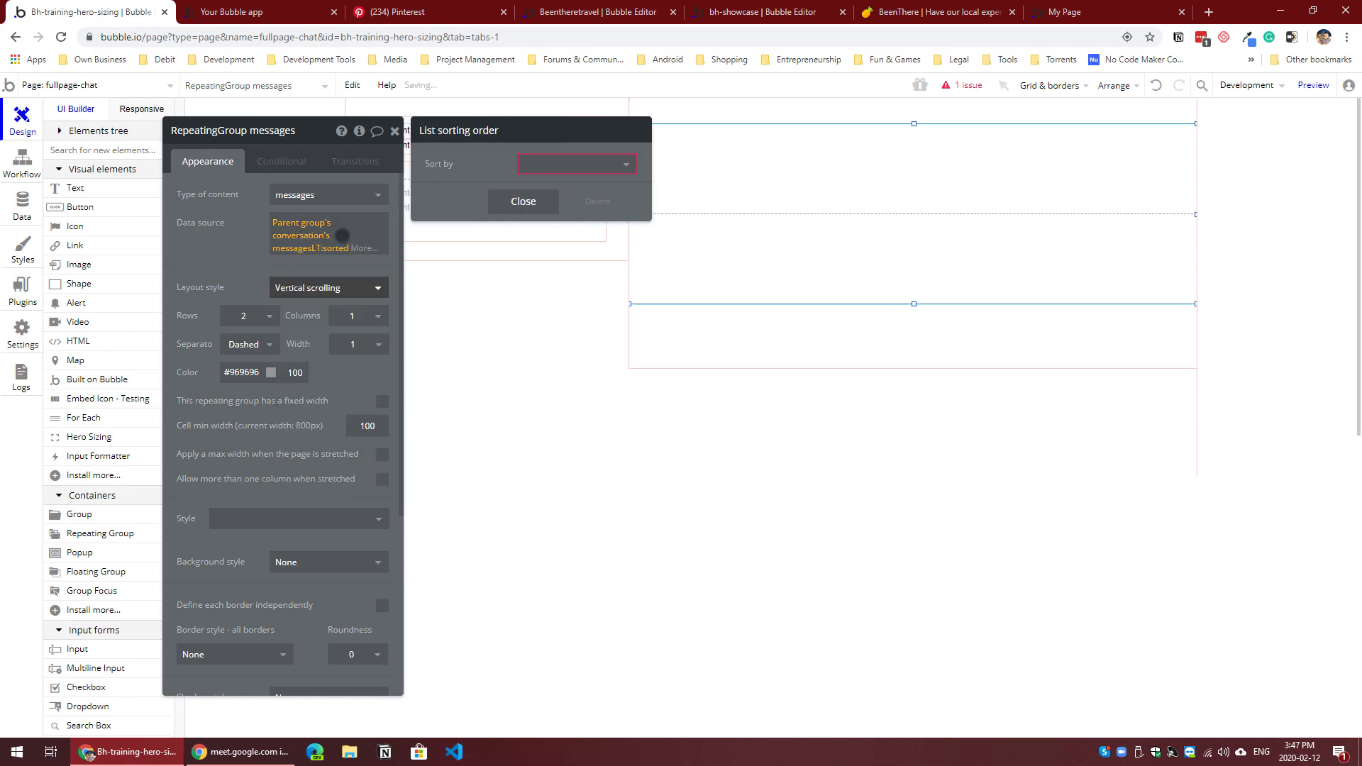
Step: Sort the messages list by Creation Date with Descending set to "no"
left_click(566, 166)
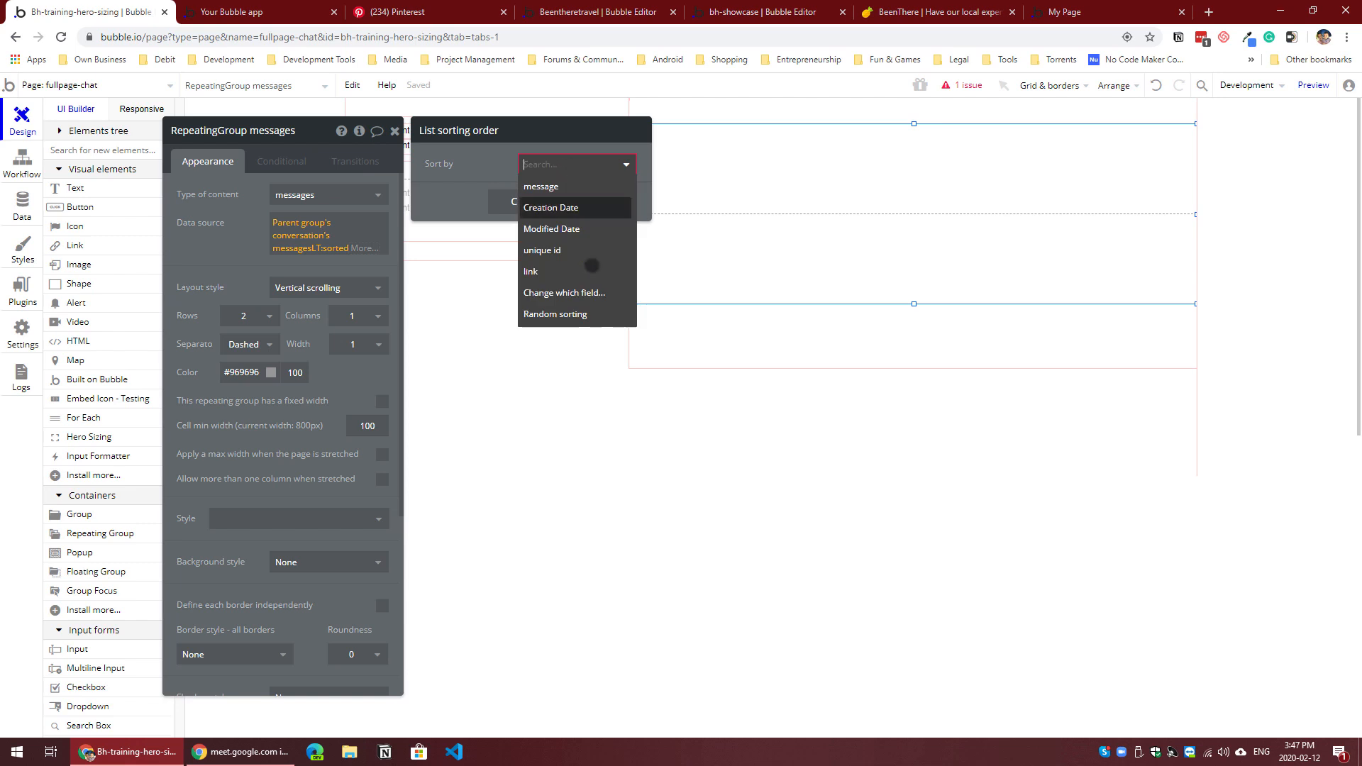
left_click(560, 207)
left_click(549, 193)
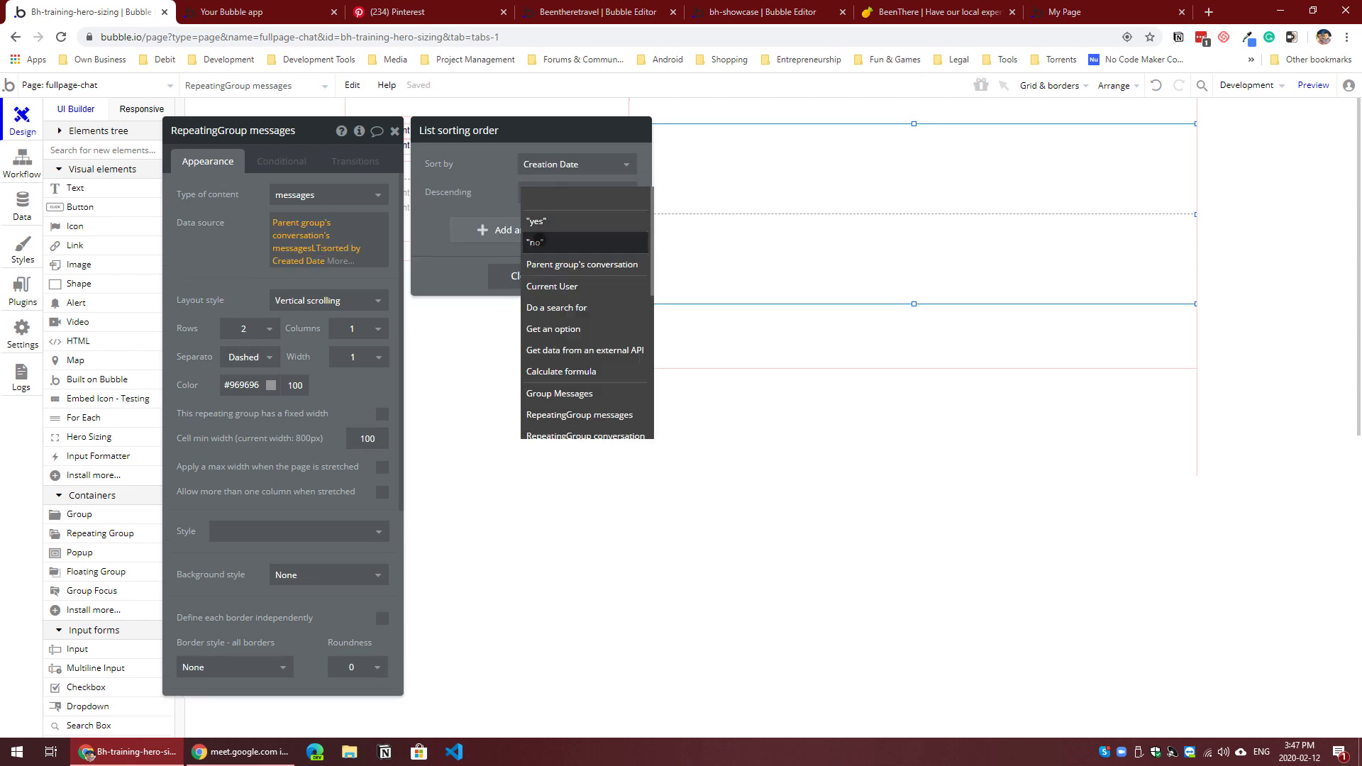
left_click(537, 242)
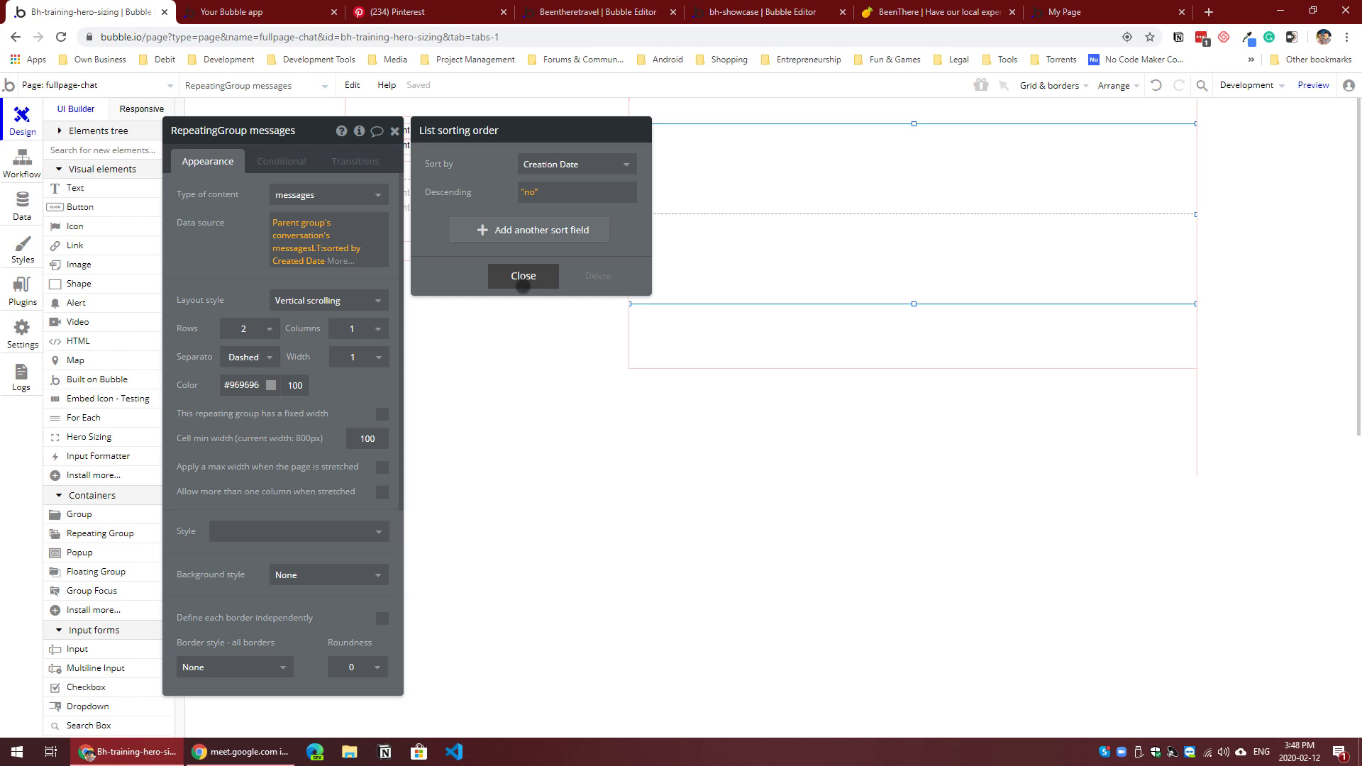
left_click(532, 279)
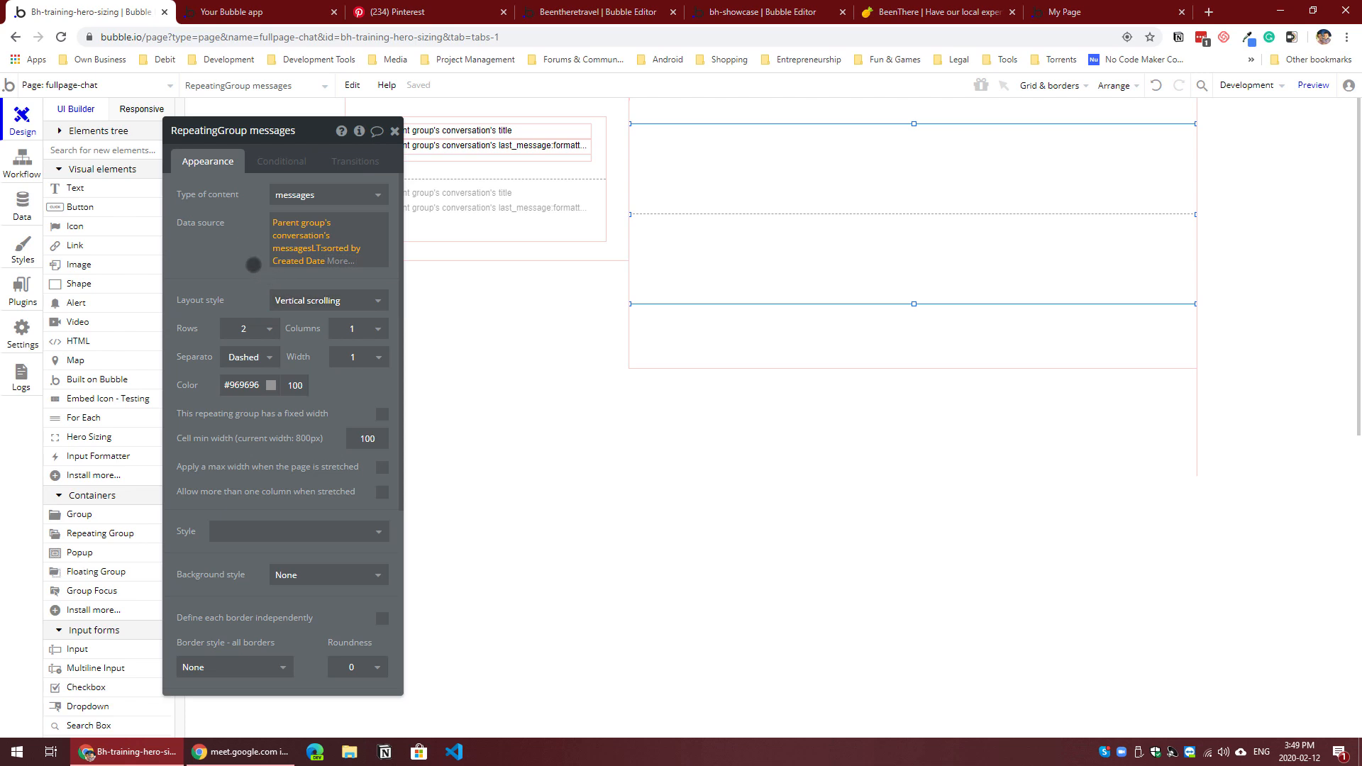
Step: Narrow the messages repeating group by about 24 px on its right side and paste the copied Group FromMe into its first cell
left_click_drag(239, 263, 189, 247)
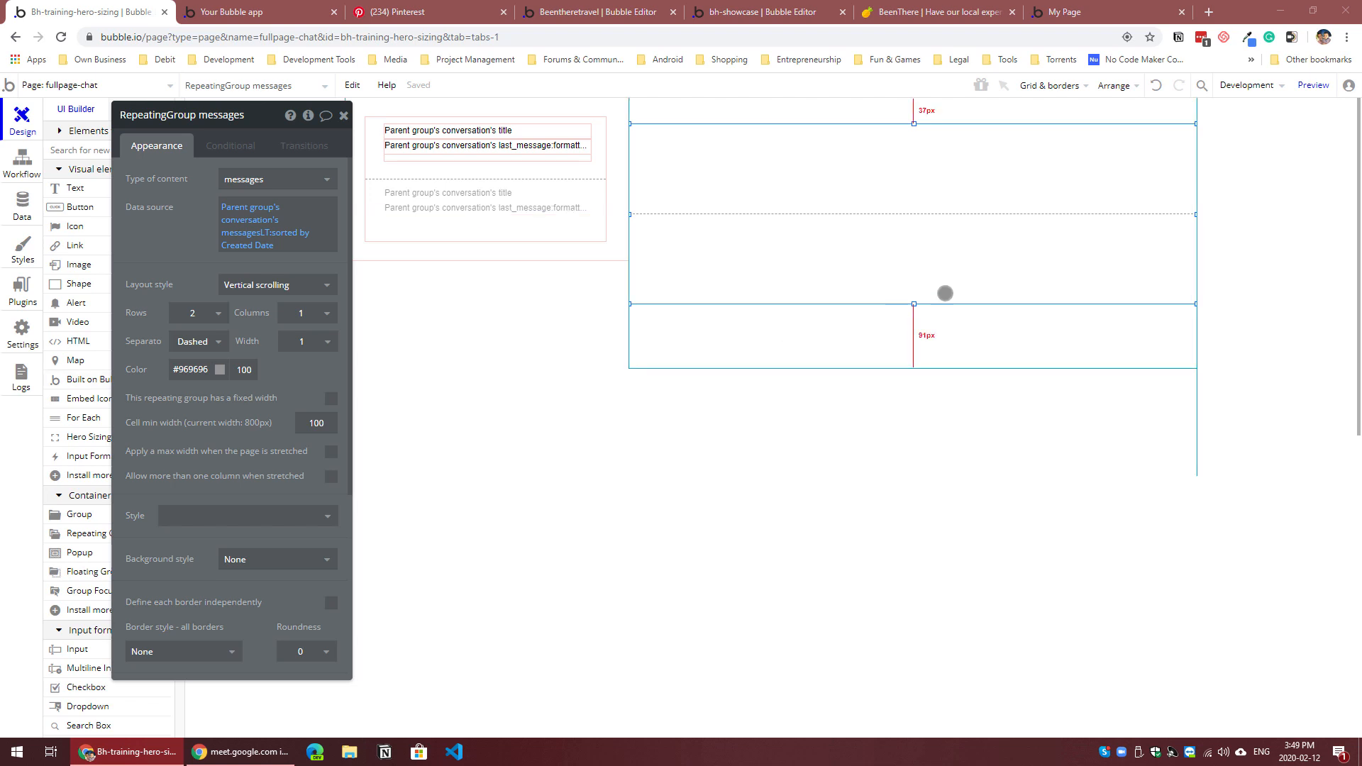
mouse_move(1194, 214)
left_mouse_down()
mouse_move(1167, 214)
mouse_move(1179, 215)
left_mouse_up()
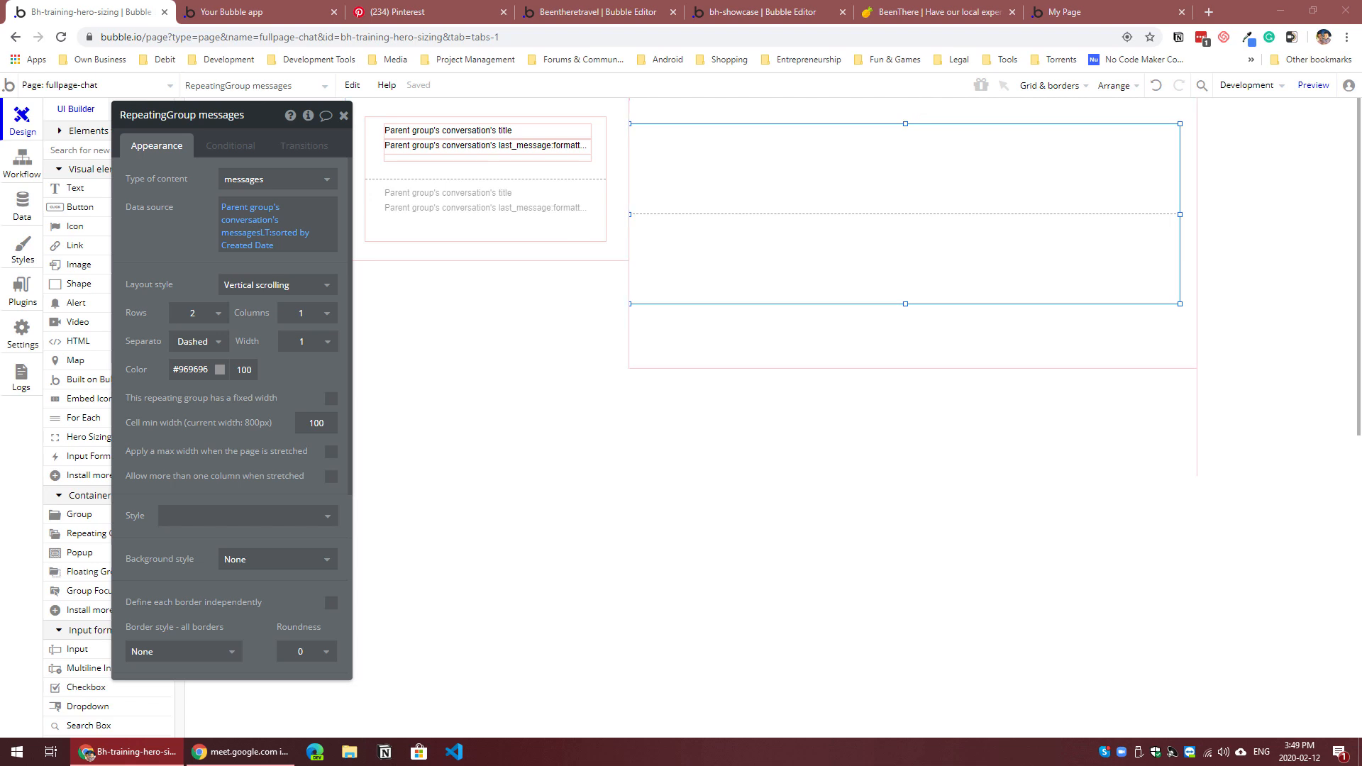
left_click(891, 184)
key("ctrl+v")
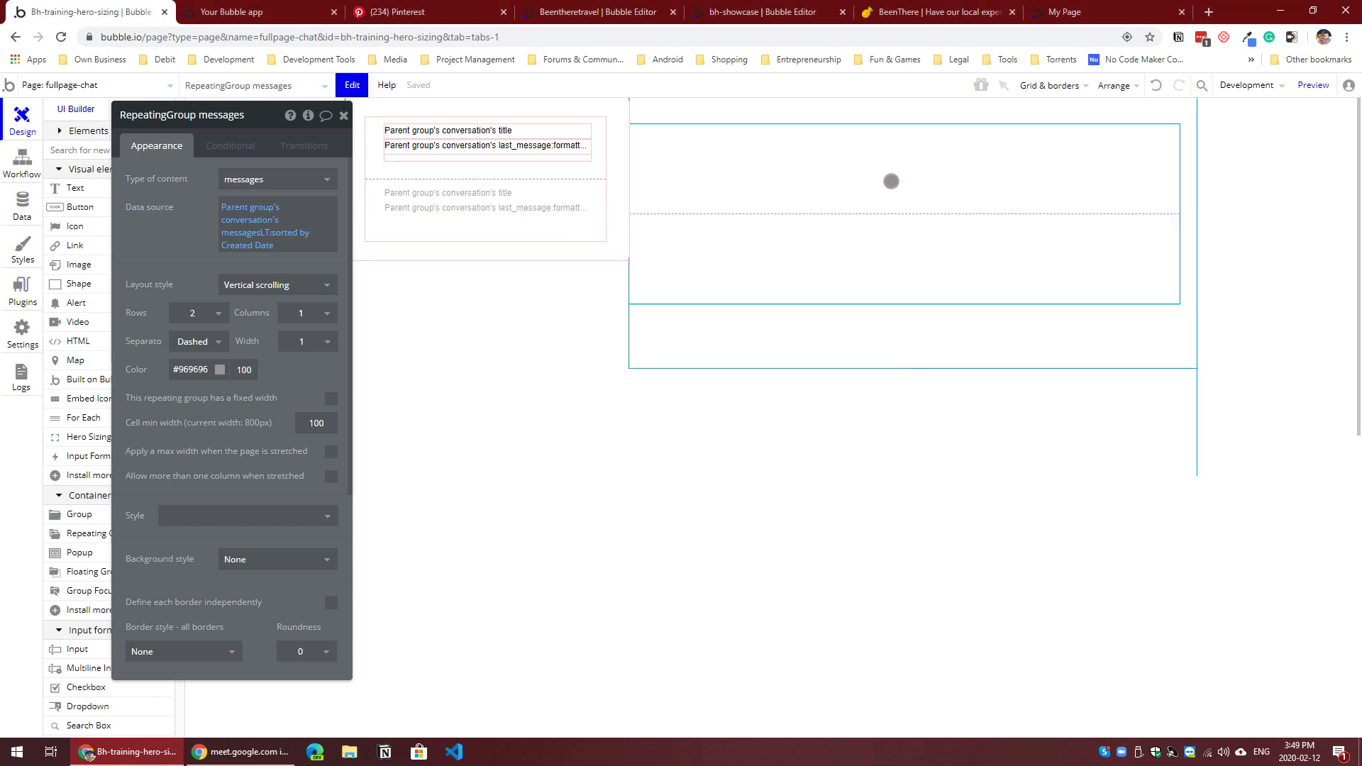
Step: Position Group FromMe in the top right corner of the repeating group's first cell
left_click_drag(1053, 125, 1157, 153)
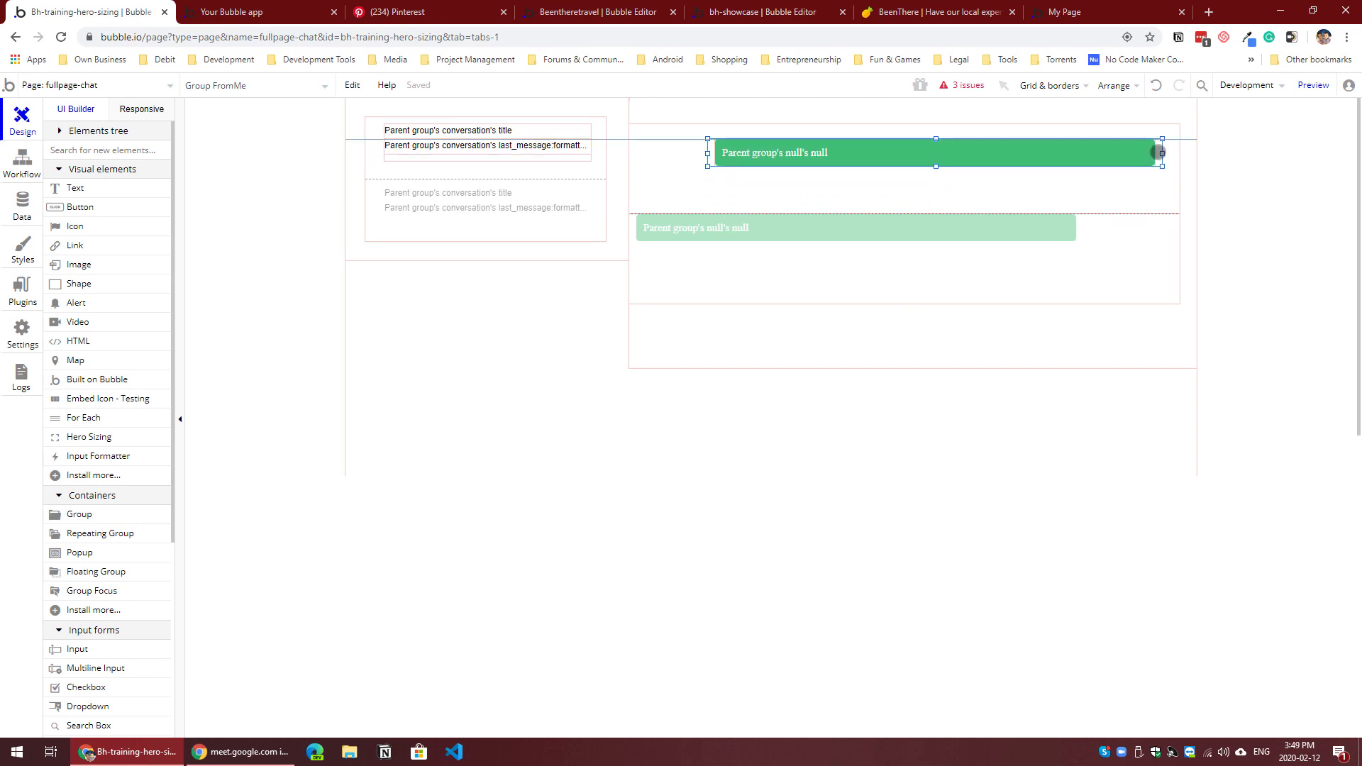
left_click_drag(1157, 151, 1157, 152)
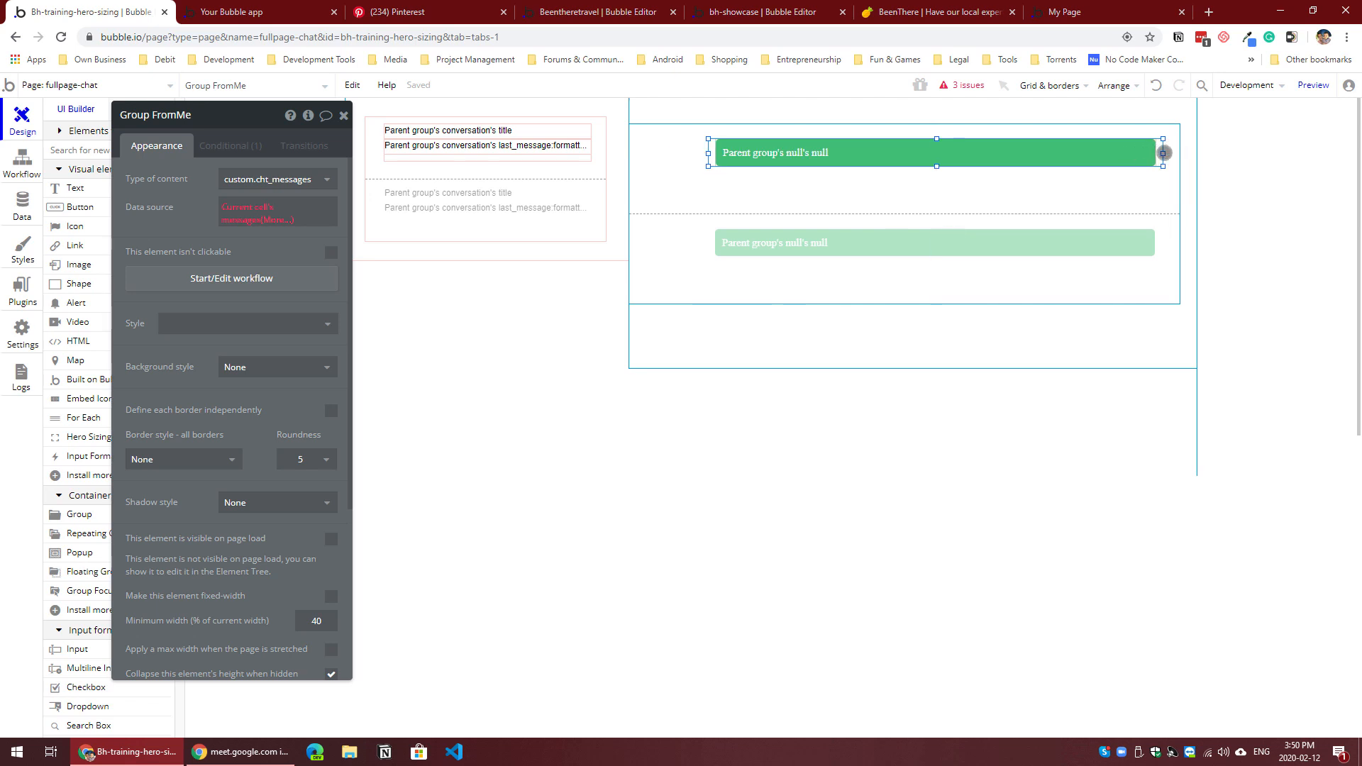
key("Right")
key("Right")
key("Right")
key("Right")
key("Right")
key("Right")
key("Right")
key("Right")
key("Right")
key("Right")
key("Right")
key("Right")
key("Right")
key("Right")
key("Right")
key("Right")
key("Right")
key("Right")
key("Right")
key("Right")
key("Up")
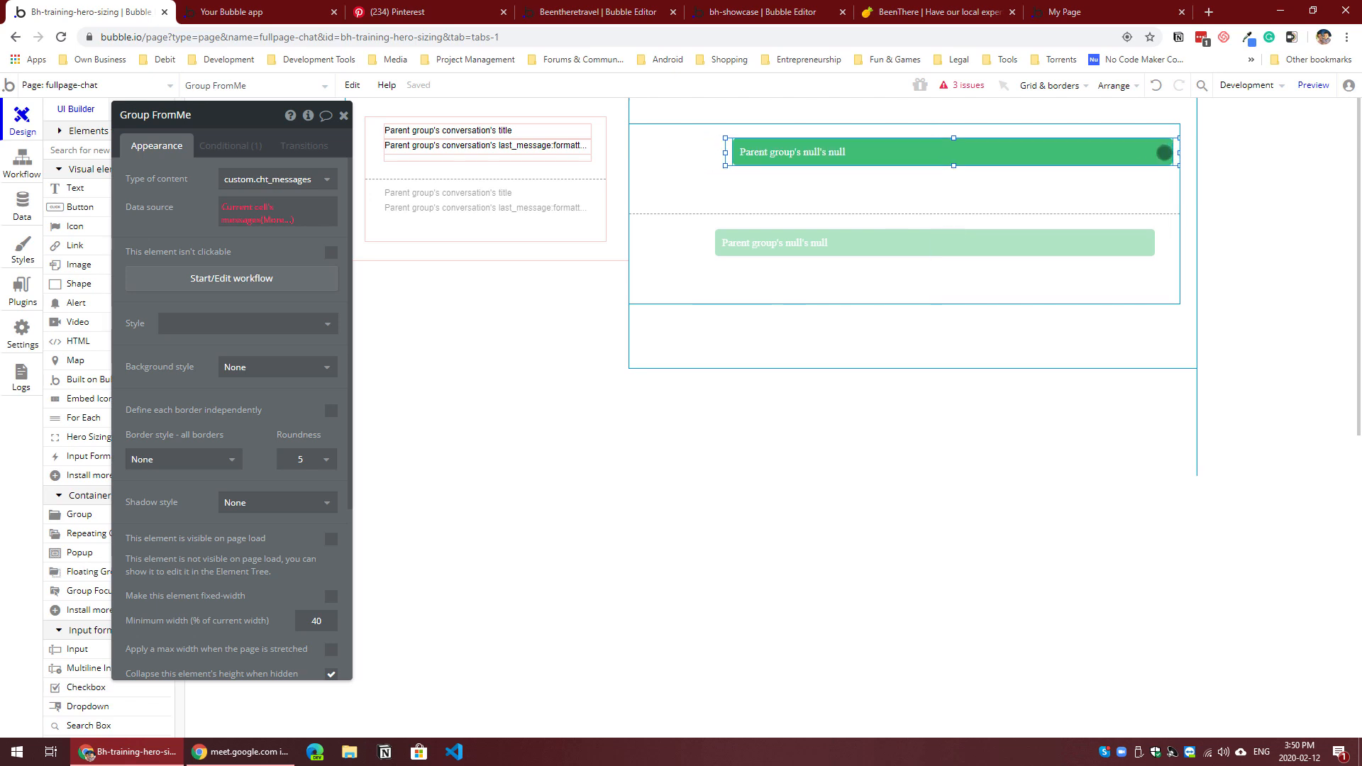
key("Up")
key("Up")
key("Up")
key("Up")
key("Up")
key("Up")
key("Up")
key("Up")
key("Up")
key("Up")
key("Up")
key("Up")
key("Up")
key("Up")
key("Up")
key("Up")
key("Up")
key("Up")
key("Up")
key("Up")
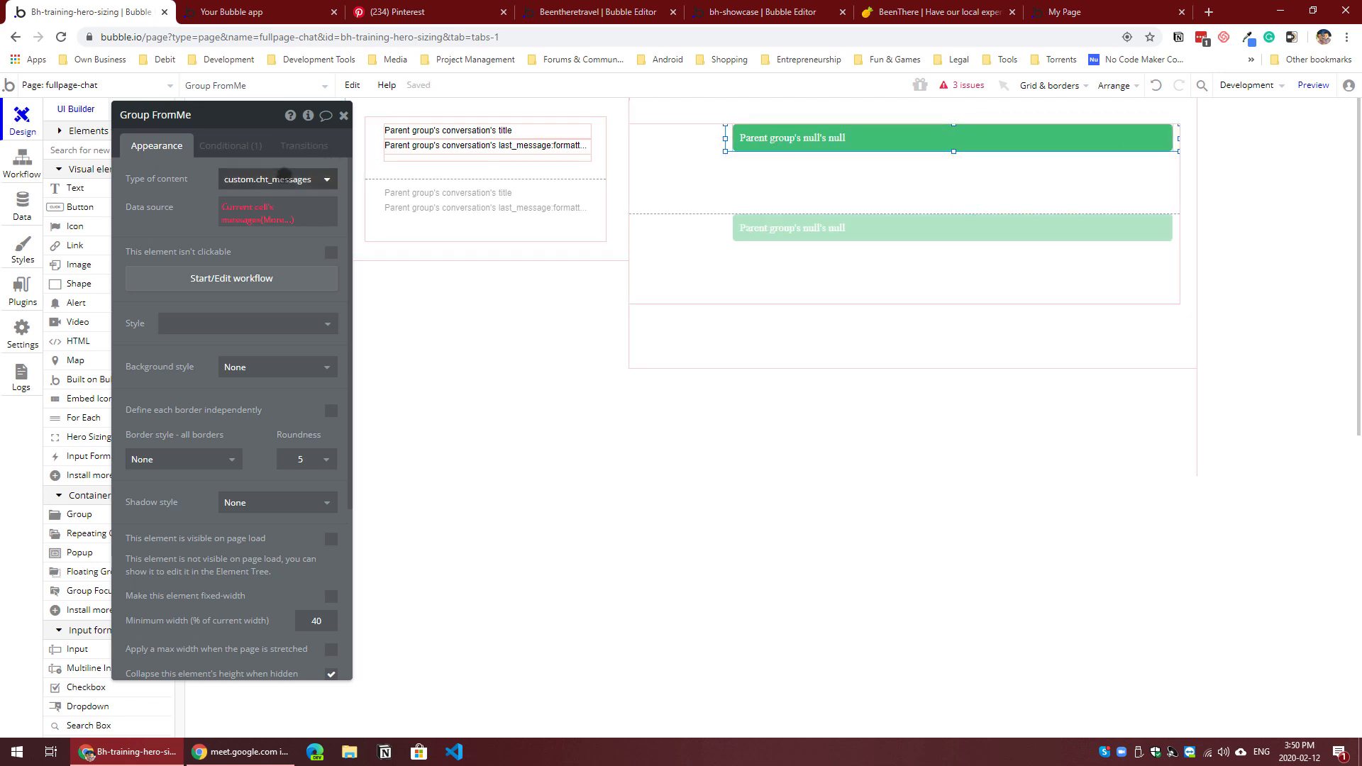
Step: Set the type of content of Group FromMe to messages and check its data source
left_click(284, 179)
left_click(312, 268)
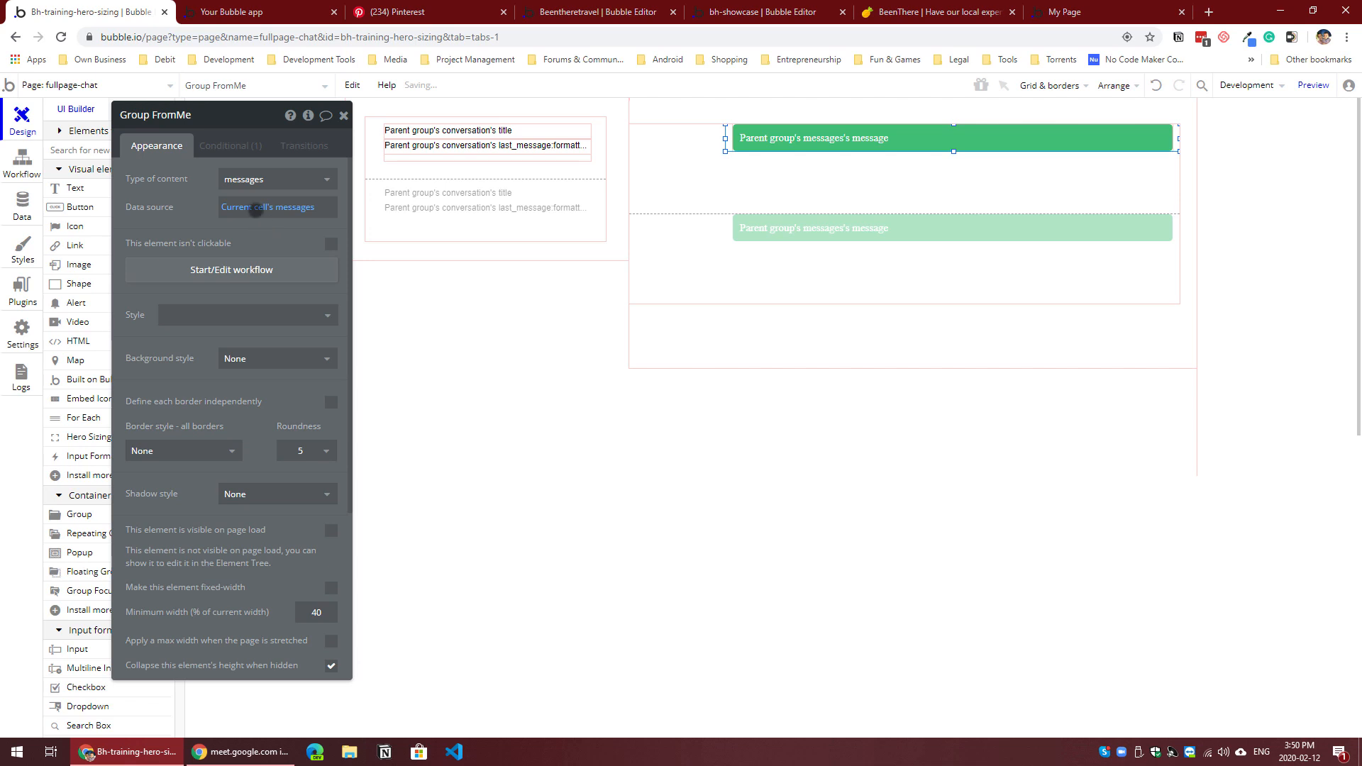
left_click(282, 210)
left_click(676, 176)
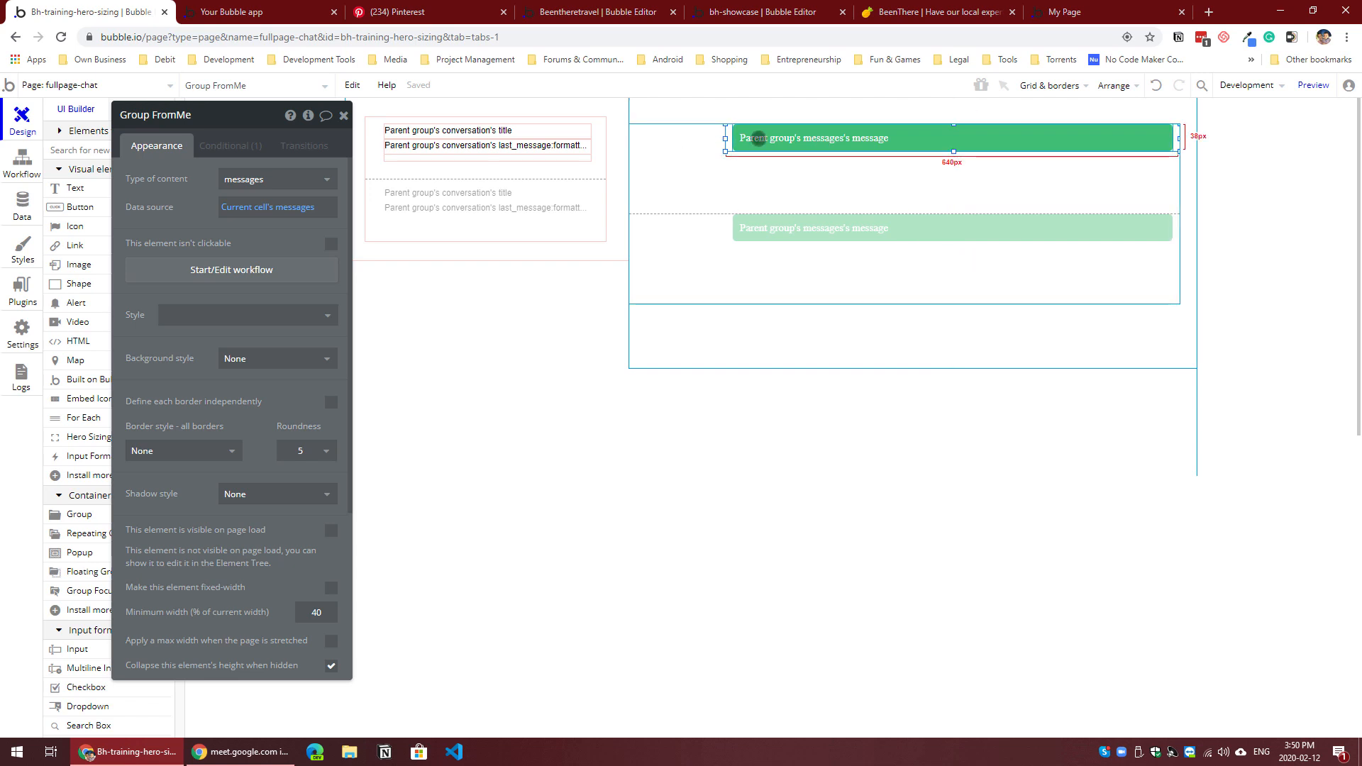
Step: Examine the ID attribute of the message text in Group FromMe and the finished chat on the BeenThere site
left_click(758, 138)
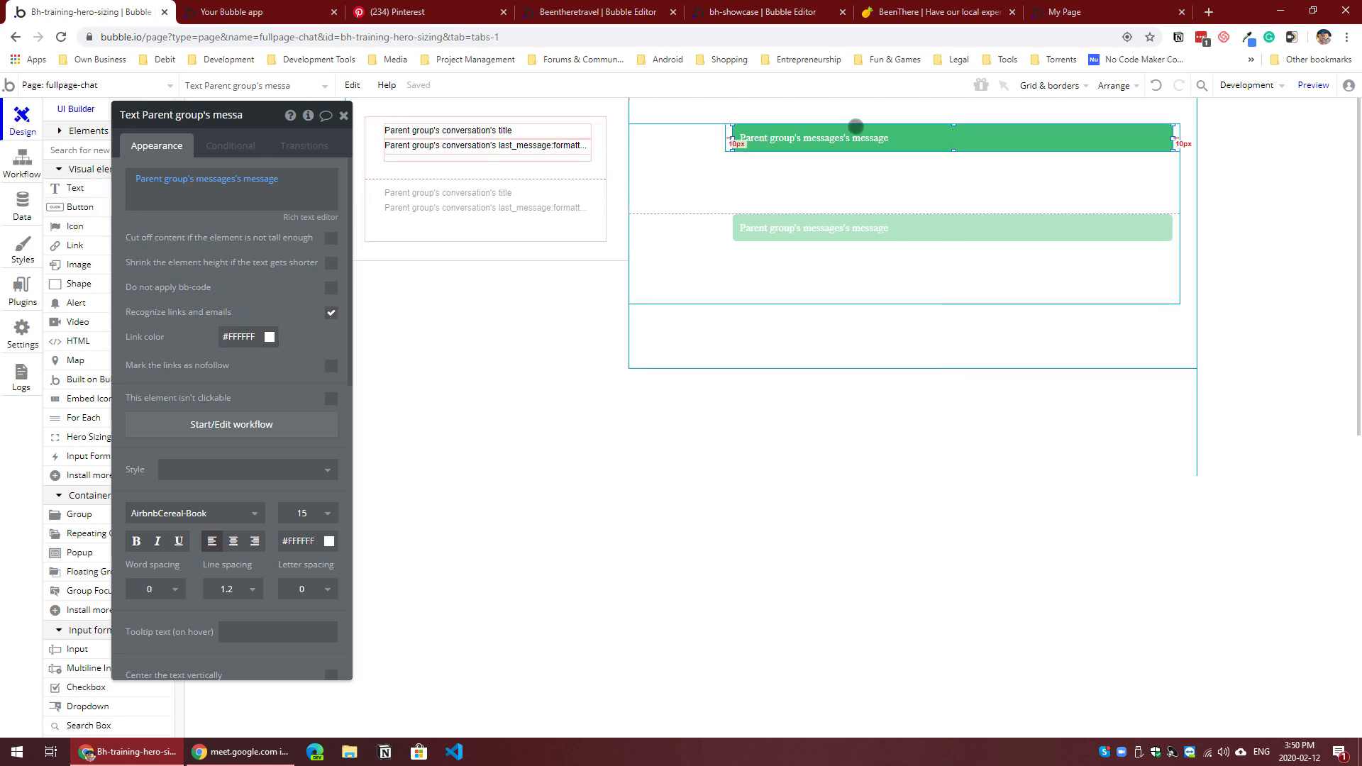
left_click(729, 142)
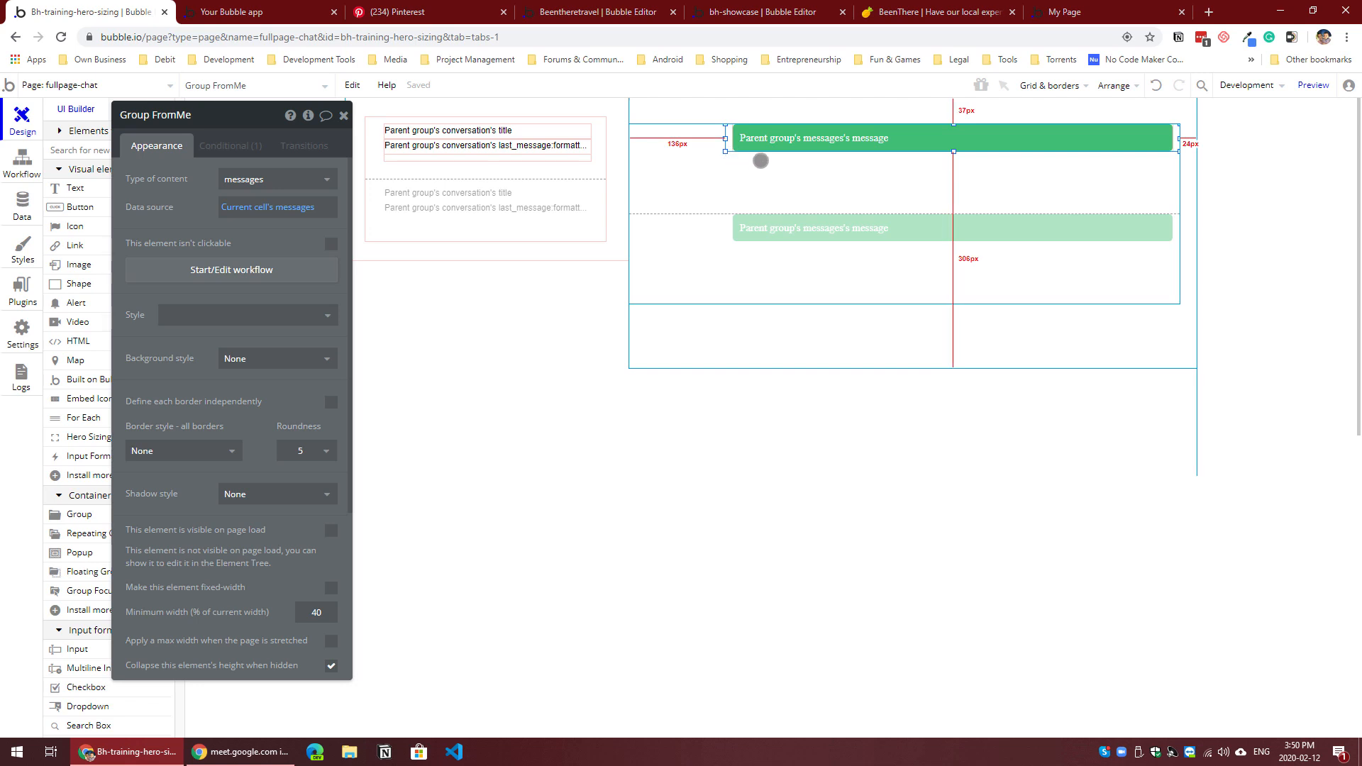
left_click(754, 144)
scroll(260, 393, "down", 8)
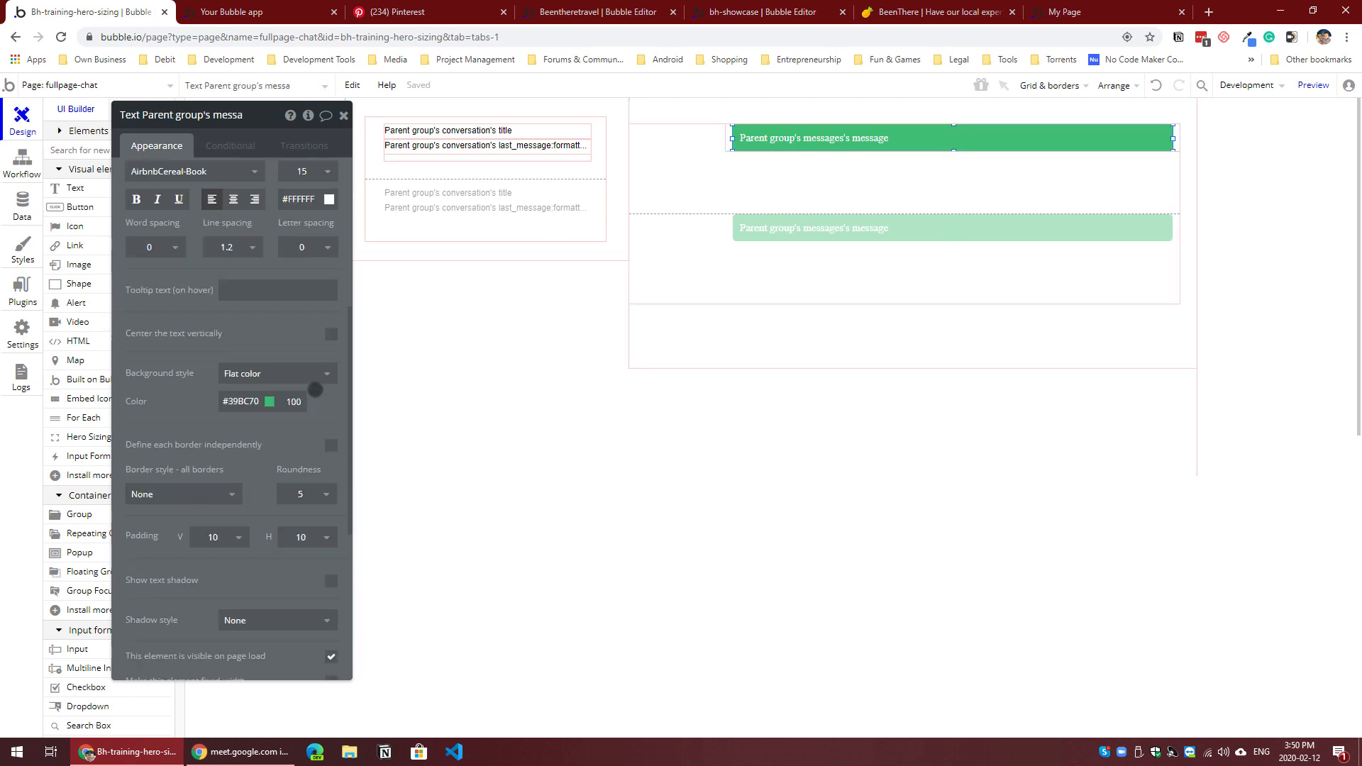
left_click(245, 667)
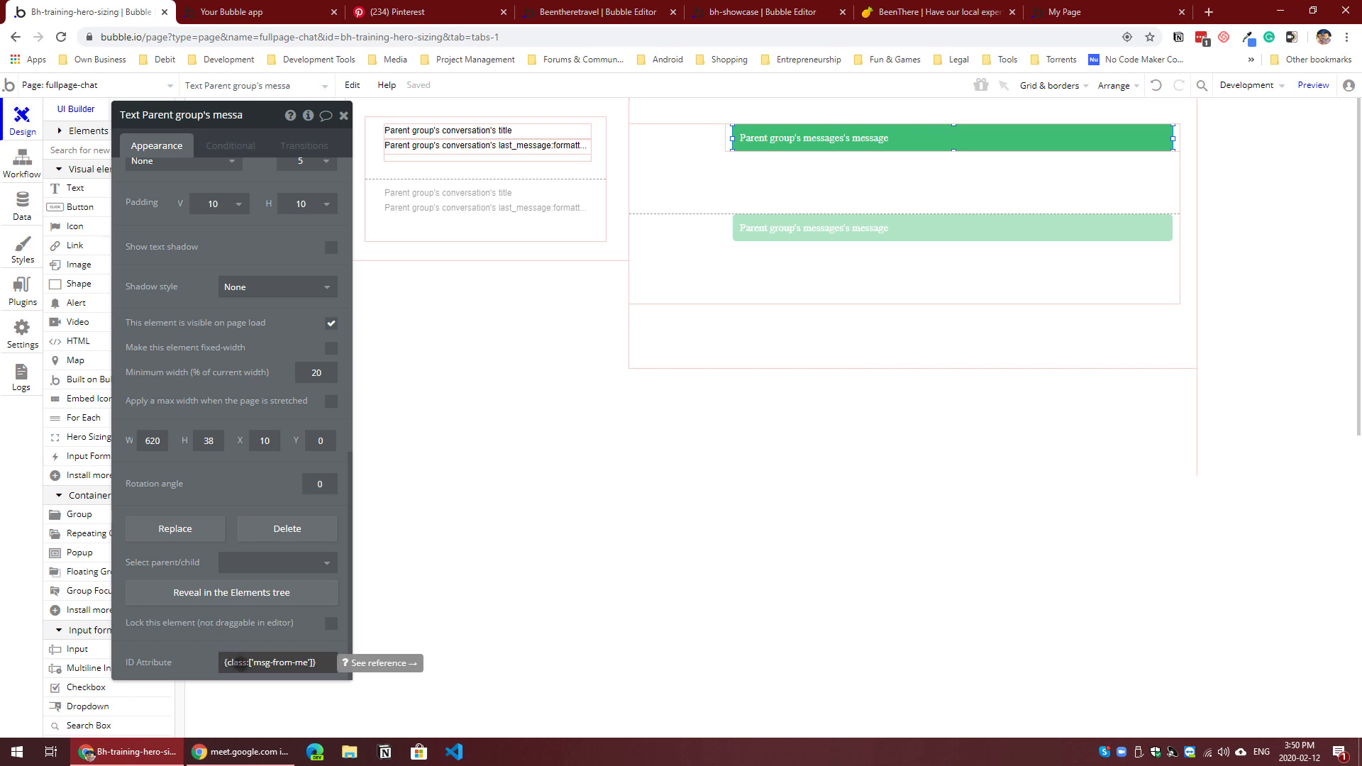
left_click(958, 14)
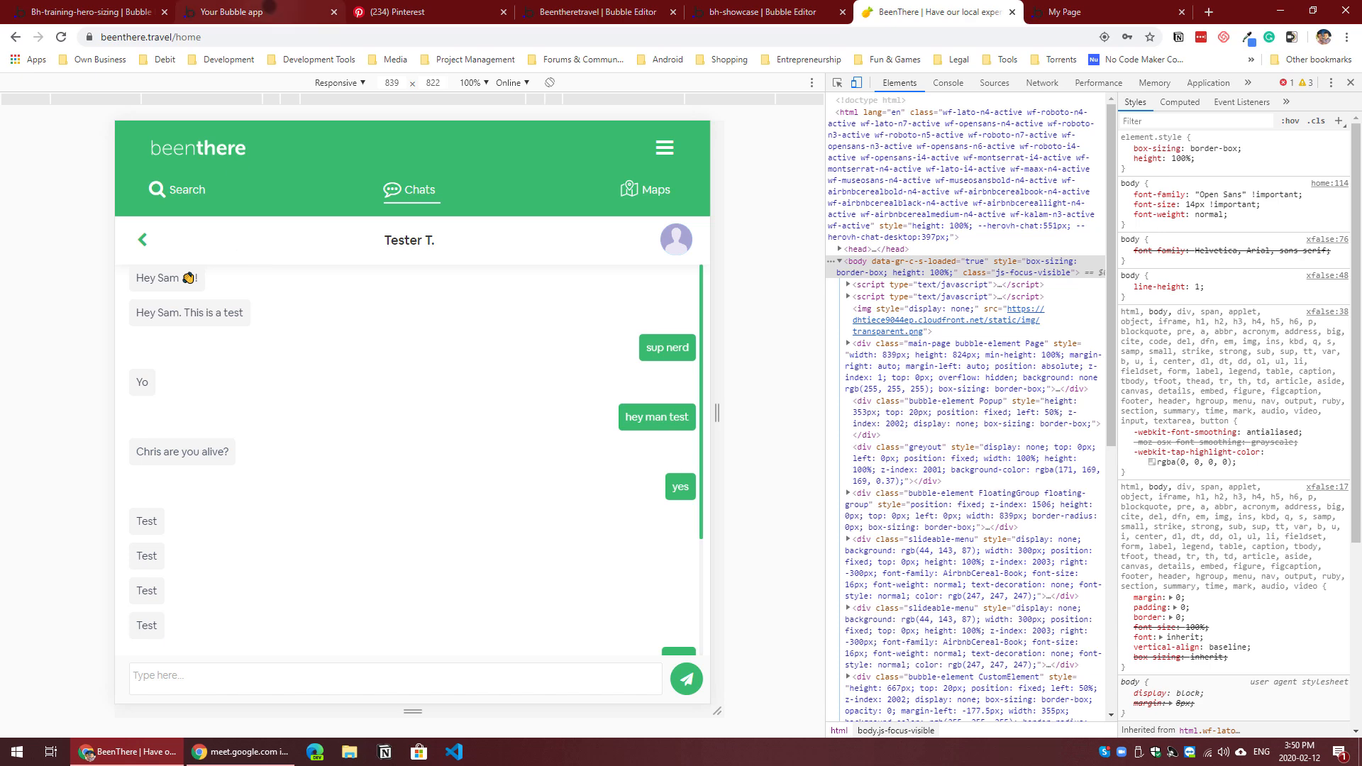
left_click(262, 12)
left_click(71, 10)
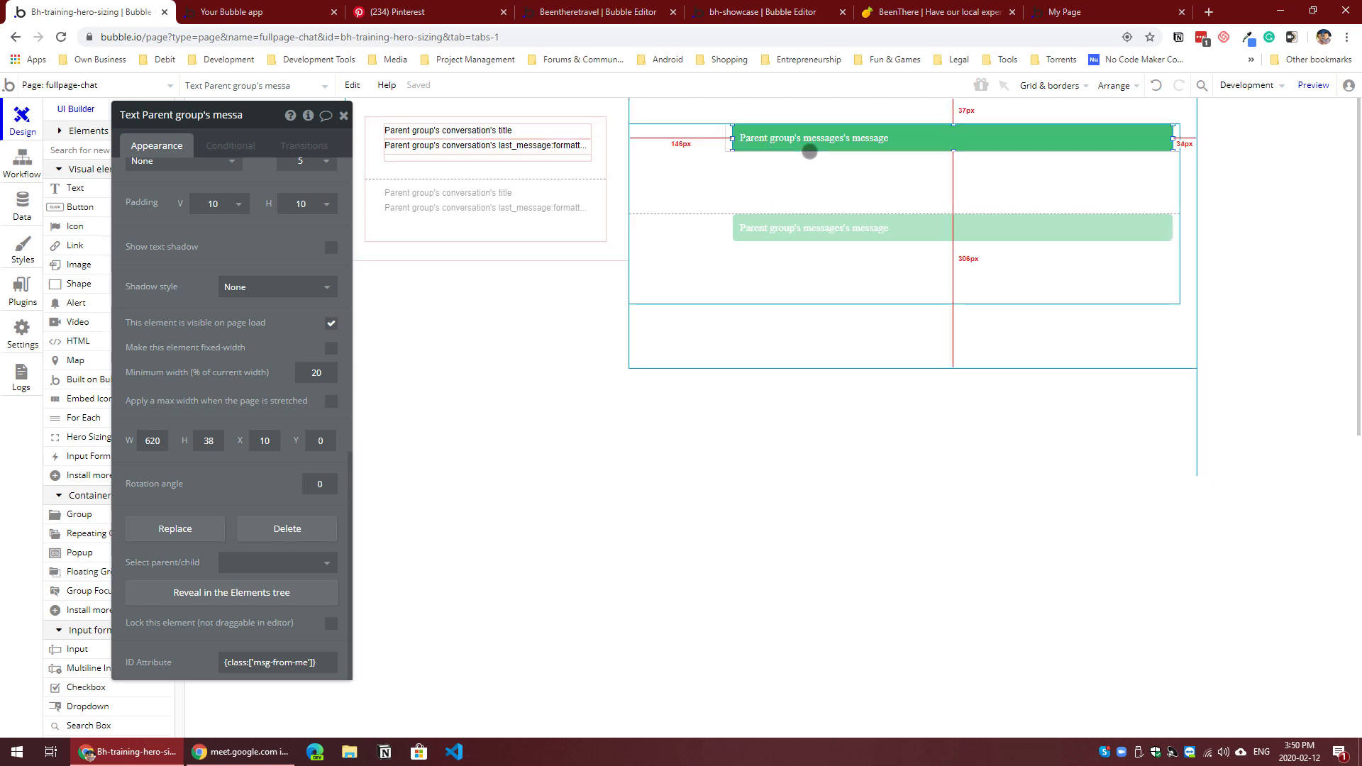
Step: Try the Body Light style on the green message text and undo it
scroll(247, 316, "up", 4)
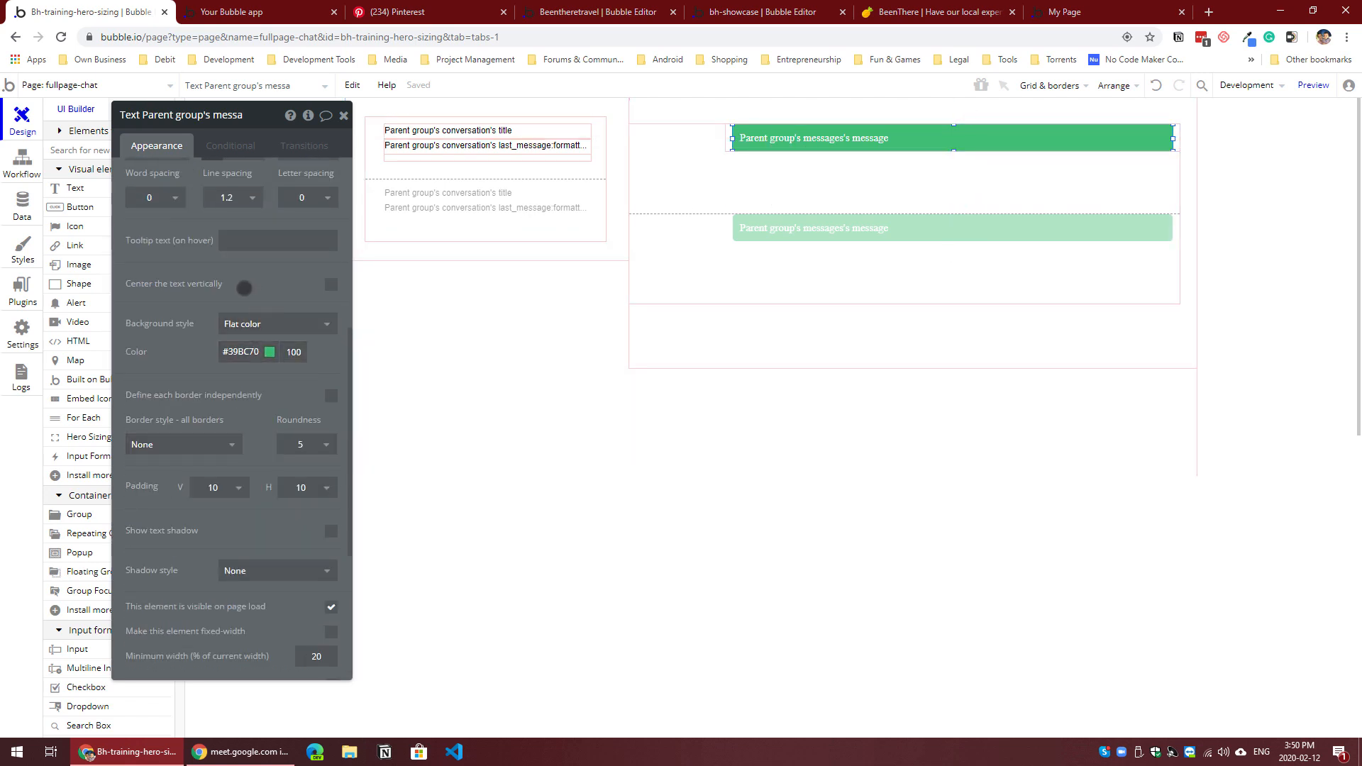
scroll(244, 287, "up", 4)
left_click(225, 363)
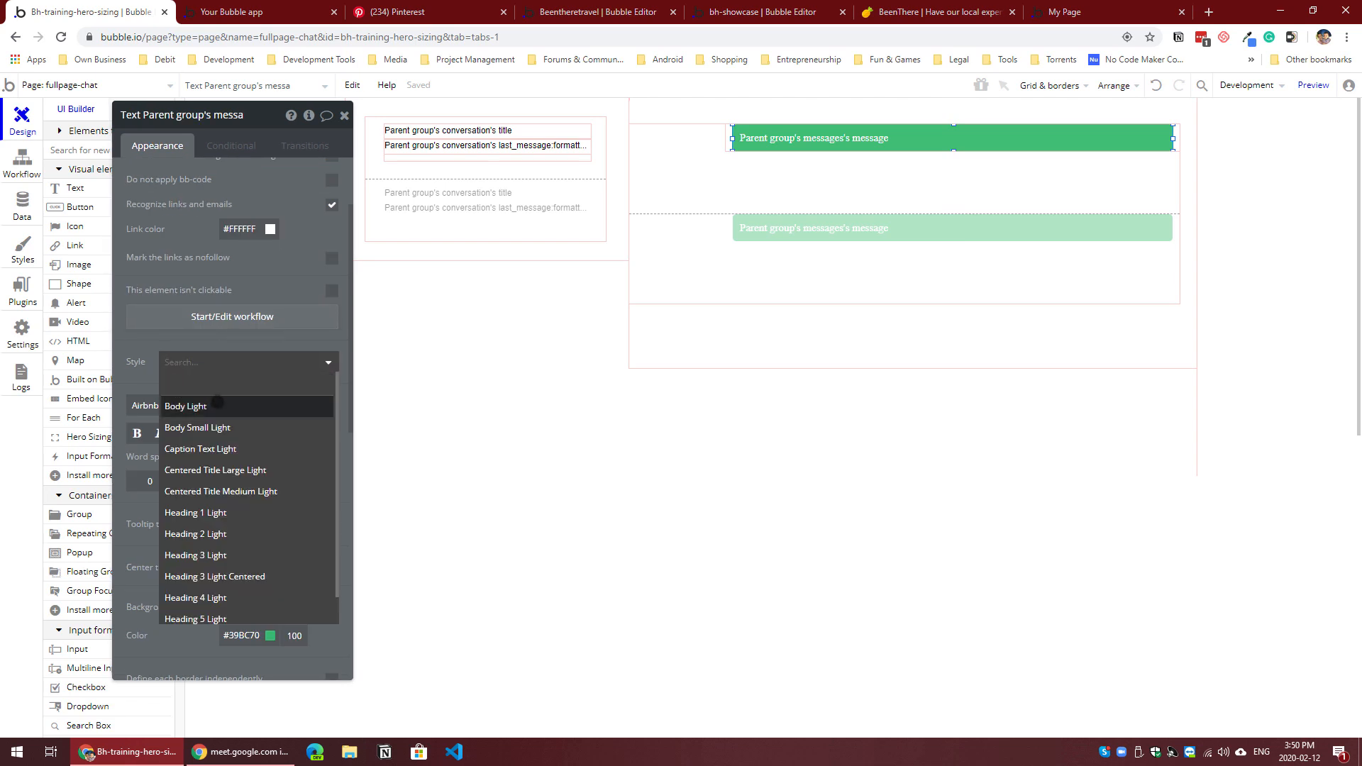
left_click(221, 414)
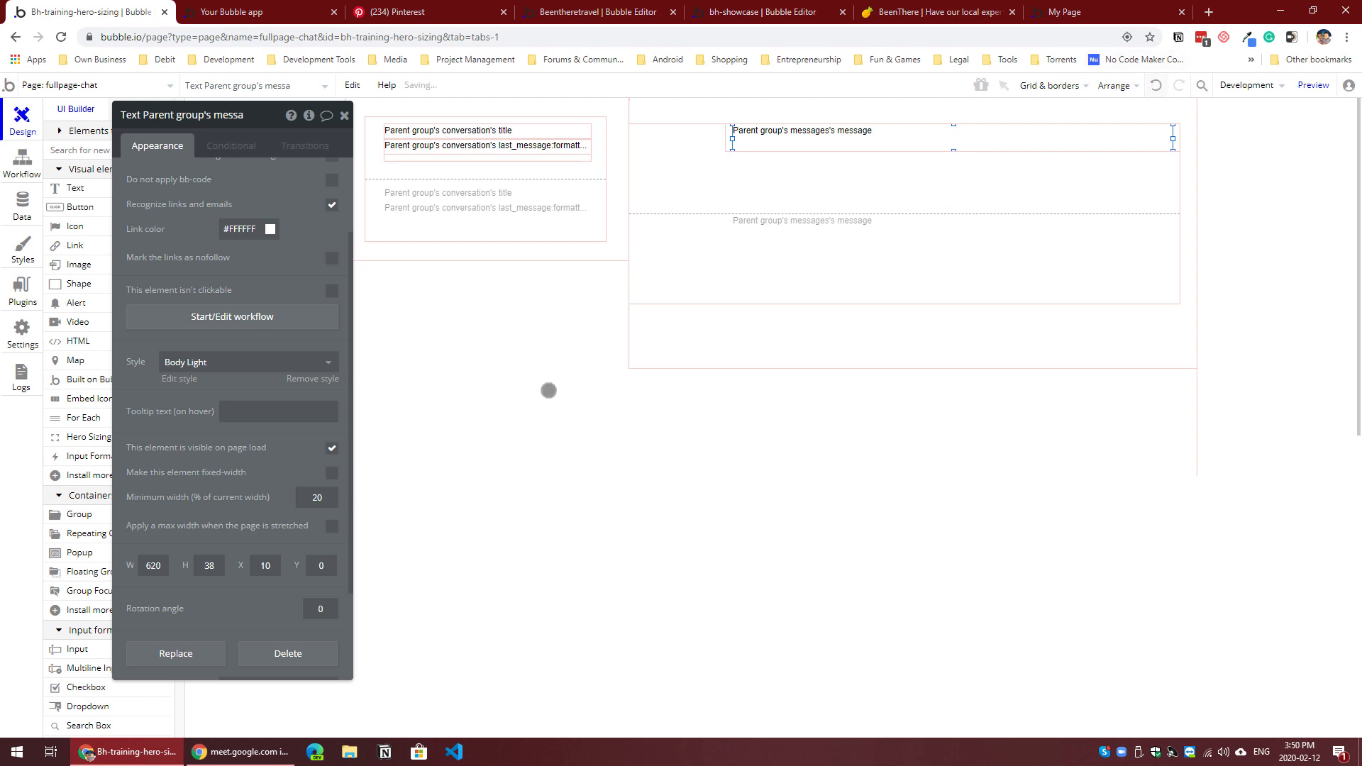
key("ctrl+z")
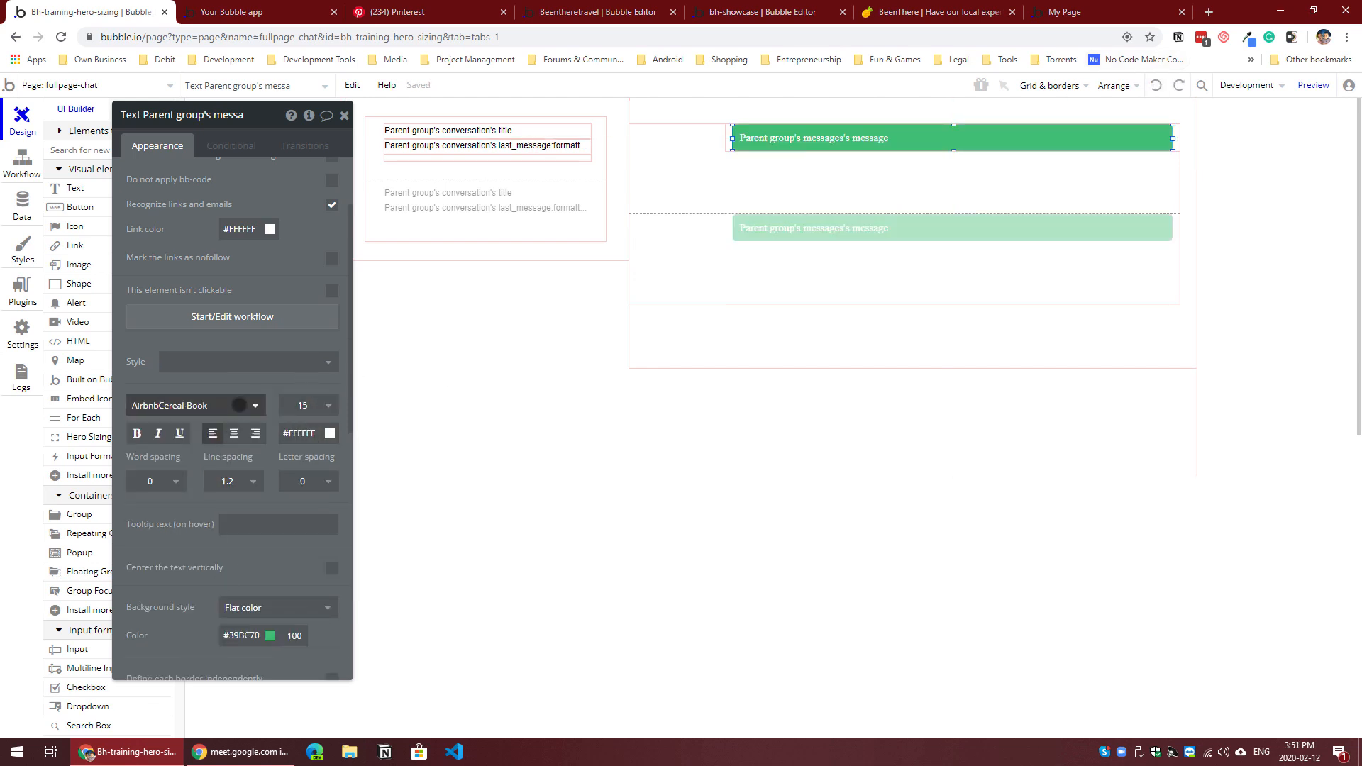
Step: Set the font of the green message text to Arial
left_click(240, 405)
left_click(213, 431)
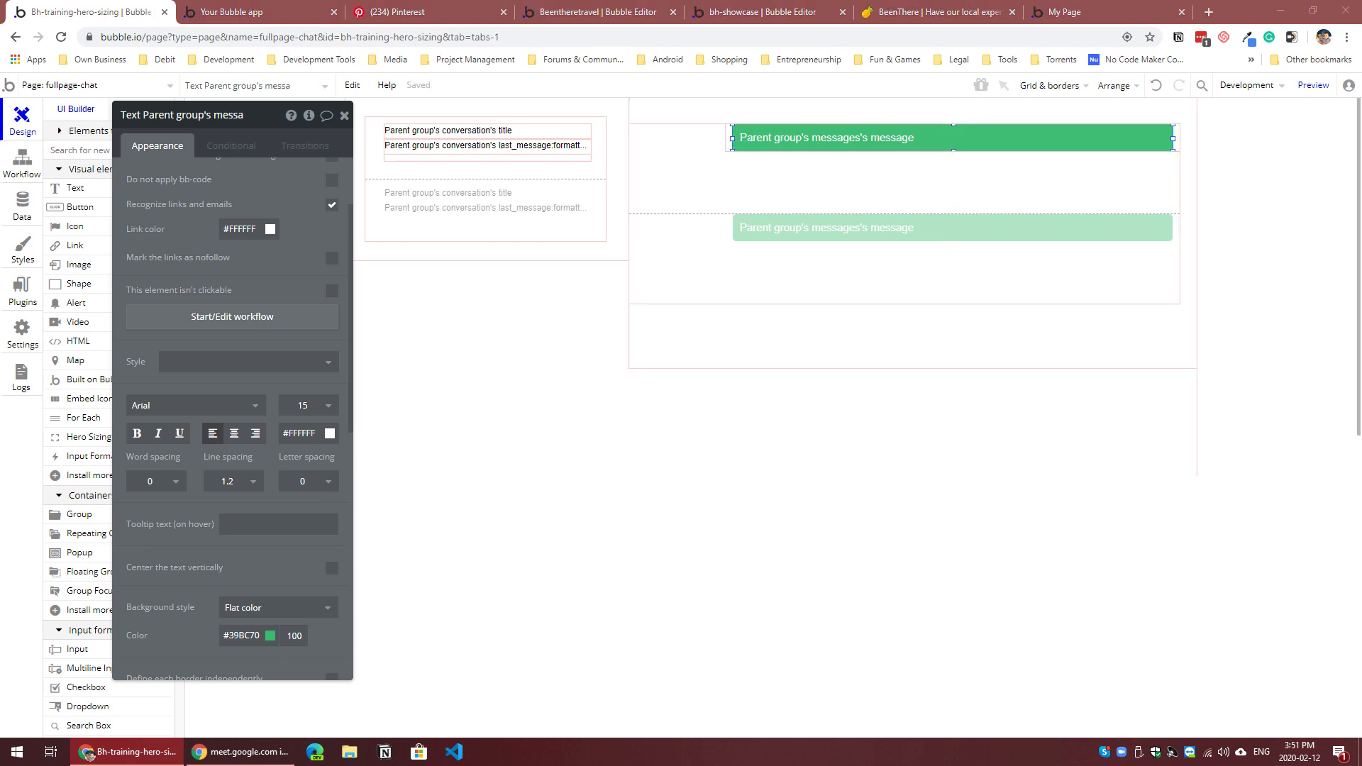
Step: Paste the copied Group FromOther into the first cell of the messages repeating group
left_click(708, 168)
key("ctrl+v")
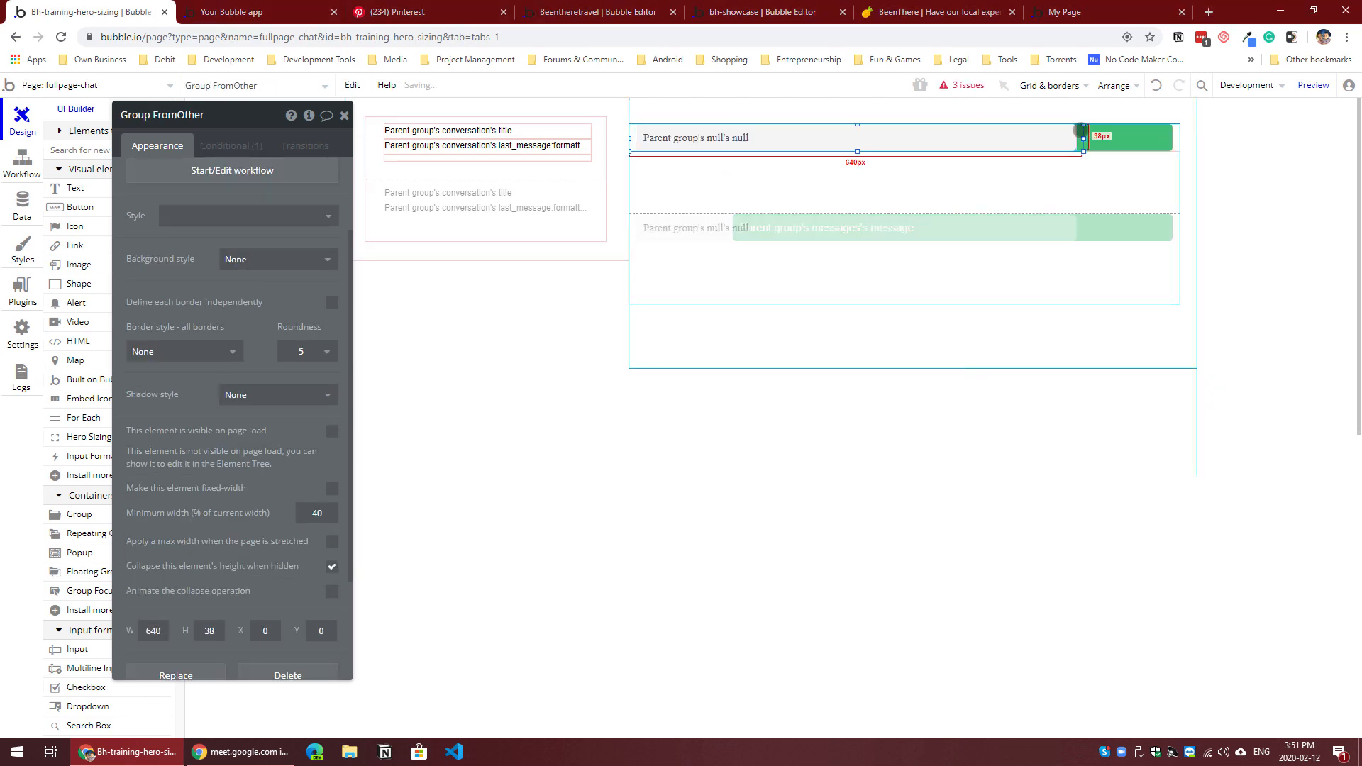
Step: Place Group FromOther directly below the green message group in the first cell and set its type of content to messages
left_click_drag(1080, 130, 1083, 163)
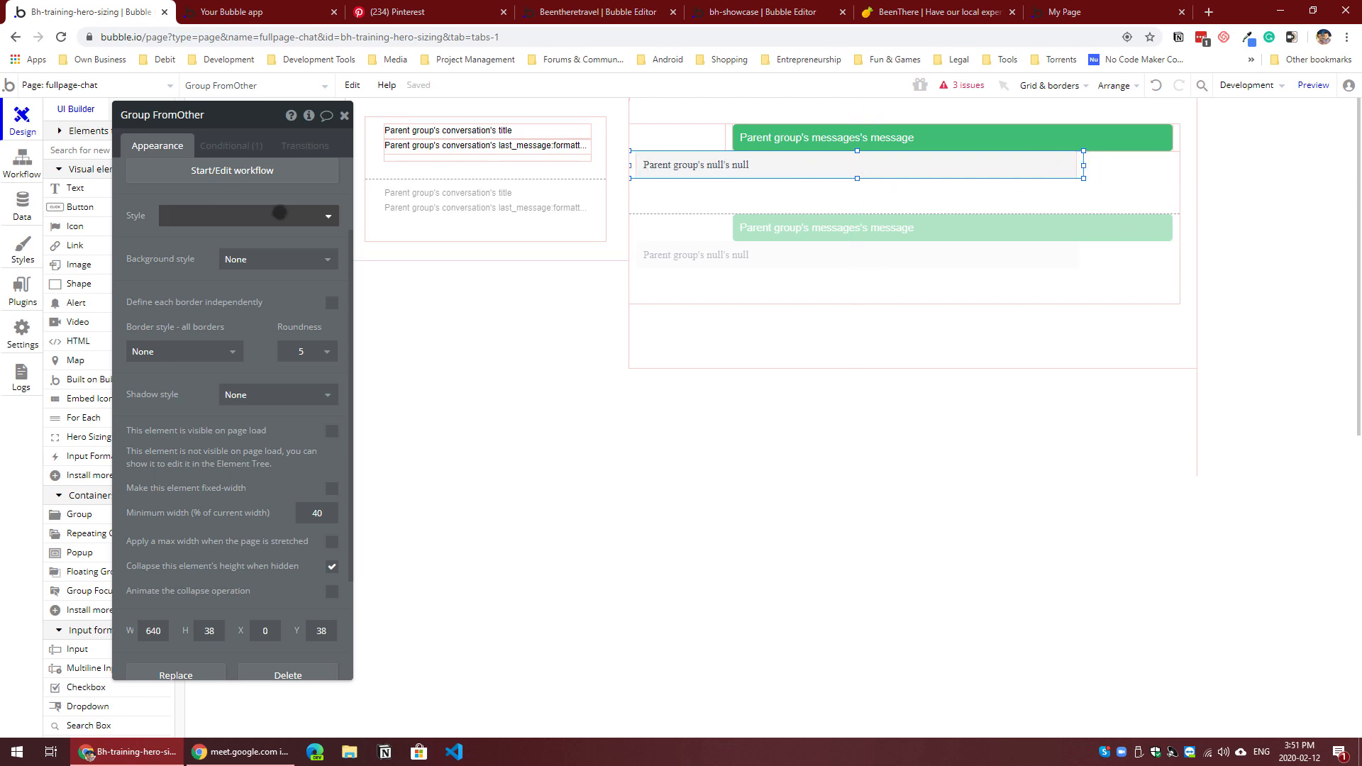
left_click(297, 180)
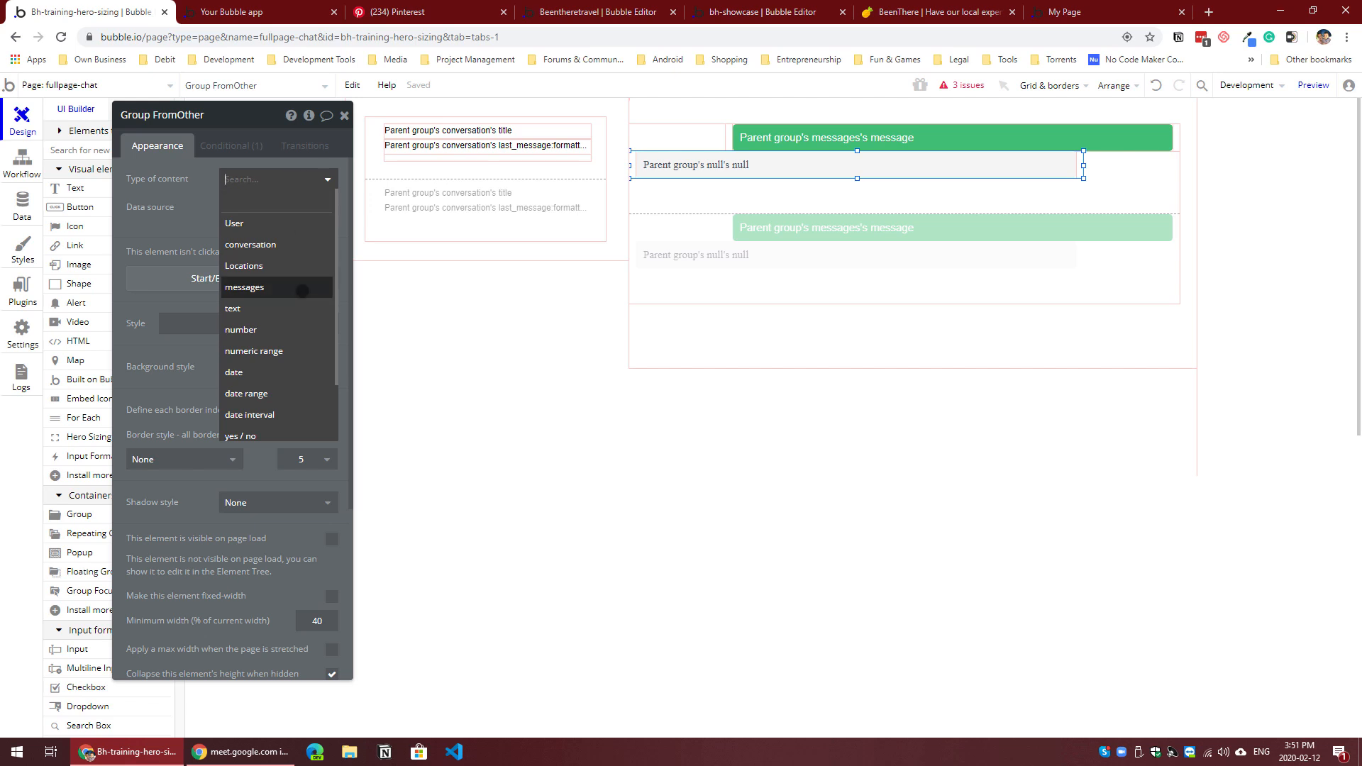
left_click(244, 286)
Step: Set the font of the message text in Group FromOther to Arial
left_click(699, 167)
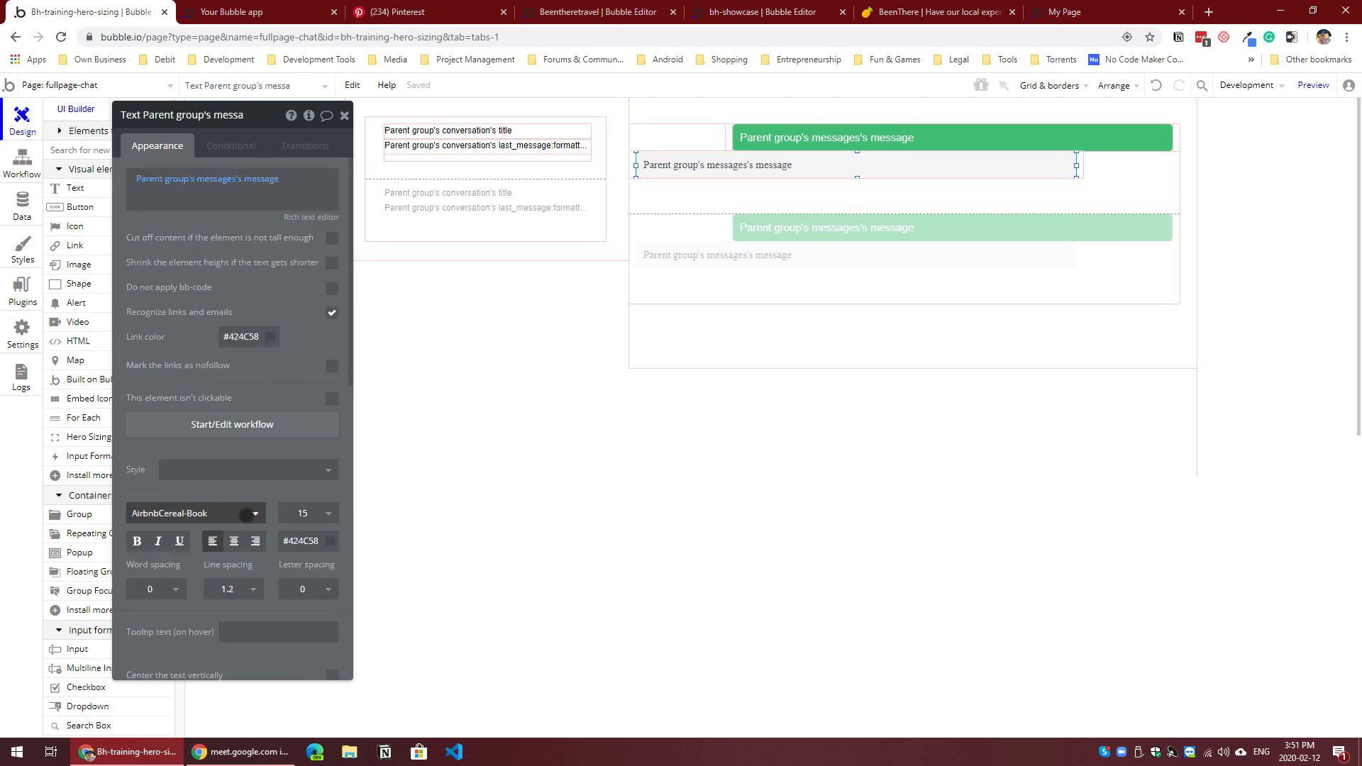
left_click(246, 515)
left_click(164, 534)
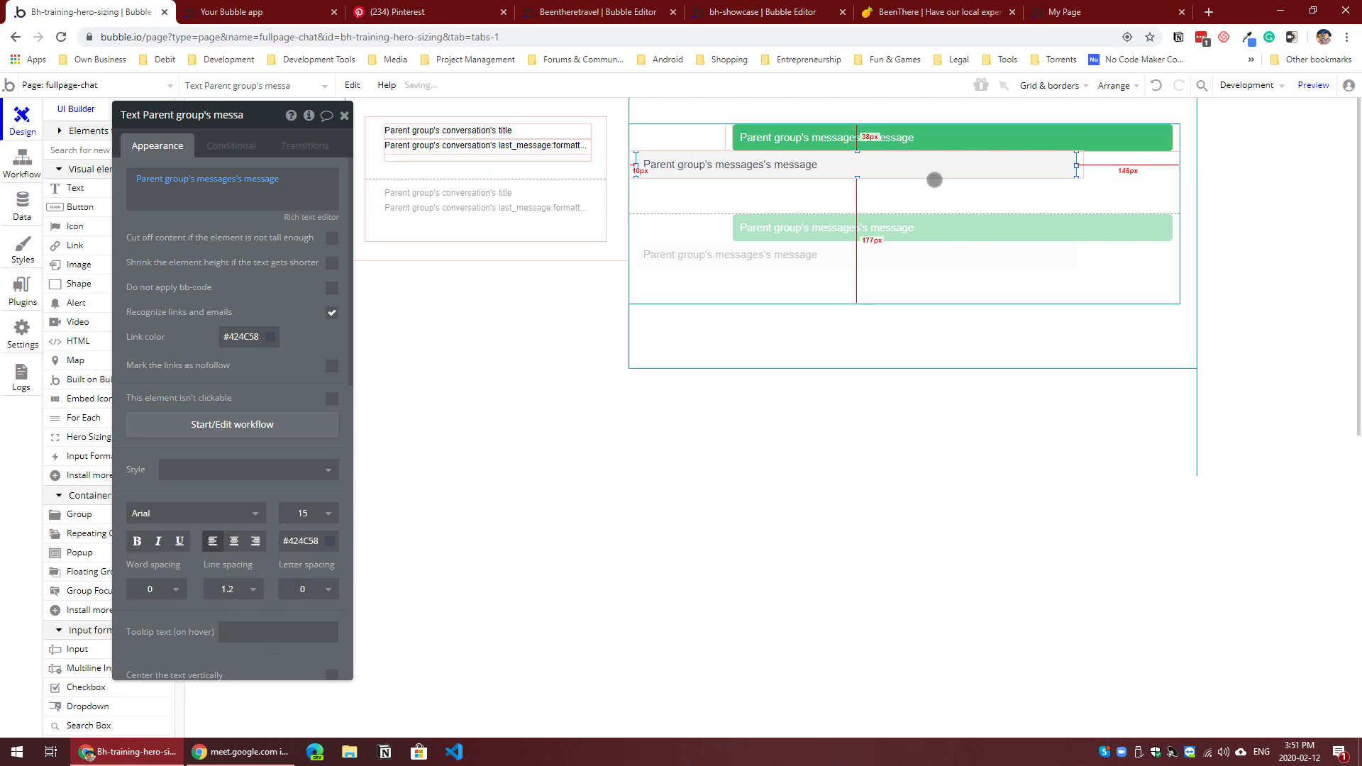
left_click(1079, 165)
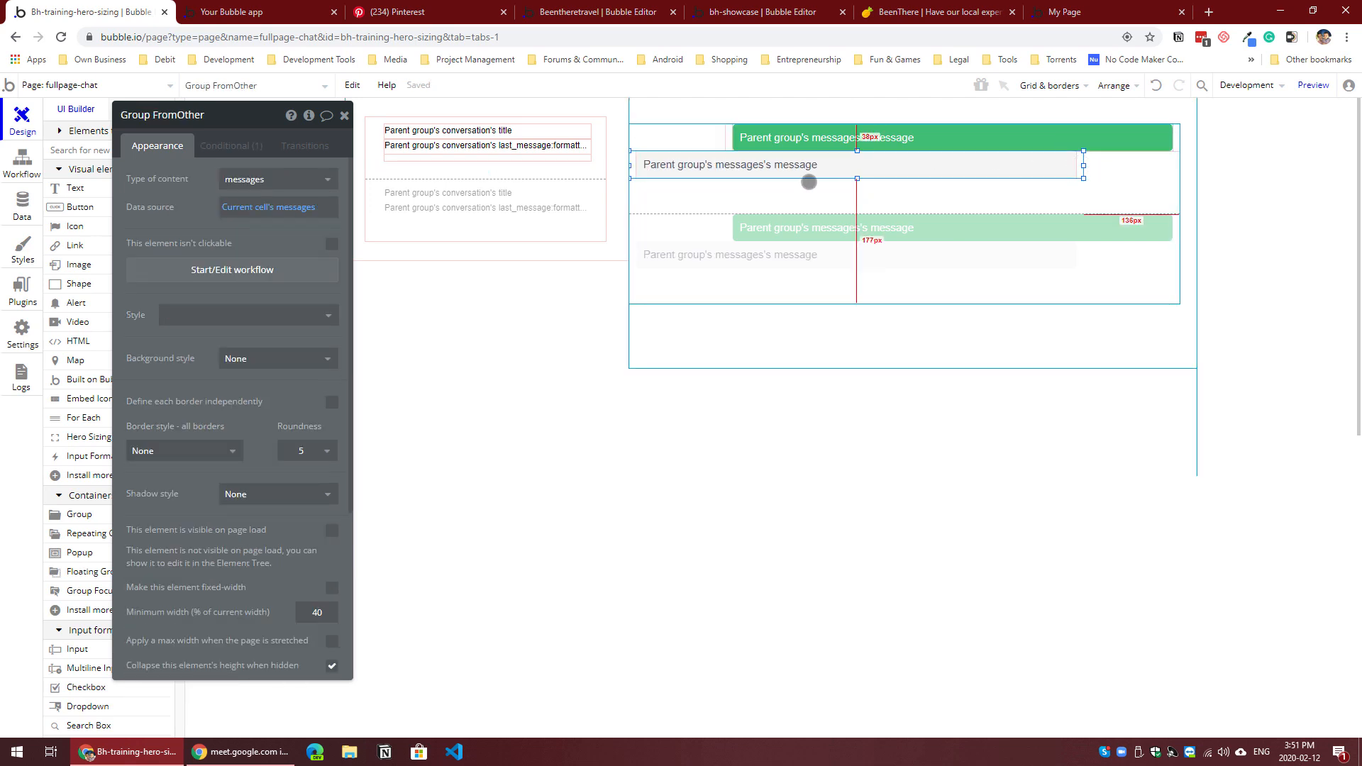
Step: Look up the ID attribute of the green message text in its properties
left_click(833, 140)
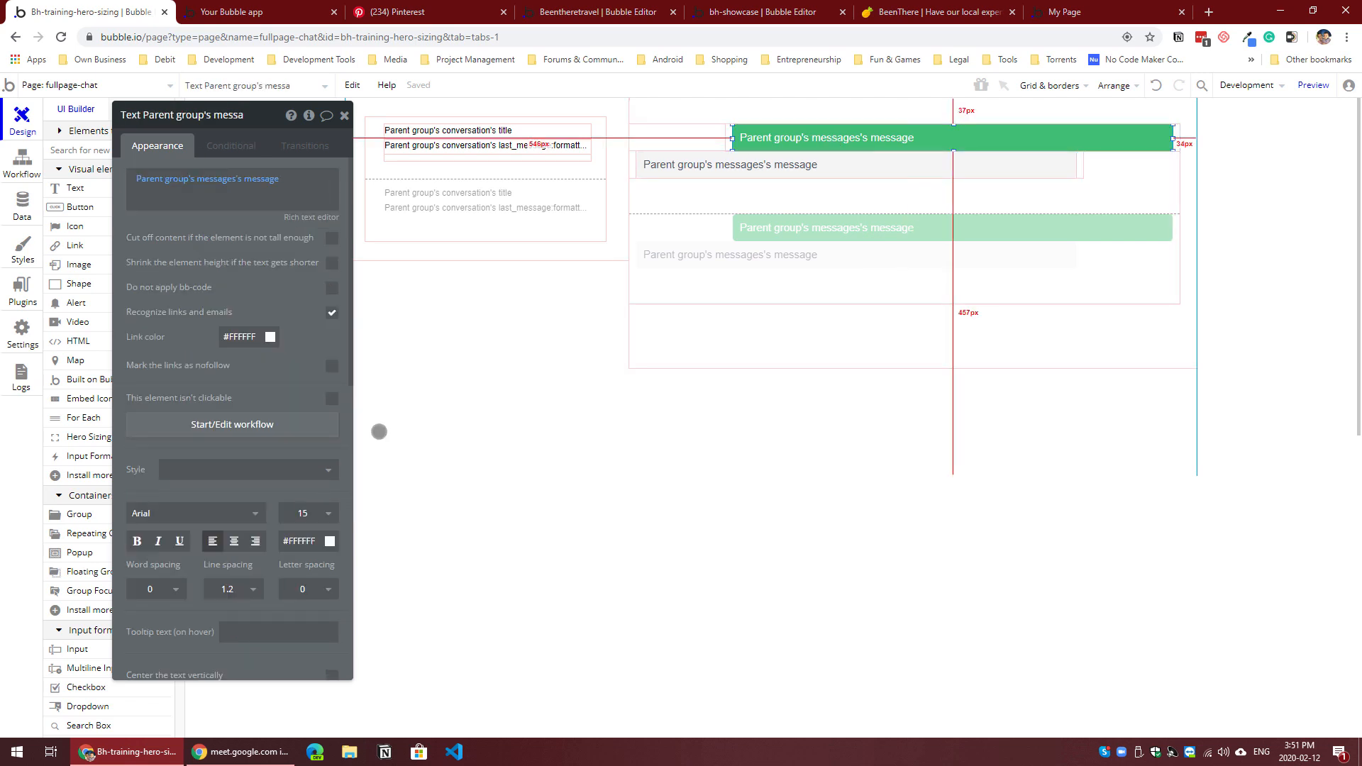
scroll(241, 397, "down", 3)
left_click_drag(181, 495, 488, 443)
scroll(488, 443, "down", 6)
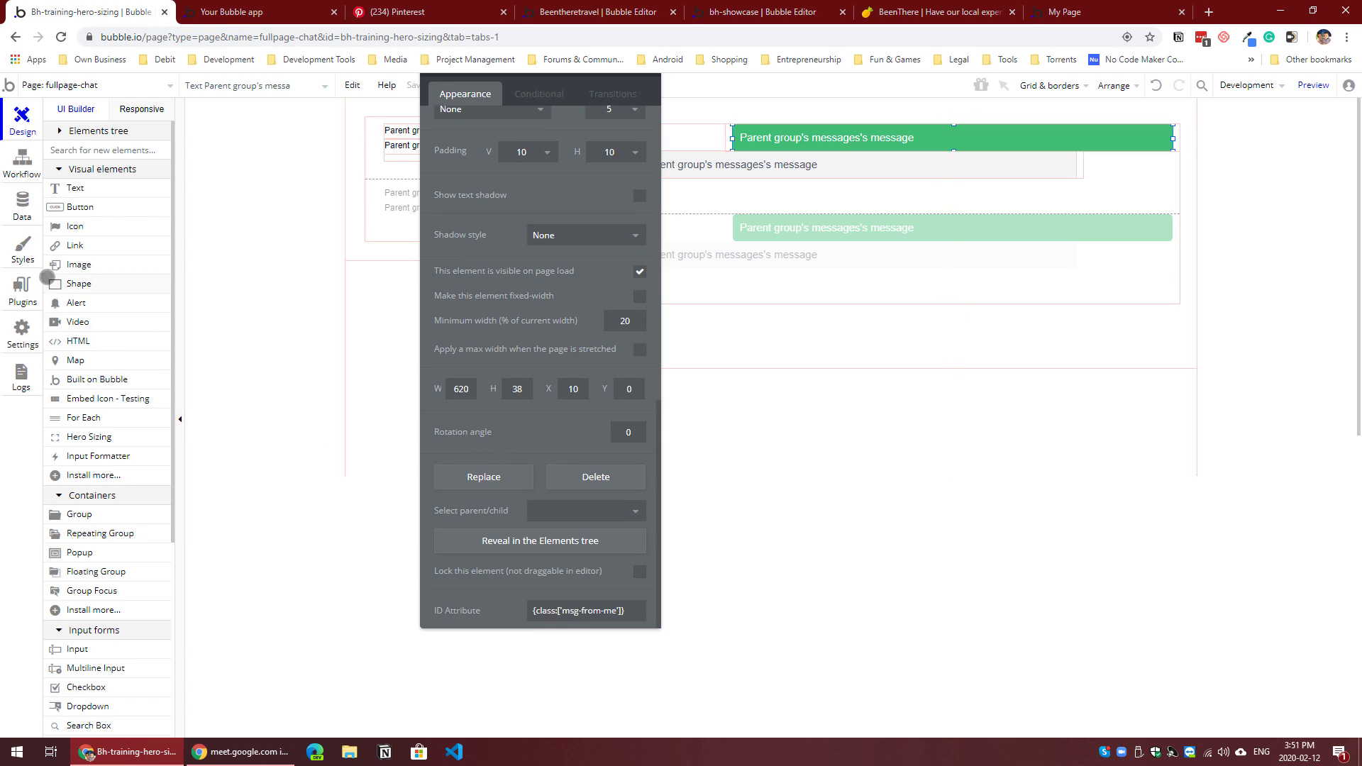
Step: Find the Classify plugin in the plugin library and install it in the app
left_click(17, 296)
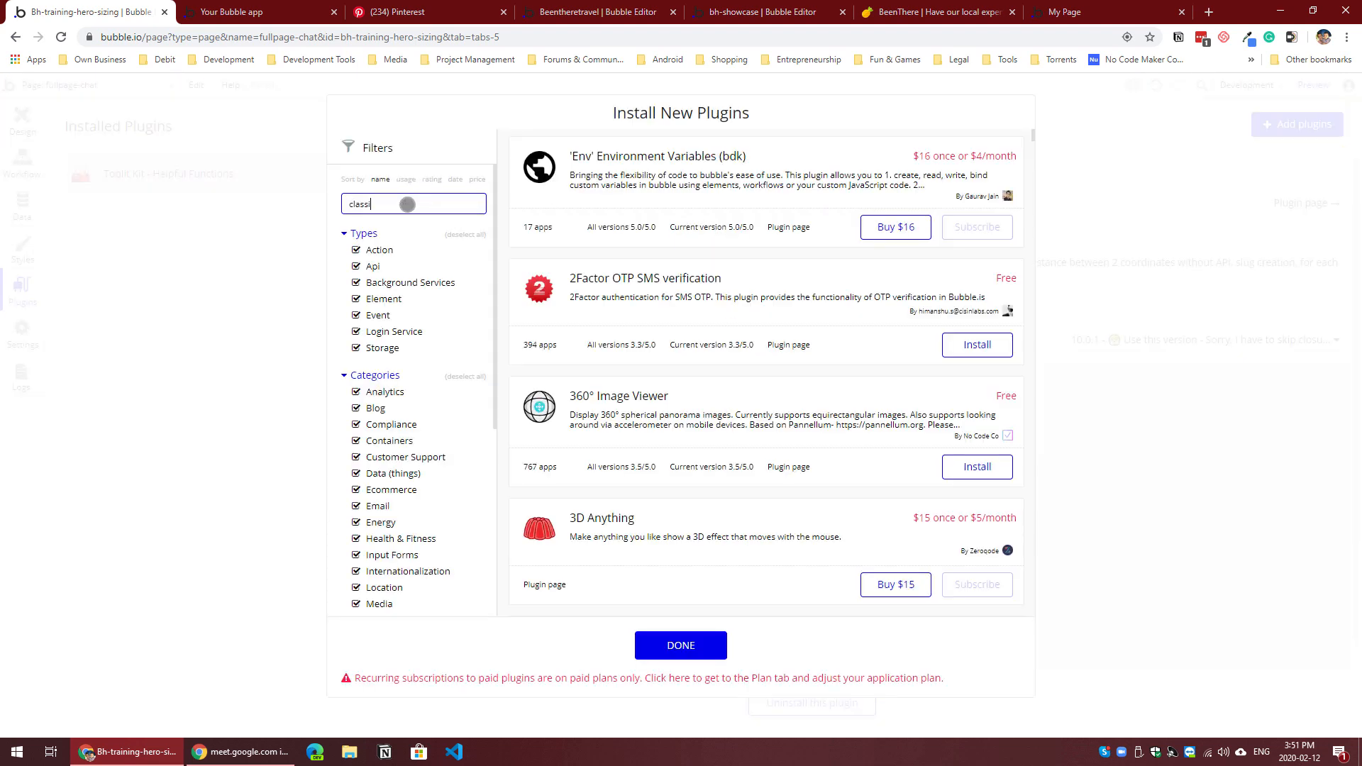
left_click(979, 227)
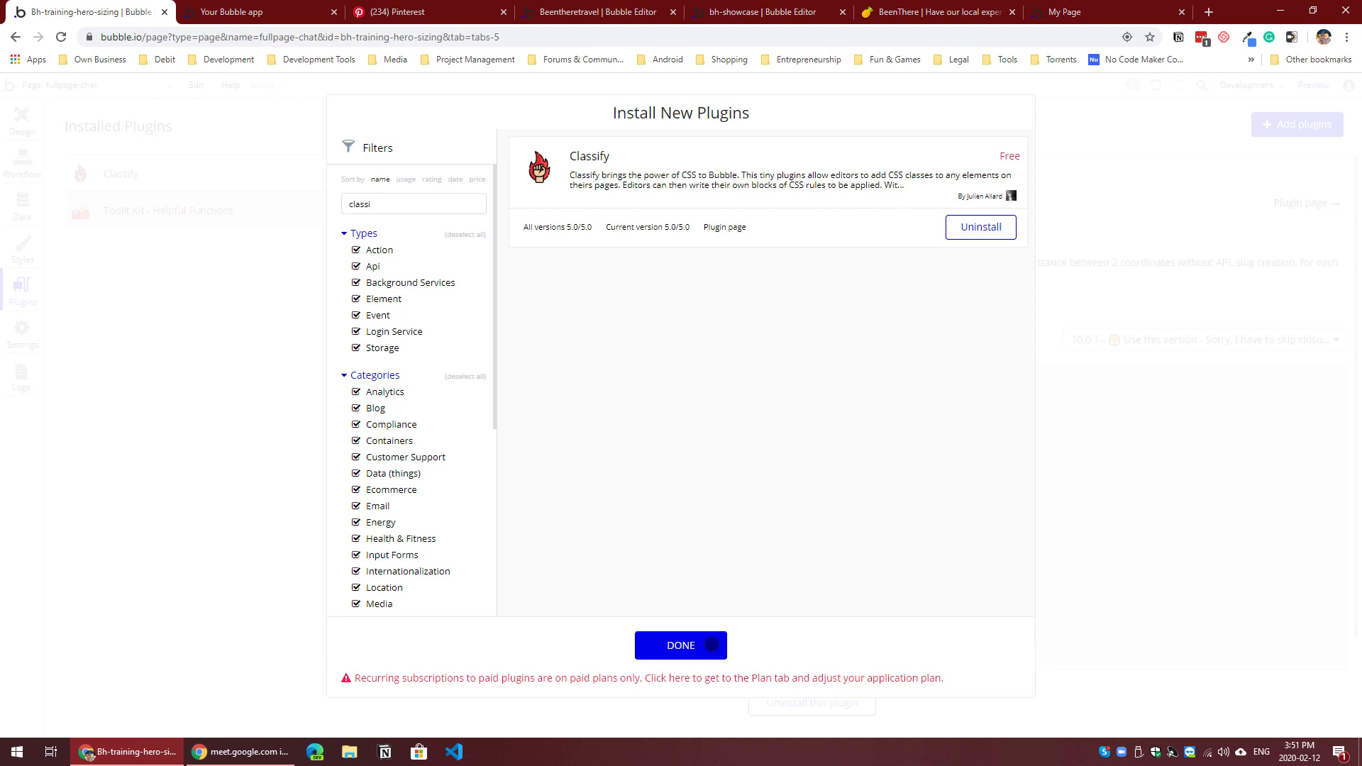
left_click(696, 640)
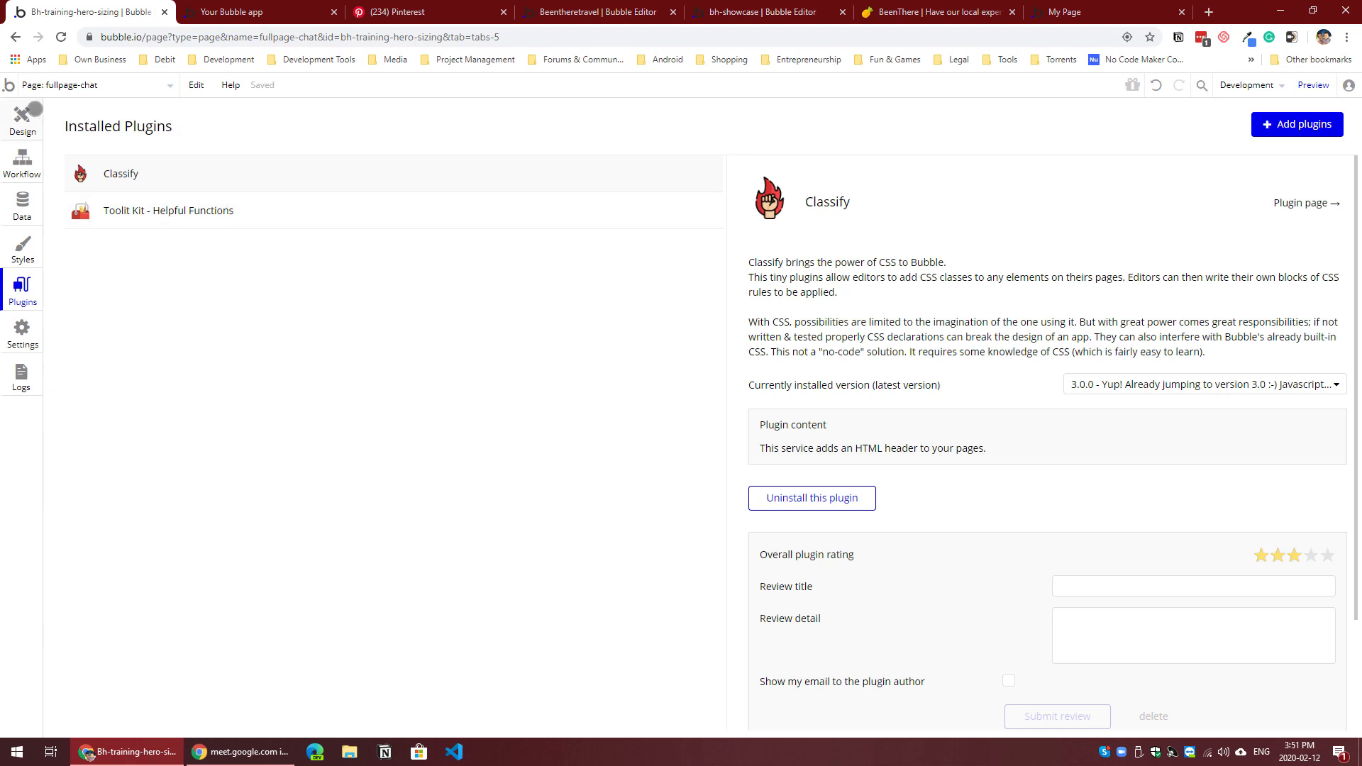
Step: Return to the page design, review the class given in the green message text's ID attribute, and reload the preview page
left_click(23, 113)
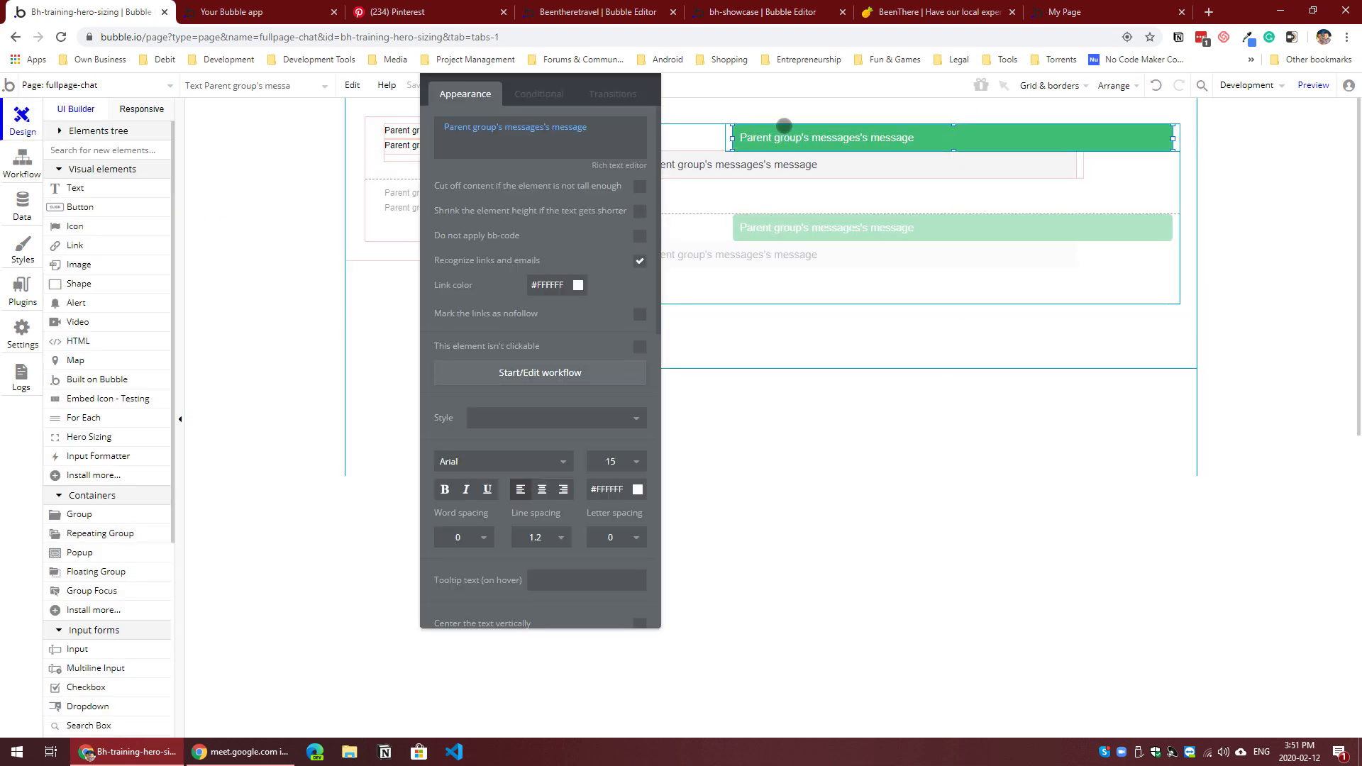
scroll(554, 546, "down", 8)
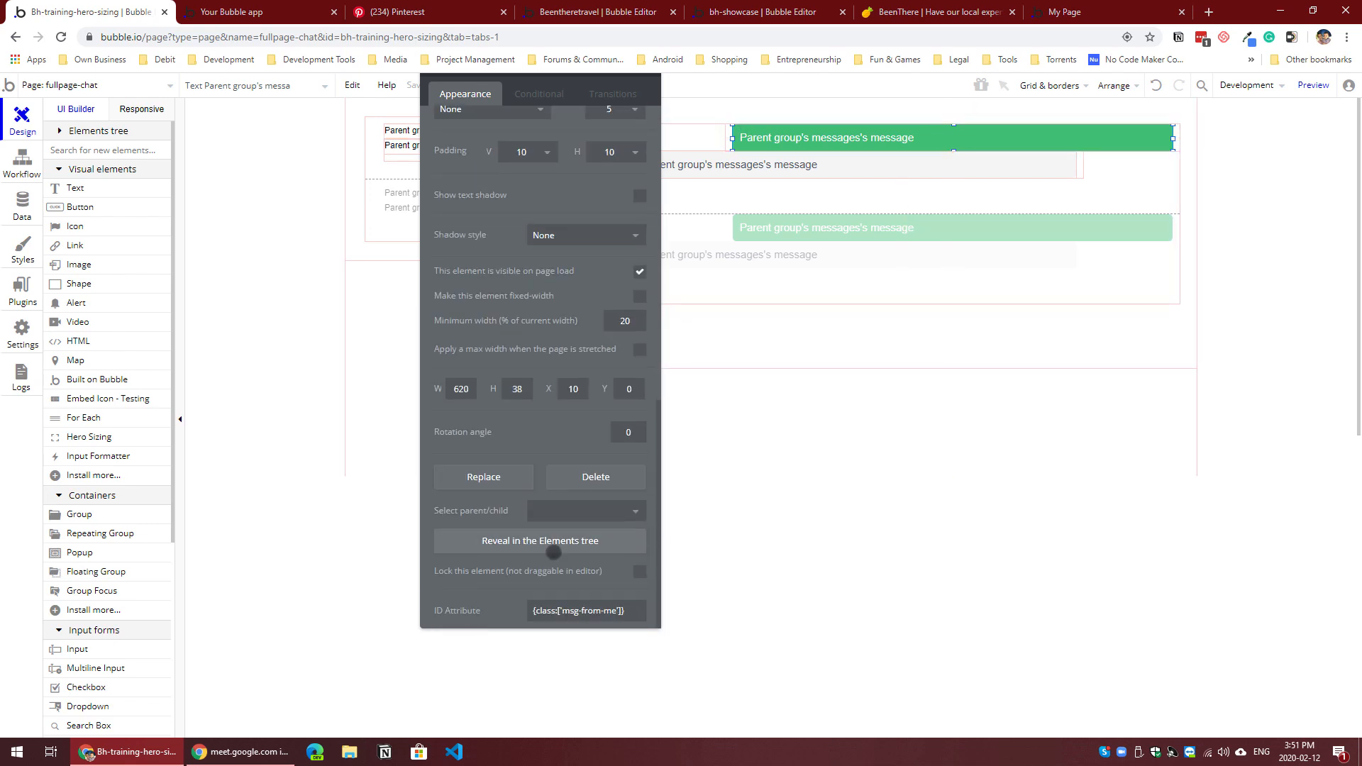
left_click(529, 611)
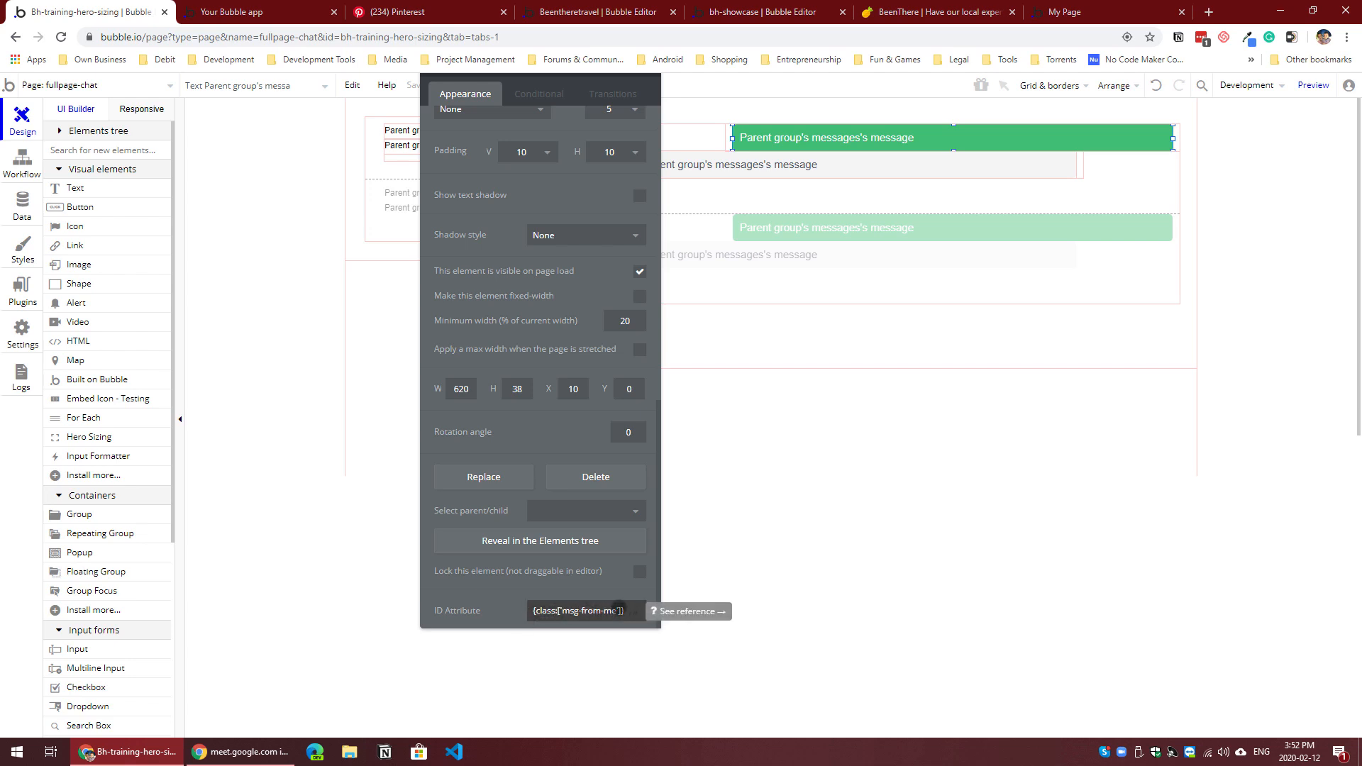
left_click(852, 138)
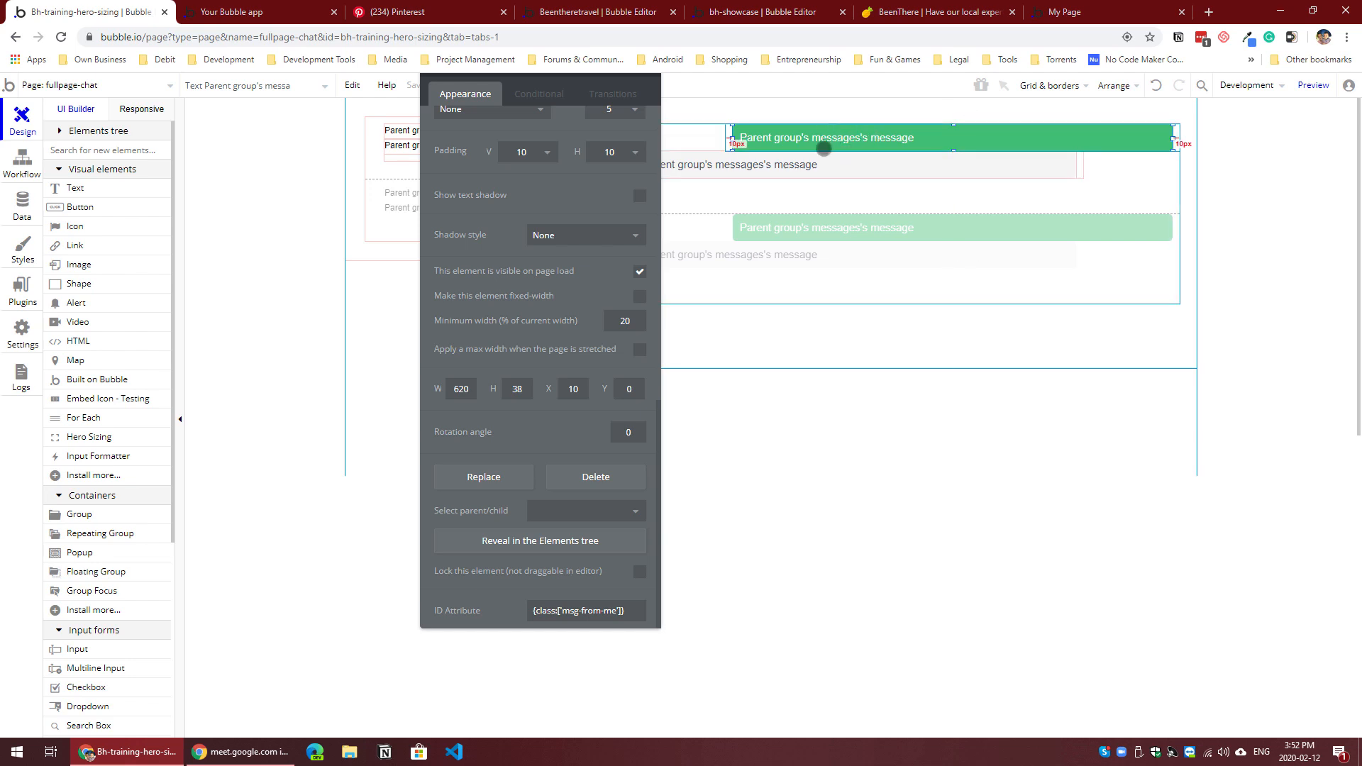
left_click(255, 12)
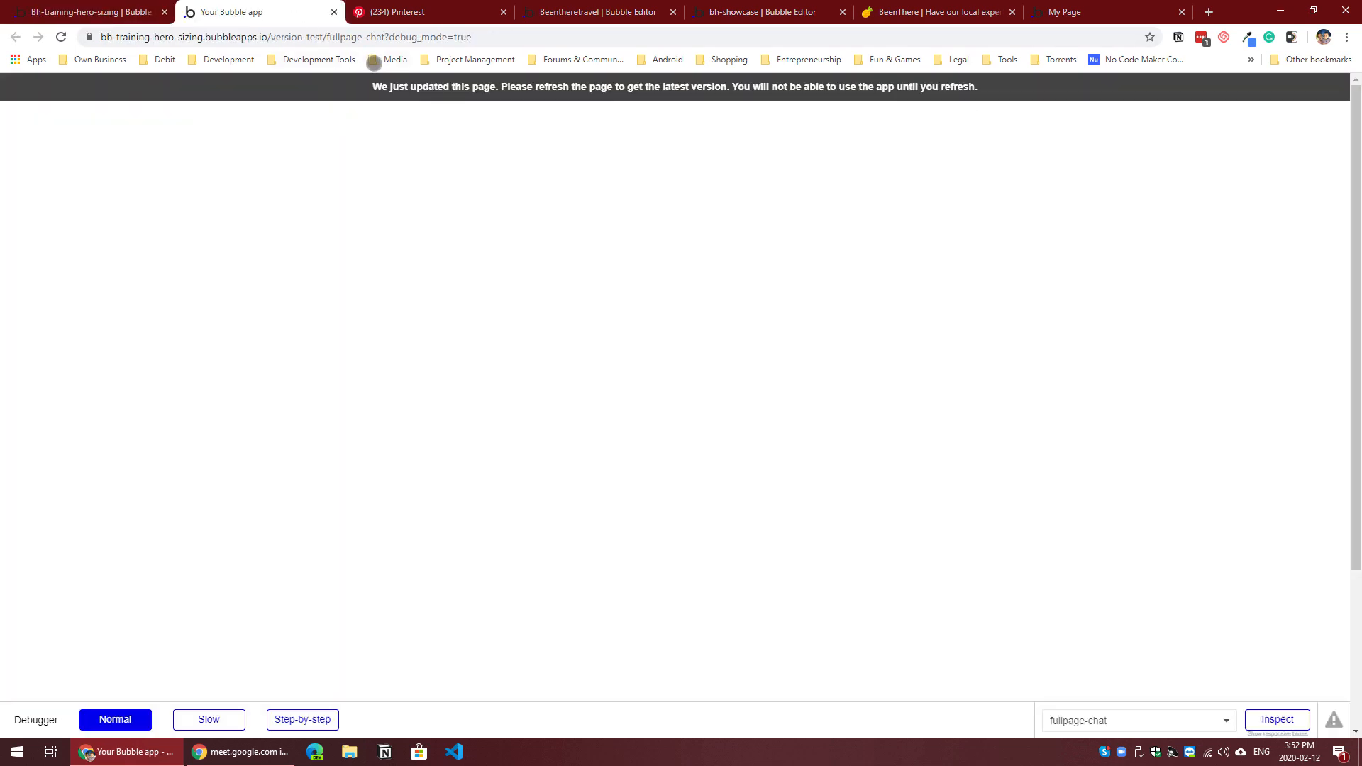
left_click(100, 12)
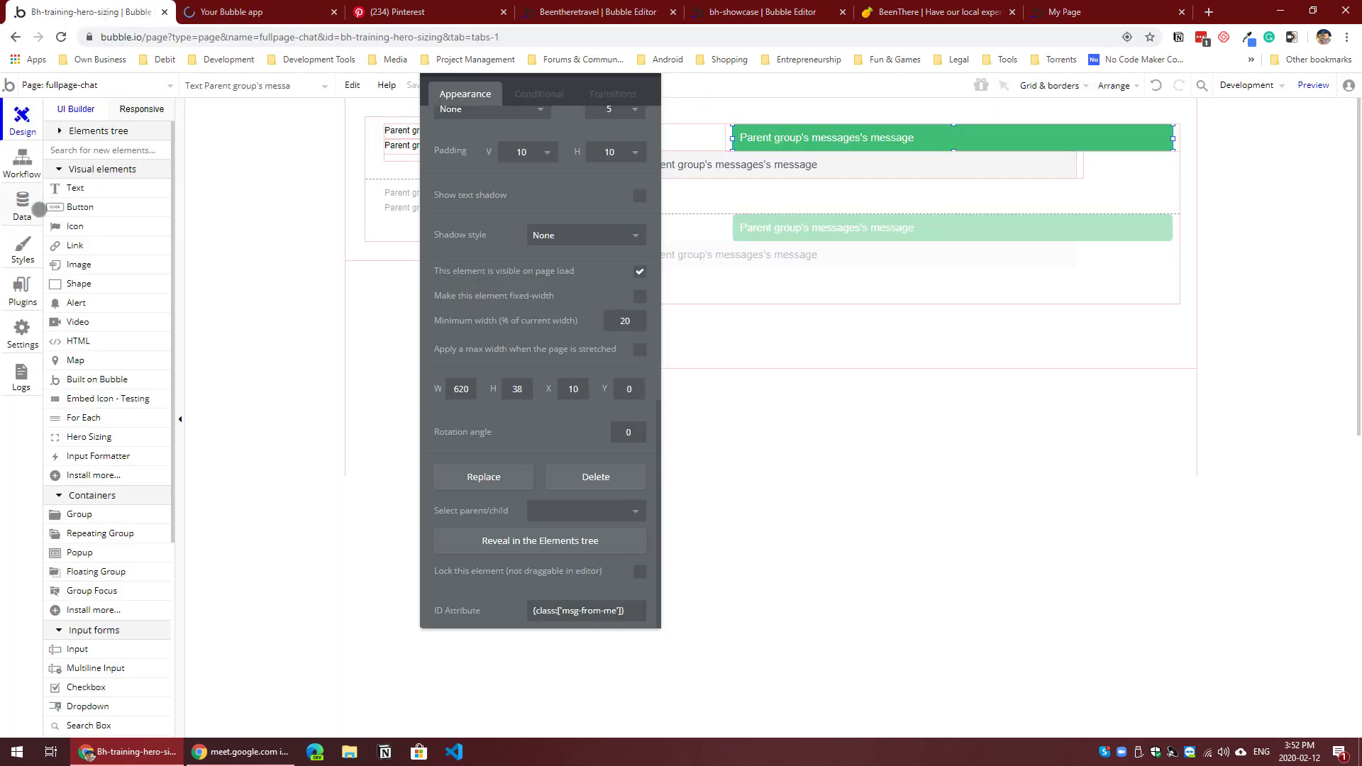
Step: Start a new messages entry in the app data and make title the primary display field for conversation
left_click(22, 202)
left_click(177, 315)
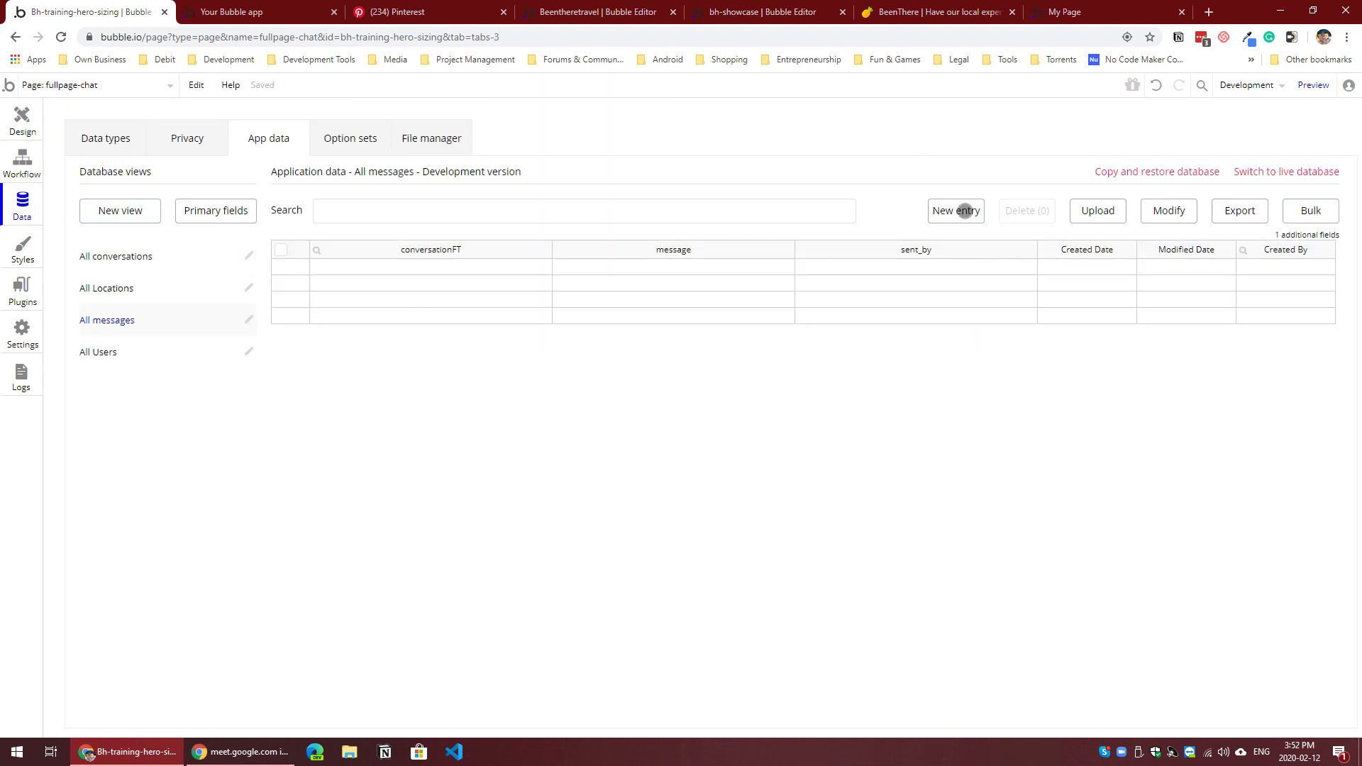
left_click(965, 211)
left_click(243, 187)
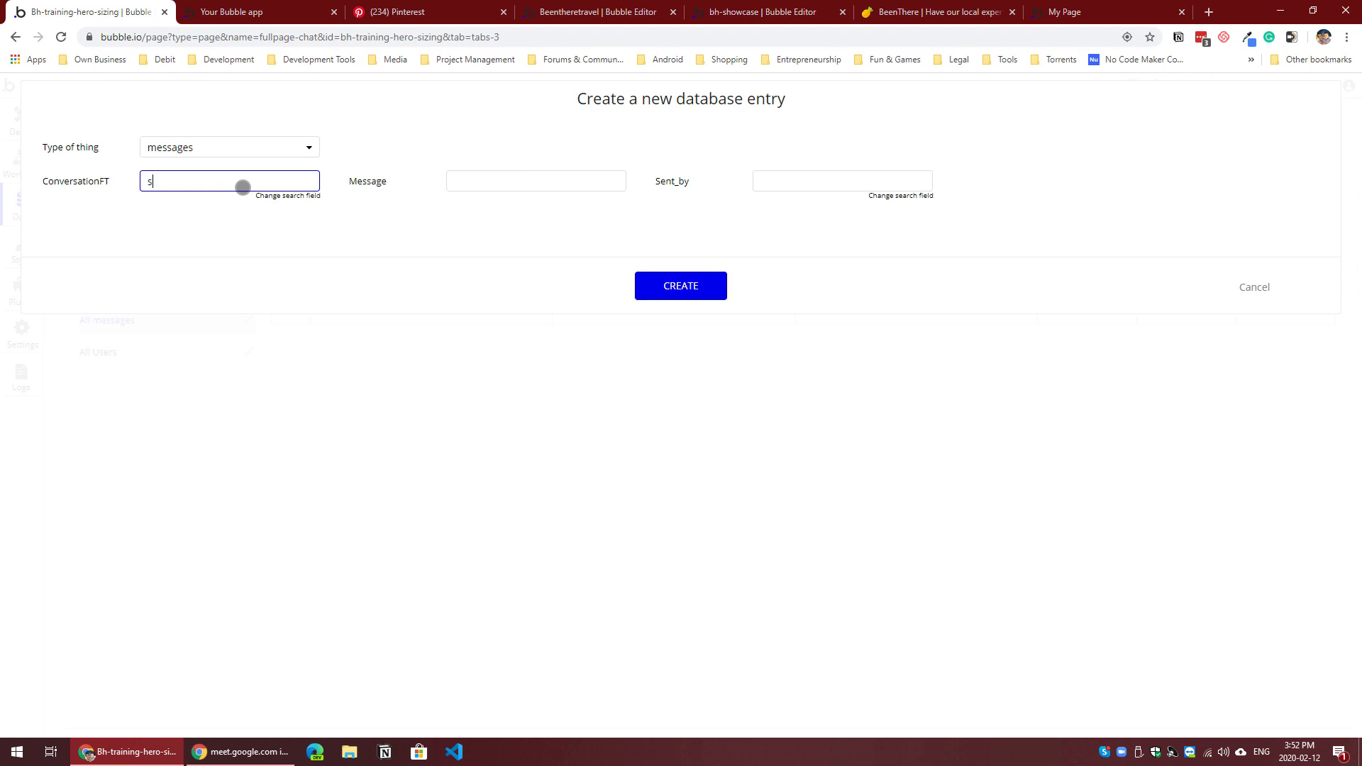
type("su")
left_click(289, 196)
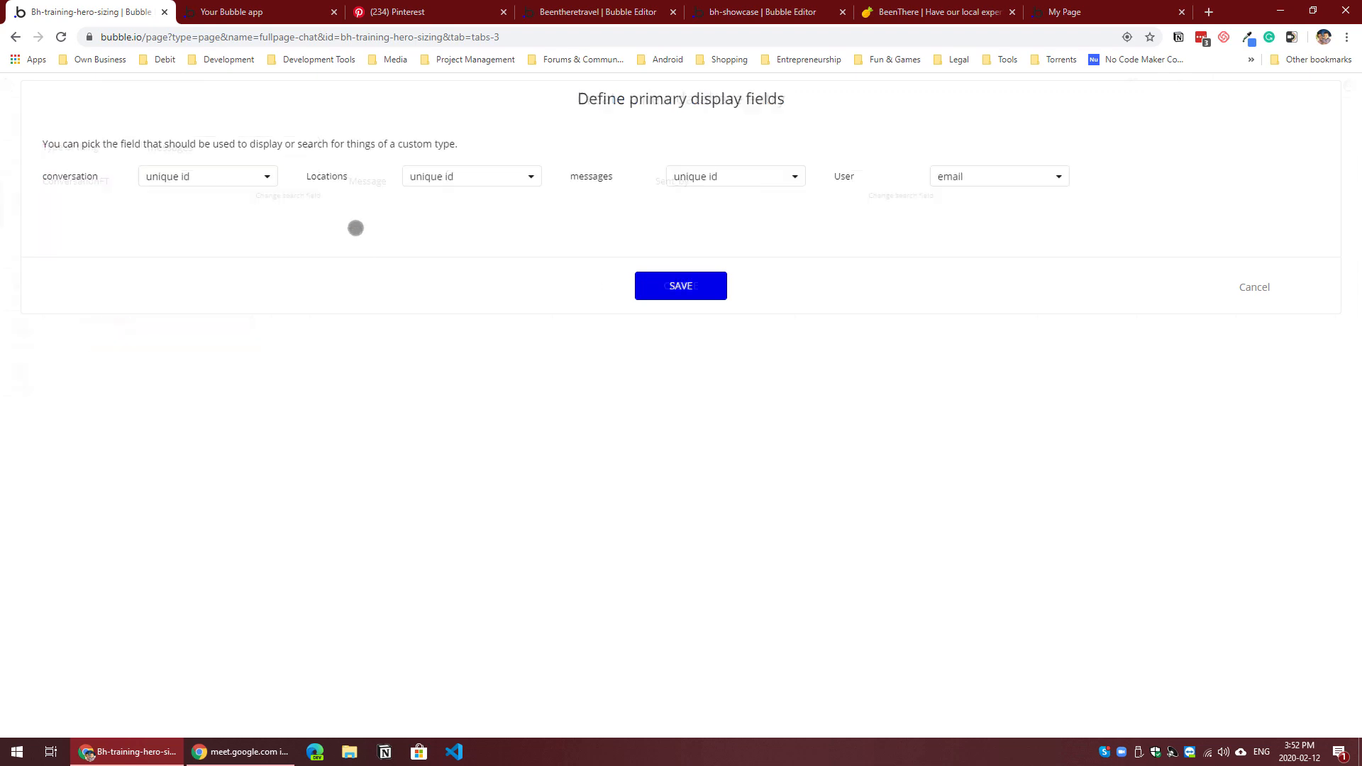
left_click(210, 168)
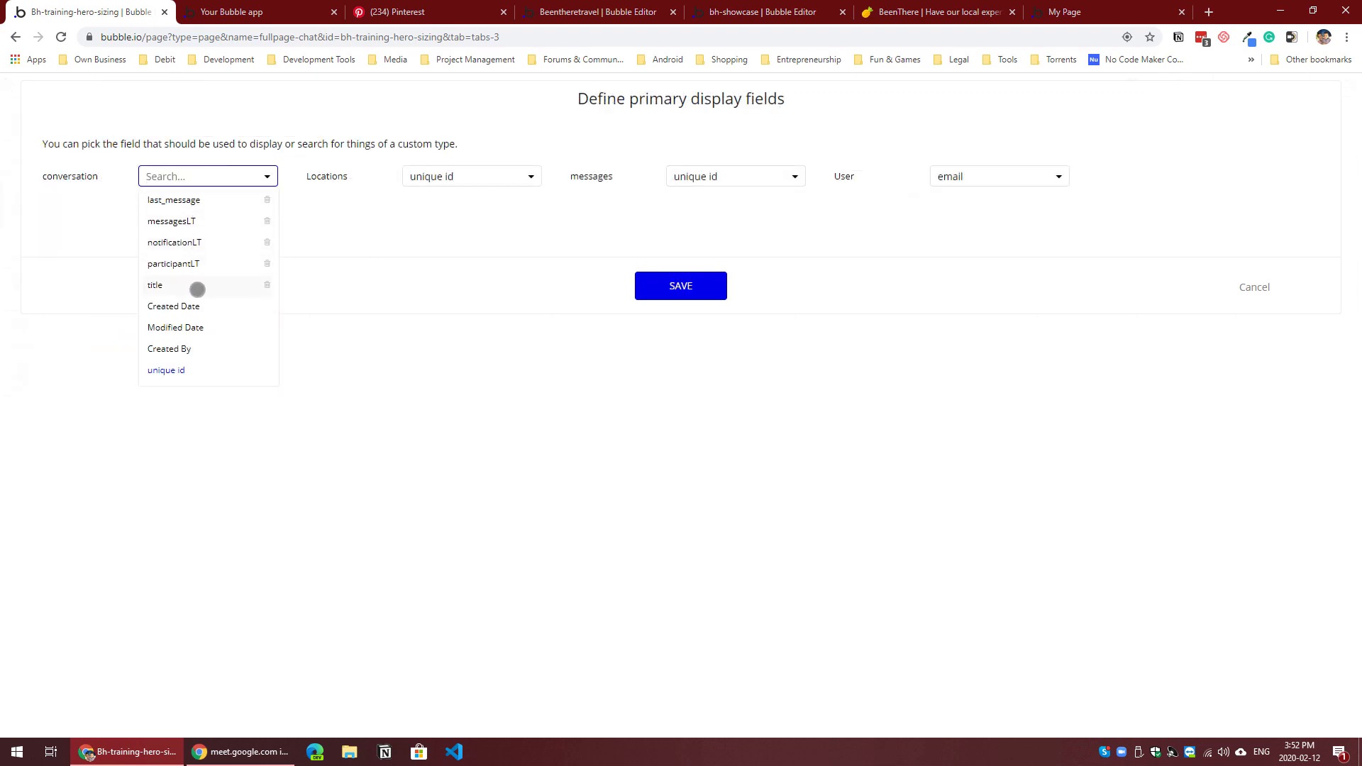
left_click(196, 286)
left_click(679, 286)
Step: Link the new messages entry to the conversation Support Ticket #1
left_click(275, 187)
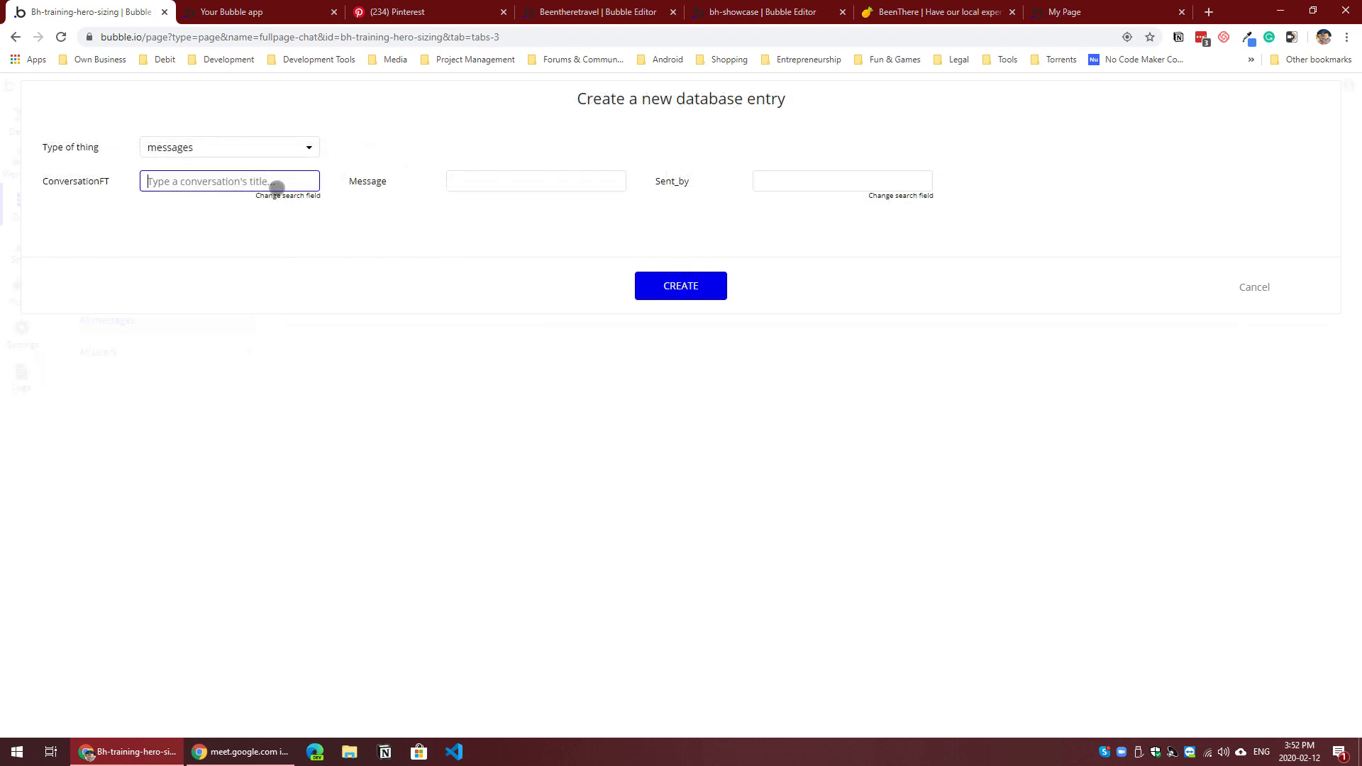
type("c")
type("o")
key("BackSpace")
key("BackSpace")
type("su")
left_click(258, 207)
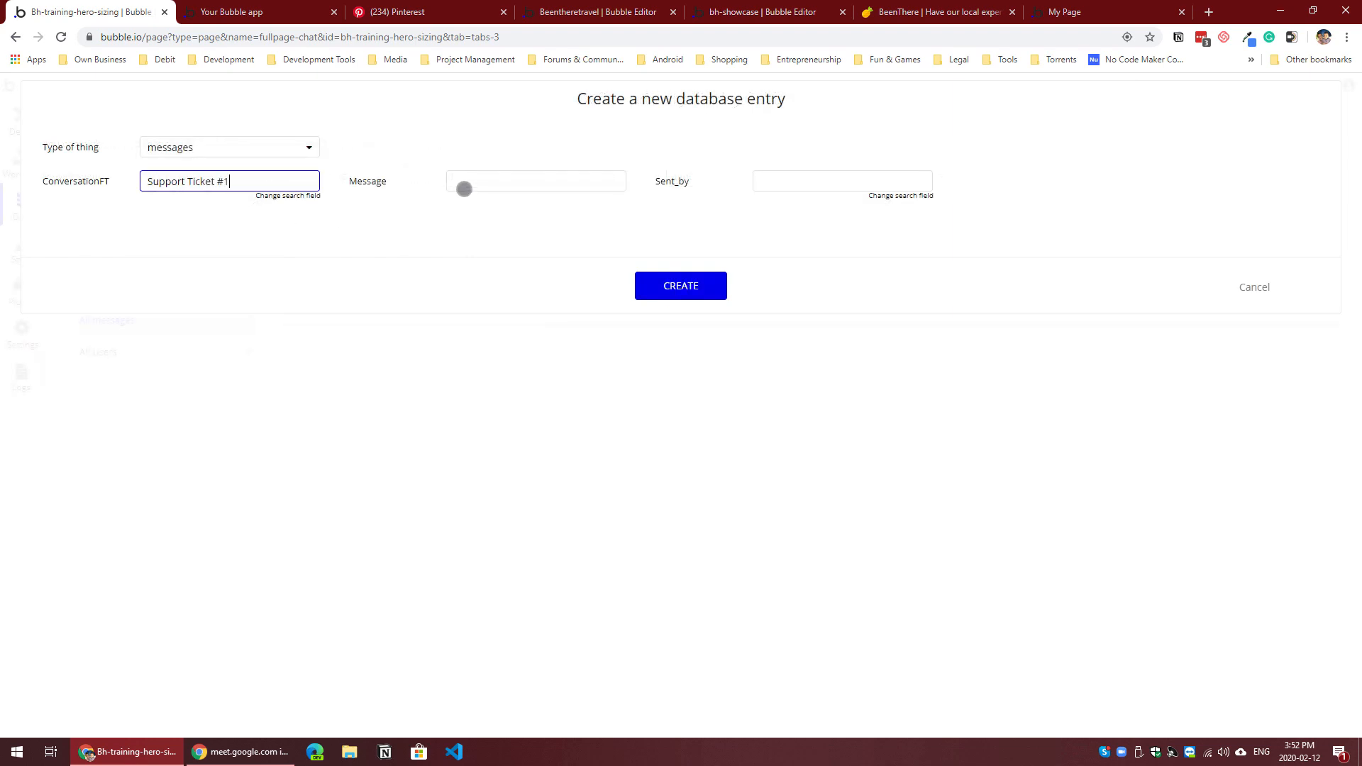
Step: Enter Hello as the message, choose the test user's e-mail as the sender, and create the entry
left_click(475, 186)
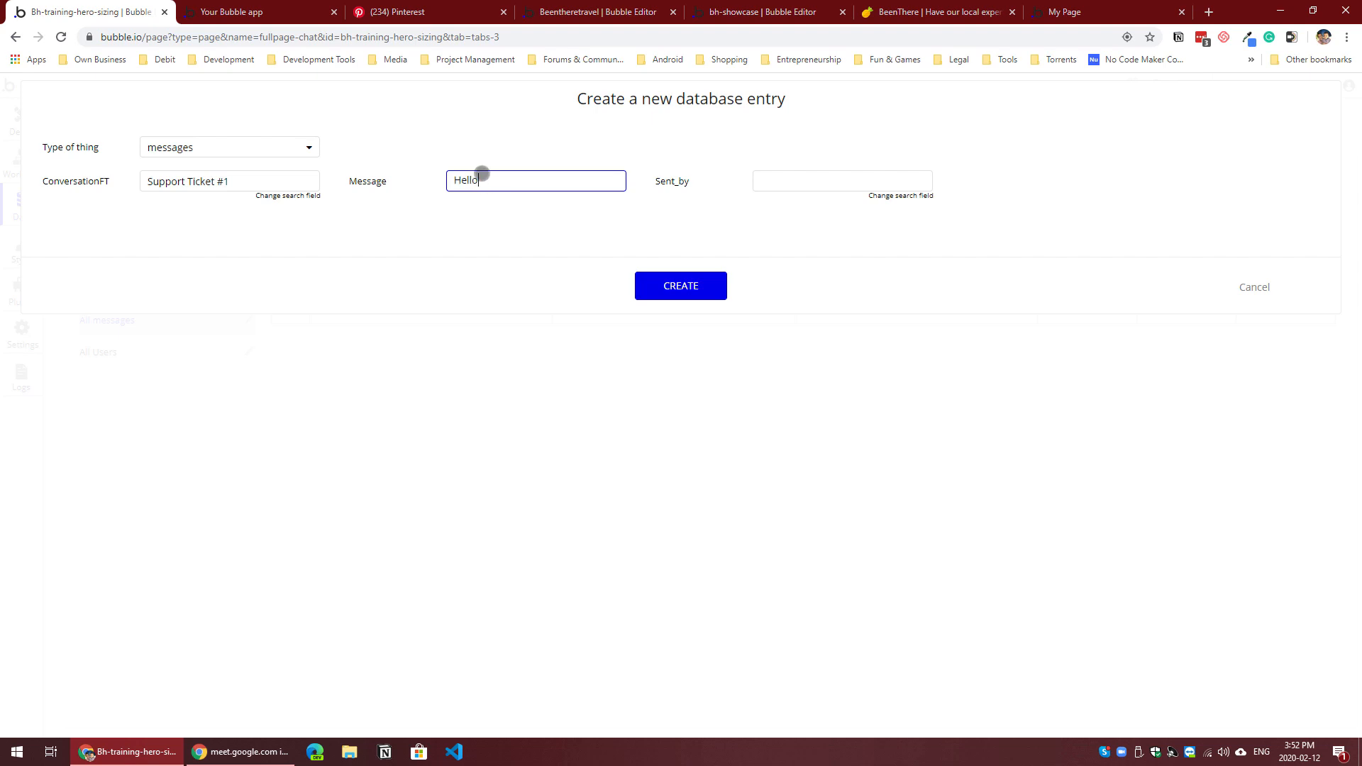
left_click(812, 174)
type("te")
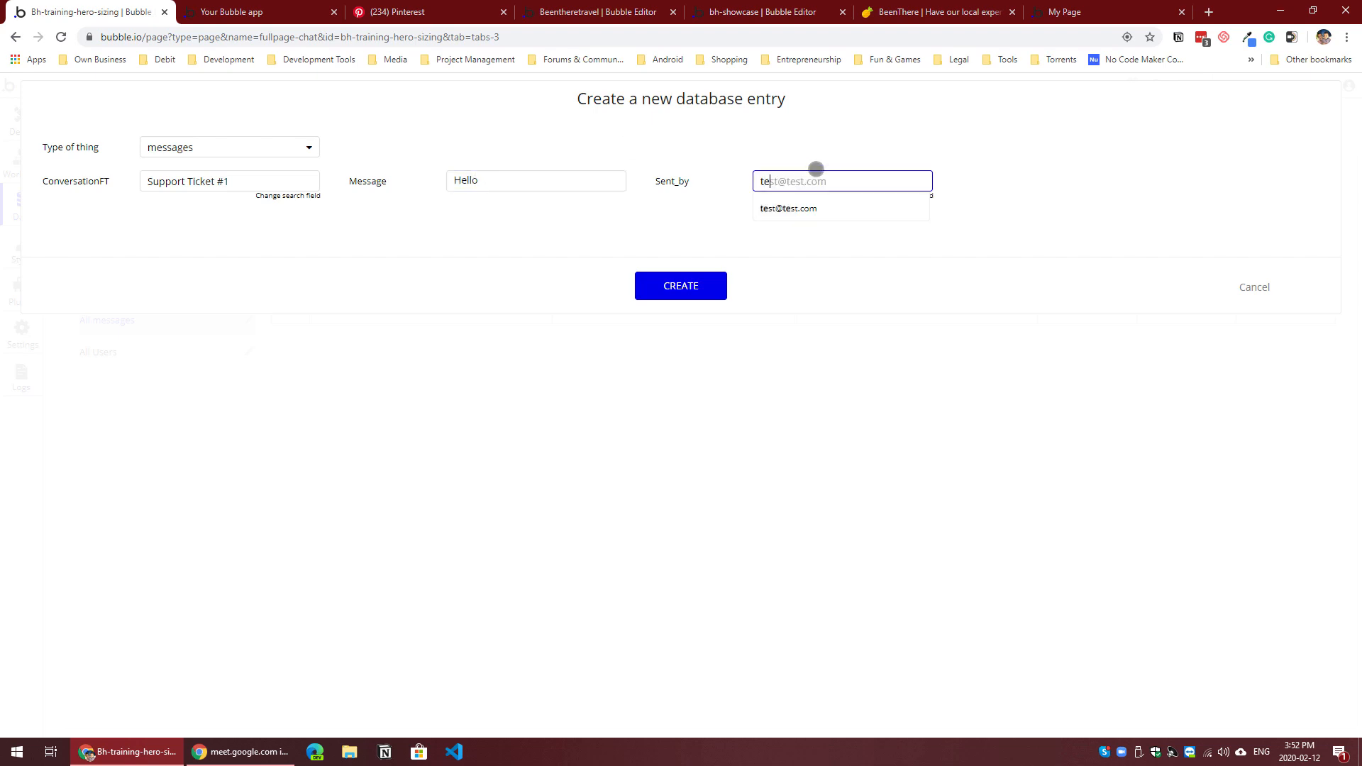
type("s")
left_click(815, 205)
left_click(661, 285)
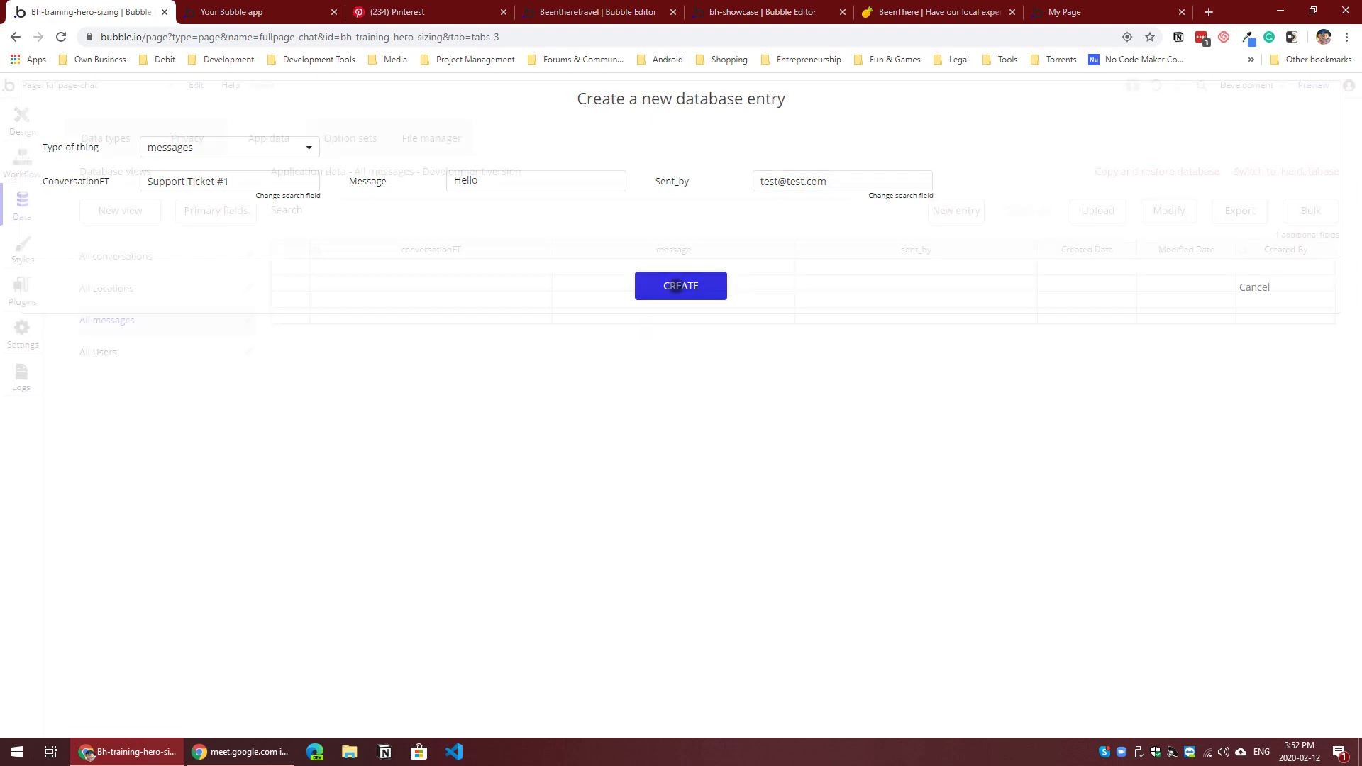
Step: Make message the primary display field for the messages data type
left_click(217, 211)
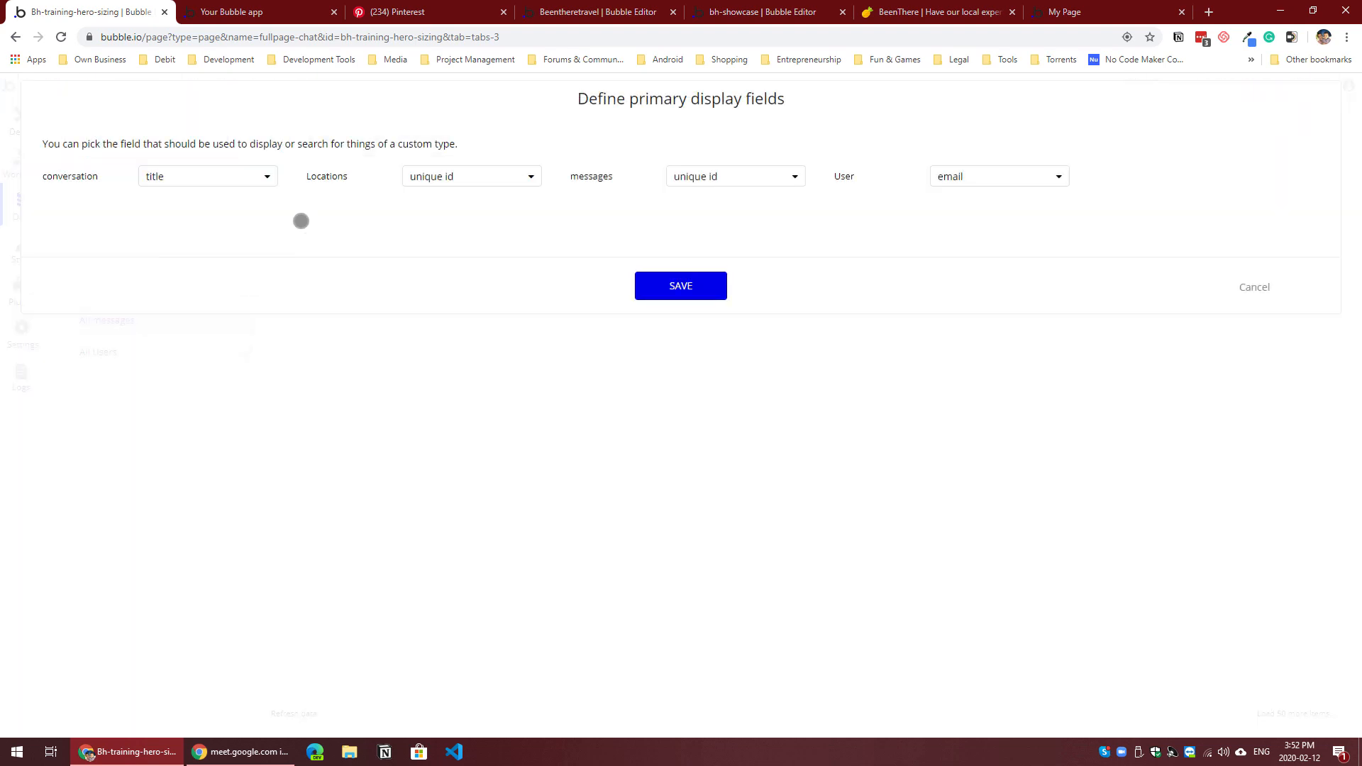
left_click(753, 177)
left_click(709, 217)
left_click(647, 282)
Step: Add the Hello message to the MessagesLT list of the Support Ticket #1 conversation and save the entry
left_click(194, 261)
left_click(298, 266)
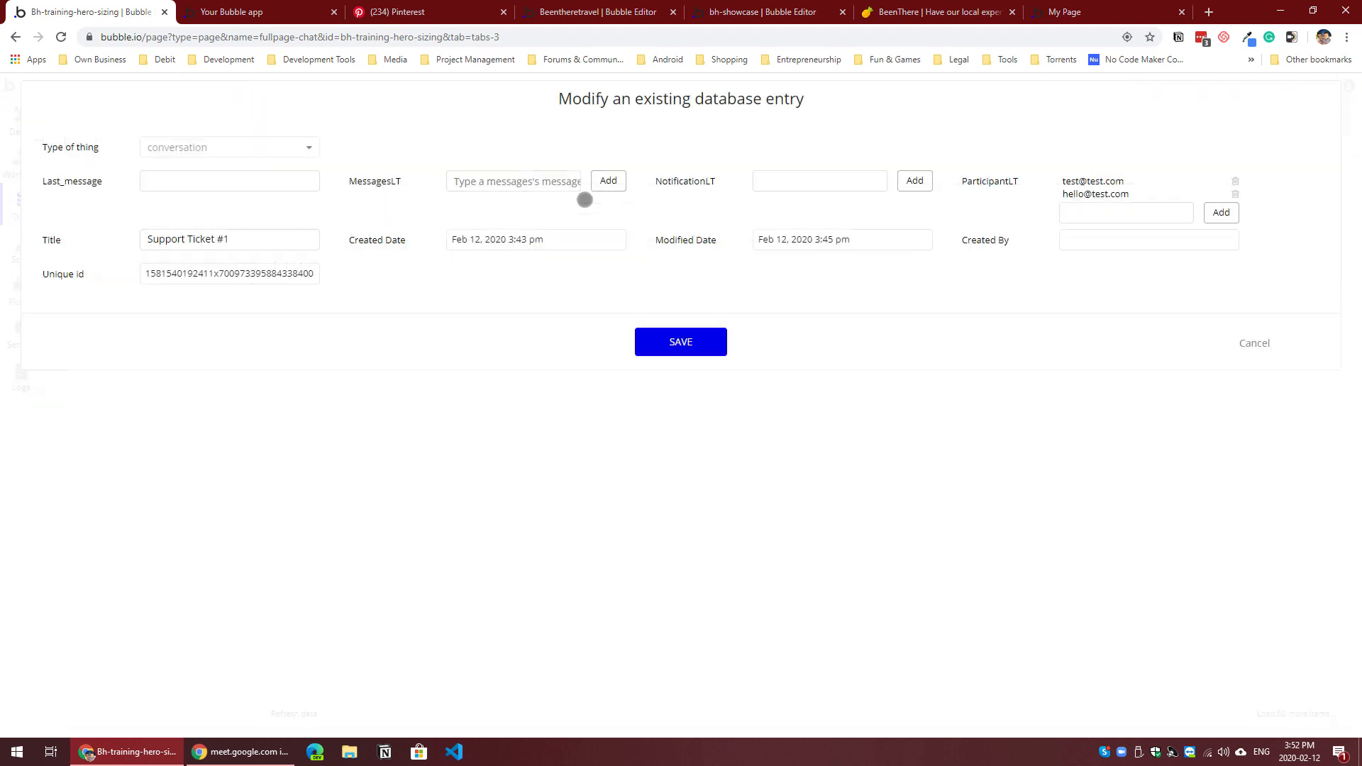
left_click(501, 181)
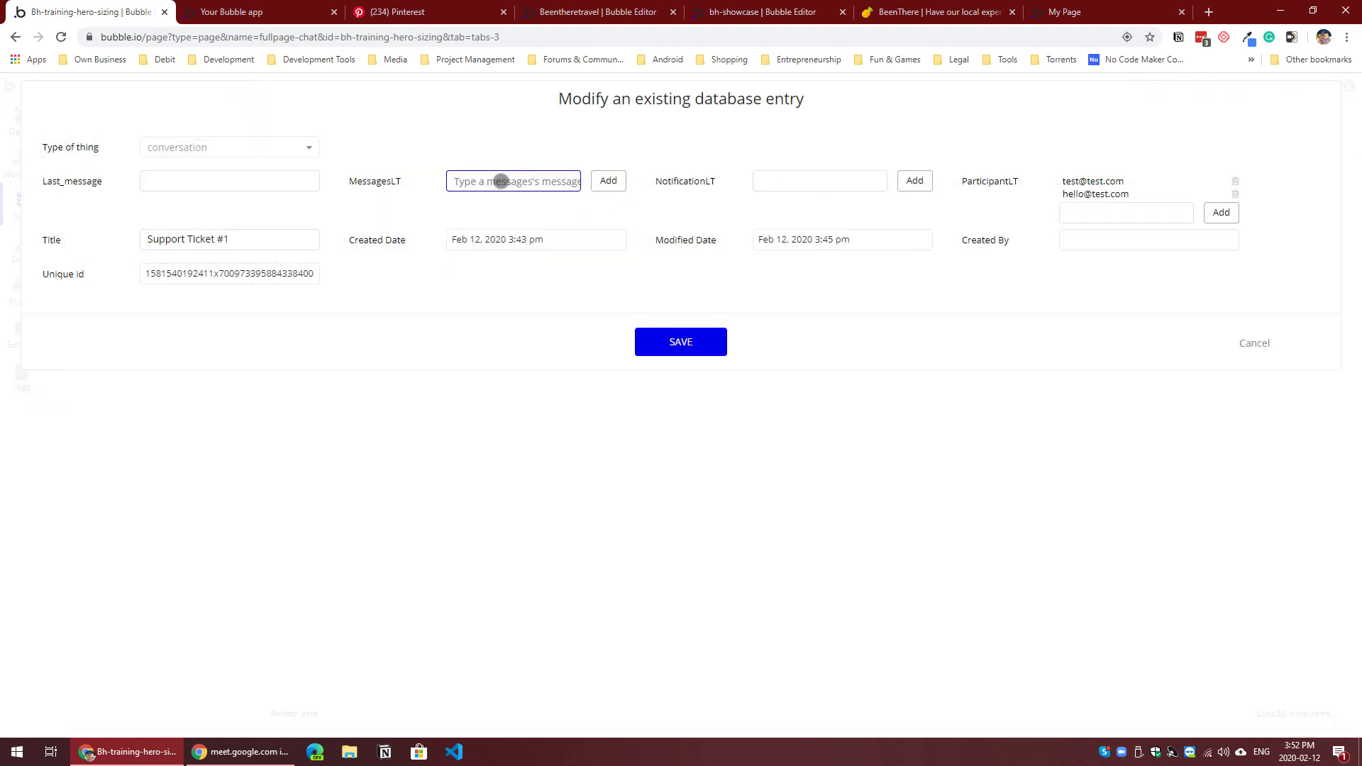
type("hello")
left_click(533, 203)
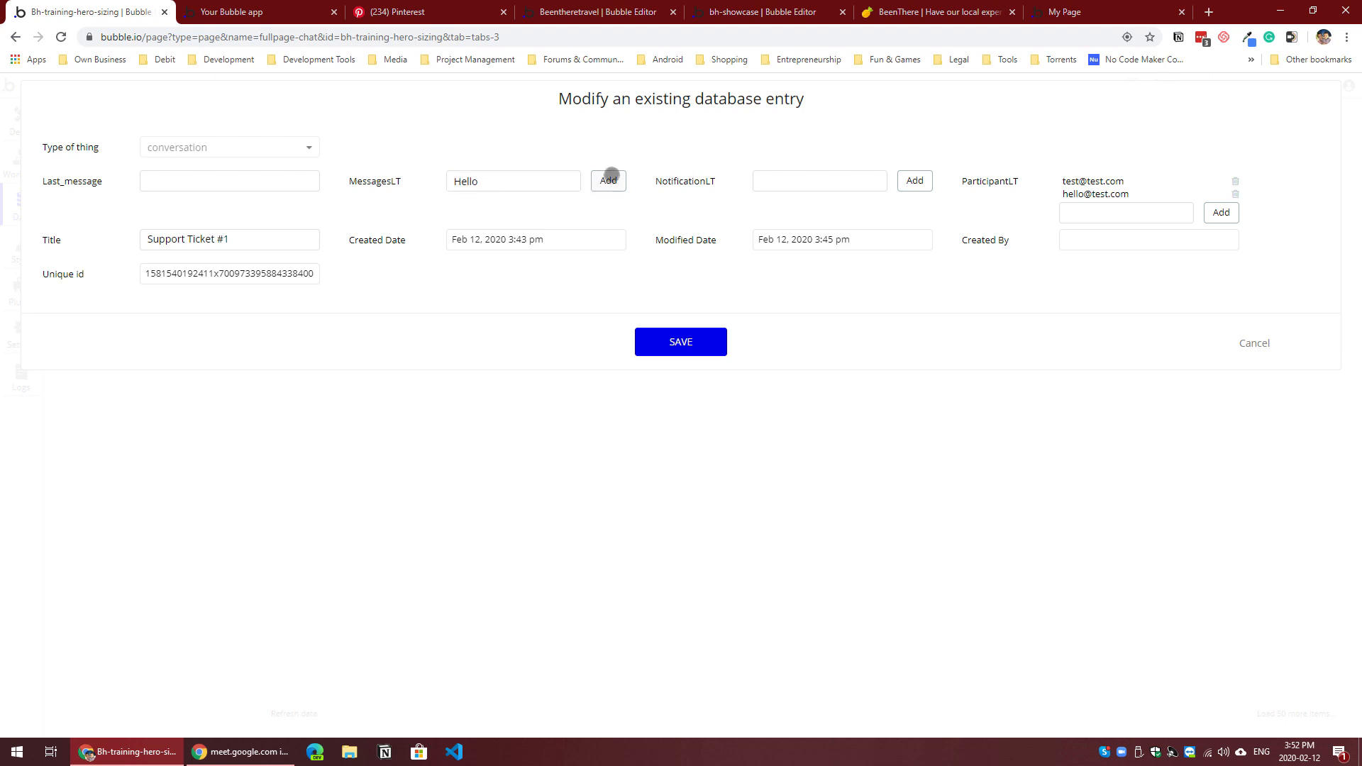
left_click(608, 180)
left_click(691, 346)
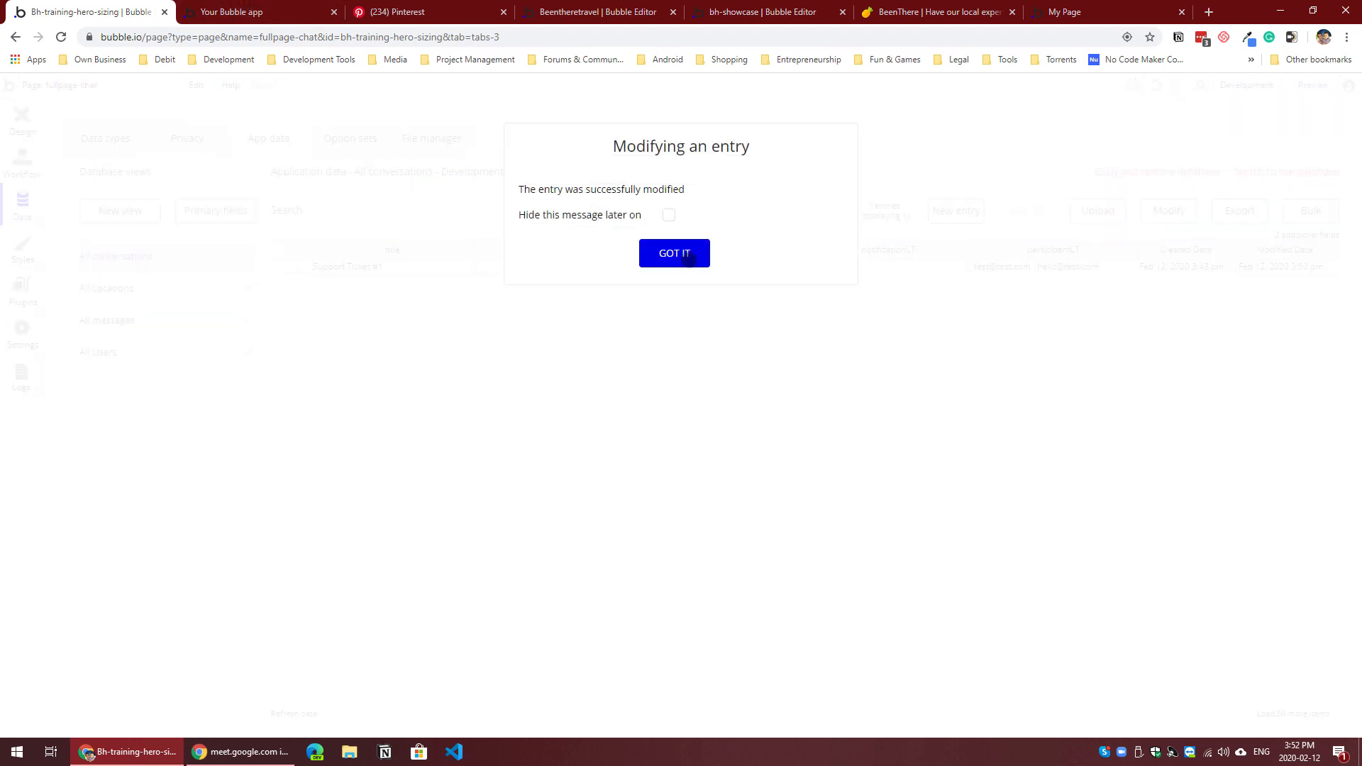
left_click(674, 256)
Step: Inspect the Hello message in the page preview with the browser's developer tools and examine the msg-from-others class on its text element
left_click(287, 12)
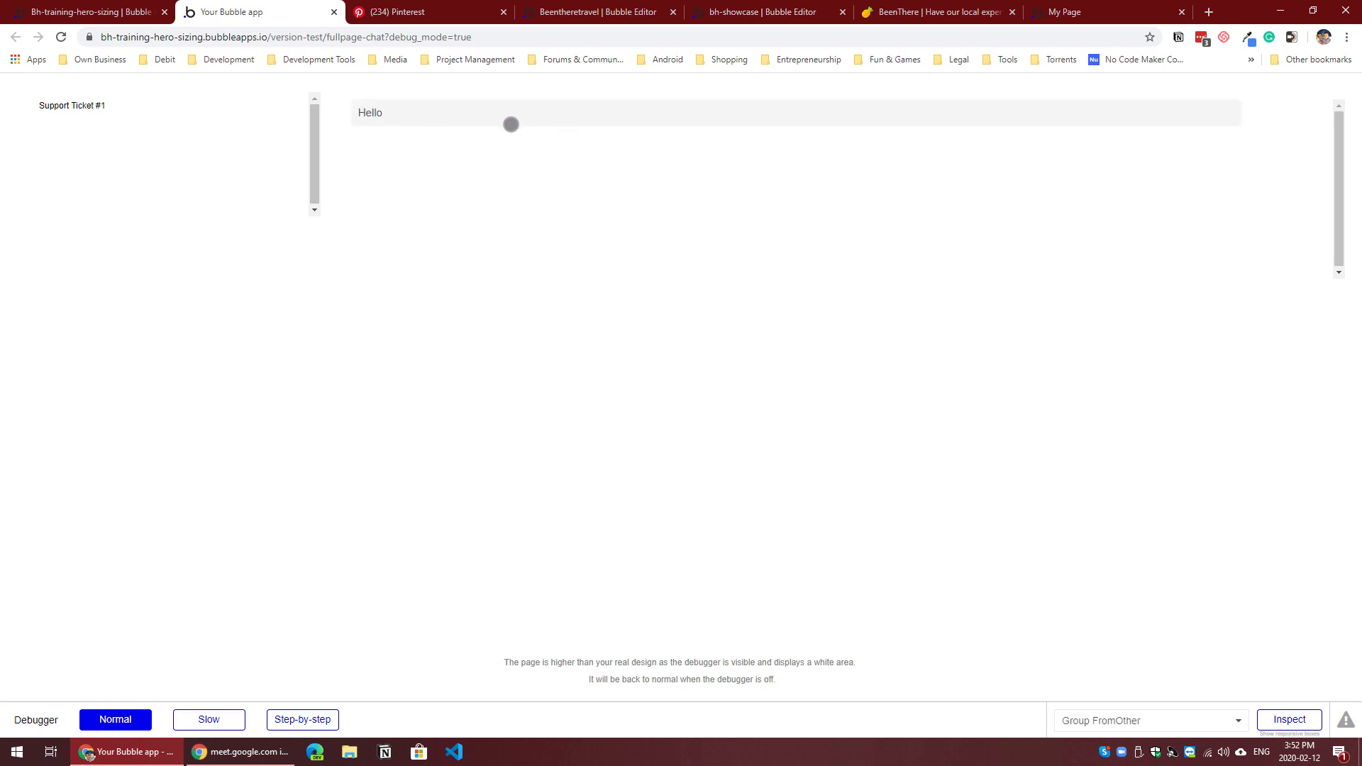
right_click(545, 122)
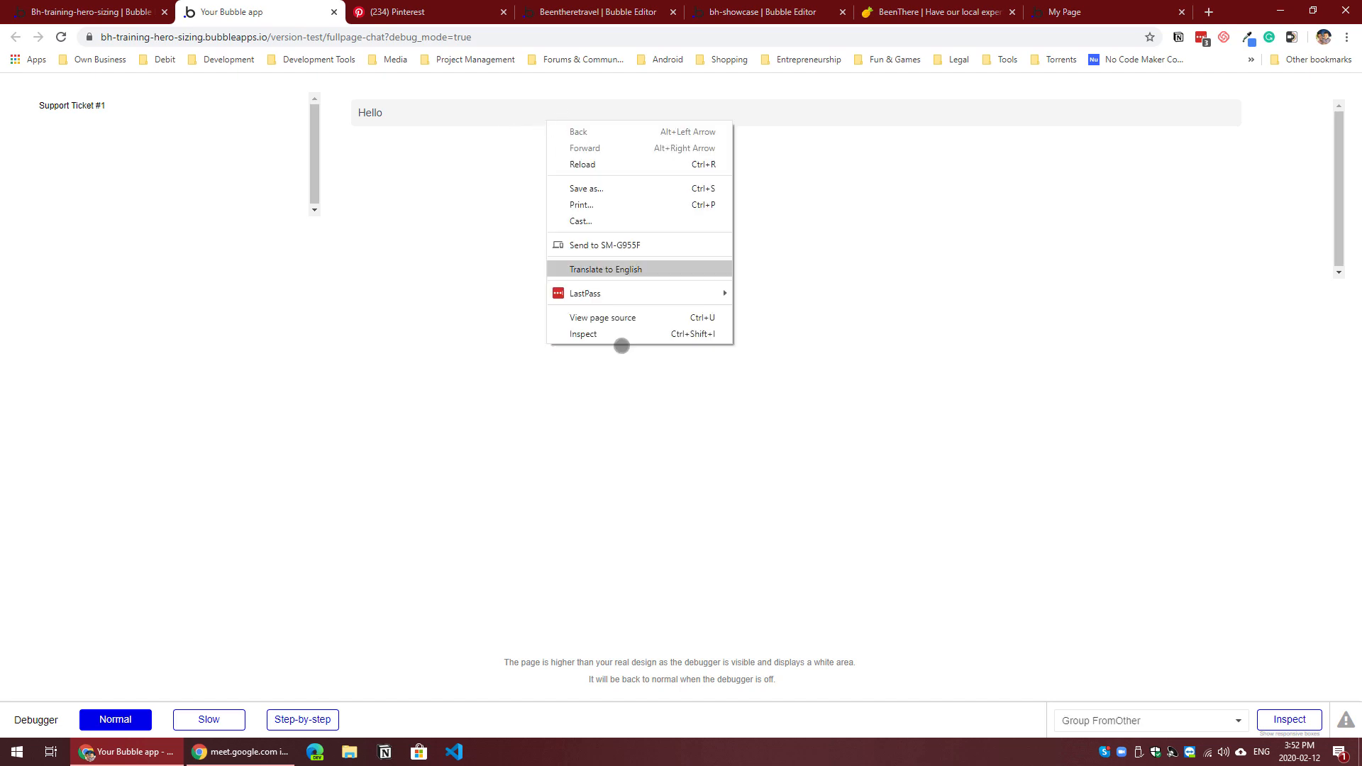
left_click(616, 333)
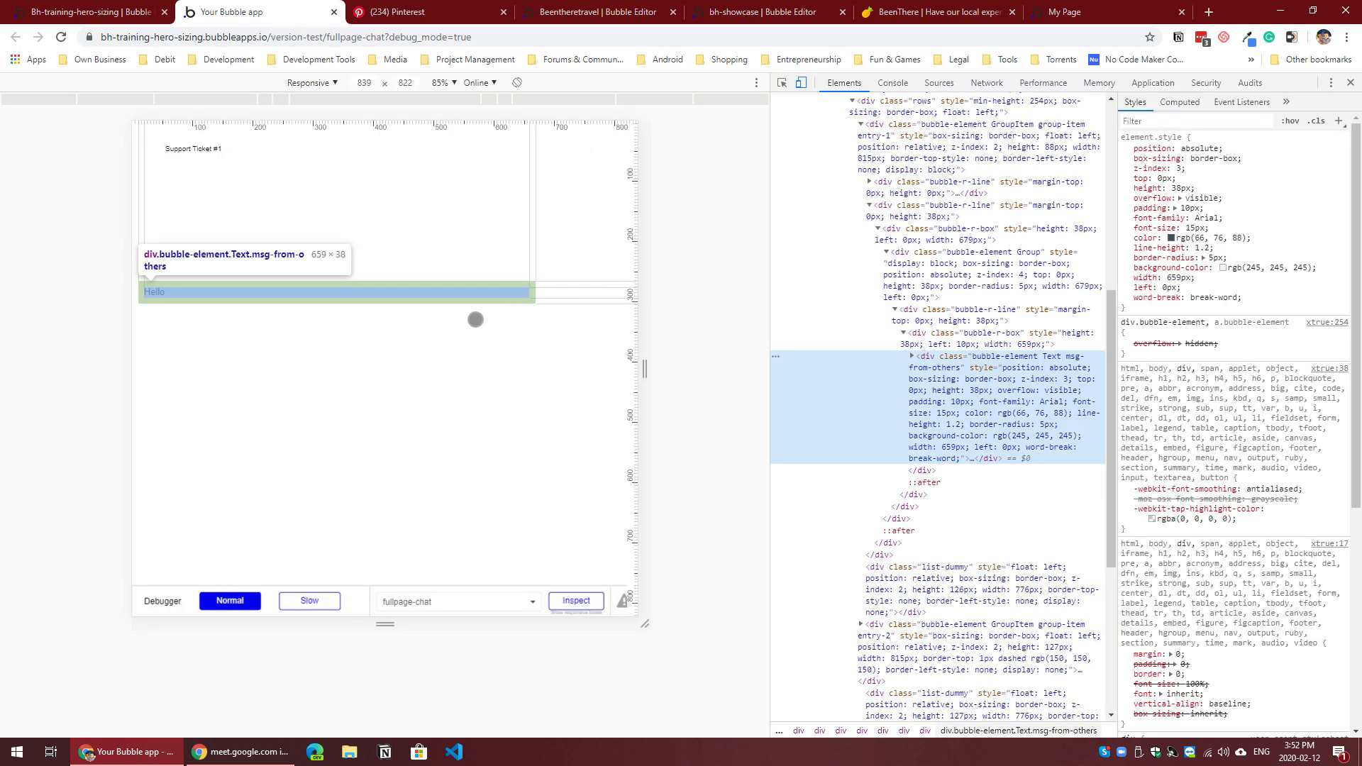
left_click(801, 79)
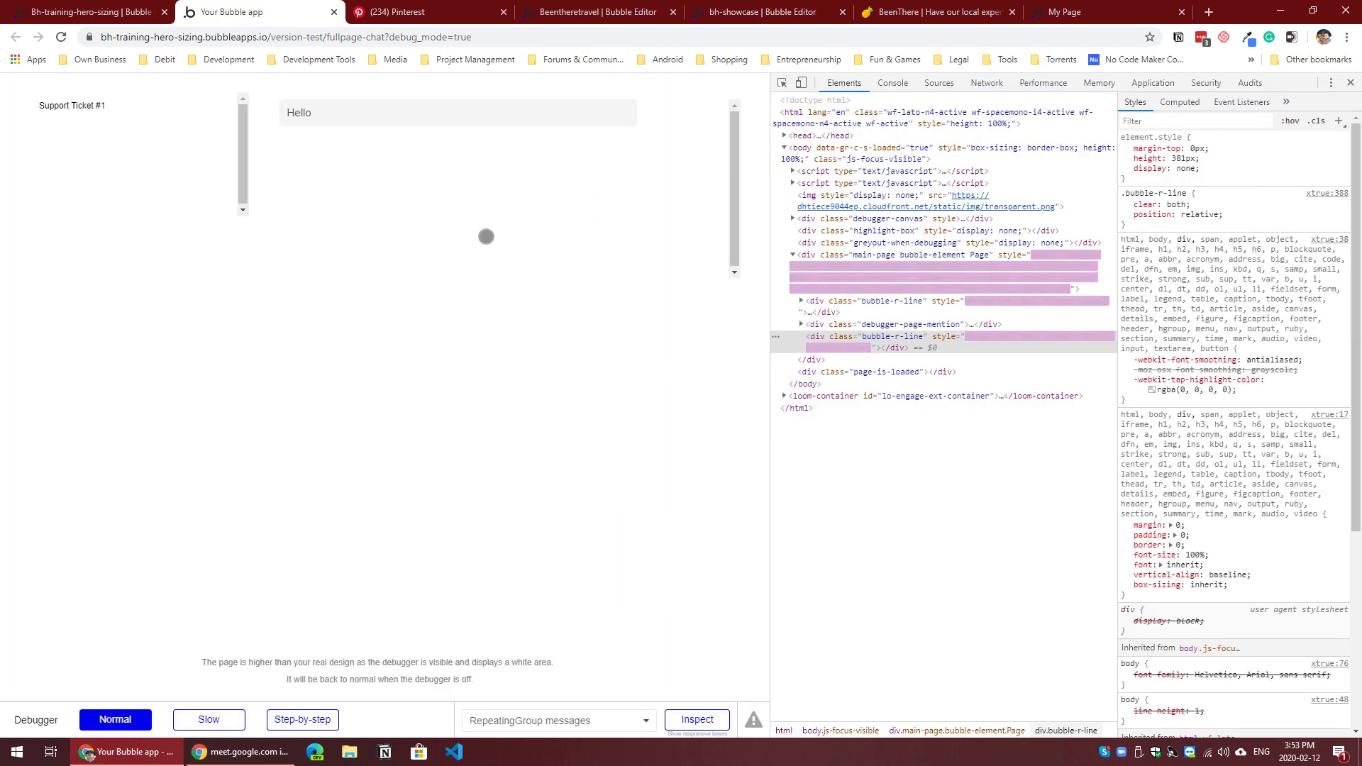
left_click(780, 83)
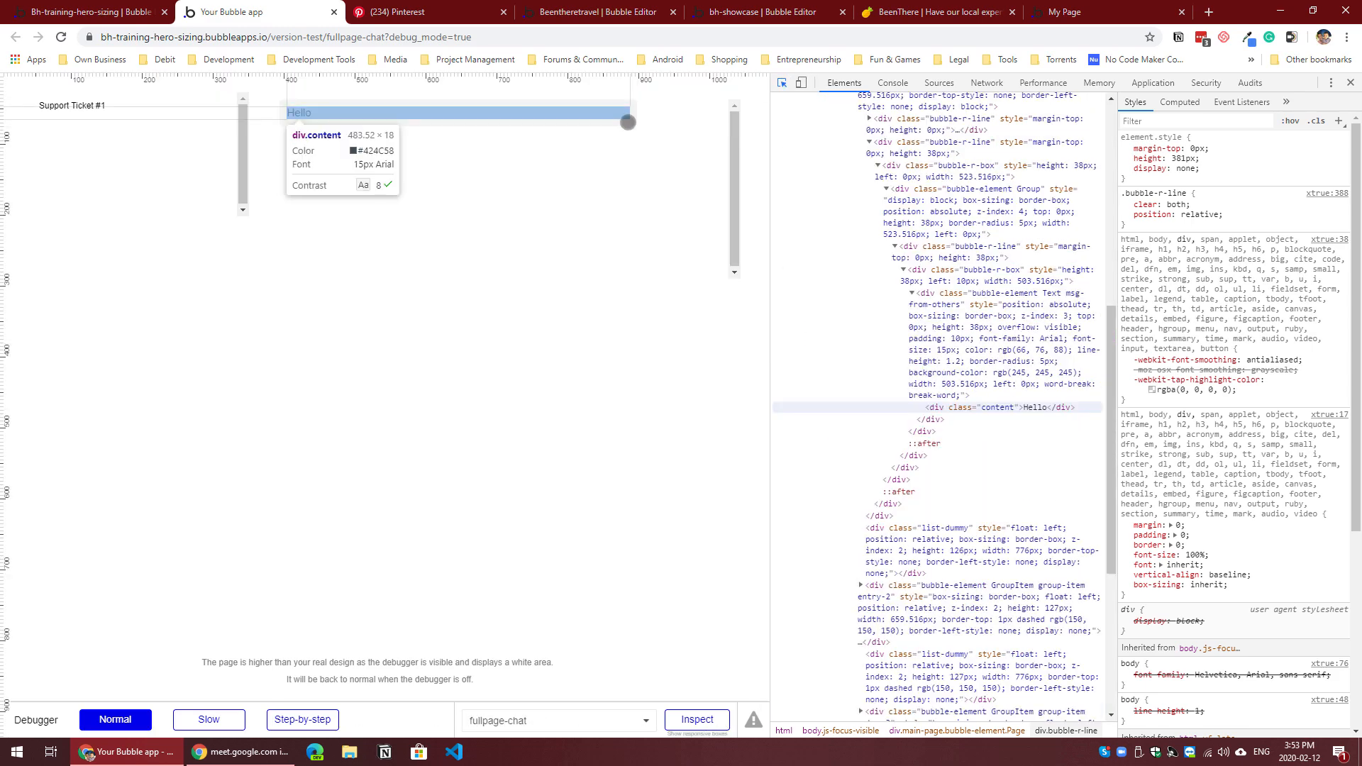
left_click(632, 122)
scroll(1036, 244, "up", 2)
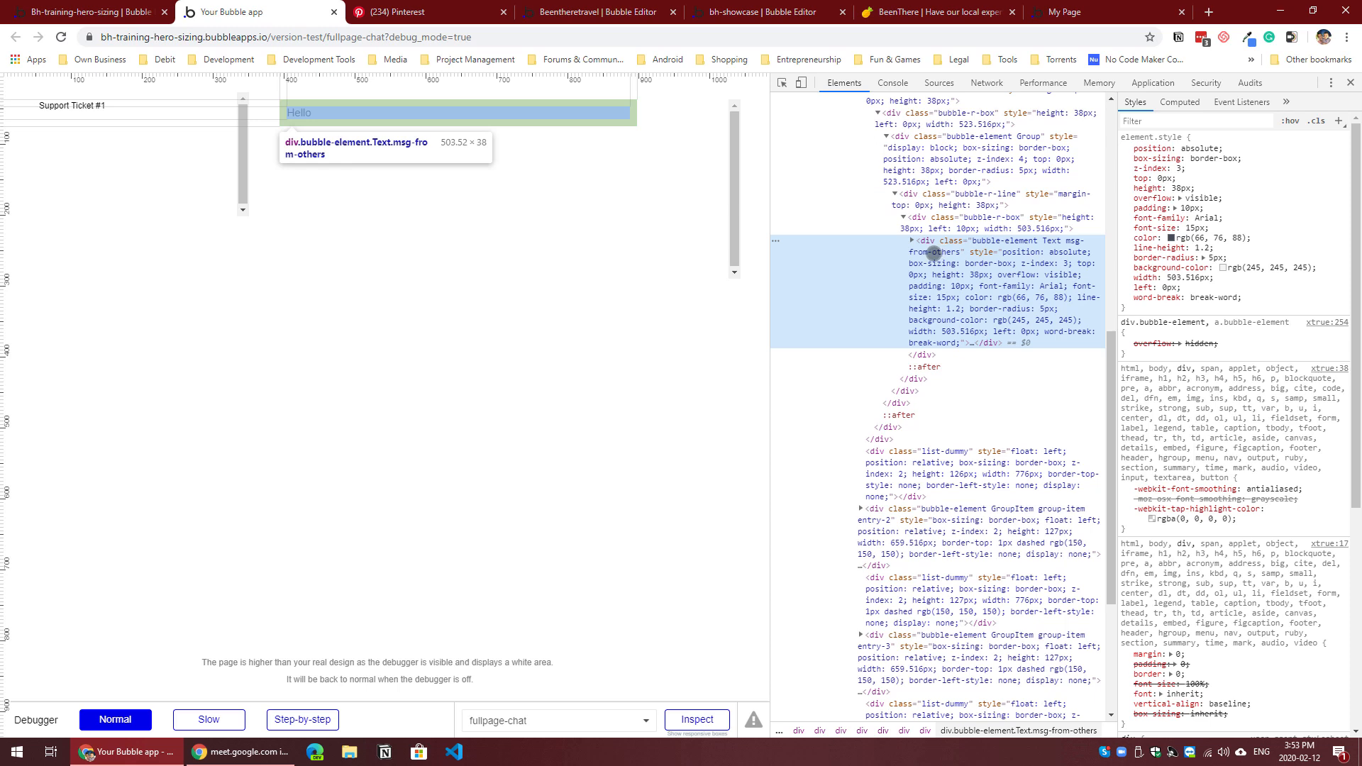
double_click(933, 252)
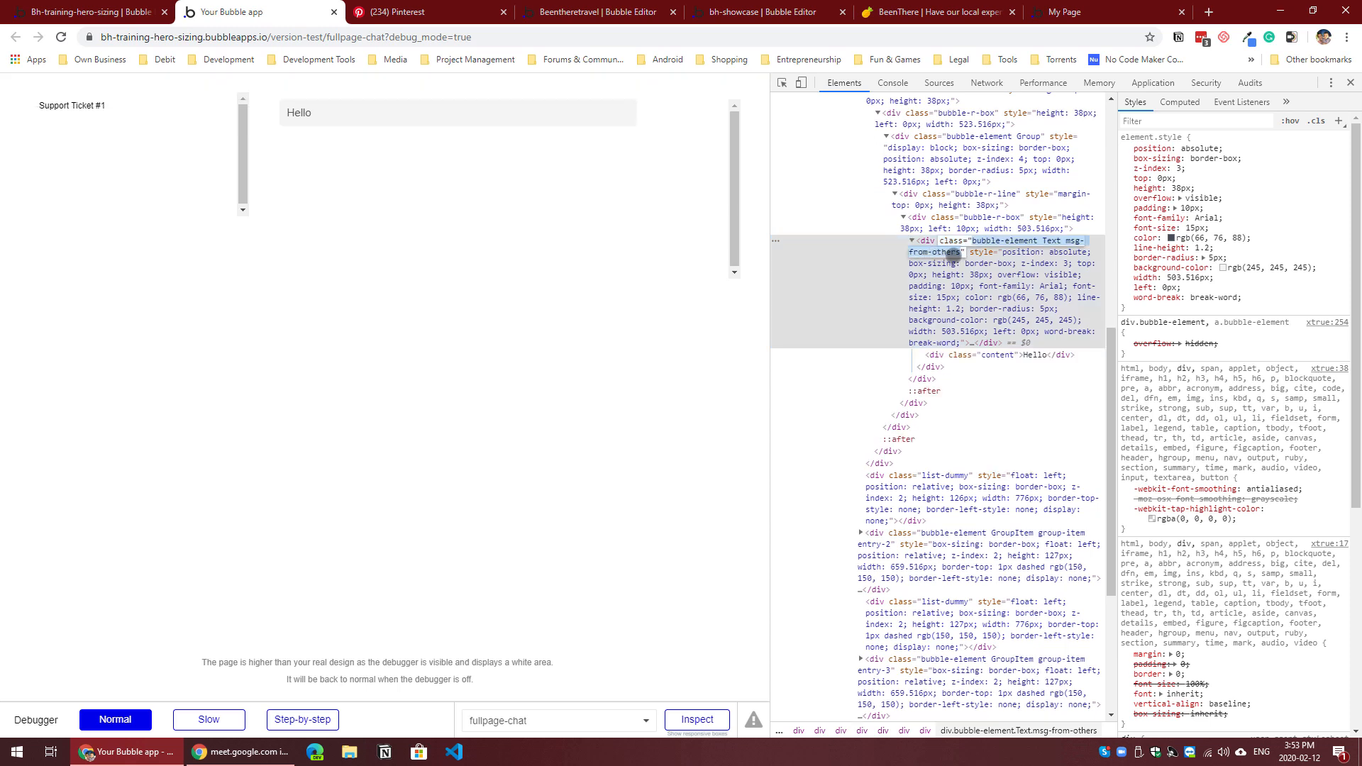
left_click(1068, 242)
left_click_drag(1077, 241, 958, 253)
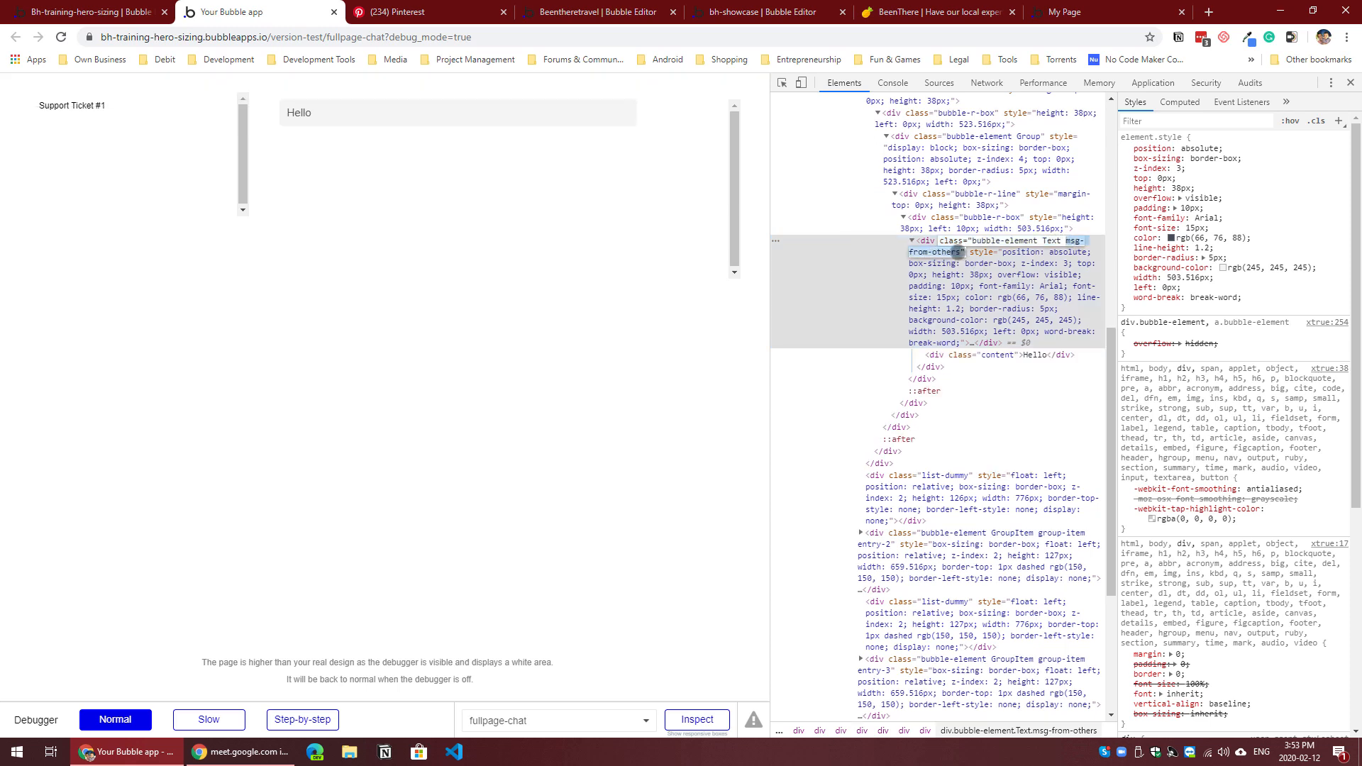
Step: Return to the page design in the Bubble editor and review the received-message text's ID Attribute that assigns the msg-from-others class
left_click(127, 8)
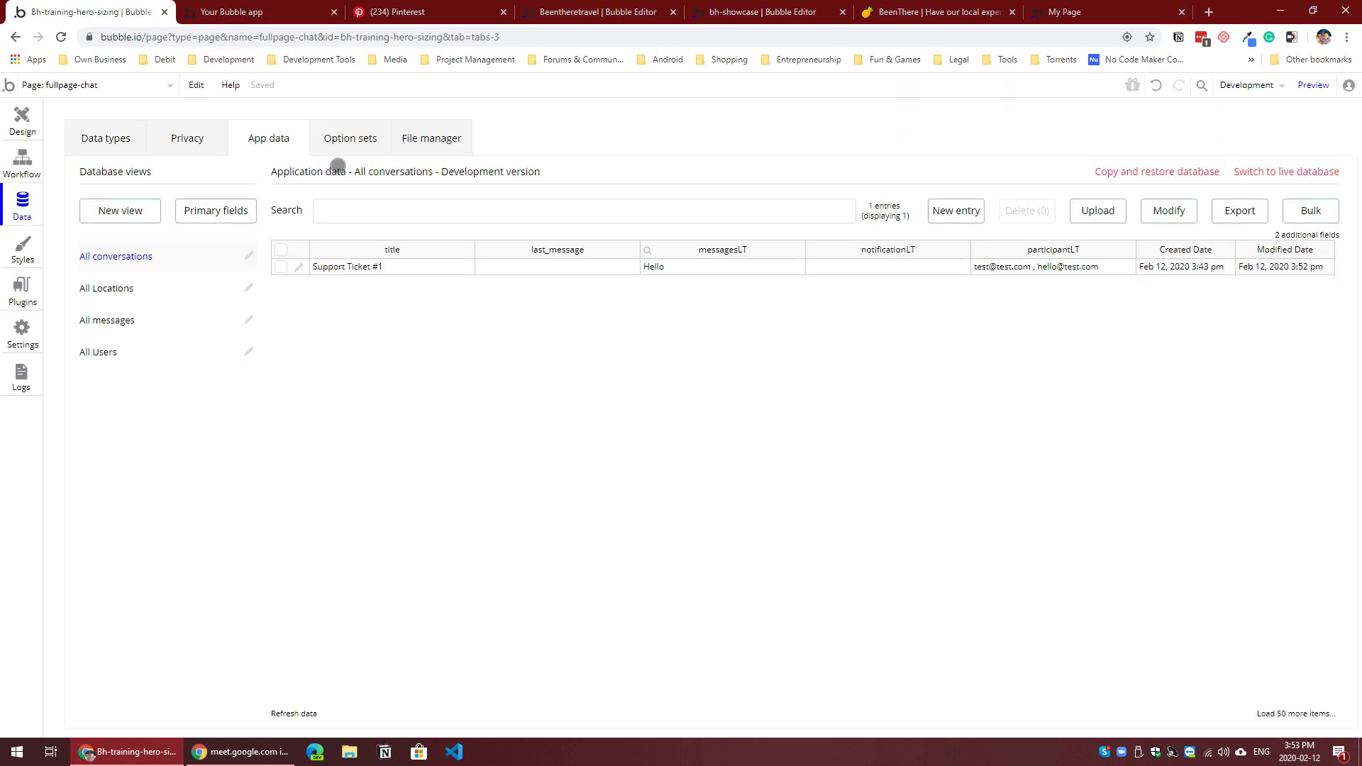
left_click(32, 130)
left_click(817, 166)
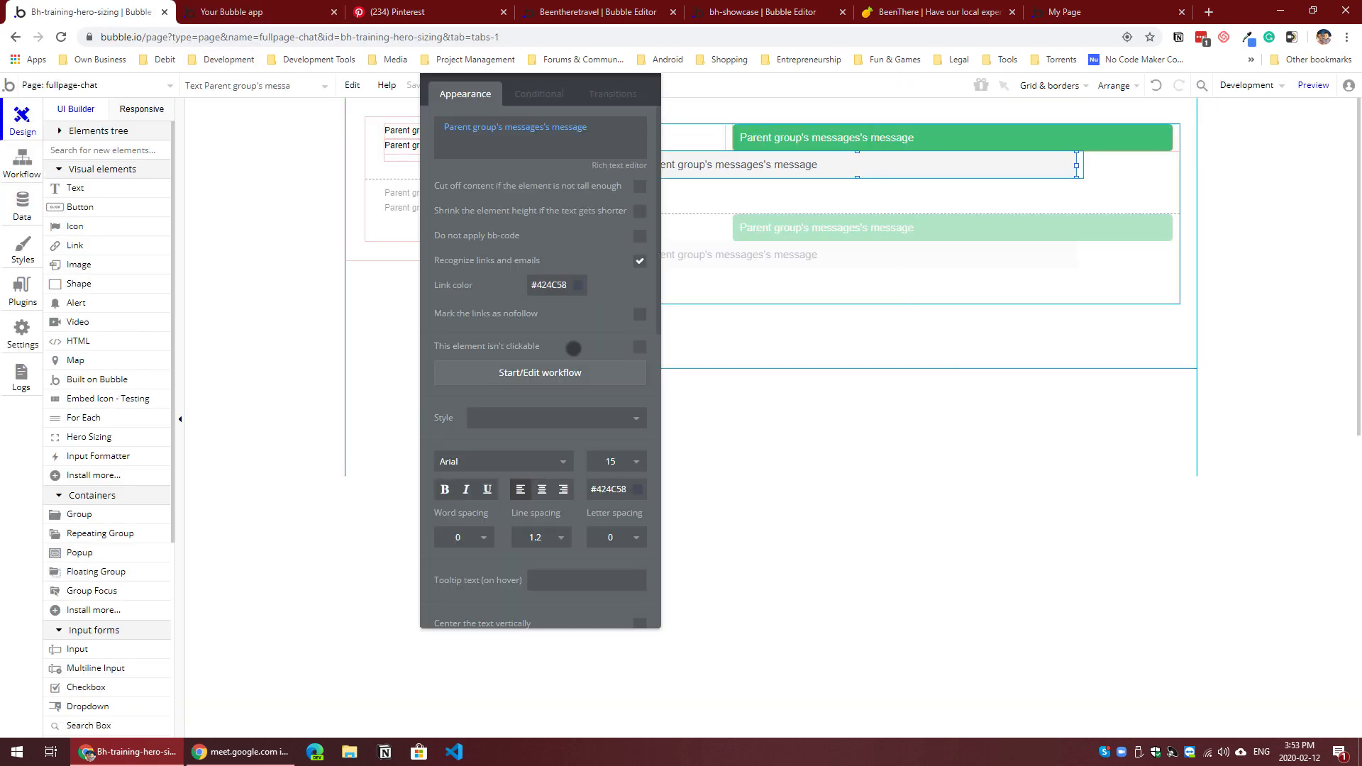
scroll(548, 497, "down", 10)
left_click(550, 609)
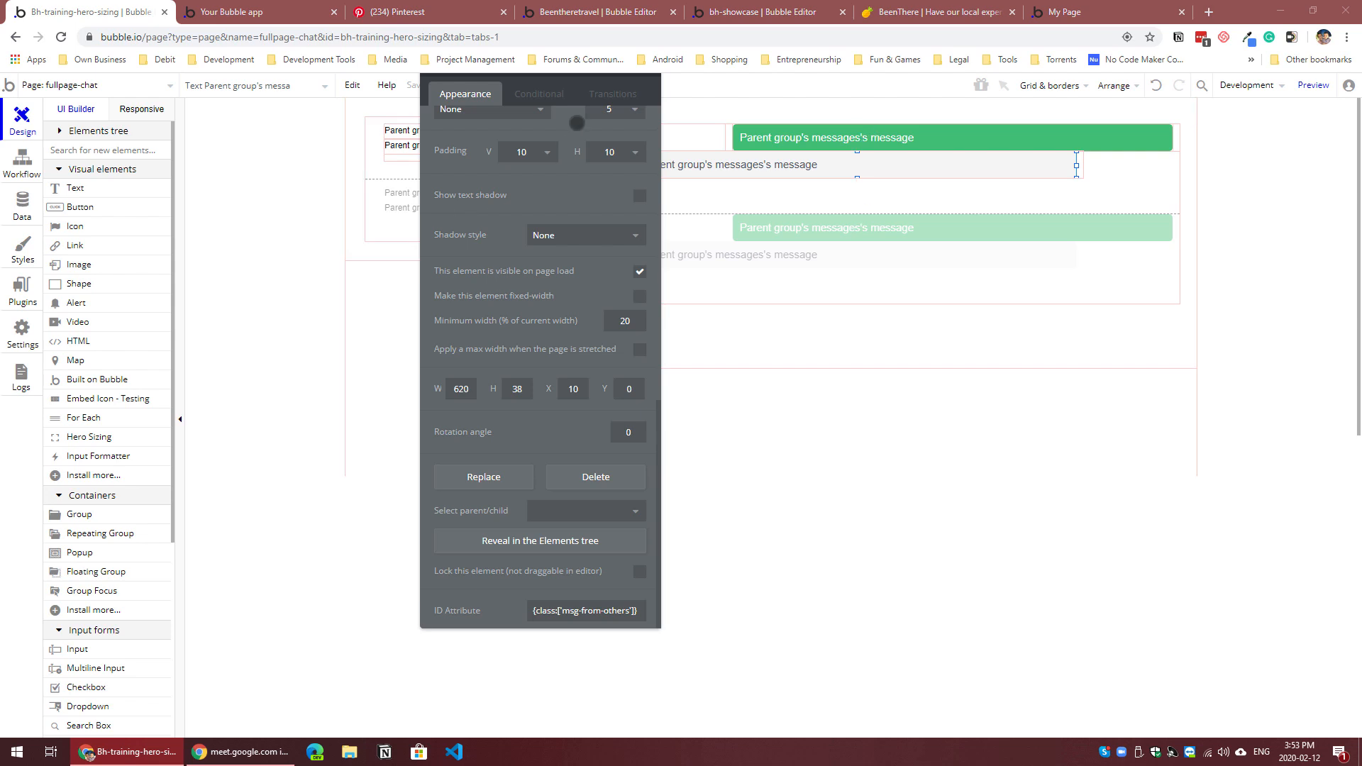
left_click_drag(464, 195, 436, 291)
left_click(625, 159)
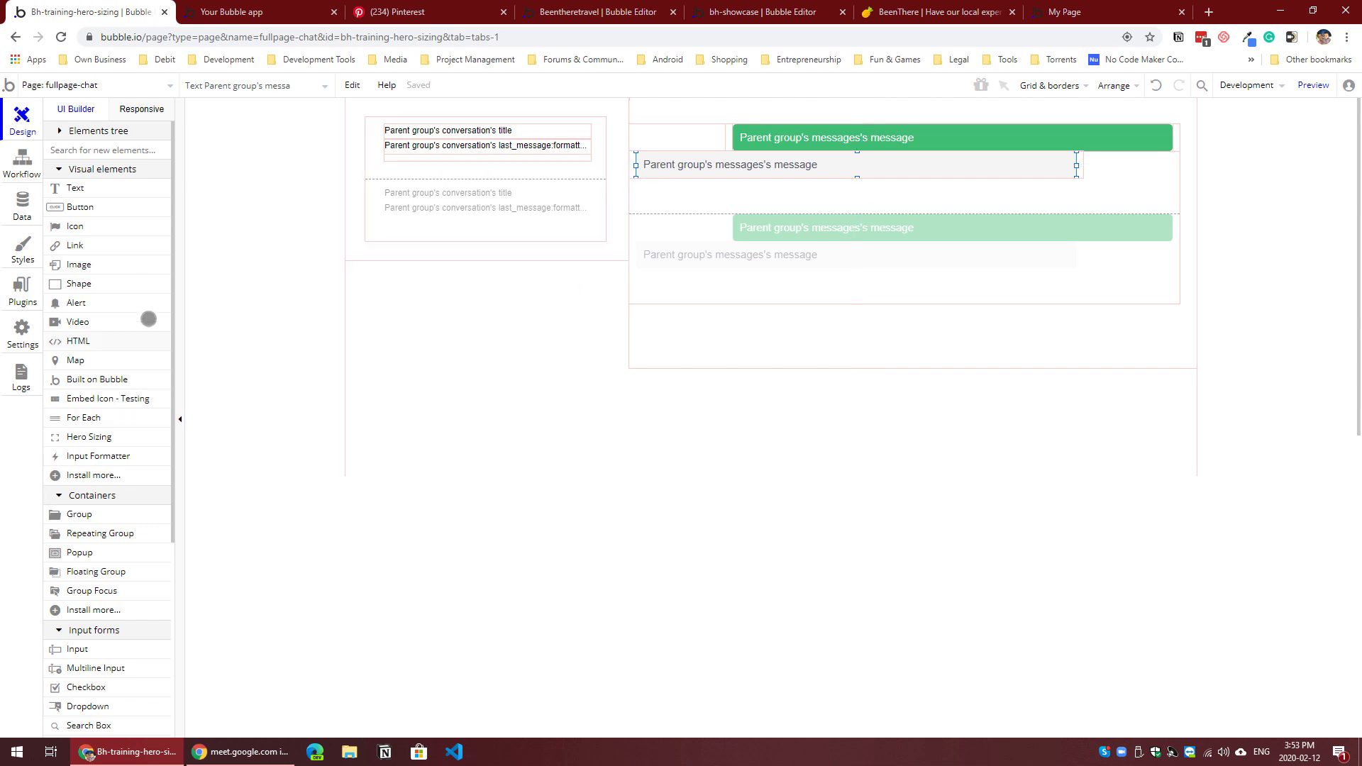
Step: Add an HTML element above the conversations list, about 339 px wide and 25 px high, aligned with the list's edges
left_click(108, 339)
left_click_drag(362, 100, 607, 114)
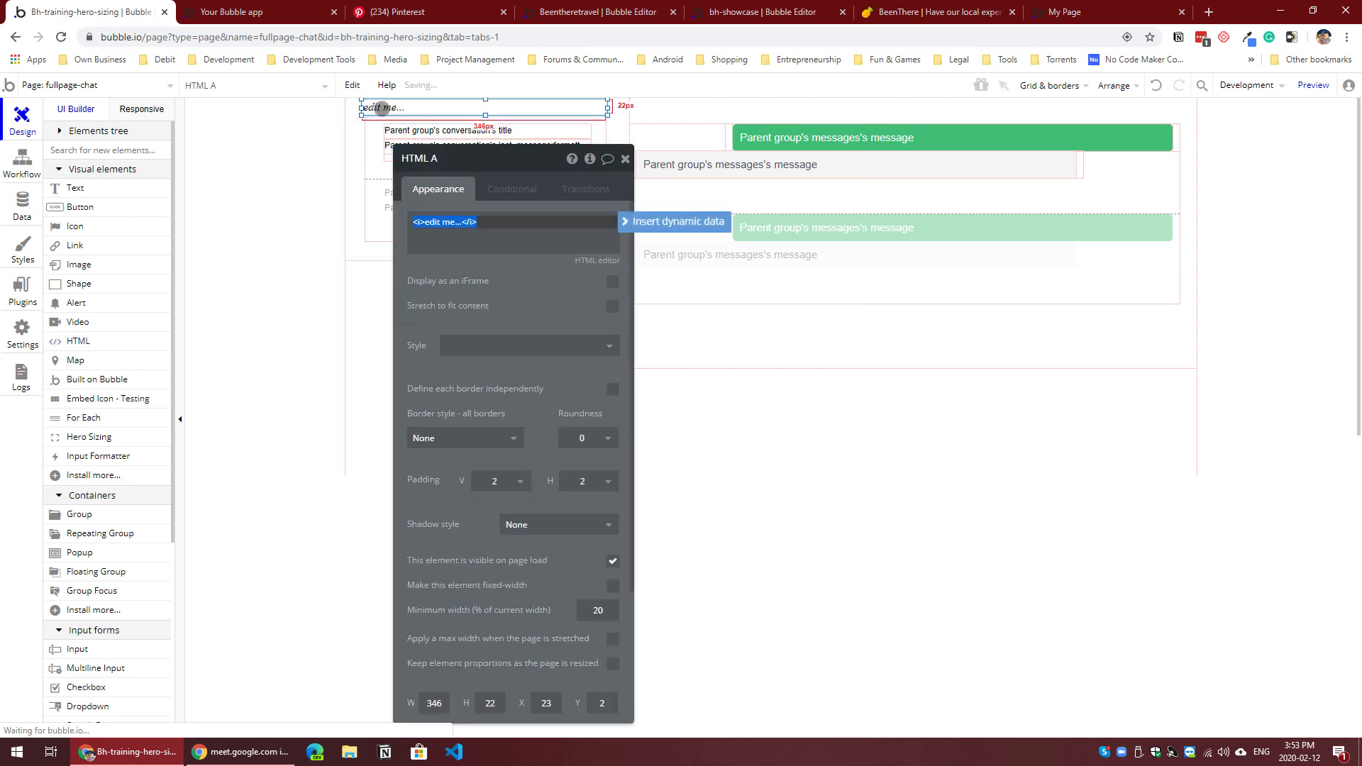
left_click_drag(364, 107, 367, 107)
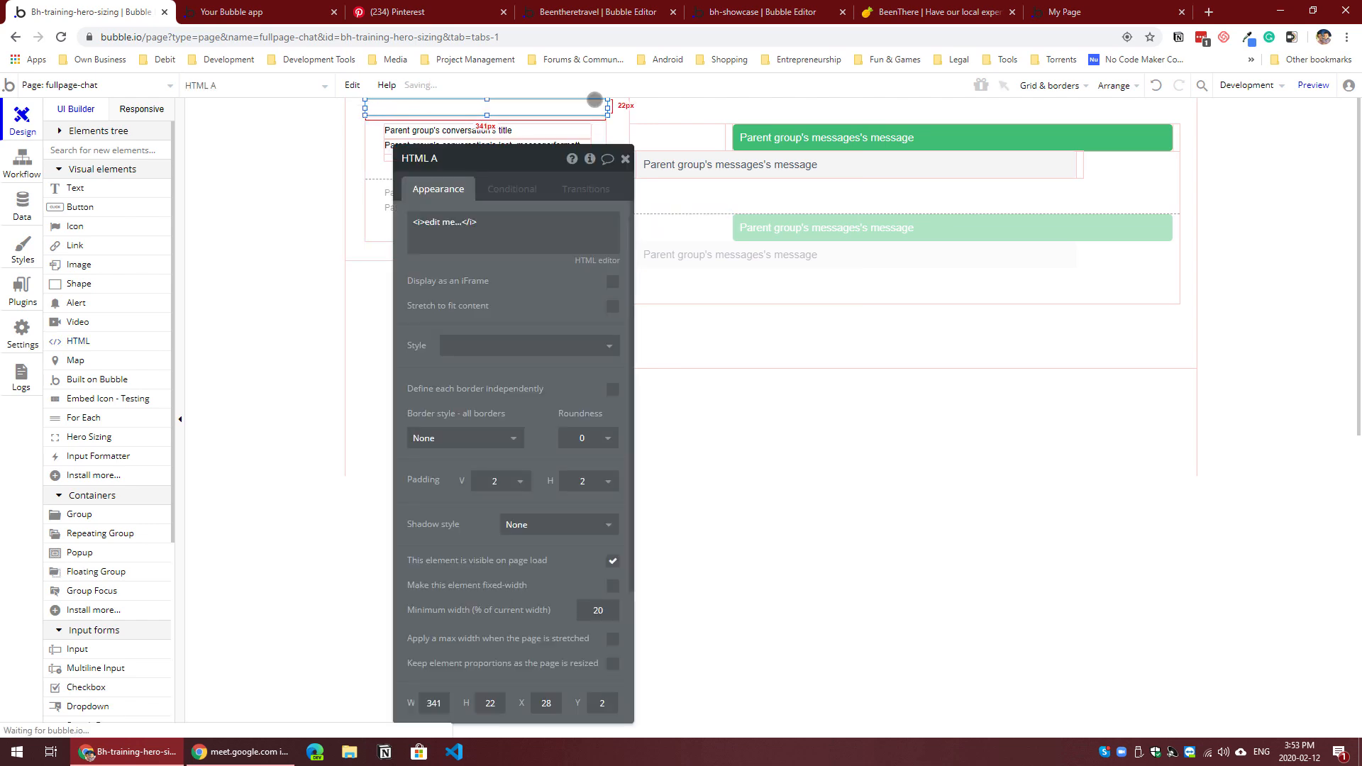
left_click_drag(610, 107, 607, 107)
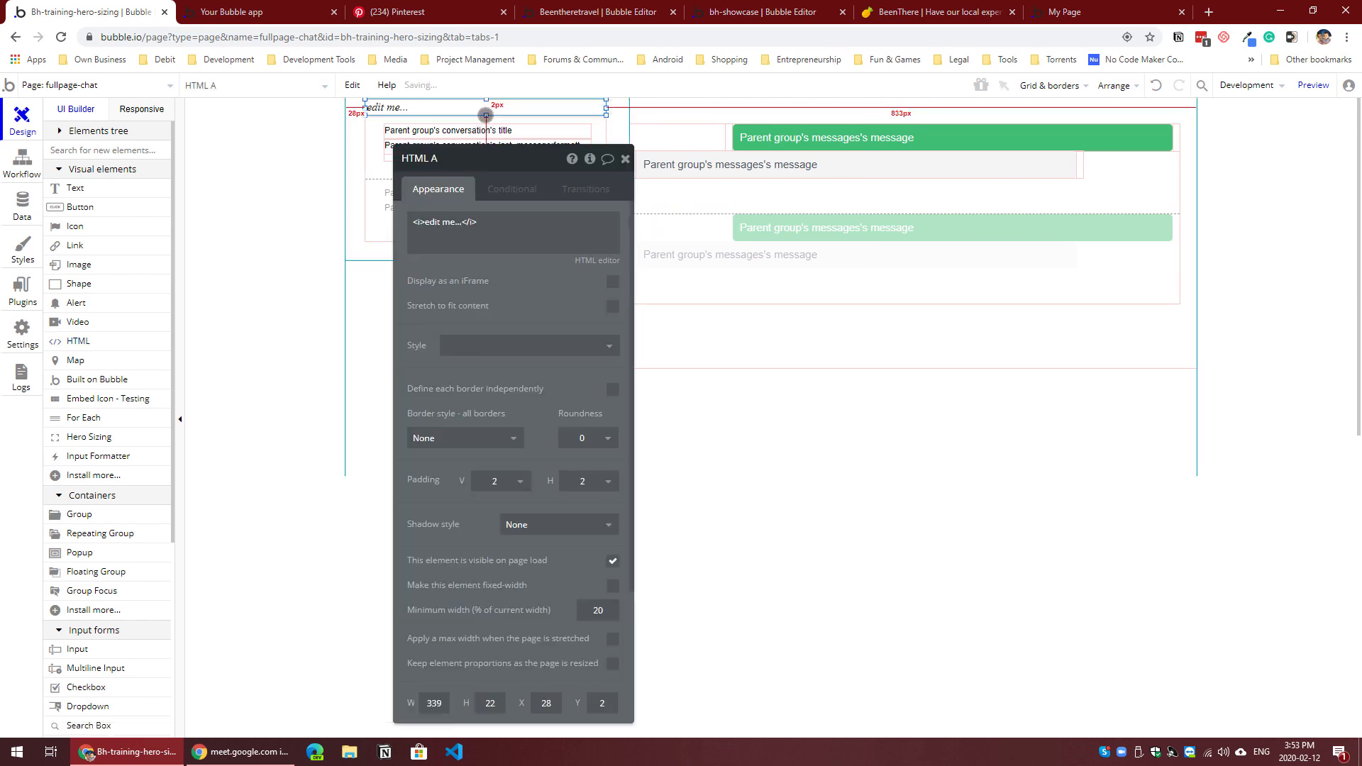
left_click_drag(487, 115, 486, 117)
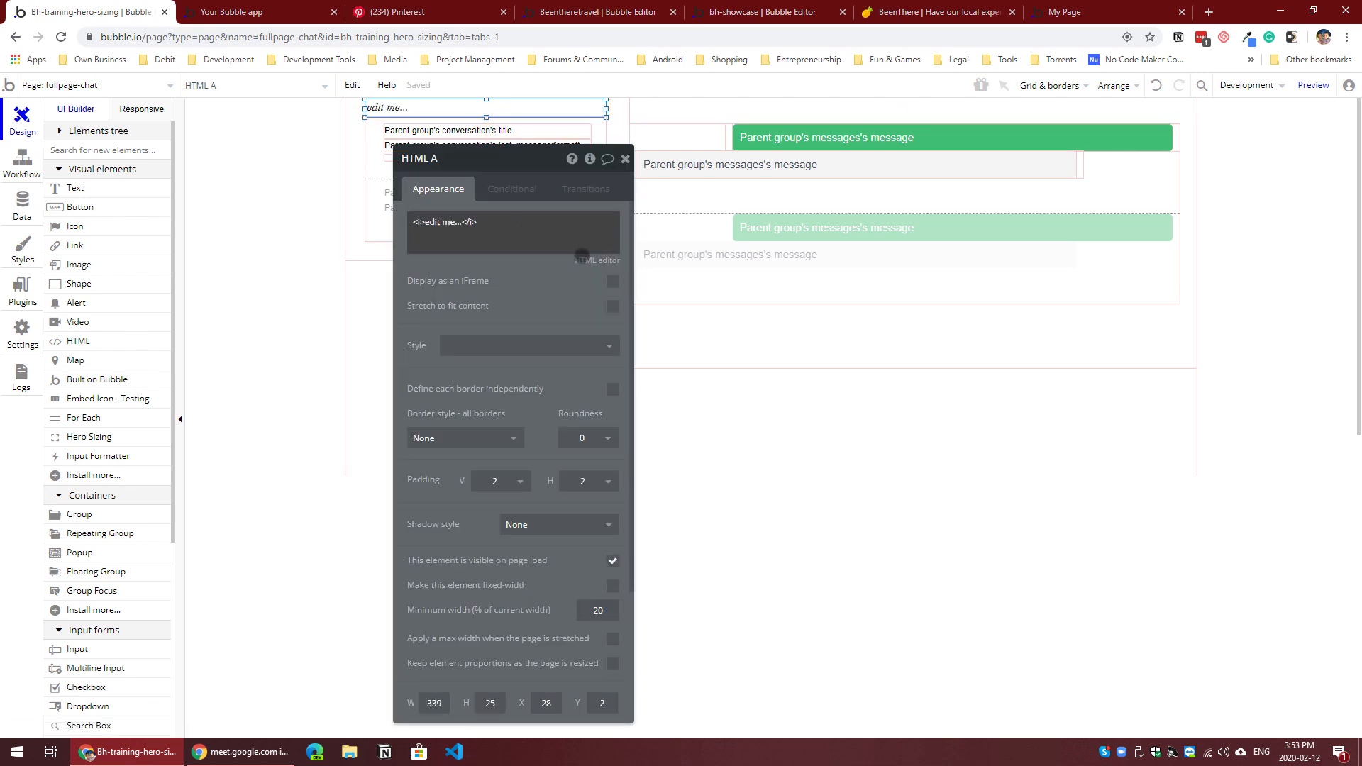
Step: Paste the style block containing the .msg-from-me and .msg-from-others rules into the HTML element's code editor
left_click(589, 258)
key("ctrl+v")
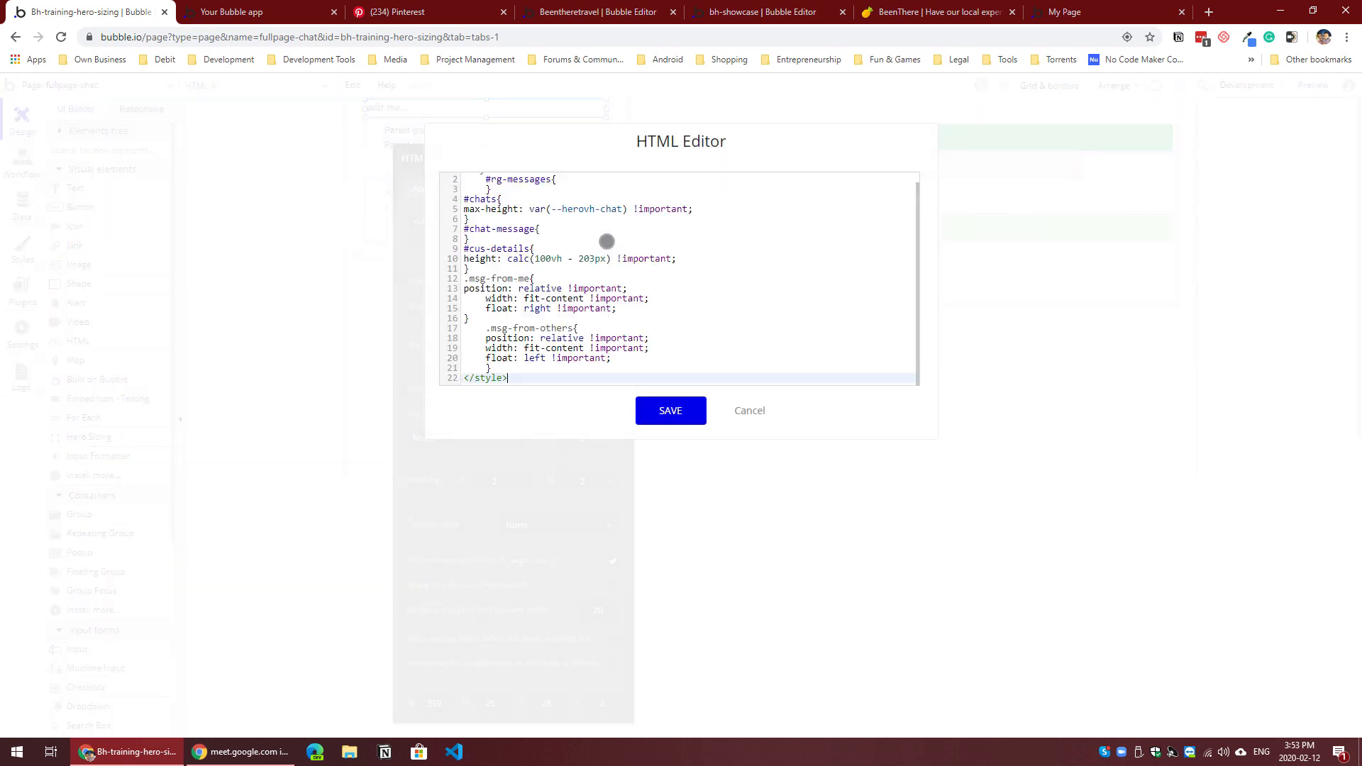
left_click(701, 276)
scroll(706, 311, "up", 1)
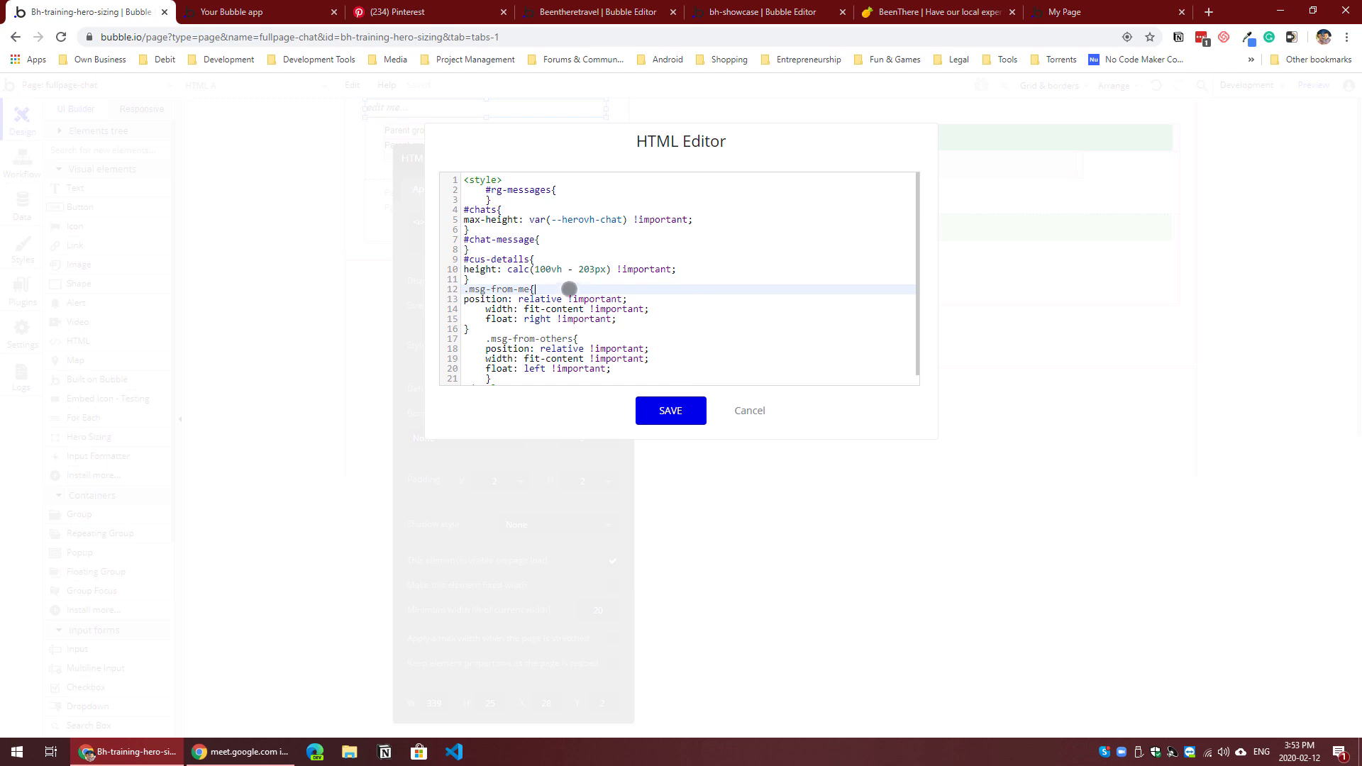
Step: Delete the #rg-messages, #chats, #chat-message and #cus-details rules and the leftover blank line, keeping the two message class rules
scroll(539, 271, "down", 1)
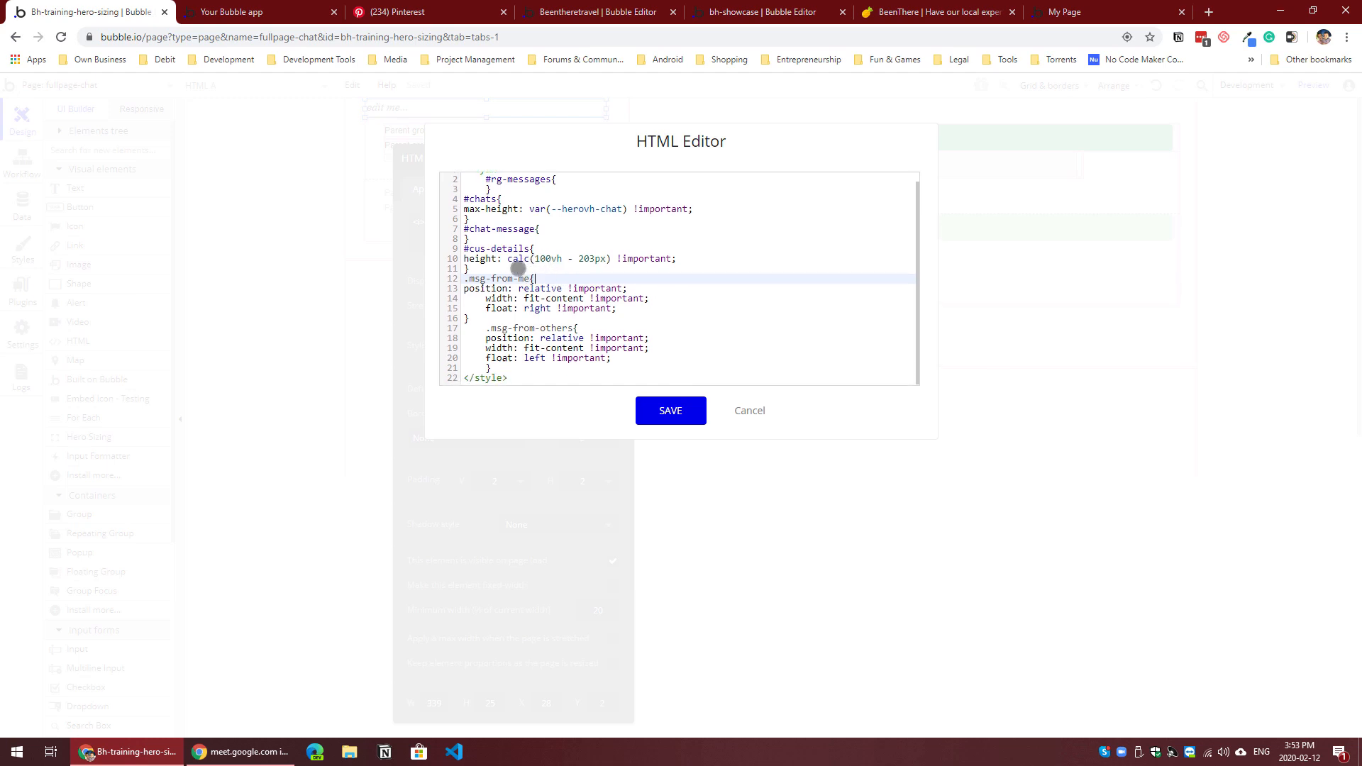
left_click_drag(427, 264, 407, 191)
key("BackSpace")
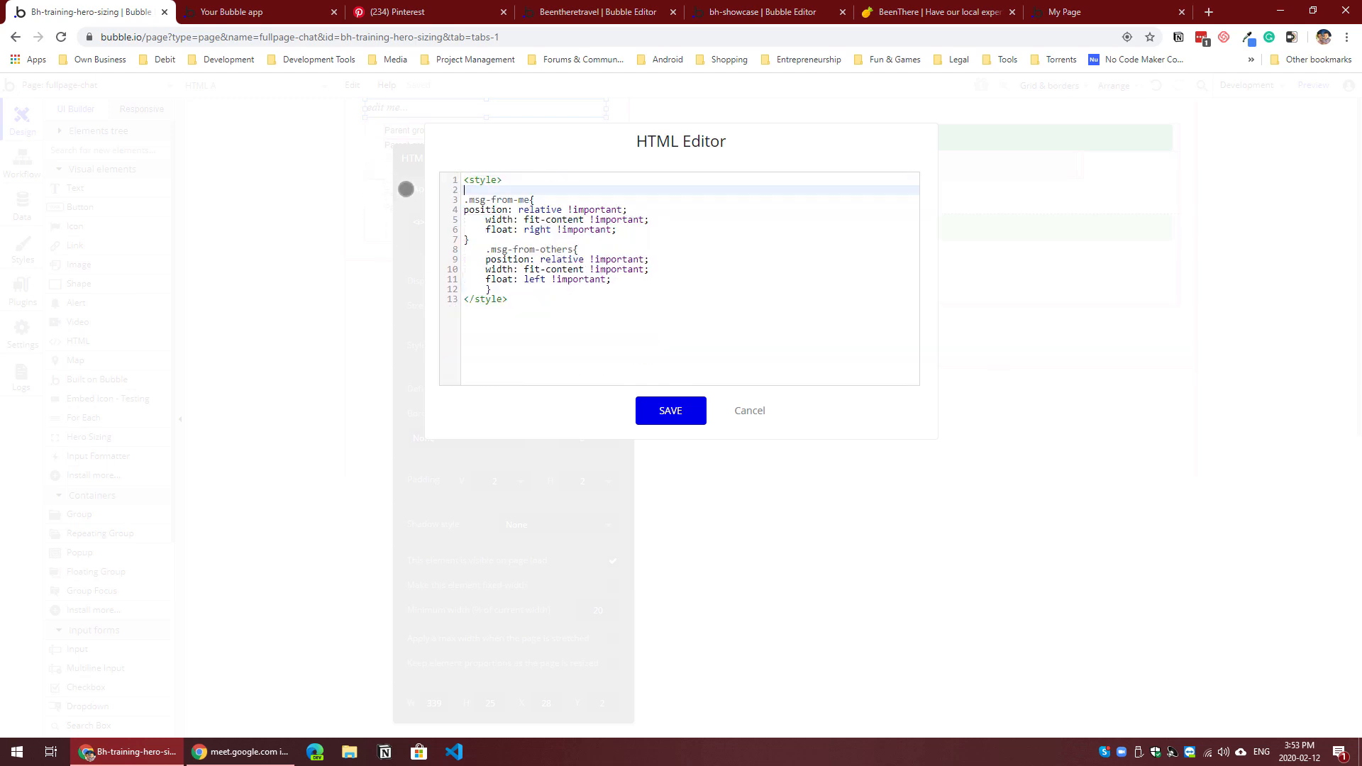
key("Delete")
key("Delete")
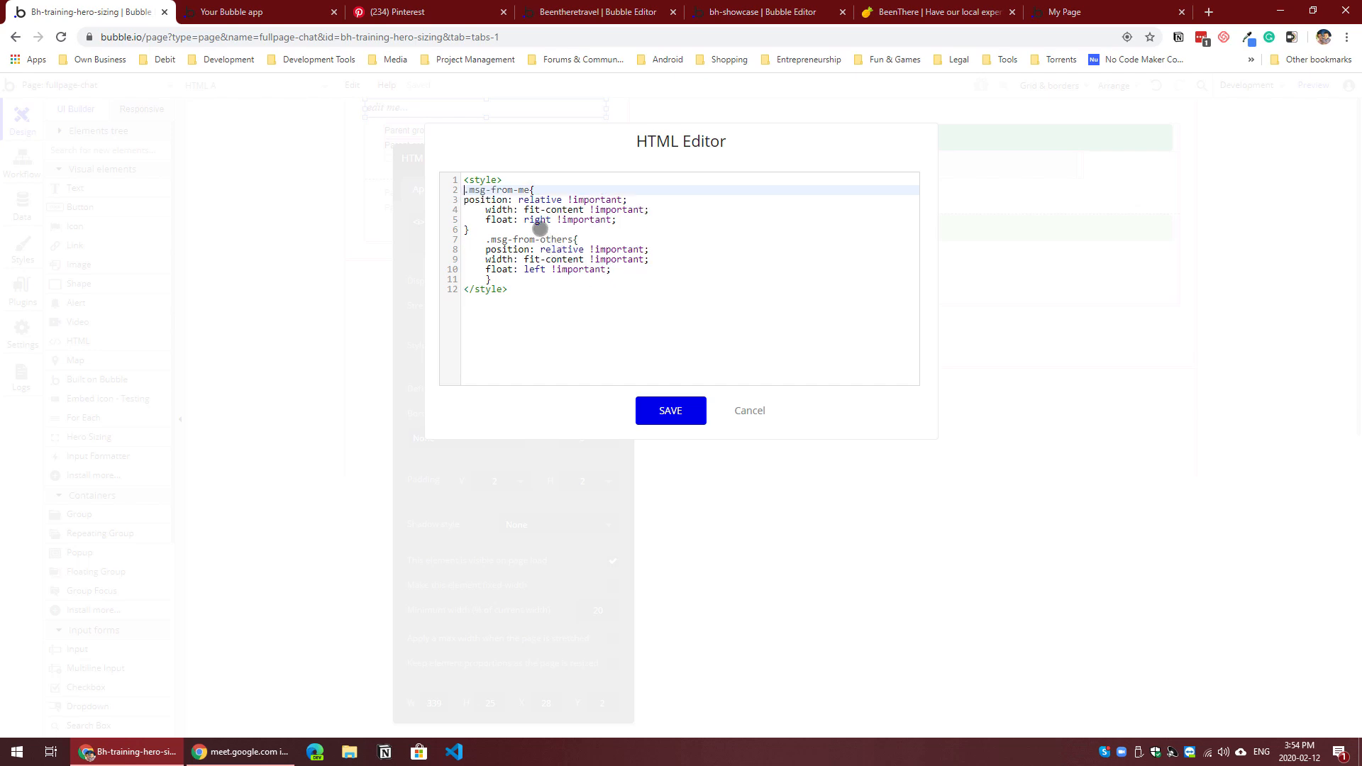
Step: Compare the inspected Hello message in the preview with the position, width and float declarations in the message class rules
left_click(234, 12)
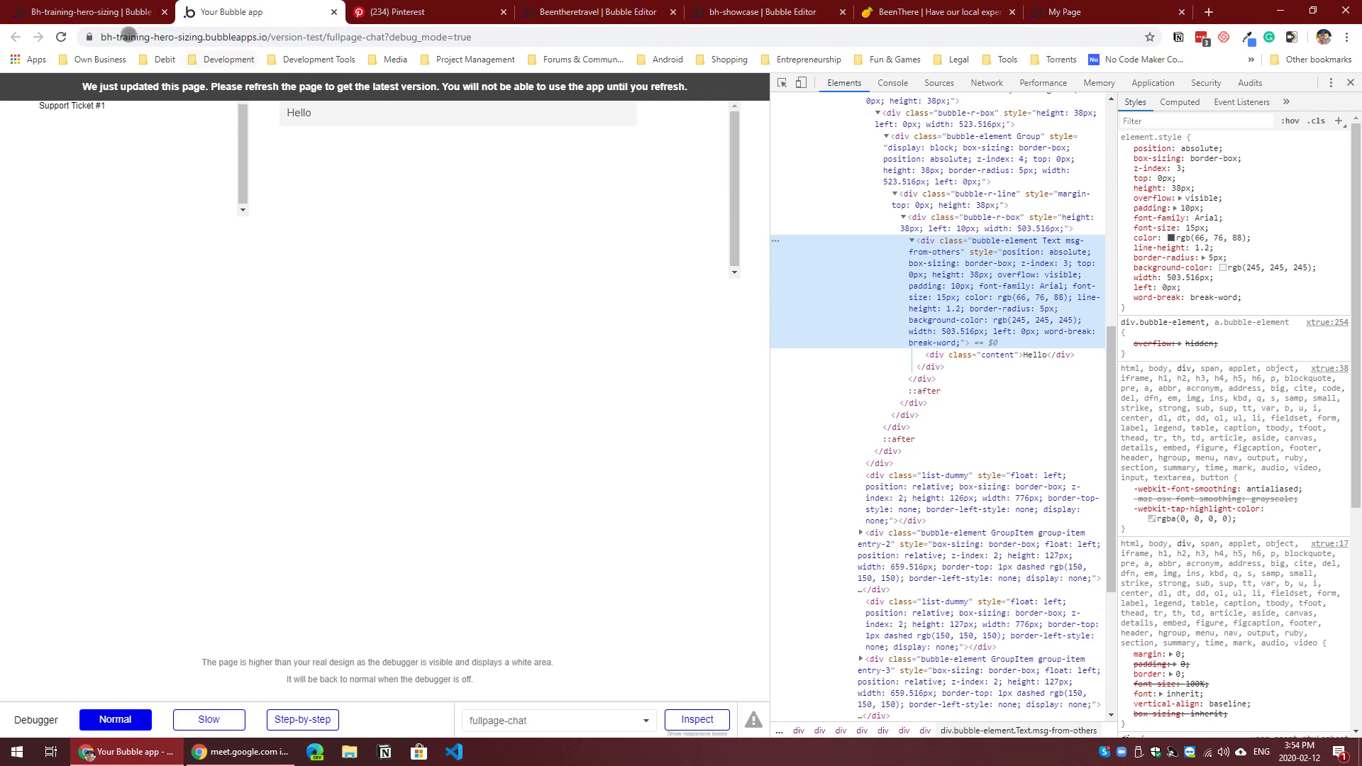
left_click(77, 14)
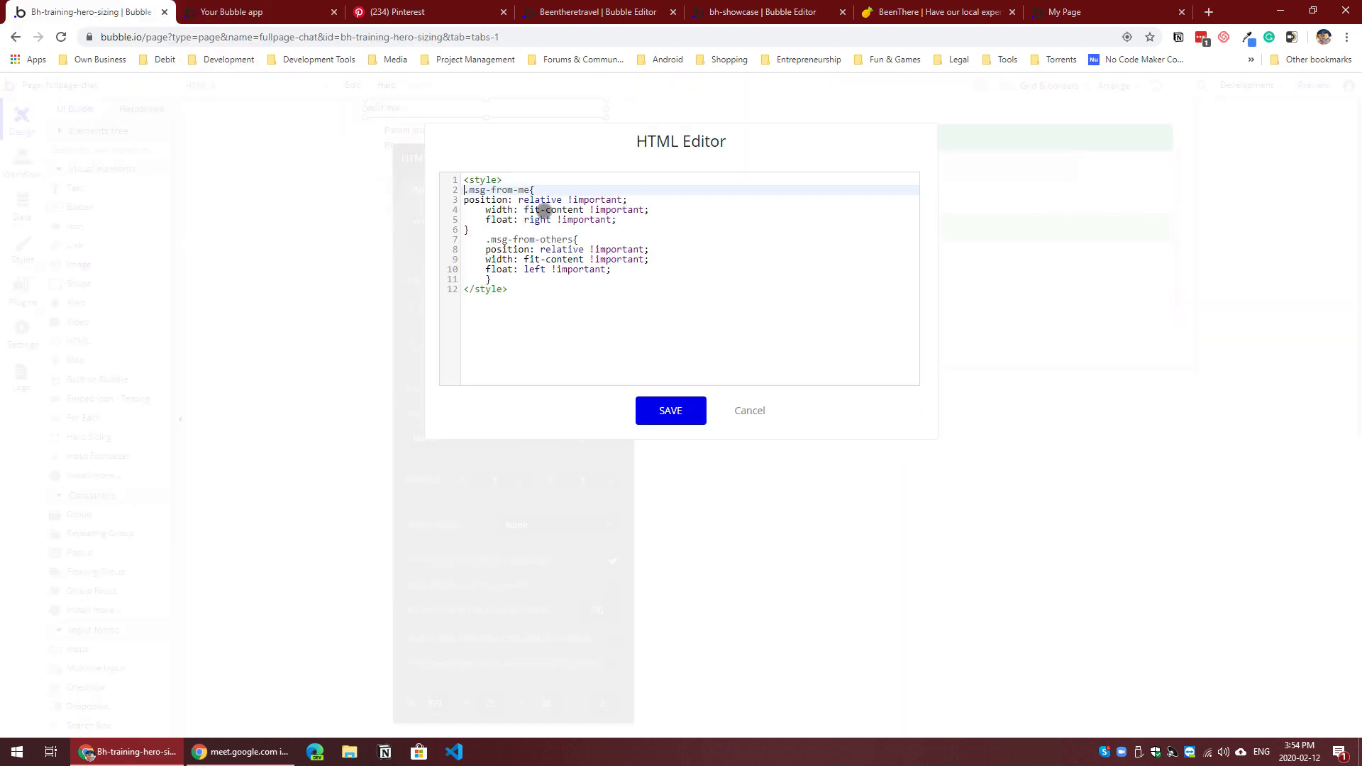
left_click(279, 17)
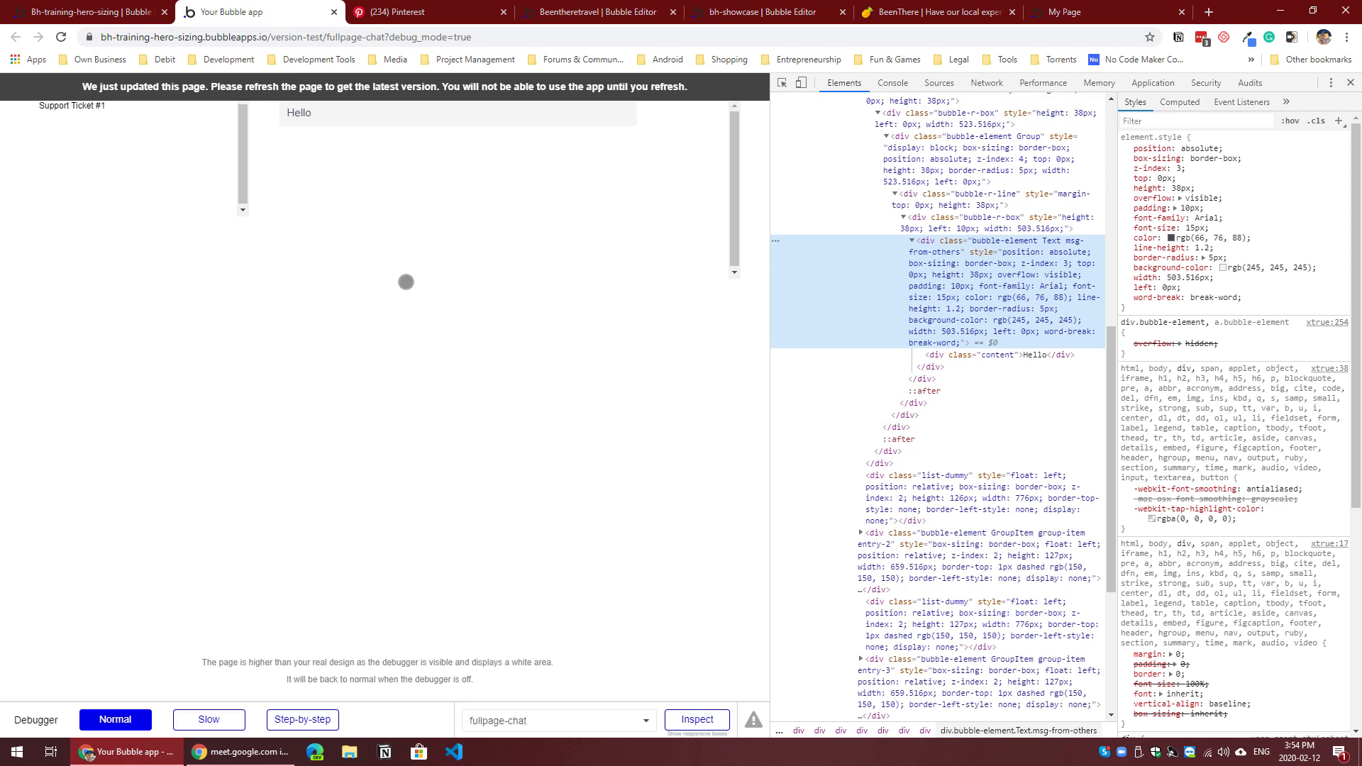
left_click(417, 267)
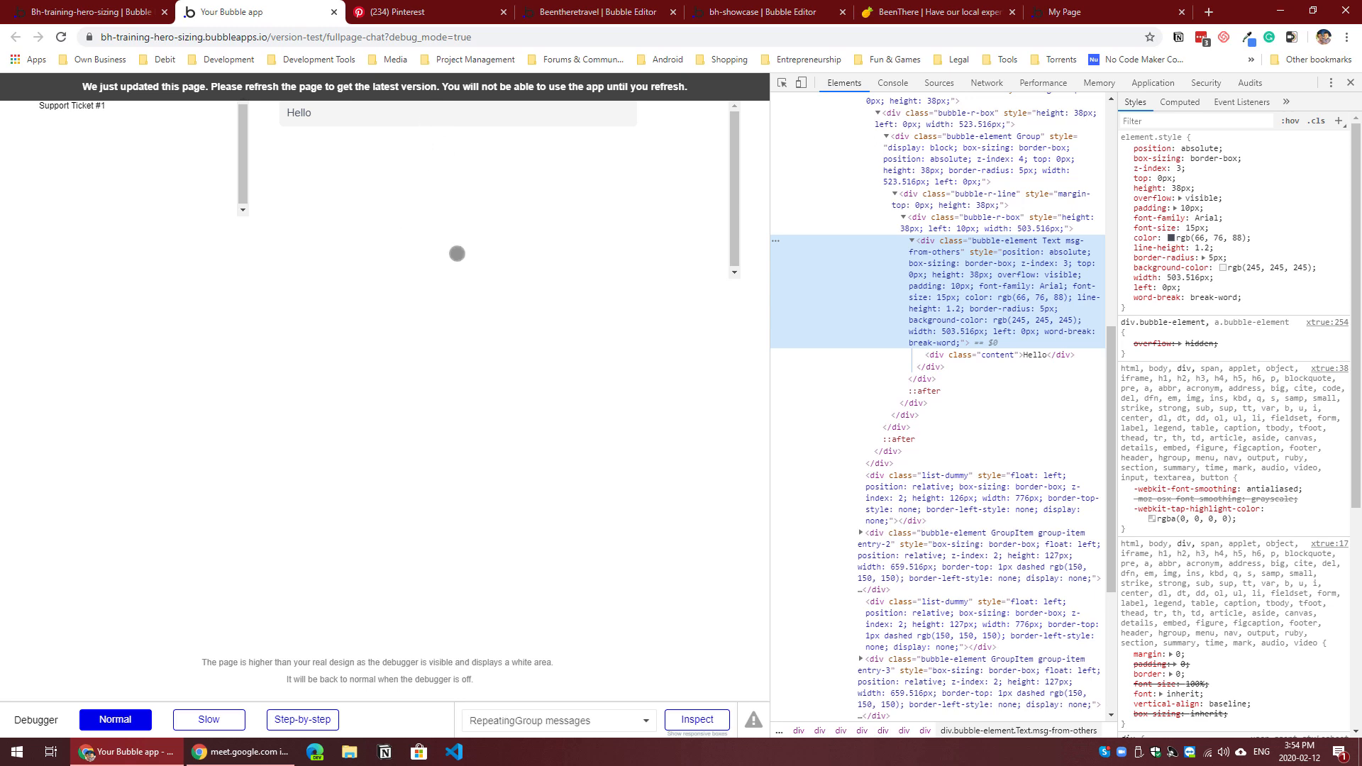
left_click(466, 117)
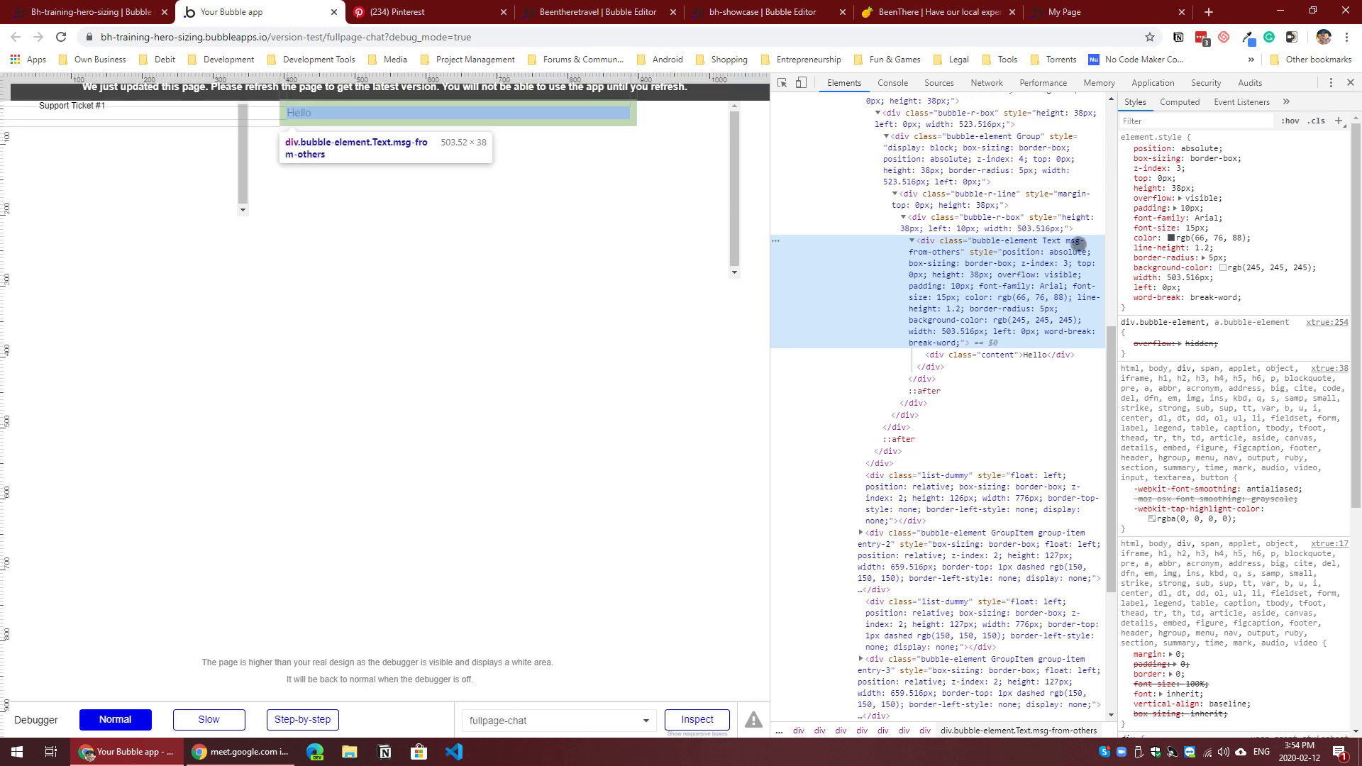
left_click(89, 12)
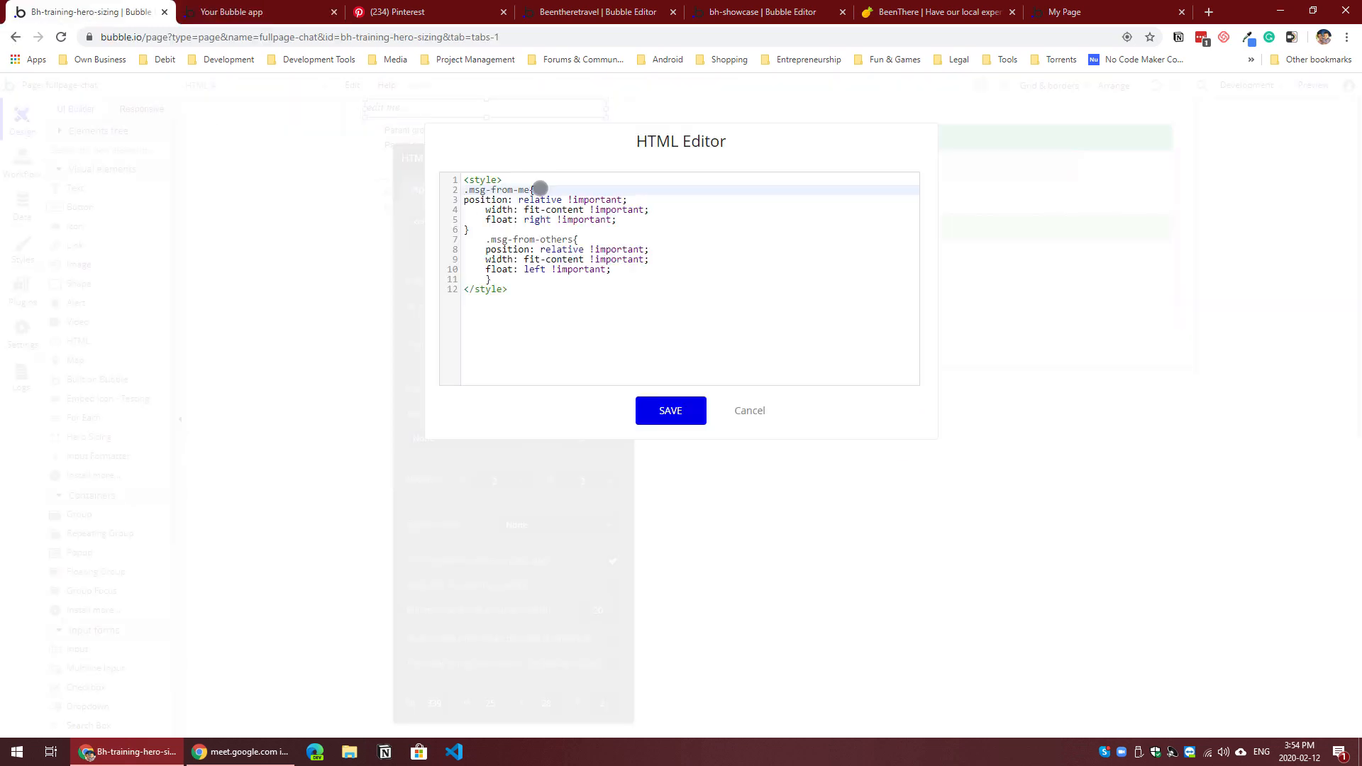
left_click(290, 14)
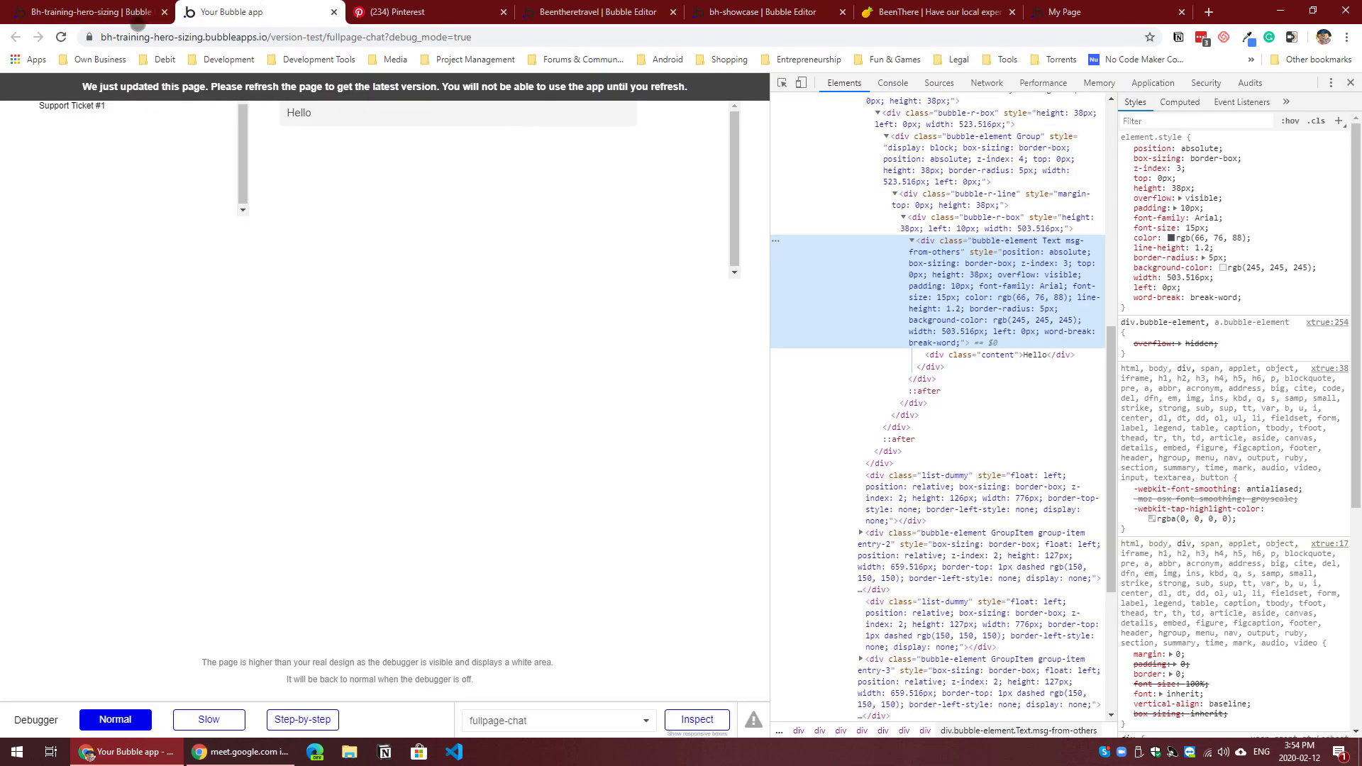
left_click(131, 16)
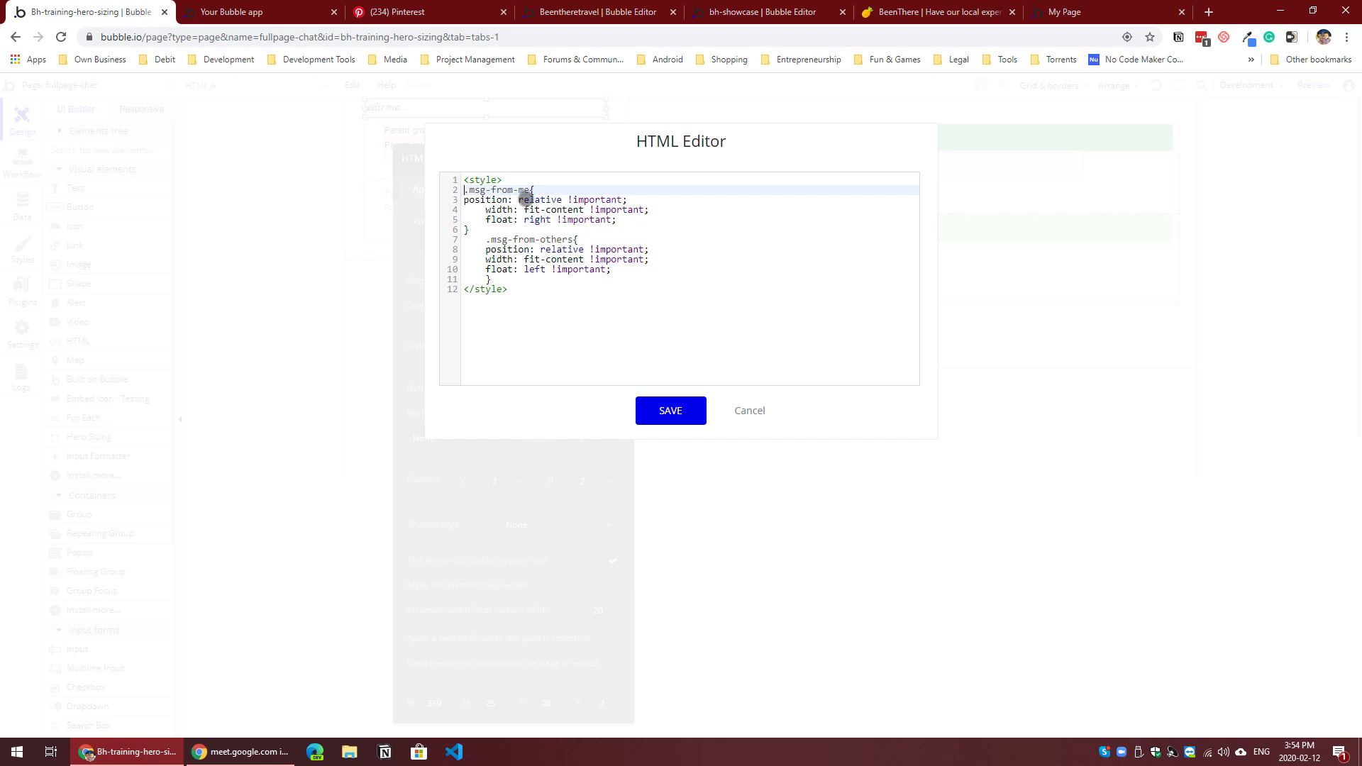
left_click(545, 200)
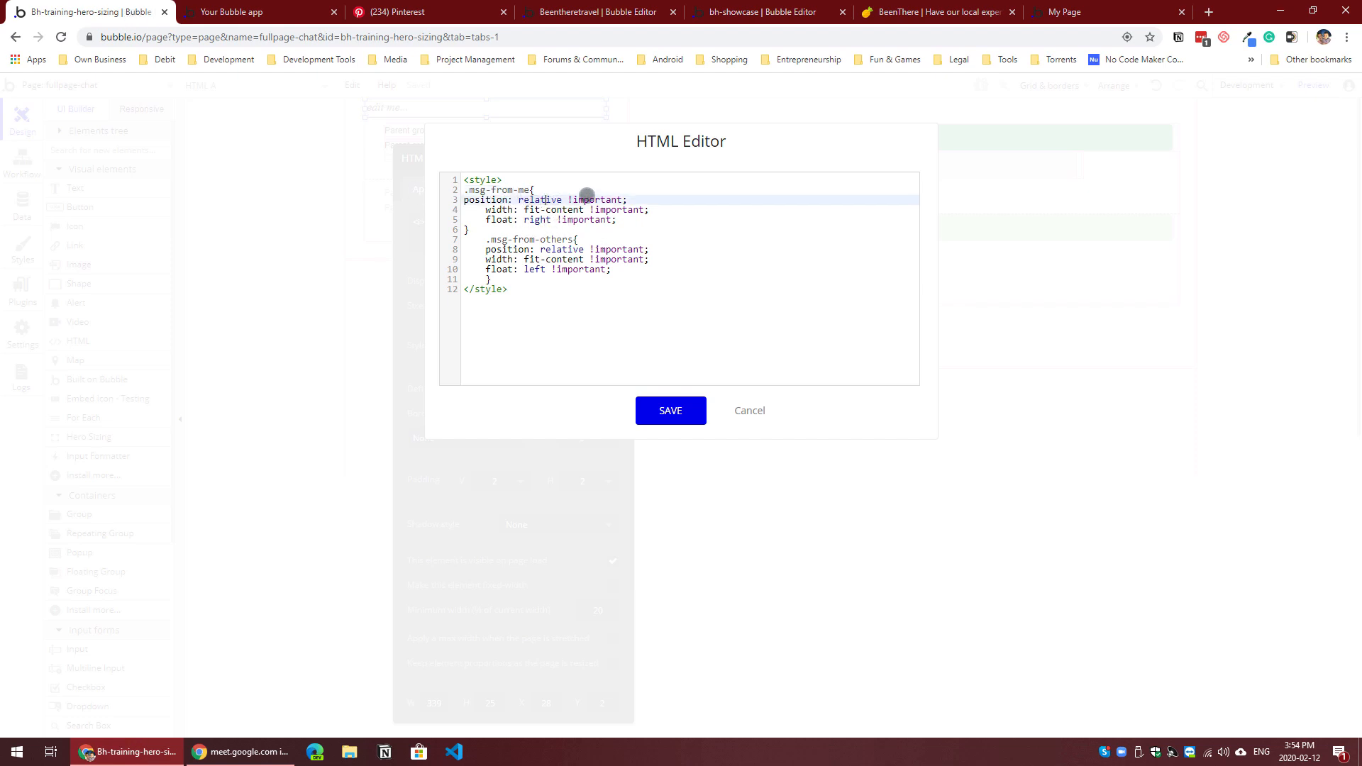
left_click(501, 210)
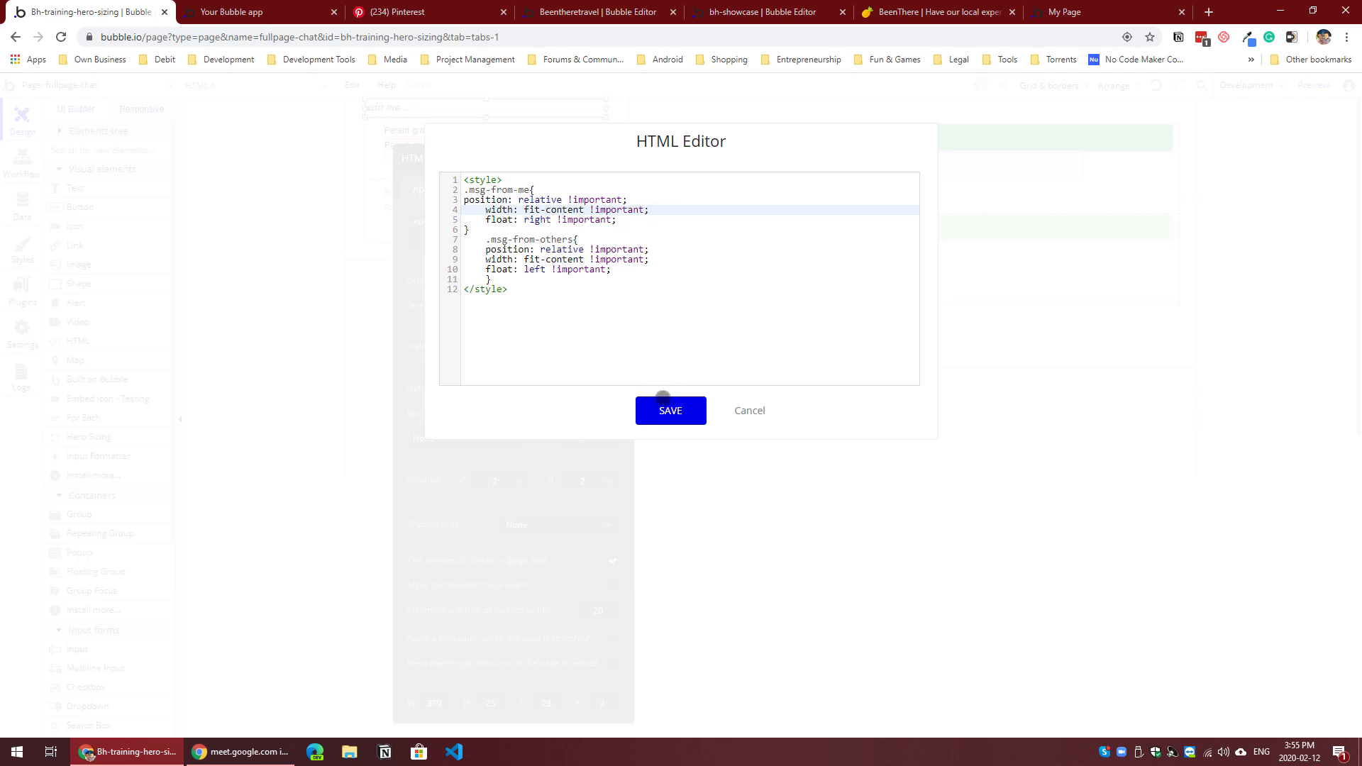
Step: Save the message class rules in the HTML element and check the Hello bubble's fit in the preview
left_click(663, 411)
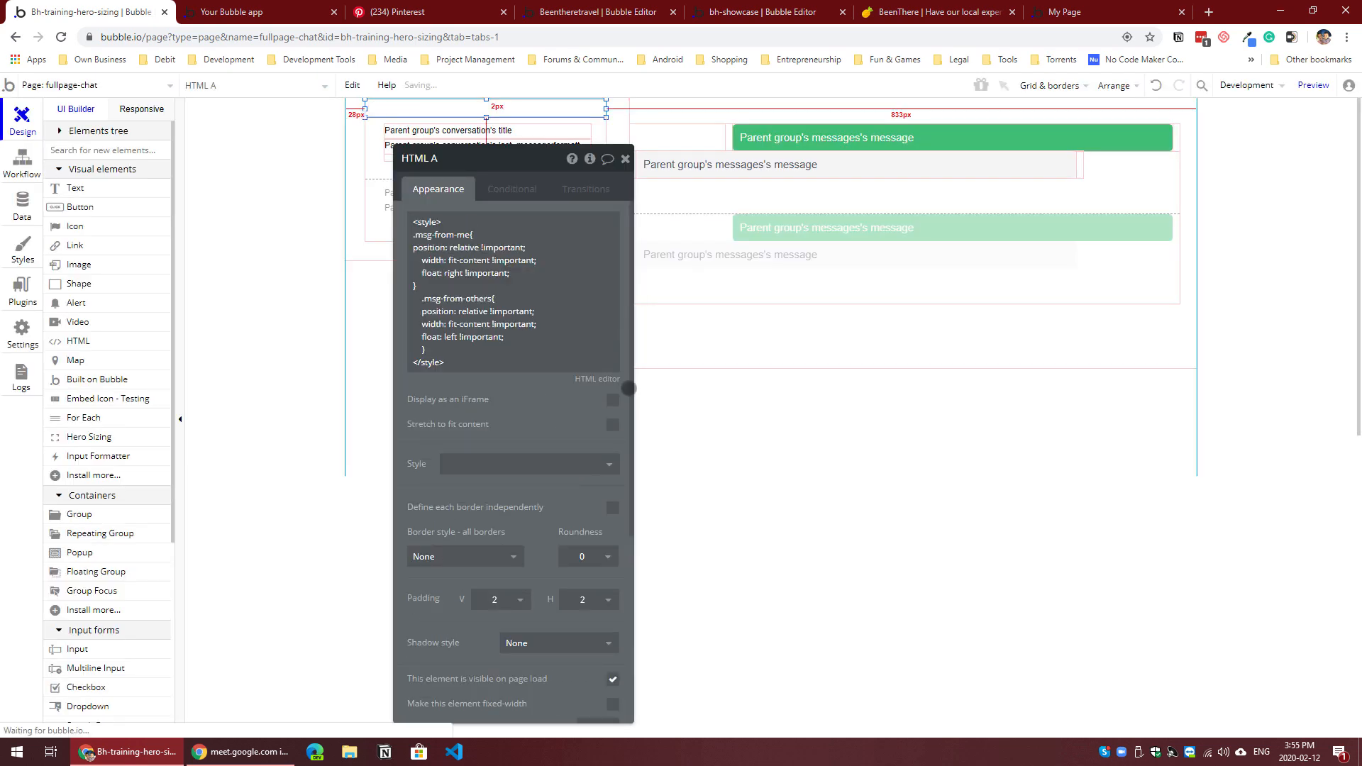
left_click(280, 8)
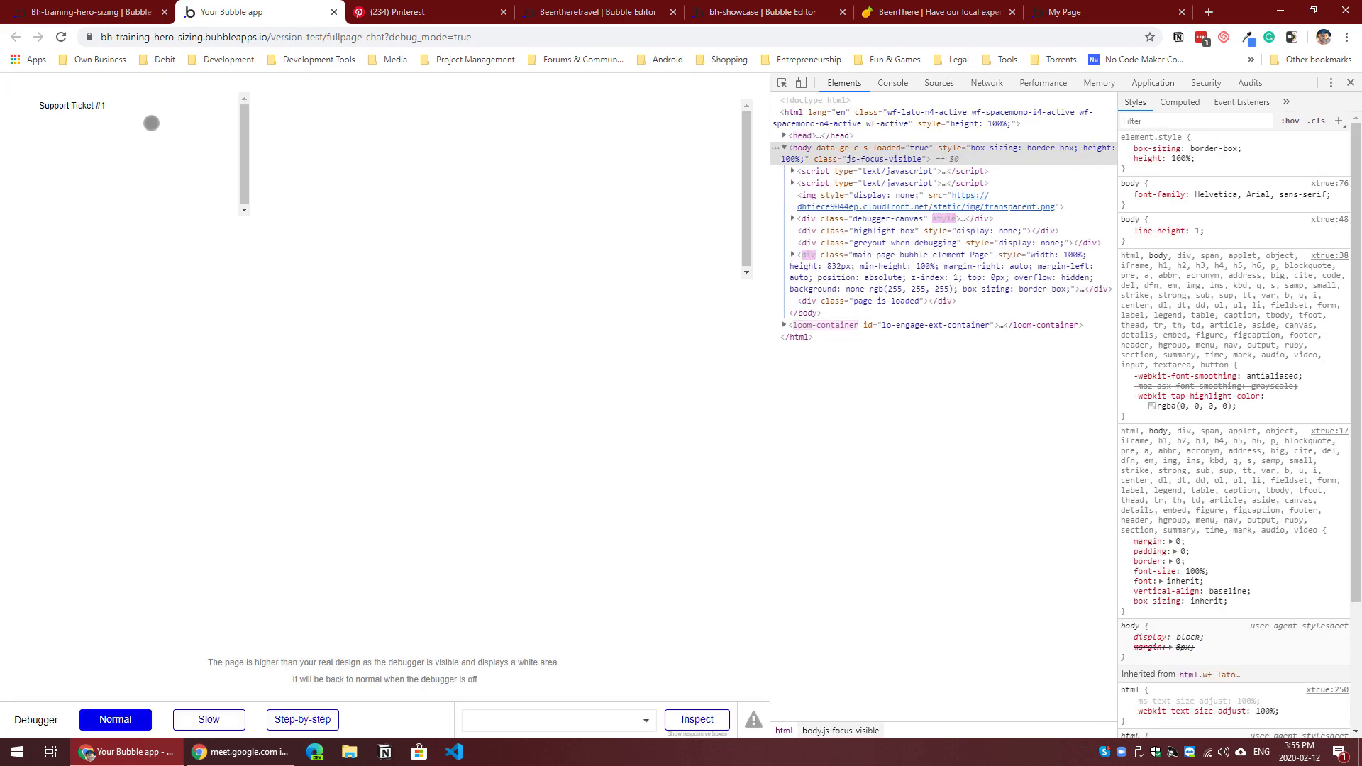
mouse_move(296, 115)
left_mouse_down()
mouse_move(334, 115)
mouse_move(313, 114)
left_mouse_up()
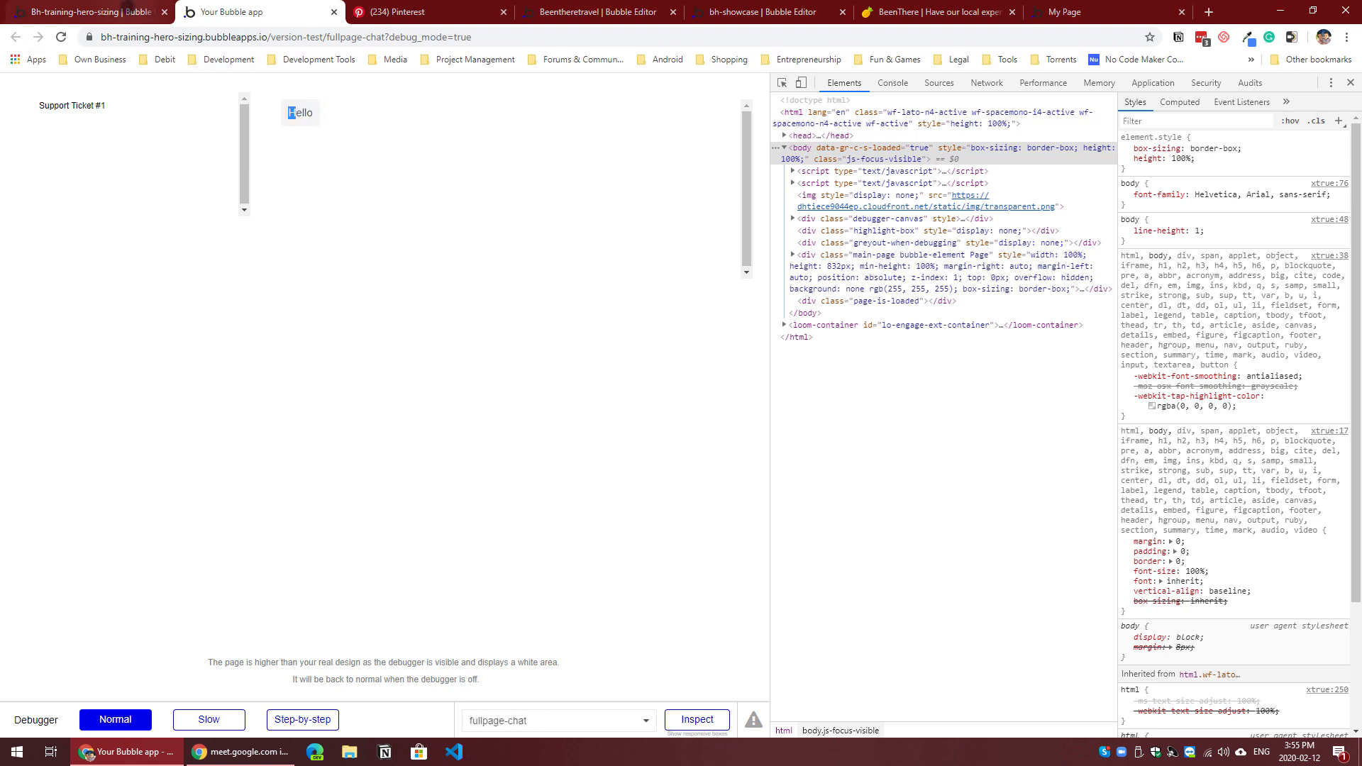
Step: Append a long run of X characters to the Hello record in the messages data and check its bubble in the preview
left_click(79, 14)
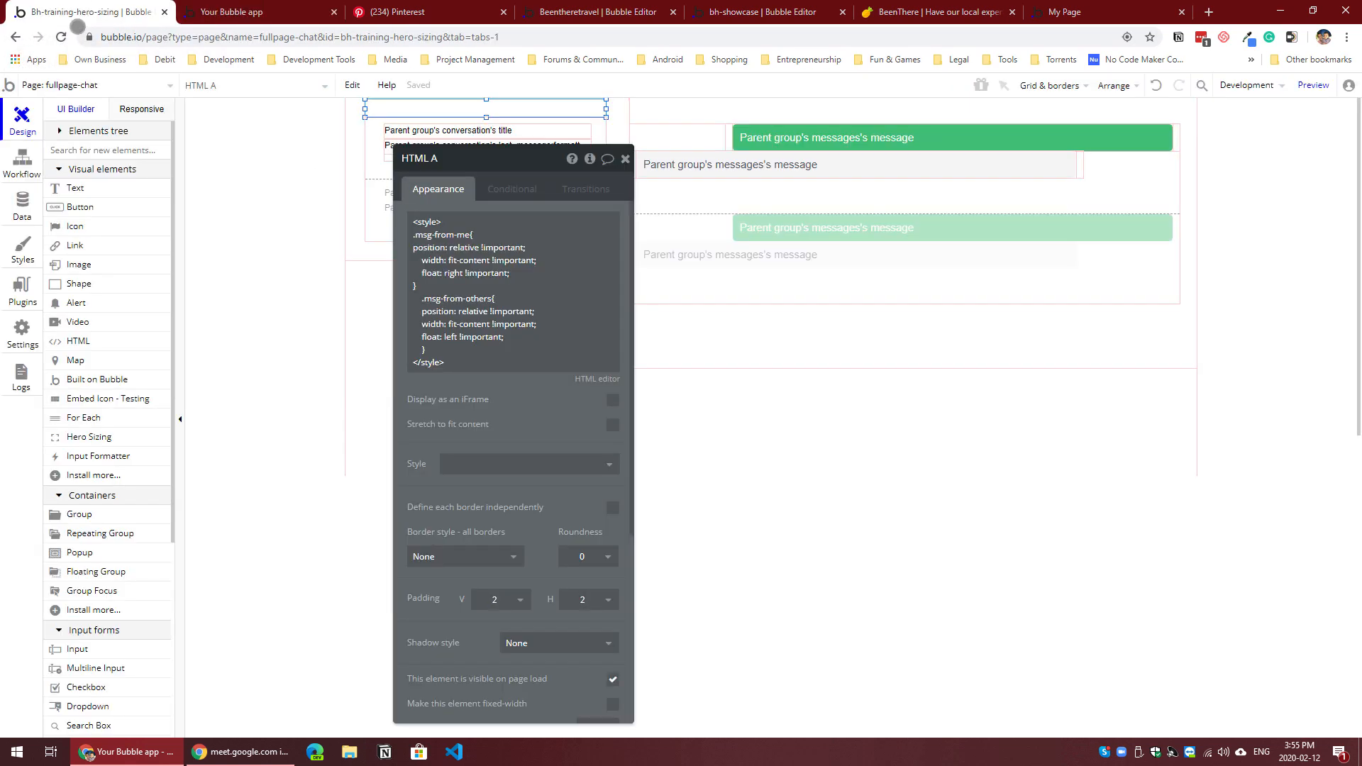
left_click(19, 200)
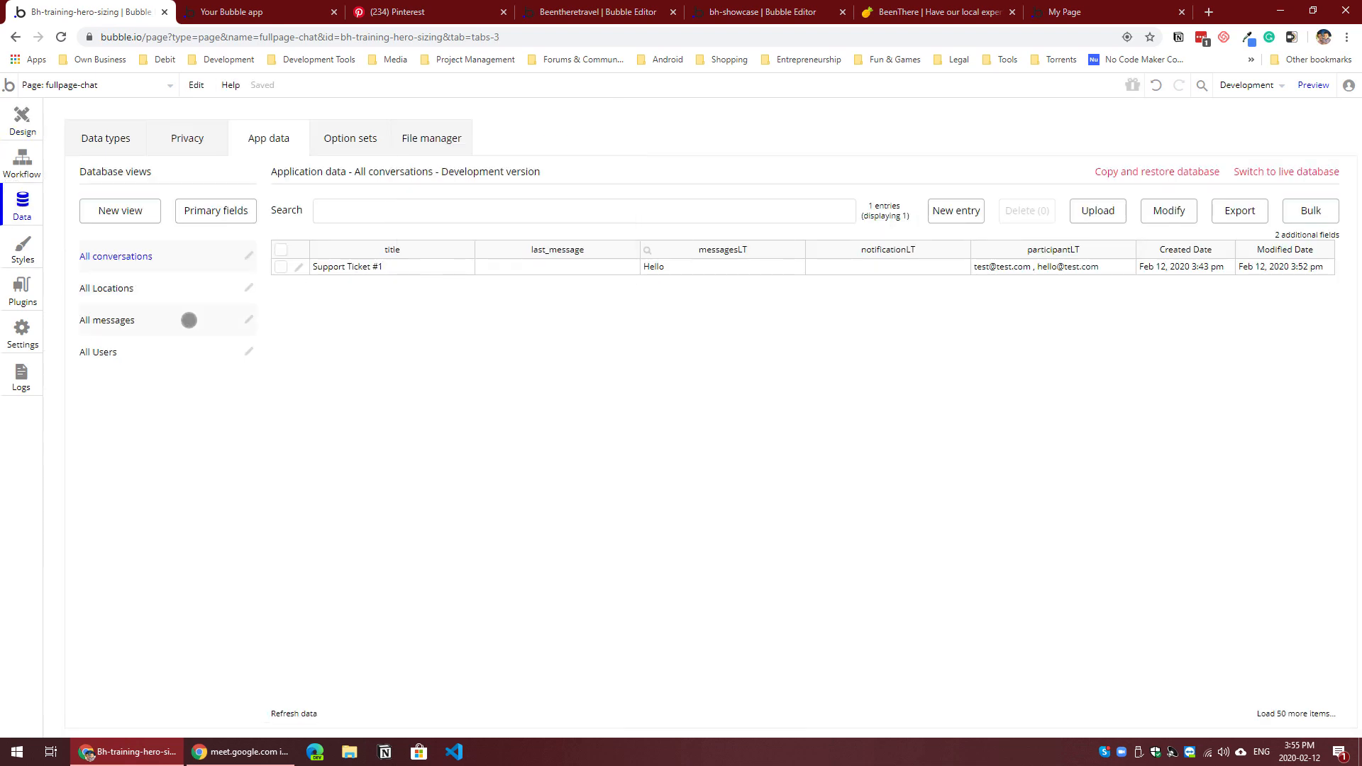
left_click(169, 320)
left_click(299, 267)
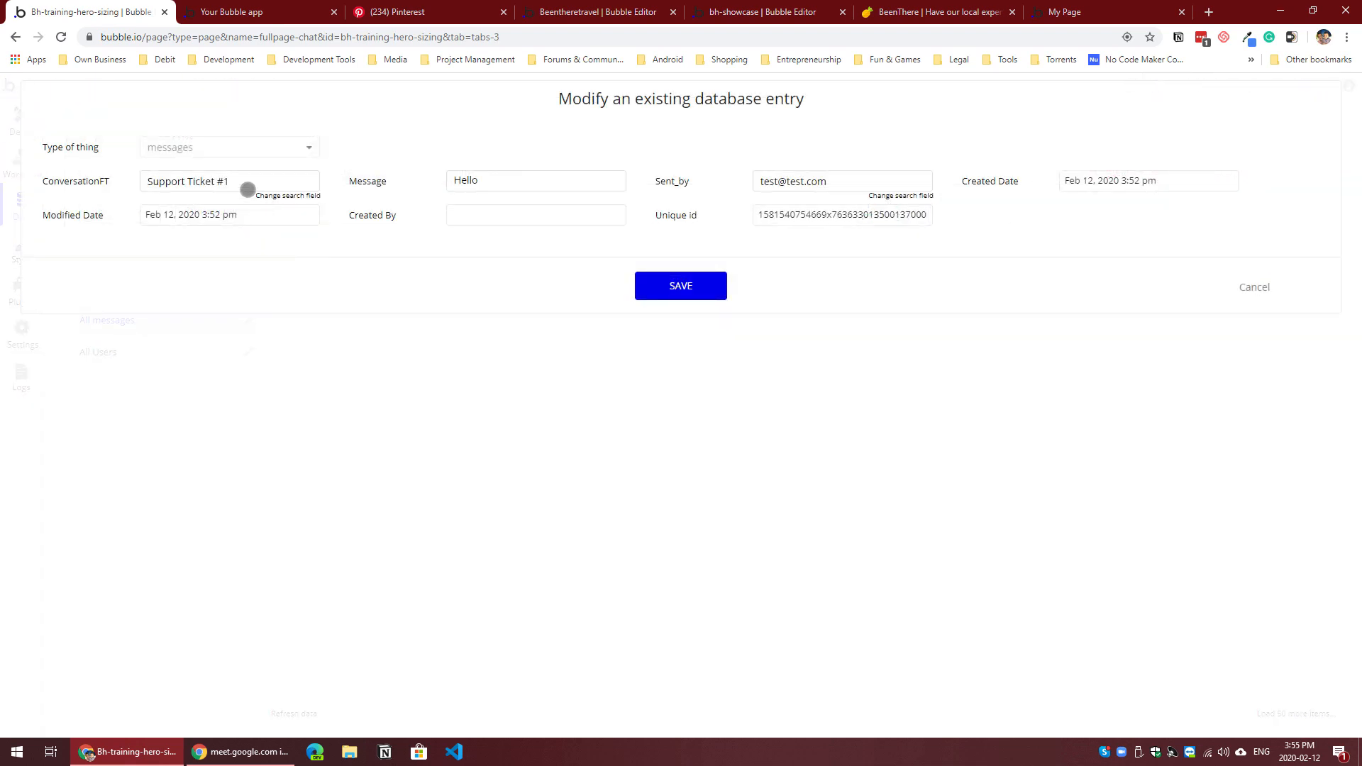
left_click(503, 185)
type("X")
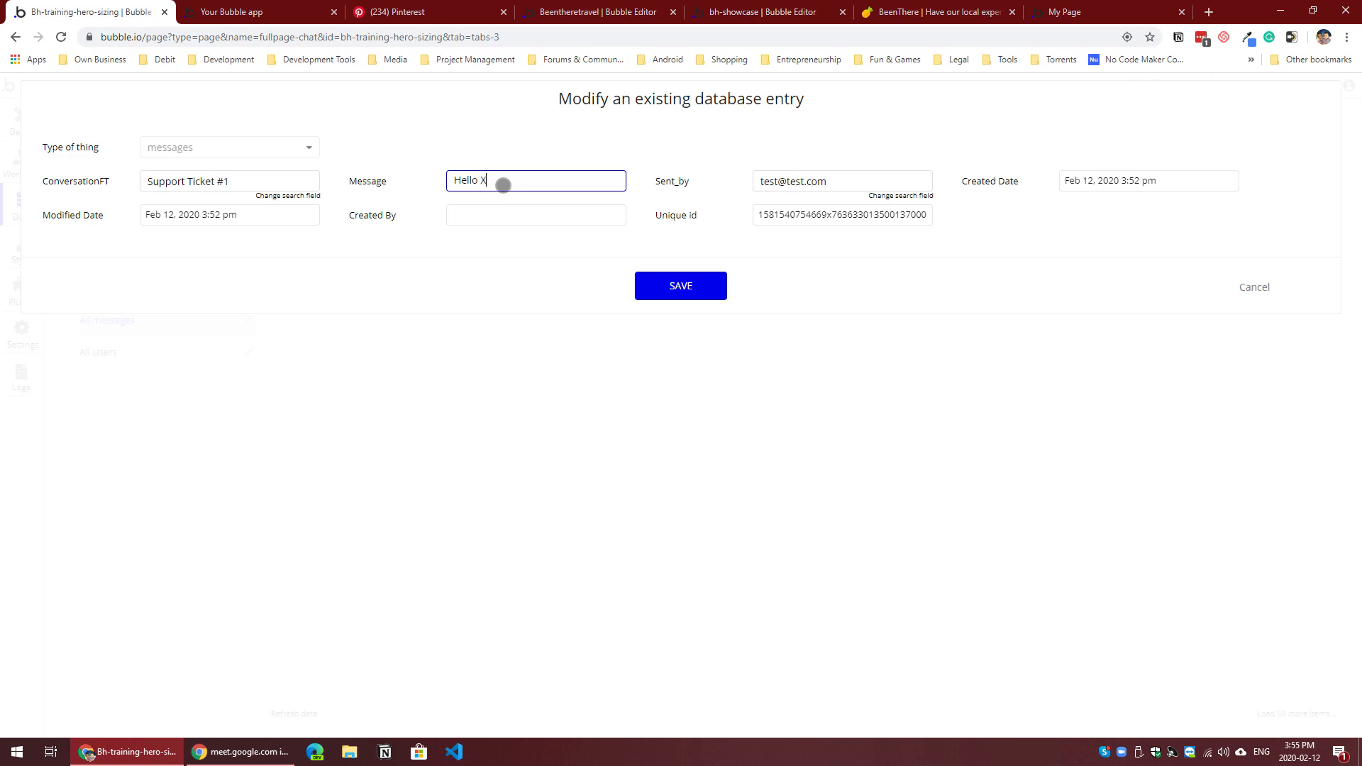
type("XXXXXXXXXXXXXXXXXXXXXXXXX")
key("Return")
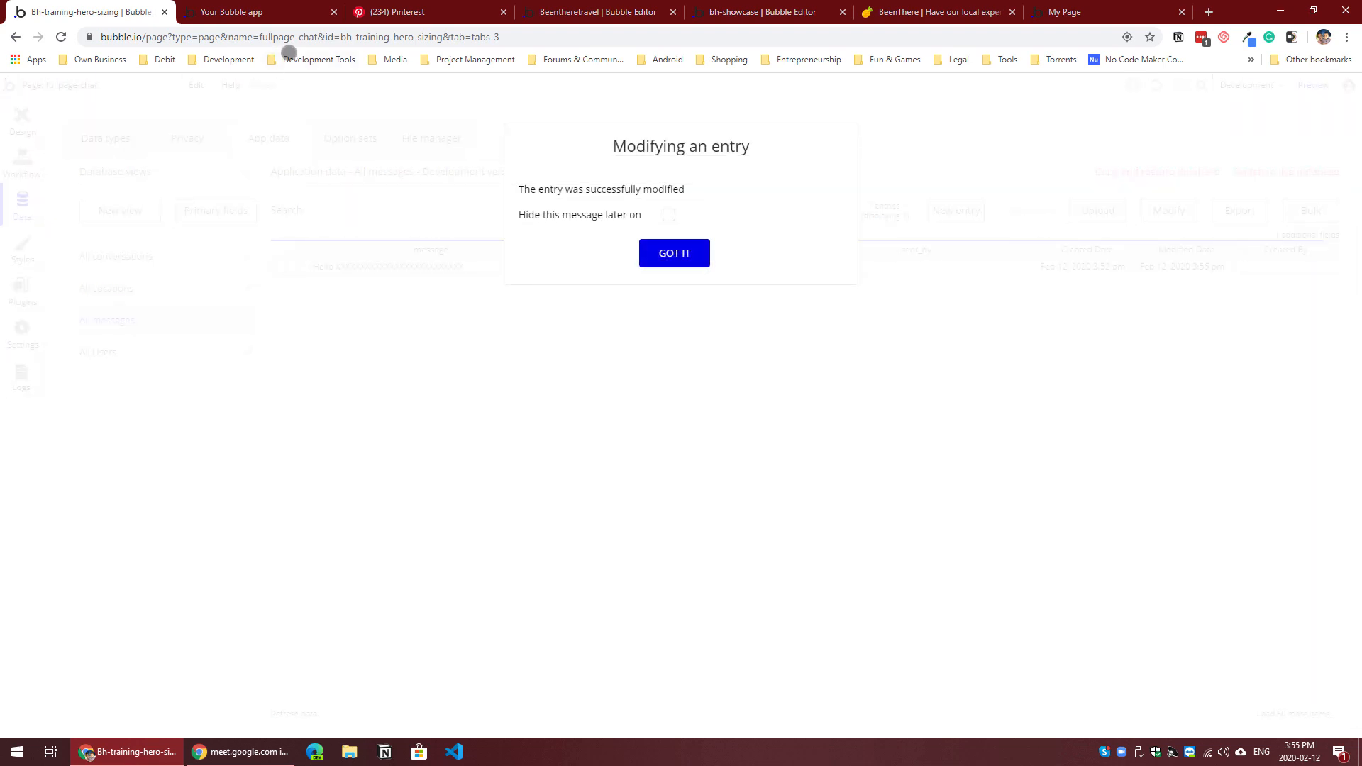
left_click(657, 249)
left_click(305, 11)
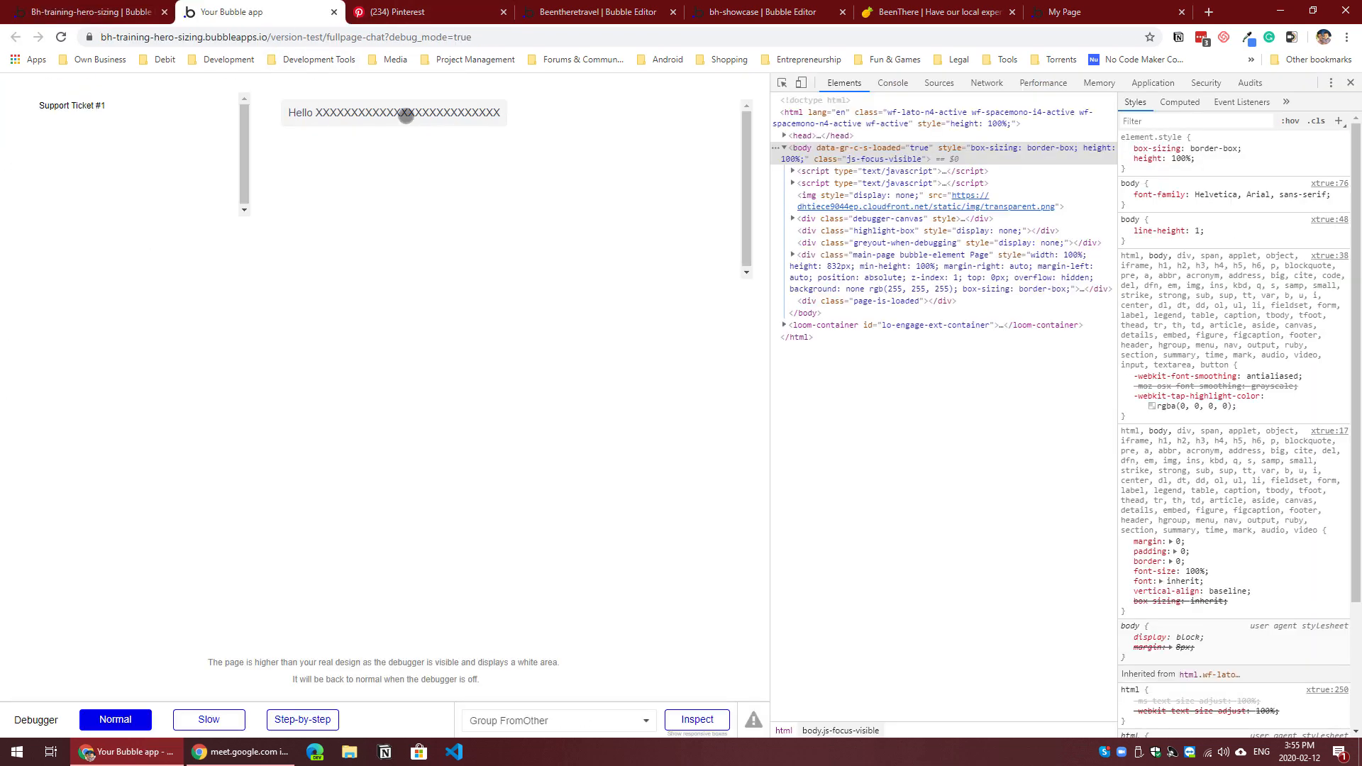
left_click_drag(404, 116, 503, 115)
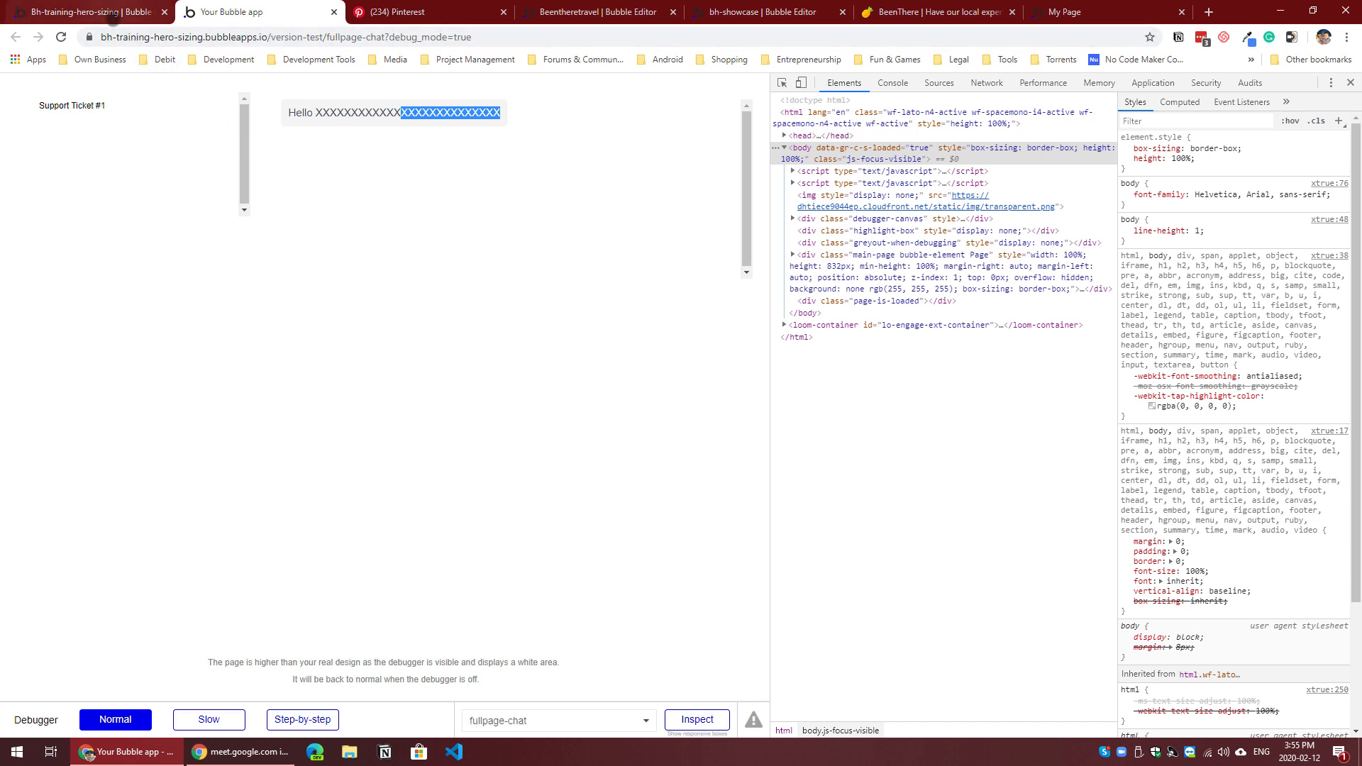
Step: Review the sent_by visibility conditions on Group FromMe and Group FromOther in the page design
left_click(113, 16)
left_click(17, 122)
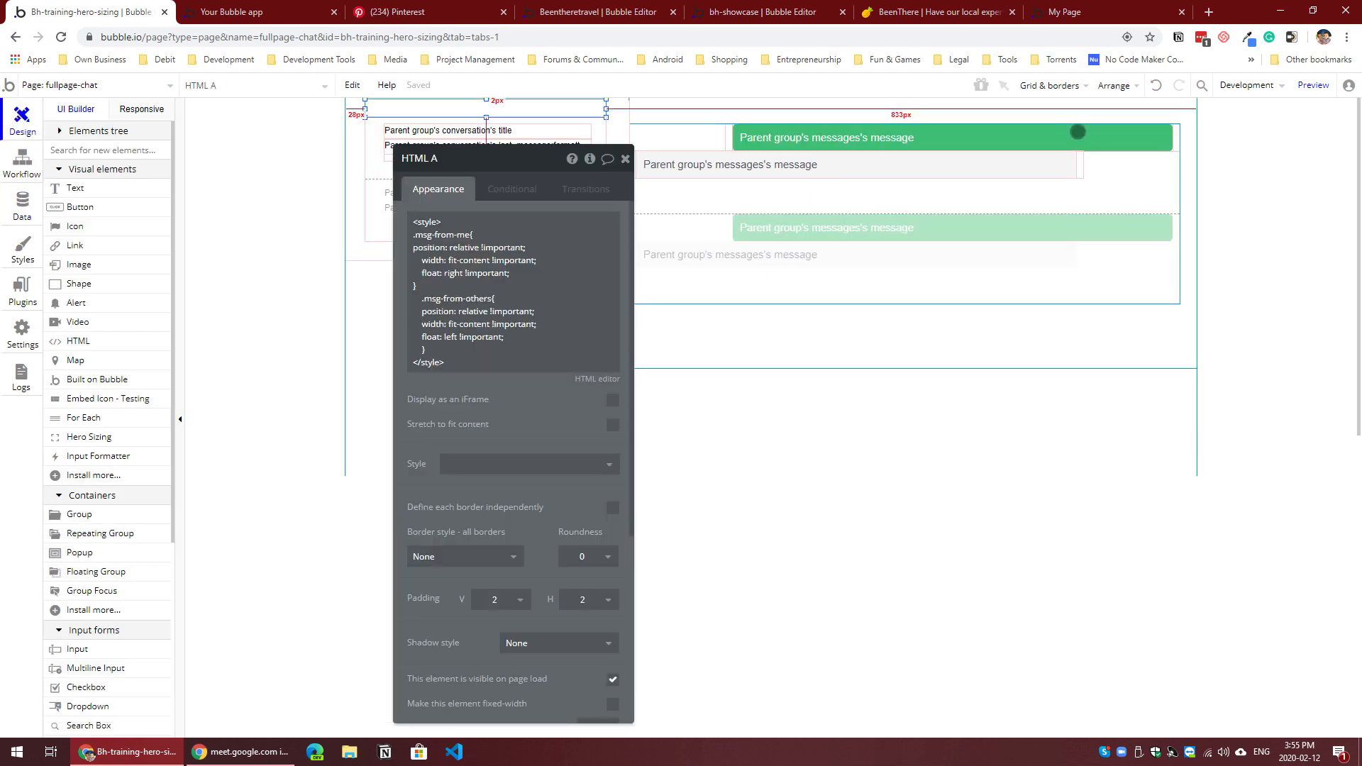
left_click(1085, 168)
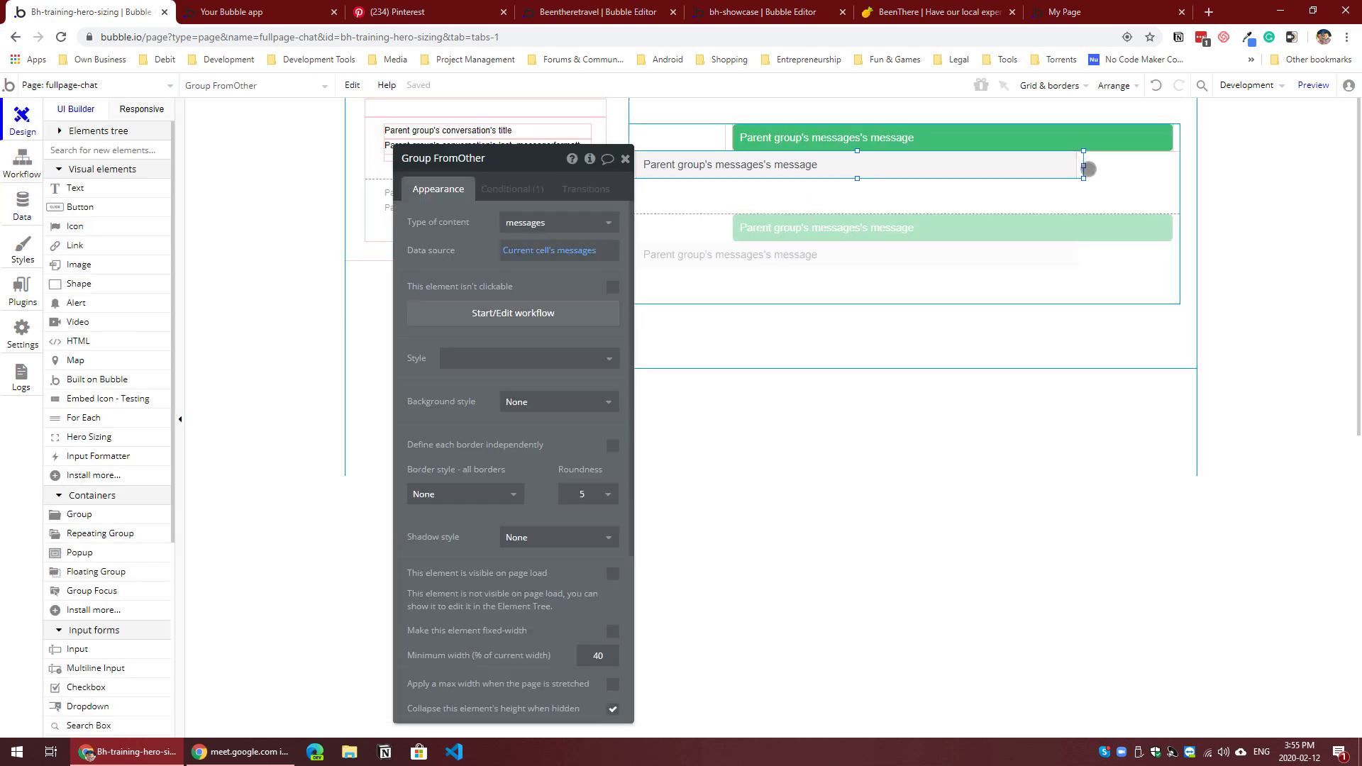
left_click(1100, 142)
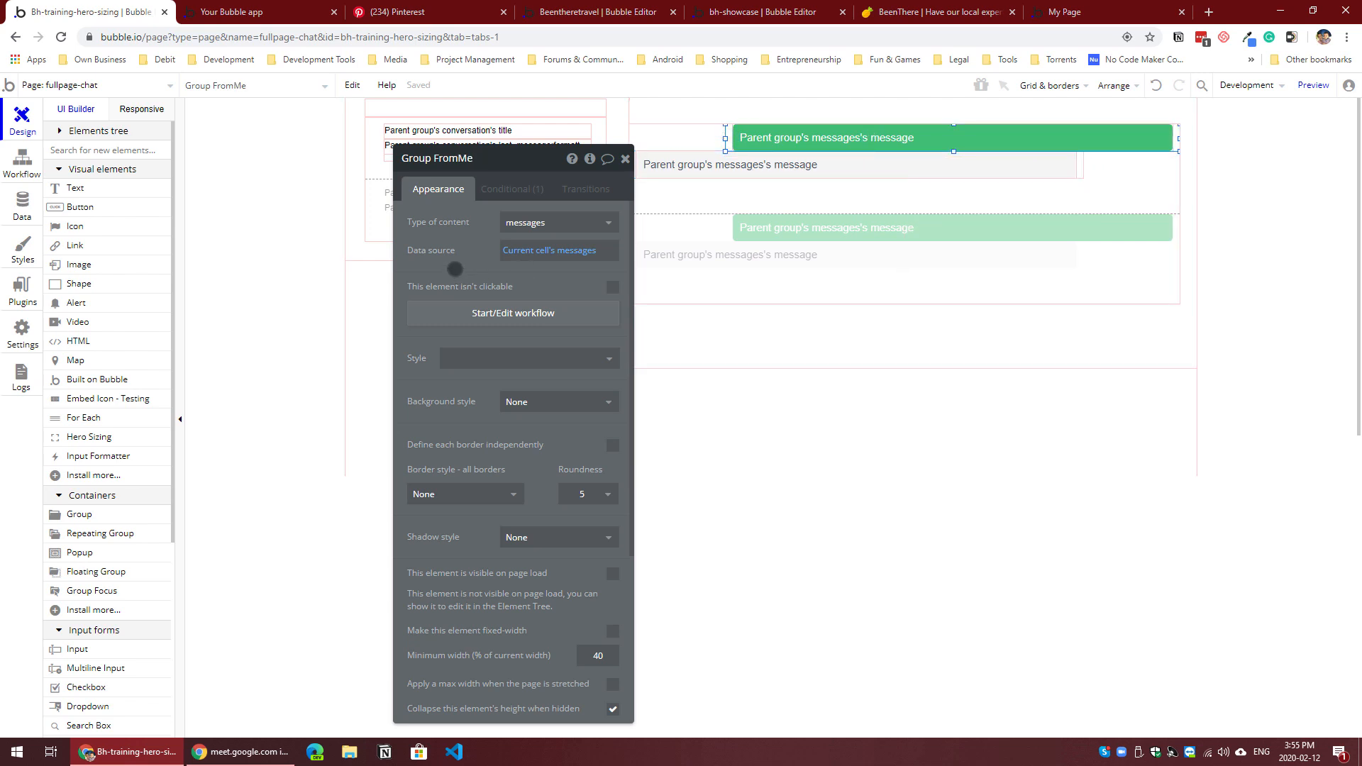
left_click_drag(454, 269, 374, 220)
left_click(426, 147)
left_click(377, 180)
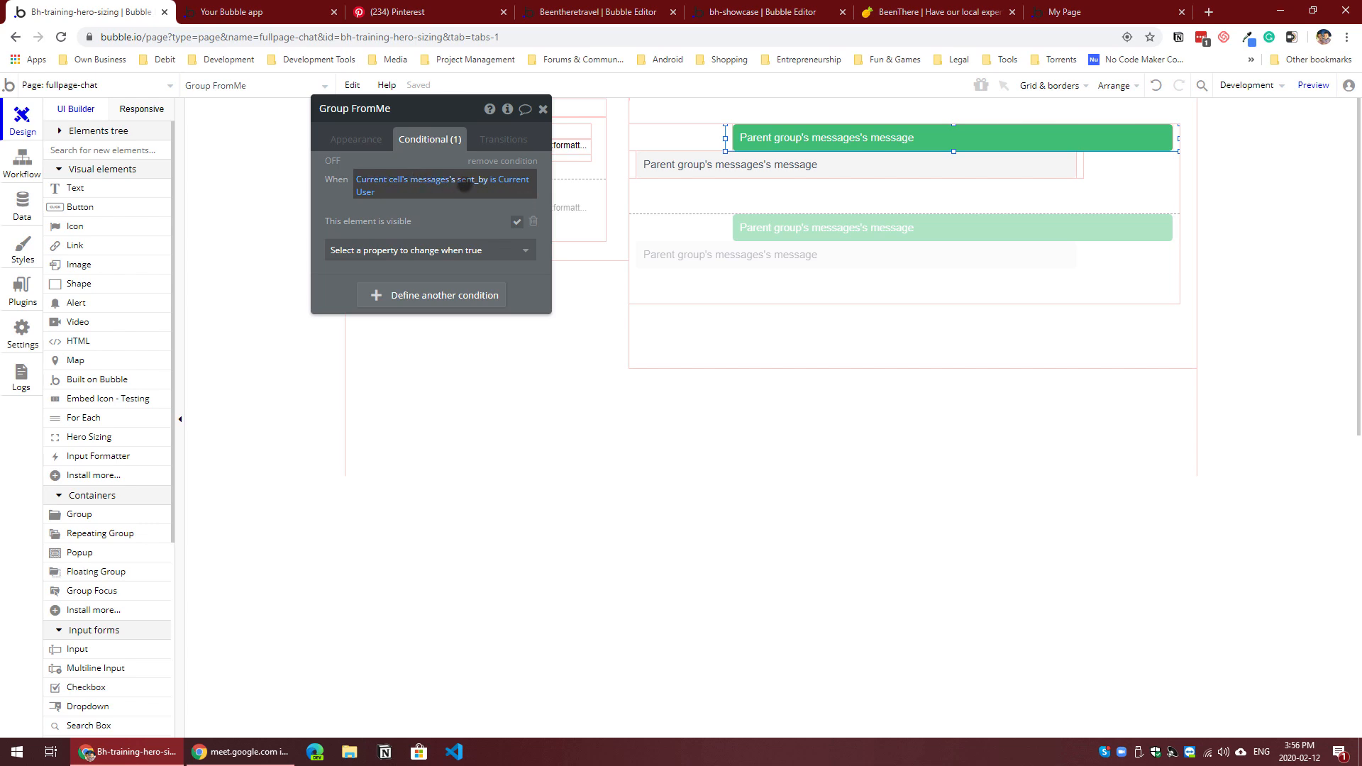
left_click(443, 180)
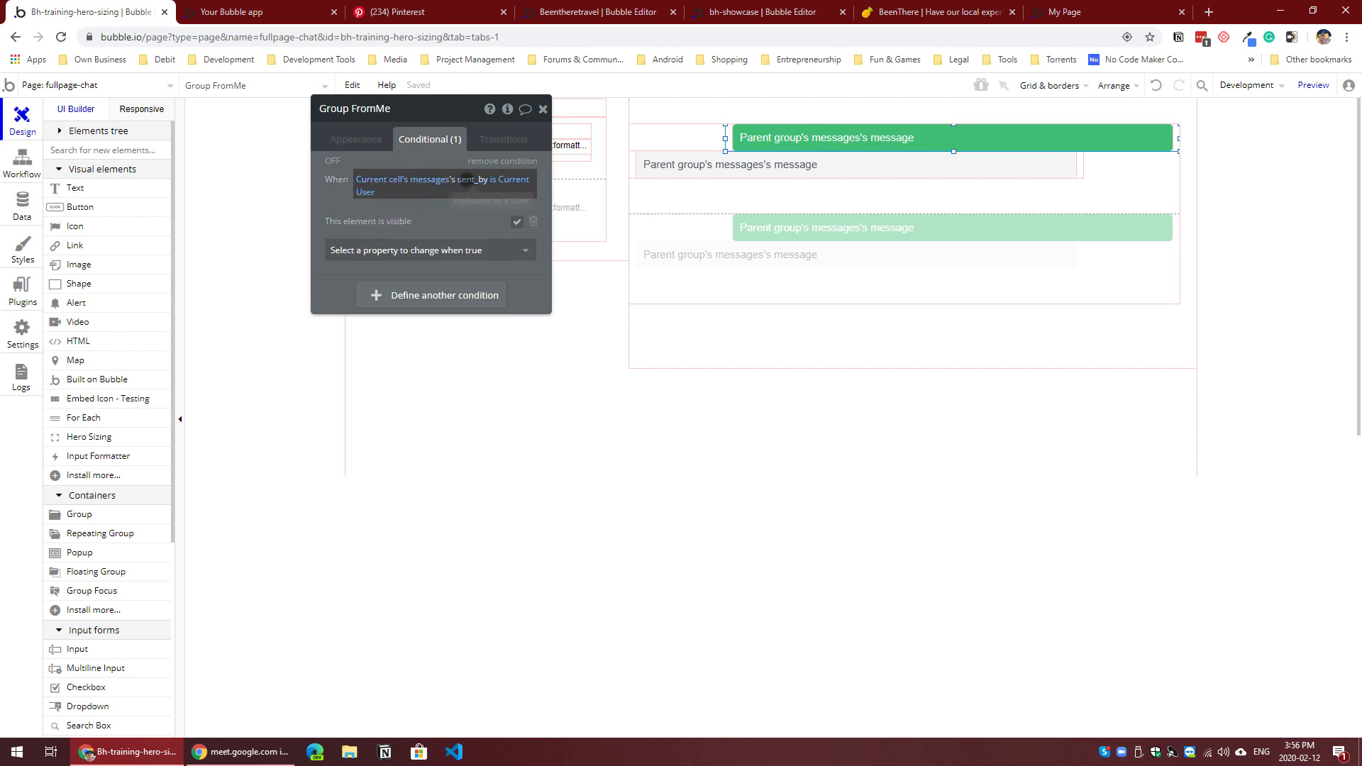
left_click(474, 180)
left_click(482, 240)
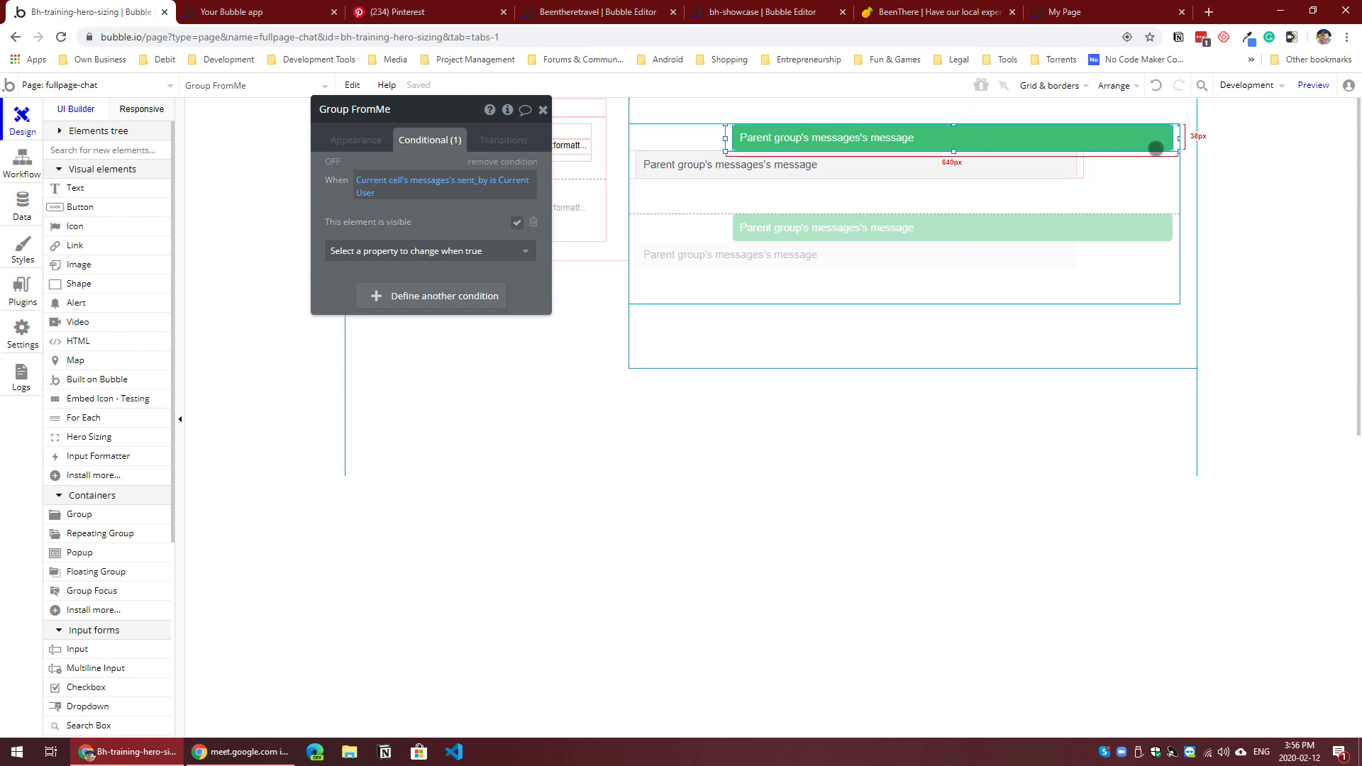
left_click(1076, 164)
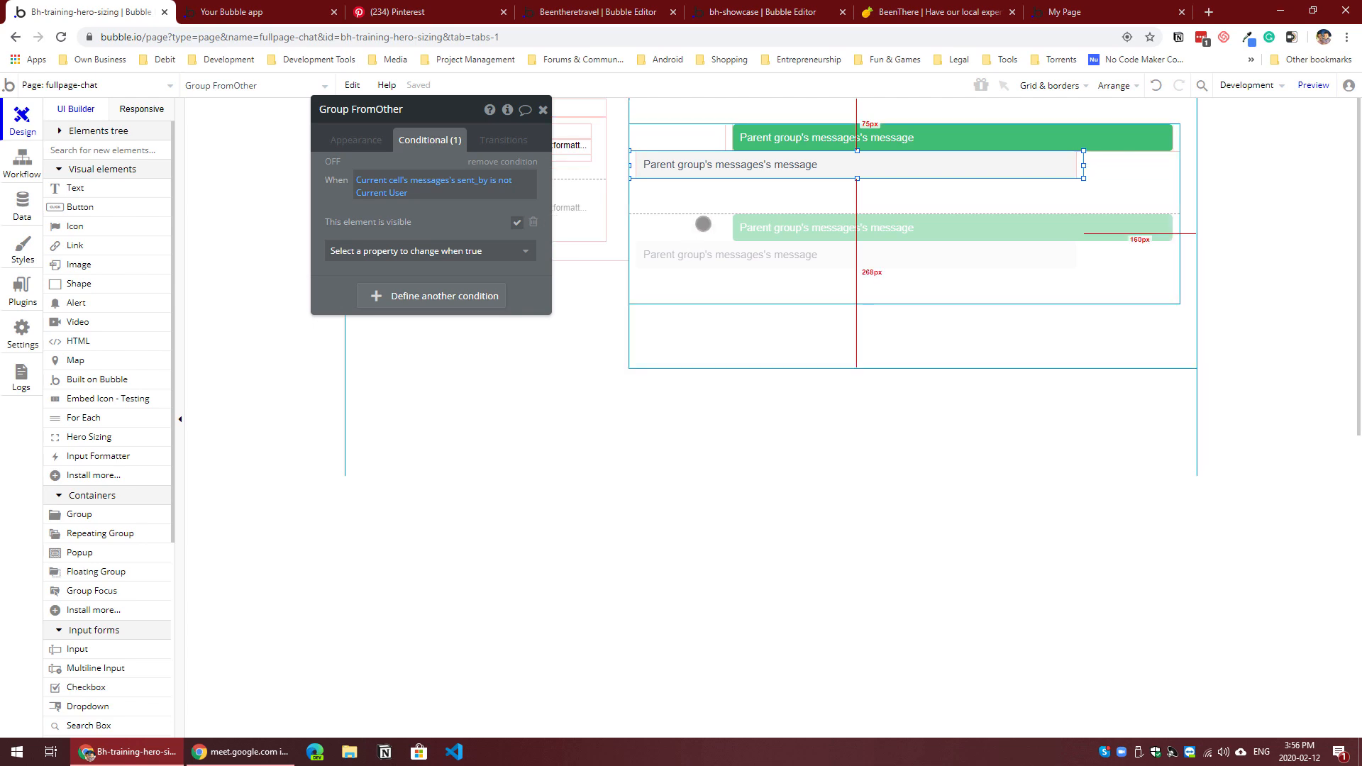
Step: Shorten RepeatingGroup messages to about 171 px high and set its separator to None
left_click(712, 237)
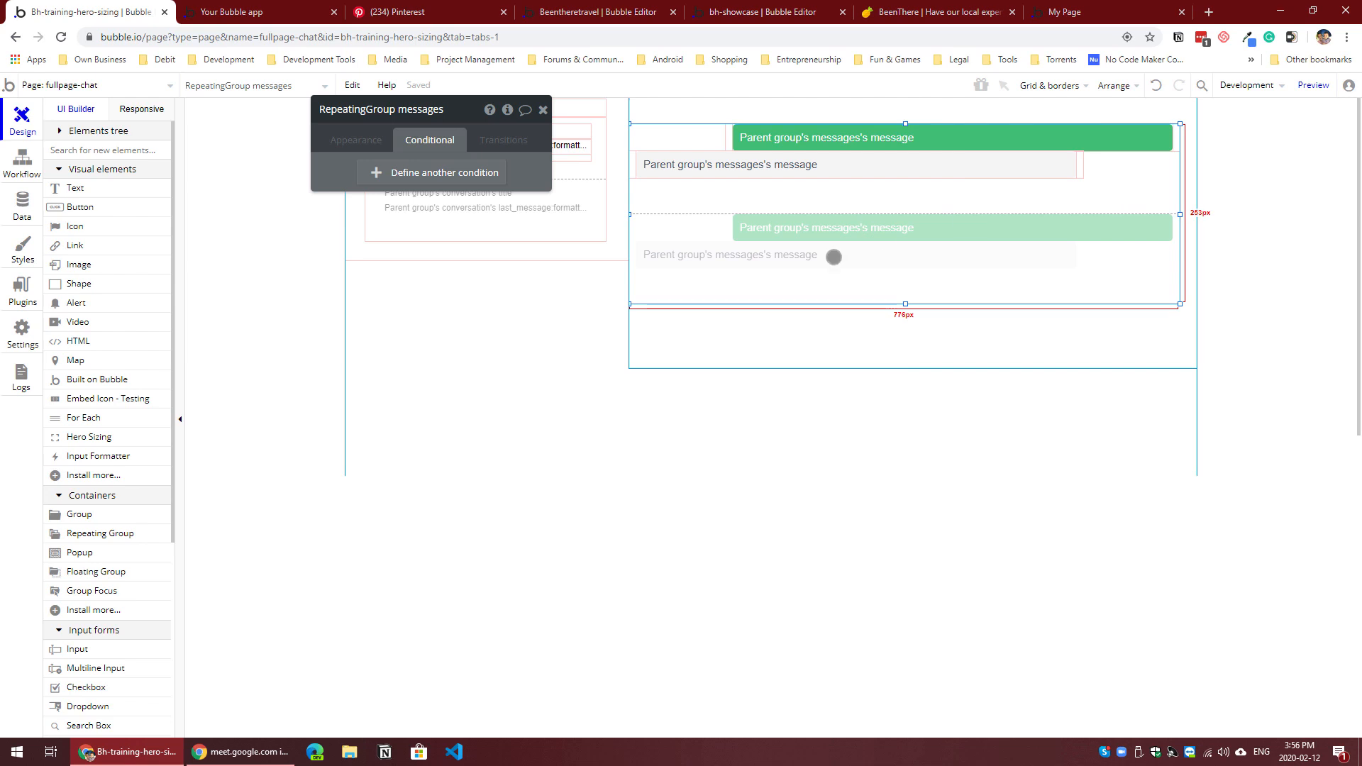
left_click_drag(906, 303, 905, 246)
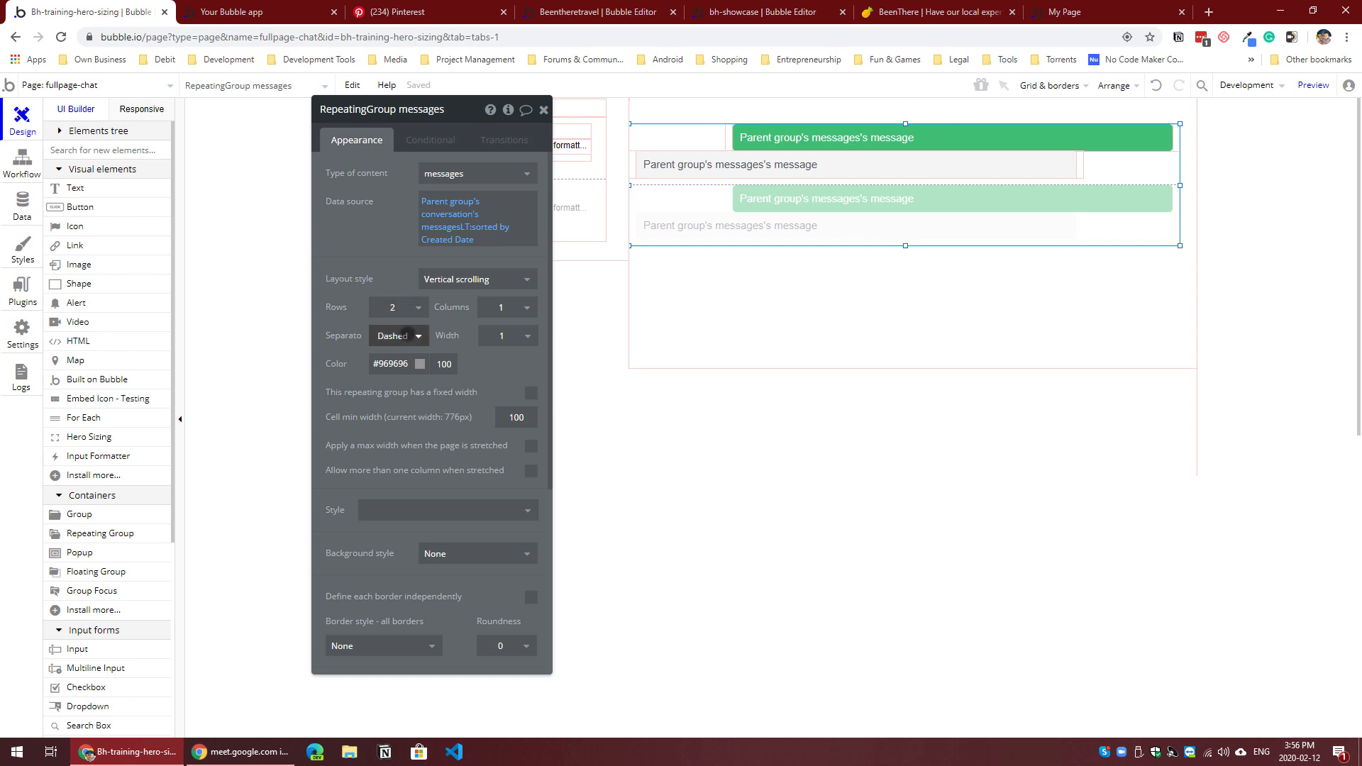
left_click(404, 333)
left_click(403, 360)
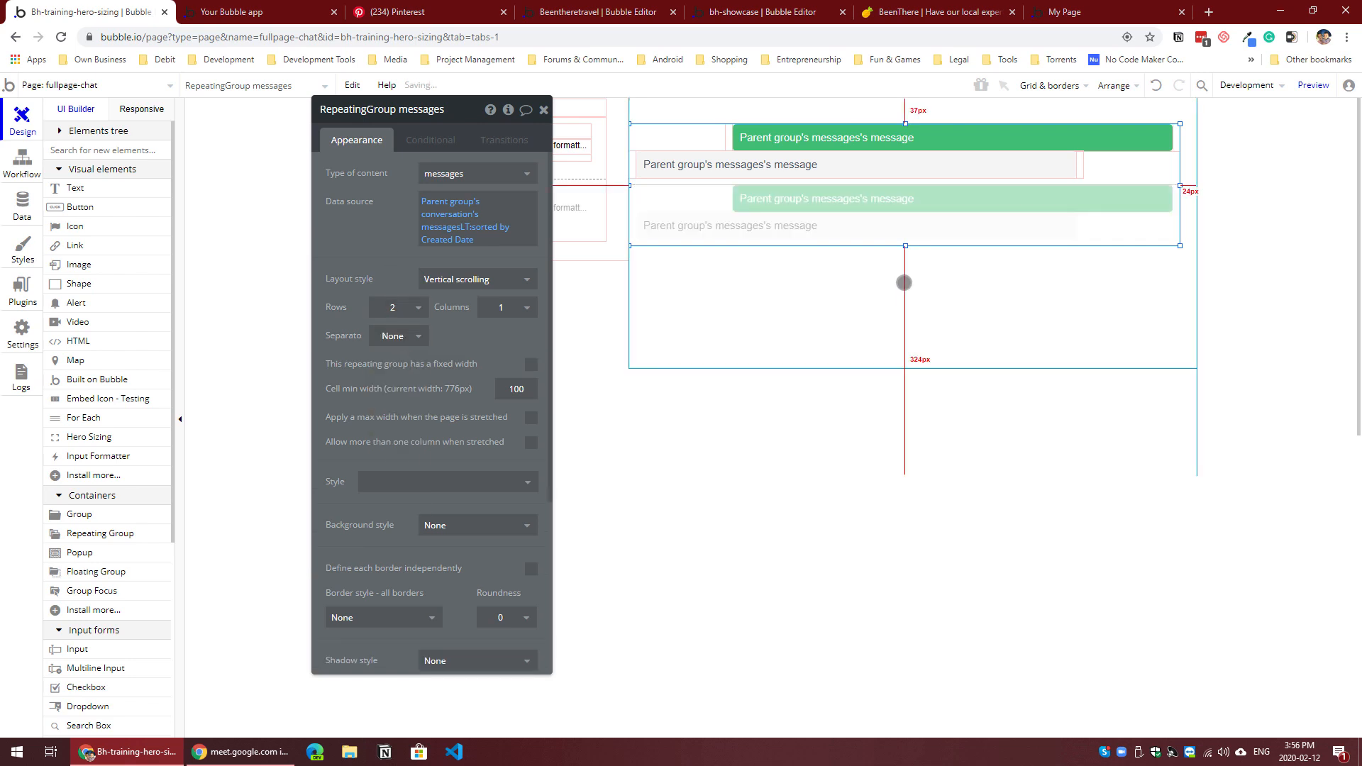
Step: Draw a group about 241 px by 89 px inside Group Messages and place it directly beneath the messages list at X 0
left_click(908, 283)
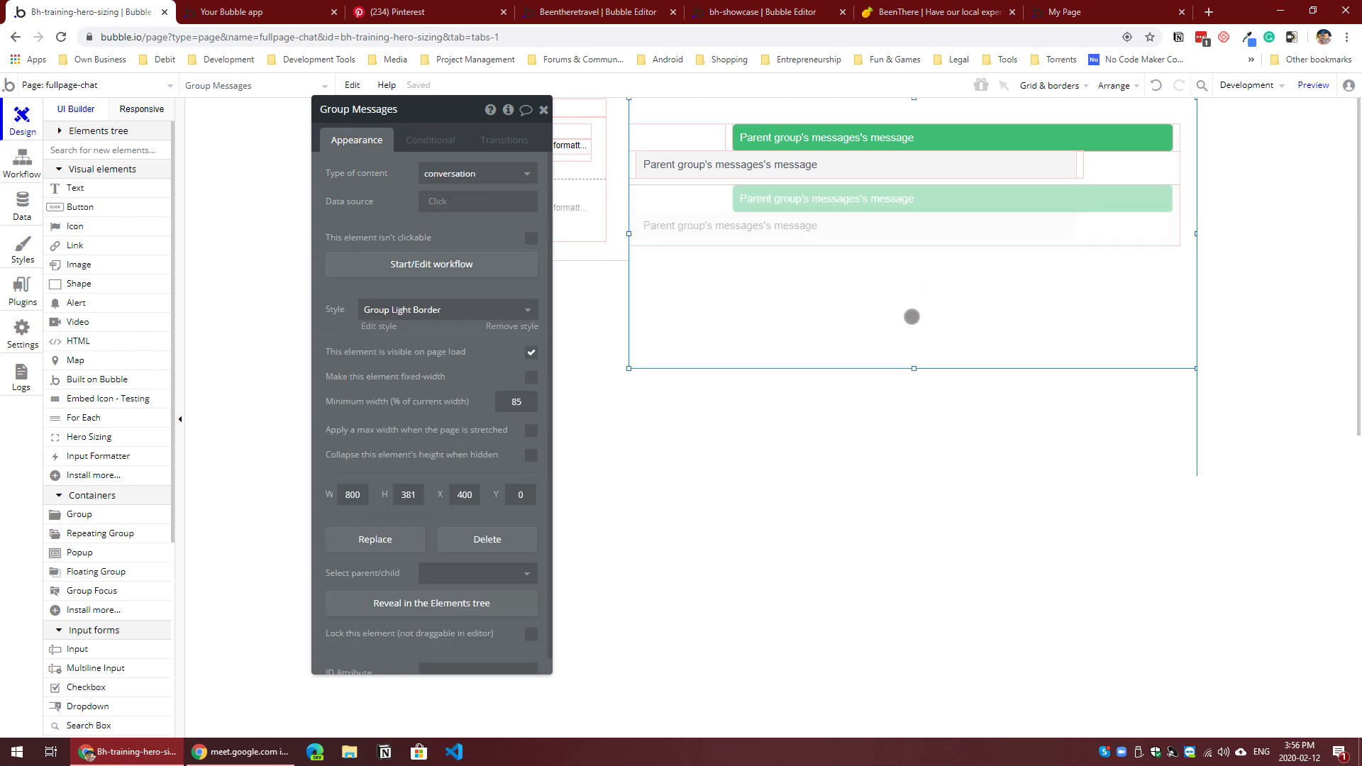
left_click(1094, 245)
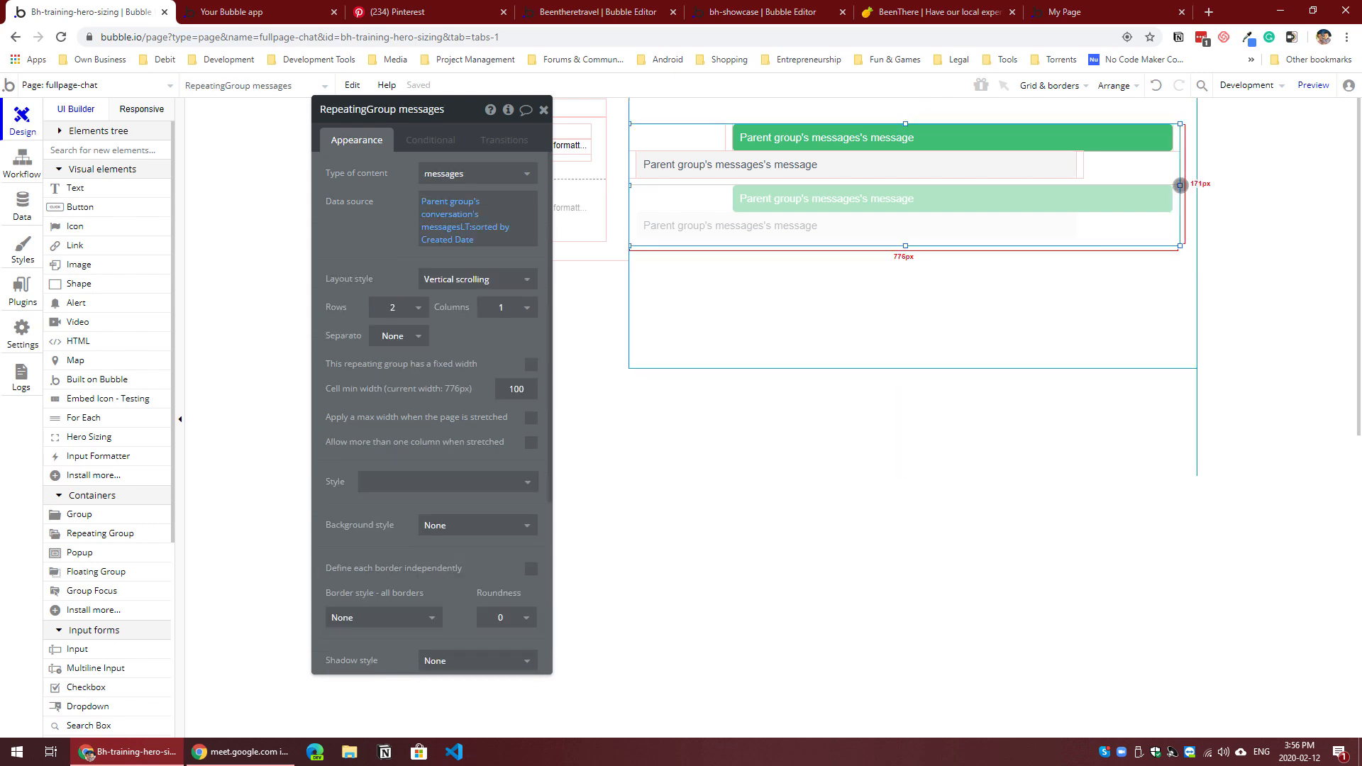
left_click(885, 291)
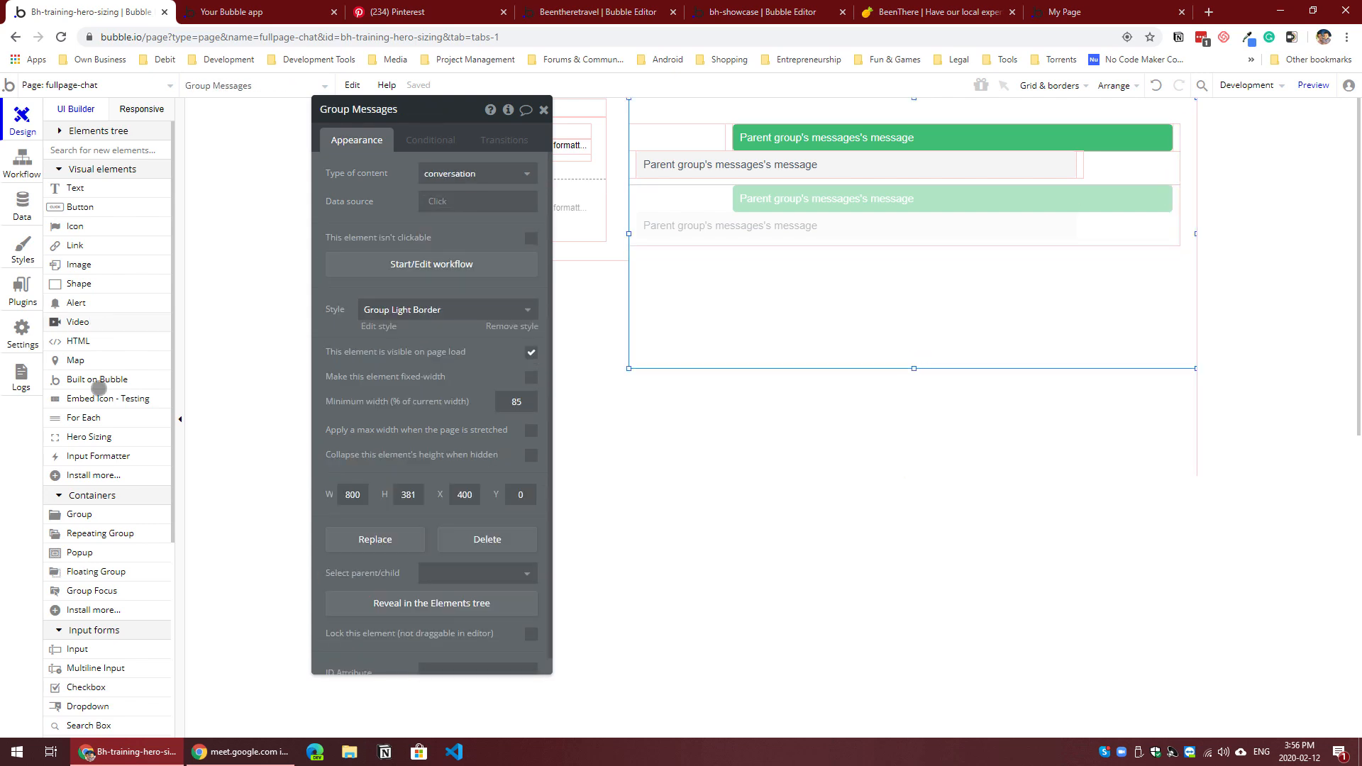
left_click(85, 514)
left_click_drag(721, 276, 891, 339)
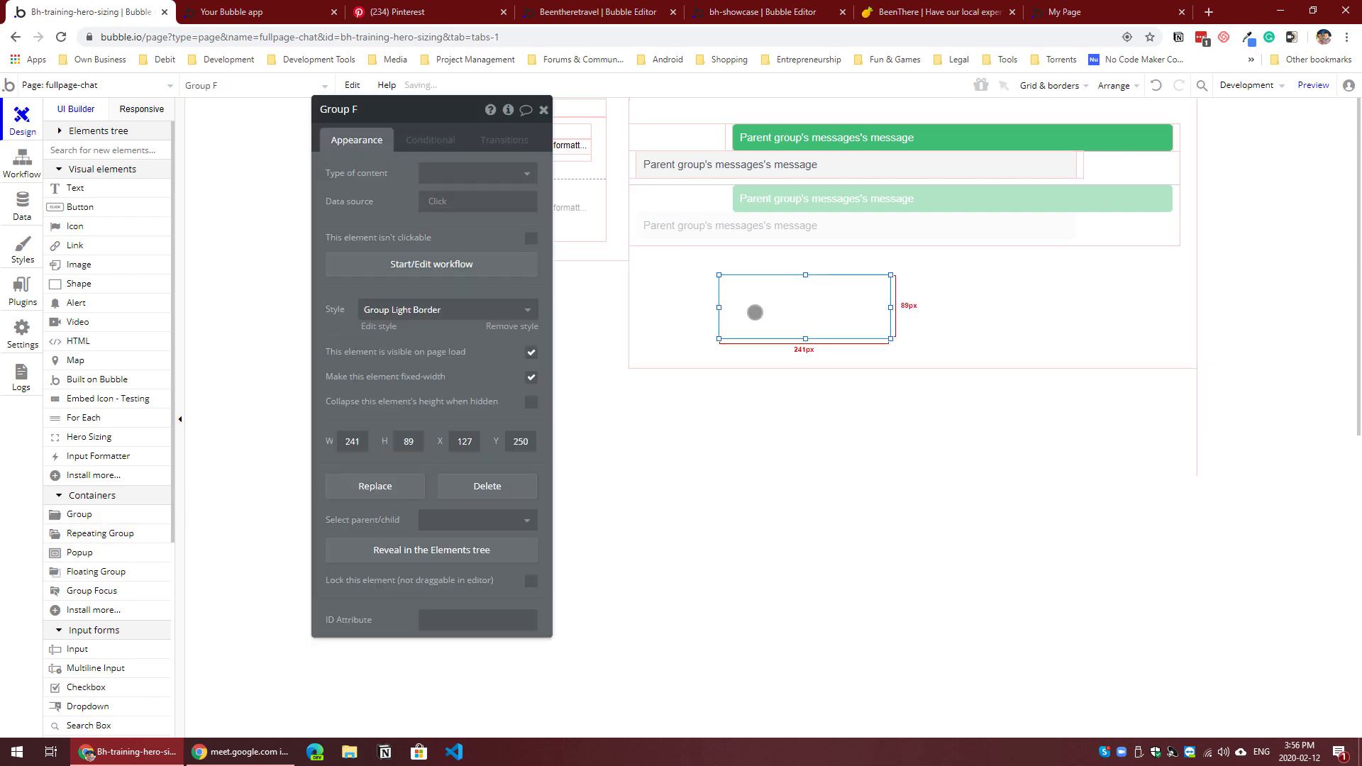
left_click_drag(751, 304, 706, 284)
left_click_drag(880, 280, 884, 283)
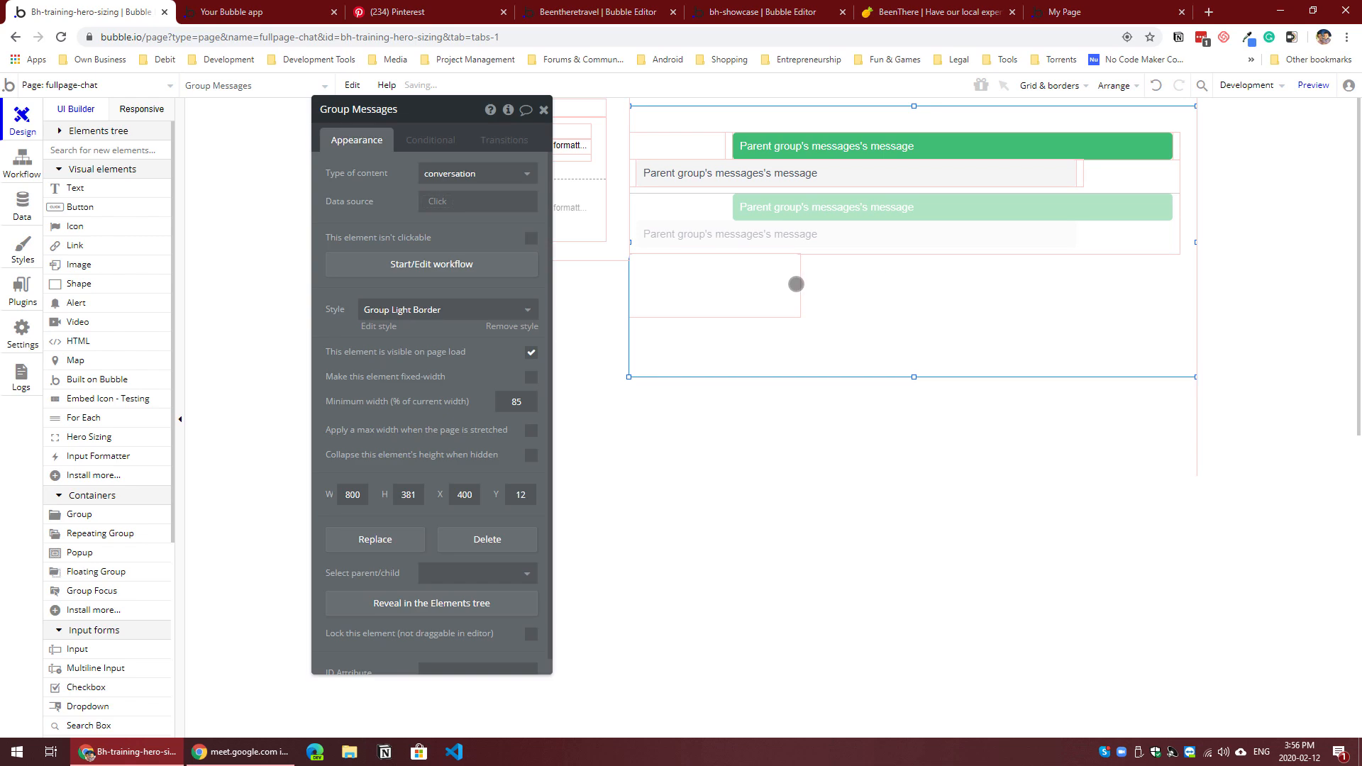
Step: Widen the new group to 800 px, the full width of Group Messages, and name it Group NewMessage
left_click(766, 279)
left_click_drag(800, 284, 1196, 285)
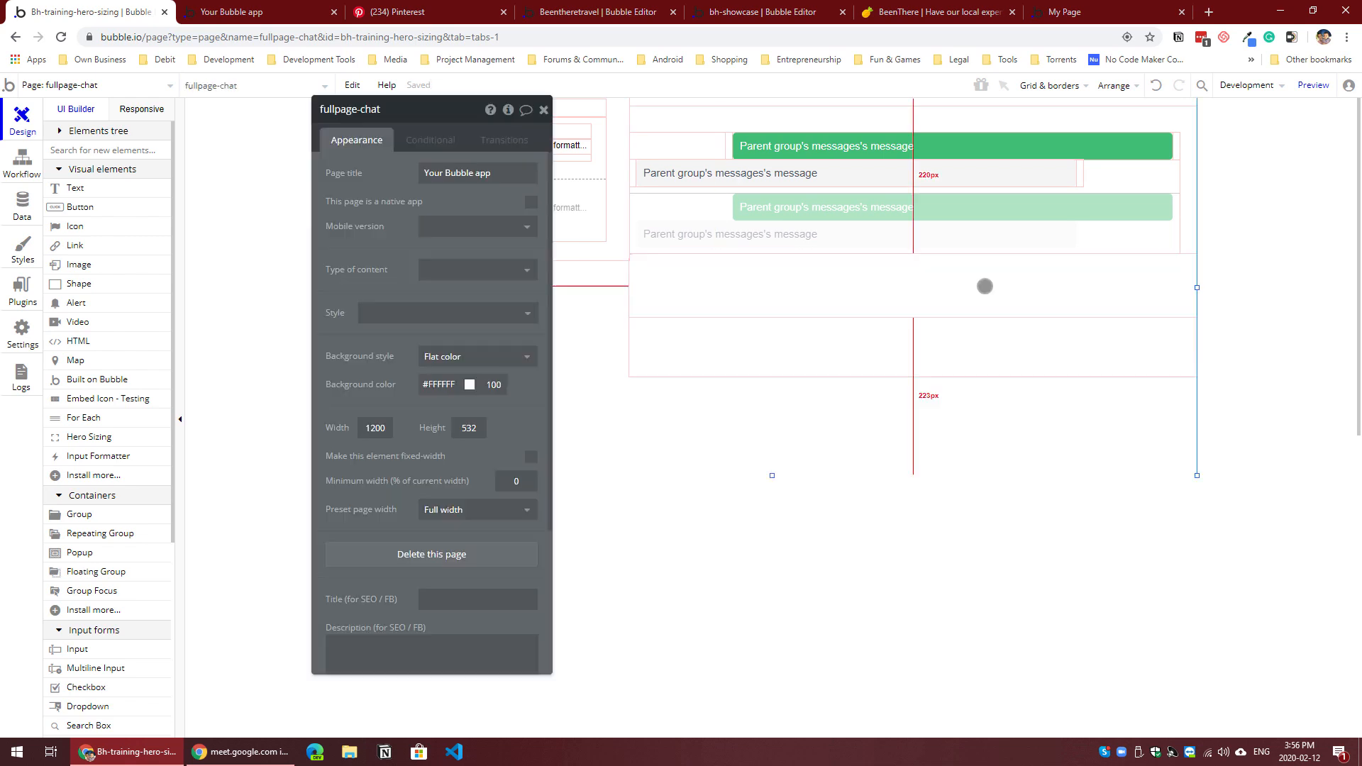
left_click(982, 285)
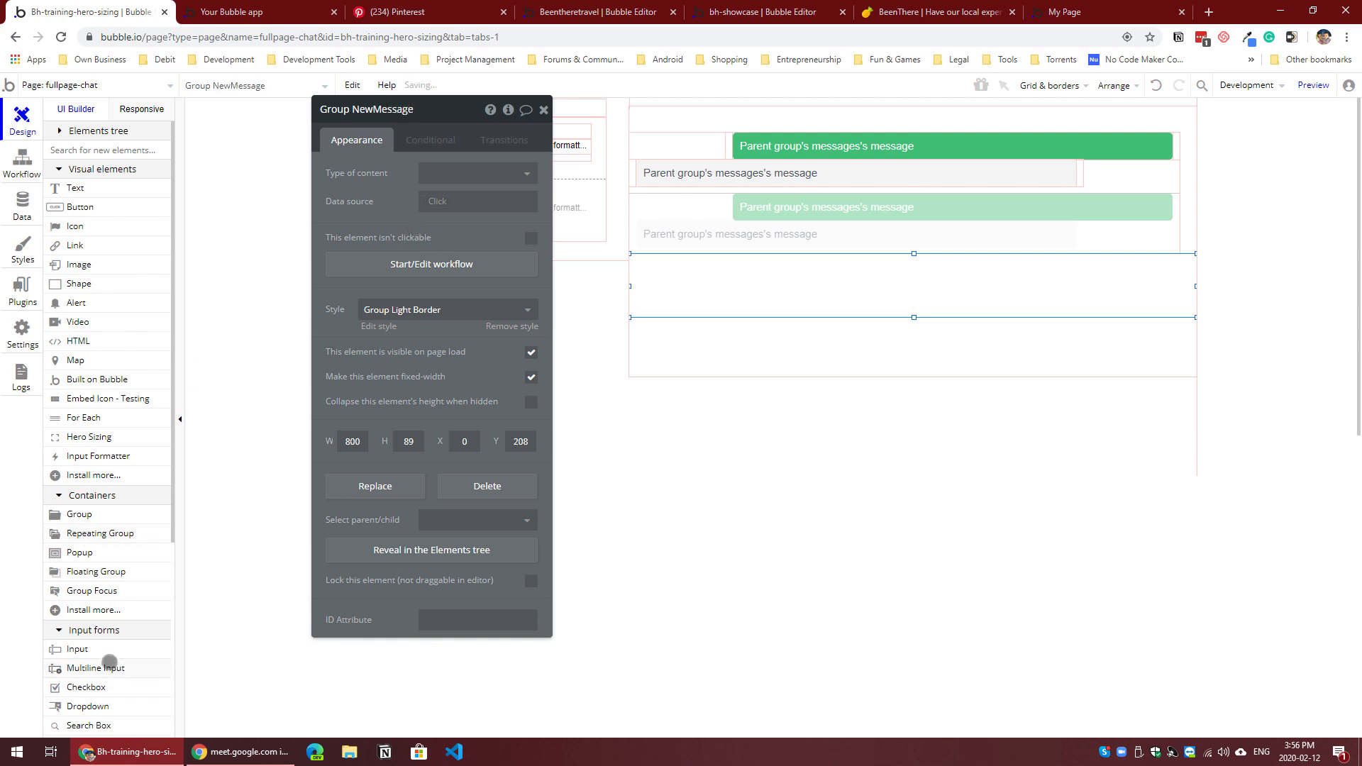
Step: Add a text input about 670 px by 35 px to Group NewMessage, positioned at X 10, Y 24
left_click(99, 649)
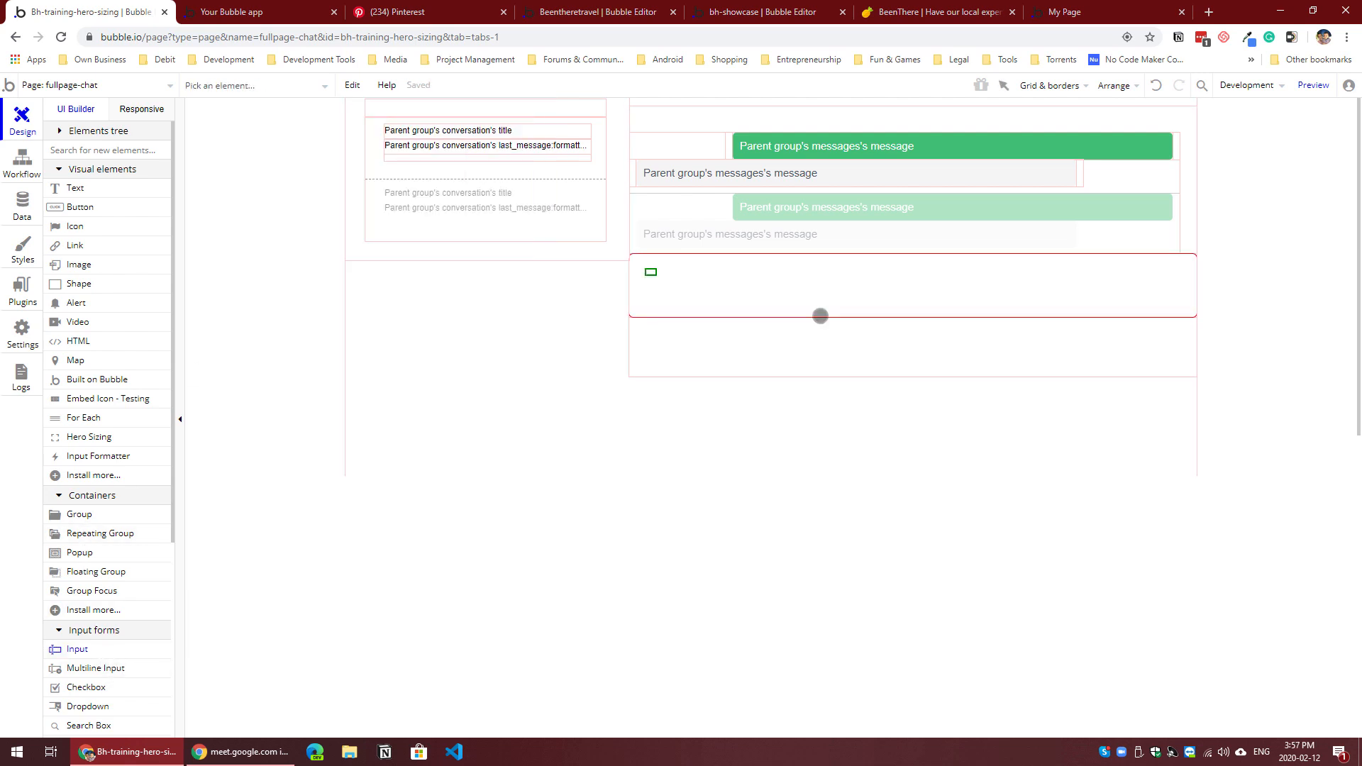
left_click_drag(820, 316, 1120, 291)
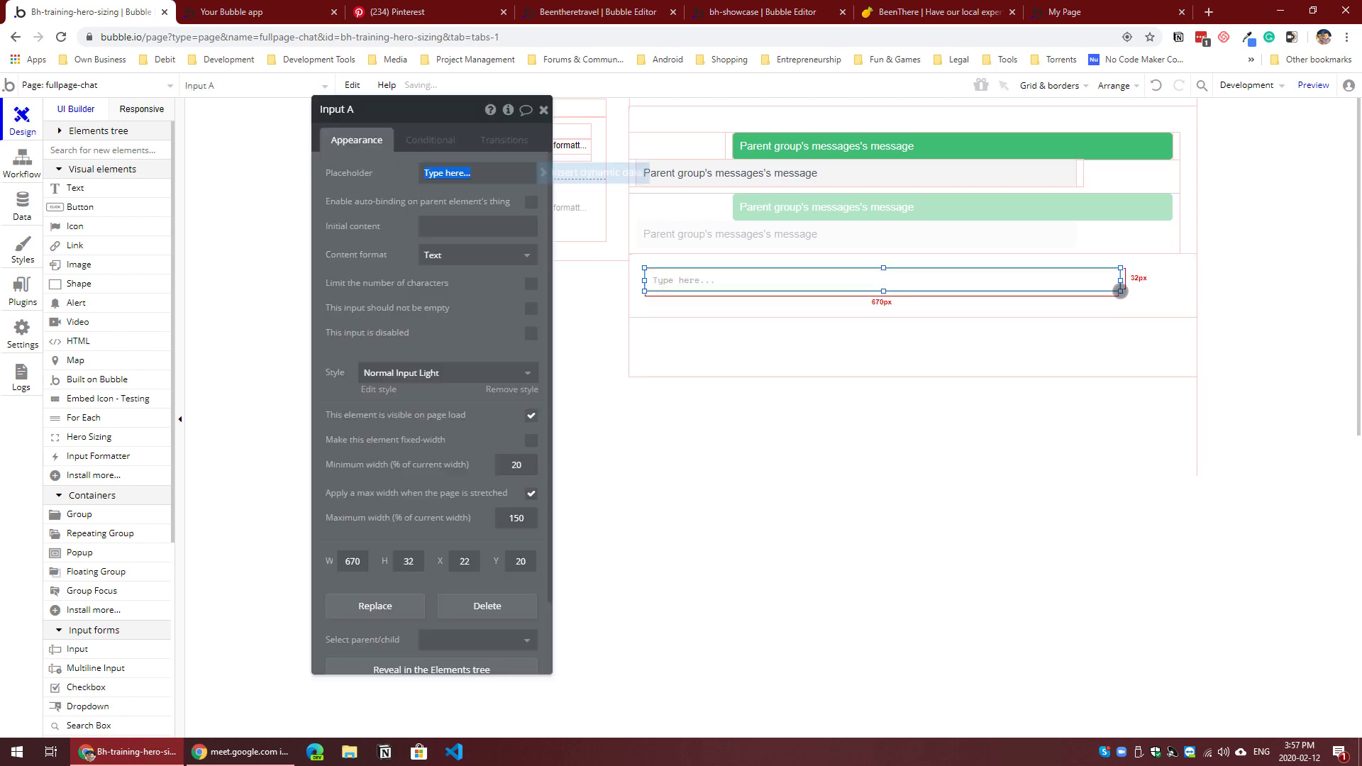
left_click_drag(885, 291, 884, 293)
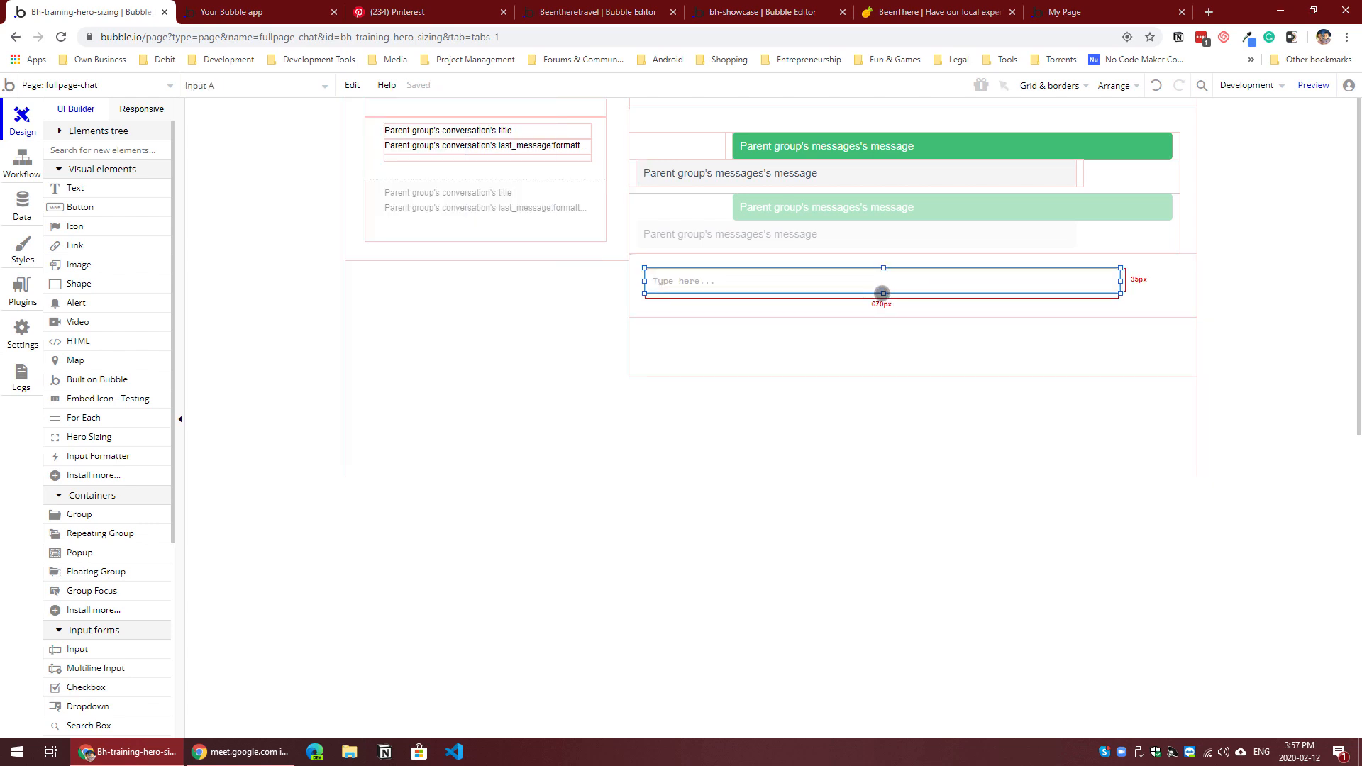
left_click_drag(1034, 288, 1018, 289)
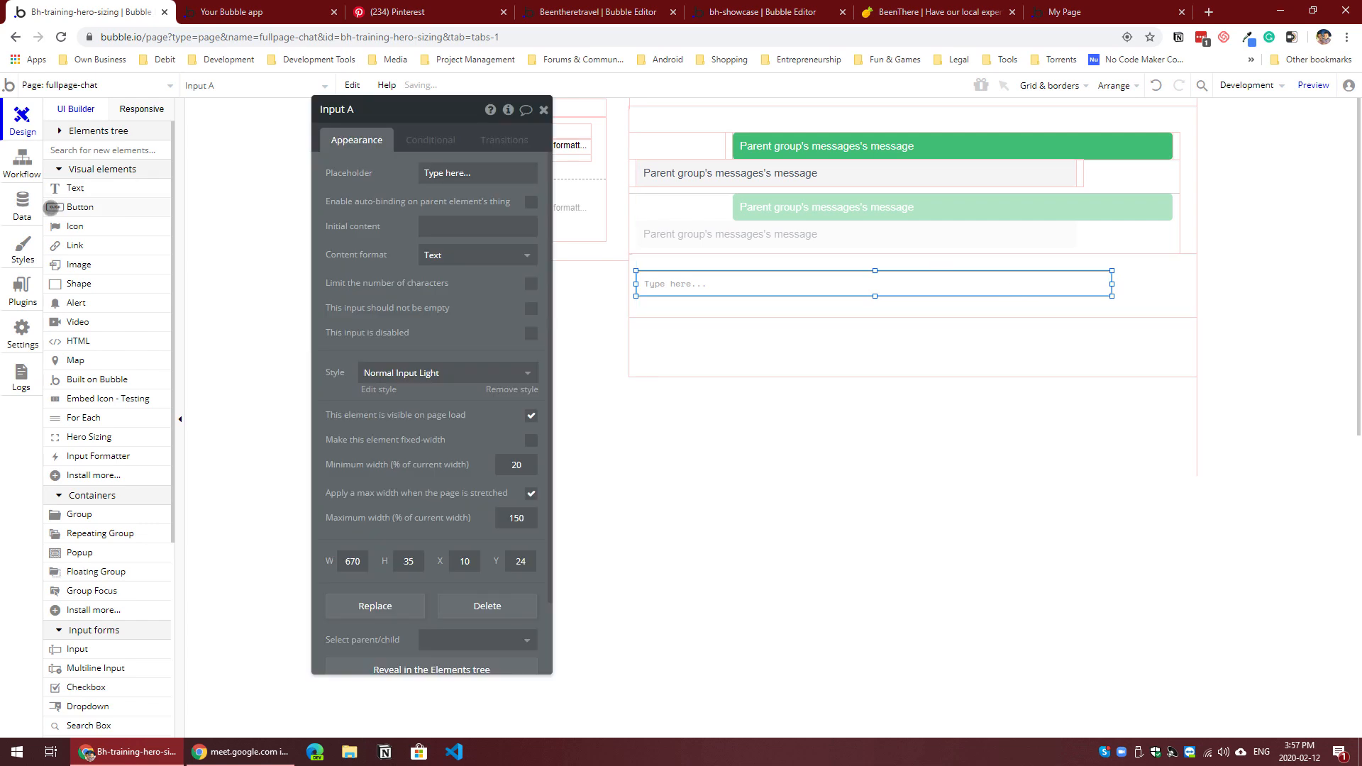
Step: Add a button about 83 px by 35 px beside the input at X 693, Y 24, and label it Send
left_click(54, 208)
left_click_drag(1127, 276, 1180, 296)
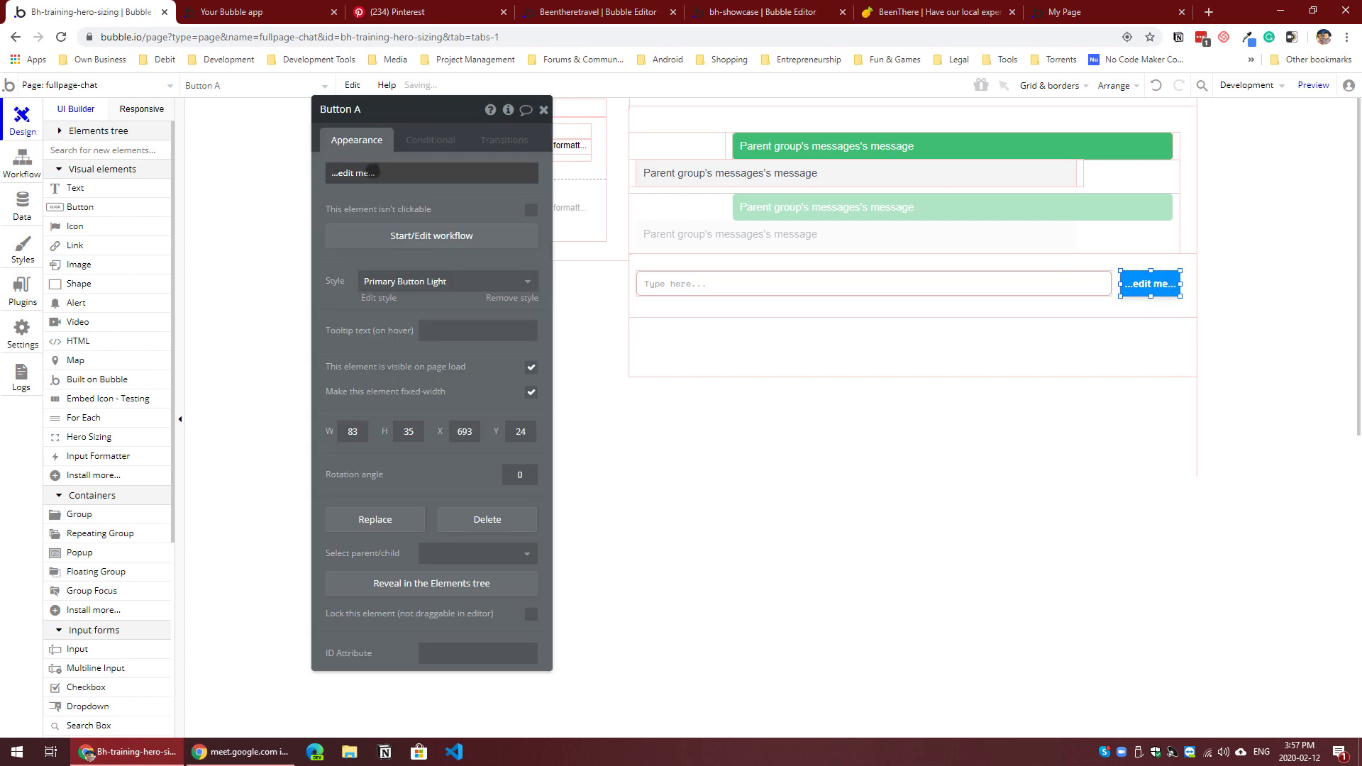
triple_click(395, 178)
type("Send")
left_click(483, 221)
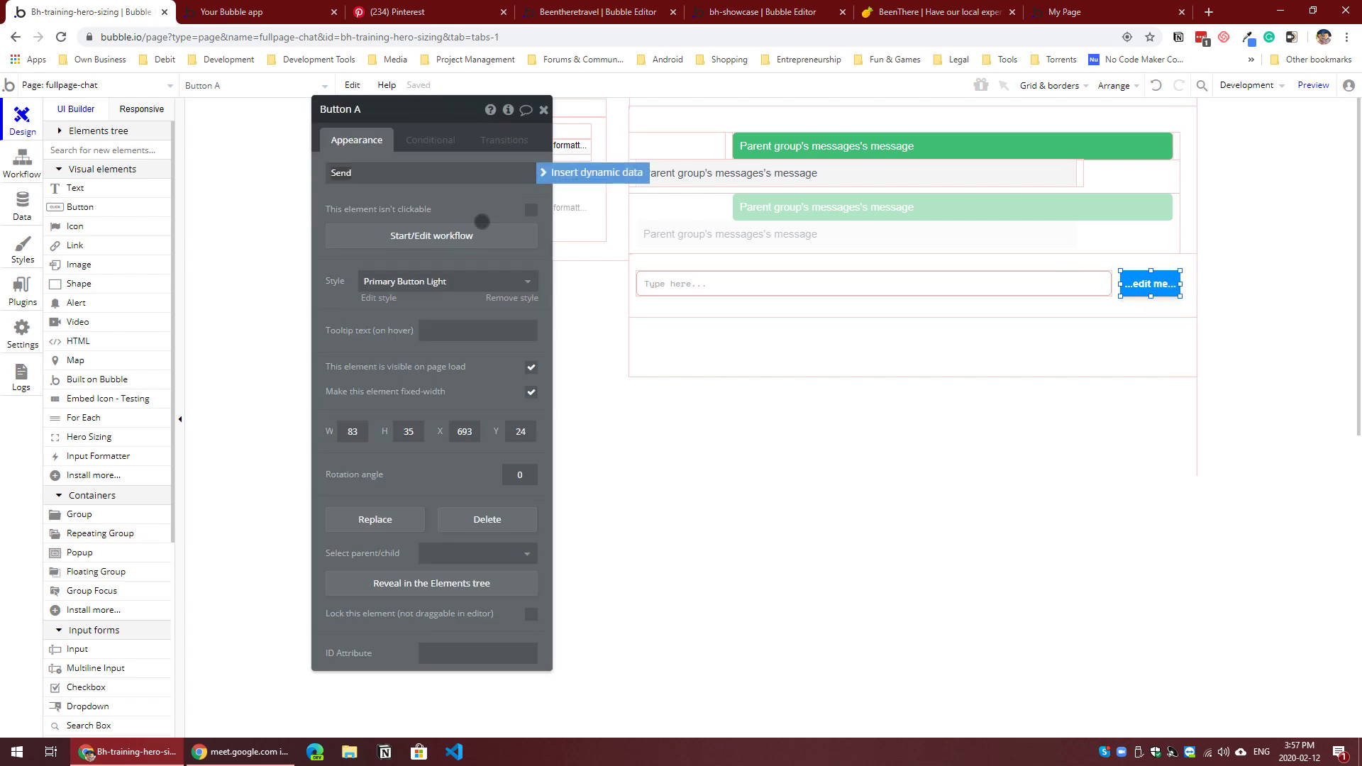
Step: Rename the text input beside the Send button as Input Message
left_click(773, 279)
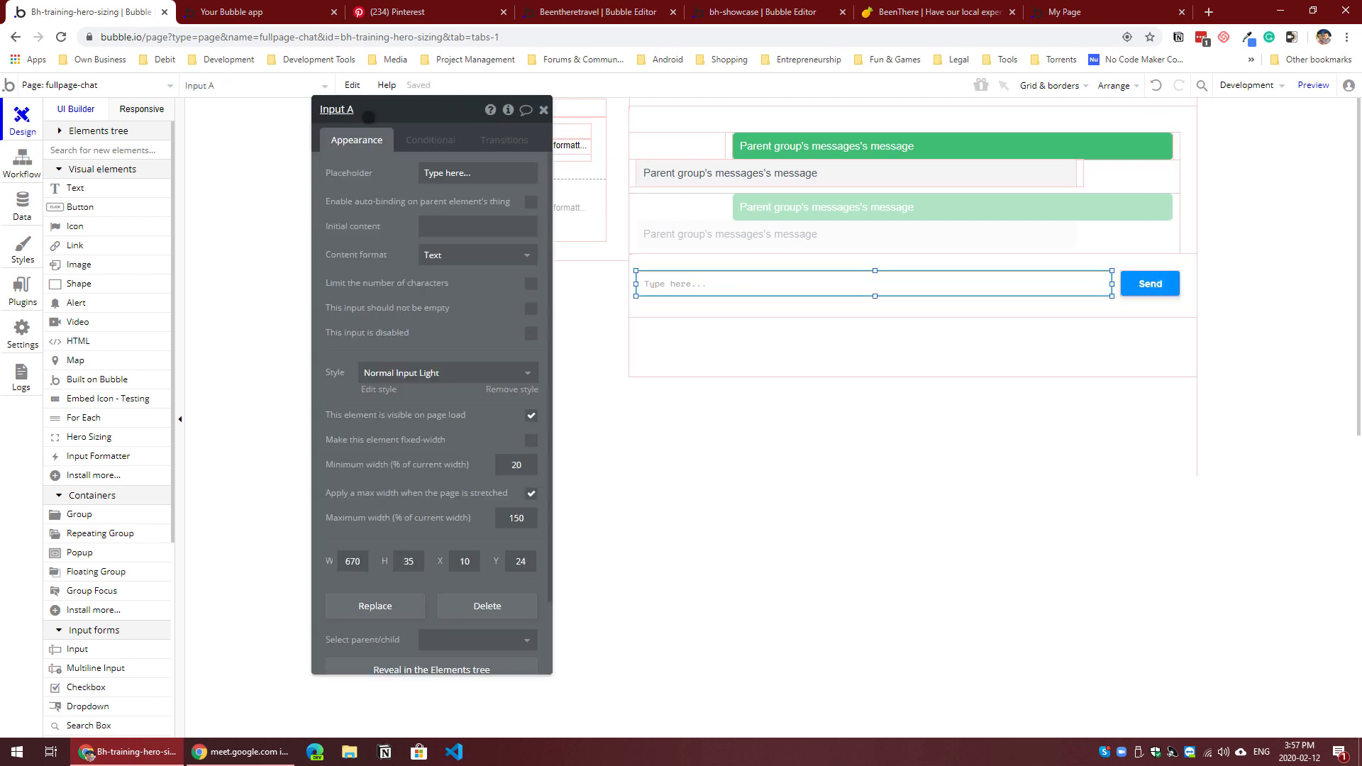
left_click_drag(388, 115, 395, 115)
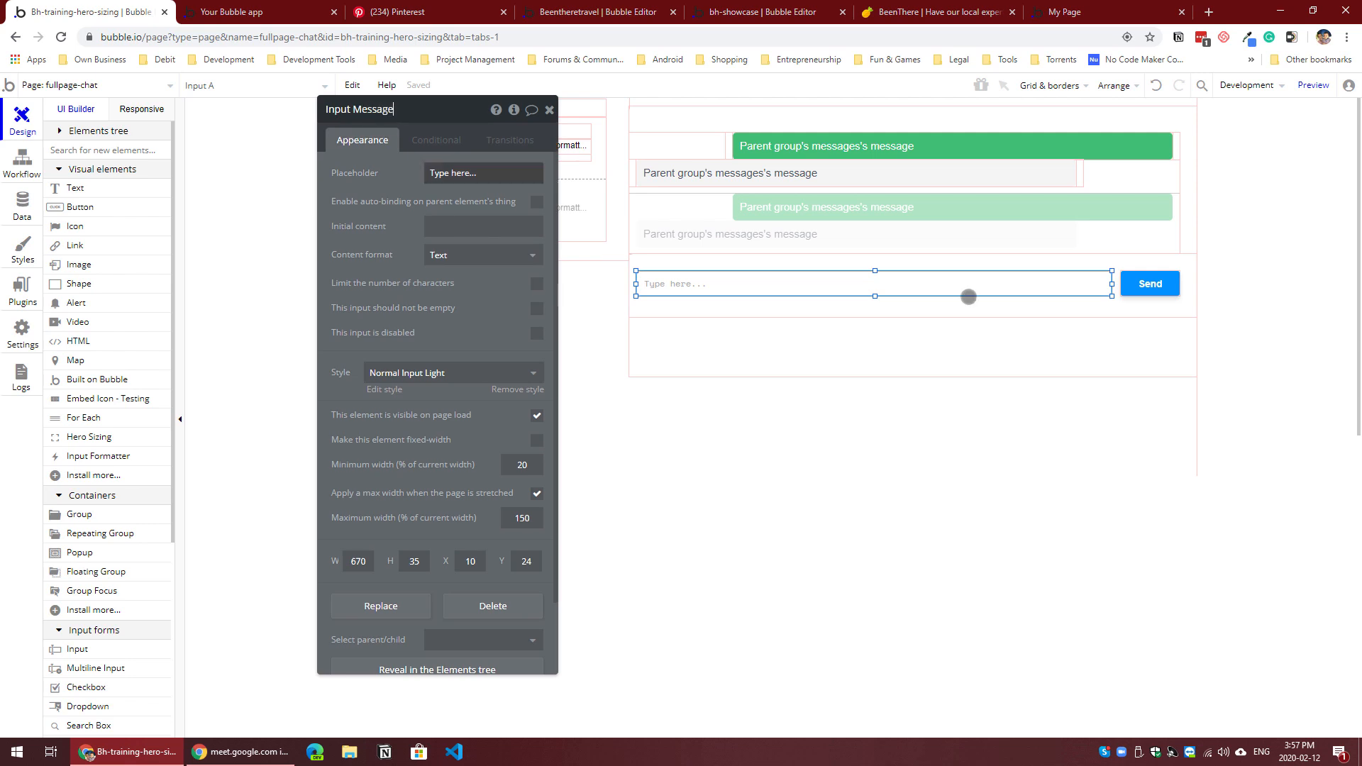
Step: Set Group NewMessage's content type to conversation and its data source to Parent group's conversation
left_click(1150, 284)
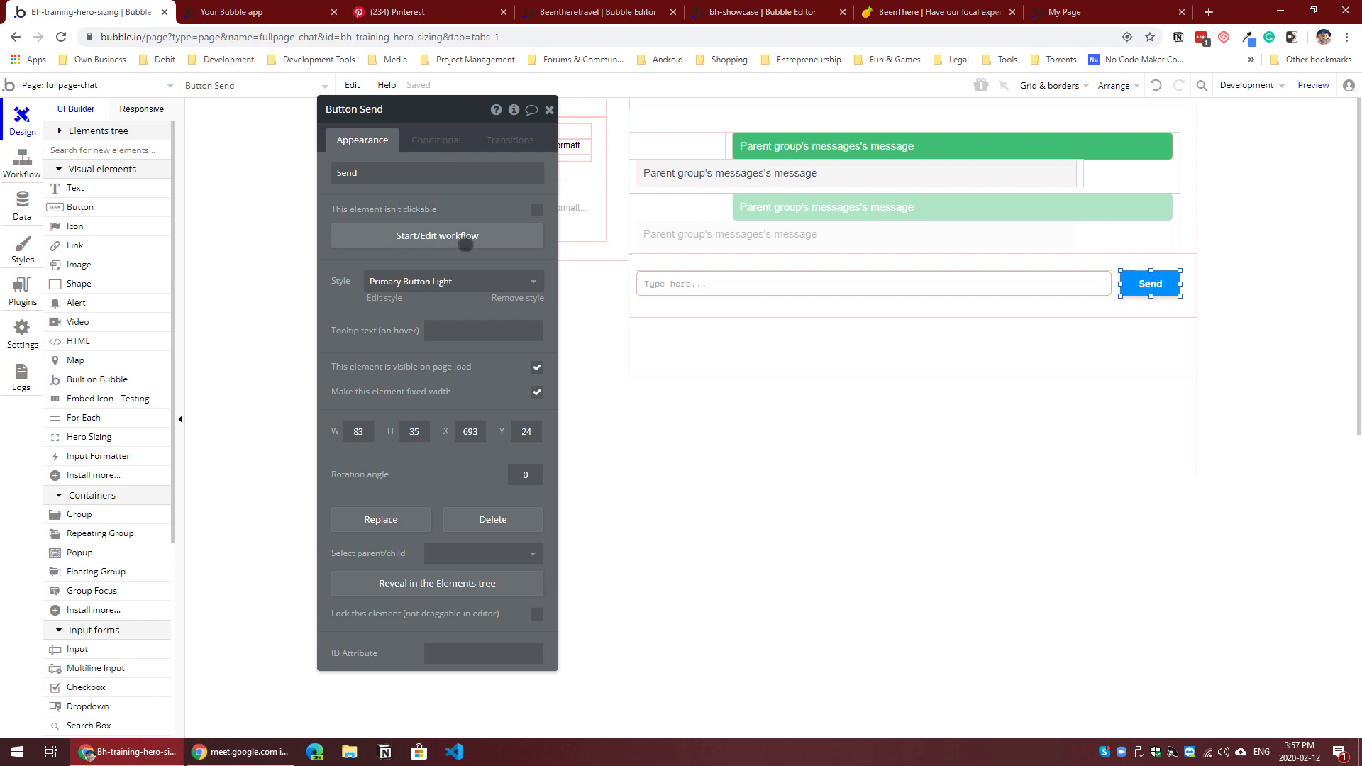
left_click(734, 306)
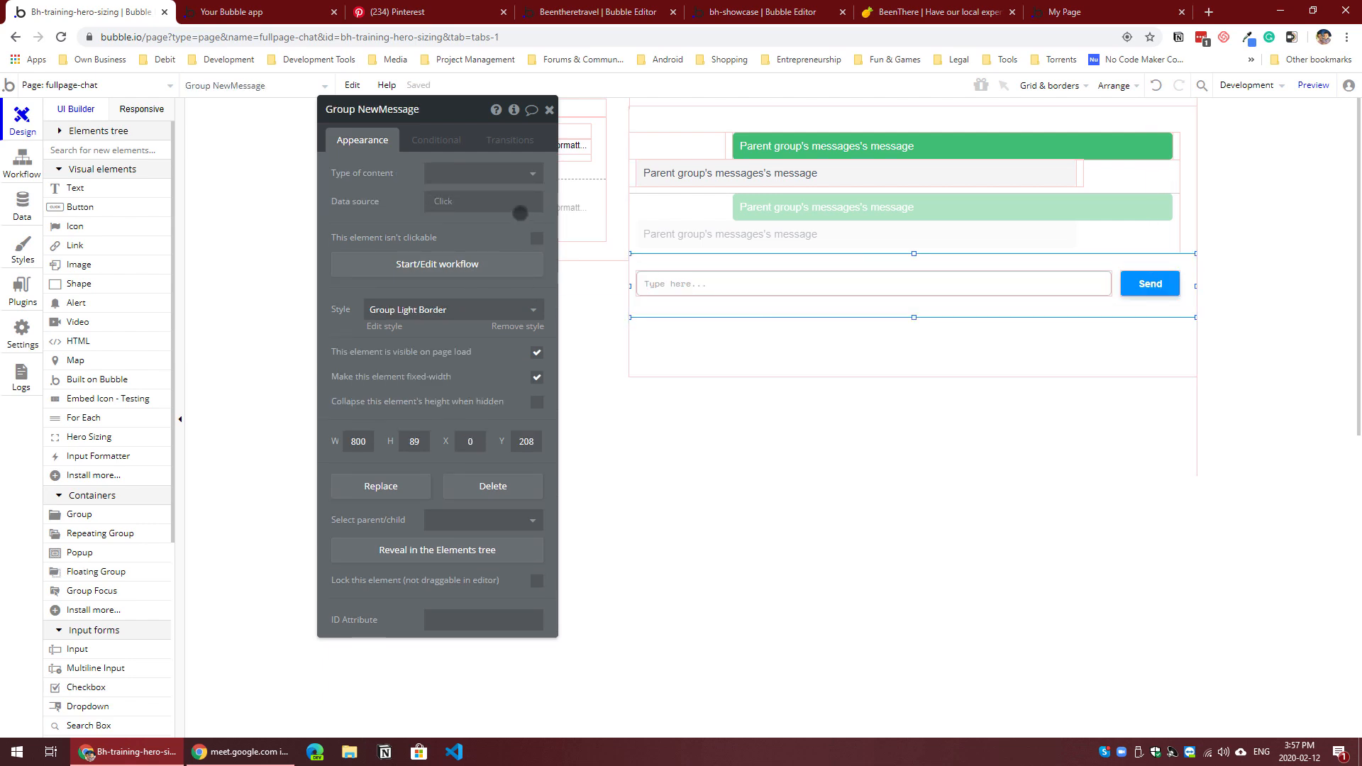
left_click(483, 175)
left_click(454, 238)
left_click(465, 200)
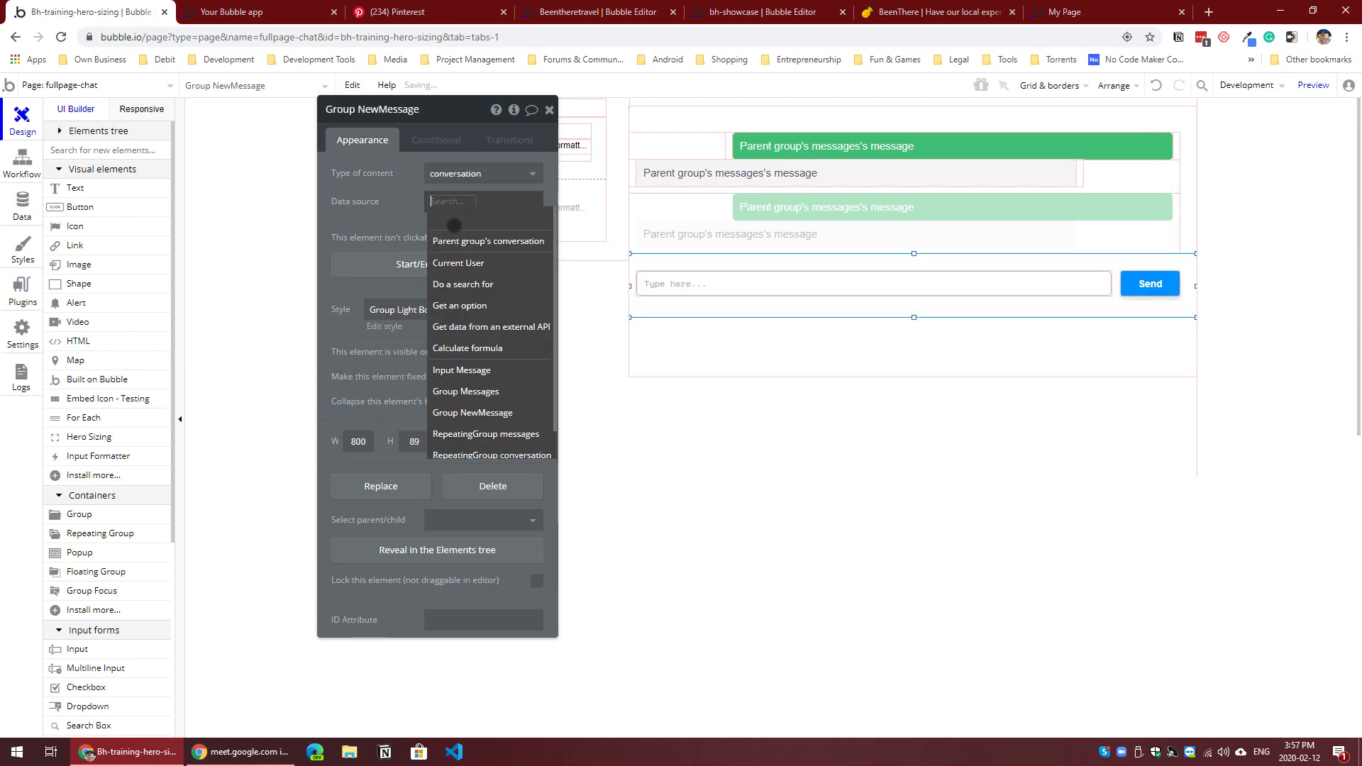
left_click(457, 240)
Step: Shorten Group Messages to a height of 297 px so it ends at the lower edge of Group NewMessage
left_click(751, 343)
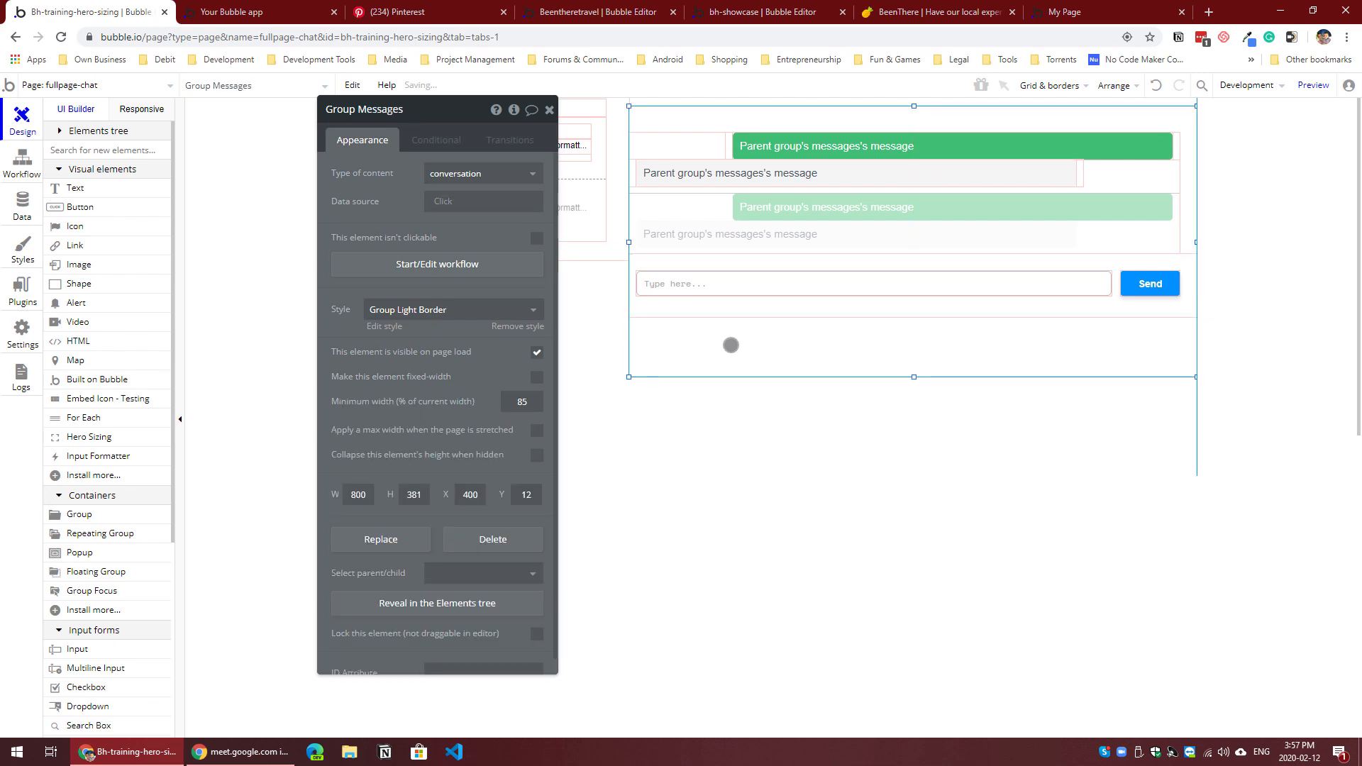
left_click_drag(914, 377, 914, 317)
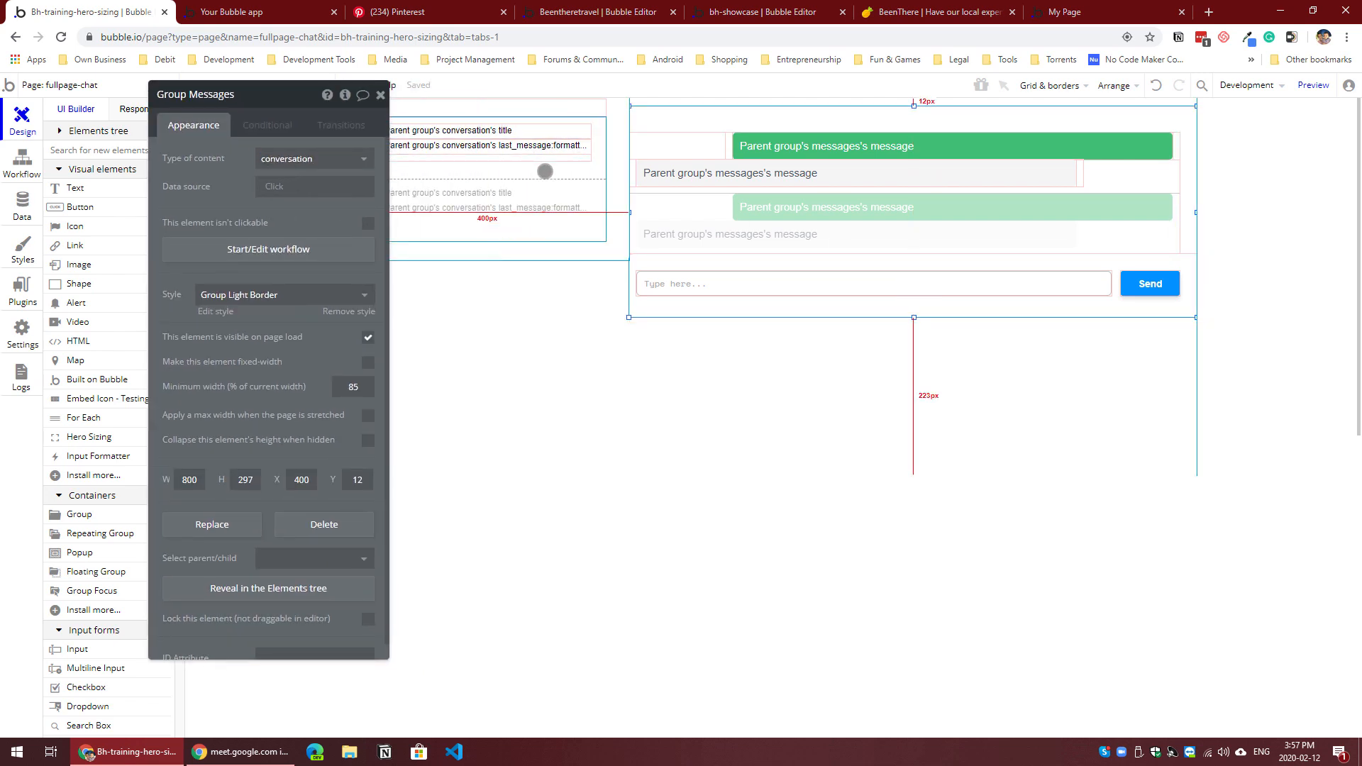
Step: Start a workflow for the Send button with a Create a new thing action of type messages
left_click(1150, 283)
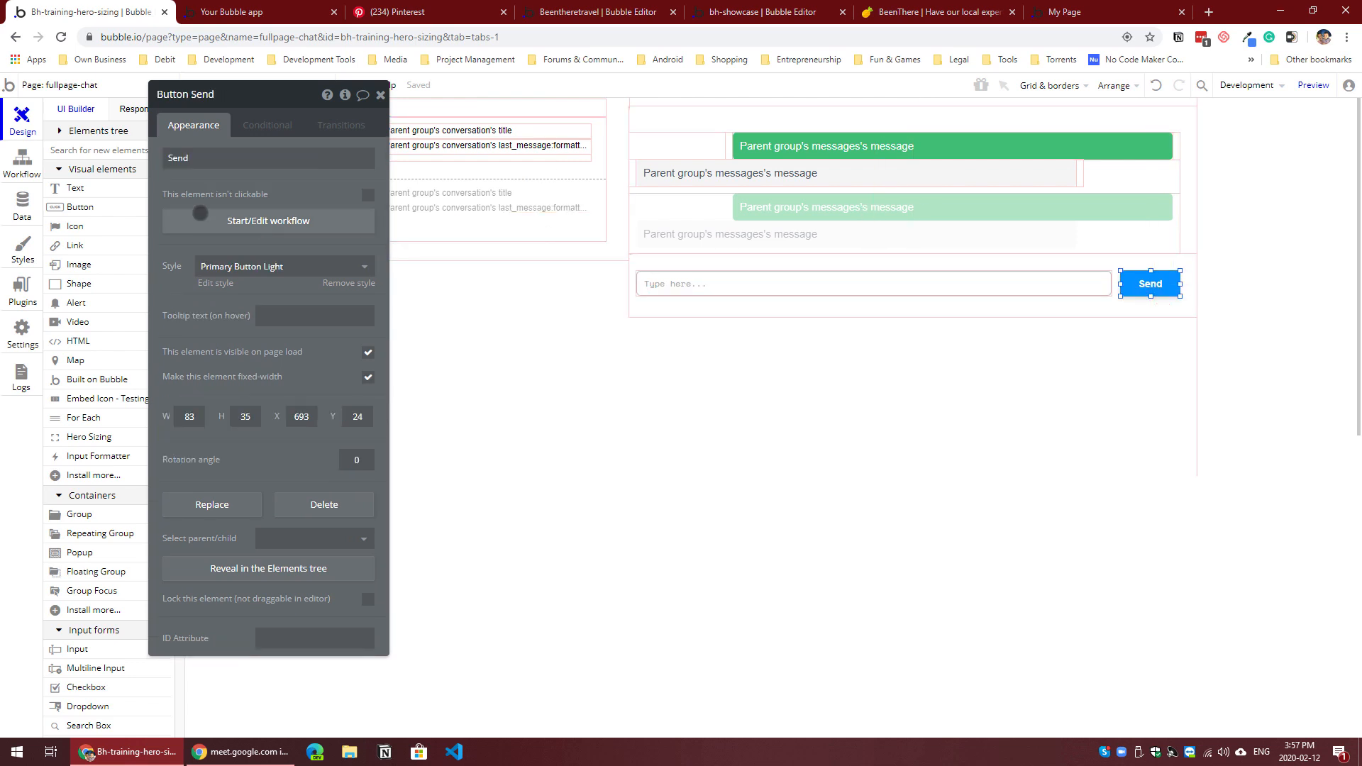
left_click(245, 220)
left_click(134, 262)
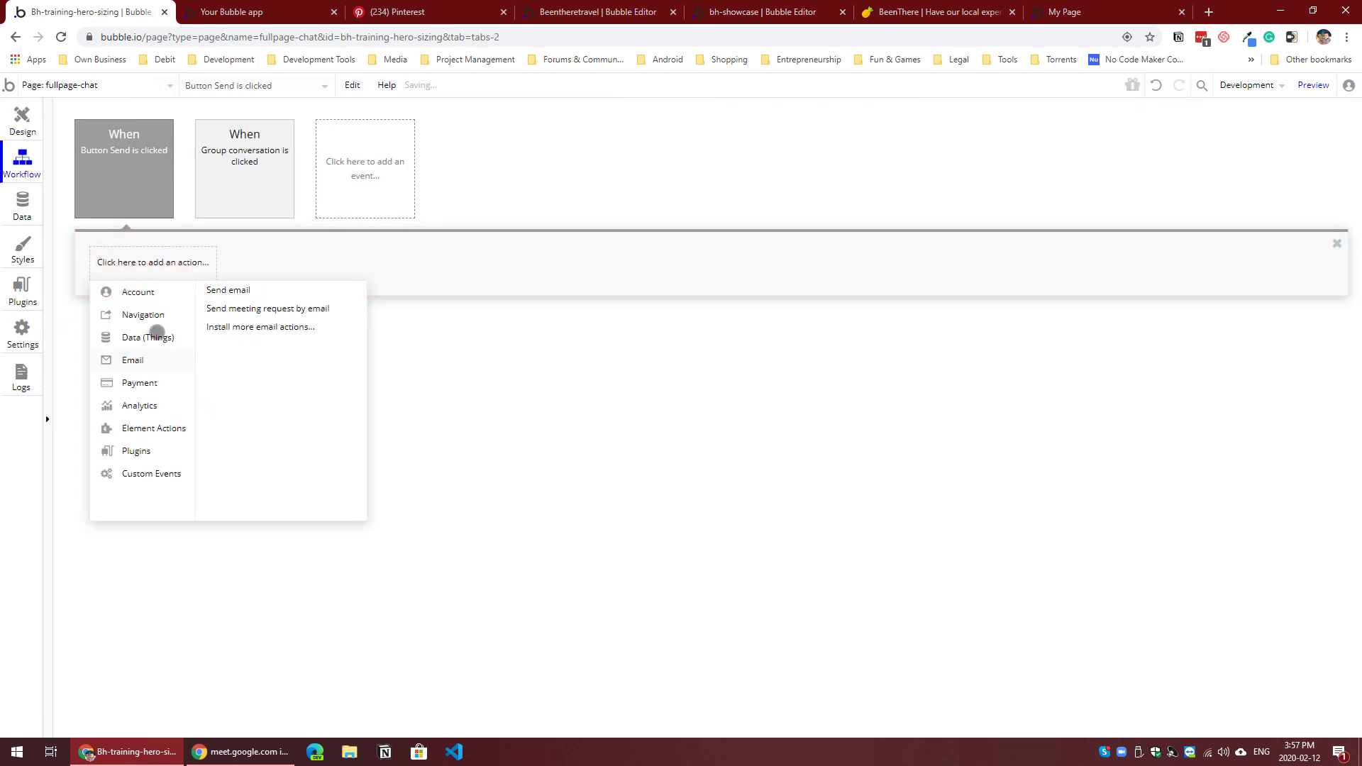
mouse_move(142, 337)
left_click(270, 290)
left_click(315, 130)
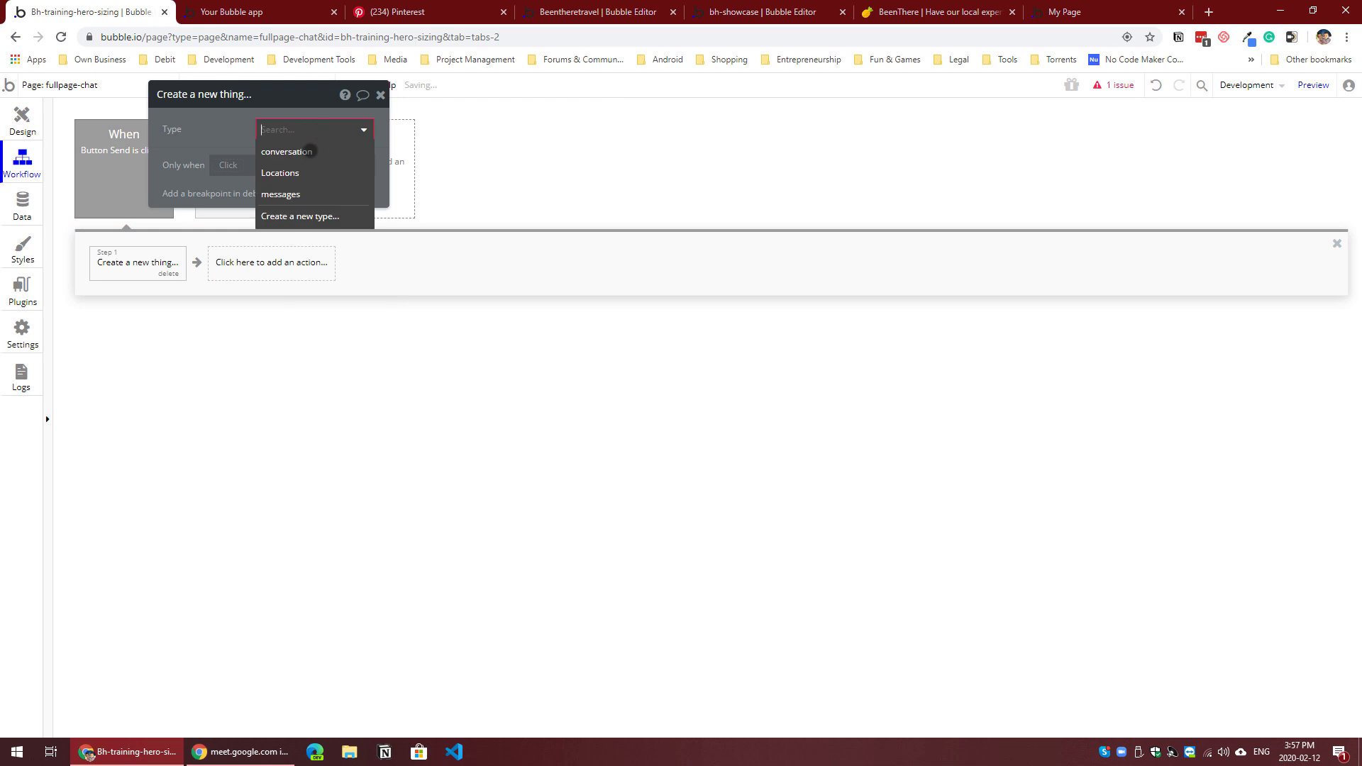
left_click(284, 193)
Step: Set the new message's message field to Input Message's value
left_click(282, 168)
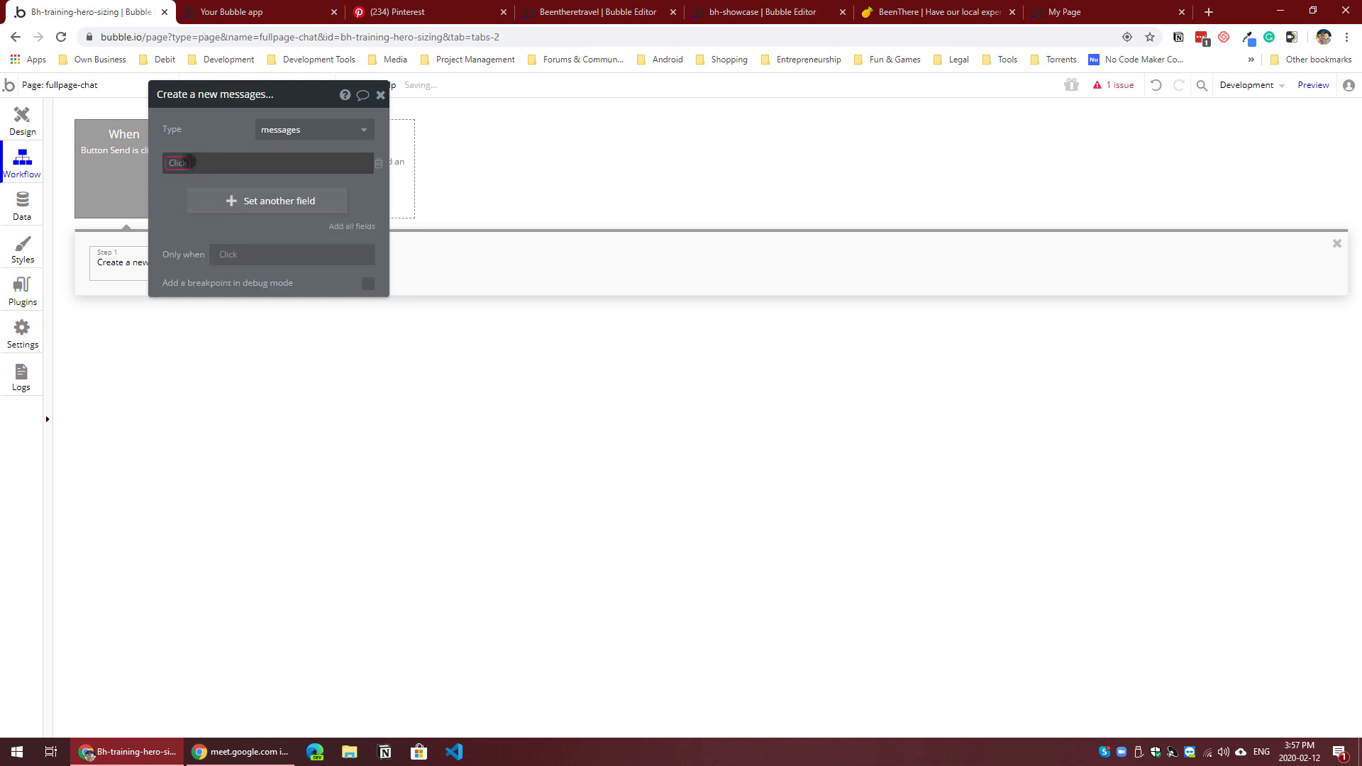
left_click(220, 190)
left_click(222, 168)
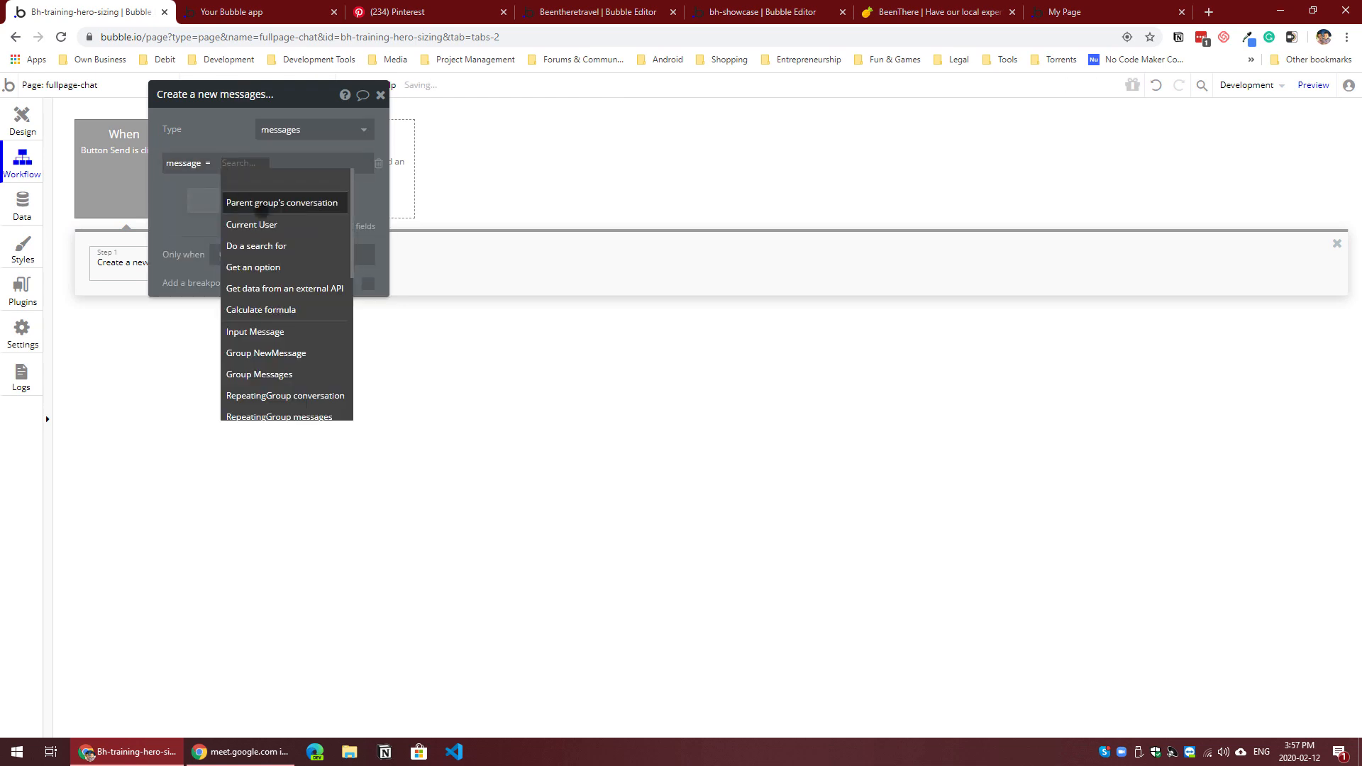
left_click(254, 331)
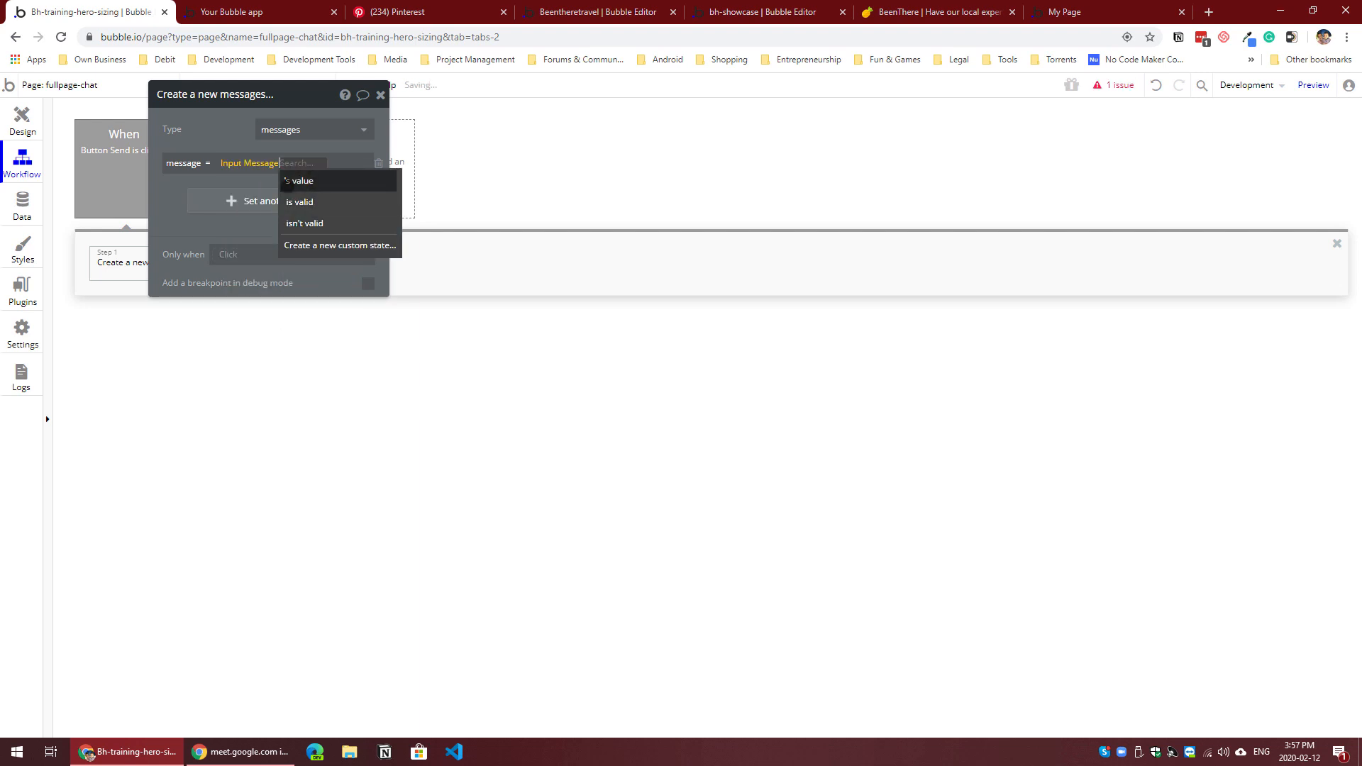
left_click(291, 181)
Step: Add the sent_by field to the create action and set it to Current User
left_click(245, 201)
left_click(183, 194)
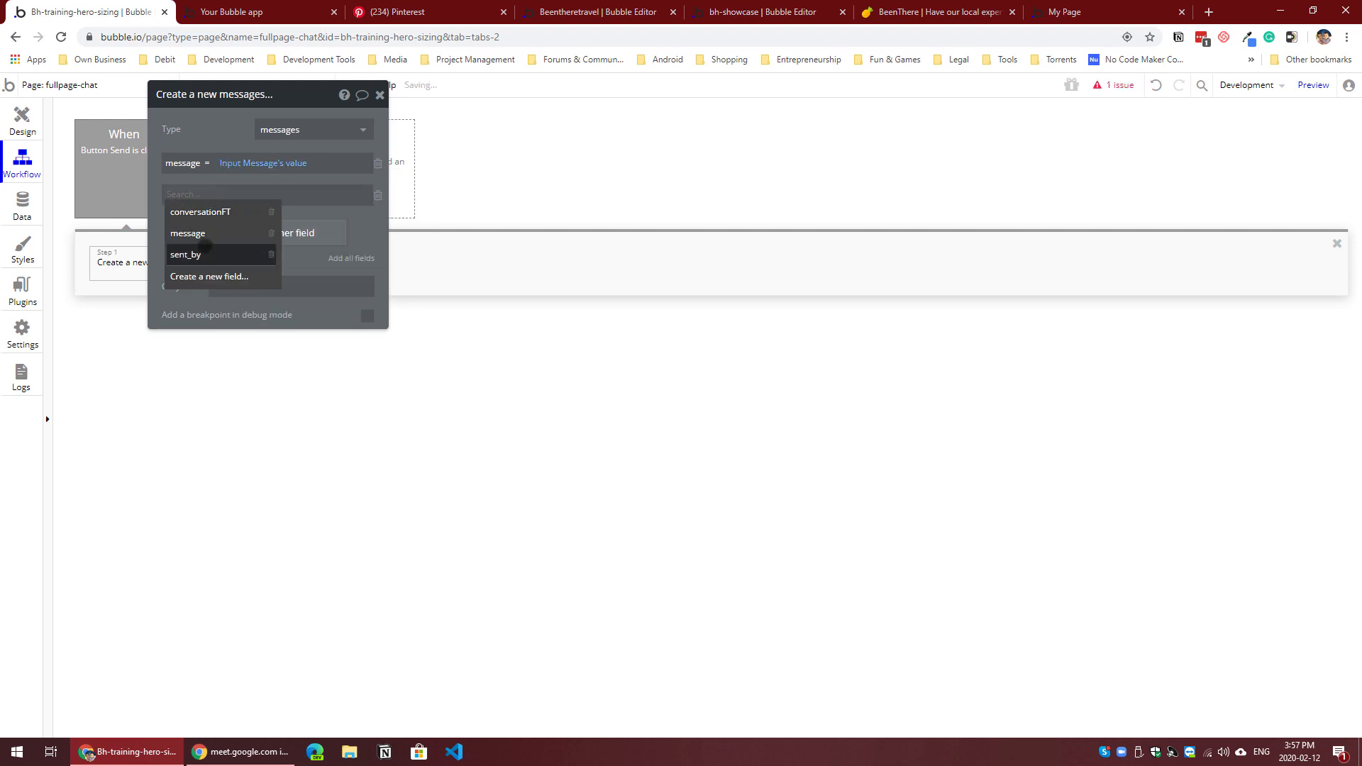
left_click(198, 255)
left_click(219, 193)
left_click(242, 255)
Step: Add the conversationFT field to the create action and set it to Parent group's conversation
left_click(227, 232)
left_click(170, 225)
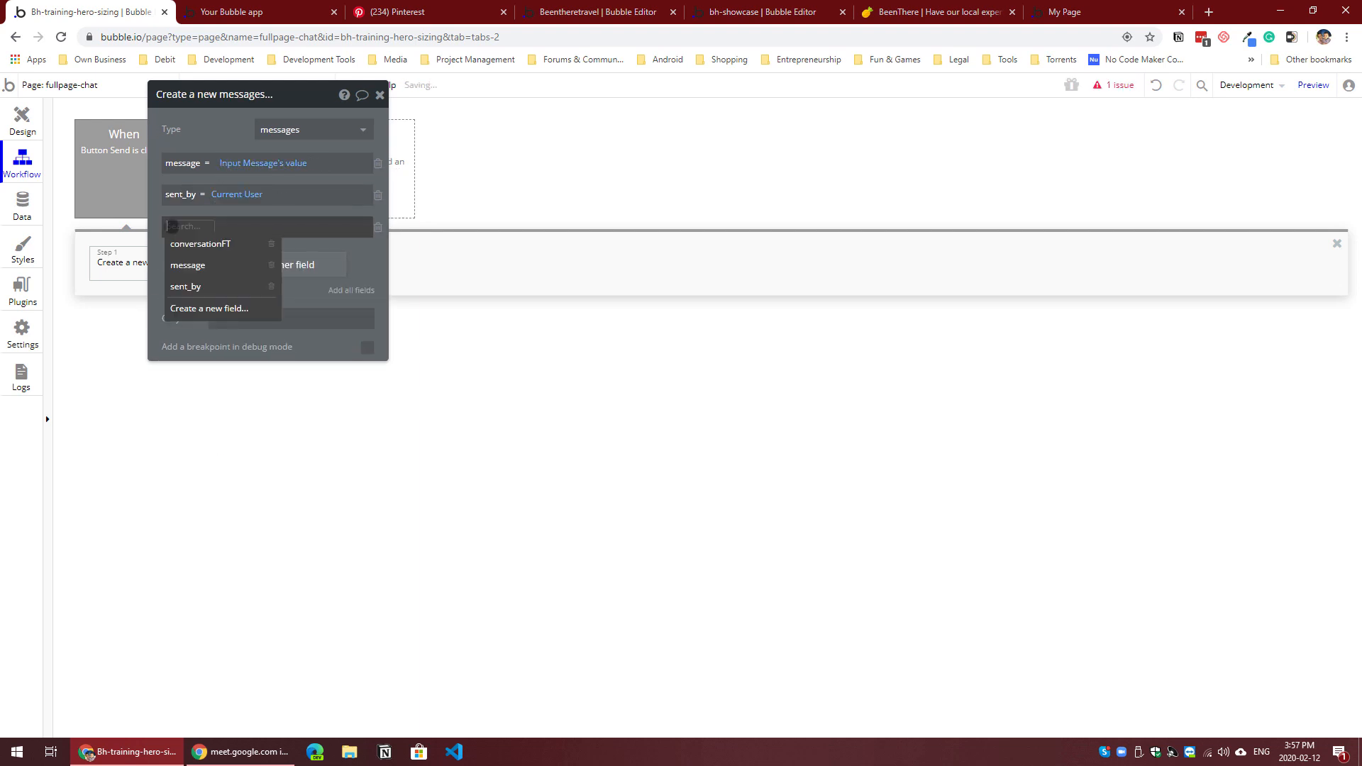
left_click(193, 243)
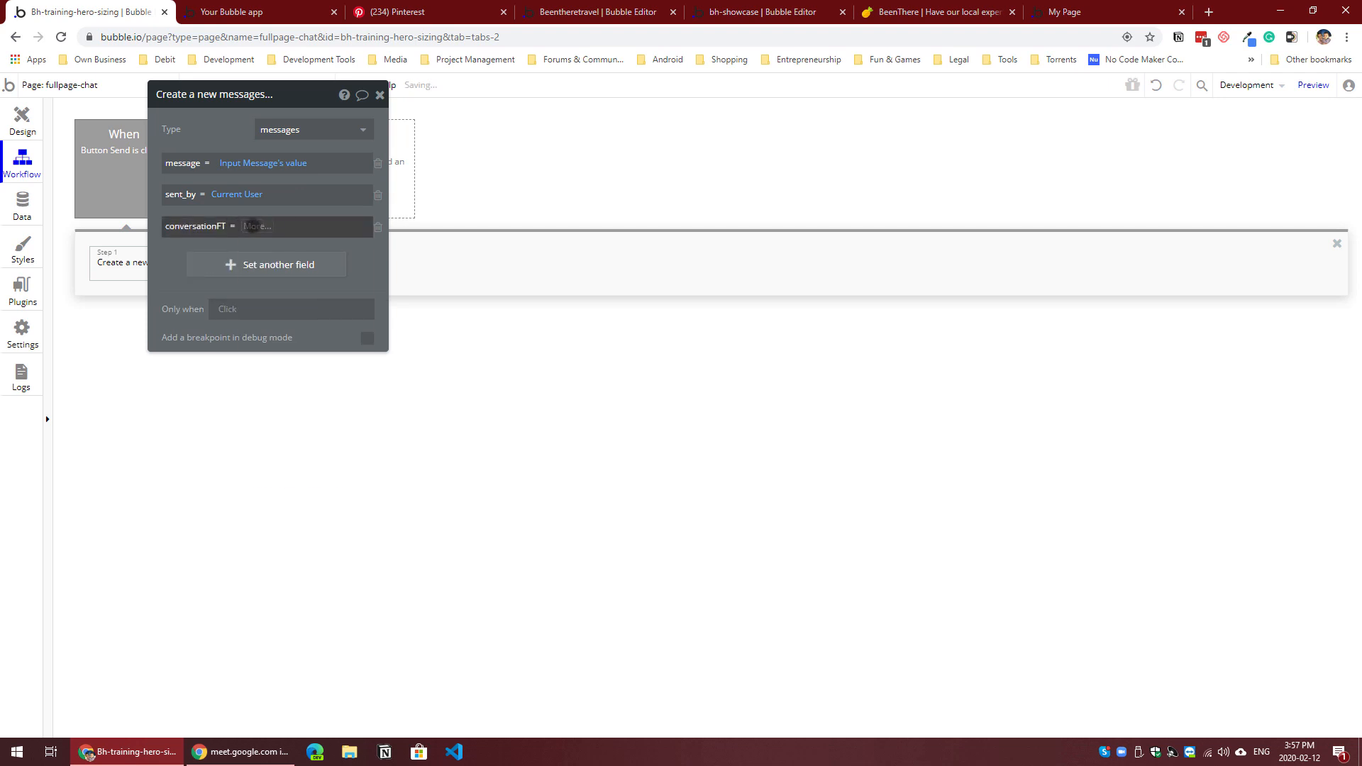
left_click(284, 268)
left_click_drag(203, 294, 642, 316)
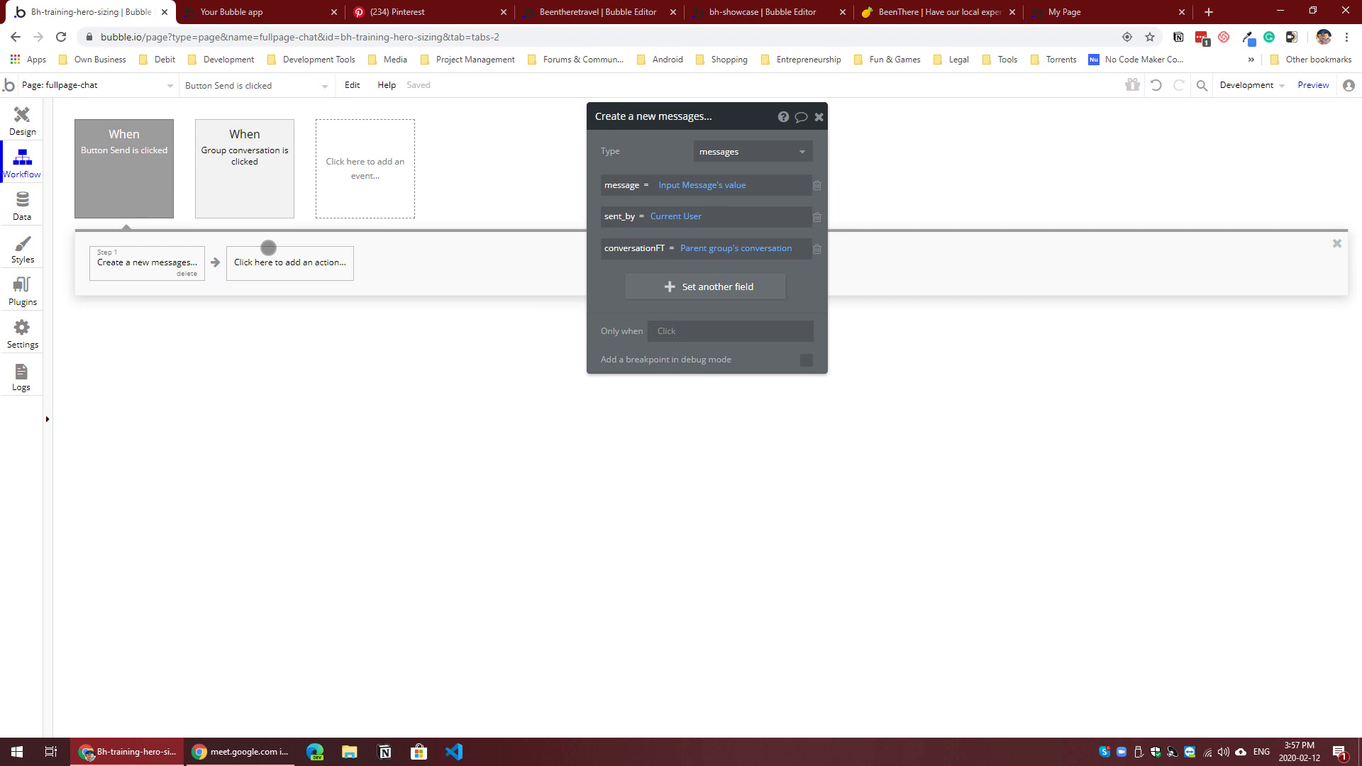
Step: Add a Make changes to thing action that targets Parent group's conversation as the second workflow step
left_click(284, 262)
mouse_move(288, 376)
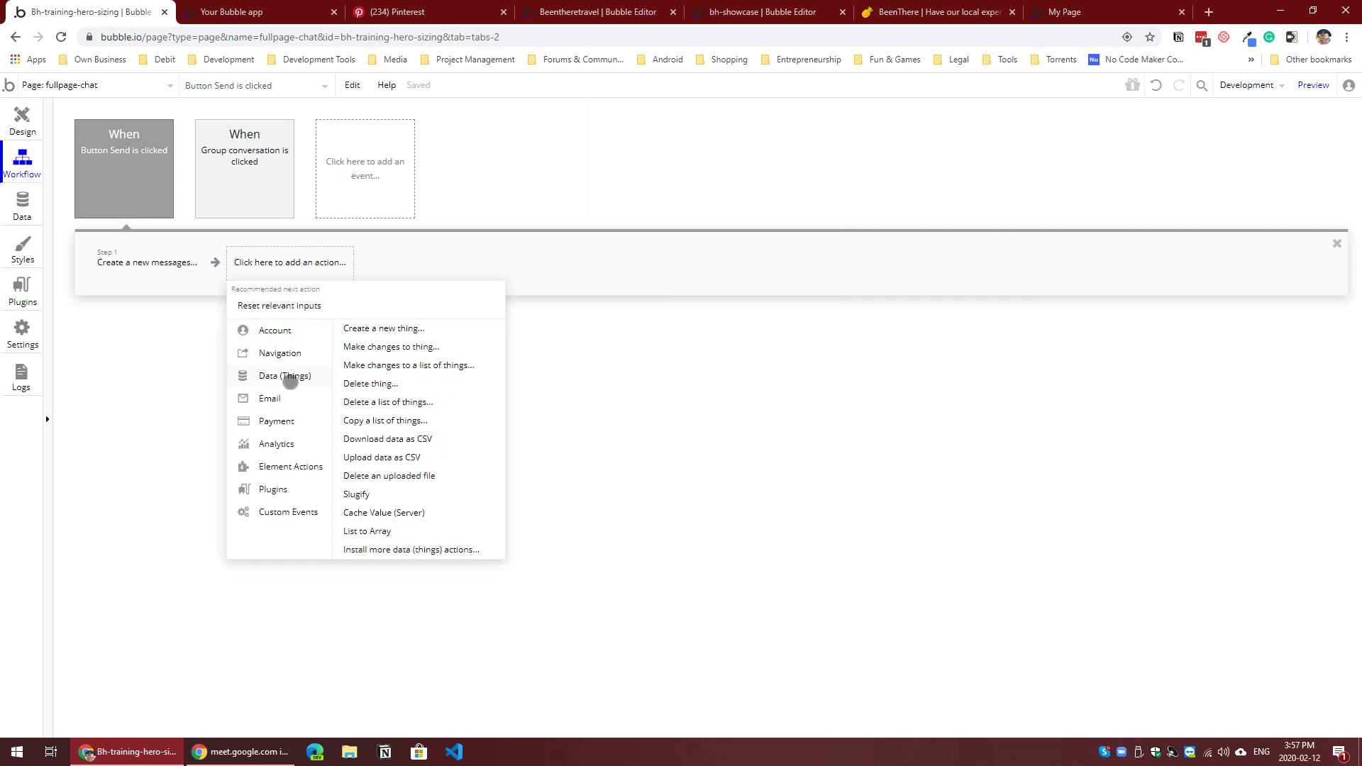
left_click(406, 341)
left_click(718, 161)
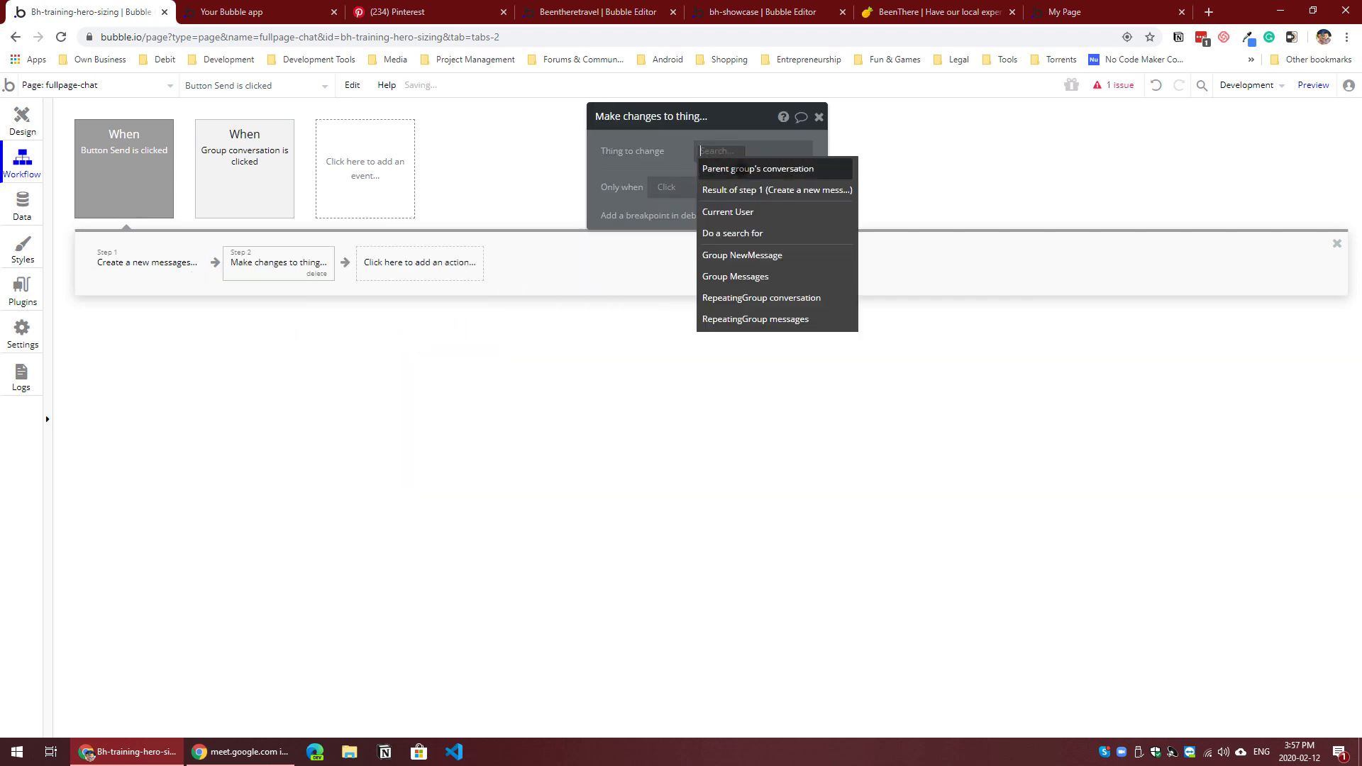
left_click(710, 170)
Step: Have the conversation change add Result of step 1 to the messagesLT list
left_click(687, 200)
left_click(620, 184)
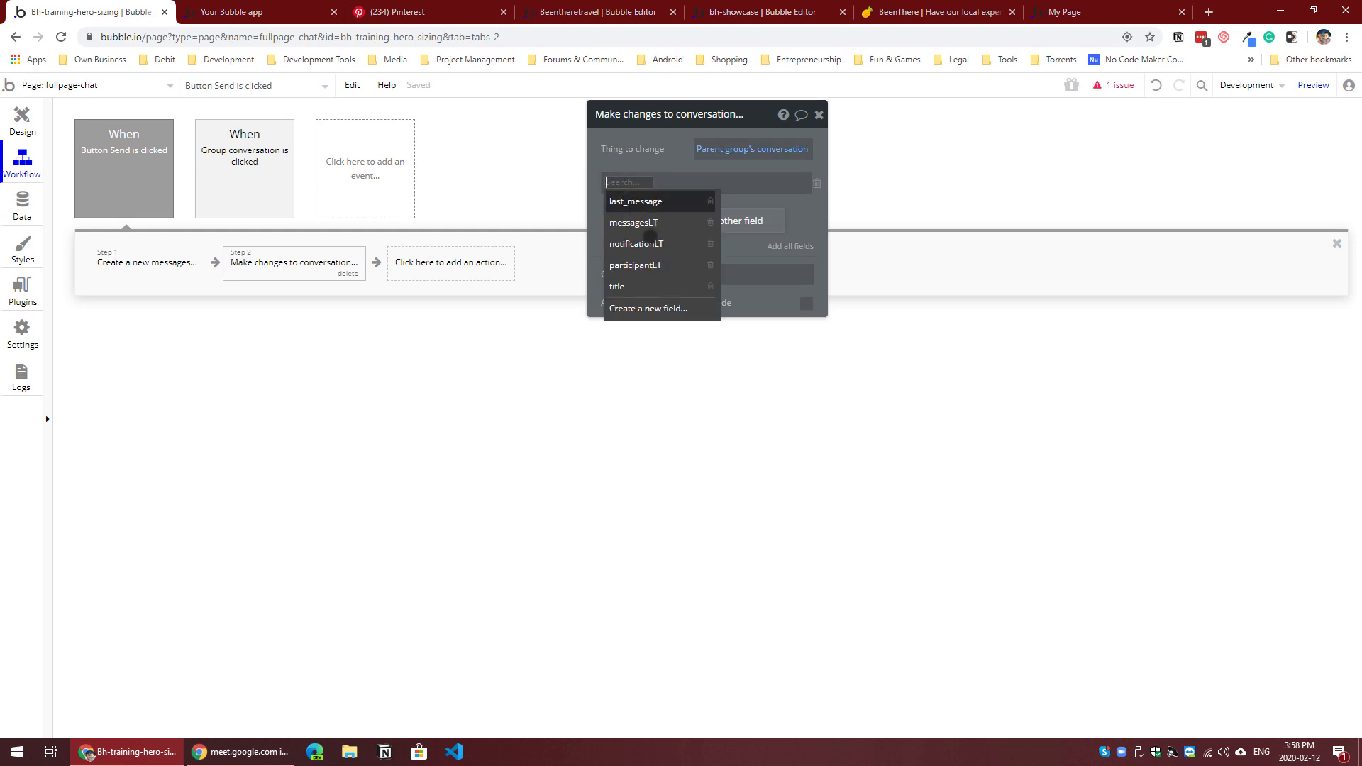
left_click(634, 222)
left_click(681, 202)
left_click(686, 183)
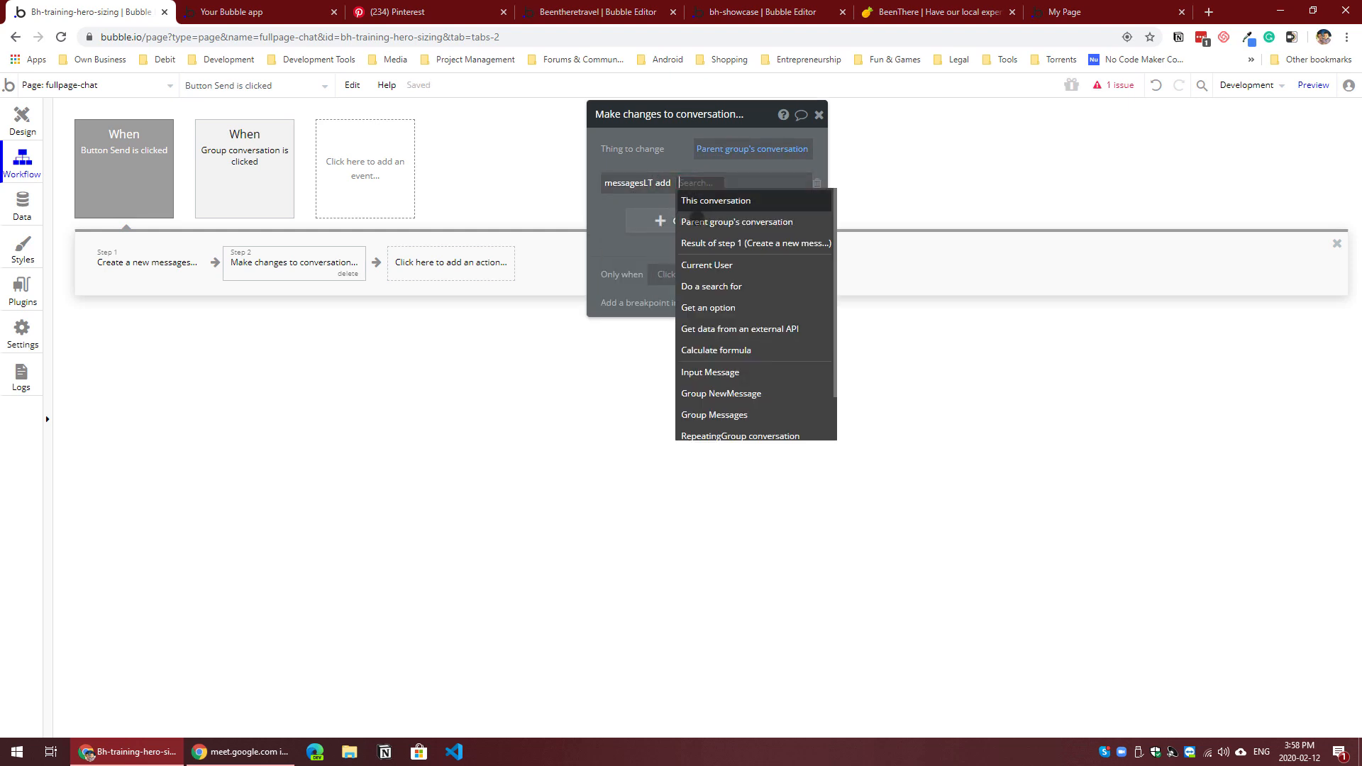
left_click(709, 240)
Step: Add a Reset relevant inputs action as the third step of the Send workflow
left_click(479, 268)
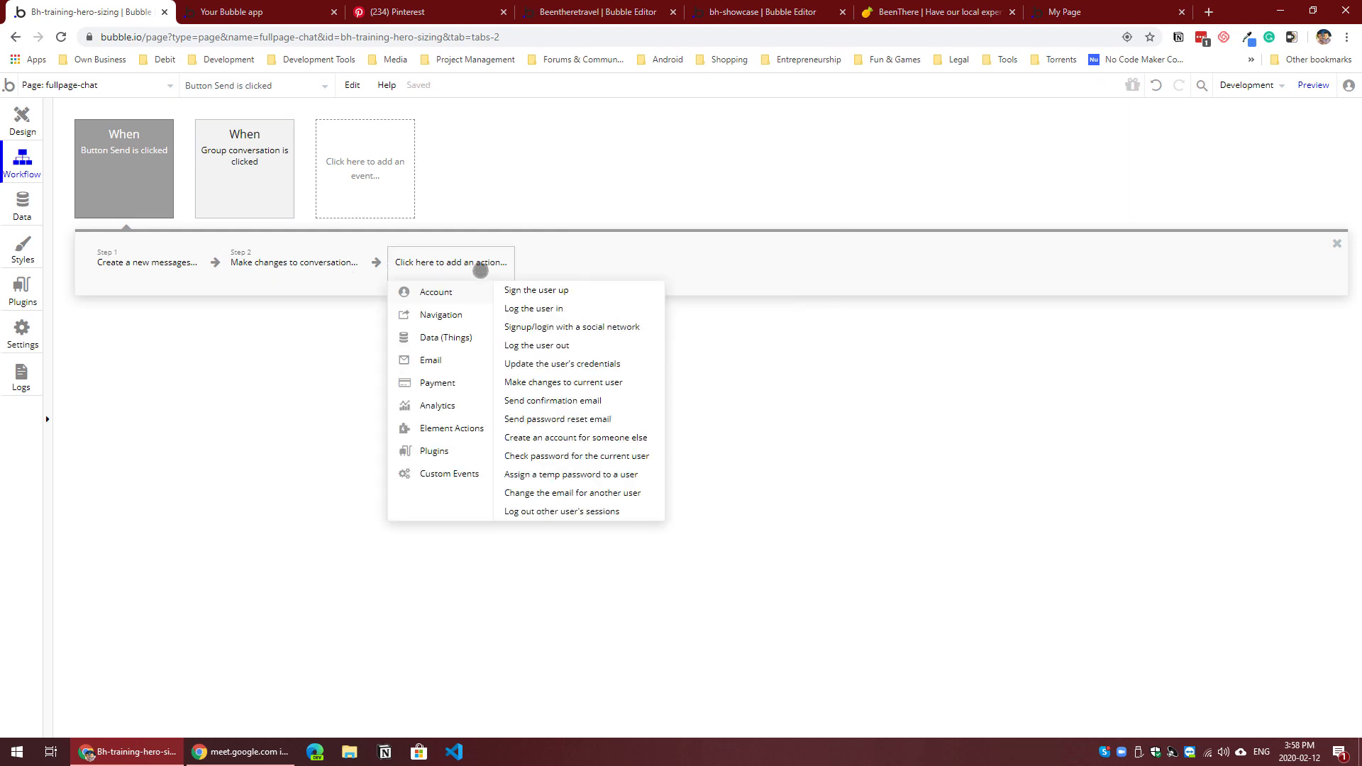
mouse_move(476, 431)
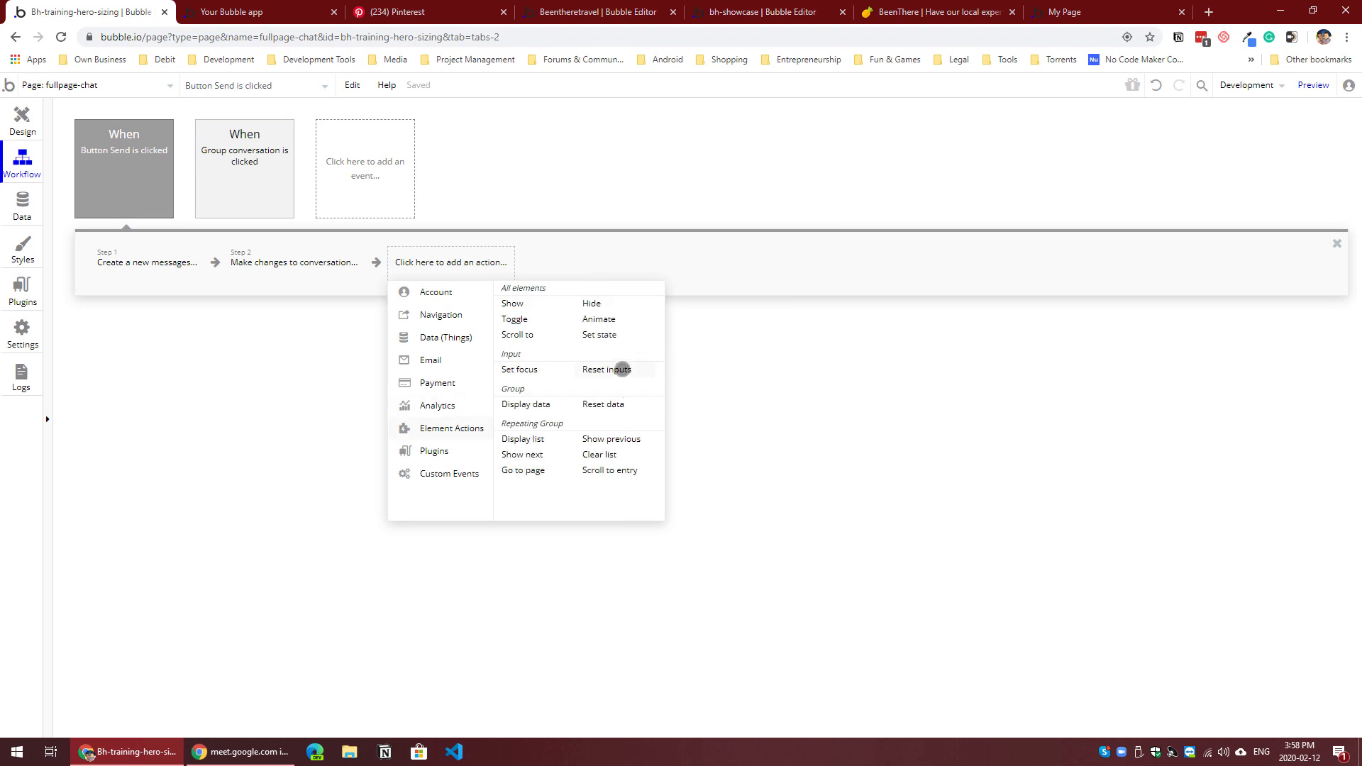
left_click(621, 369)
Step: Send the test message "Whats up" from the page preview and return to the Bubble editor
left_click(287, 10)
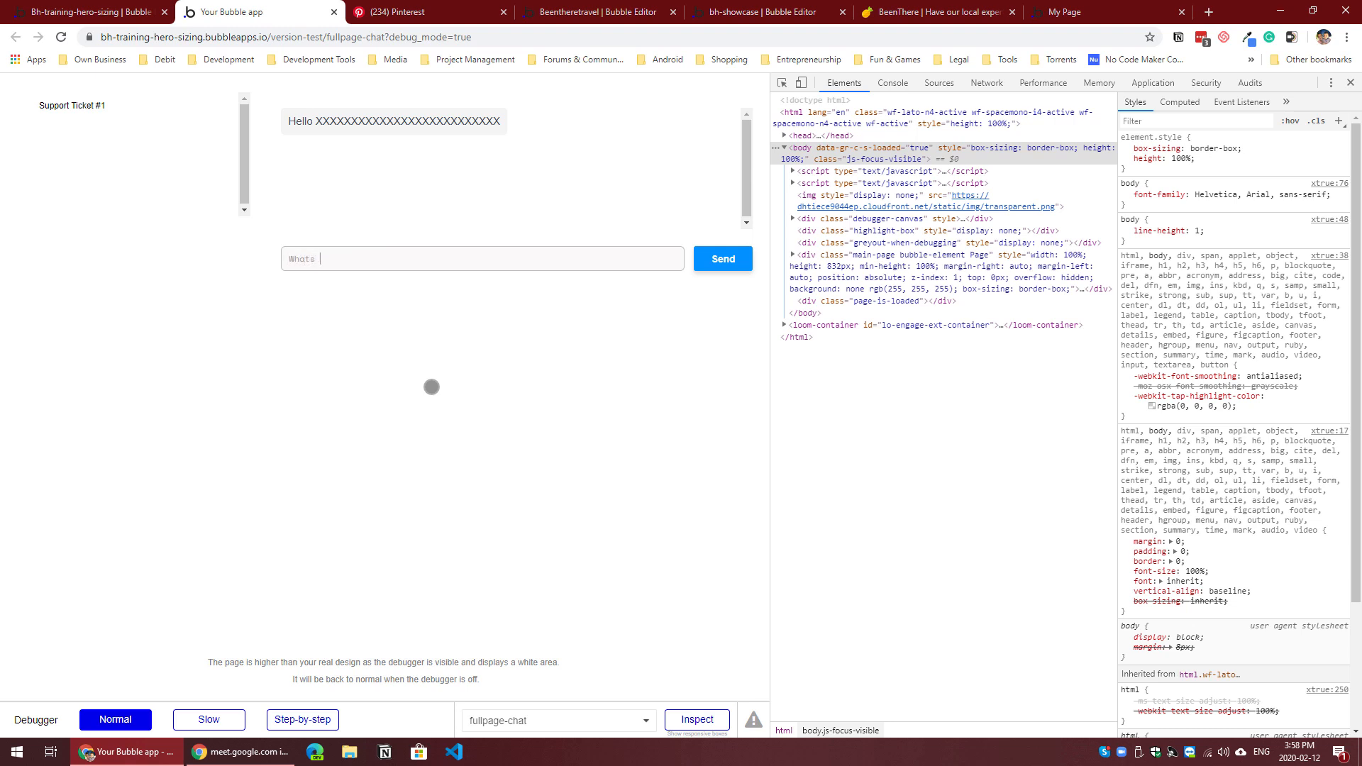
left_click(722, 259)
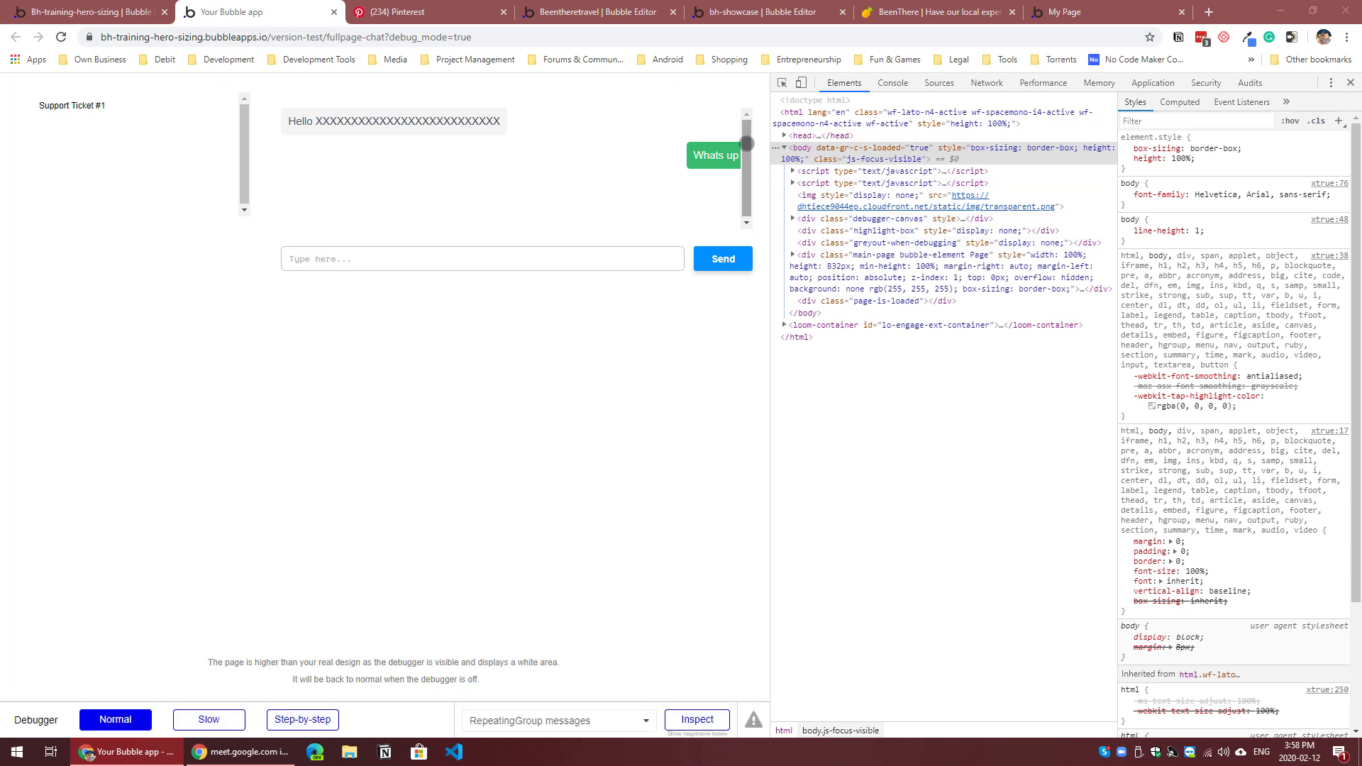
left_click(112, 4)
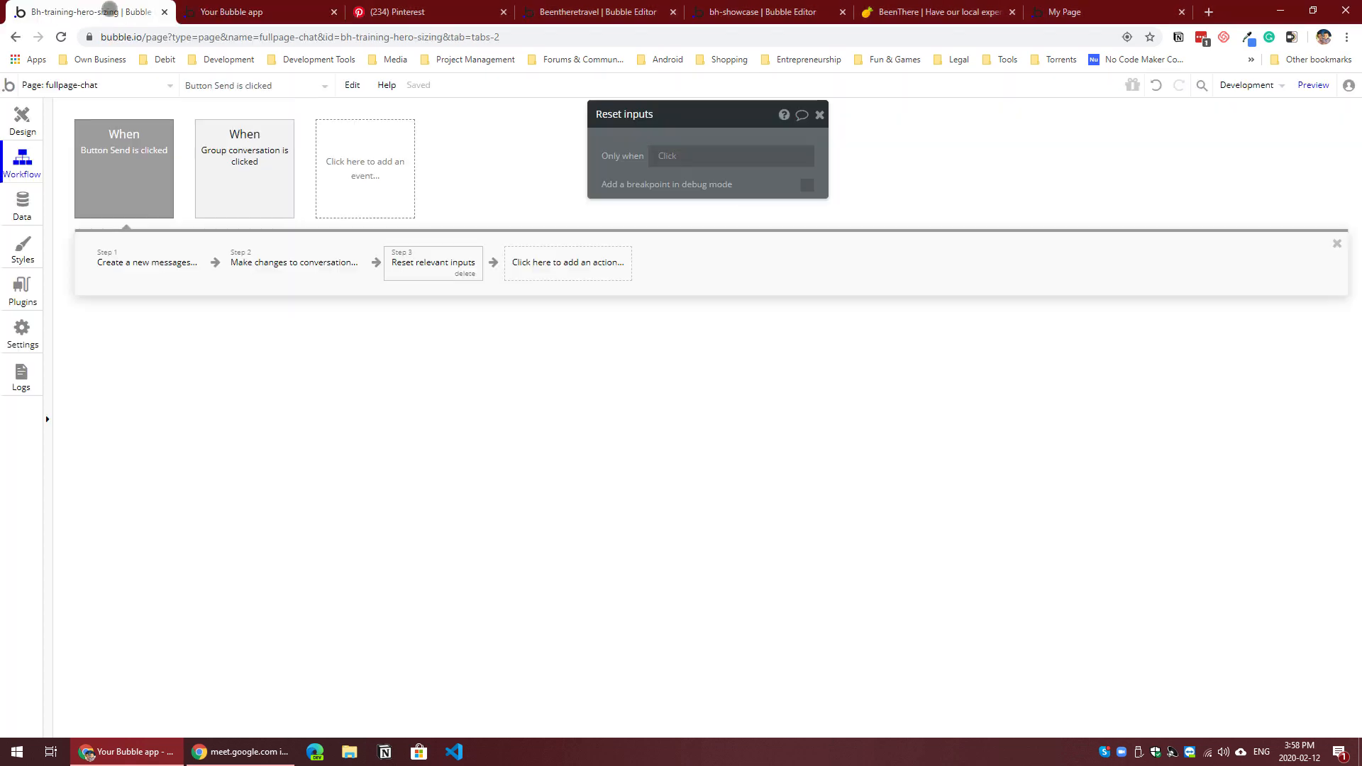
Step: Remove the style from Group NewMessage in the page design and give it a flat #EDEDED background
left_click(20, 117)
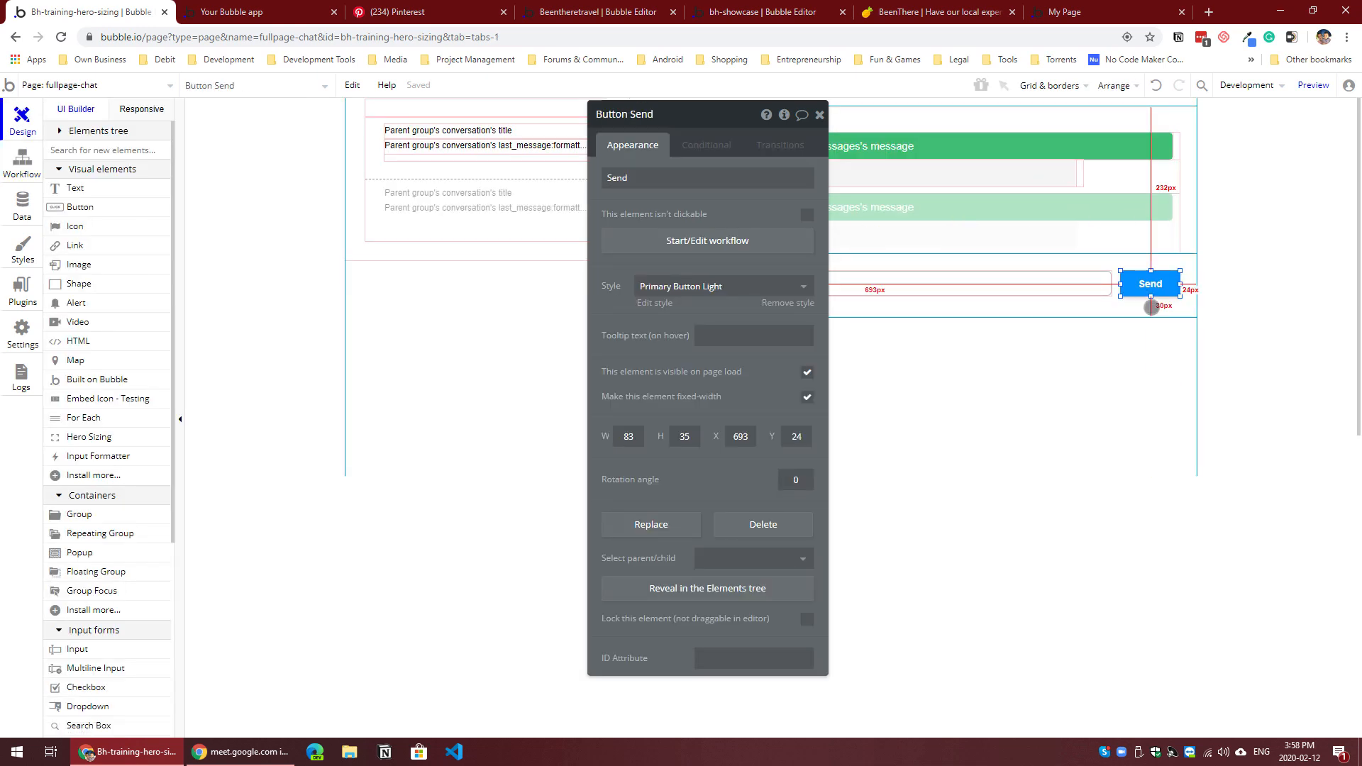
left_click(1153, 309)
left_click(770, 328)
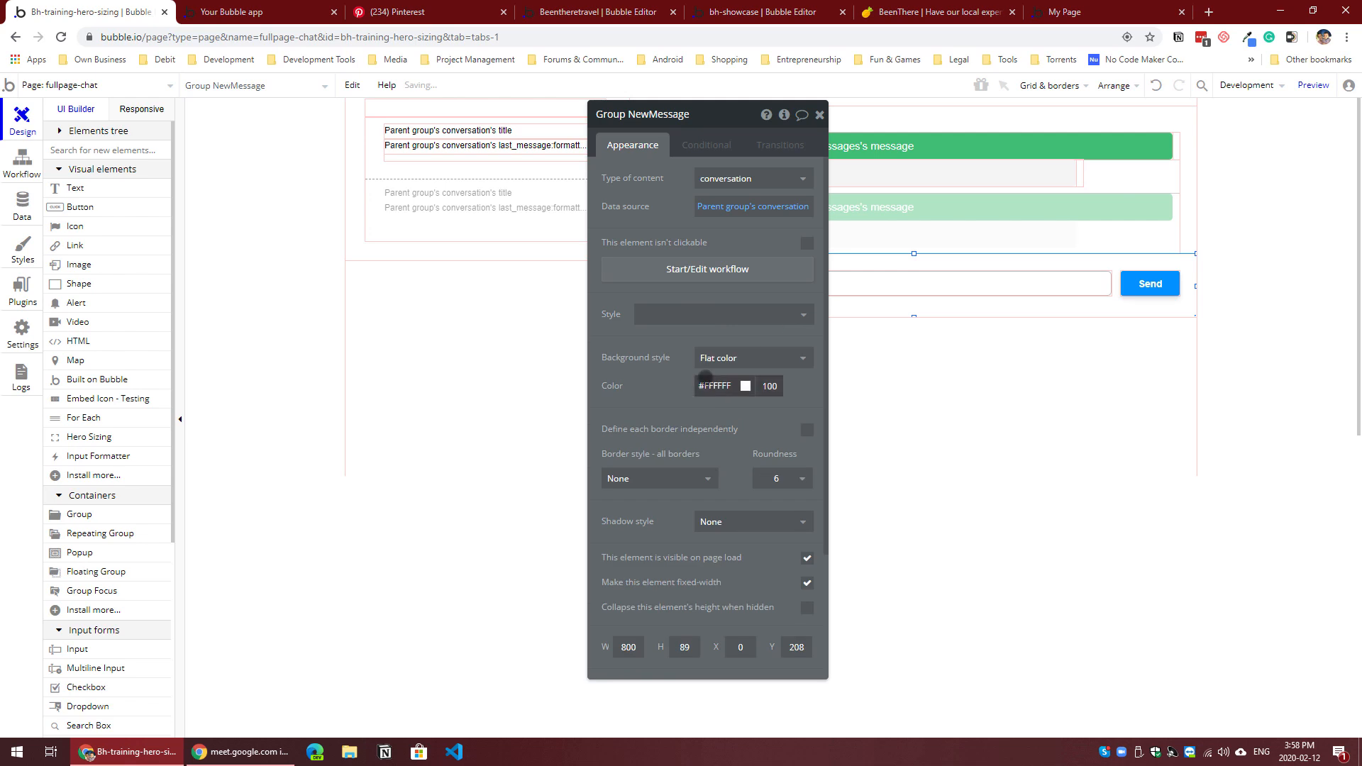
left_click(712, 385)
left_click_drag(670, 406, 183, 335)
left_click(662, 407)
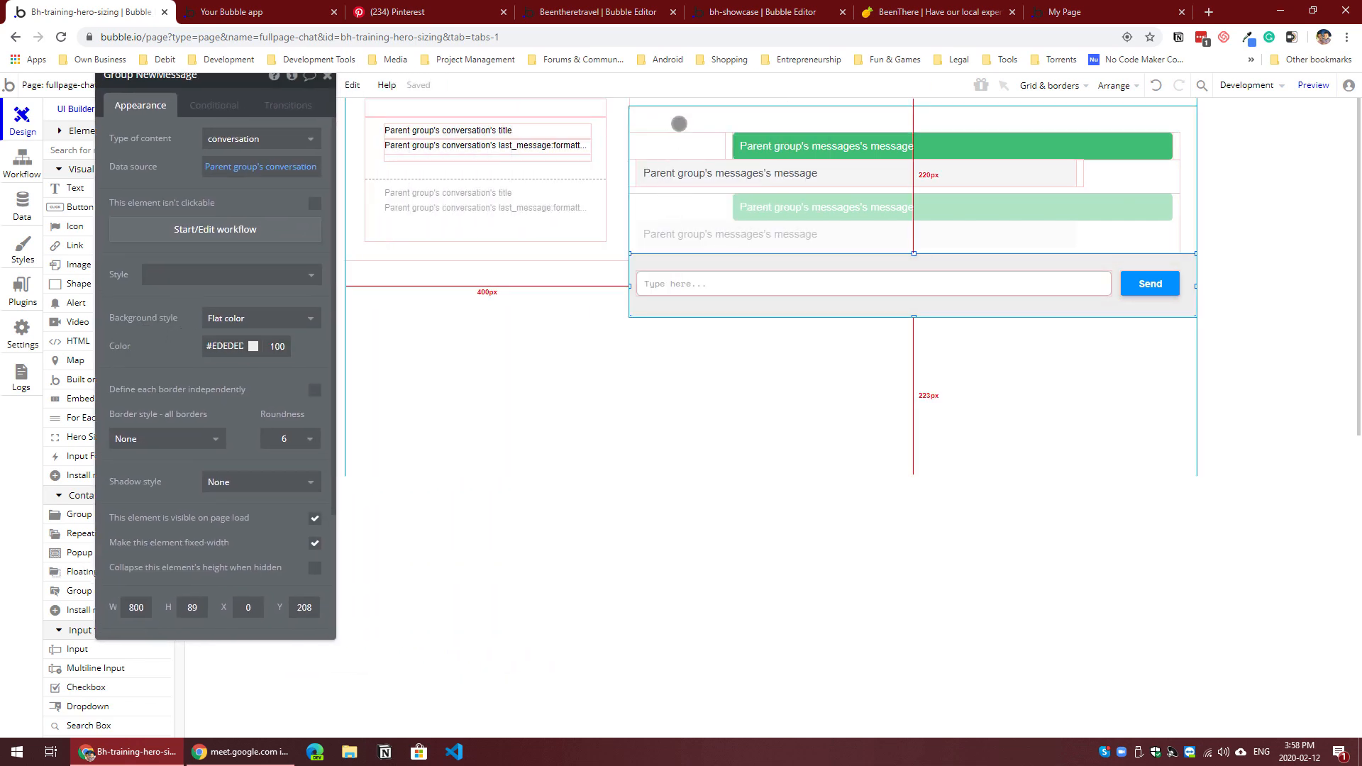
left_click(1186, 119)
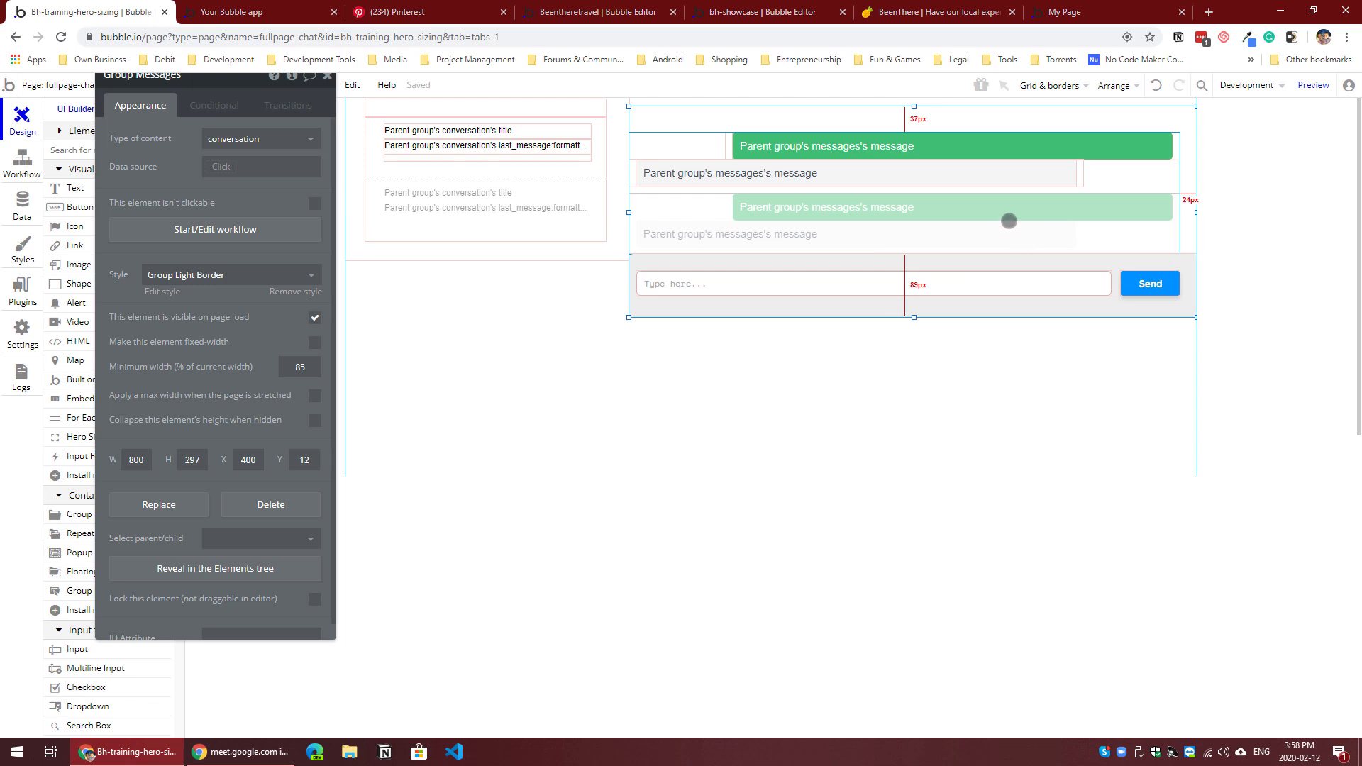
left_click(1007, 221)
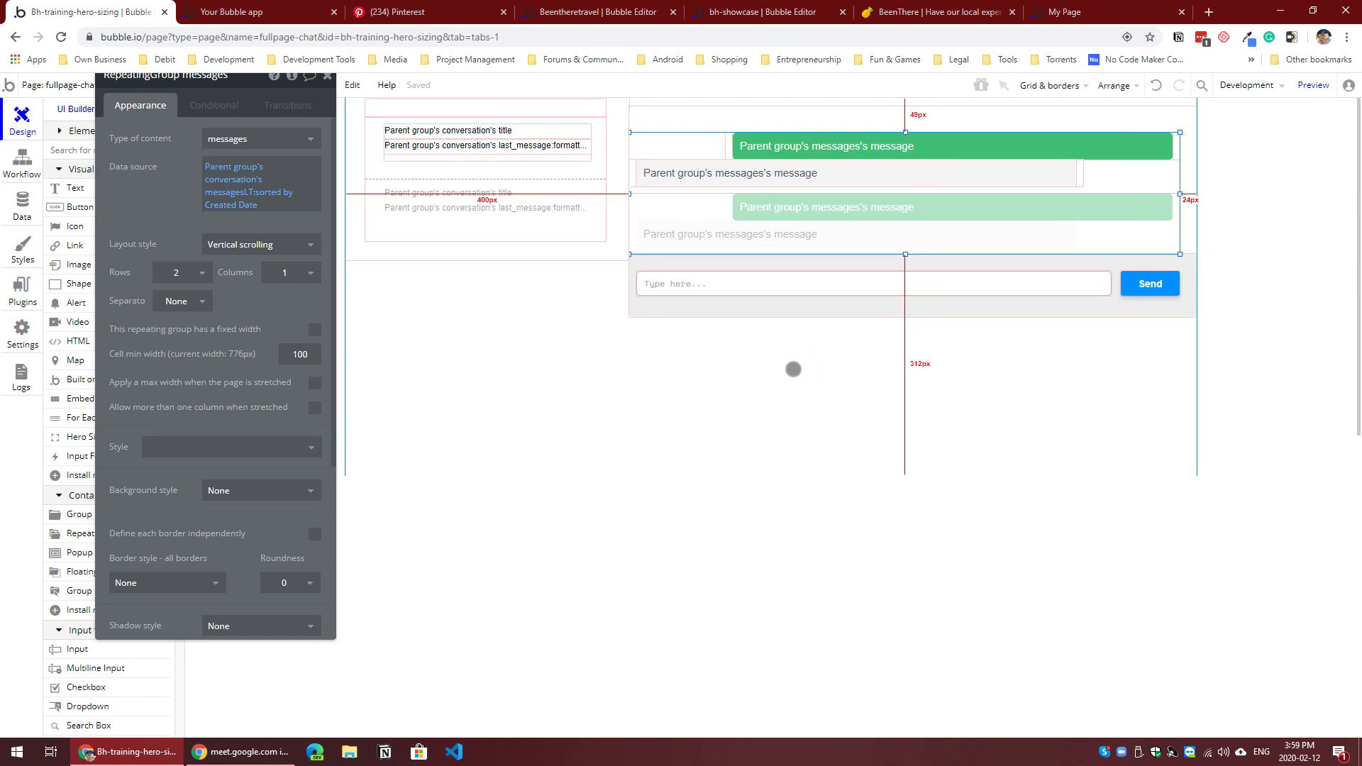
left_click(708, 312)
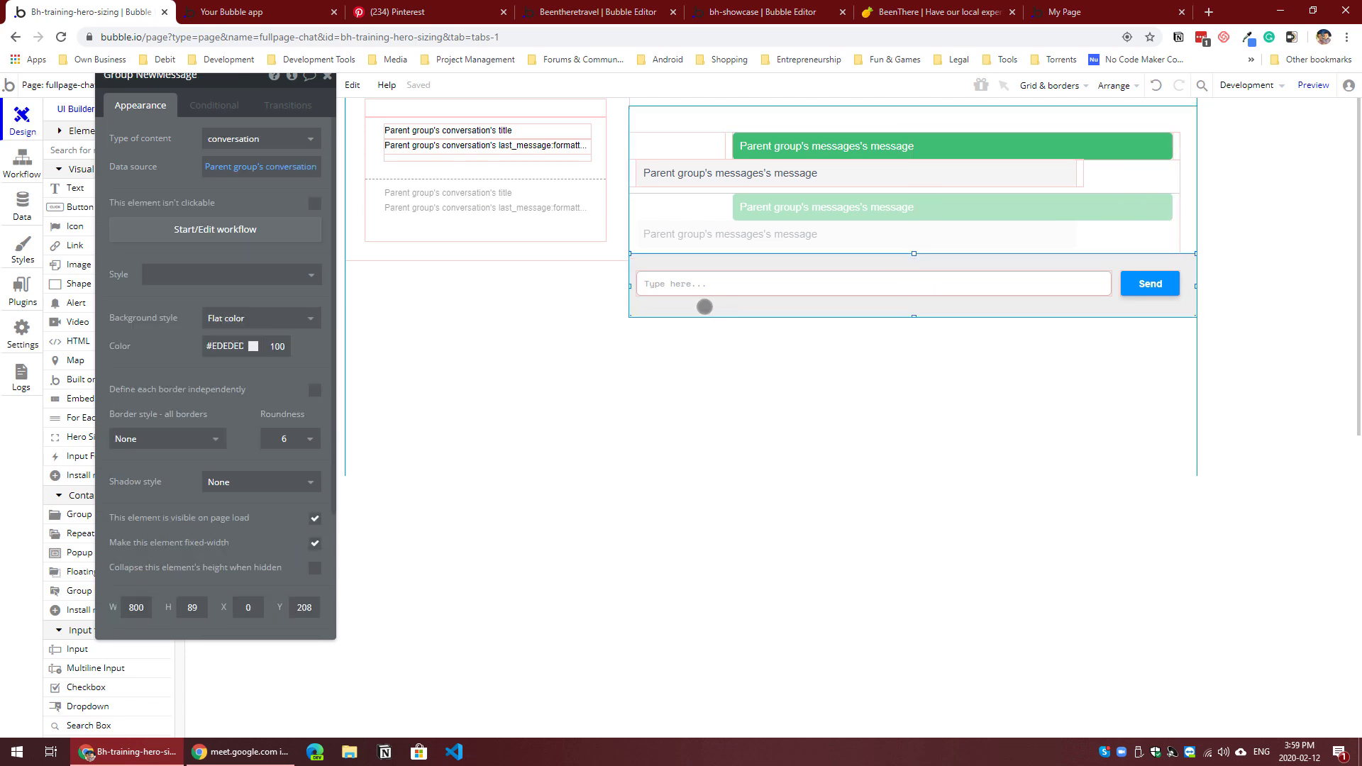
key("alt")
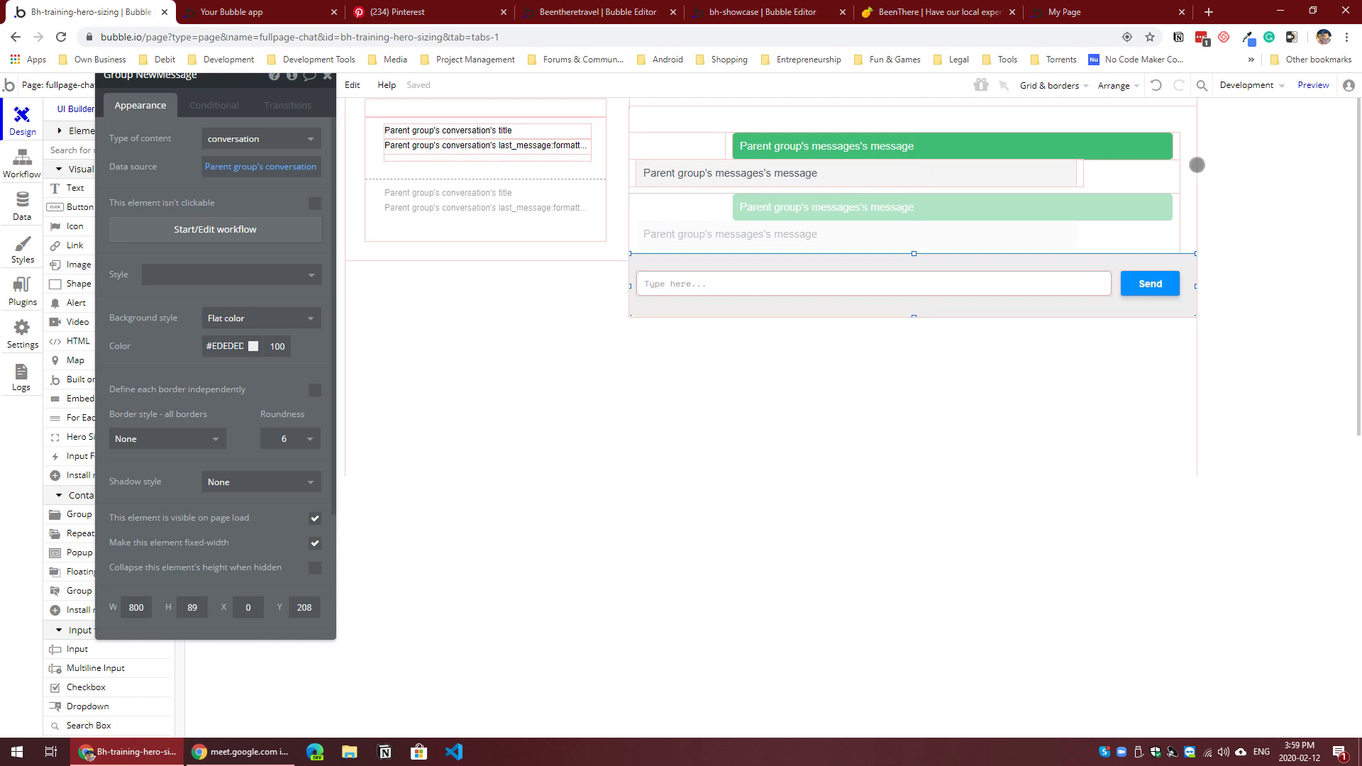
Step: Move Group Messages up to Y 0 so it sits flush with the top of its parent
left_click(1120, 117)
key("Up")
key("Up")
key("Up")
key("Up")
key("Up")
key("Up")
key("Up")
key("Up")
key("Up")
key("Up")
key("Up")
key("Up")
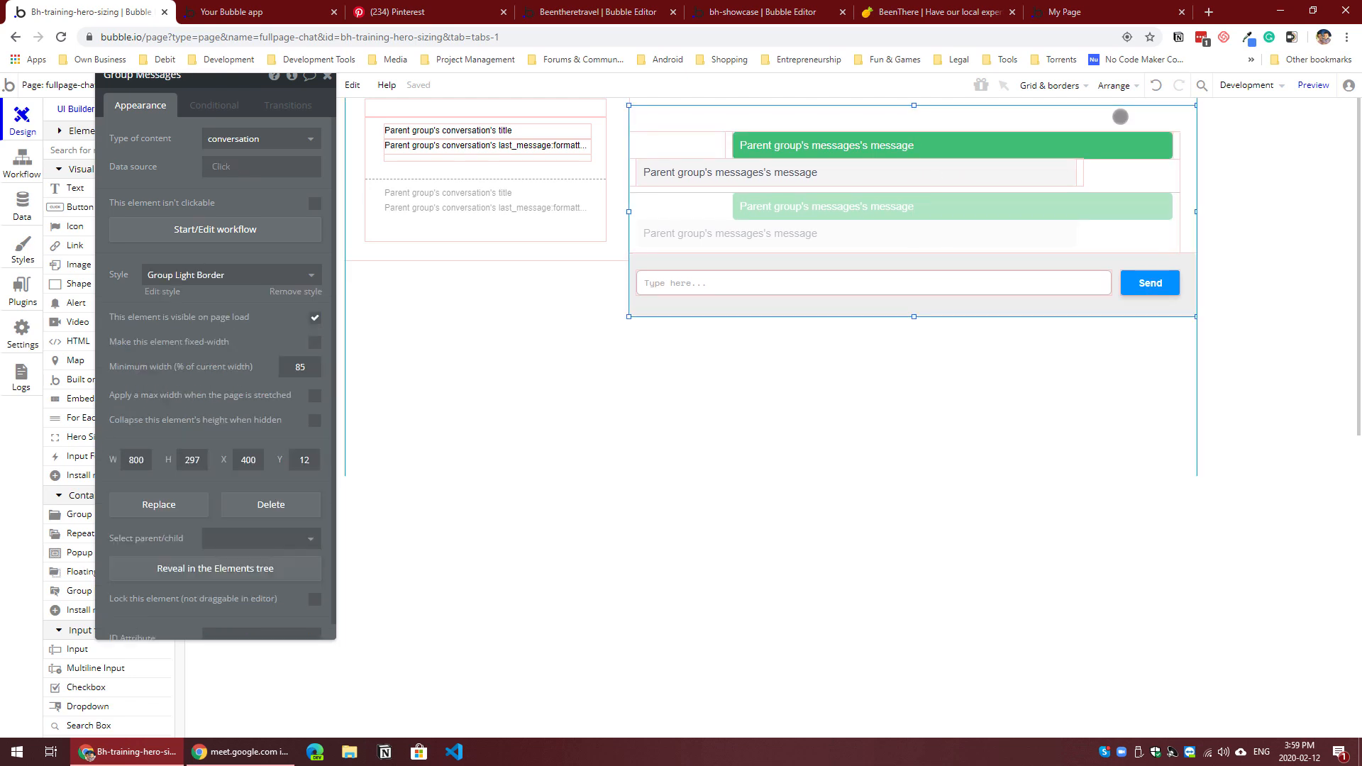
key("Up")
key("Up")
key("Up")
key("Up")
key("Up")
key("Up")
key("Up")
key("Up")
key("Up")
key("Up")
key("Up")
key("Up")
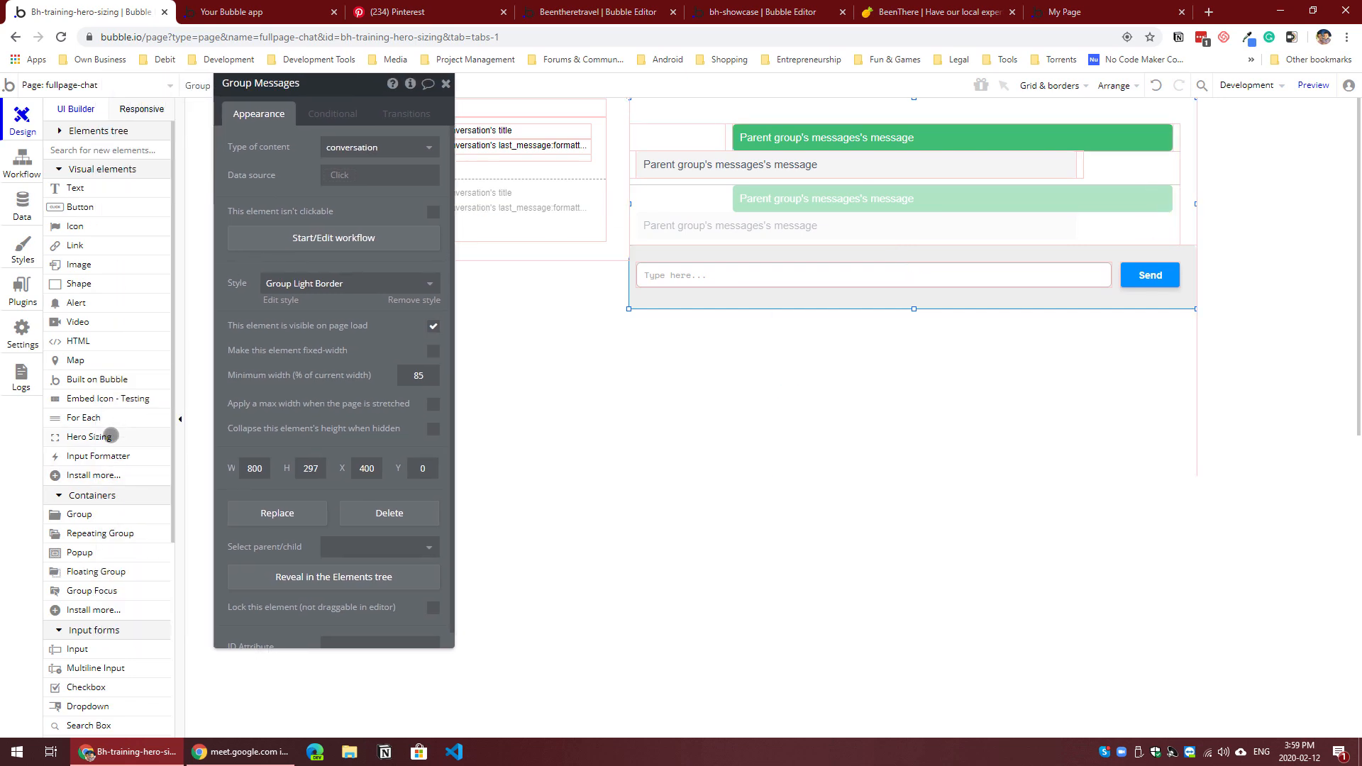
Step: Add a narrow Hero Sizing element along the right edge of Group Messages, reaching from its top down to Group NewMessage
left_click(113, 436)
left_click_drag(1184, 114, 1191, 248)
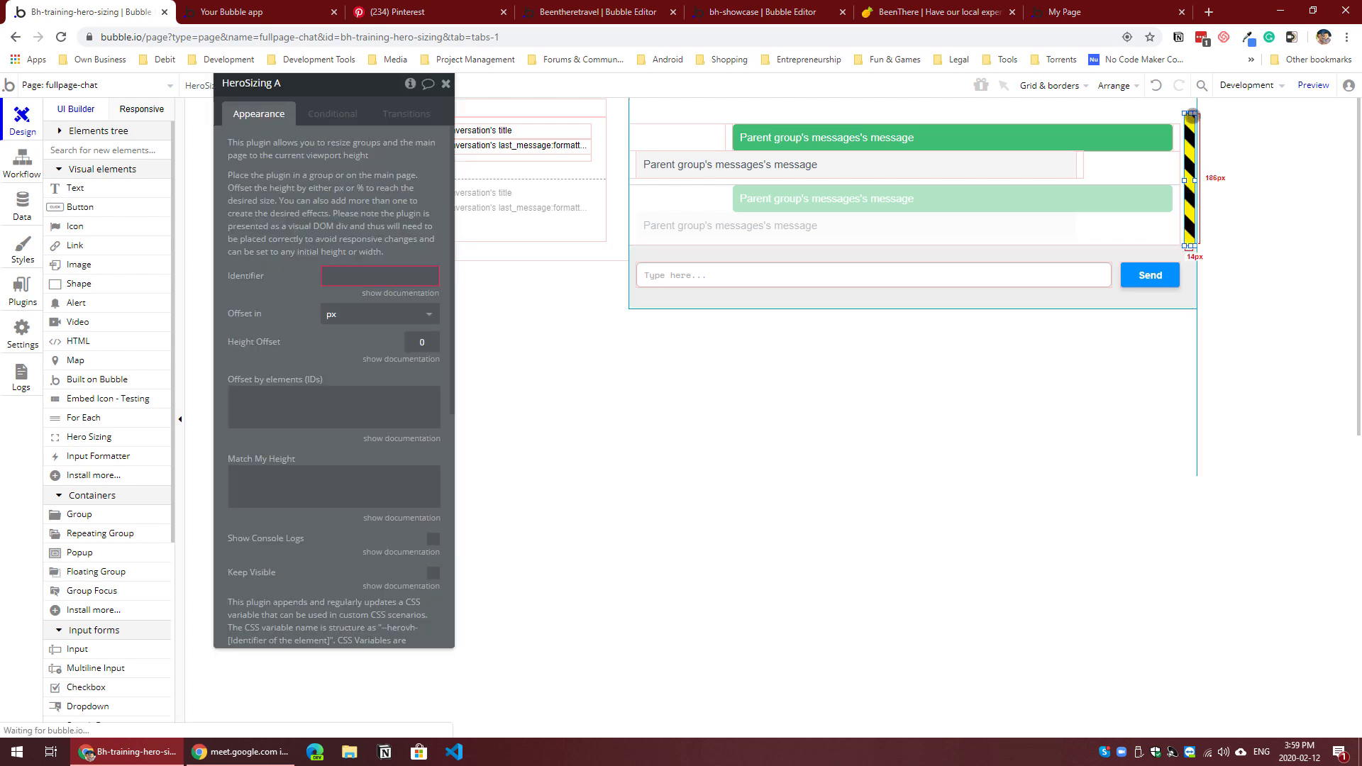
left_click_drag(1189, 114, 1190, 107)
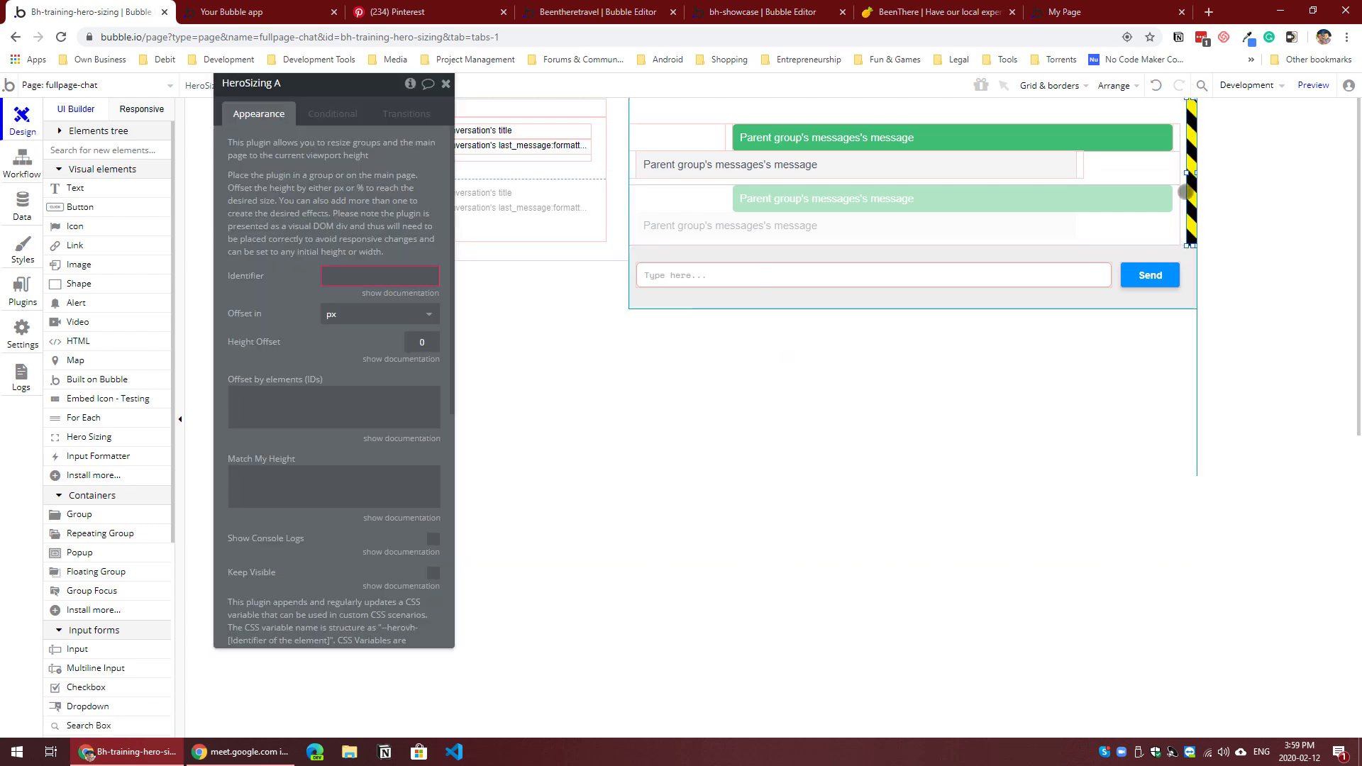
Step: Set the identifier of the Hero Sizing element beside the message list to messages
left_click_drag(1184, 173, 1186, 173)
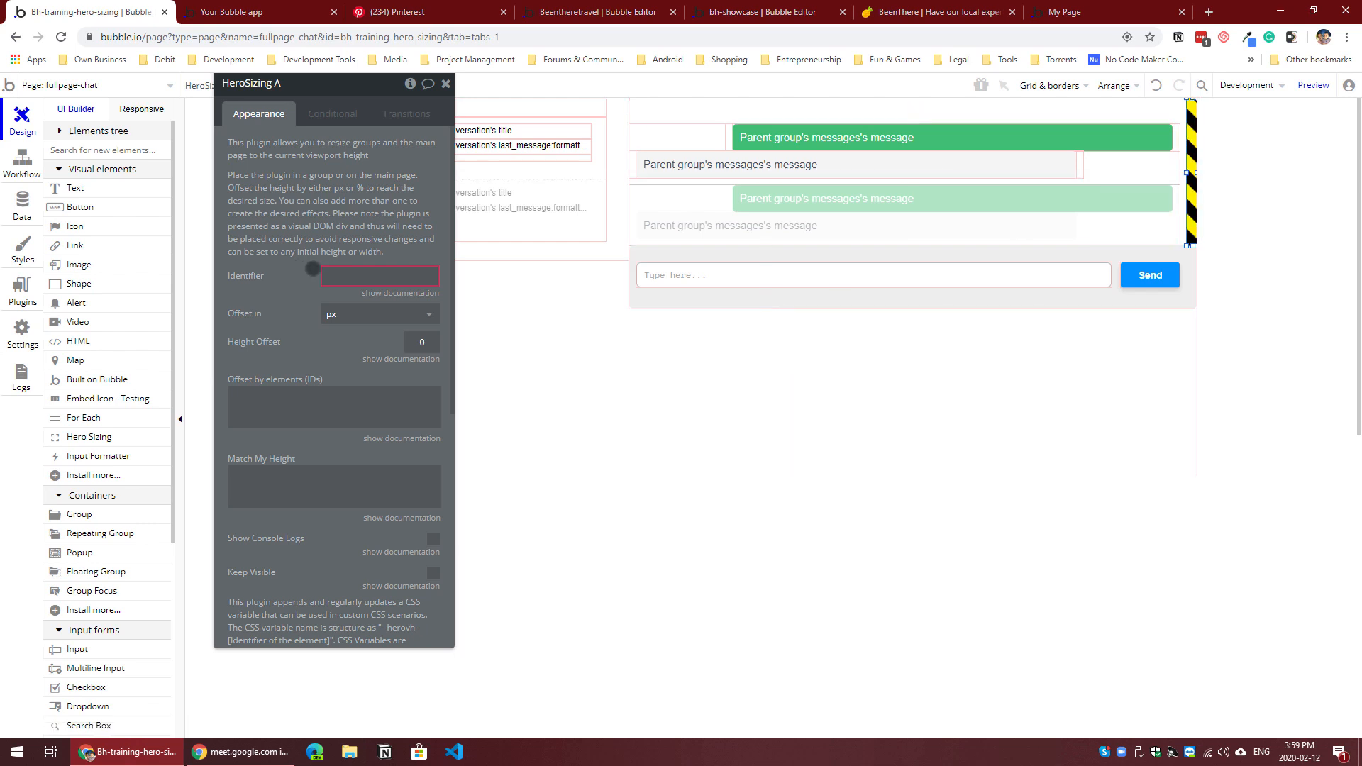
left_click(344, 273)
type("messages")
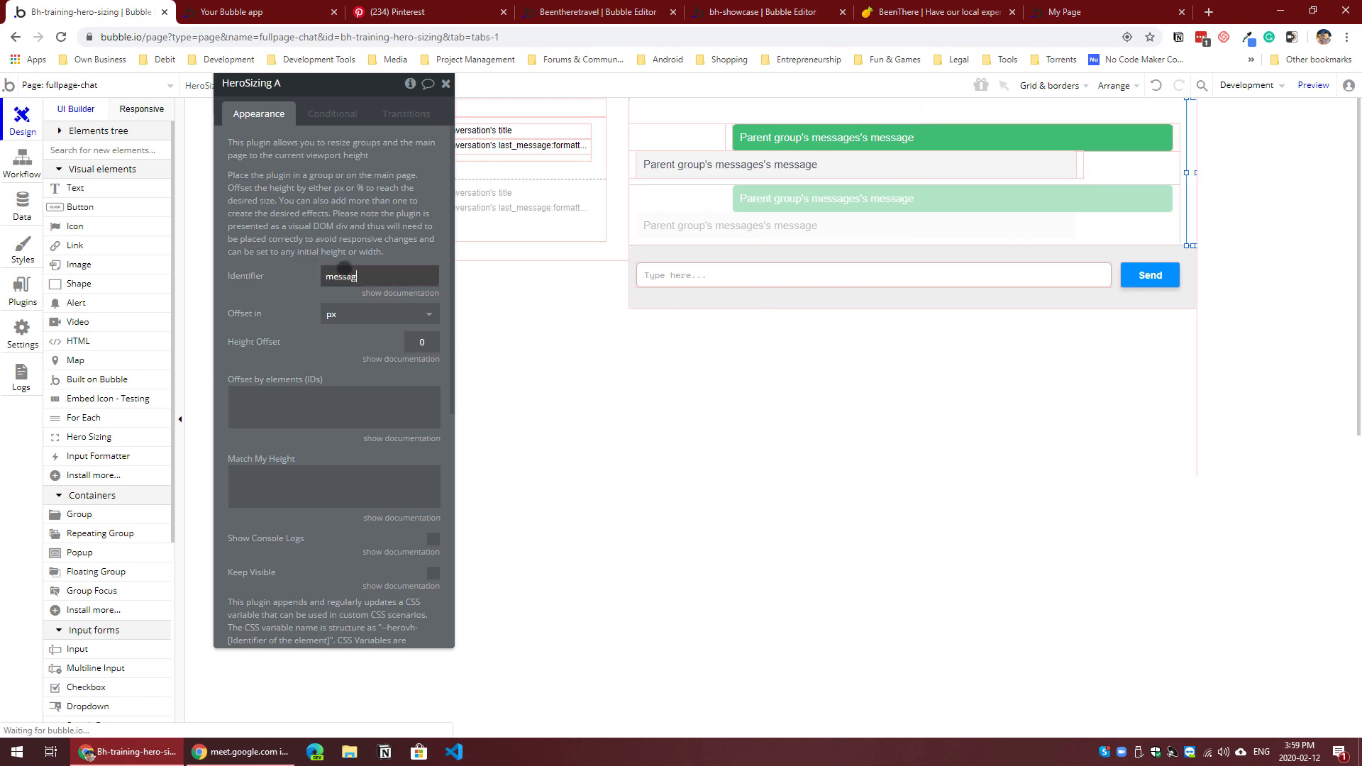
left_click(288, 313)
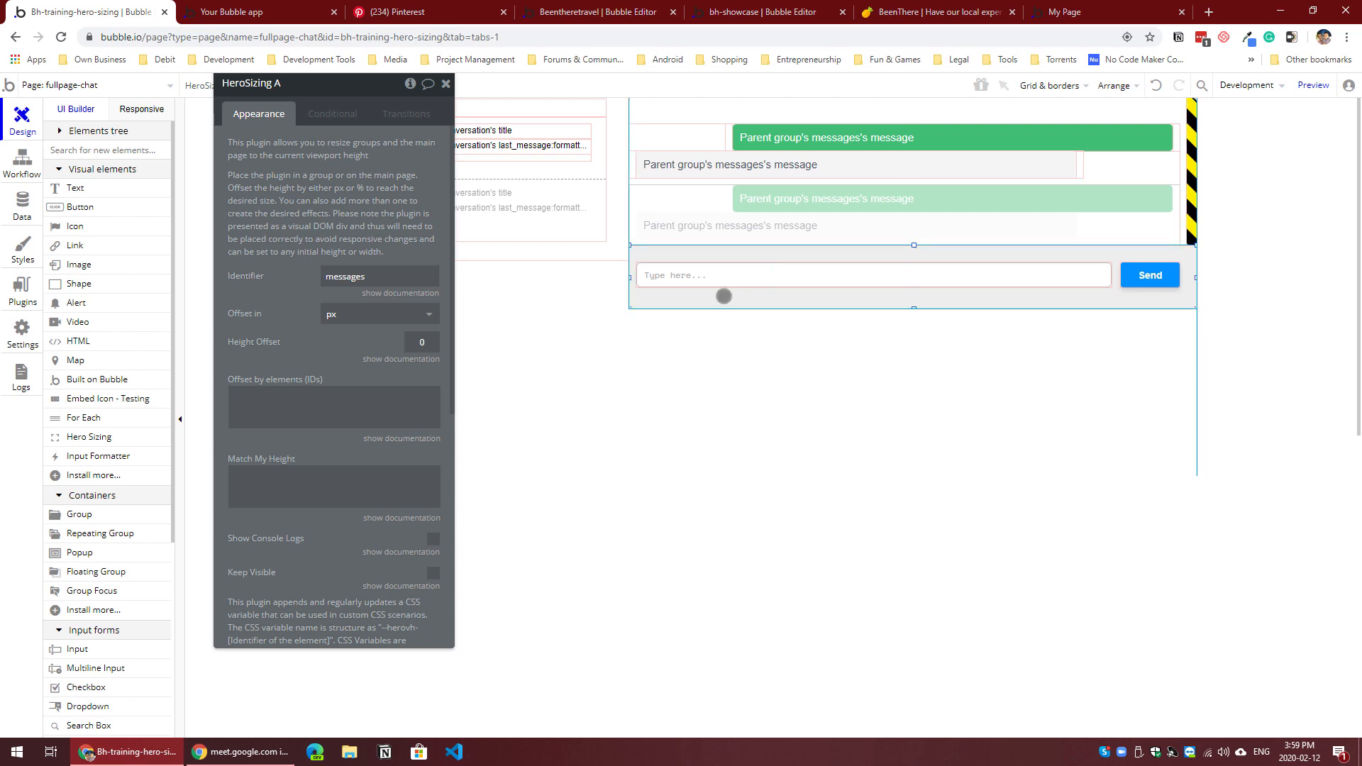
Step: Check Group NewMessage's ID attribute and set the Hero Sizing element's offset-by-elements ID to new-message
left_click(725, 298)
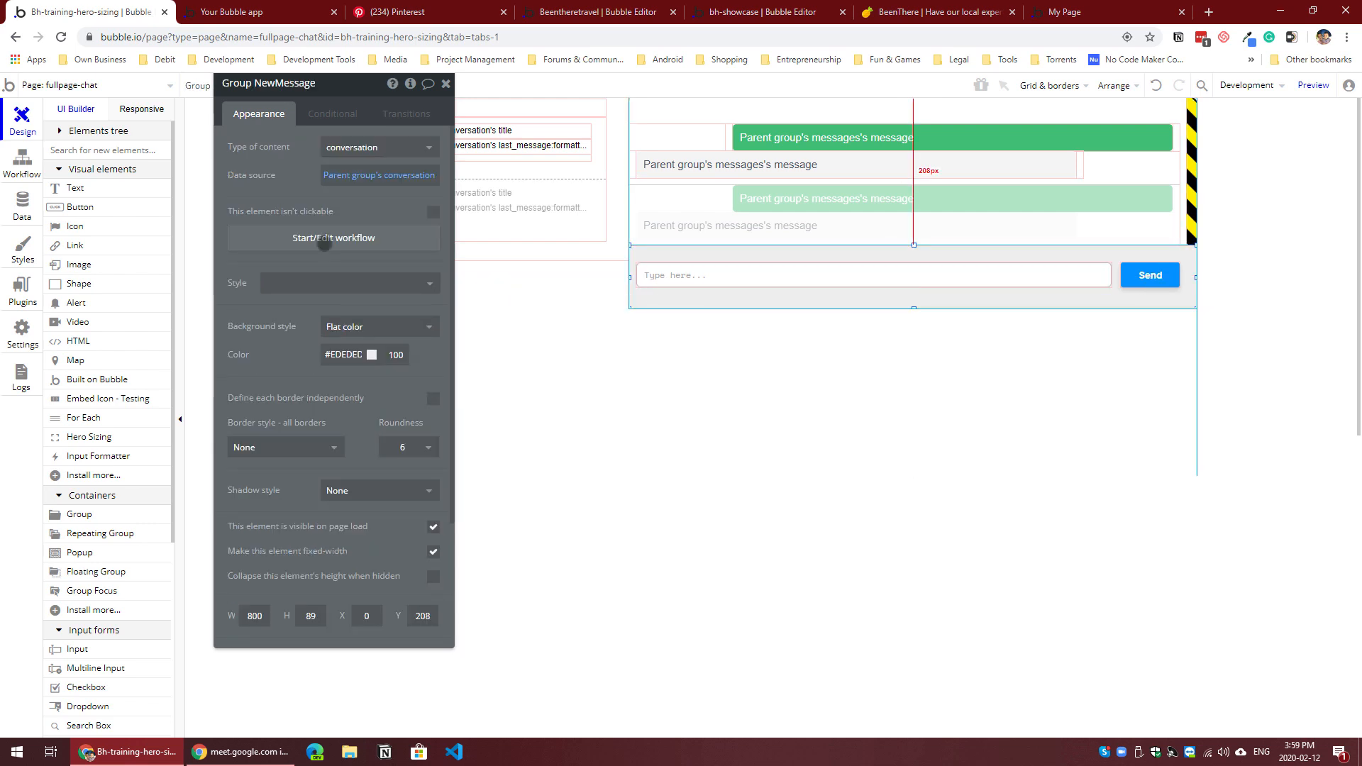
scroll(334, 496, "down", 3)
left_click(367, 627)
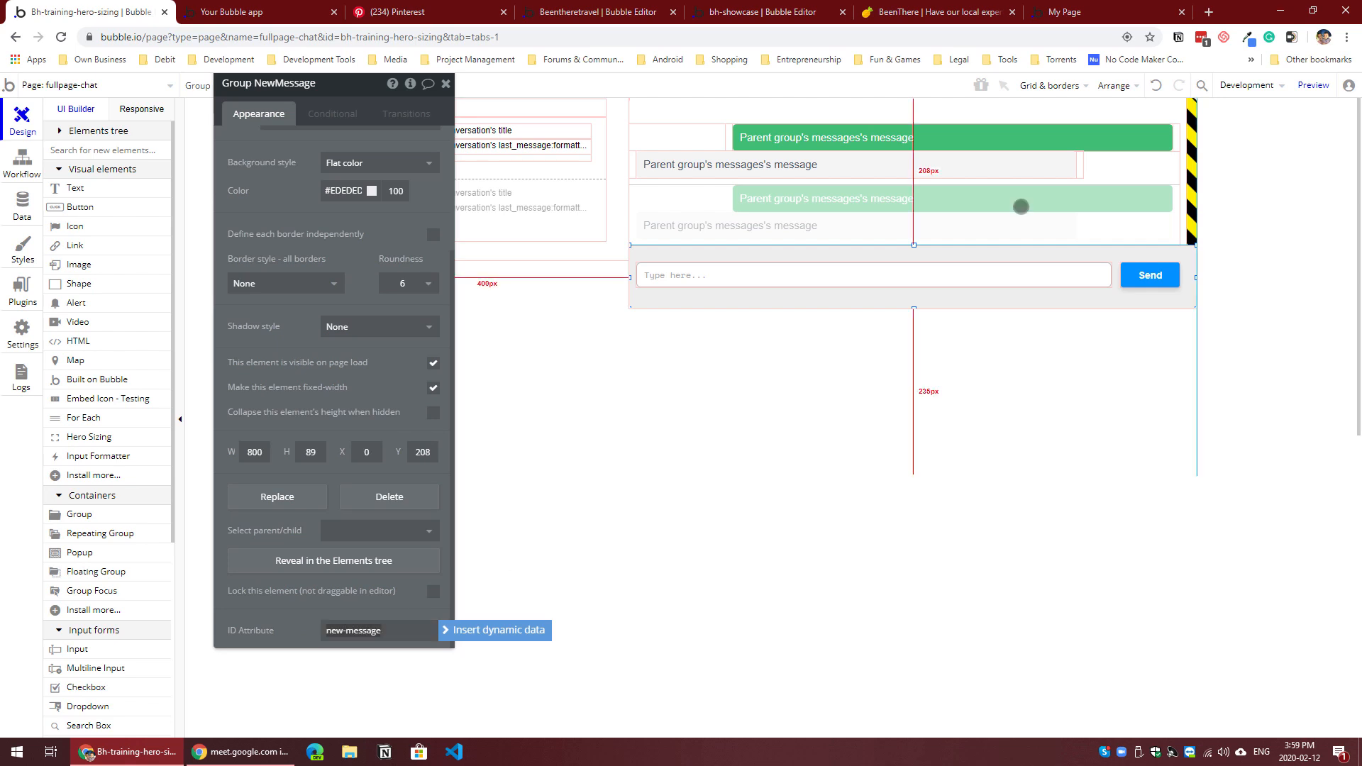
left_click(1191, 201)
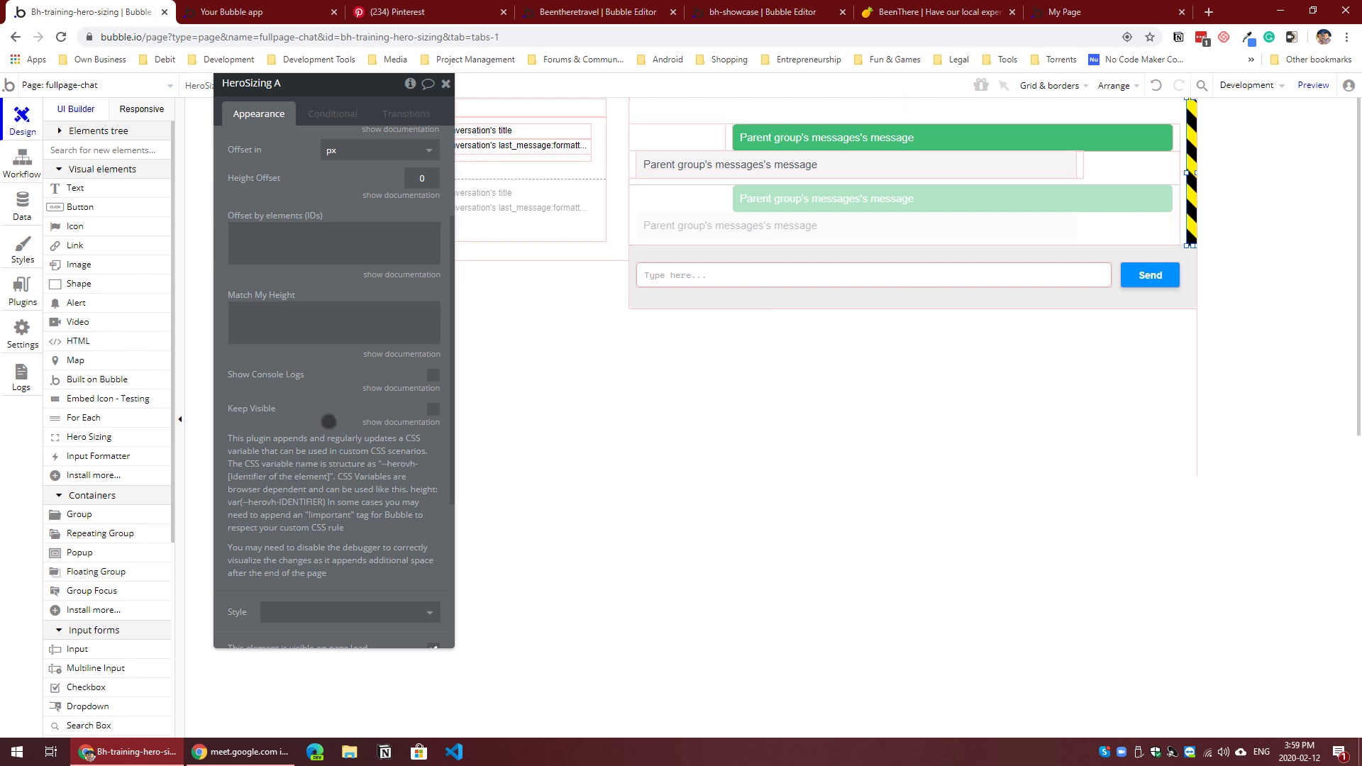
left_click(275, 250)
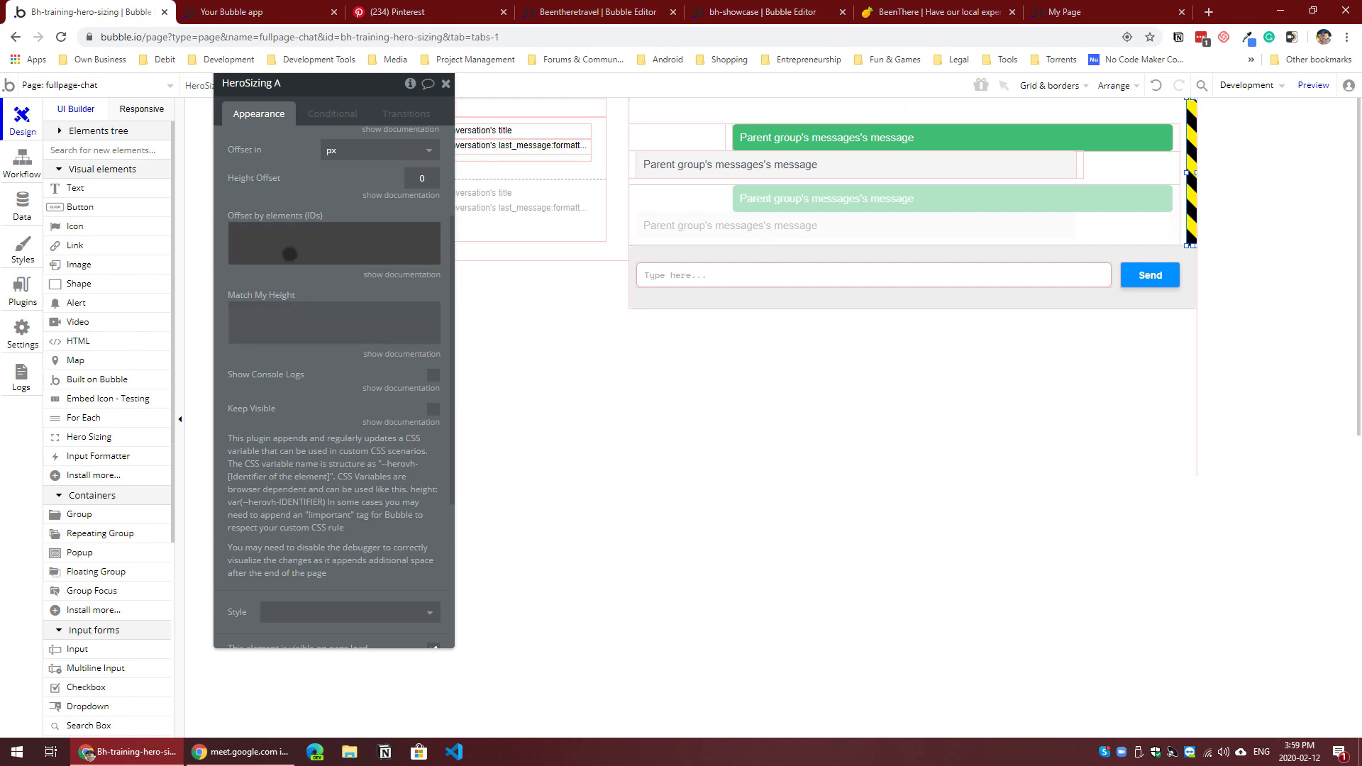
type("new-mess")
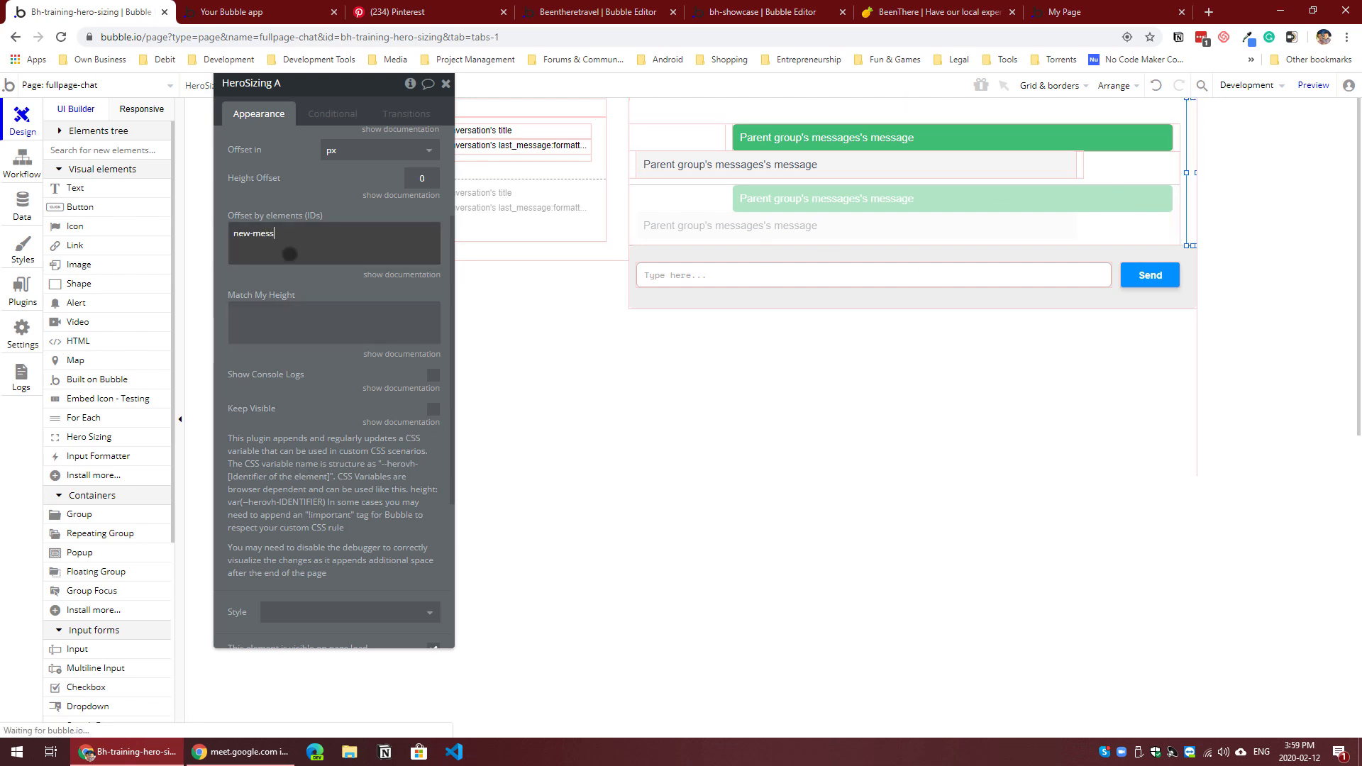
type("age")
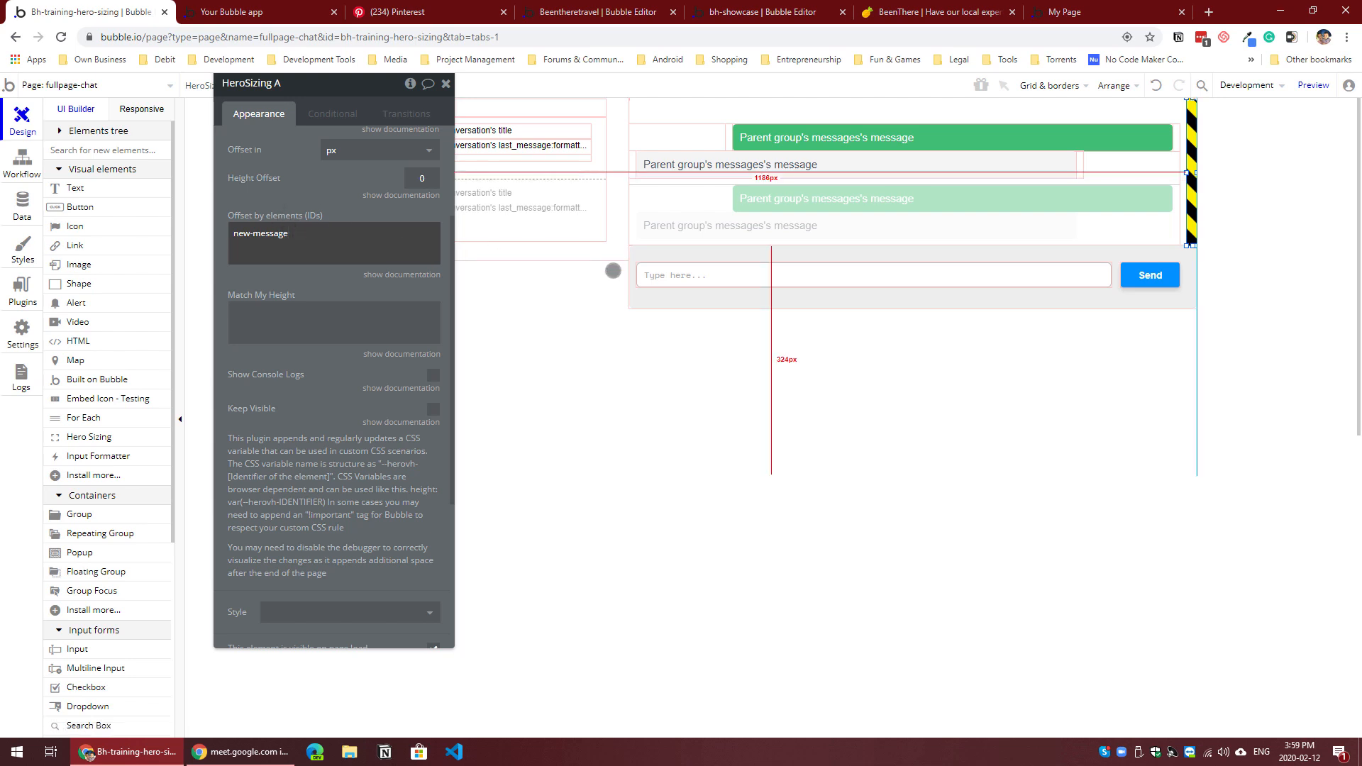
Step: Resize the messages repeating group to 188 px high and position it at Y 9 inside Group Messages
left_click(803, 223)
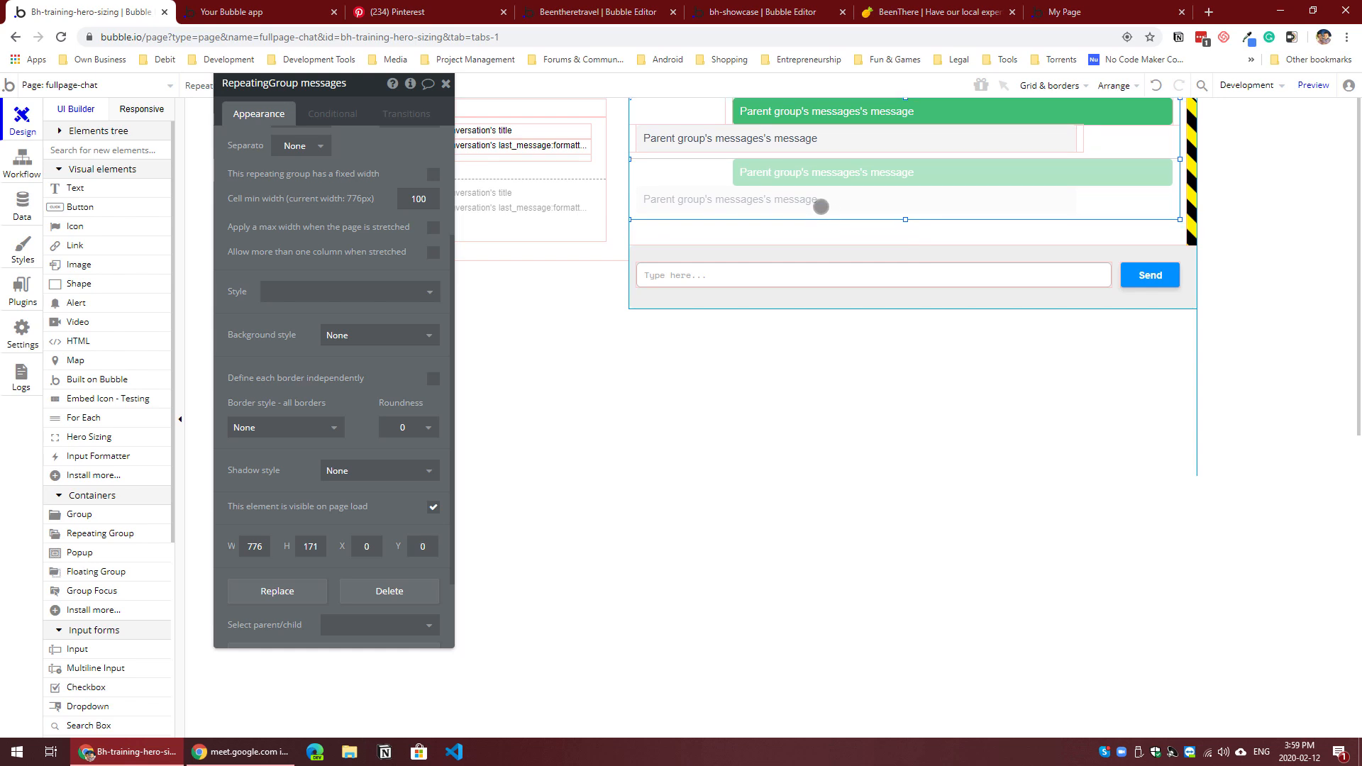
key("alt")
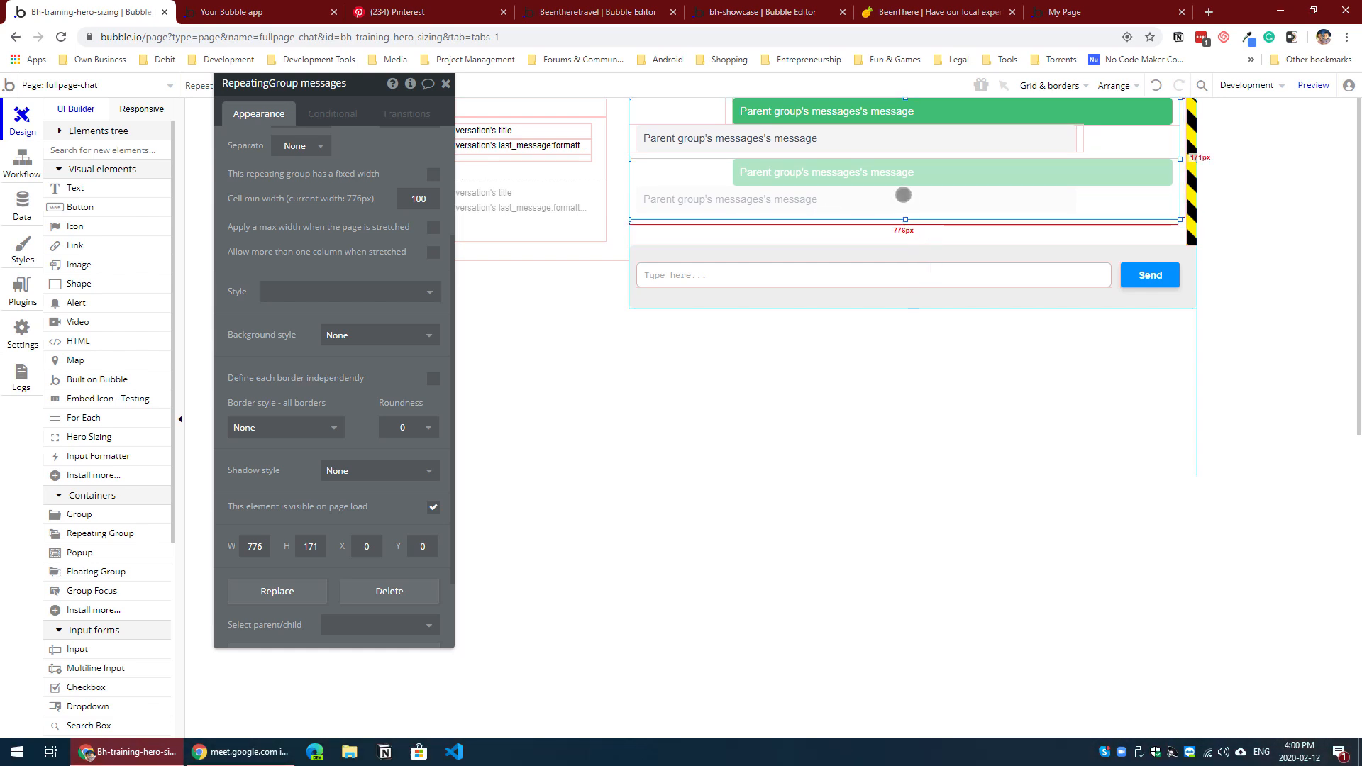
left_click_drag(906, 221, 904, 232)
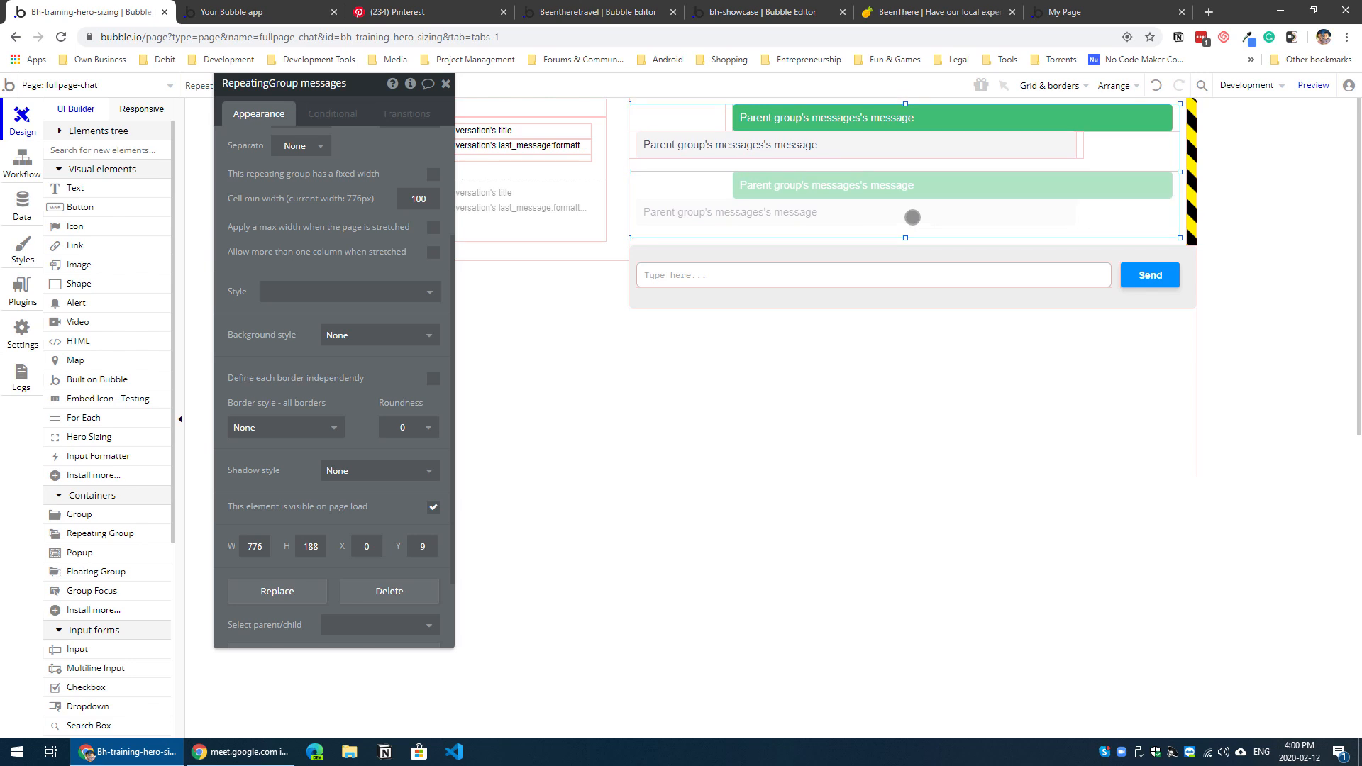
key("alt")
Step: Reload the page preview without the debug mode parameter, open the Support Ticket #1 conversation, and return to the editor
left_click(292, 10)
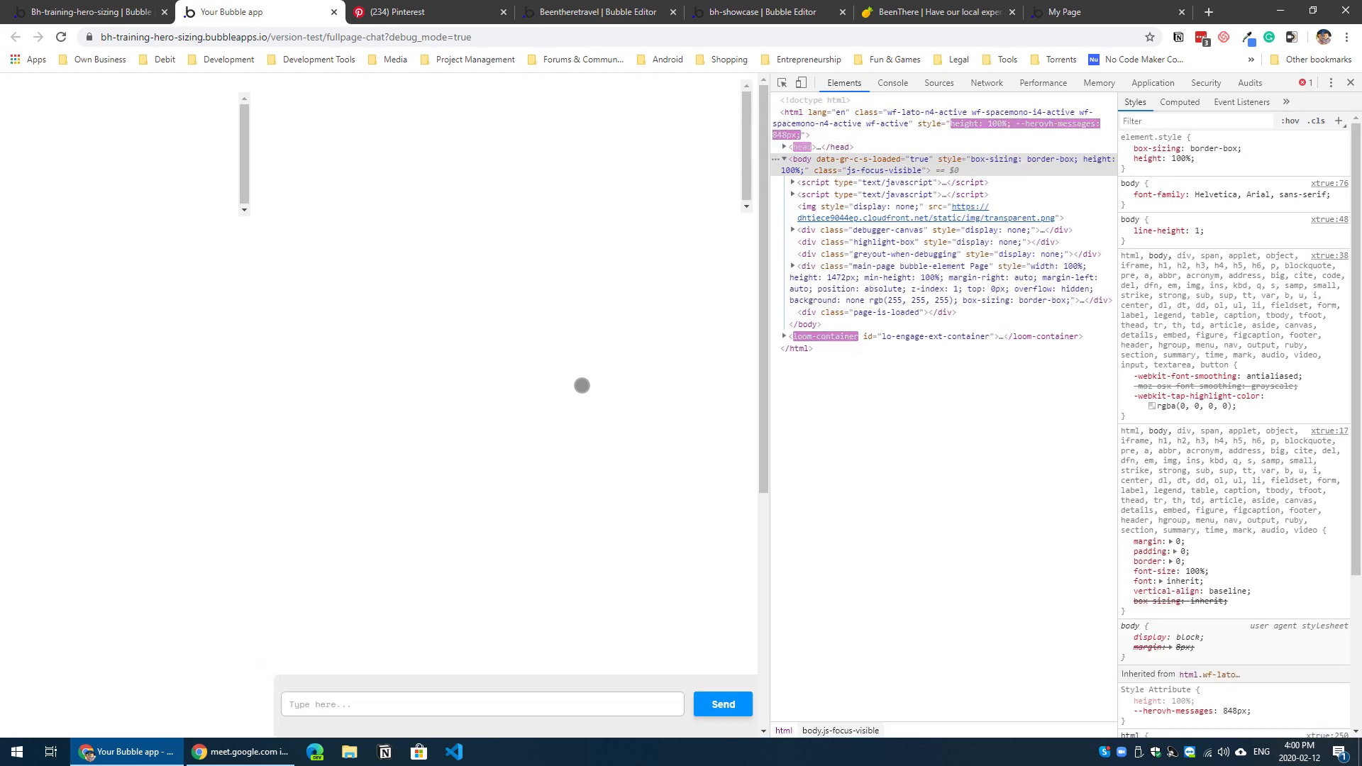
left_click_drag(386, 37, 653, 53)
key("BackSpace")
key("Return")
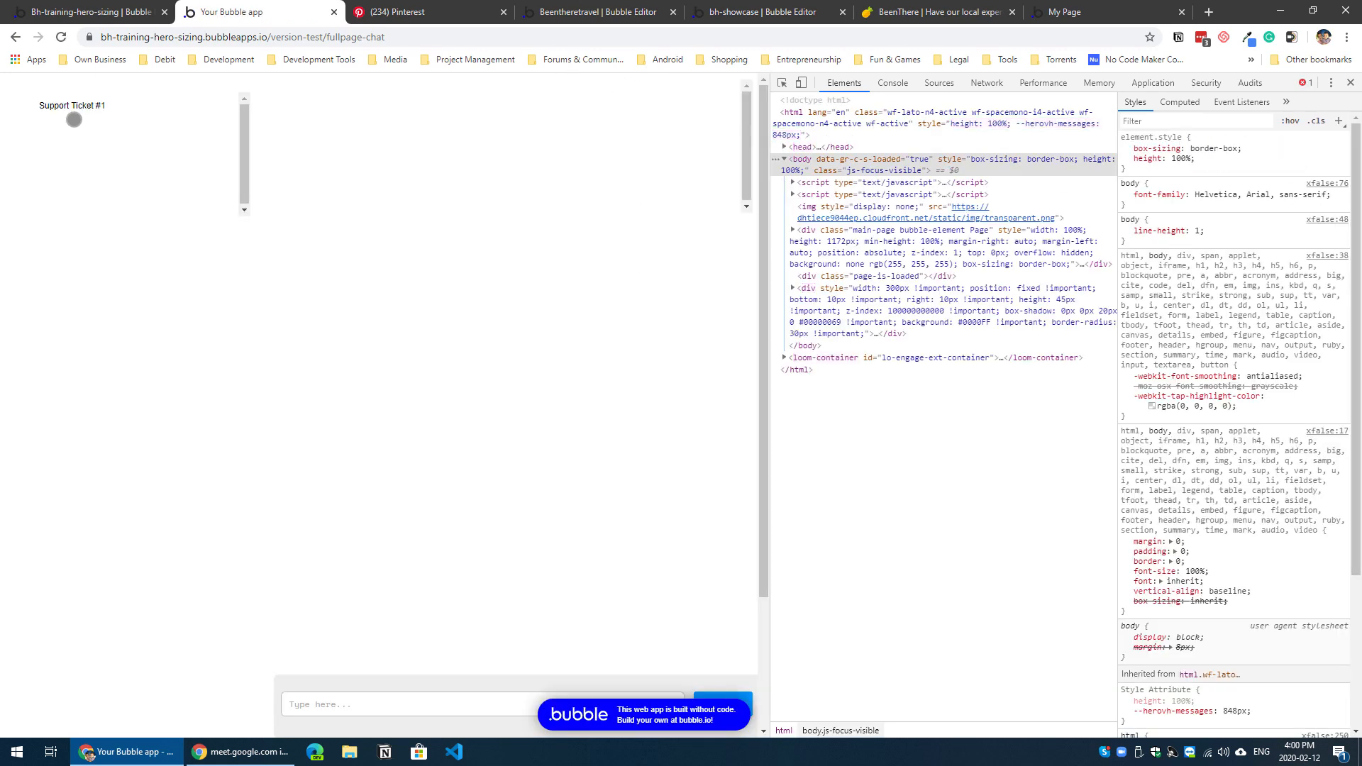
left_click(83, 112)
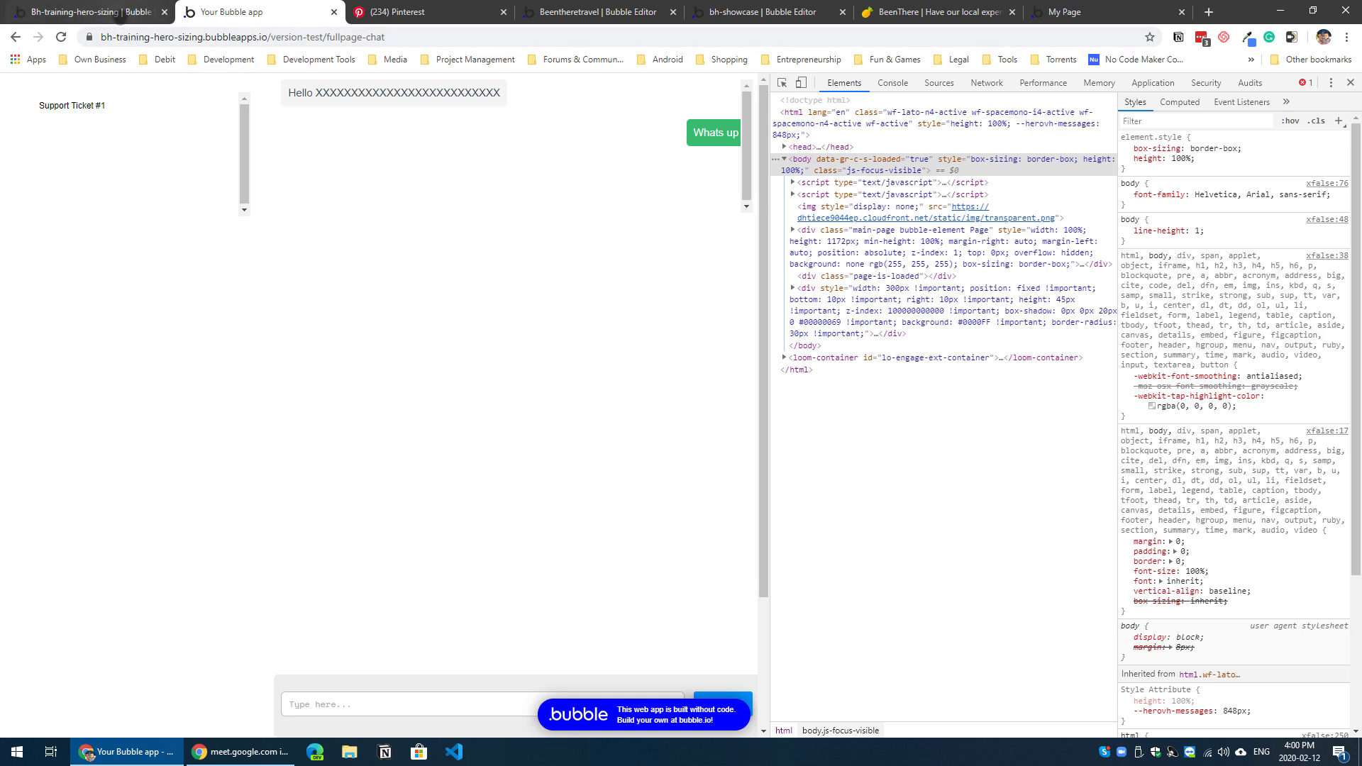
left_click(120, 14)
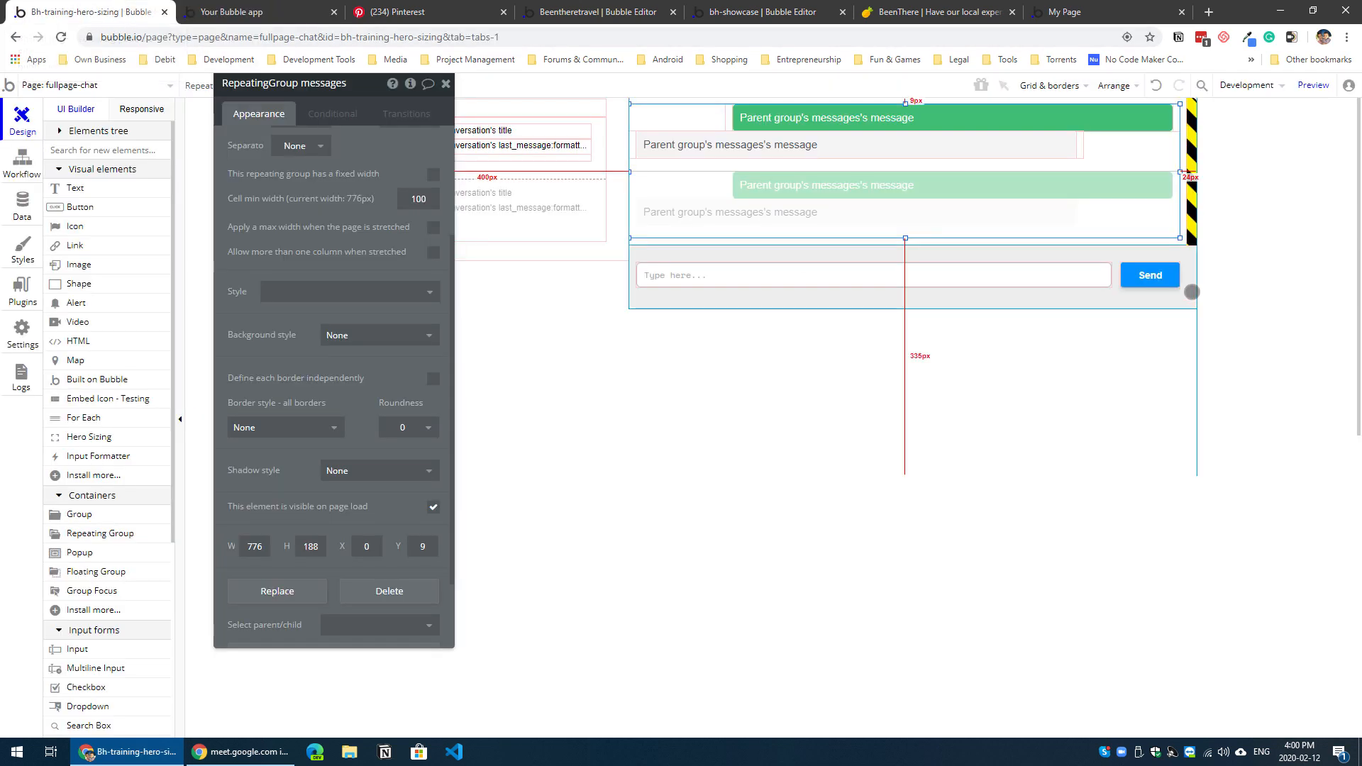
Step: Check the messages repeating group's ID attribute and set the Hero Sizing element's Match My Height to msg
left_click(1189, 224)
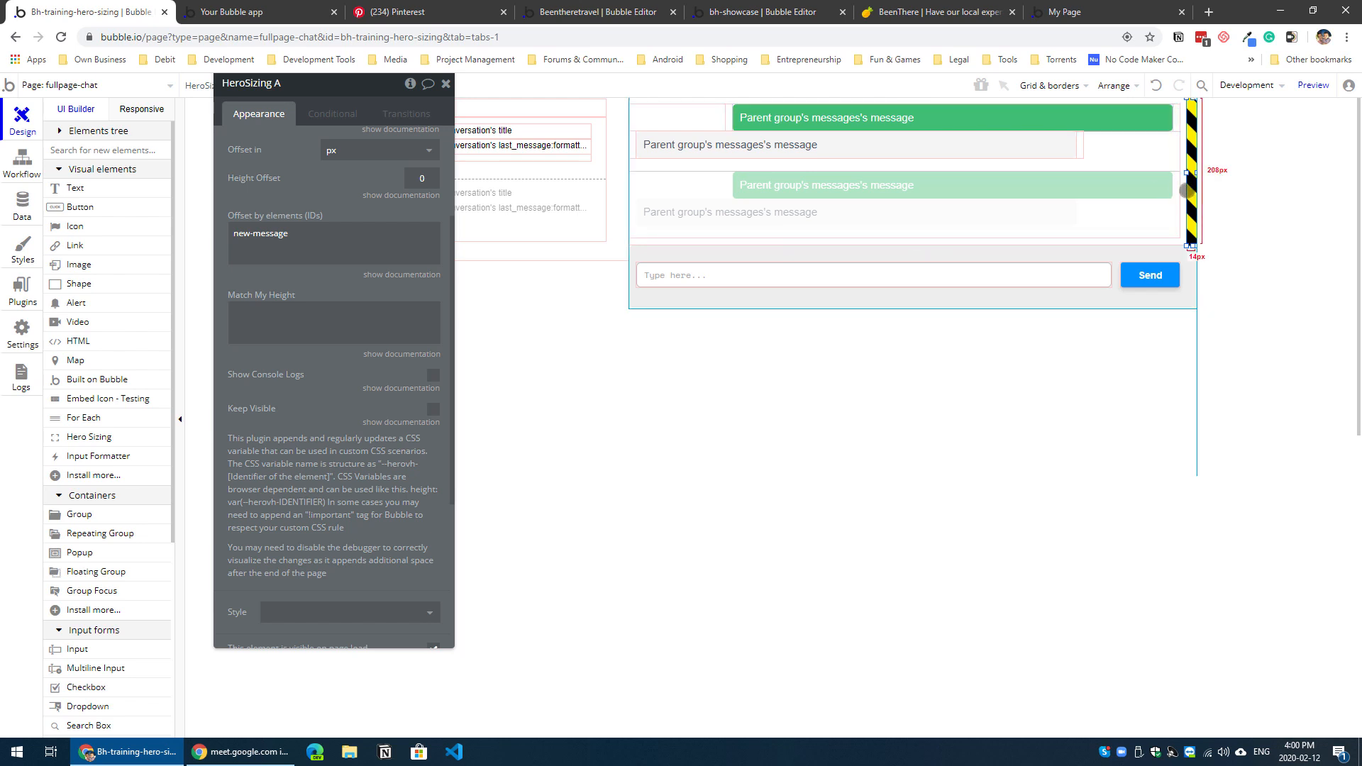
left_click(1131, 206)
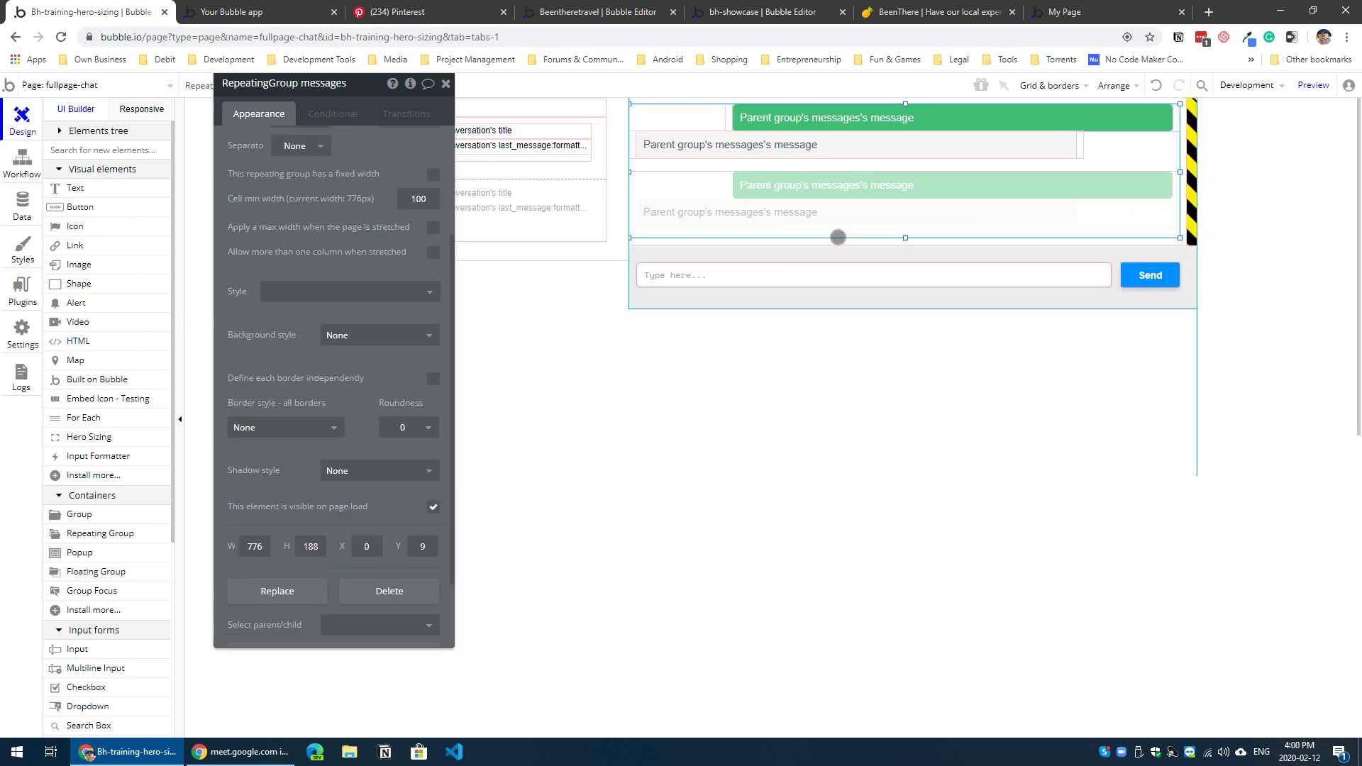
scroll(336, 617, "down", 1)
left_click(354, 633)
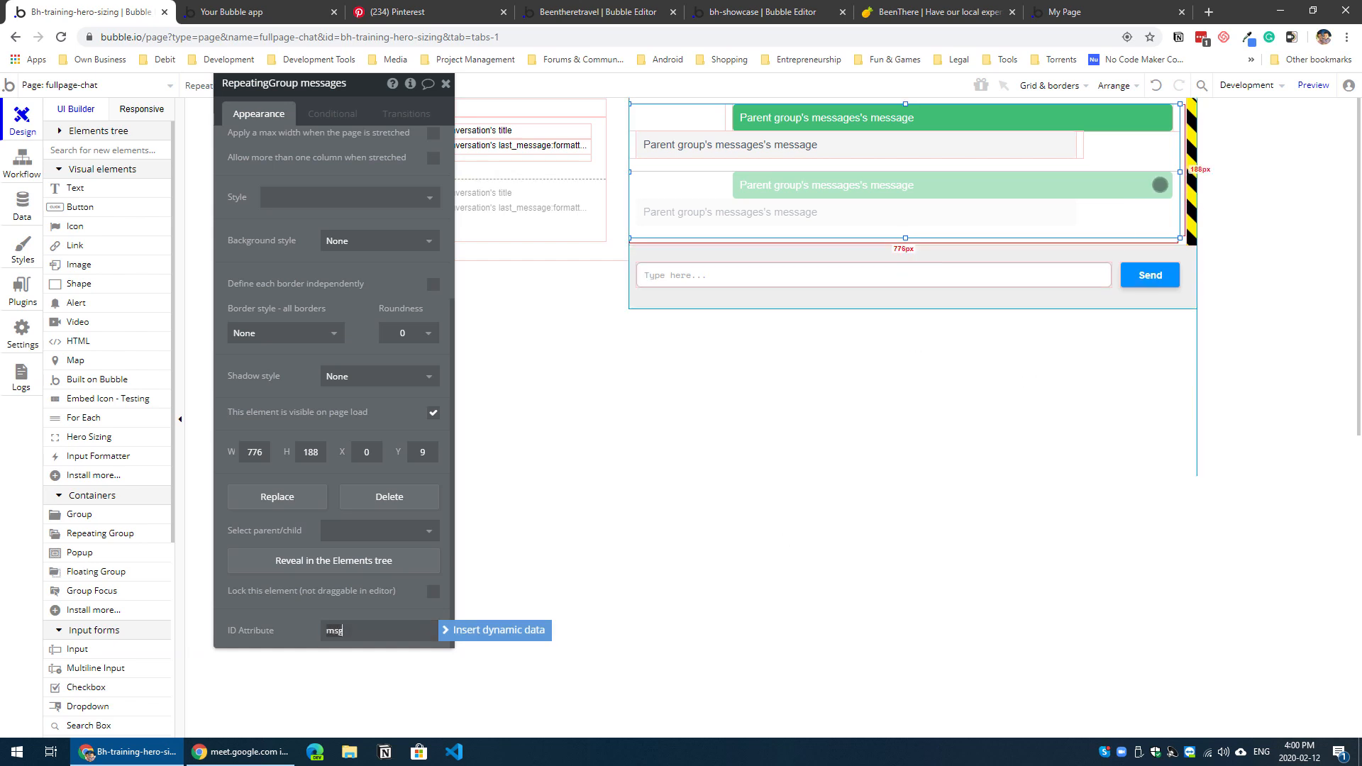
left_click(1189, 220)
left_click(291, 219)
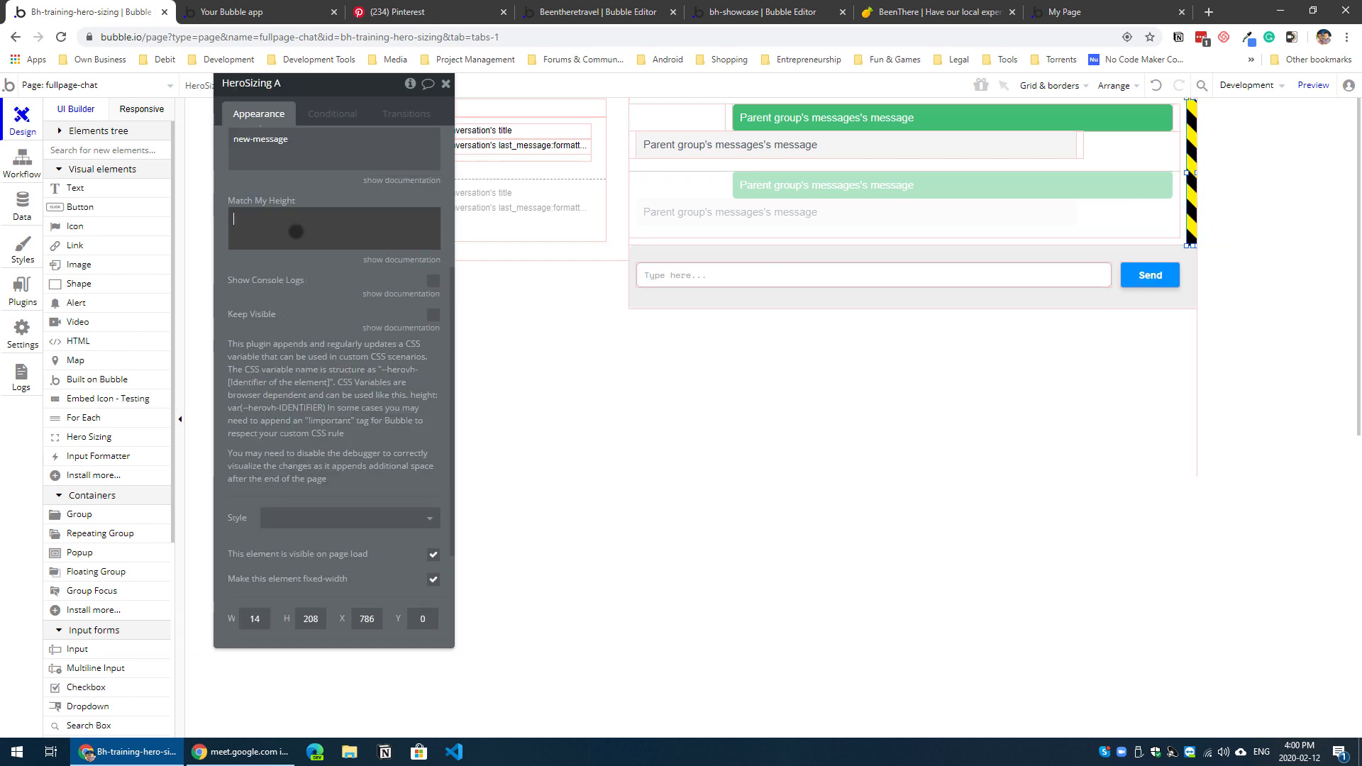
scroll(294, 257, "up", 3)
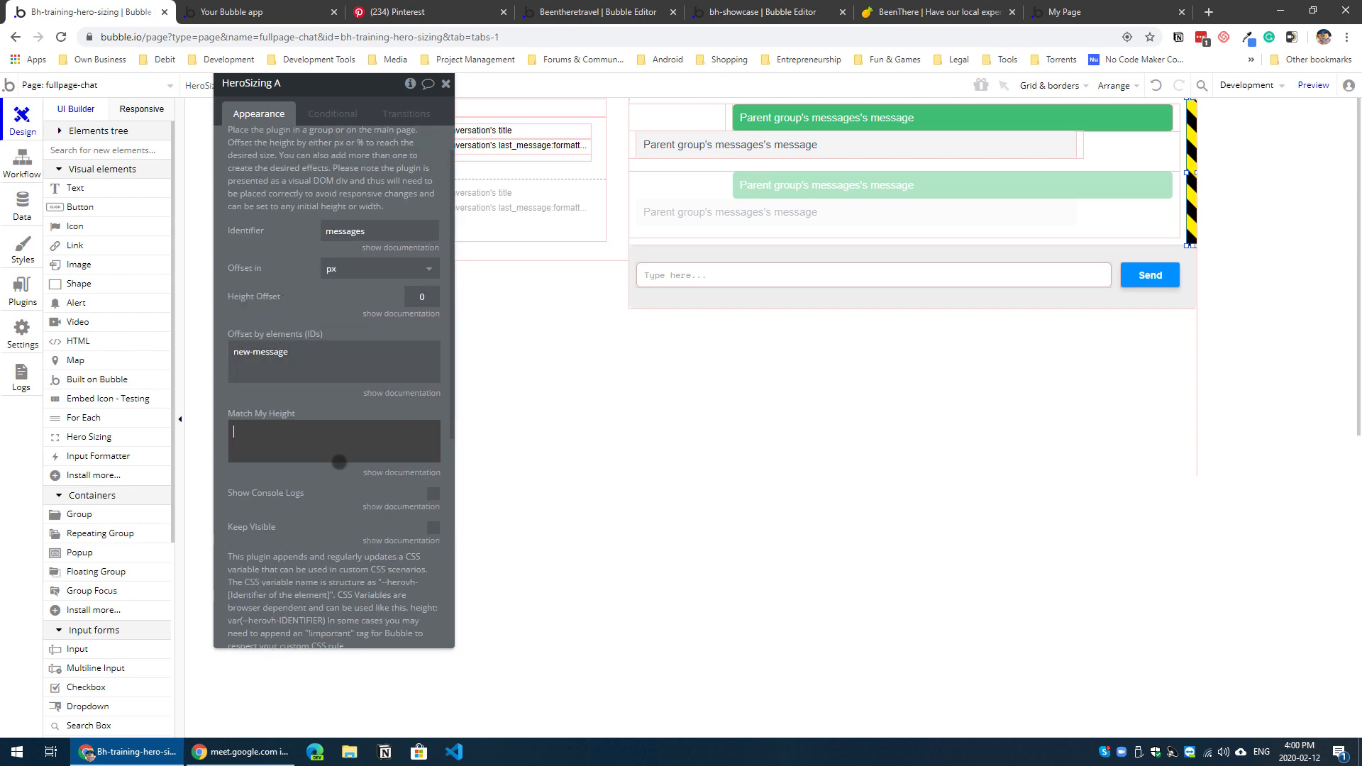
type("msg")
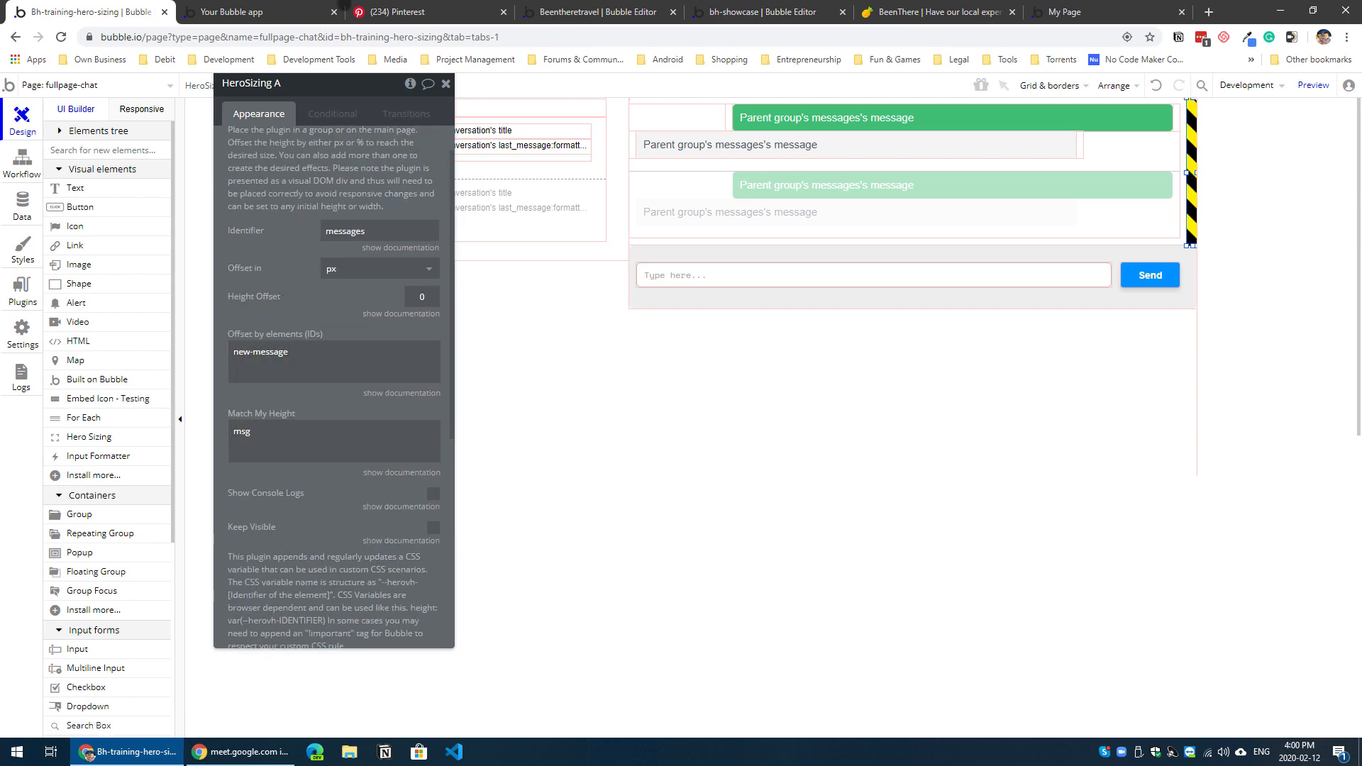
Step: Refresh the page preview, examine the message area's height with the Support Ticket #1 conversation open, and return to the editor
left_click(281, 7)
key("F5")
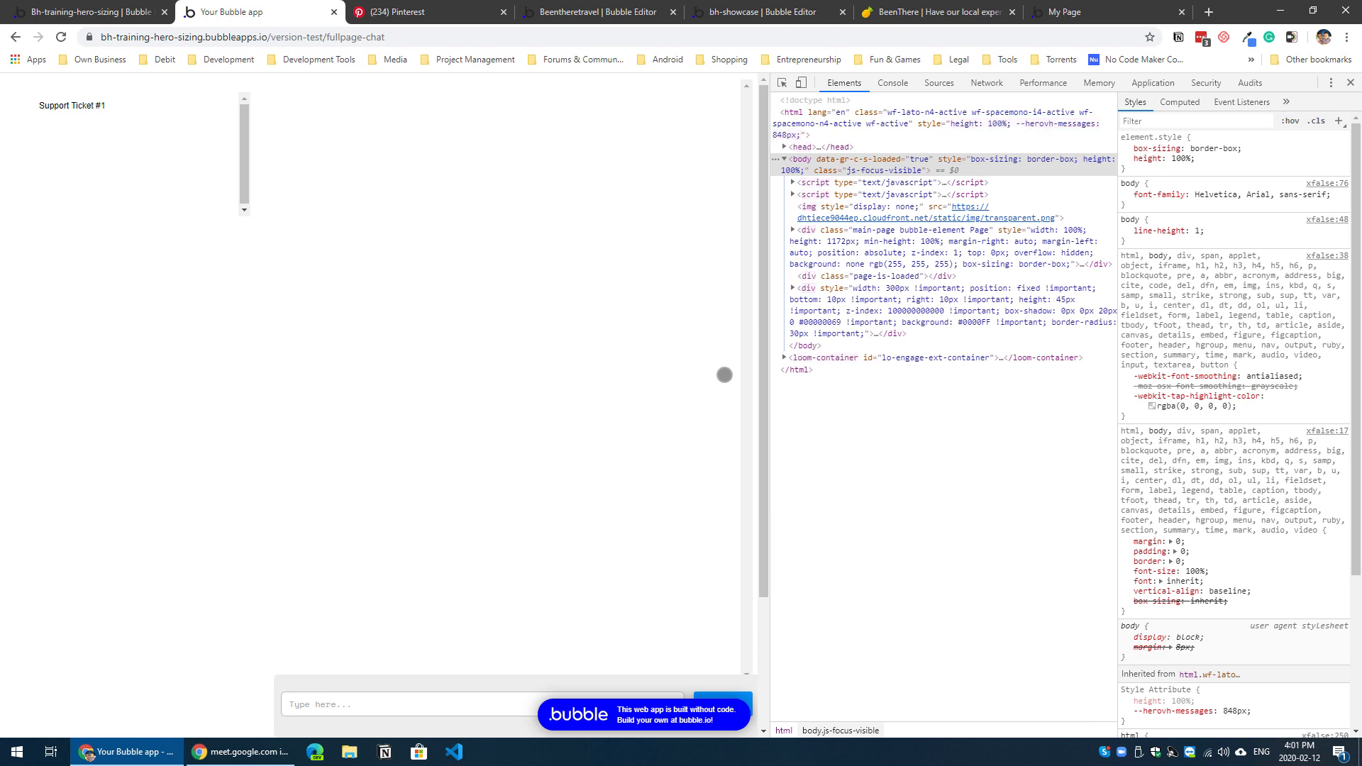
mouse_move(764, 397)
left_mouse_down()
mouse_move(767, 581)
mouse_move(755, 553)
mouse_move(759, 405)
left_mouse_up()
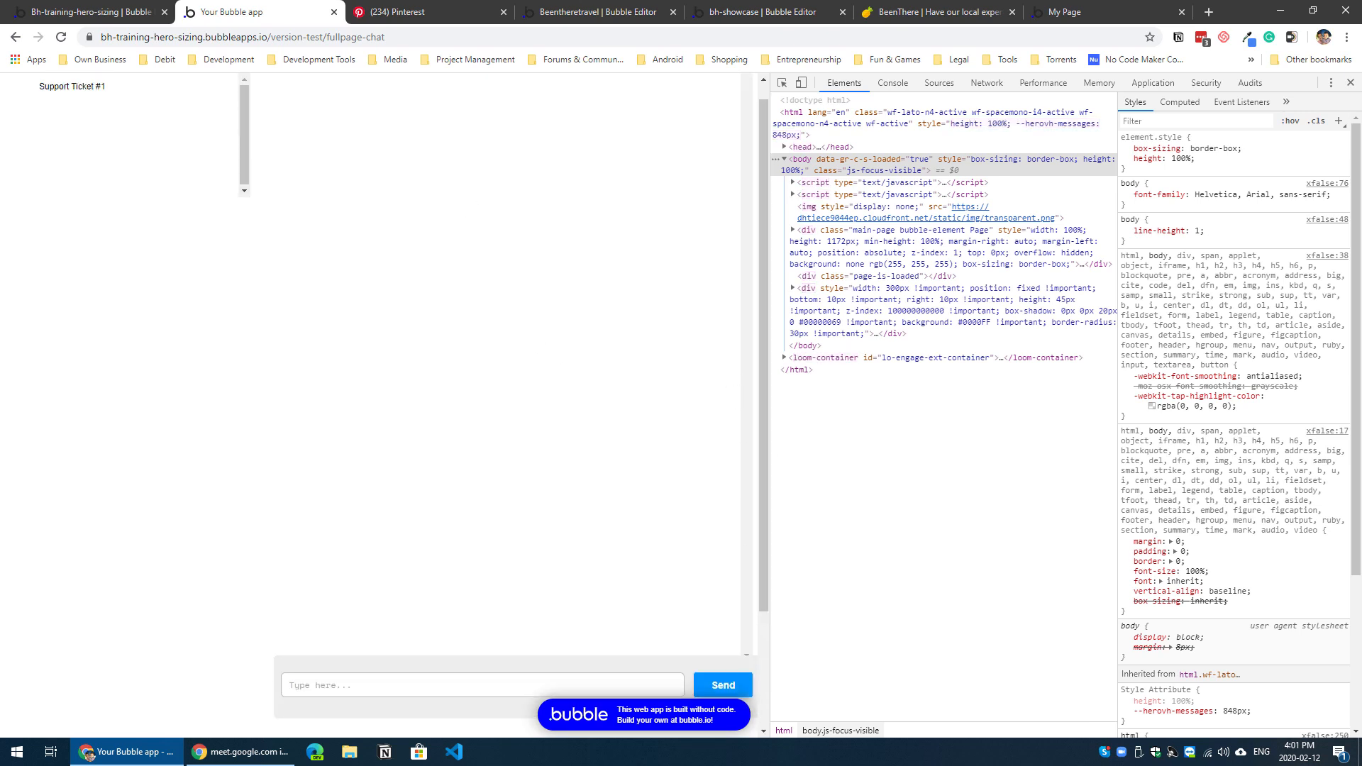
left_click(122, 10)
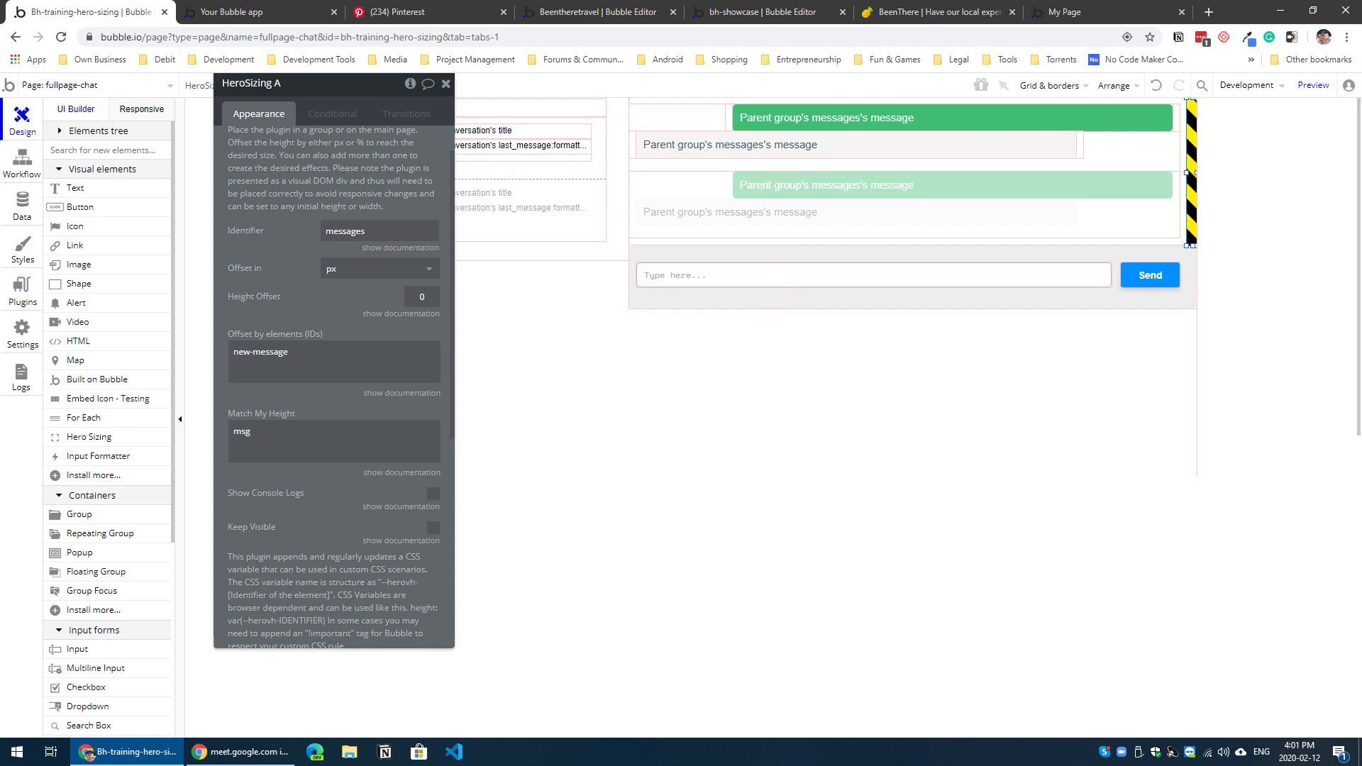
left_click(235, 12)
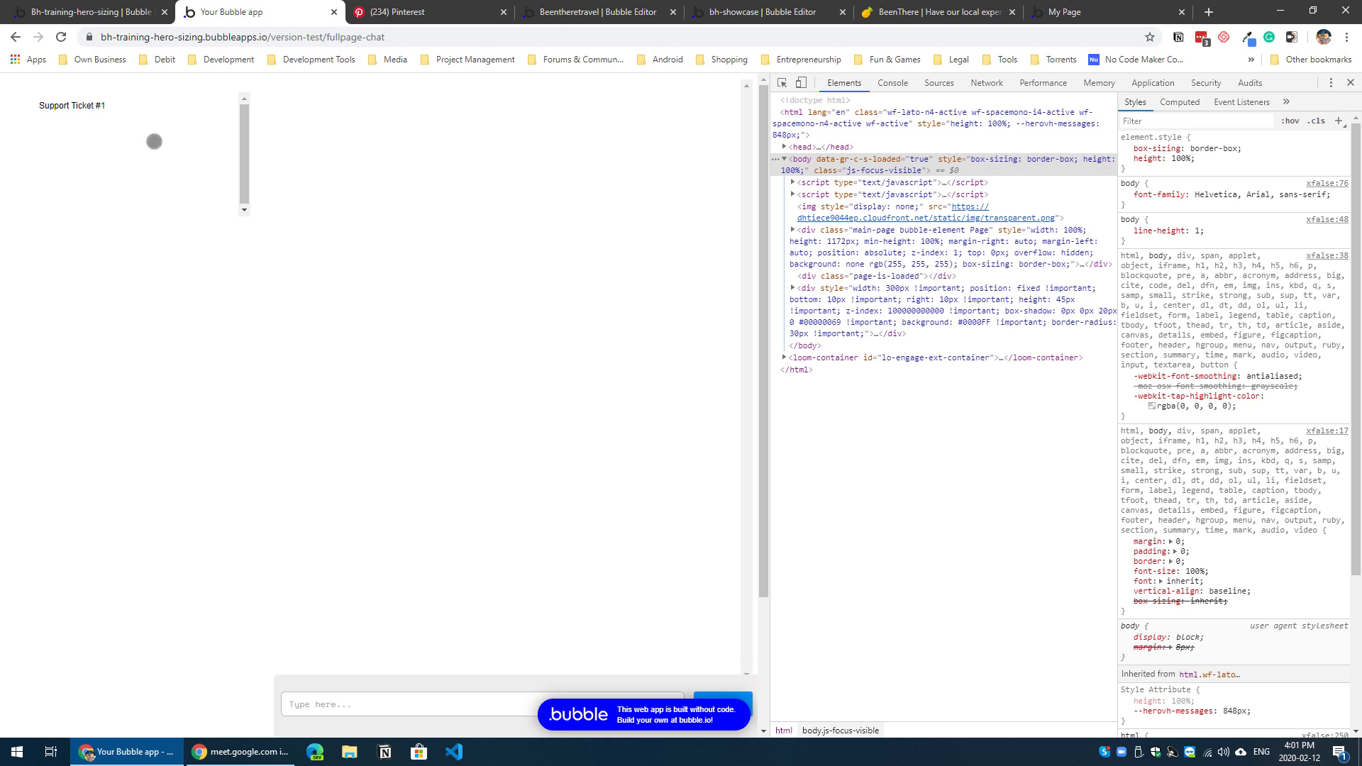
left_click(147, 113)
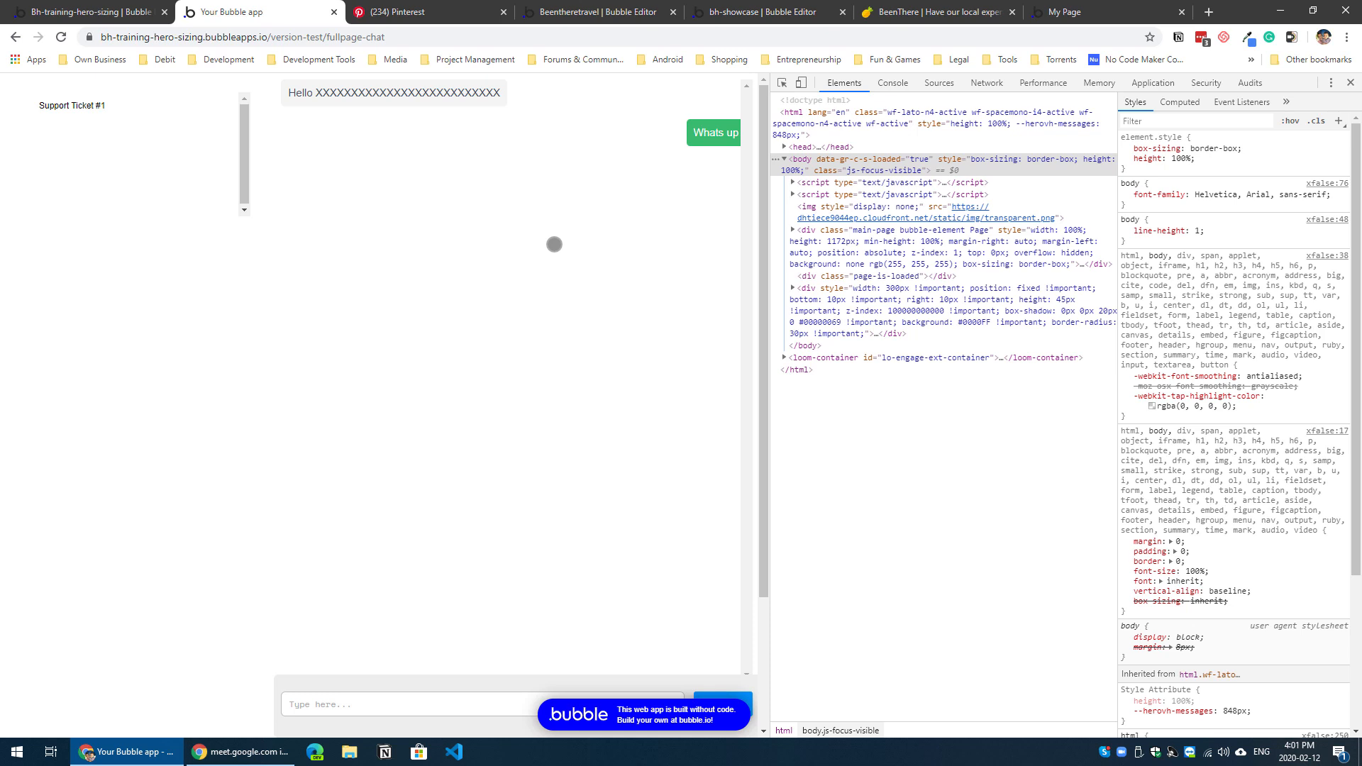
left_click(135, 12)
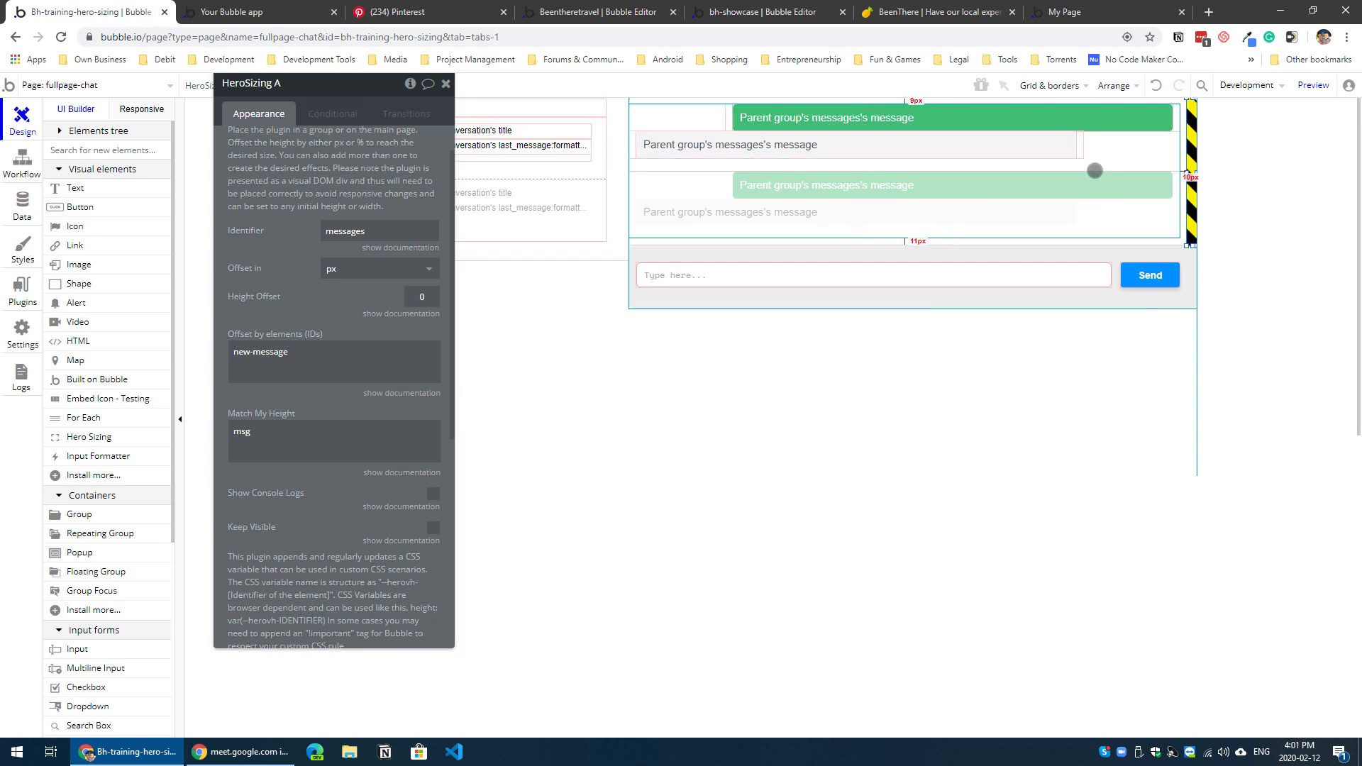
Step: Shrink the messages repeating group to 175 px high and nudge it down 5 px within Group Messages
left_click(916, 225)
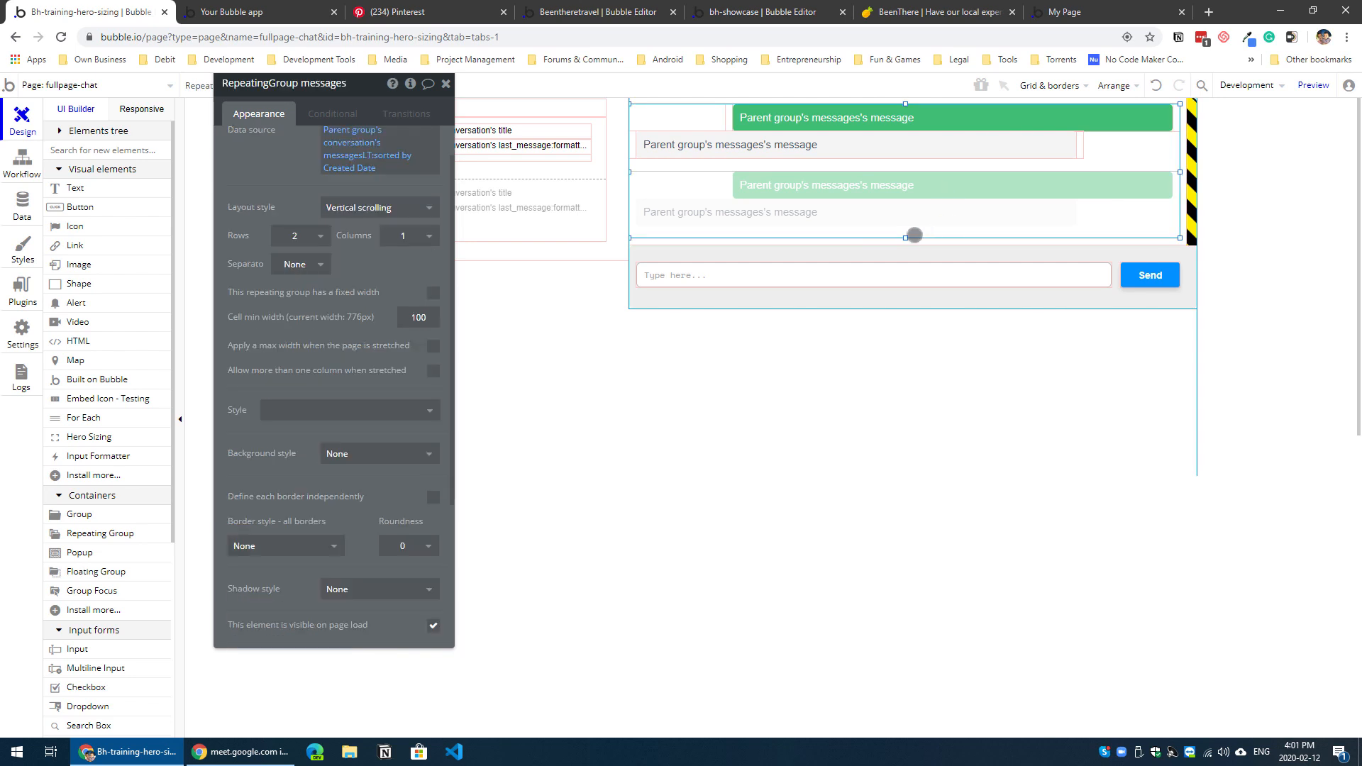
left_click_drag(905, 238, 905, 228)
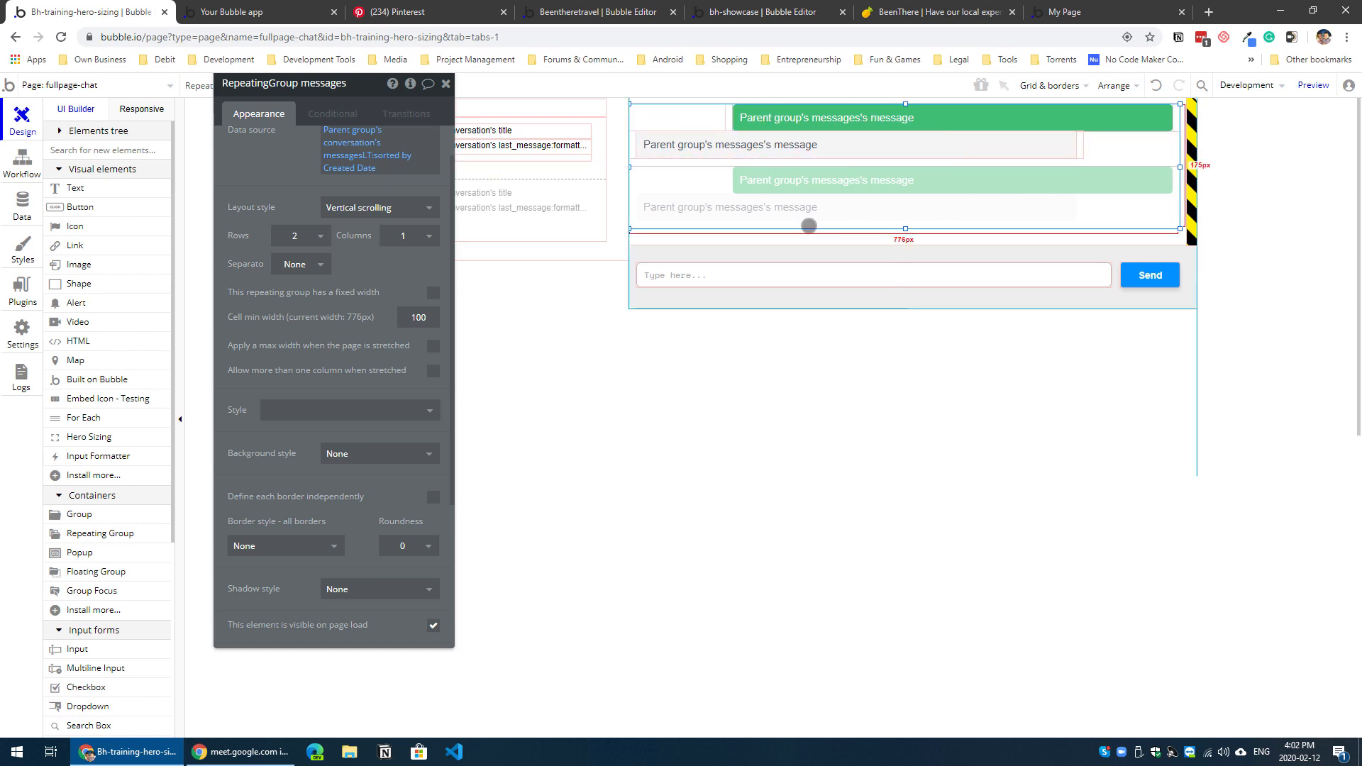
right_click(874, 210)
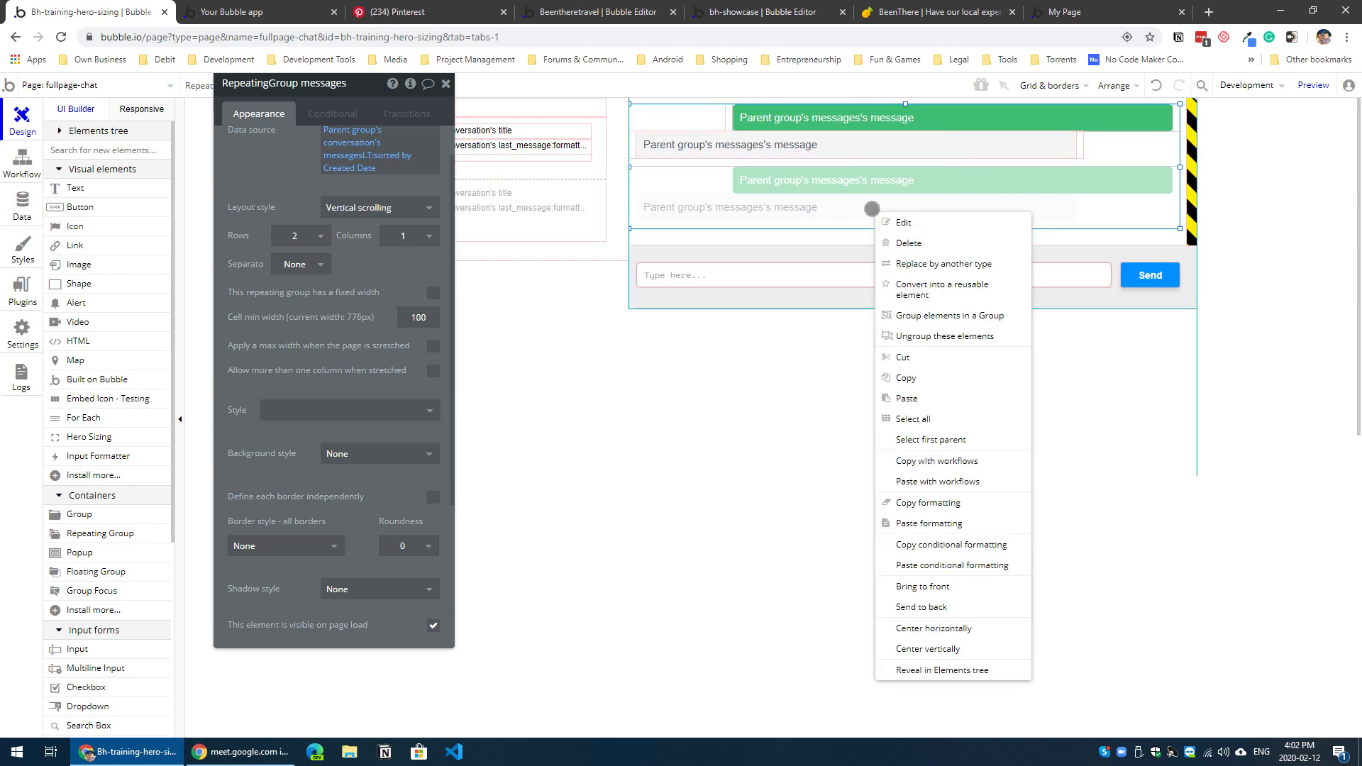
left_click(846, 210)
key("Down")
key("Down")
key("Down")
key("Down")
key("Down")
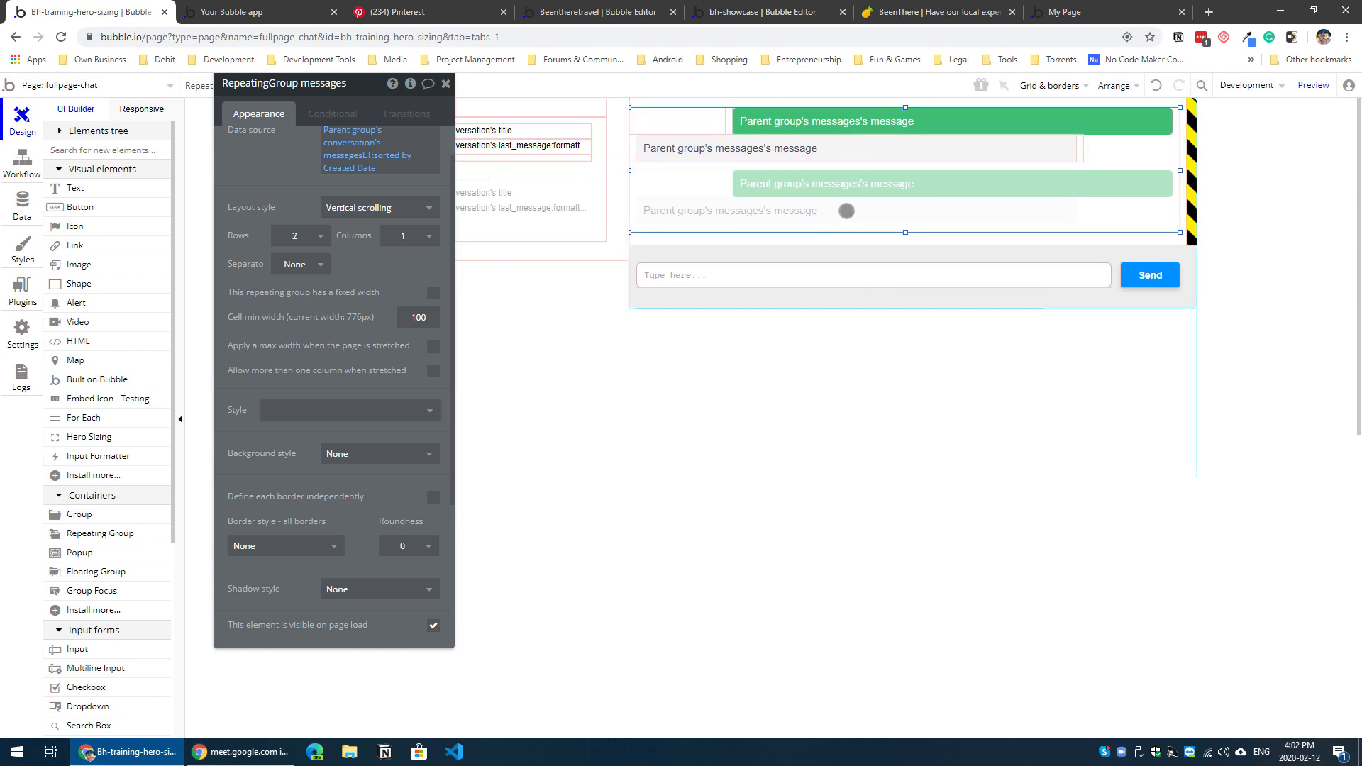
Step: Clear the Match My Height value of the Hero Sizing element beside the message list
left_click(1191, 200)
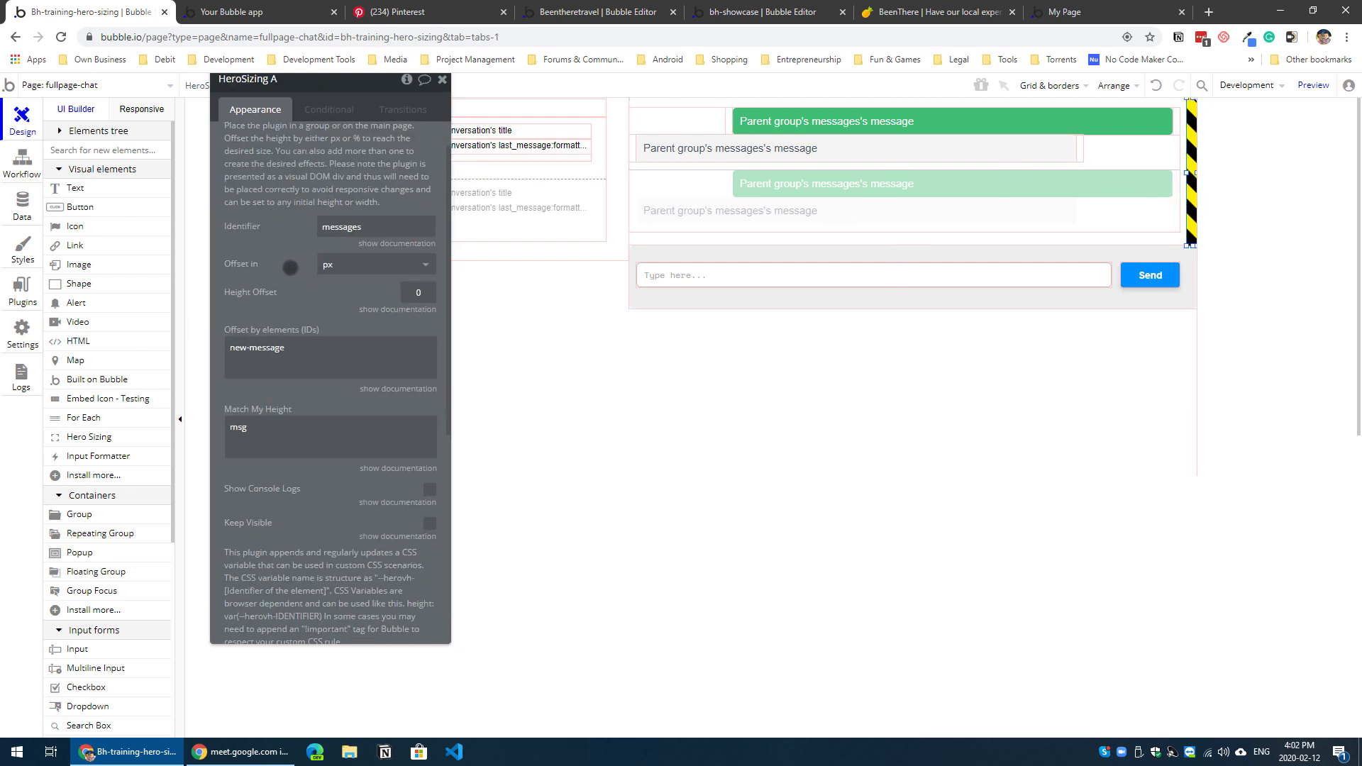
scroll(289, 273, "up", 1)
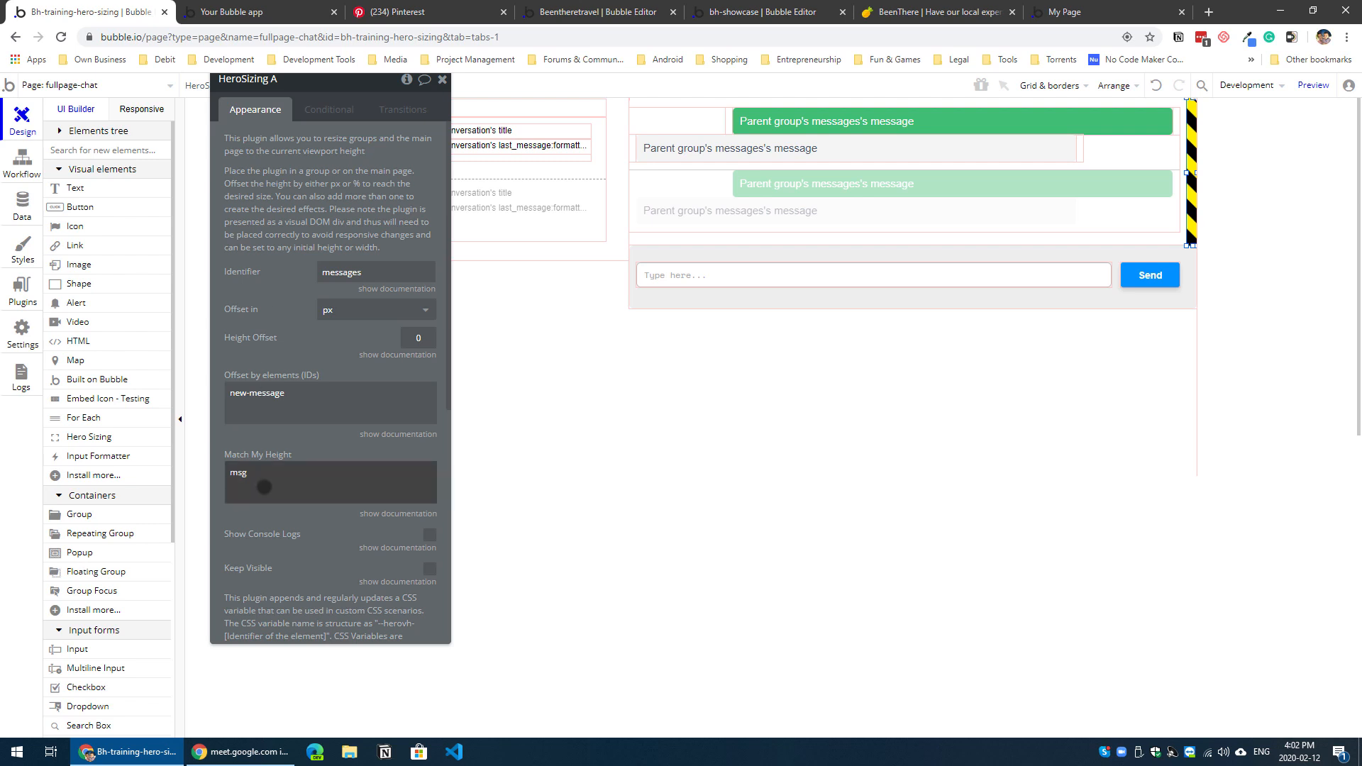
left_click_drag(270, 474, 179, 474)
key("BackSpace")
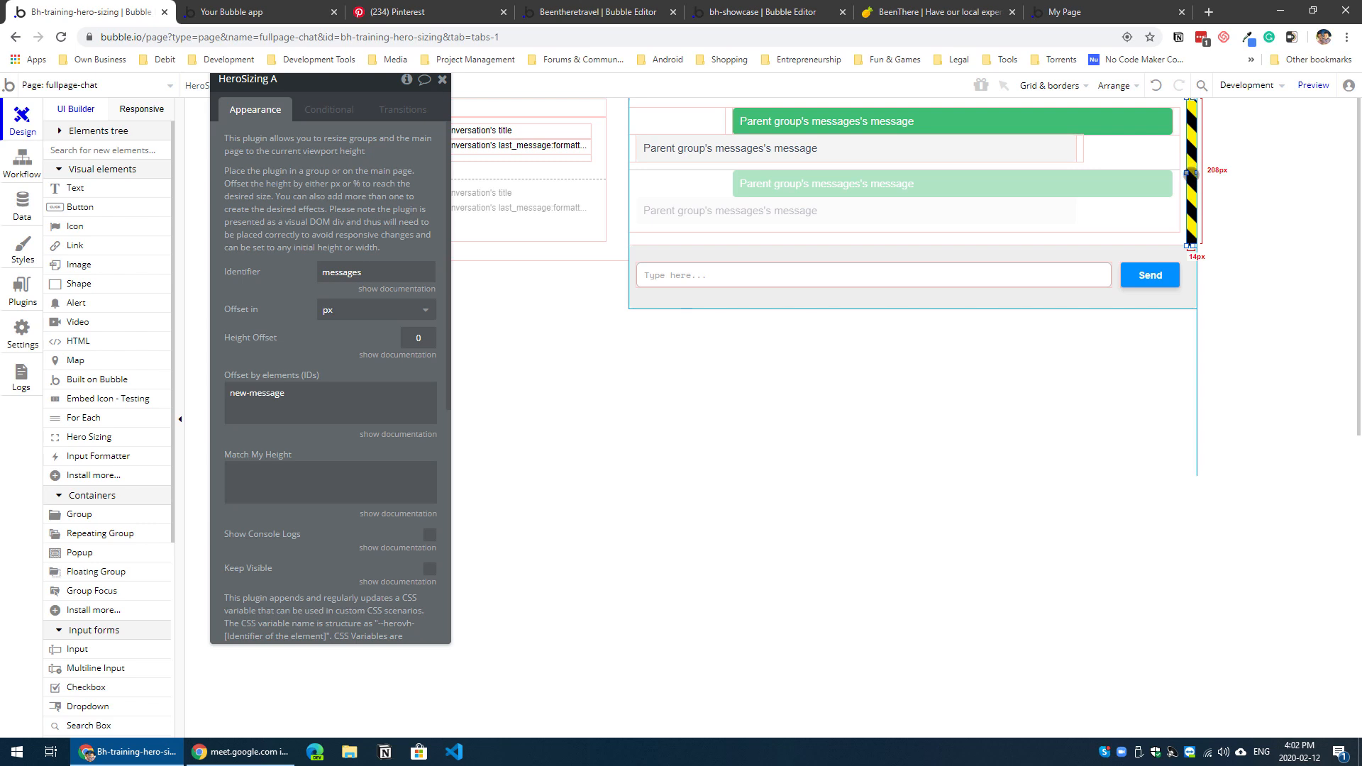
Step: Copy the messages repeating group's ID attribute and set the Hero Sizing element's Match My Height to msg
scroll(291, 532, "down", 2)
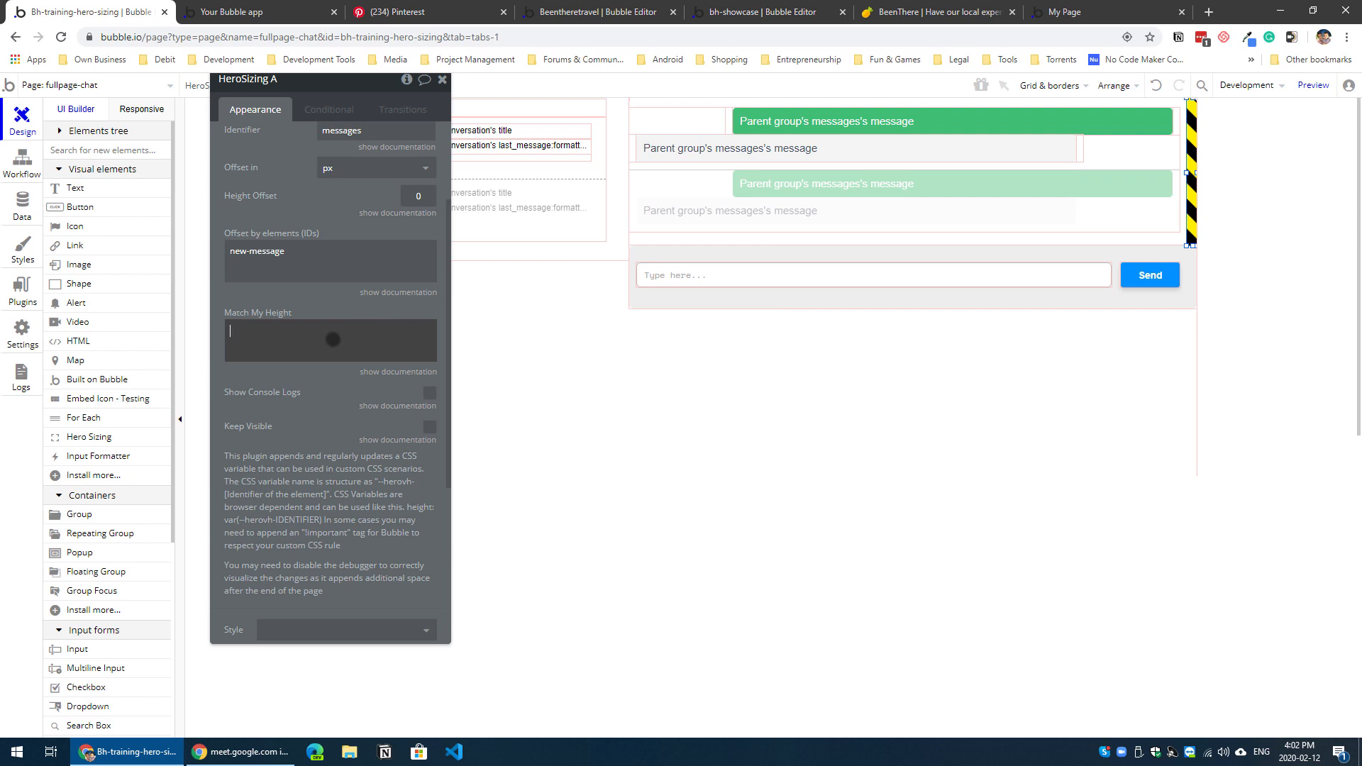
left_click(1064, 213)
scroll(318, 516, "down", 2)
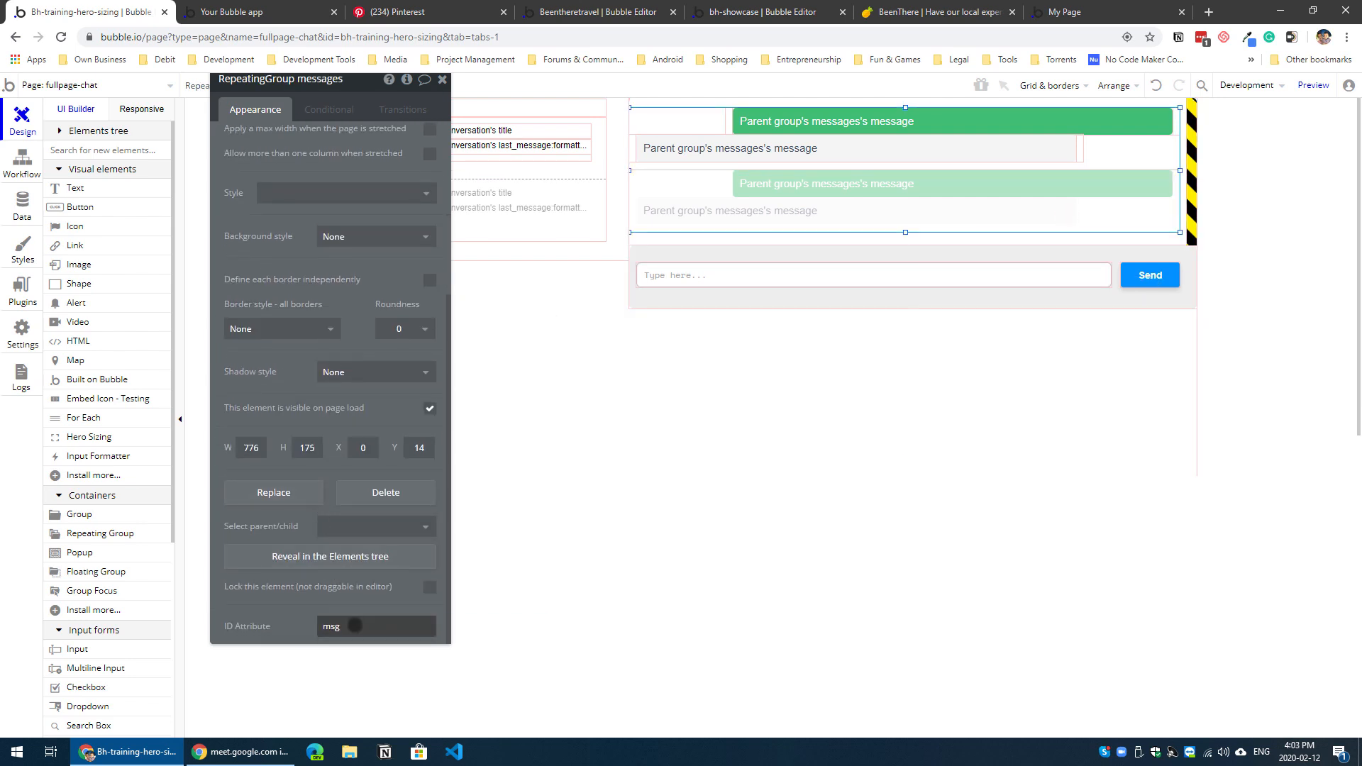
double_click(332, 625)
key("ctrl+c")
left_click(1117, 188)
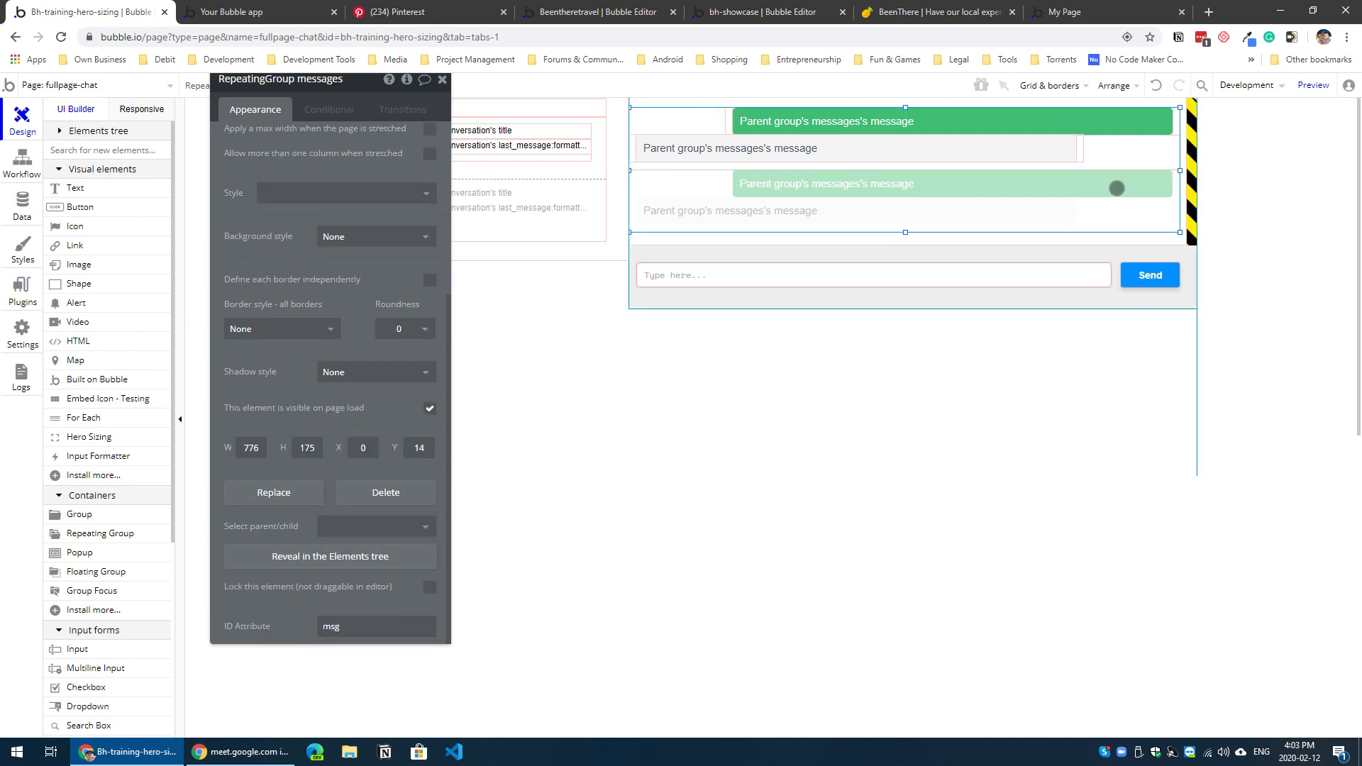
left_click(1187, 211)
left_click(277, 216)
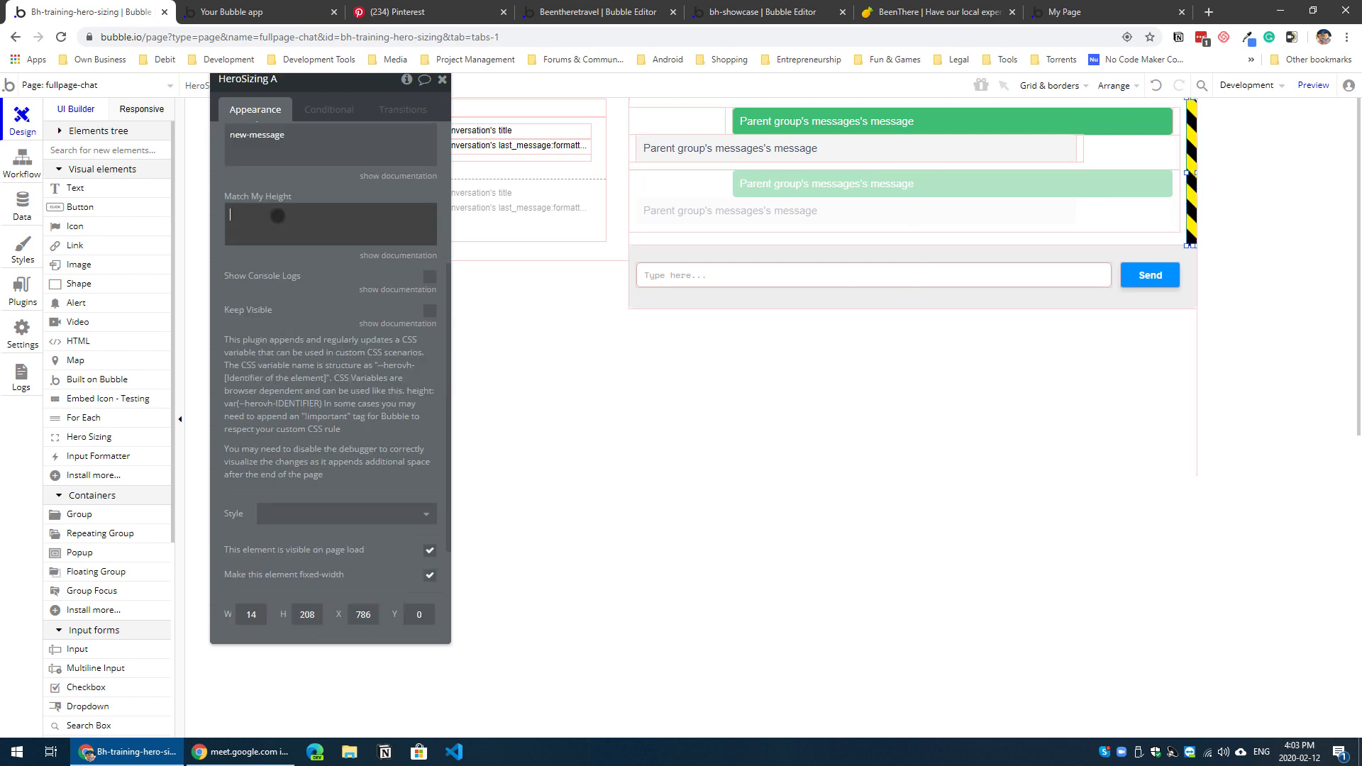
key("ctrl+v")
left_click(307, 297)
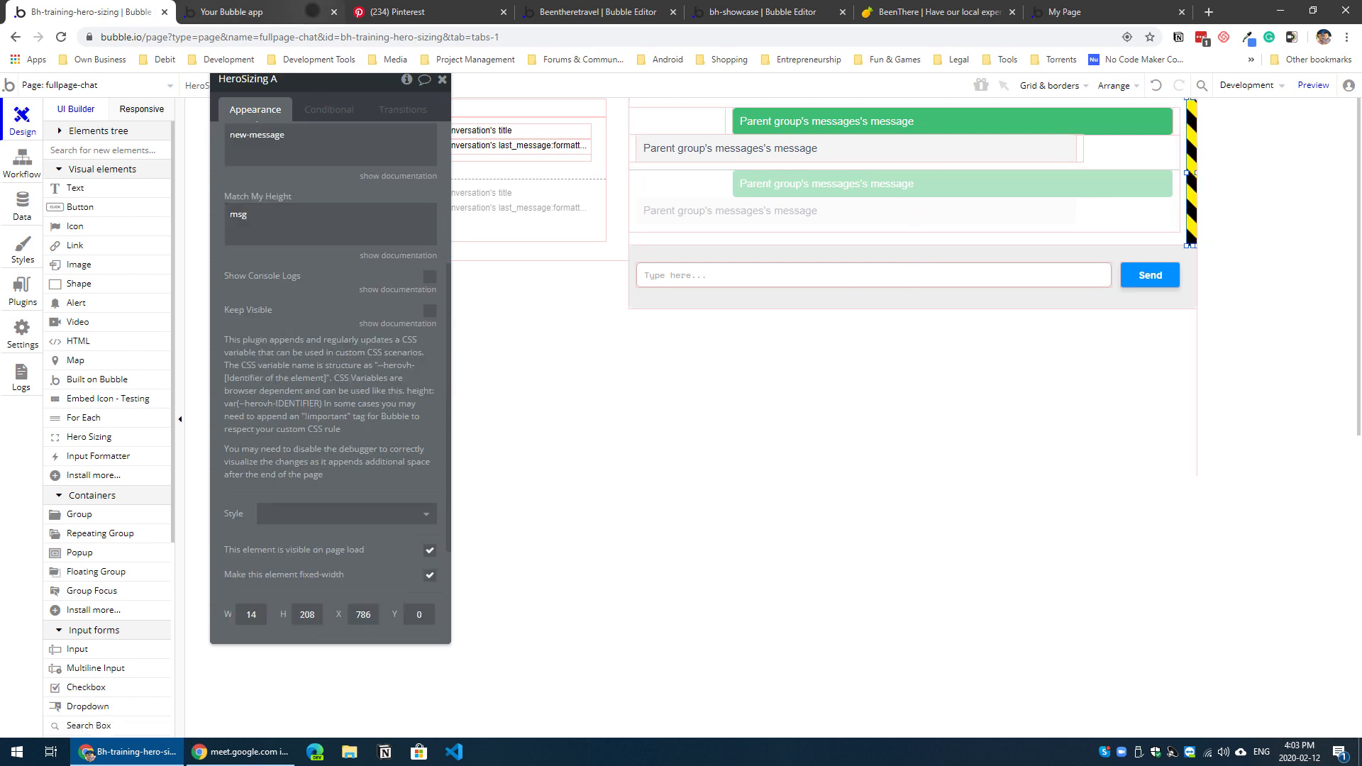
Step: Inspect the messages repeating group in the page preview and examine the height declaration in its #msg style rule
left_click(298, 12)
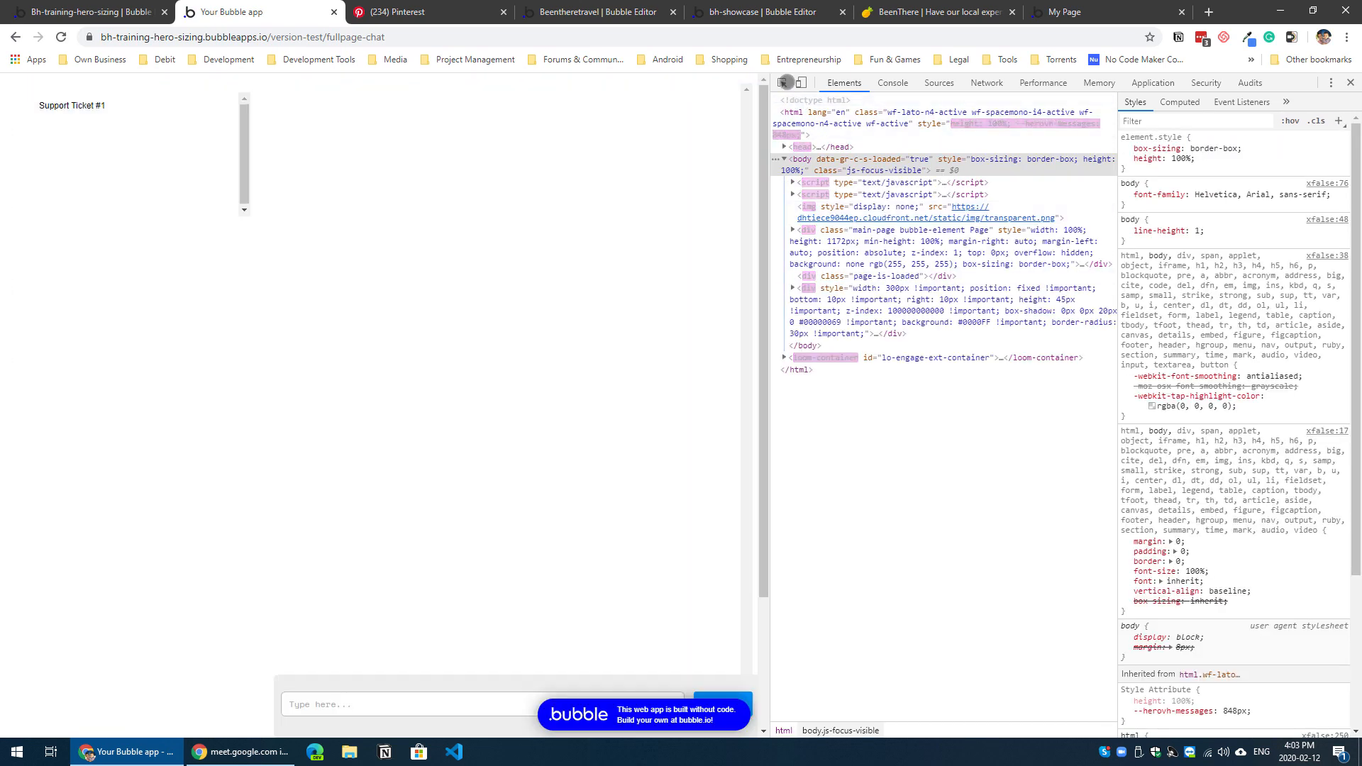
left_click(783, 83)
left_click(510, 390)
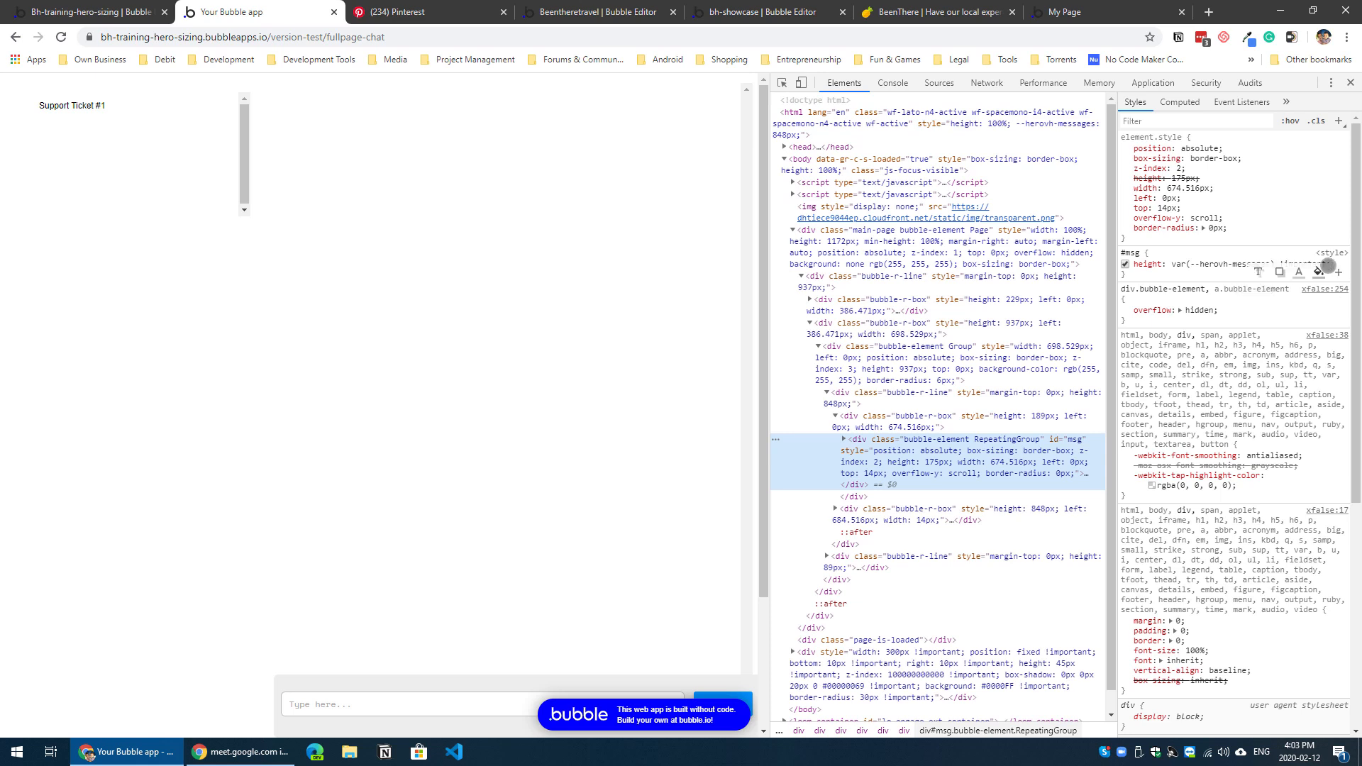
left_click_drag(1147, 263, 1255, 264)
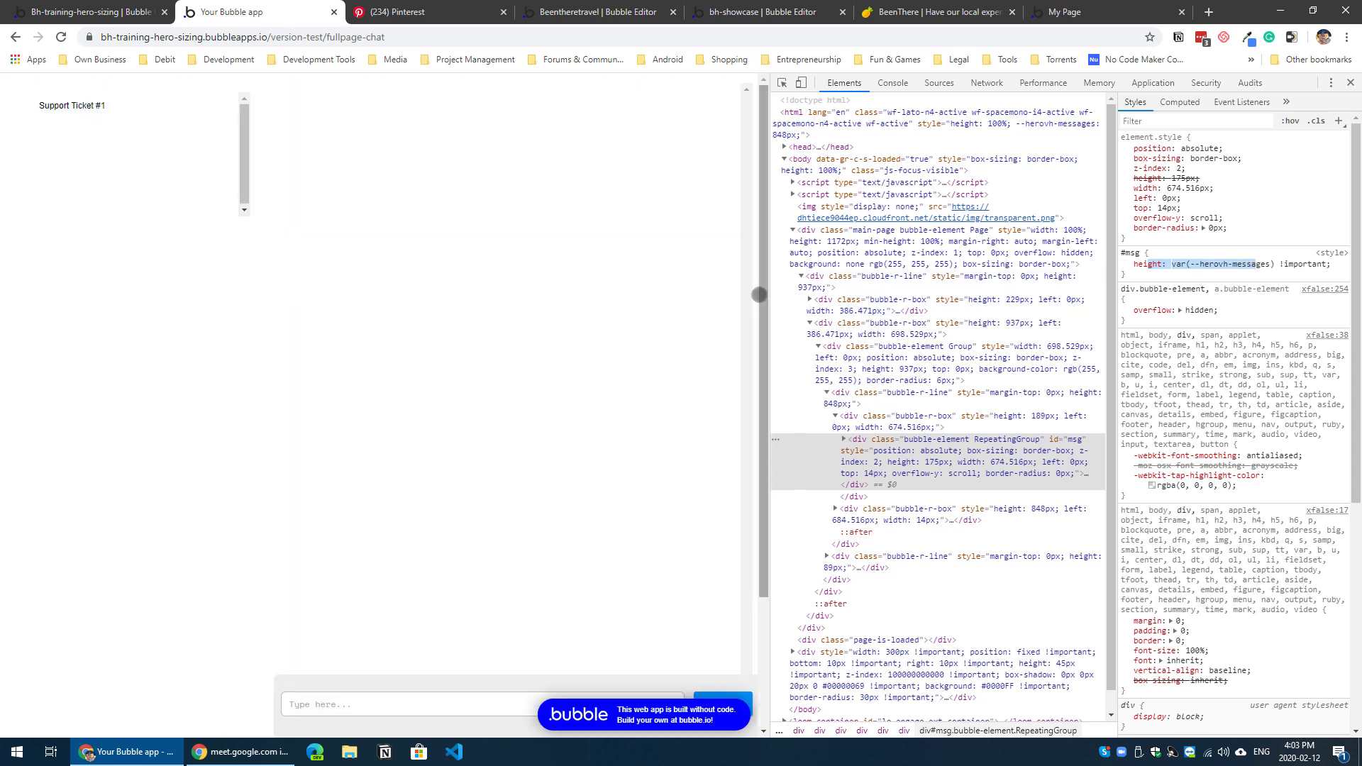
left_click(1190, 278)
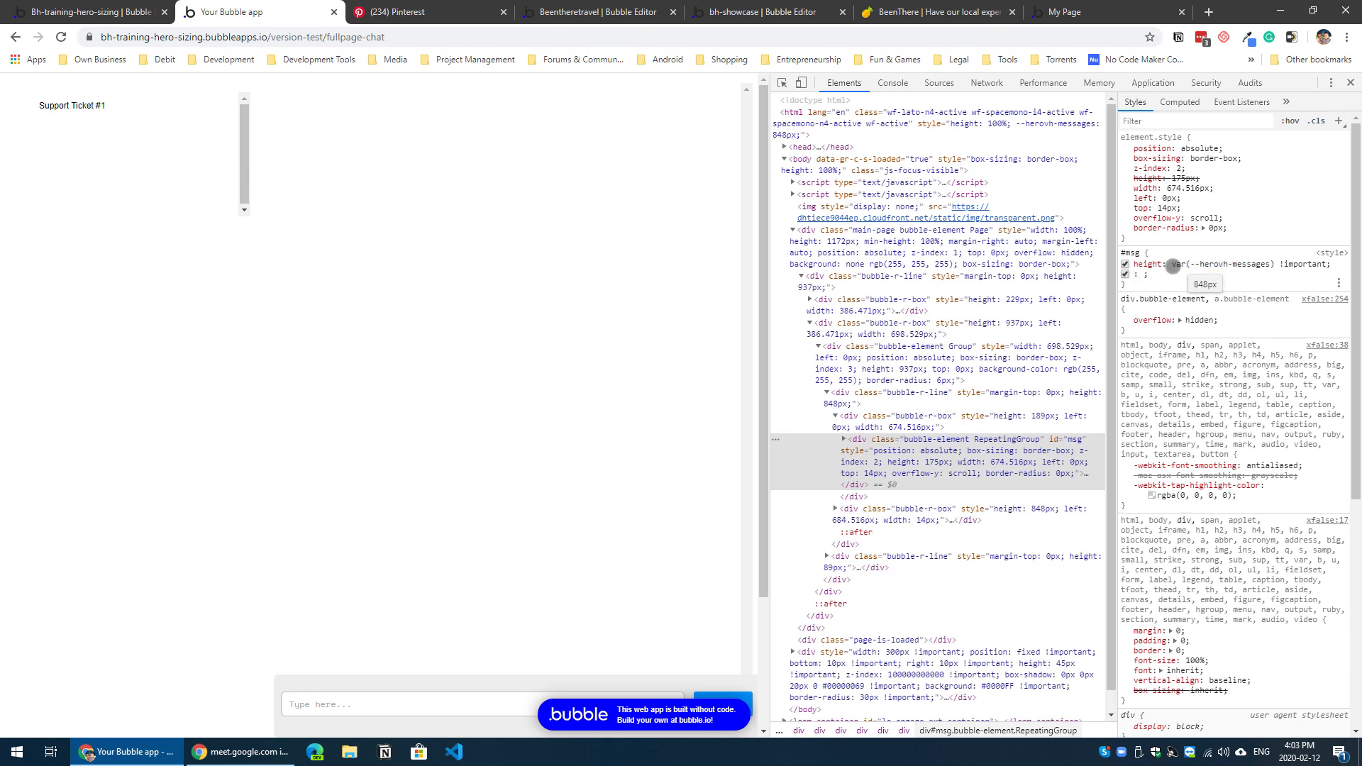
key("shift+Tab")
key("Escape")
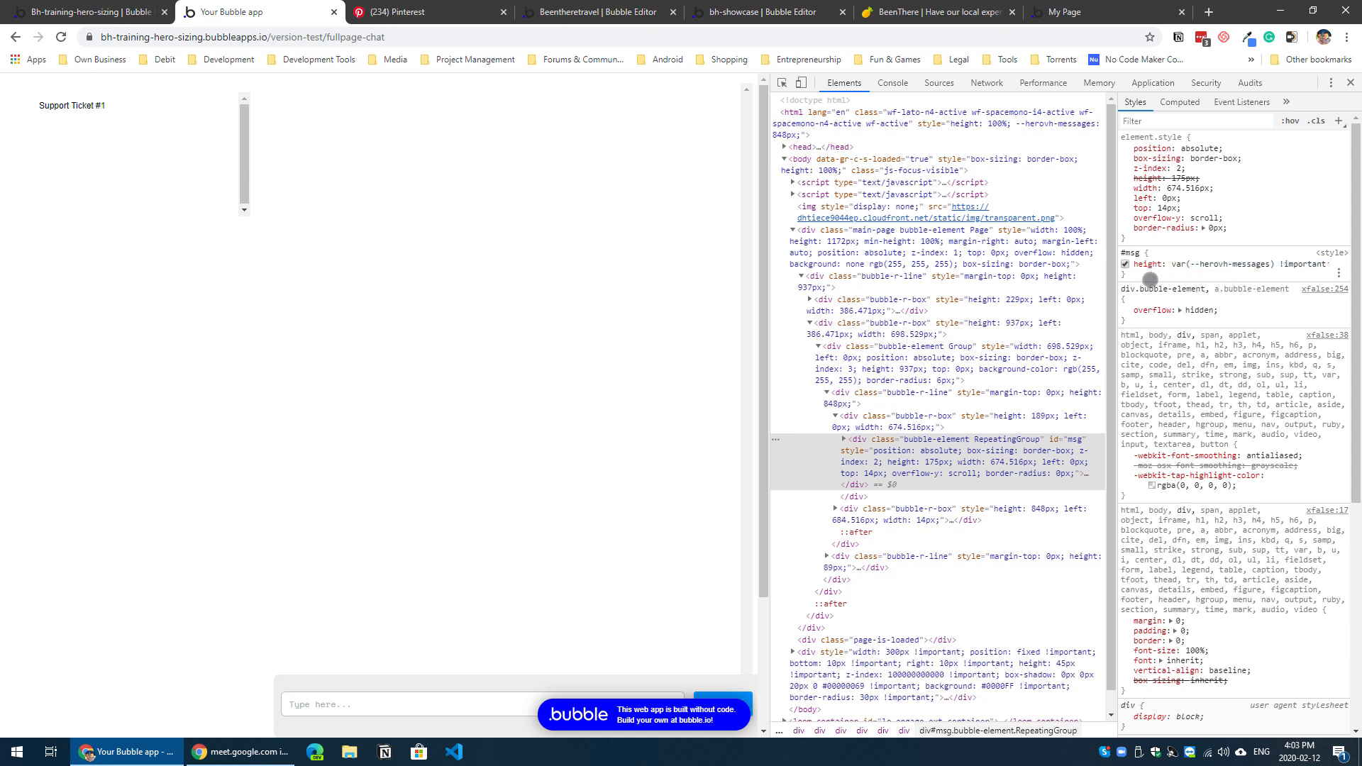
left_click(1133, 283)
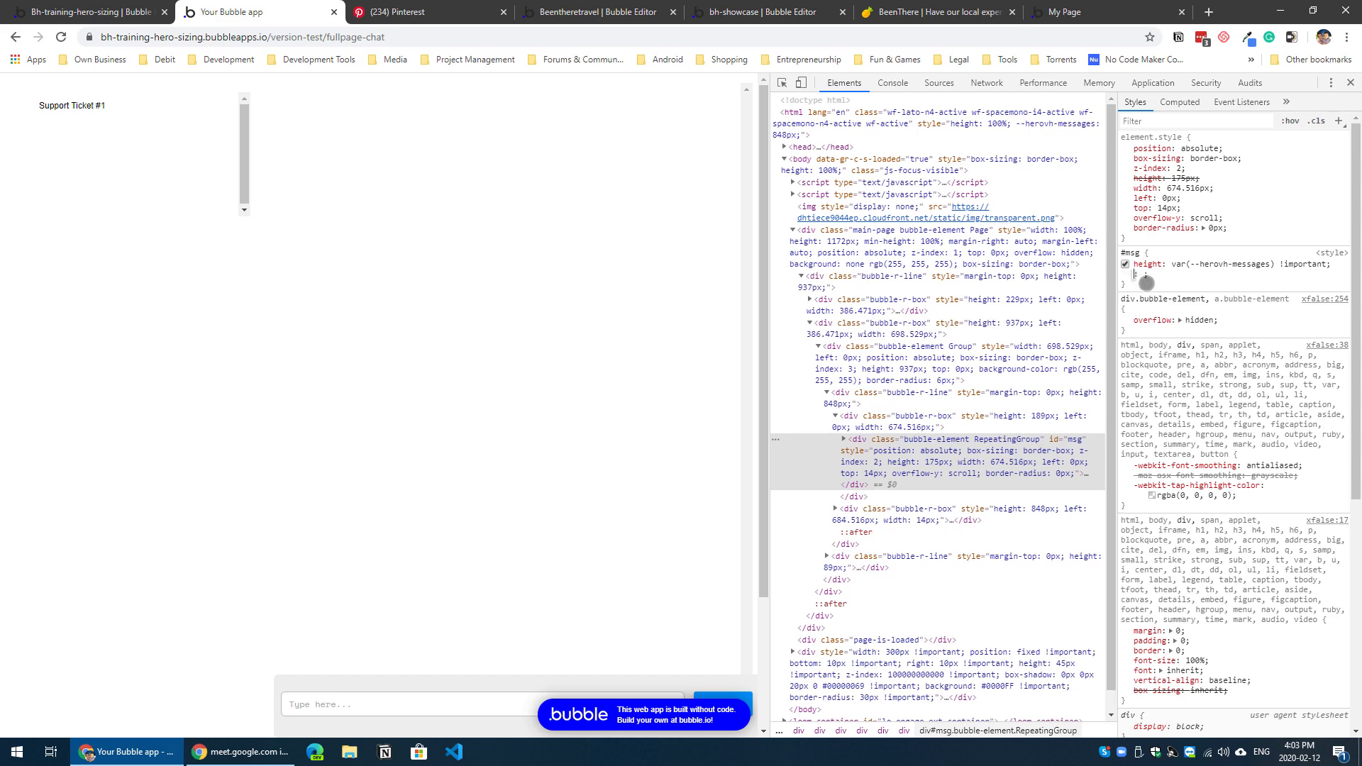
left_click(1147, 283)
left_click_drag(1139, 277, 1117, 251)
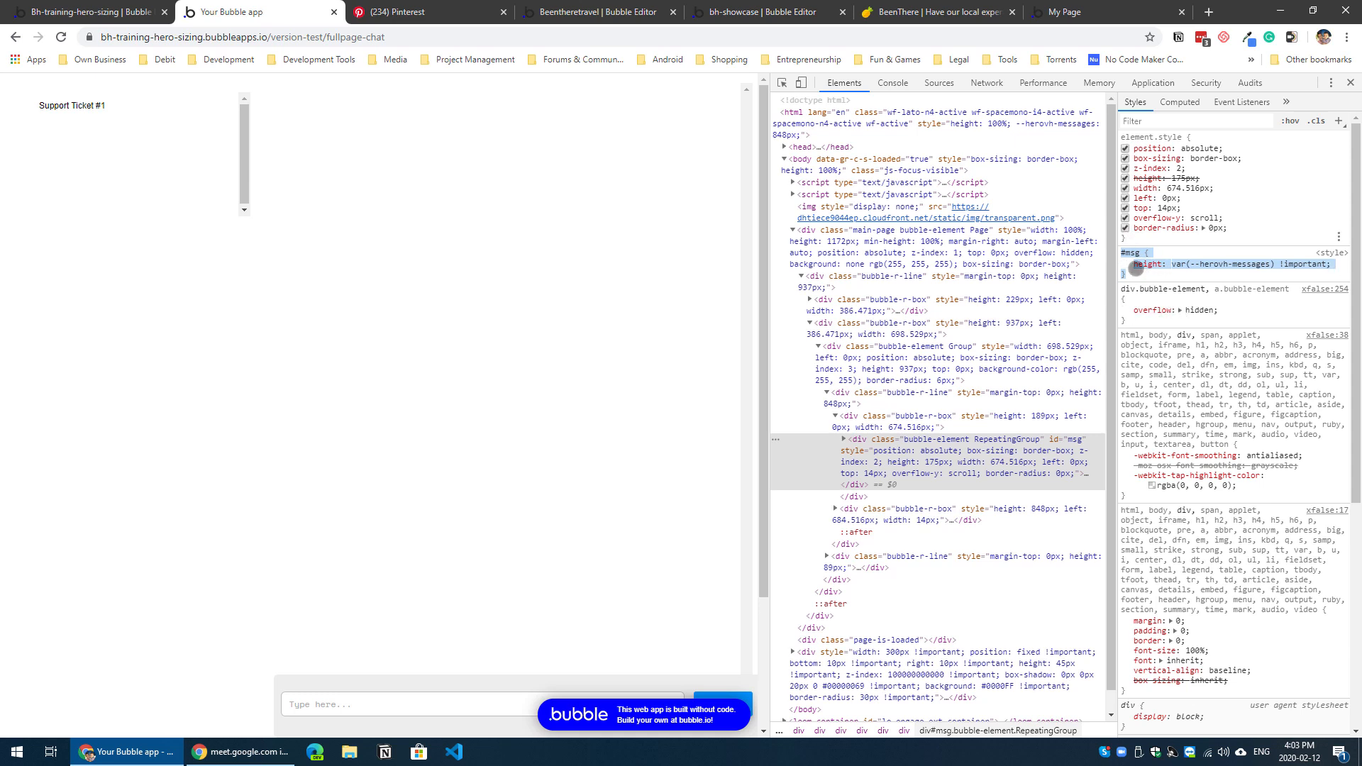
Step: Change the #msg rule's height to calc(var(--herovh-messages) - 10px) !important in the preview's inspected styles
left_click(1177, 264)
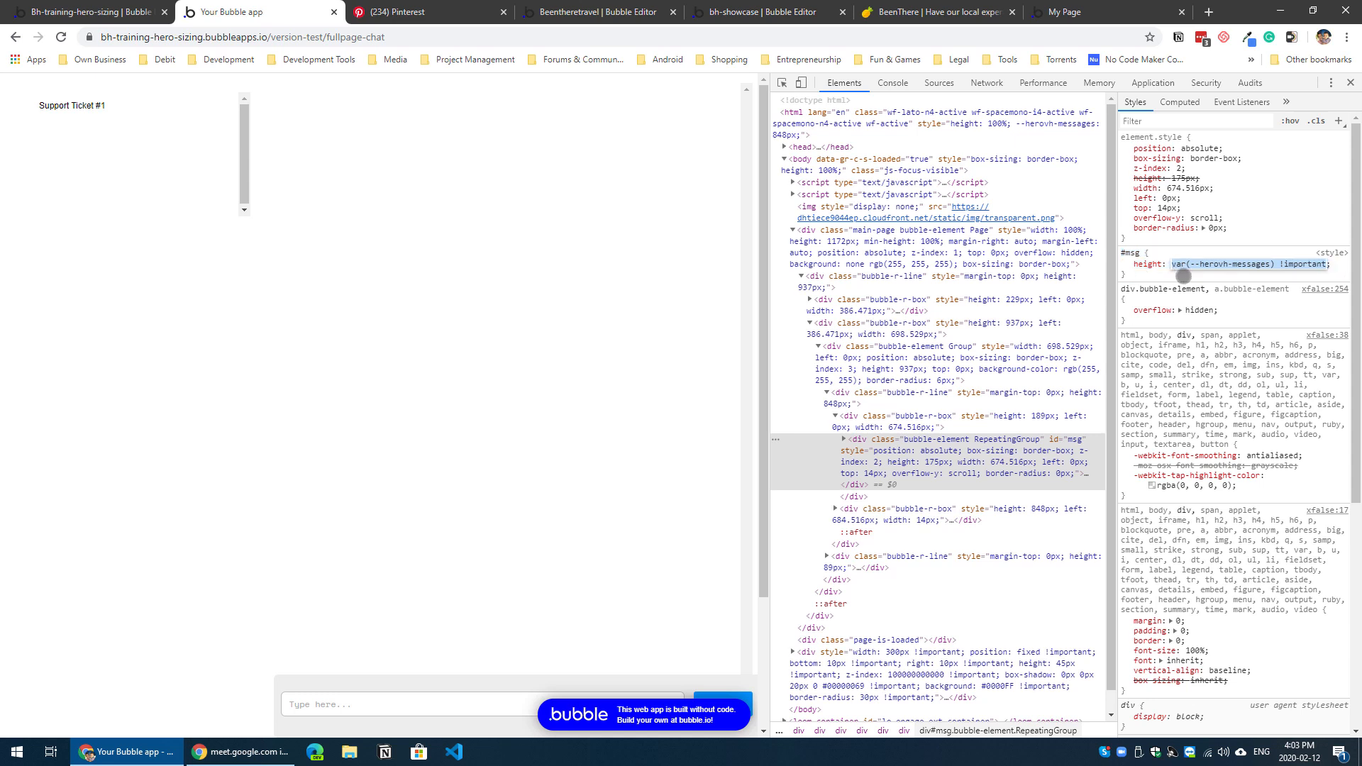
left_click(1177, 264)
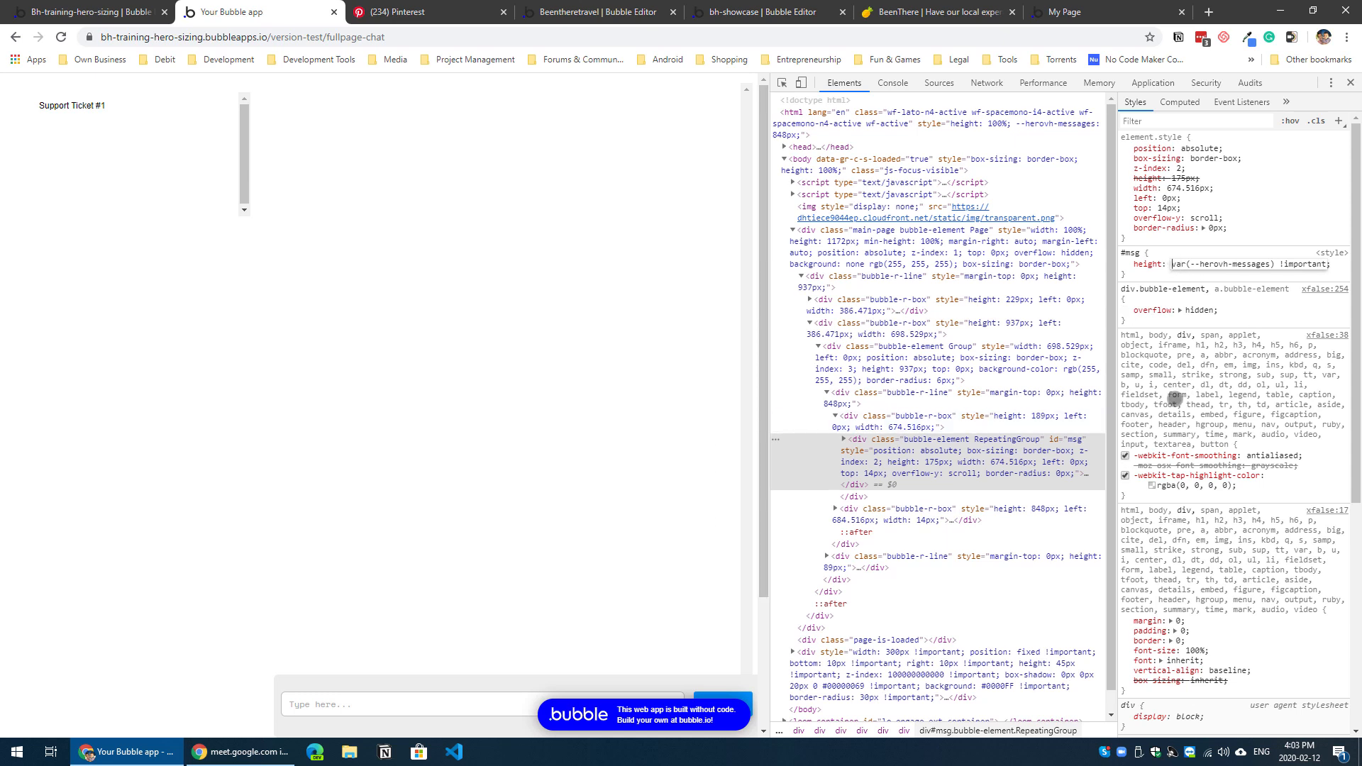
type("calc")
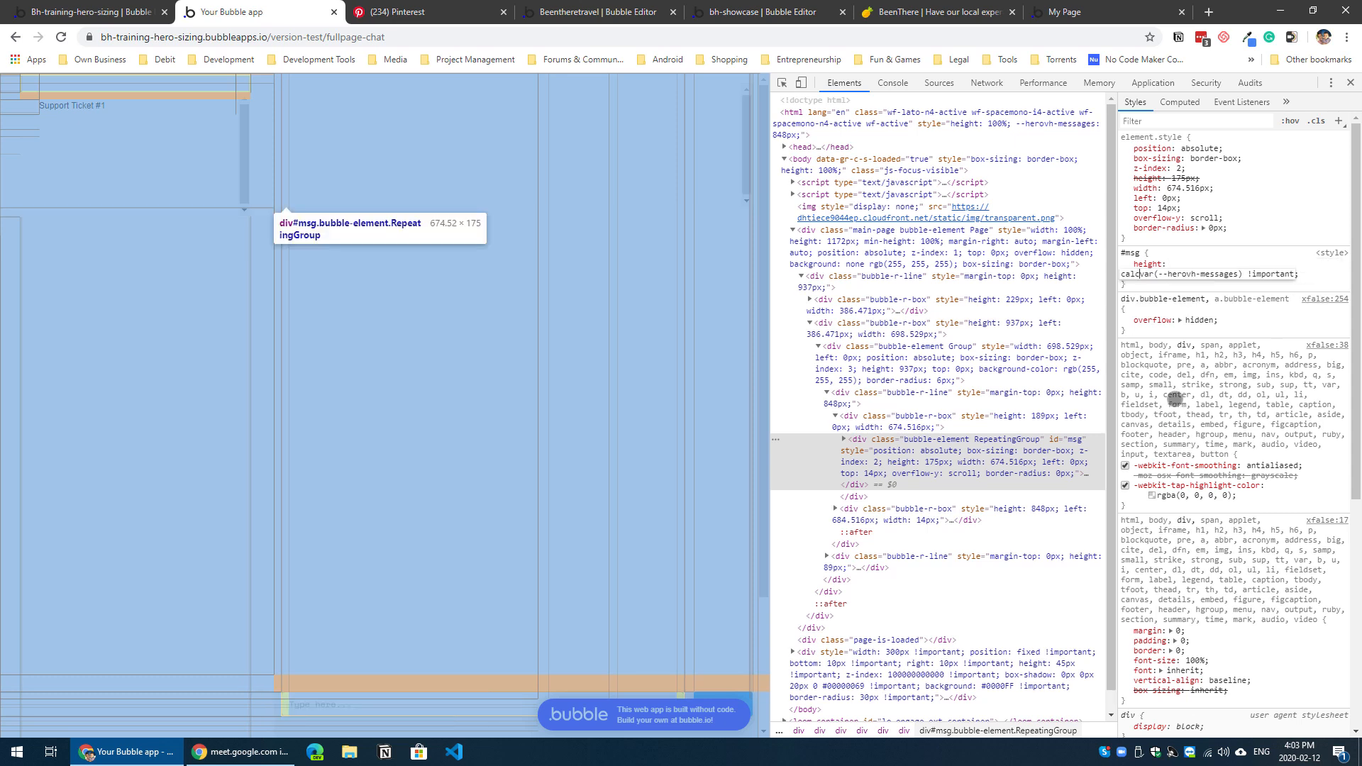
type("(")
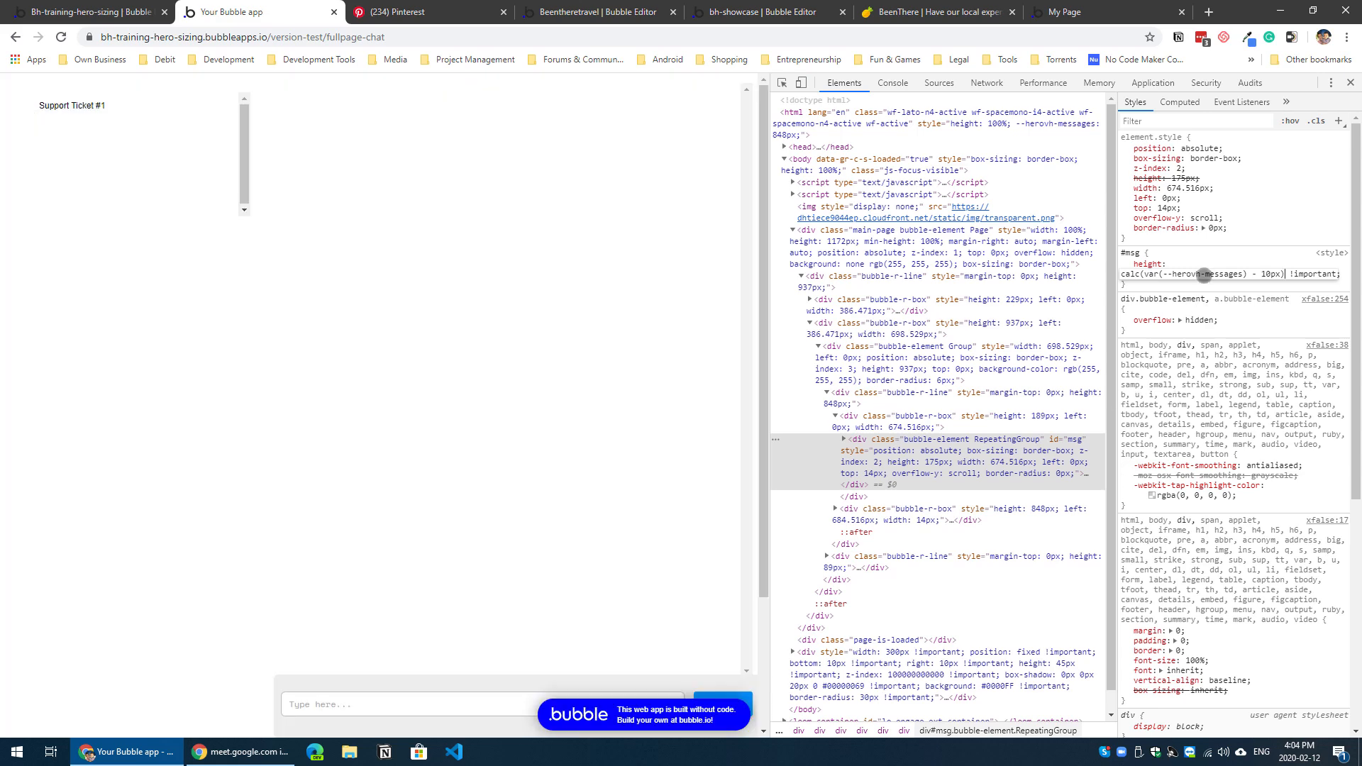
left_click(1197, 286)
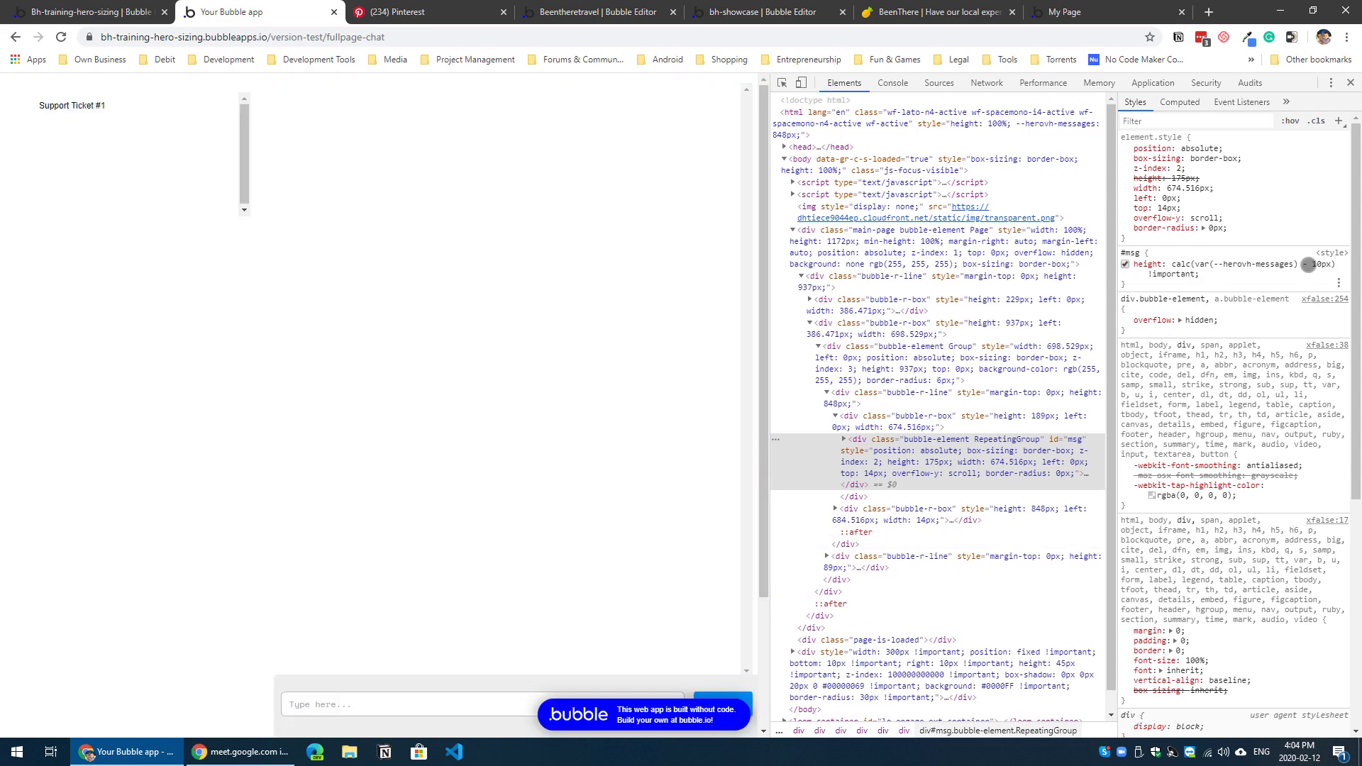
Step: Set the amount subtracted in the #msg height calculation to 21px and copy the complete rule
left_click(1315, 261)
left_click(1275, 275)
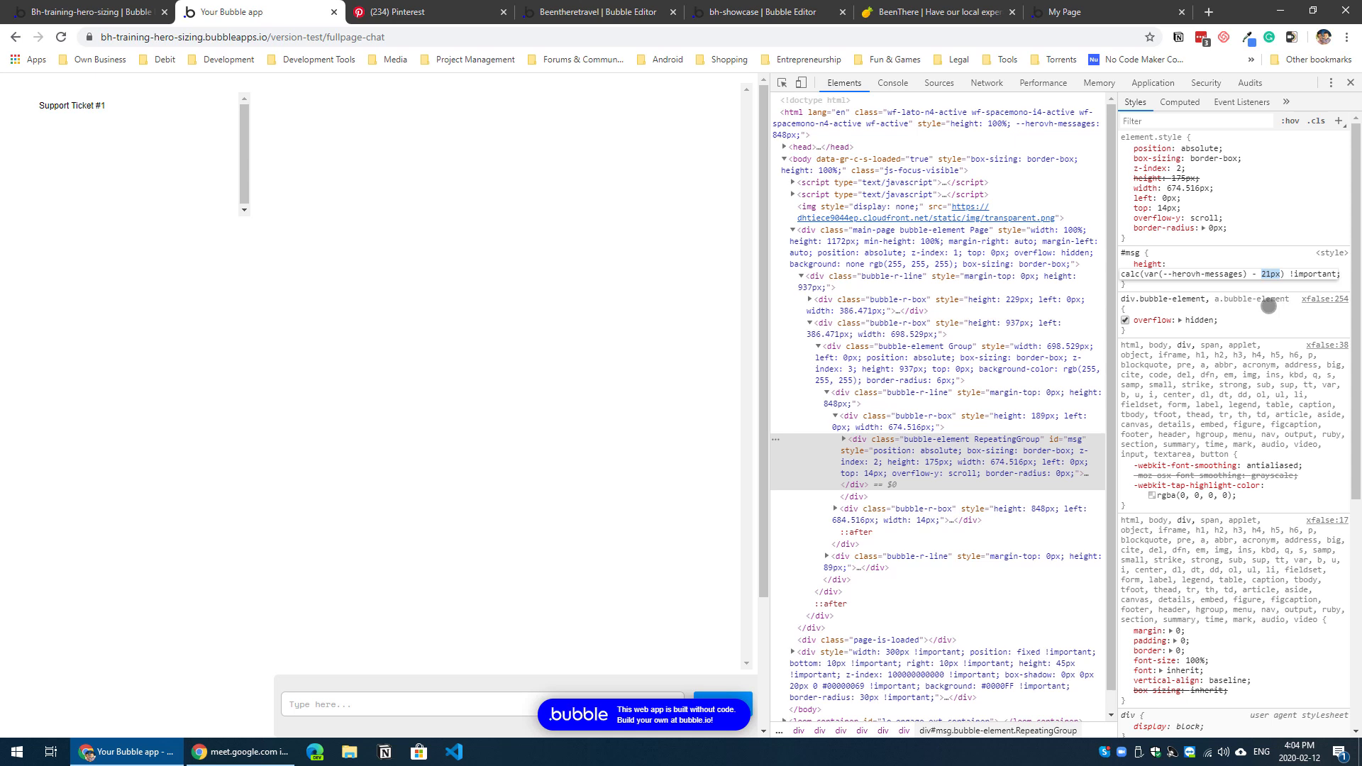
left_click(1222, 282)
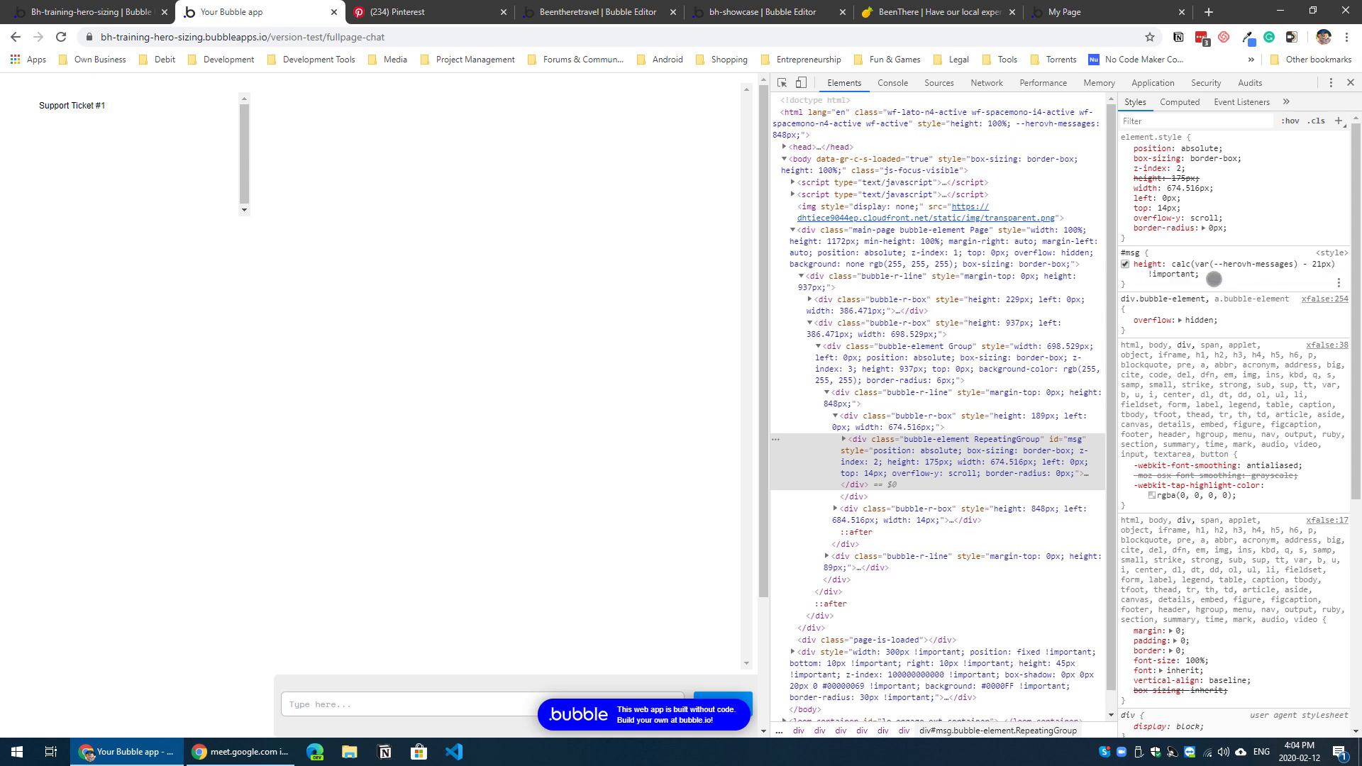
left_click_drag(1213, 279, 1121, 253)
key("ctrl+c")
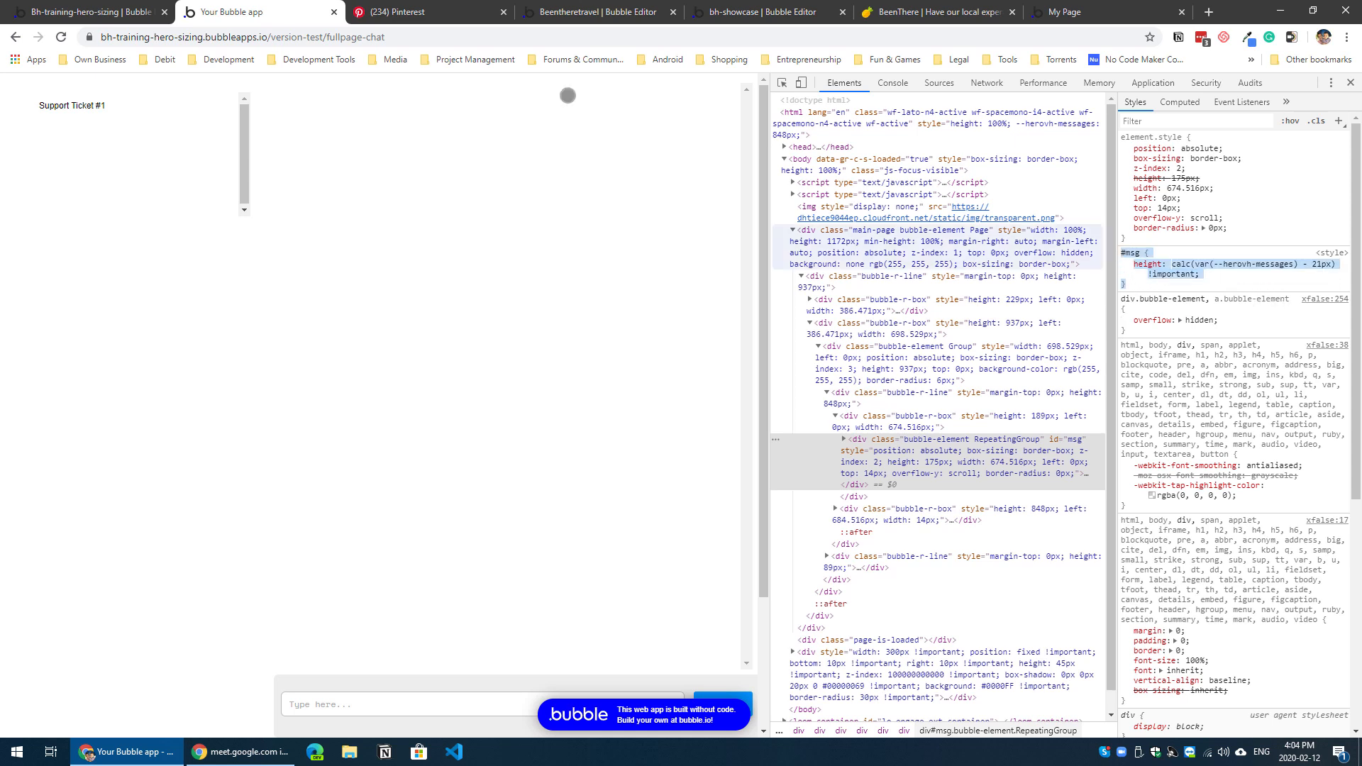
Step: Back in the editor, clear the Hero Sizing element's Match My Height value and move its property editor aside
left_click(106, 12)
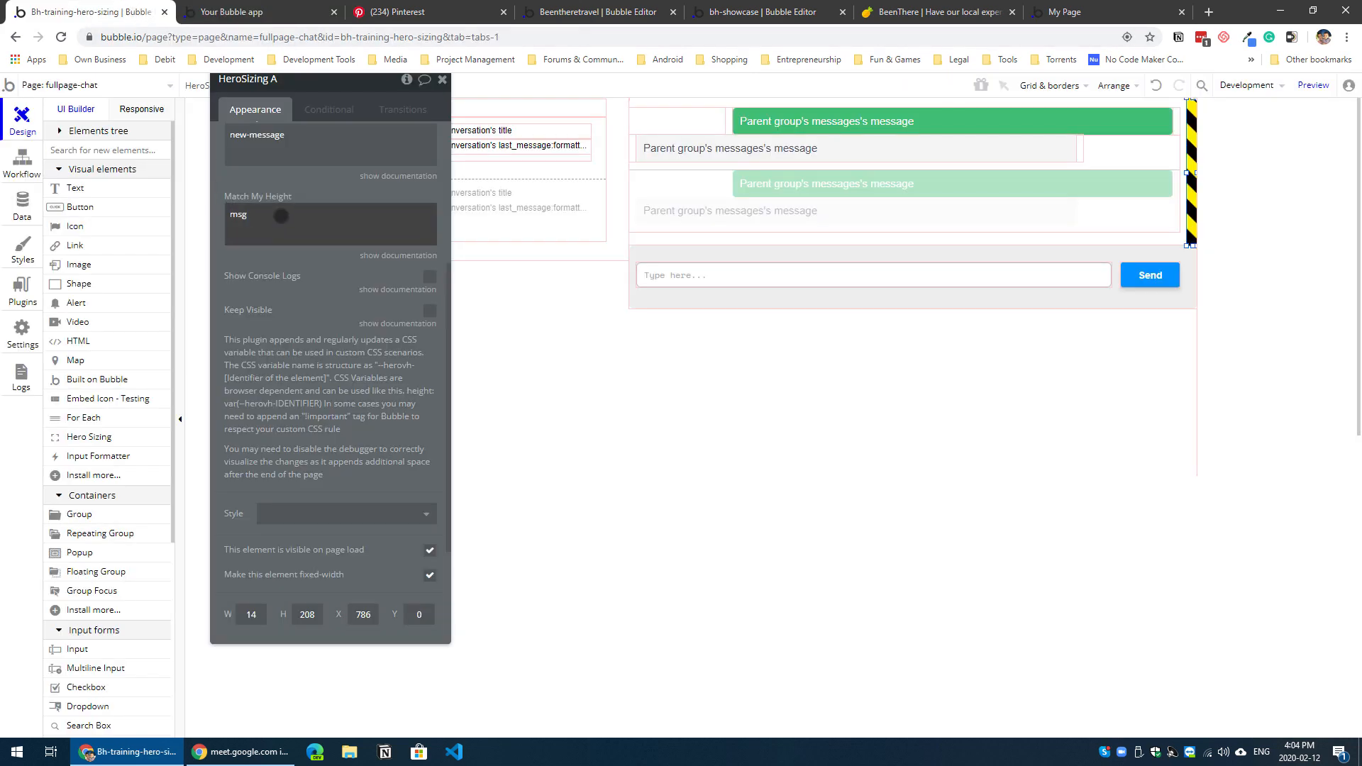
double_click(257, 213)
left_click_drag(343, 276, 249, 317)
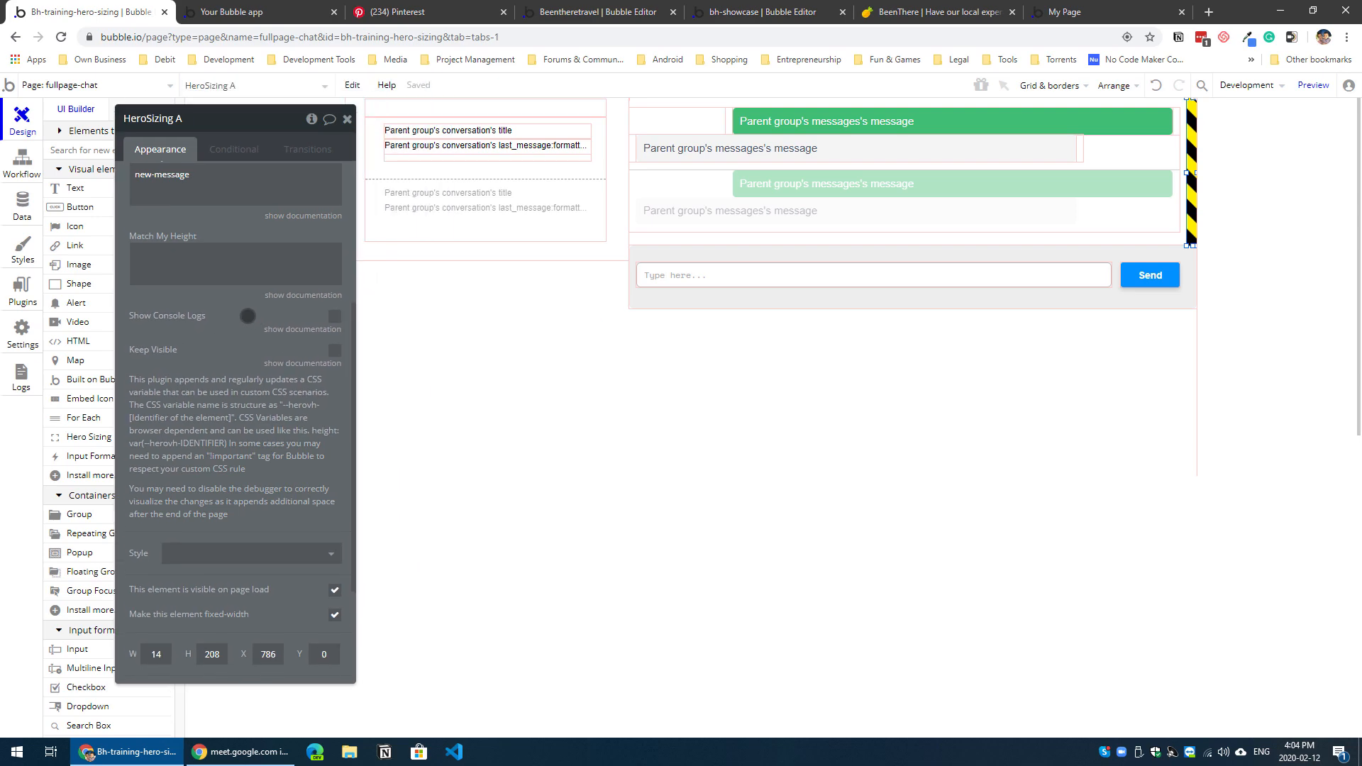
Step: Add the copied #msg height rule after .msg-from-others in HTML A's style block and save the code
left_click(416, 109)
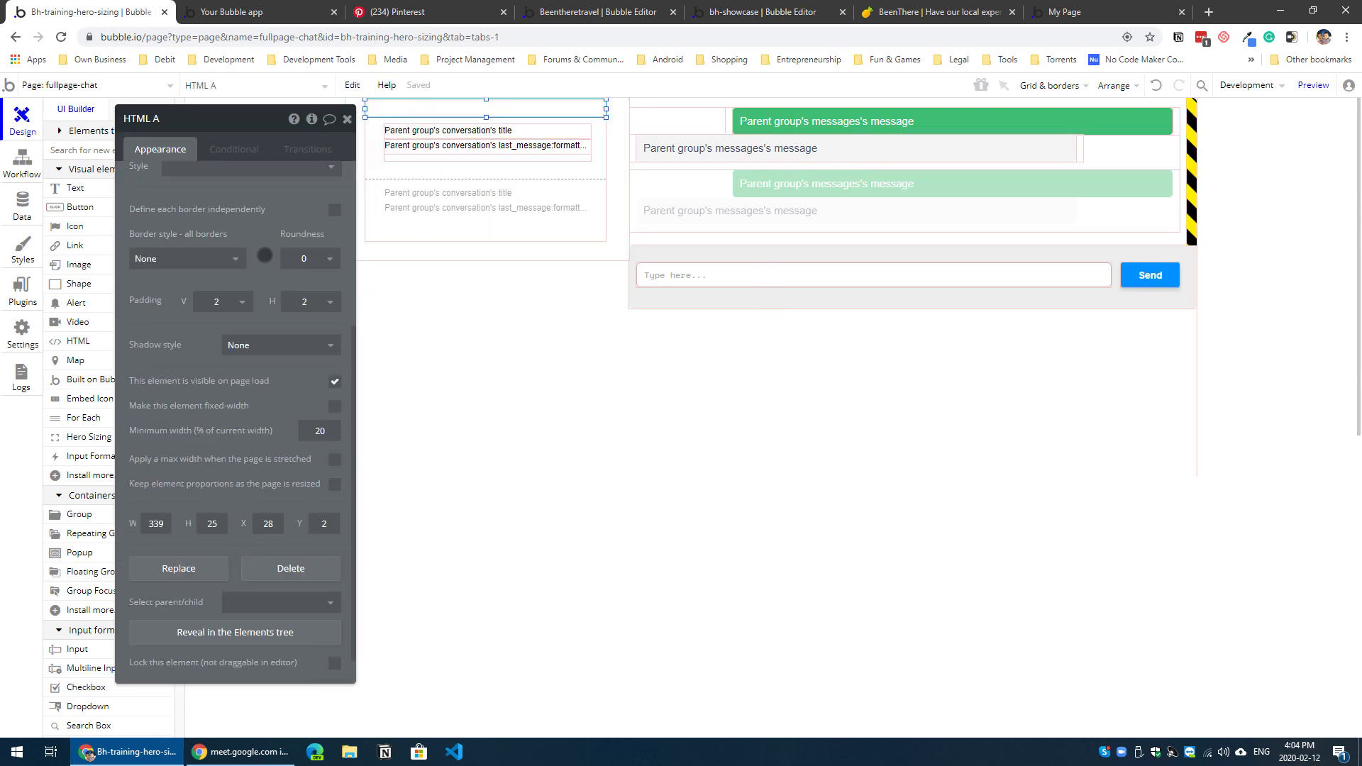
left_click(319, 339)
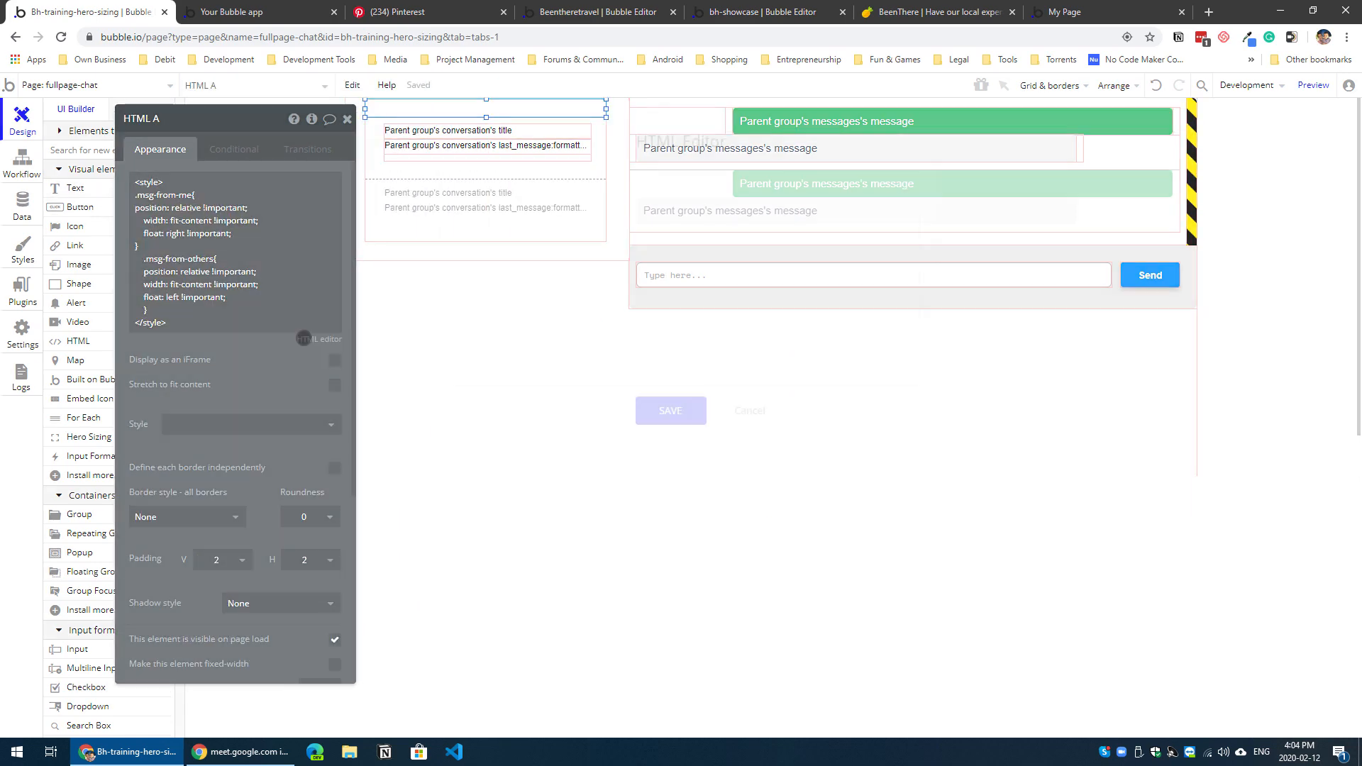
left_click(541, 282)
key("Return")
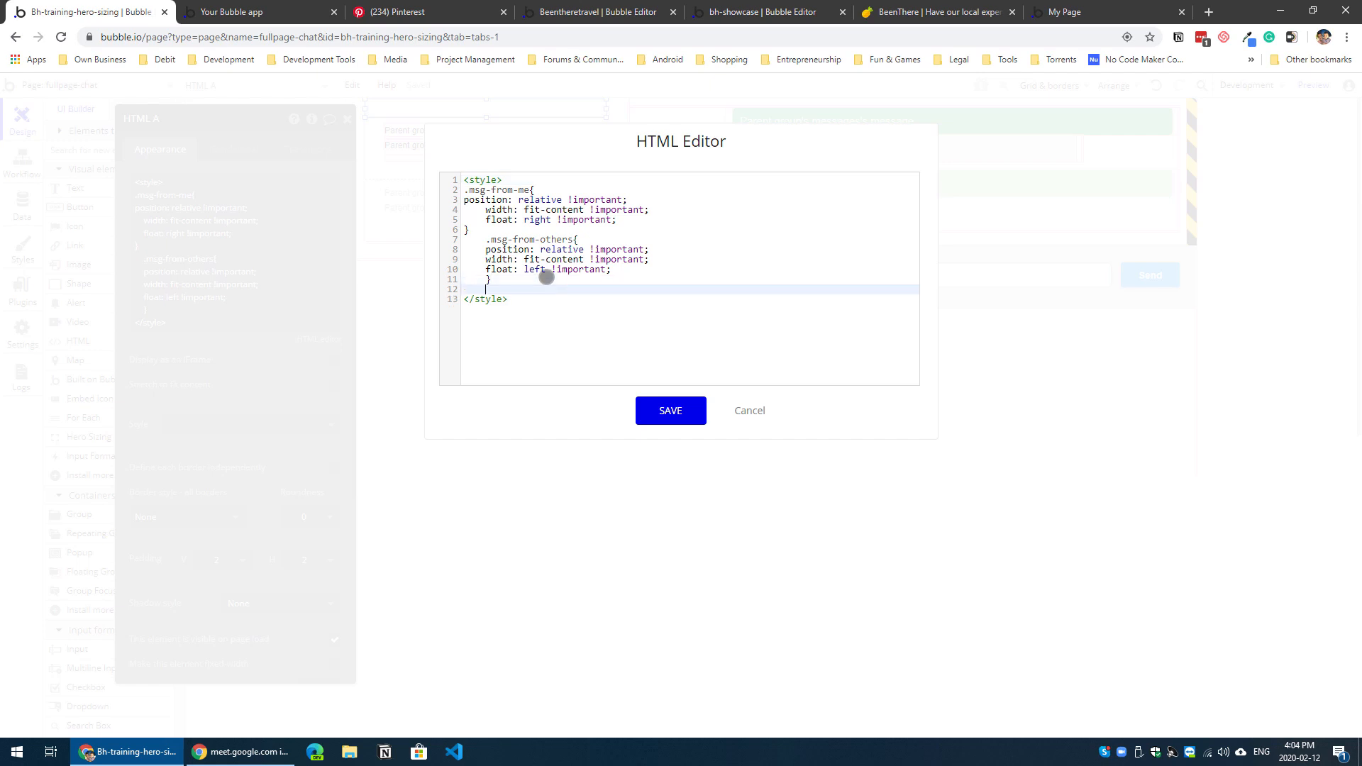
key("ctrl+v")
left_click(661, 416)
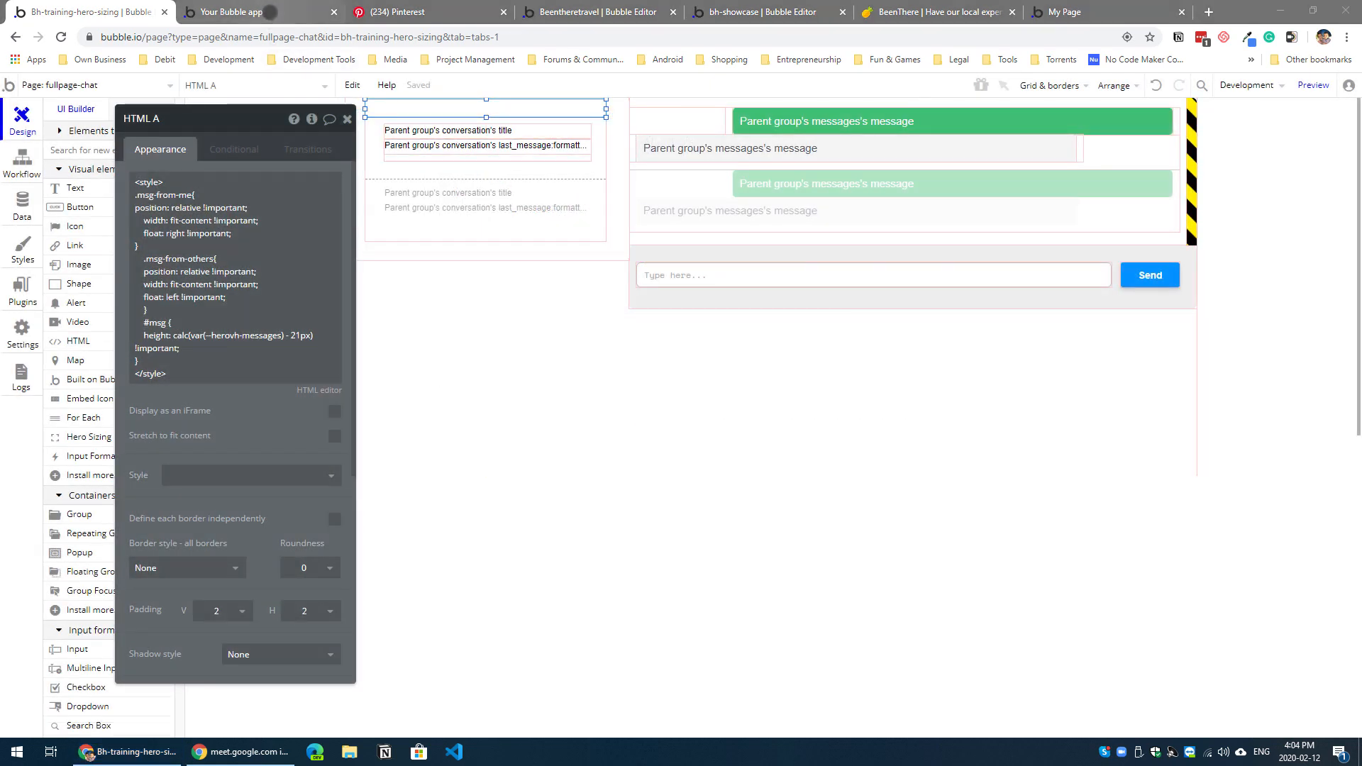
Step: Refresh the page preview and open the Support Ticket #1 conversation to check the messages area
left_click(270, 15)
key("F5")
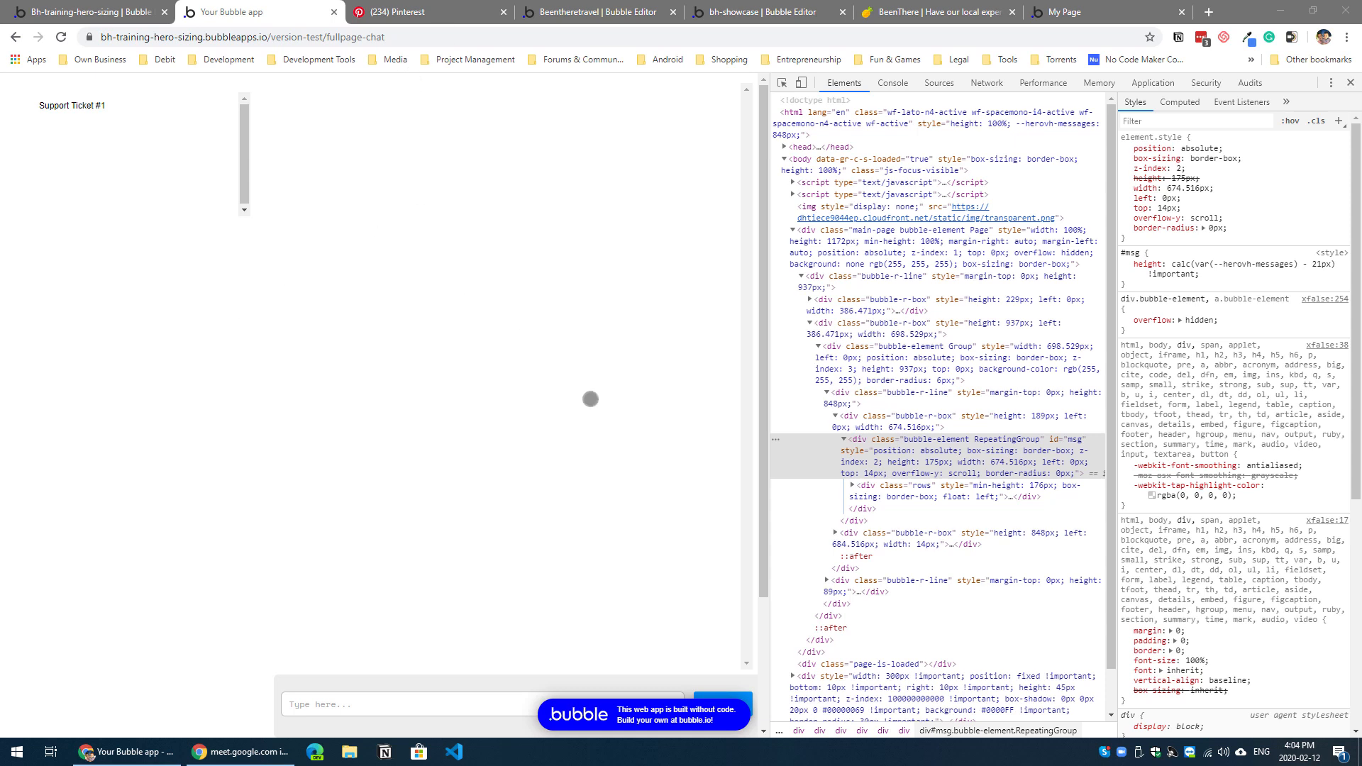
left_click(100, 99)
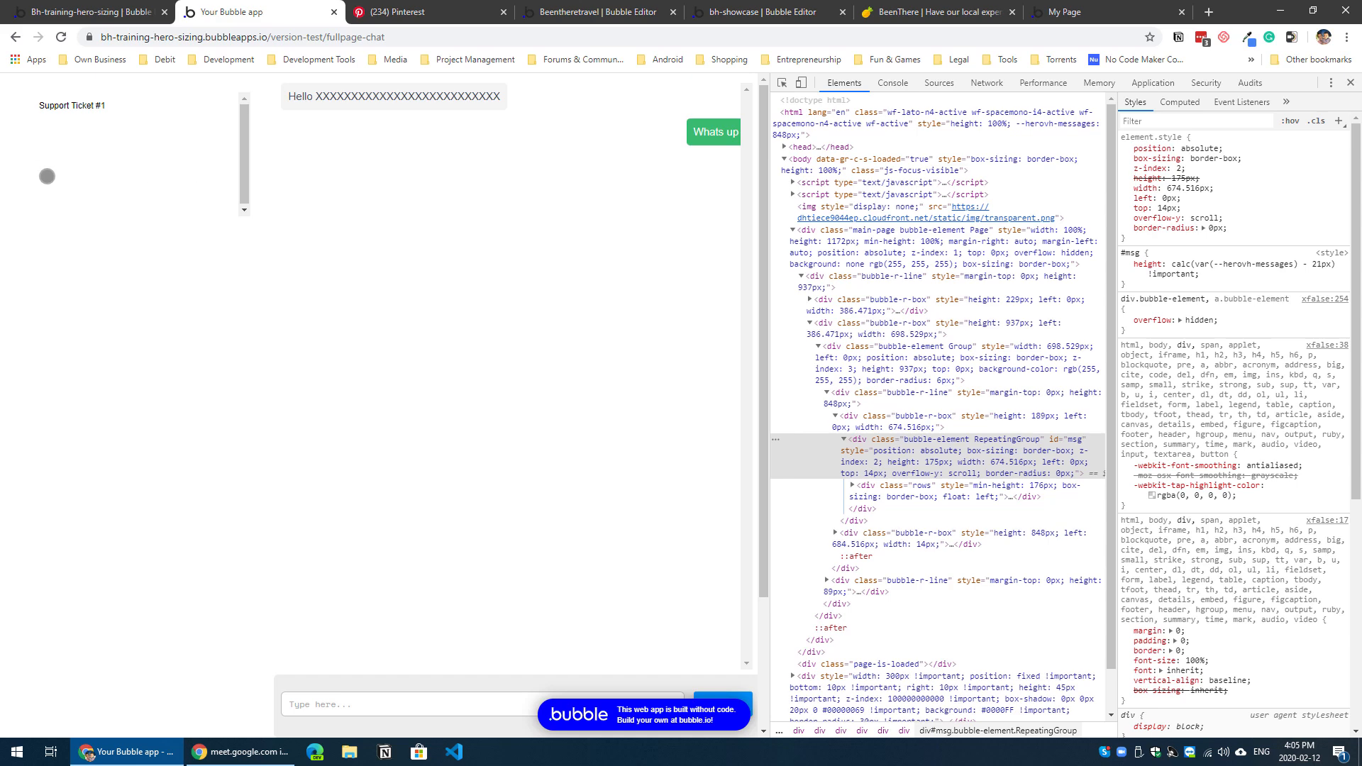
Step: Return to the editor and add a Scroll to entry action after Display data in the Group conversation is clicked workflow
left_click(84, 13)
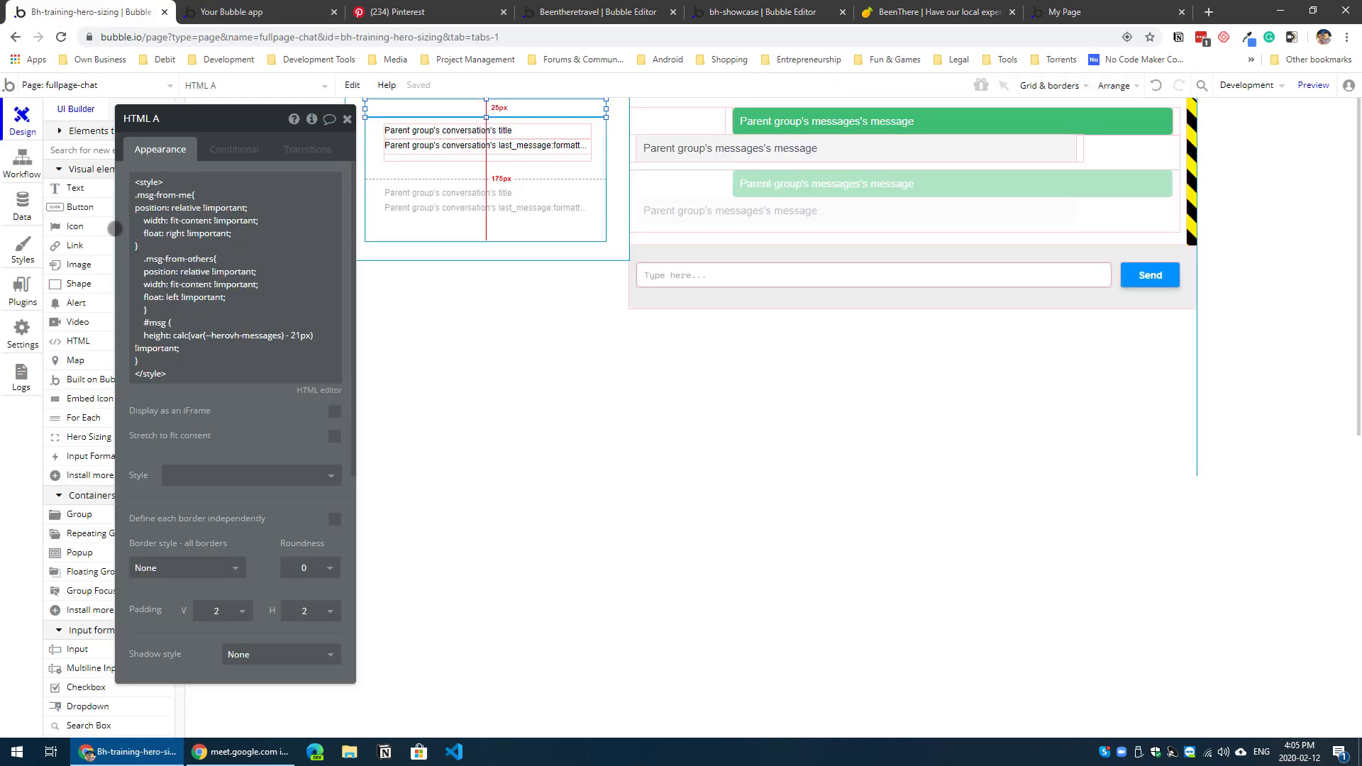
left_click(22, 157)
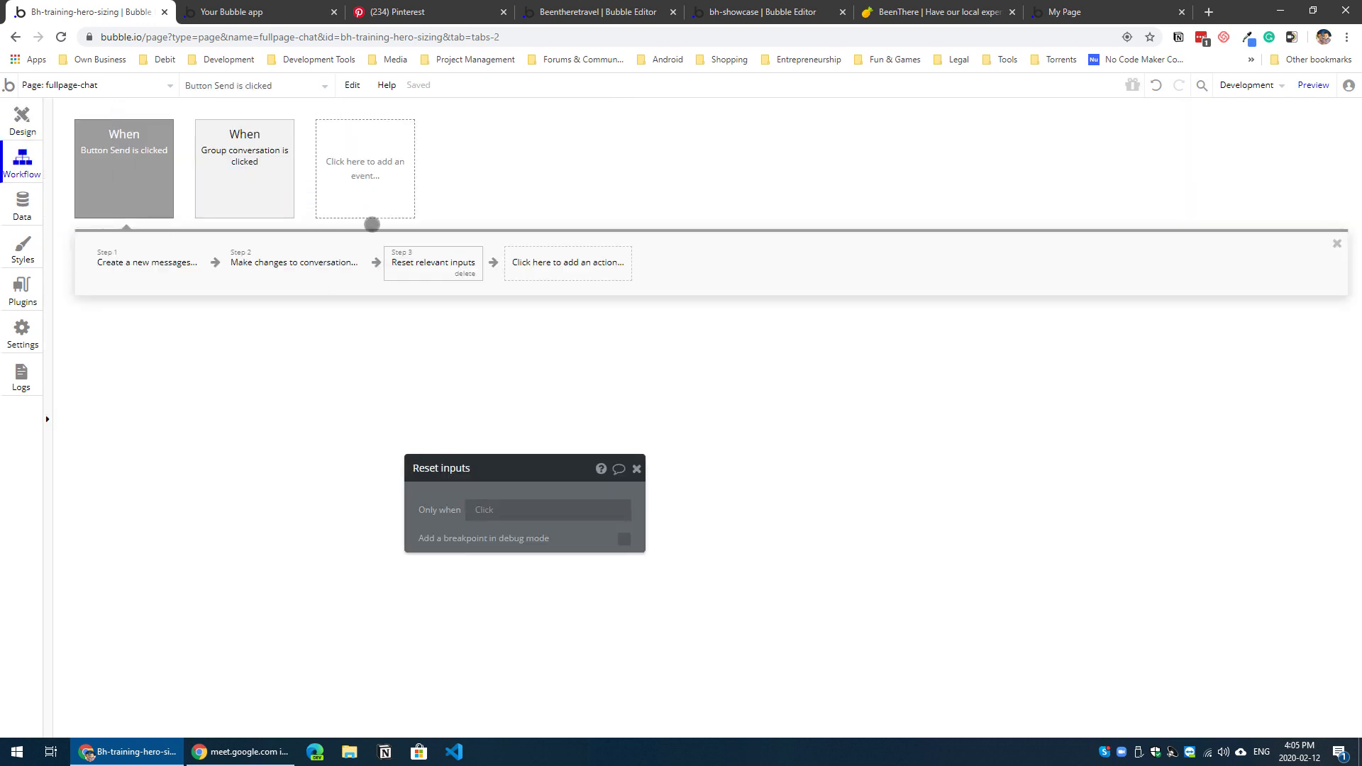
left_click(268, 182)
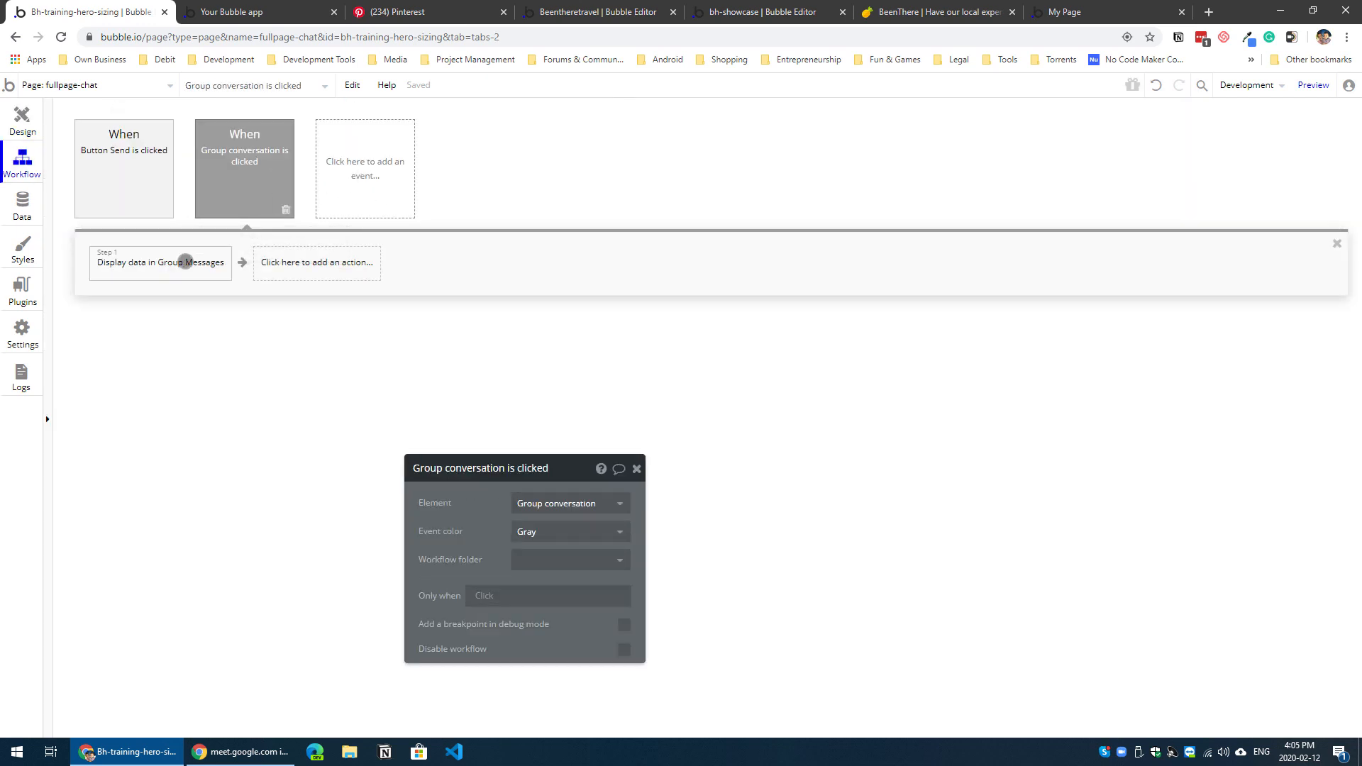
left_click(170, 261)
left_click(316, 263)
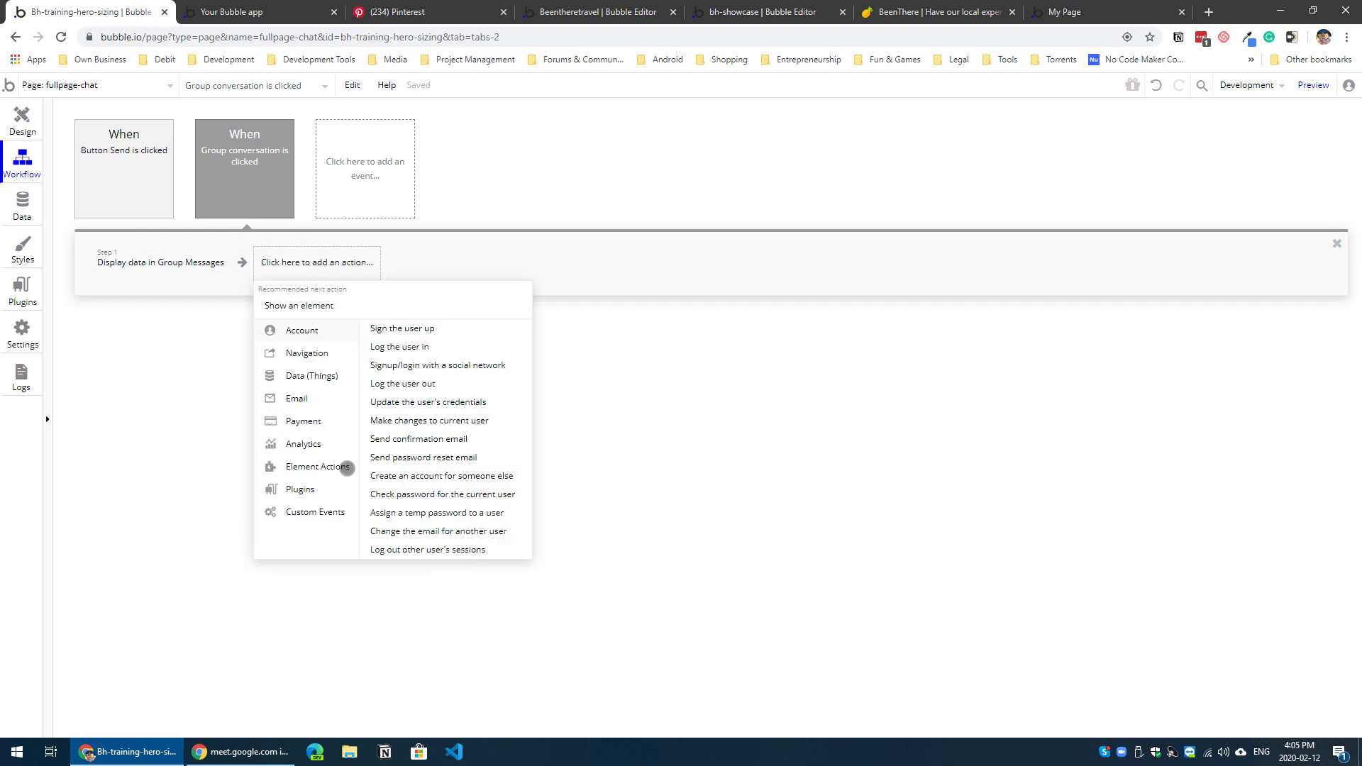
mouse_move(342, 466)
left_click(472, 509)
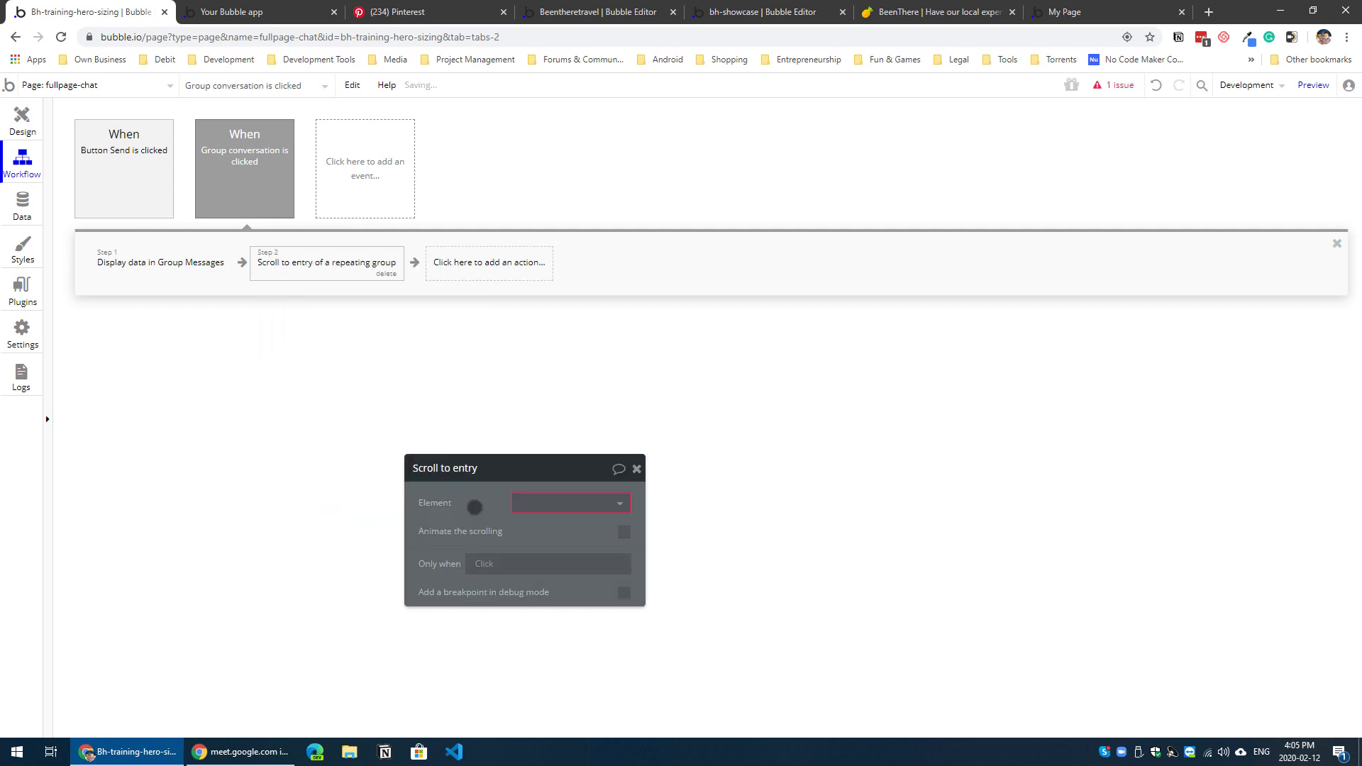
Step: Set Scroll to entry to target RepeatingGroup messages at Current cell's conversation's messagesLT:last item, with animated scrolling enabled
left_click(558, 502)
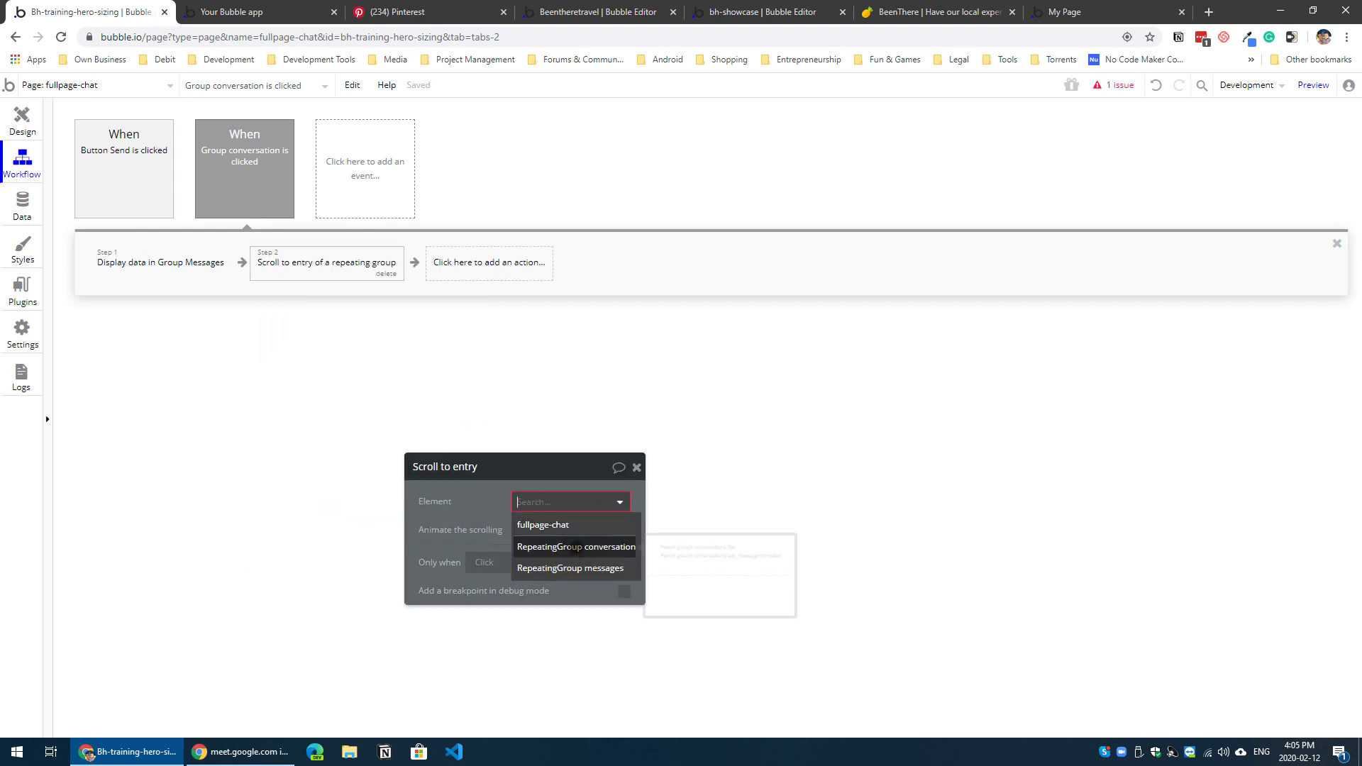
left_click(581, 566)
left_click(522, 530)
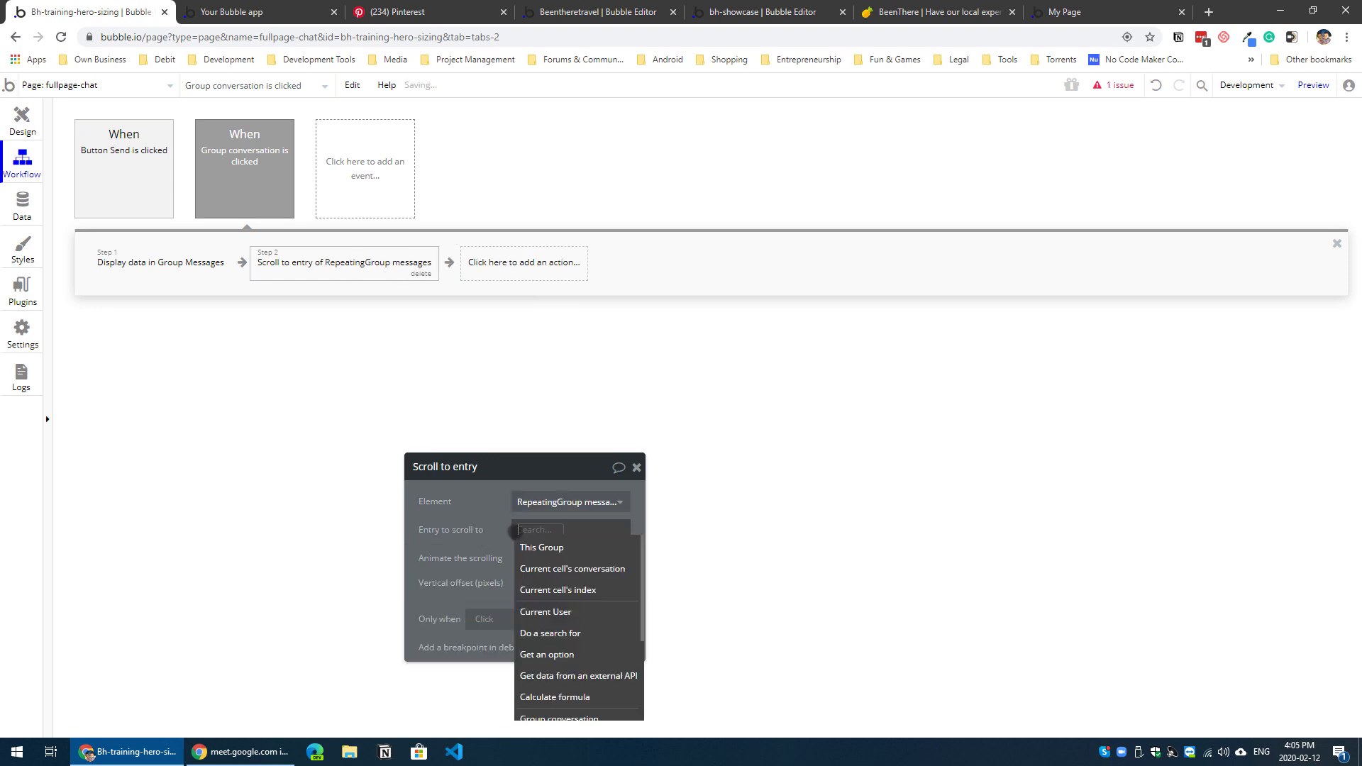
left_click(555, 568)
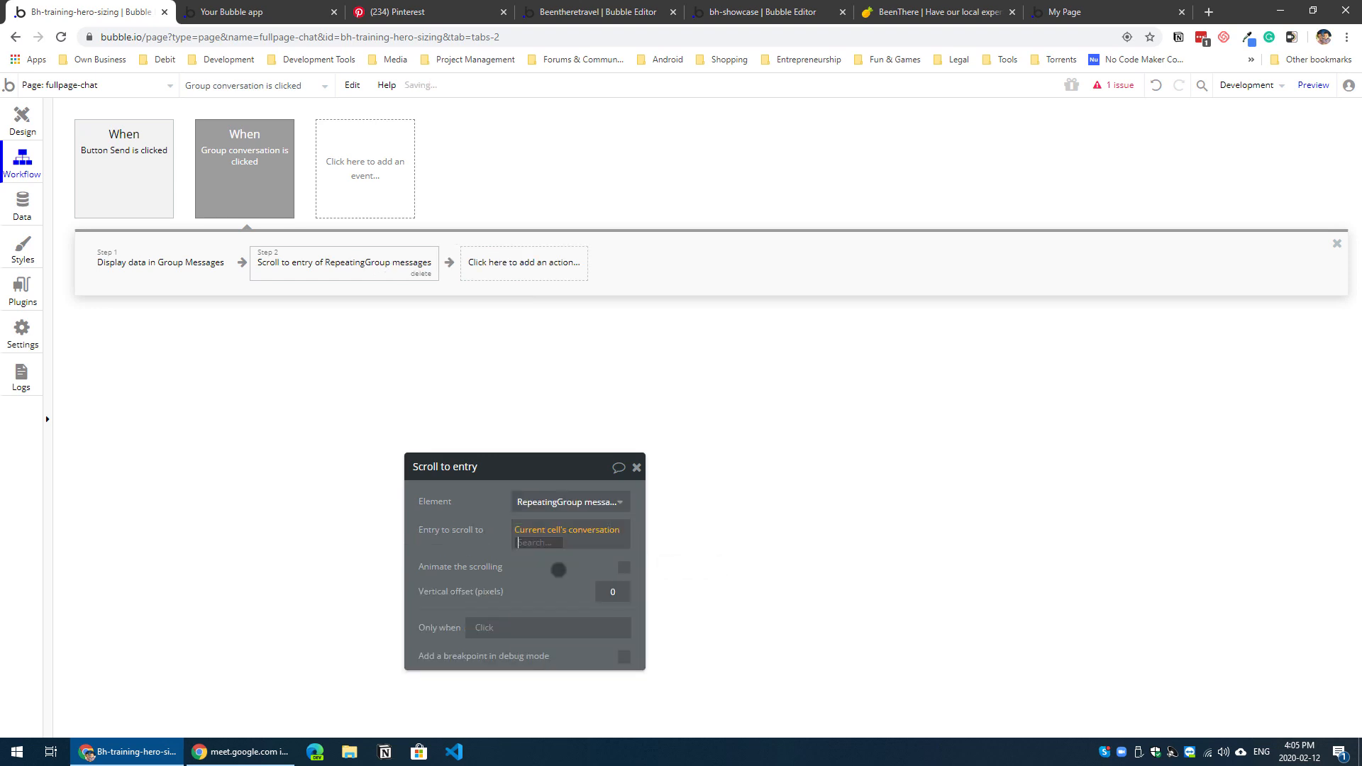
left_click(560, 581)
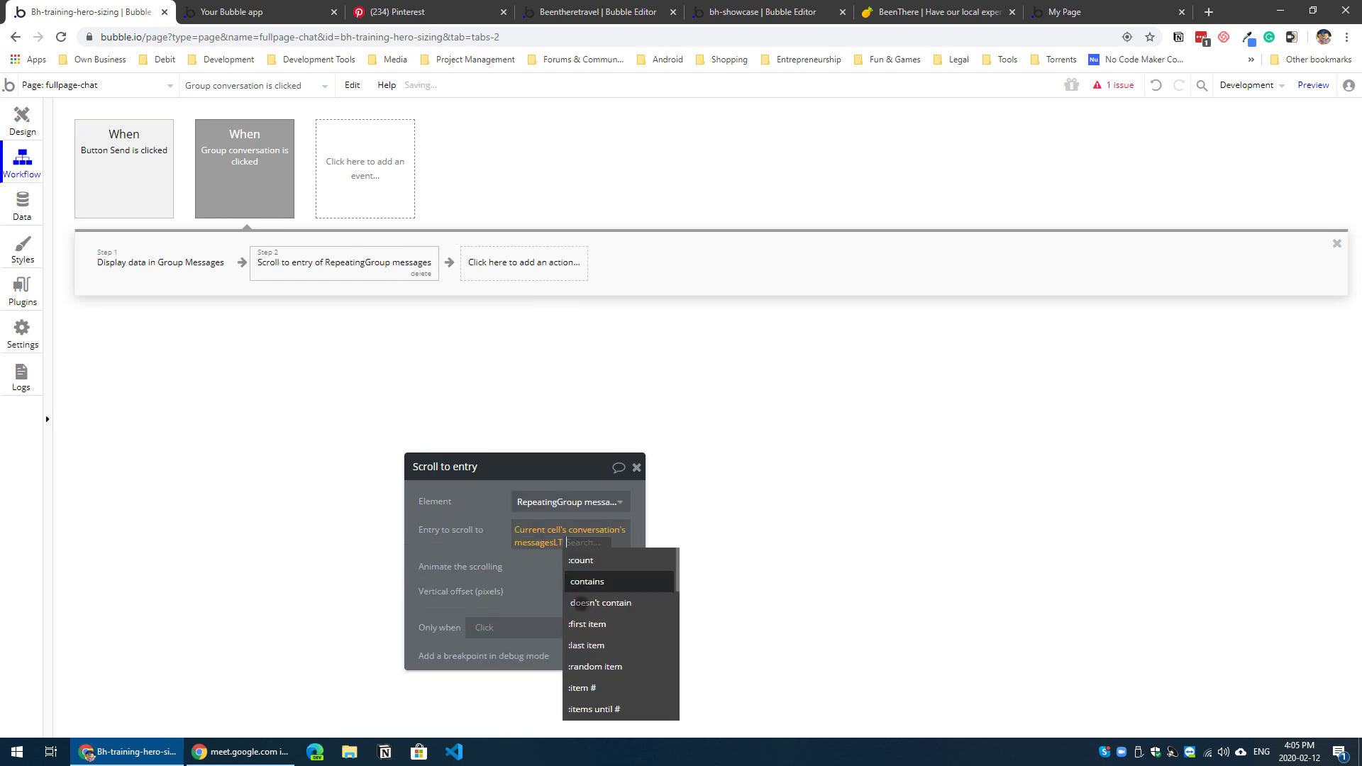
left_click(561, 643)
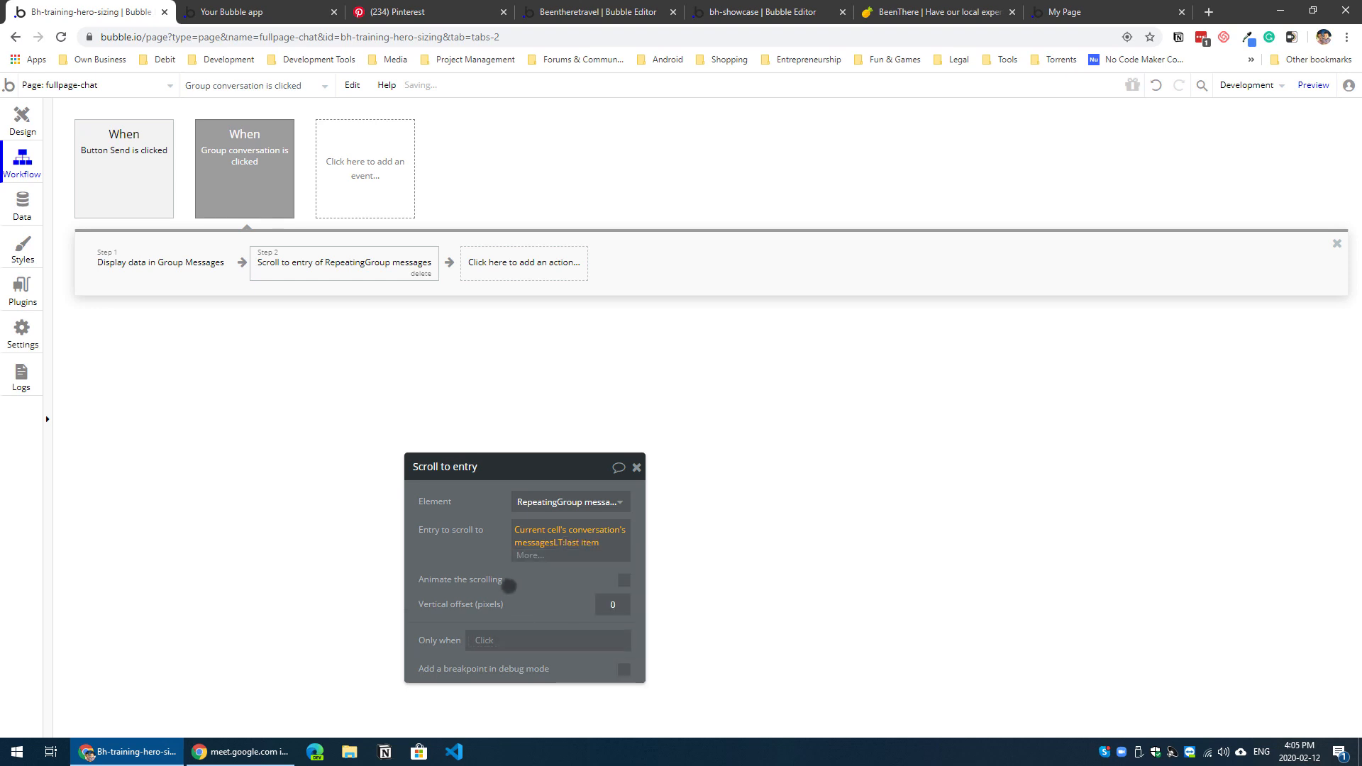
left_click(624, 567)
Step: Refresh the page preview and open the Support Ticket #1 conversation to test the scroll action
left_click(289, 14)
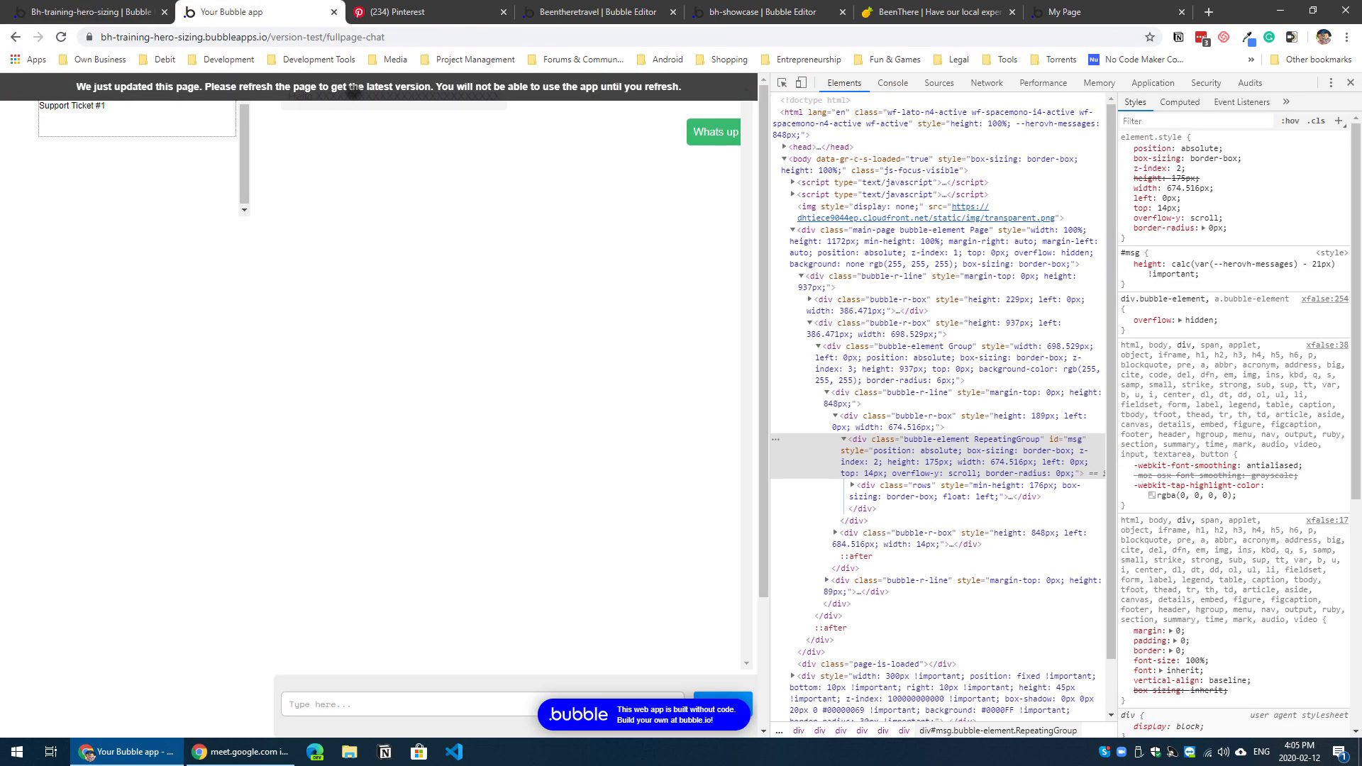
key("F5")
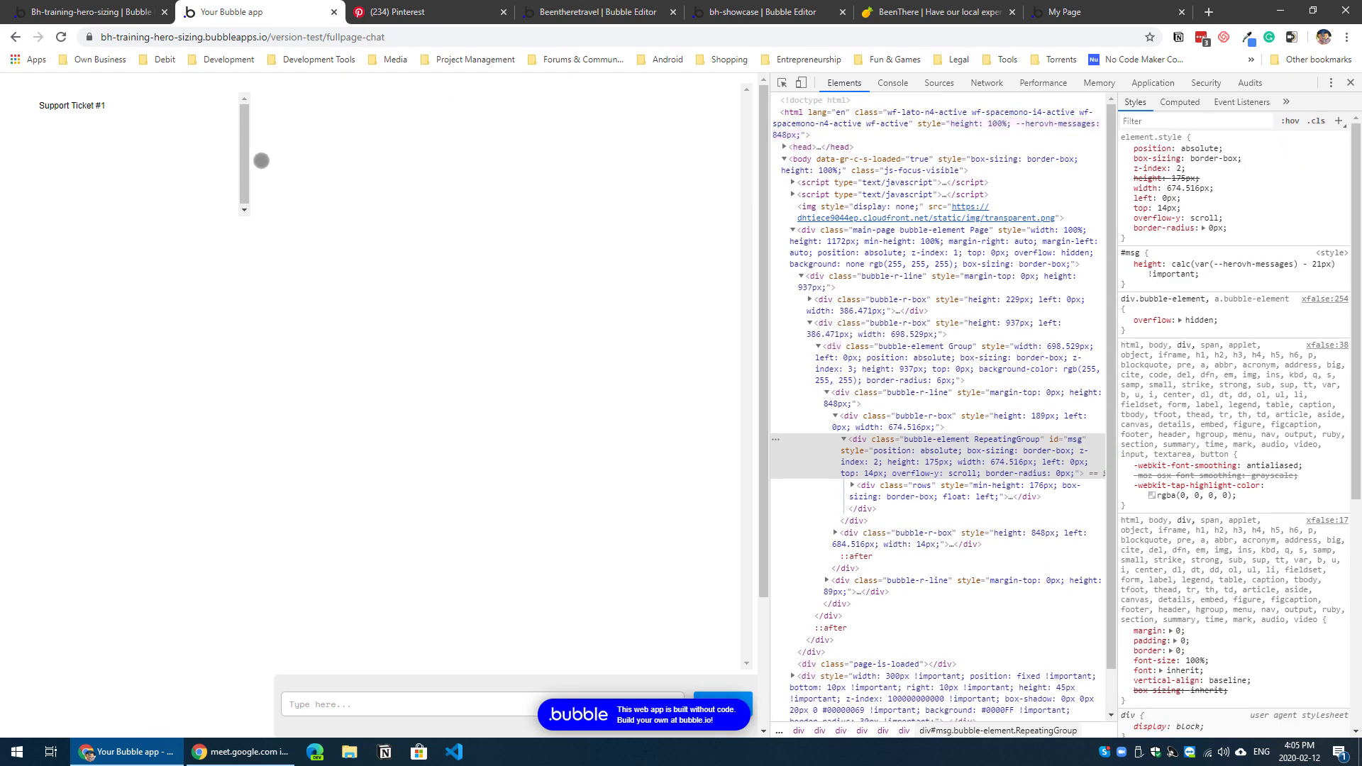
left_click(152, 102)
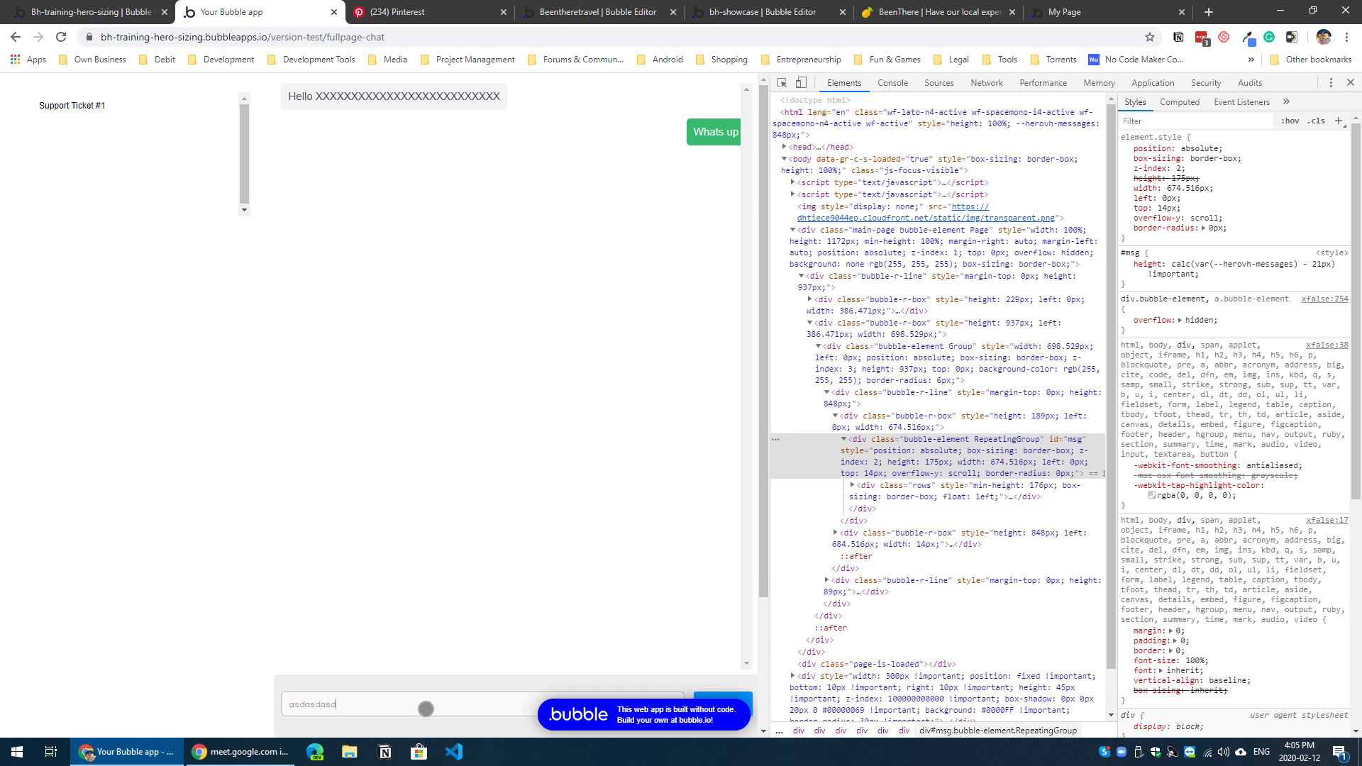
Step: Send several short test messages in the open conversation, including asdasdasd, asdasd, dfgdfg and ertert
key("Return")
type("o")
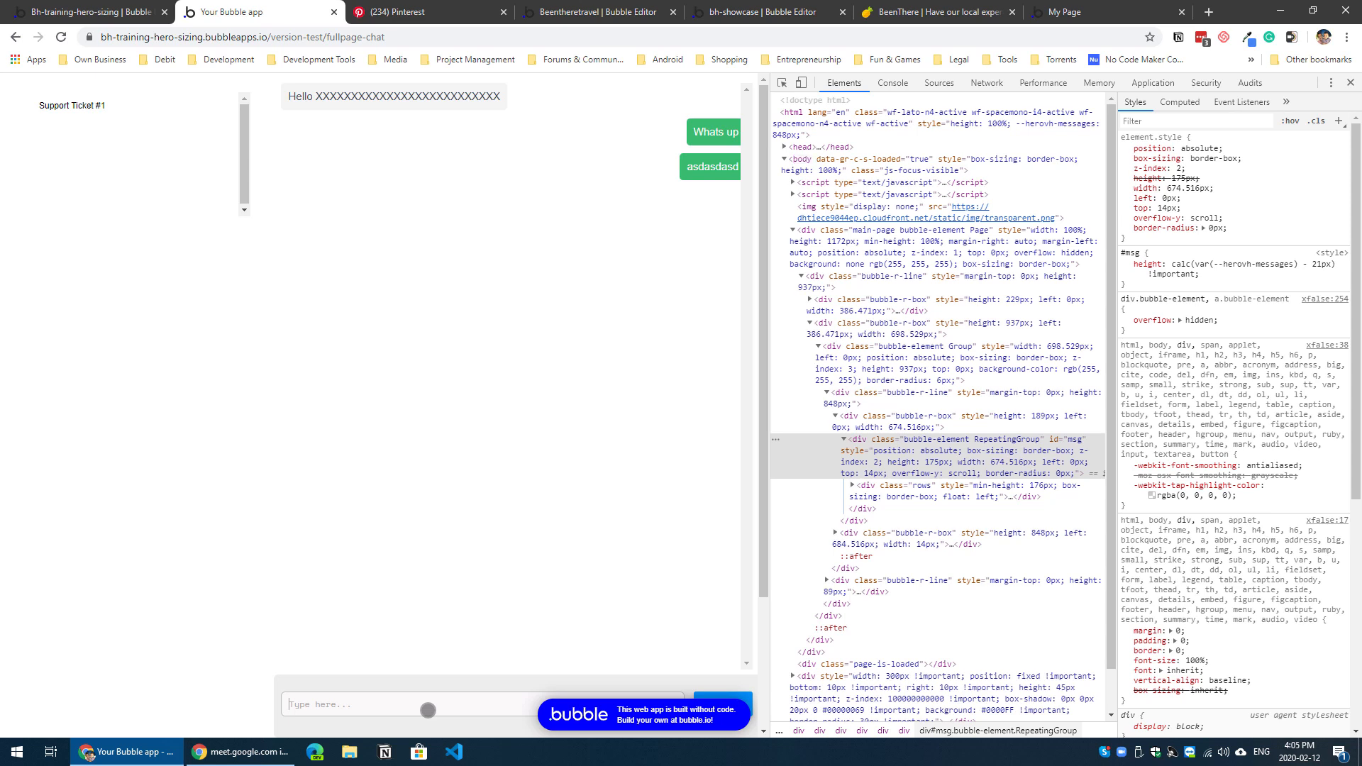
key("Return")
type("dfgdfg")
key("Return")
type("ertert")
key("Return")
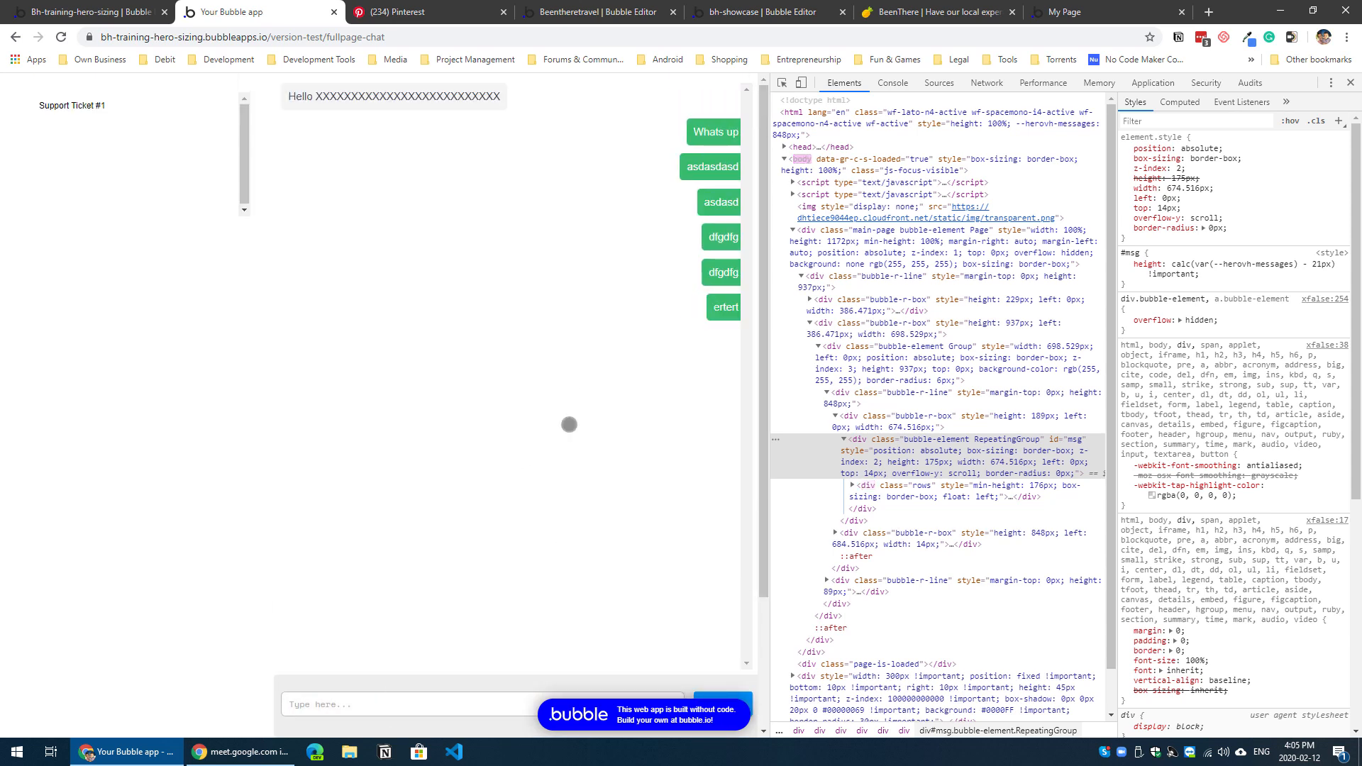
scroll(561, 461, "down", 1)
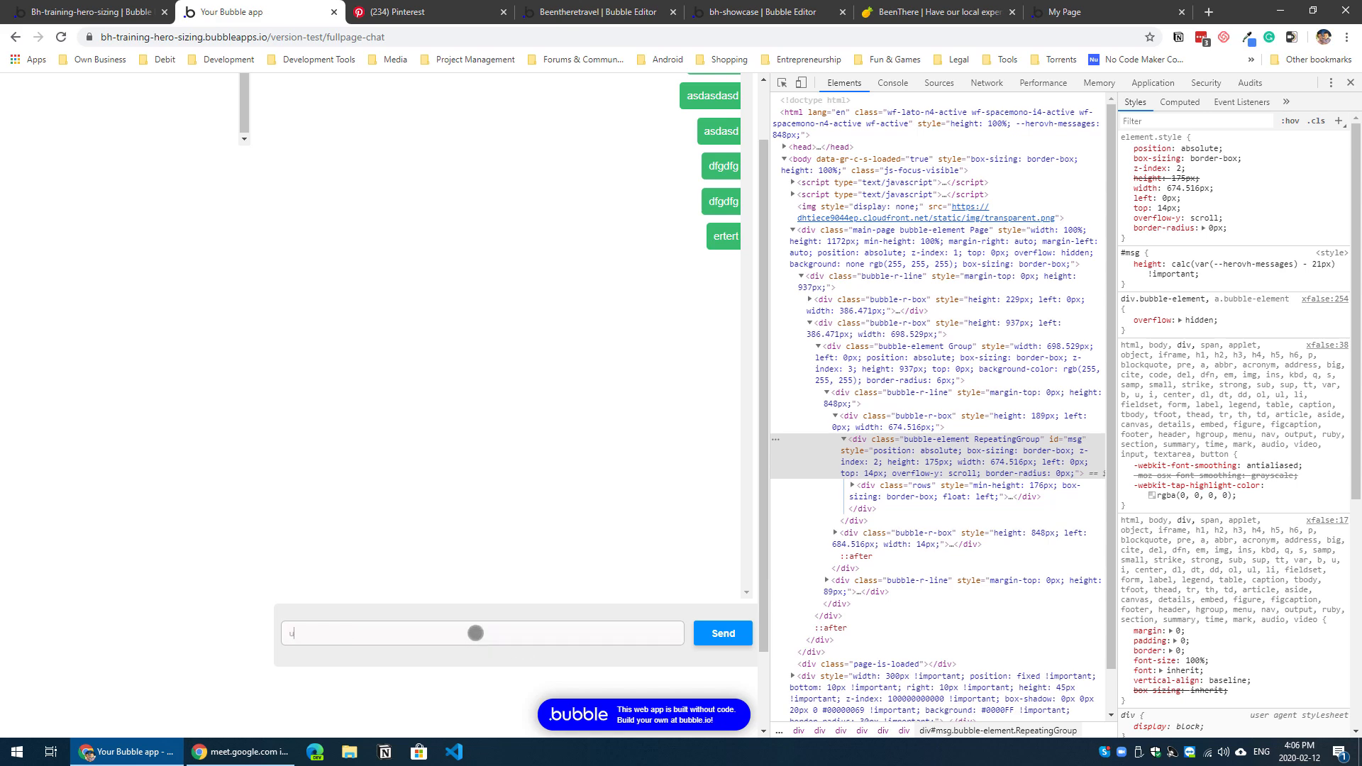
left_click(741, 634)
scroll(718, 498, "up", 1)
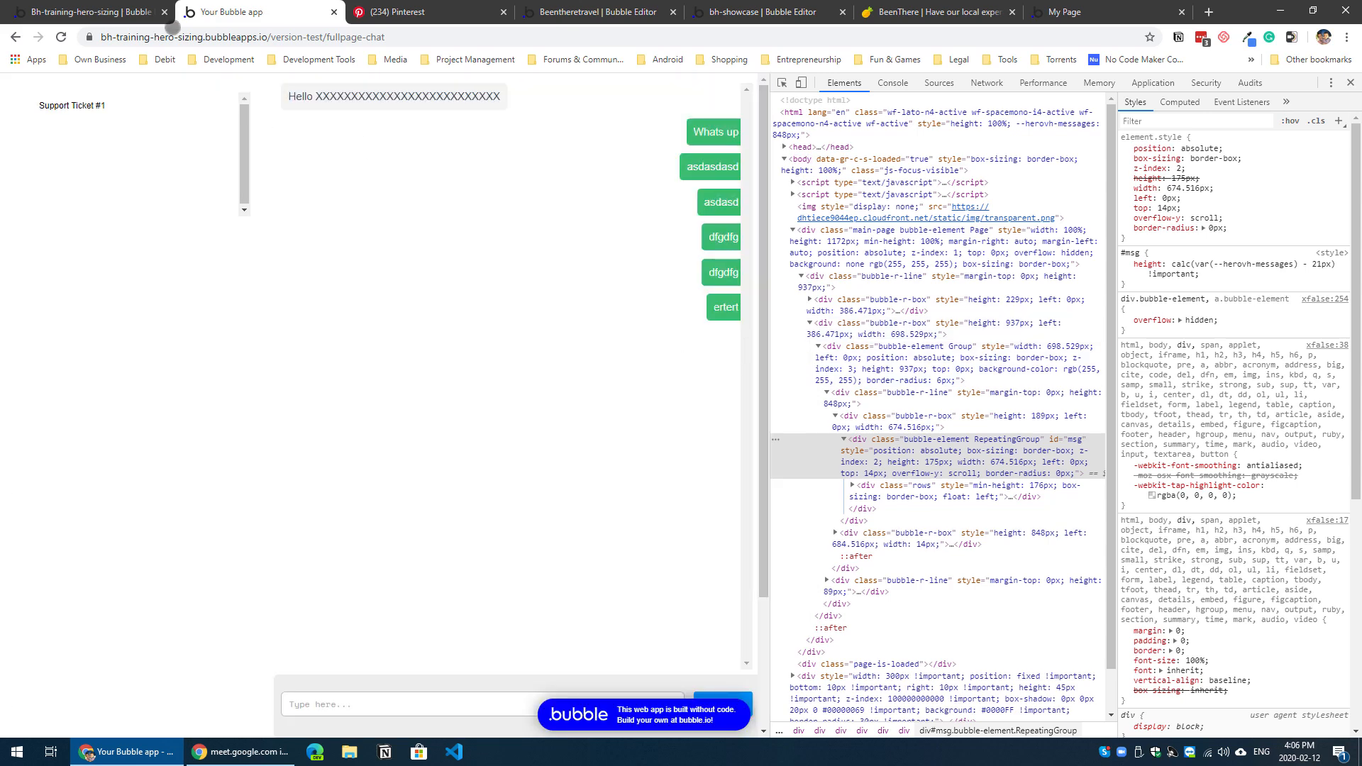
Step: In the editor, copy Scroll to entry to the end of the Button Send is clicked workflow and target Result of step 1
left_click(84, 16)
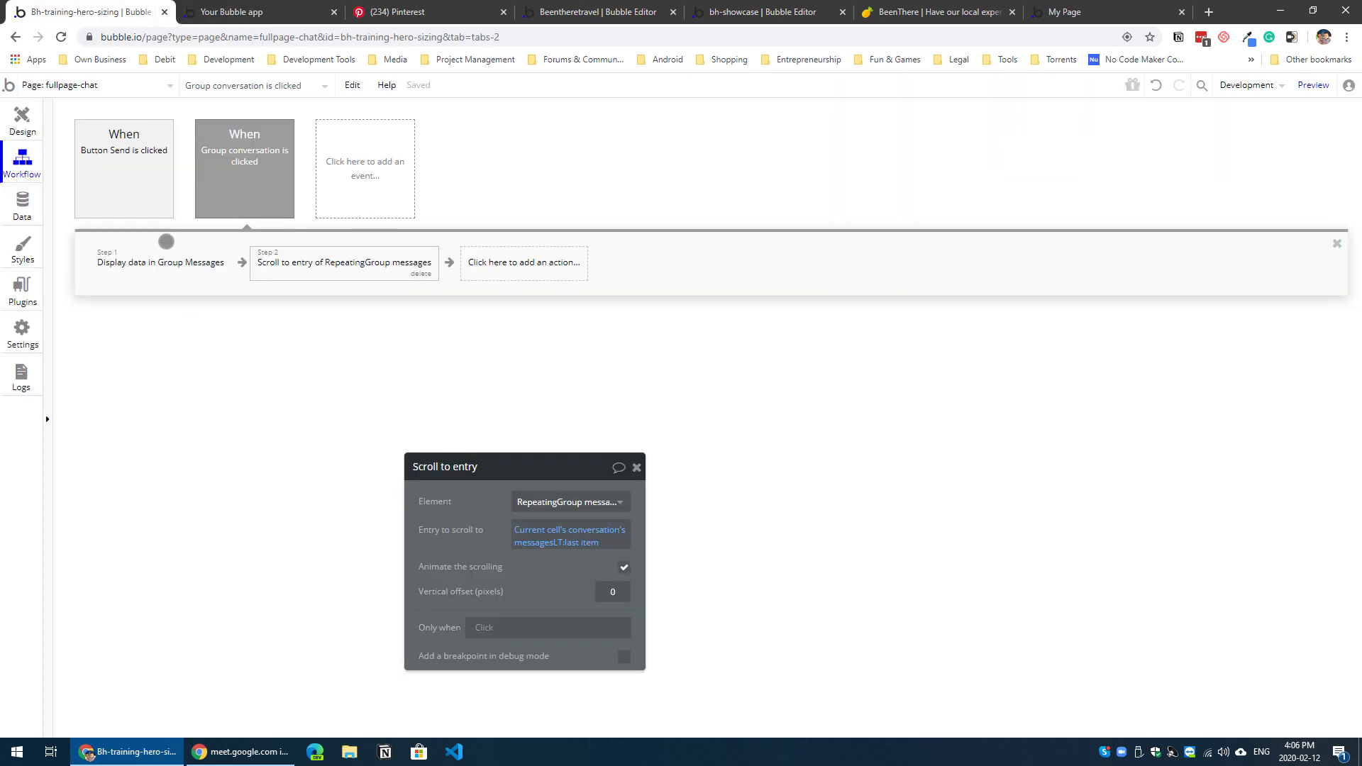
left_click(149, 176)
left_click(245, 170)
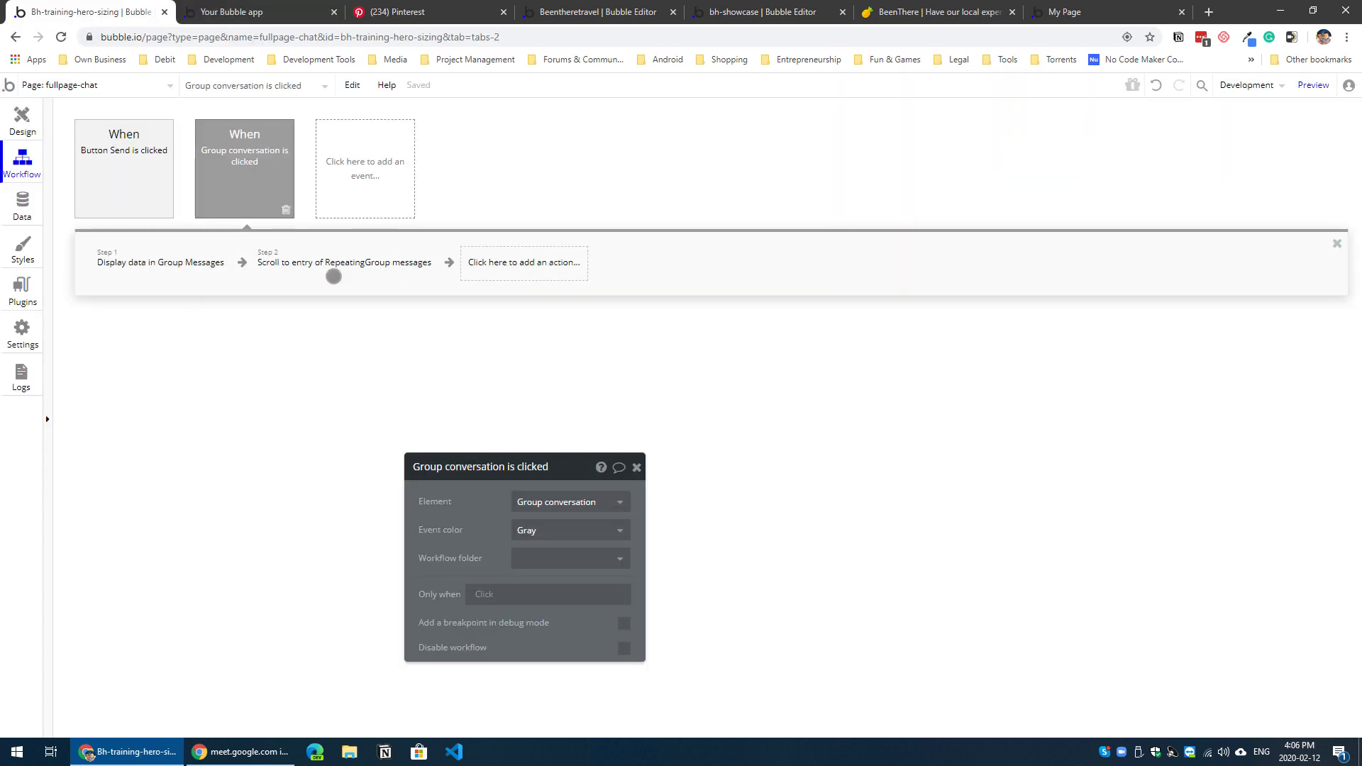
left_click(347, 264)
right_click(349, 266)
left_click(383, 355)
left_click(164, 182)
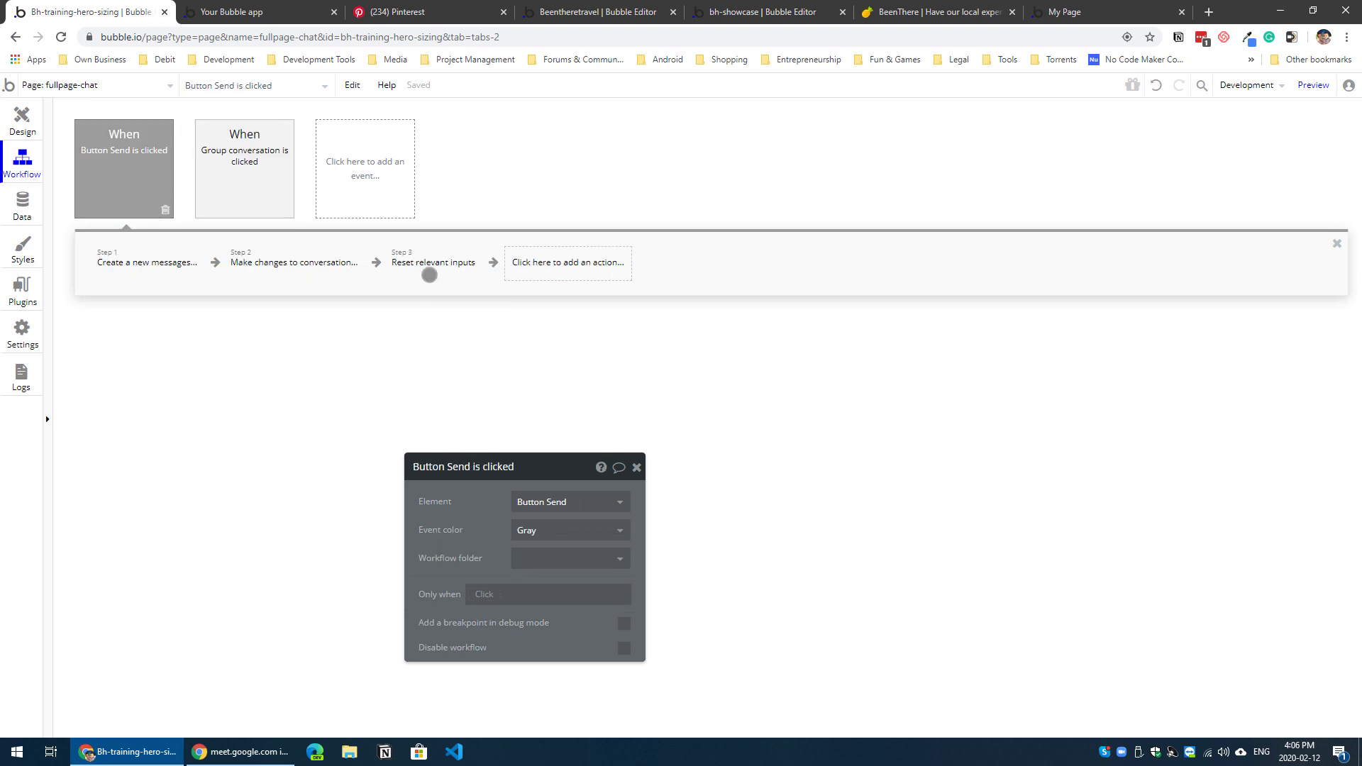
right_click(534, 264)
left_click(561, 275)
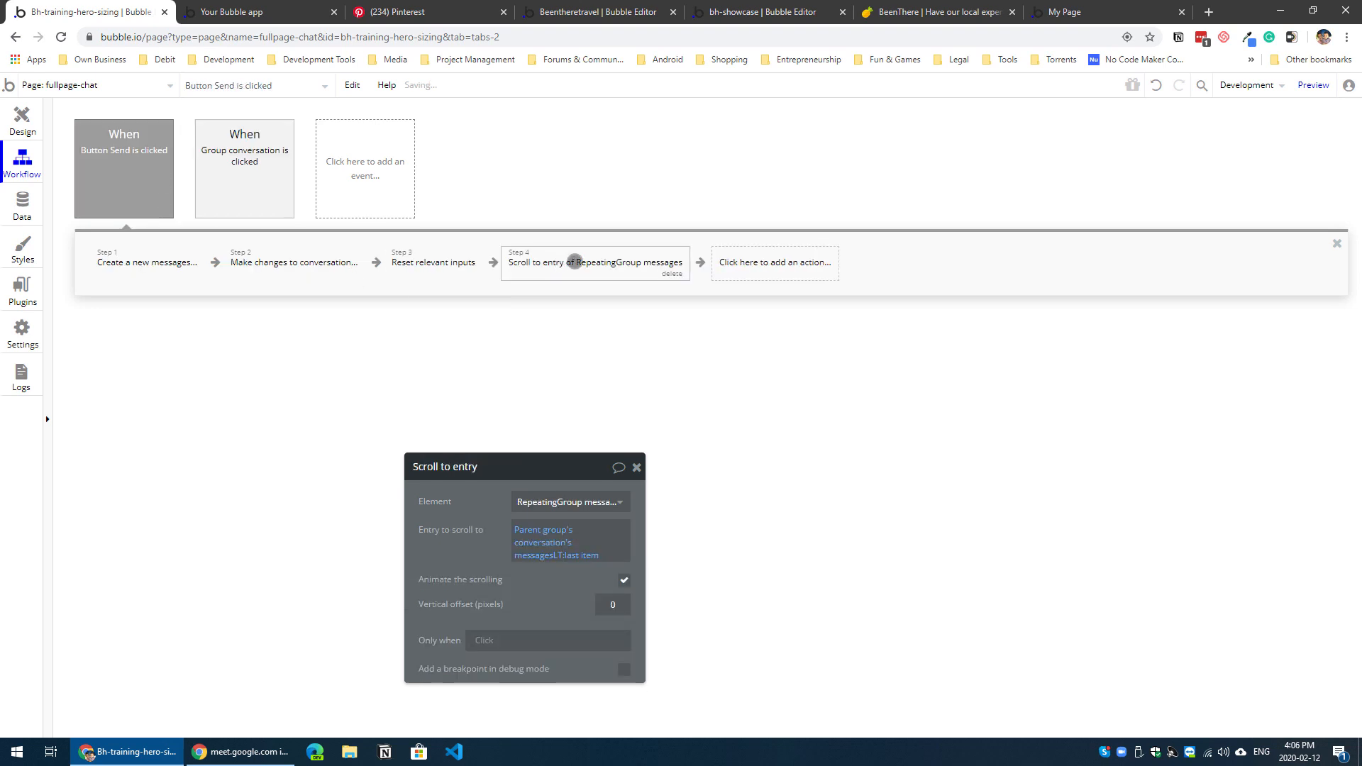
left_click(525, 531)
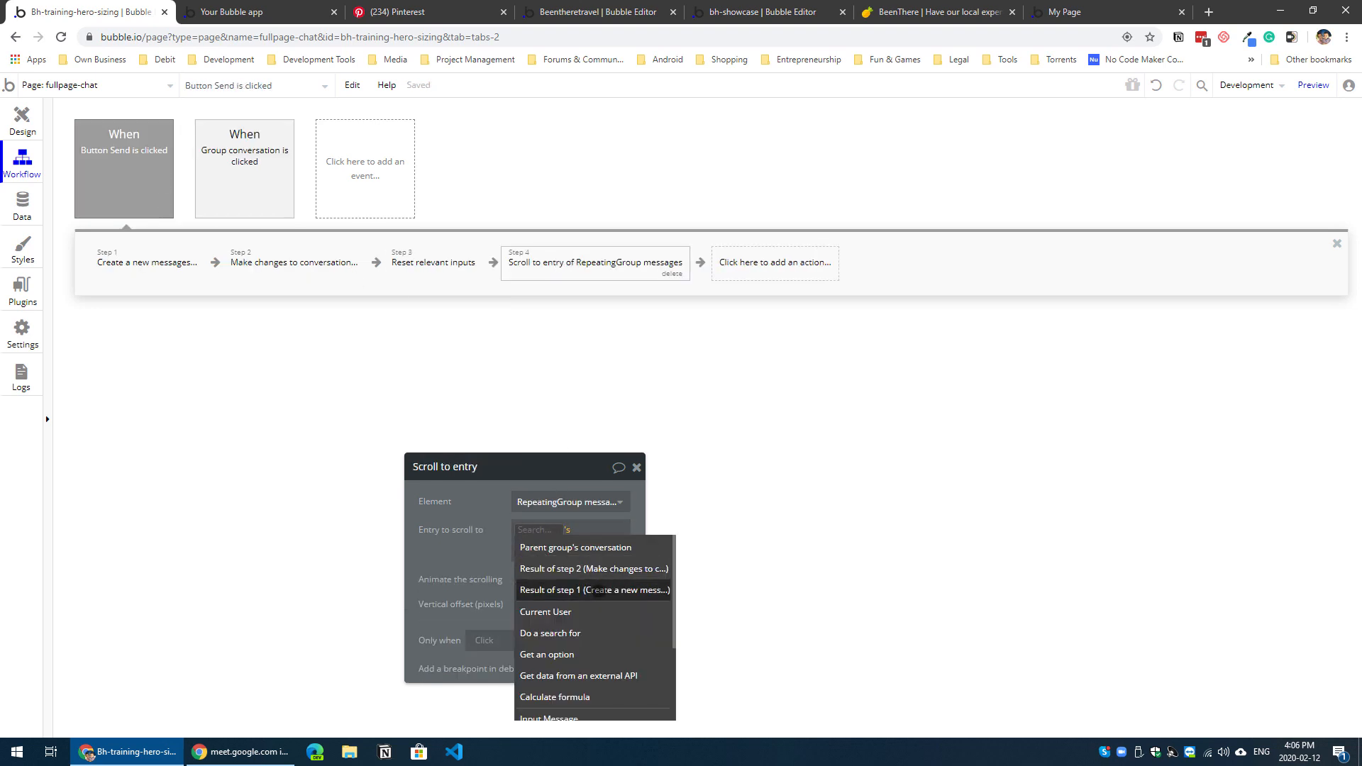
left_click(596, 589)
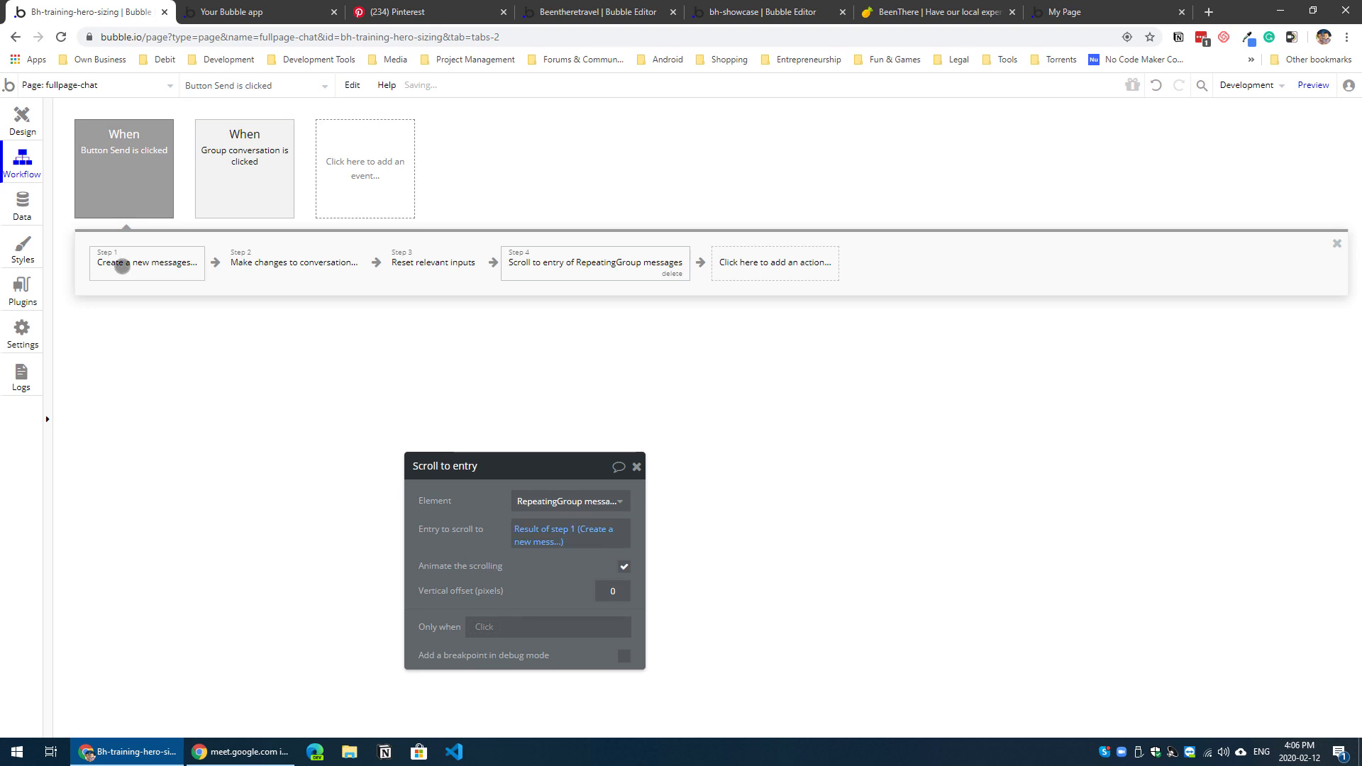
Step: Refresh the page preview, open Support Ticket #1 and send the test message dfgdfg
left_click(280, 14)
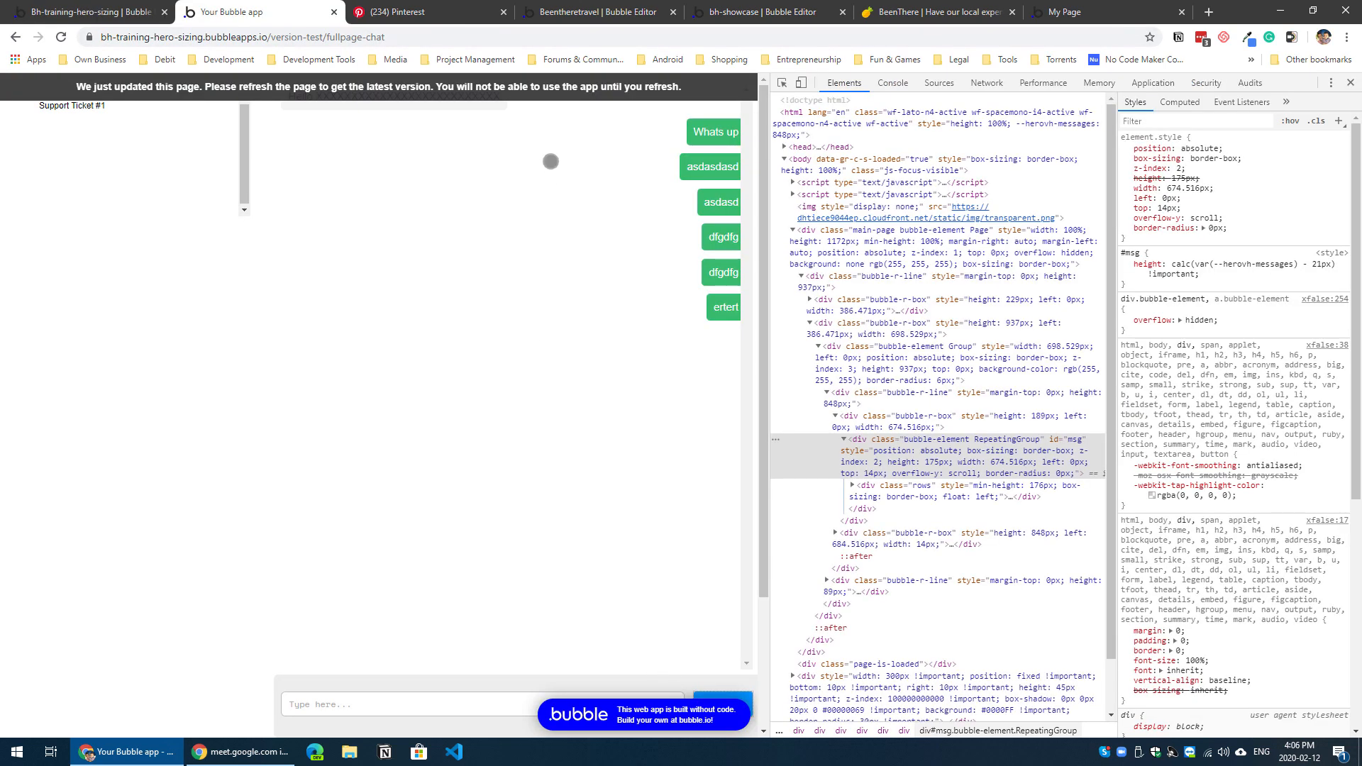
left_click(571, 92)
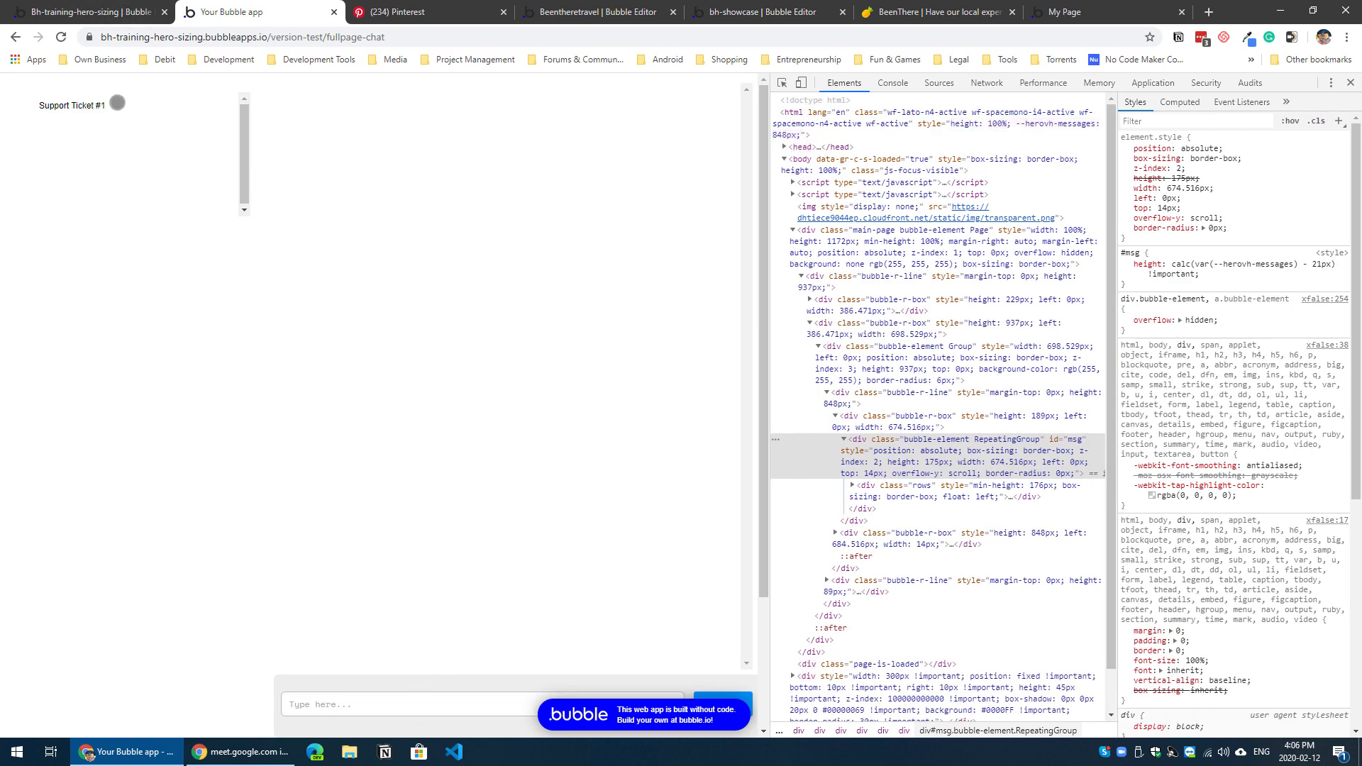
left_click(422, 704)
type("dfgdfg")
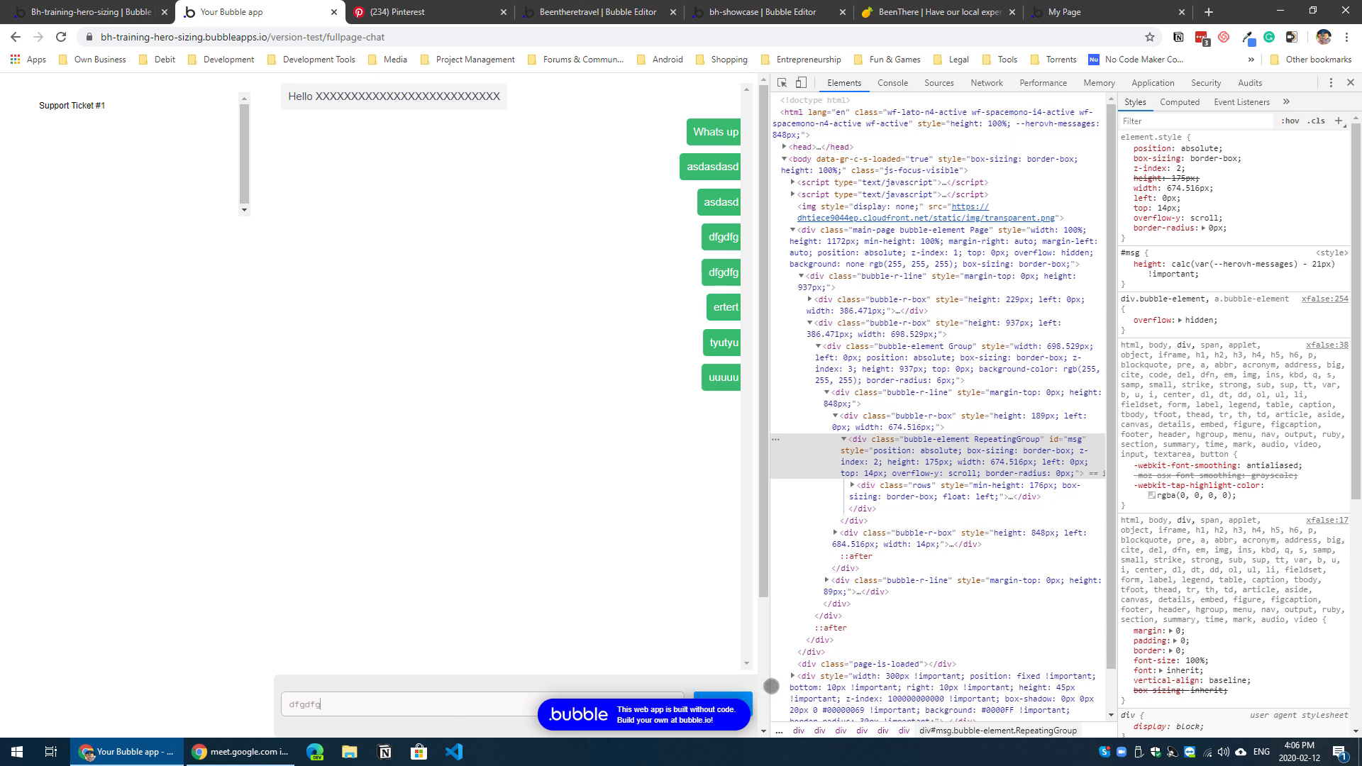
key("Return")
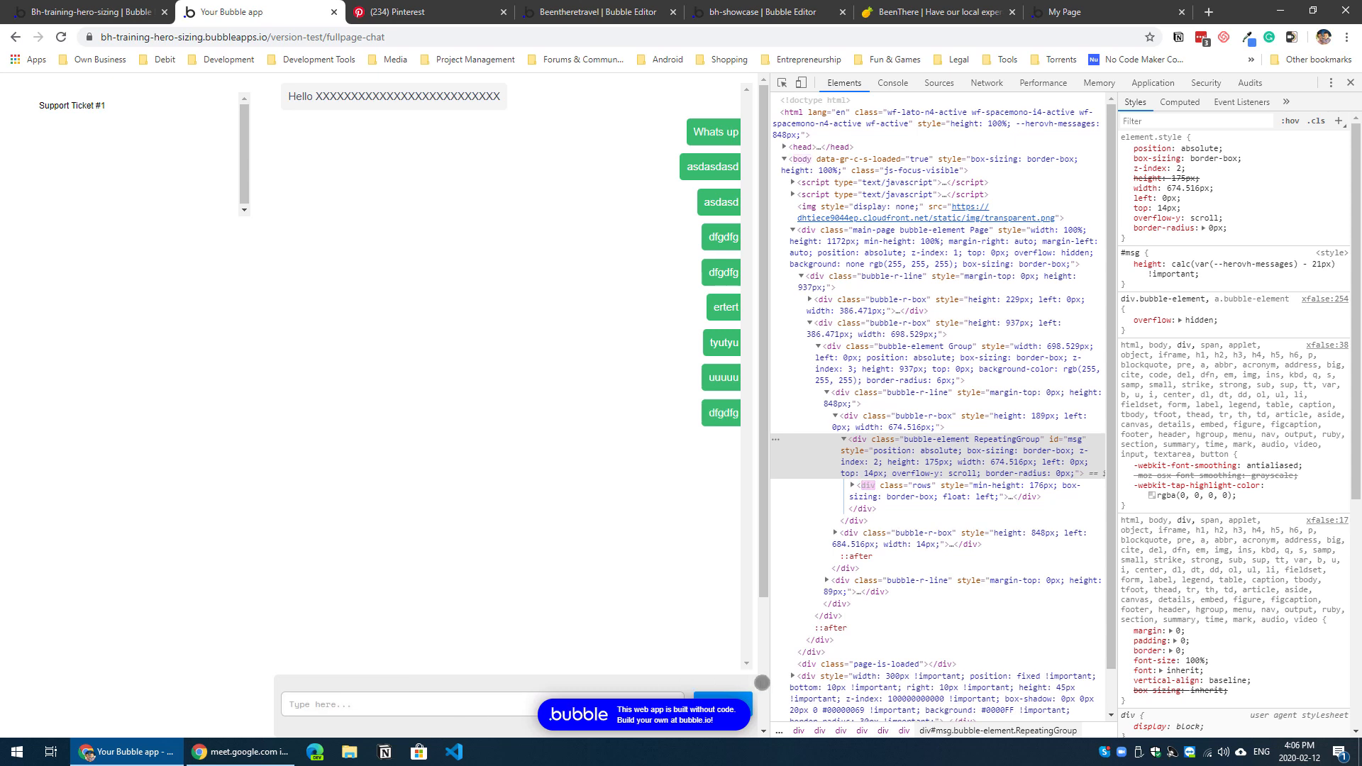
Step: Fill the messages area with more test messages, such as tryrty, yuiyu, uiyui, sdsdf, erwer and sfsdfsf
left_click(458, 703)
key("Return")
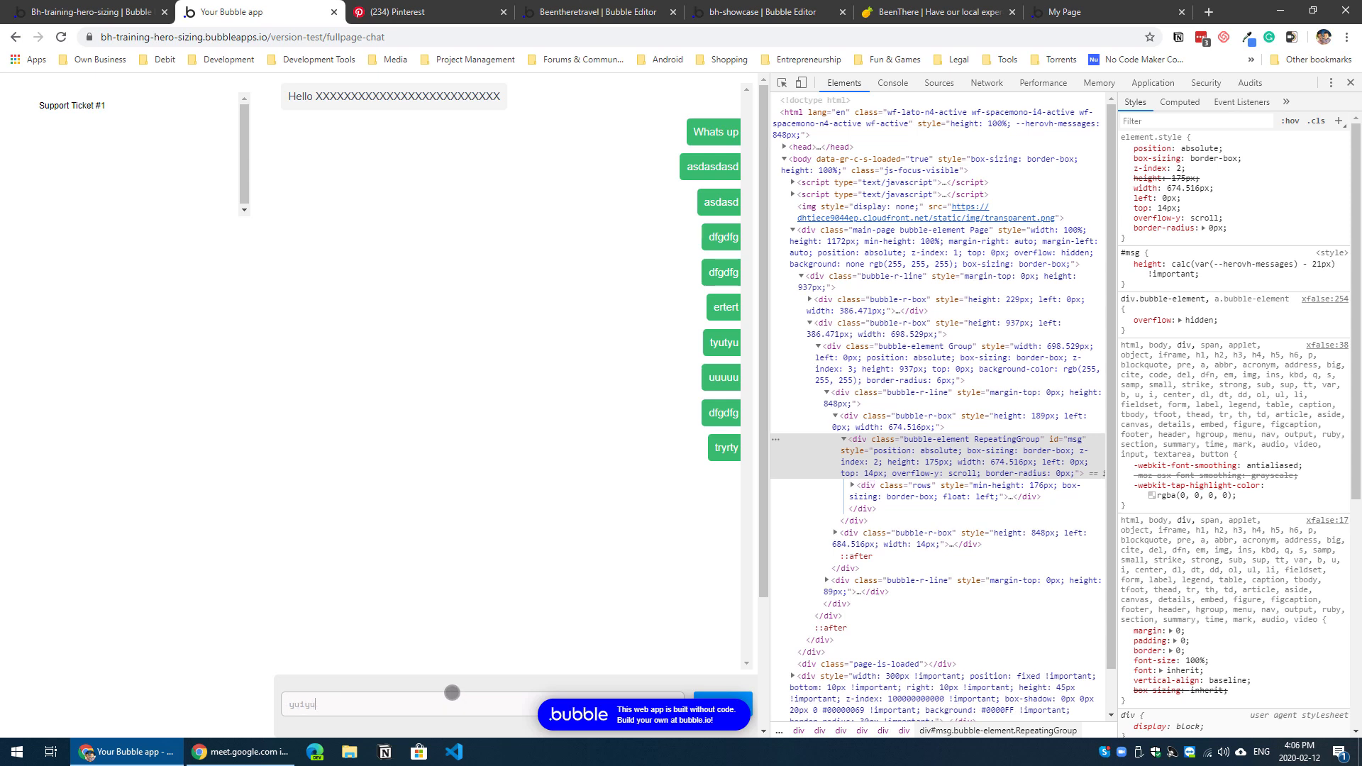
type("yuiyu")
key("Return")
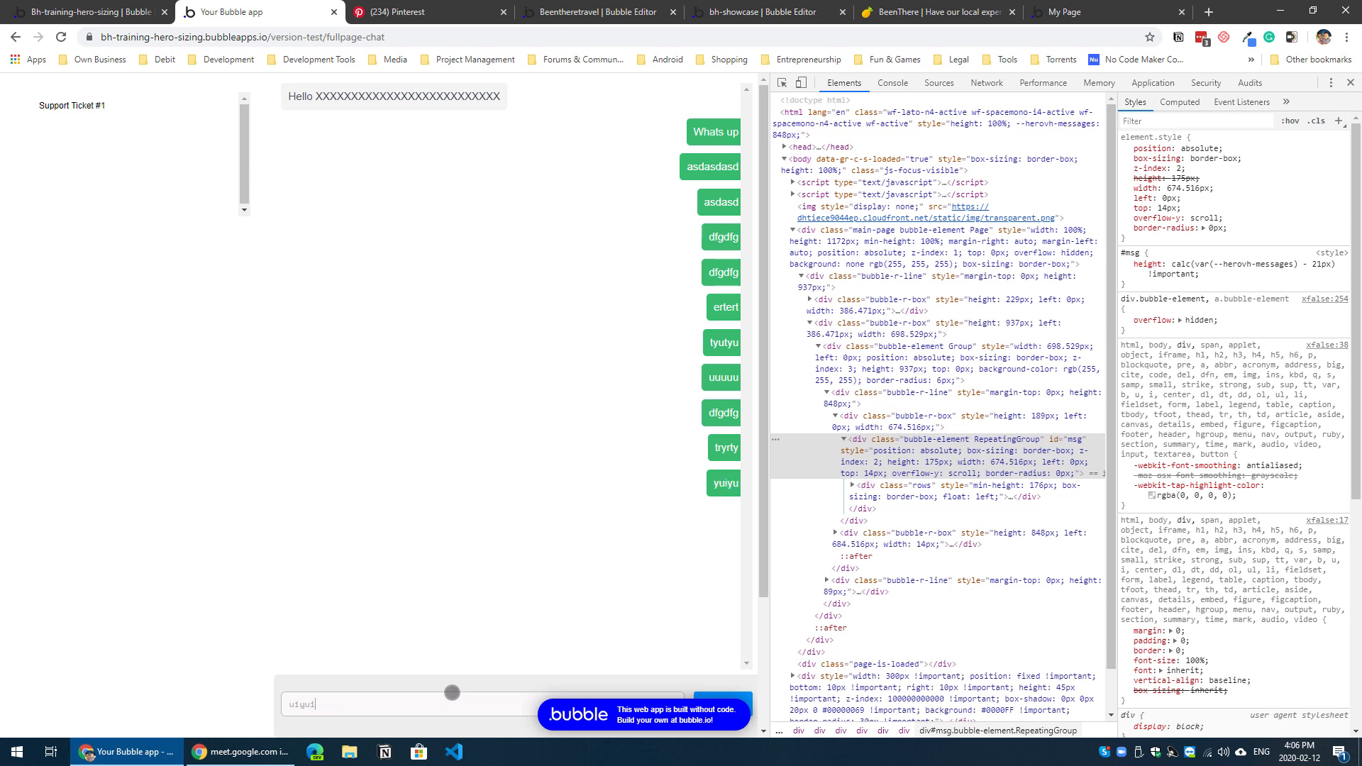
key("Return")
type("sdsdf")
key("Return")
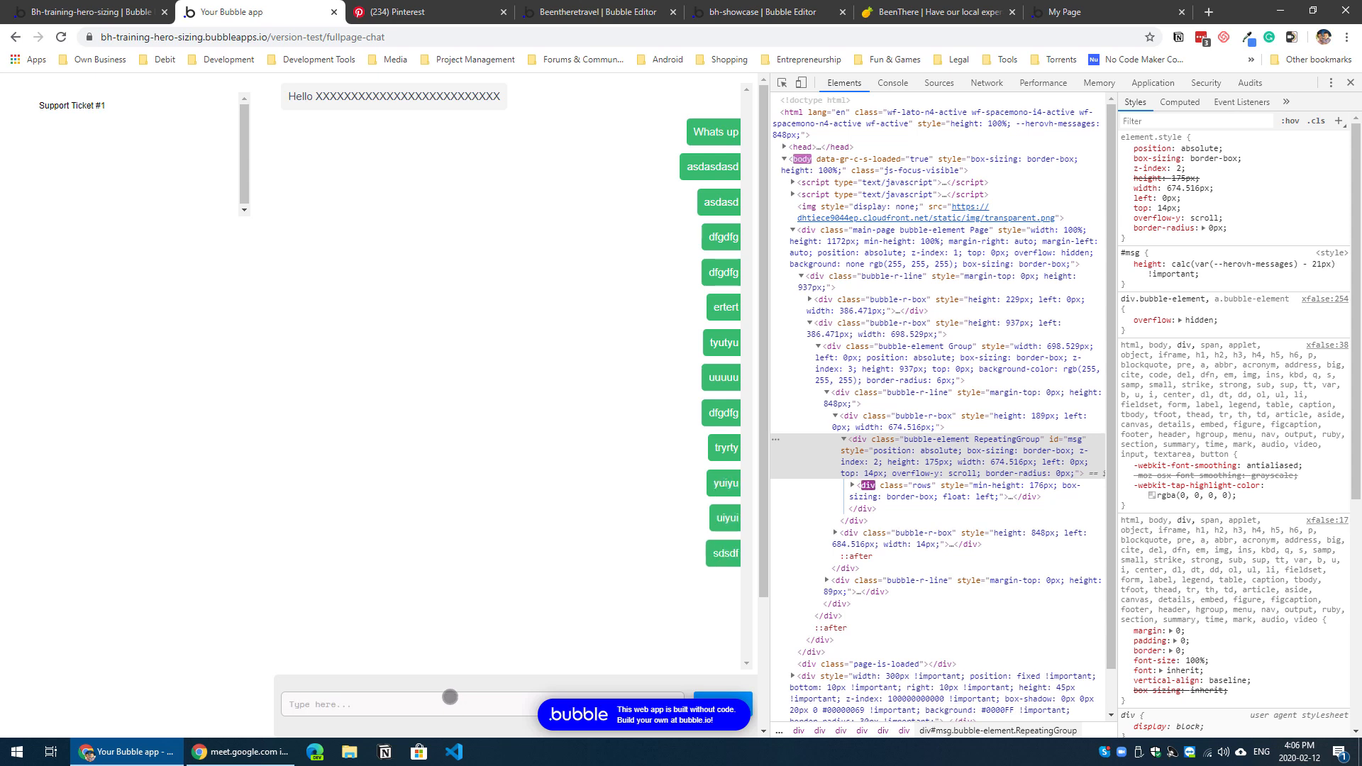
type("erwer")
key("Return")
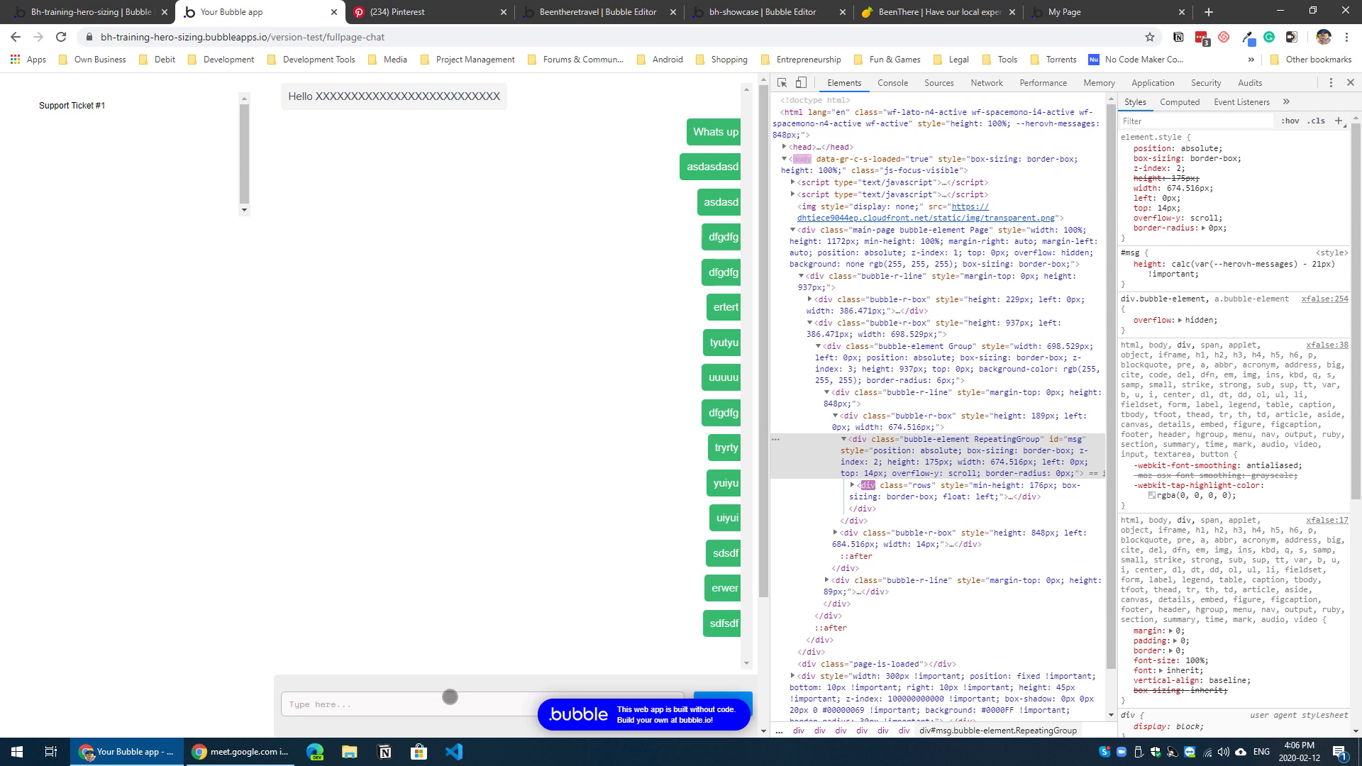
type("sfsdfsf")
key("Return")
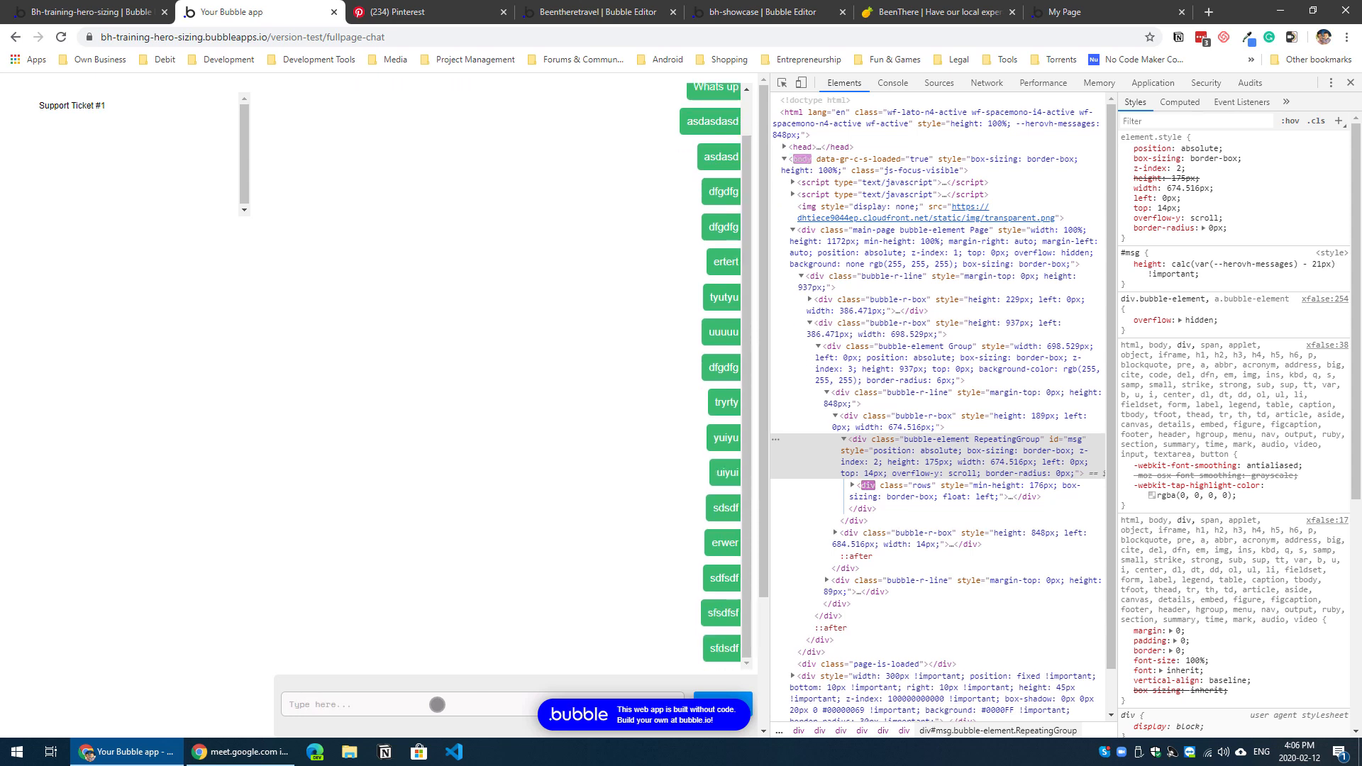
Step: Scroll through the messages, then reload the preview and check the scroll position when Support Ticket #1 opens
scroll(570, 496, "up", 1)
scroll(571, 497, "down", 1)
scroll(570, 497, "up", 1)
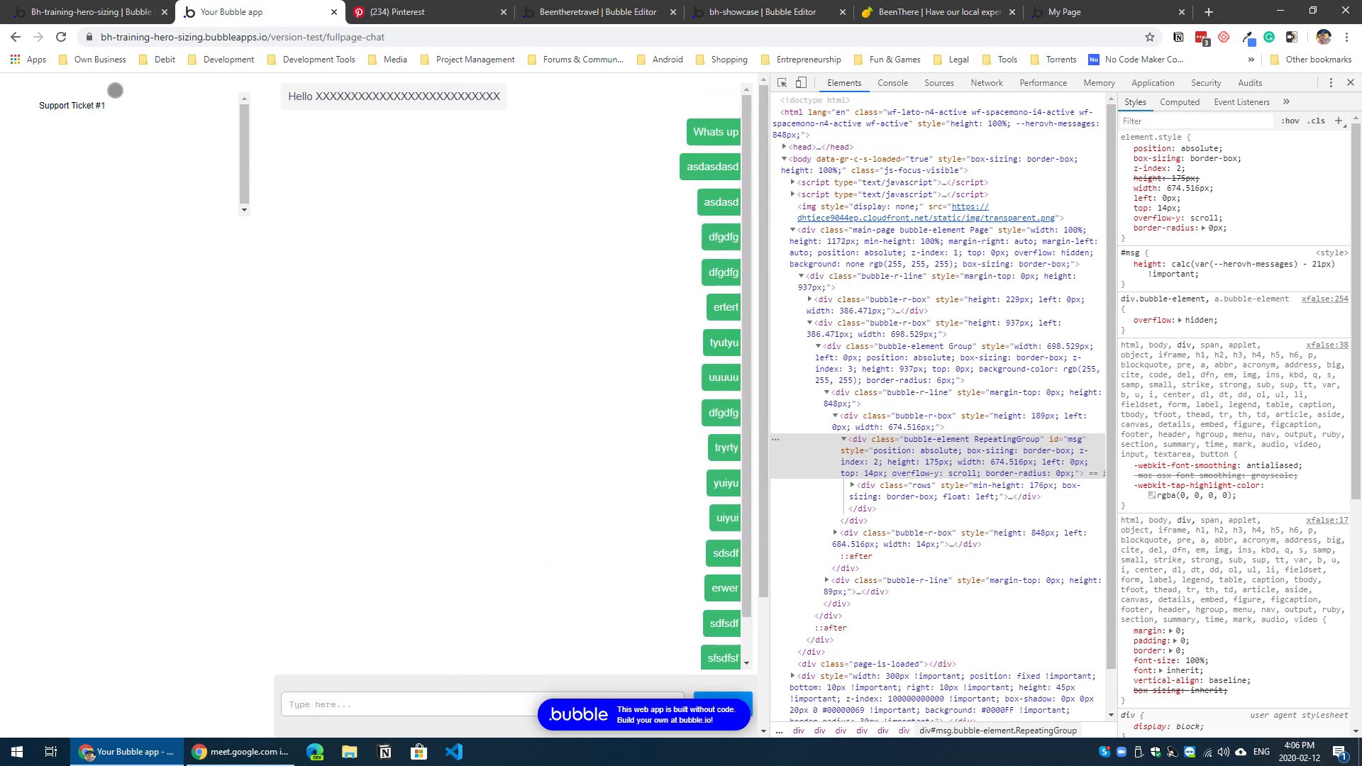
left_click(70, 39)
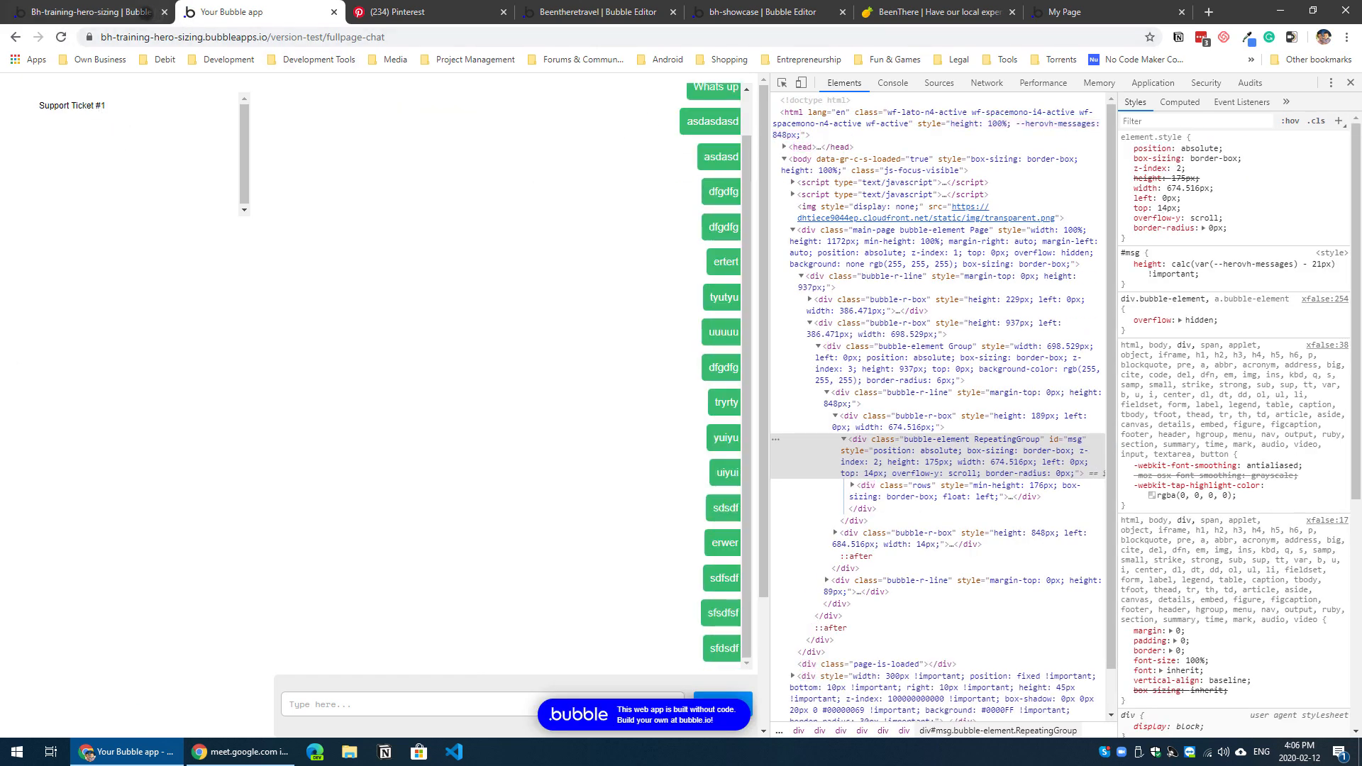
Step: In the editor's design view, nudge Group FromMe slightly left within the RepeatingGroup messages cell
key("ctrl+1")
left_click(8, 112)
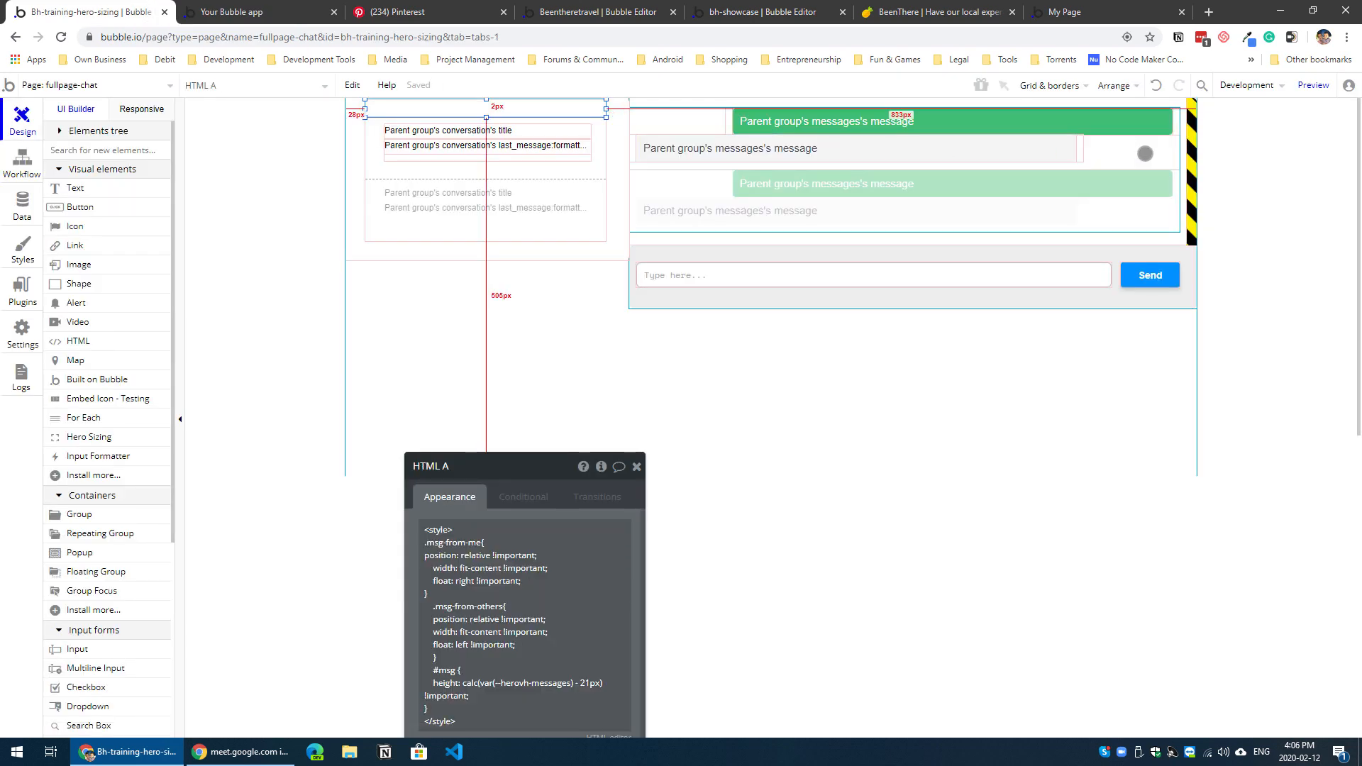
left_click(1155, 145)
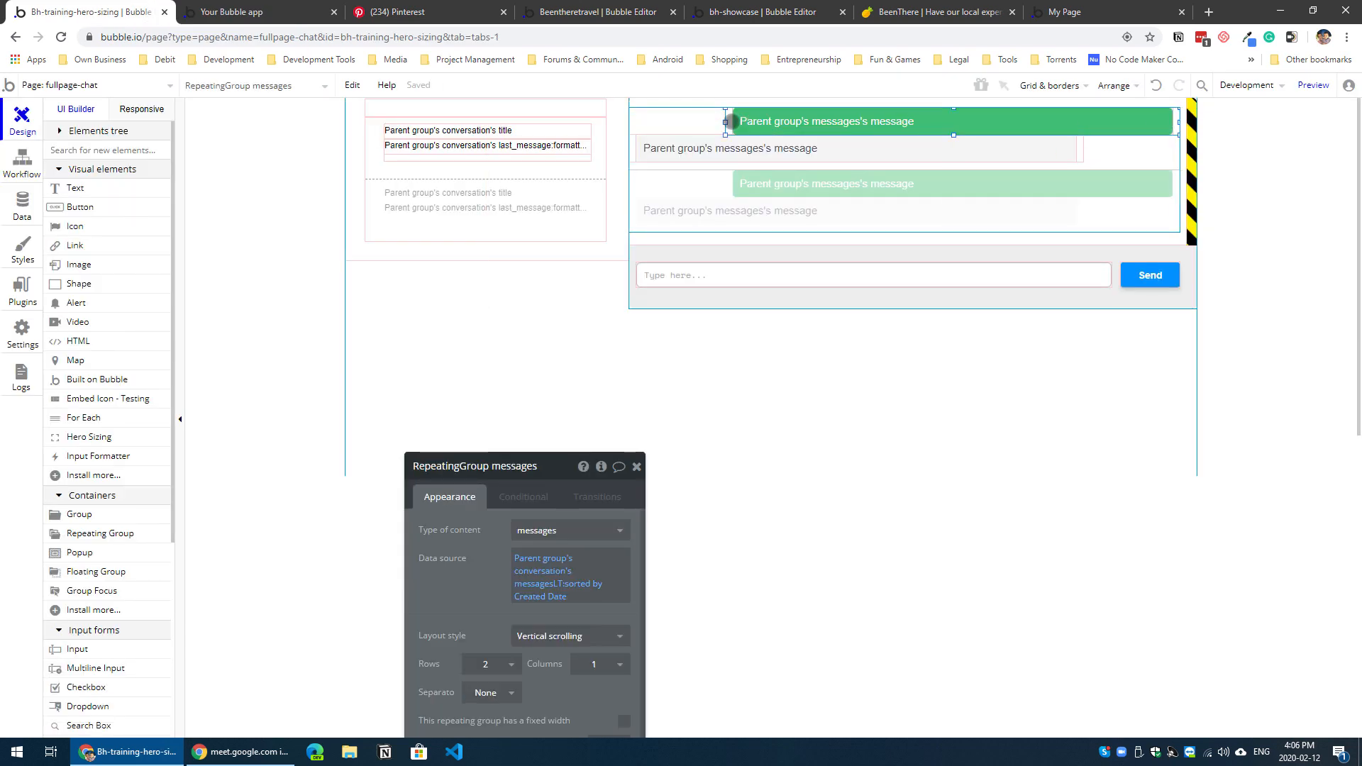
left_click(762, 134)
key("Left")
key("Left")
key("Left")
key("Left")
key("Left")
key("Left")
key("Left")
key("Left")
key("Left")
key("Left")
key("Left")
key("Left")
key("Left")
key("Left")
key("Left")
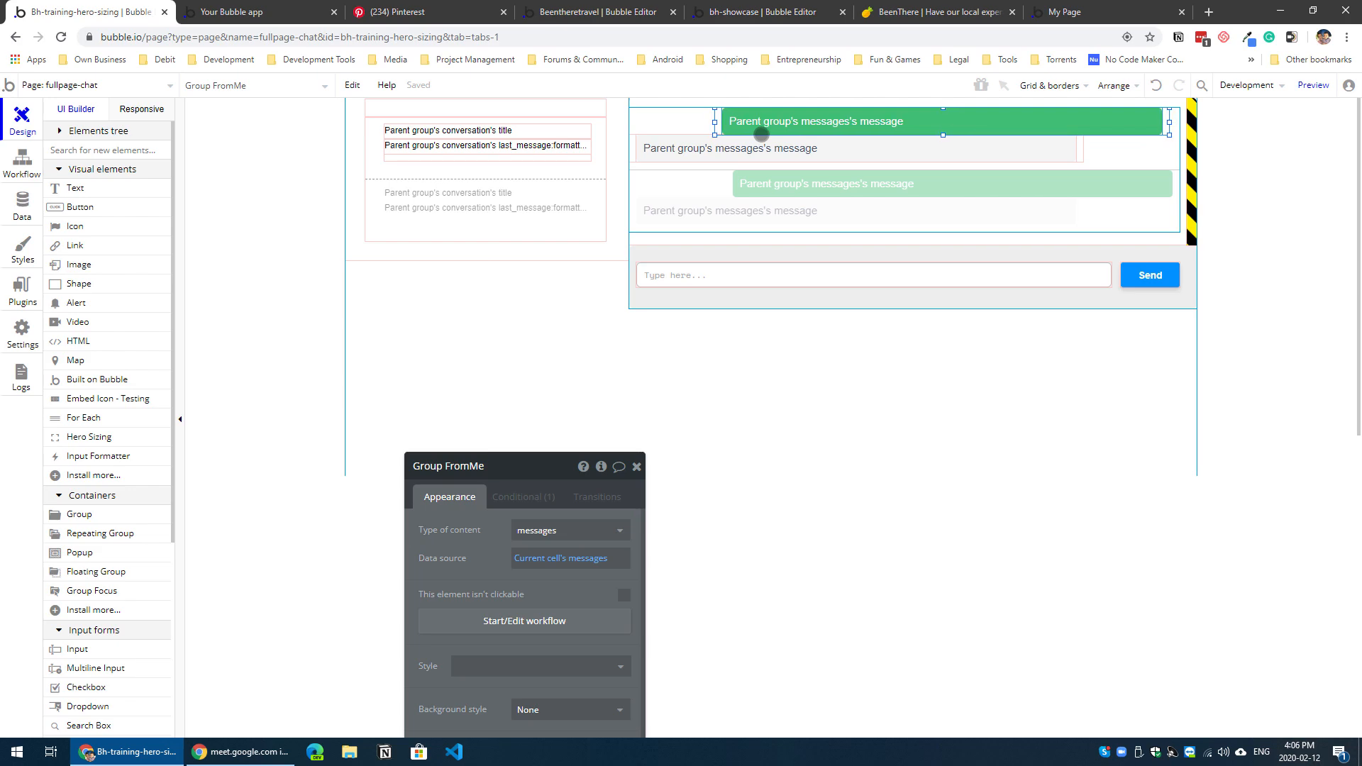
Step: Refresh the page preview and open Support Ticket #1 to check the sent bubbles' spacing from the scrollbar
key("ctrl+Tab")
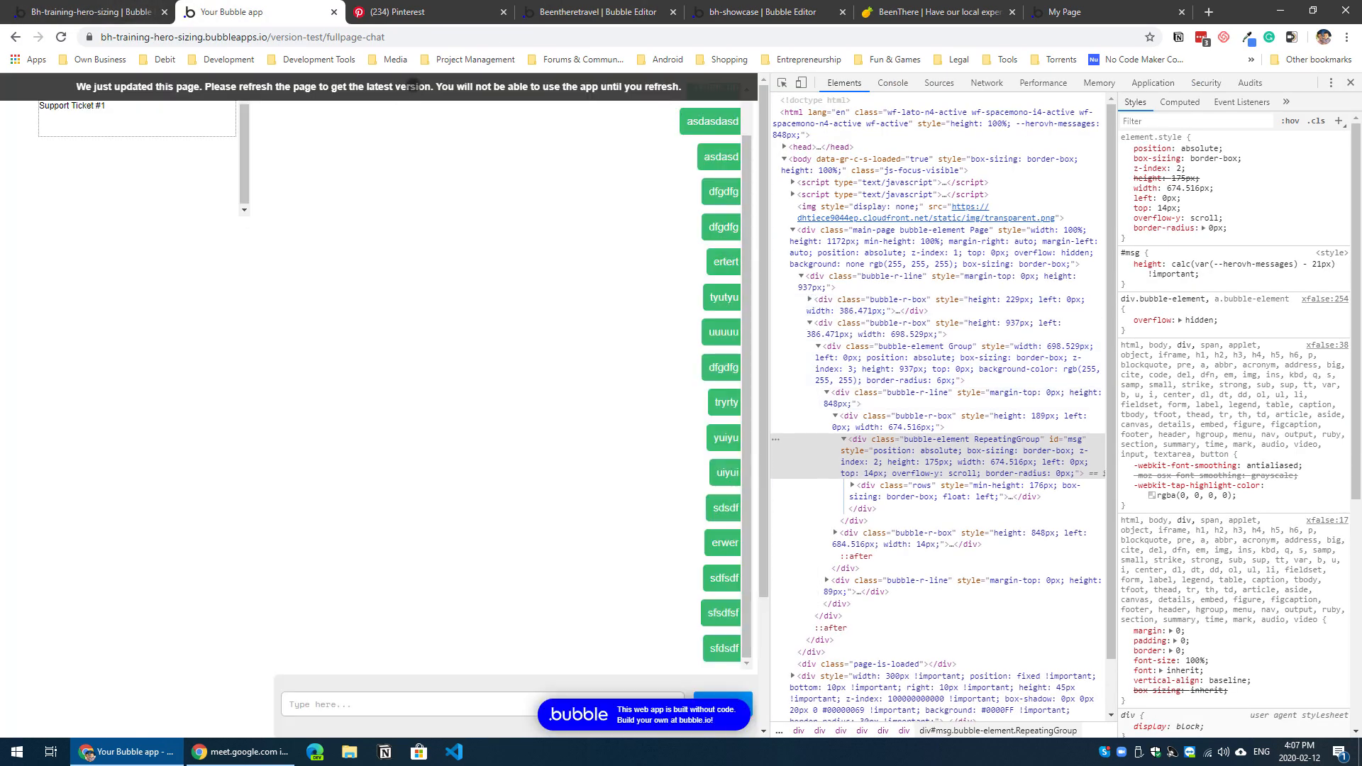
key("ctrl+r")
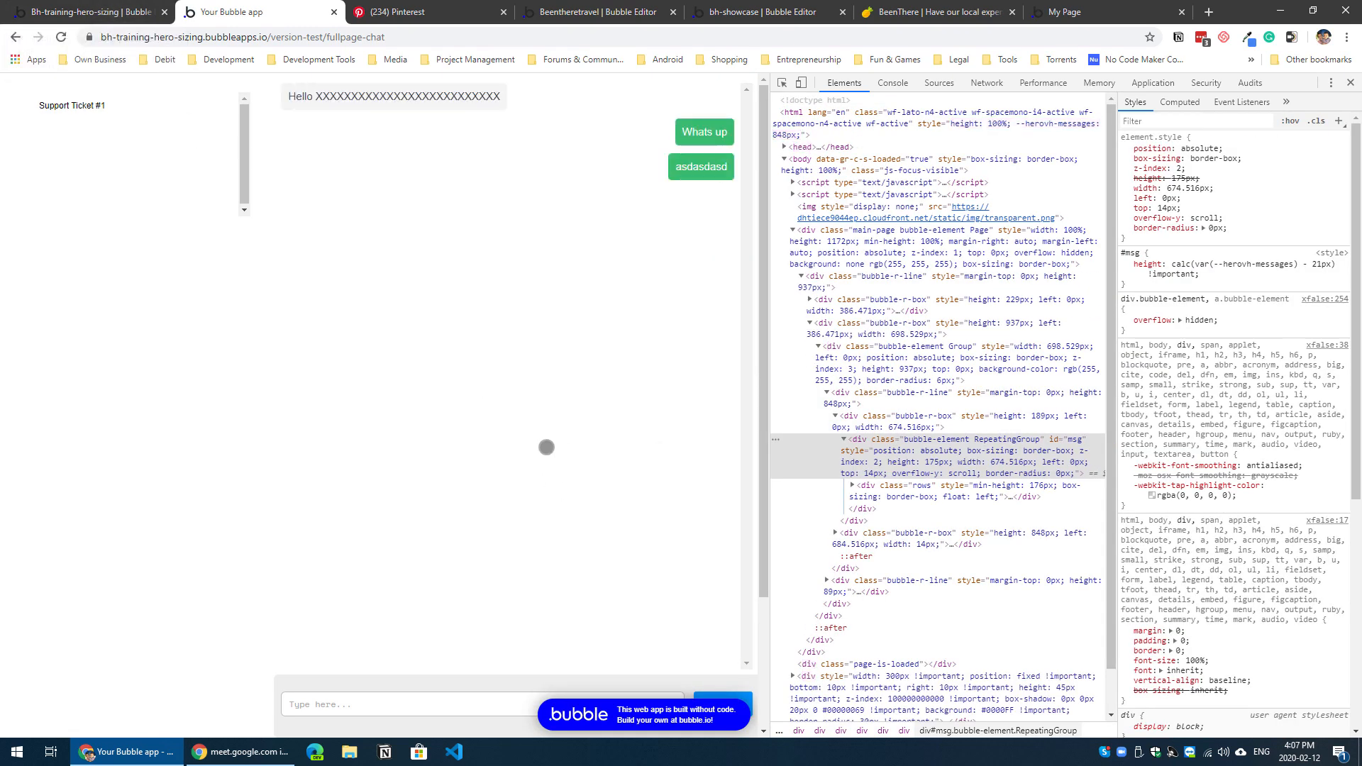
scroll(390, 196, "up", 1)
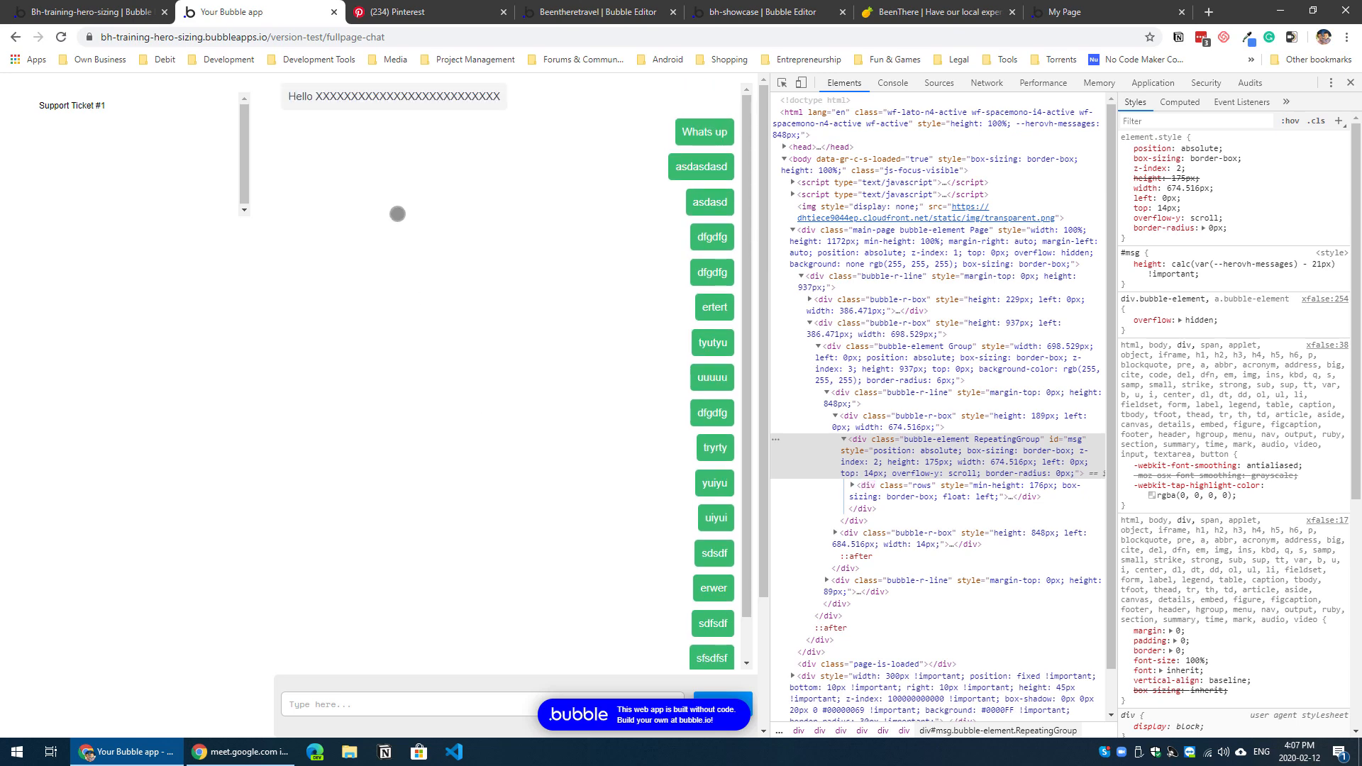
Step: In the editor's design view, nudge the HTML element and RepeatingGroup conversation together up 2 px inside Group Conversations
left_click(141, 17)
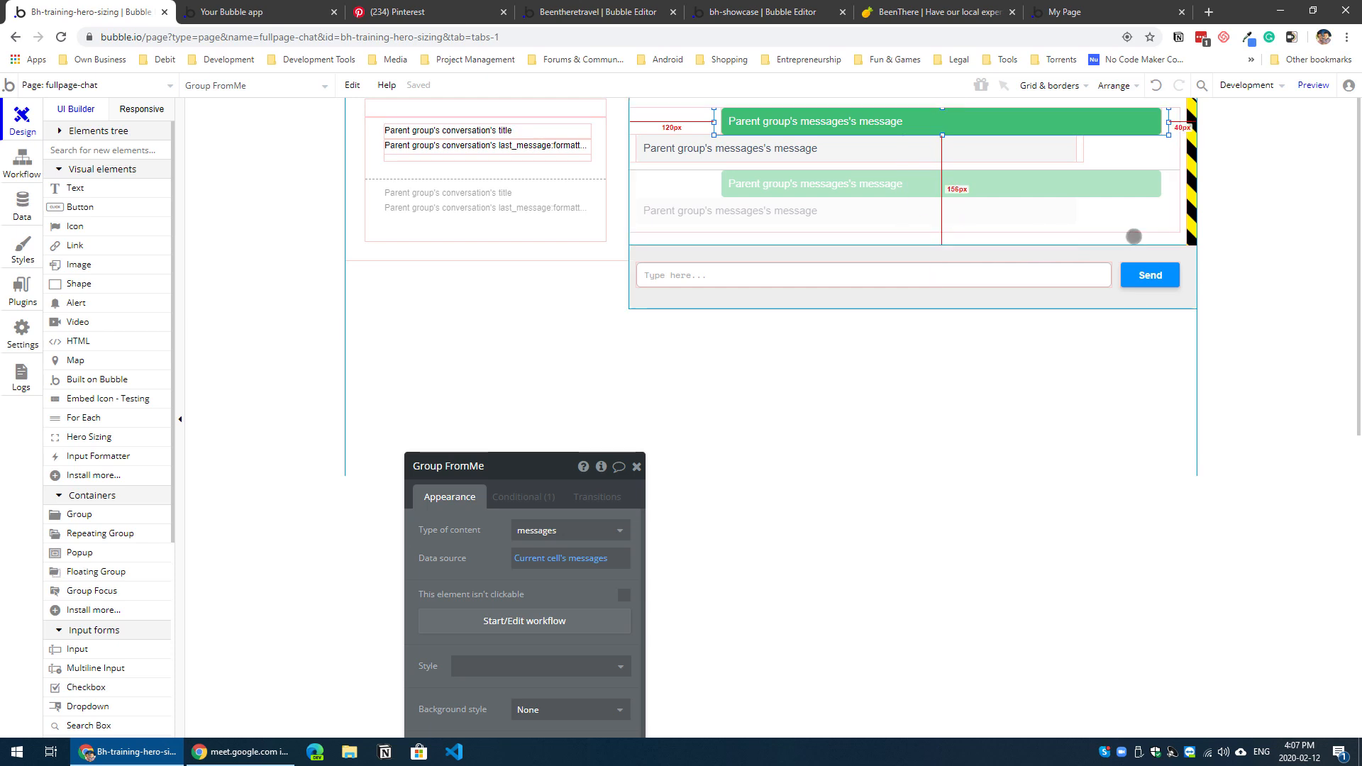
left_click(1188, 190)
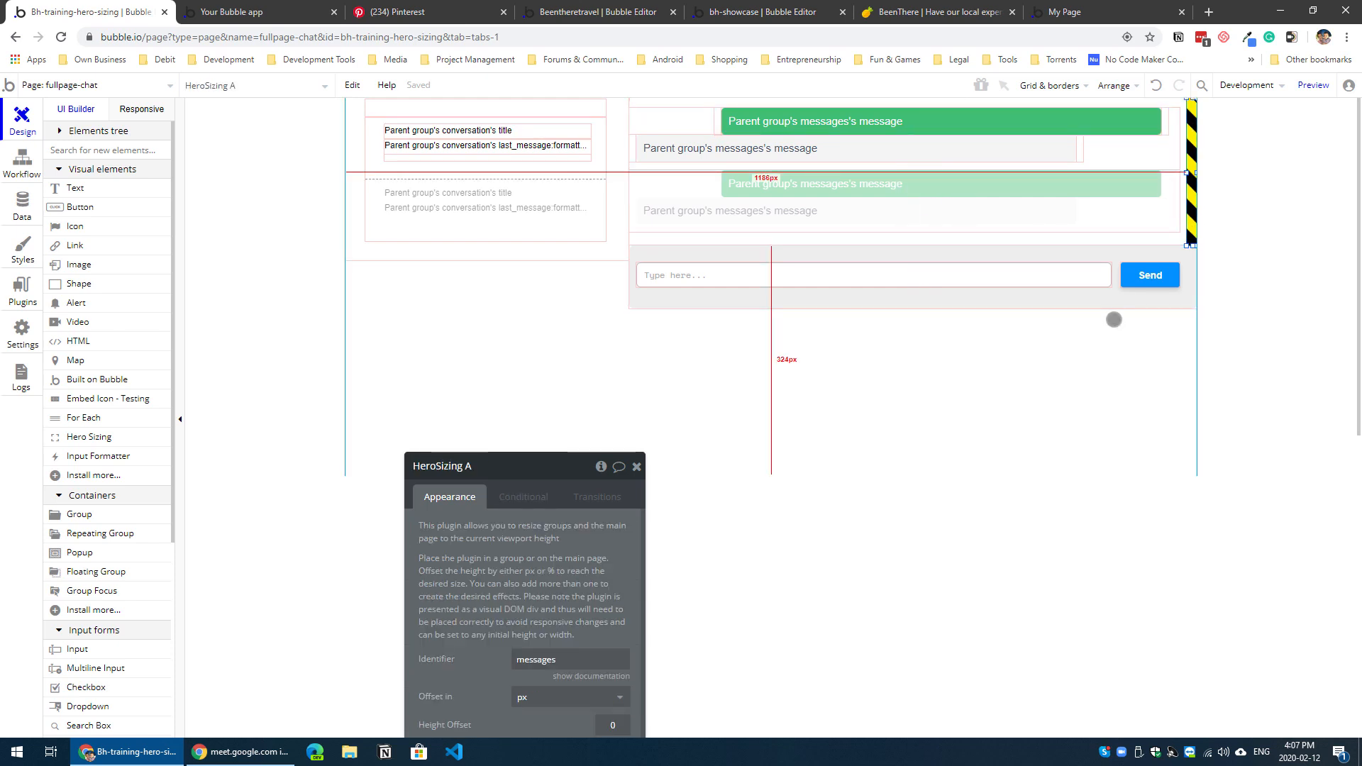
left_click(1045, 304)
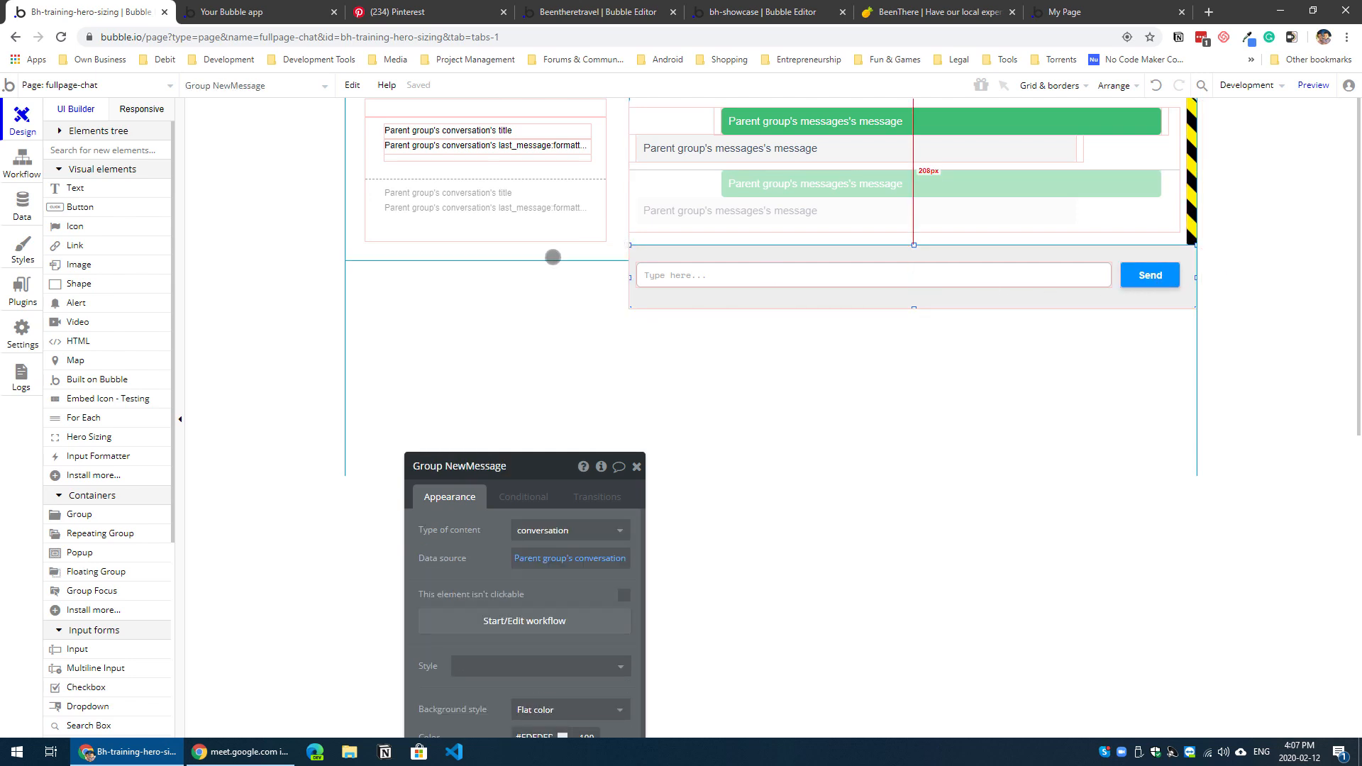
left_click(552, 257)
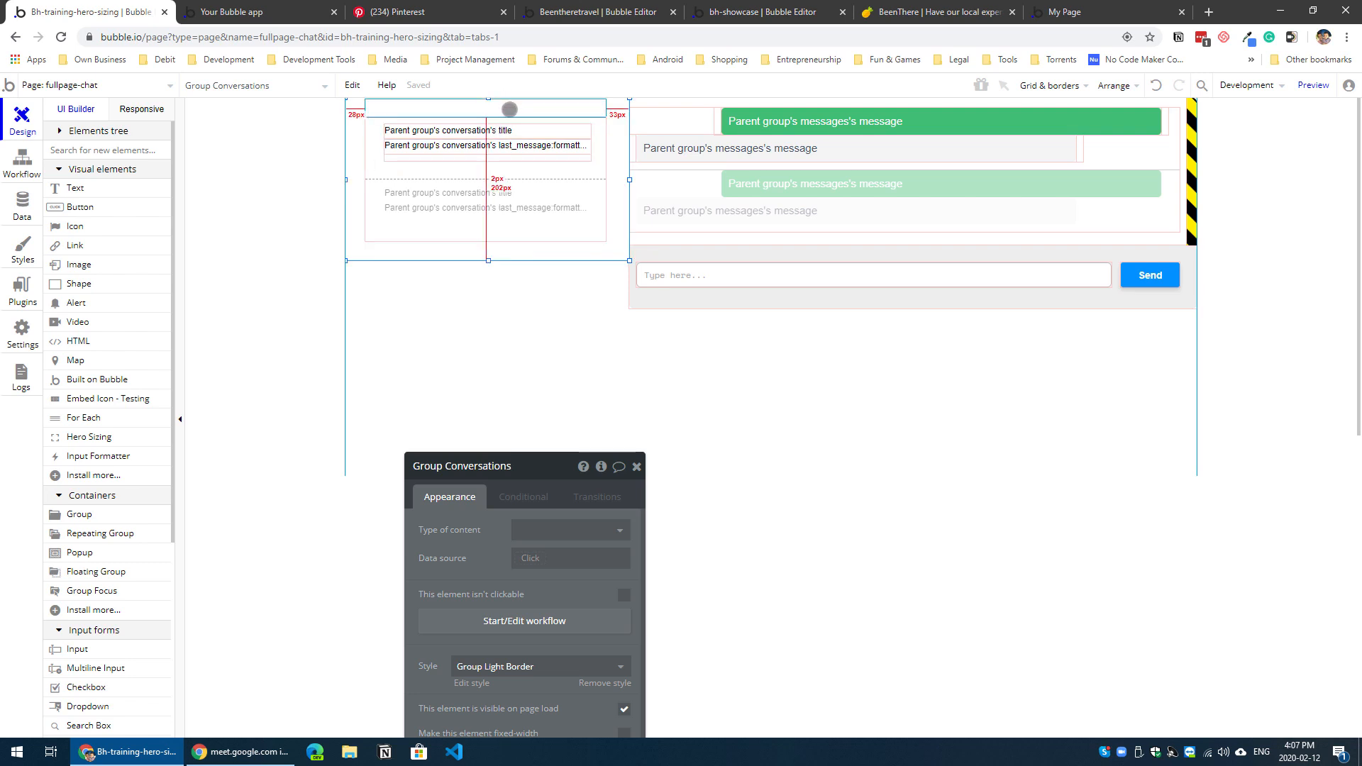
left_click(509, 109)
left_click(558, 226, "shift")
key("Up")
key("Up")
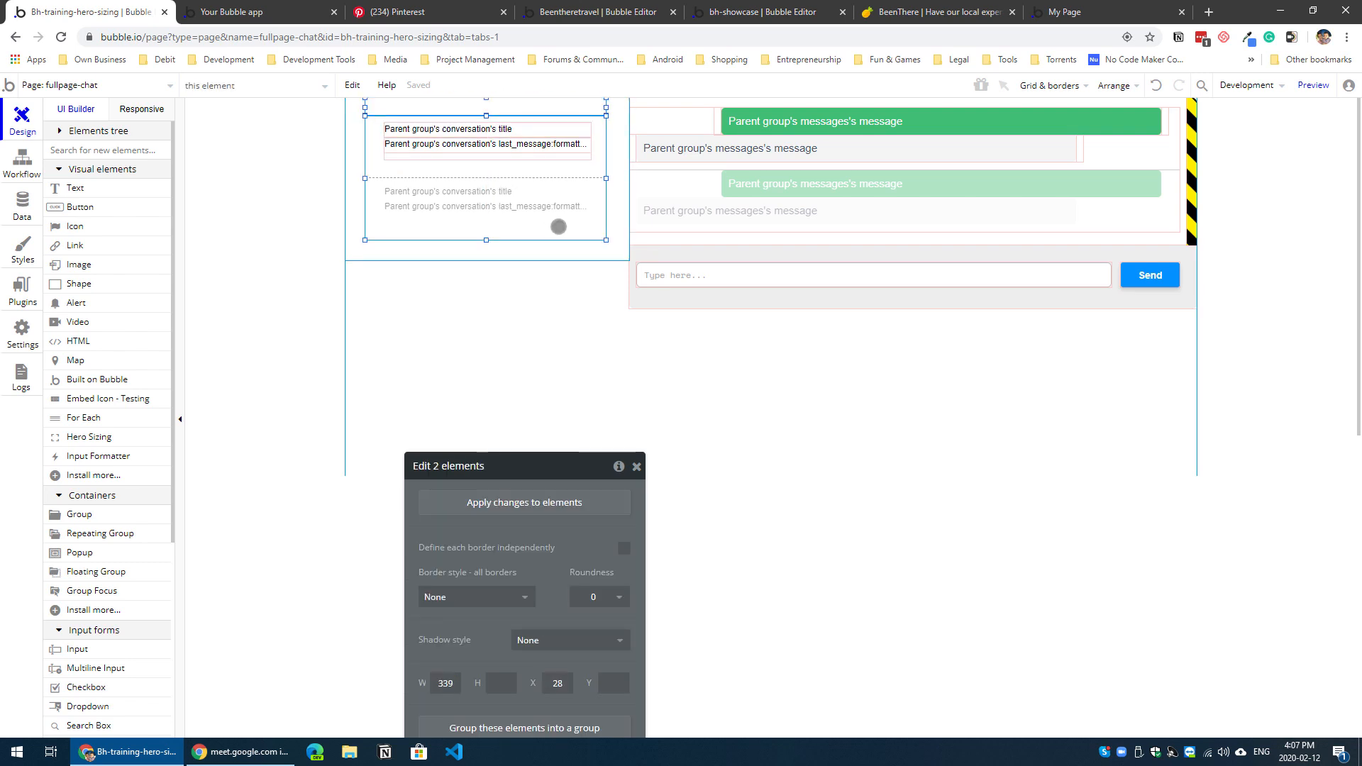
Step: Add a Hero Sizing element along the inner edge of Group Conversations, beside the list, stretched to the group's full height
left_click(508, 304)
scroll(109, 617, "down", 3)
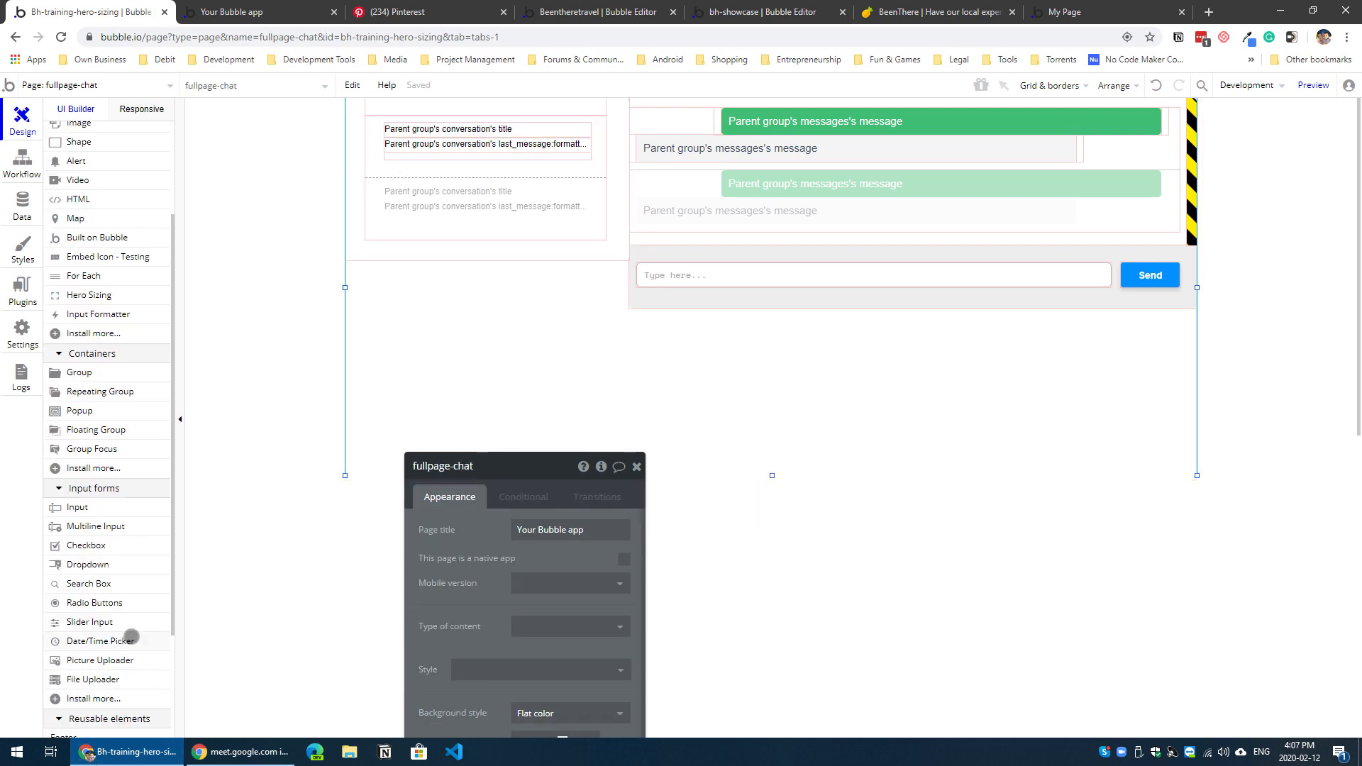
scroll(128, 624, "up", 3)
left_click(114, 437)
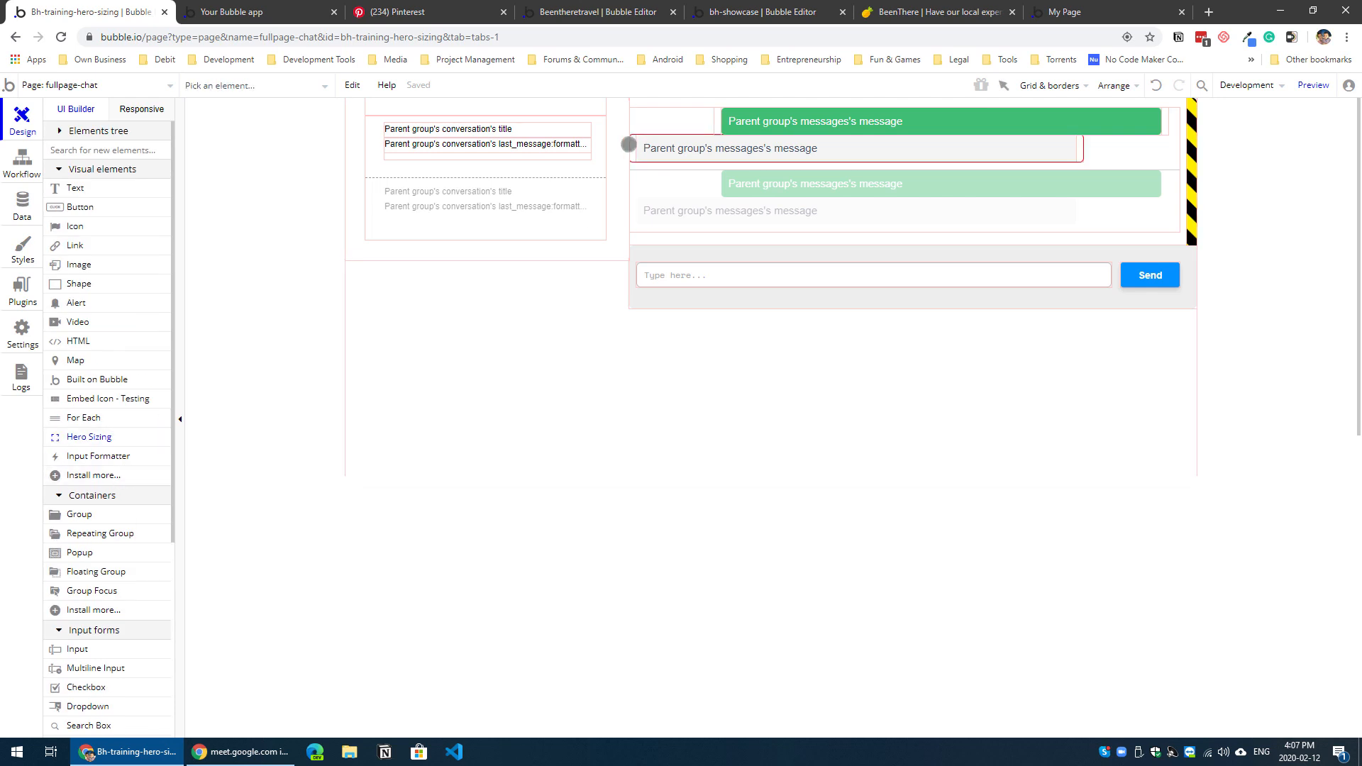
left_click_drag(628, 145, 610, 116)
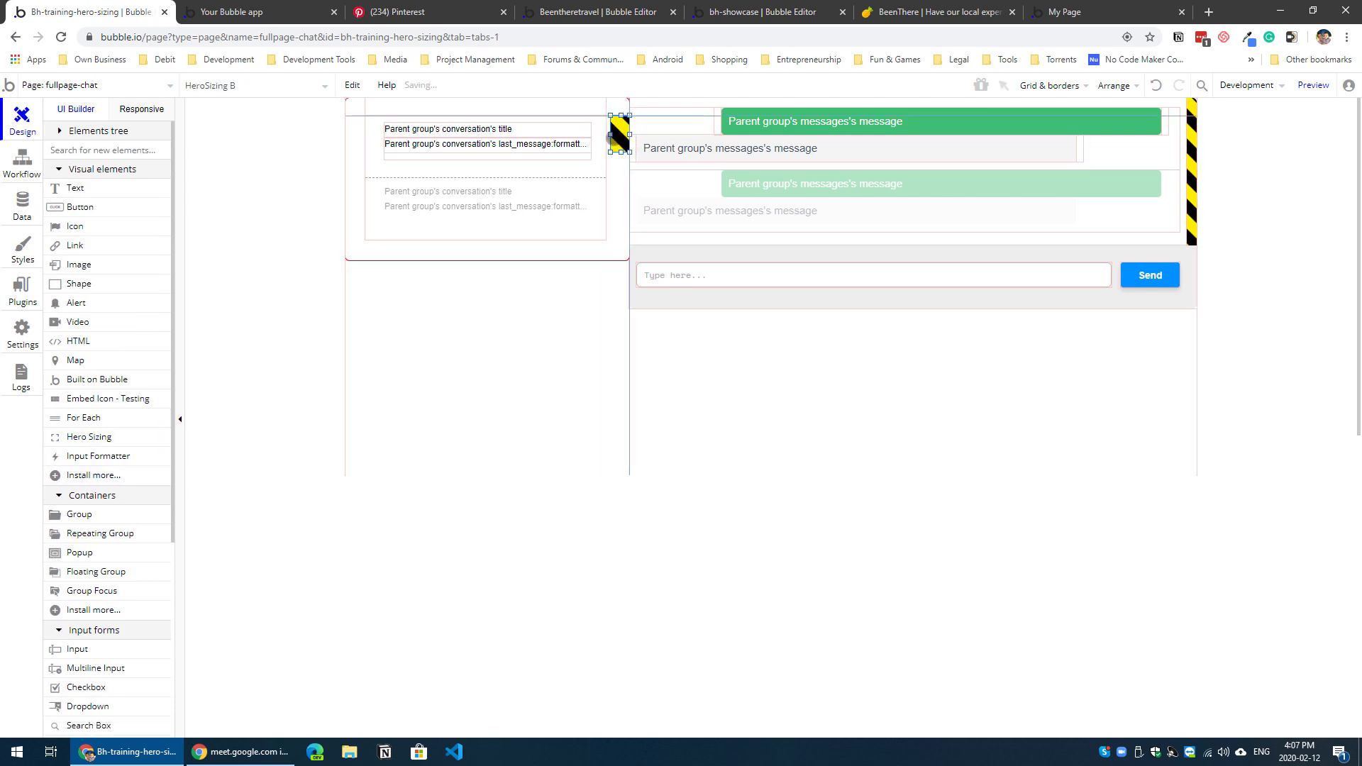
left_click_drag(621, 115, 623, 73)
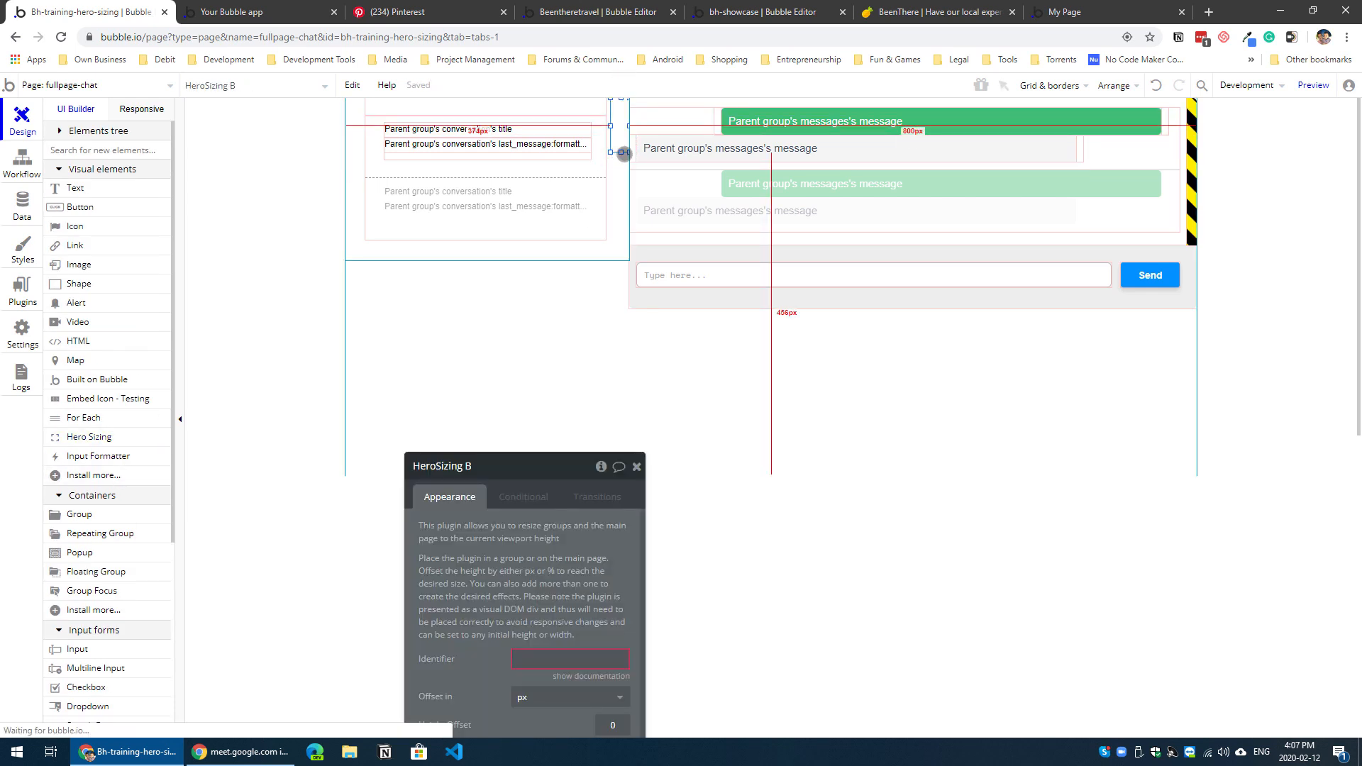
left_click_drag(624, 152, 622, 260)
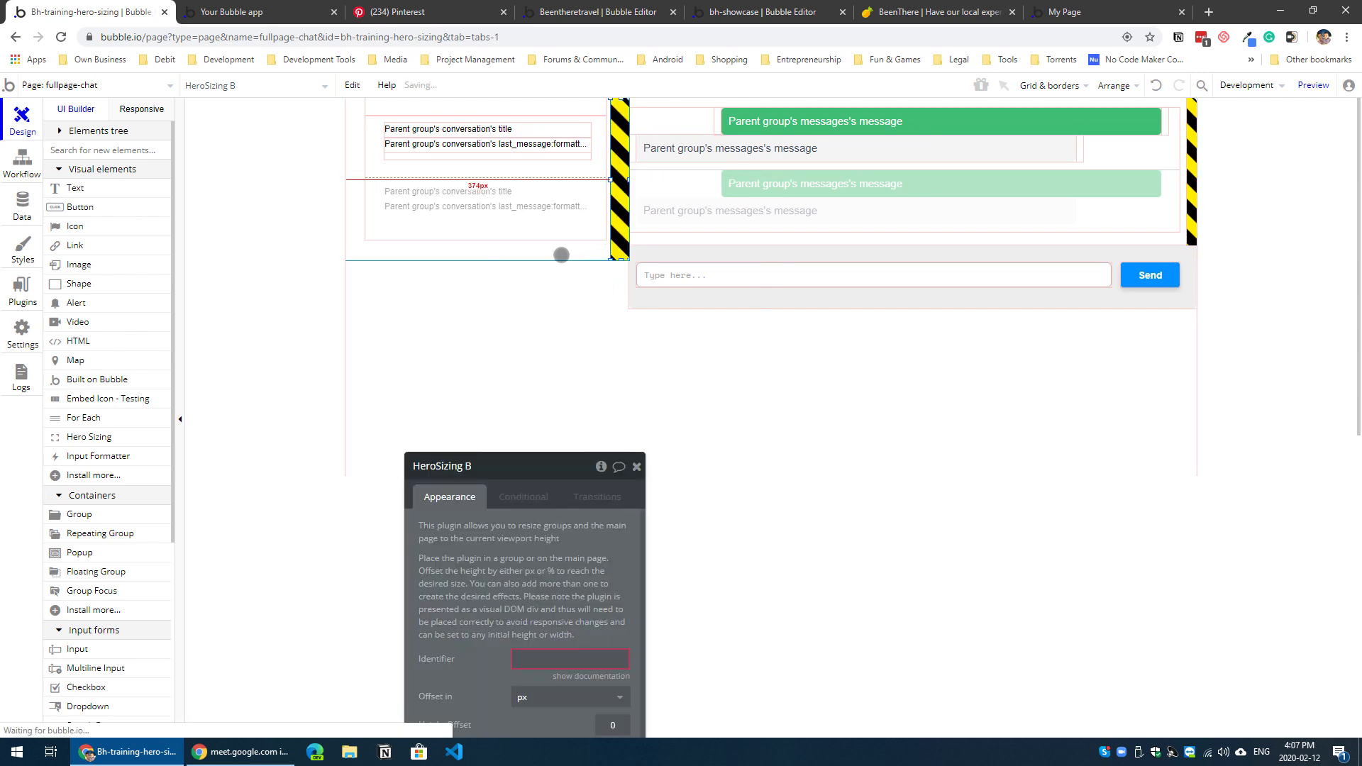
Step: Extend Group Conversations down to align with the base of Group NewMessage, and stretch RepeatingGroup conversation to the same edge, about 272 px high
left_click(513, 261)
left_click_drag(487, 261, 488, 309)
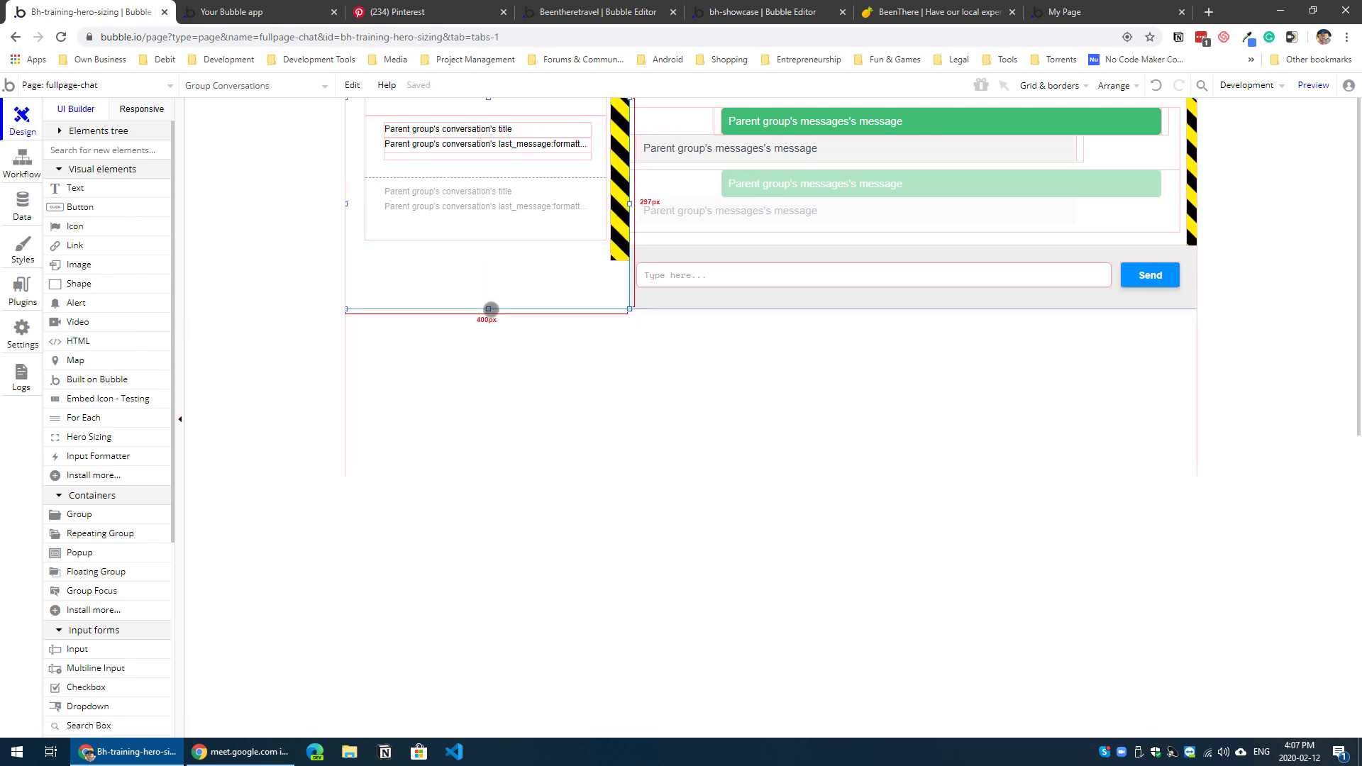
left_click(519, 228)
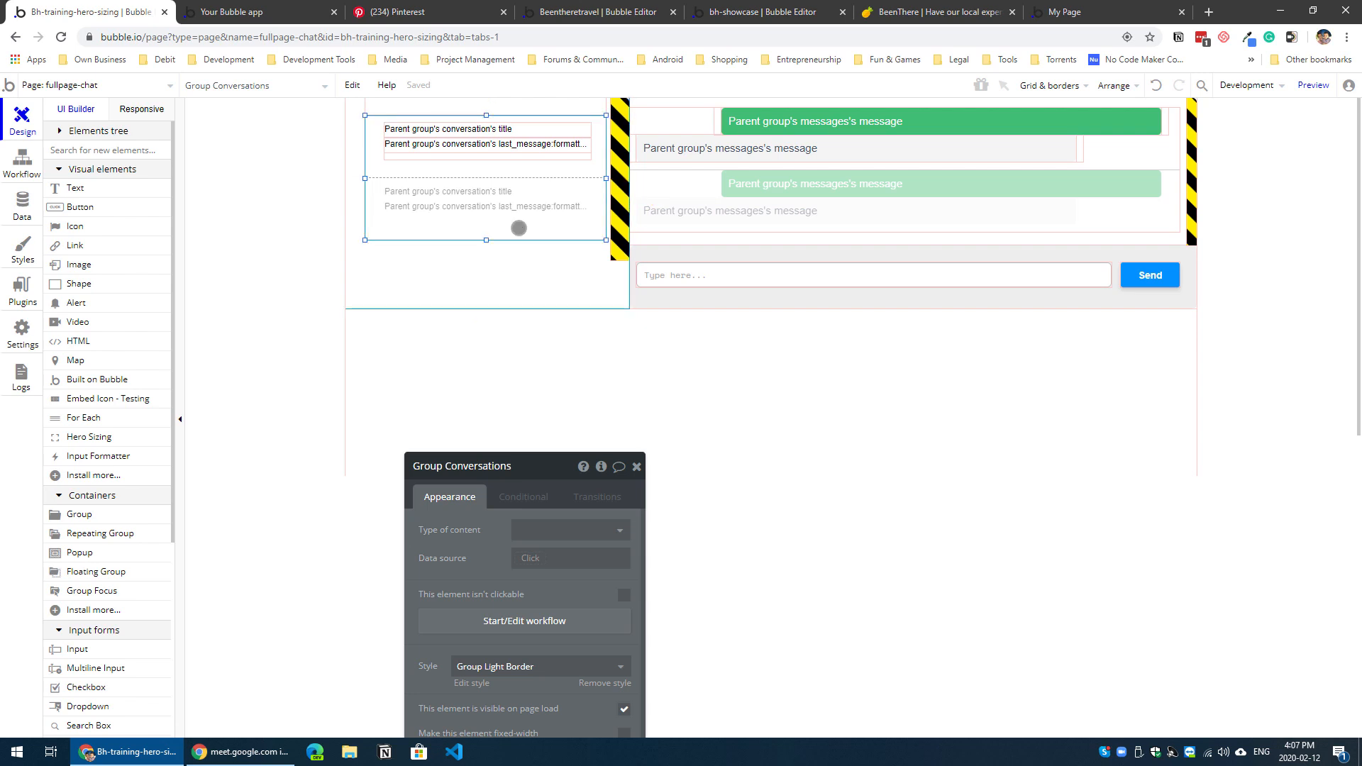
left_click_drag(486, 240, 486, 309)
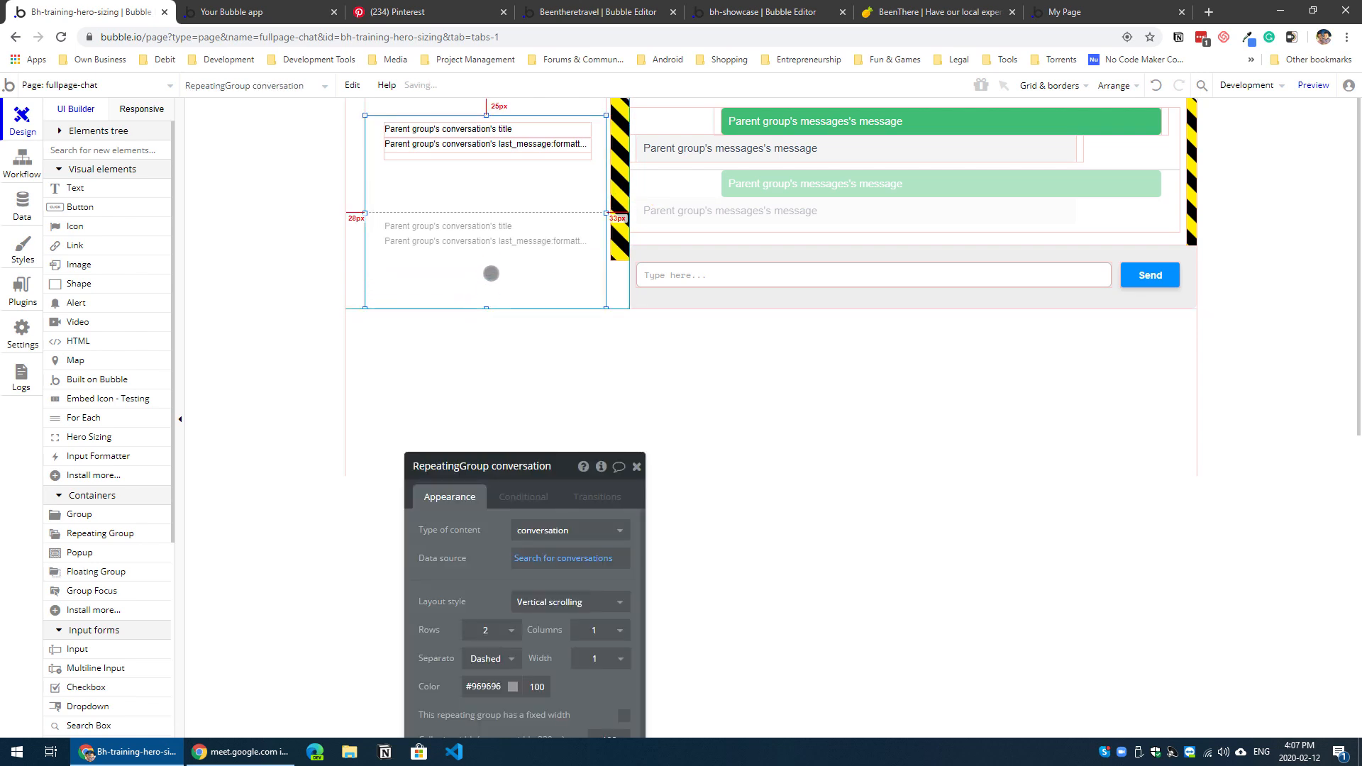
Step: Set RepeatingGroup conversation to 4 rows and give all its borders a Solid style
left_click_drag(502, 641, 954, 395)
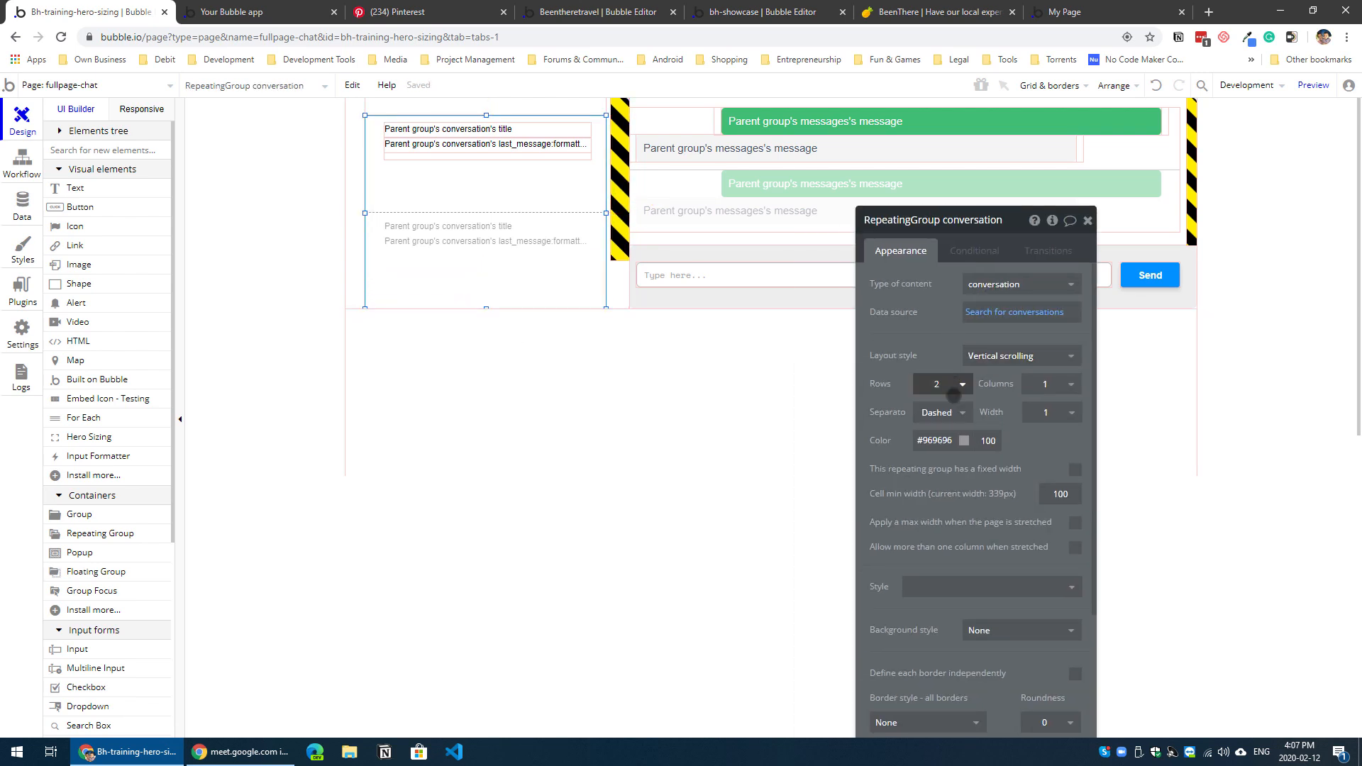
left_click(951, 389)
left_click(940, 430)
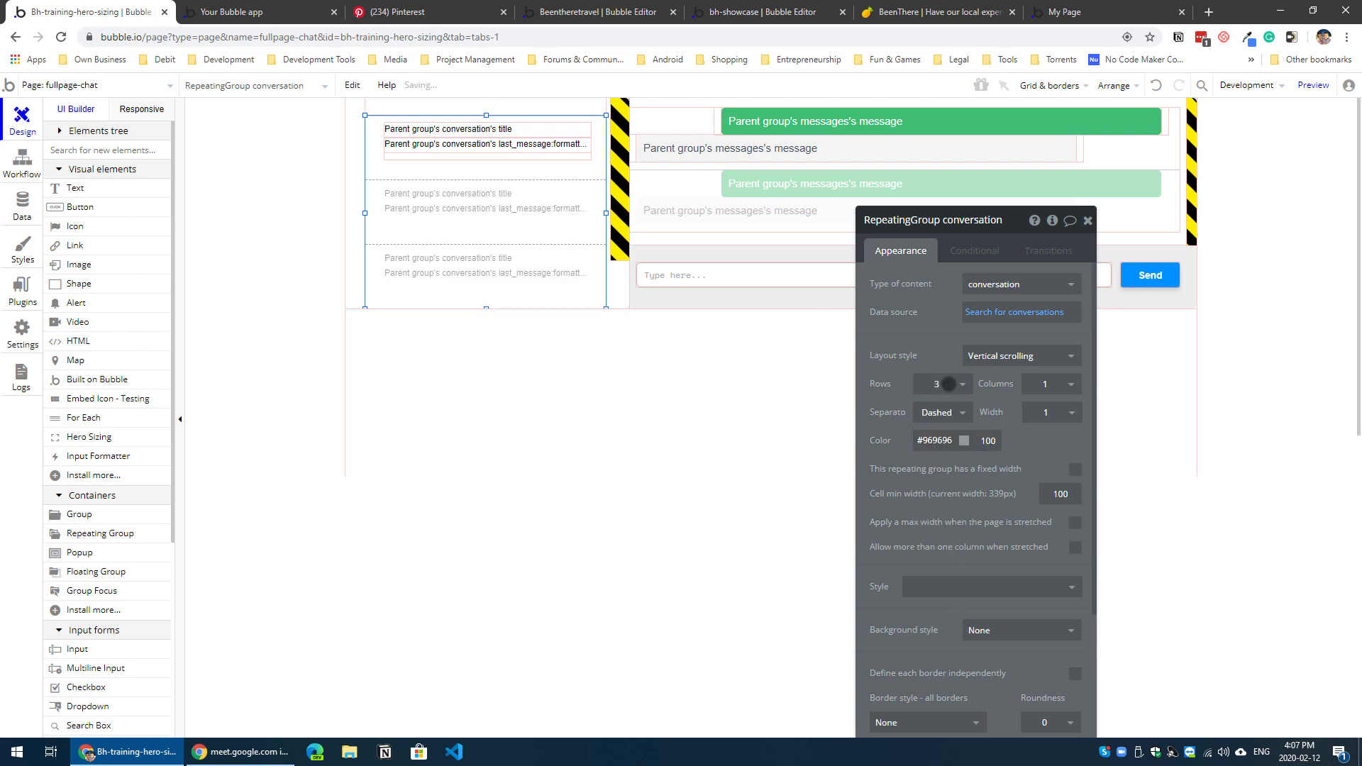
left_click(948, 384)
left_click(935, 479)
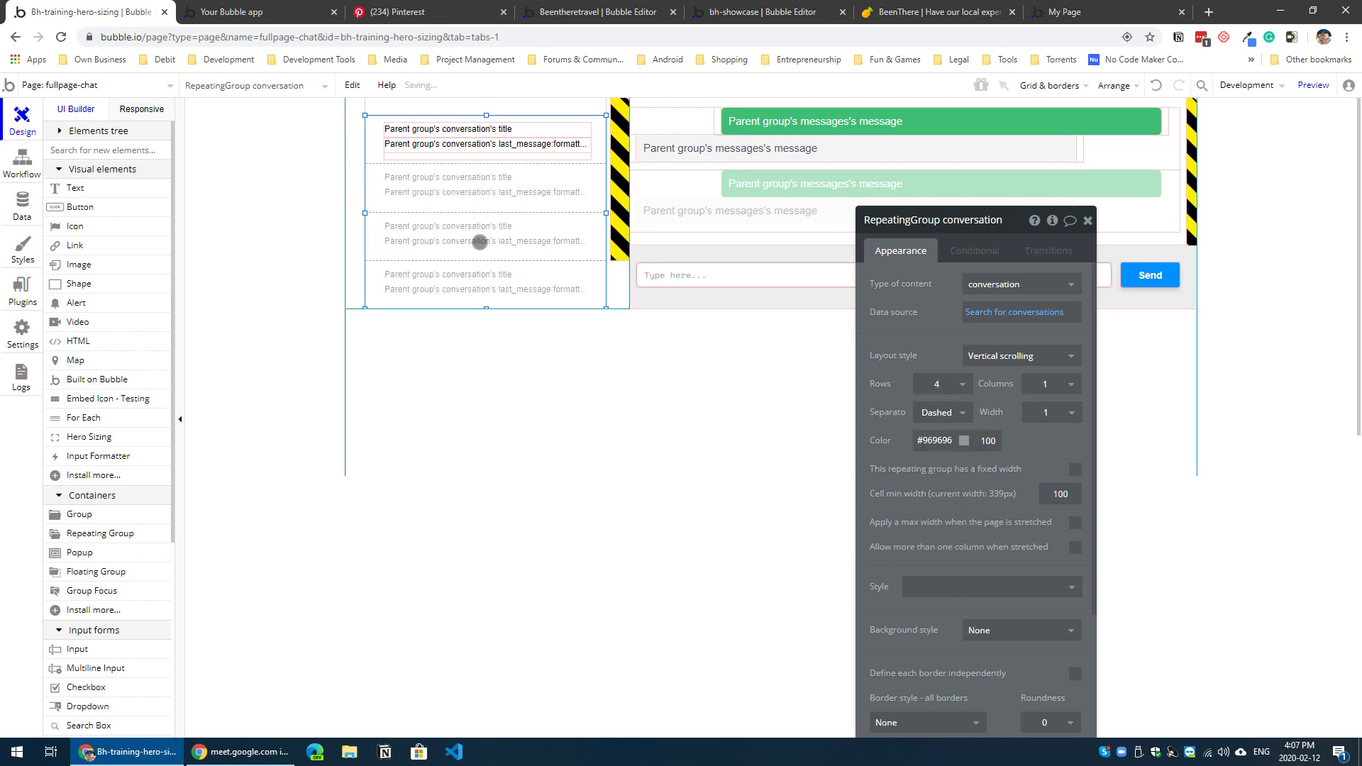
scroll(922, 550, "down", 4)
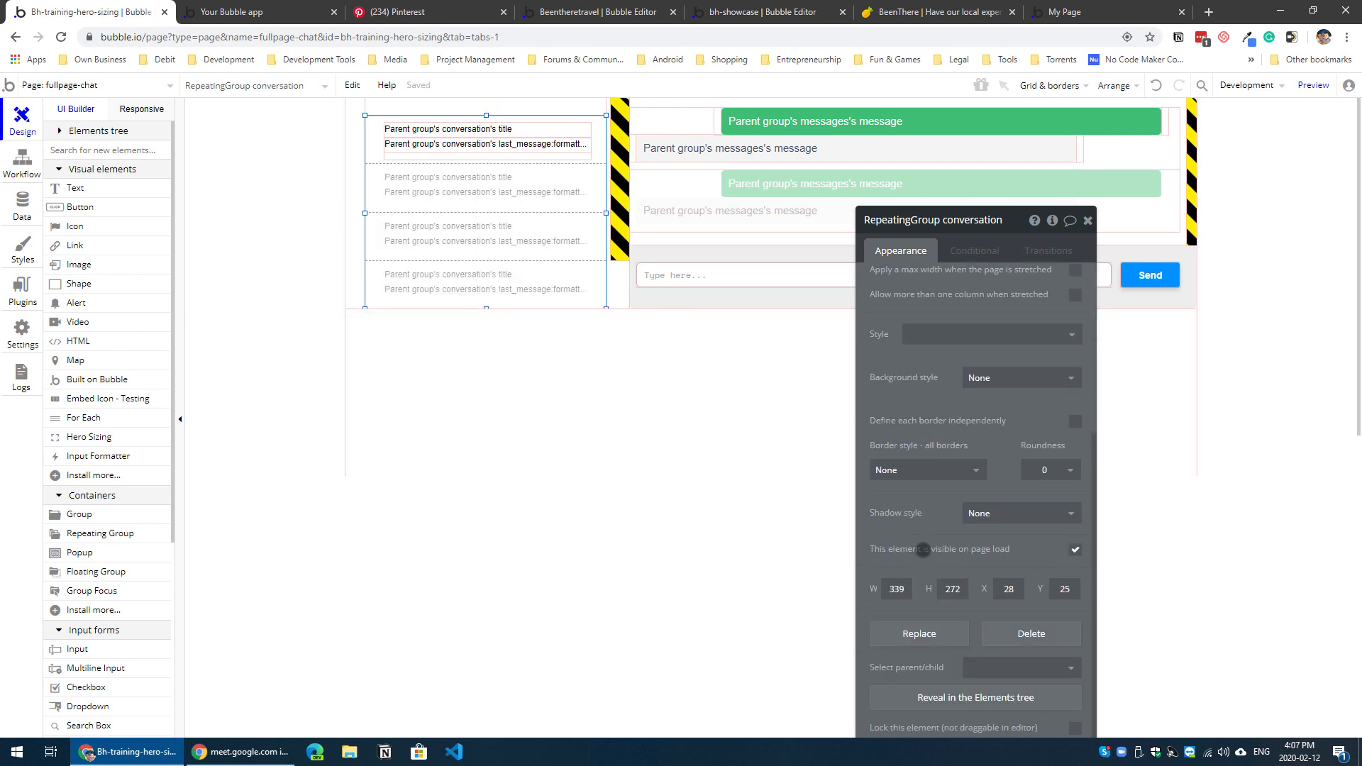
left_click(937, 471)
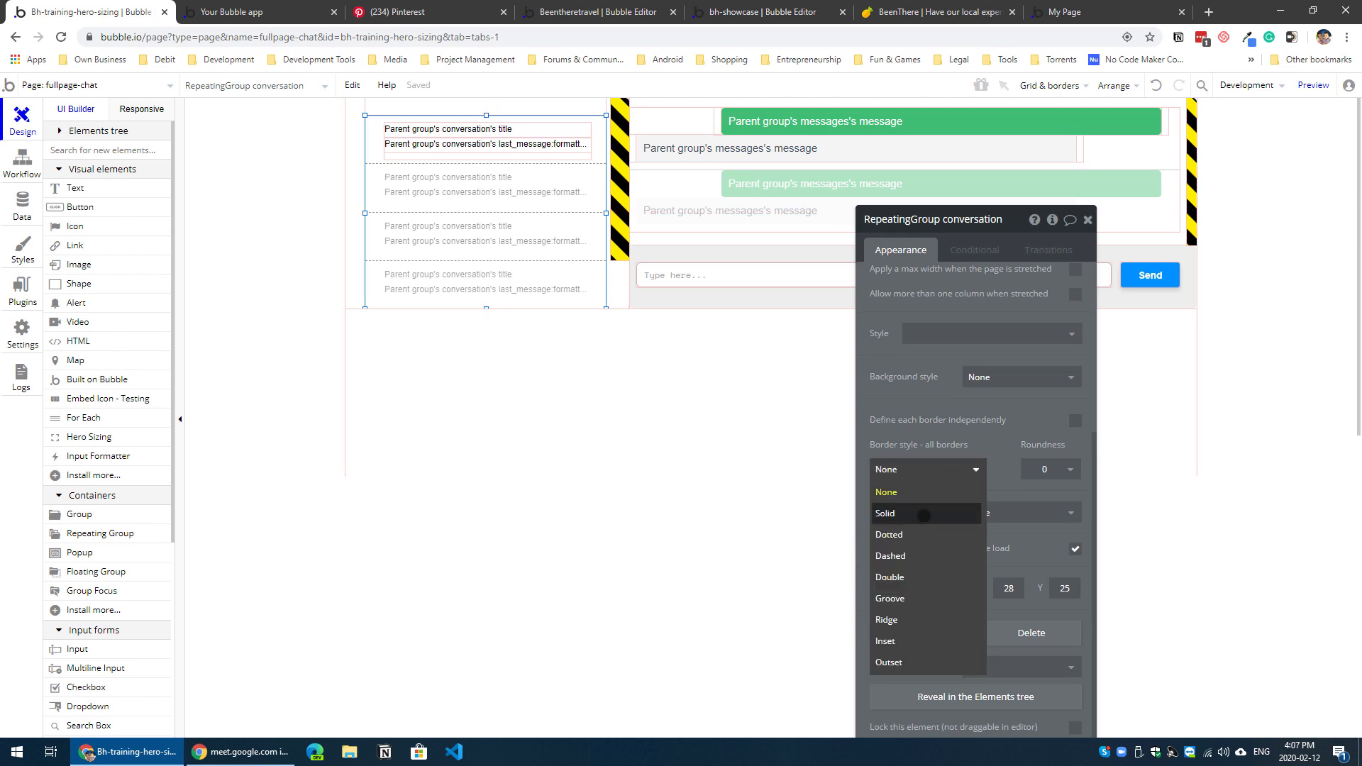
left_click(924, 516)
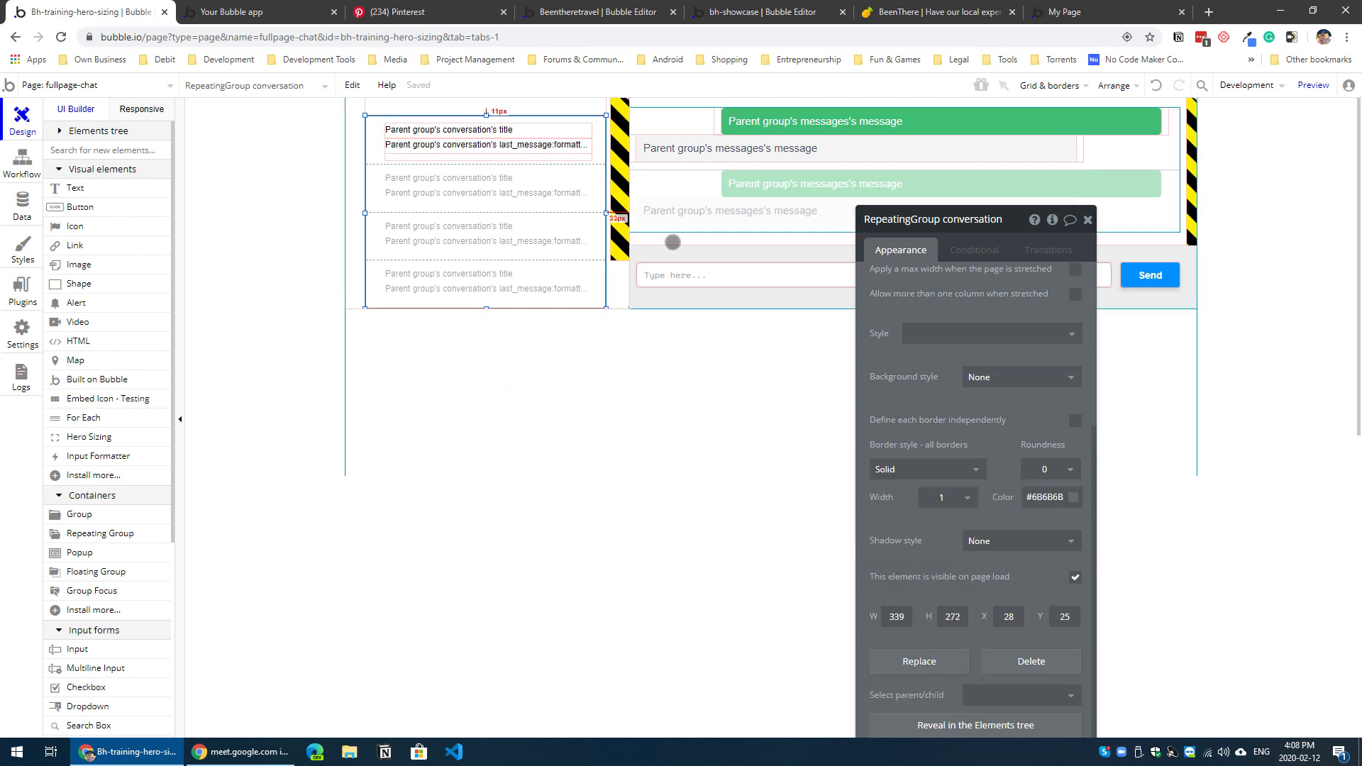
Step: Stretch the new Hero Sizing element to the base of Group Conversations, about 297 px high, and check the HTML element's height
left_click(620, 213)
left_click_drag(618, 261, 617, 319)
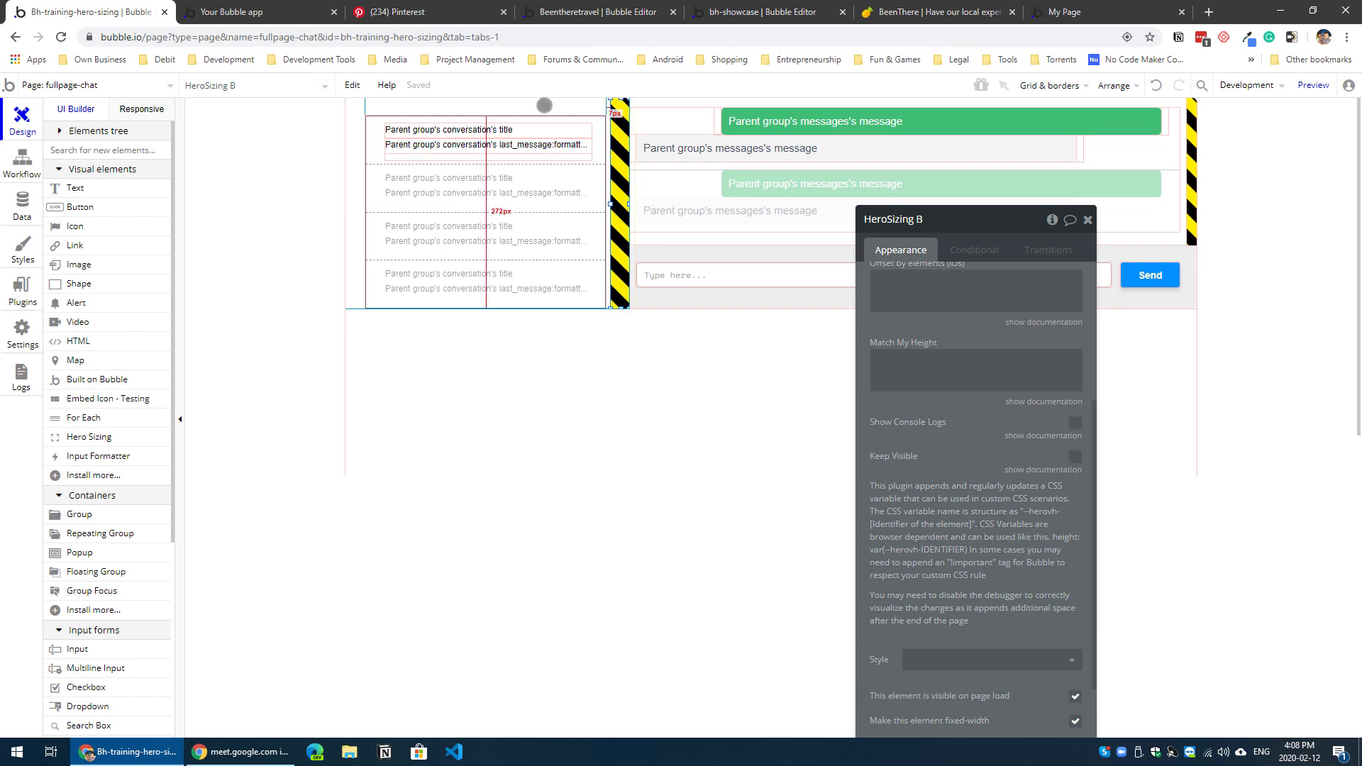
left_click(544, 105)
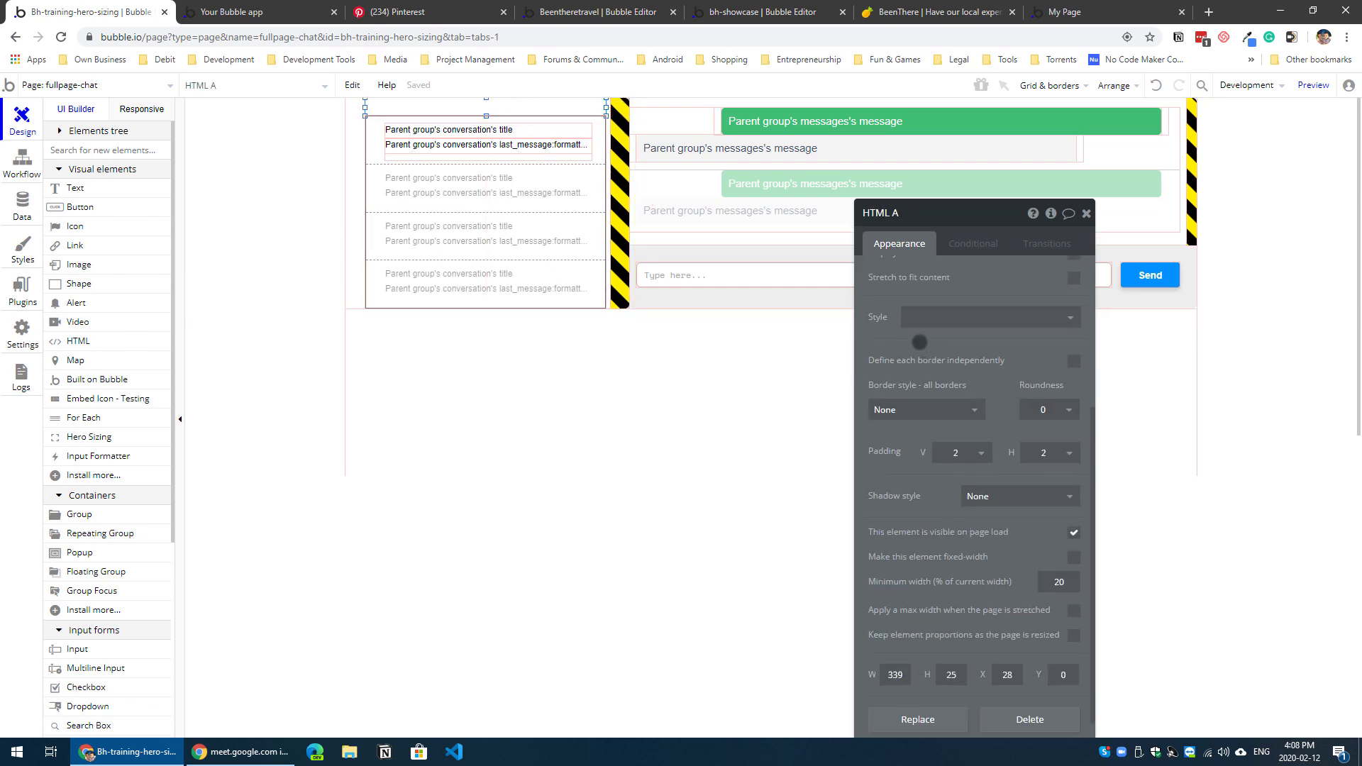
Step: Set the HeroSizing B identifier to conversation and its height offset to 25 px
left_click(620, 233)
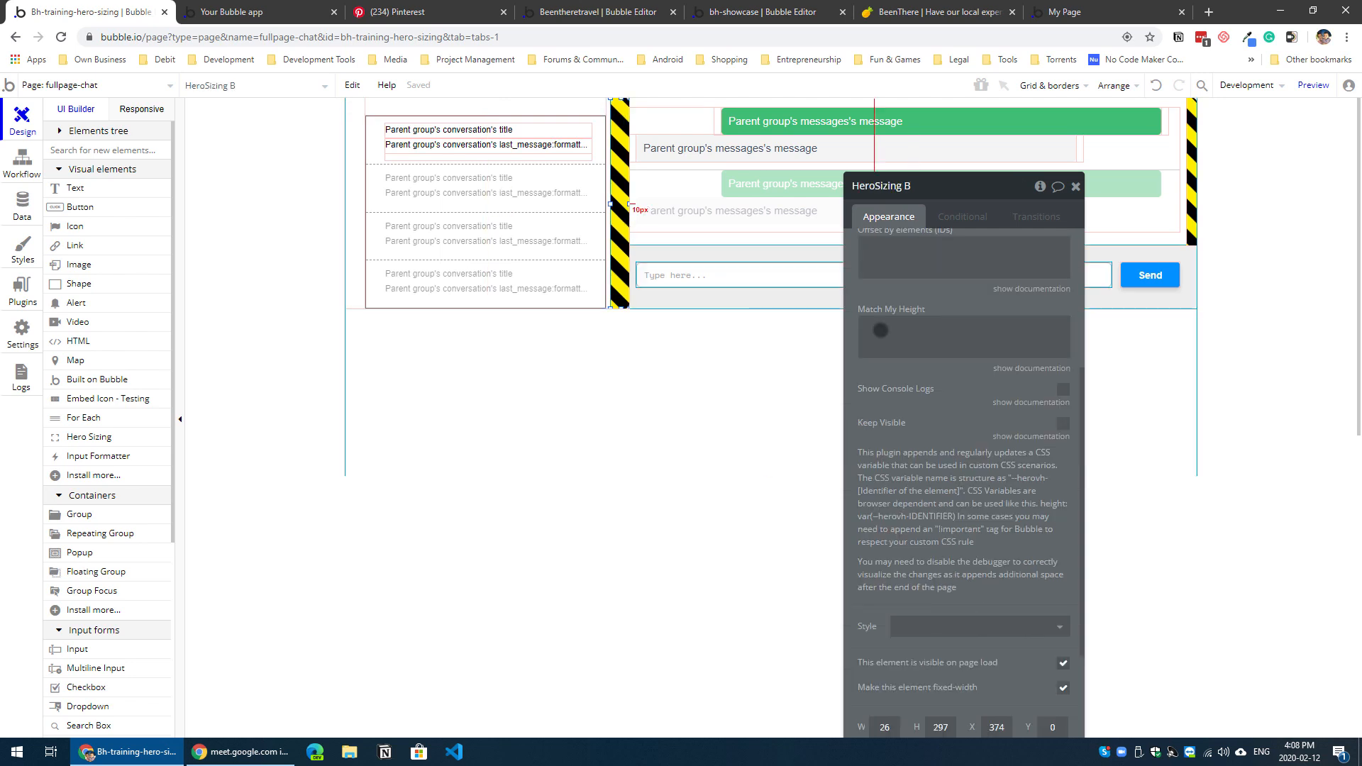
scroll(1001, 331, "up", 4)
left_click(995, 380)
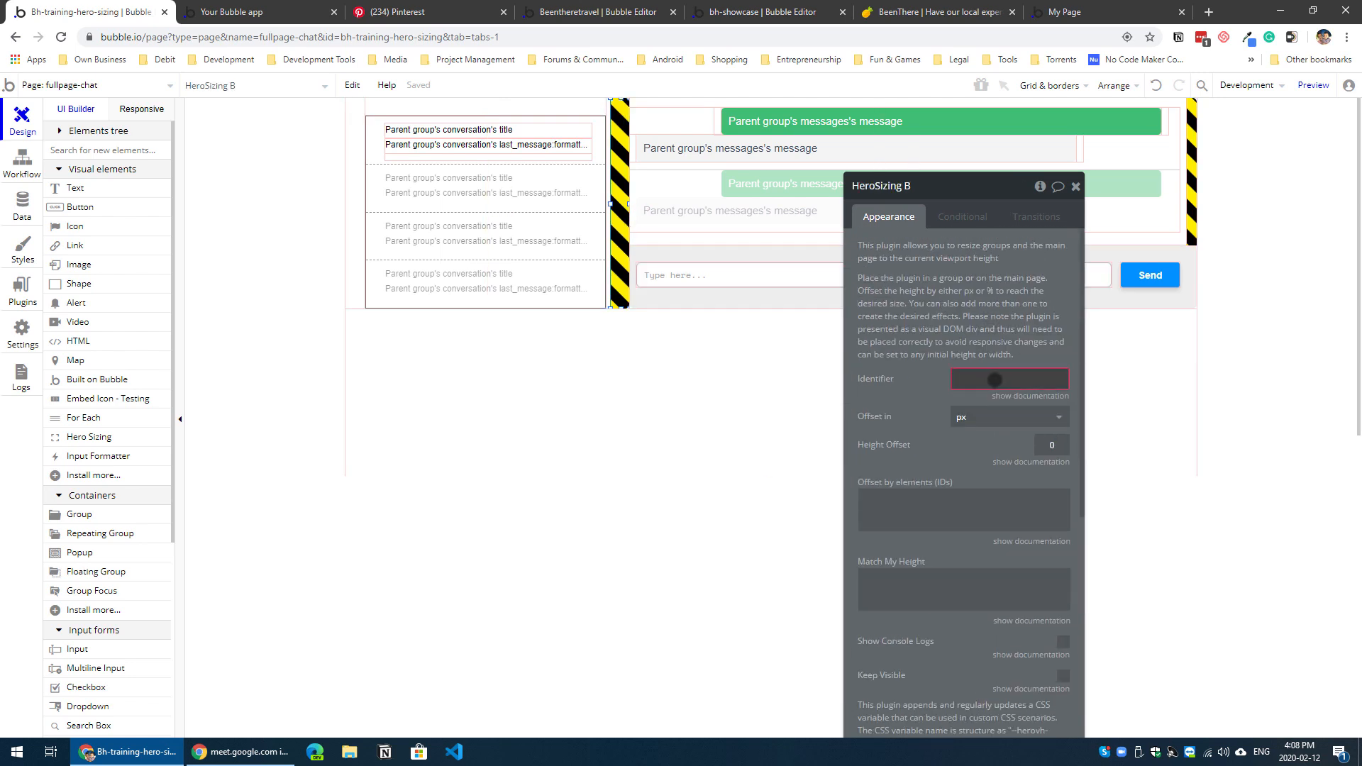
type("conversatio")
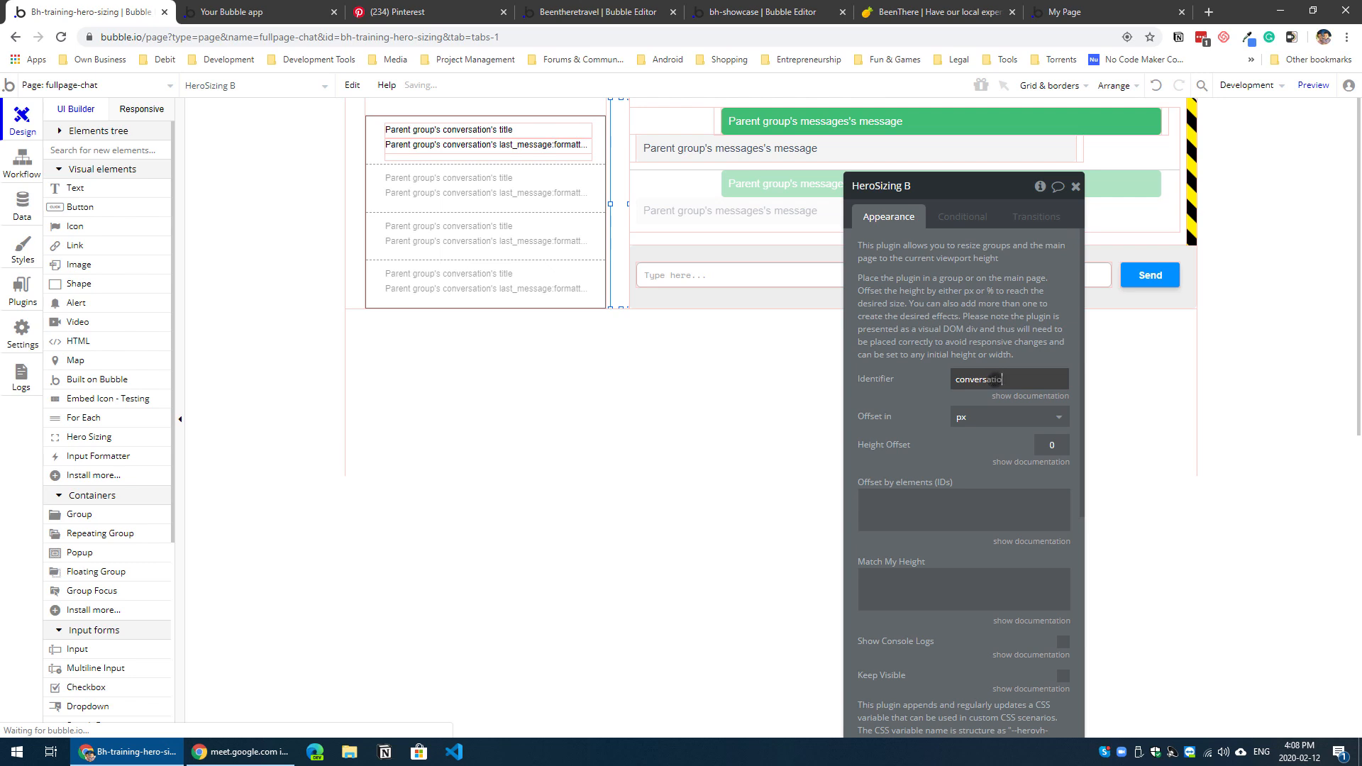
type("n")
key("Tab")
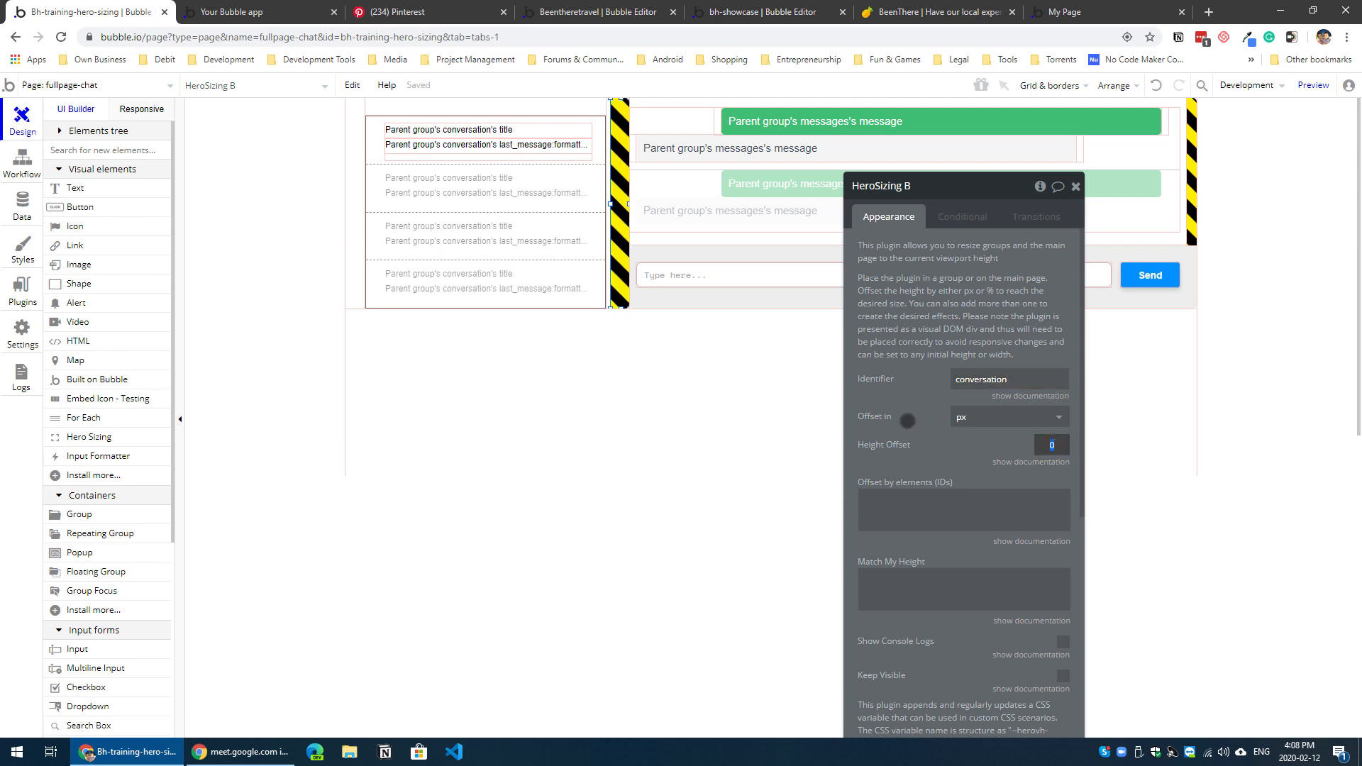
type("25")
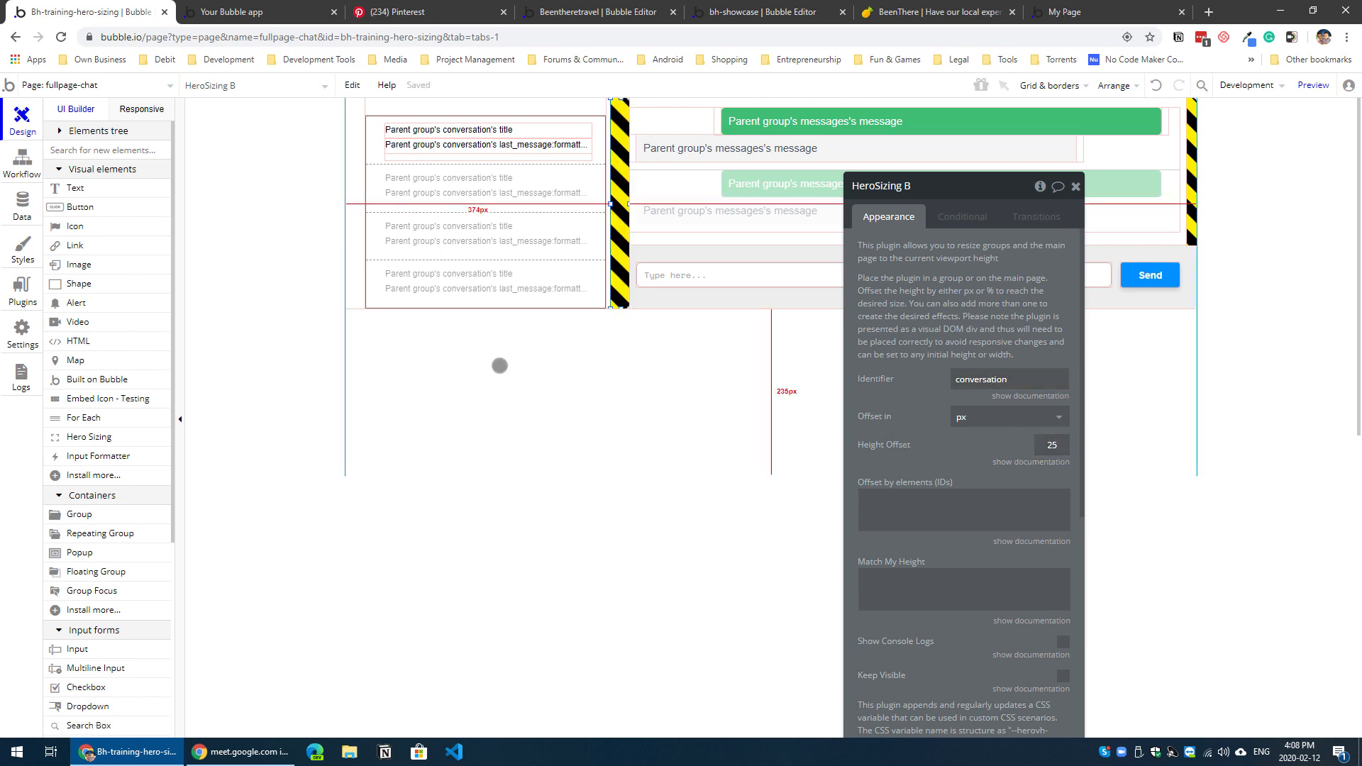
Step: Give RepeatingGroup conversation the ID attribute conv
left_click(508, 278)
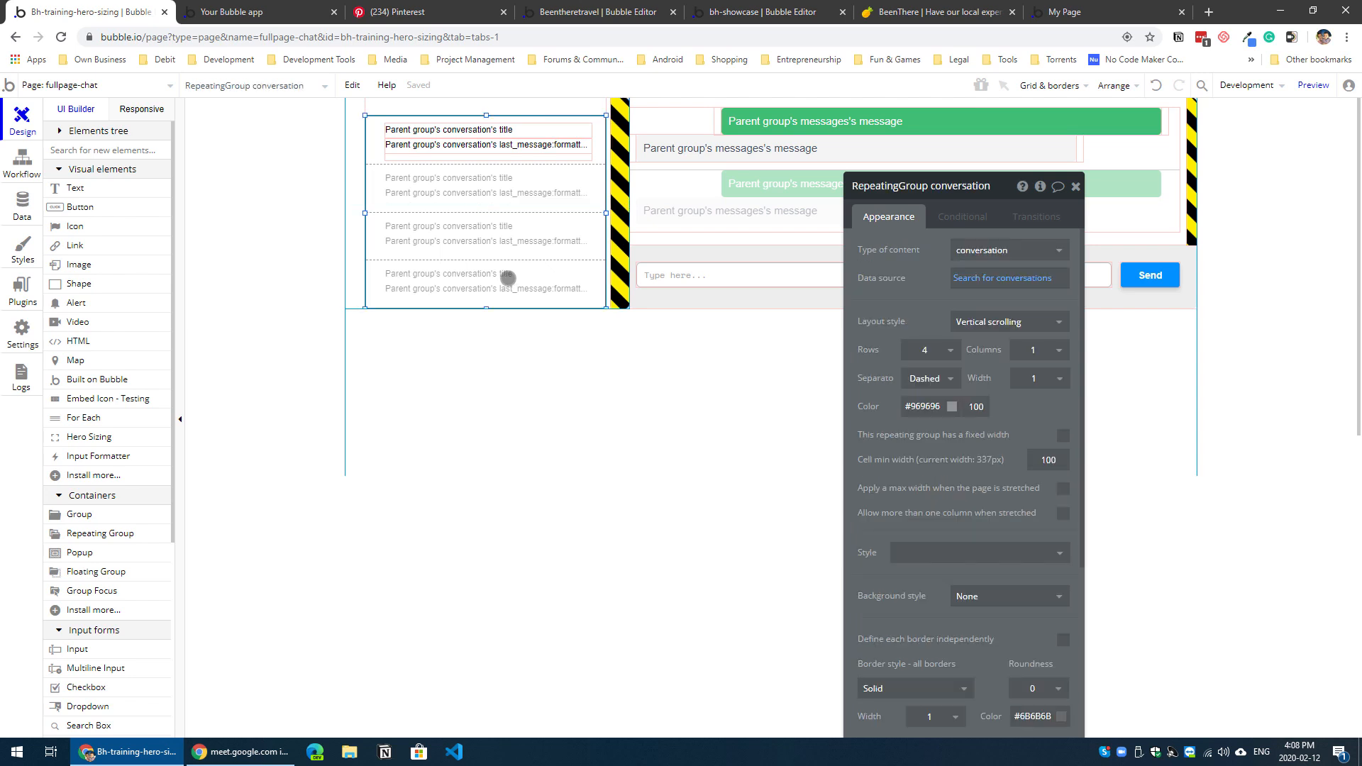
left_click(612, 247)
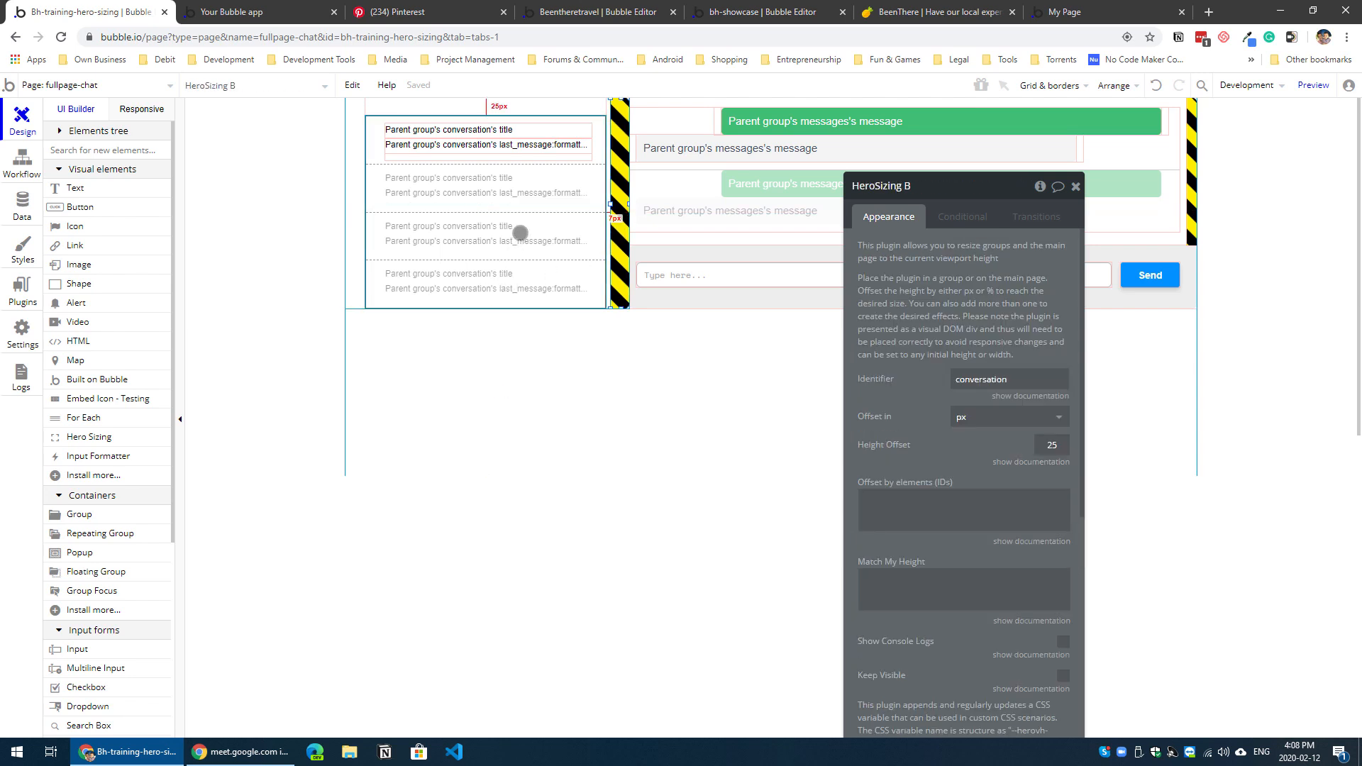
left_click(517, 244)
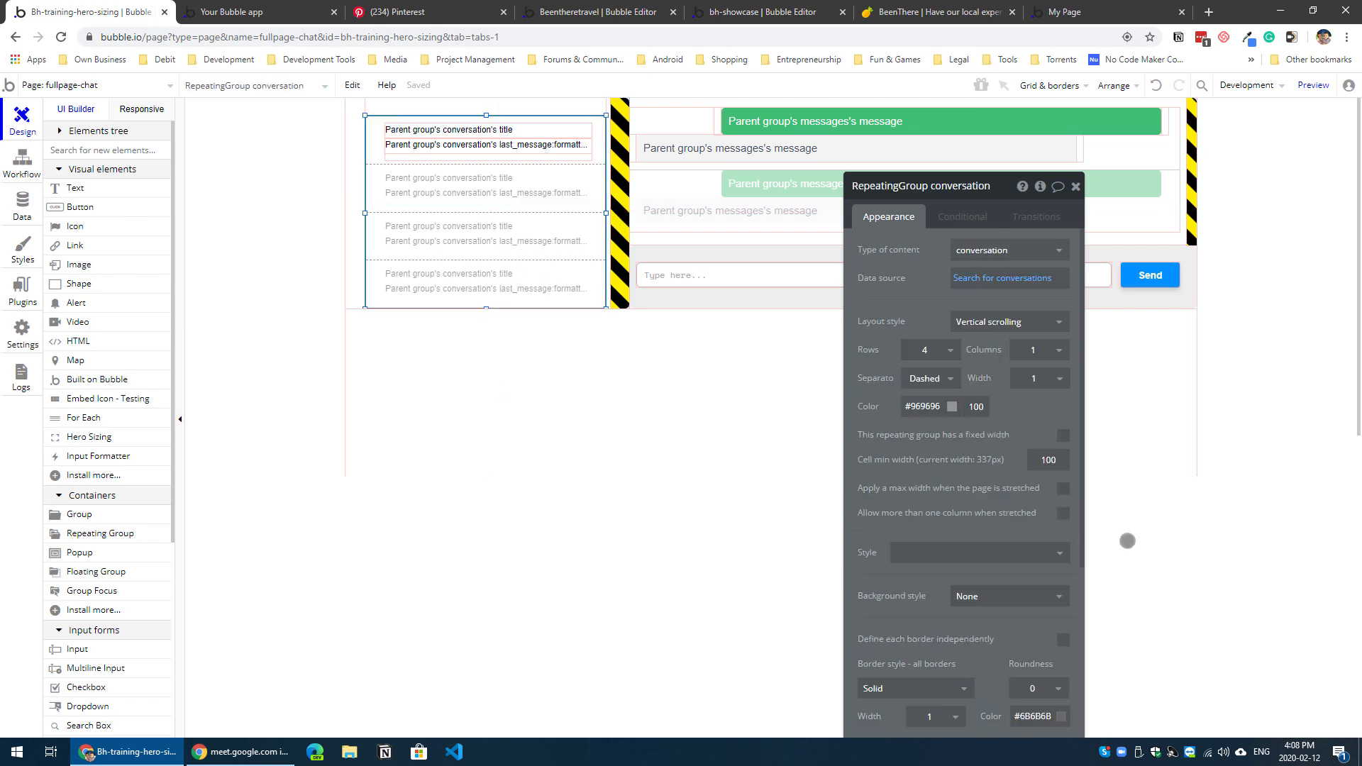
scroll(964, 535, "down", 5)
left_click_drag(936, 630, 923, 532)
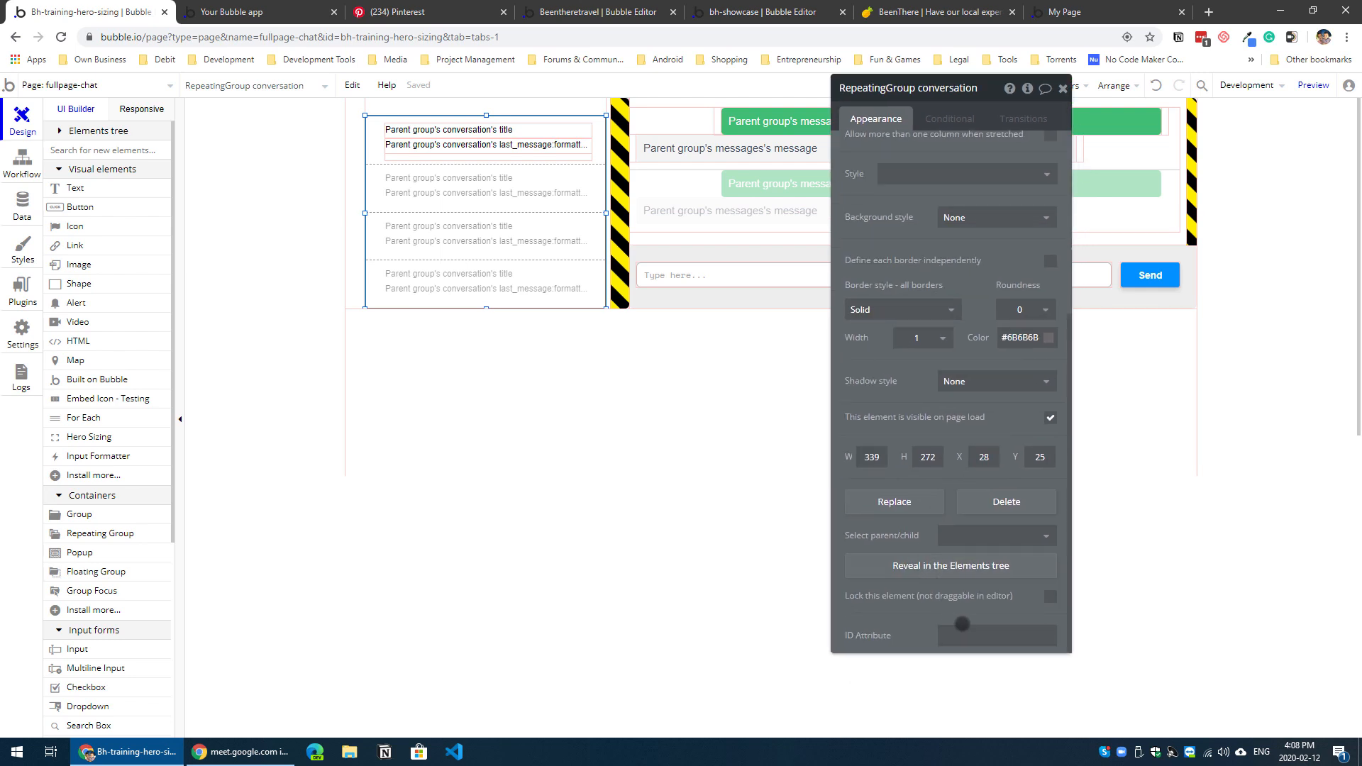
left_click(981, 634)
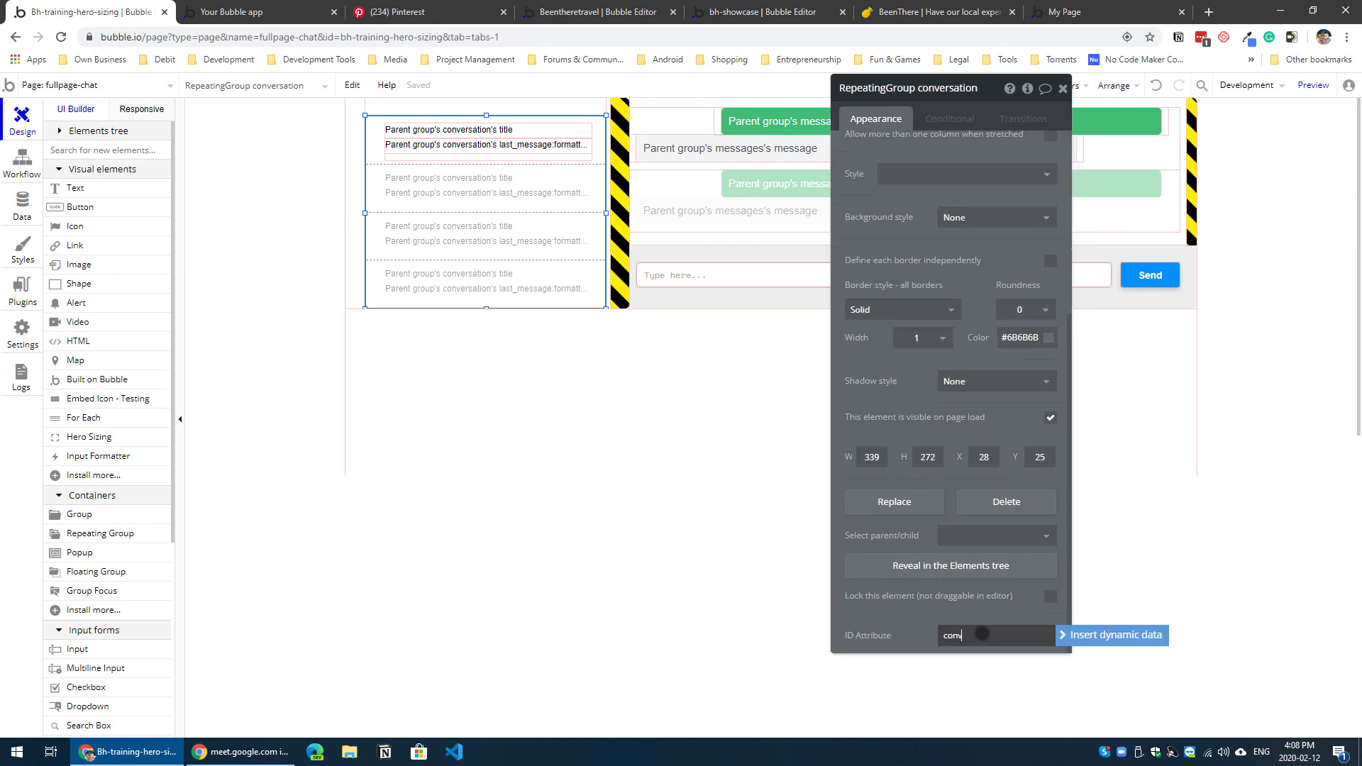
Step: Set Match My Height on HeroSizing B to conv and check it against RepeatingGroup conversation's ID attribute
left_click(621, 219)
left_click(939, 227)
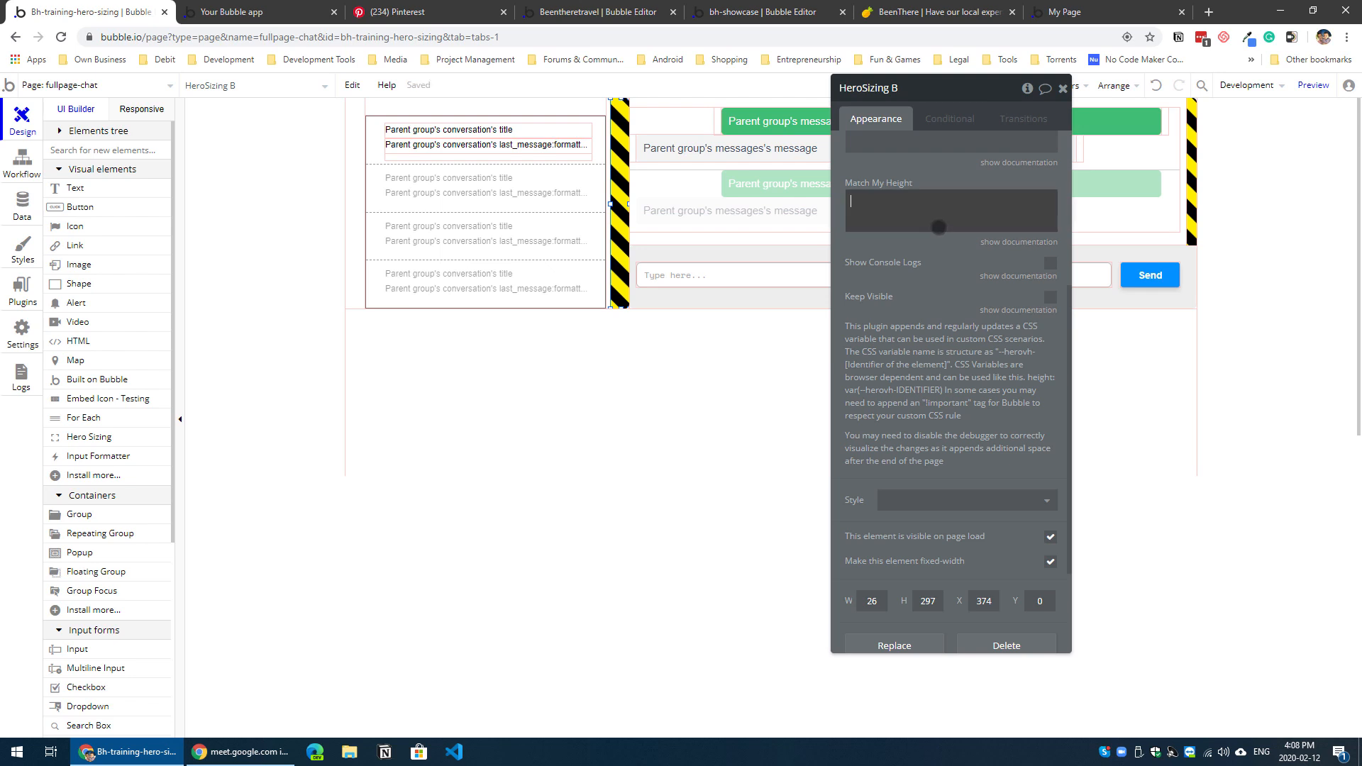
type("conv")
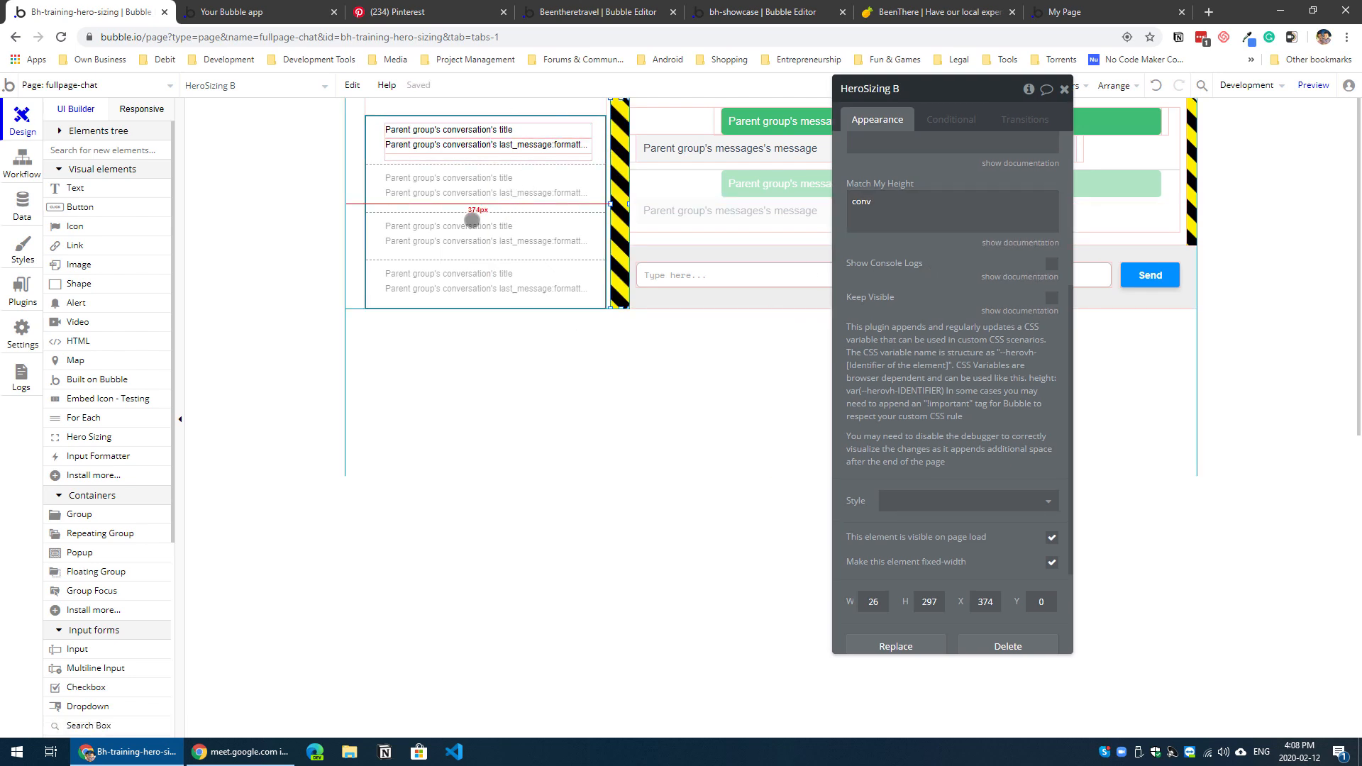
left_click(498, 208)
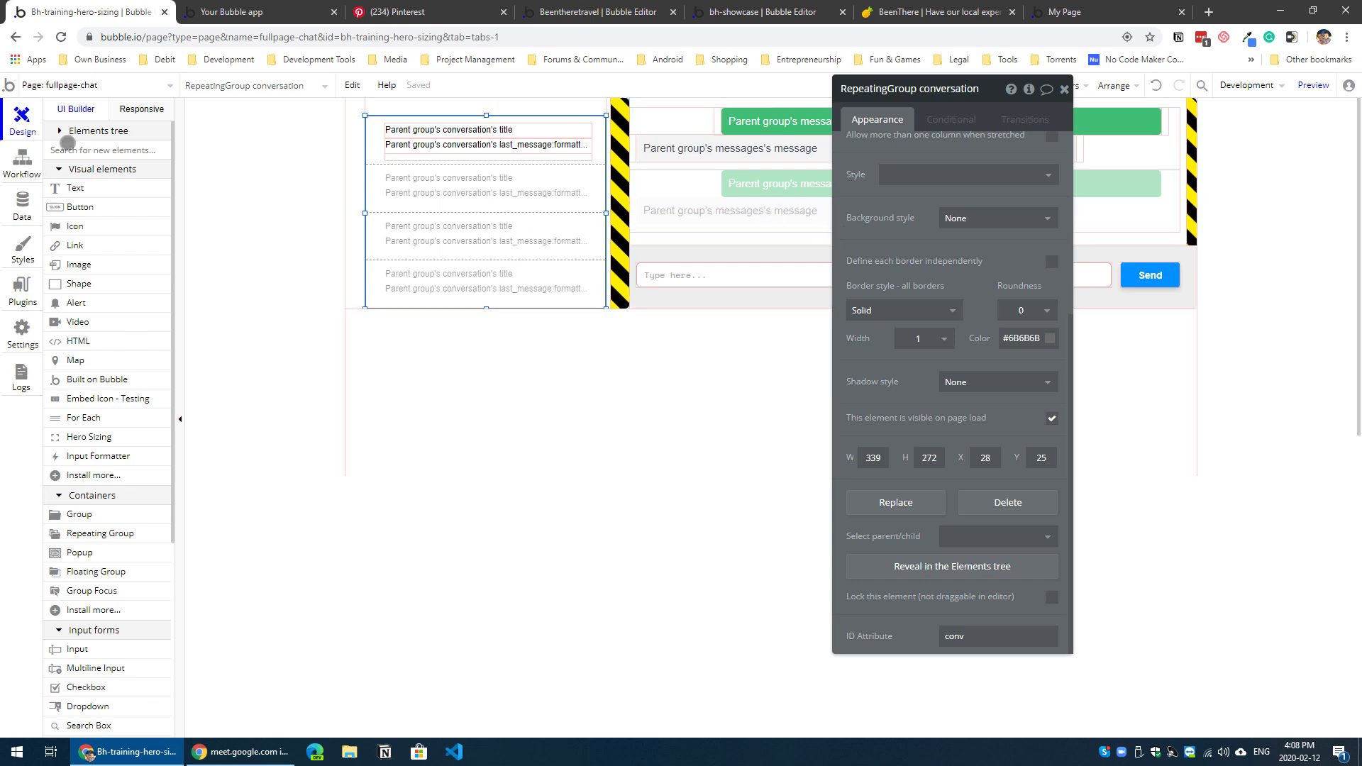
Step: Create a workflow that runs when the page is loaded and give it a Scroll to entry action
left_click(15, 158)
left_click(351, 177)
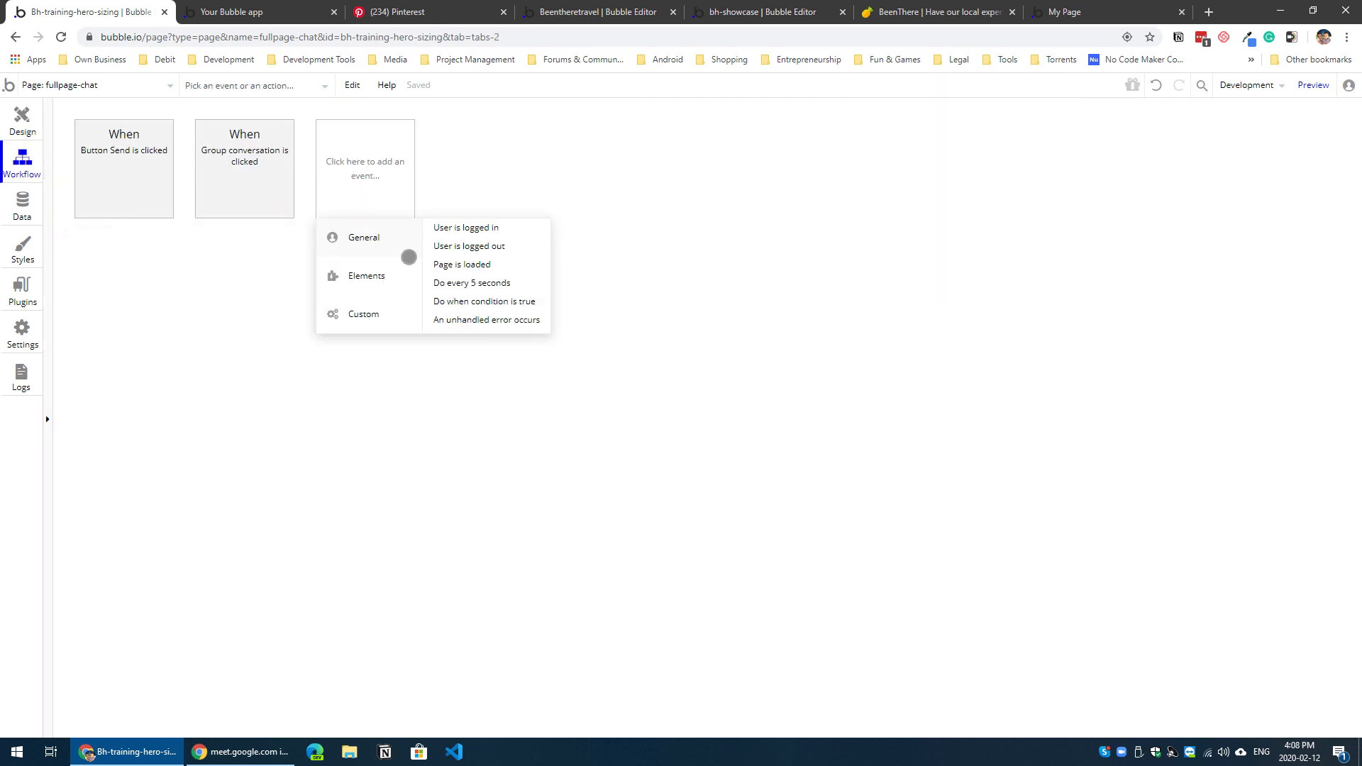
left_click(490, 265)
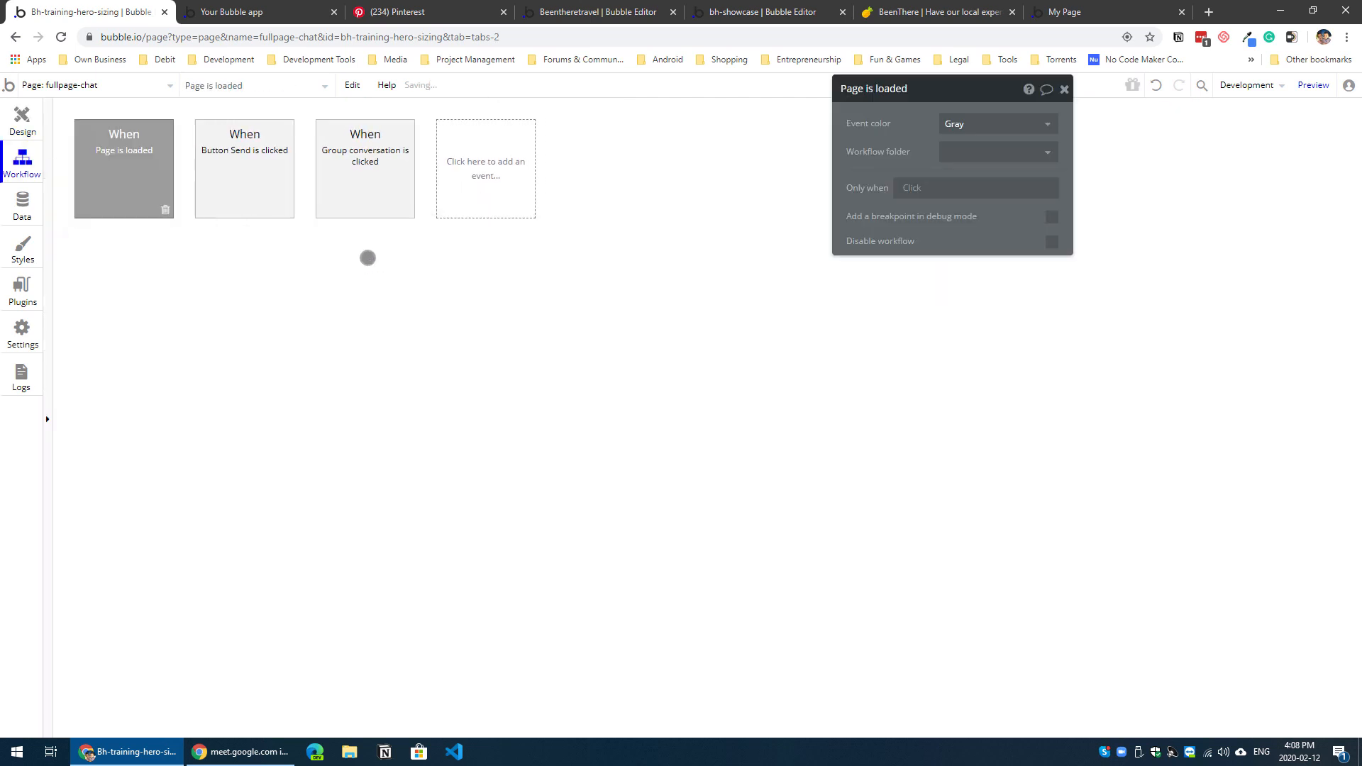
left_click(141, 263)
mouse_move(170, 431)
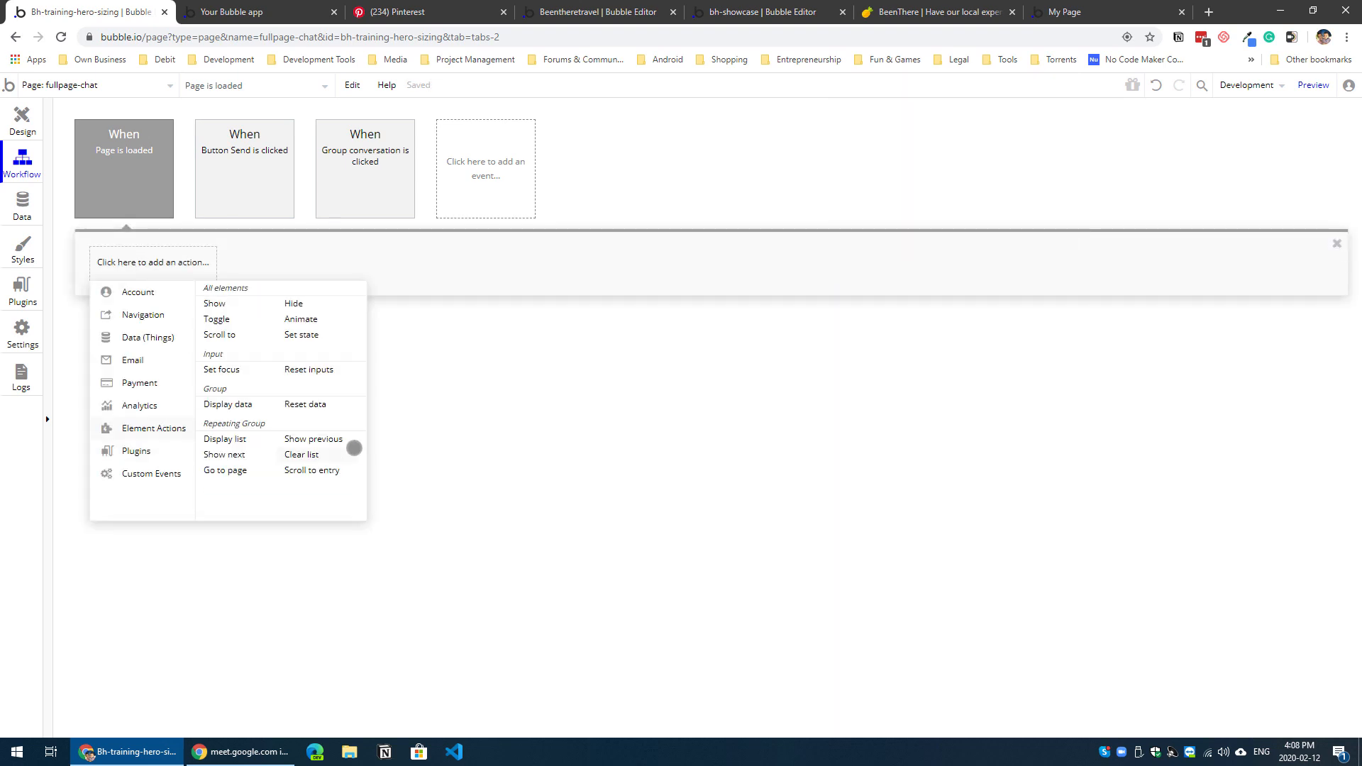
left_click(322, 469)
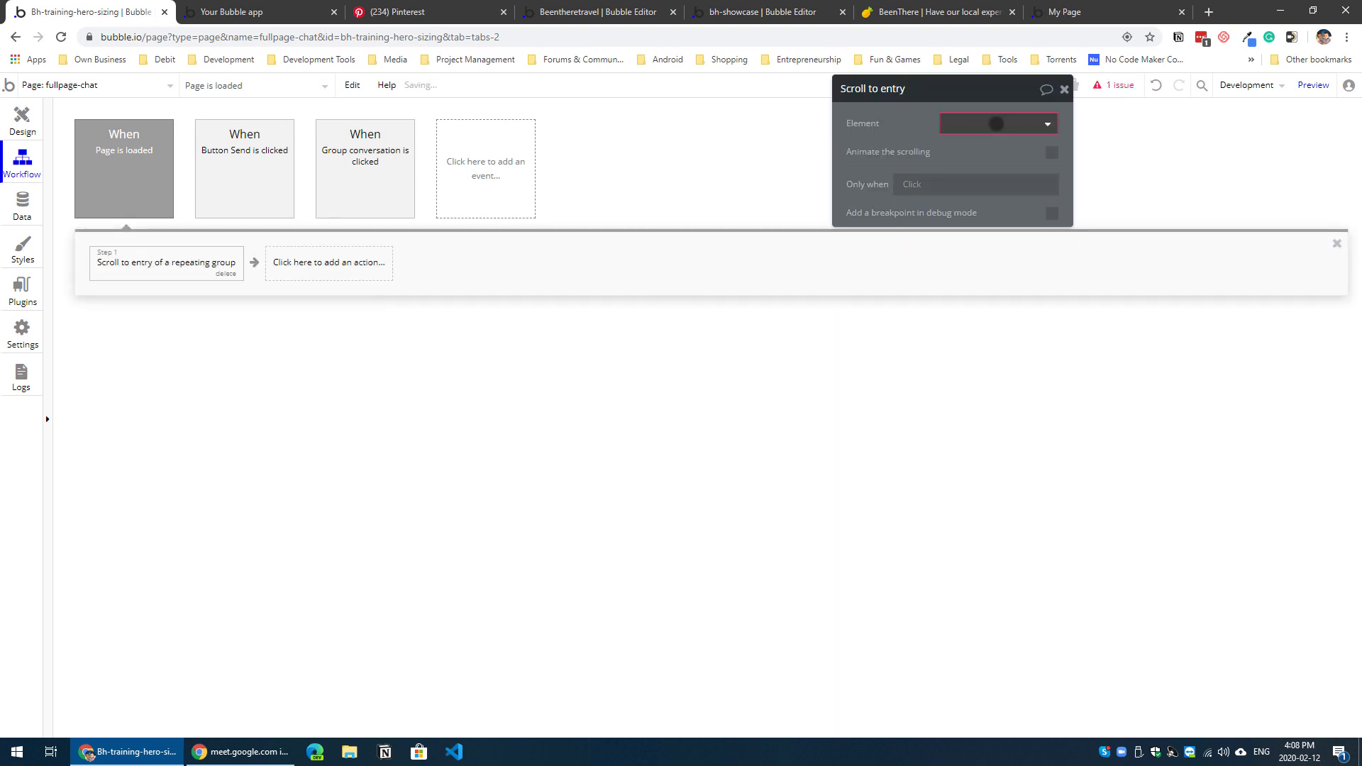
Step: Set the action to scroll RepeatingGroup conversation to the last item of a search for conversations, with animated scrolling
left_click(997, 124)
left_click(1003, 169)
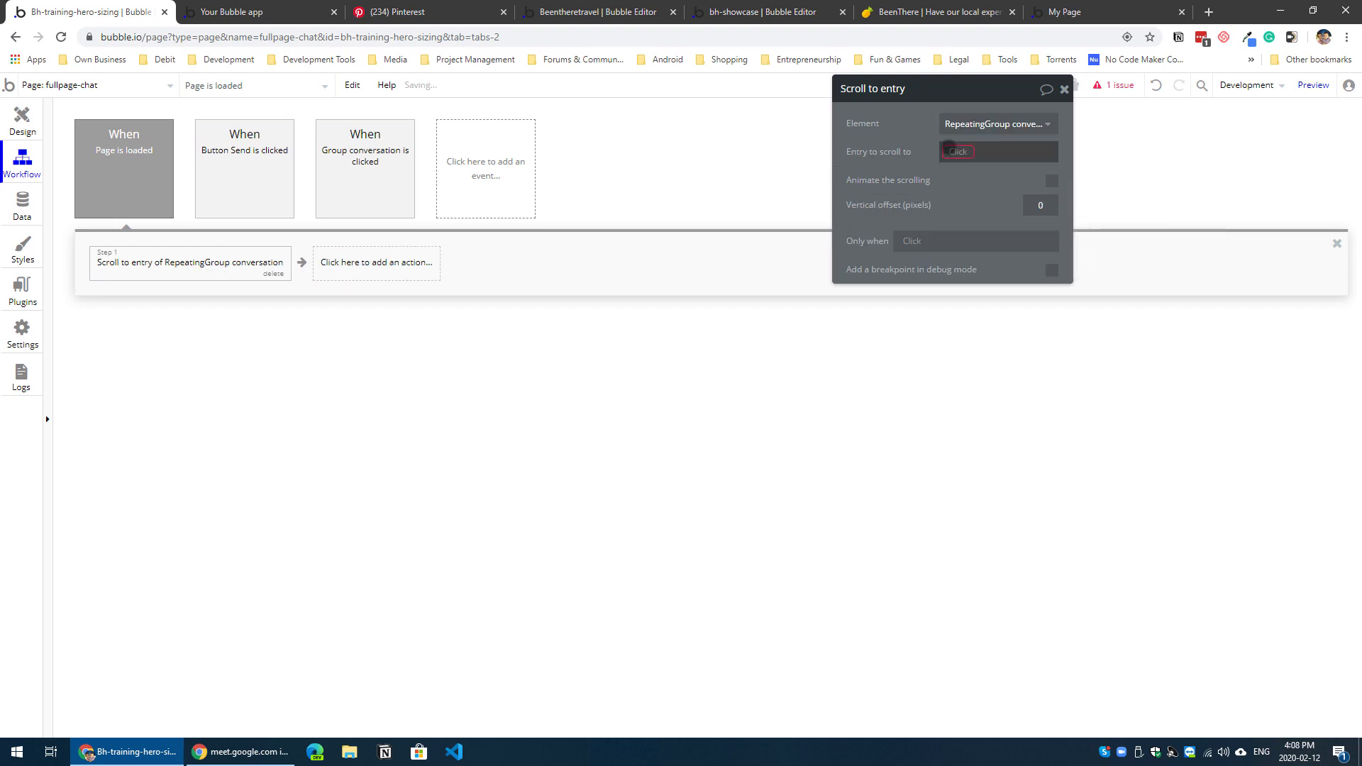
left_click(1007, 341)
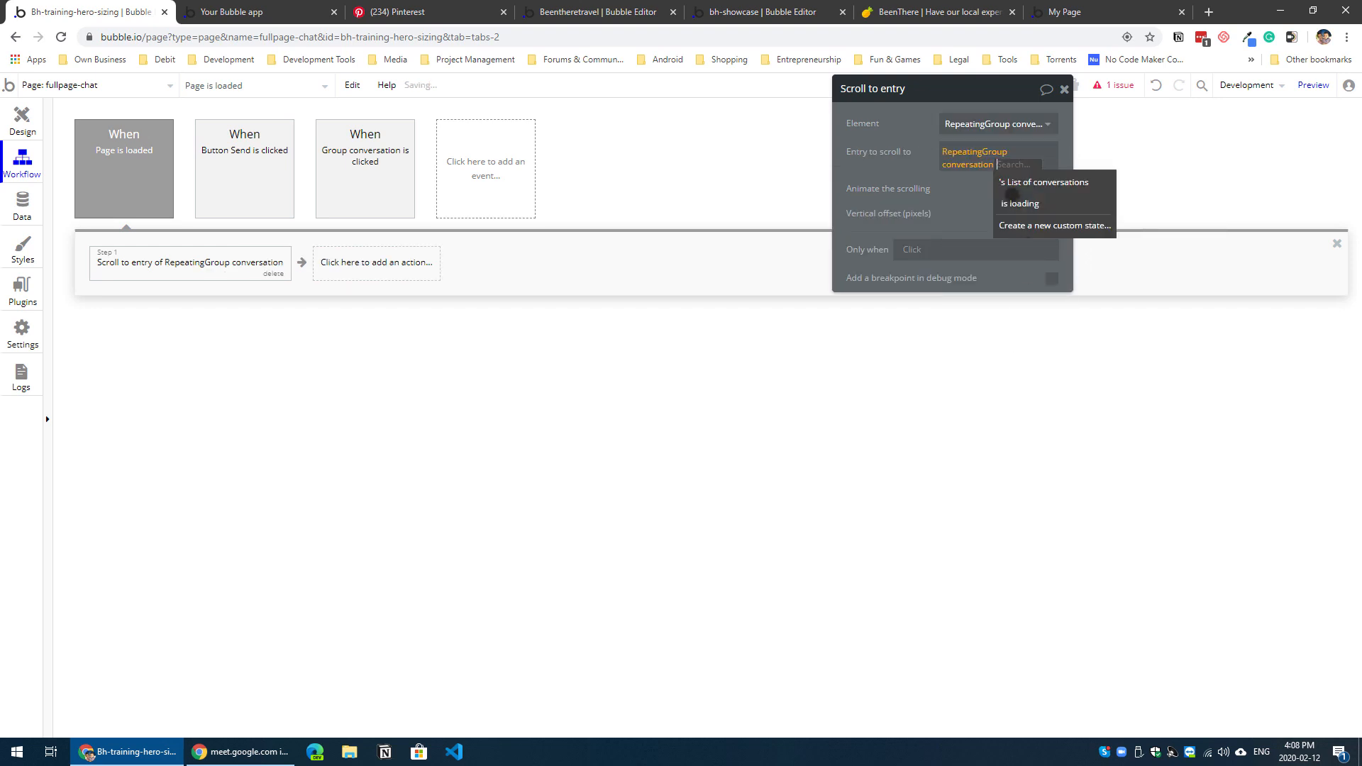
key("BackSpace")
right_click(972, 156)
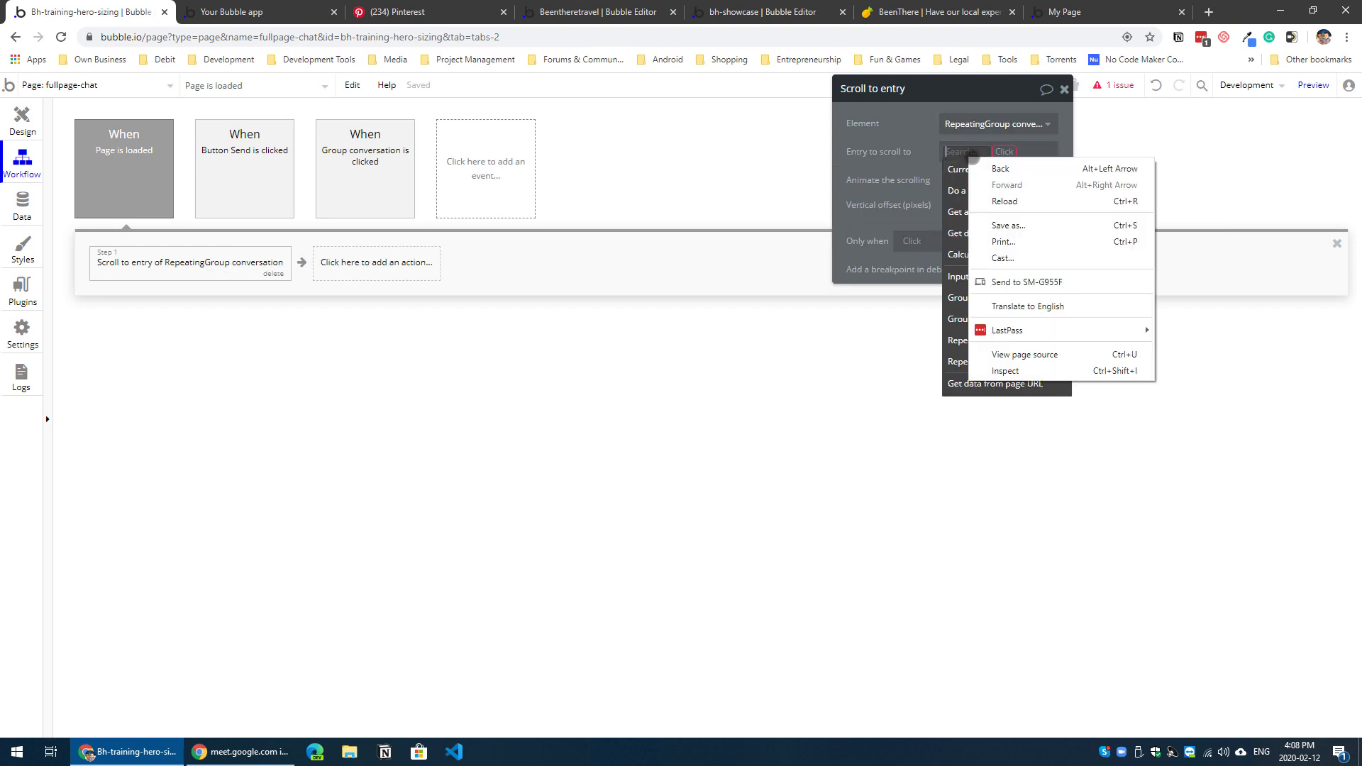
left_click(956, 189)
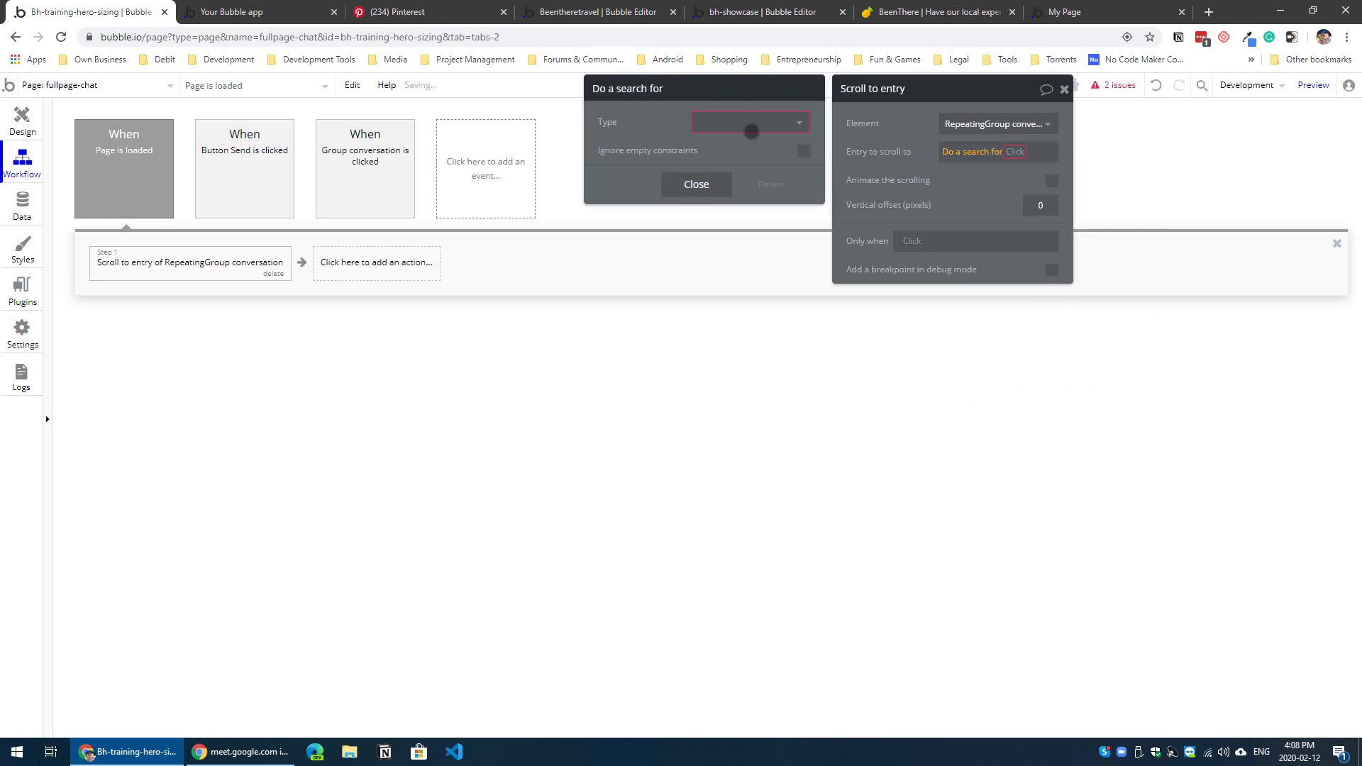
left_click(750, 128)
left_click(729, 168)
left_click(697, 260)
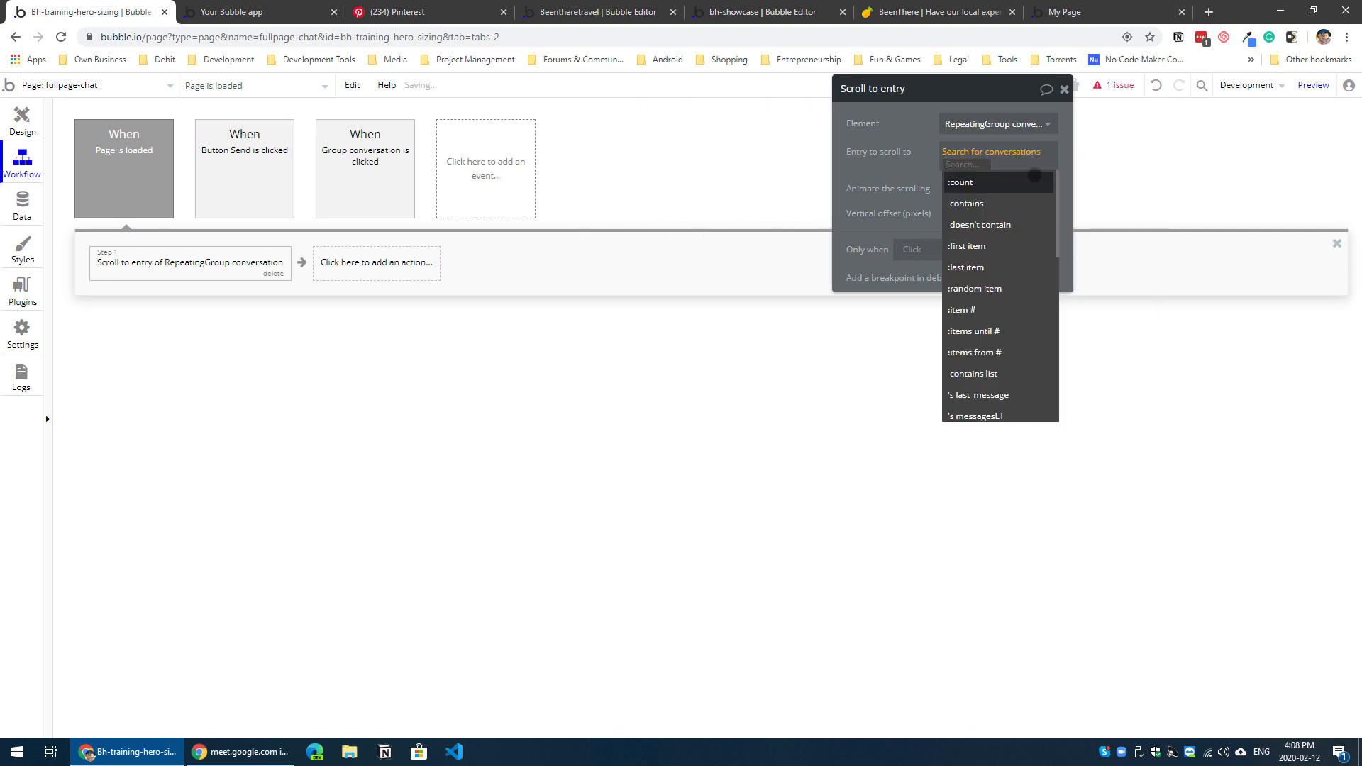
left_click(1007, 270)
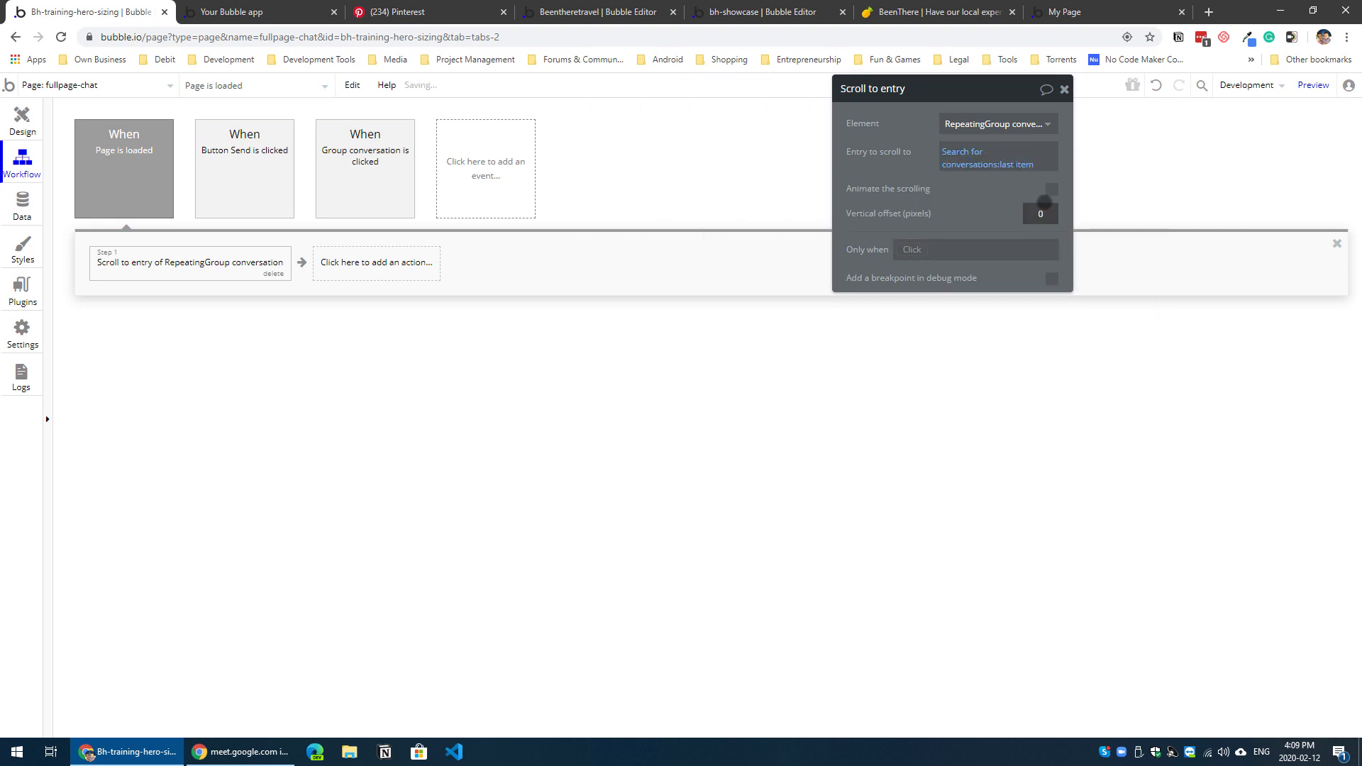
Step: Check the page height in the preview and shorten the fullpage-chat page to 297 px, level with the base of the chat groups
left_click(297, 12)
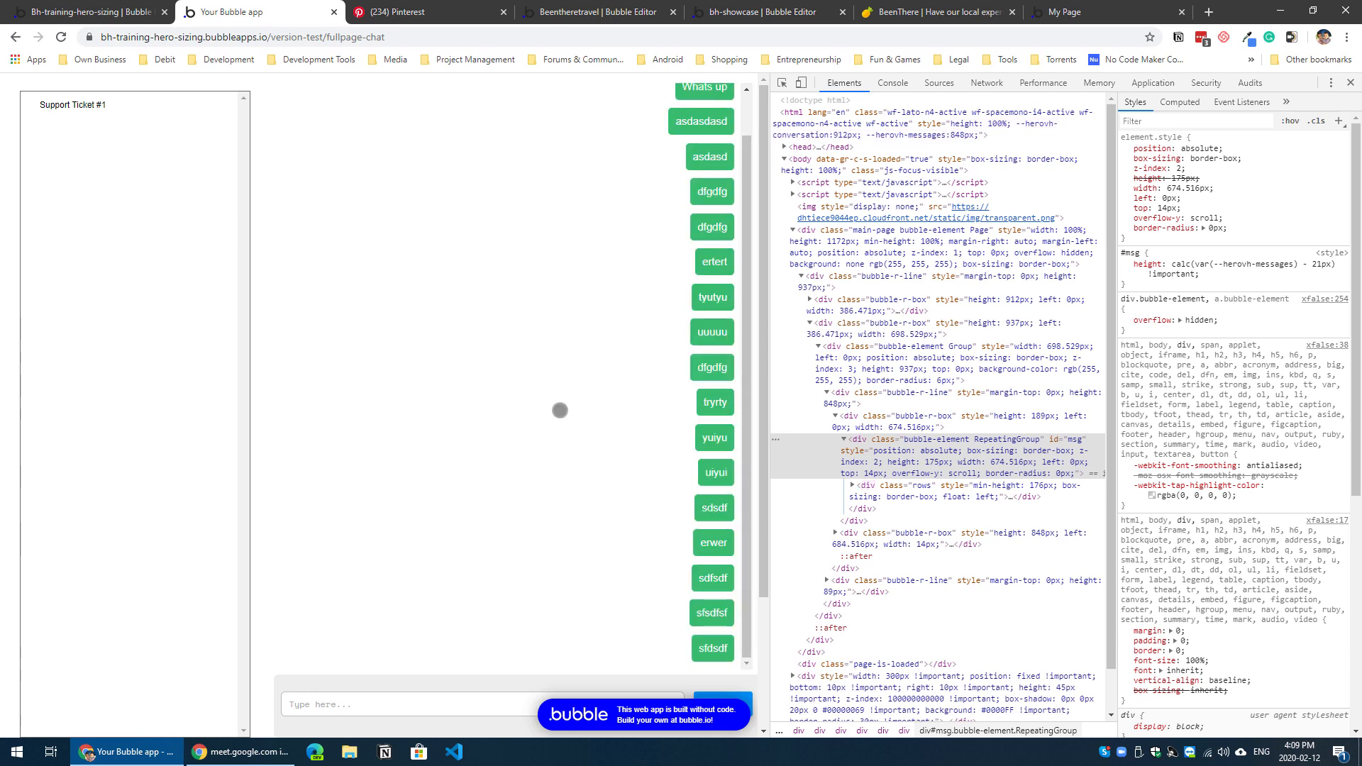
left_click_drag(772, 396, 932, 397)
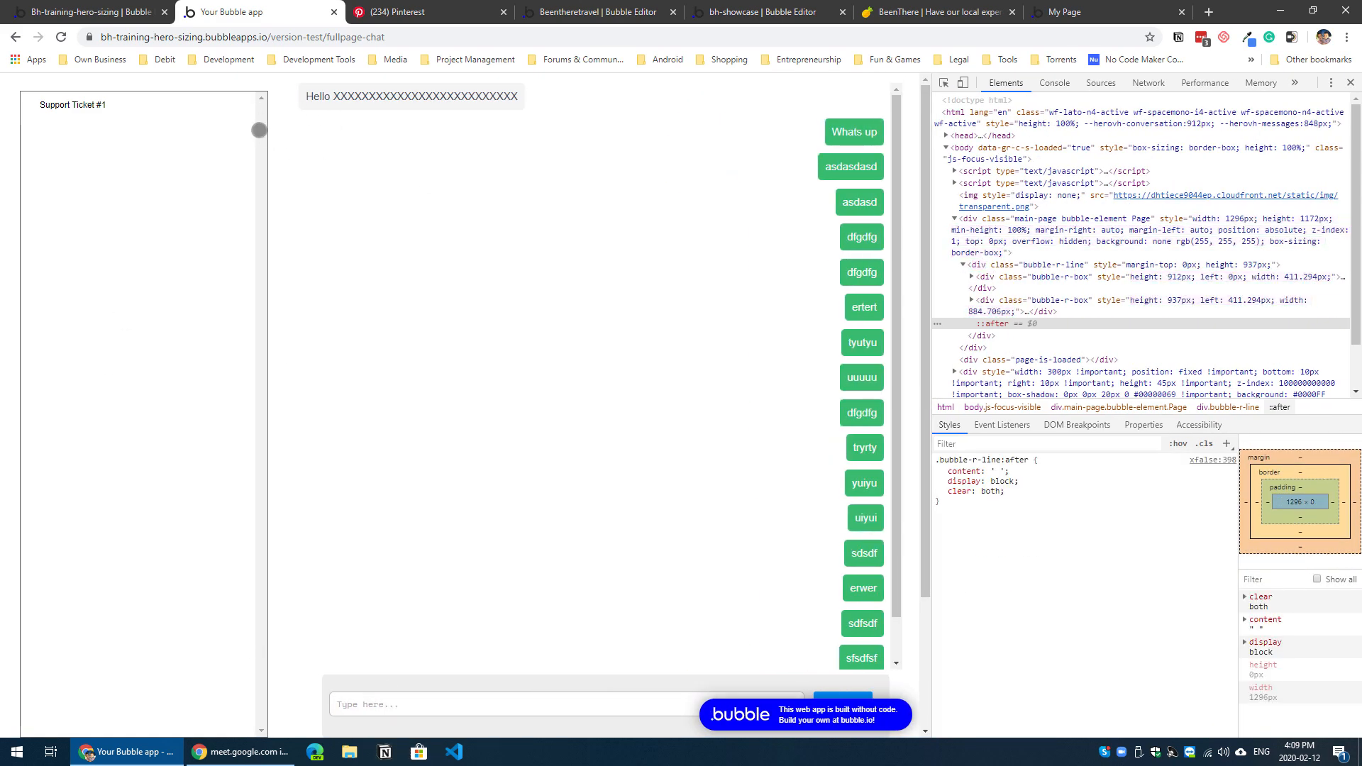
left_click(61, 5)
left_click(22, 119)
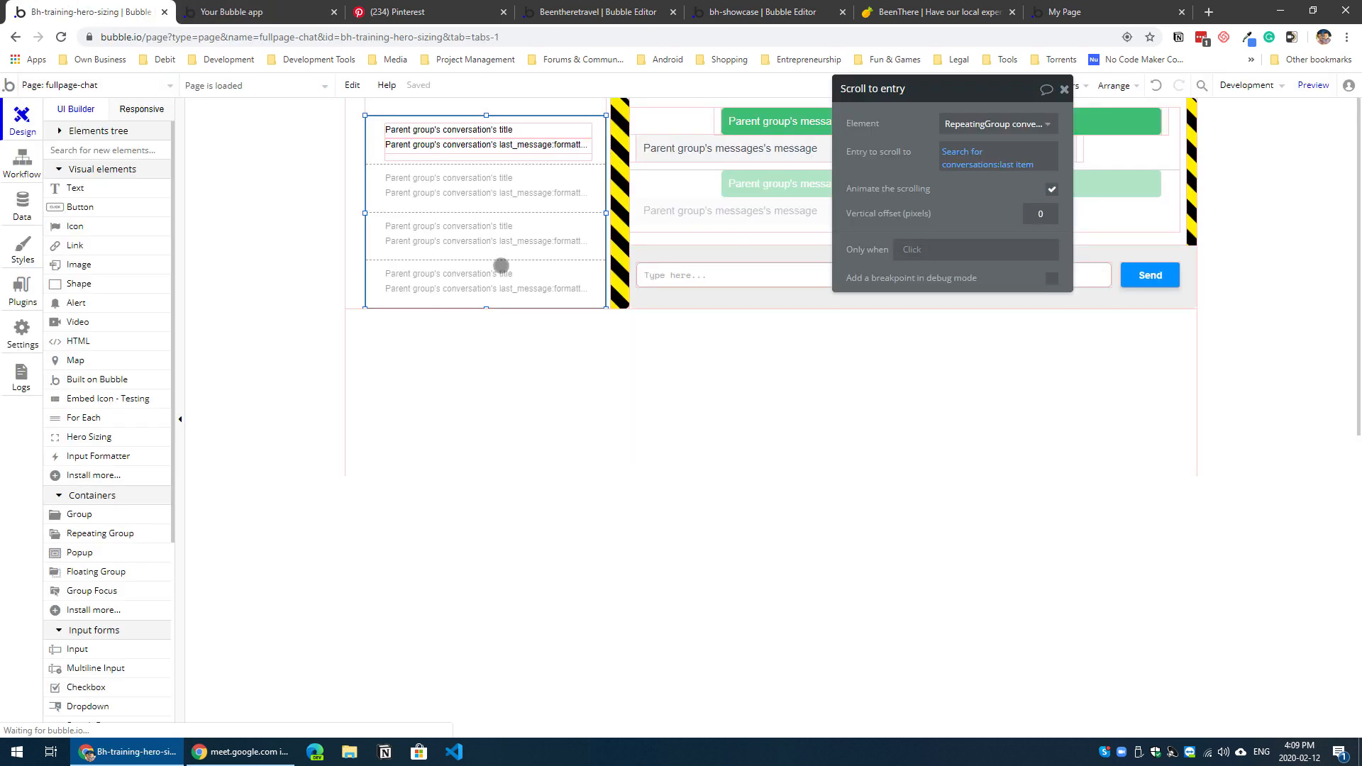
left_click(502, 268)
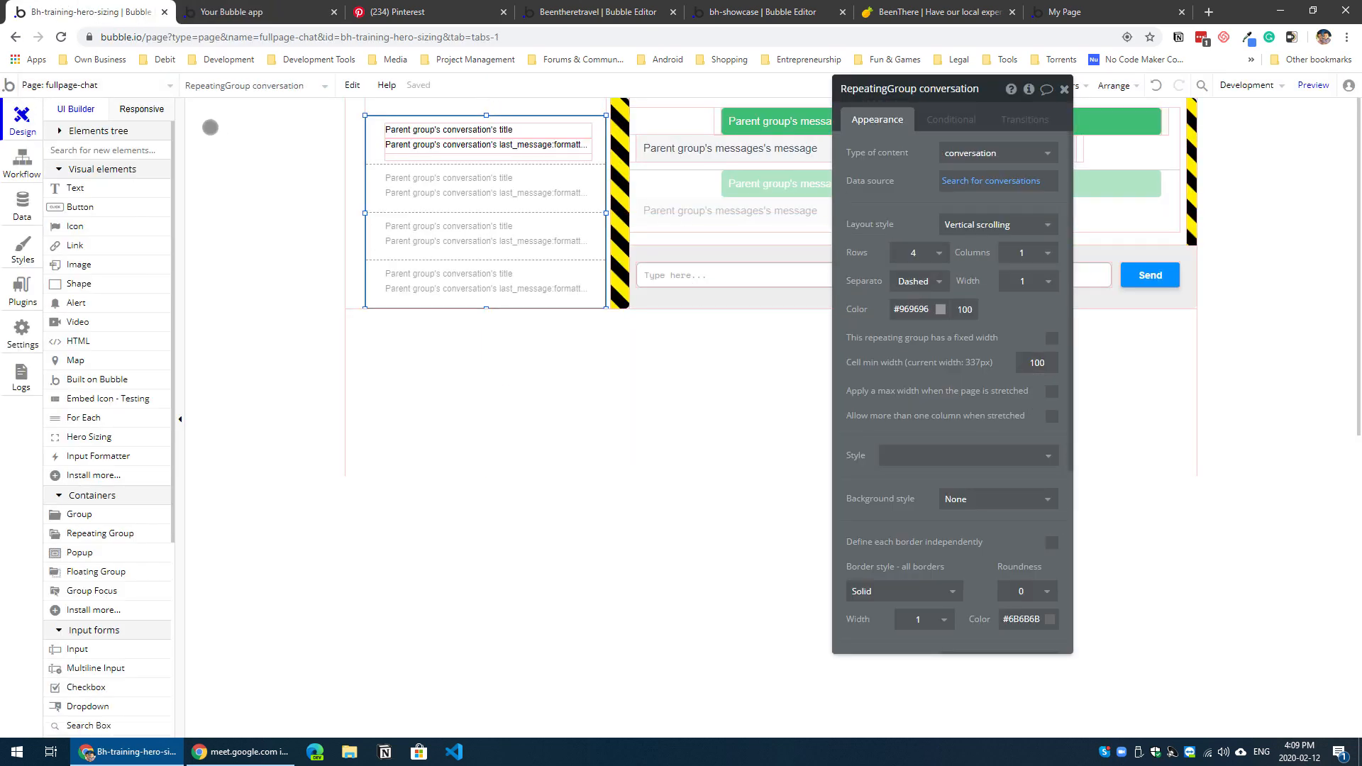
left_click(417, 208)
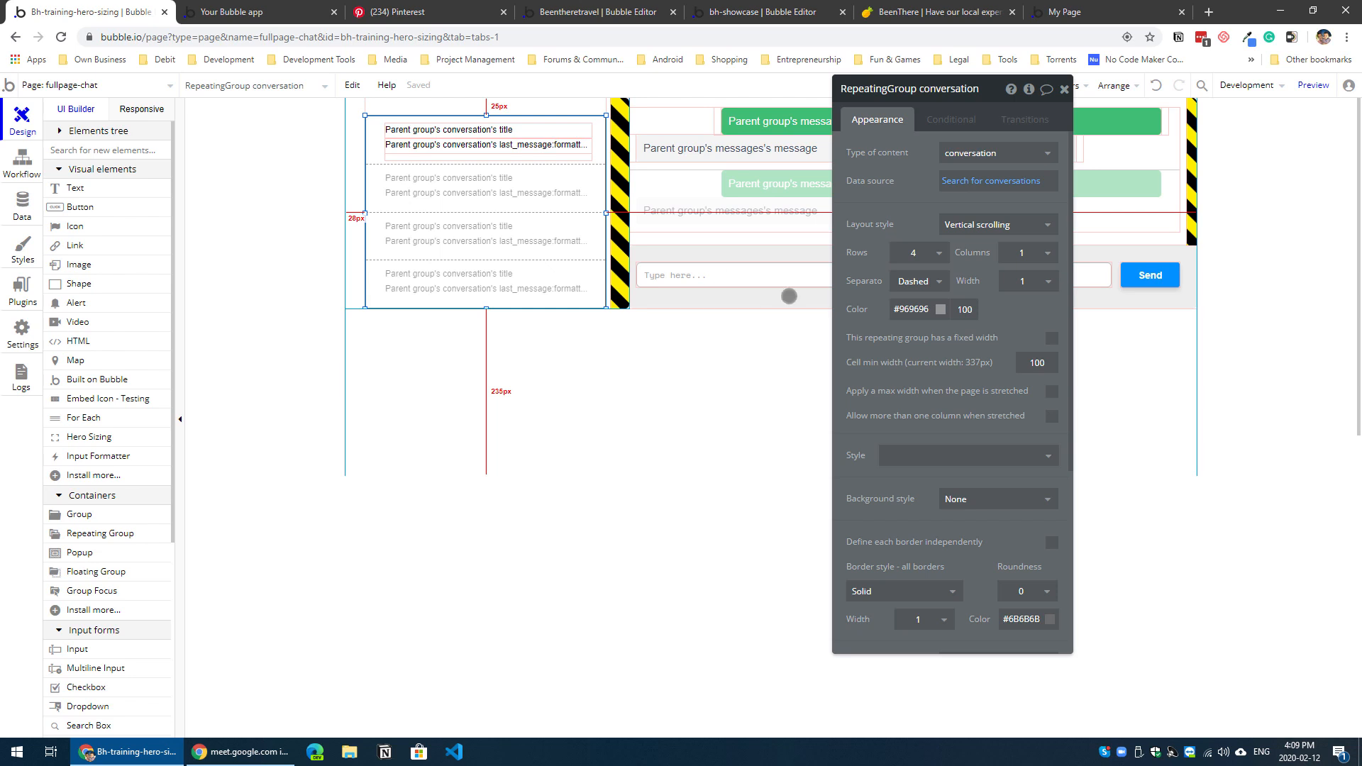
left_click(677, 369)
left_click_drag(772, 476, 781, 295)
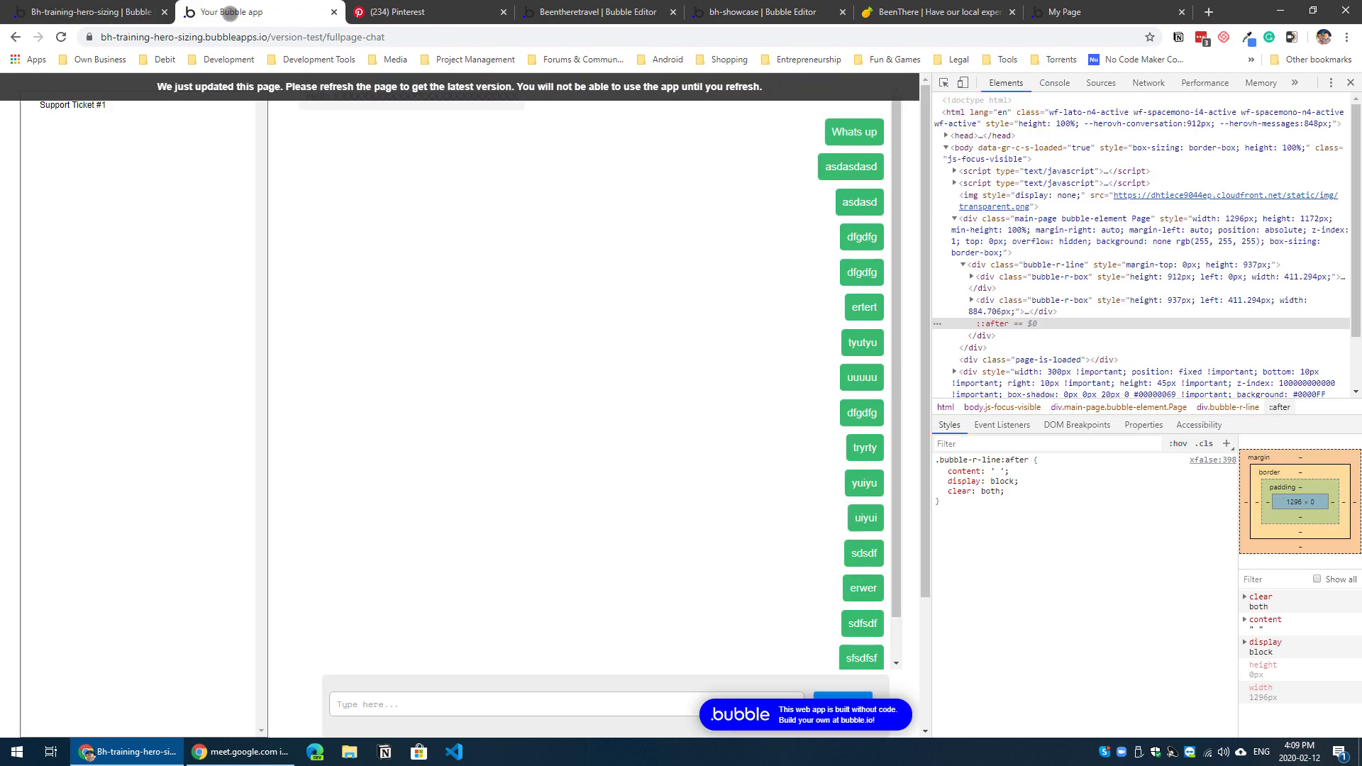
Step: Reload the chat preview and close the developer tools to see it at full width
left_click(205, 14)
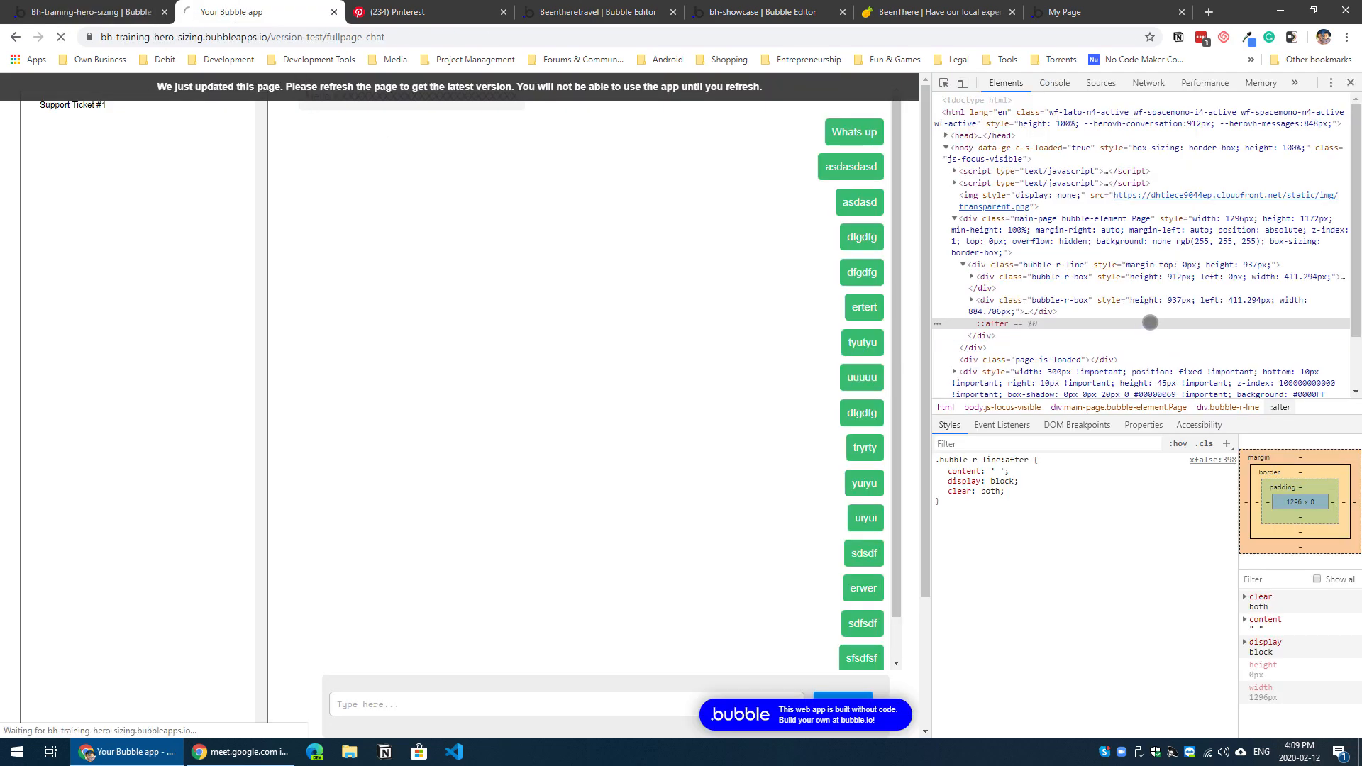
key("F5")
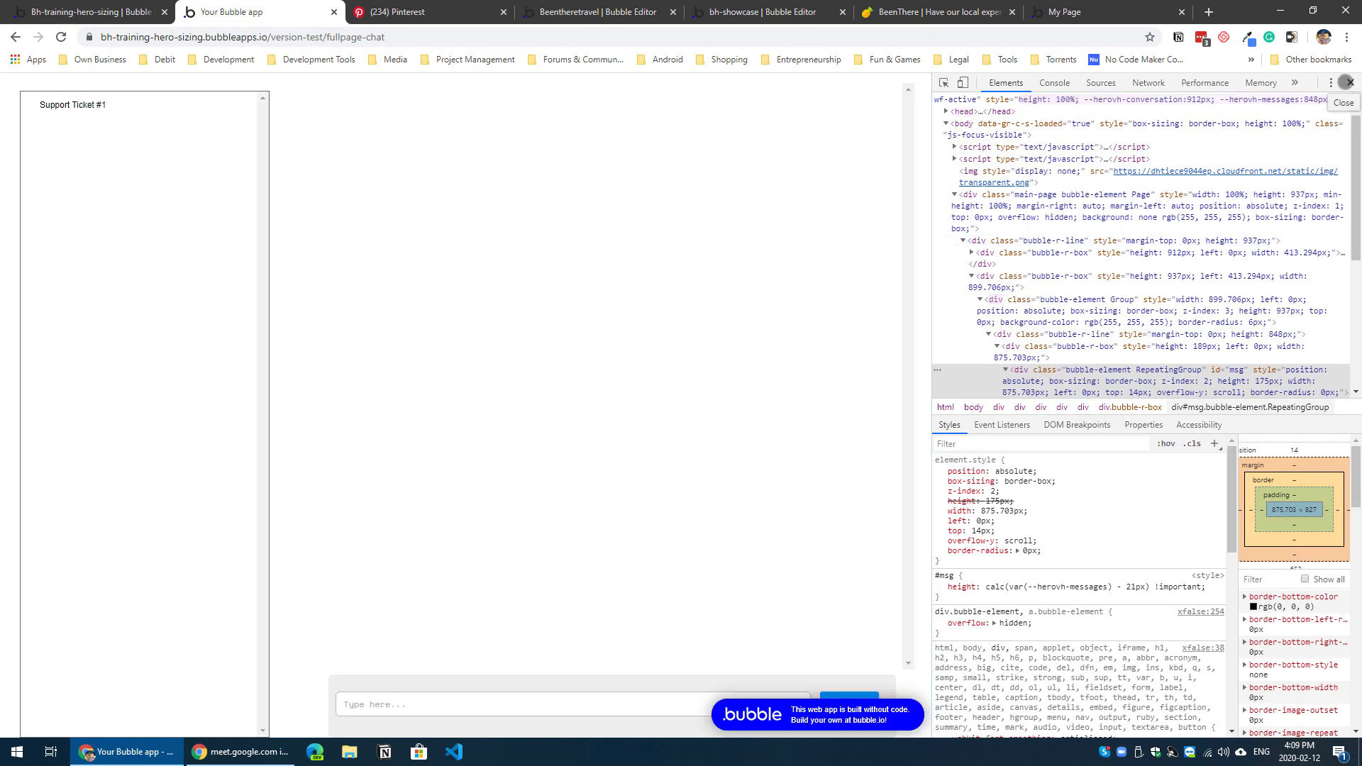
left_click(1346, 82)
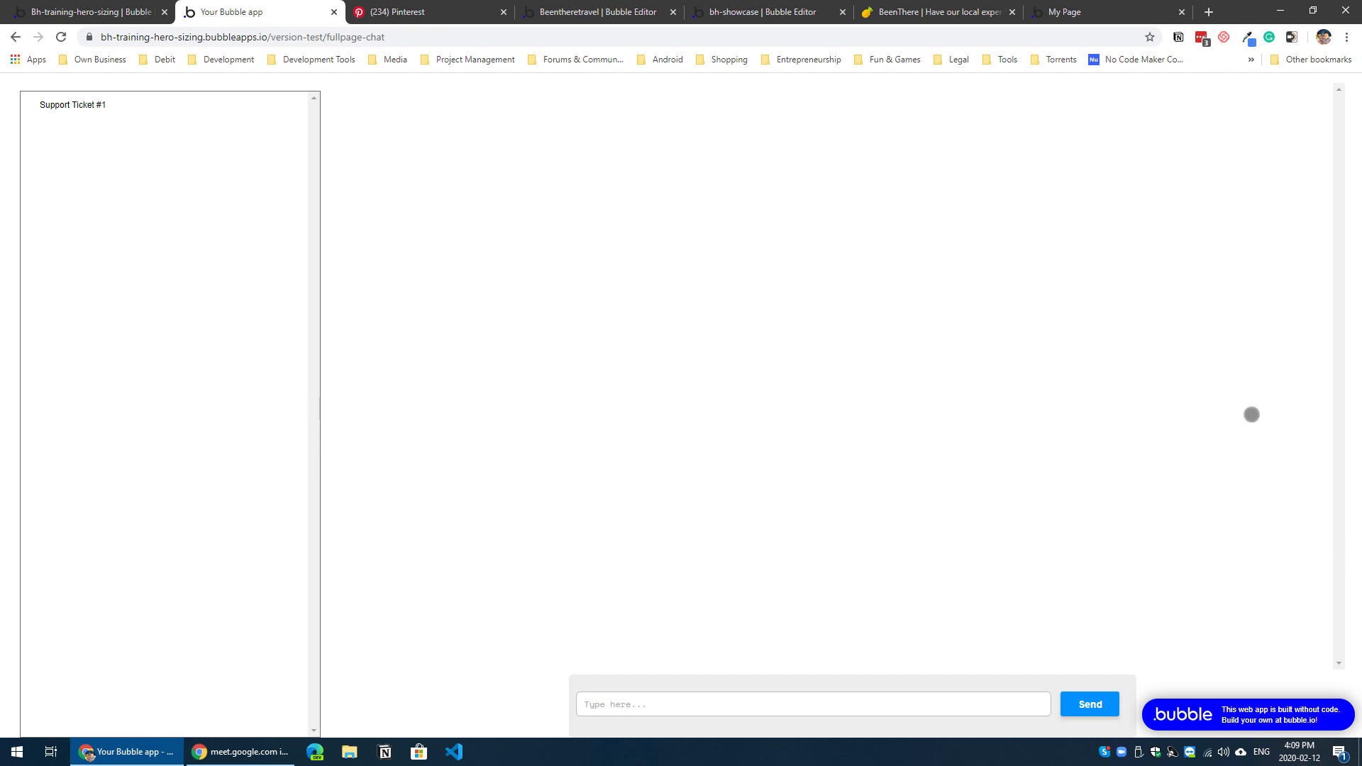
Step: Open the Support Ticket #1 conversation, send the message gfhfghfgh and look back through the messages
left_click(174, 109)
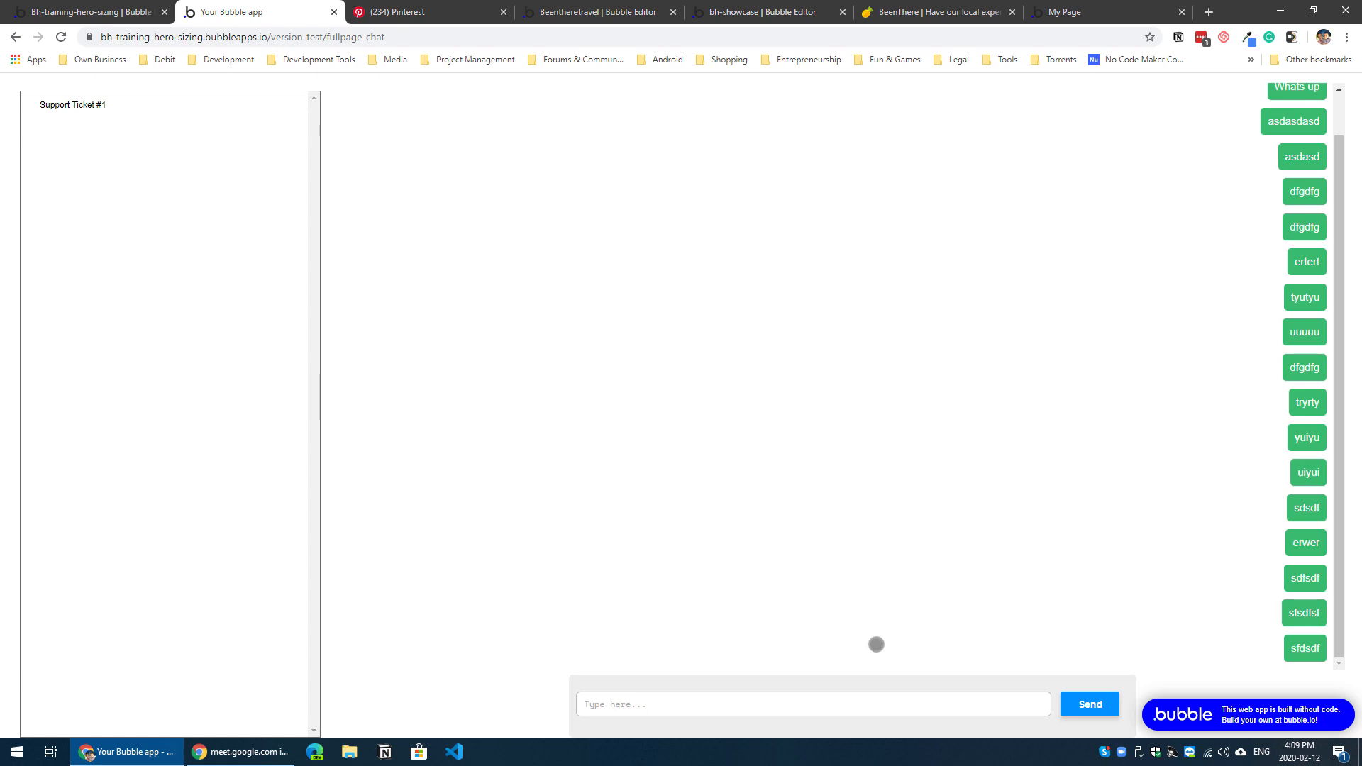
type("gfhfghfgh")
left_click(1090, 703)
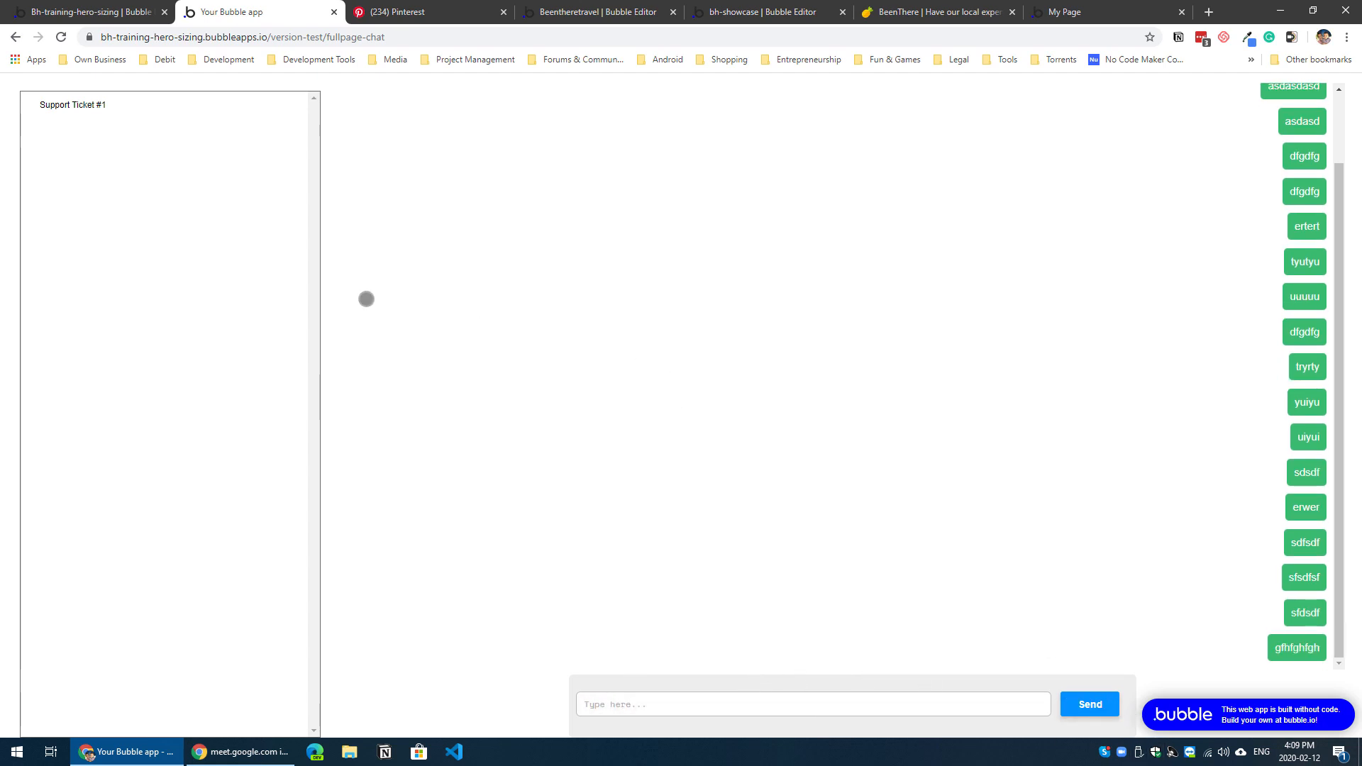
scroll(834, 442, "up", 1)
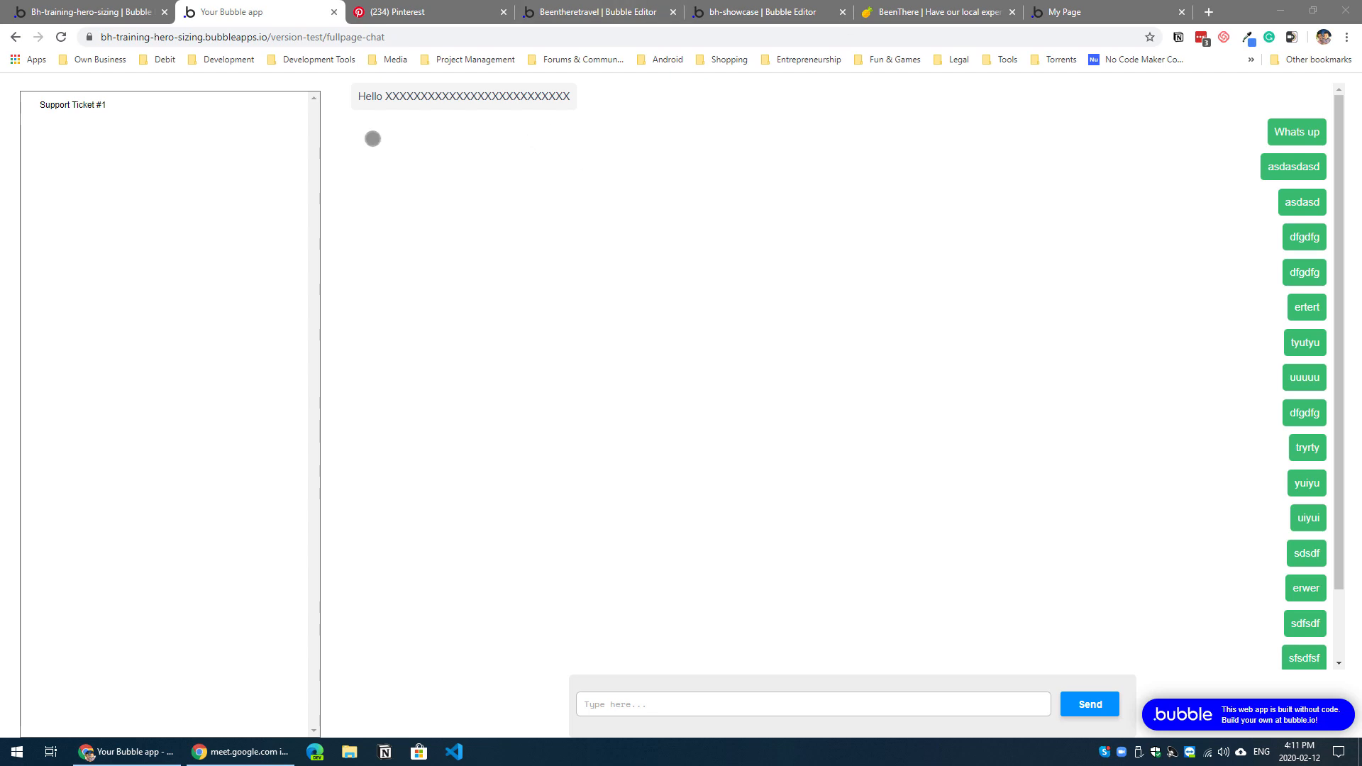
Step: Inspect the spacer beside the conversations list, enable Keep Visible on HeroSizing B and reload the preview
right_click(339, 144)
left_click(411, 362)
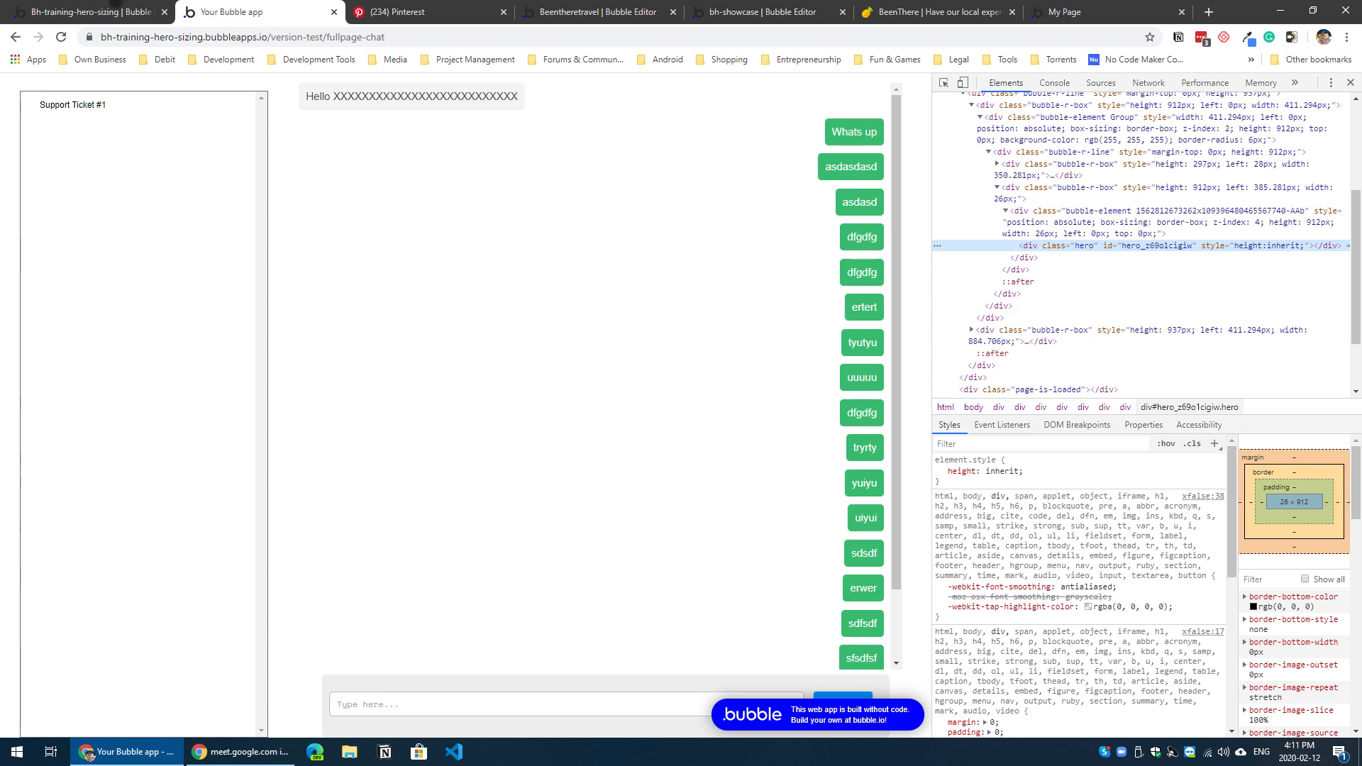
left_click(117, 12)
left_click(620, 203)
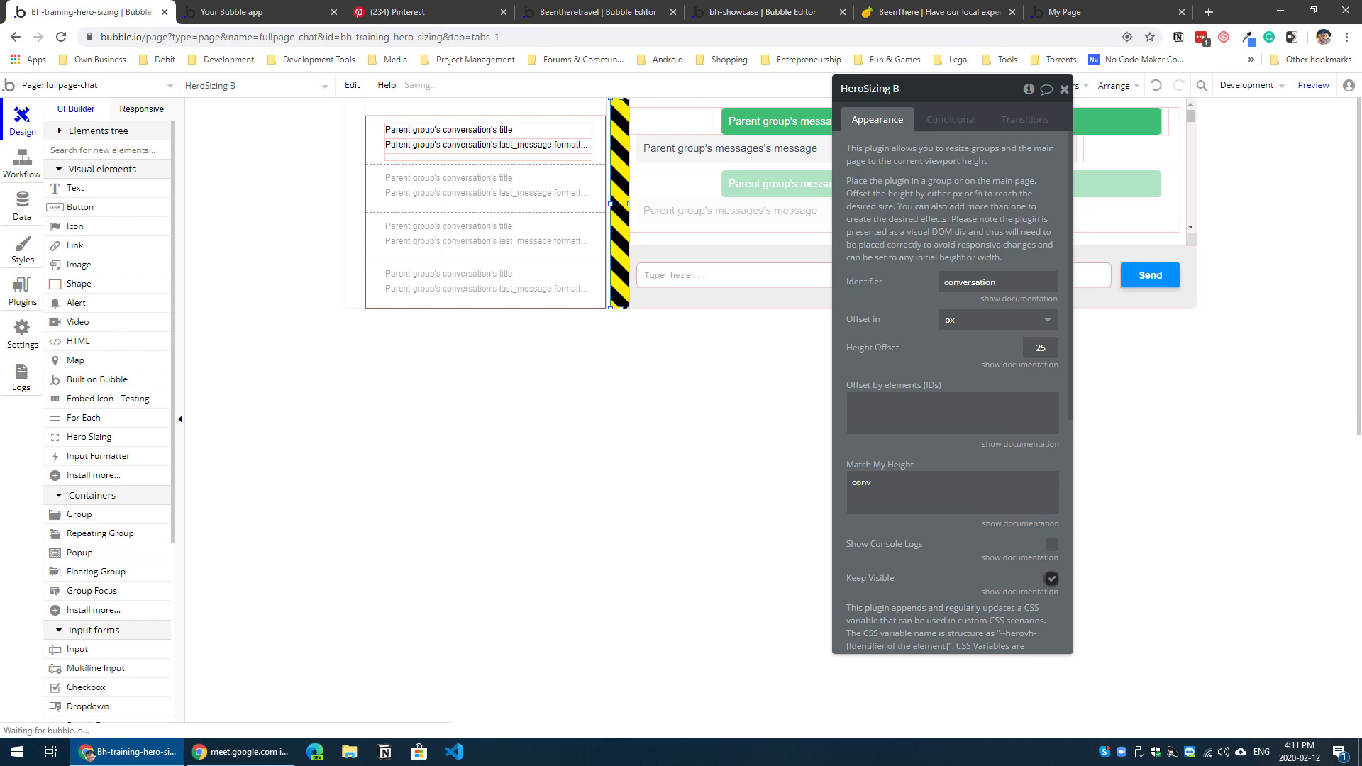
left_click(1051, 579)
left_click(269, 11)
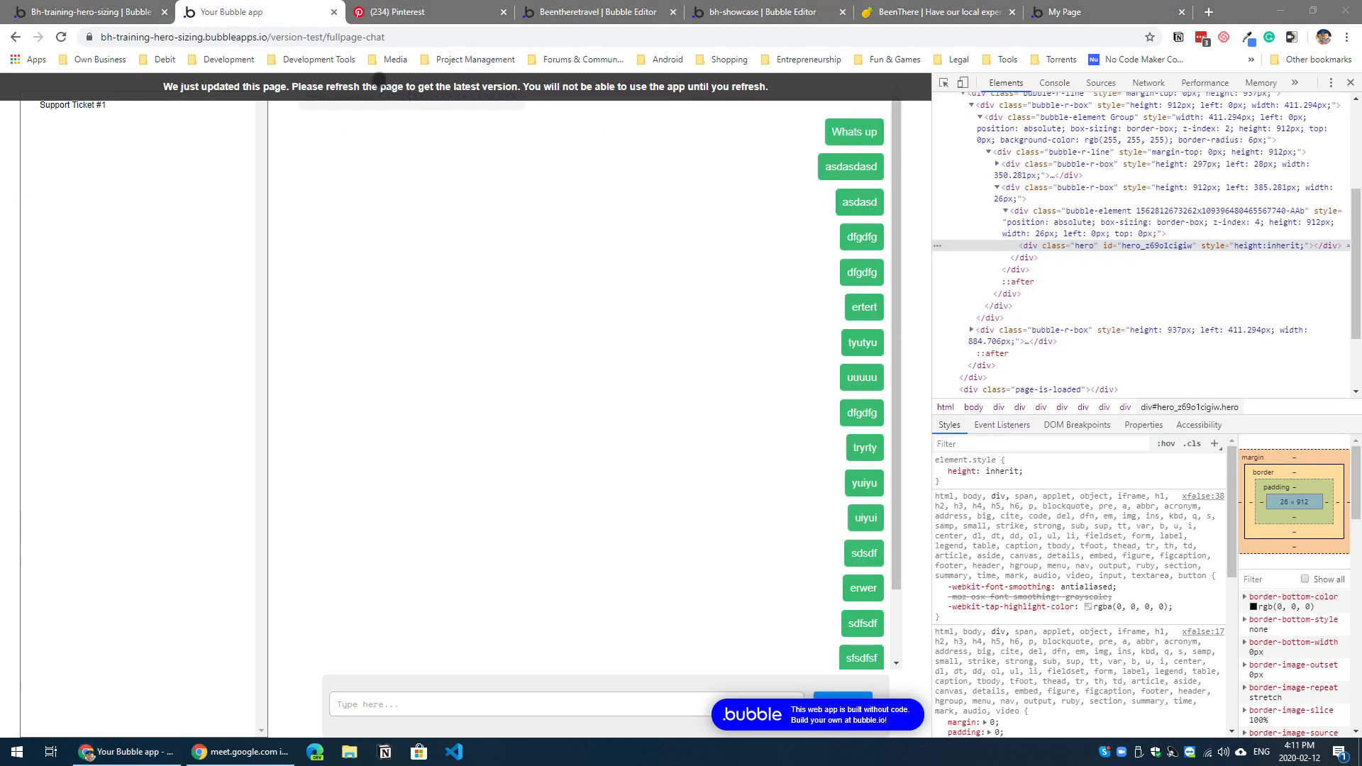
key("F5")
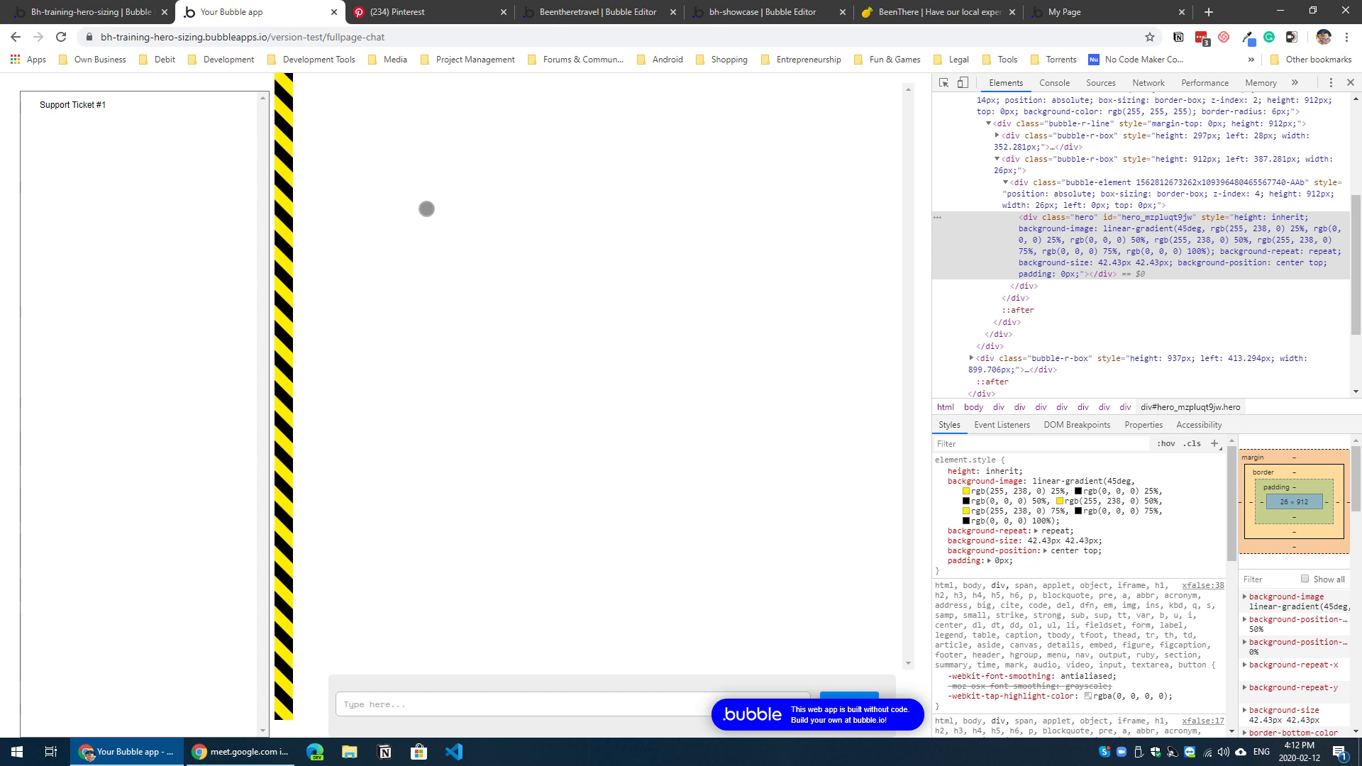
Step: Switch to the bh-showcase editor to view the Hero Sizing elements on the hero-sizing-example page
left_click(737, 13)
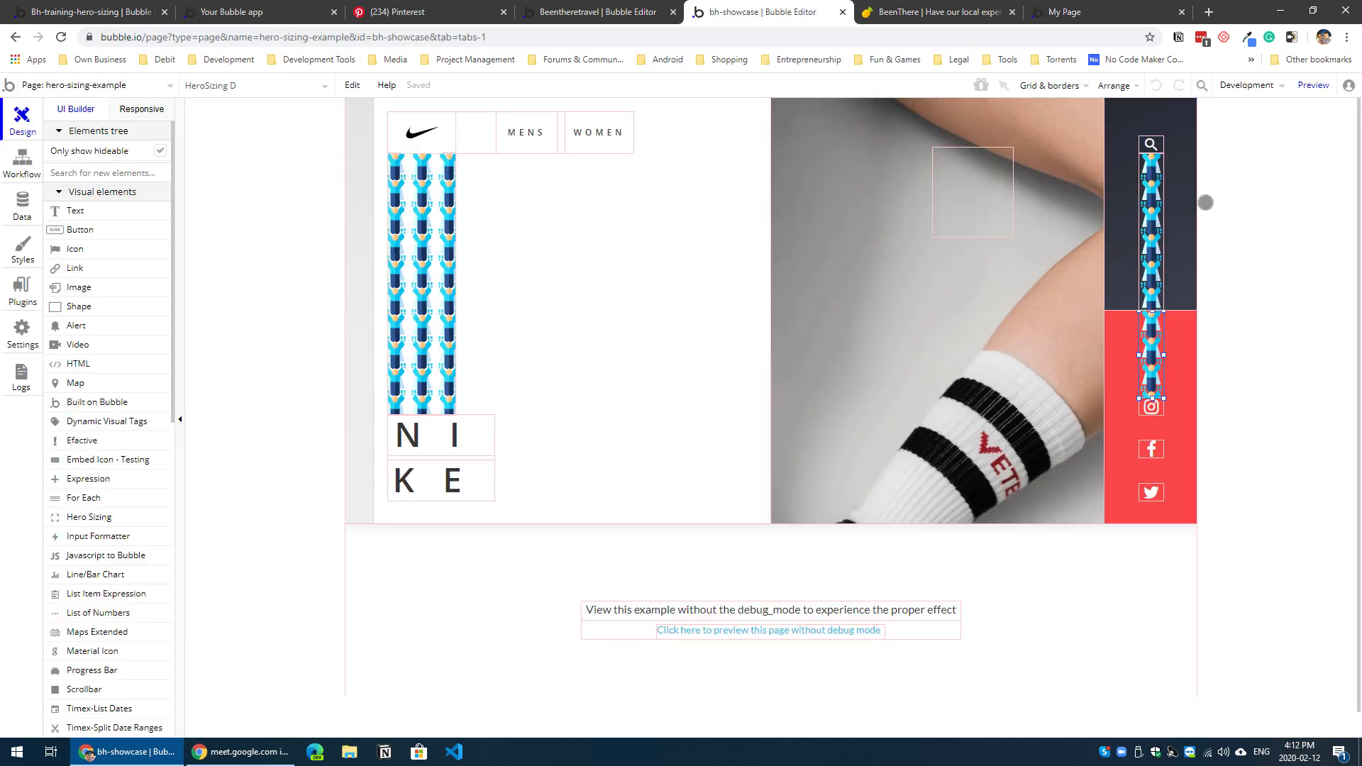